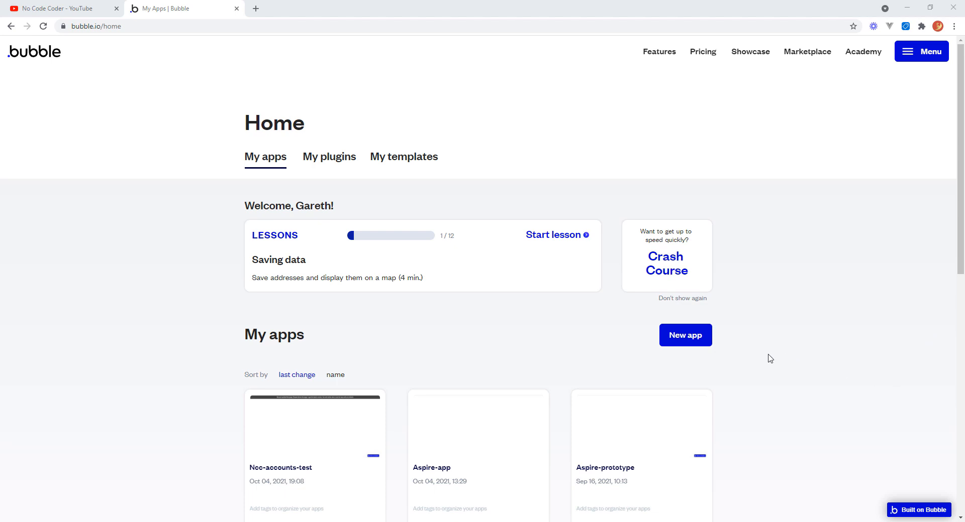
Start a new app named NCC-Accounts and set the kind of app to Saas.
click(687, 340)
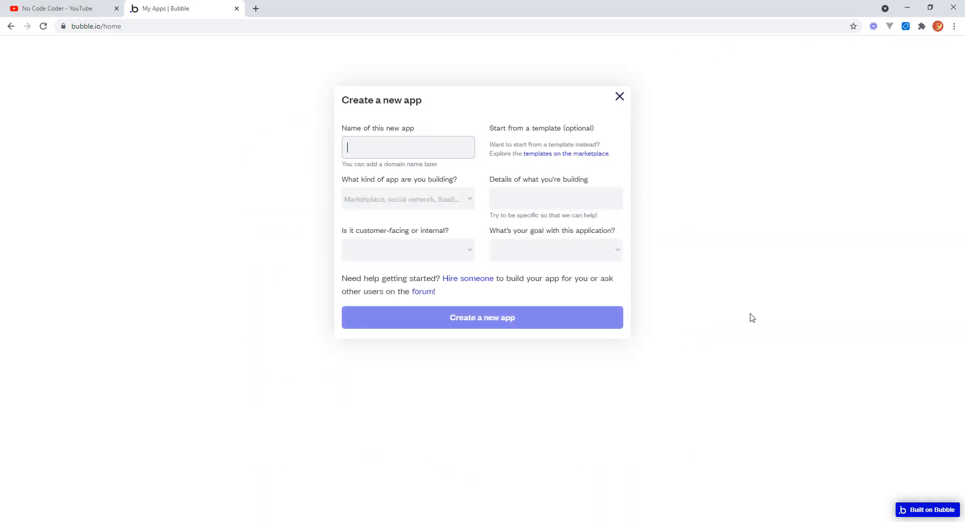
text(NCC-Accounts)
click(469, 199)
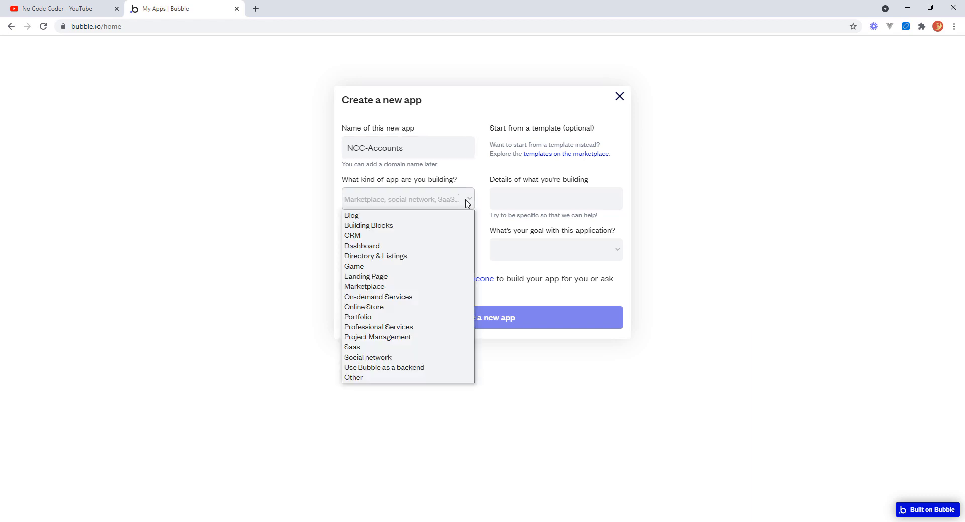
click(373, 353)
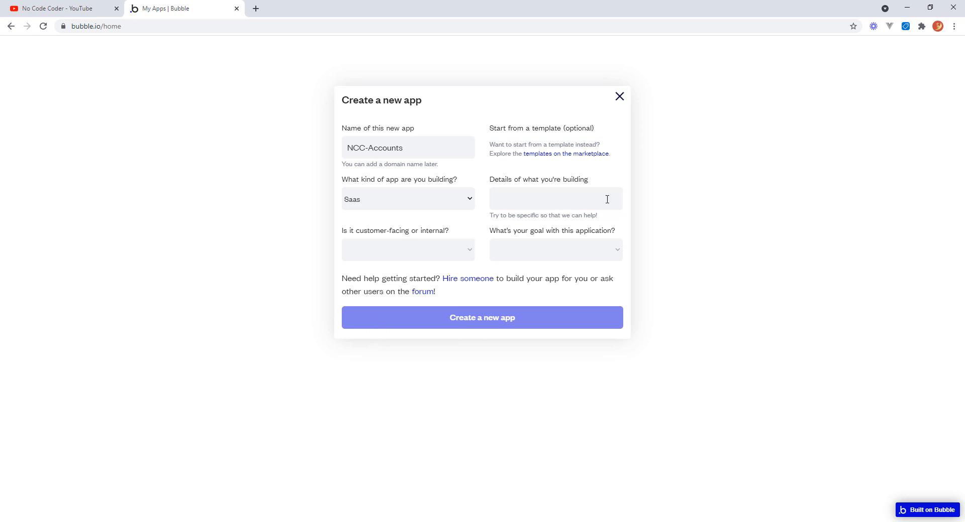
Set the goal to Just playing around and the audience to External or customer-facing, then create the app.
click(553, 199)
click(552, 254)
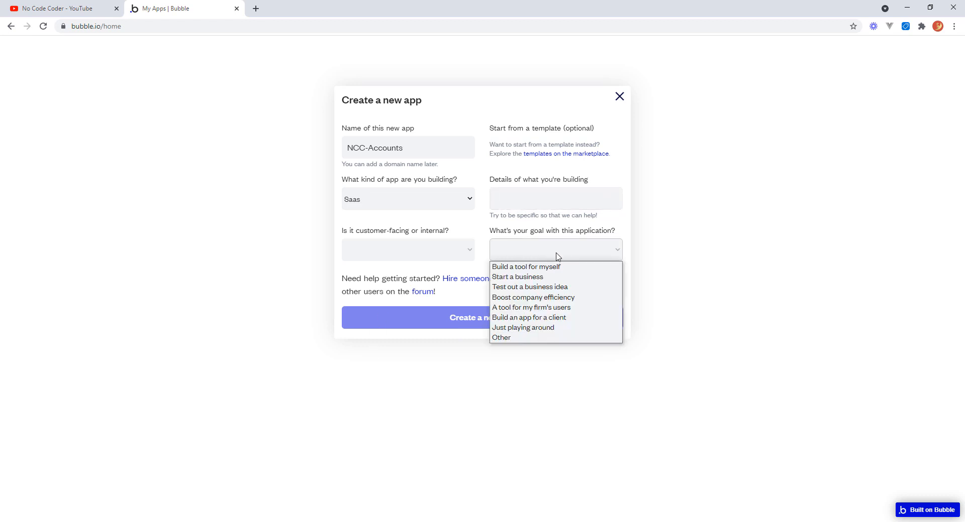
click(533, 329)
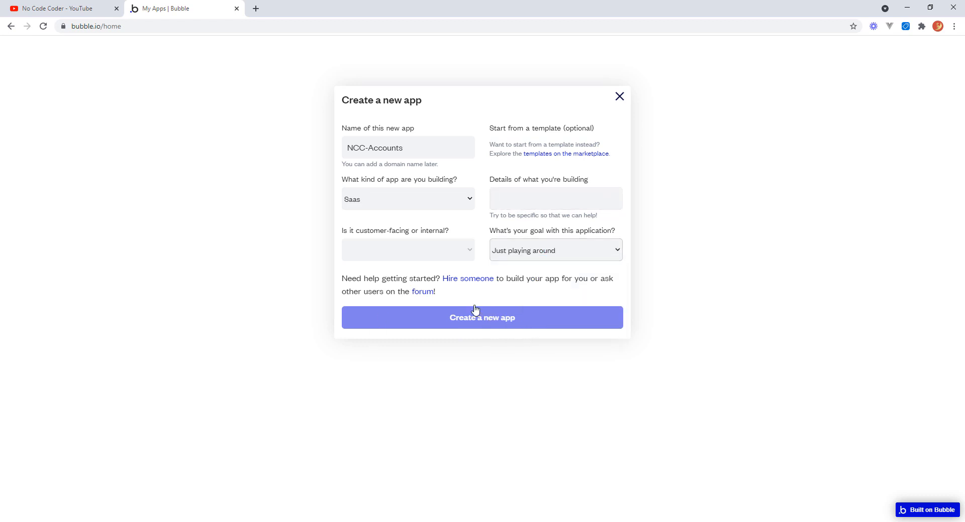
click(461, 254)
click(397, 267)
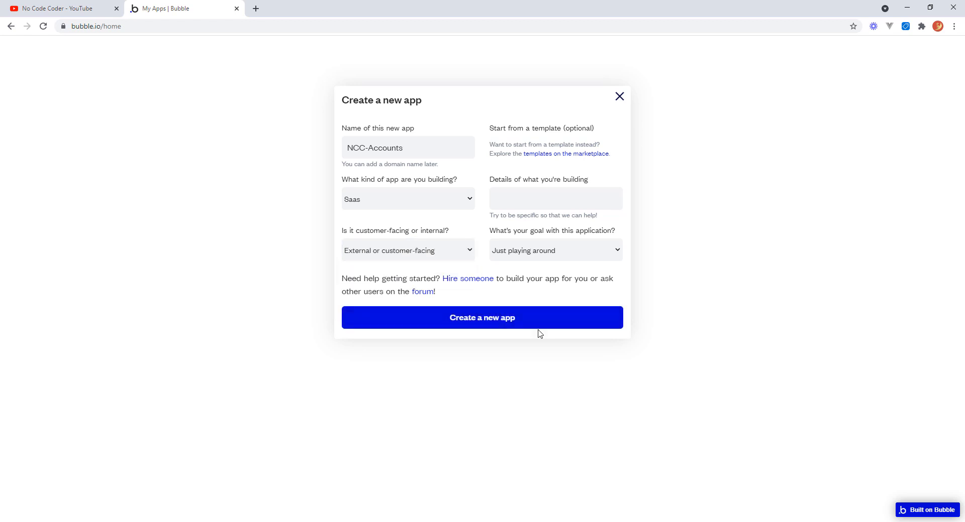
click(516, 323)
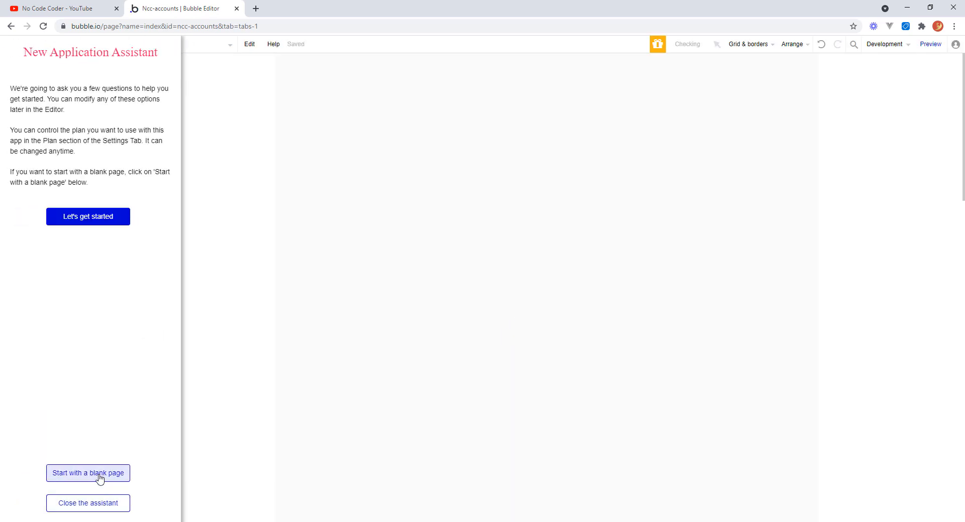
Dismiss the New Application Assistant to start with a blank page and open the Data section.
click(99, 475)
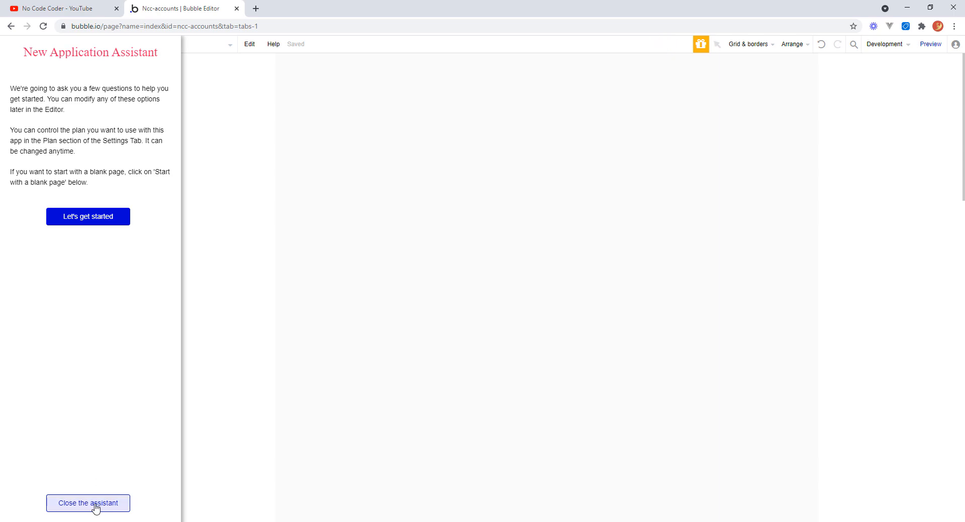
click(95, 507)
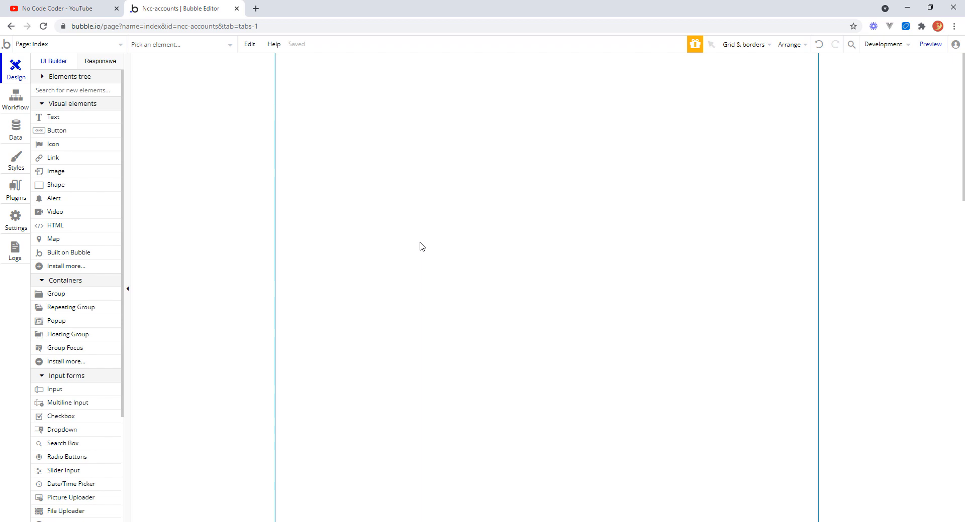
click(23, 131)
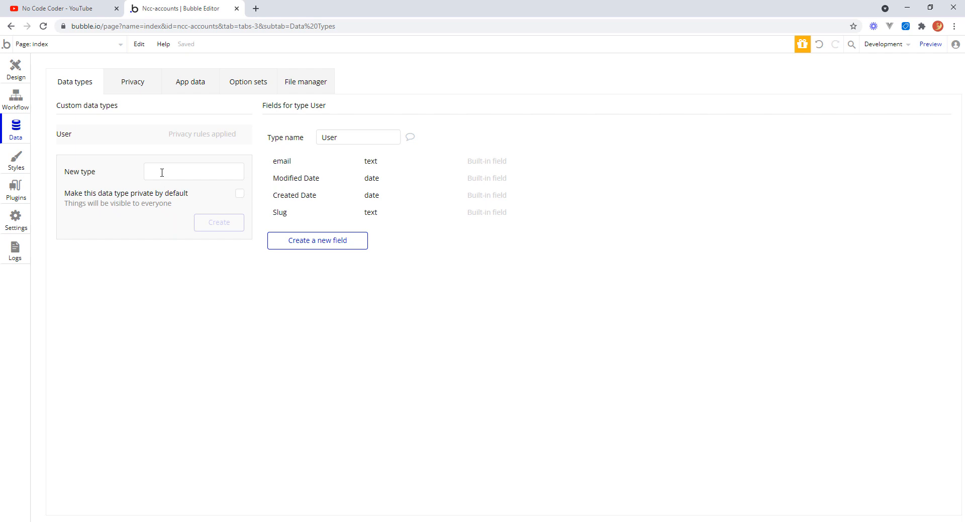
Create a new custom data type named BusinessEntity.
click(162, 173)
text(Busine)
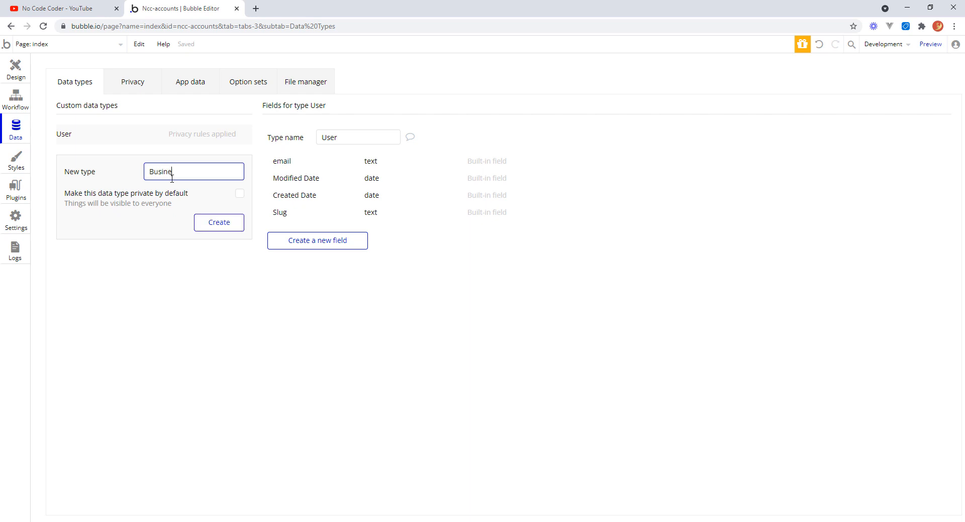
text(ssEntity)
click(226, 230)
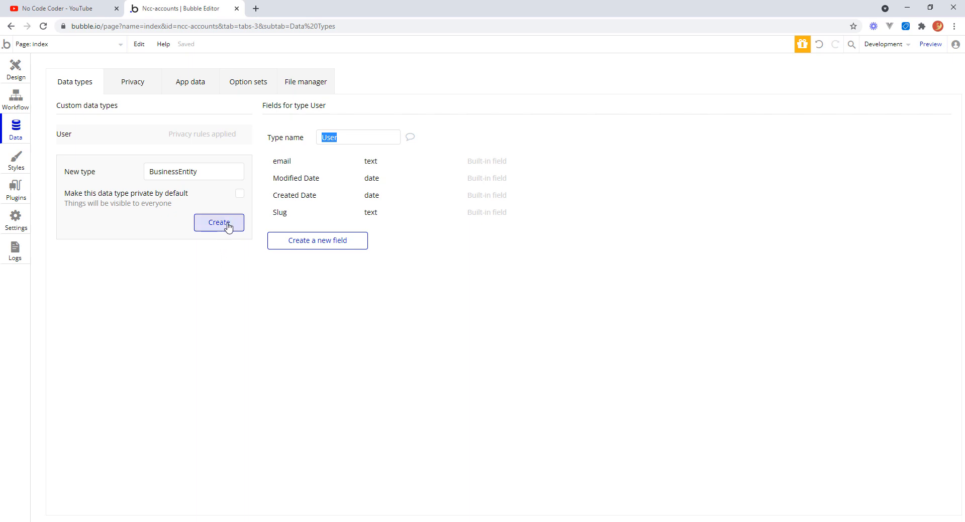
click(228, 225)
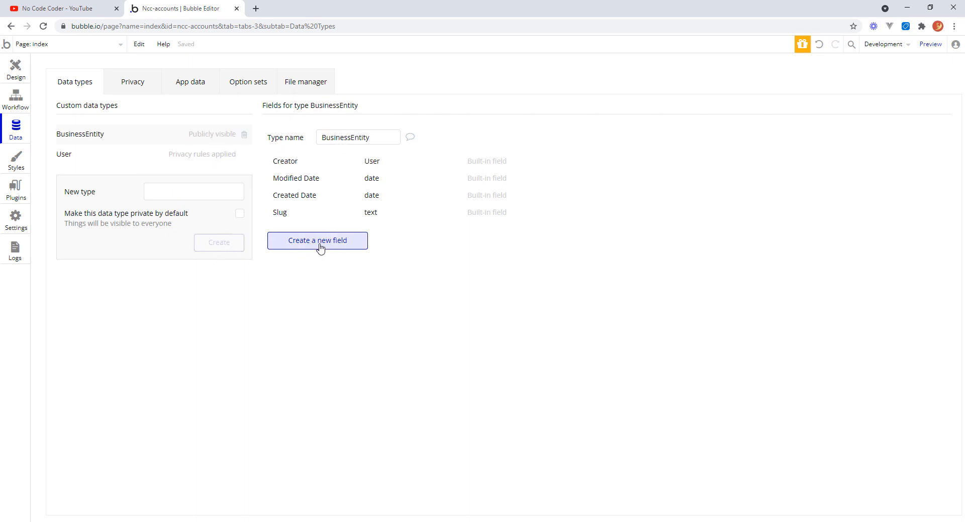
Add a text field called Name to the BusinessEntity data type.
click(350, 245)
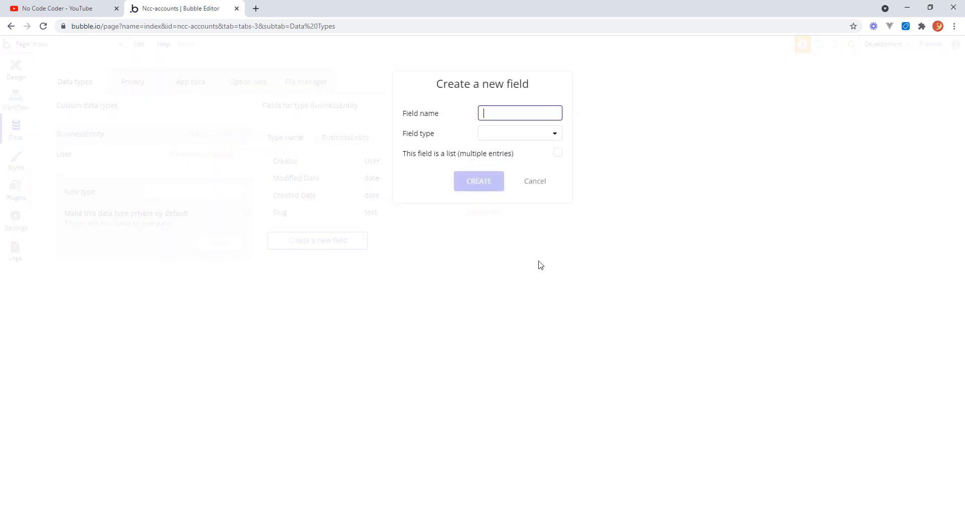
text(Name)
click(553, 134)
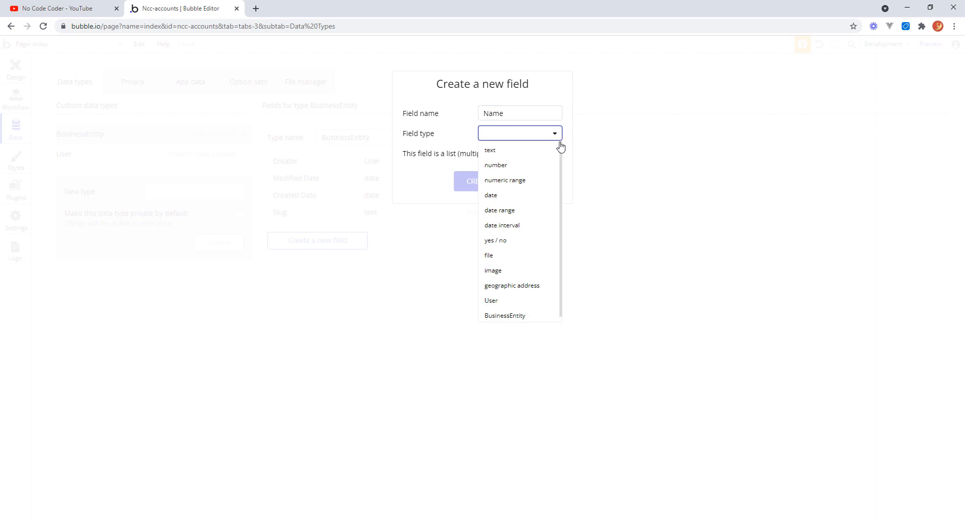
click(497, 151)
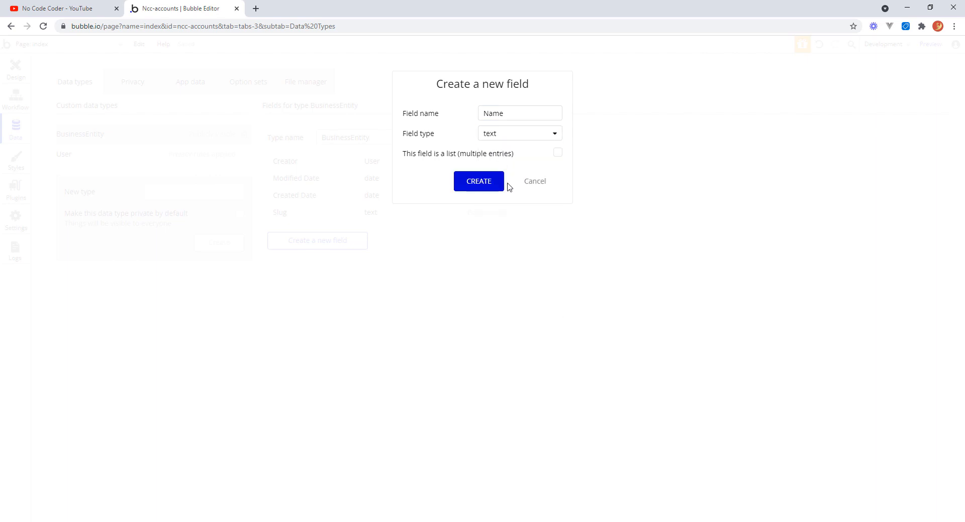
click(484, 183)
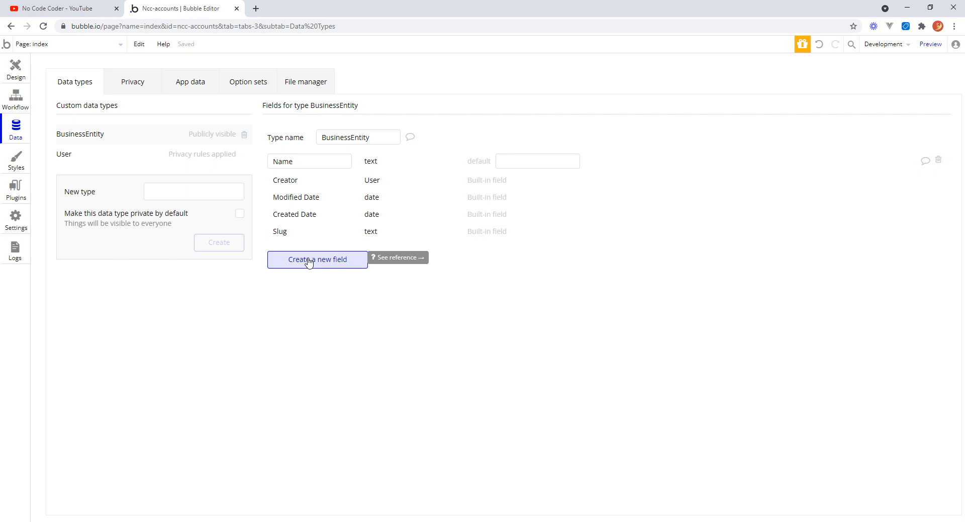
Create a new option set named _BusinessEntityType.
click(252, 88)
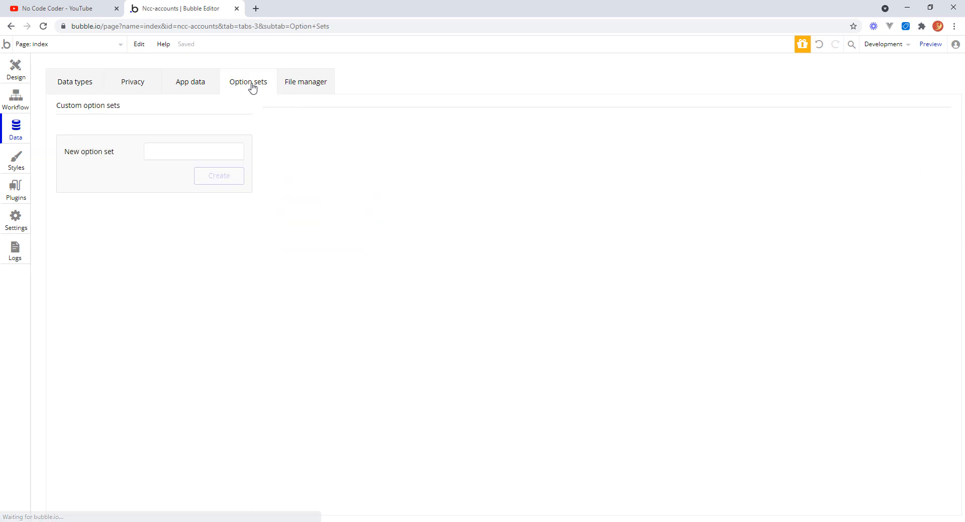
click(196, 149)
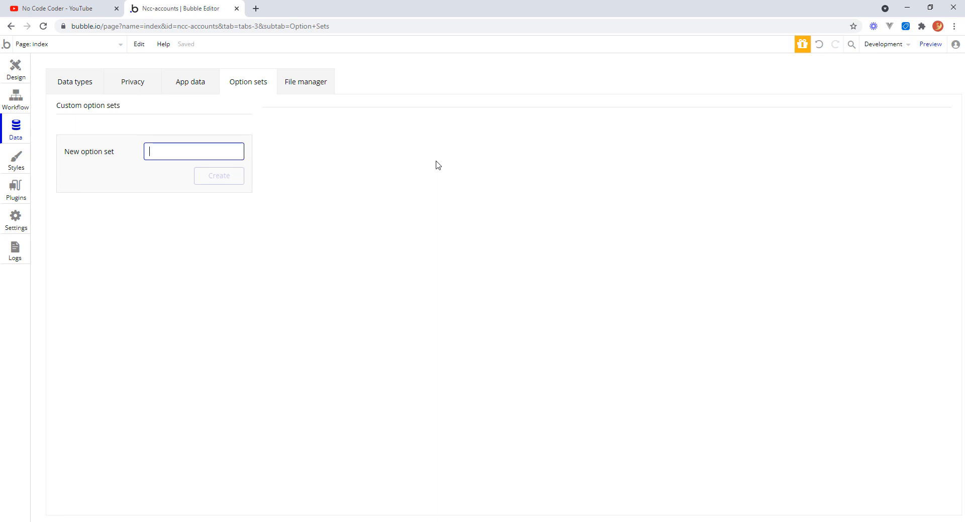
text(_BusinessEnt)
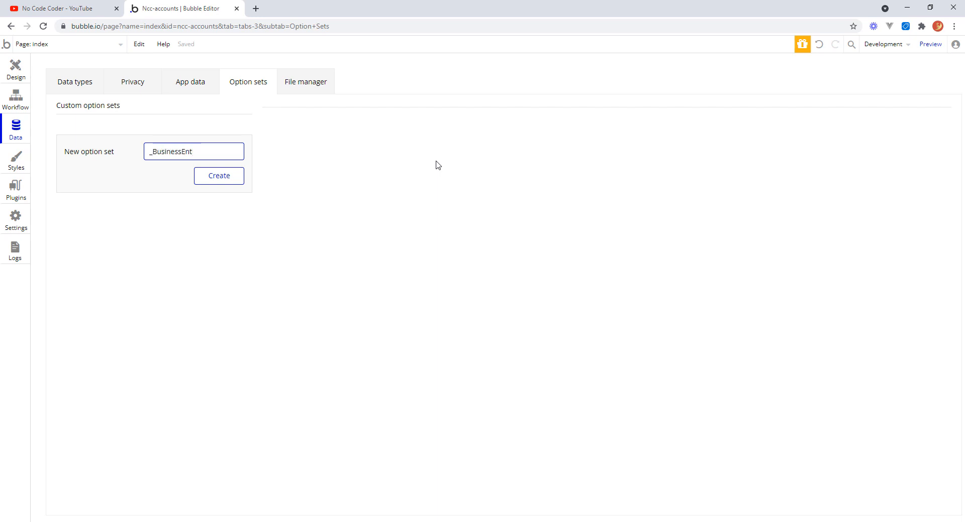
text(yityType)
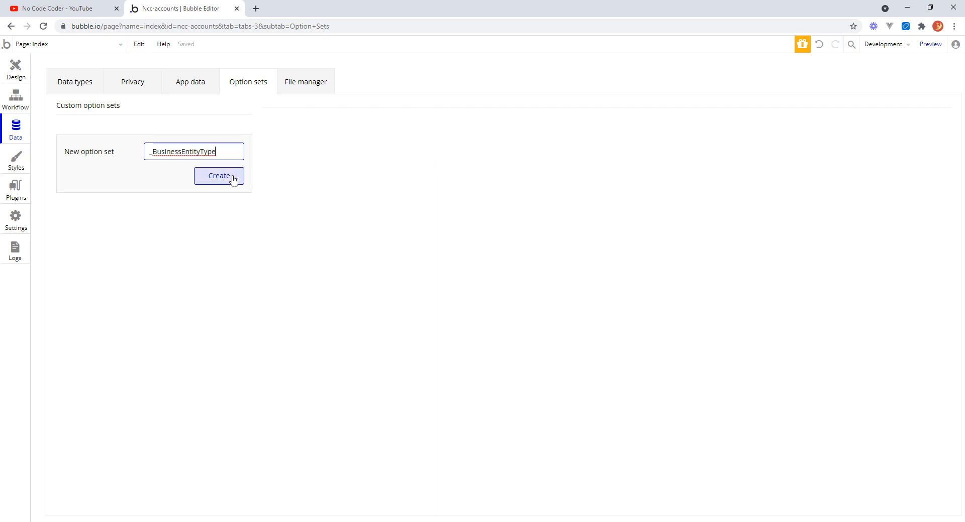
click(227, 178)
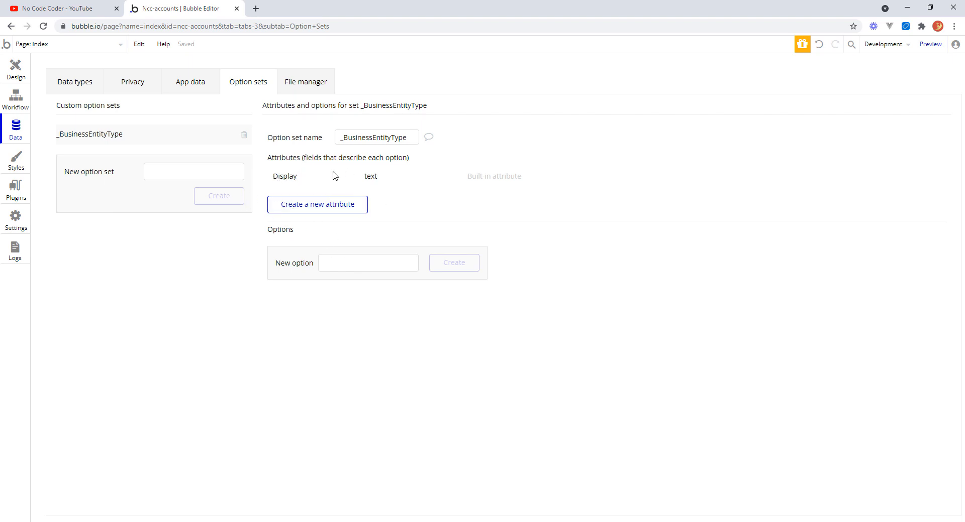
Add the options Customer, Supplier and Prospect to the _BusinessEntityType option set.
click(358, 265)
text(Customer)
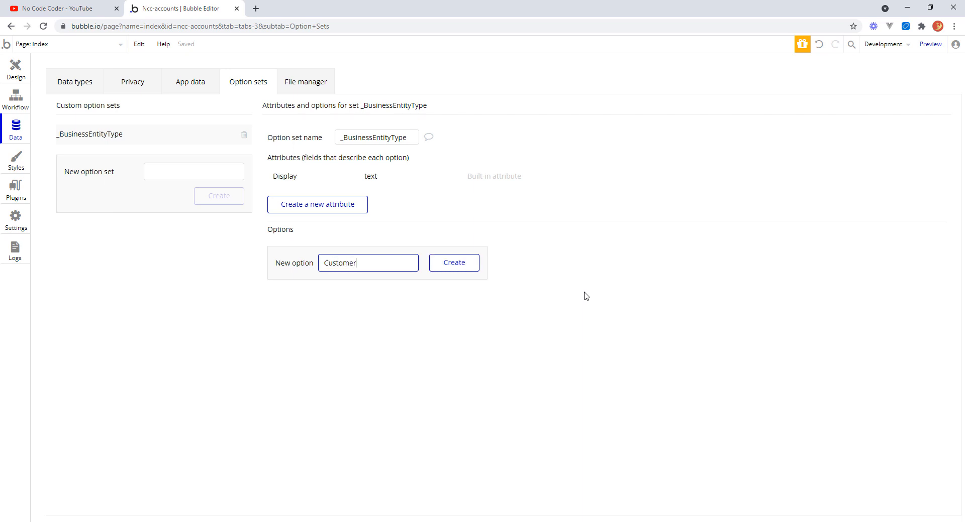
click(472, 265)
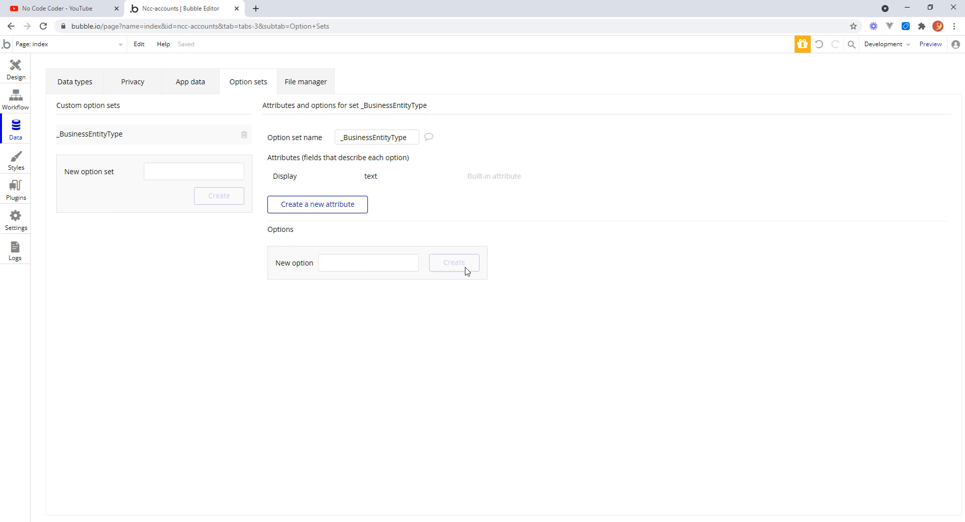
text(Supplier)
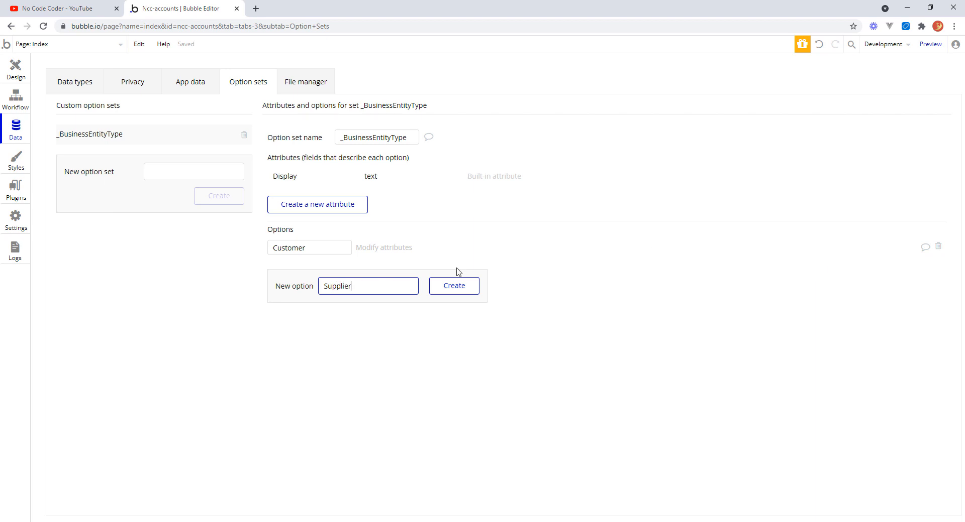
click(442, 291)
click(363, 308)
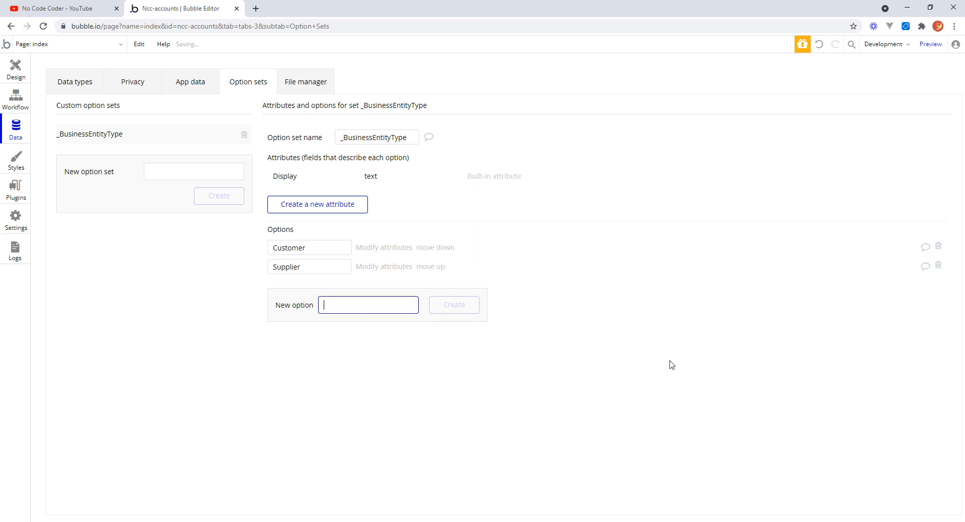
text(Prosp)
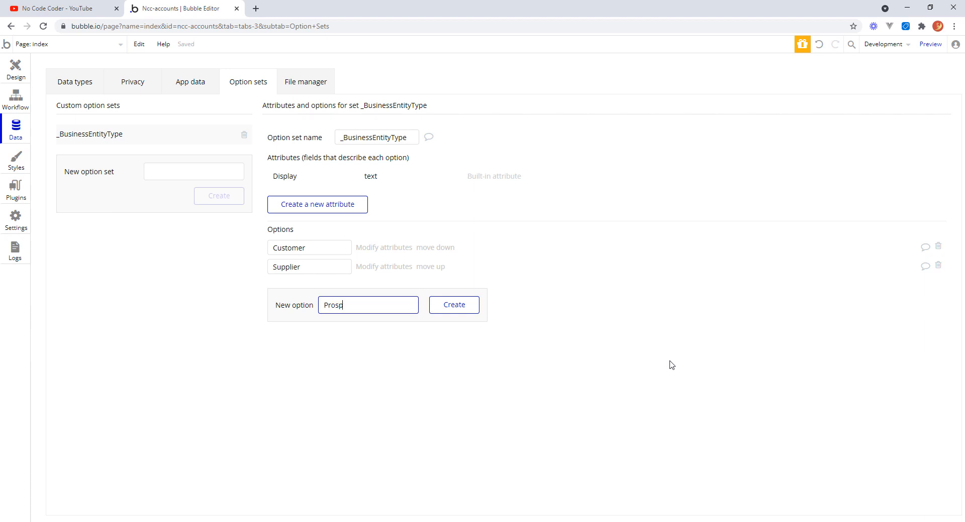
text(ect)
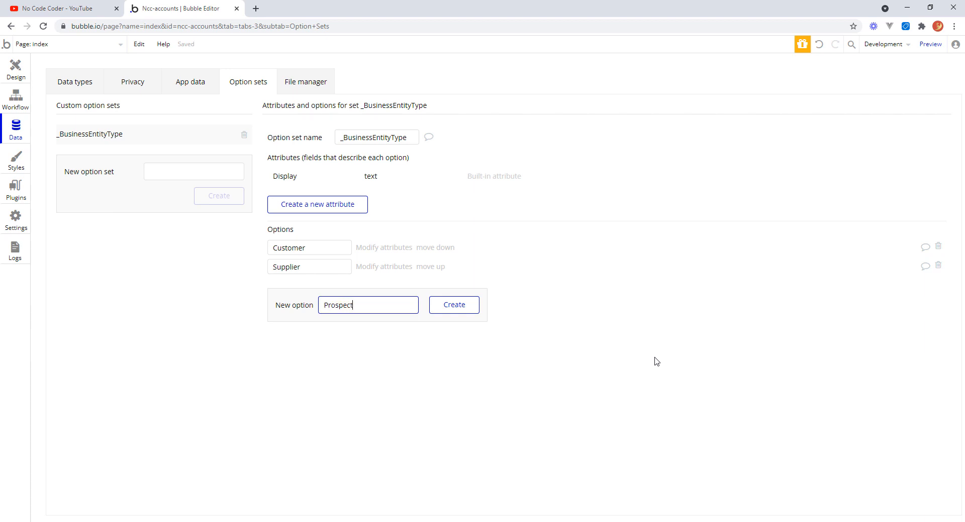
click(458, 309)
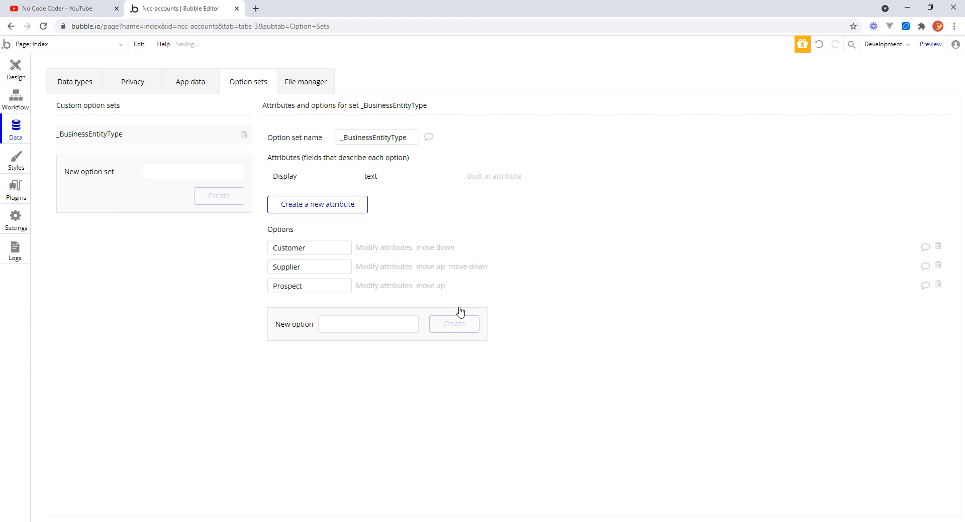
Add a field called Type of type _BusinessEntityType to the BusinessEntity data type.
click(74, 85)
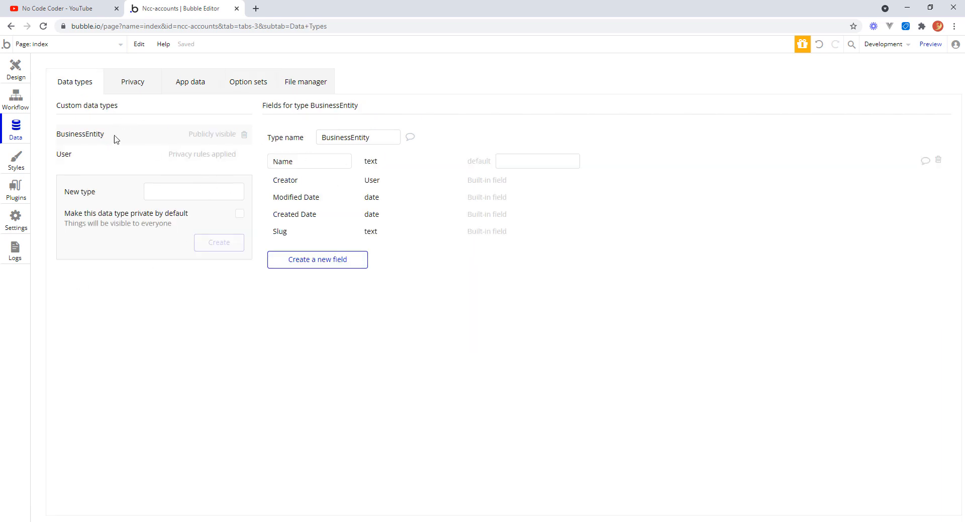
click(328, 260)
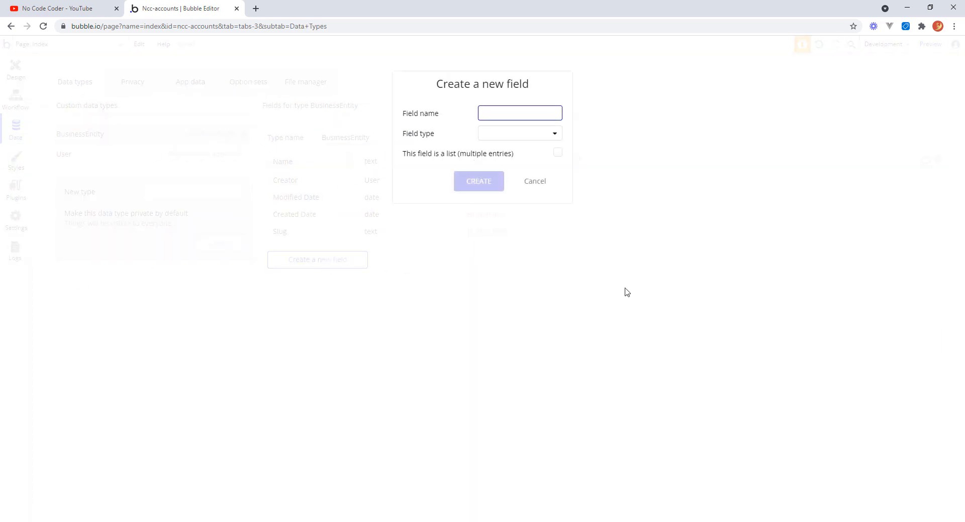
text(Type)
click(554, 133)
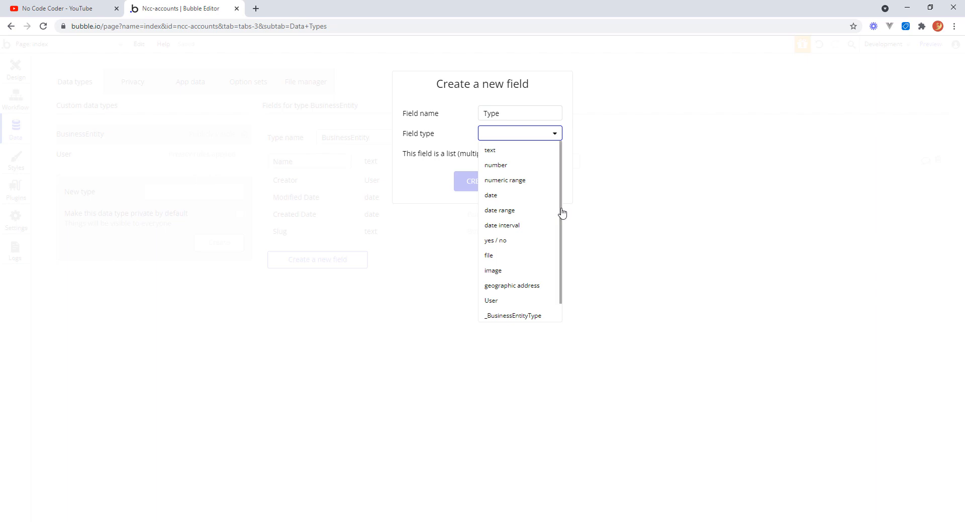
scroll(562, 251, down, 1)
click(537, 302)
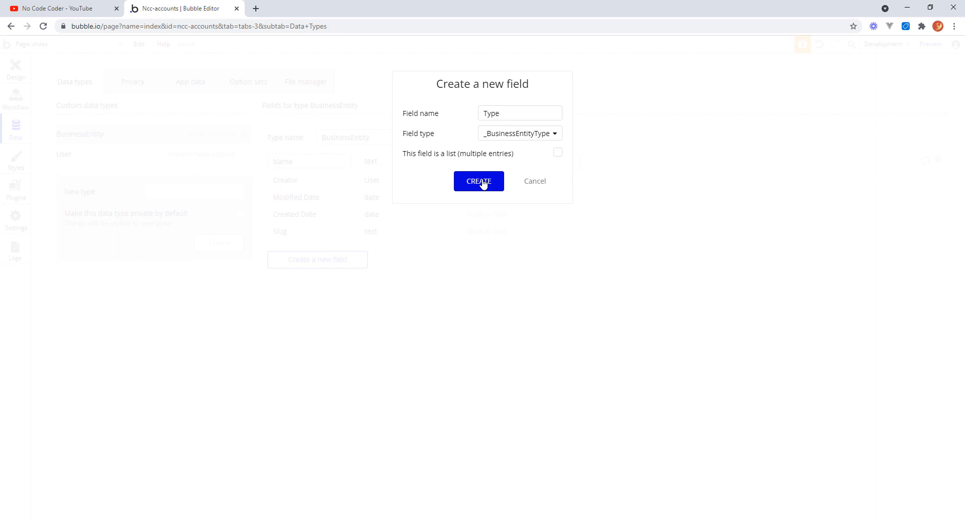
click(480, 182)
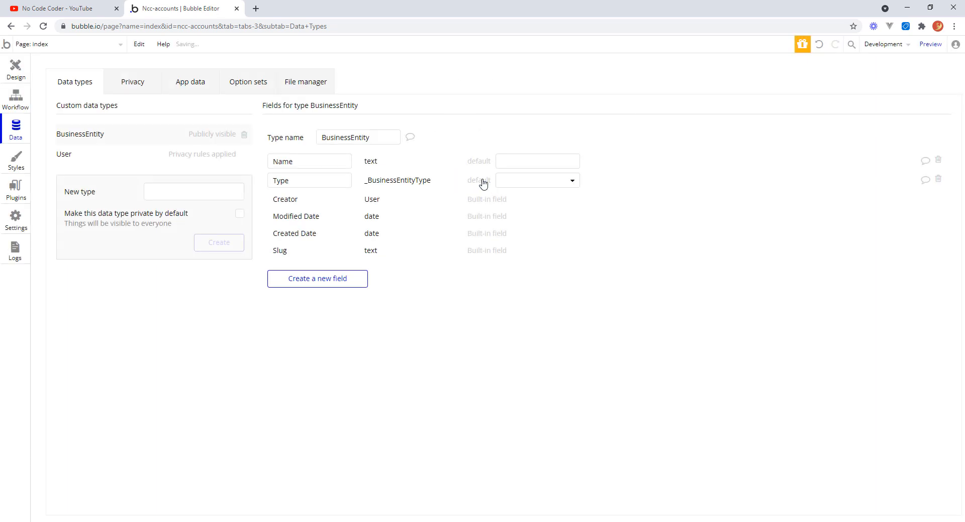
Add a text field called Address to the BusinessEntity data type.
click(299, 281)
text(A)
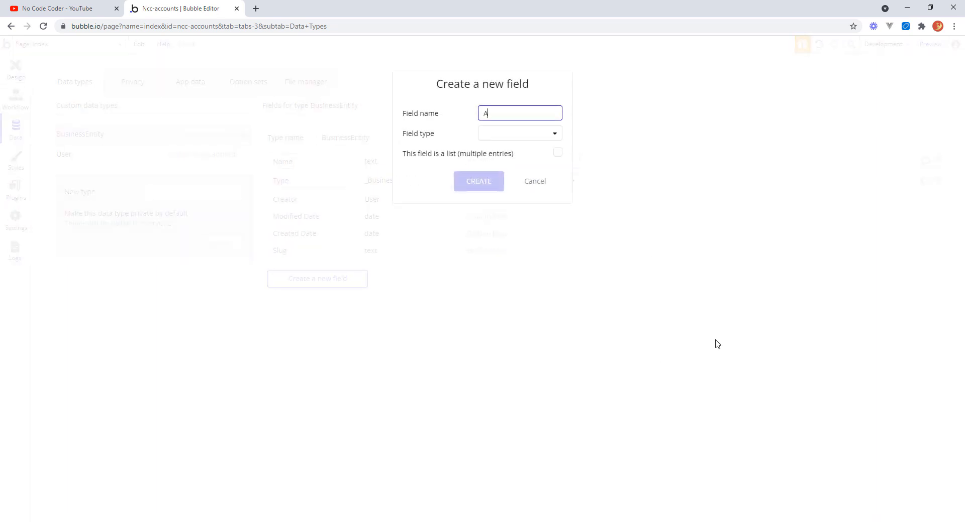
text(ddress)
click(552, 134)
click(500, 151)
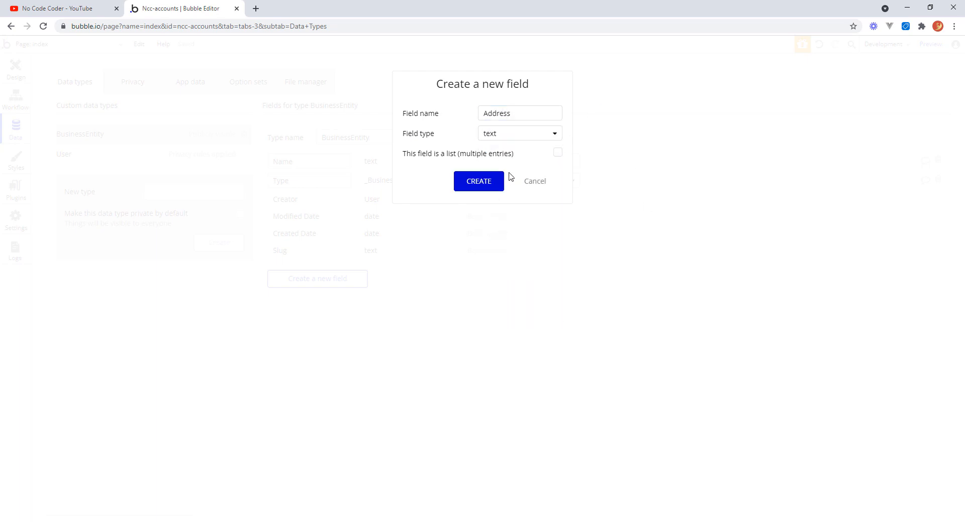
click(491, 183)
Add a text field called Email to the BusinessEntity data type.
click(341, 303)
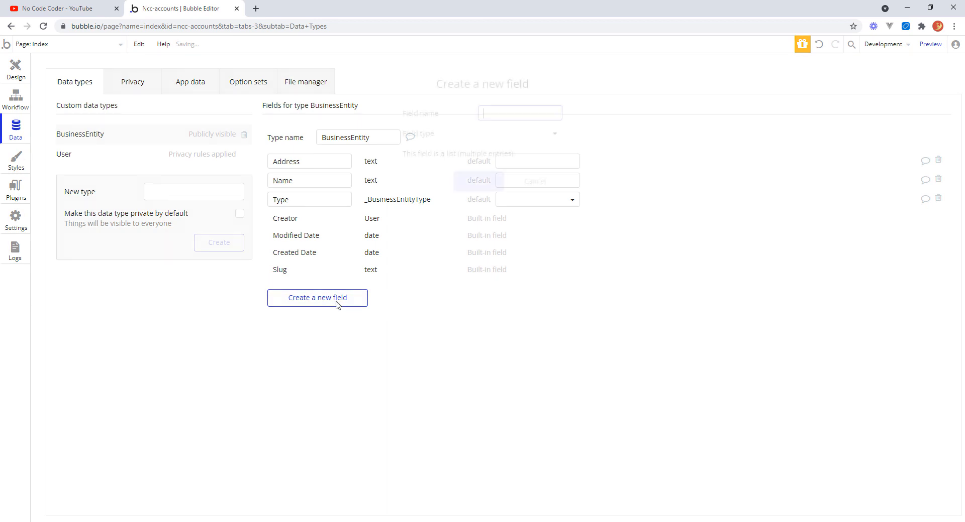
text(Email)
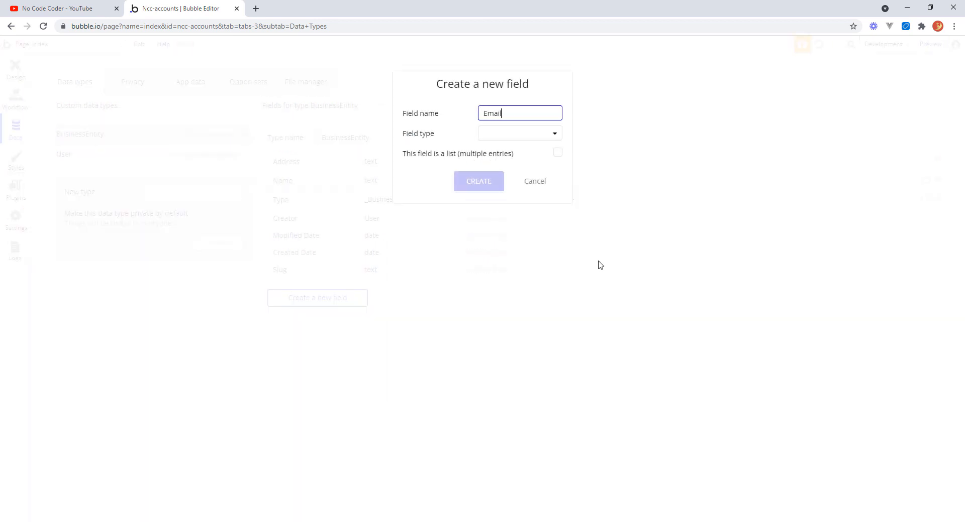
click(555, 134)
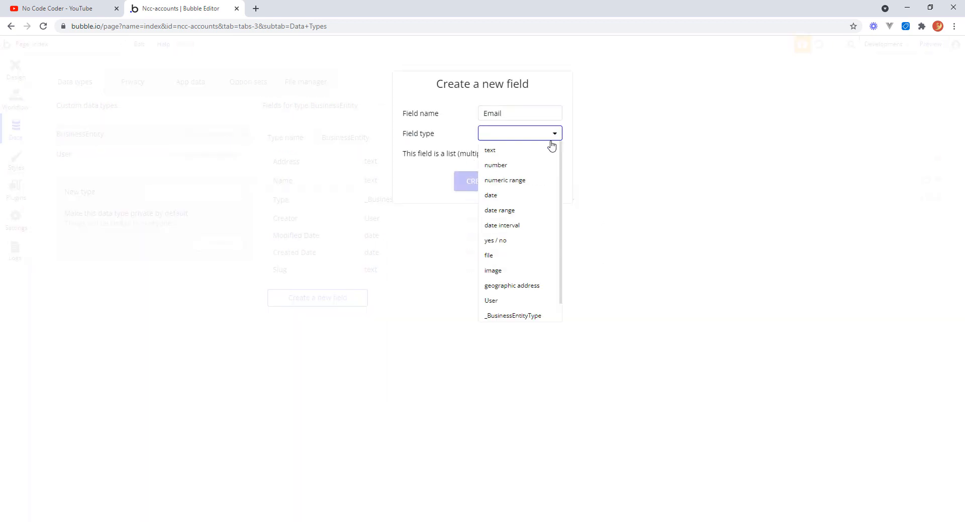
click(495, 153)
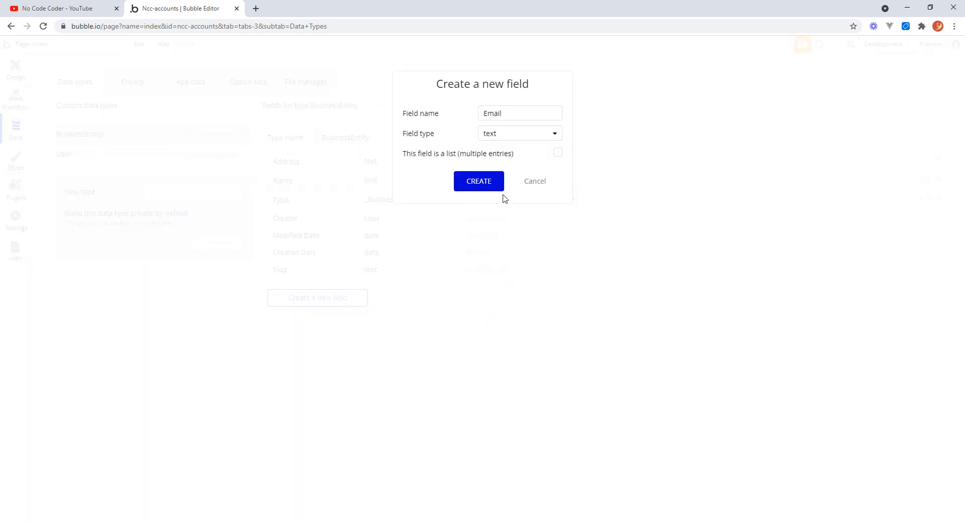
click(480, 182)
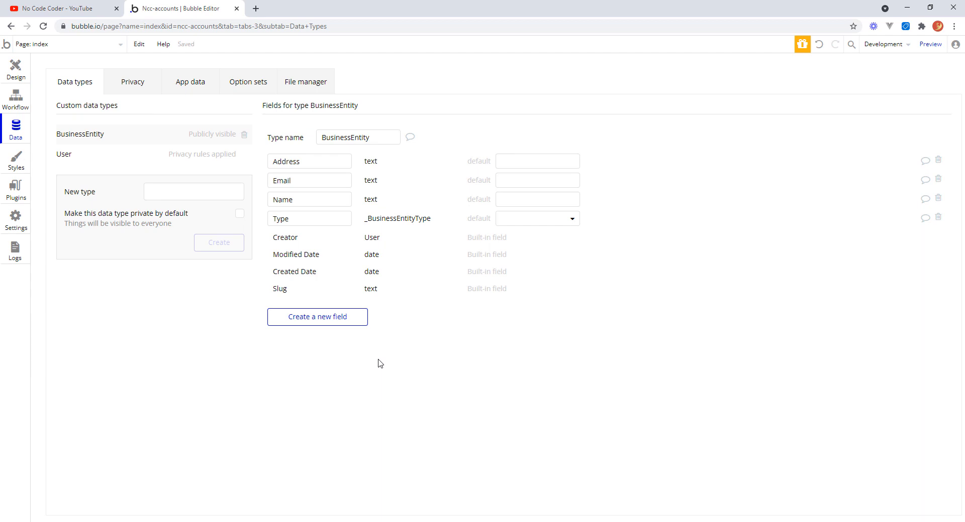
Add a number field called Balance to the BusinessEntity data type.
click(336, 321)
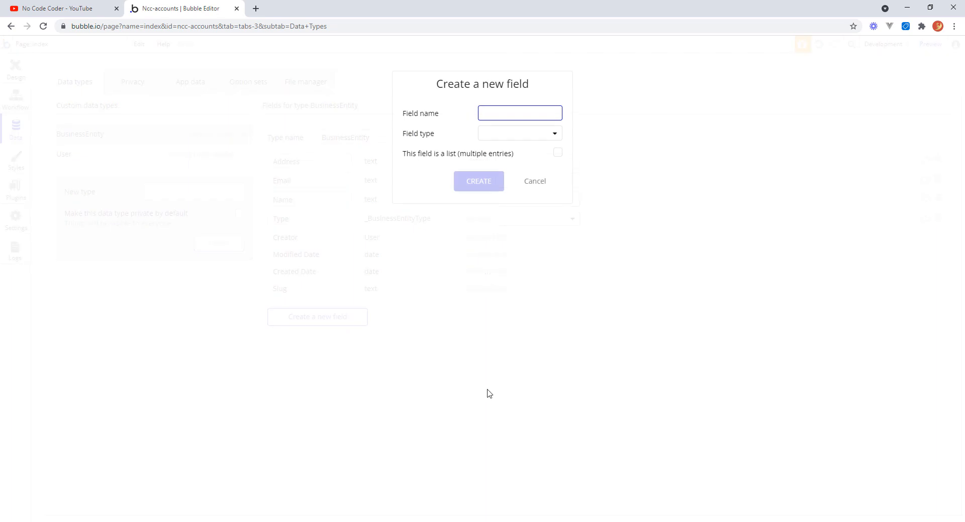
text(Balance)
click(555, 134)
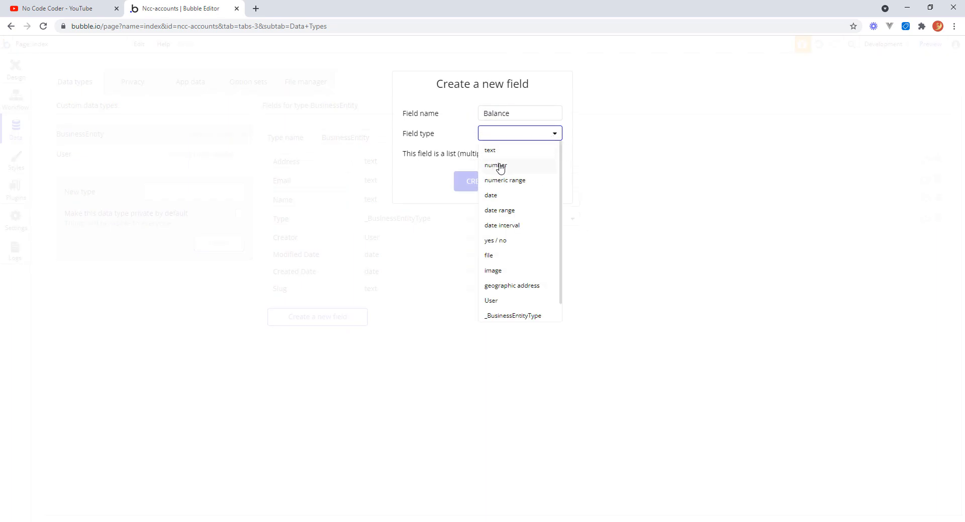
click(499, 166)
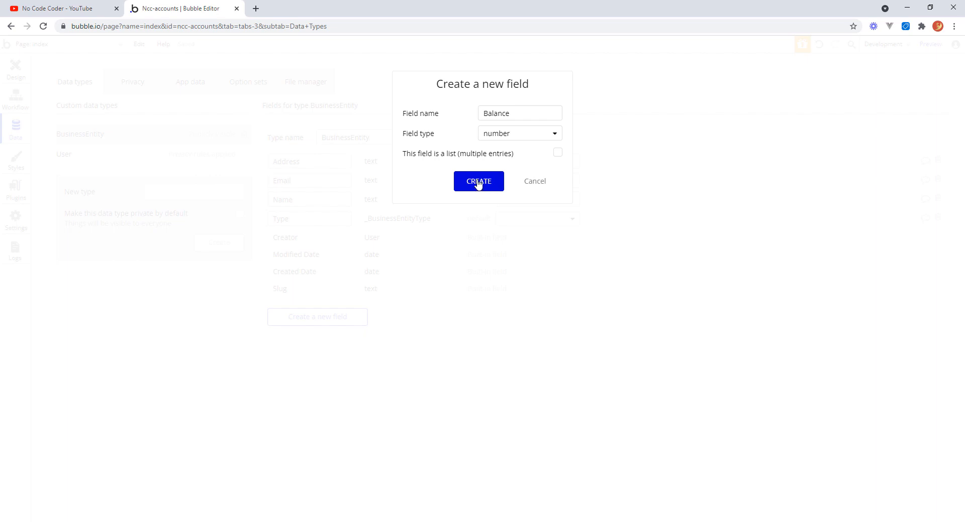
click(477, 183)
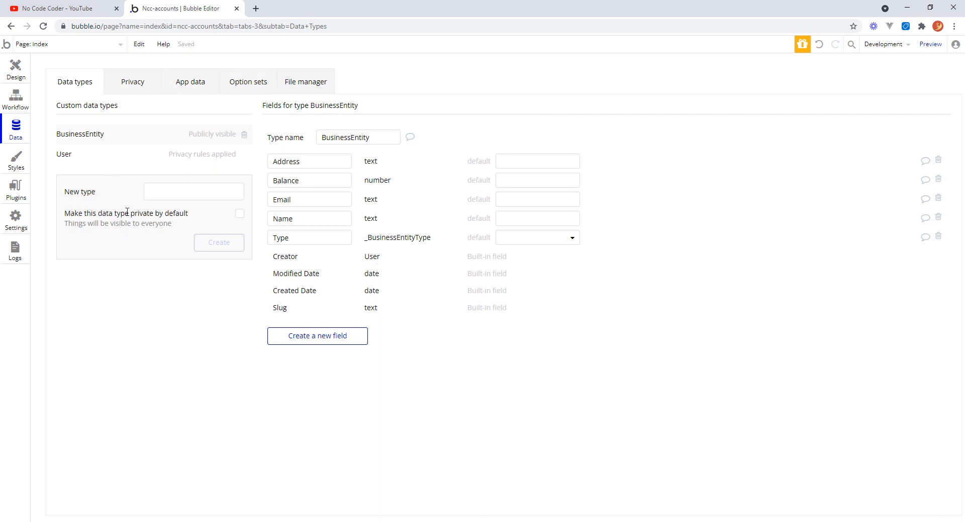
Create a new custom data type named Transaction.
click(170, 192)
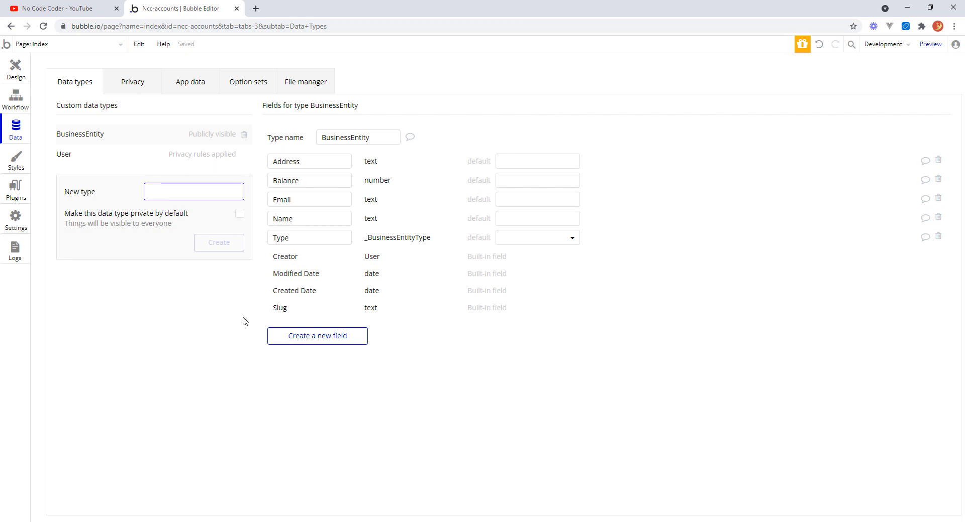
text(Tras)
text(nsaction)
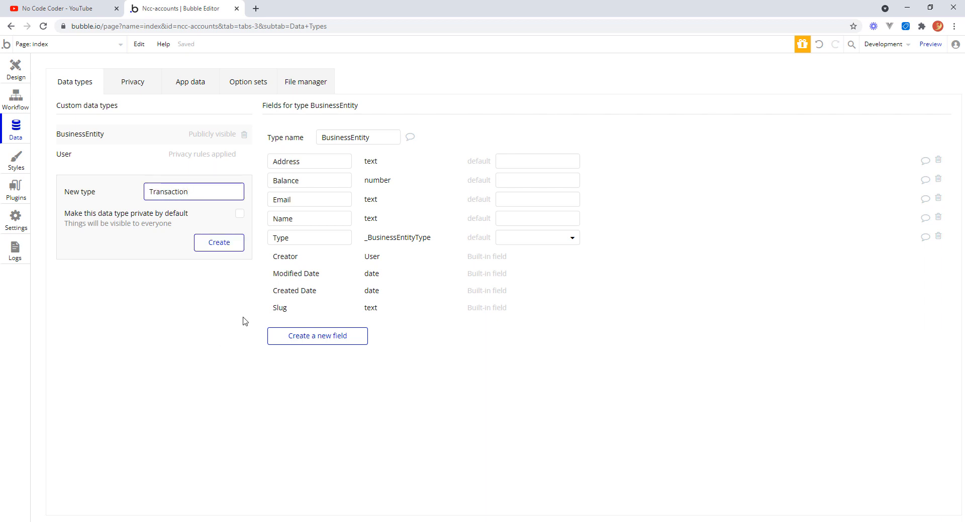
click(229, 249)
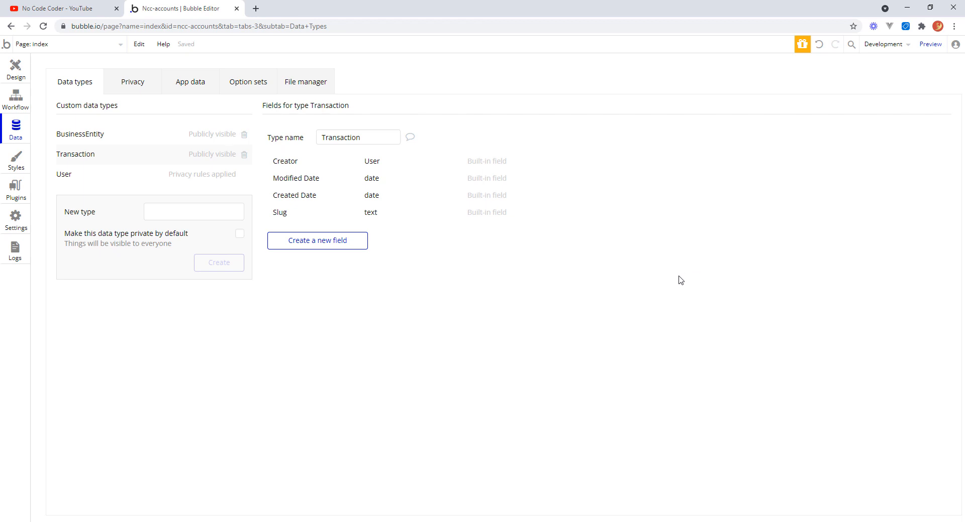
On the index page design, draw a group about 1035 by 494 px at the top of the page.
click(18, 73)
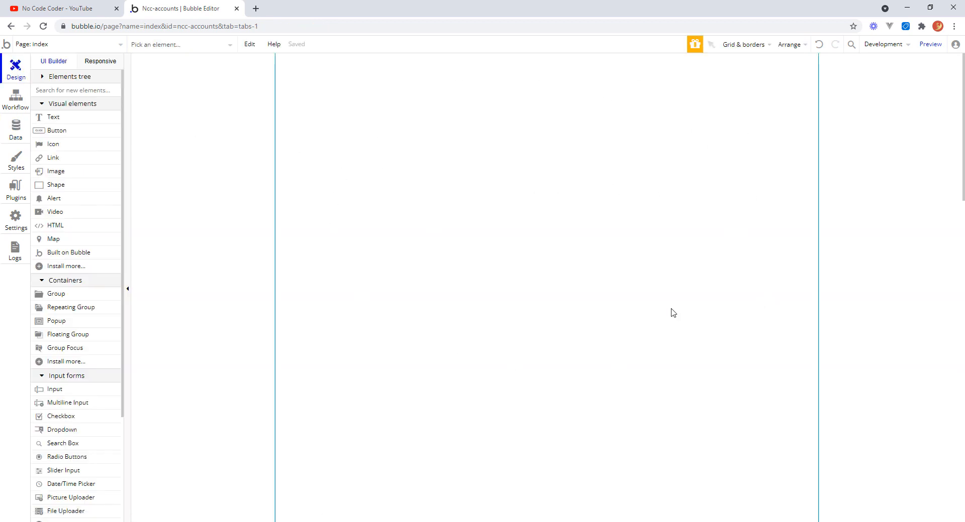
click(56, 295)
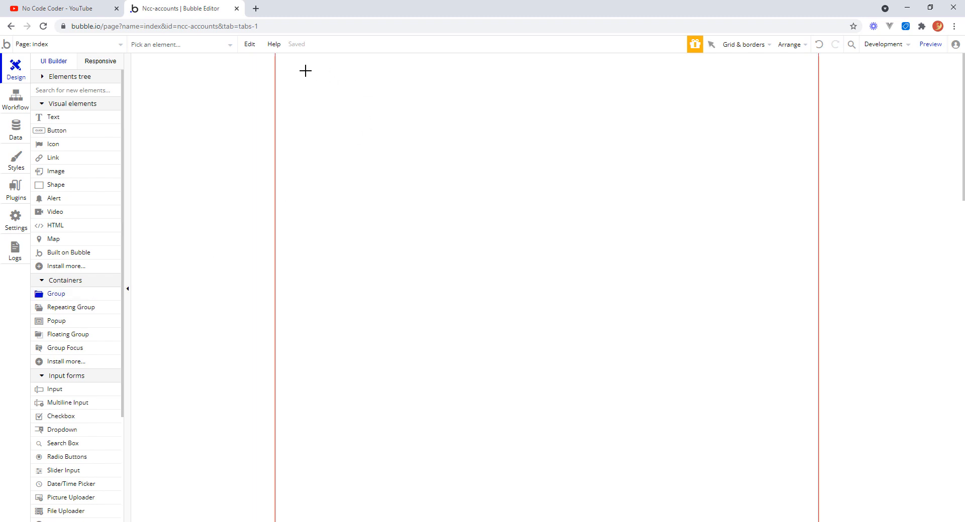
drag(288, 59, 808, 307)
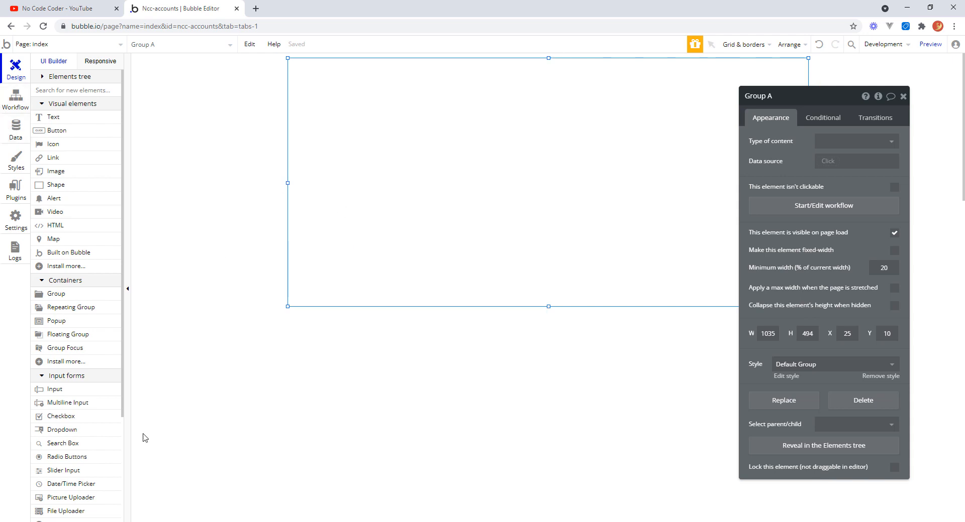
Add a text element inside the group's top-left corner reading Add New Customer.
click(58, 124)
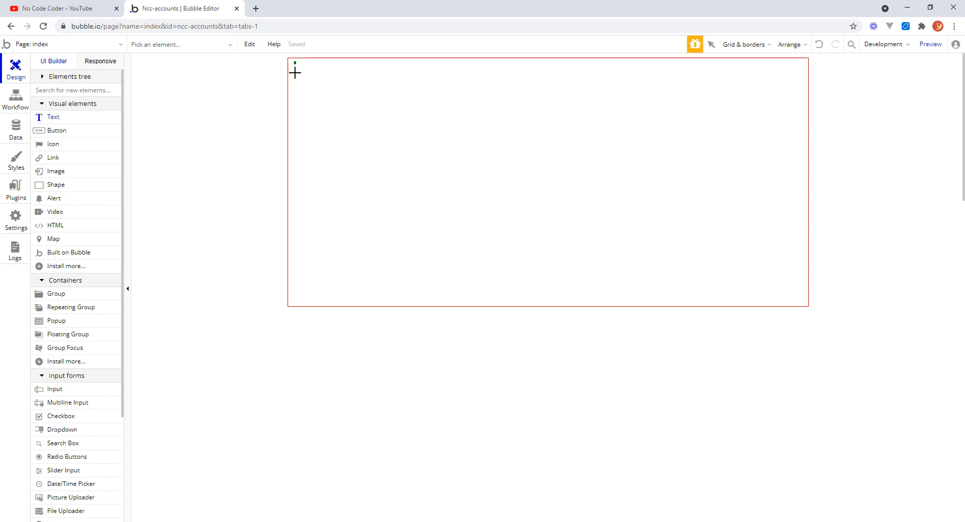
mouse_move(295, 73)
mouse_down()
mouse_move(390, 97)
mouse_move(612, 107)
mouse_up()
click(789, 140)
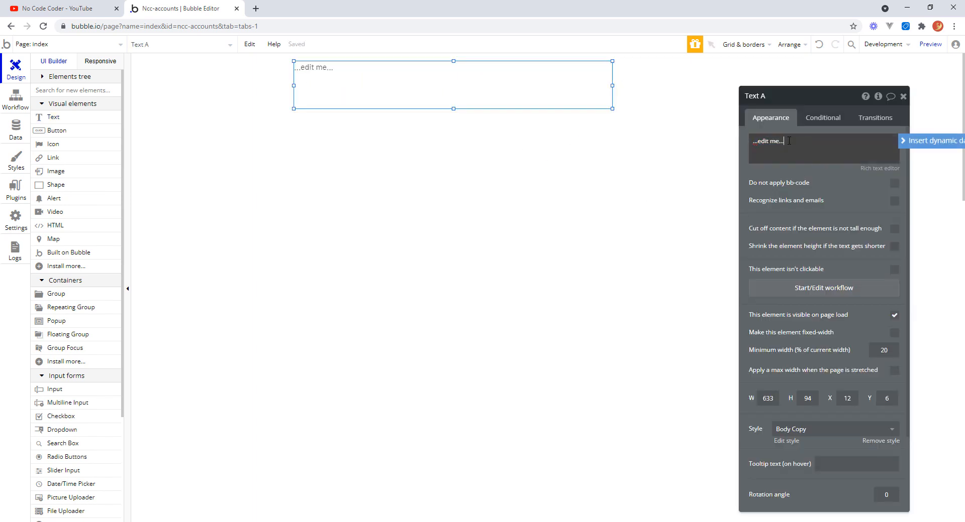
drag(789, 141, 724, 143)
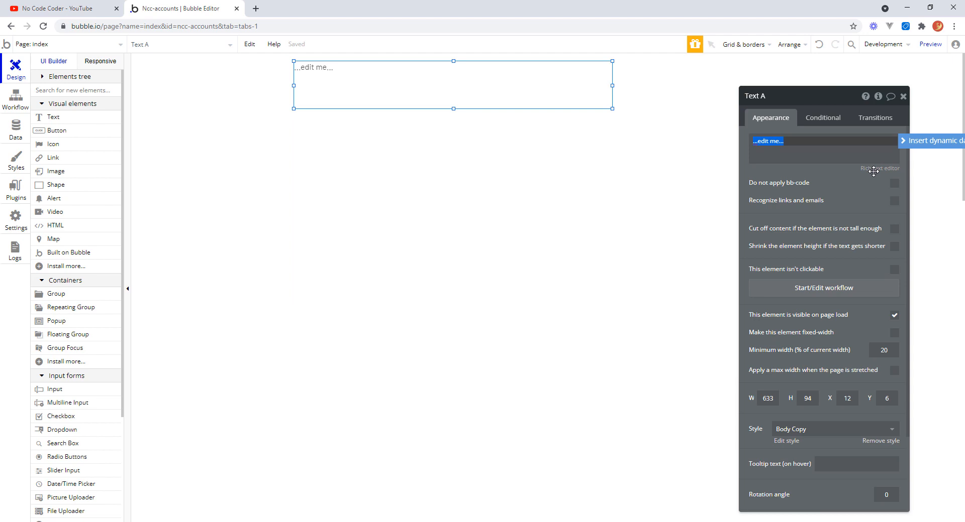
text(Add new)
key(BackSpace)
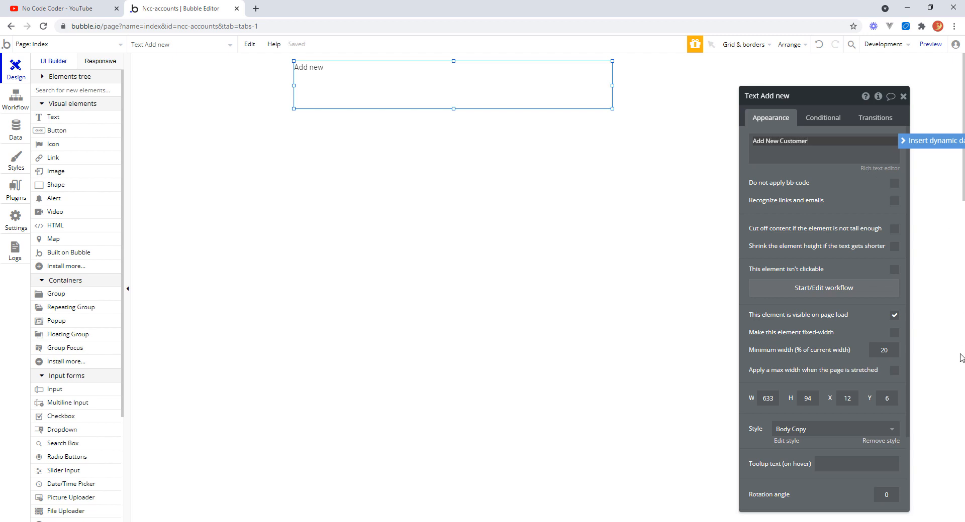
Remove the heading's style, format it as 24 point bold, and shrink its box to about 38 px high.
scroll(908, 312, down, 2)
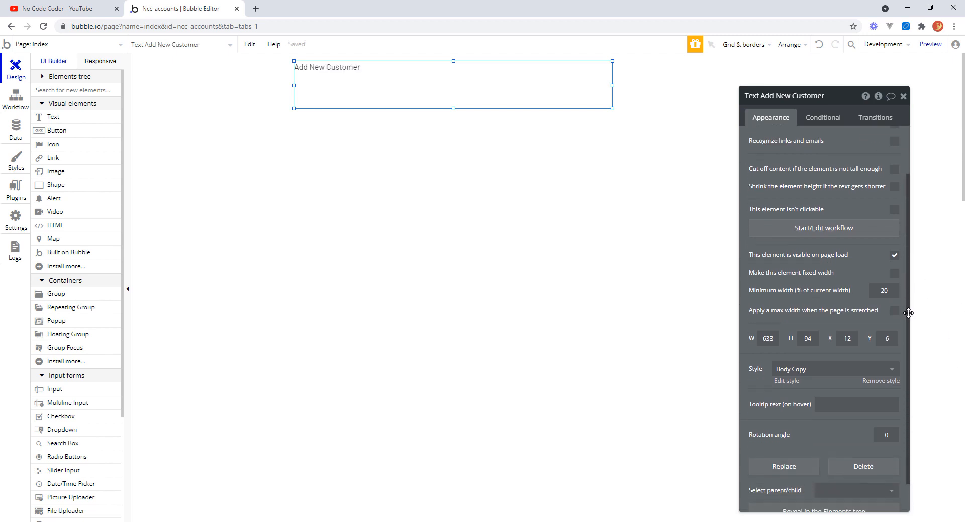
scroll(908, 312, down, 1)
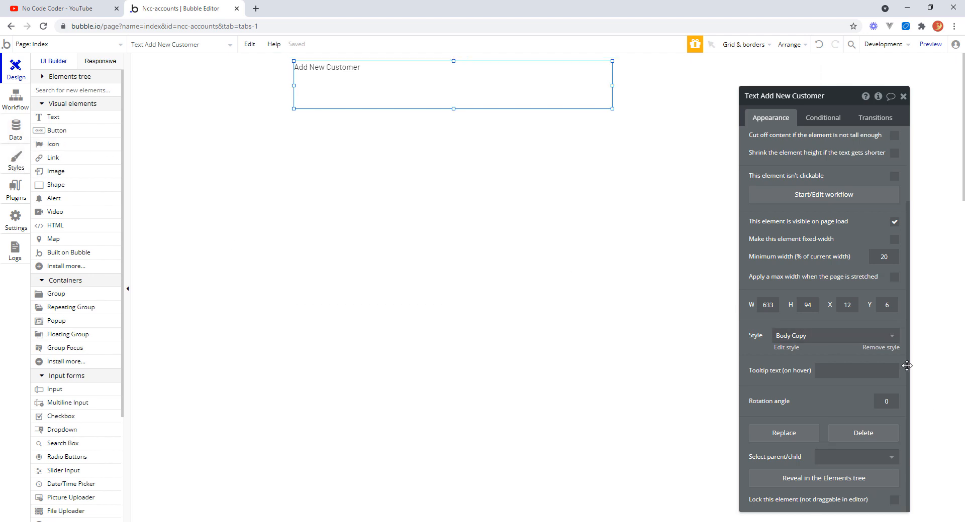
click(882, 348)
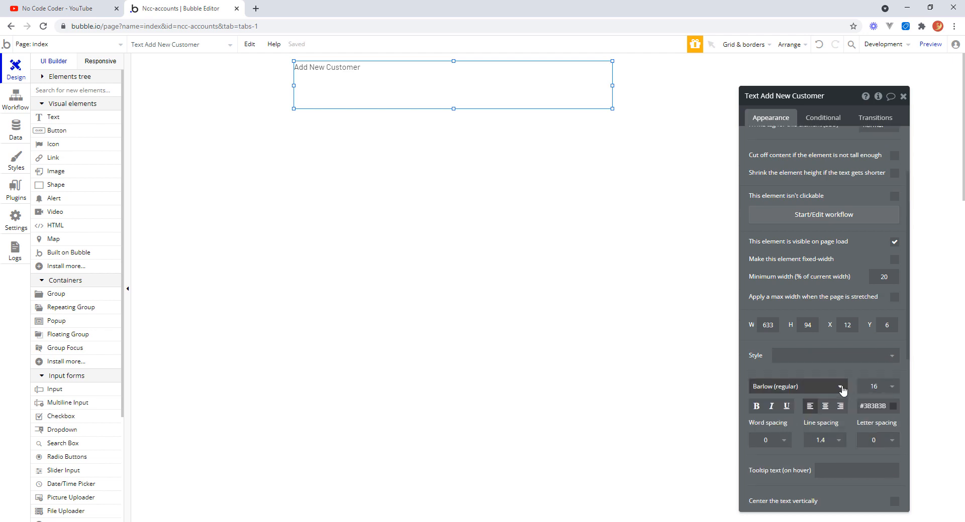
click(894, 389)
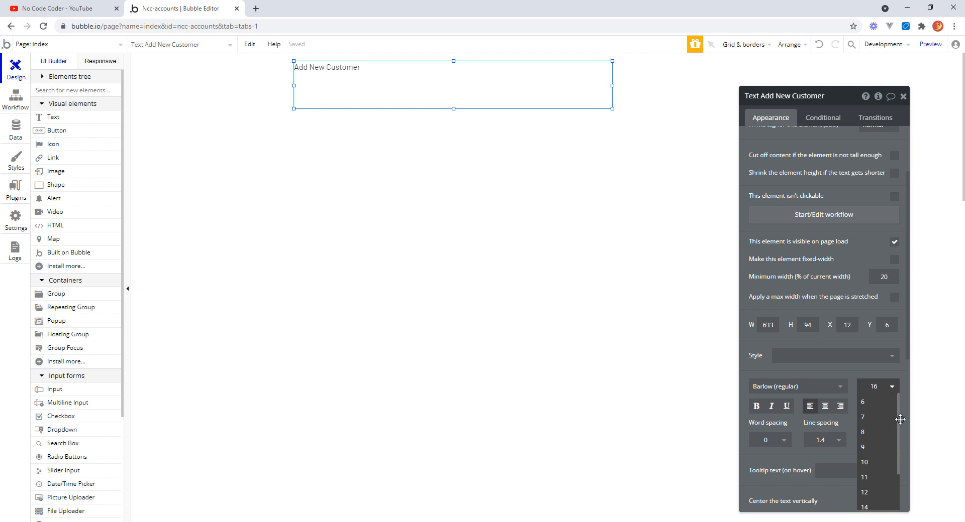
scroll(899, 422, down, 2)
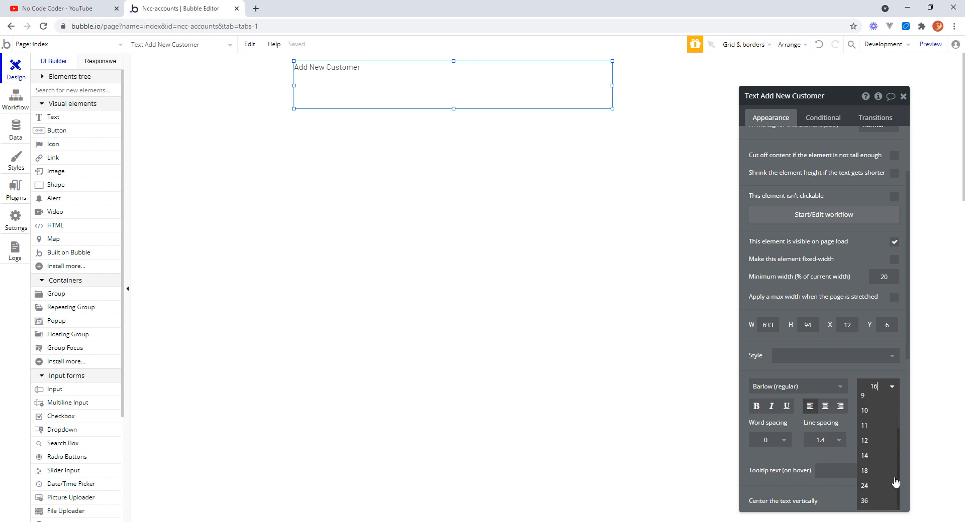
click(871, 487)
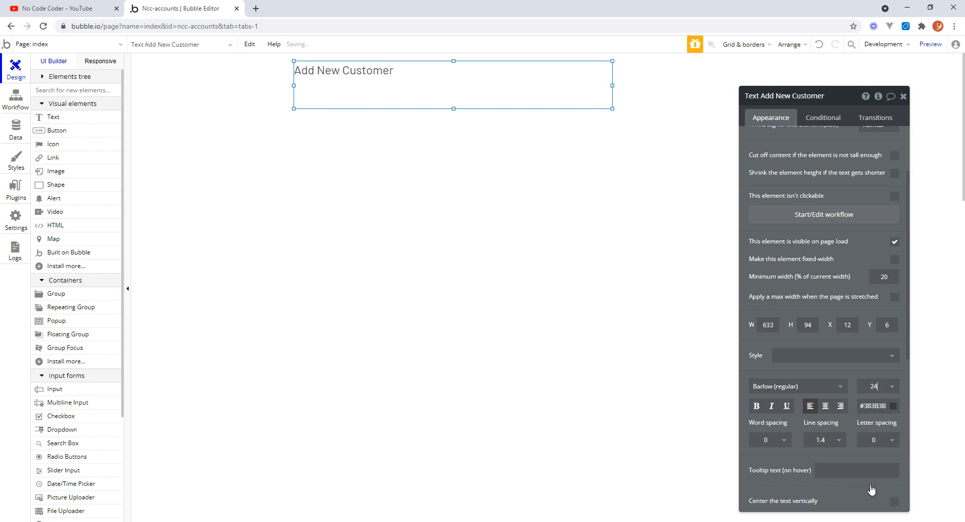
click(760, 411)
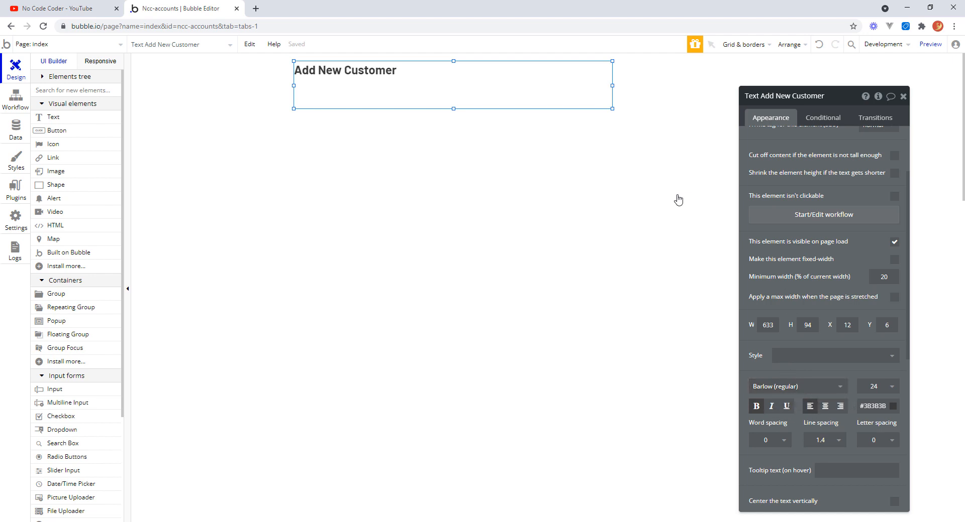
drag(454, 108, 453, 80)
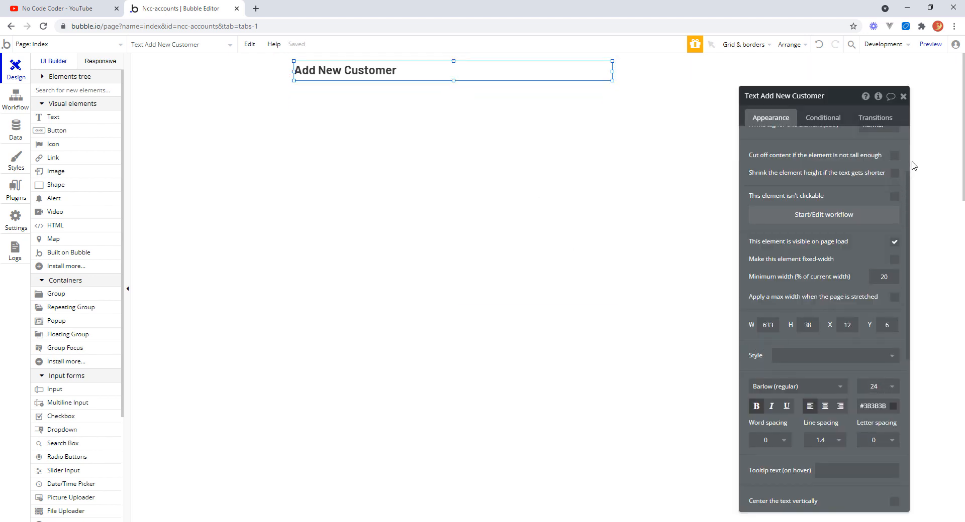
drag(908, 268, 914, 195)
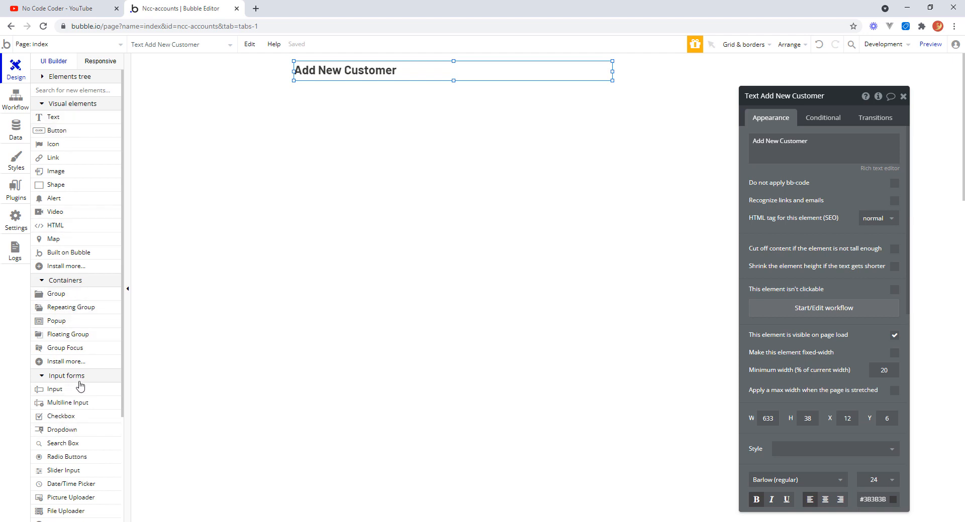
Draw an input field about 450 by 35 px below the heading and remove its style.
click(61, 390)
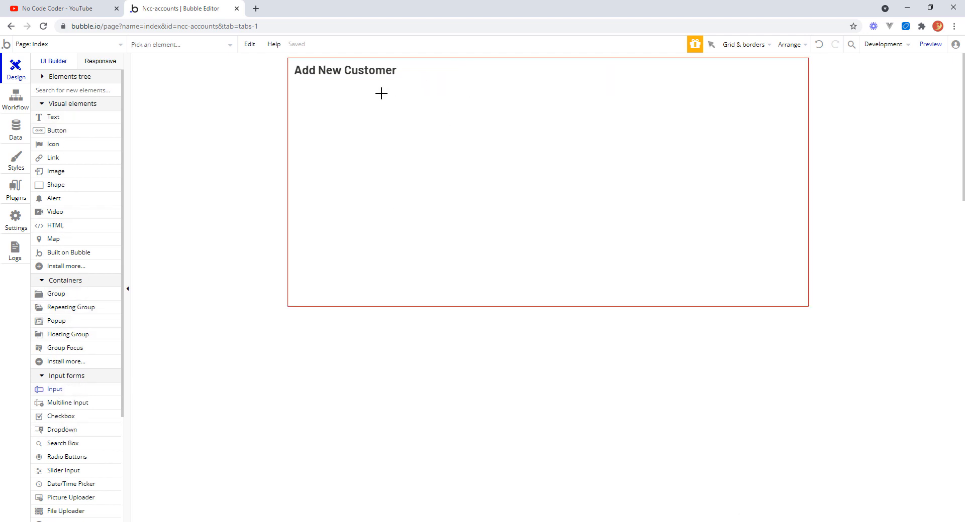
drag(381, 91, 608, 109)
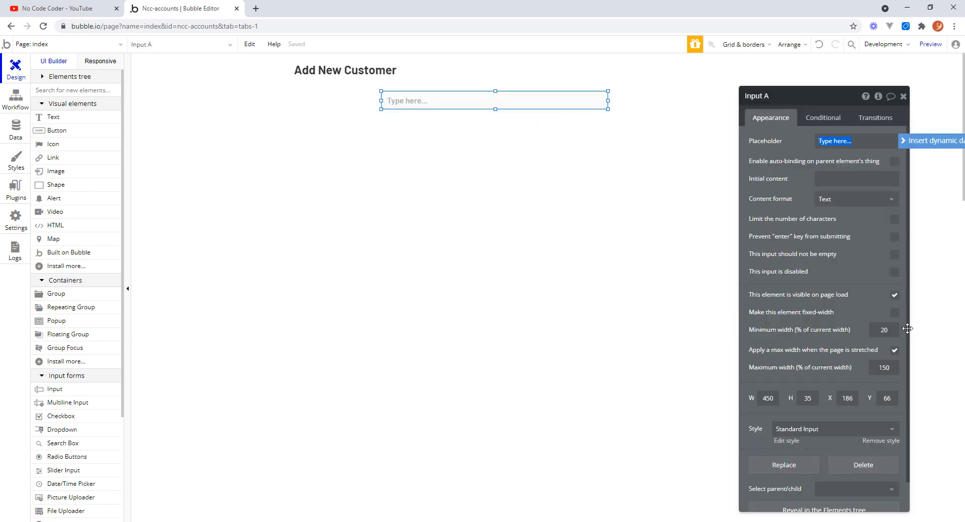
scroll(904, 447, down, 1)
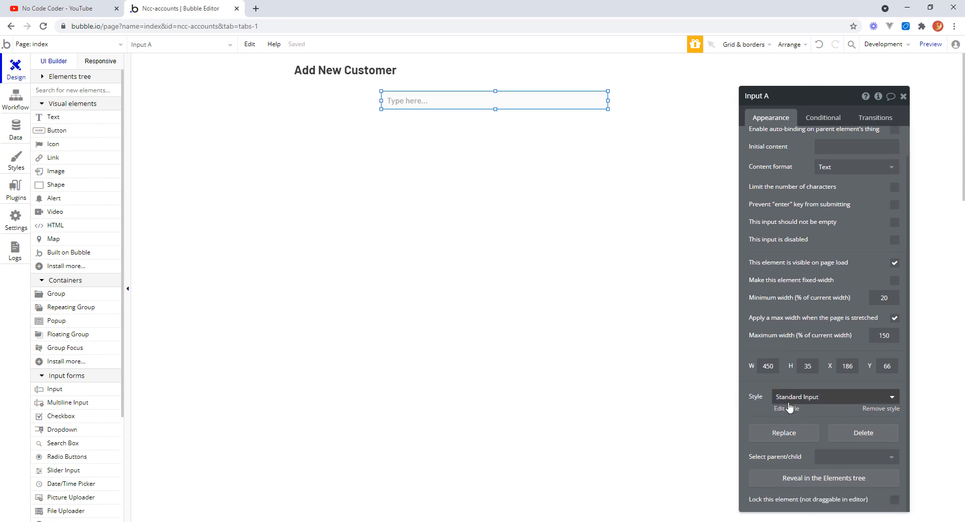
click(874, 410)
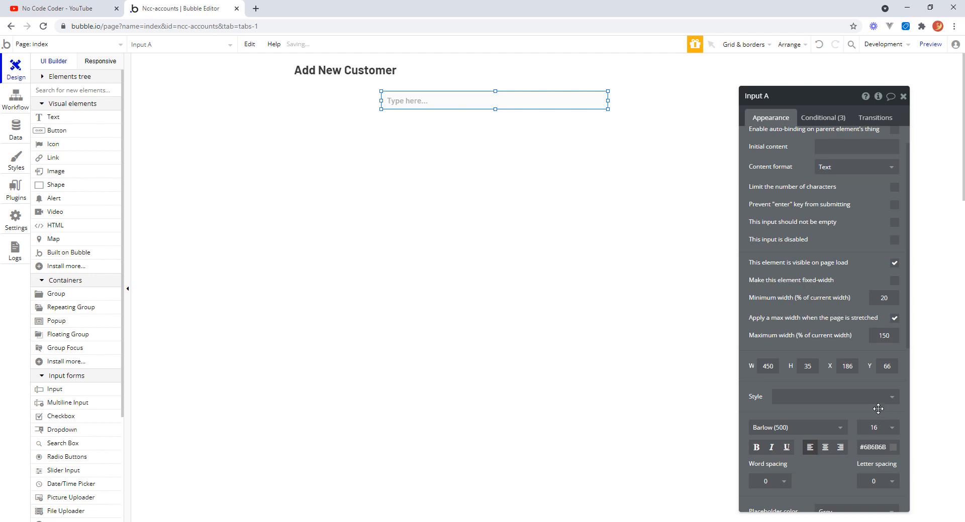
Set the input field's border roundness to 3.
drag(905, 316, 910, 399)
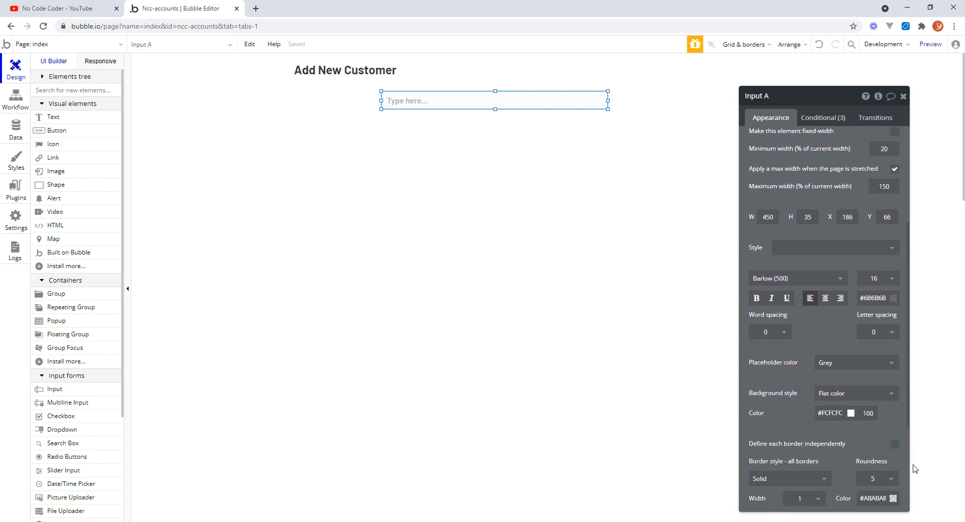
click(892, 481)
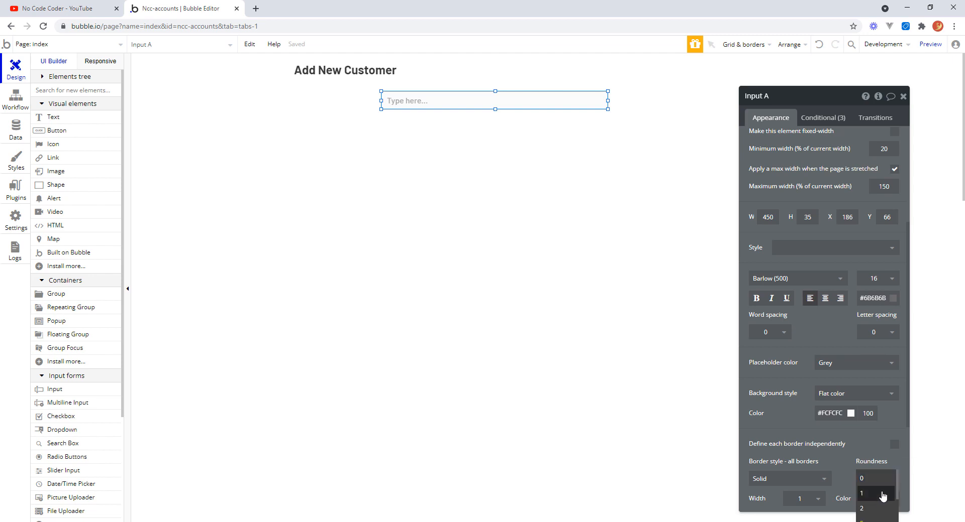
click(872, 480)
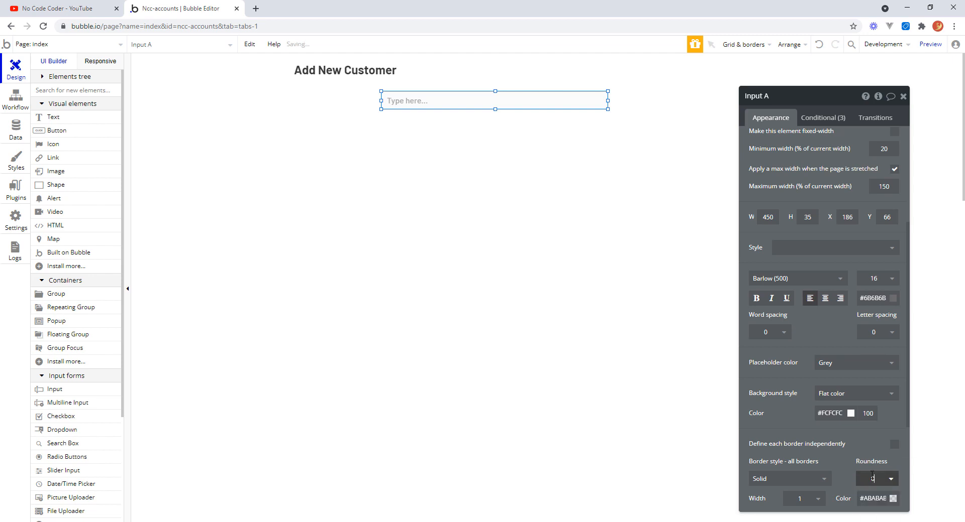
click(875, 478)
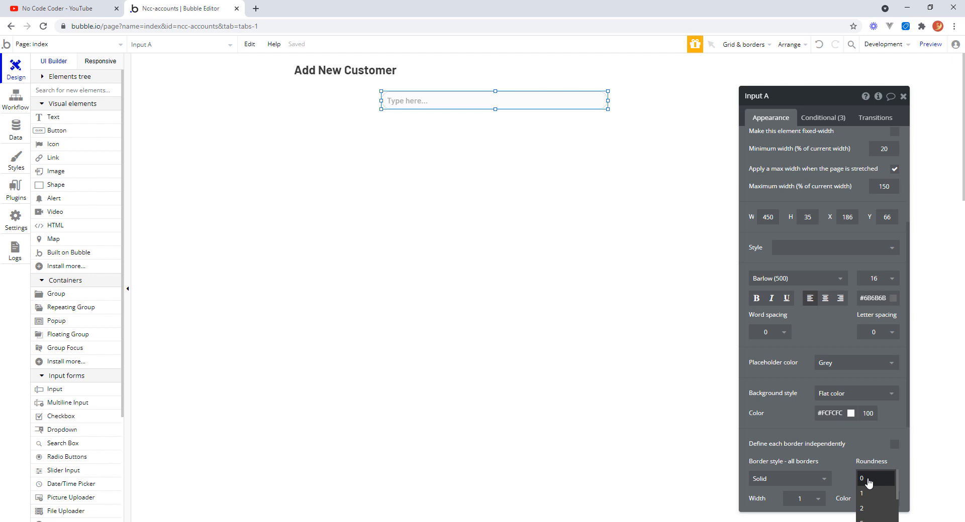
click(846, 460)
drag(908, 406, 908, 486)
click(881, 332)
drag(880, 330, 865, 330)
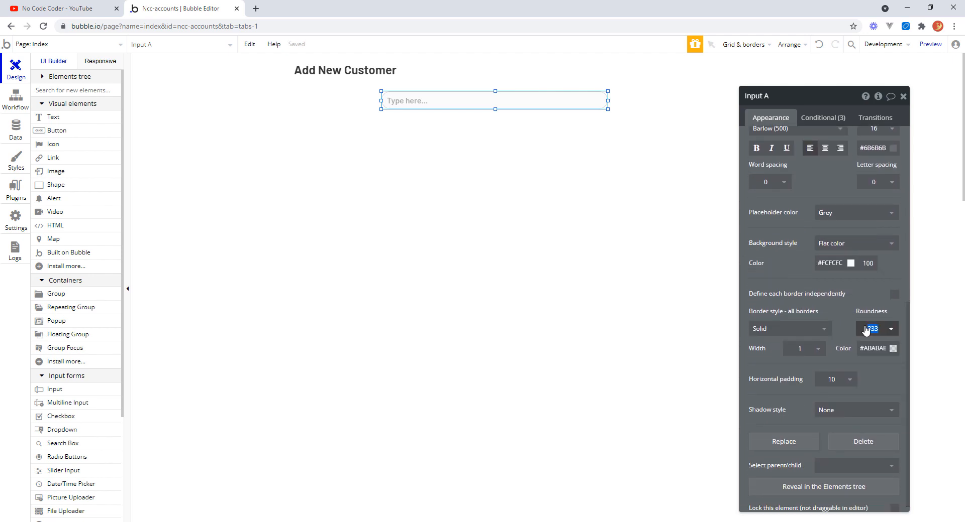
key(Tab)
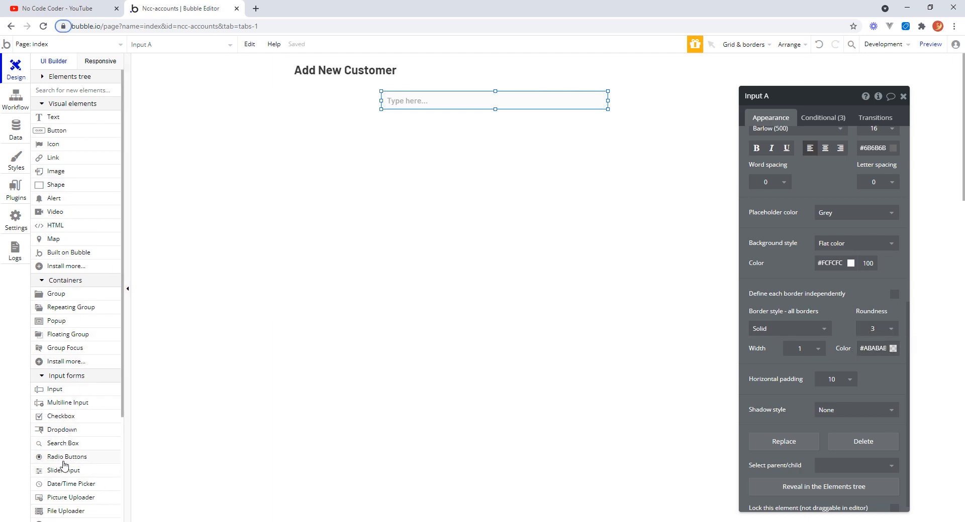
Set the input field's horizontal padding to 4.
mouse_move(66, 480)
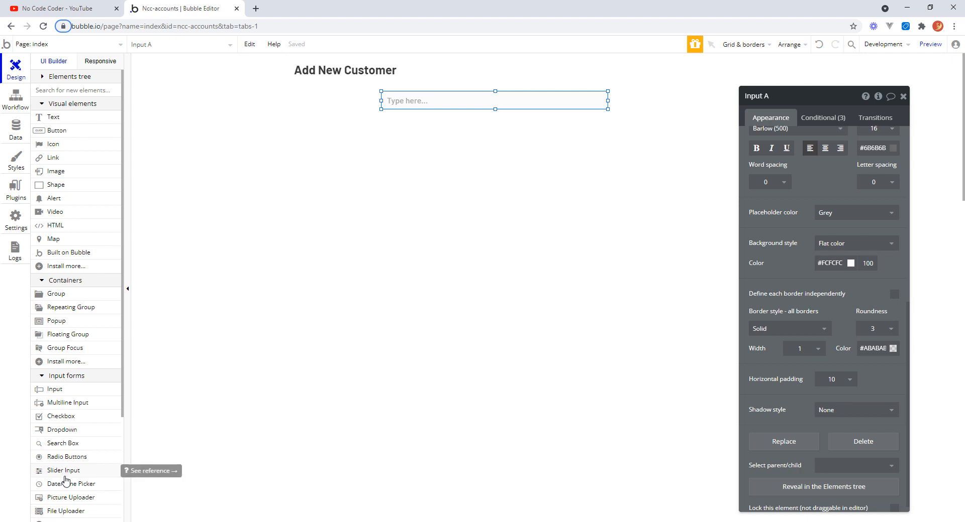
mouse_move(72, 450)
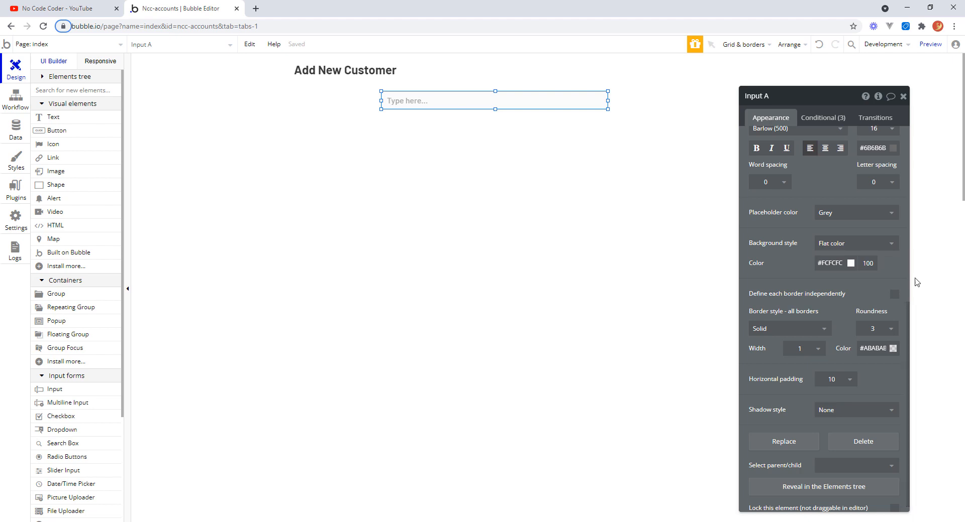
scroll(908, 361, down, 1)
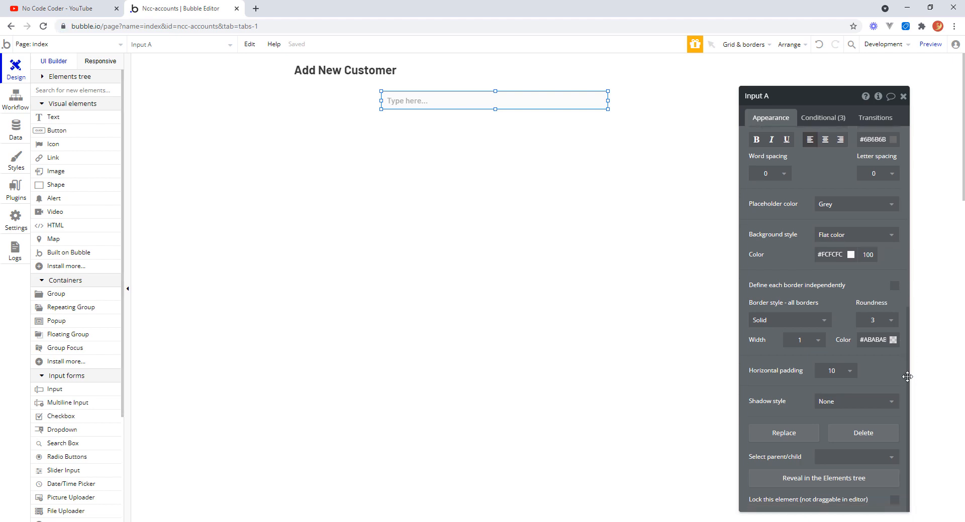
click(850, 373)
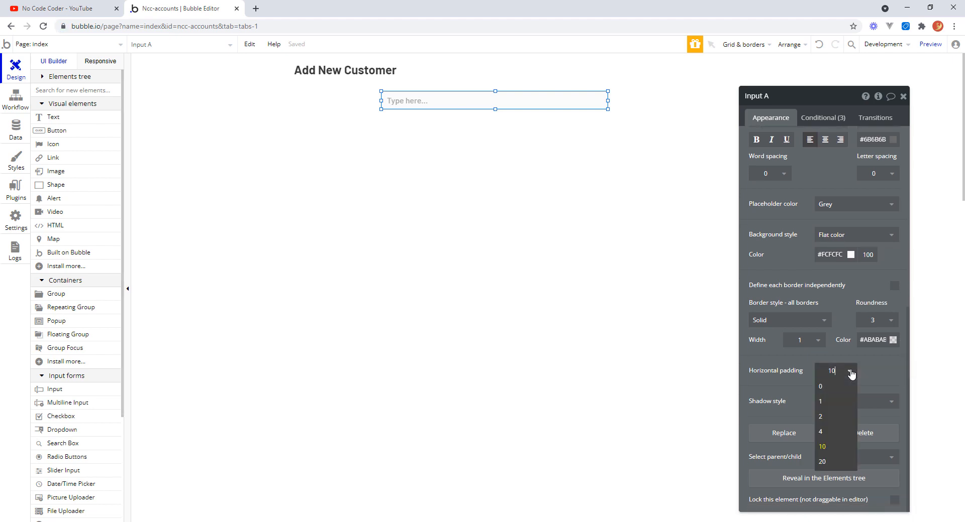
click(844, 383)
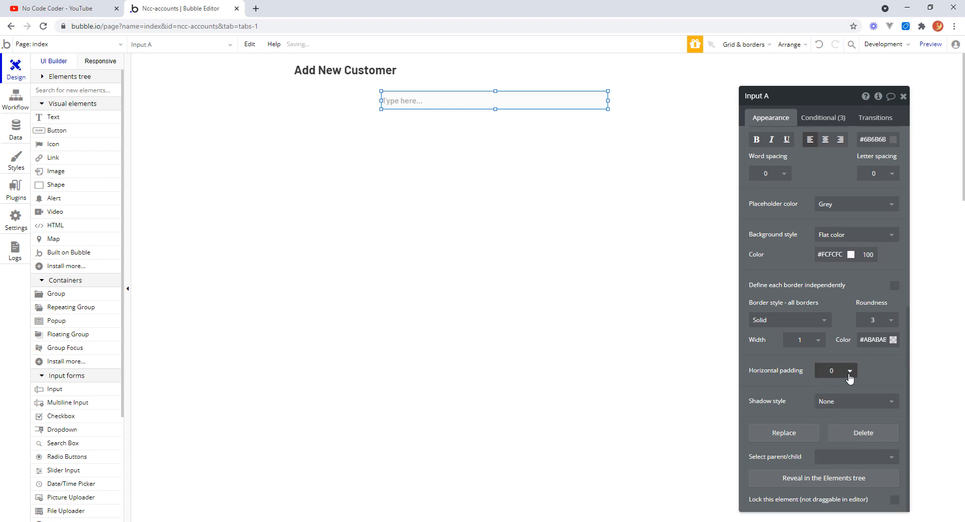
click(850, 372)
click(845, 410)
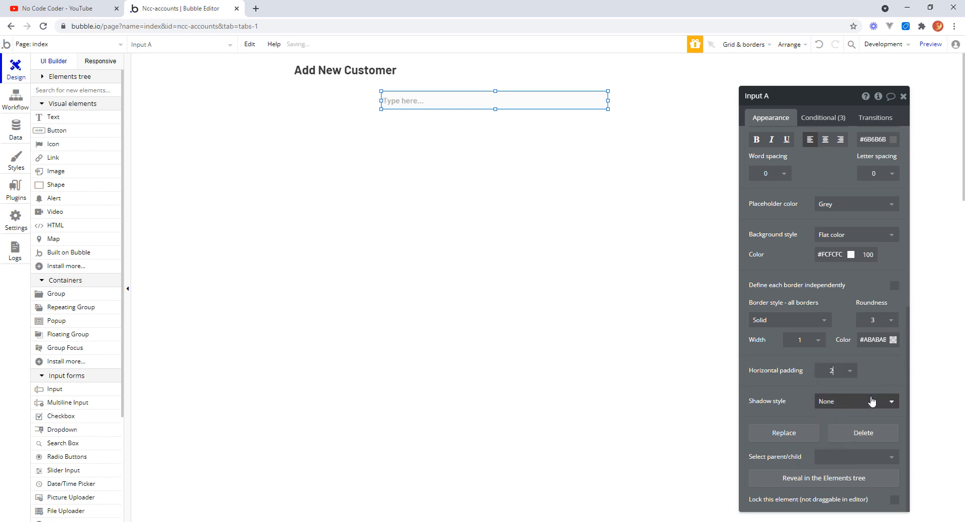
click(851, 370)
click(839, 436)
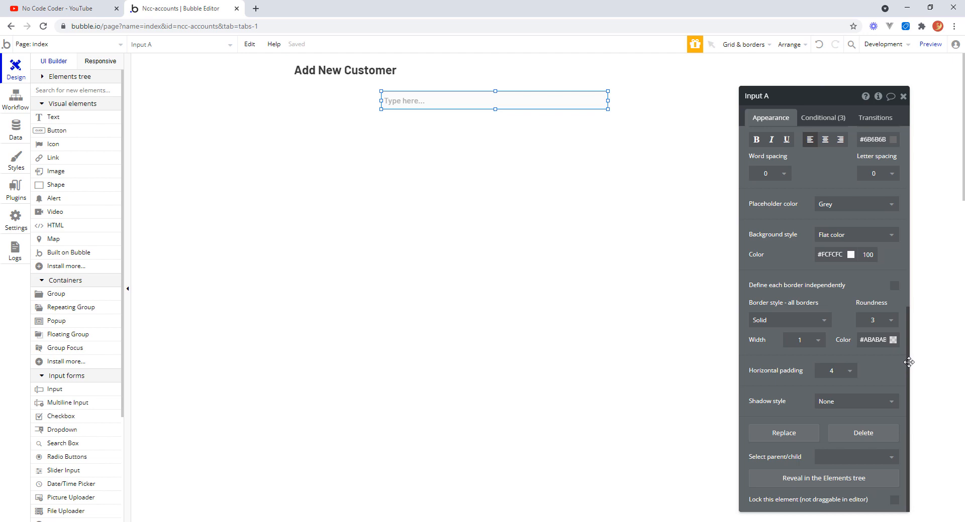
Set the input field's placeholder to Customer Name.
drag(908, 361, 902, 155)
click(865, 143)
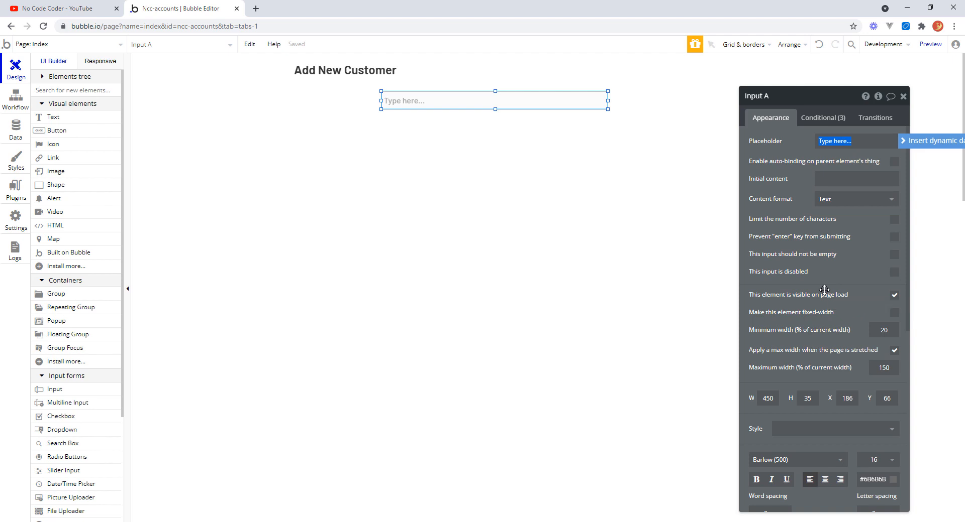
text(Customer Name)
key(Return)
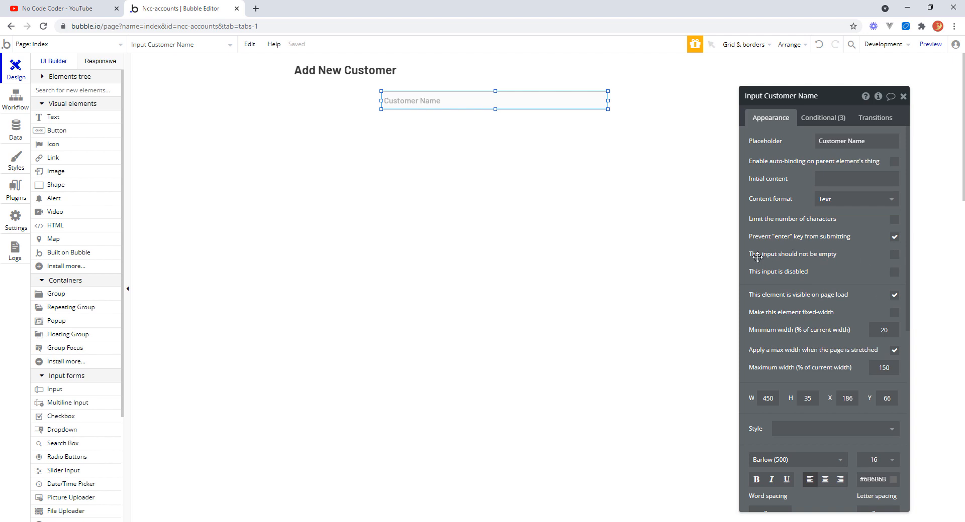
Make the input required so it should not be empty, and set its height to 30 px.
click(894, 255)
click(808, 399)
double_click(817, 396)
text(3)
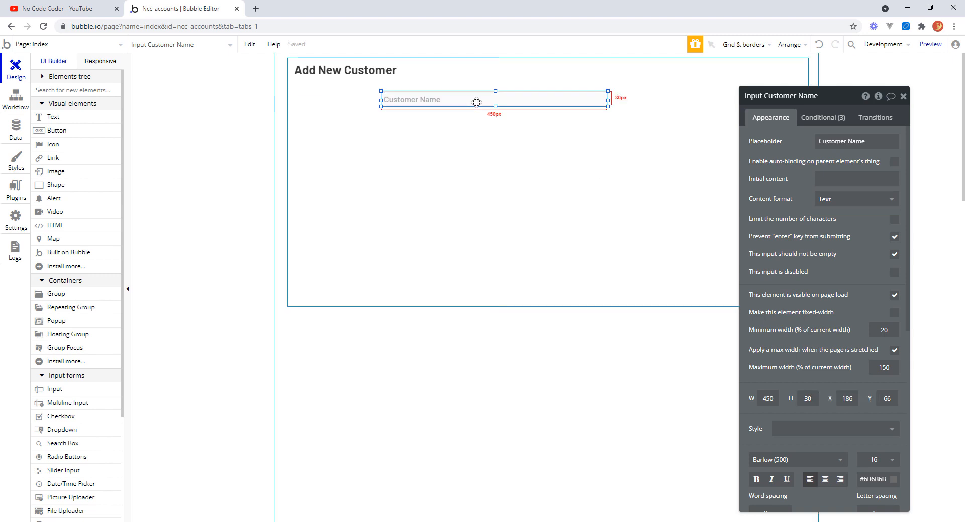
Draw a text element about 128 by 25 px left of the input field and set its text to Name.
click(49, 118)
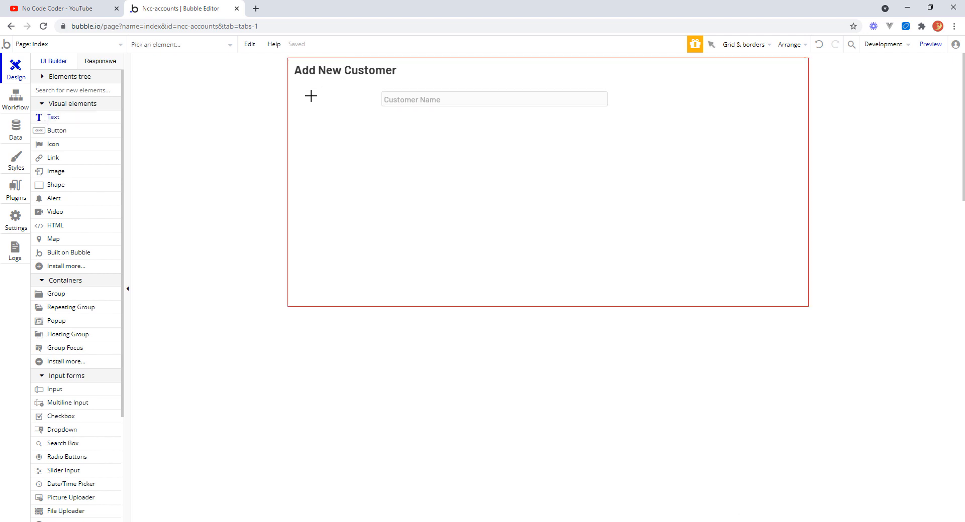
drag(310, 93, 375, 100)
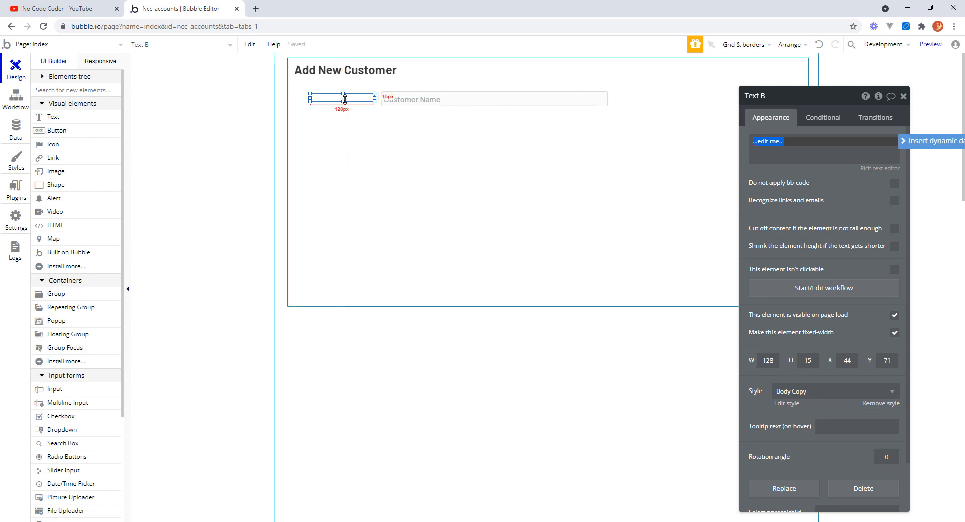
drag(342, 102, 343, 103)
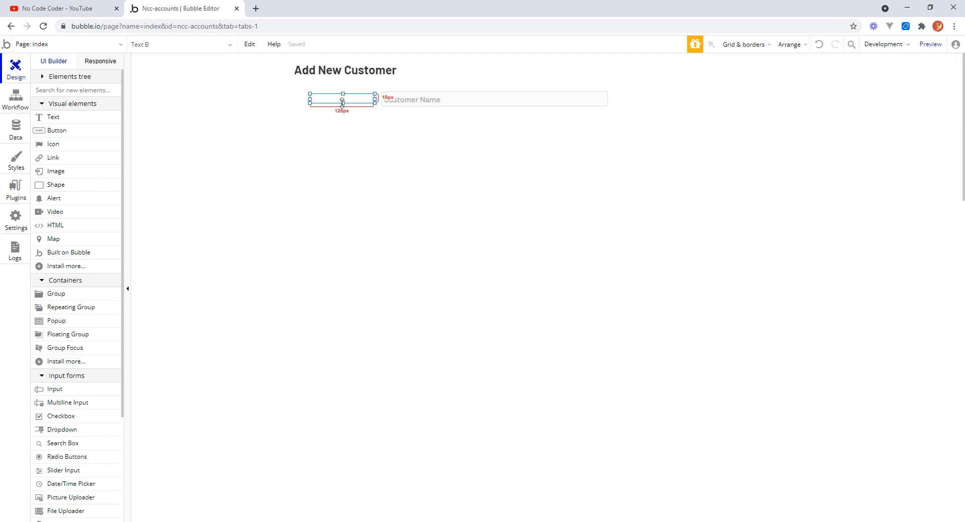
click(778, 140)
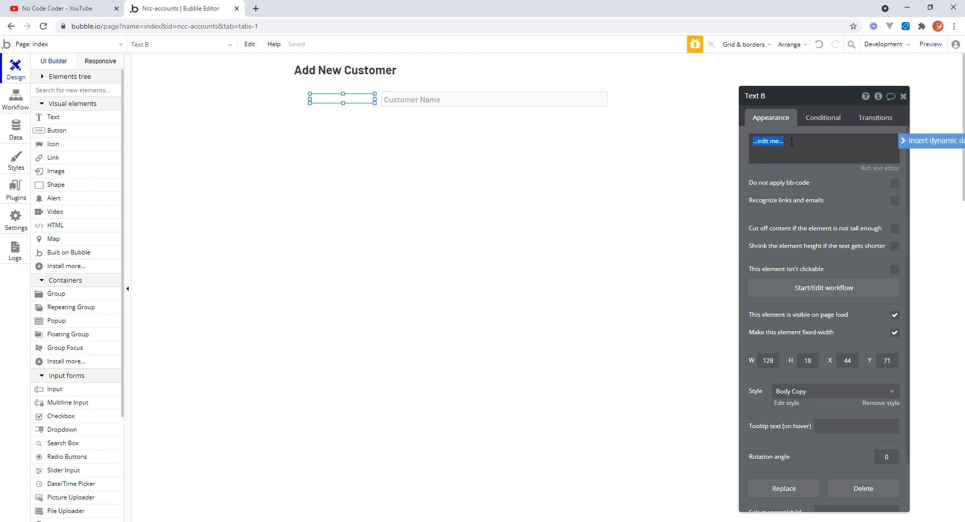
drag(778, 140, 877, 207)
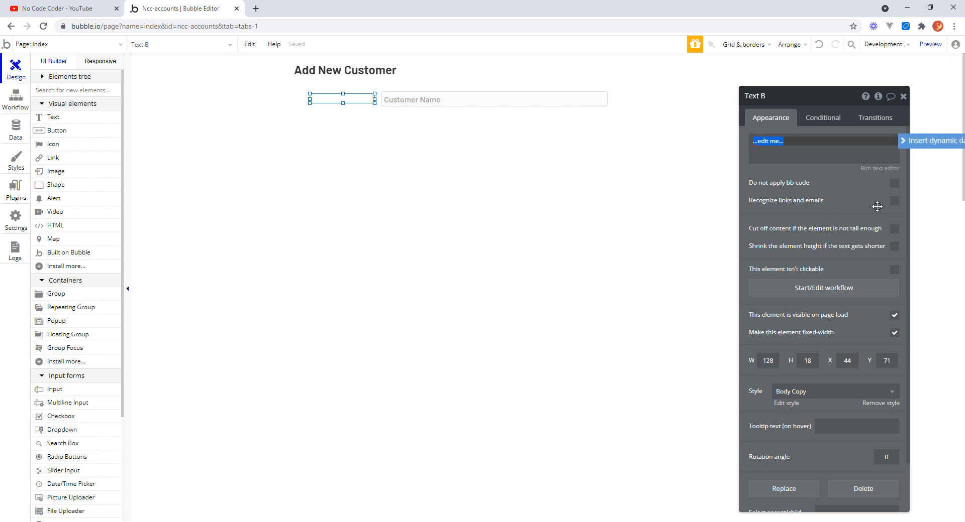
text(Name)
key(Return)
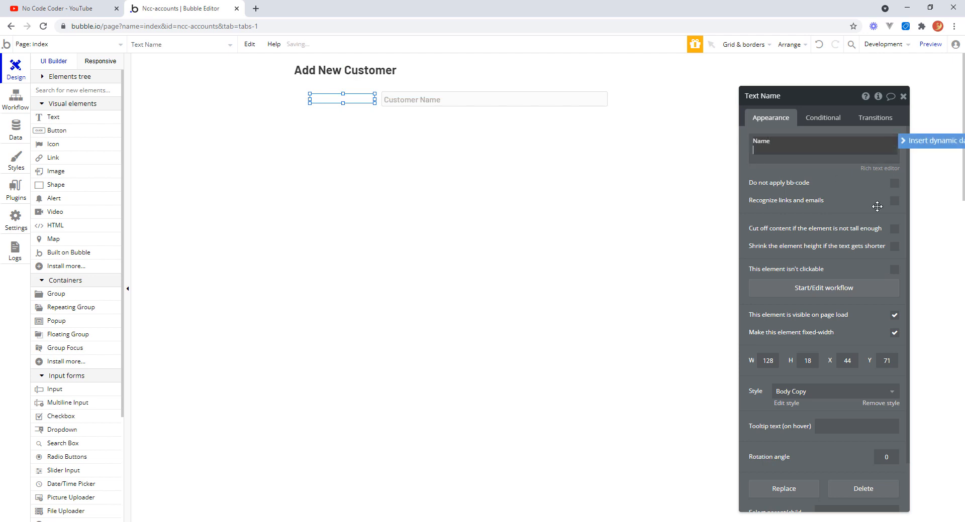
key(BackSpace)
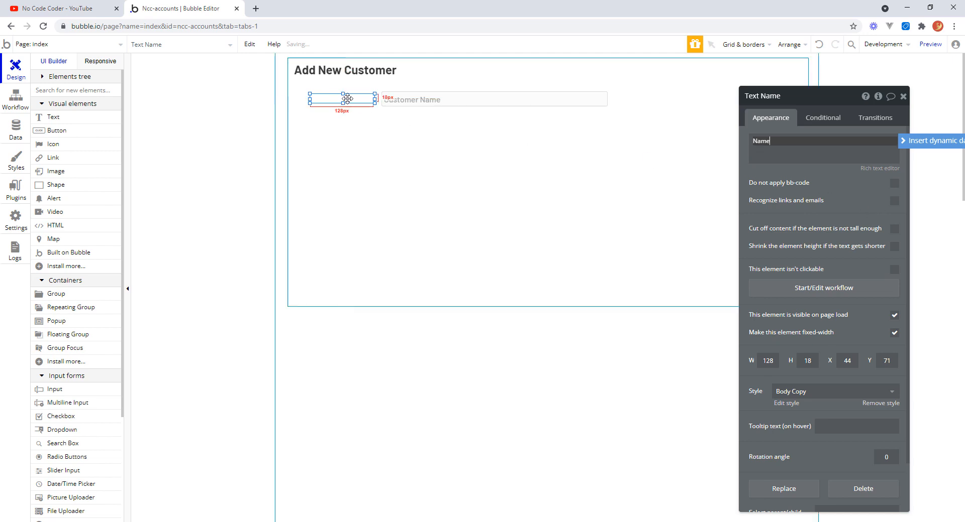
drag(344, 100, 342, 107)
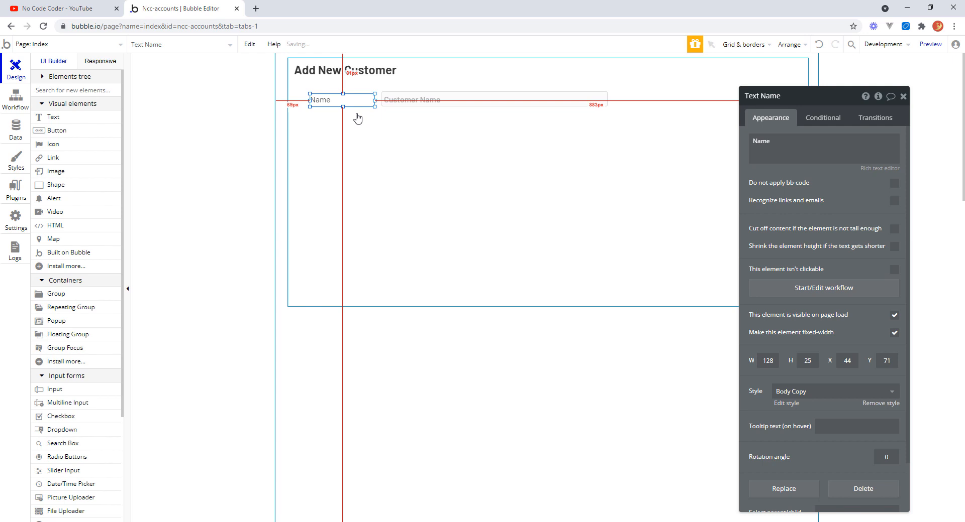
Align the Name label and the Customer Name input by their vertical centers.
shift+click(425, 99)
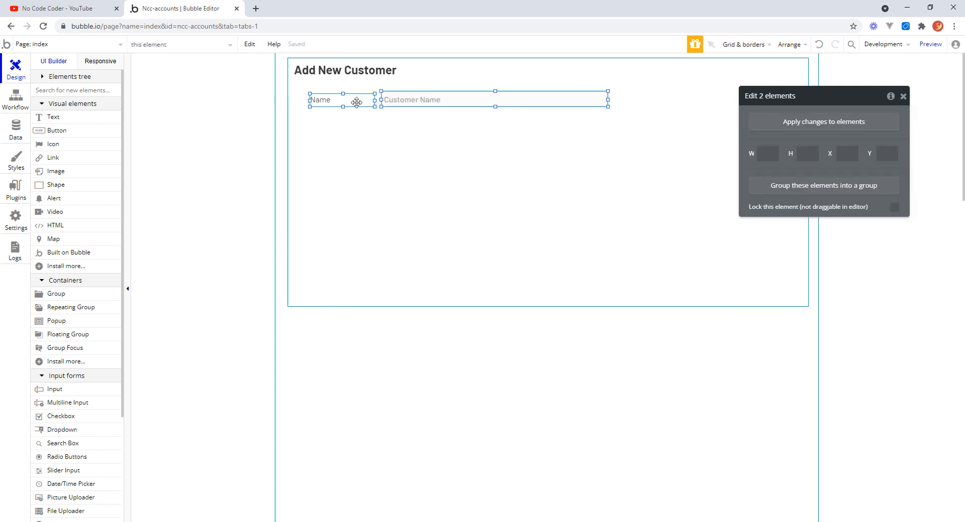
right_click(409, 100)
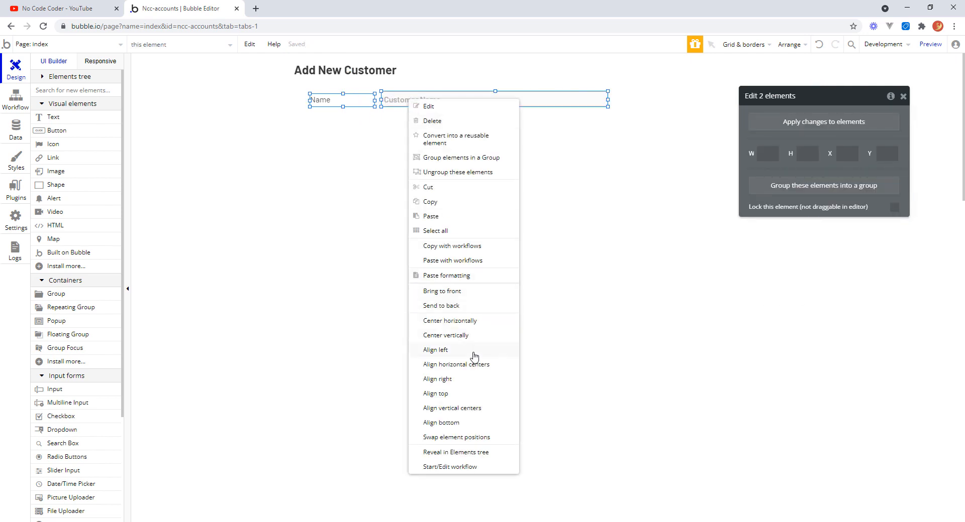
click(472, 409)
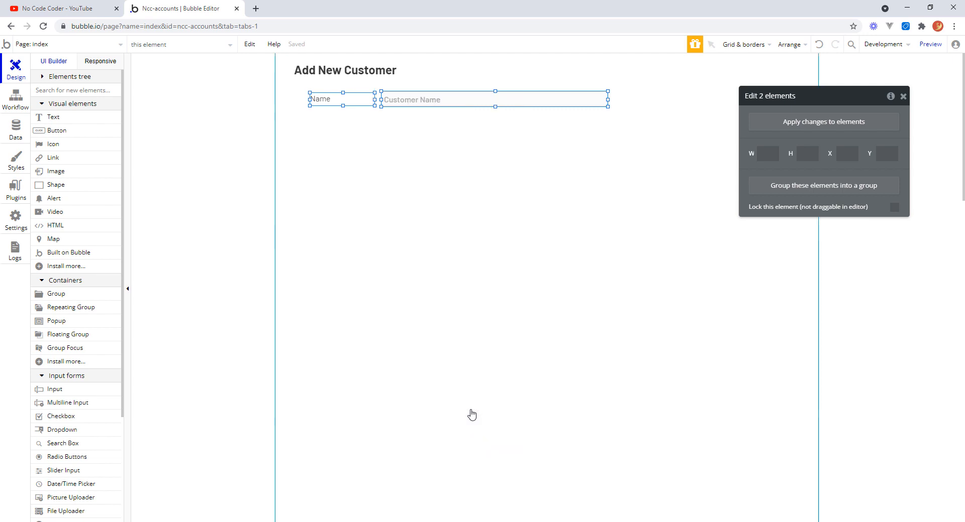
Rename the containing group as Group Add New Customer.
click(413, 125)
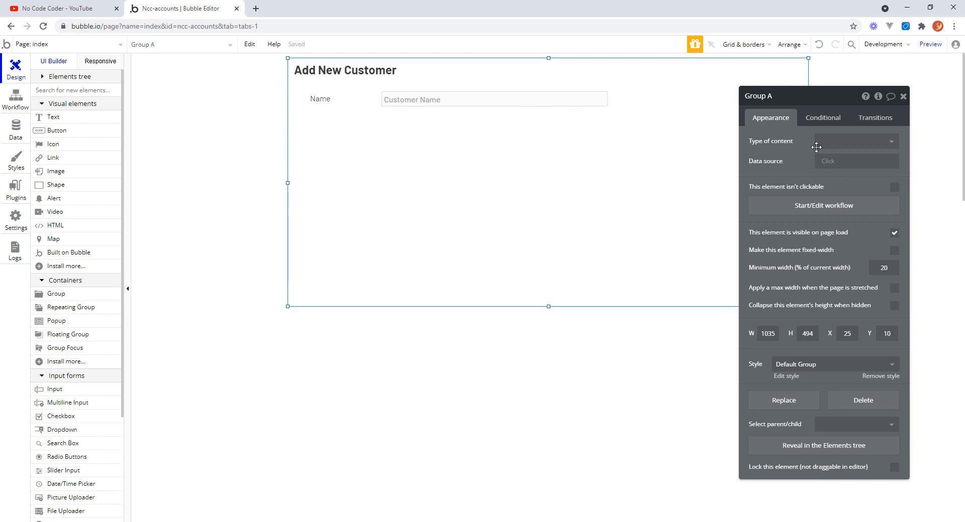
click(766, 99)
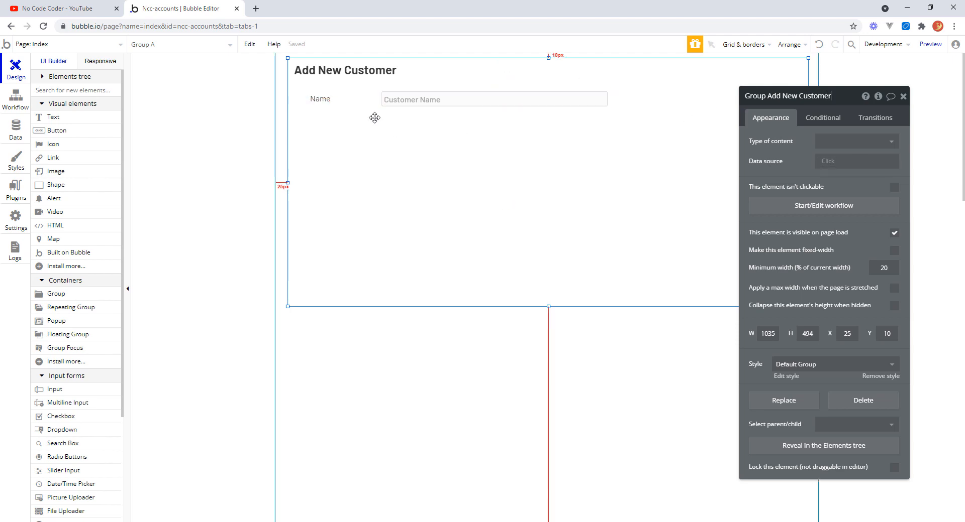
click(423, 102)
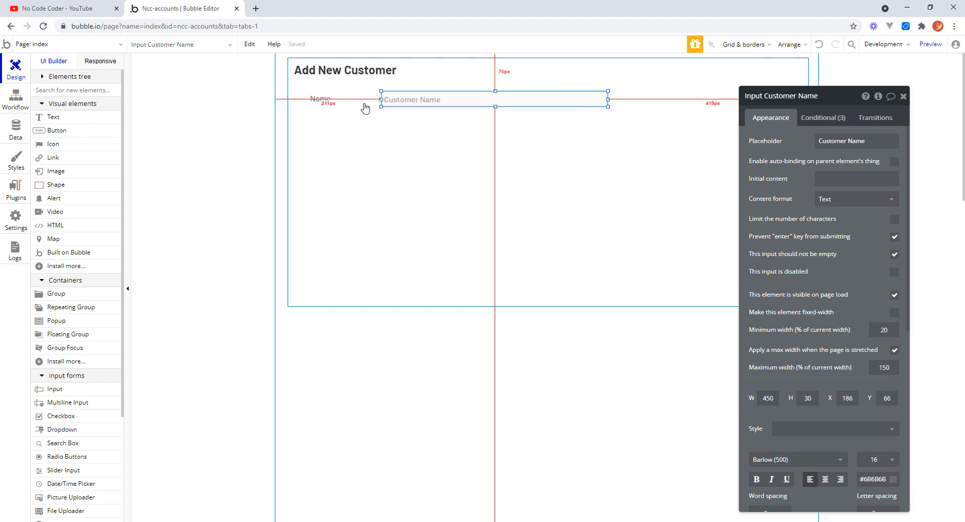
Rename the Name label element as Text Customer Name.
click(334, 101)
double_click(765, 98)
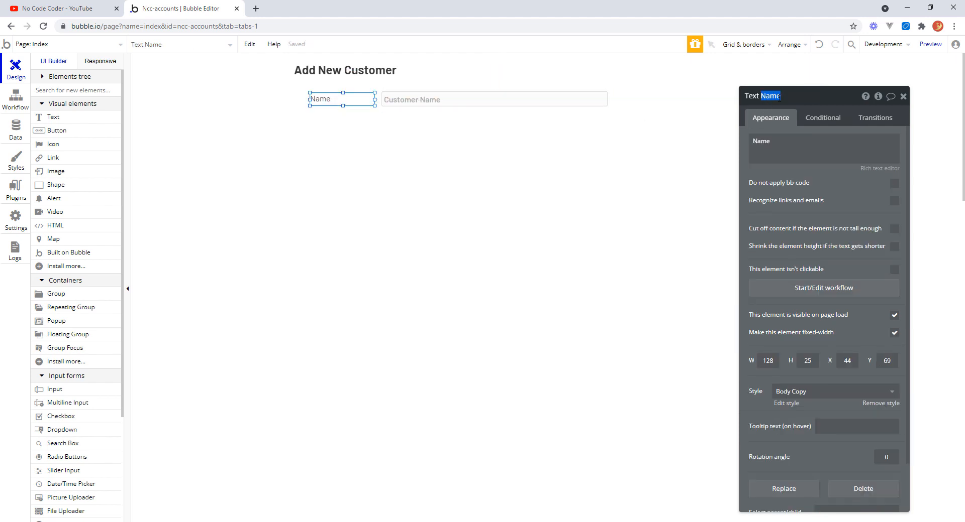
text(Customer Name)
key(Return)
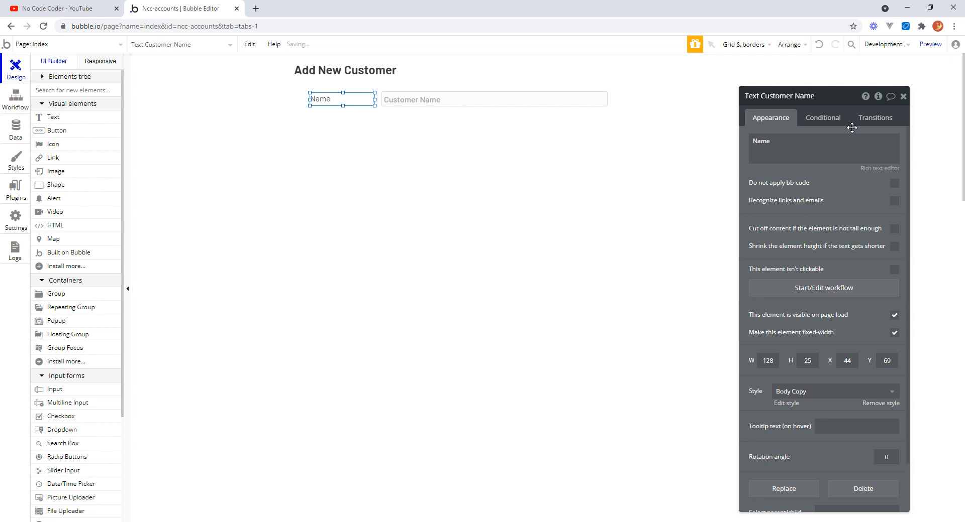
Inspect the element names of the heading, the group and the Name label.
click(413, 75)
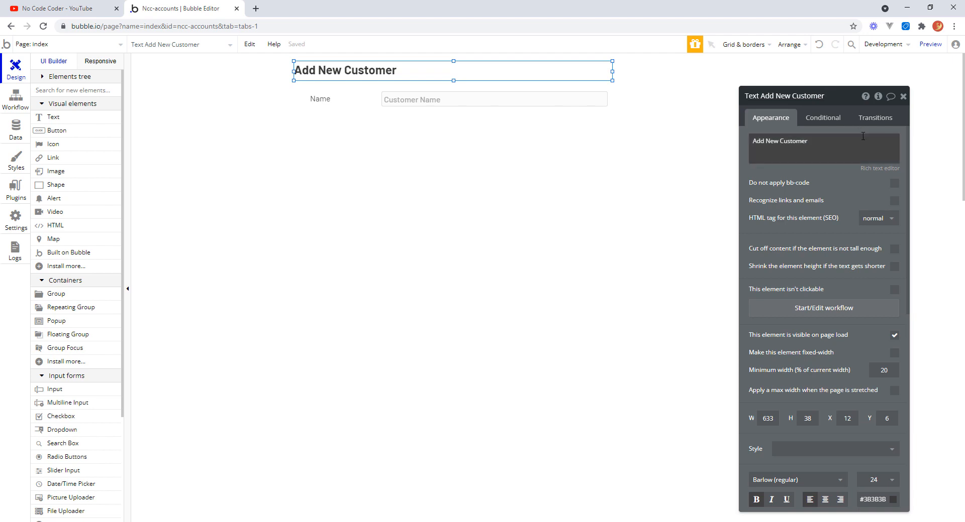
text(Title)
click(363, 184)
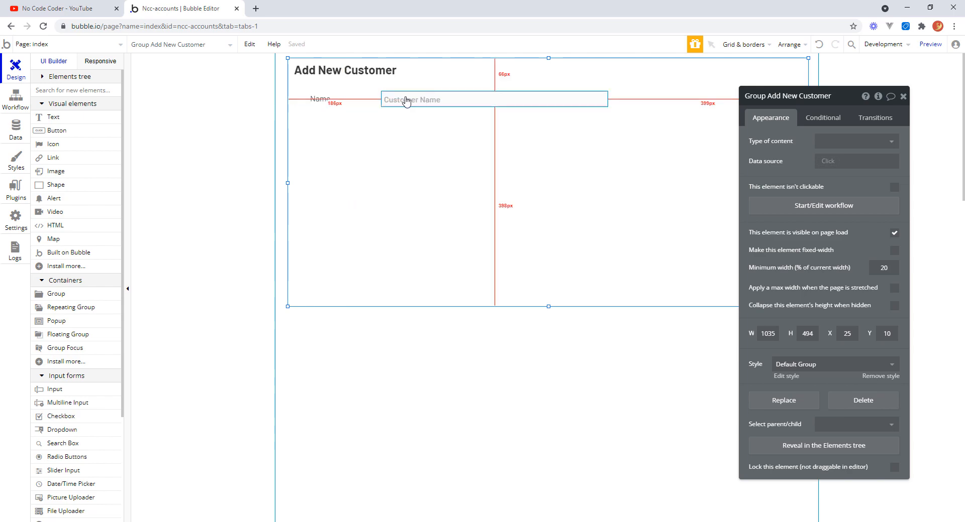
click(339, 100)
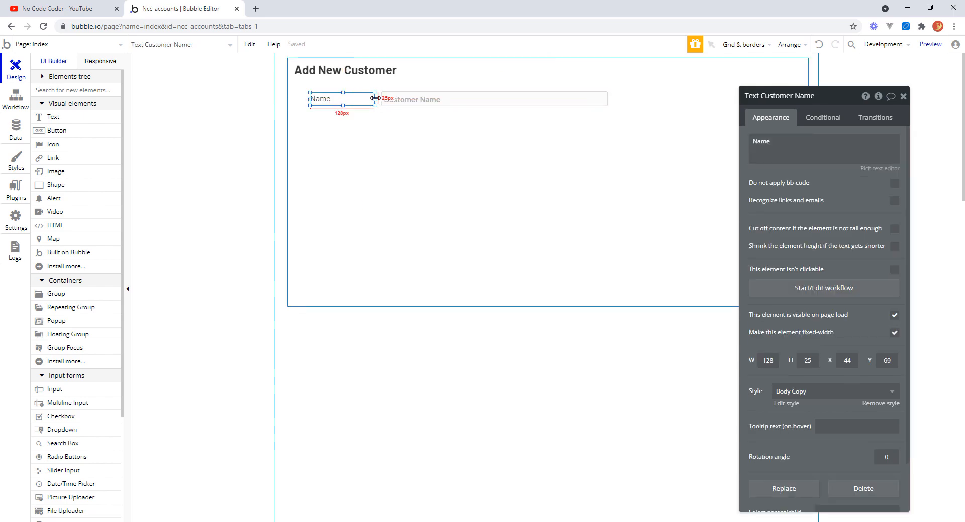
Narrow the Name label to about 113 px, move the Customer Name input beside it, and align both by vertical centers.
drag(374, 99, 367, 99)
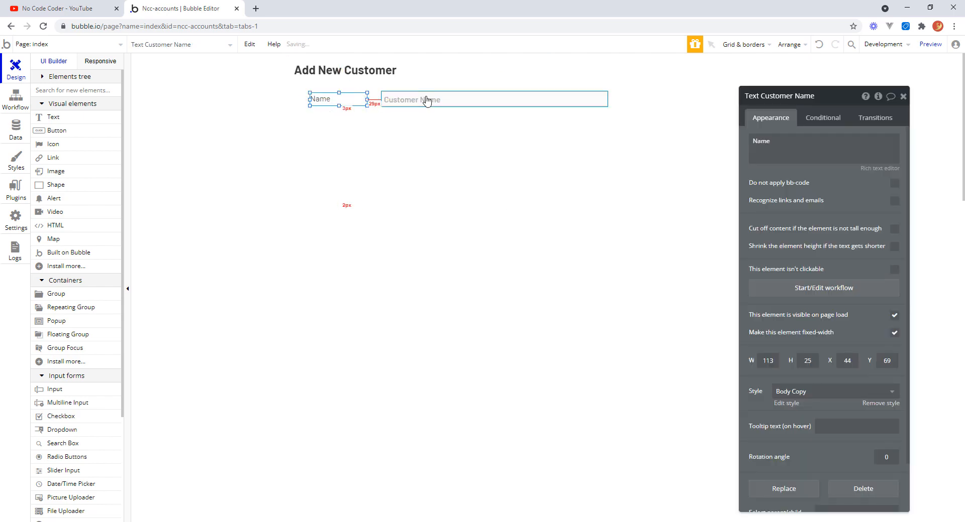
drag(426, 101, 409, 94)
drag(307, 91, 399, 101)
right_click(408, 106)
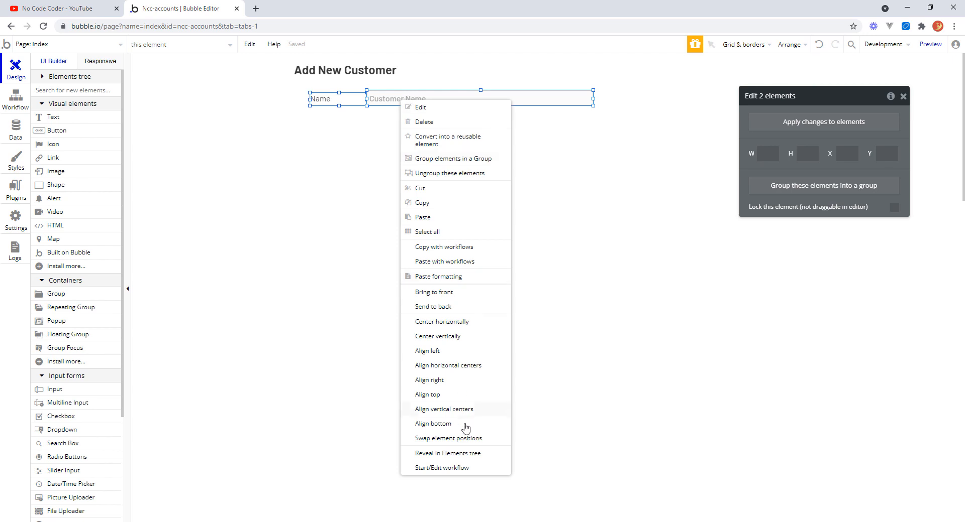
click(455, 414)
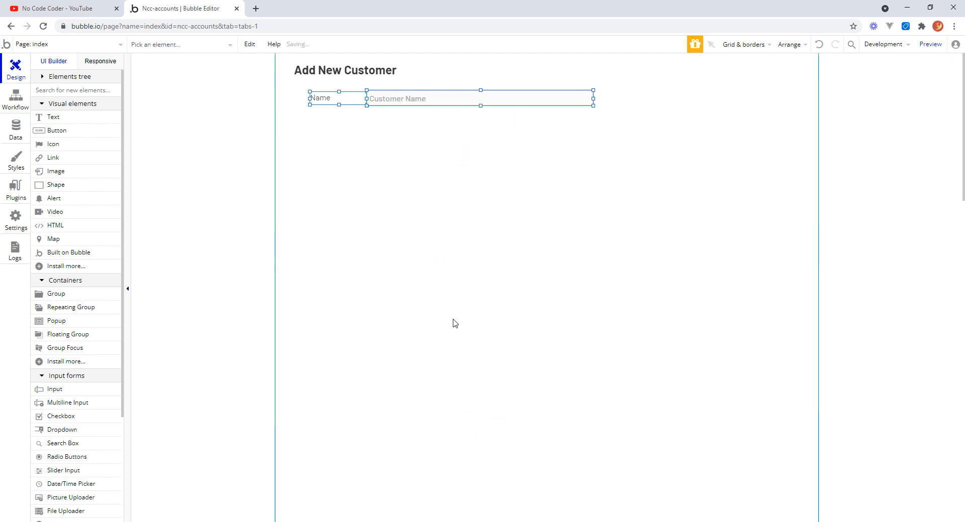
Group the Name label and the Customer Name input together into a new group.
click(429, 129)
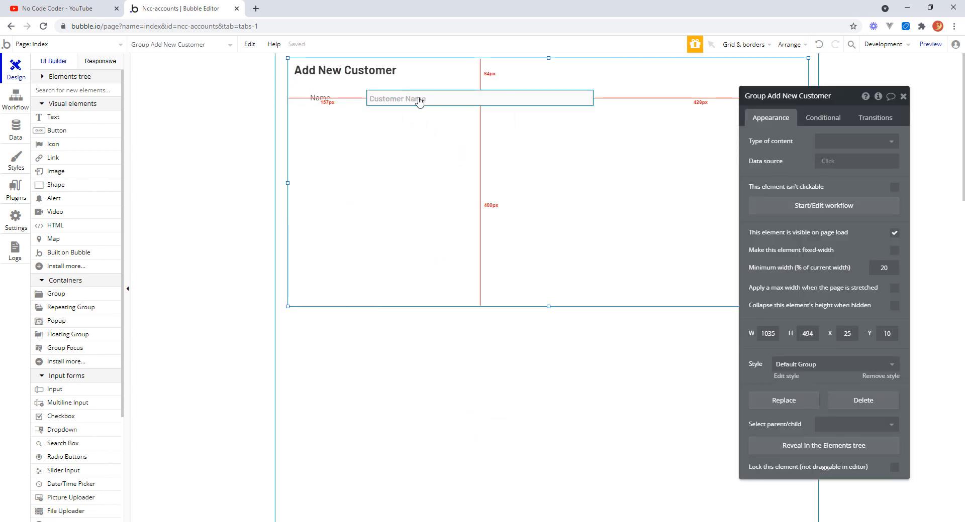
click(345, 100)
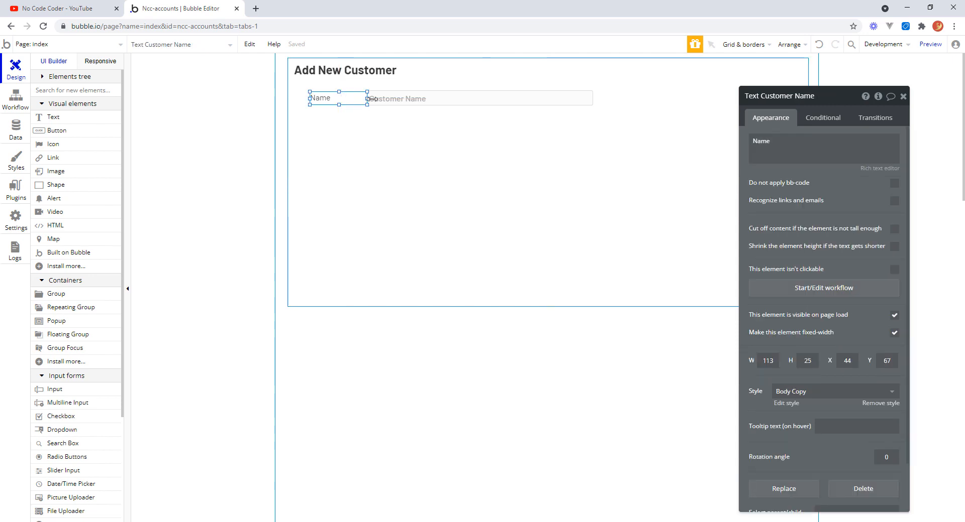
shift+click(451, 100)
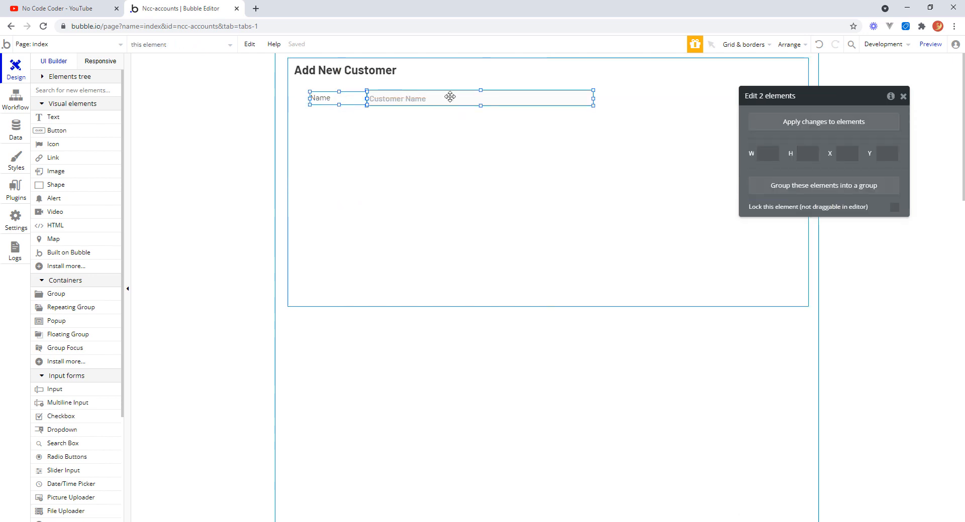
right_click(450, 97)
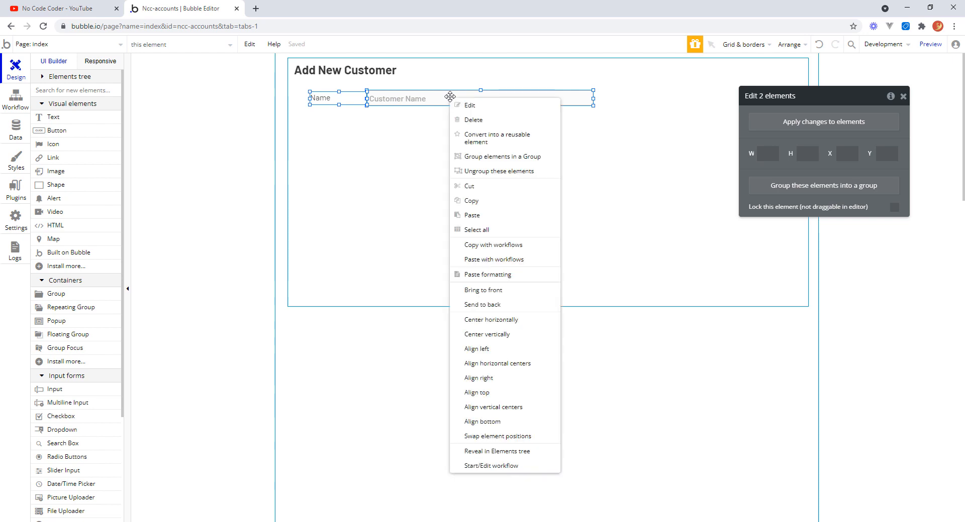
click(498, 157)
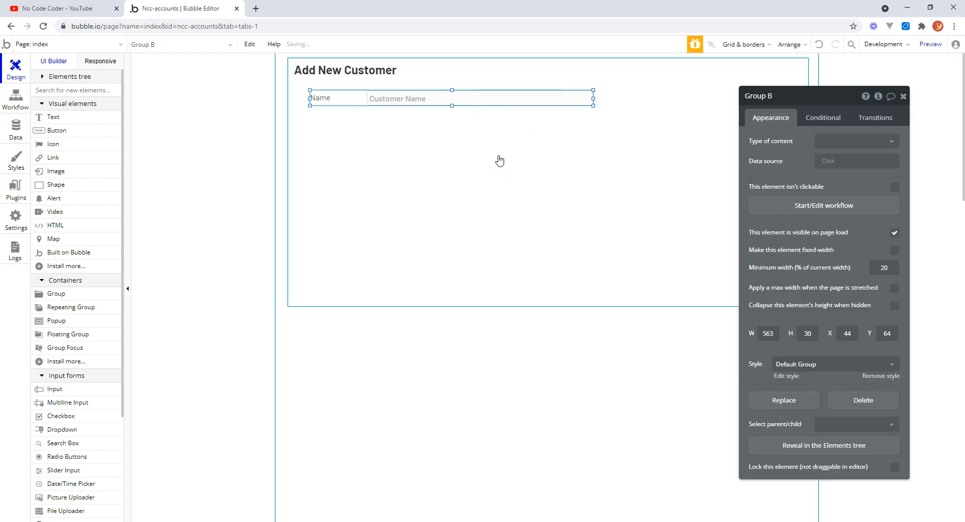
Resize the new Name row group to about 570 by 36 px.
drag(593, 98, 596, 98)
drag(455, 104, 454, 108)
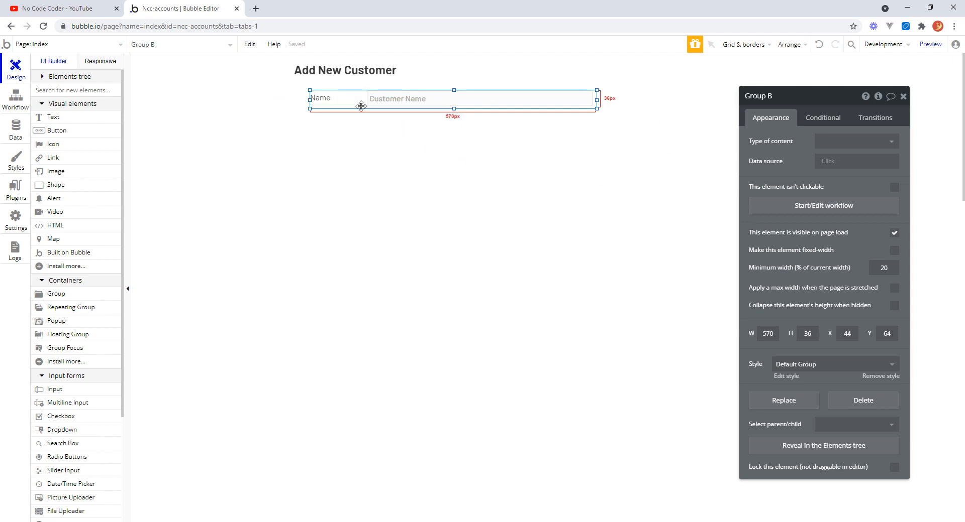
mouse_move(365, 119)
mouse_down()
mouse_move(545, 133)
mouse_move(415, 99)
mouse_move(359, 107)
mouse_up()
click(622, 170)
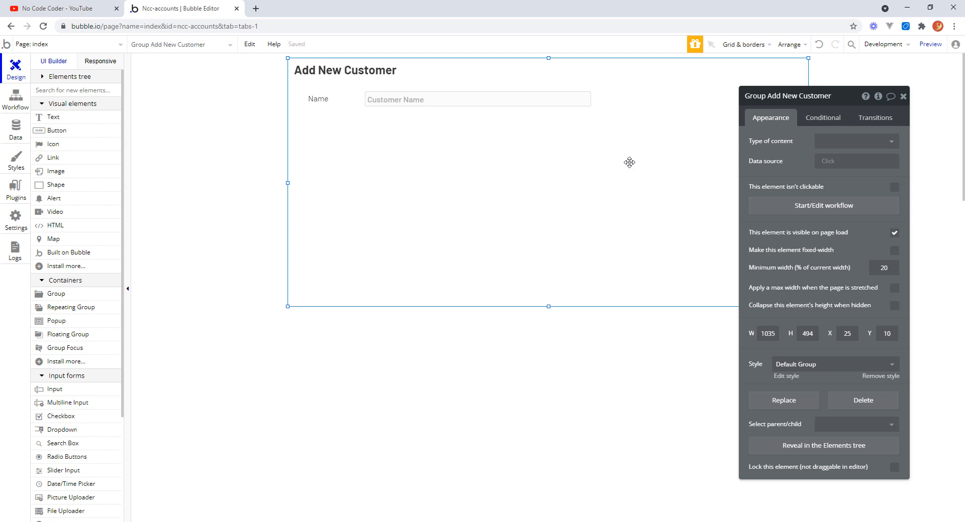
Add a text element below the Name label and a multiline input about 449 by 156 px beside it.
mouse_move(352, 111)
mouse_down()
mouse_move(318, 101)
mouse_move(362, 112)
mouse_up()
click(83, 118)
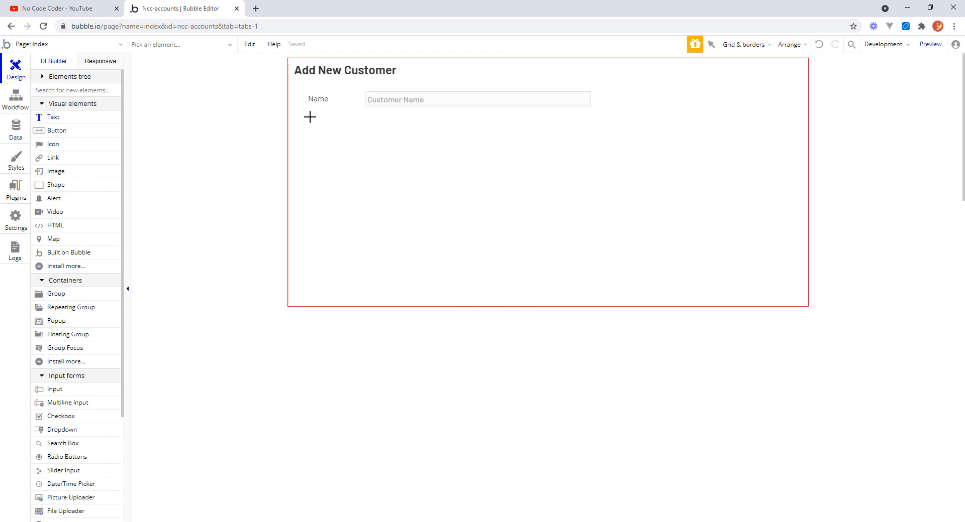
drag(310, 117, 350, 133)
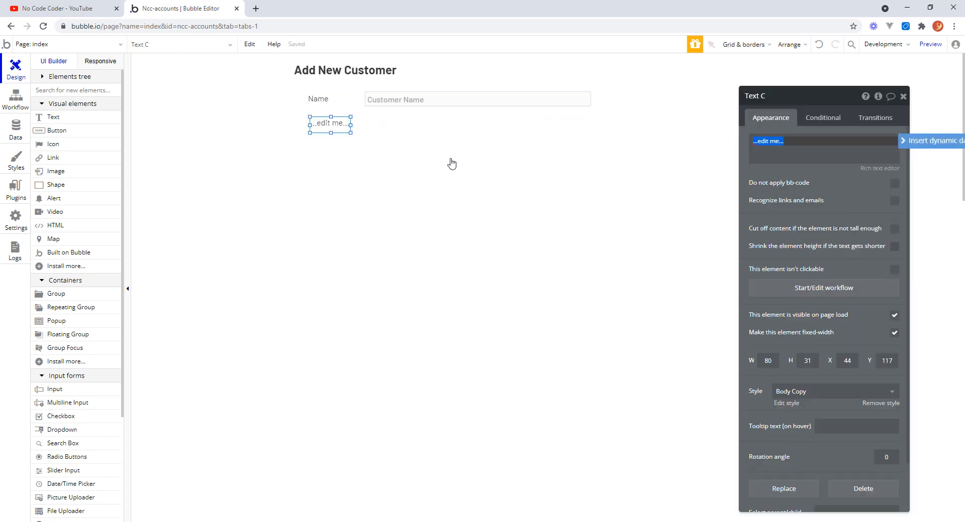
click(90, 407)
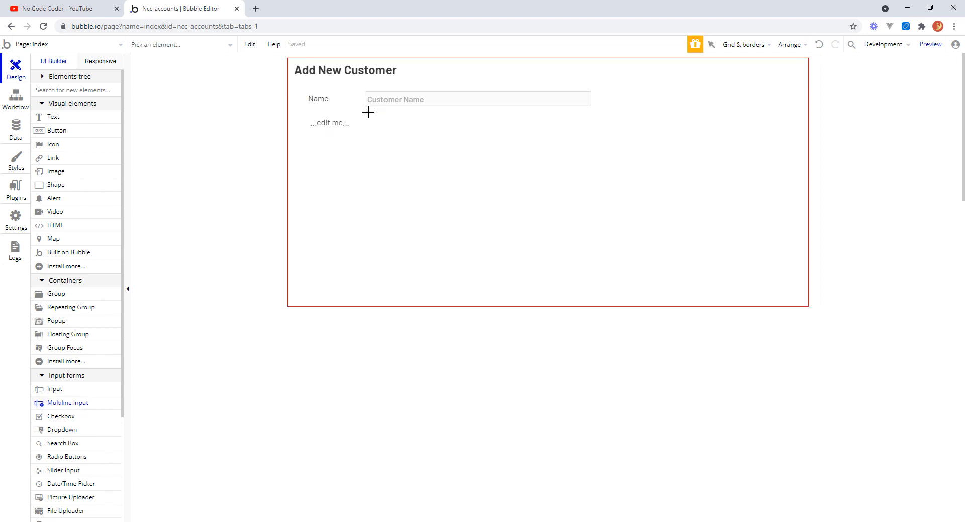
drag(364, 114, 589, 192)
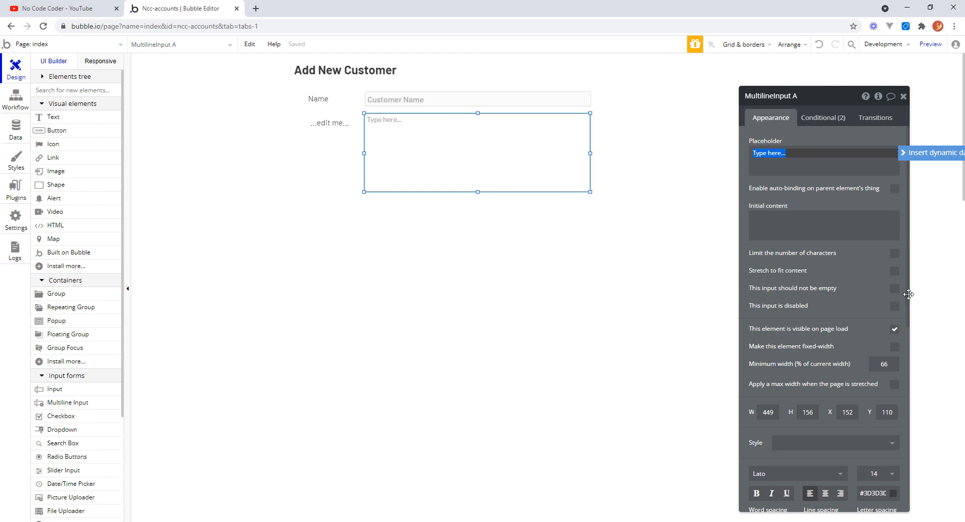
Set the multiline input's font to Barlow (500) and its font size to 16.
scroll(908, 349, down, 2)
drag(908, 349, 906, 439)
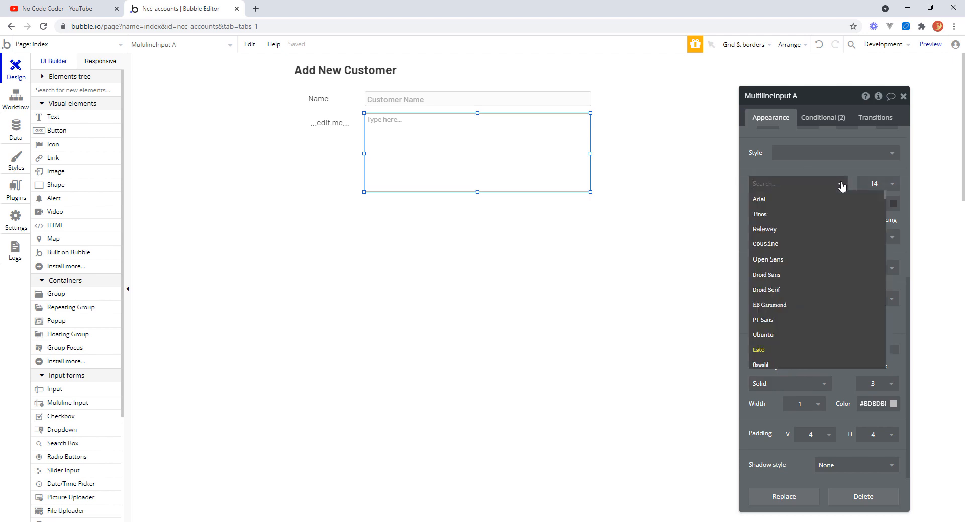
text(bar)
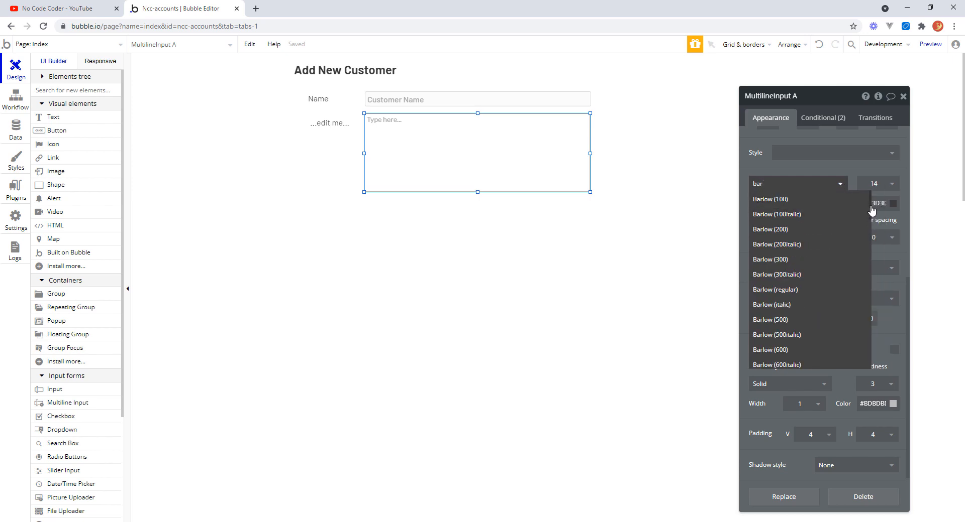
mouse_move(872, 210)
mouse_down()
mouse_move(867, 242)
mouse_move(868, 224)
mouse_up()
click(782, 235)
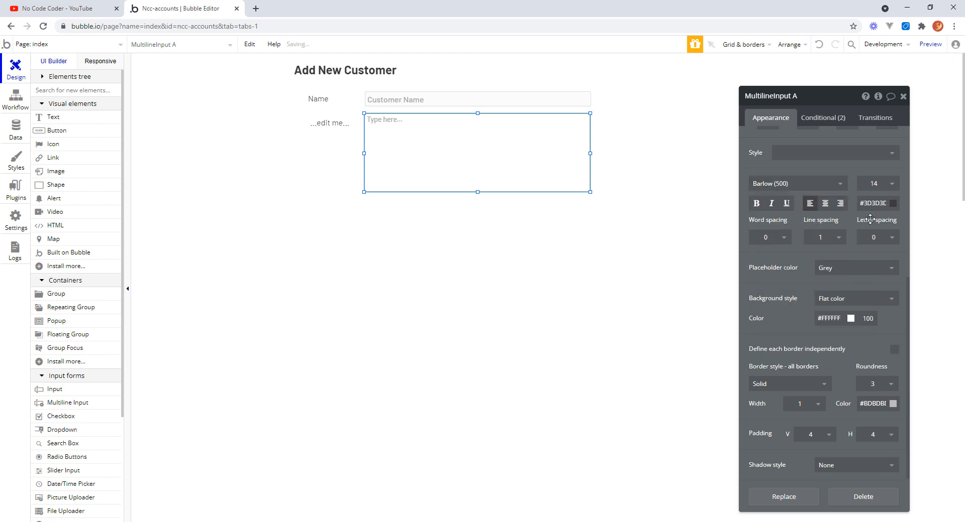
click(893, 185)
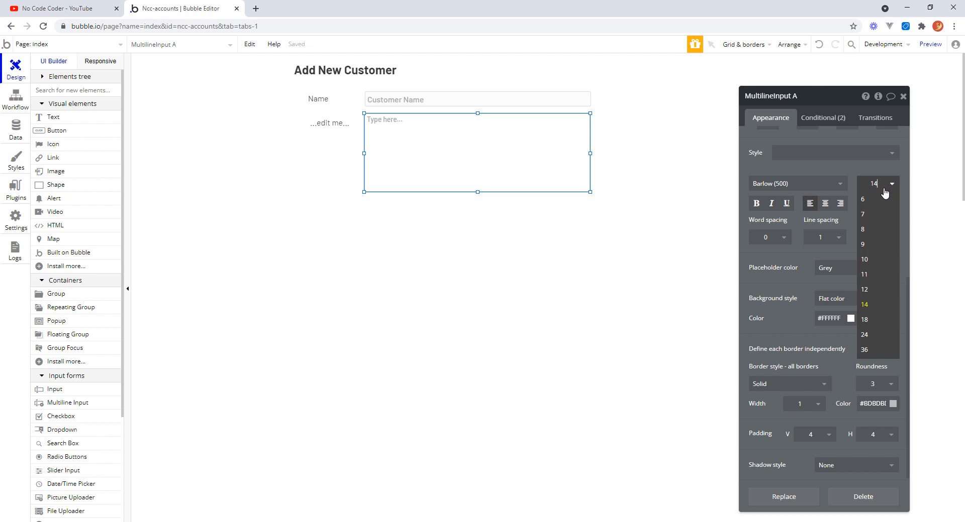
click(882, 189)
click(862, 184)
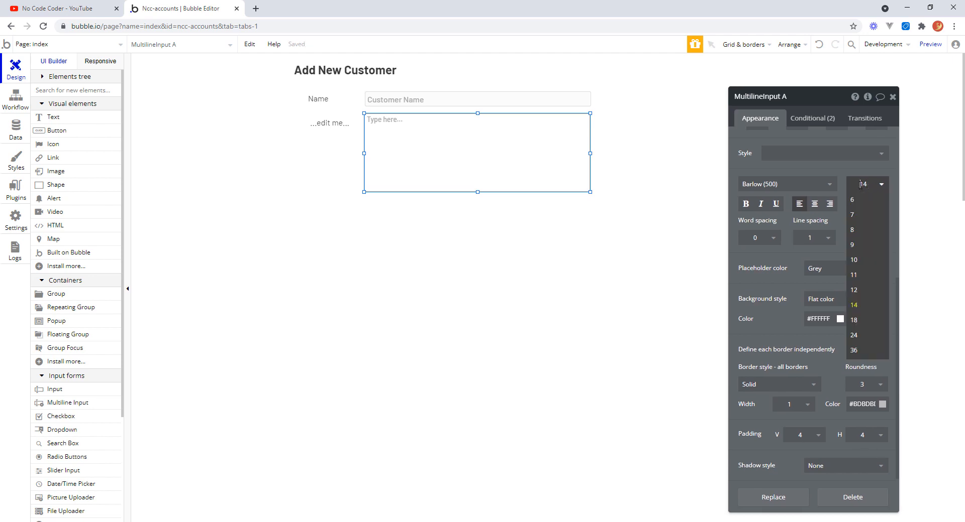
text(1)
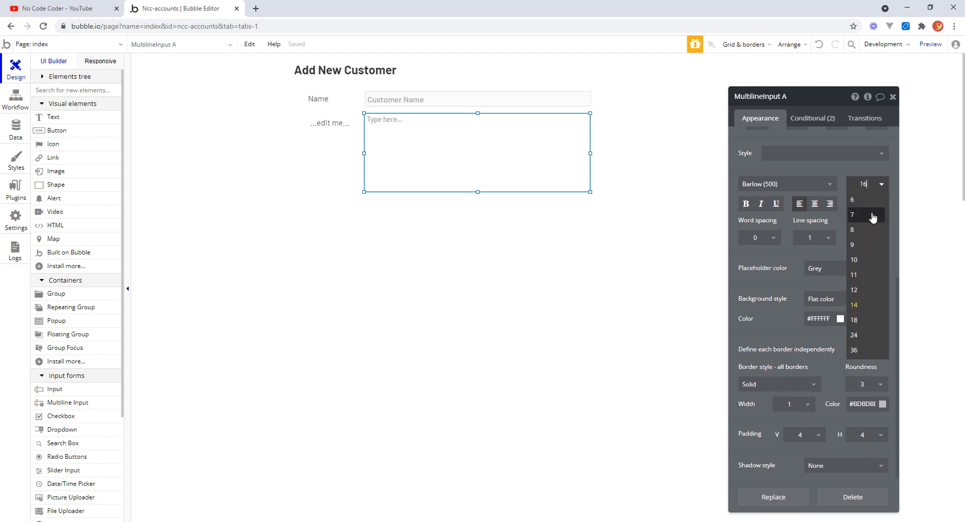
key(Return)
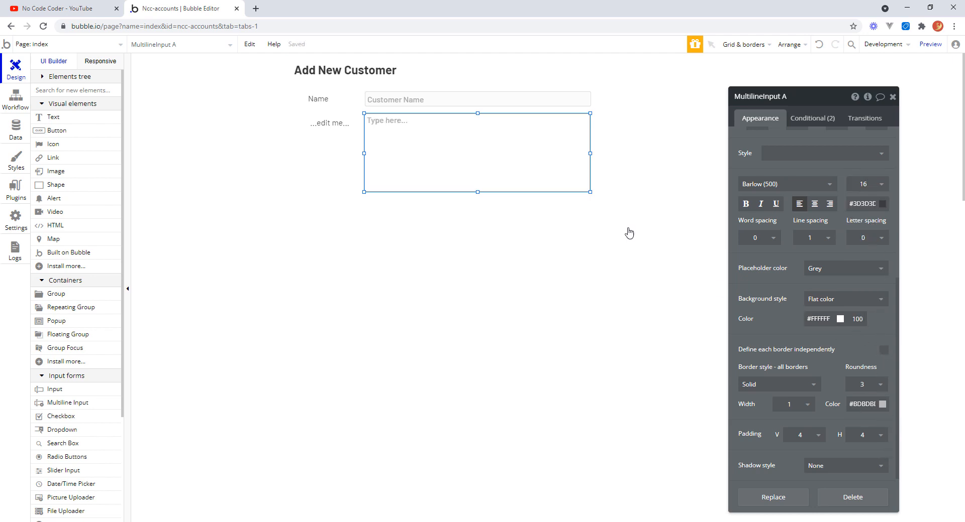
Set the multiline input's background color to #FCFCFC, matching the Customer Name input.
click(473, 97)
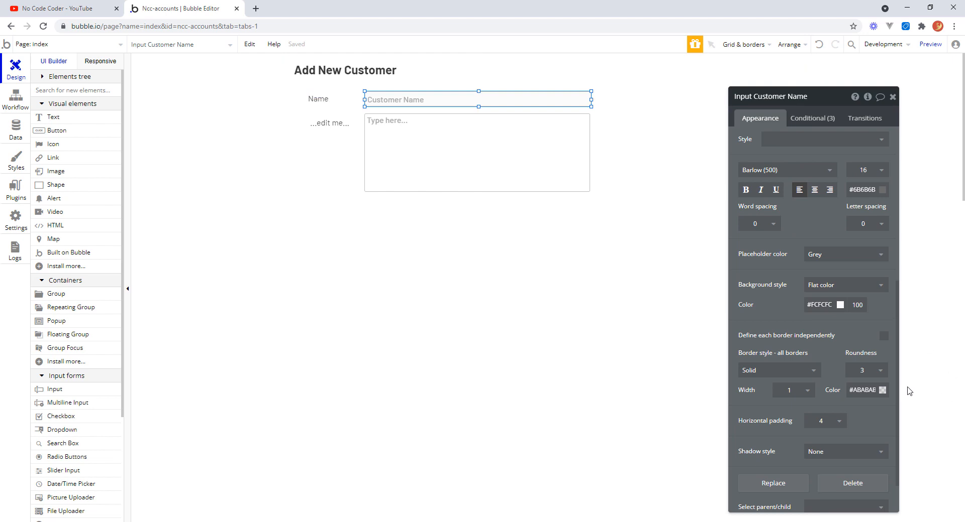
click(834, 306)
key(ctrl+c)
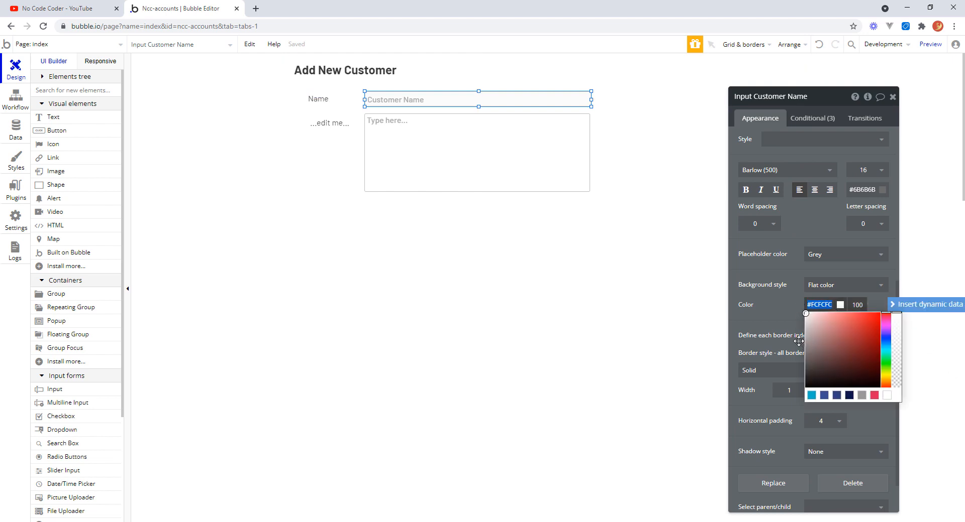
click(577, 184)
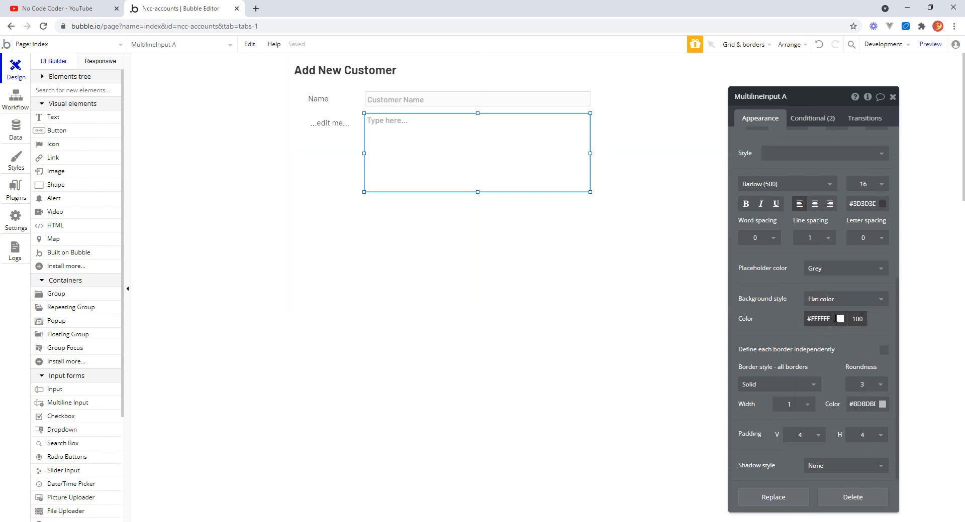
click(826, 322)
key(ctrl+v)
click(786, 329)
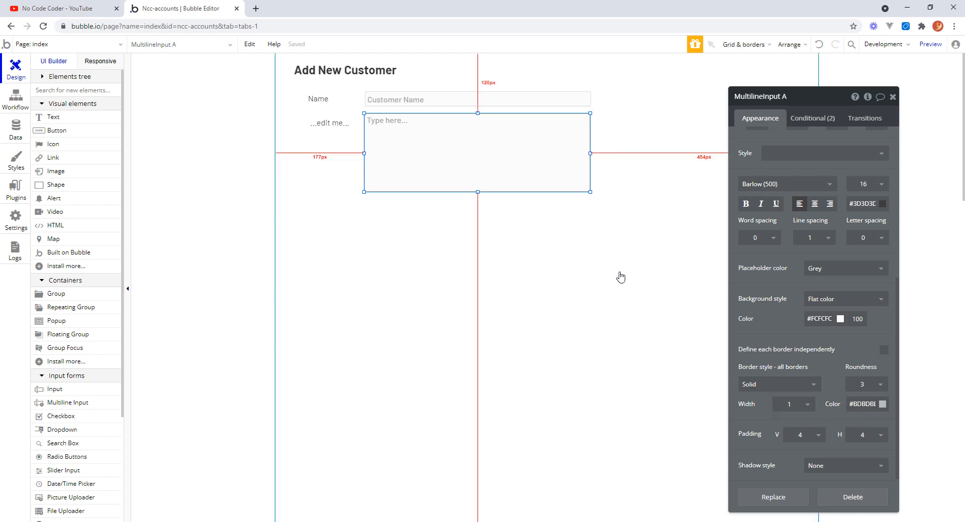
Change the new text element's content to Address.
click(604, 241)
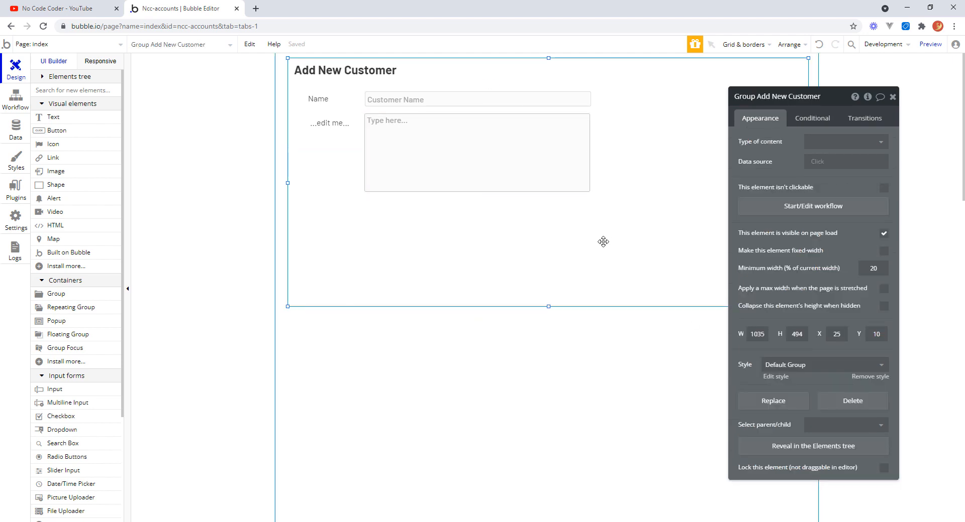
click(336, 127)
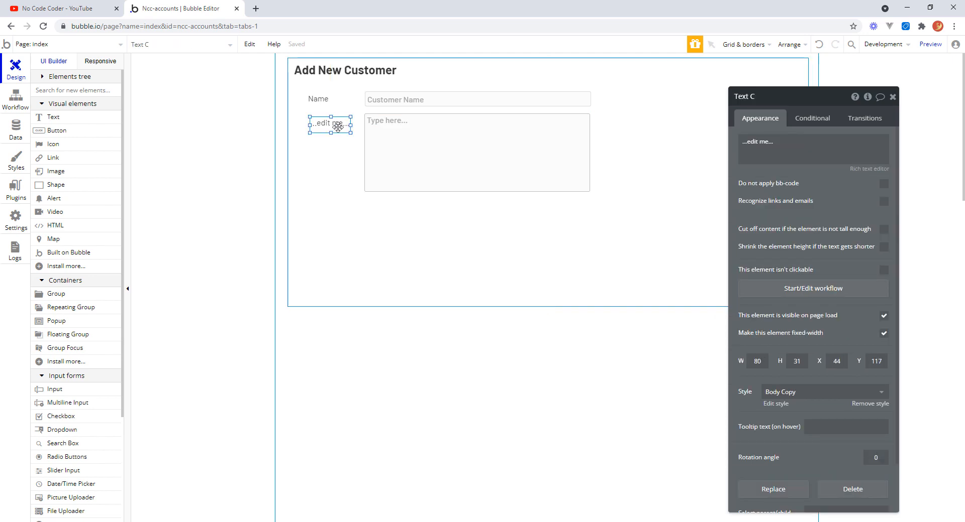
triple_click(784, 141)
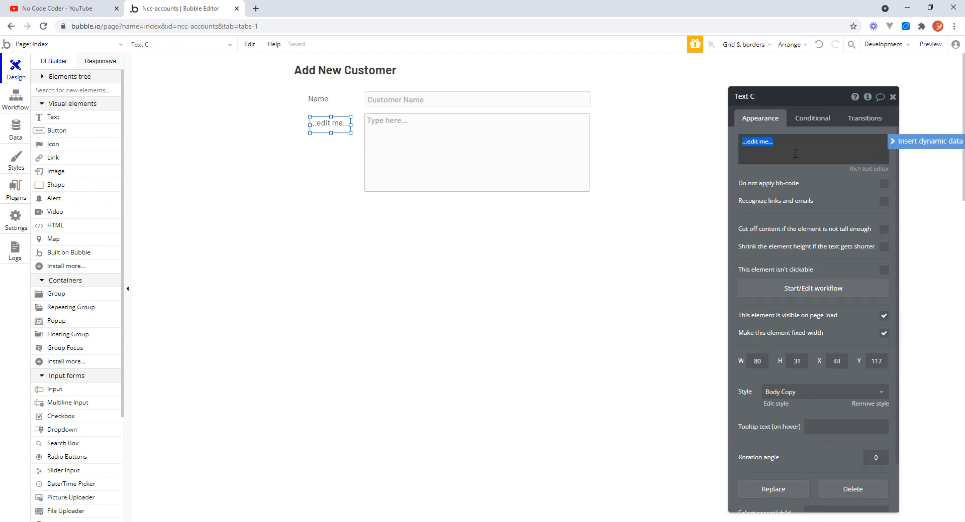
text(Address)
key(BackSpace)
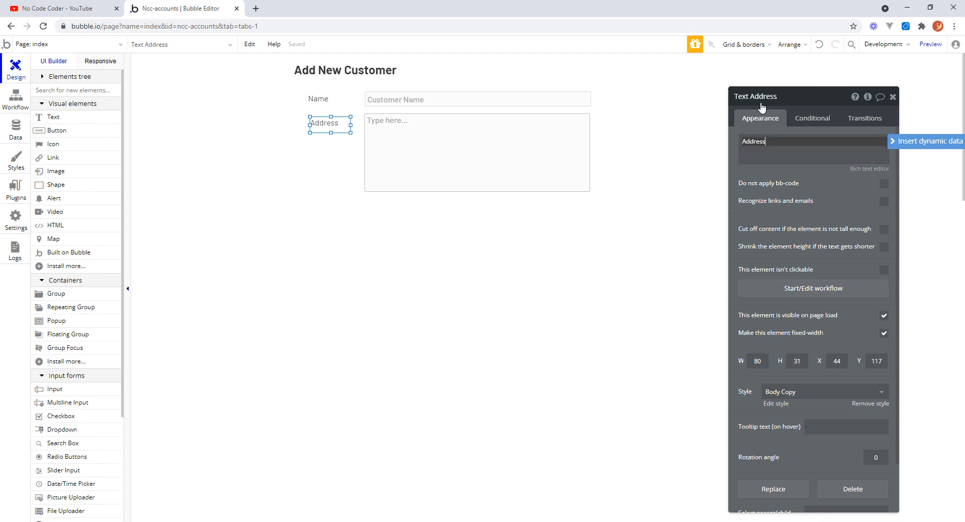
Rename the multiline input as MultilineInput Address.
click(495, 144)
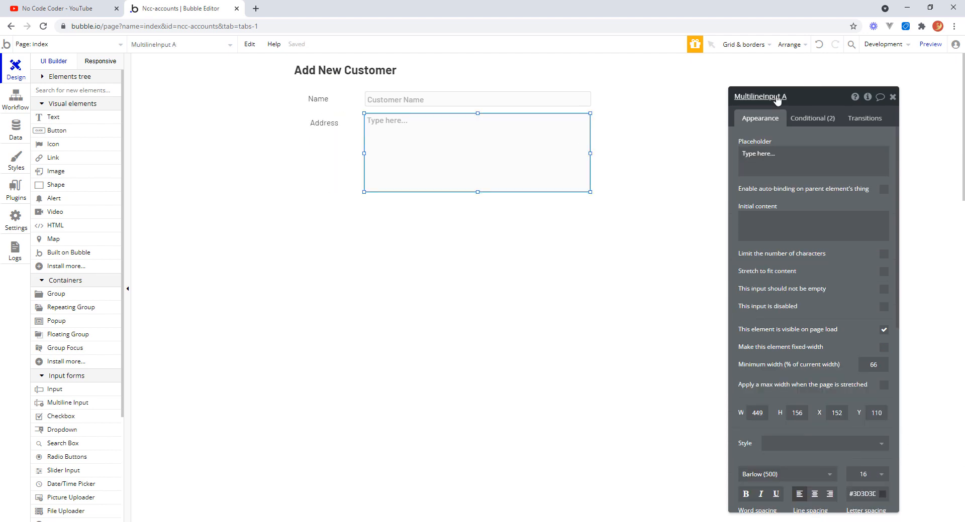
click(785, 99)
text(ddress)
click(845, 210)
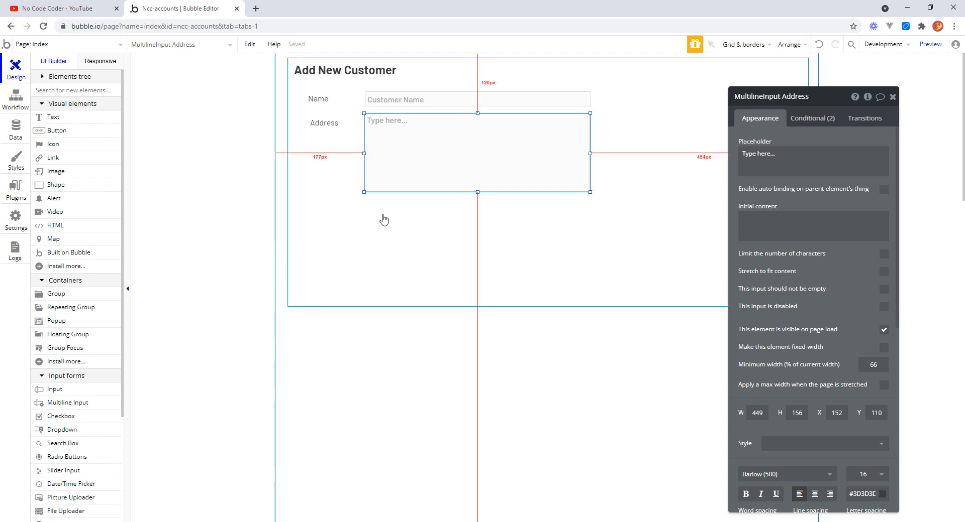
Group the Address label and the address multiline input into a new group.
click(328, 125)
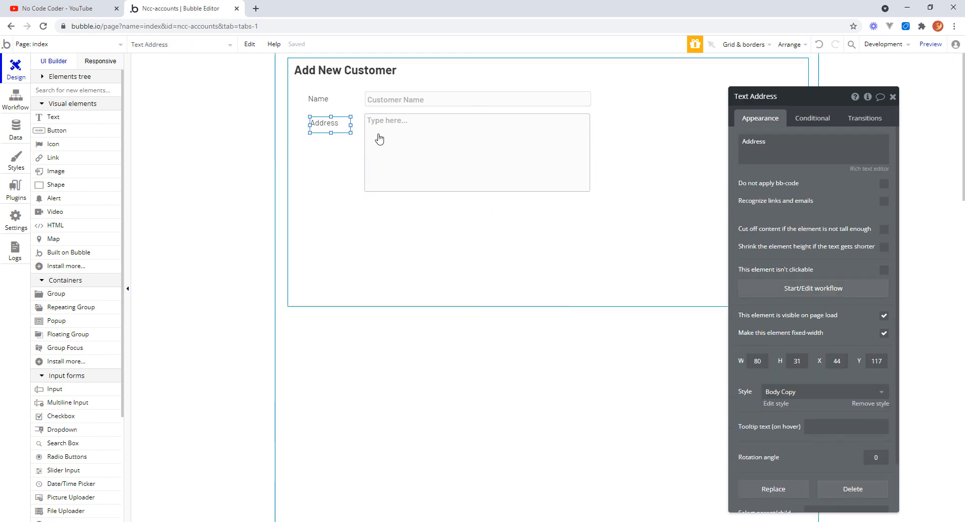
shift+click(403, 145)
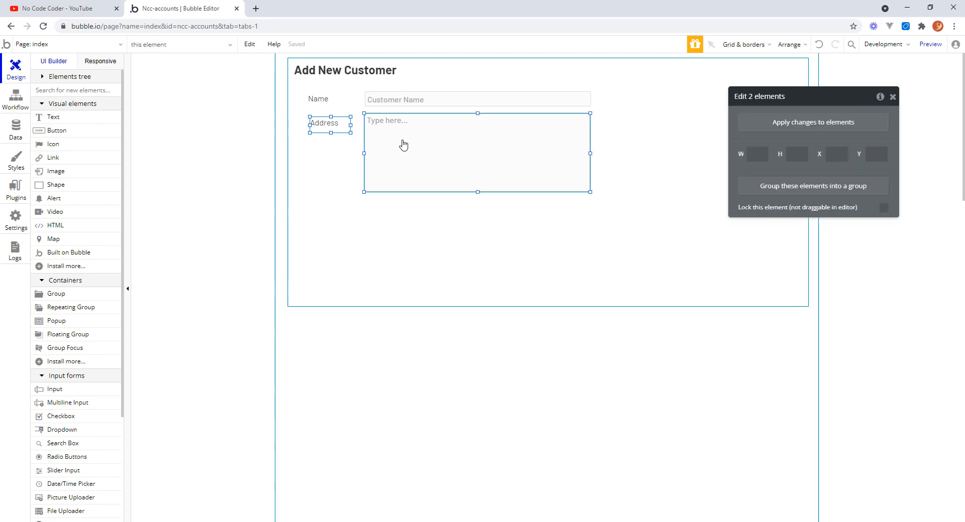
right_click(403, 145)
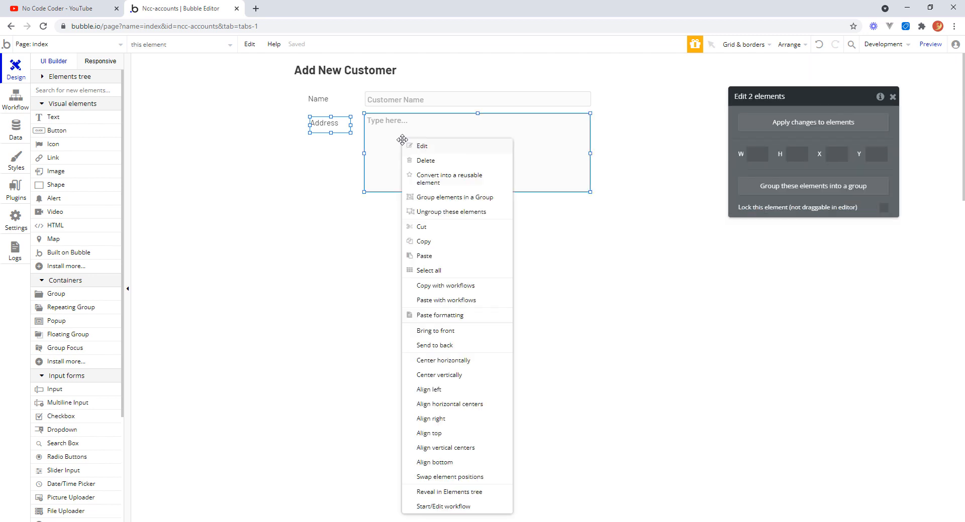
click(465, 199)
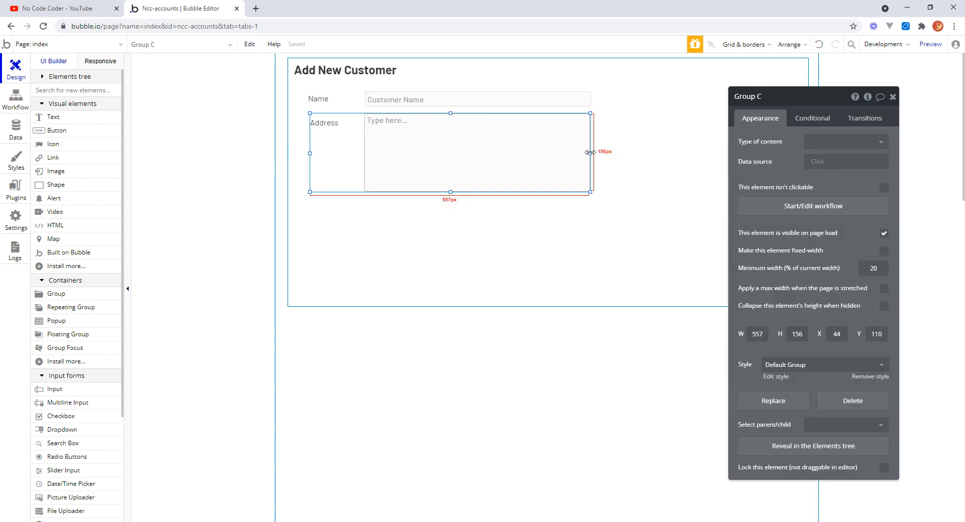
Resize the address group to about 566 × 163 px.
drag(590, 153, 594, 154)
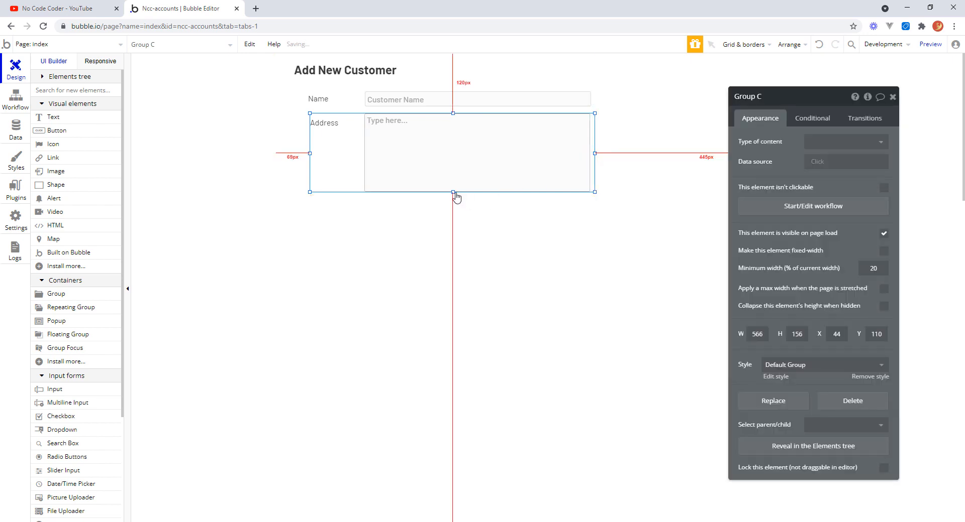
drag(453, 192, 452, 196)
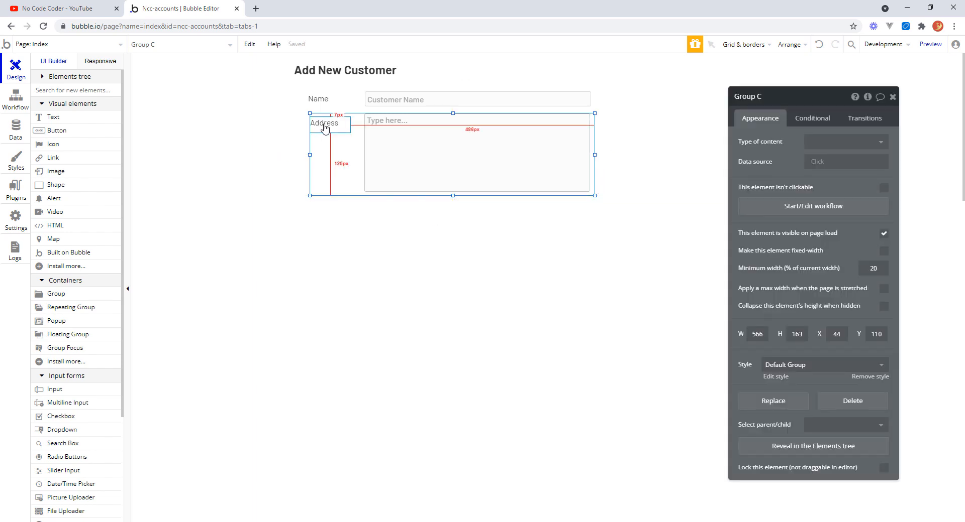
Move the Address label to the top edge of its group.
click(324, 129)
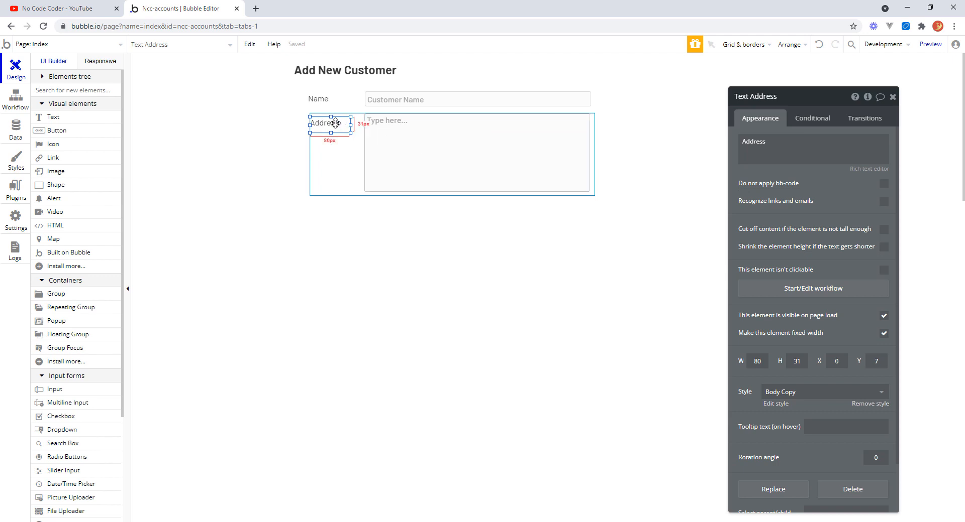
drag(335, 121, 336, 119)
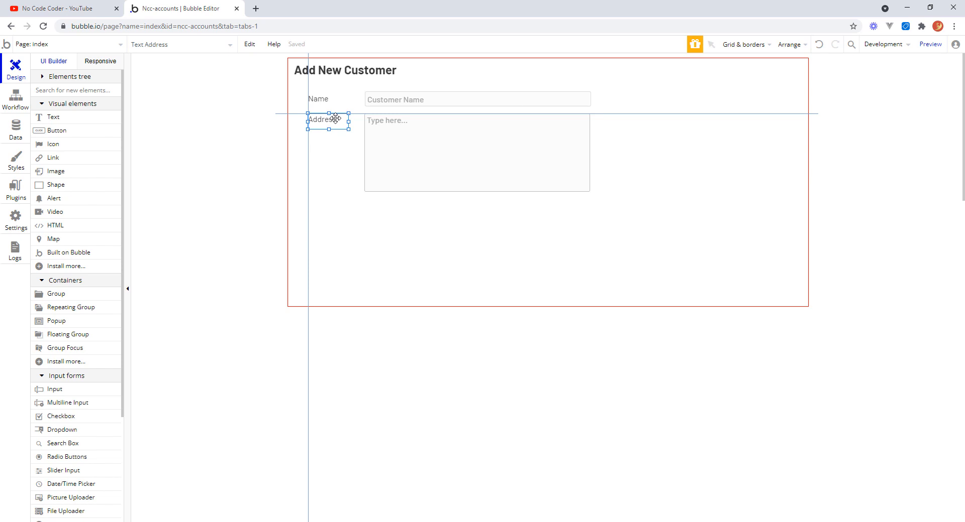
drag(335, 119, 342, 138)
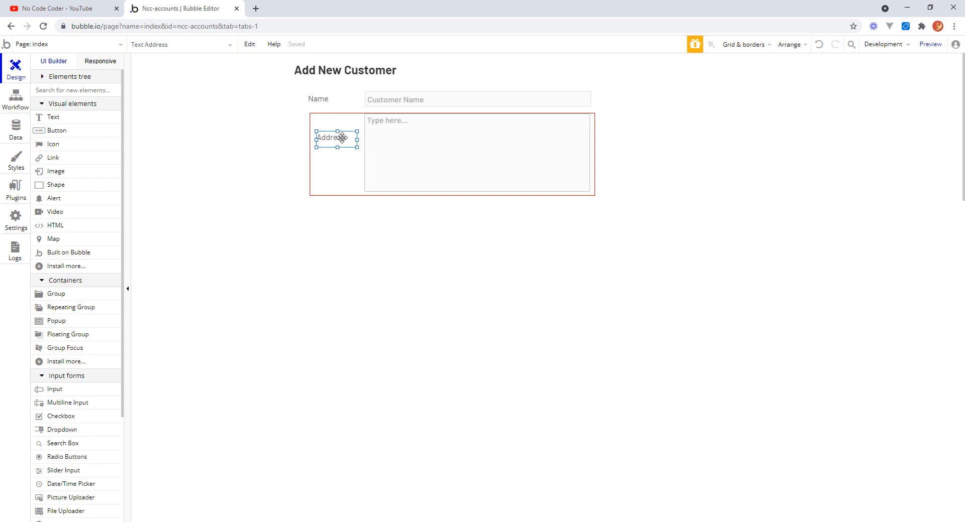
mouse_move(342, 138)
mouse_down()
mouse_move(333, 138)
mouse_move(337, 121)
mouse_up()
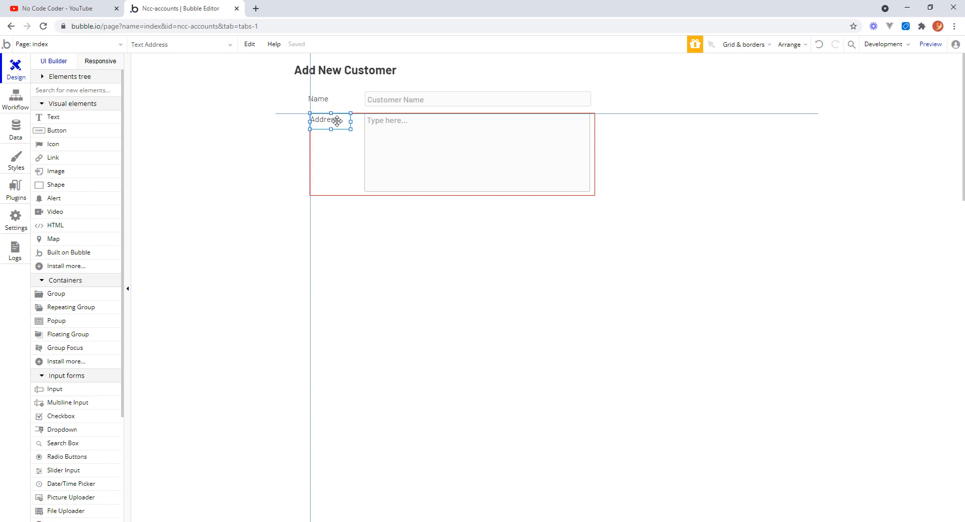
drag(337, 121, 336, 121)
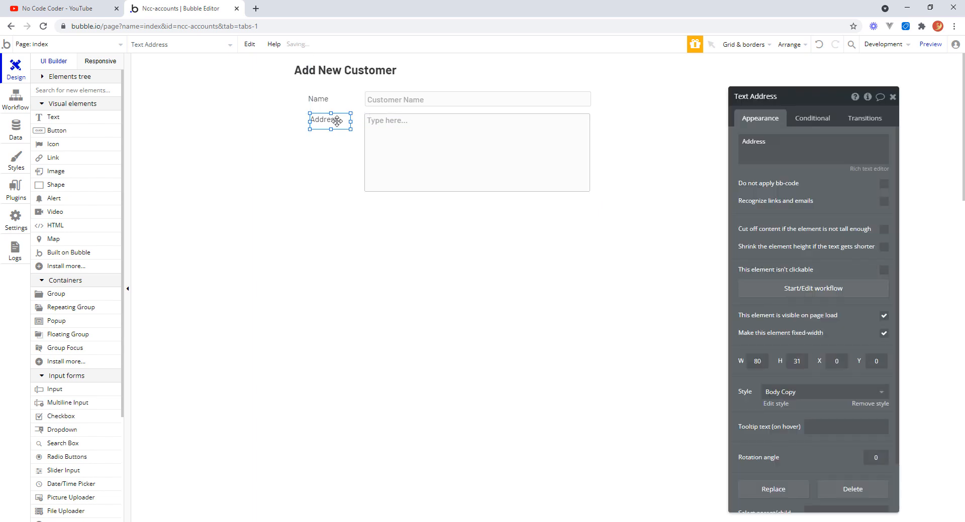
Select the Name and Address groups together and align them left.
click(435, 243)
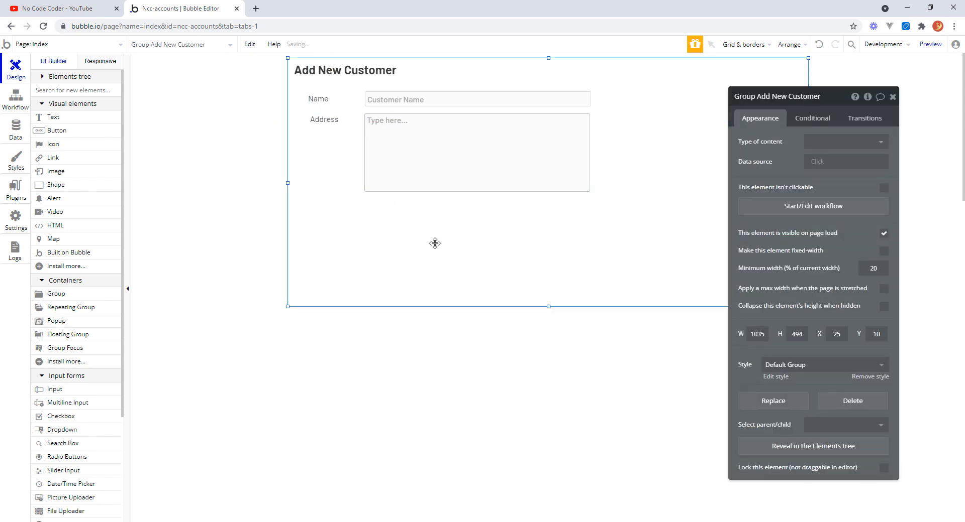
click(340, 149)
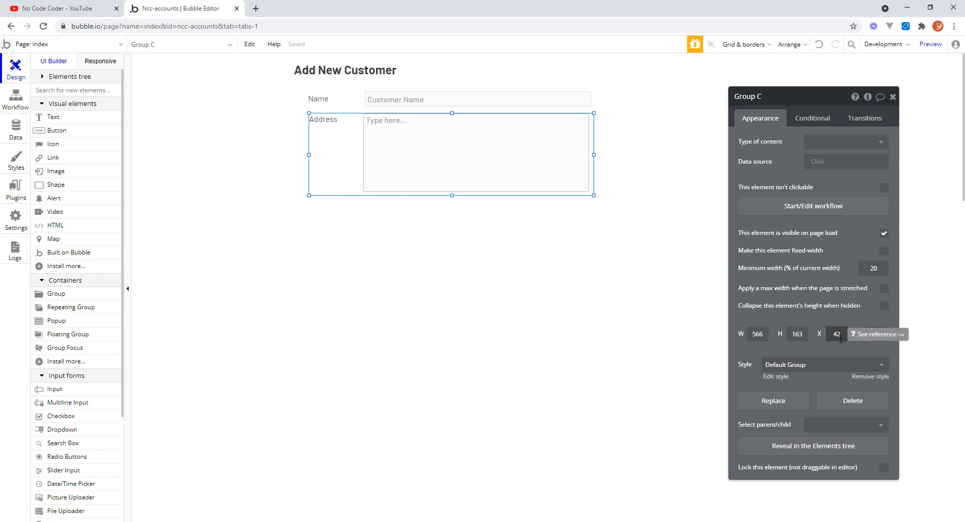
click(396, 316)
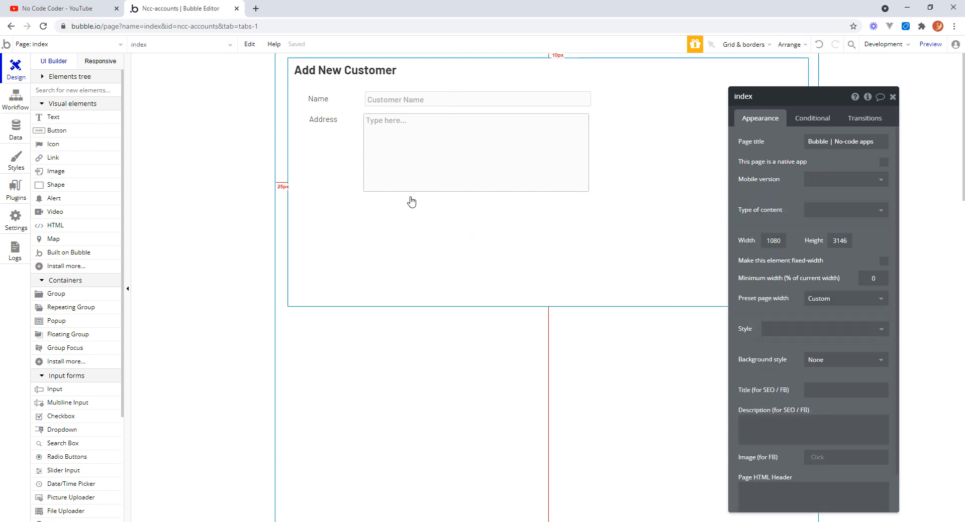
click(356, 151)
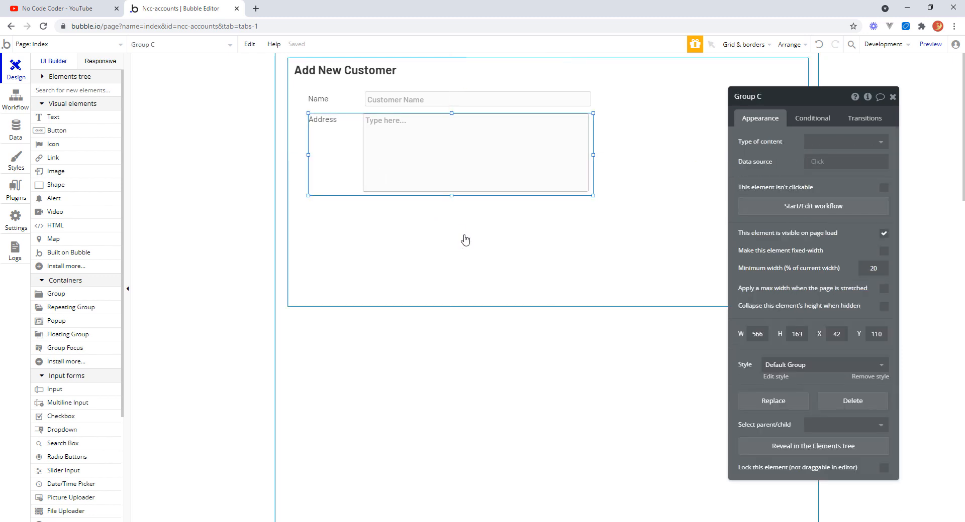
click(437, 238)
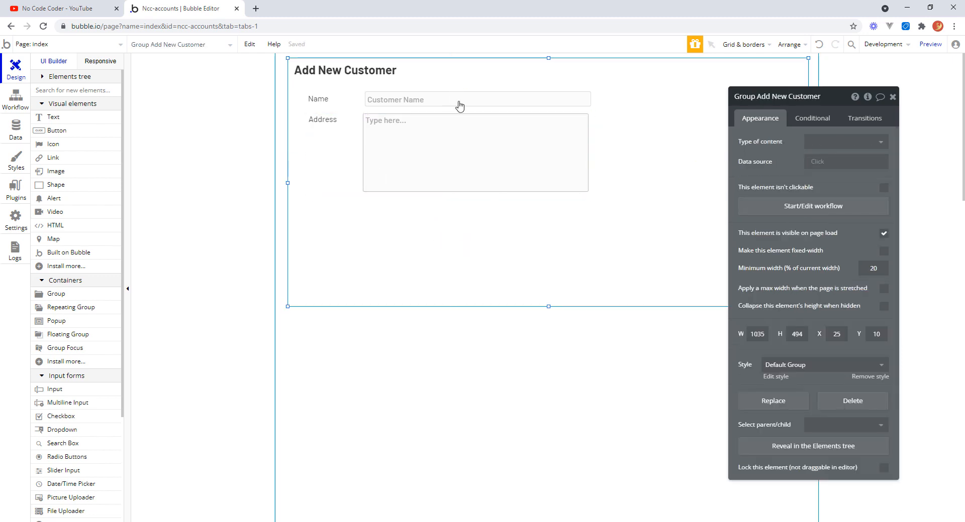
click(328, 101)
click(356, 120)
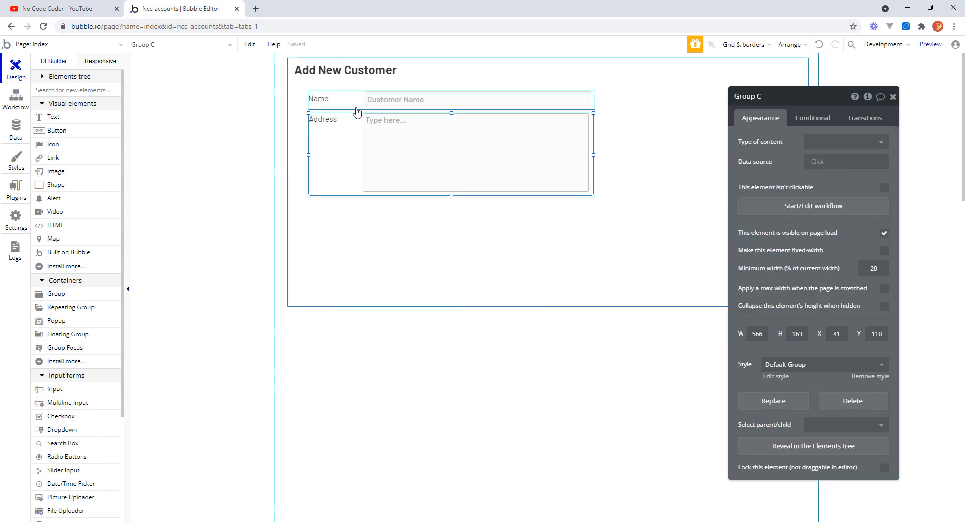
shift+click(356, 108)
right_click(344, 139)
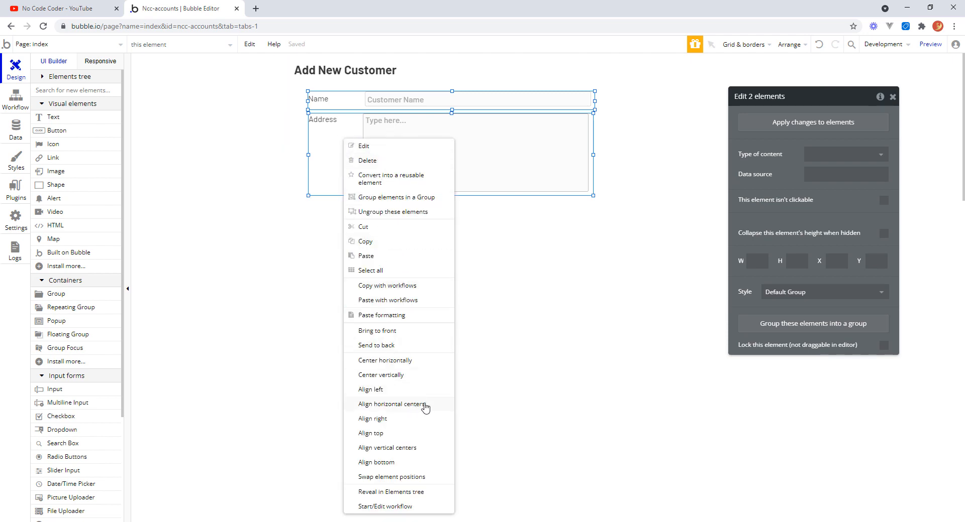
click(383, 390)
click(665, 257)
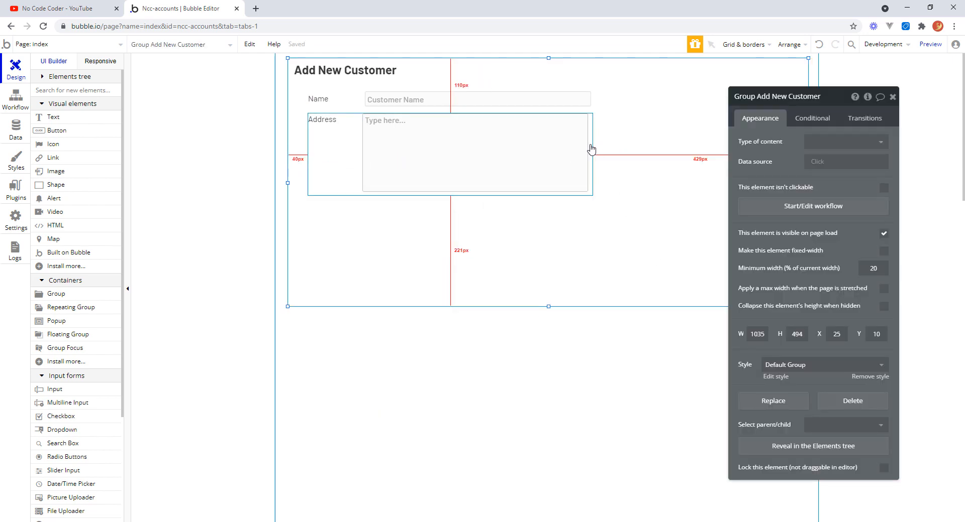
Widen the address group to about 576 px.
click(547, 160)
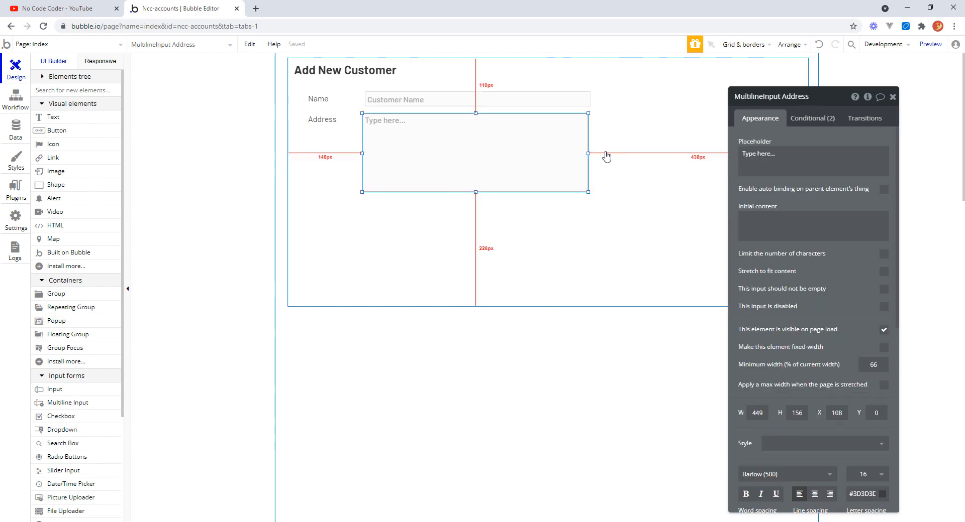
click(592, 169)
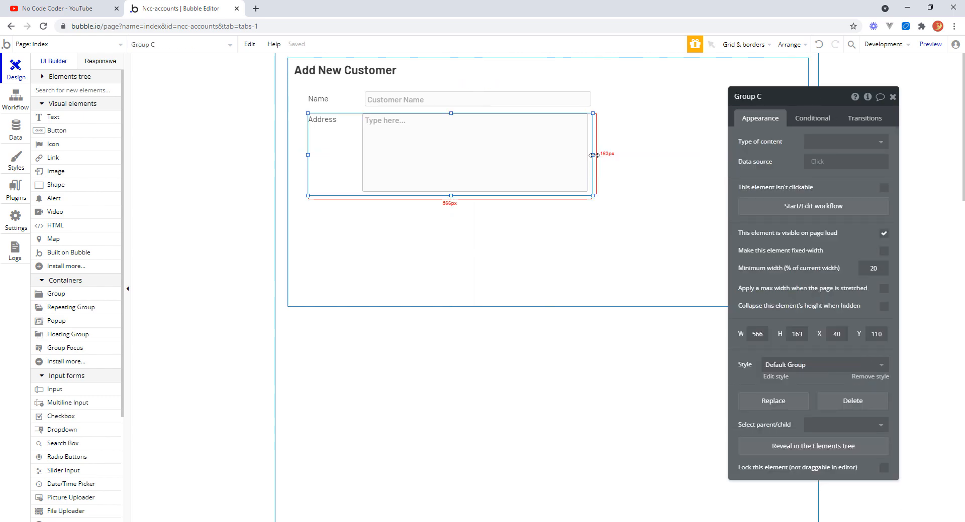
drag(592, 155, 590, 157)
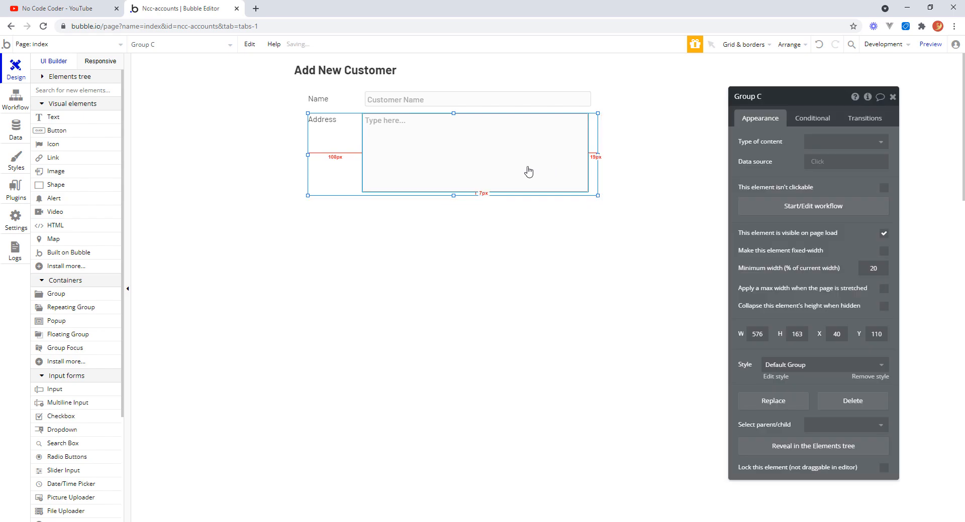
click(527, 170)
drag(529, 166, 529, 166)
click(530, 250)
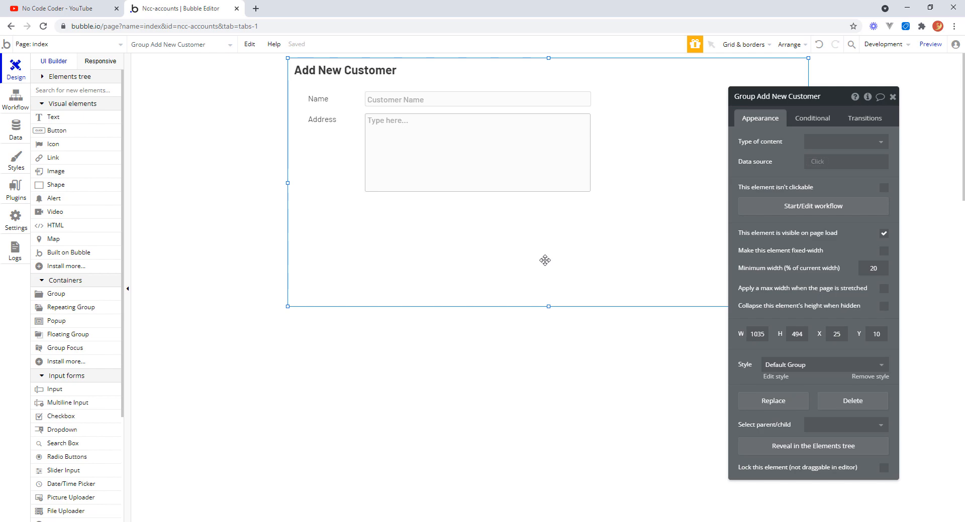
Shorten the address multiline input to 100 px high and the address group to about 108 px.
click(489, 183)
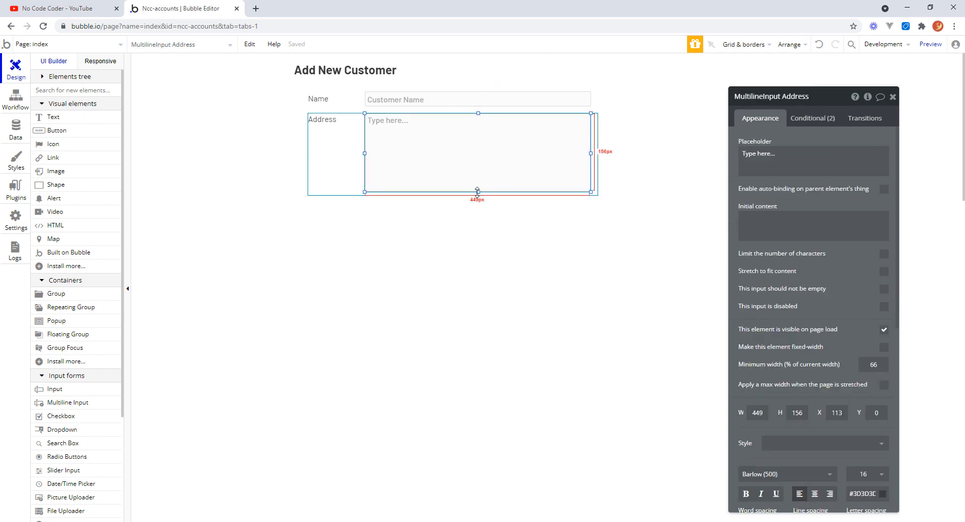
drag(477, 192, 476, 163)
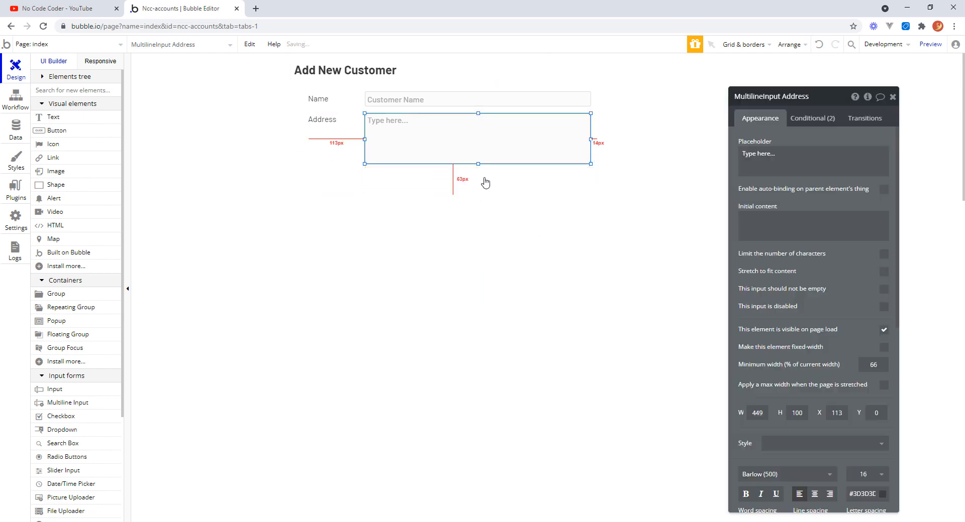
click(485, 179)
drag(454, 194, 453, 167)
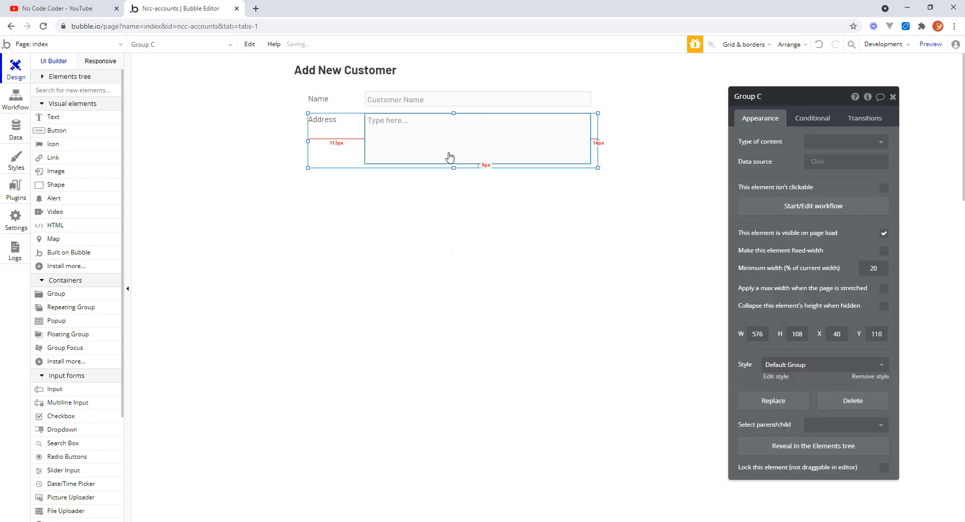
Set the address multiline input's placeholder to Address.
click(447, 155)
drag(779, 153, 721, 152)
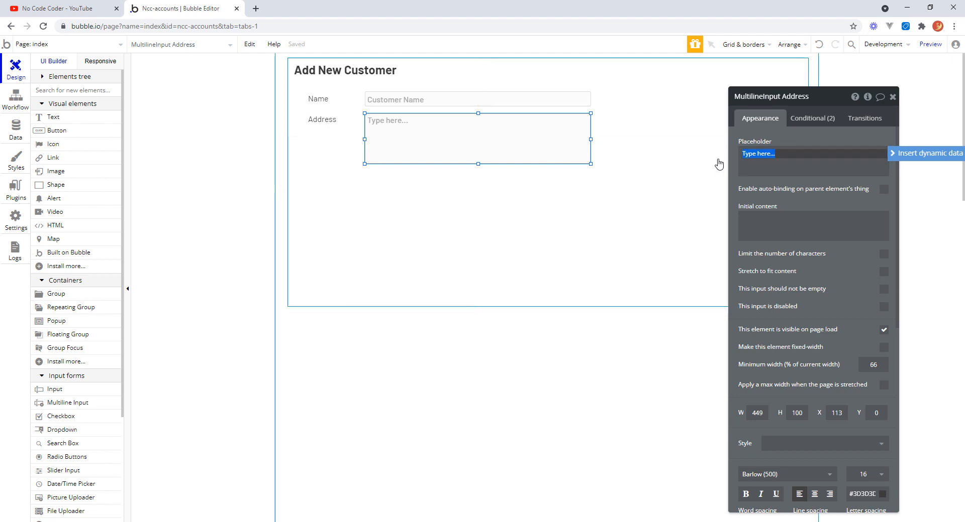
text(Address)
click(650, 217)
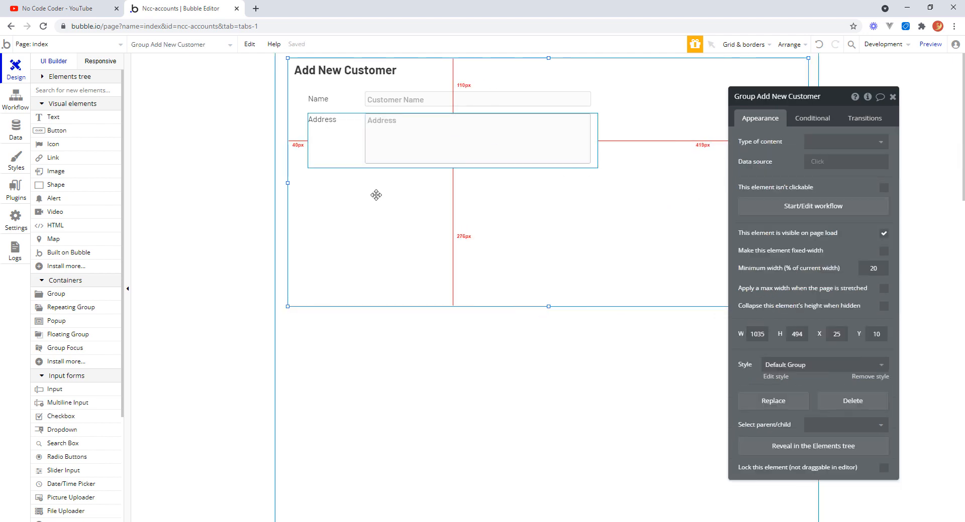
Duplicate the Name group and place the copy below the Address group.
click(361, 108)
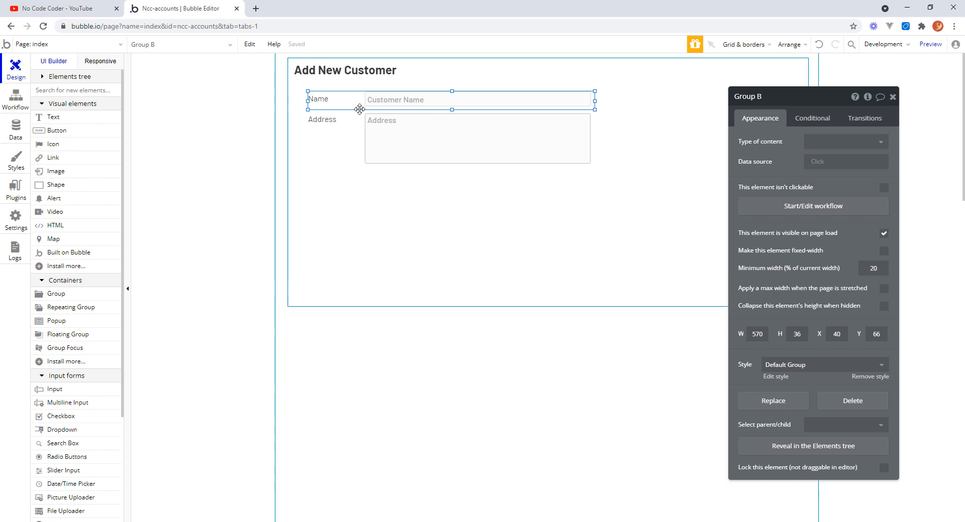
drag(361, 108, 355, 184)
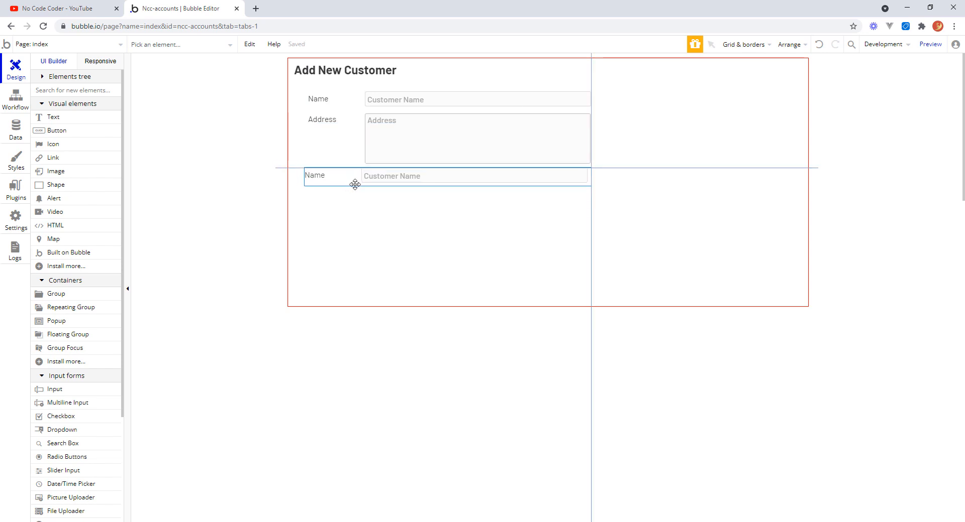
drag(355, 185, 355, 185)
click(345, 188)
Change the copied label's text to Email and start renaming that label element.
click(329, 181)
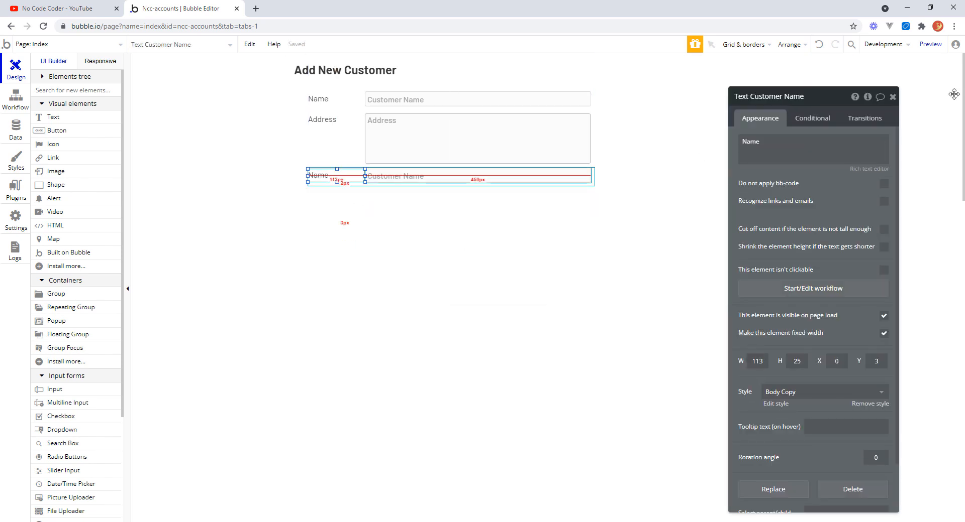
double_click(750, 141)
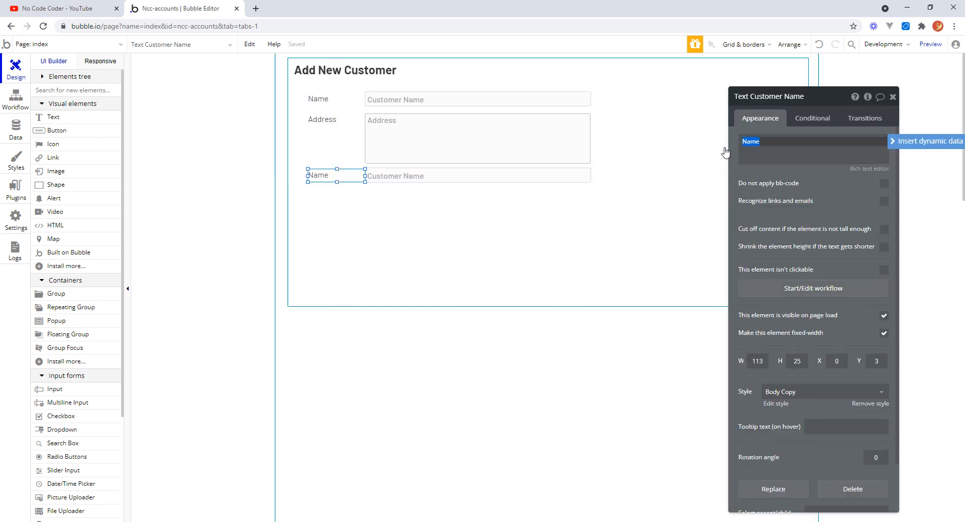
text(Email#)
key(Return)
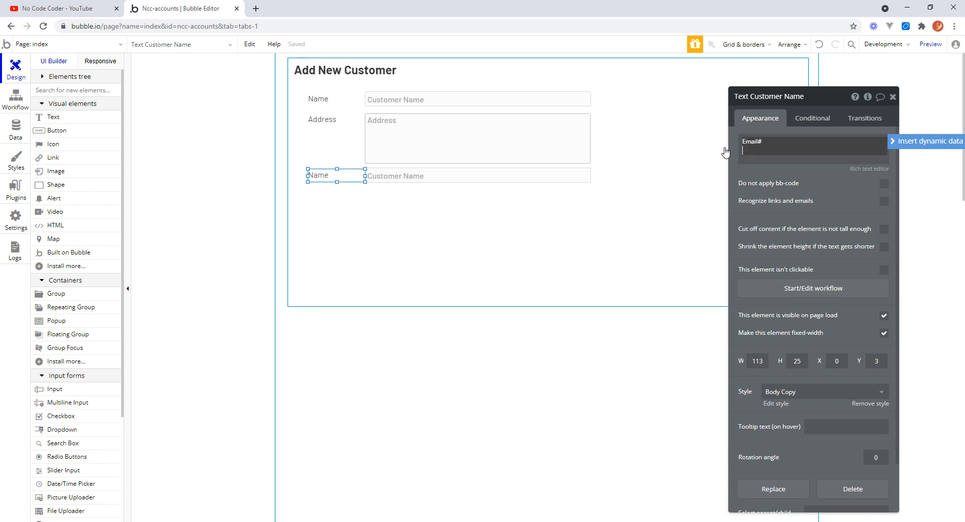
key(BackSpace)
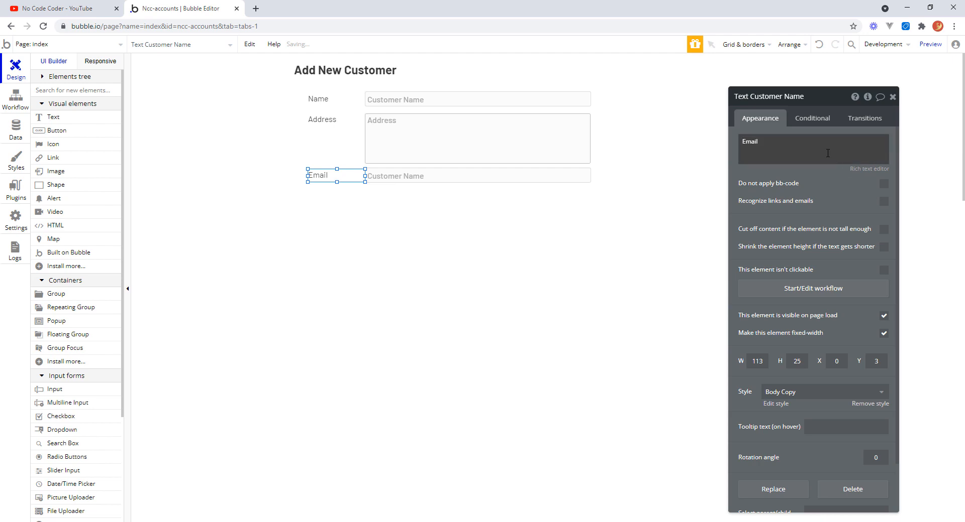
click(800, 96)
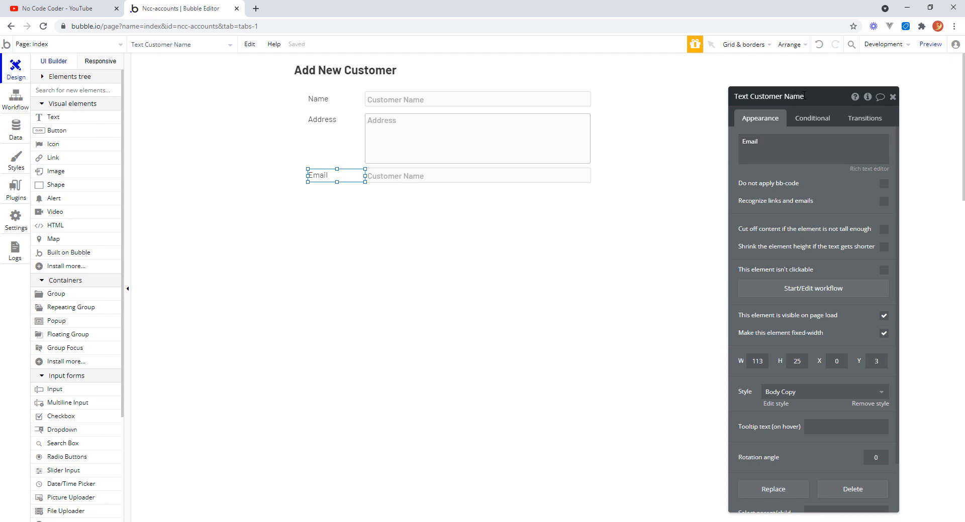
drag(805, 96, 789, 96)
text(Email)
Rename the copied input as Input Customer Email.
click(472, 182)
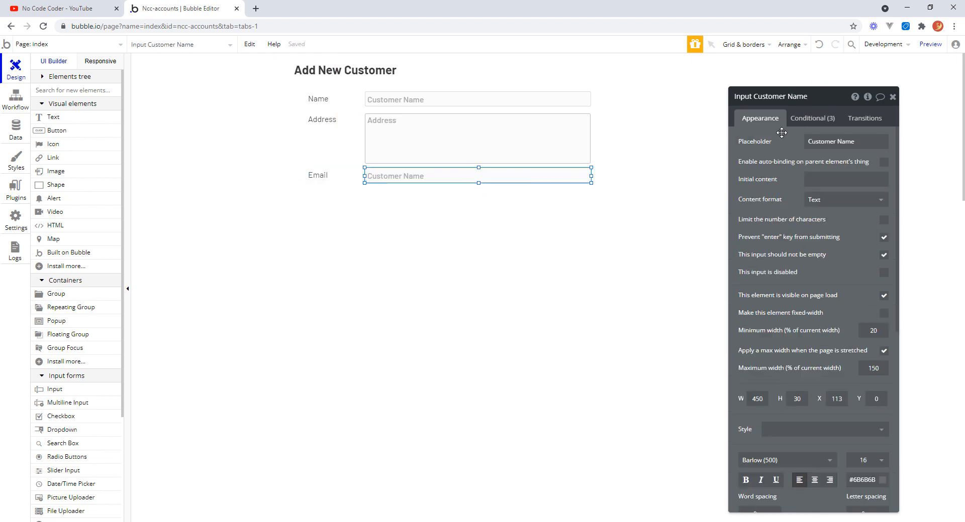
click(804, 97)
drag(807, 97, 787, 97)
text(Emai)
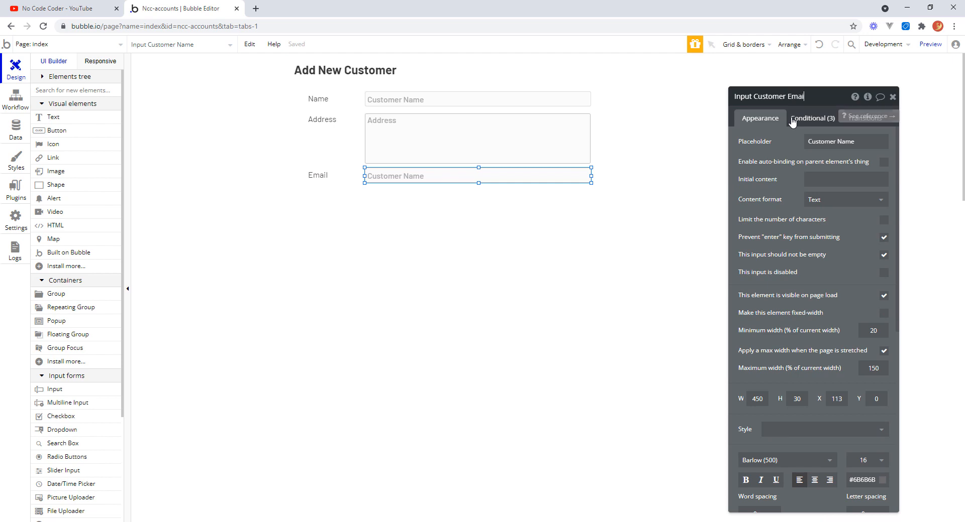
text(l)
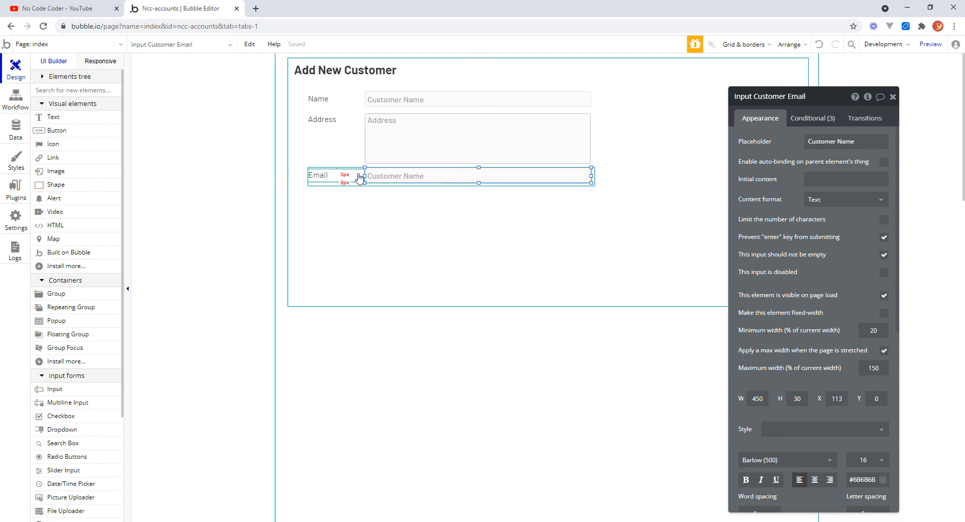
click(358, 184)
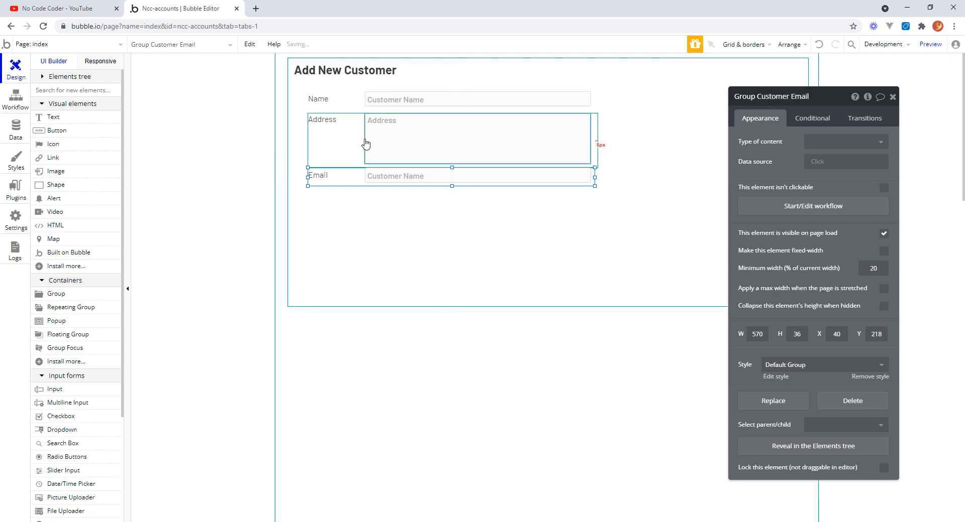
Rename the address group as Group Customer Address.
click(355, 158)
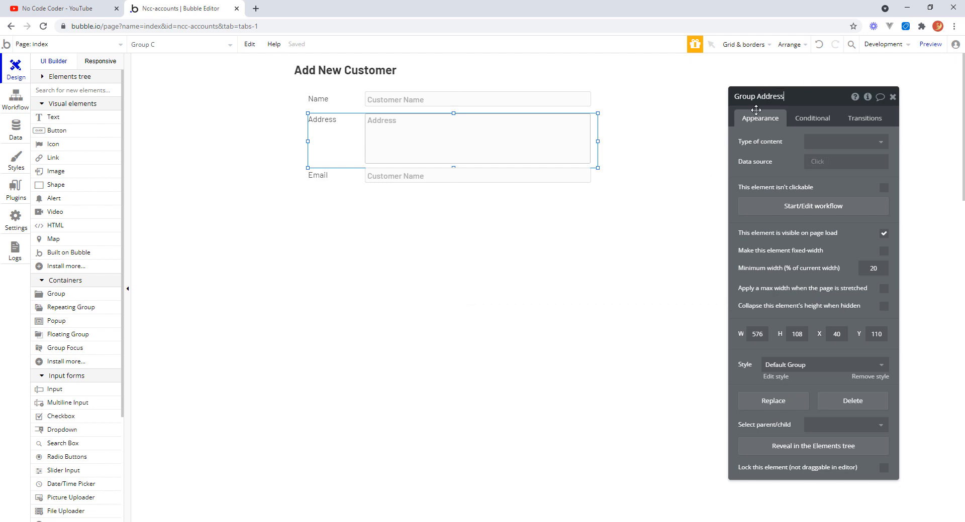
drag(757, 97, 787, 97)
text(Customer)
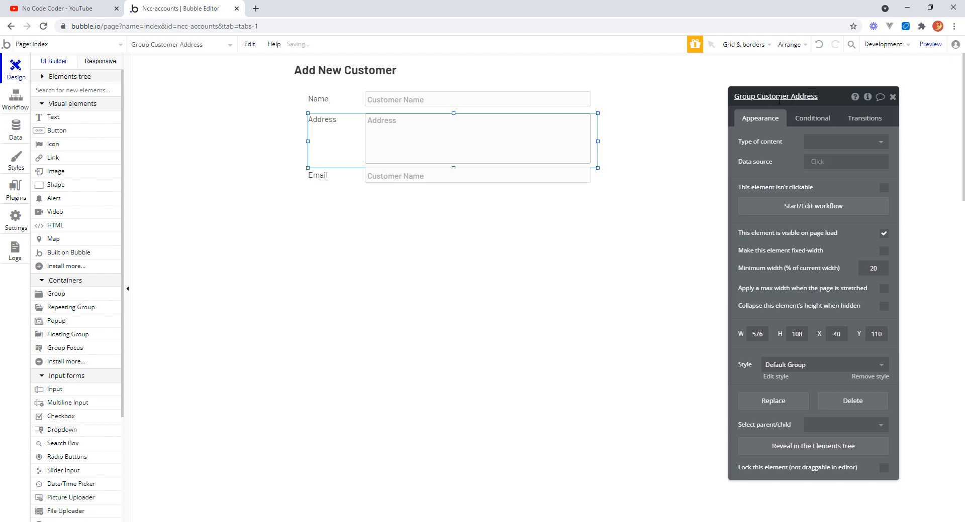
Inspect the properties of the form group, the address multiline input and the email input.
click(639, 216)
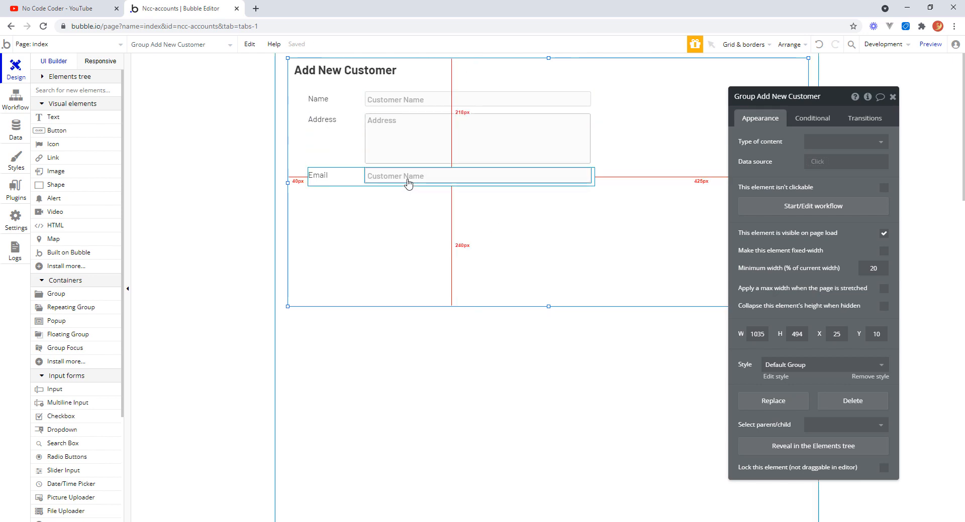
click(401, 147)
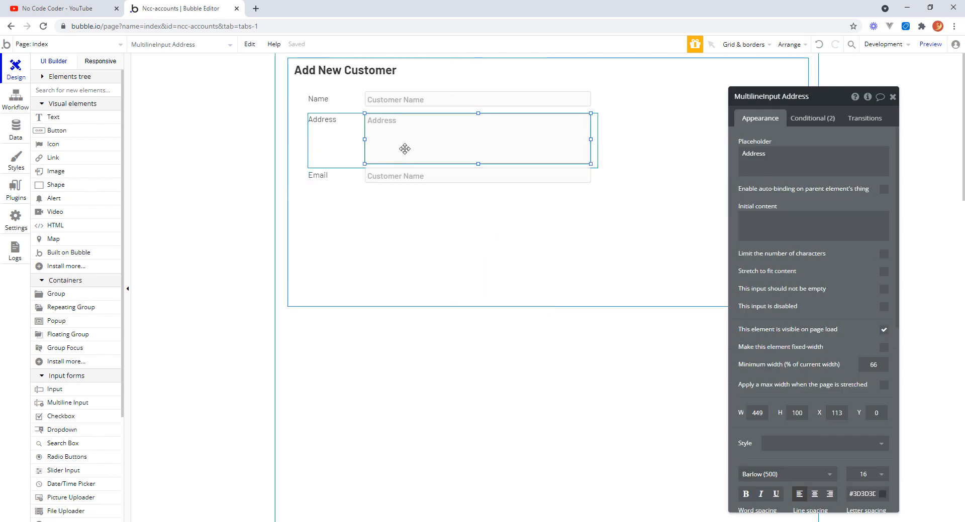
drag(897, 316, 897, 454)
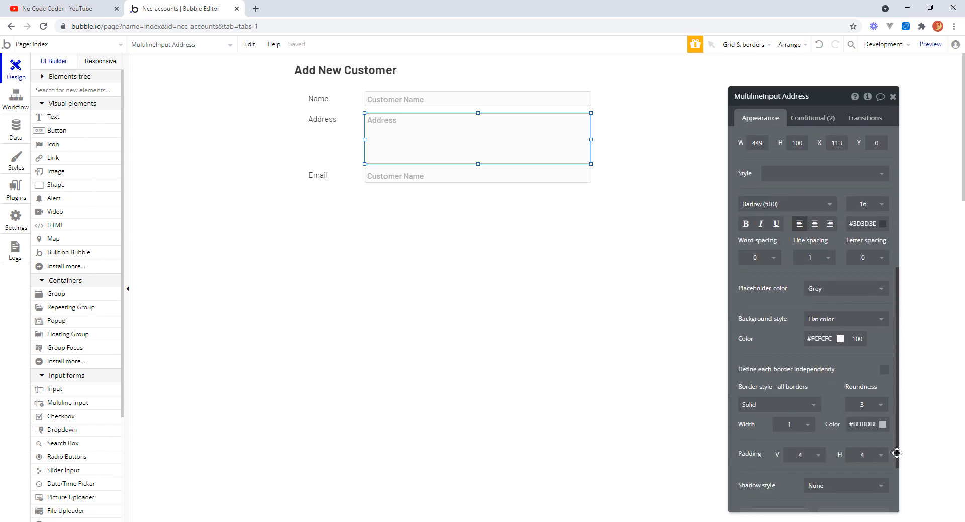
drag(897, 453, 899, 486)
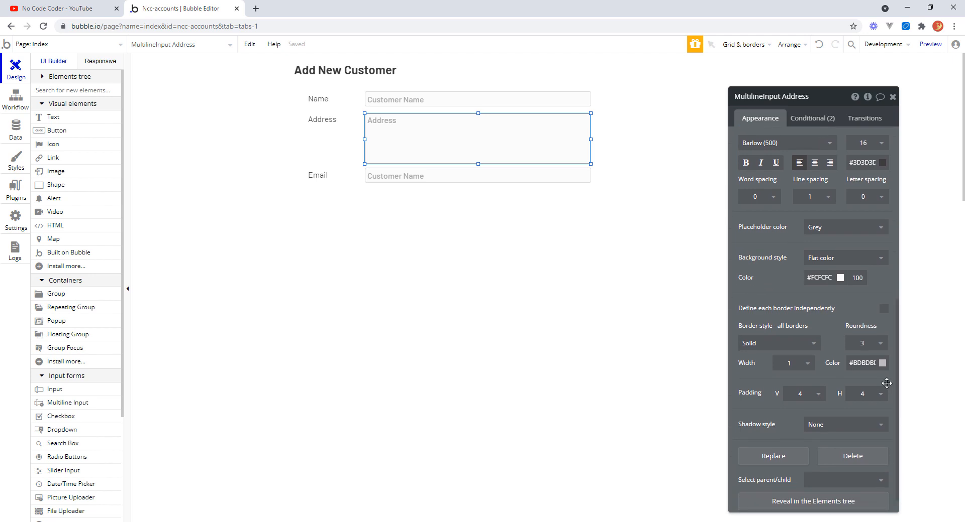
click(399, 177)
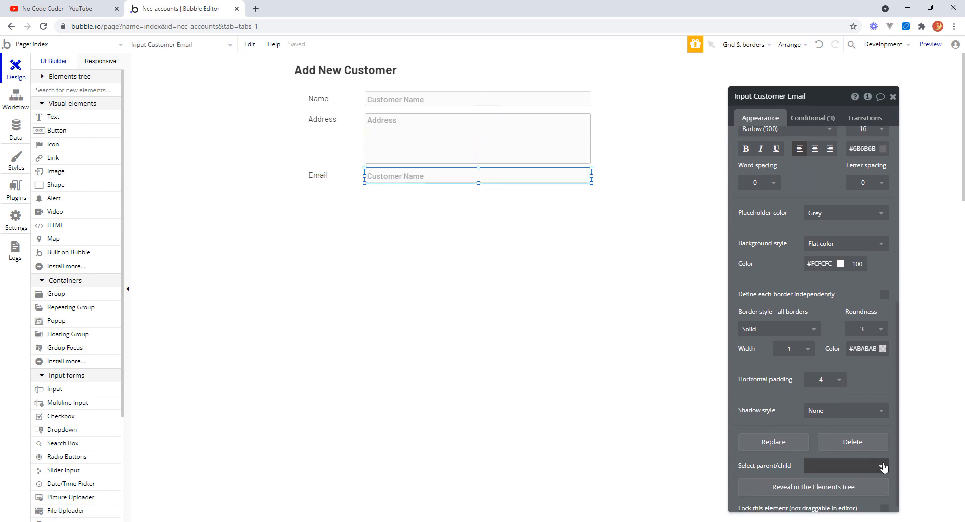
click(521, 244)
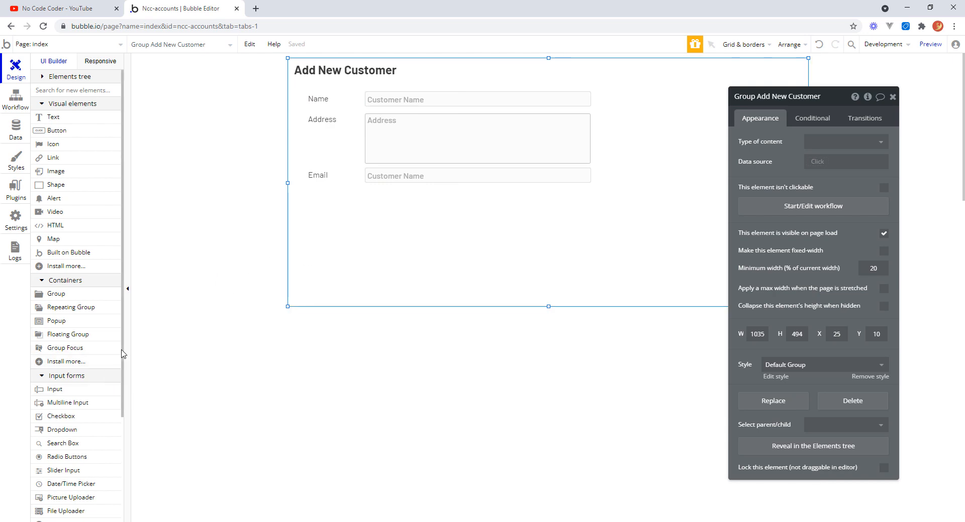
drag(121, 354, 125, 422)
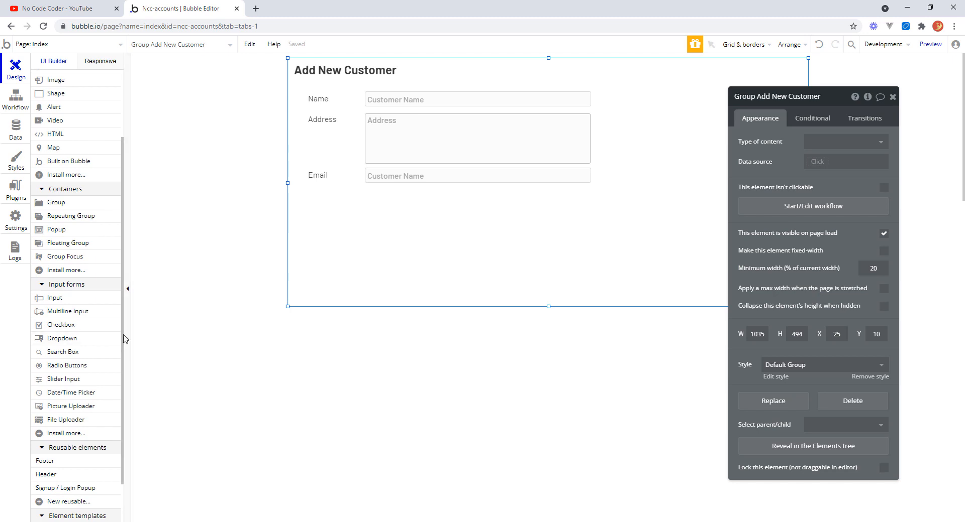
scroll(83, 137, up, 3)
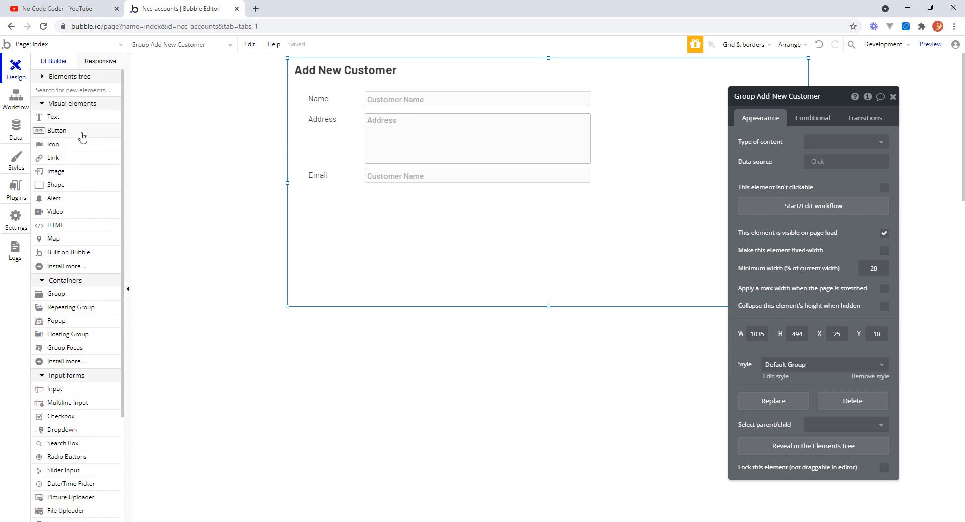
Draw a button about 182 by 45 below the Email row and set its text to Save.
click(56, 131)
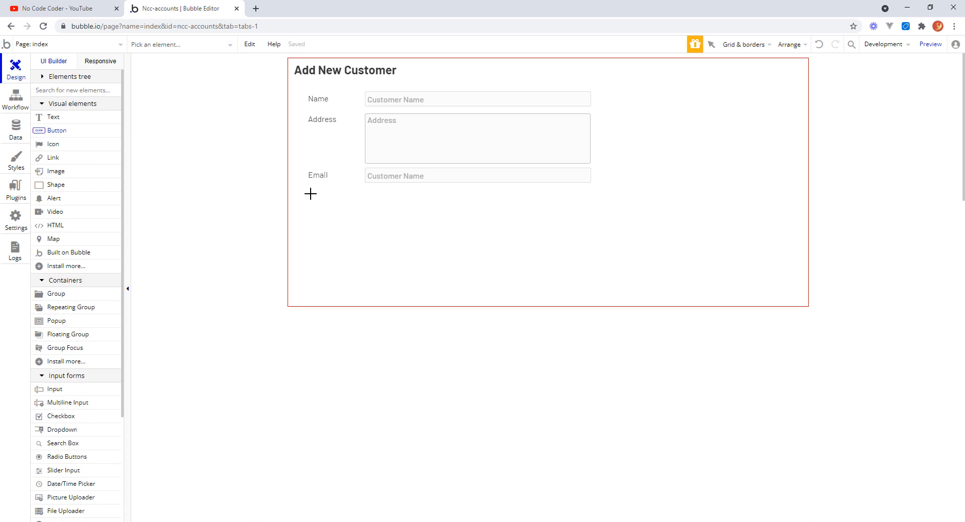
mouse_move(311, 200)
mouse_down()
mouse_move(422, 248)
mouse_move(435, 230)
mouse_move(435, 220)
mouse_move(403, 222)
mouse_up()
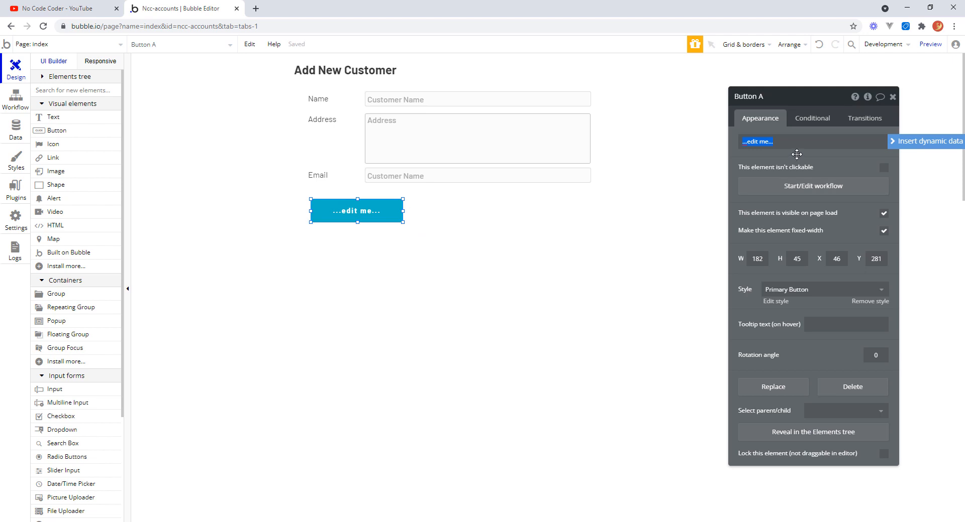
text(Save)
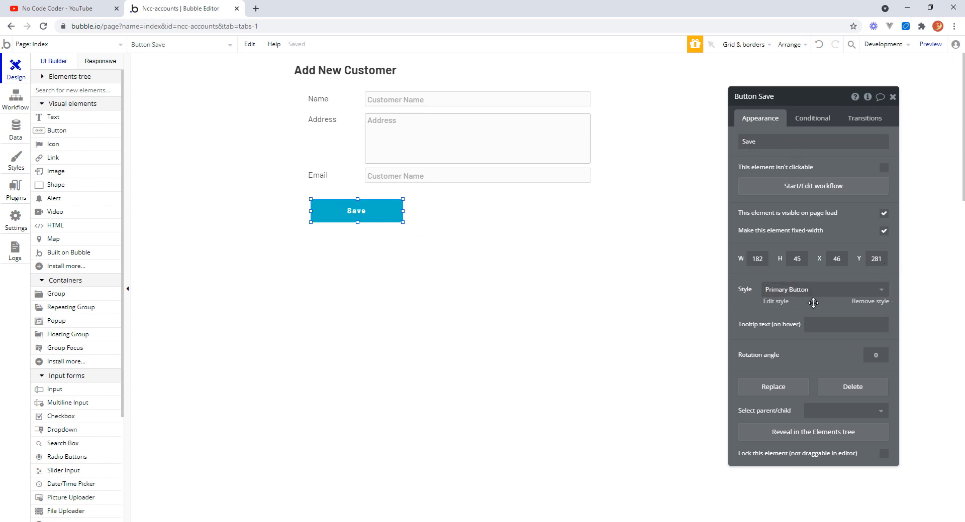
Remove the Save button's style and set its font size to 16.
click(877, 305)
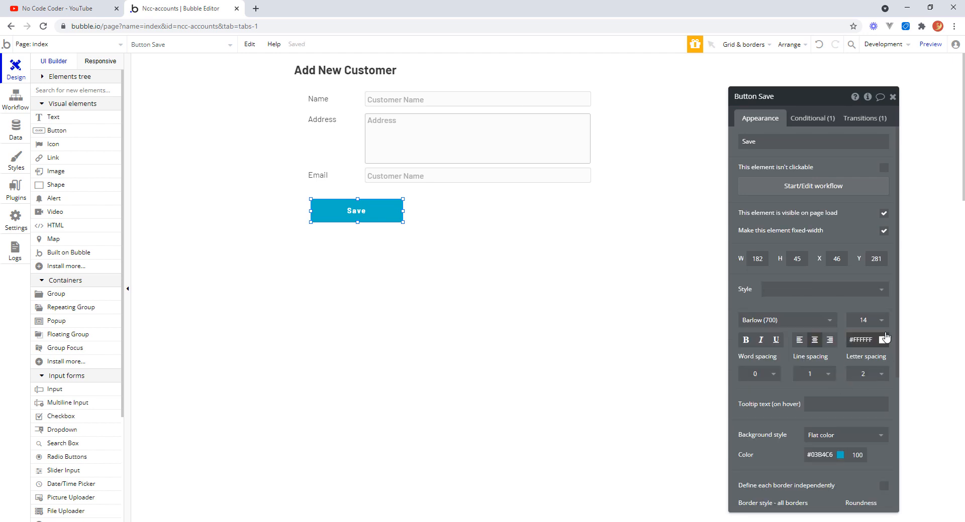
click(882, 322)
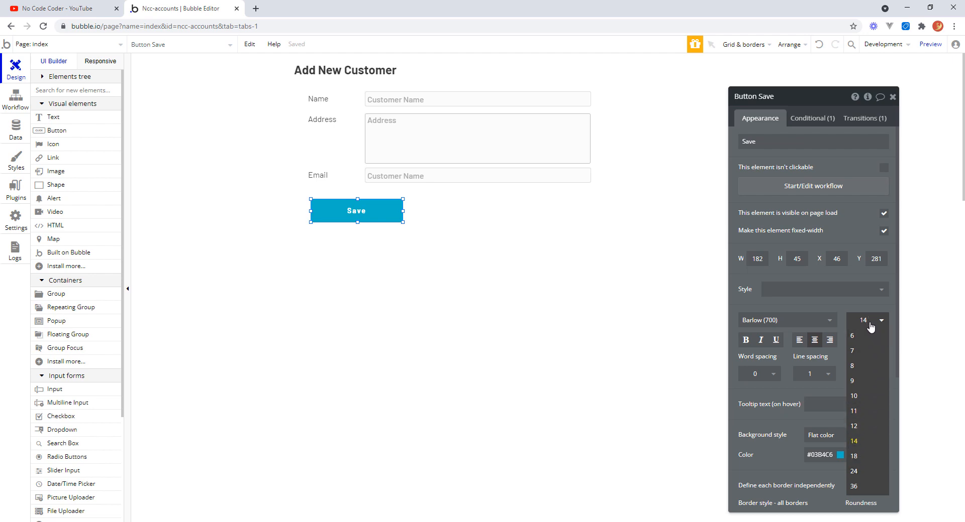
drag(870, 321, 855, 323)
text(16)
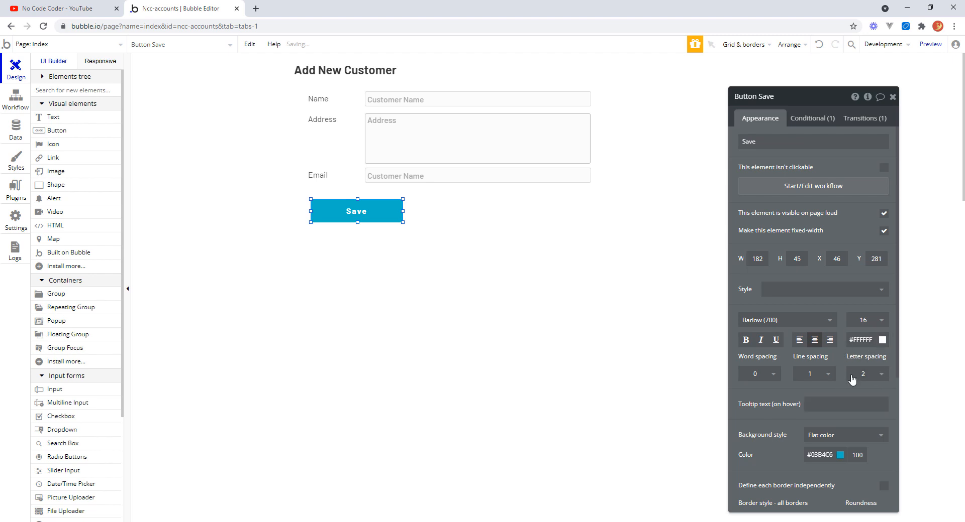
Set the Save button's background colour to #02C7AA.
click(834, 457)
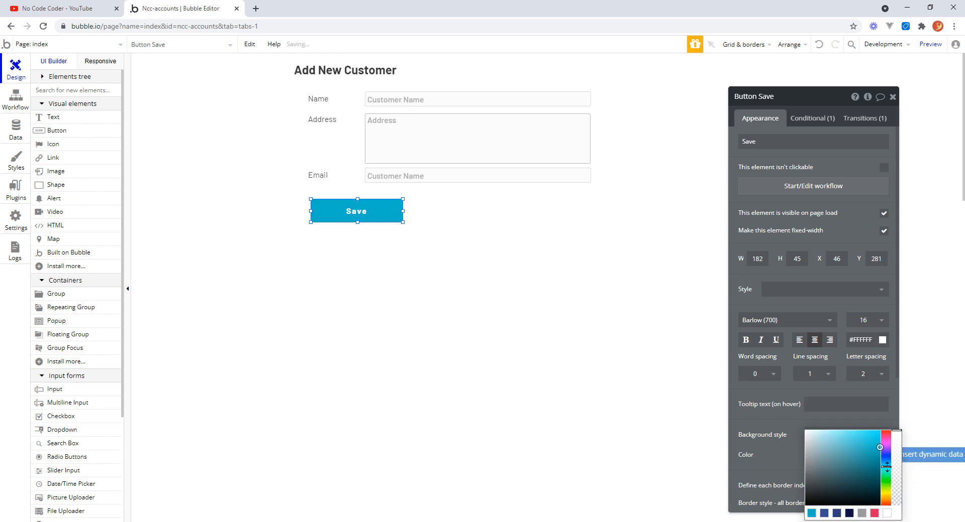
drag(886, 468, 886, 469)
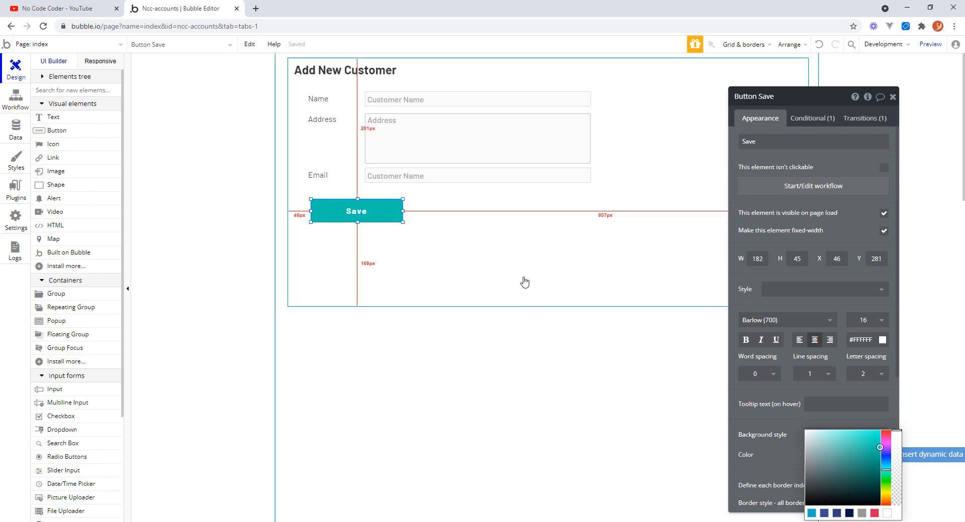
Remove the style from the Email label.
click(319, 175)
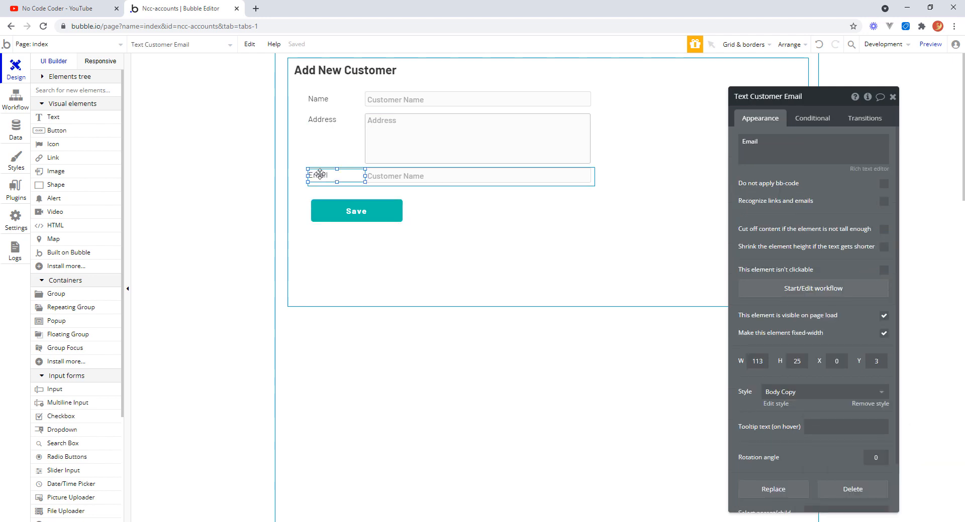
click(879, 404)
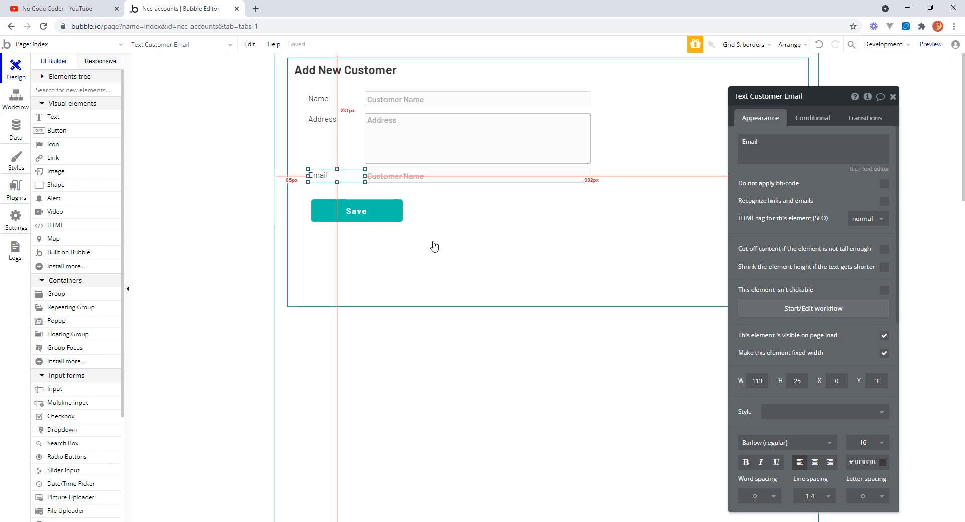
Shrink the Add New Customer group's height to about 346 px, just below the Save button.
click(480, 349)
click(571, 296)
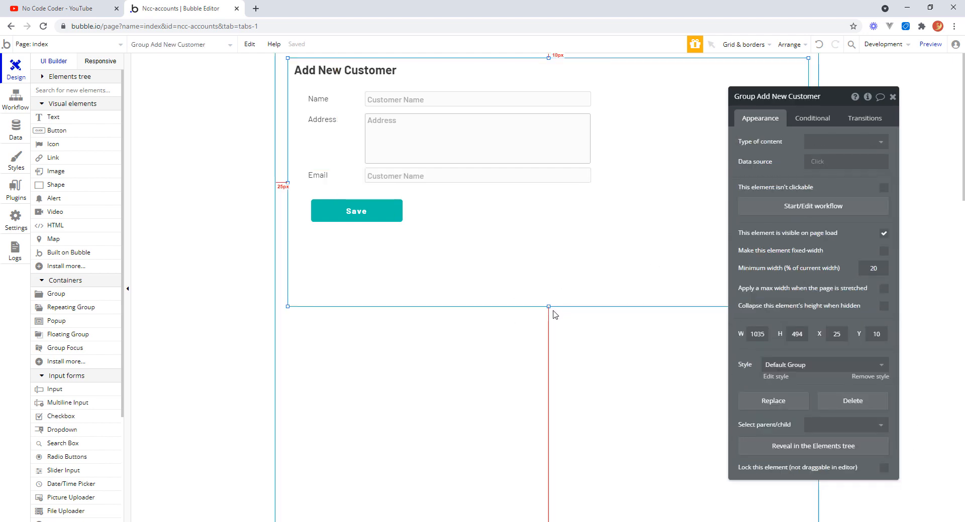
drag(549, 307, 558, 229)
Copy the Save button and nudge it to X 40, Y 283 to align with the labels.
click(341, 207)
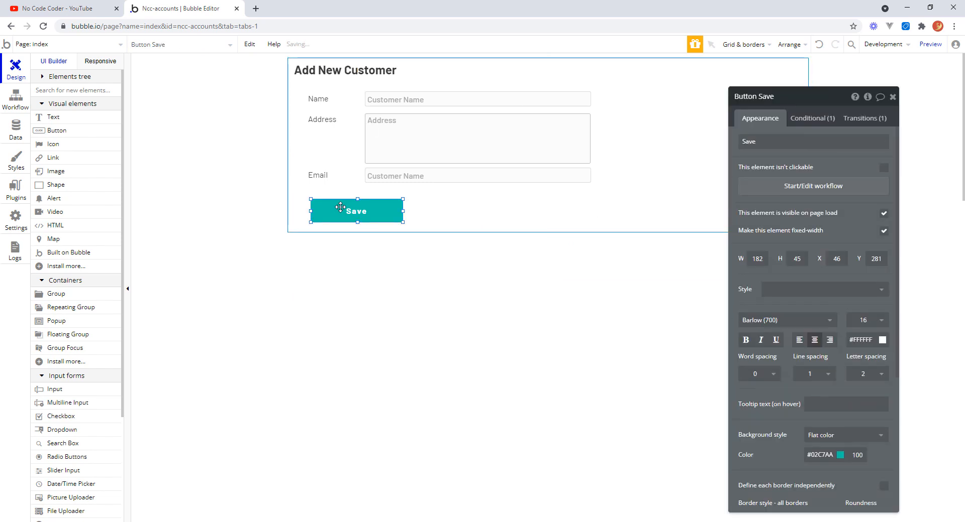
key(ctrl+c)
drag(338, 212, 345, 213)
click(387, 283)
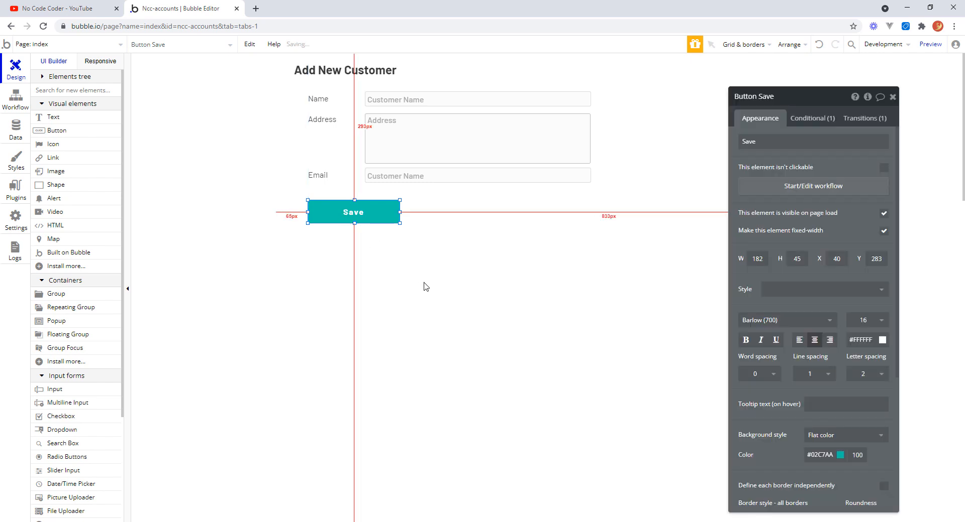
click(424, 284)
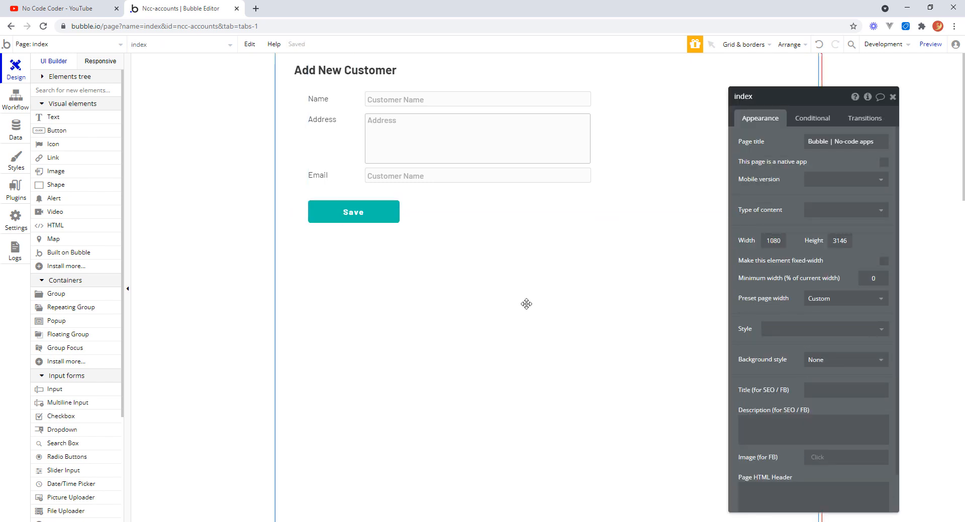
click(511, 231)
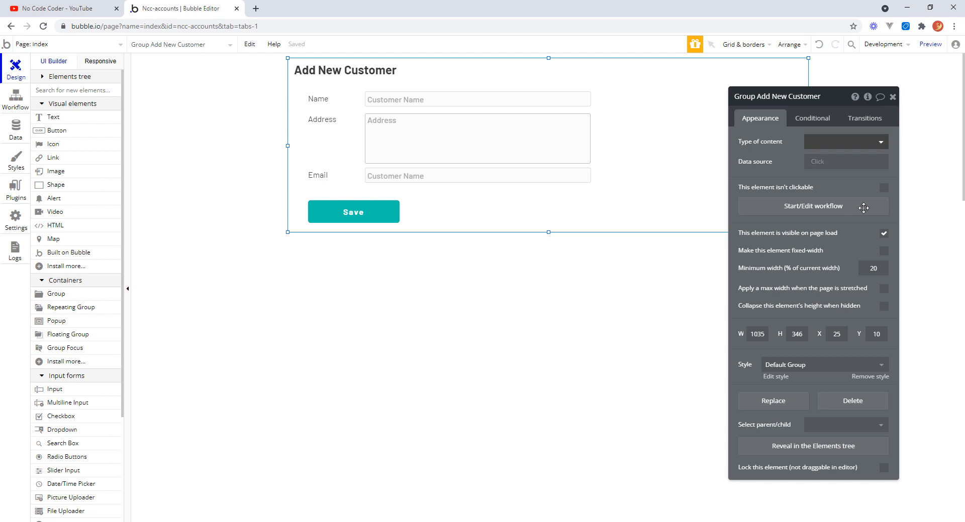
Rename the button as Button Customer Save and open a workflow for its click event.
click(355, 209)
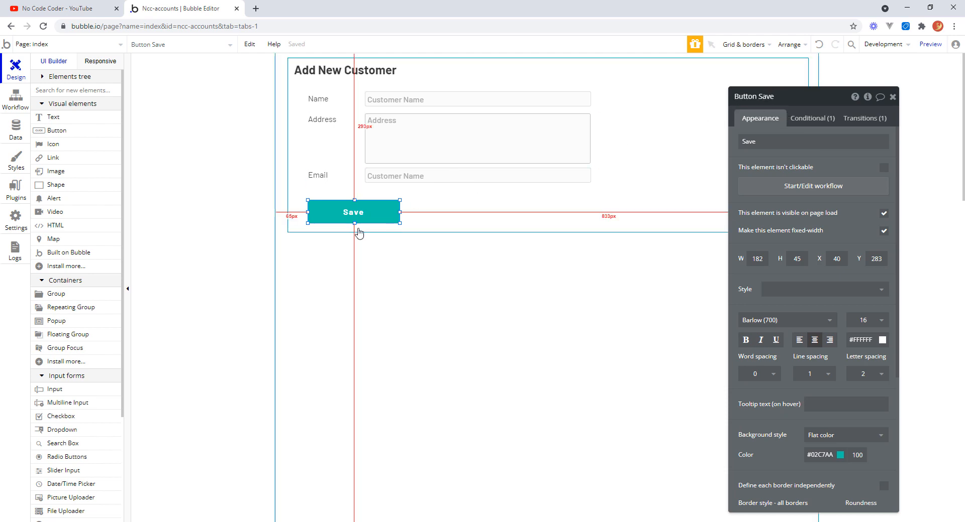
click(758, 97)
click(759, 96)
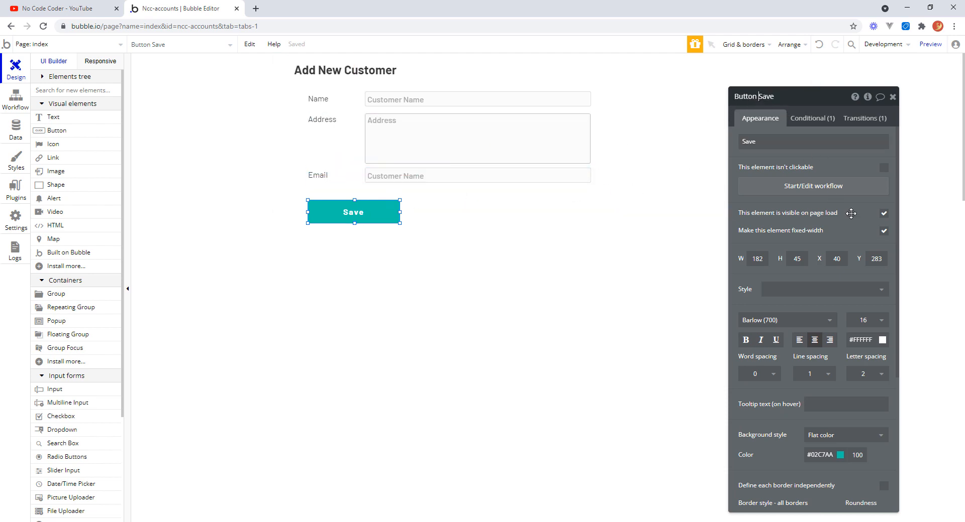
text(Customer)
click(793, 191)
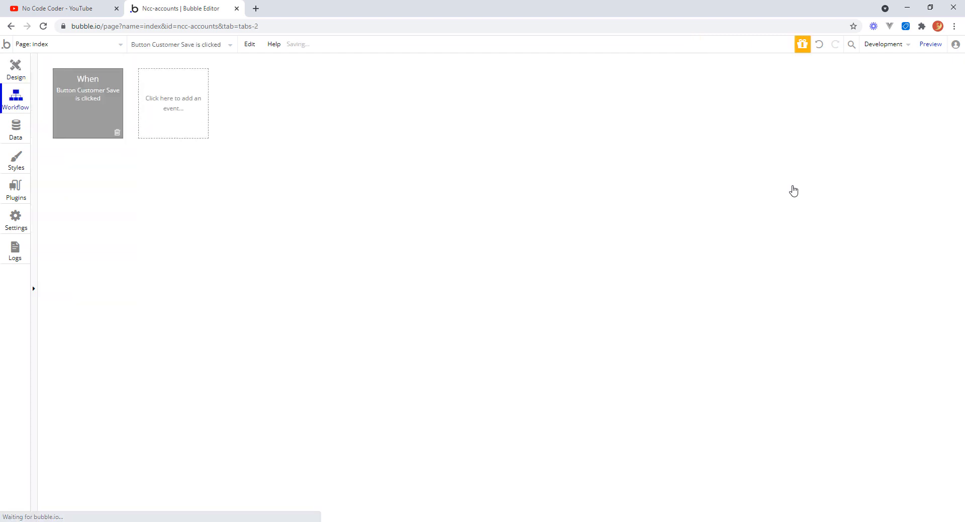
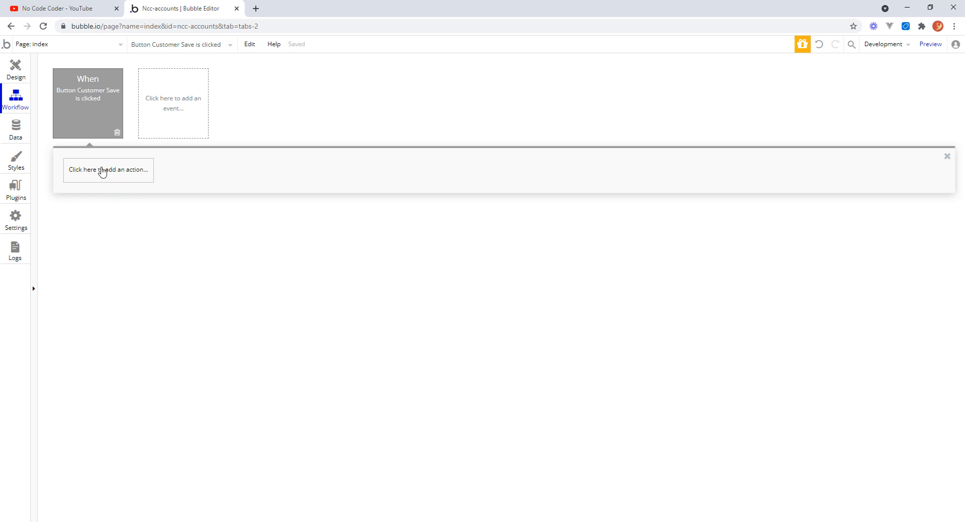
Add a Create a new thing action to the Save workflow with type BusinessEntity.
click(102, 172)
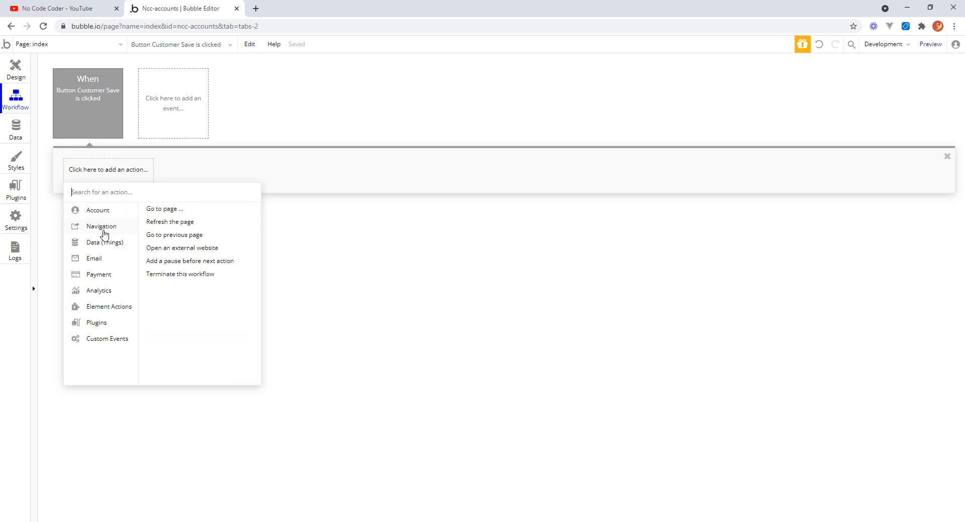
mouse_move(97, 248)
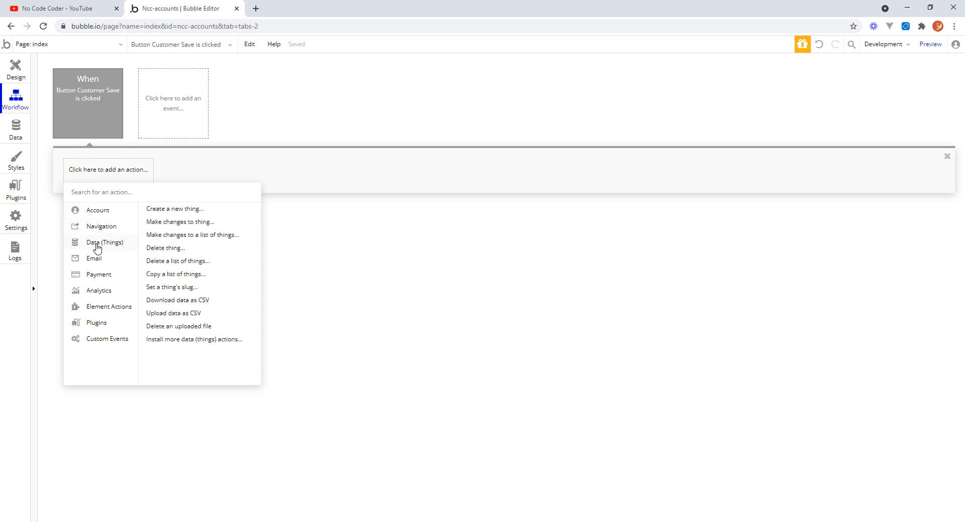
click(168, 211)
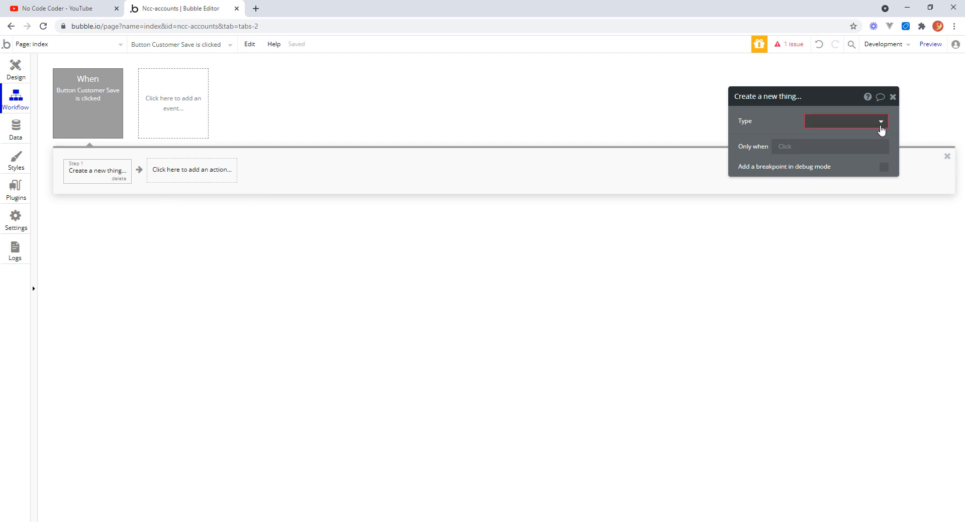
click(880, 122)
click(848, 138)
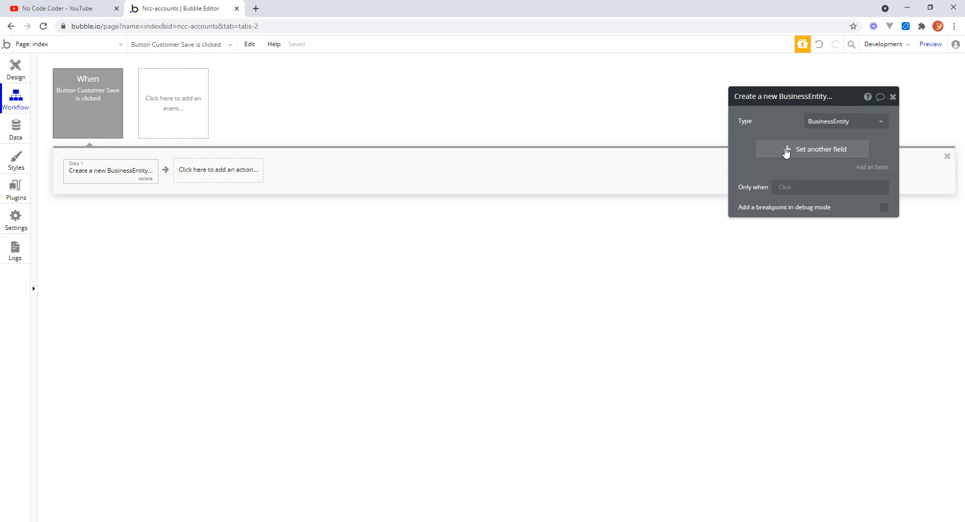
Set the new BusinessEntity's Name field to Input Customer Name's value.
click(785, 151)
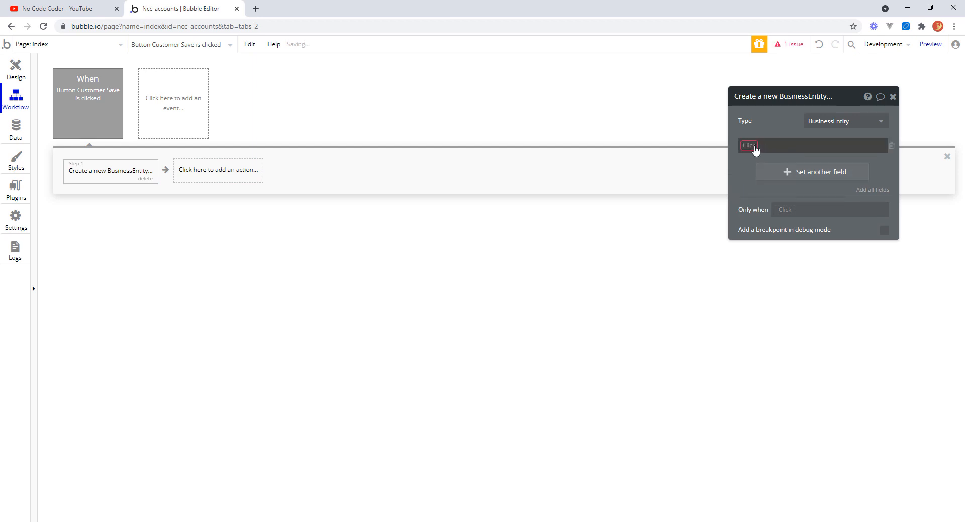
click(755, 145)
click(767, 204)
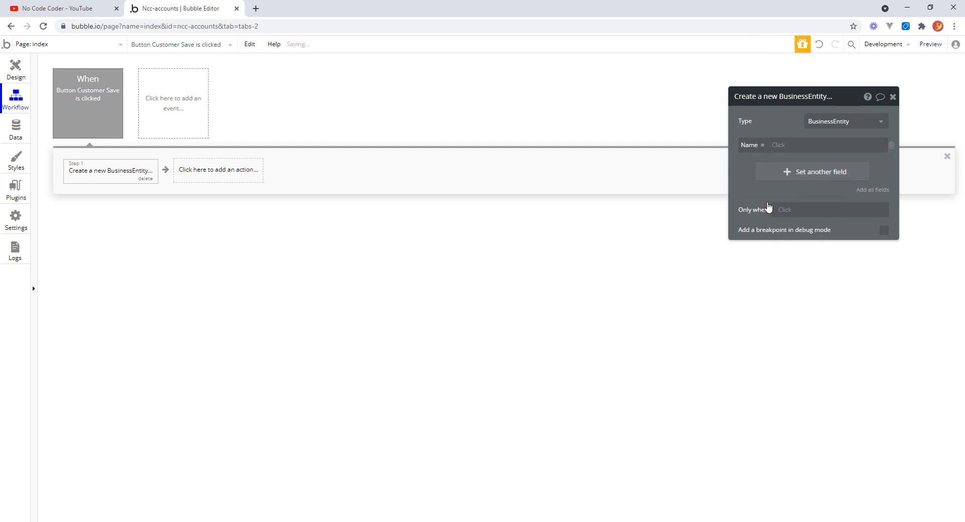
click(779, 146)
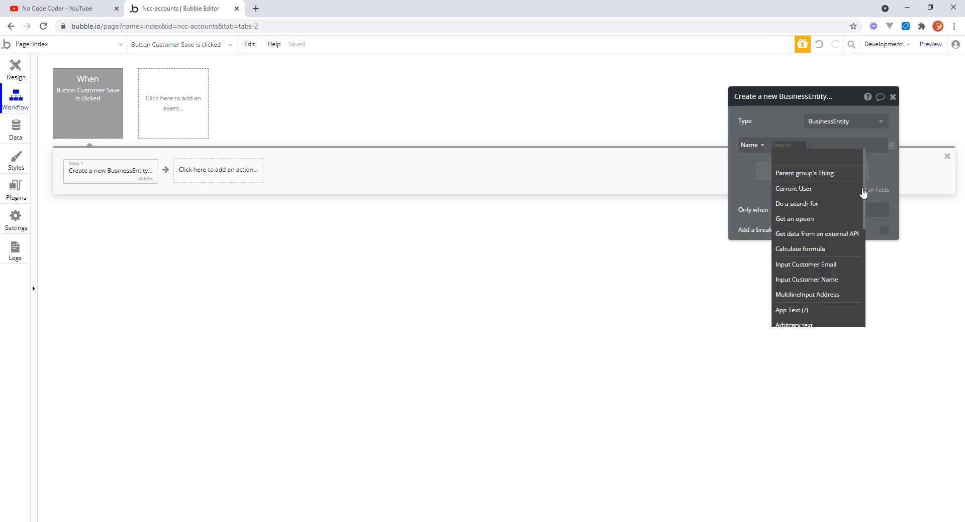
scroll(863, 216, down, 2)
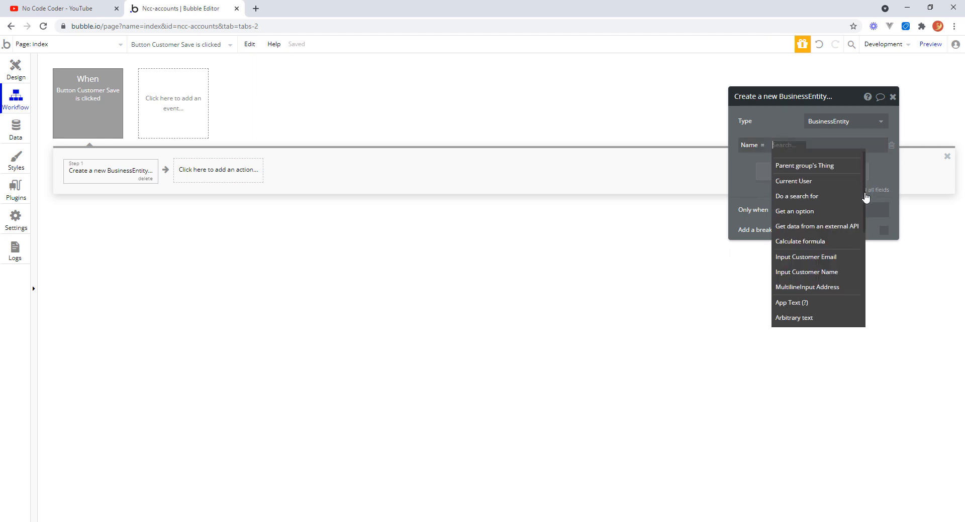
scroll(863, 216, down, 1)
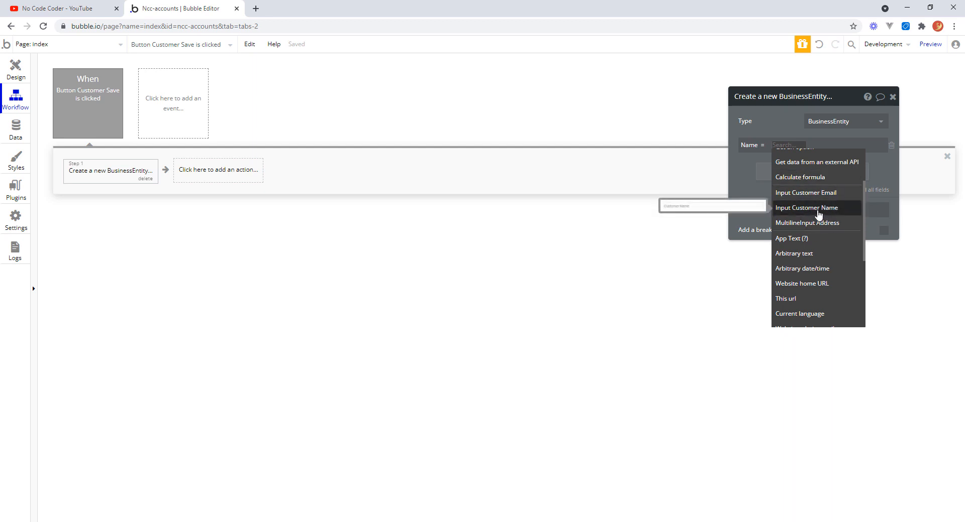
click(819, 214)
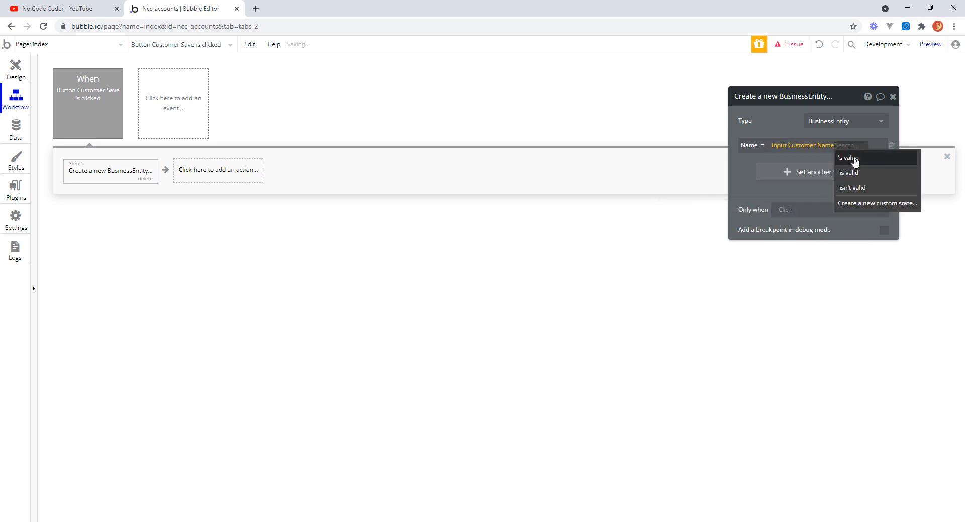
click(853, 159)
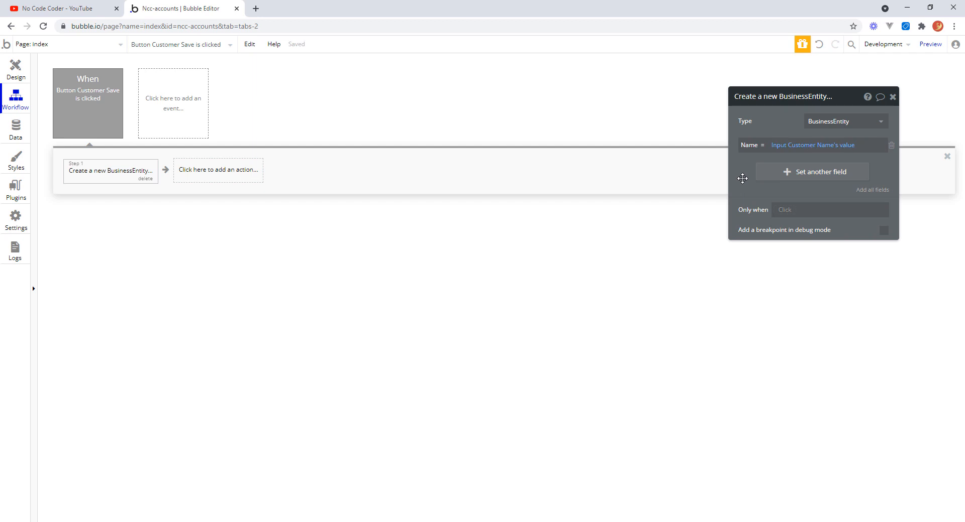
Set the Address field to MultilineInput Address's value.
click(771, 173)
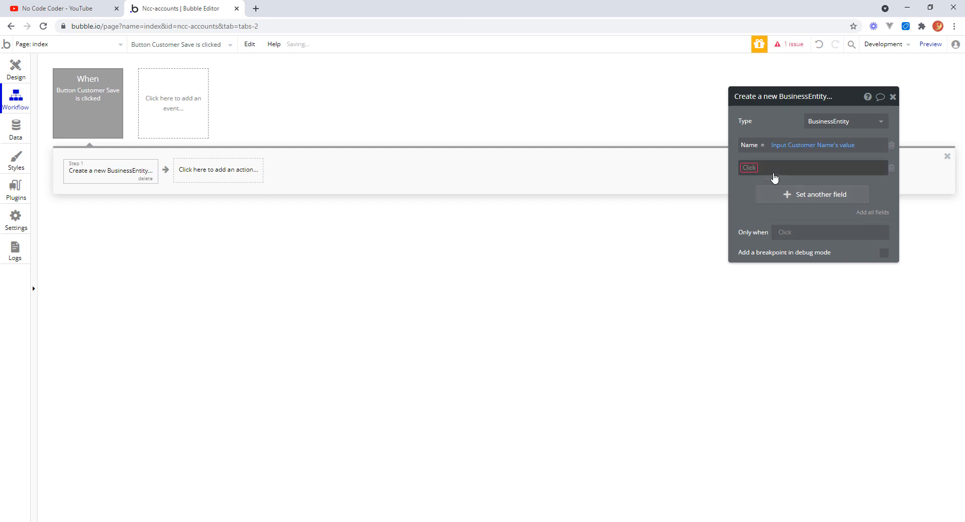
click(754, 174)
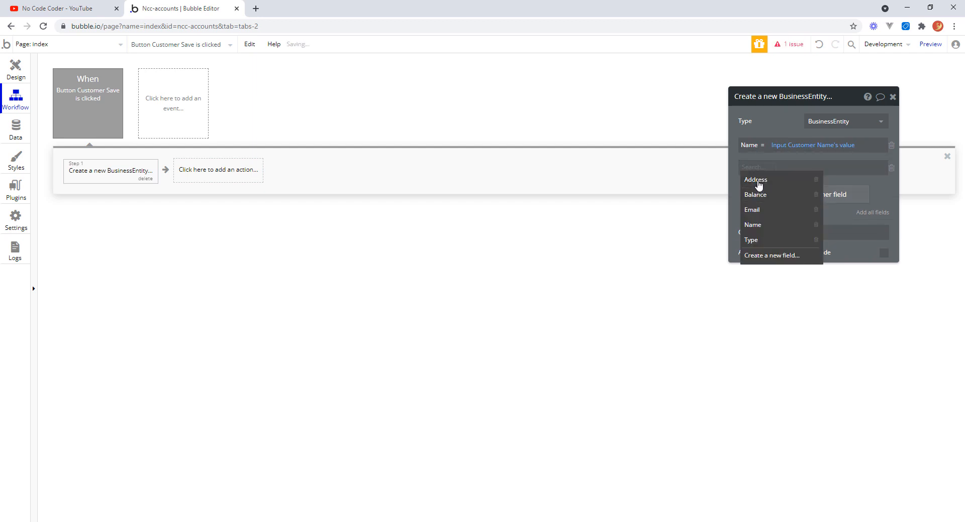
click(758, 180)
click(789, 169)
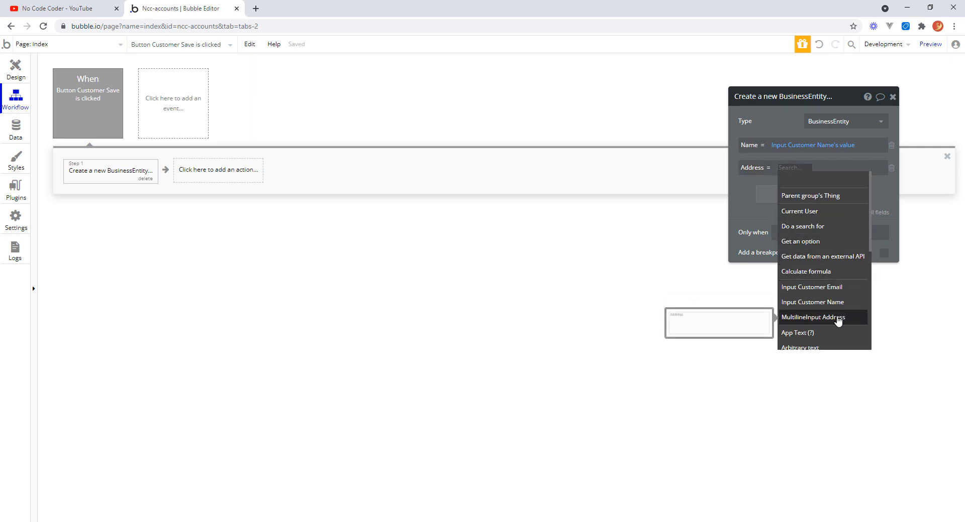
click(837, 322)
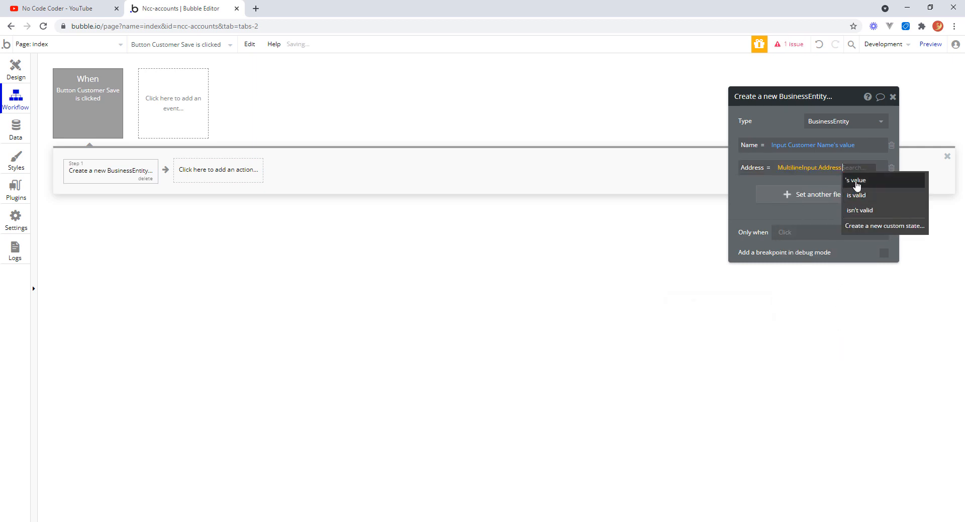
click(777, 196)
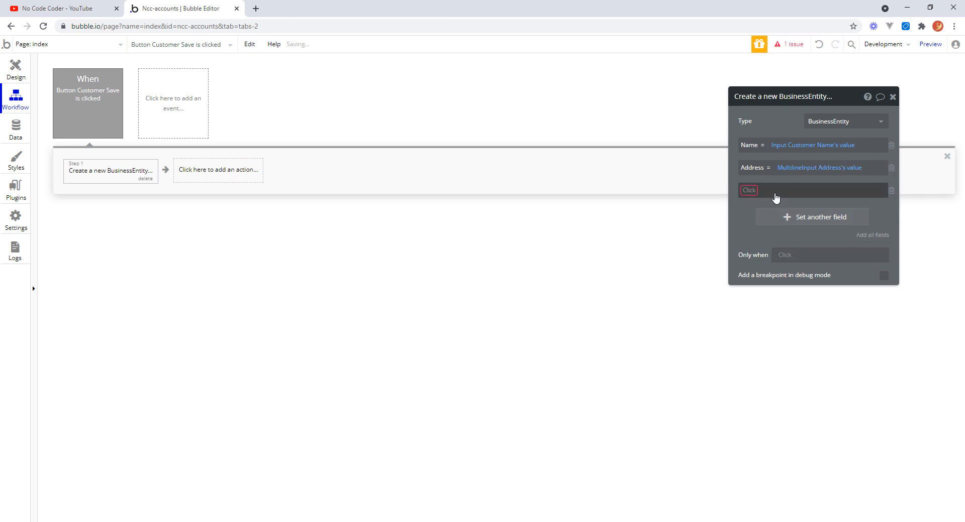
Set the Email field to Input Customer Email's value.
click(756, 191)
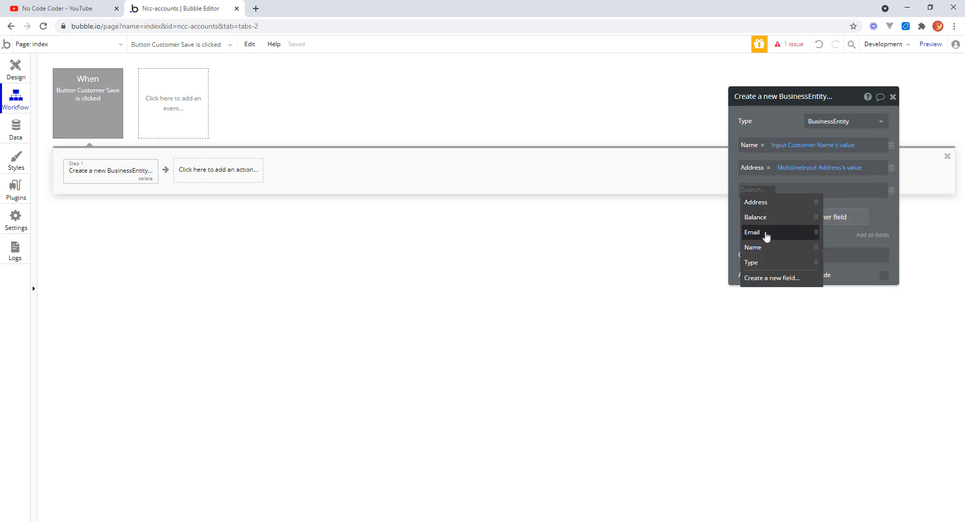
click(766, 233)
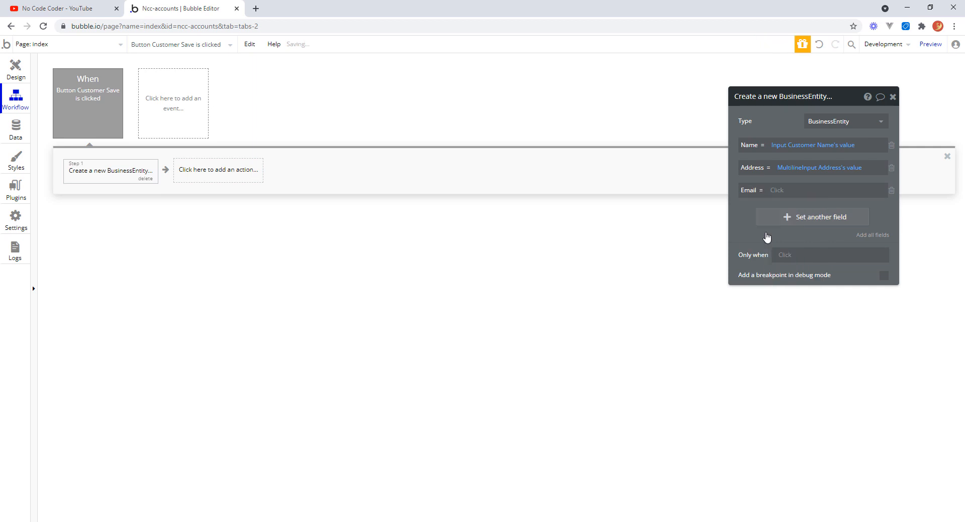
click(786, 191)
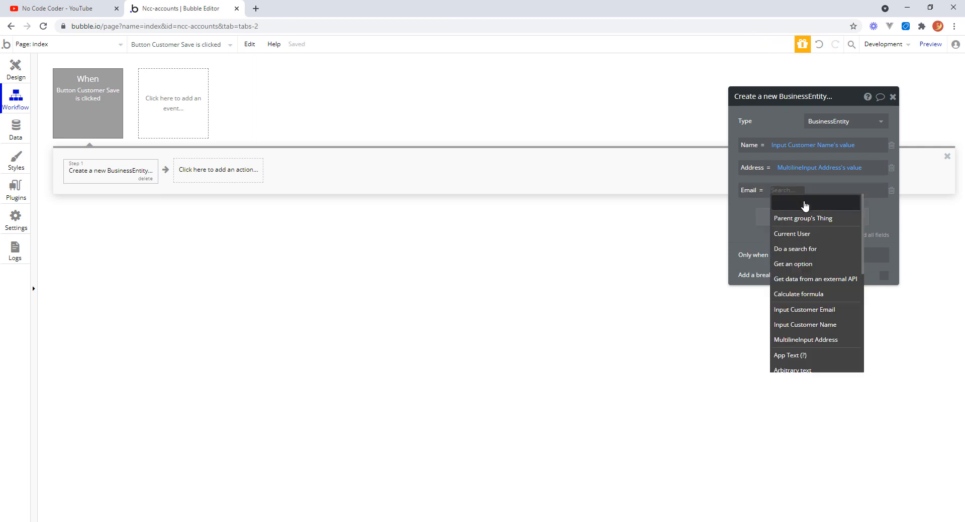
click(835, 312)
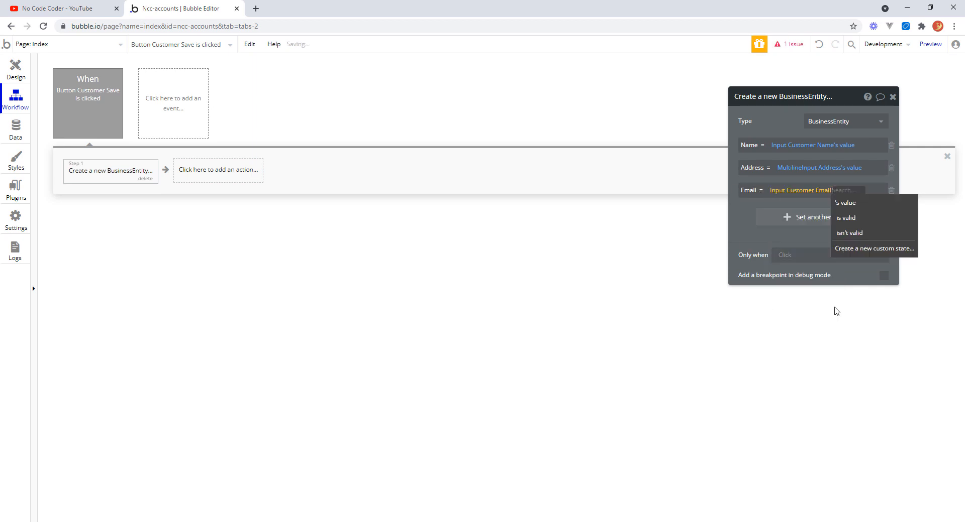
click(844, 203)
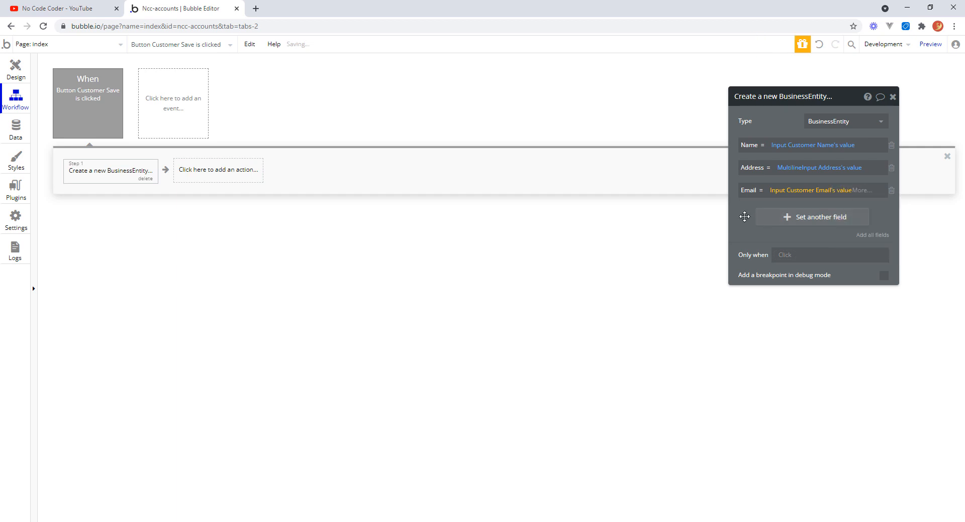
click(745, 217)
Add a Reset relevant inputs action as the workflow's second step.
click(215, 173)
mouse_move(223, 296)
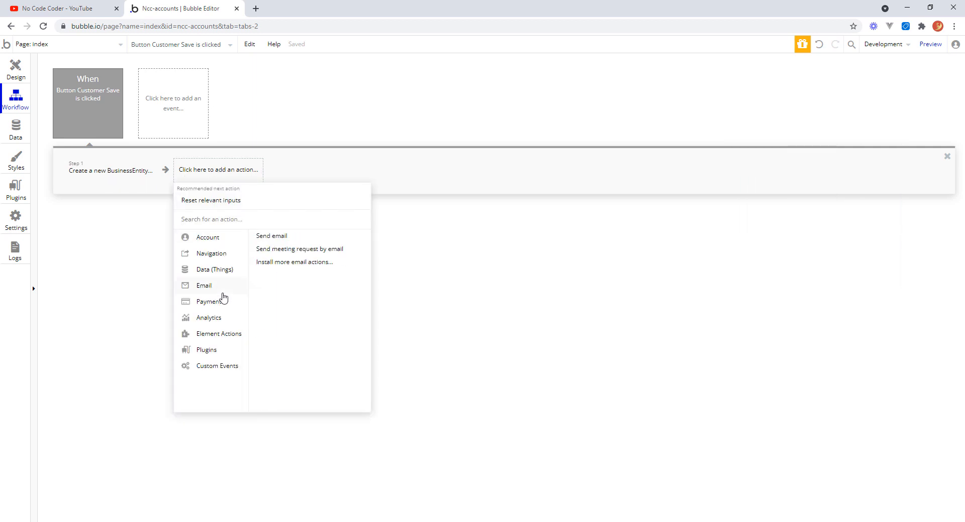
mouse_move(214, 338)
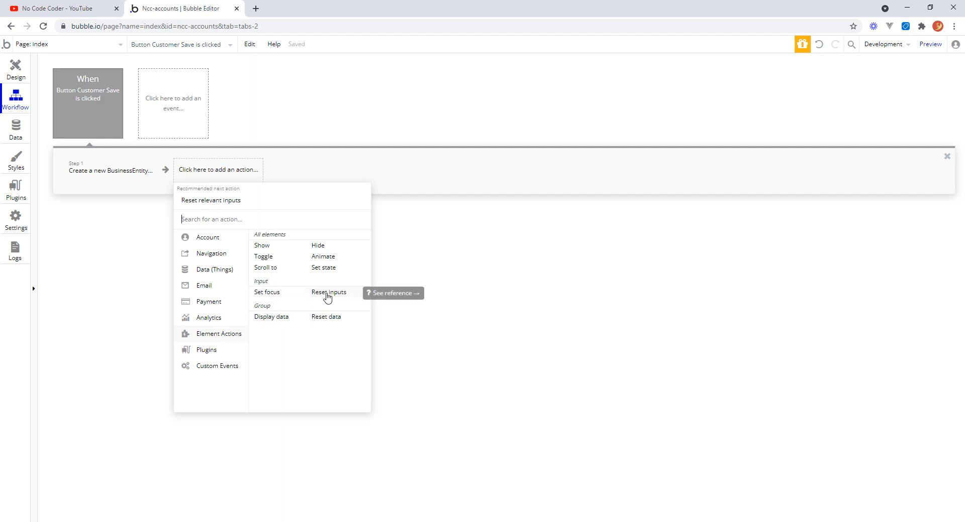
click(327, 297)
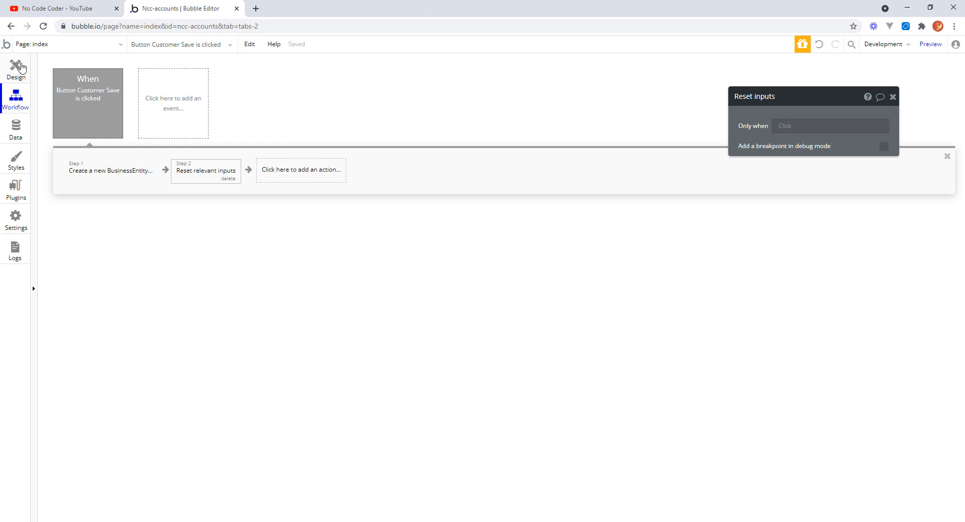
Return to the design view and open a normal preview of the app.
click(17, 68)
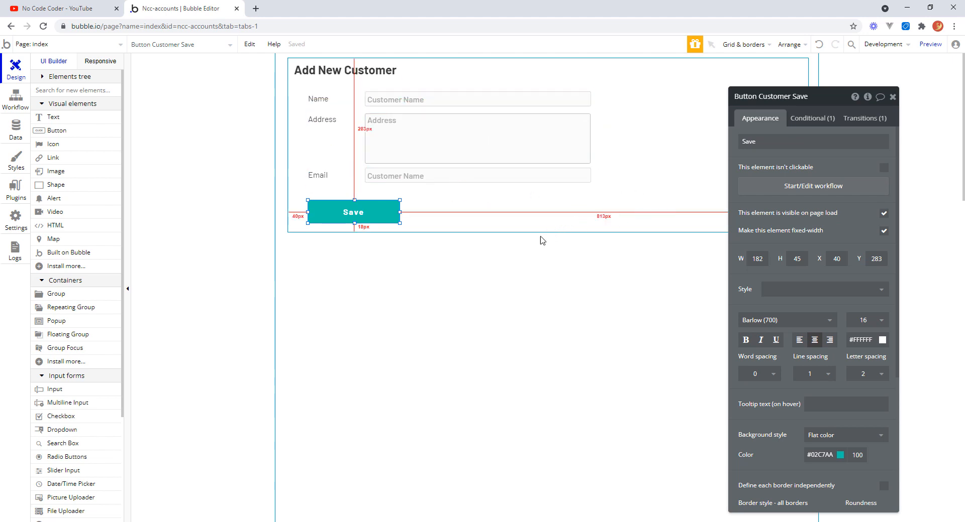
click(892, 96)
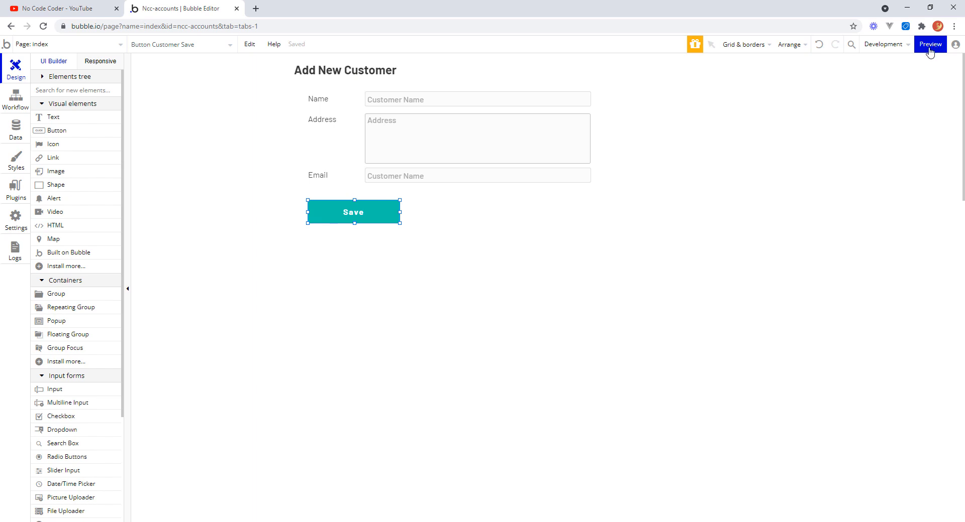
mouse_move(930, 49)
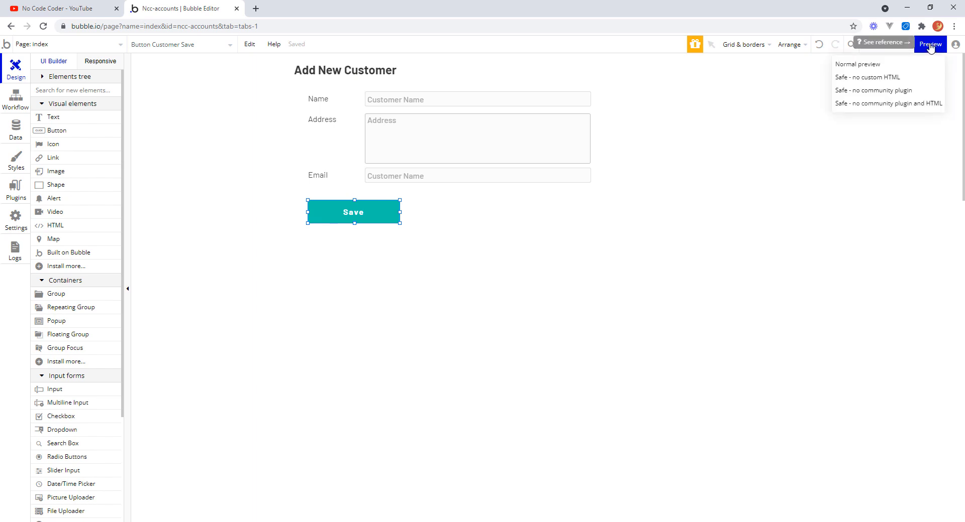
click(930, 45)
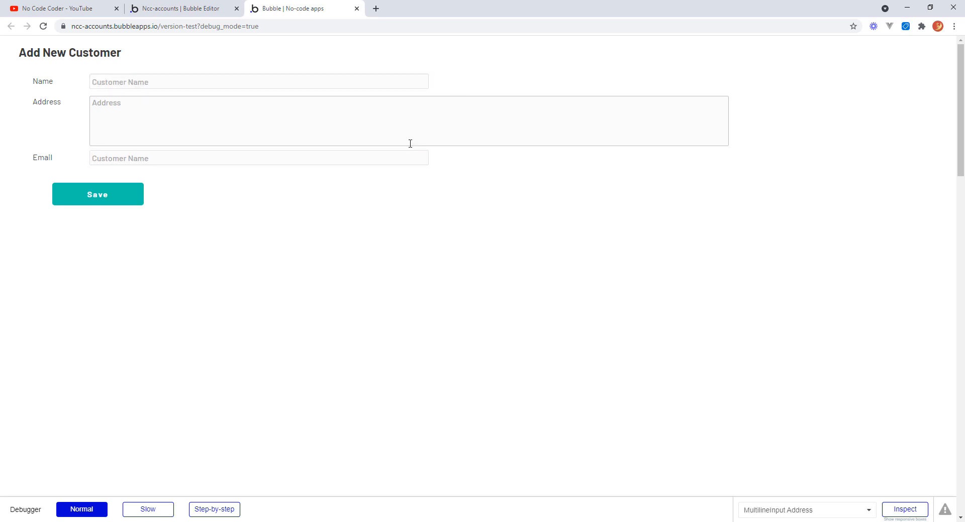
Make the Add New Customer group fixed-width and narrow it to about 640 px.
click(180, 9)
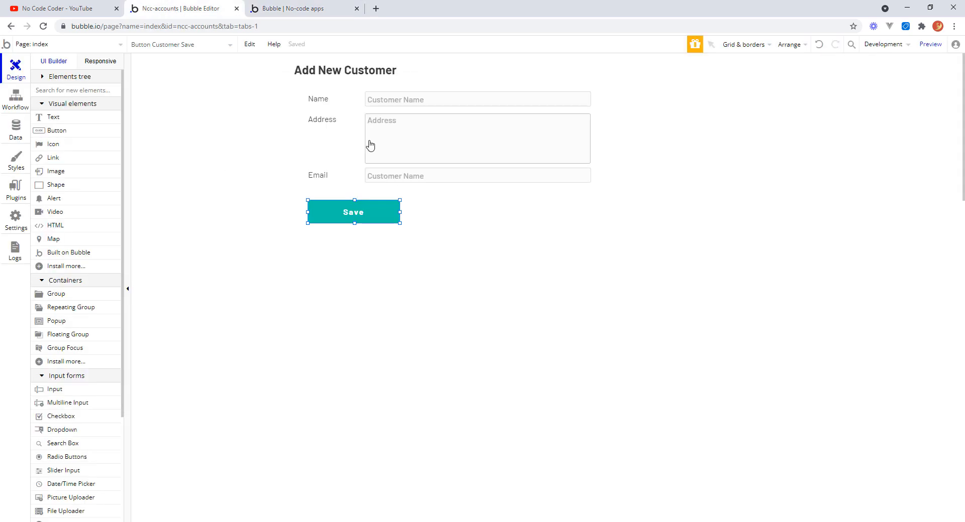
click(675, 129)
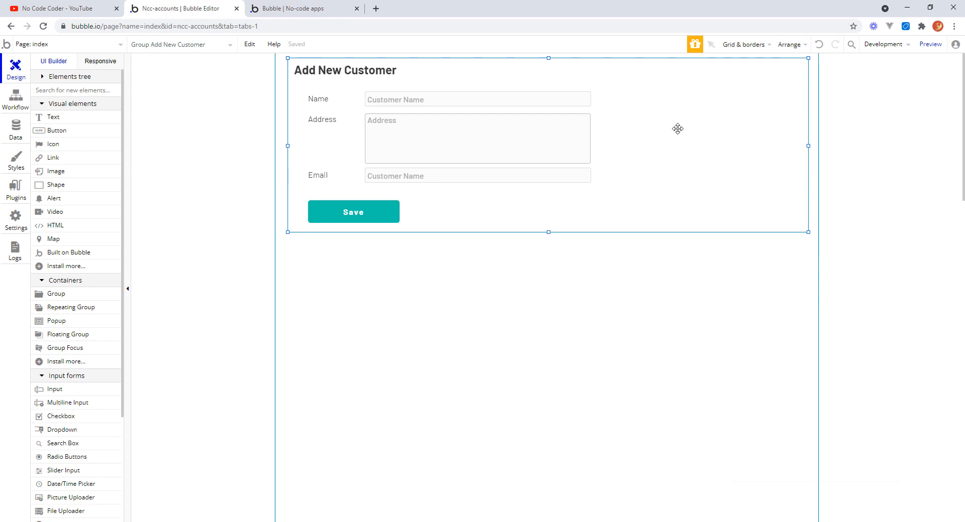
double_click(677, 129)
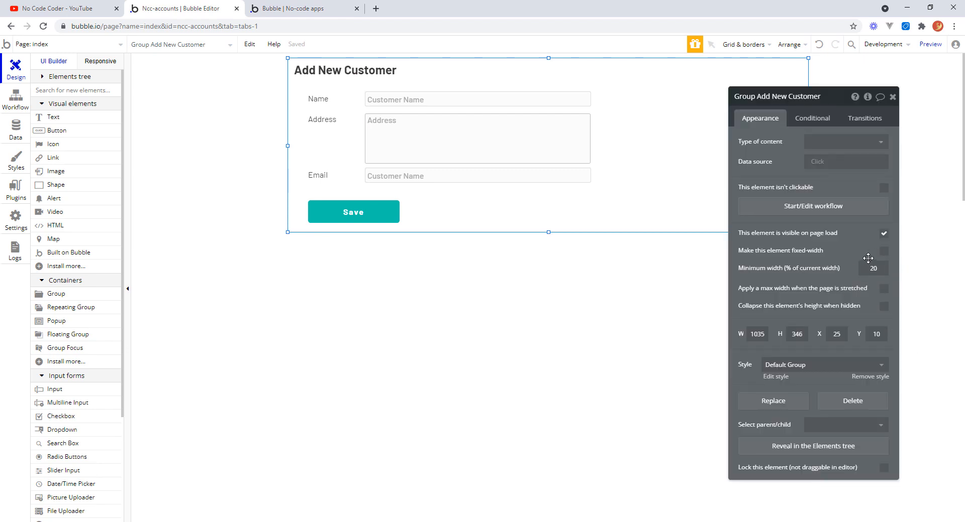
click(885, 251)
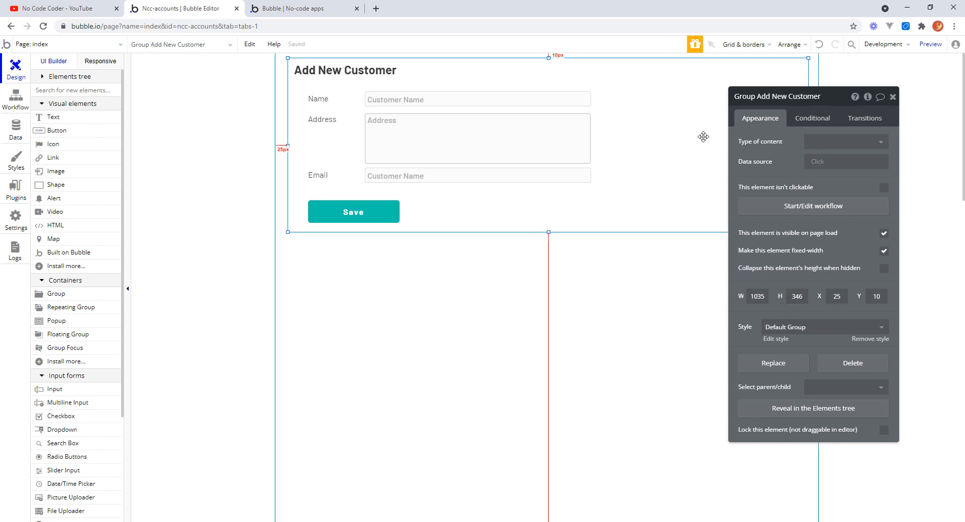
click(892, 99)
drag(809, 146, 605, 166)
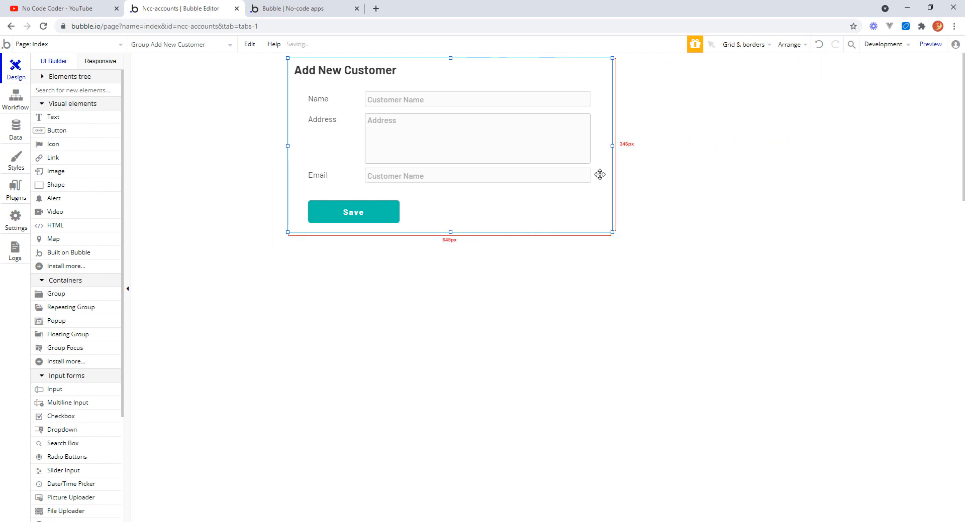
Refresh the app preview to check the narrowed form.
click(301, 9)
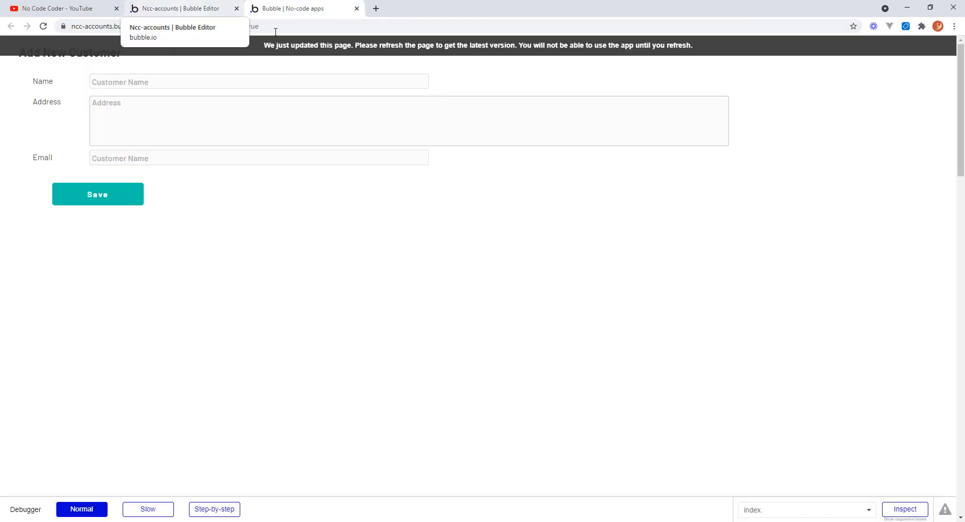
click(401, 49)
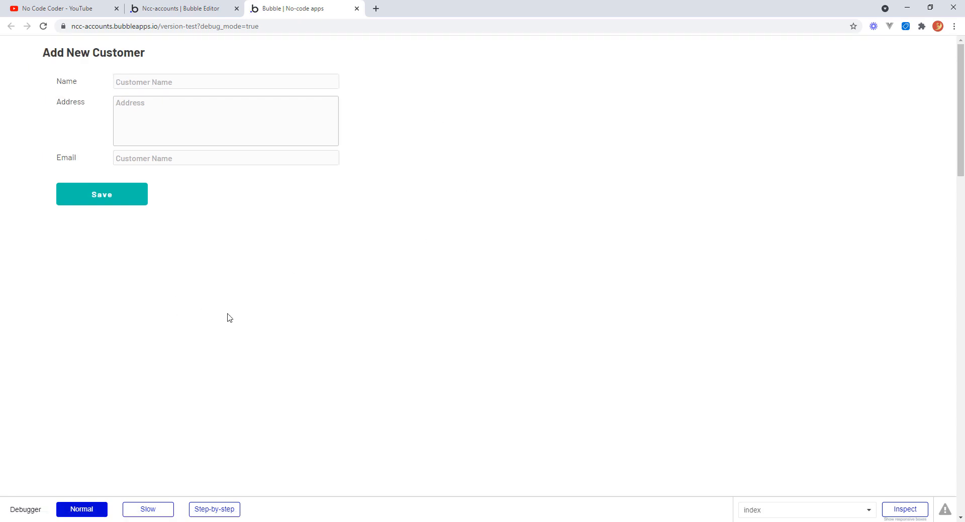
In the preview form, enter the customer name TR Components and fill in its multi-line postal address including postcode.
click(145, 80)
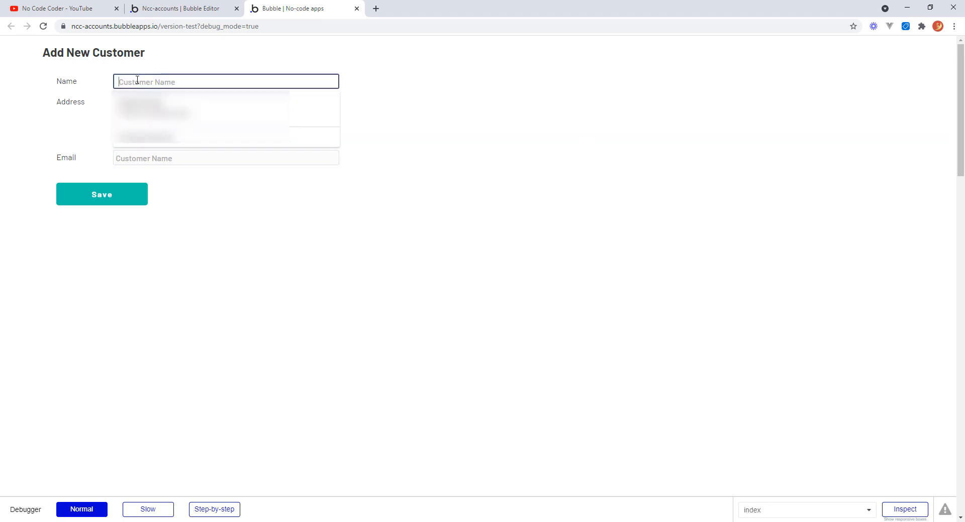
text(TR)
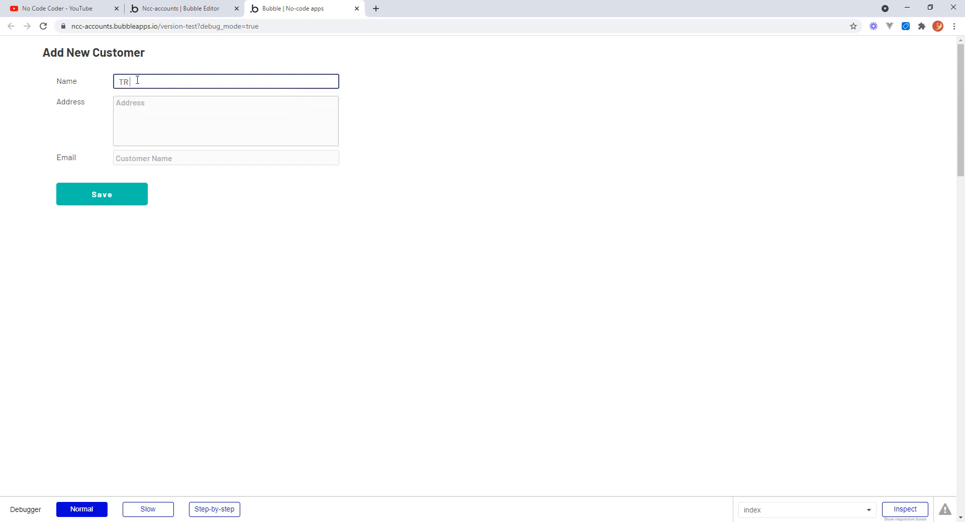
text( Components)
key(Tab)
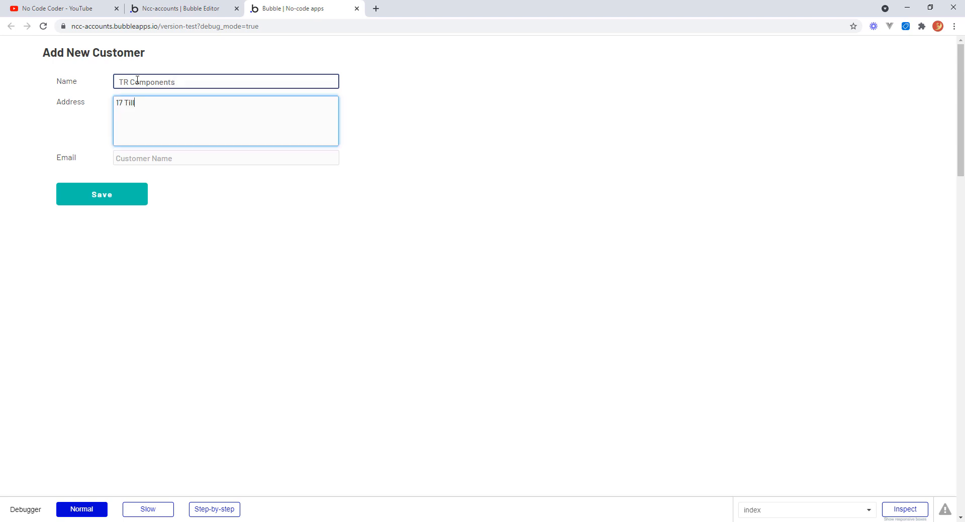
key(Return)
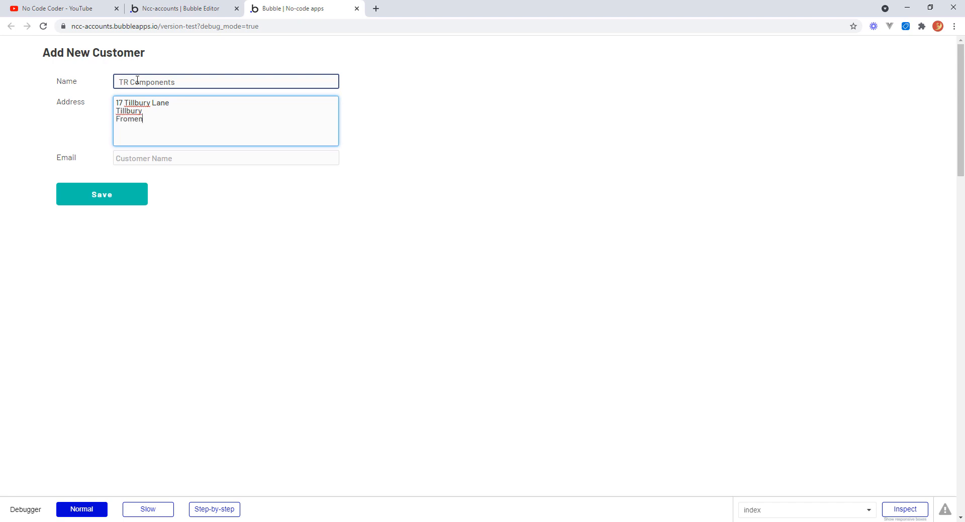
key(Tab)
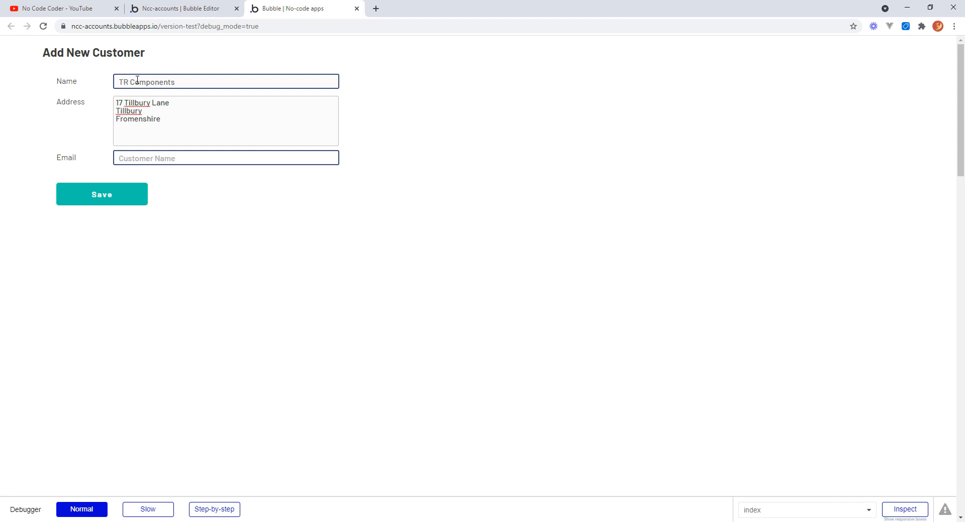
key(shift+Tab)
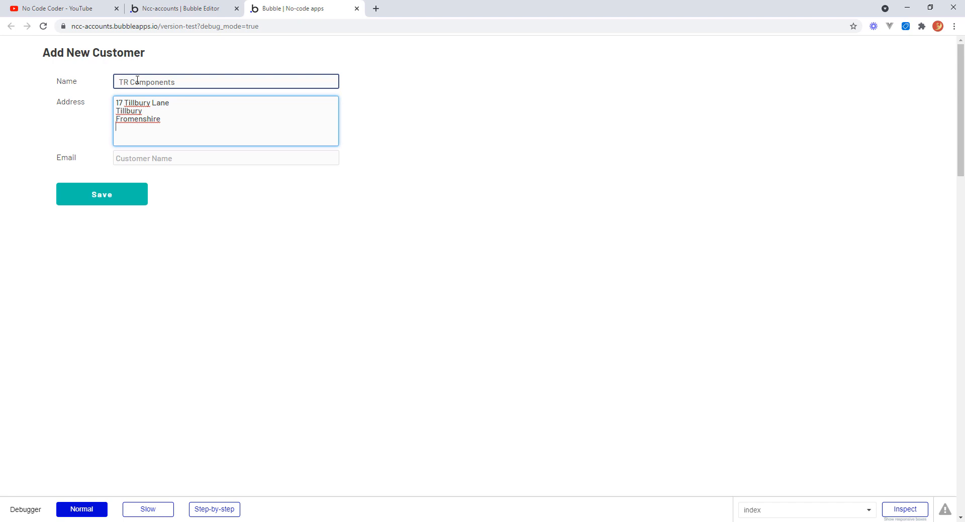
text(FRM72817)
key(Tab)
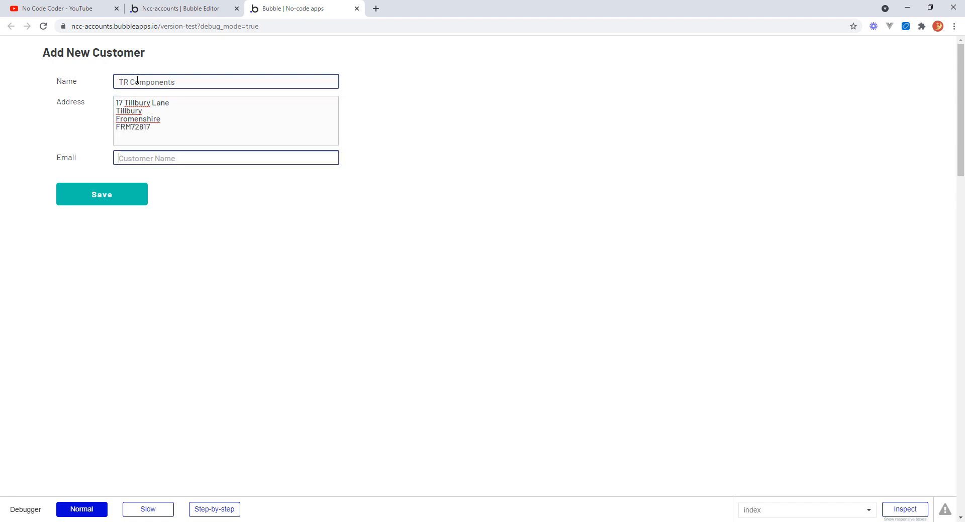
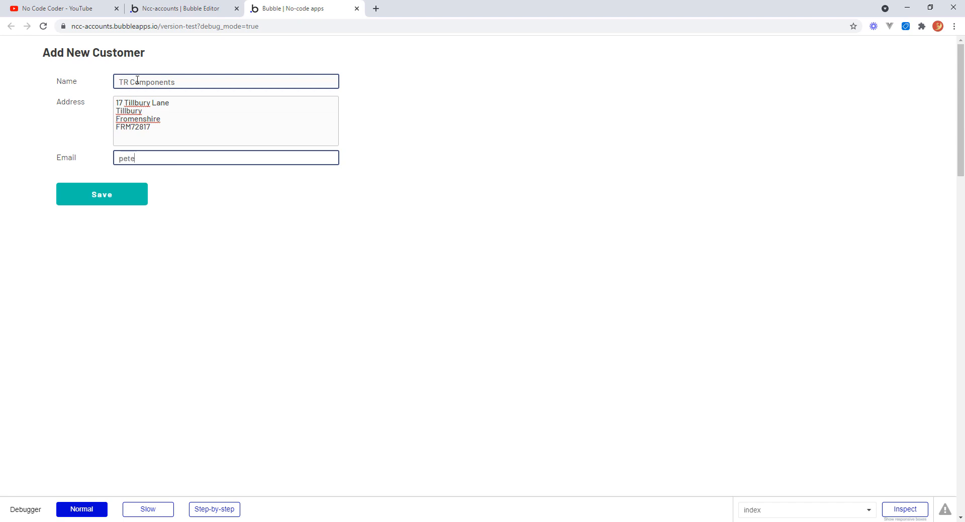
Fill in the customer's email address and save the new customer.
click(121, 199)
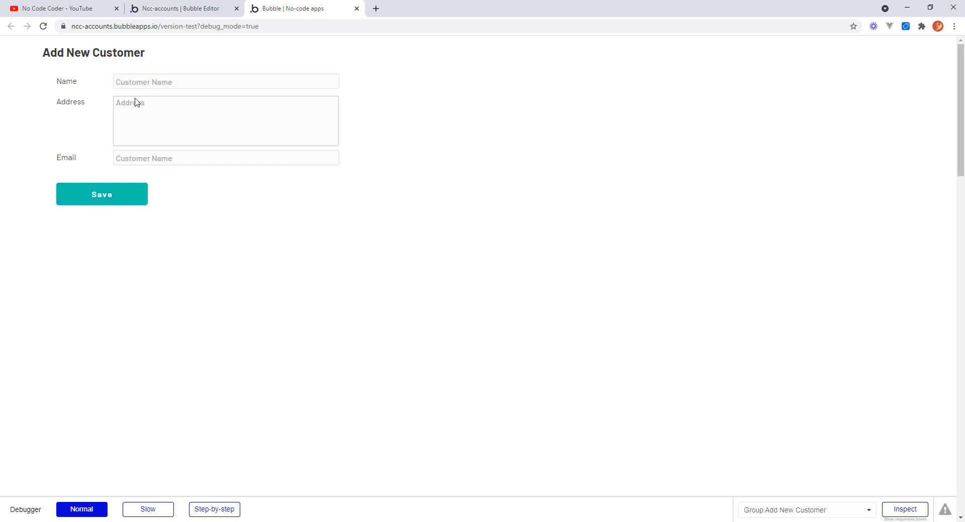
Open the All BusinessEntities database view in the editor to check the saved customer entry.
click(197, 8)
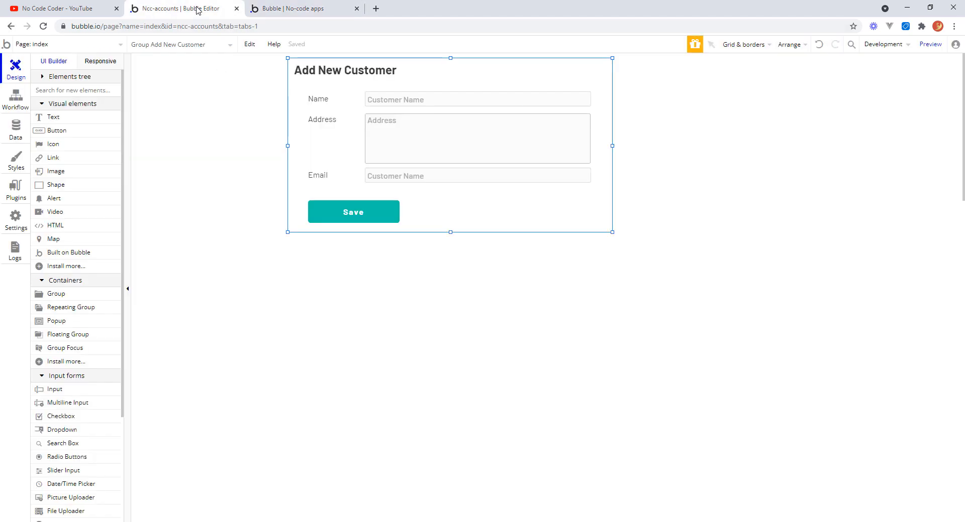
click(18, 128)
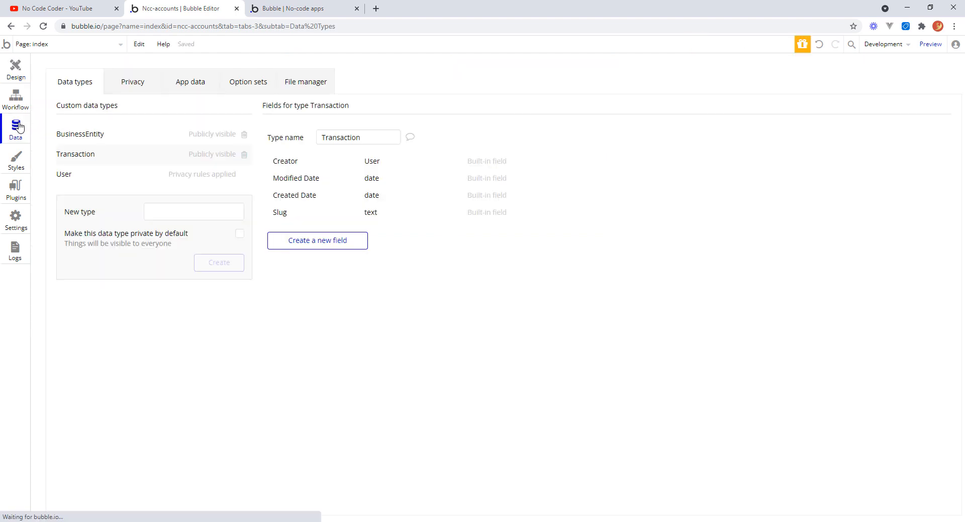
click(212, 87)
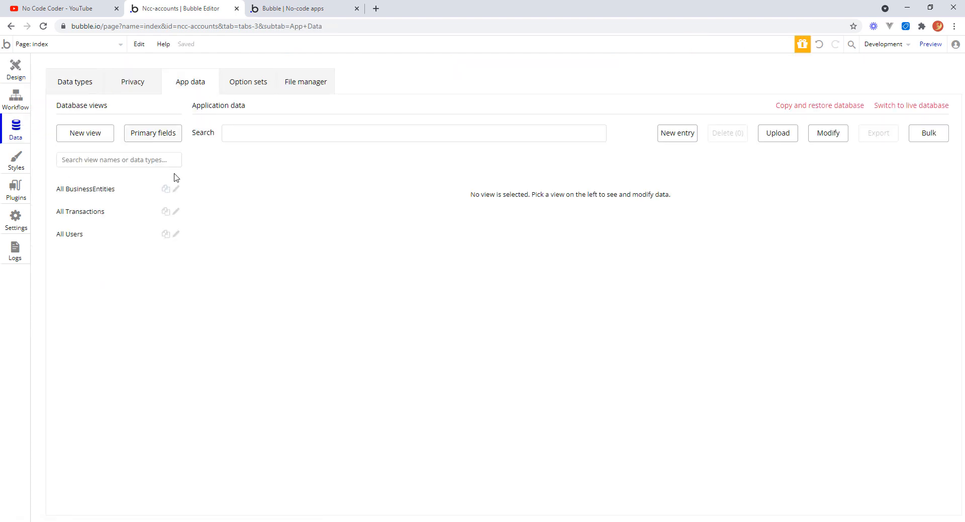
click(112, 196)
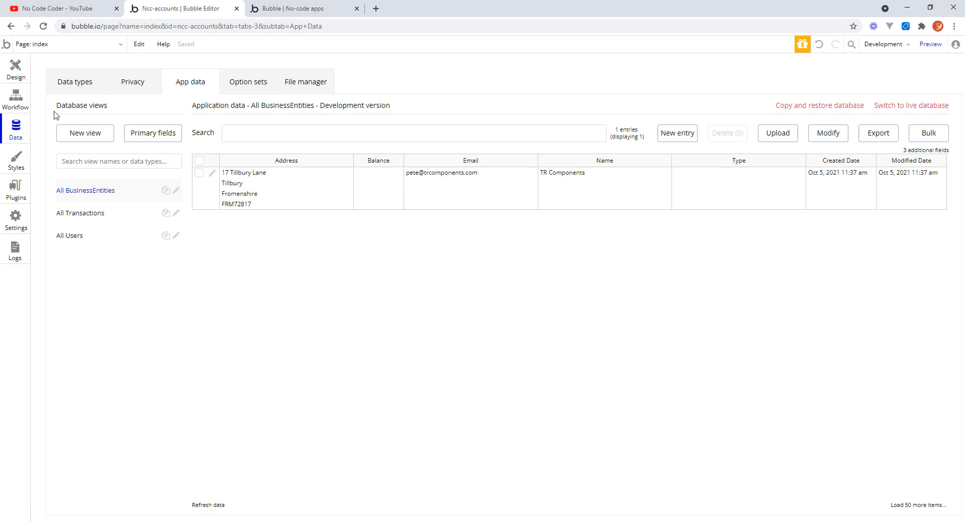
Change the email input's placeholder to Email.
click(16, 68)
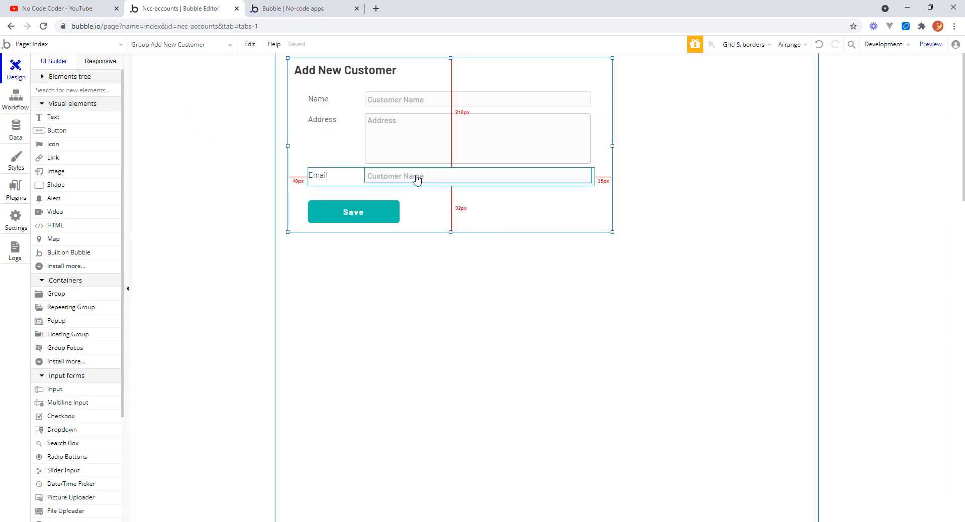
double_click(417, 180)
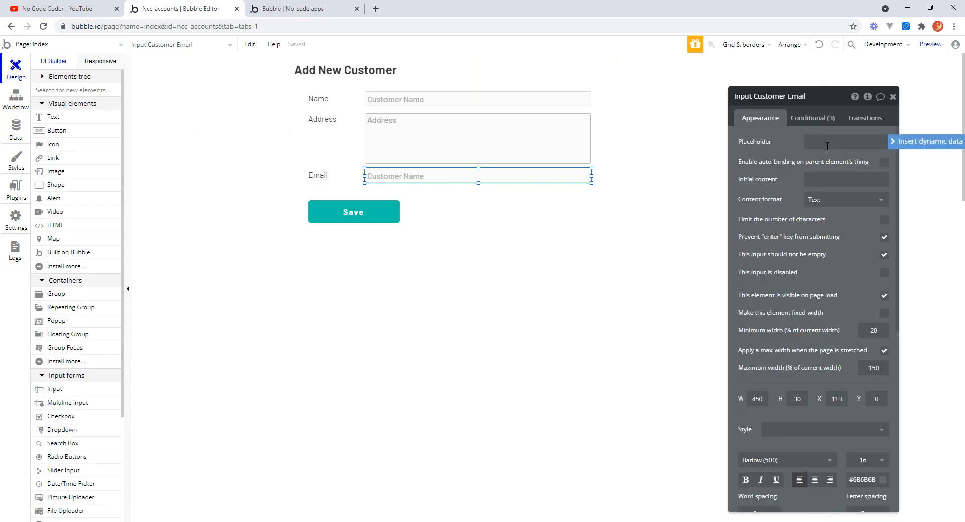
click(827, 146)
text(Customer Name)
drag(856, 142, 787, 141)
text(Em)
click(795, 221)
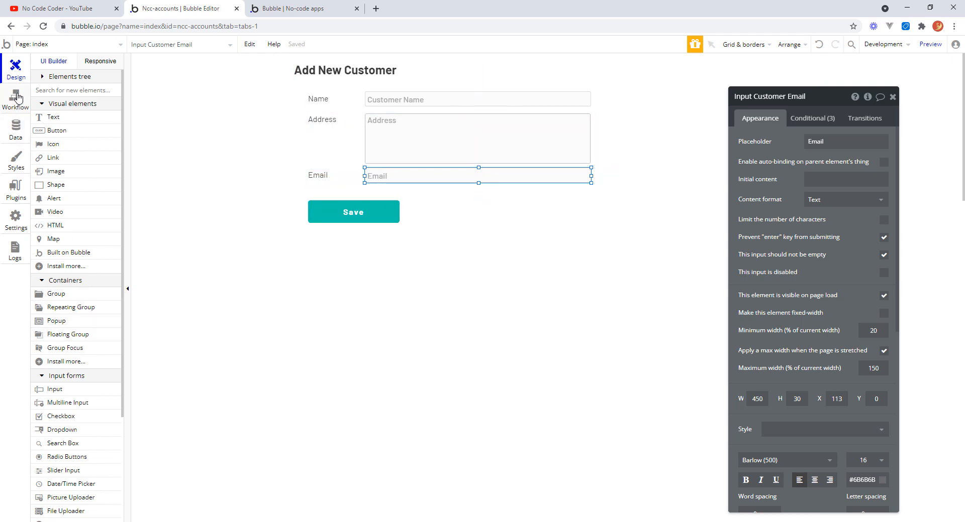
In the Save workflow's create BusinessEntity action, add a Type field set to Customer.
click(18, 99)
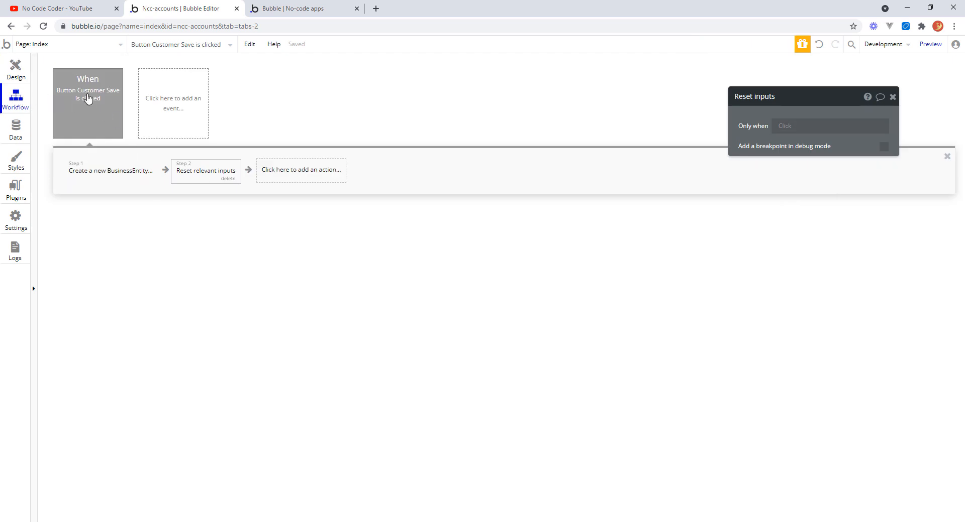
mouse_move(84, 90)
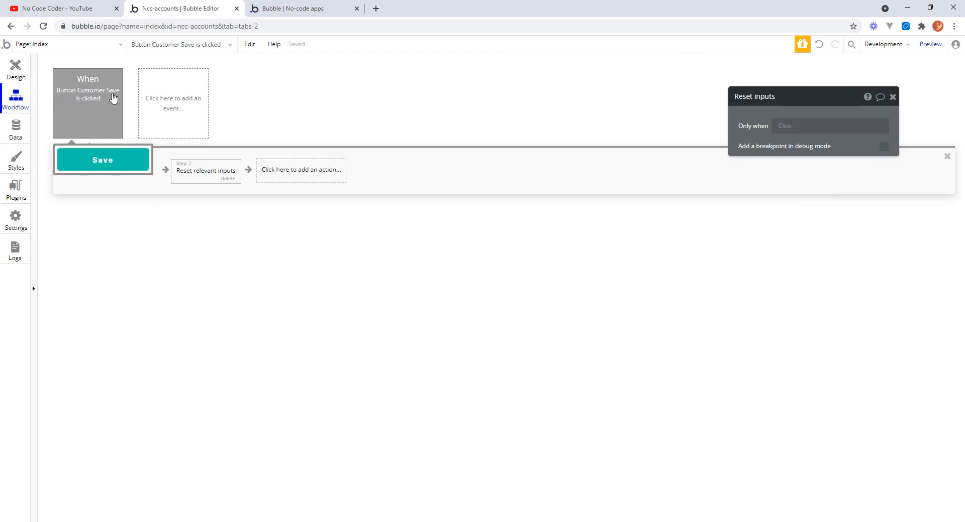
click(122, 173)
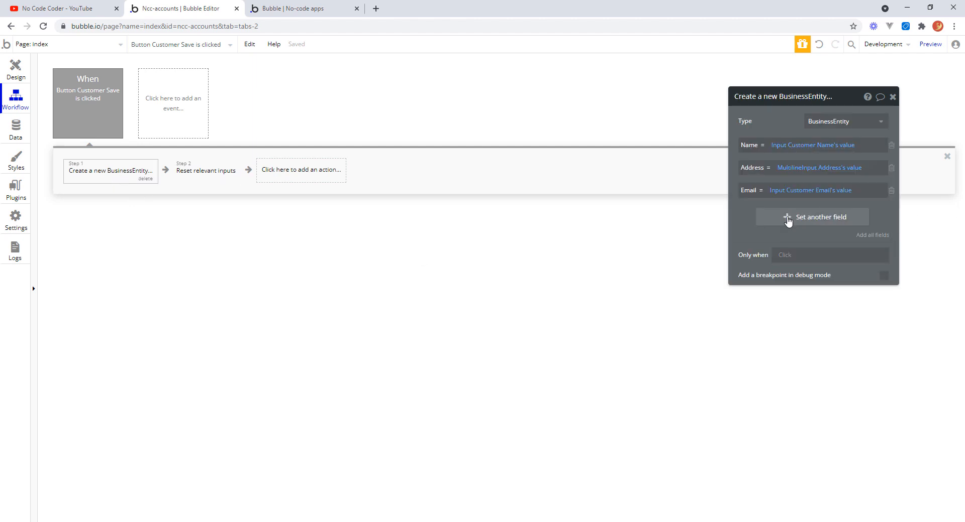
click(790, 220)
click(752, 213)
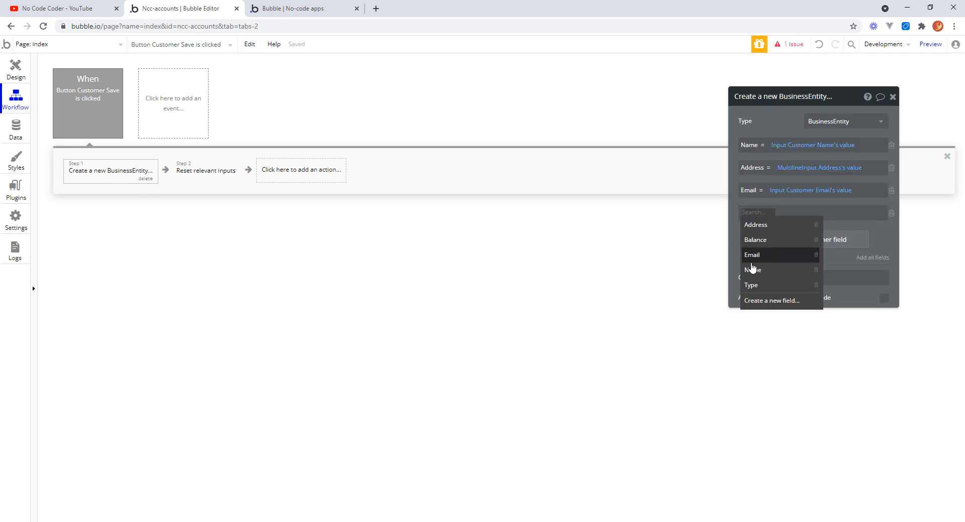
click(751, 286)
click(779, 213)
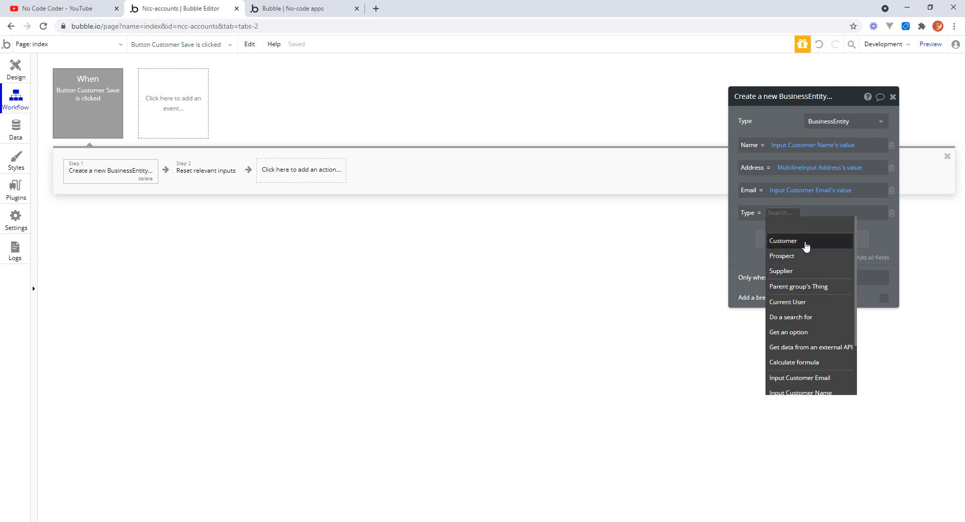
click(806, 245)
click(807, 244)
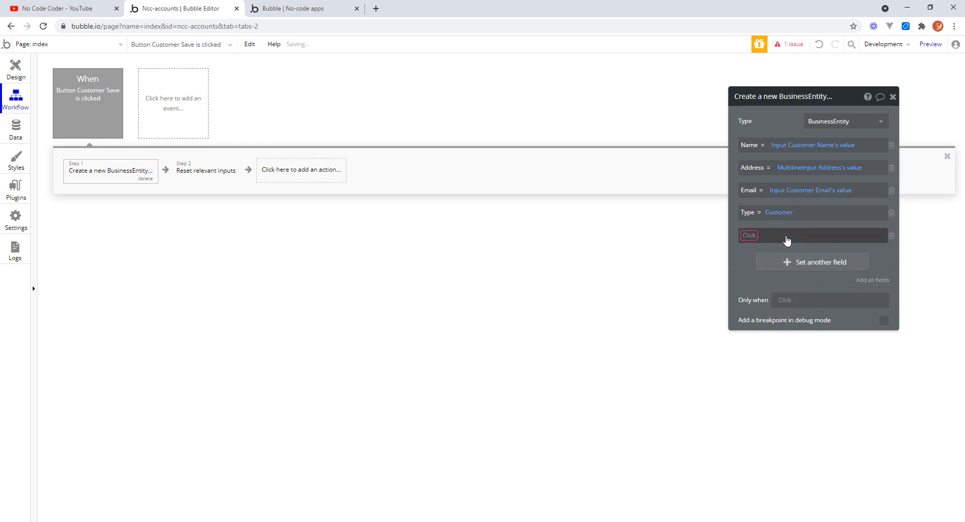
Add a Balance field set to 0 to the create action and close its editor.
click(745, 241)
click(811, 263)
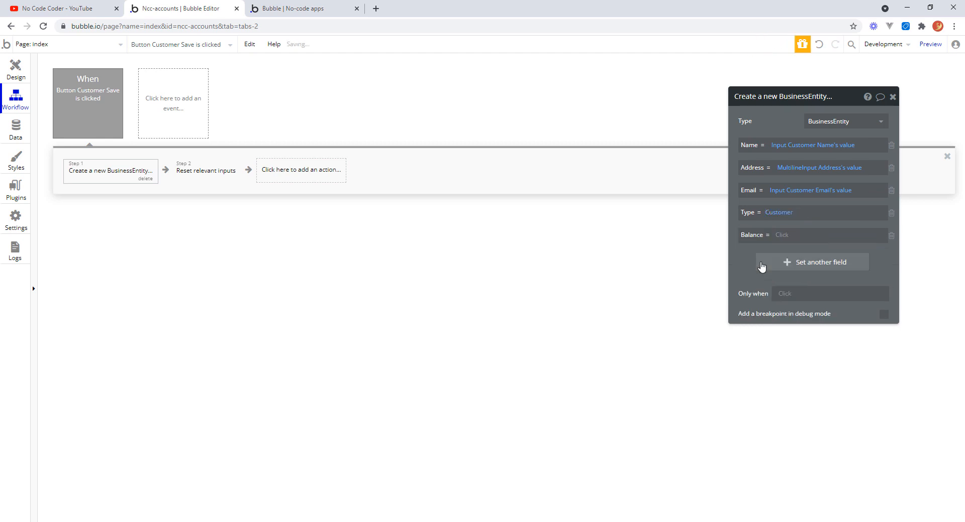
click(780, 239)
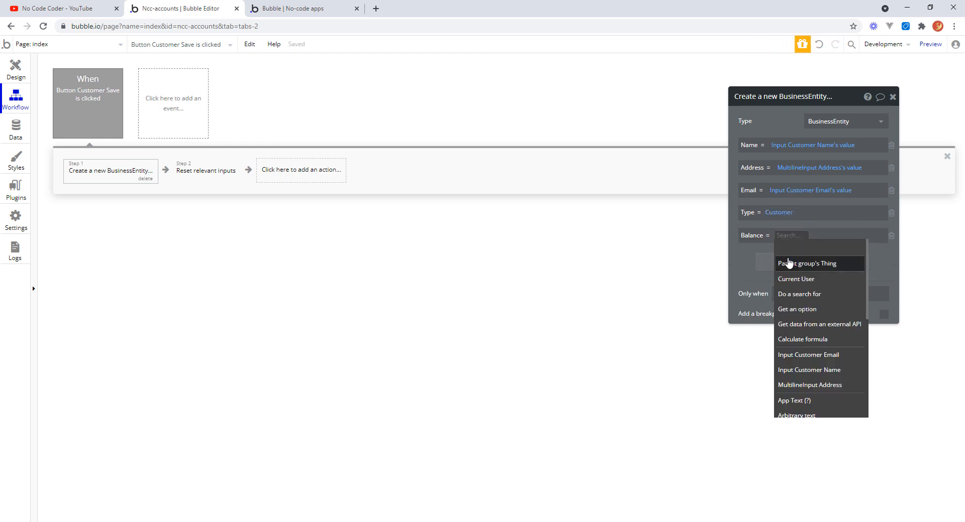
text(0)
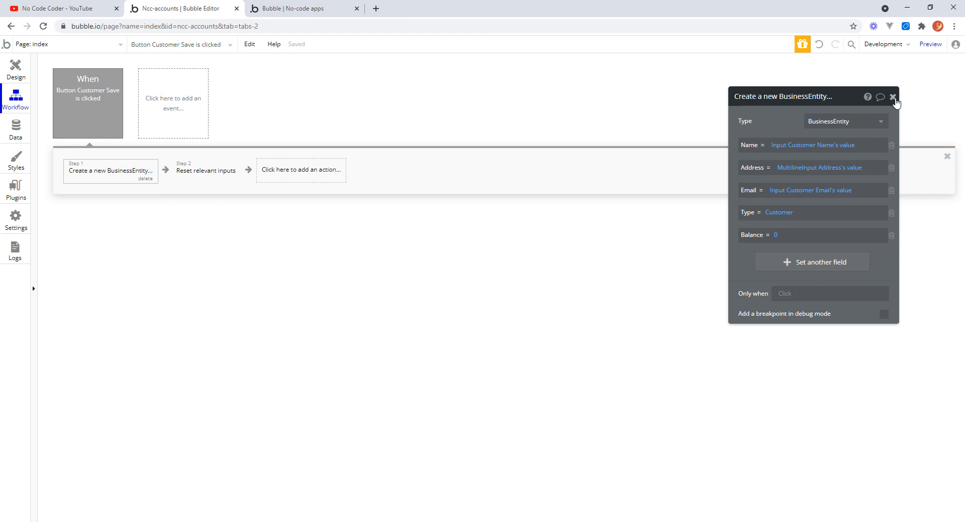
click(893, 97)
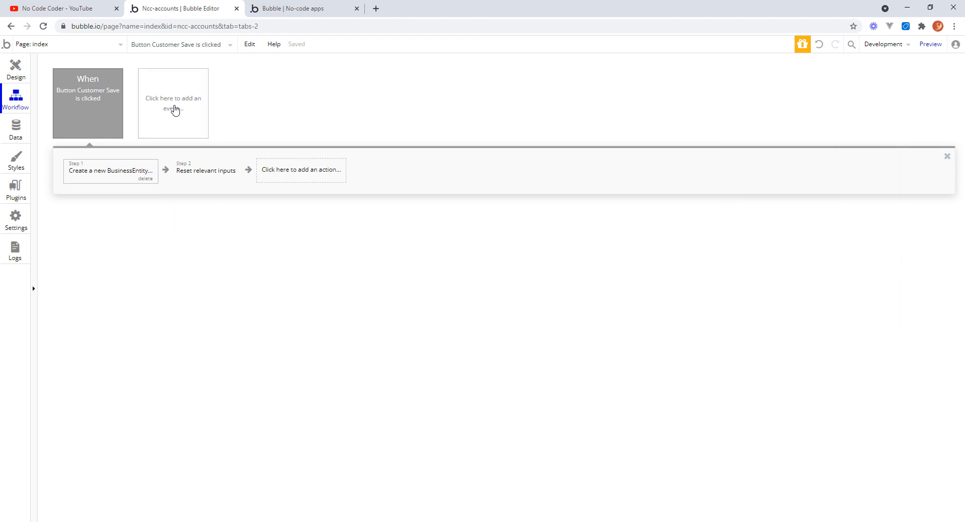
Edit the existing TR Components database entry to set its Type to Customer and Balance to 0.
click(16, 135)
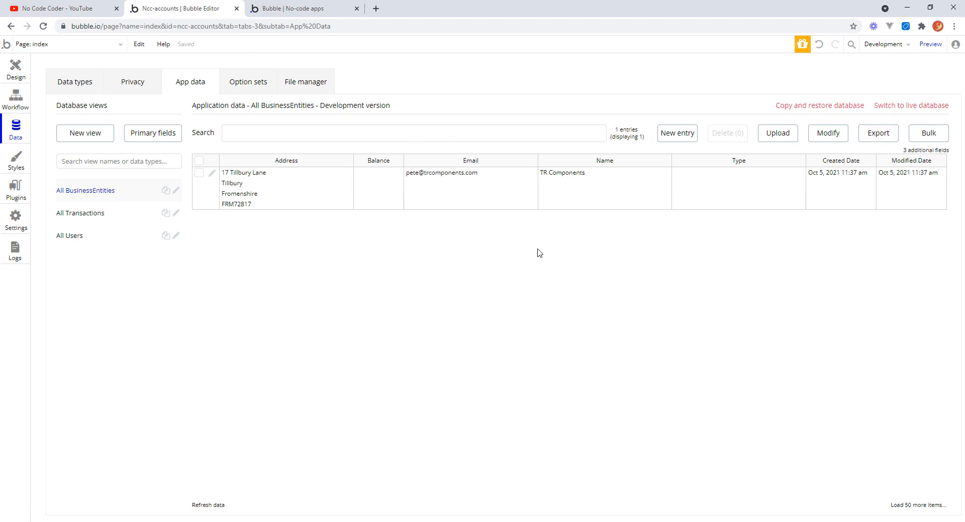
click(212, 174)
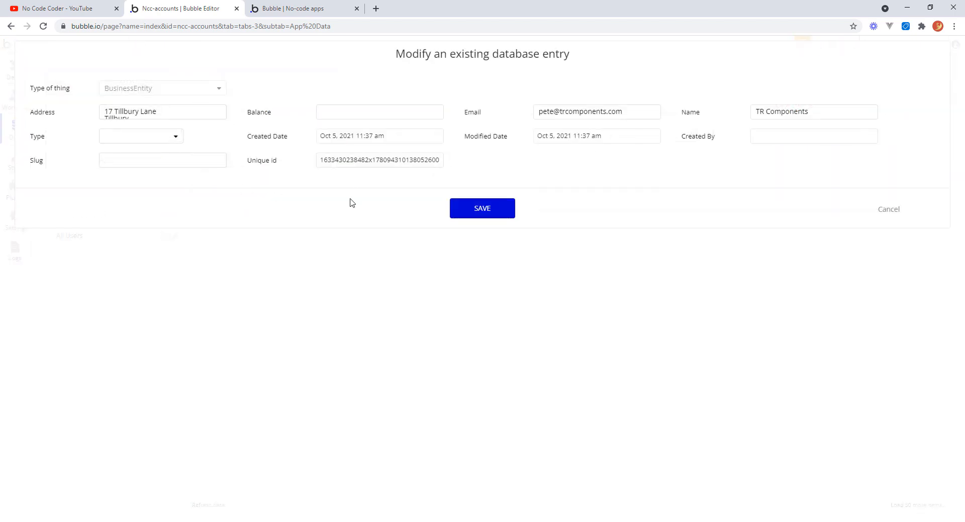
click(176, 140)
click(130, 170)
click(370, 112)
text(0)
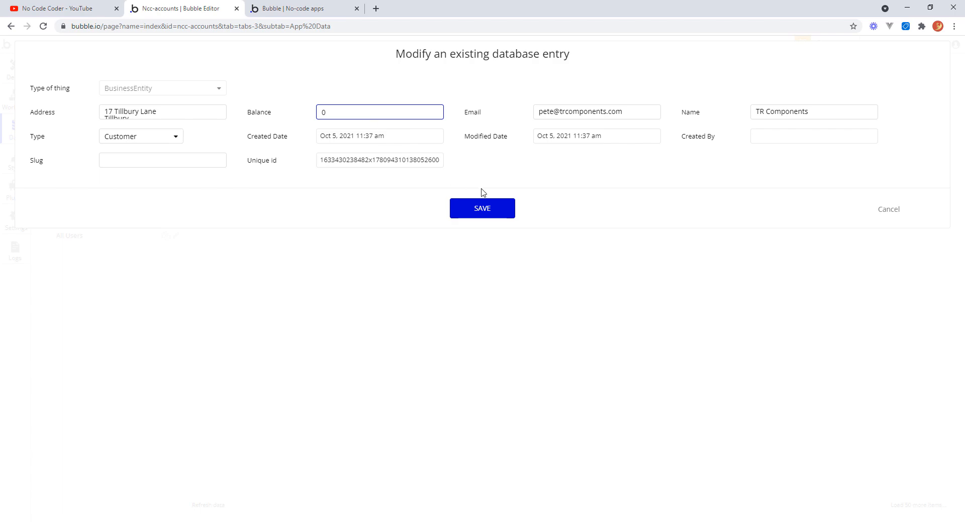
key(Tab)
click(483, 209)
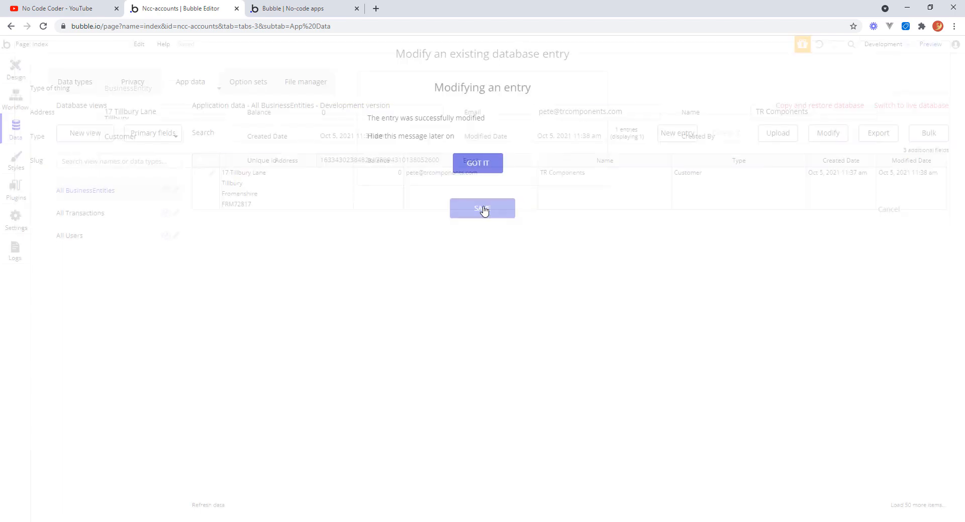
click(473, 136)
click(478, 163)
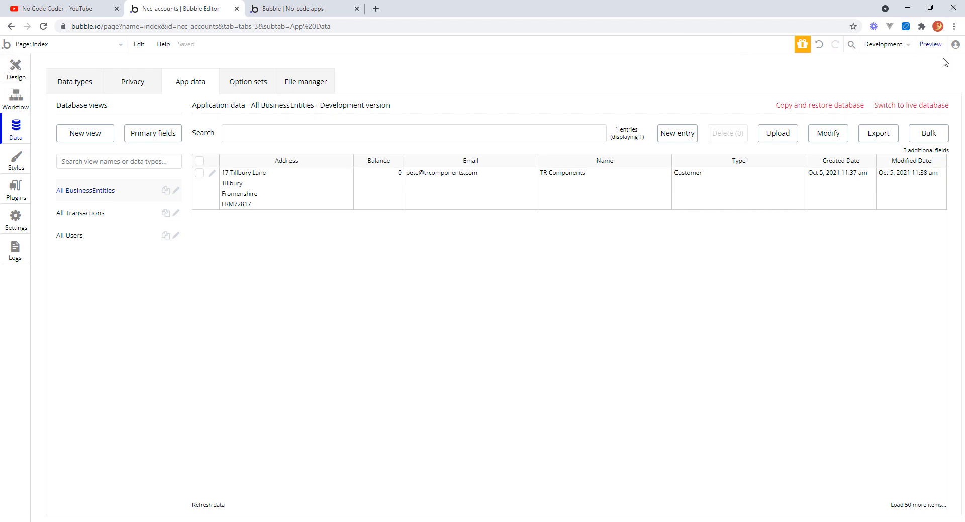
Switch to the preview, refresh the page, and enter Peacock Fabrications as the new customer's name.
click(304, 10)
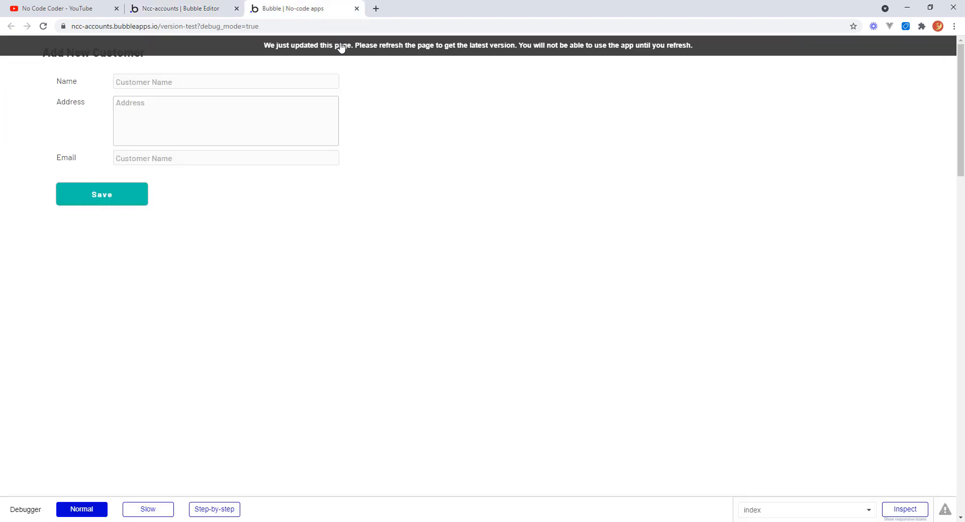
click(341, 48)
click(146, 82)
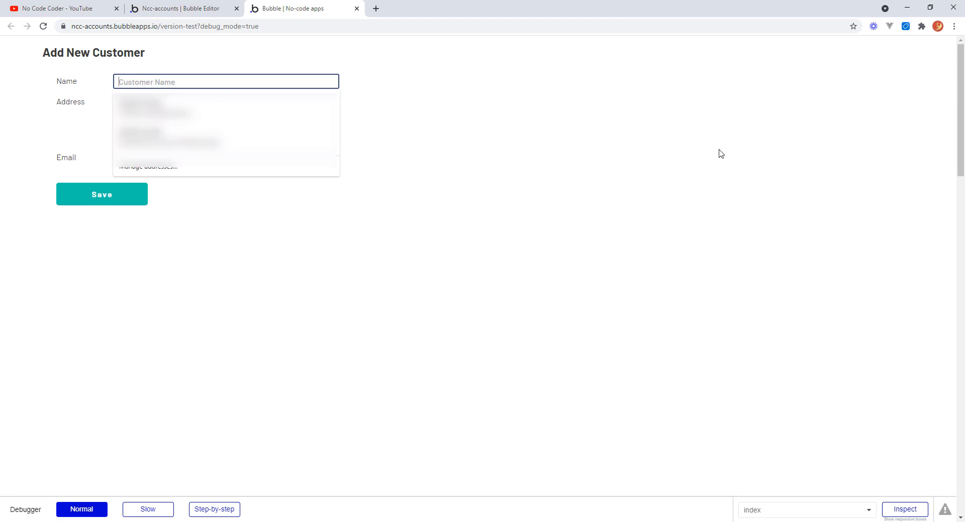
text(Peacock Fabrications)
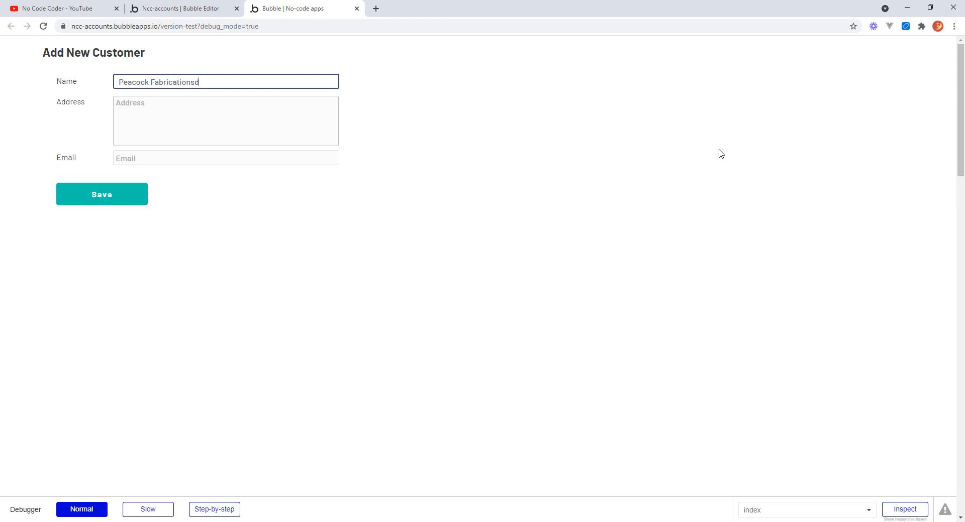
key(Tab)
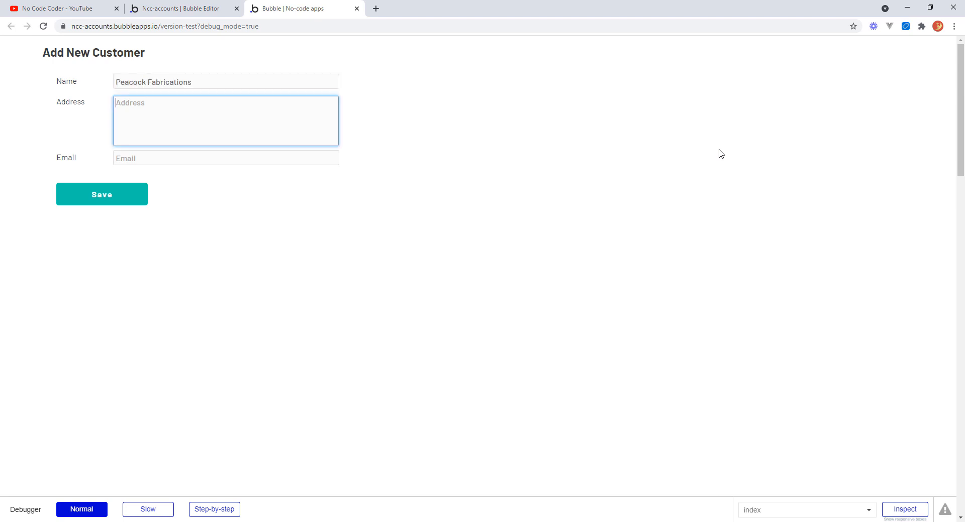
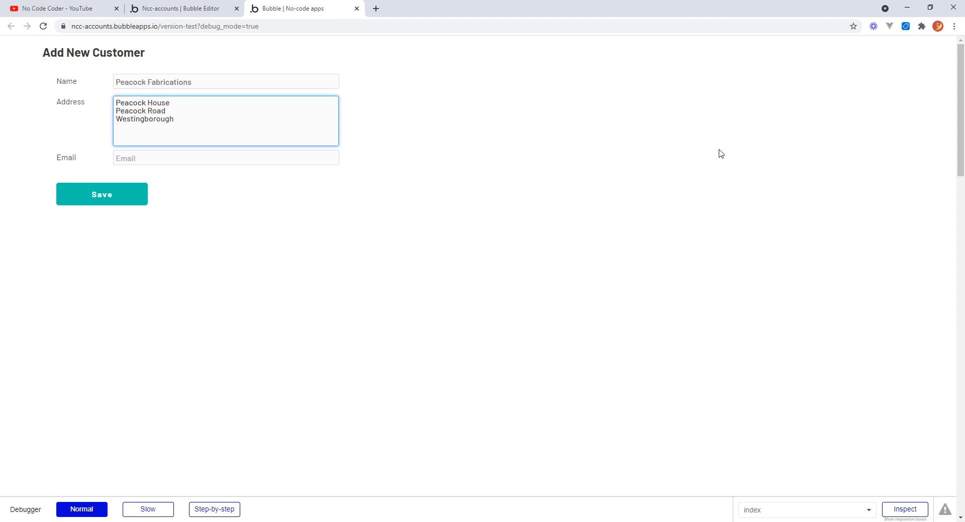
Enter the customer's multi-line postal address in the Address field.
key(Return)
text(ES)
text(B73781)
key(Tab)
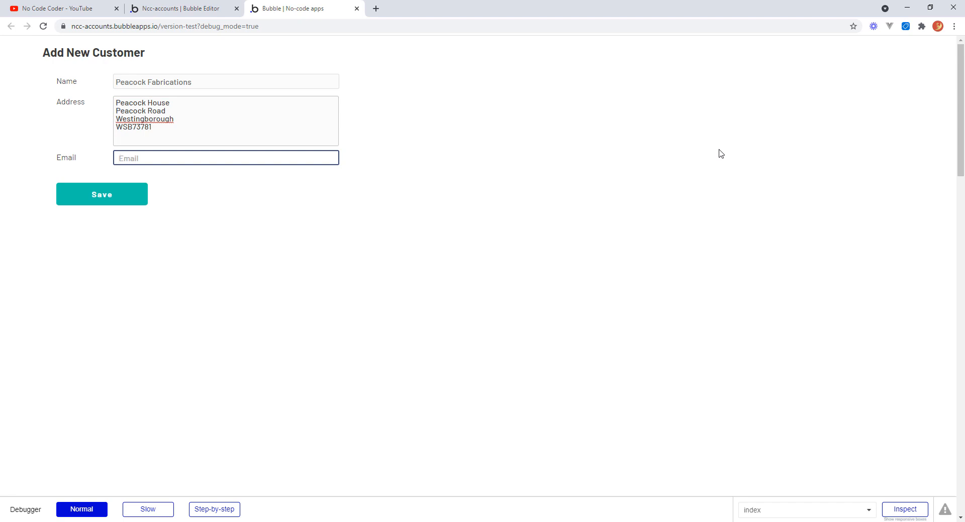
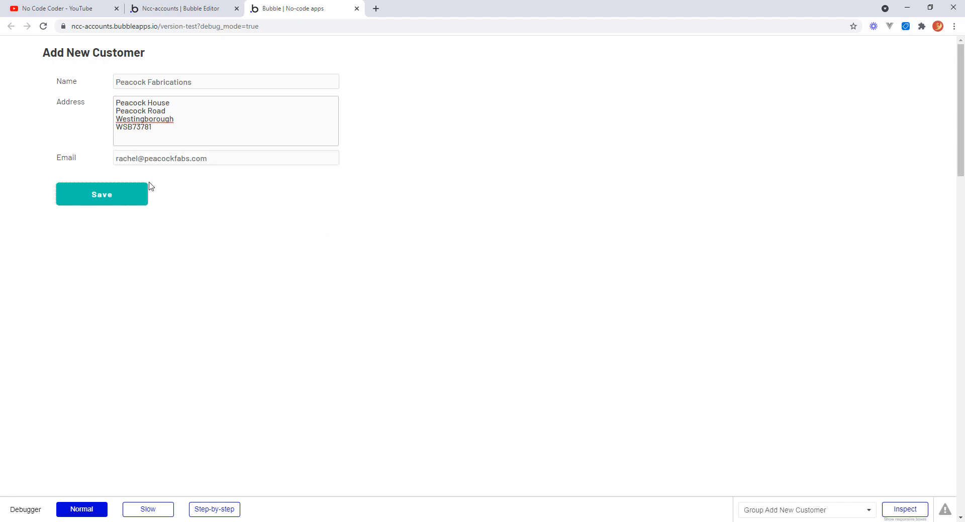
Fill in the contact's e-mail address and save the new customer.
click(116, 199)
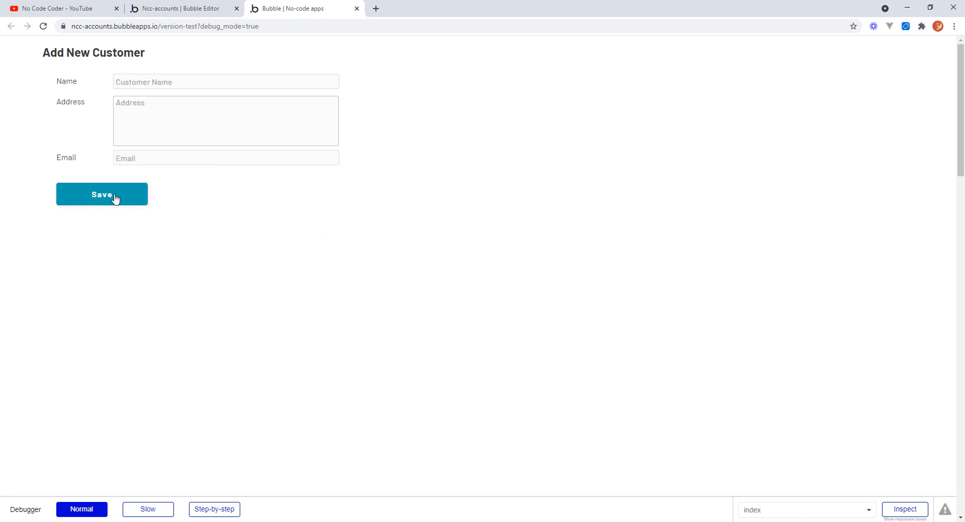
Refresh the BusinessEntities app data in the editor to check the saved customer.
click(202, 11)
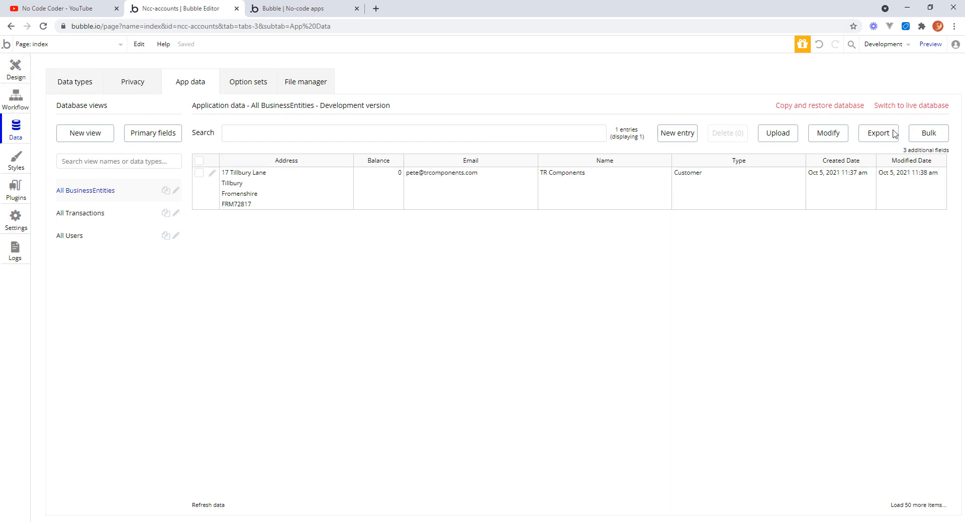
click(208, 505)
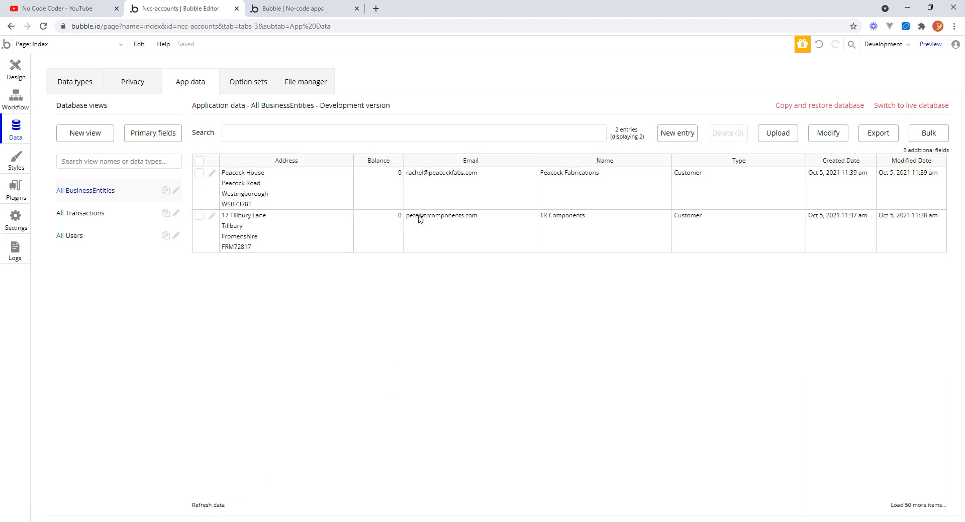
Set the email input's content format to Email.
click(15, 70)
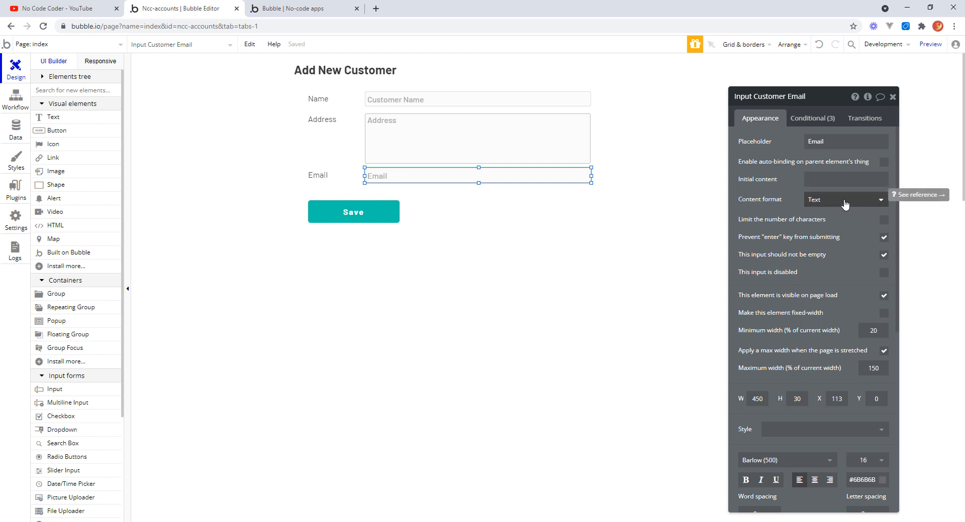
click(881, 203)
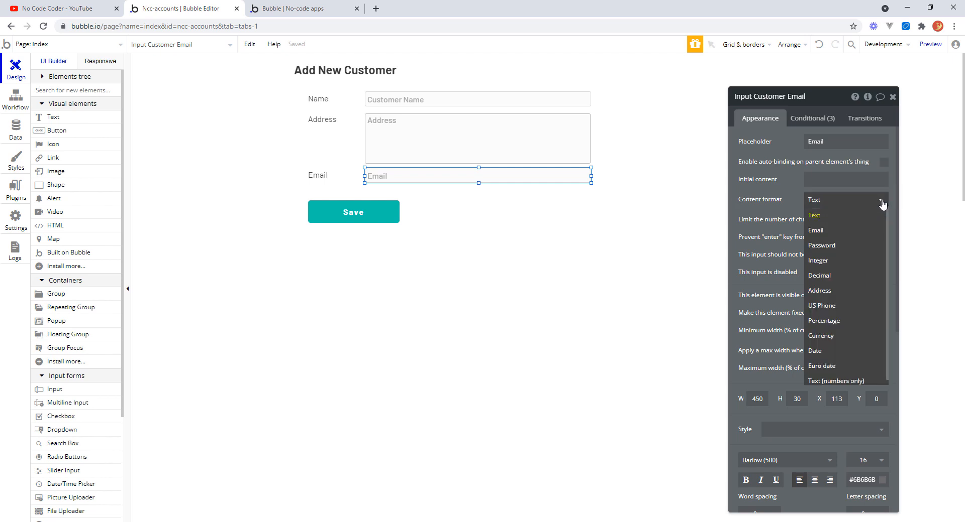
click(824, 230)
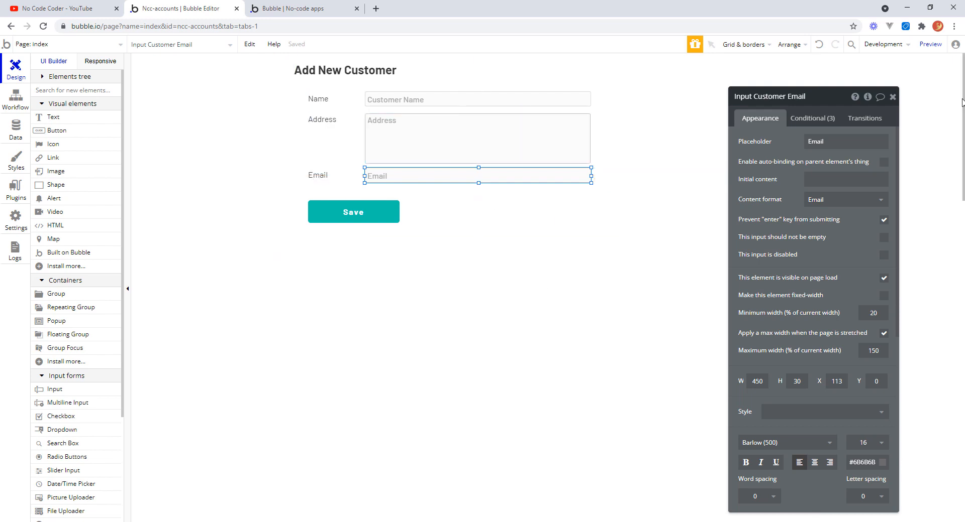
Enlarge the Add New Customer group and move the Save button down to make room for another row.
drag(824, 101, 868, 73)
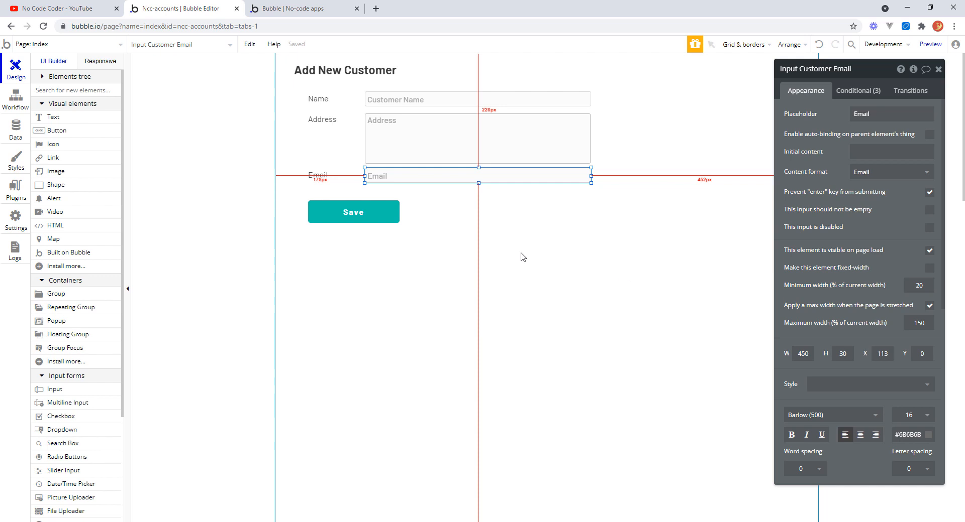
click(458, 226)
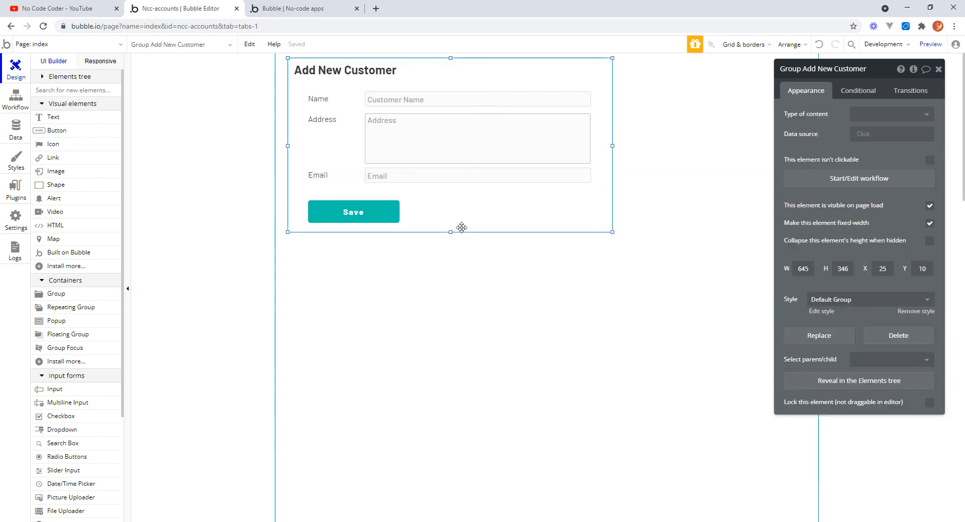
drag(450, 232, 450, 264)
drag(380, 212, 380, 245)
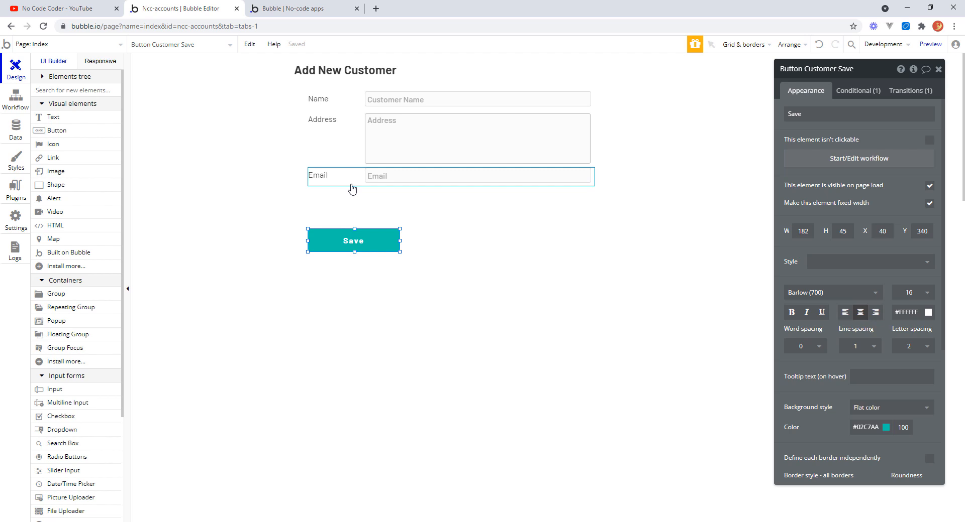
Duplicate the Email label and input as a new row beneath the original.
click(351, 189)
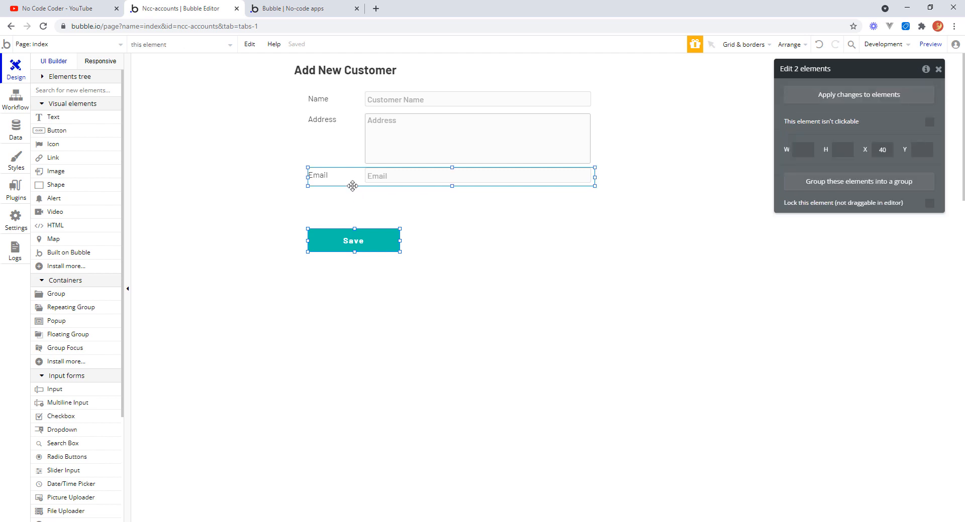
key(ctrl+c)
key(ctrl+v)
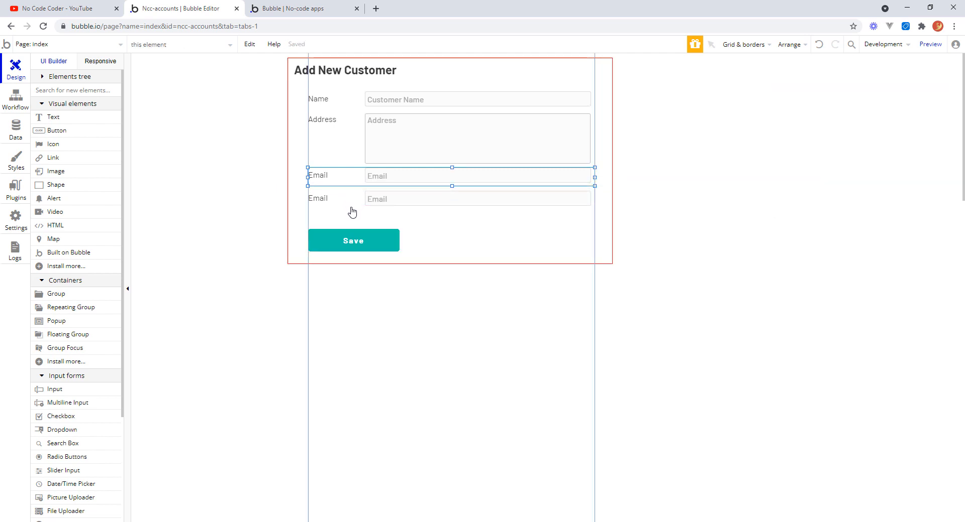
click(352, 207)
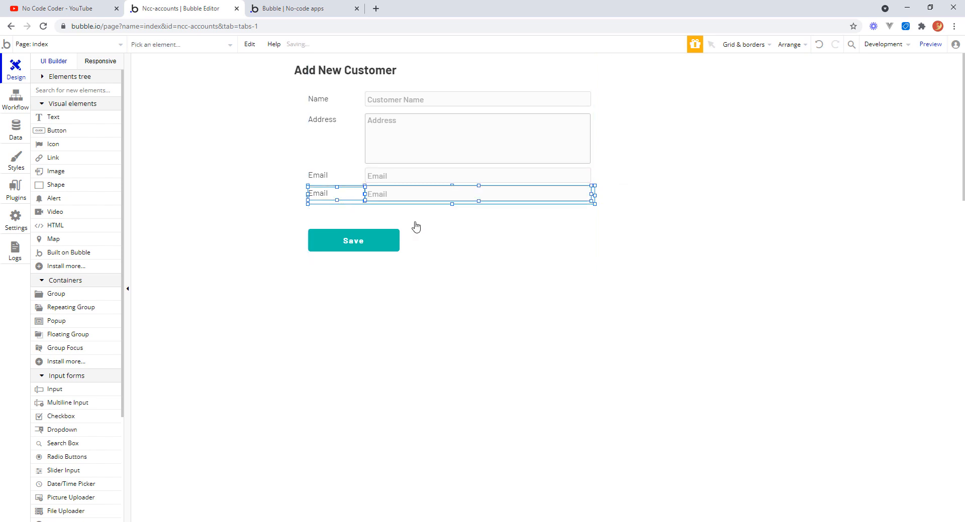
Change the duplicated label's text to Start Balance.
double_click(427, 219)
click(321, 194)
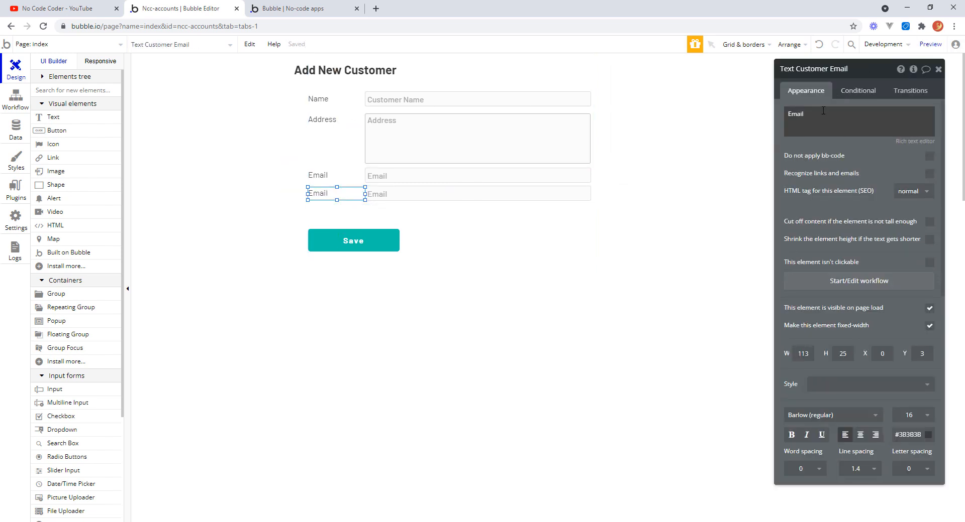
drag(823, 110, 774, 113)
text(St)
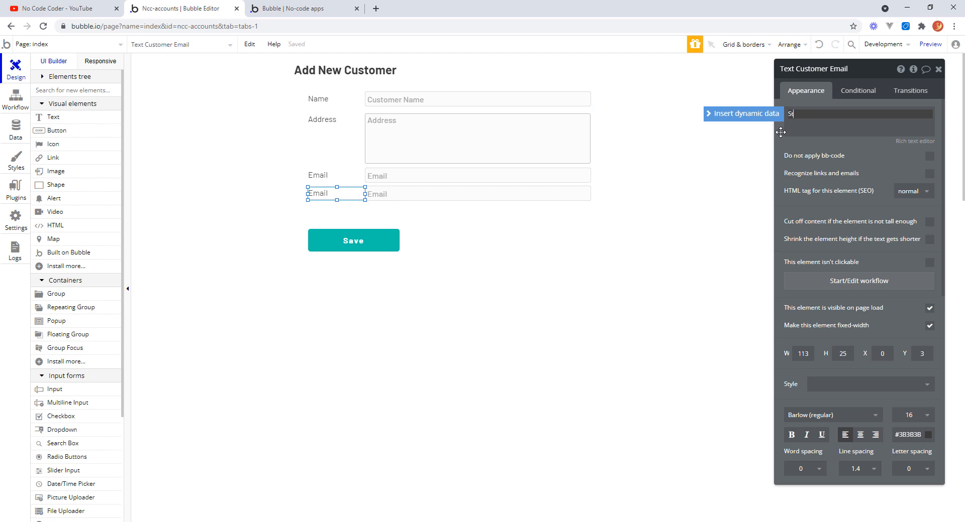
text(art Balance)
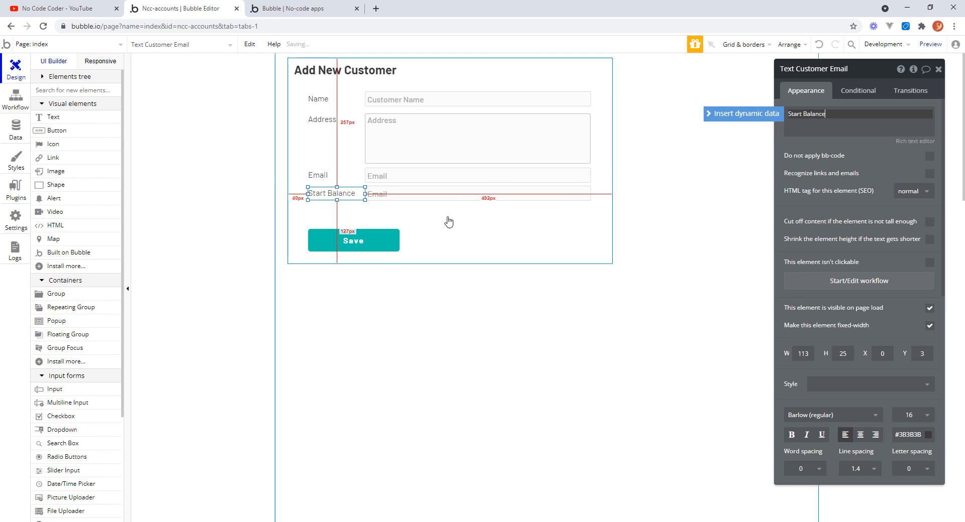
Set the duplicated input's placeholder to 0.00.
click(424, 197)
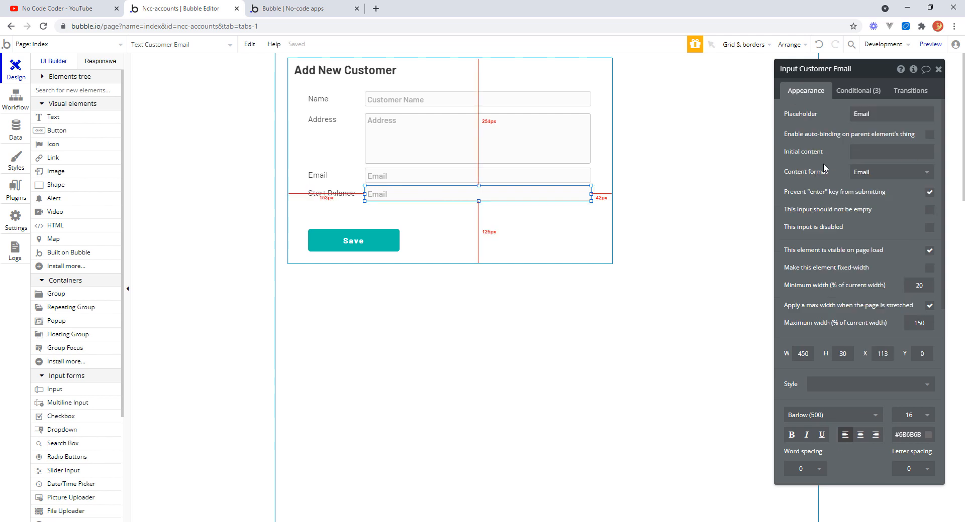
double_click(875, 113)
text(0.0)
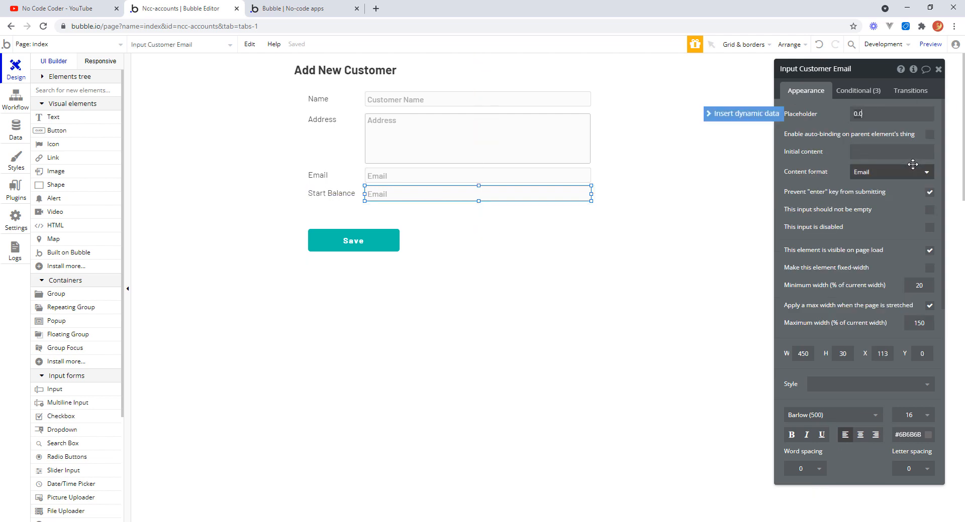
text(0)
click(912, 164)
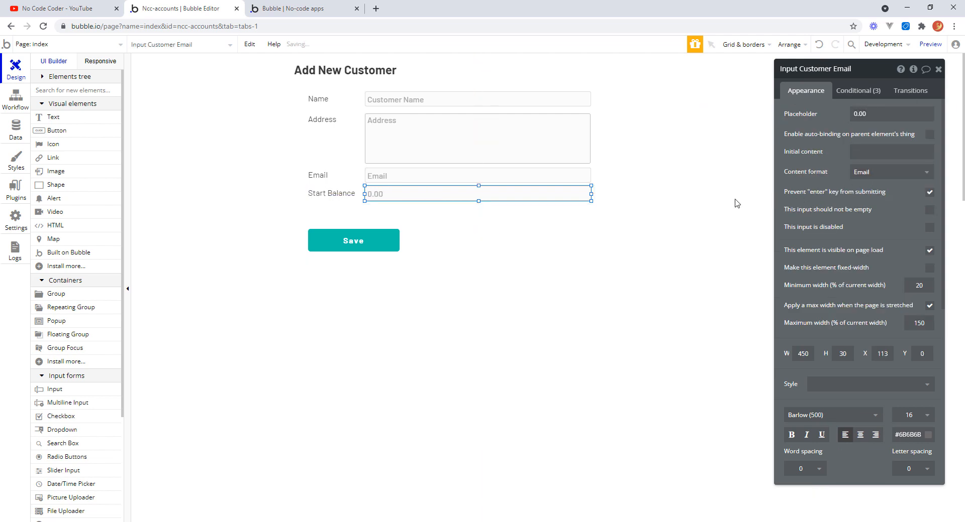
Set the Start Balance input's content format to Decimal with 2 decimal places.
click(928, 173)
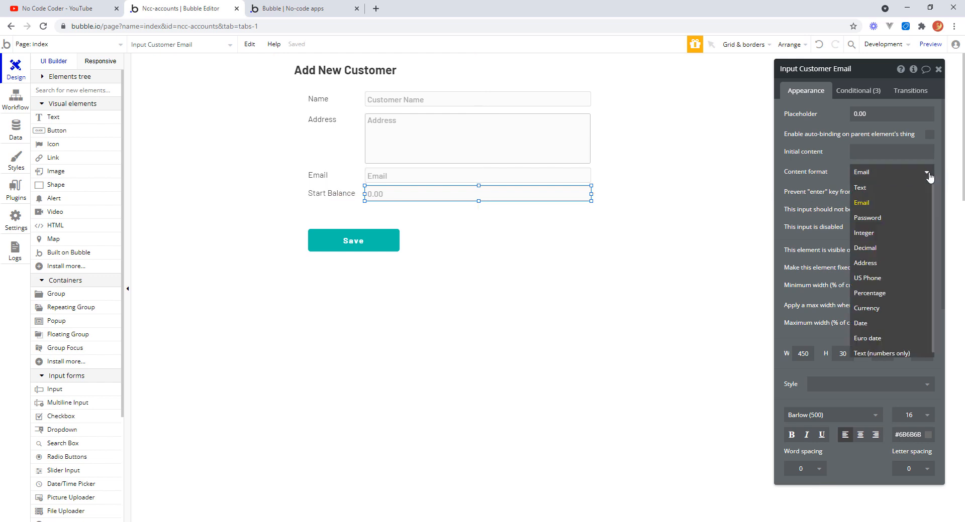
click(877, 250)
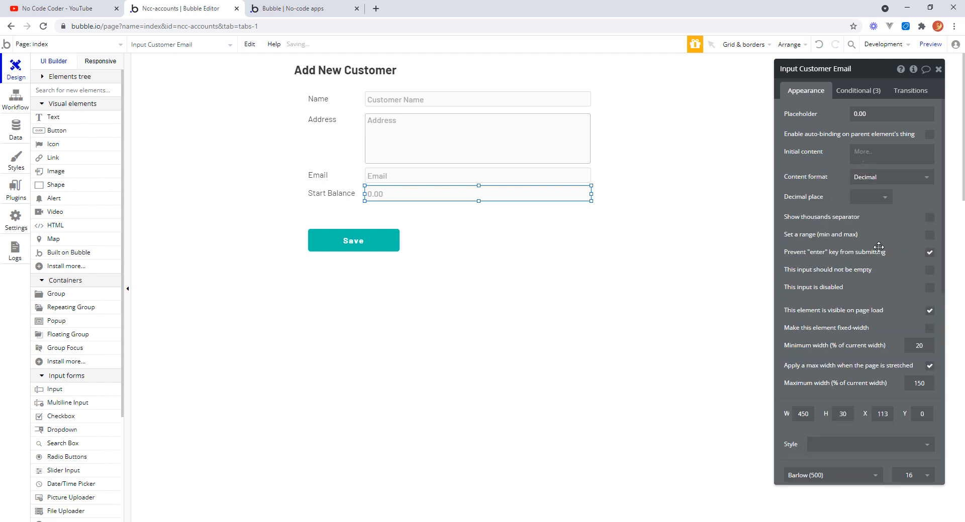
click(883, 193)
click(869, 258)
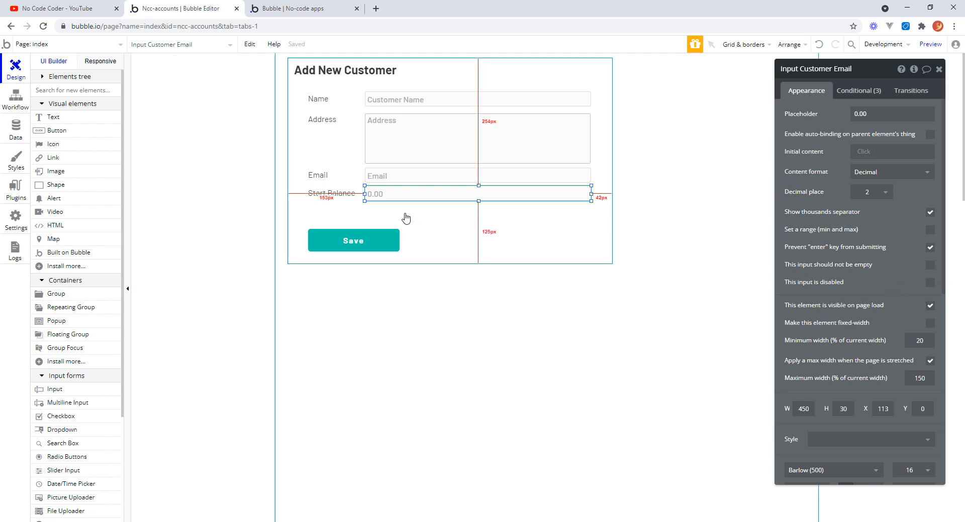
Narrow the Start Balance input to about 102 px wide and move the Save button up slightly.
click(357, 202)
drag(357, 202, 357, 203)
click(506, 238)
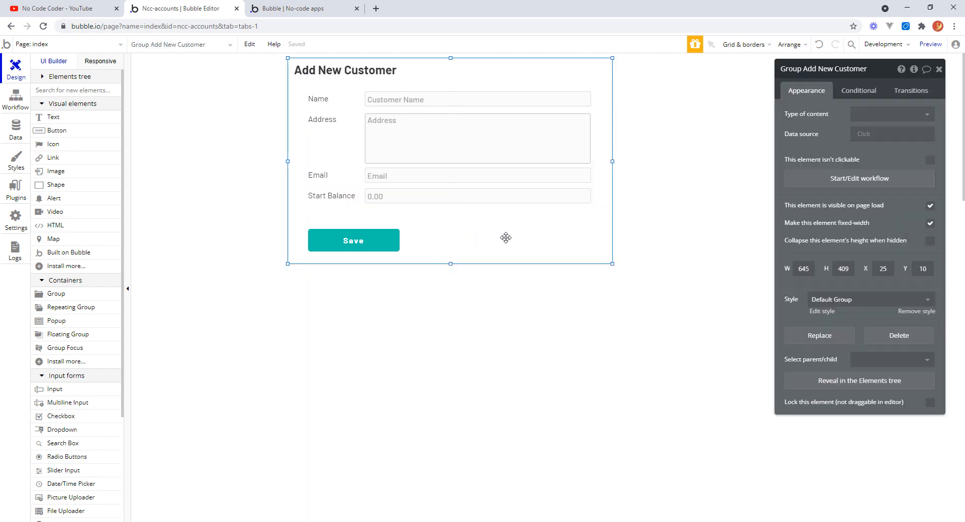
click(589, 199)
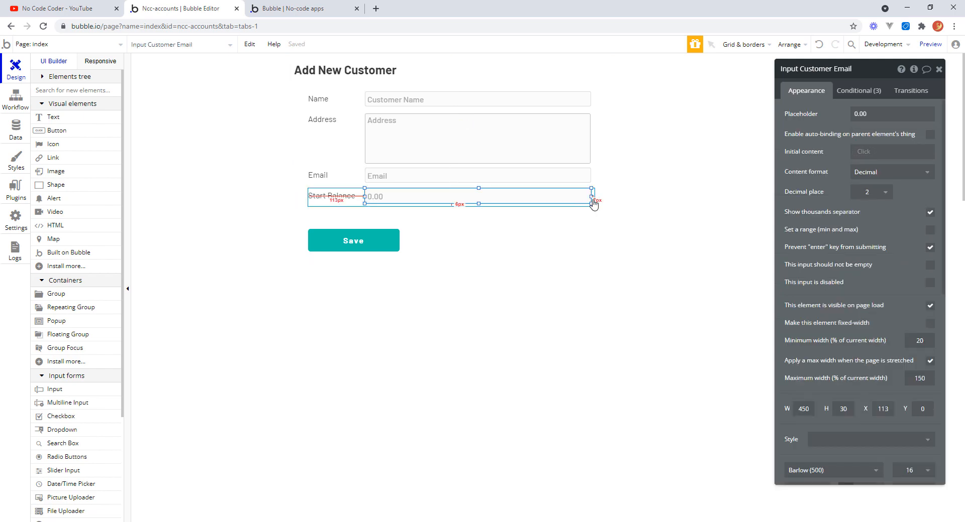
drag(594, 201, 416, 196)
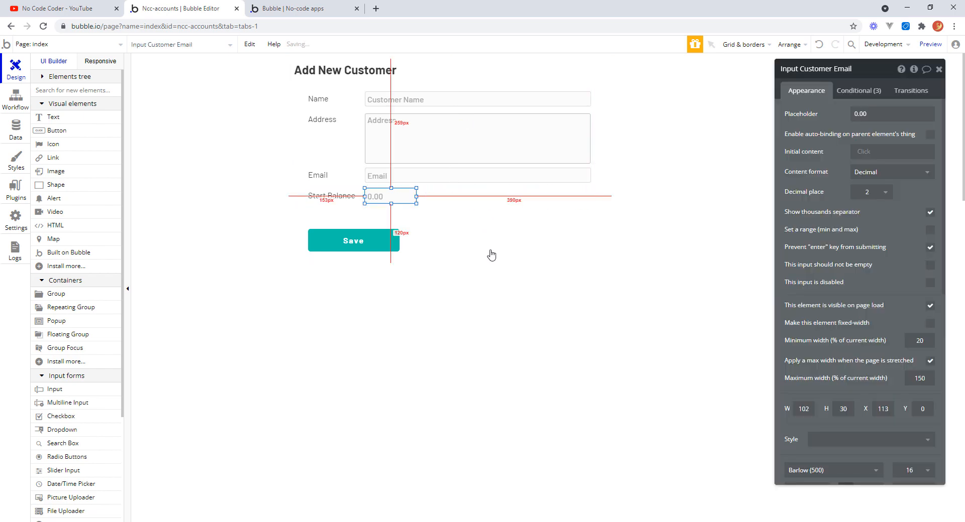
drag(374, 246, 376, 236)
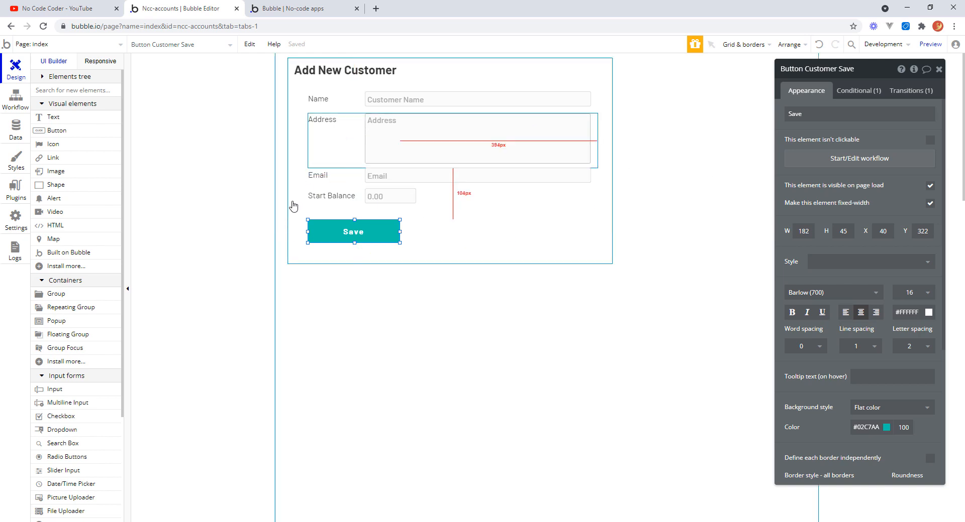
Add a field named BusinessEntity of type BusinessEntity to the Transaction data type.
click(17, 127)
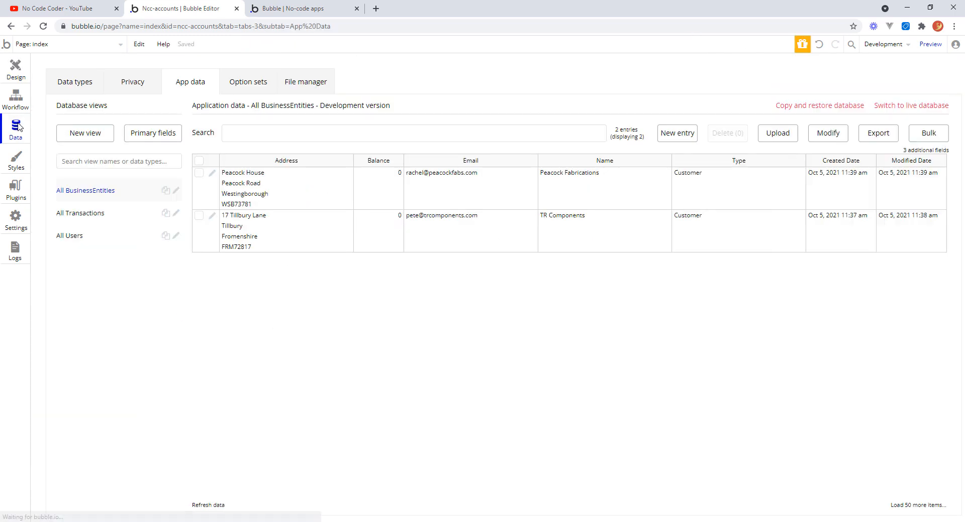
click(80, 82)
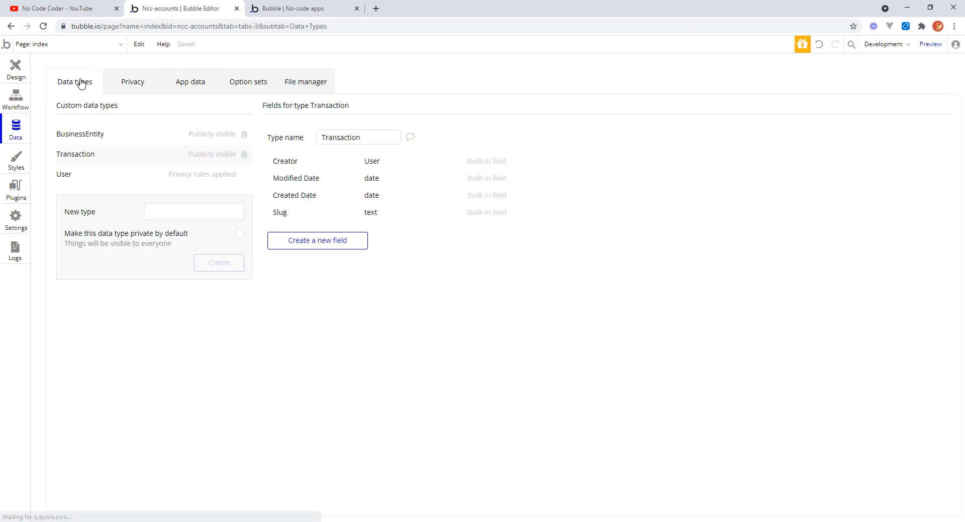
click(355, 245)
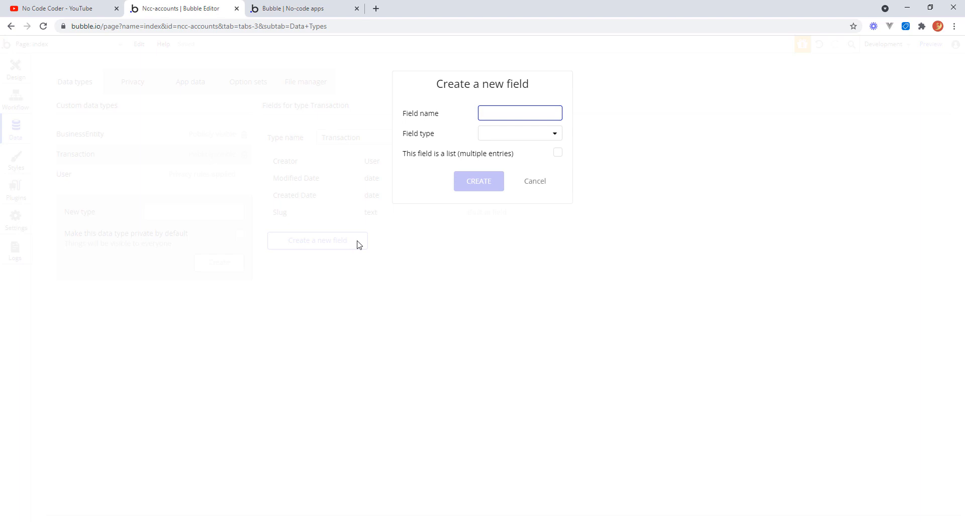
text(BusinessEntity)
key(Tab)
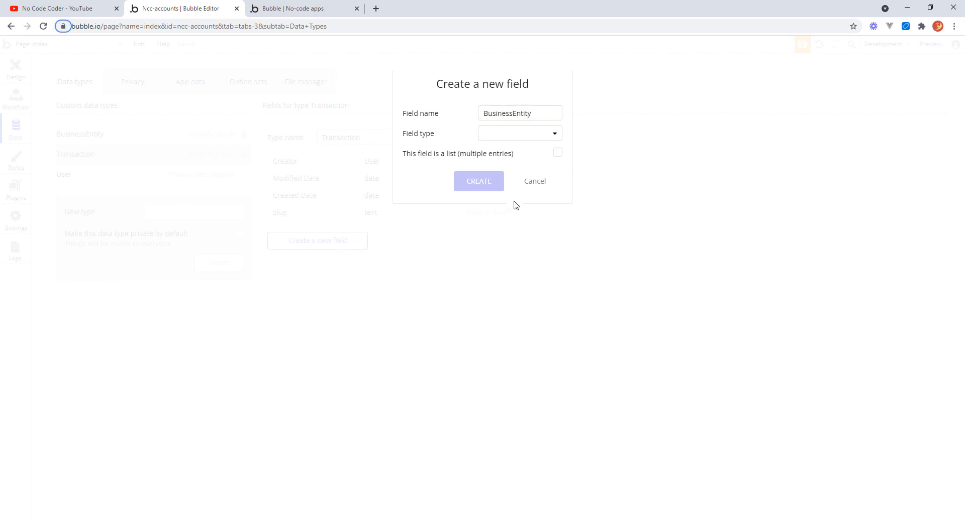
click(556, 135)
drag(561, 198, 543, 278)
click(521, 301)
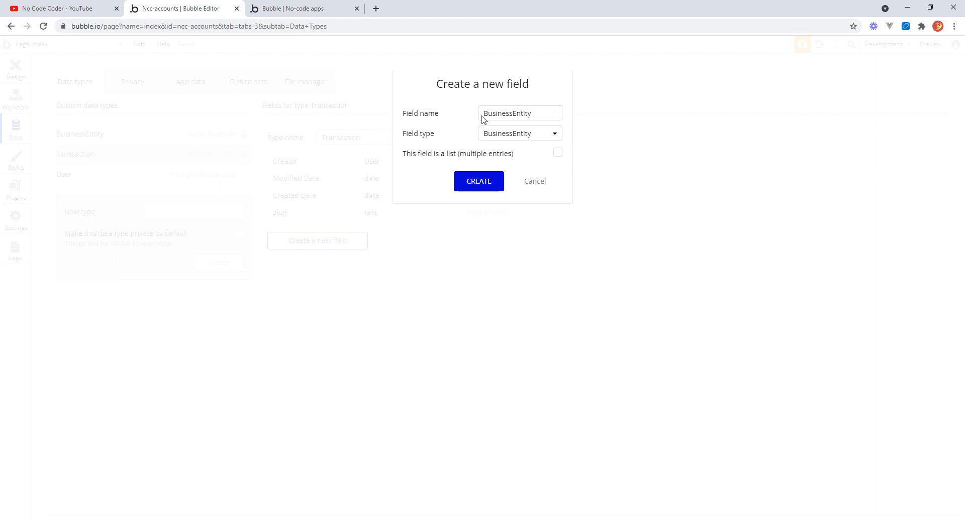
click(482, 185)
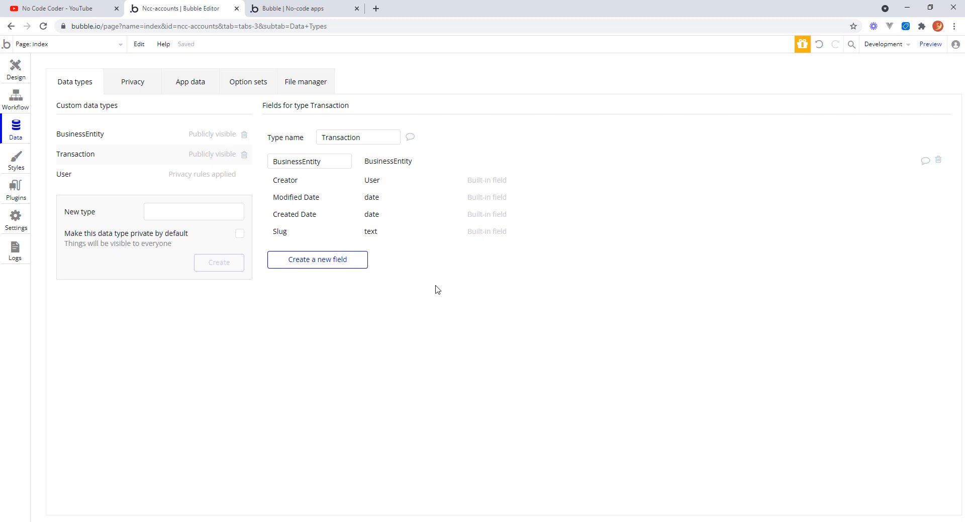
Create a new option set named _TransactionType.
click(253, 84)
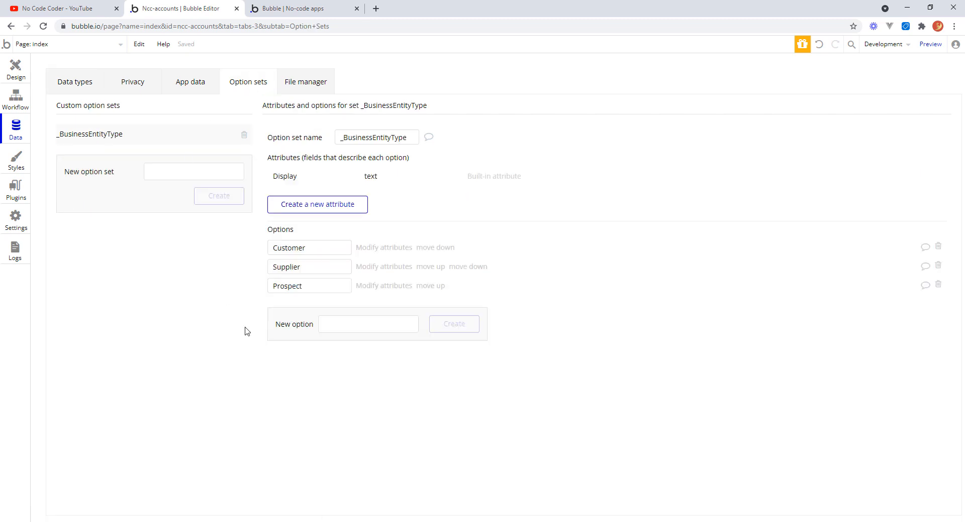
click(155, 173)
text(_)
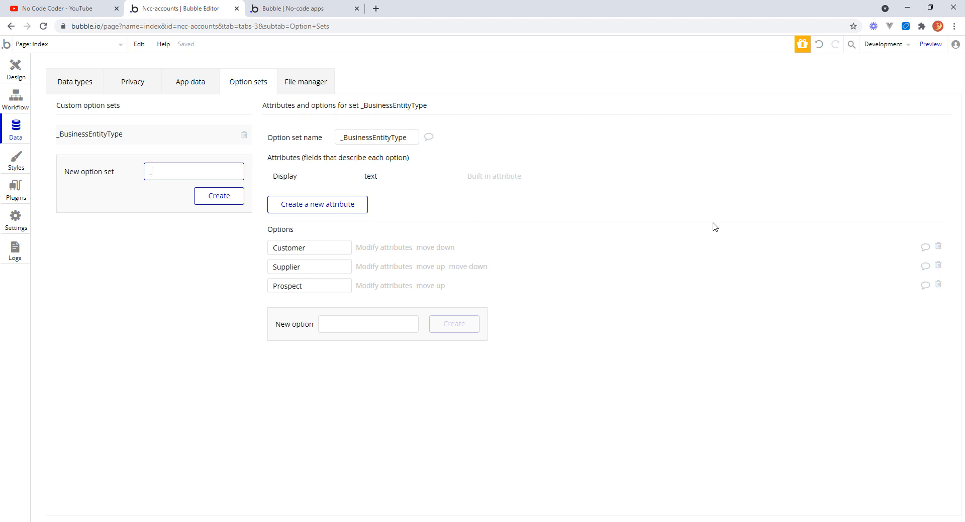
text(TransactionType)
click(220, 196)
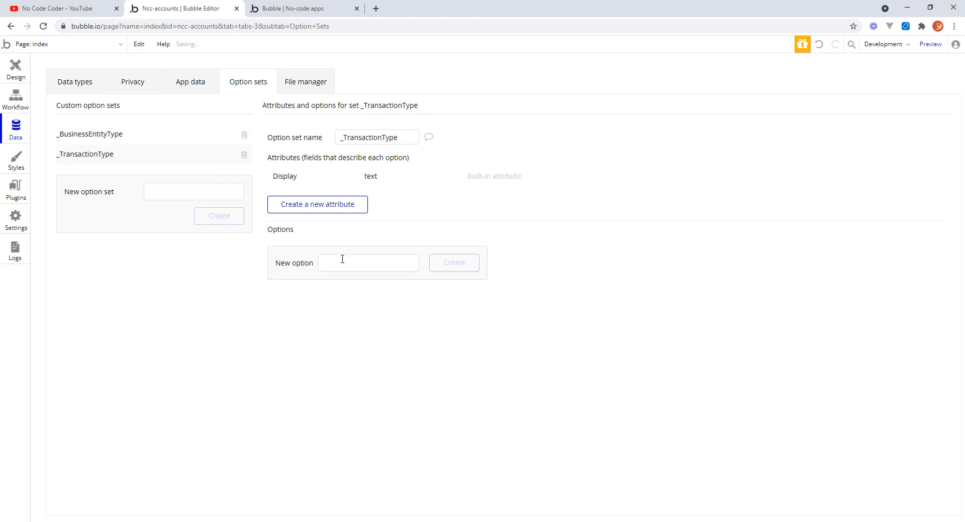
Add the options Invoice, Credit, Payment and Refund to the _TransactionType option set.
click(343, 261)
text(Invoice)
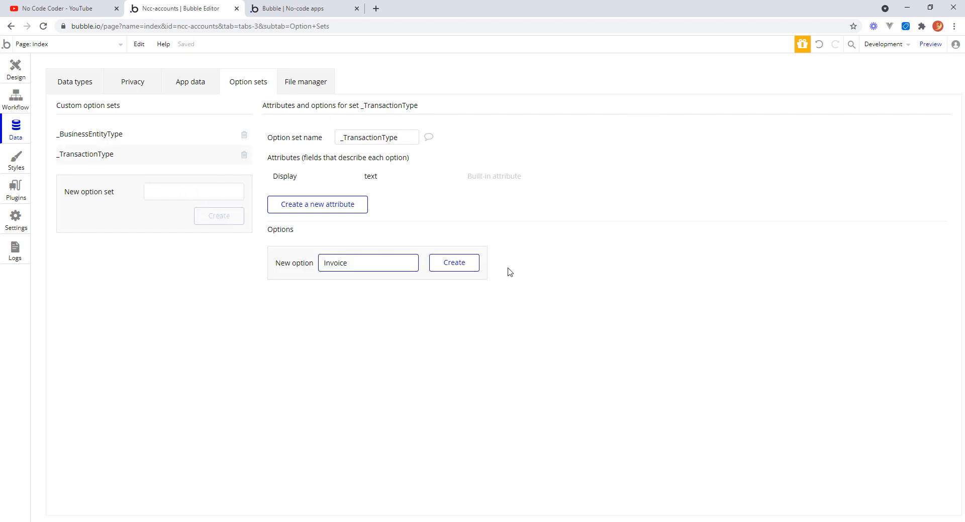
click(457, 263)
click(368, 285)
text(C)
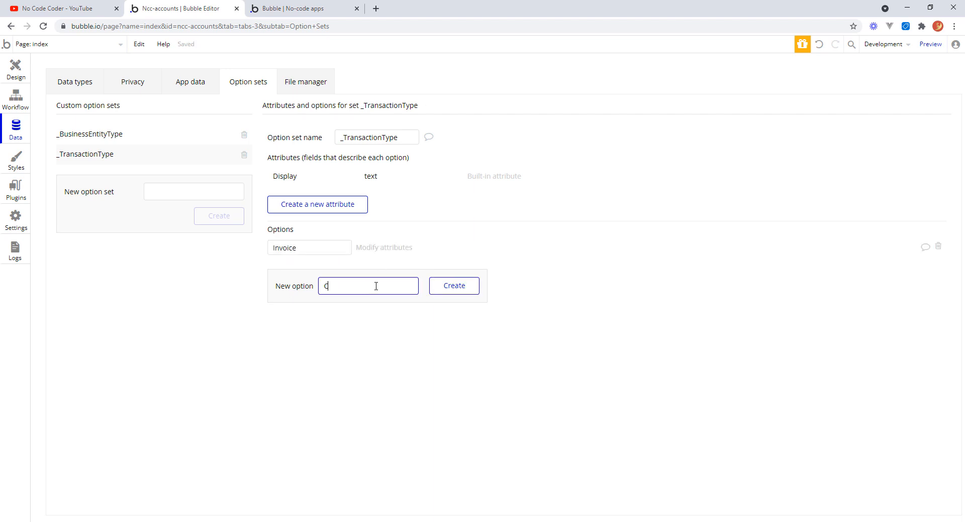
text(redit)
click(468, 290)
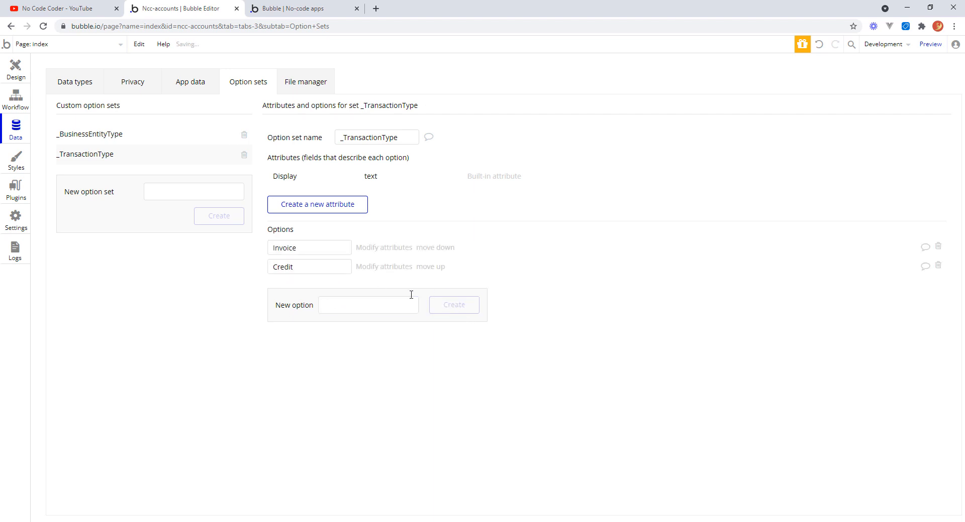
click(350, 302)
text(Payment)
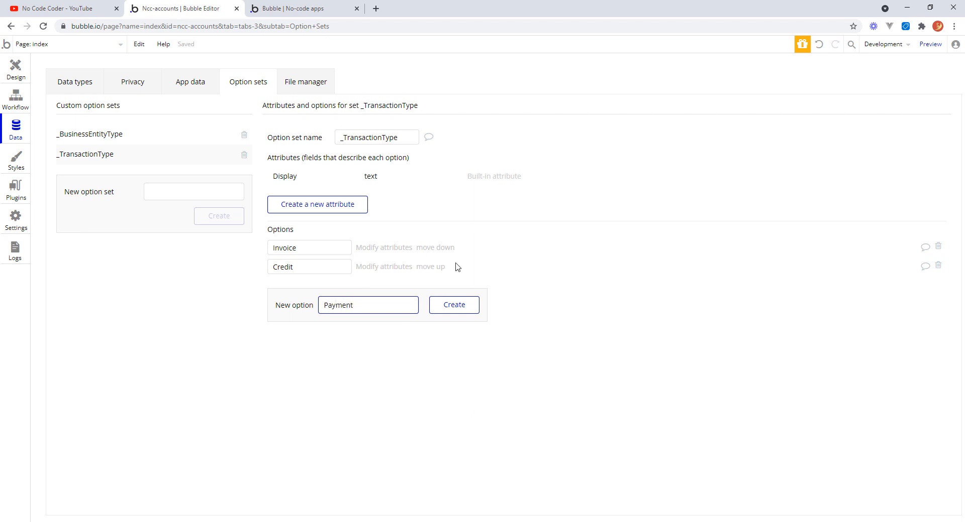
click(452, 304)
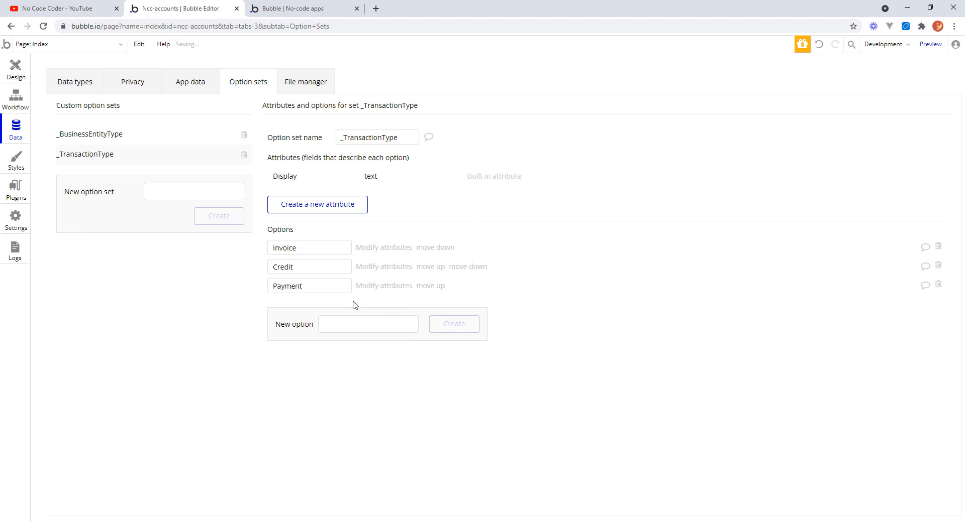
click(345, 325)
text(Refun)
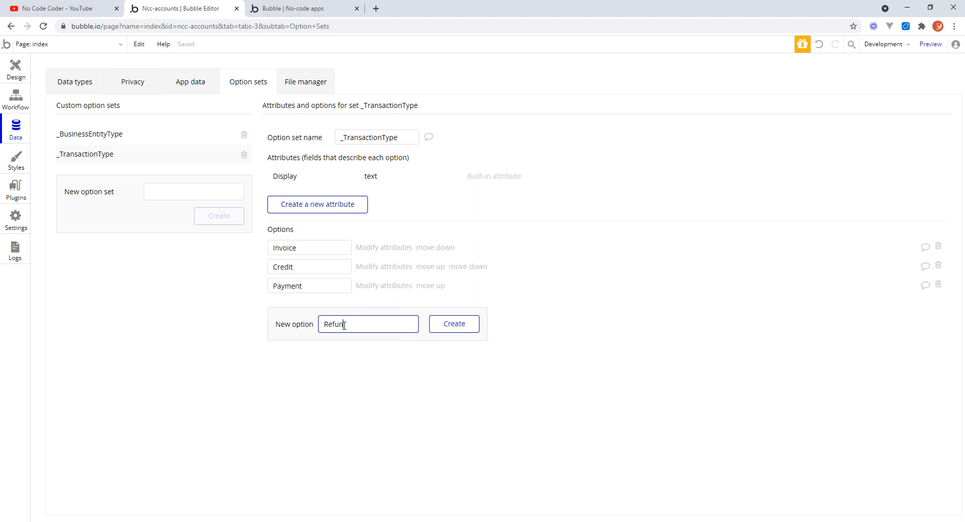
text(d)
click(455, 328)
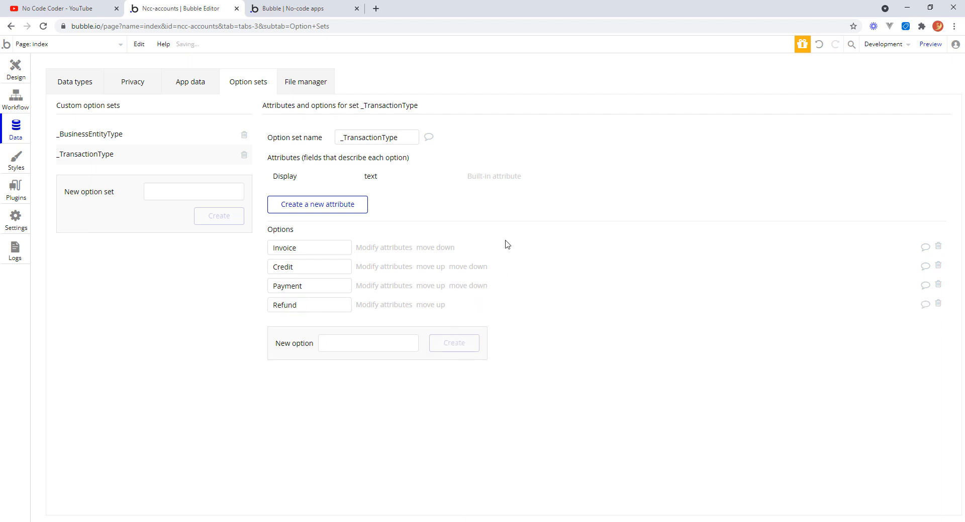
Add a field named Type of type _TransactionType to the Transaction data type.
click(83, 85)
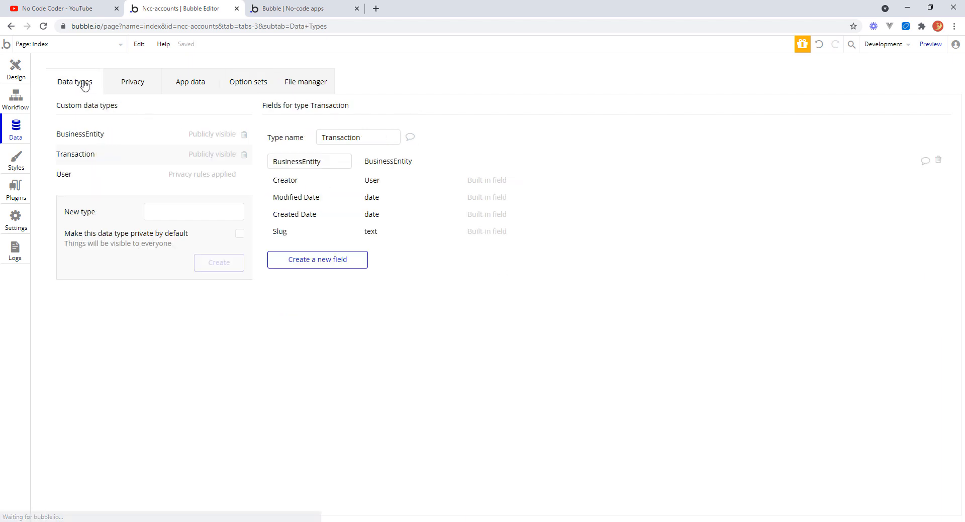
click(323, 262)
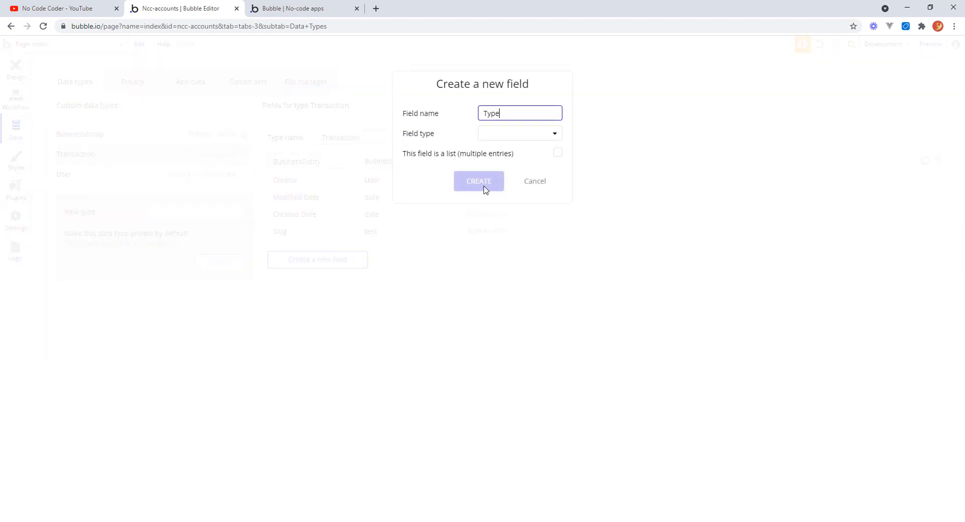
click(508, 144)
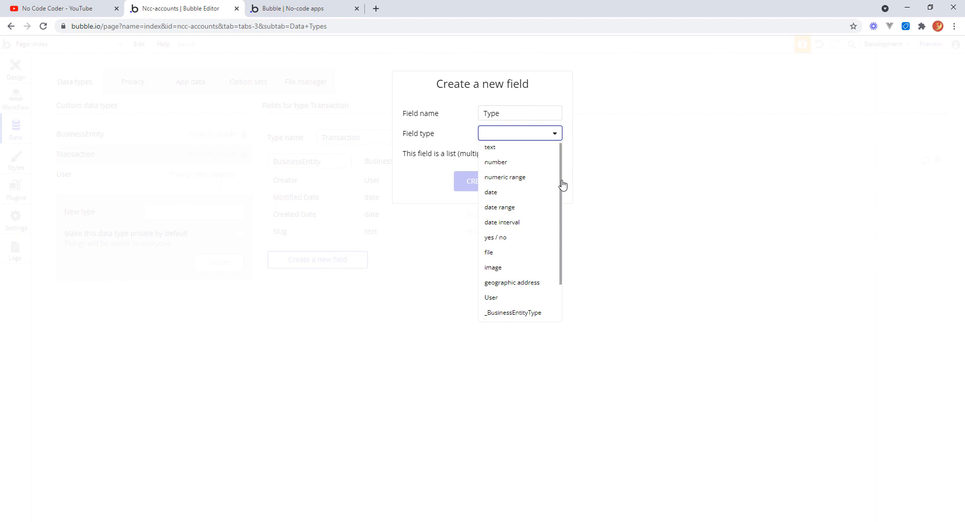
drag(562, 185, 557, 266)
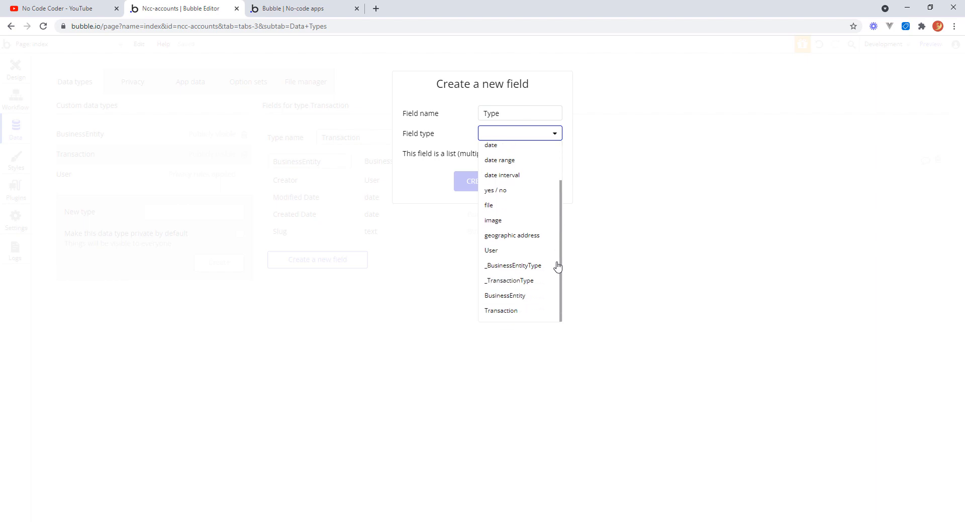
click(527, 284)
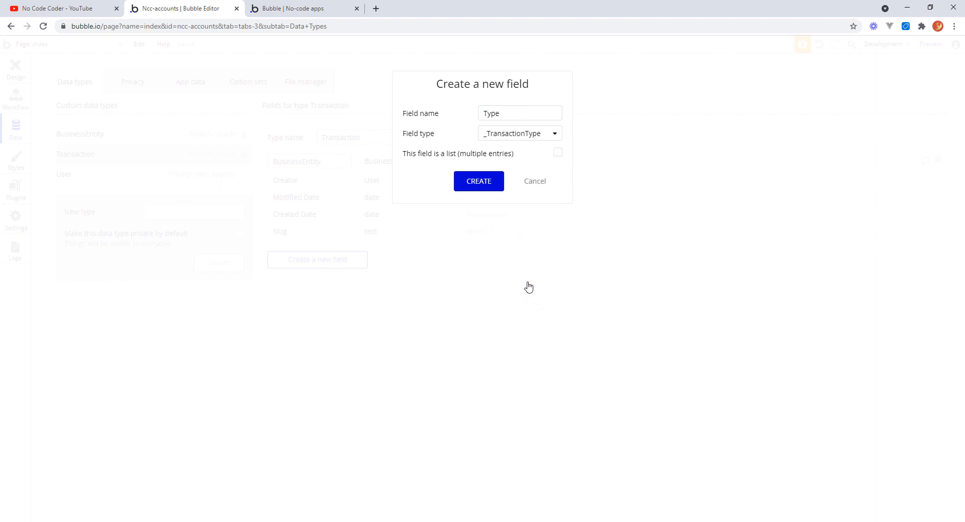
click(484, 187)
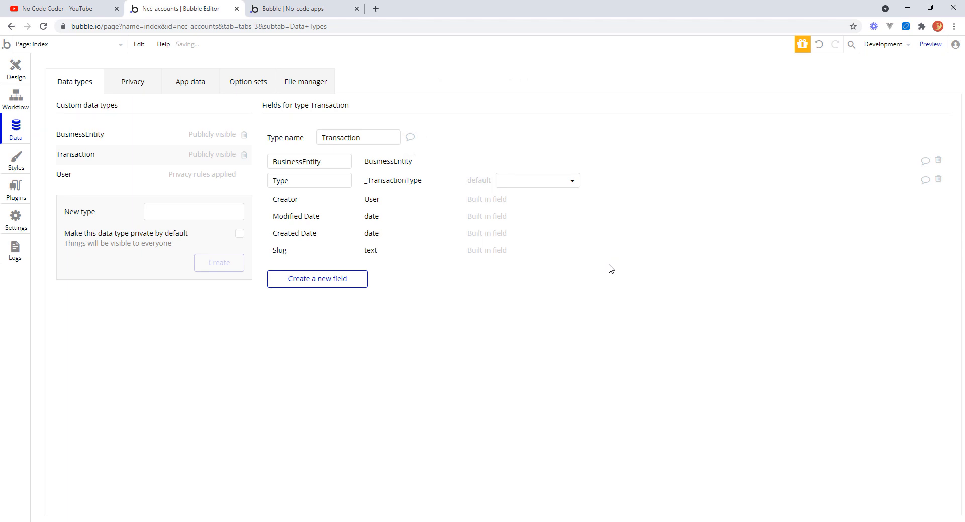
Add a Date field of type date to the Transaction data type.
click(344, 278)
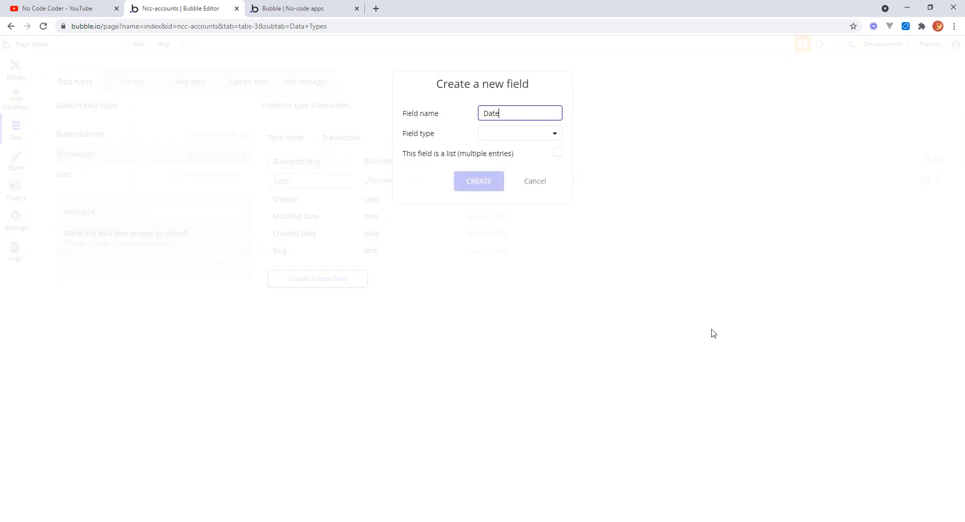
click(555, 134)
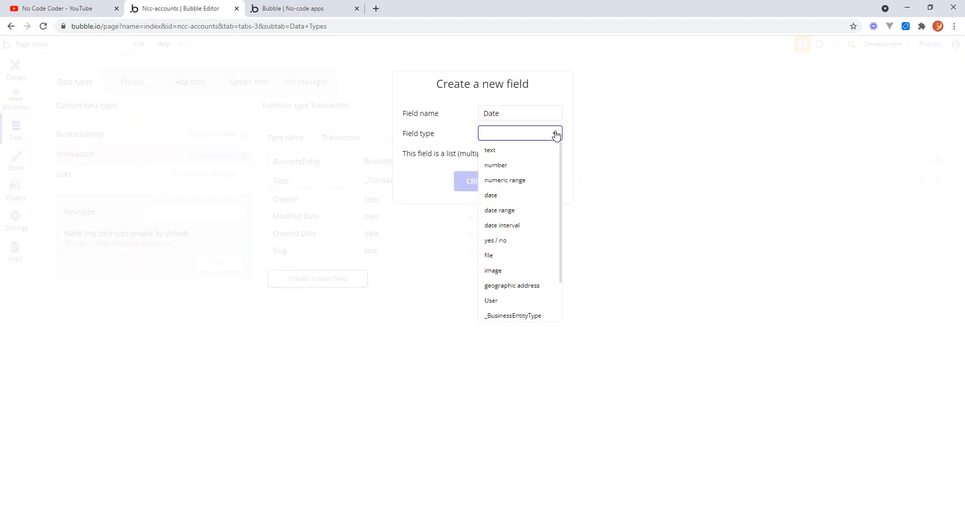
click(505, 198)
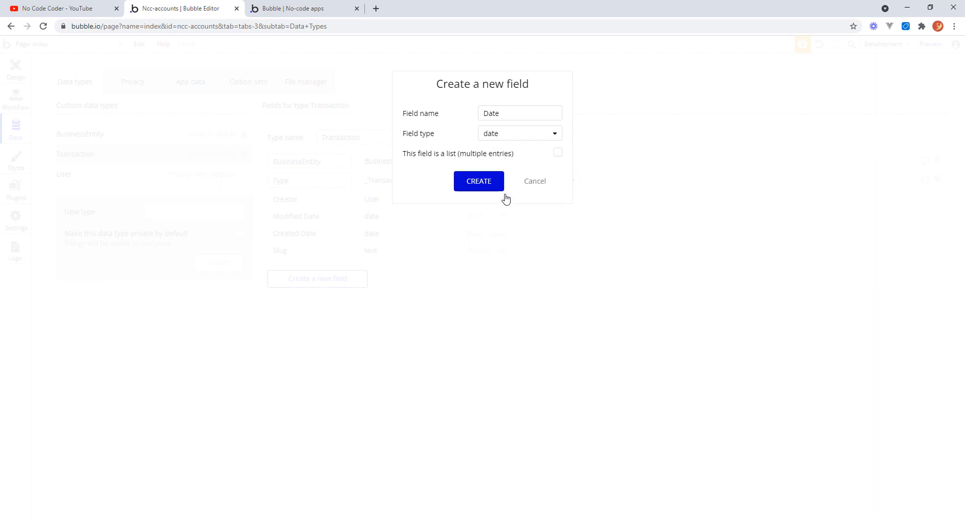
click(495, 183)
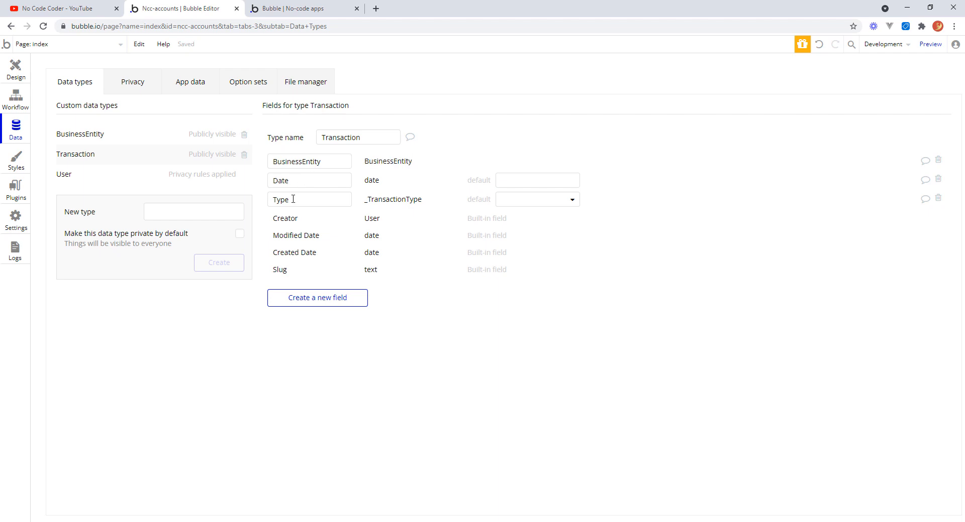
Add a Total field of type number to the Transaction data type.
click(346, 299)
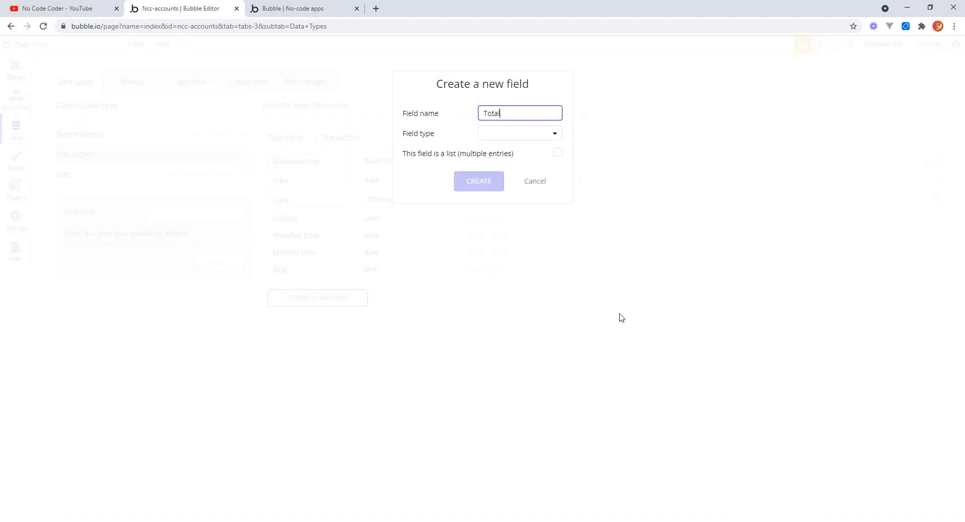
click(553, 135)
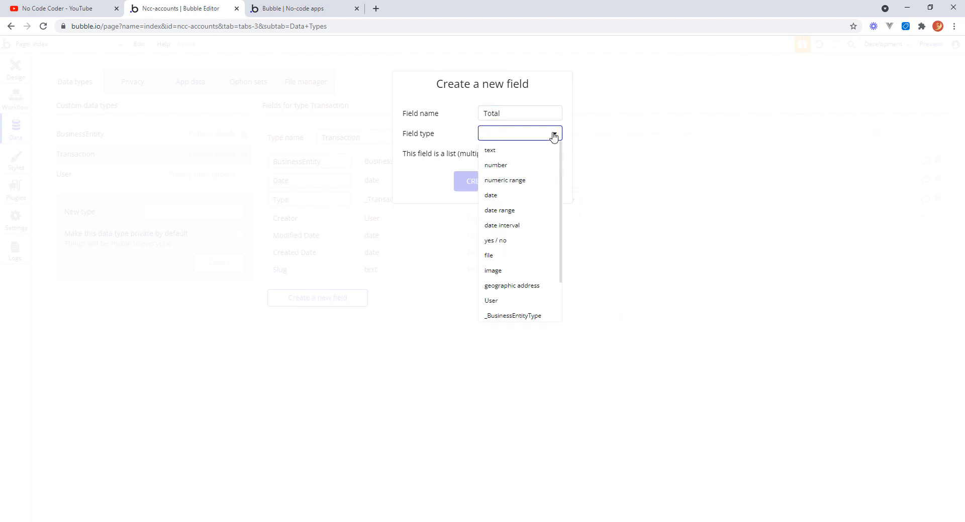
click(519, 165)
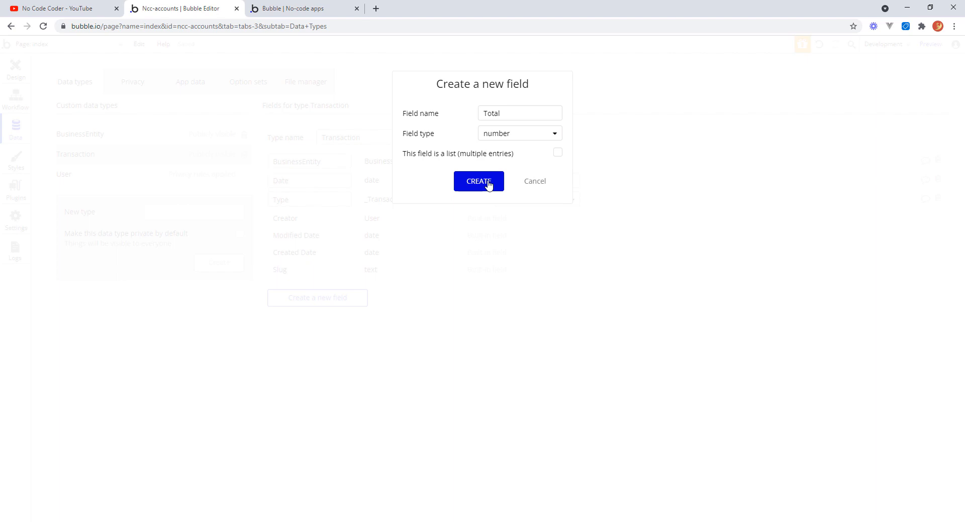
click(487, 184)
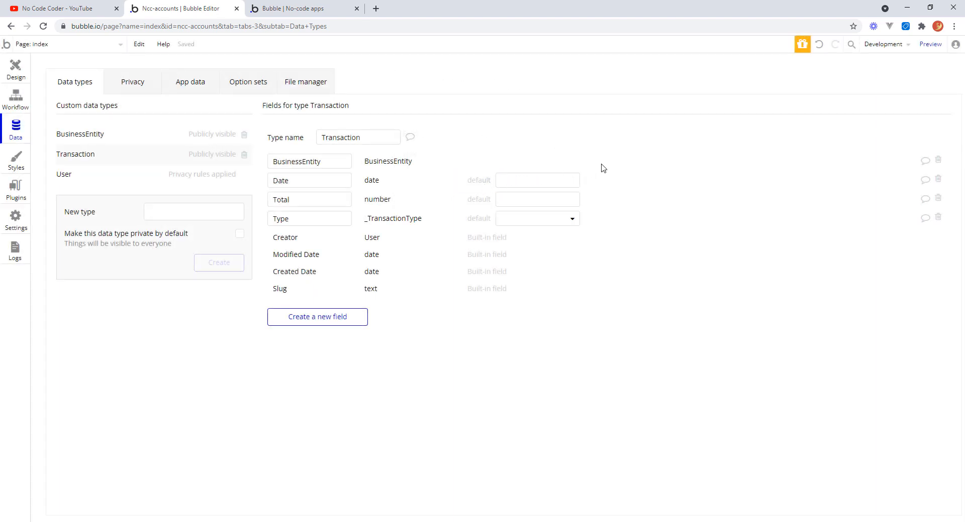
Add a Reference field of type text to the Transaction data type.
click(352, 321)
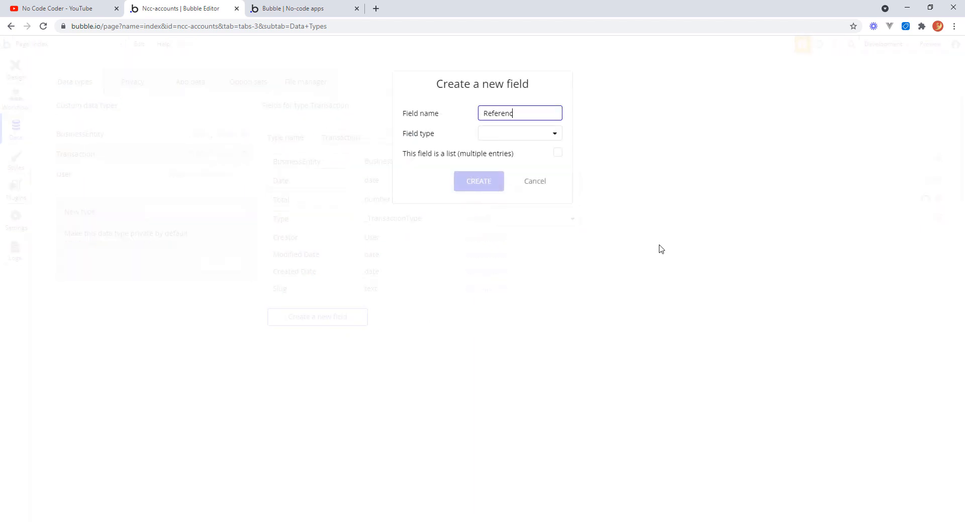
text(Reference)
click(557, 136)
click(513, 151)
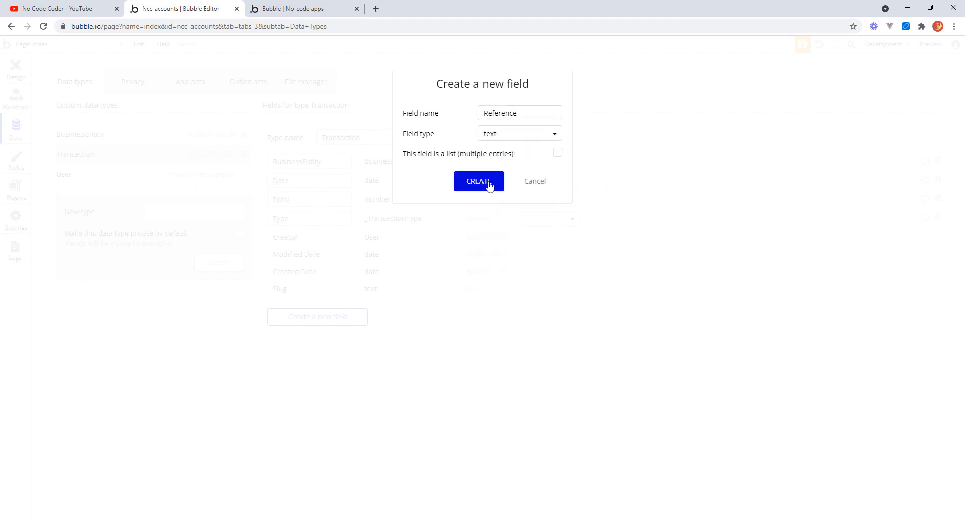
click(490, 184)
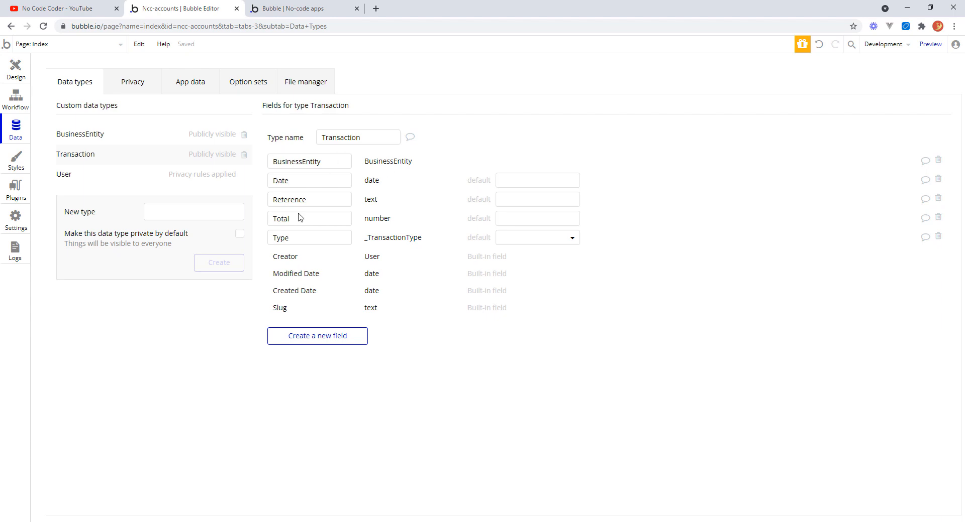
Open the workflow of the customer form's Save button.
click(16, 69)
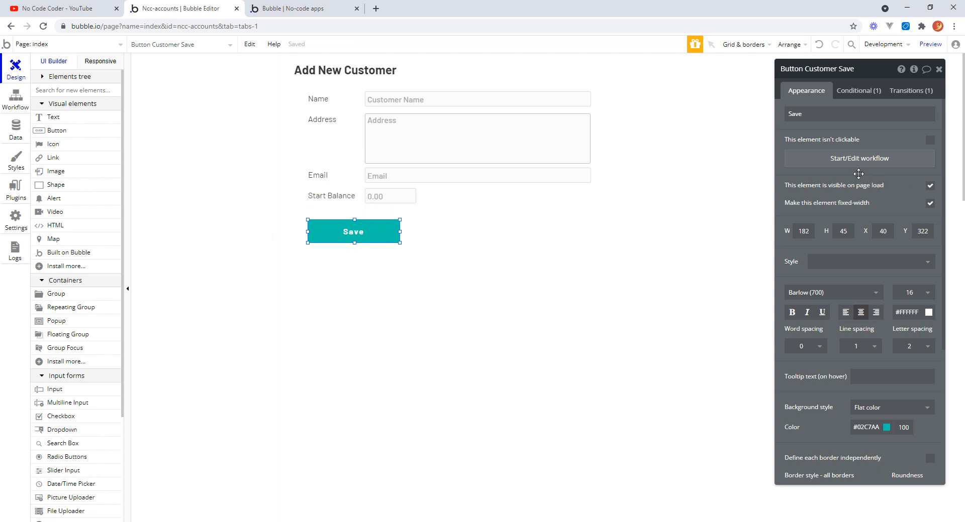
click(832, 161)
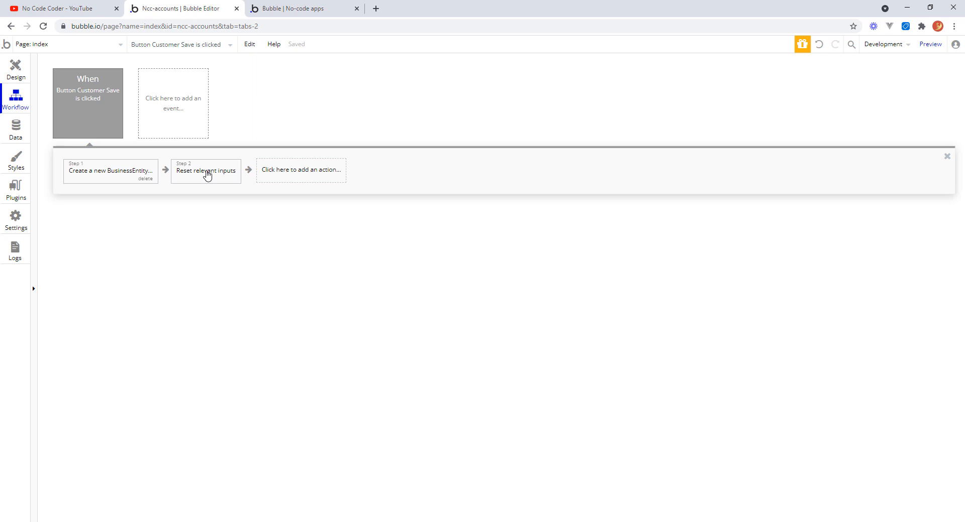
Insert a Create a new thing action before the reset-inputs step, creating a Transaction.
right_click(207, 174)
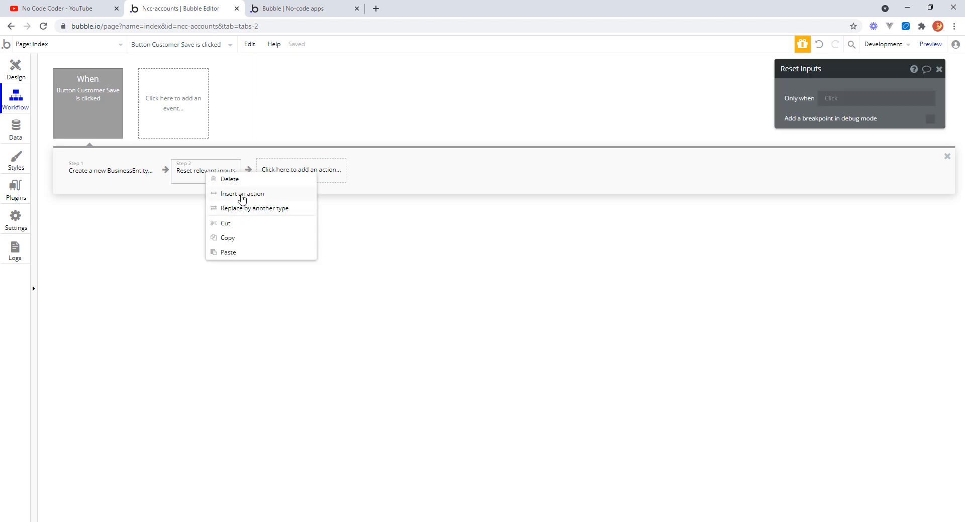
click(242, 199)
mouse_move(211, 273)
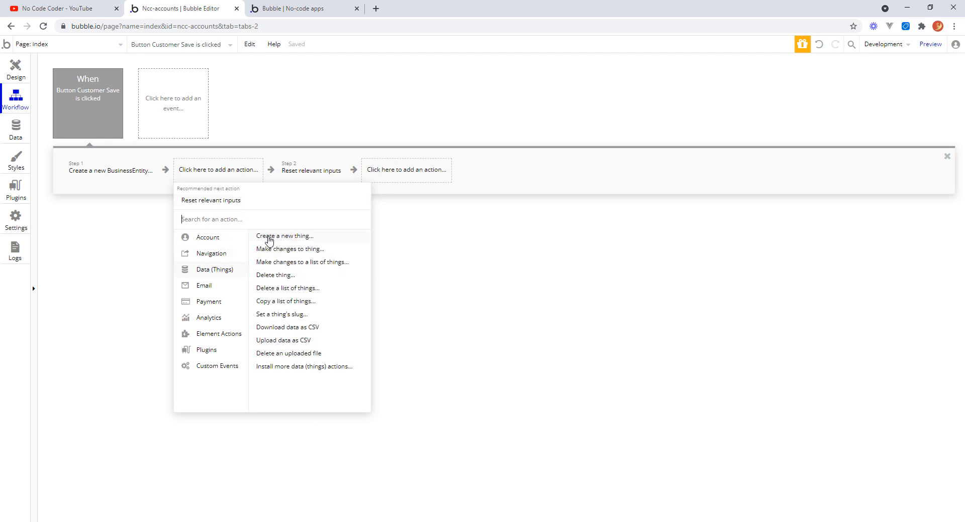
click(269, 241)
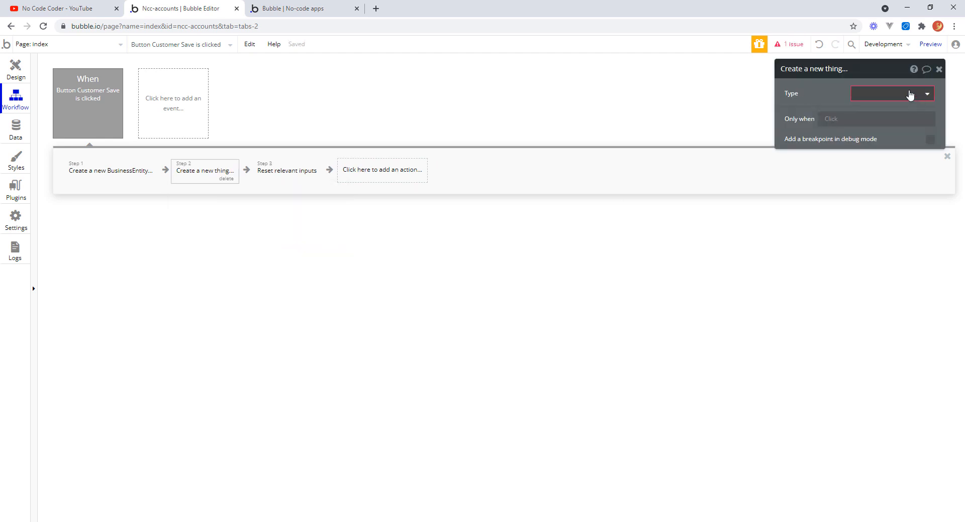
drag(880, 80, 542, 75)
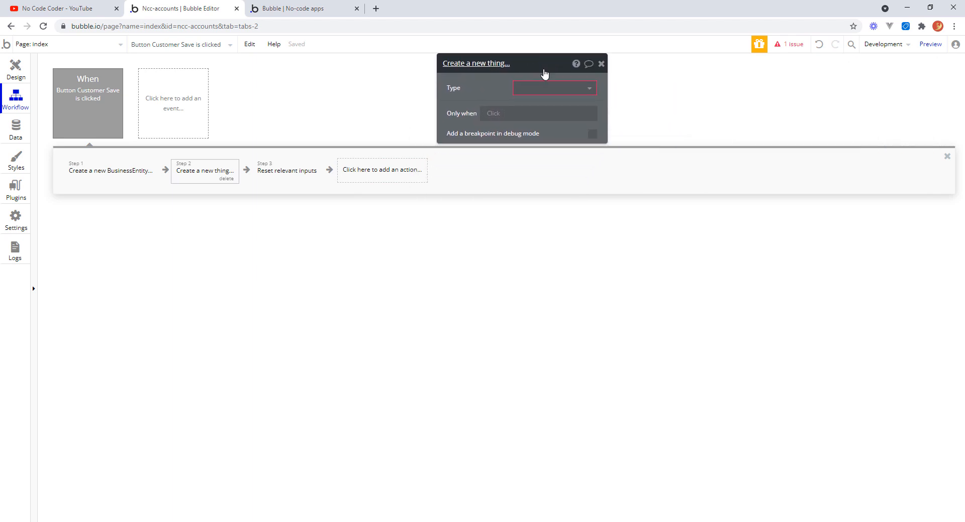
click(586, 90)
click(555, 121)
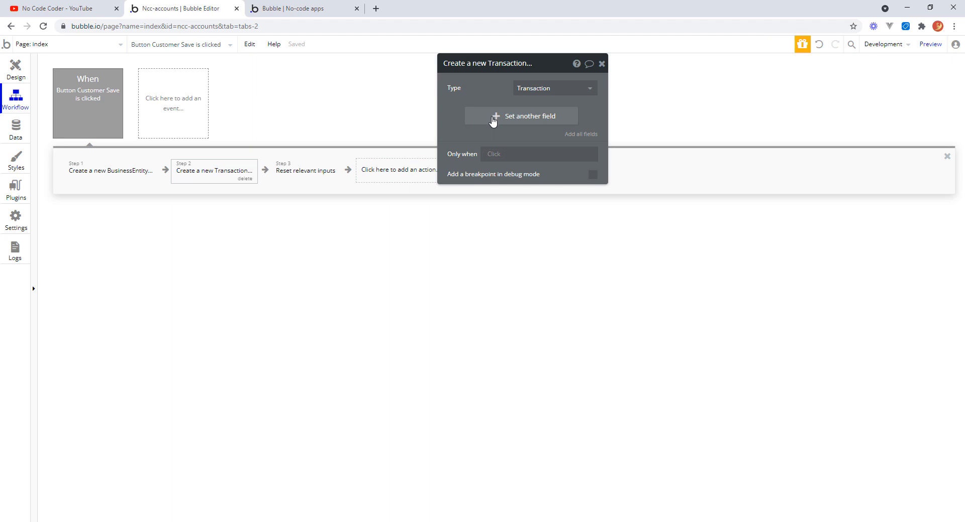
Set the new Transaction's BusinessEntity field to the result of step 1.
click(499, 119)
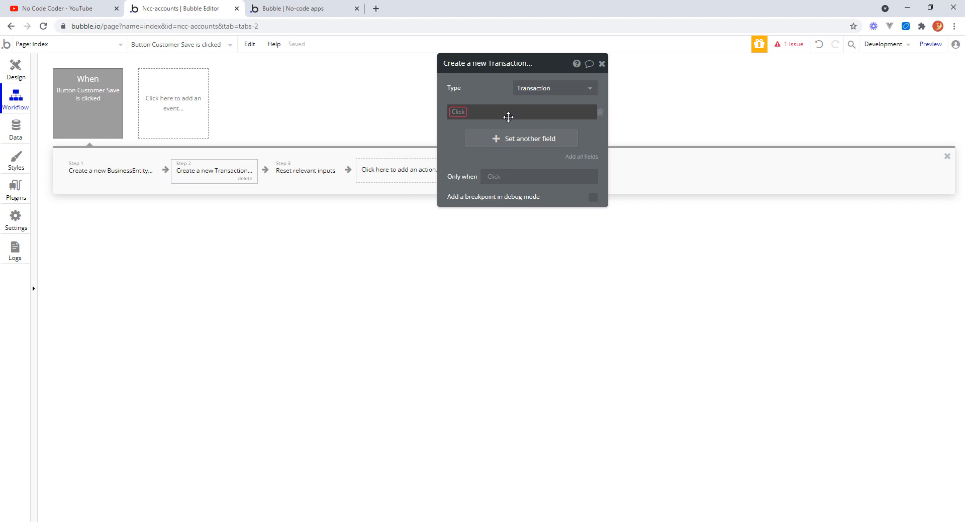
click(460, 114)
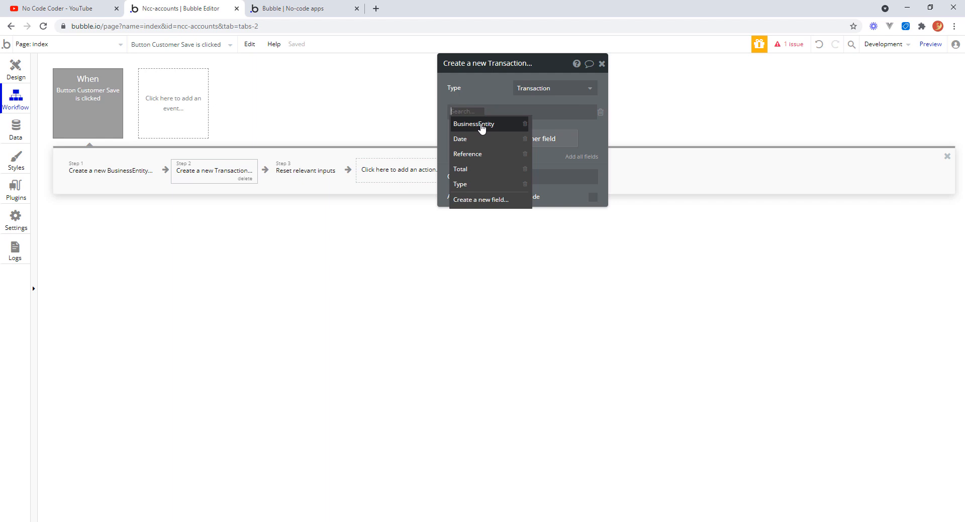
click(482, 129)
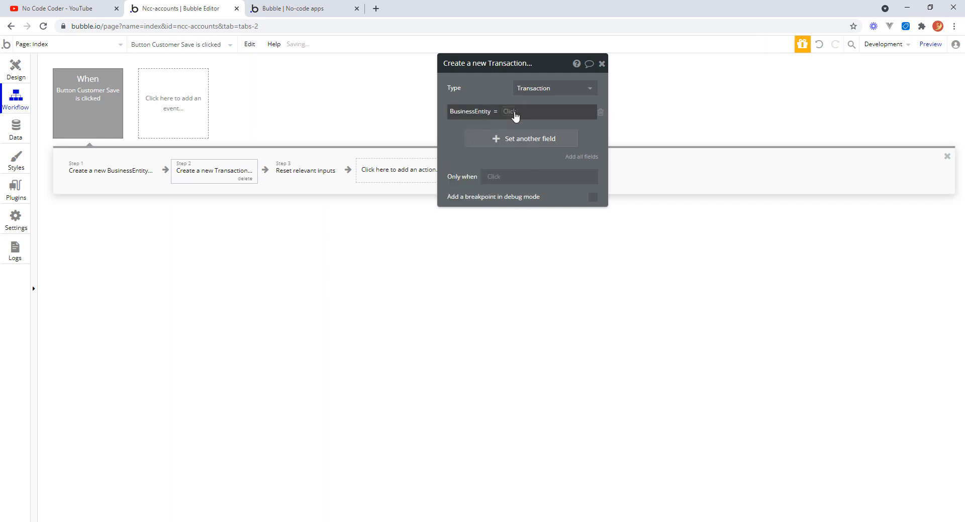
click(511, 113)
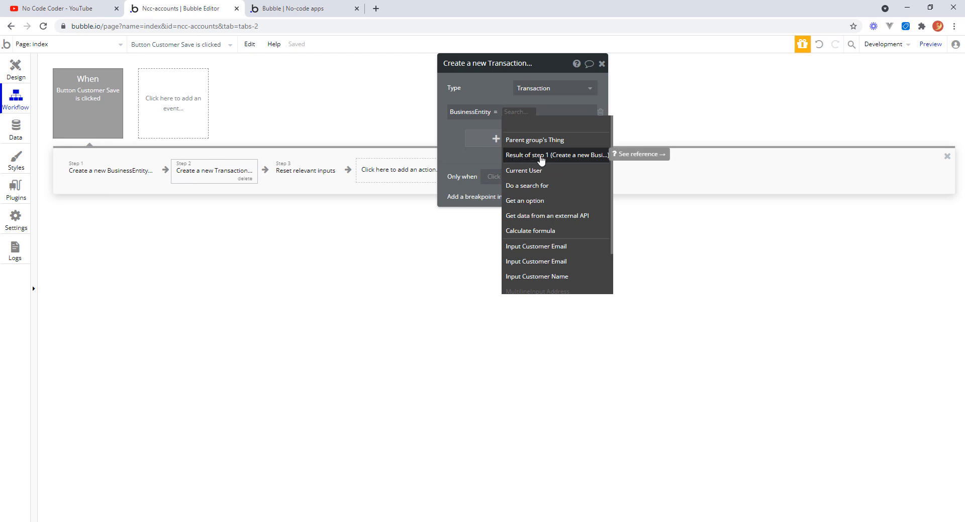
click(550, 156)
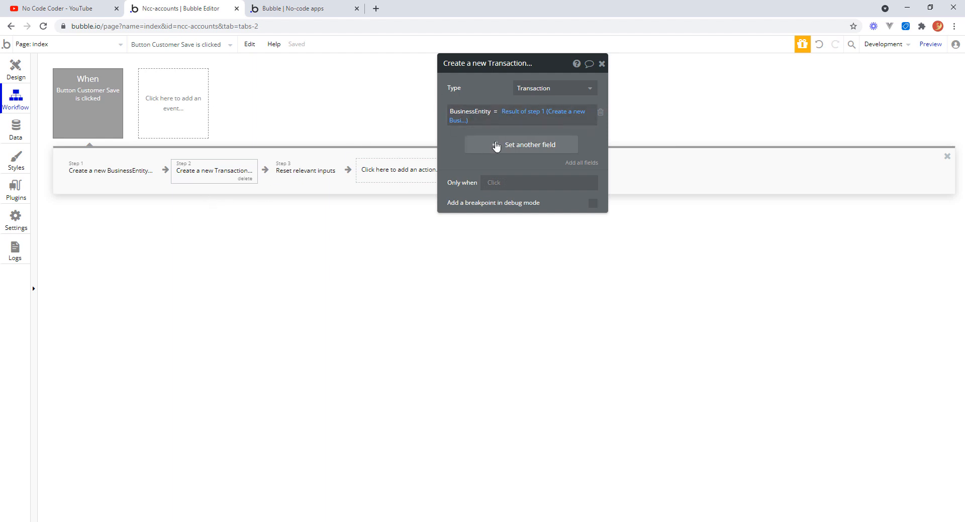
Add a Total field to the Create a new Transaction action.
click(496, 147)
click(460, 142)
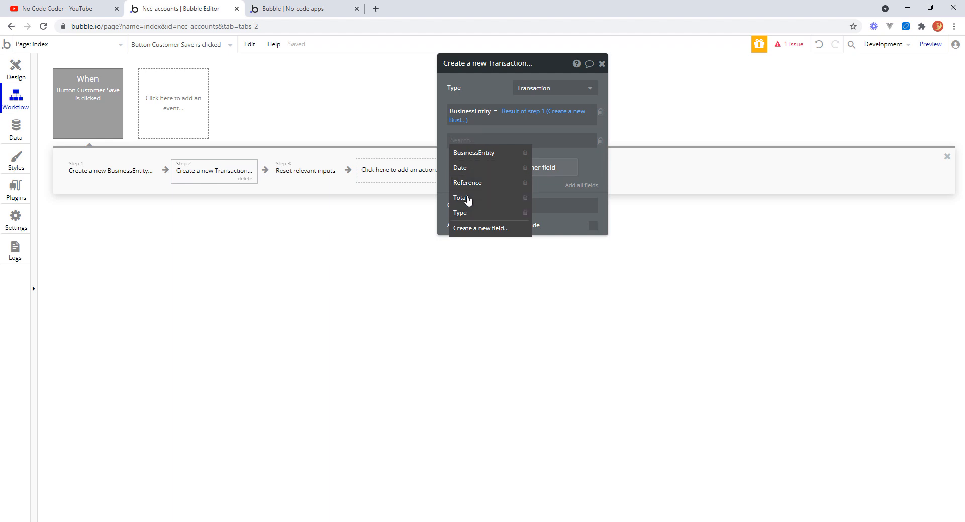
click(468, 201)
click(483, 142)
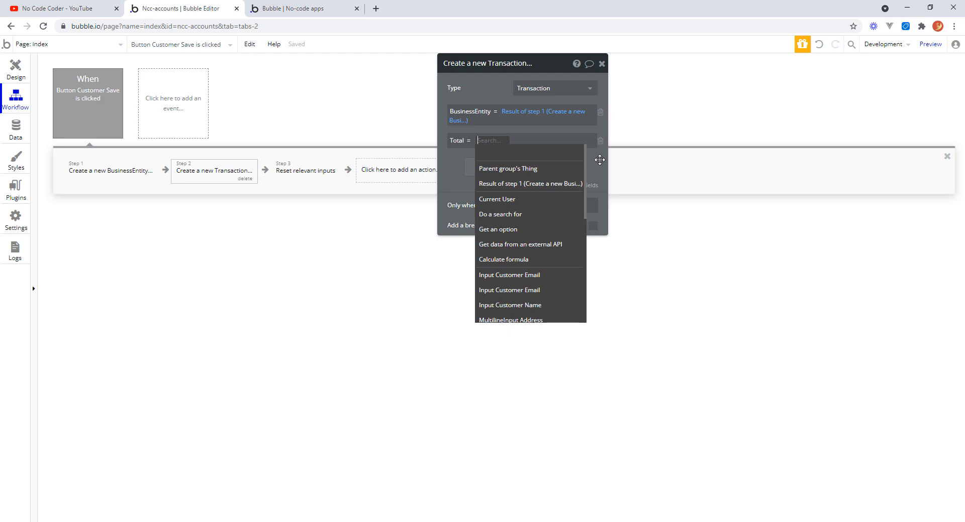
click(600, 160)
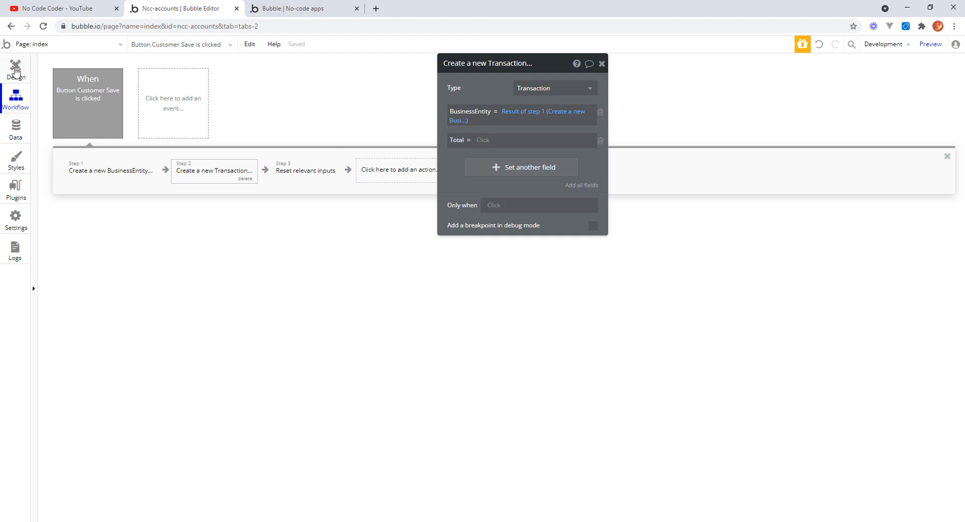
In the design view, rename the Start Balance row group to Group Customer Start Bal.
click(16, 70)
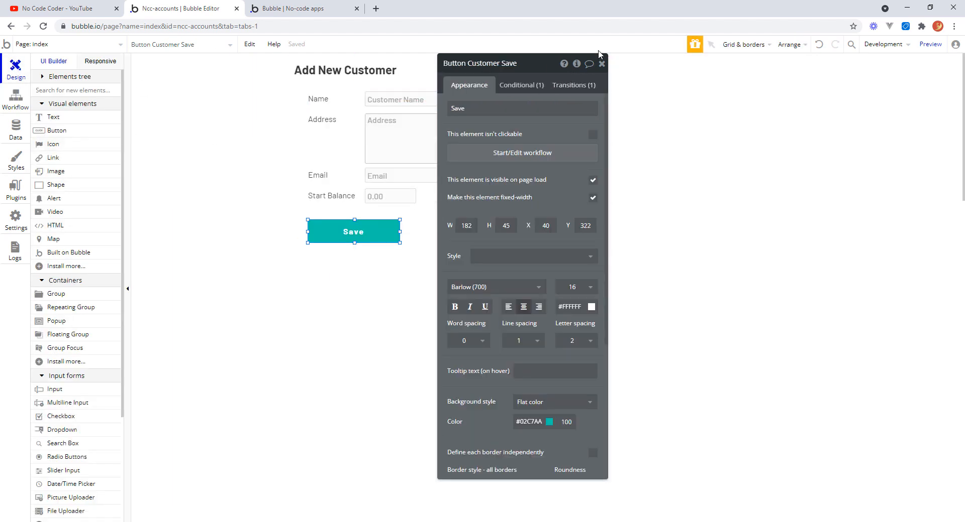
click(602, 64)
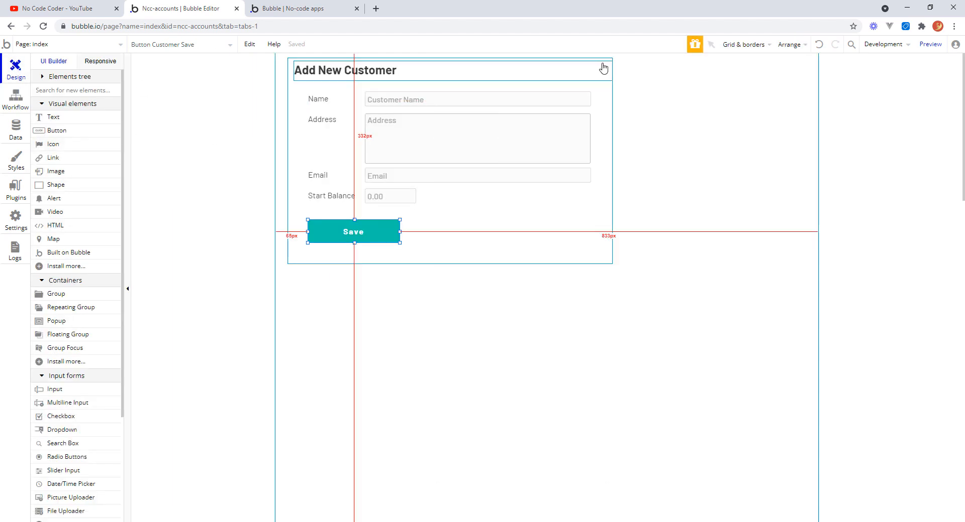
click(363, 206)
double_click(363, 210)
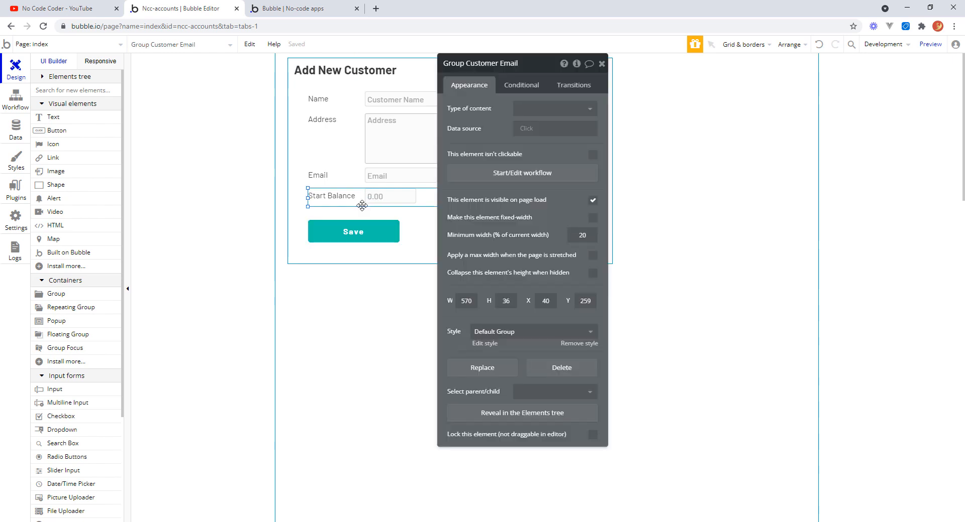
click(518, 64)
double_click(520, 63)
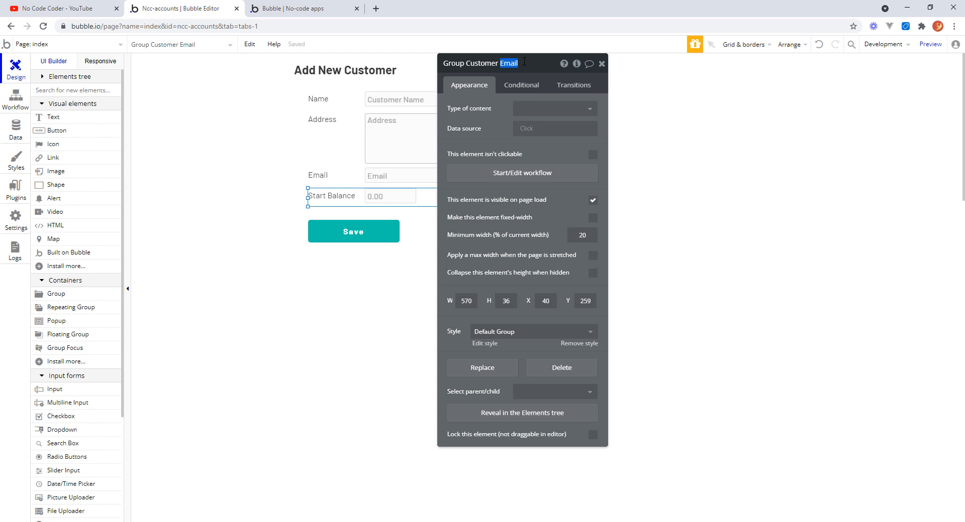
text(Start Ba)
Rename the start balance input to Input Customer Start Bal.
click(392, 199)
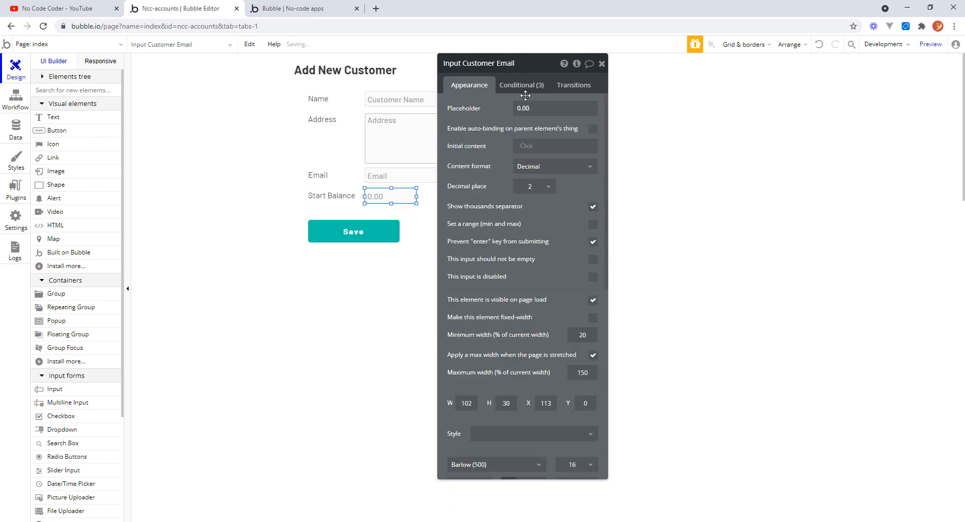
click(501, 64)
double_click(505, 64)
text(Start Ba)
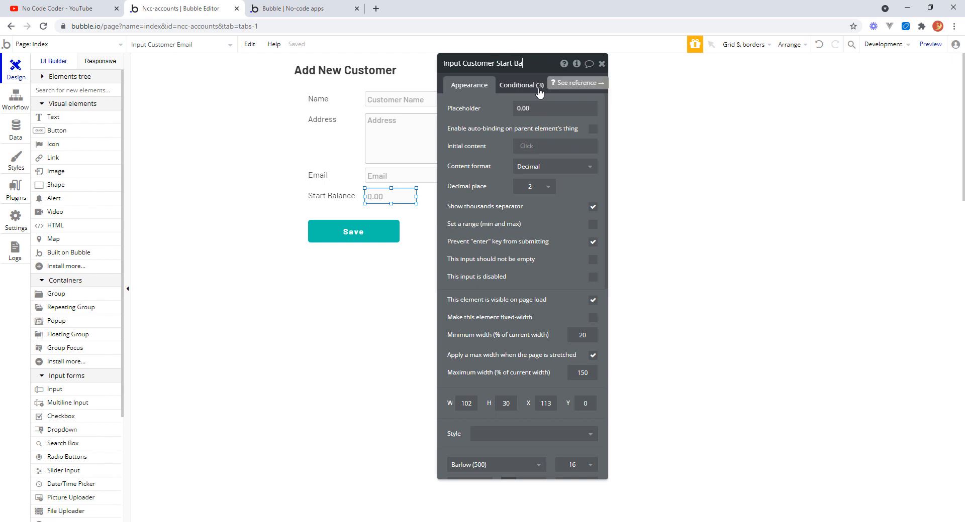
Rename the Start Balance label to Text Customer Start Bal.
click(354, 201)
click(505, 63)
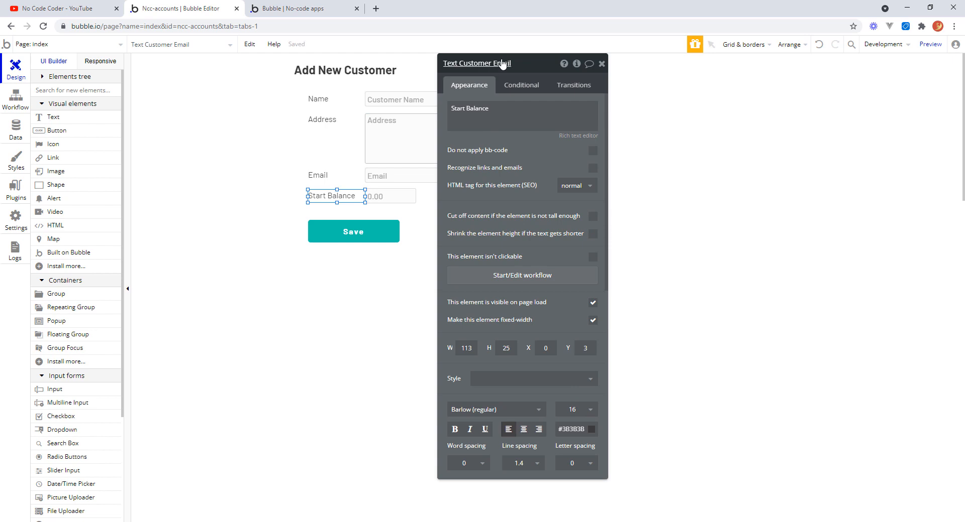
drag(493, 64, 520, 63)
text(Start Bal)
Back in the workflow, set the Transaction's Total to Input Customer Start Bal's value.
click(16, 98)
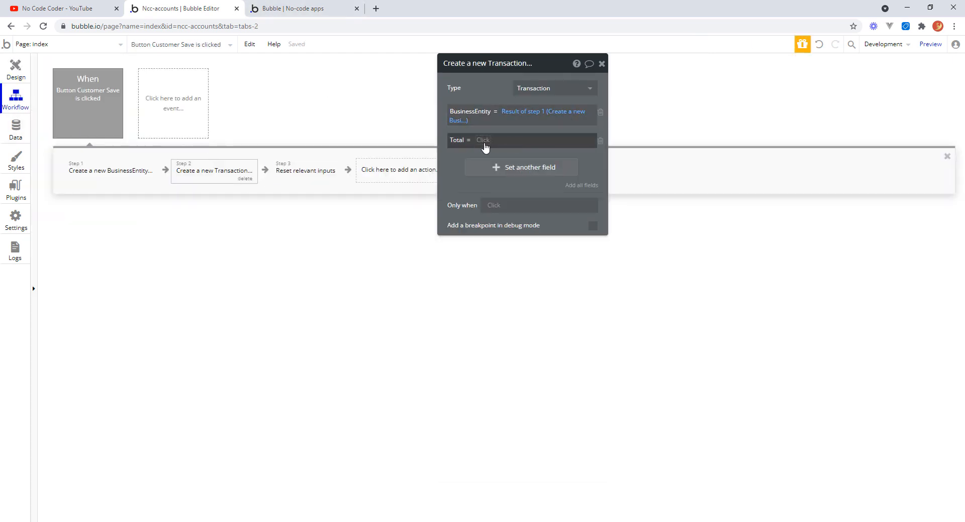
click(486, 140)
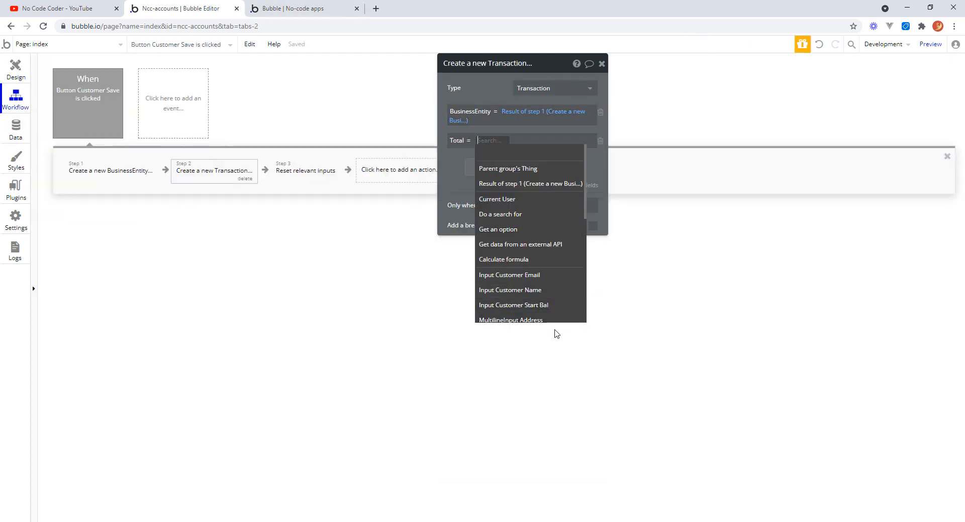
click(546, 307)
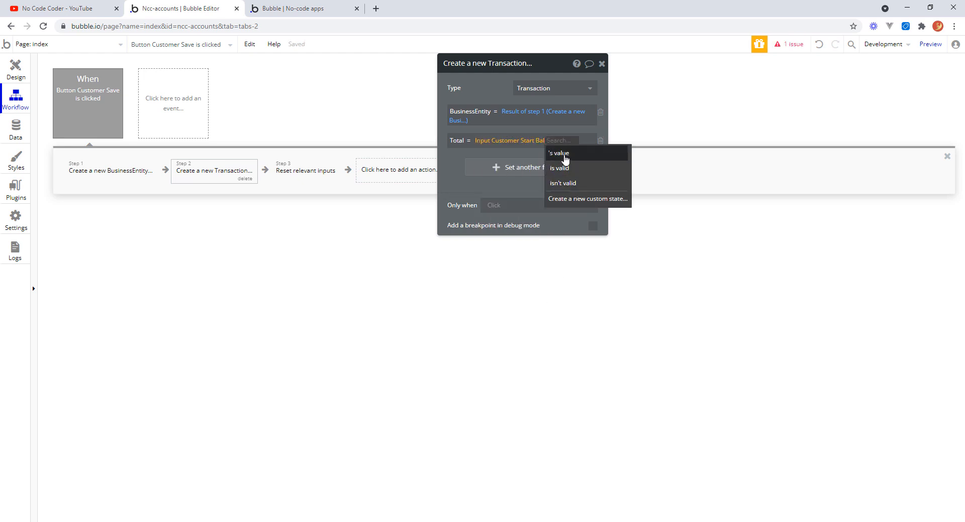
click(566, 158)
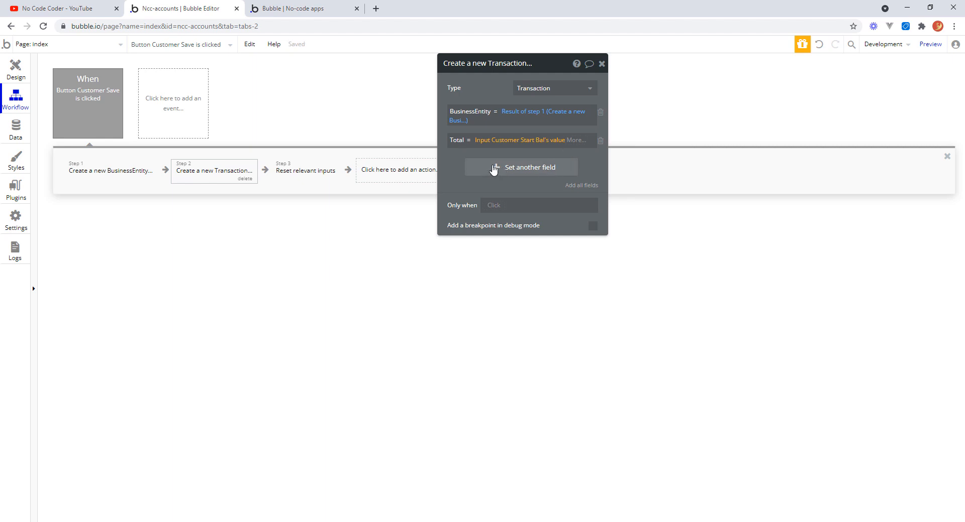
Add a Type field to the Transaction action and set it to Invoice.
click(494, 171)
click(462, 163)
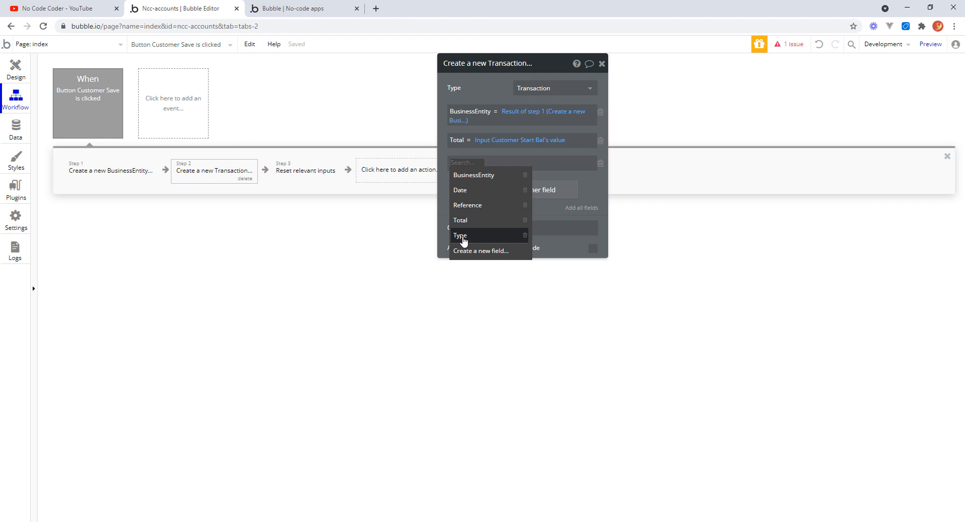
click(461, 236)
click(485, 163)
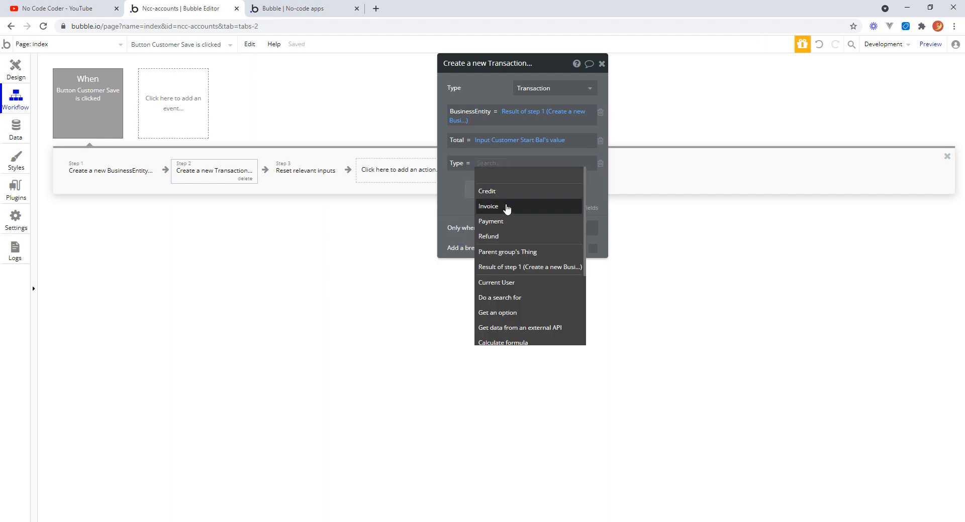
click(507, 207)
click(485, 163)
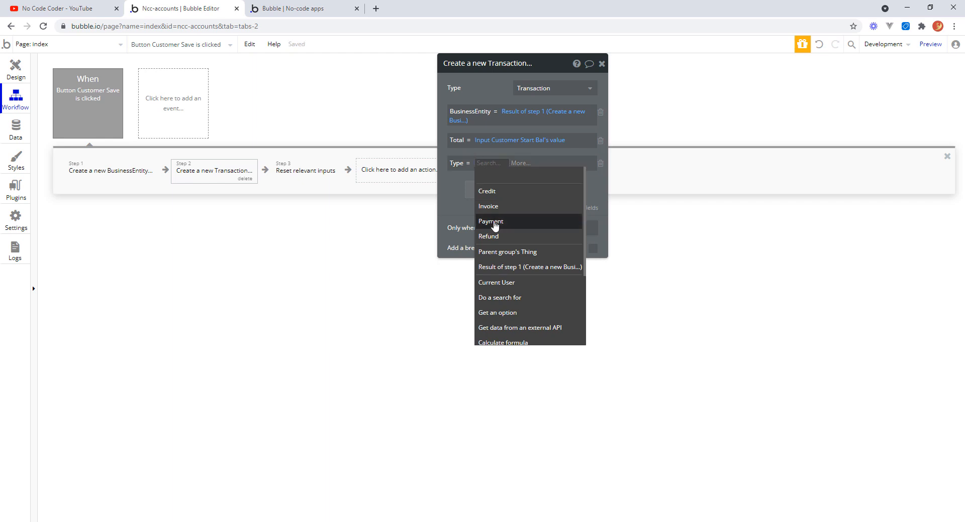
click(498, 207)
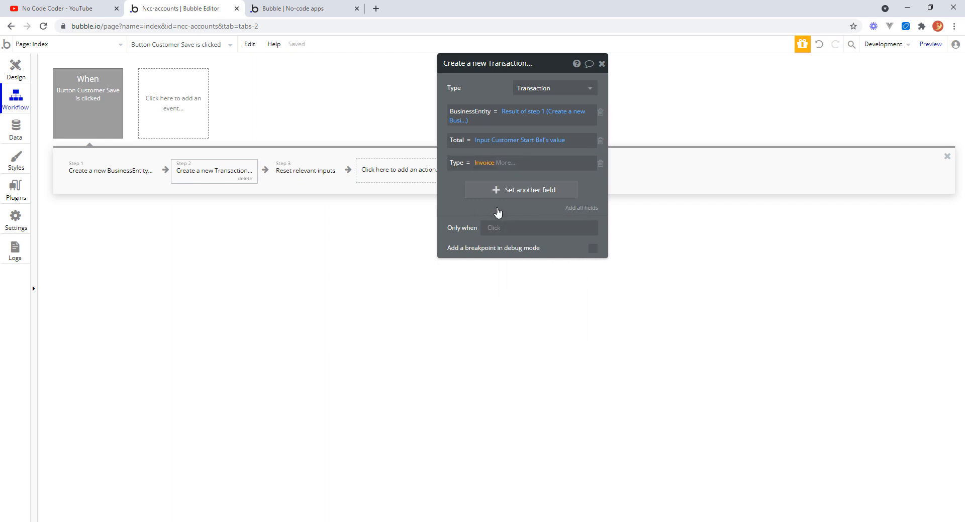
Add a Date field to the Transaction action set to Current date/time.
click(482, 192)
click(465, 192)
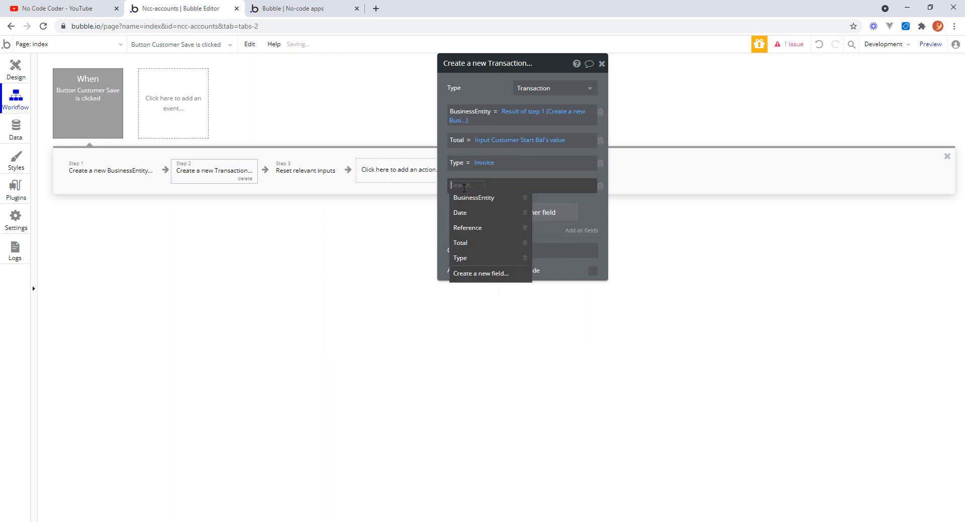
click(467, 214)
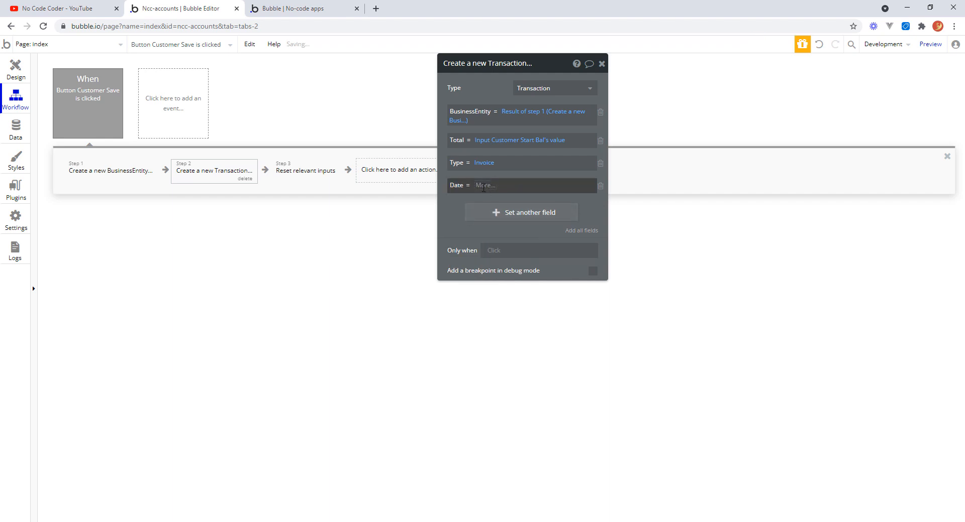
click(491, 185)
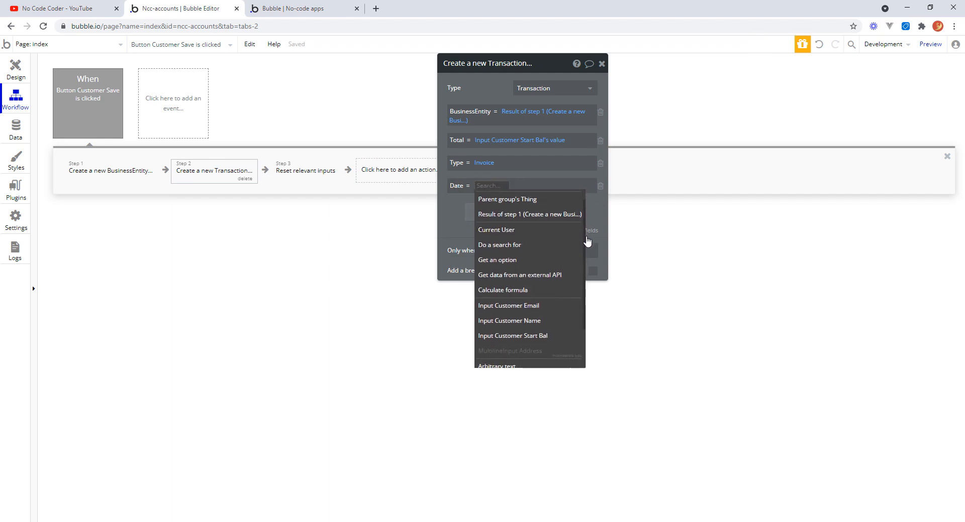
scroll(583, 241, down, 3)
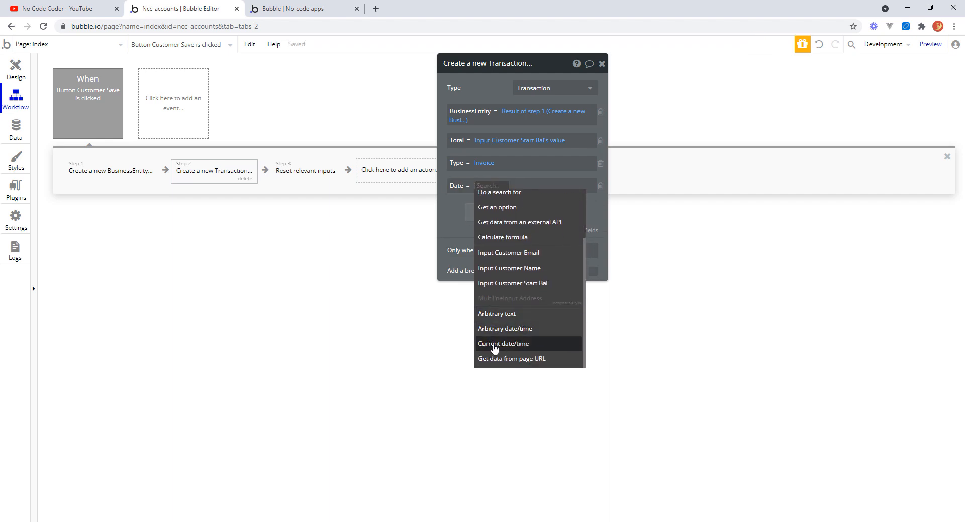
click(498, 345)
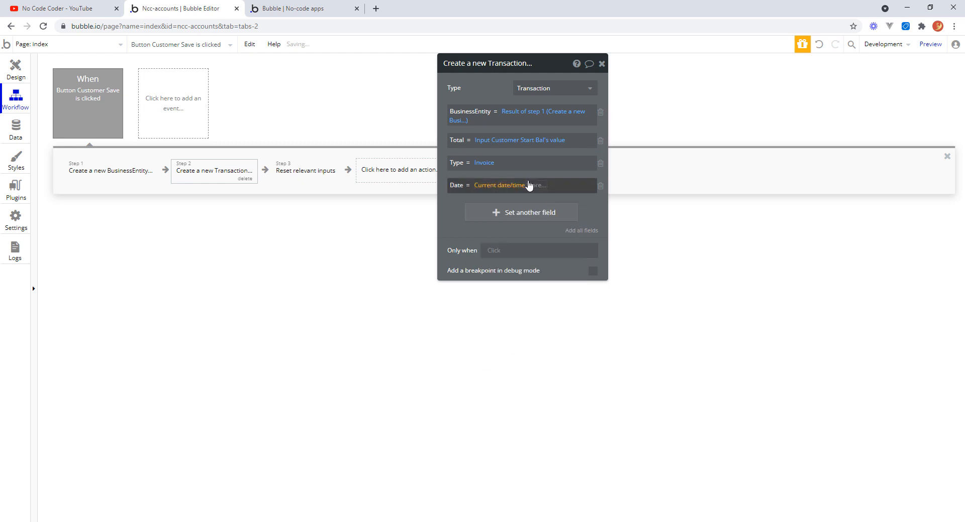
Add a Reference field to the Create a new Transaction action and set it to the text Starting Balance.
click(488, 212)
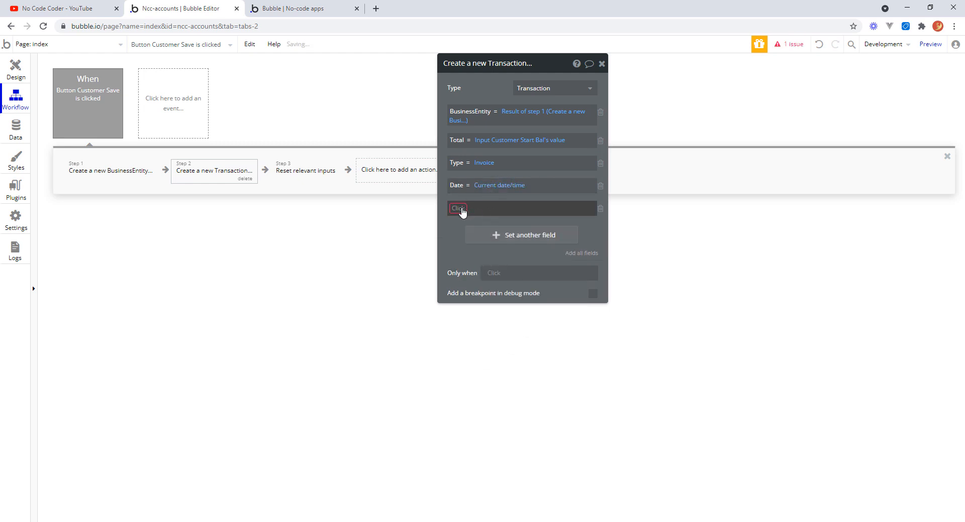
click(458, 208)
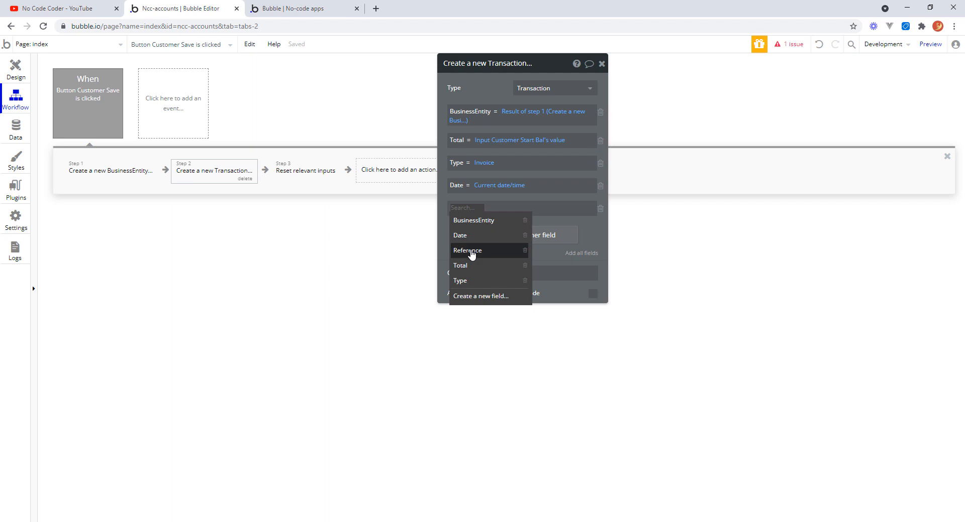
click(471, 251)
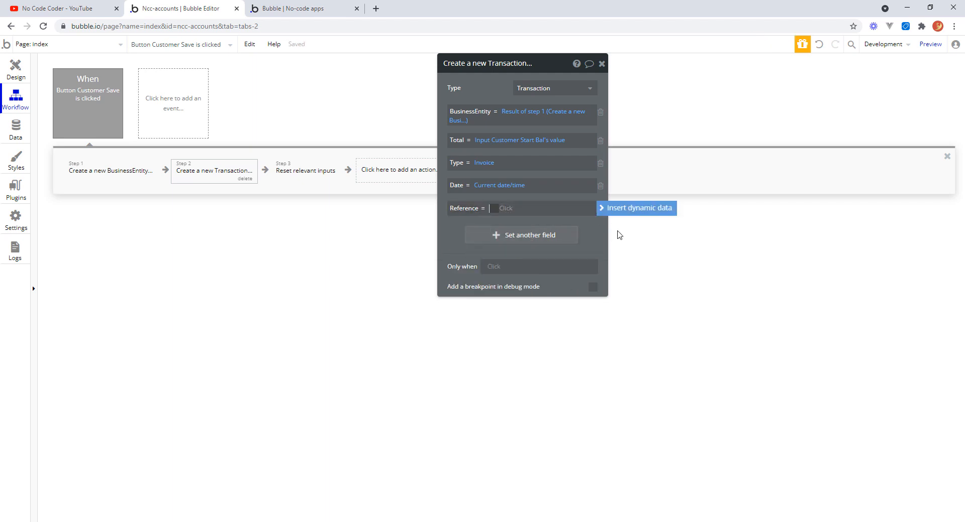
text(Starti)
text(ing)
click(453, 230)
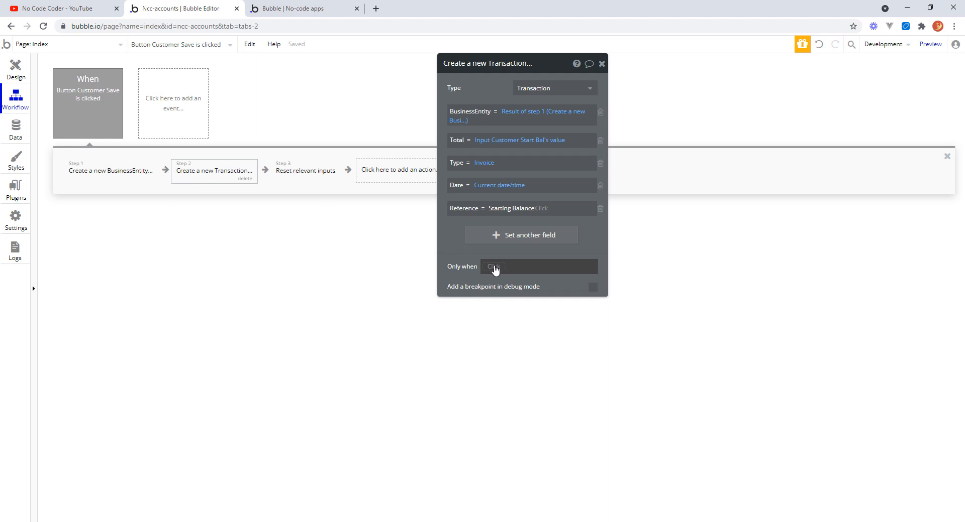
Set the action's Only when condition to Input Customer Start Bal's value is not 0 and close the action.
click(495, 269)
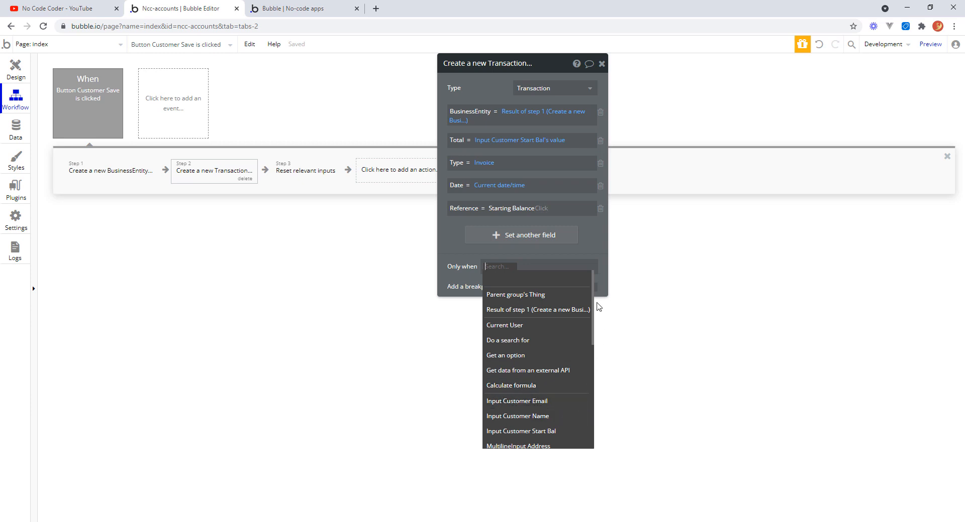
drag(592, 304, 589, 333)
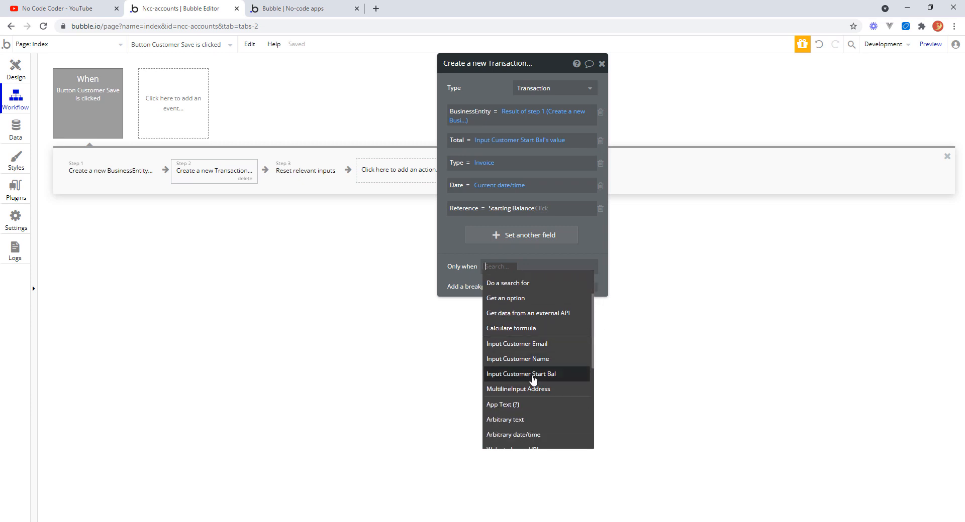
click(533, 374)
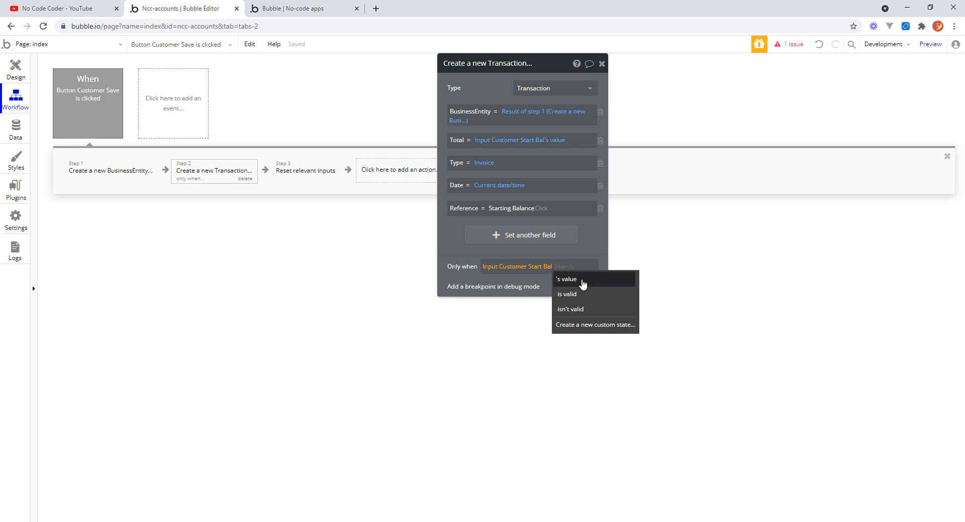
click(582, 285)
click(502, 322)
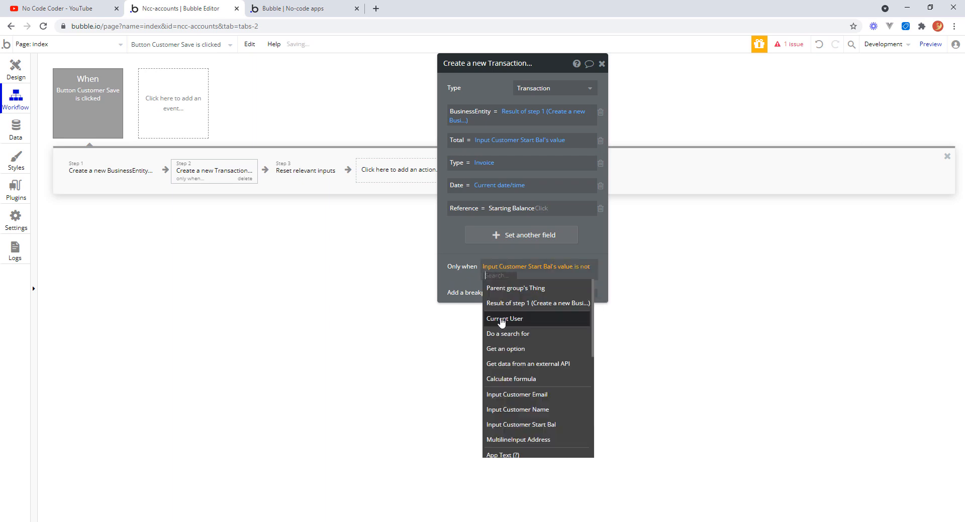
text(0)
key(Return)
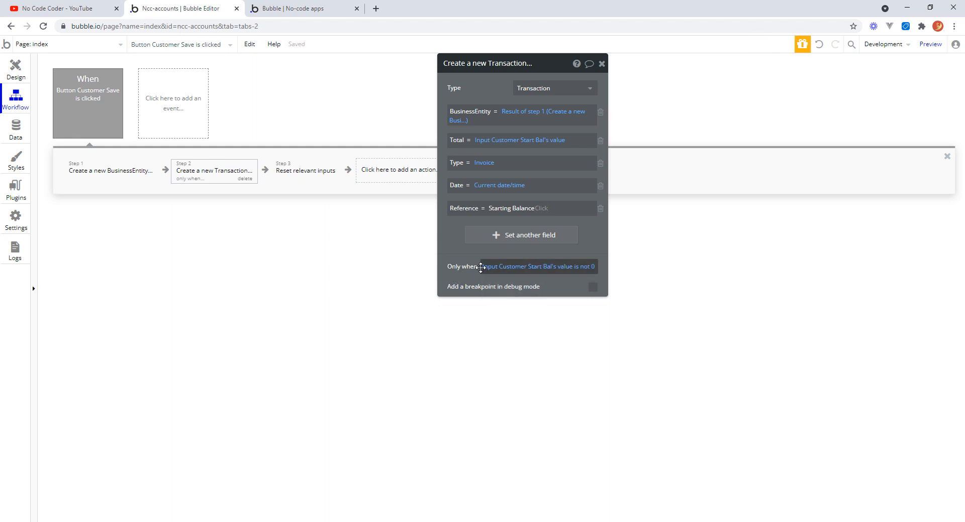
mouse_move(544, 270)
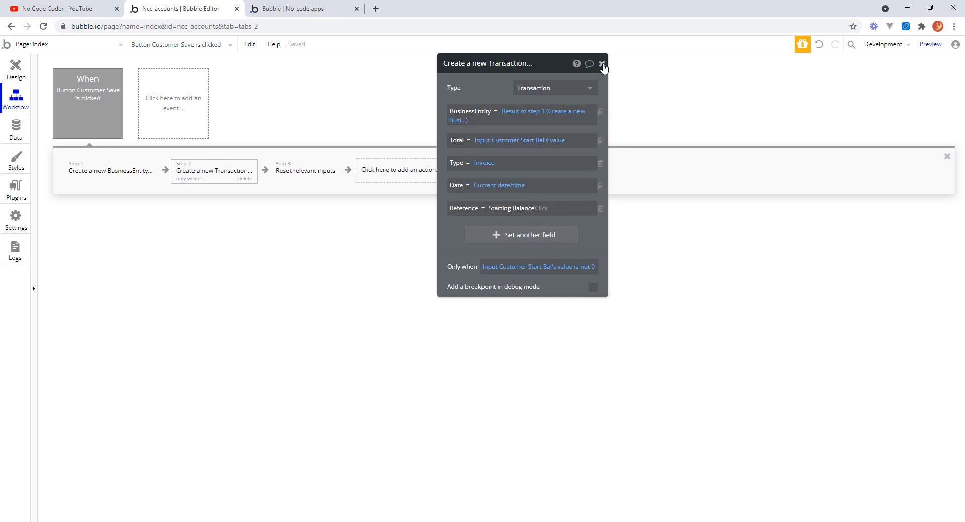
click(602, 63)
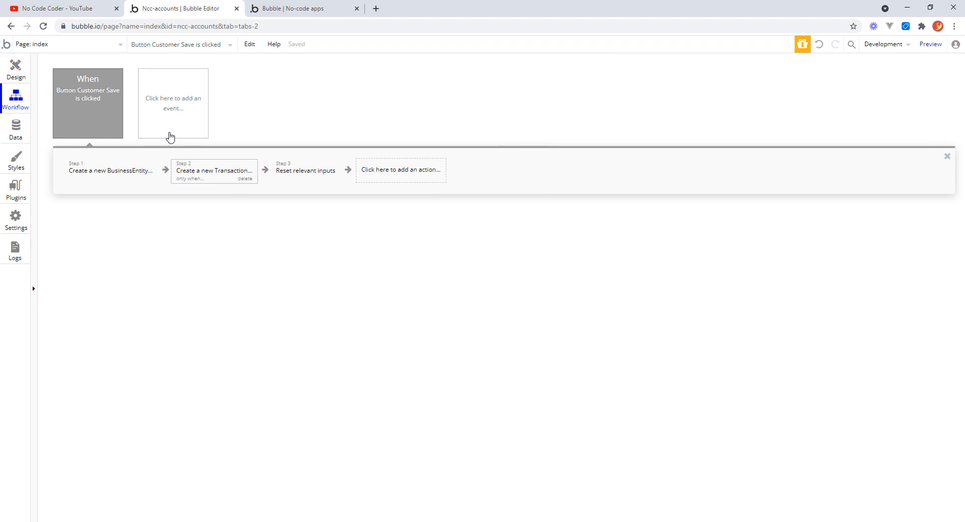
Review the Create a new Transaction step's settings in the workflow.
click(213, 175)
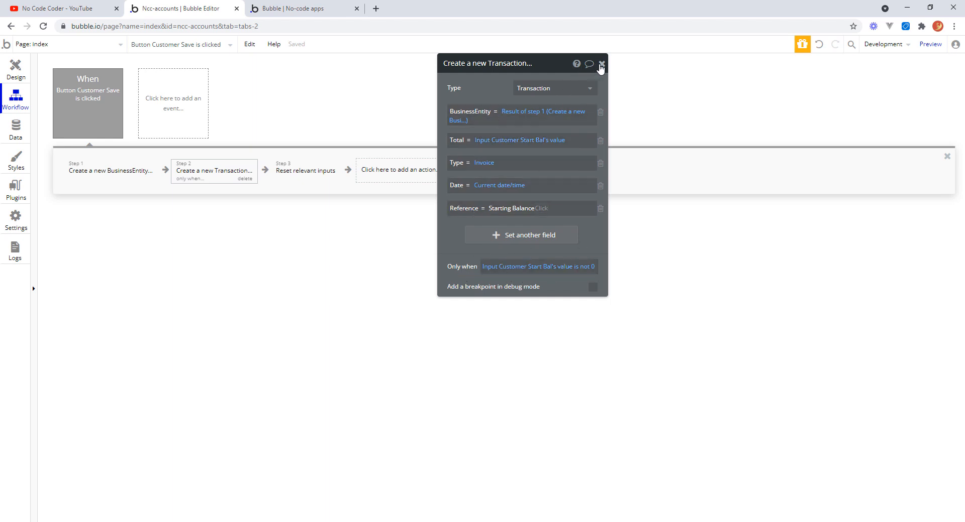
click(602, 64)
click(14, 69)
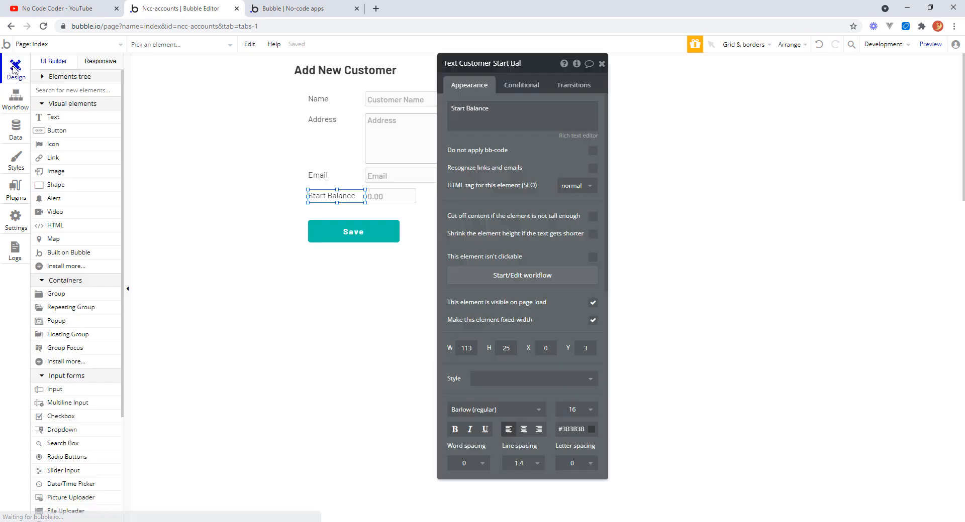
click(15, 101)
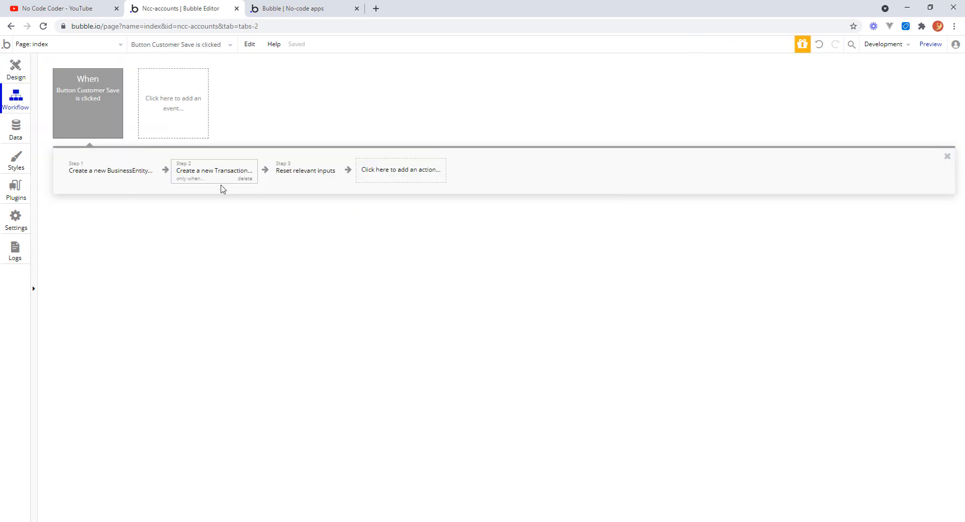
click(219, 179)
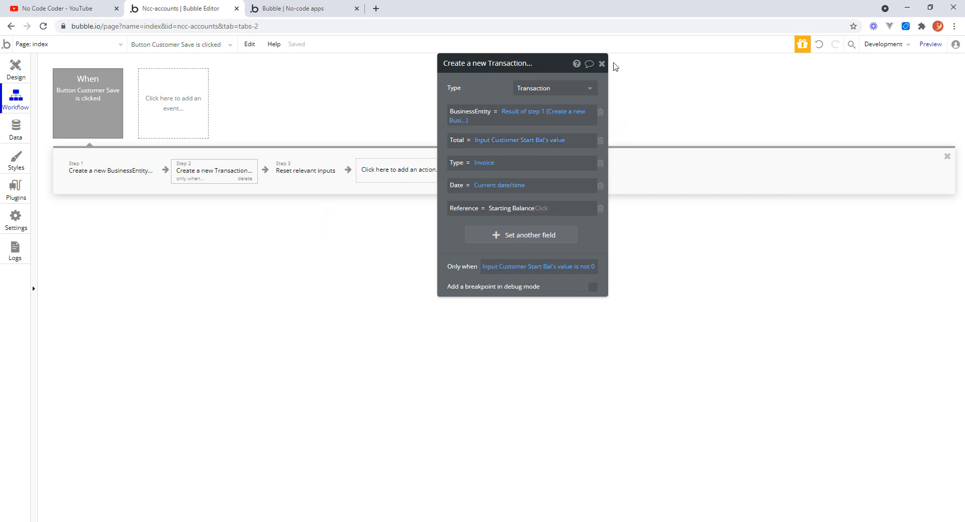
click(602, 64)
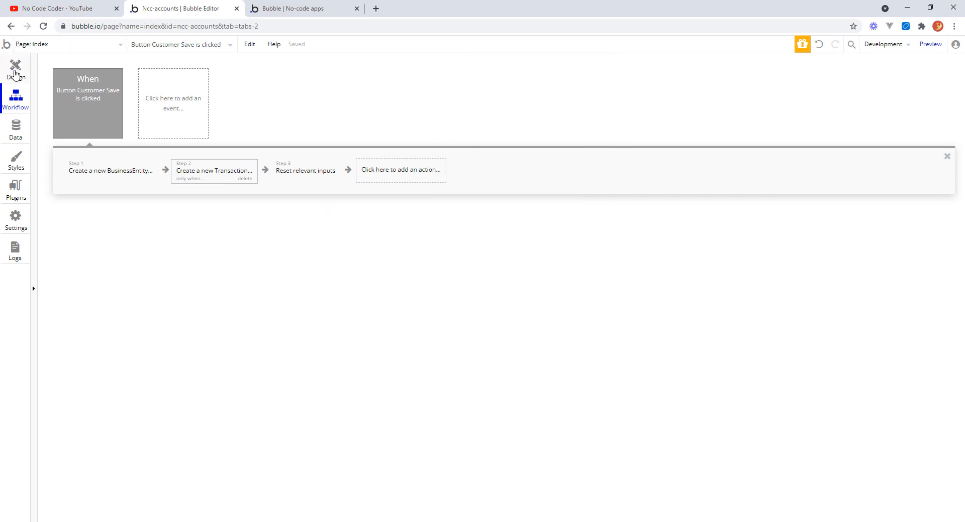
click(14, 67)
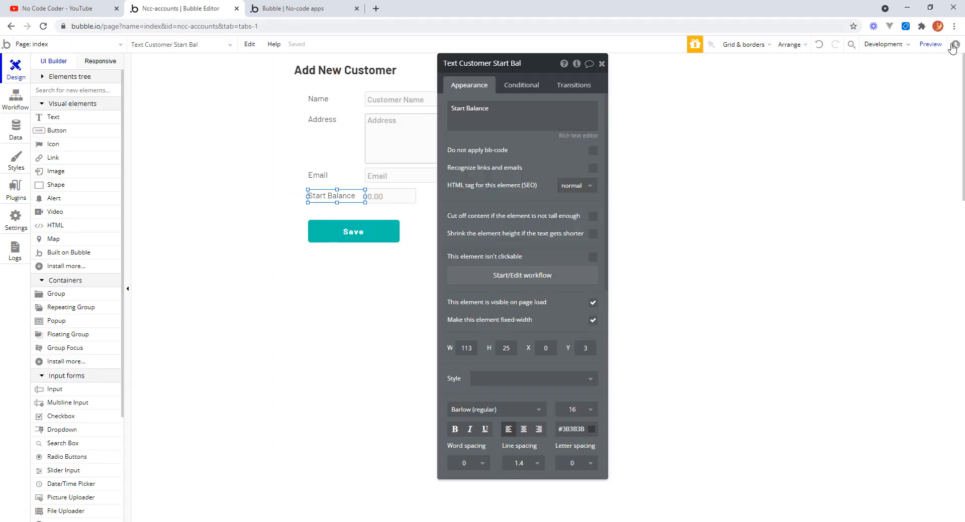
Refresh the app preview and enter KBT Enterprises as the new customer's name.
click(307, 9)
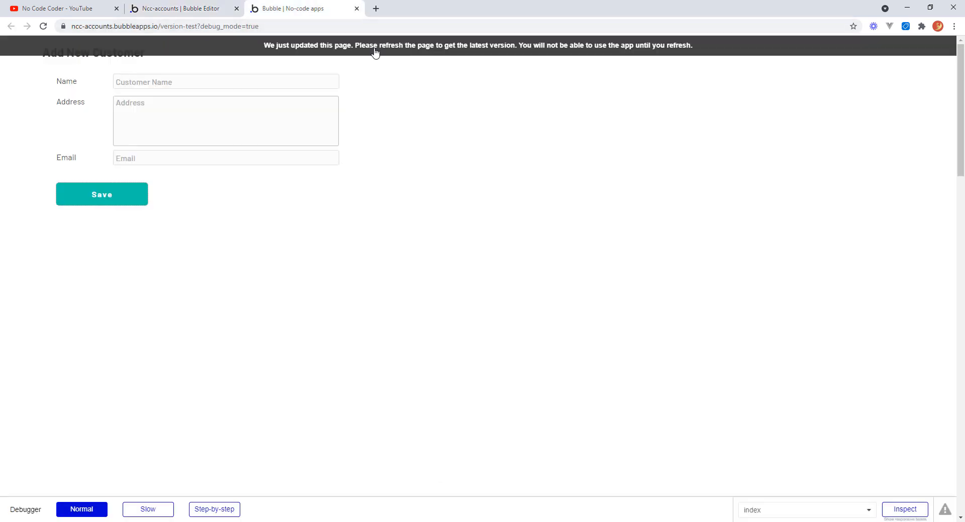
click(376, 49)
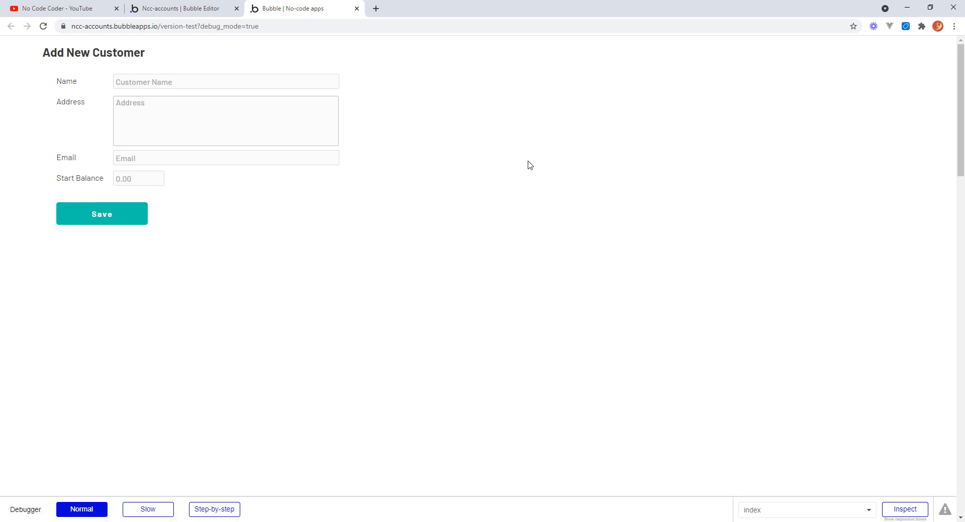
click(226, 81)
key(Down)
key(Up)
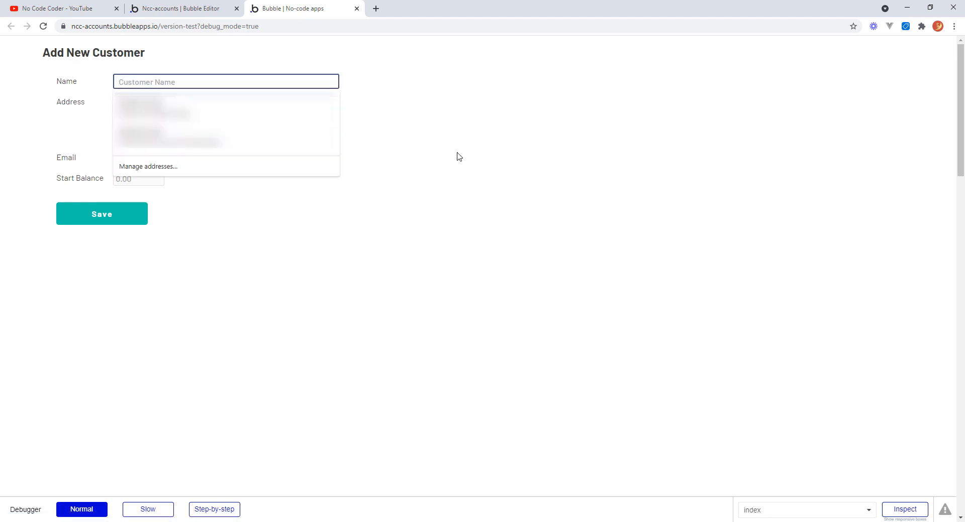
text(KBT Enterprises)
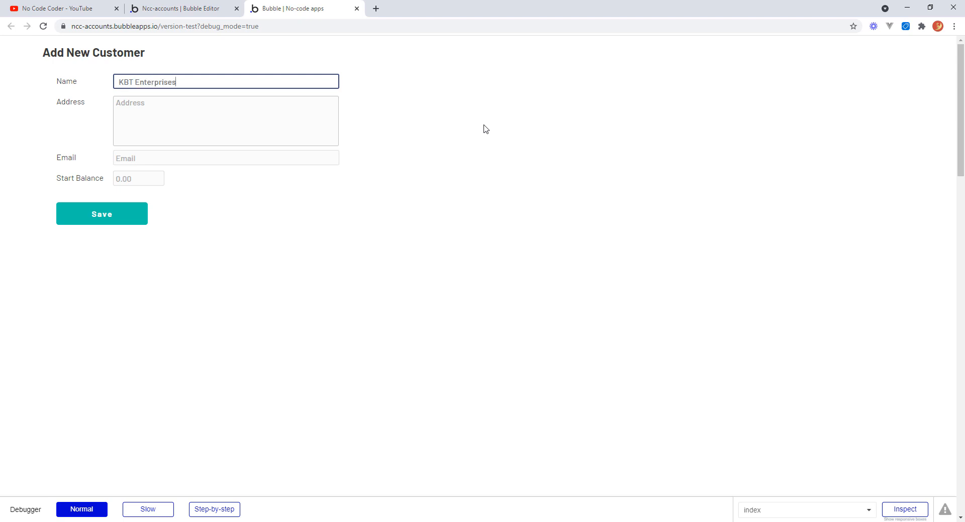
Fill in the customer's address and e-mail, enter a start balance of 100.00, and save the customer.
key(Tab)
text(6)
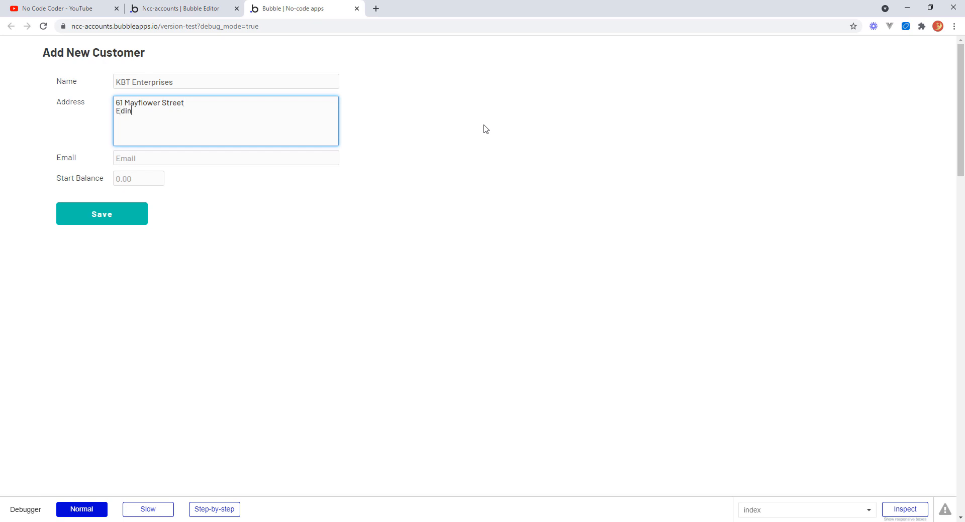
key(Return)
key(Tab)
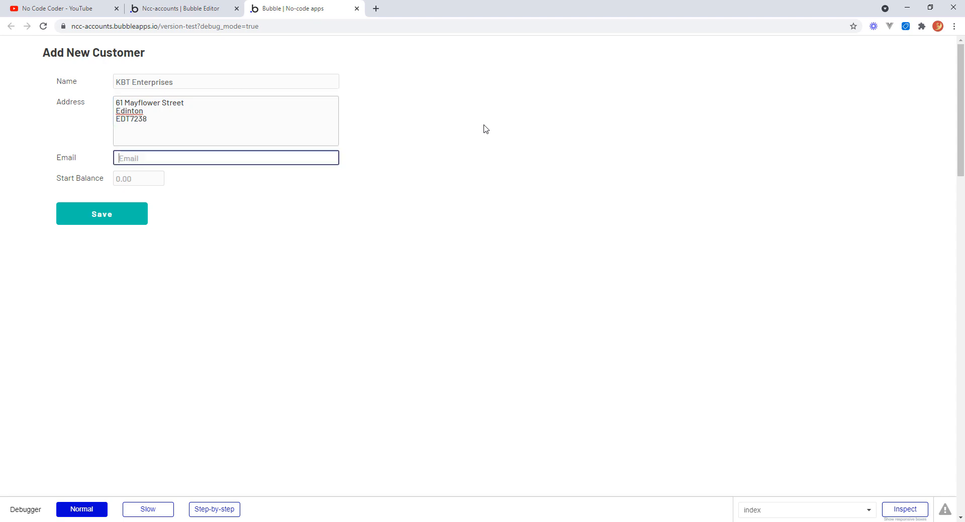
text(dave)
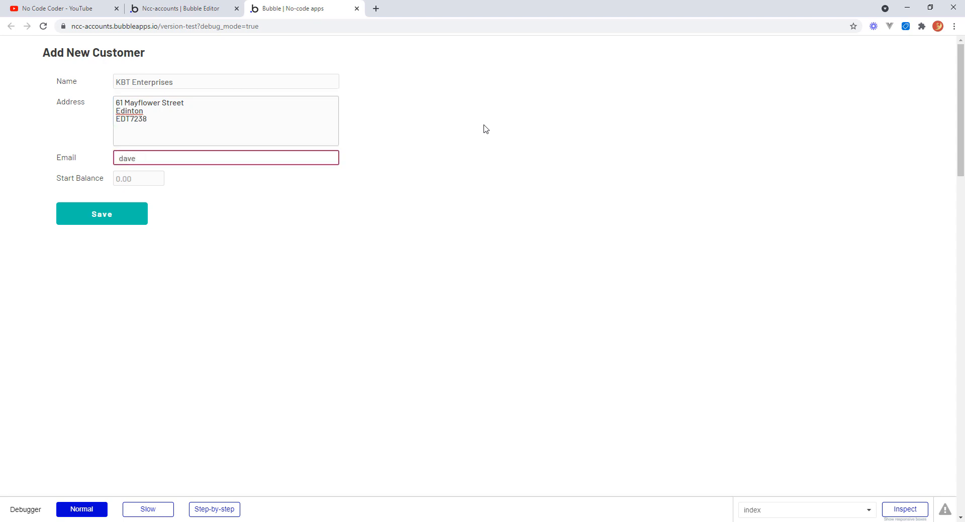
text(:@)
key(BackSpace)
key(Tab)
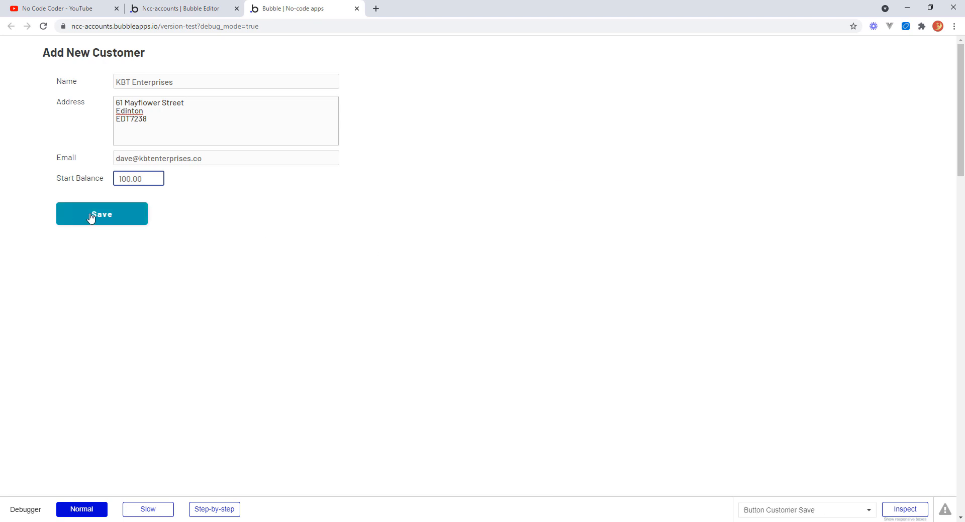
click(118, 217)
Inspect the app data for the Transactions and BusinessEntities records.
click(206, 8)
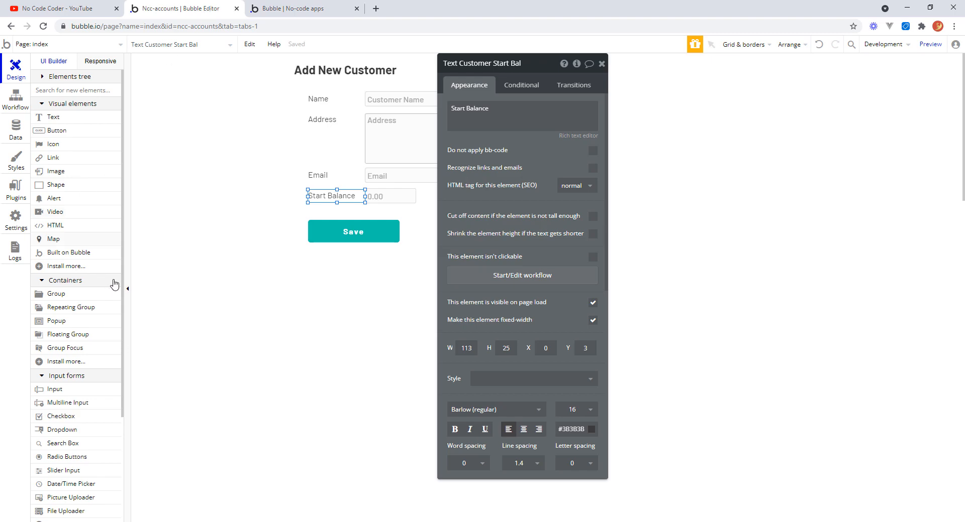
click(16, 128)
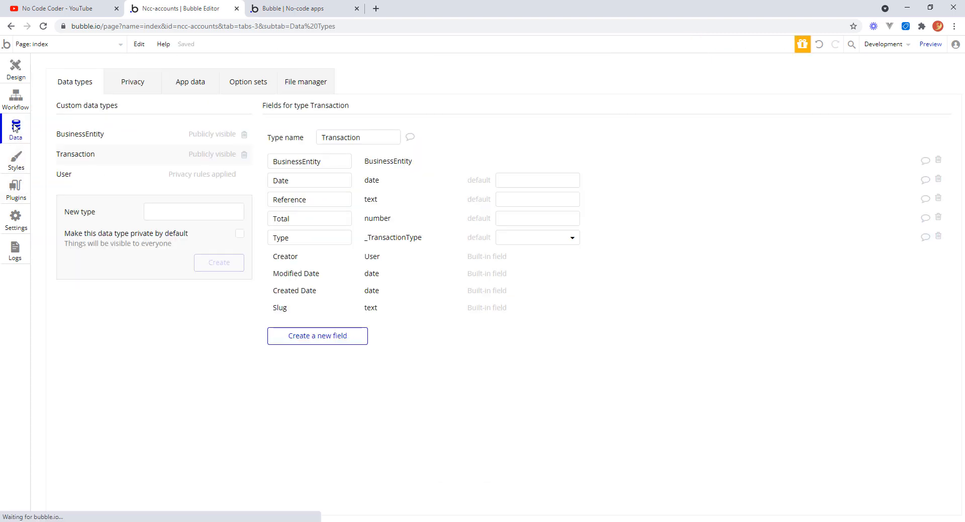
click(194, 84)
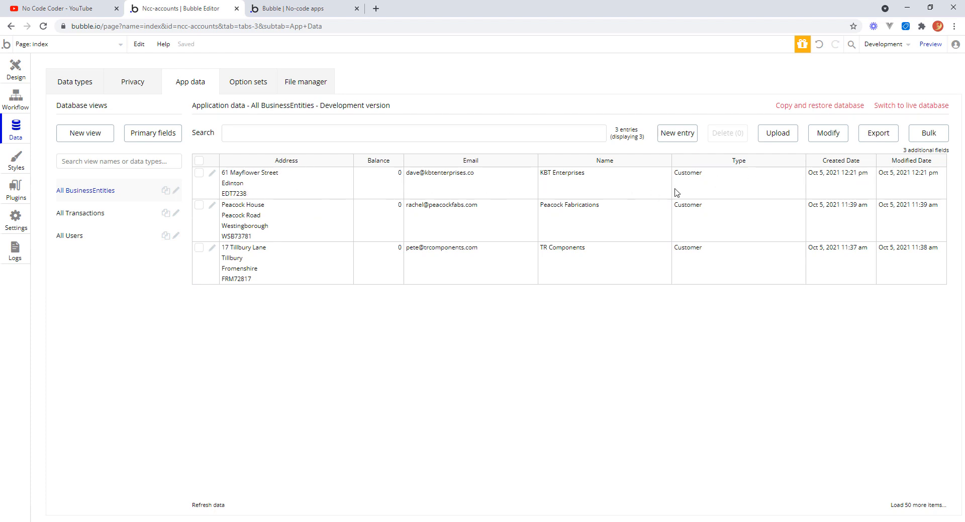
click(73, 221)
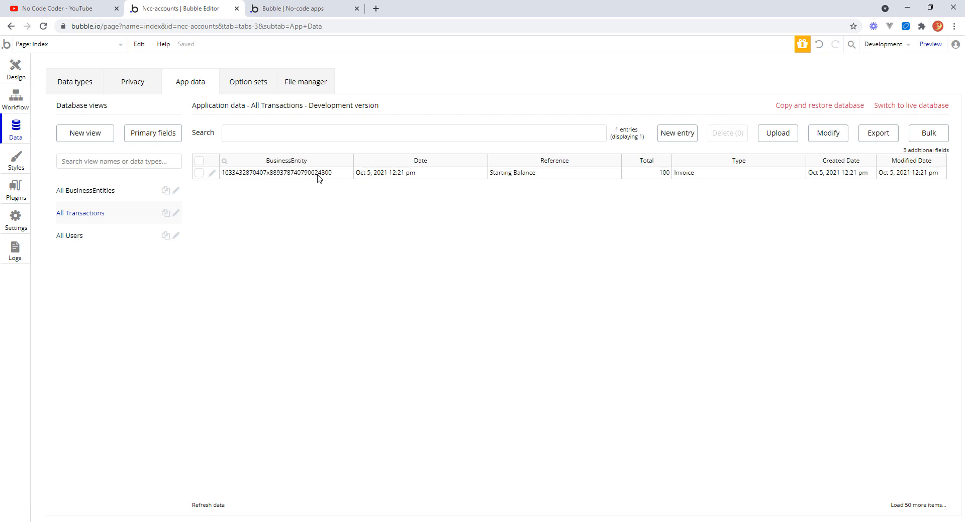
click(130, 195)
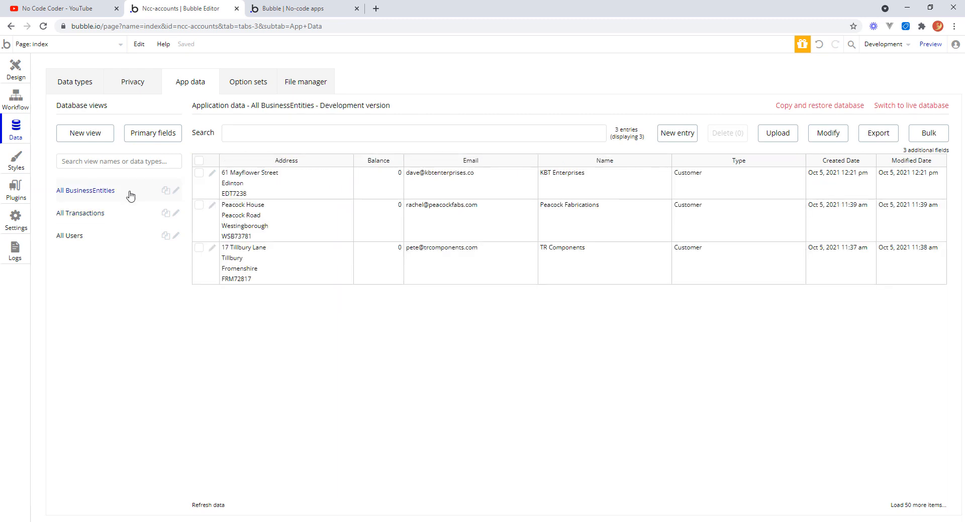
Add the Unique id field to the All BusinessEntities database view and save it.
click(925, 151)
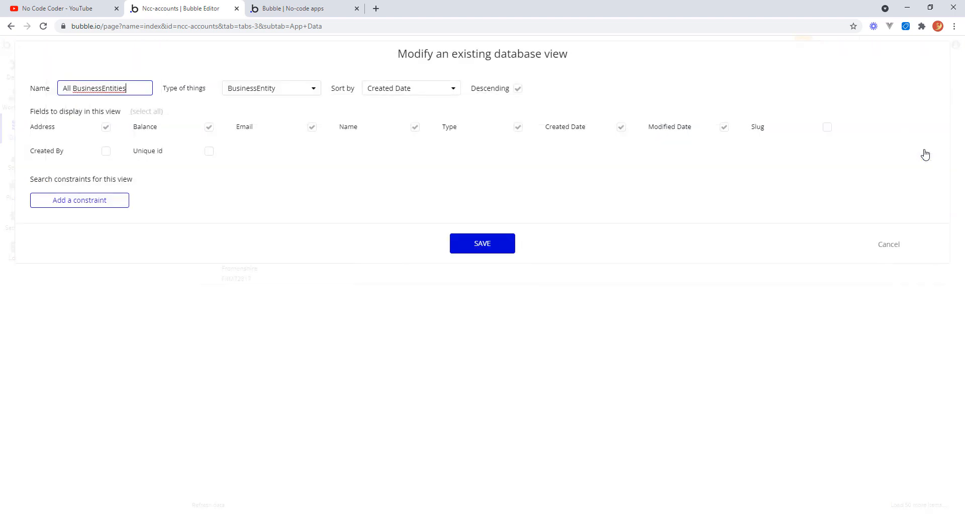
click(208, 154)
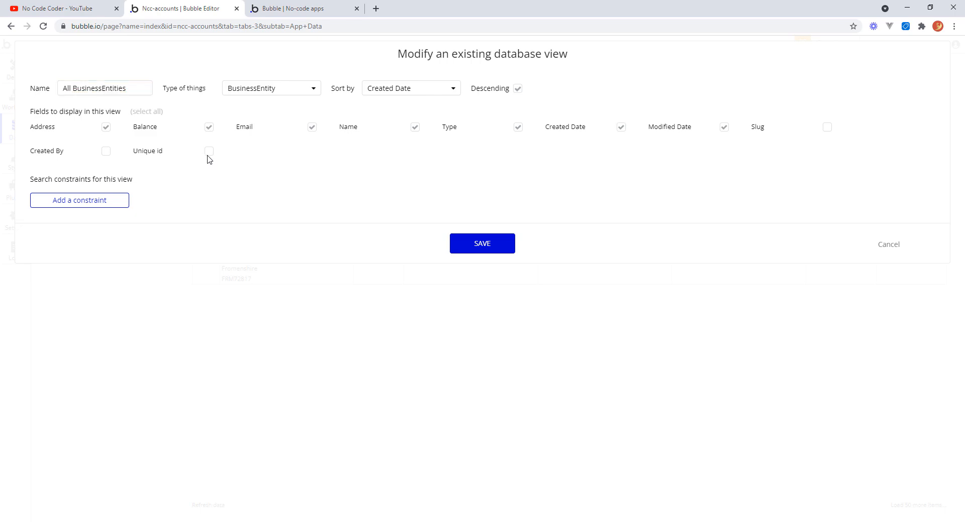
click(463, 244)
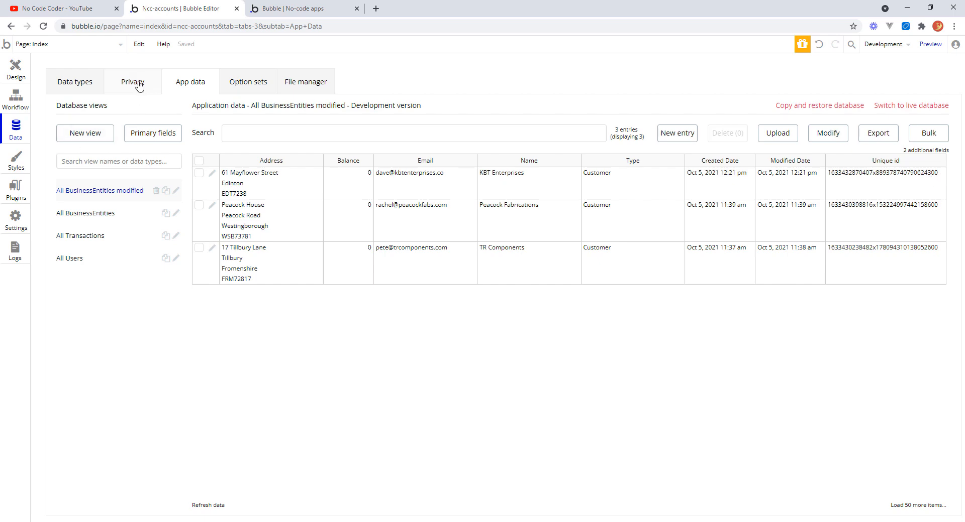
click(76, 83)
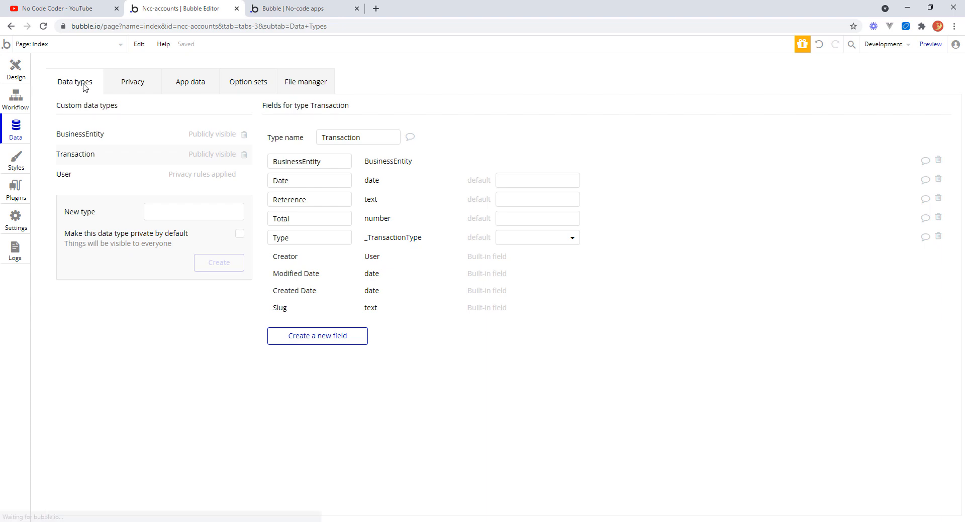
click(186, 85)
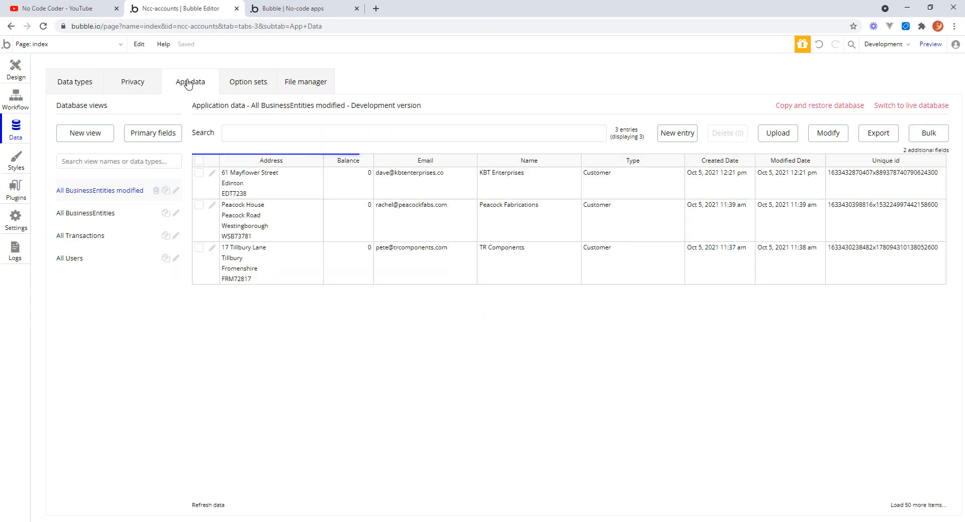
Compare the All Transactions and All BusinessEntities database views.
click(97, 236)
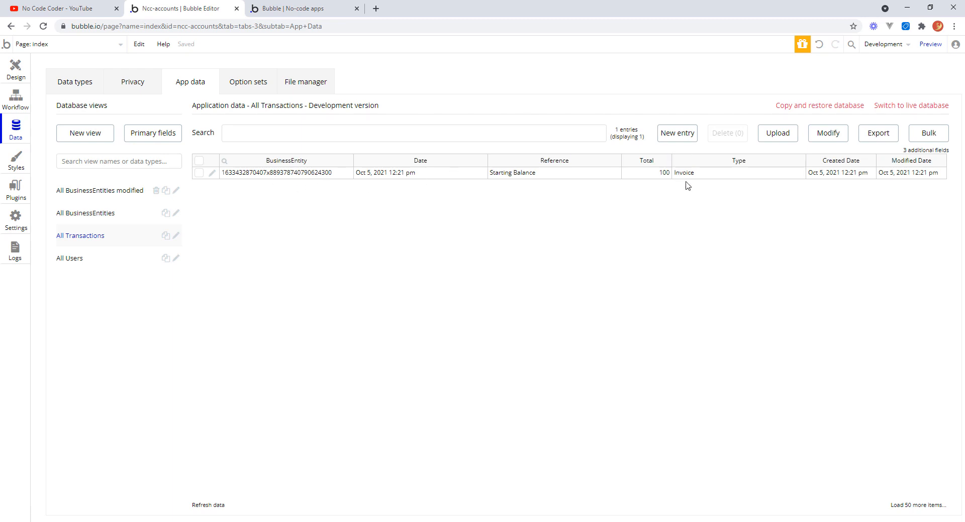
click(106, 216)
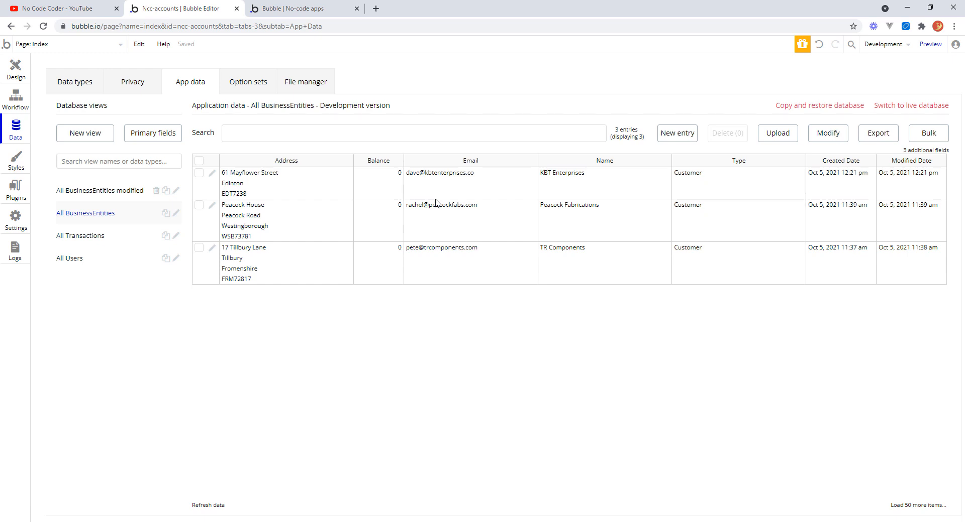
Create a custom workflow event named Calculate Balance with BusinessEntity as its type of thing.
click(17, 99)
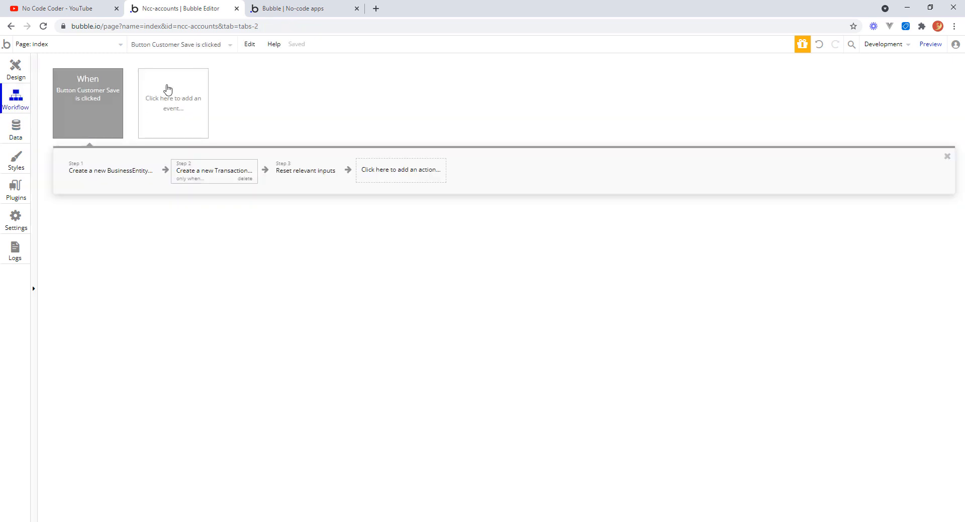
click(173, 114)
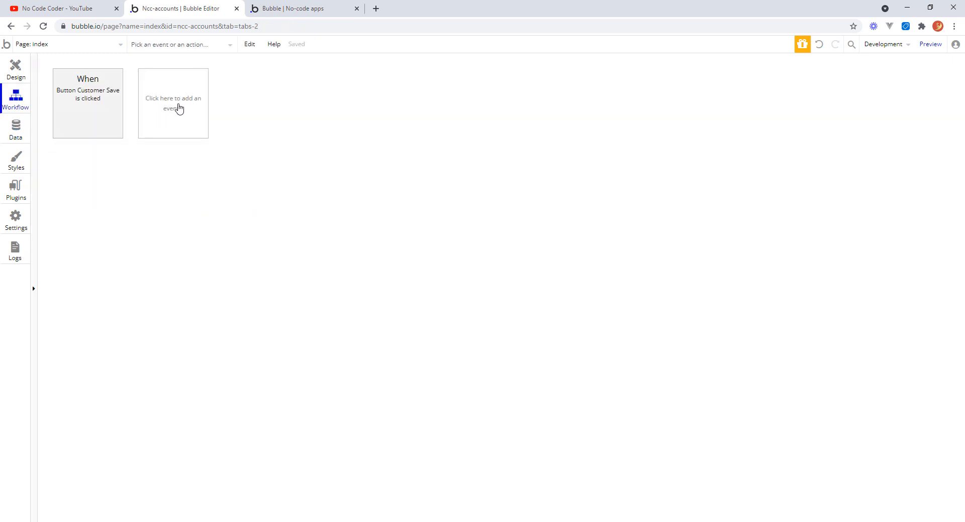
mouse_move(177, 207)
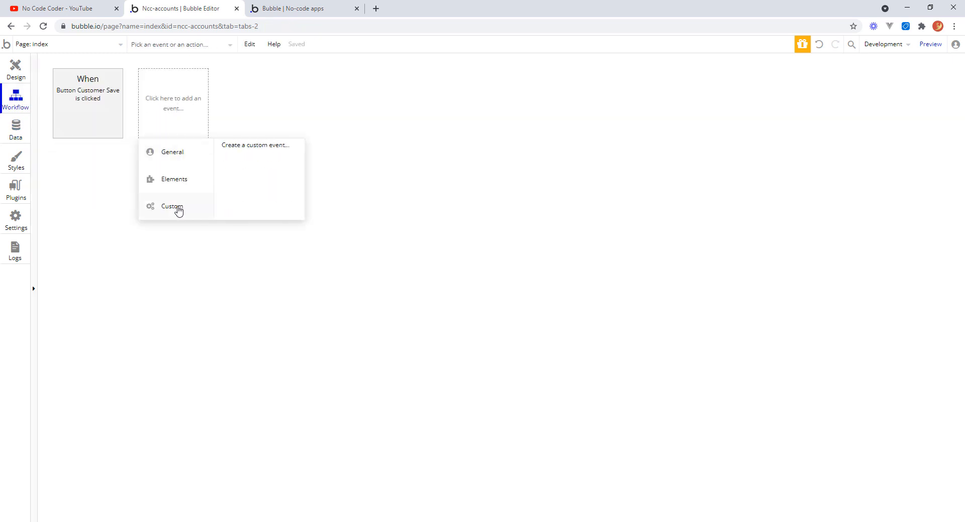
click(240, 147)
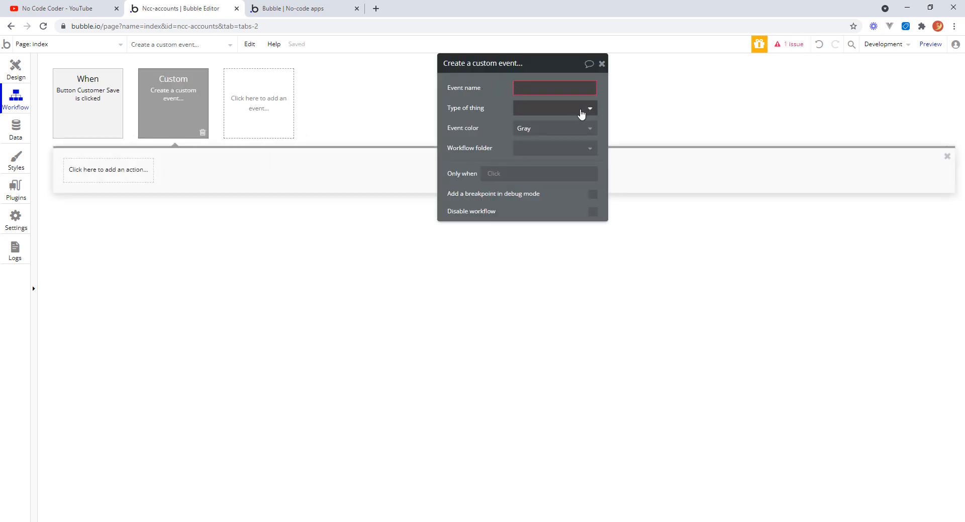
text(Caa)
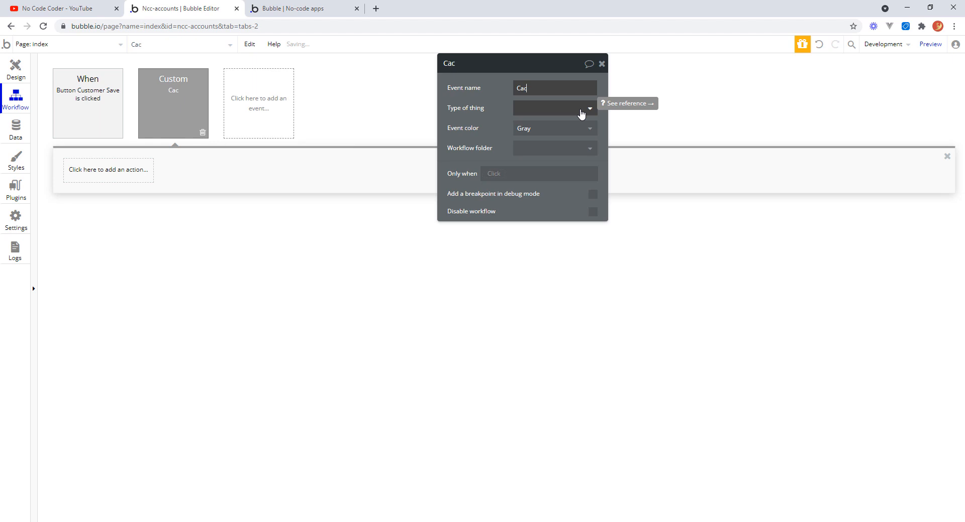
text(l)
key(BackSpace)
key(BackSpace)
text(lculate Balance)
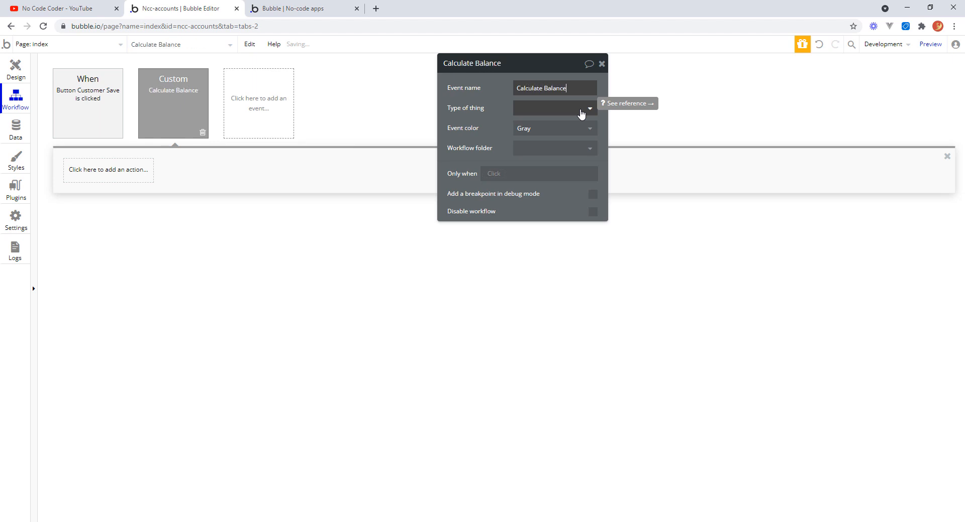
click(589, 111)
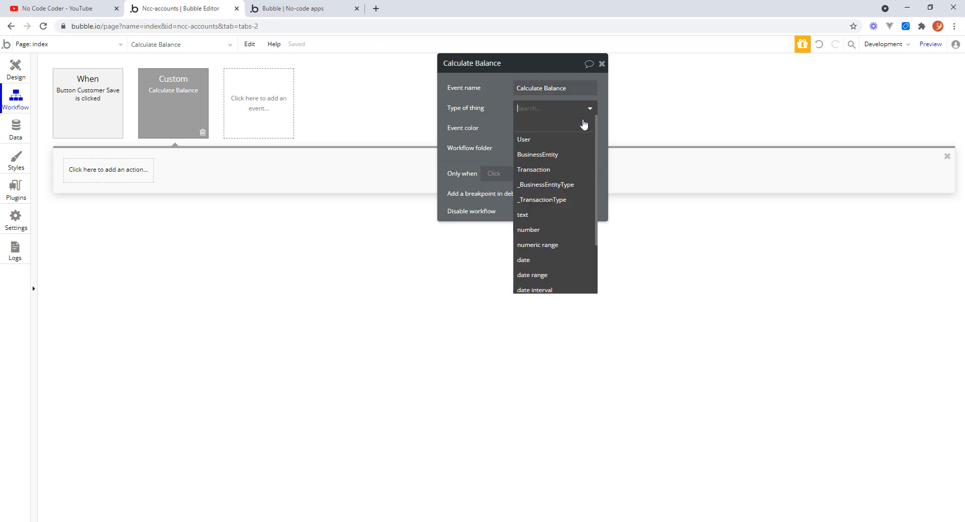
click(566, 156)
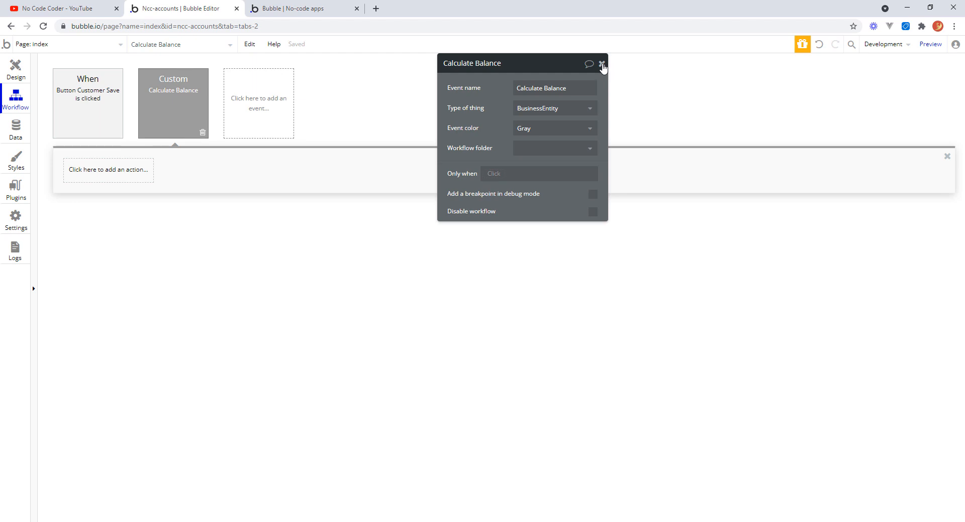
click(601, 64)
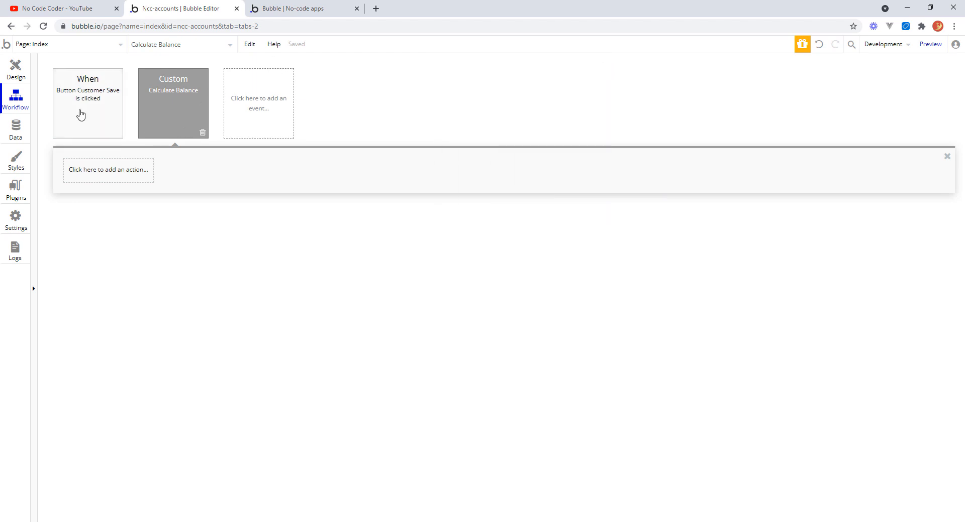
Add a Make changes to thing action to Calculate Balance that changes the Current Workflow BusinessEntity.
mouse_move(92, 99)
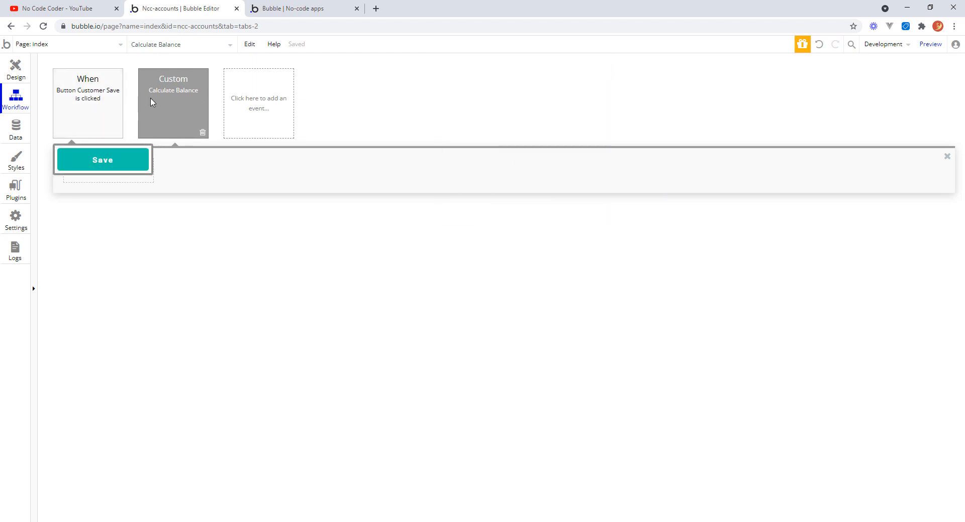
click(181, 92)
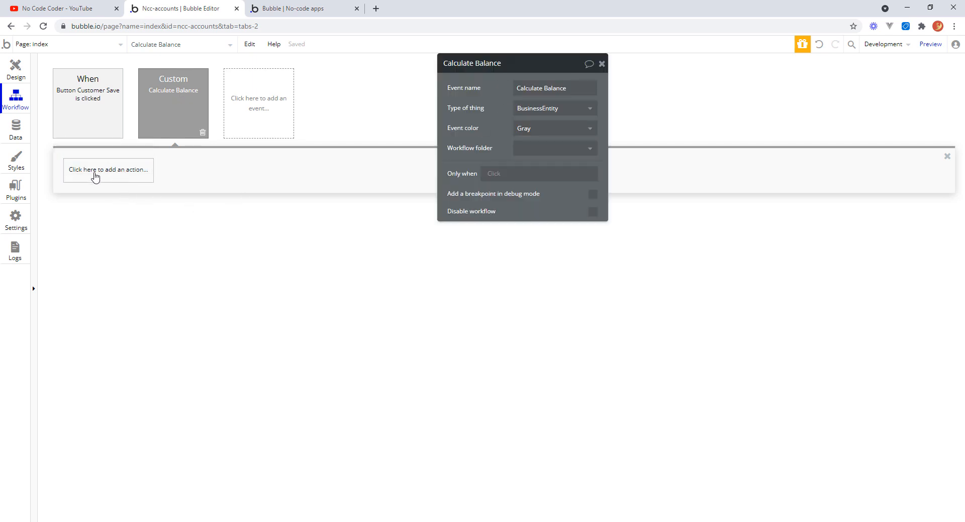
click(112, 172)
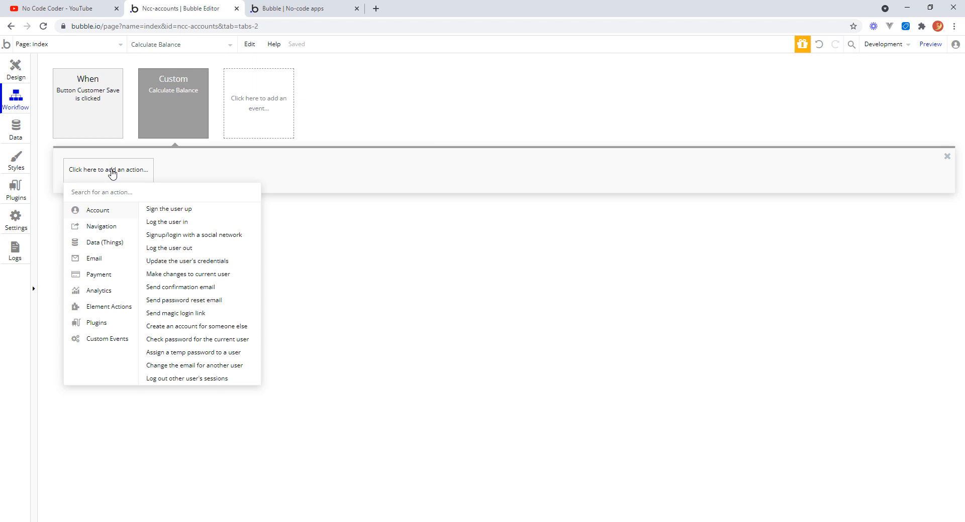
mouse_move(104, 249)
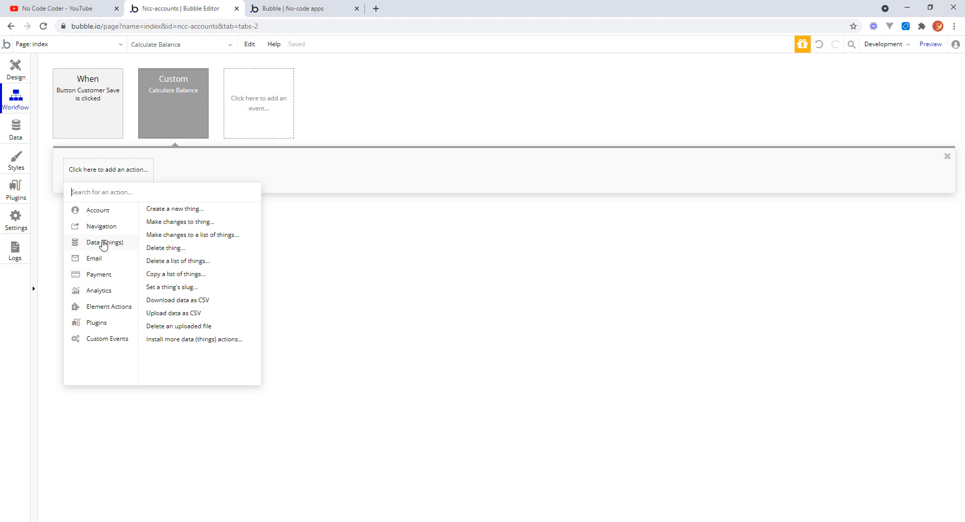
click(195, 222)
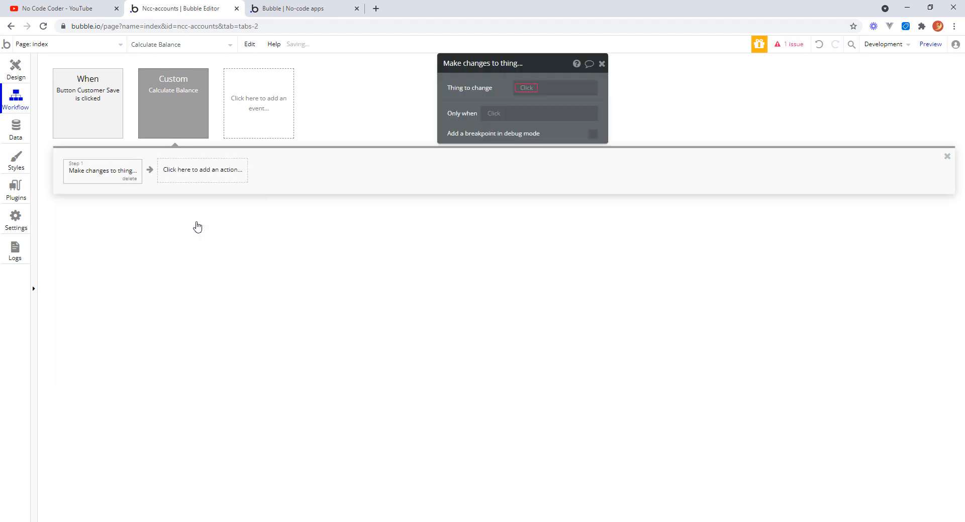
click(526, 89)
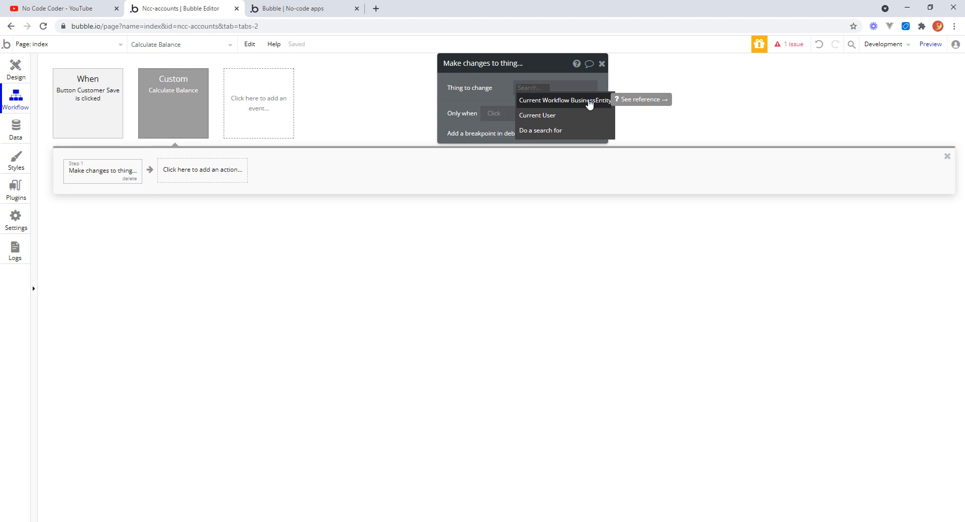
click(589, 101)
click(180, 101)
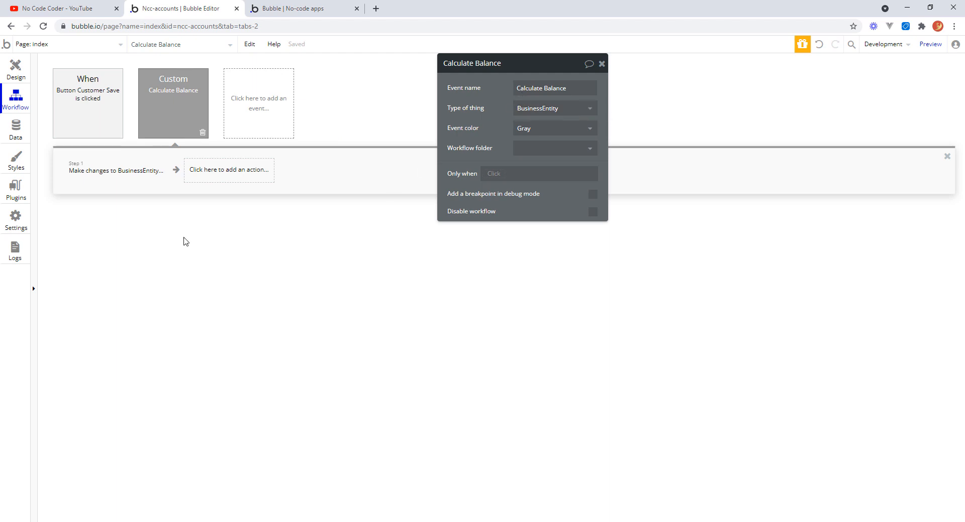
Add the Balance field to the action and start its value with a Do a search for expression.
click(129, 173)
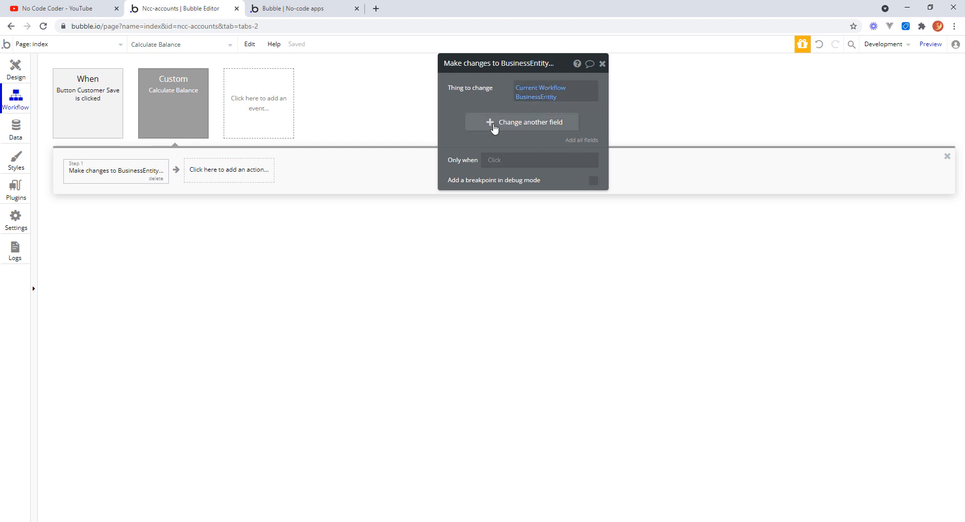
click(491, 123)
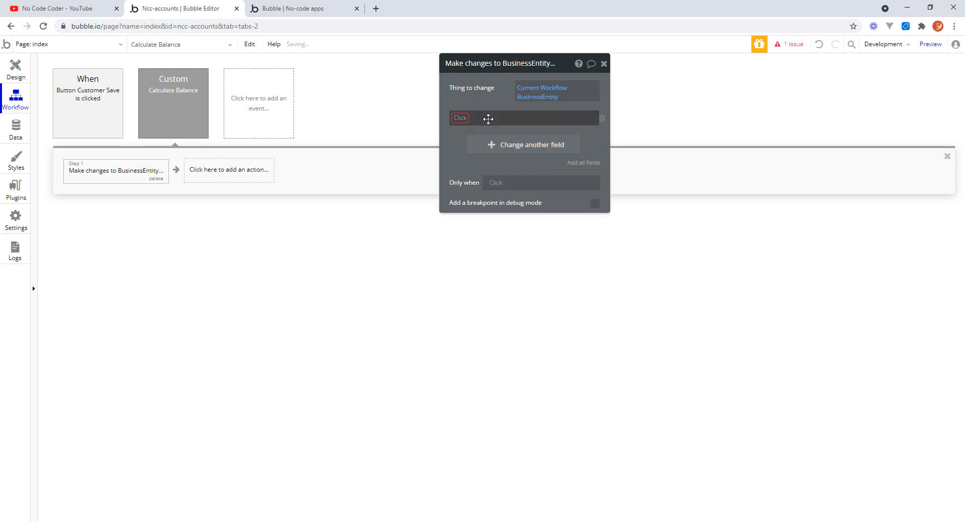
click(461, 119)
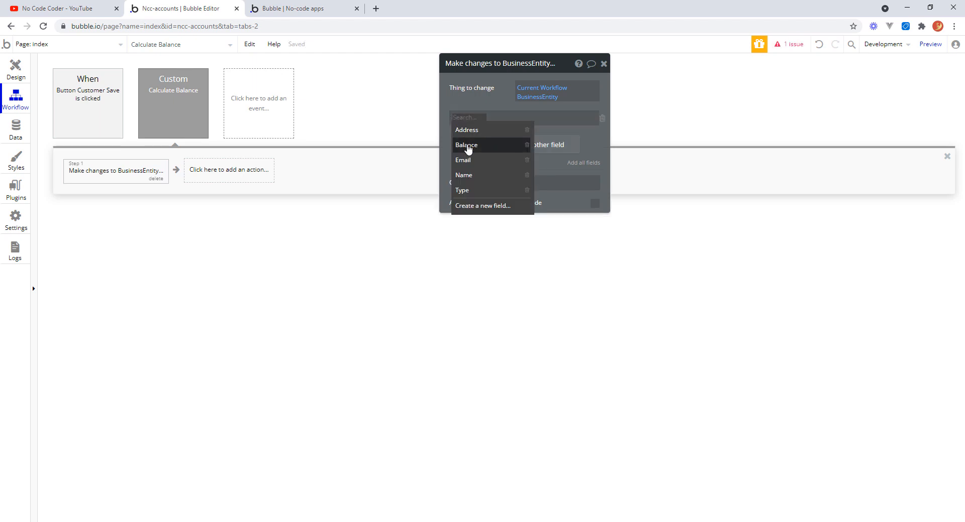
click(467, 146)
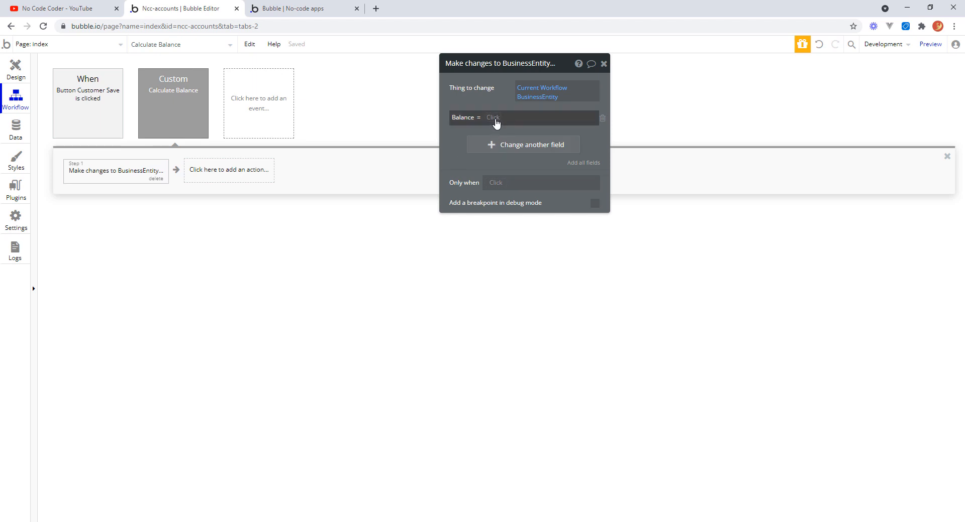
click(495, 119)
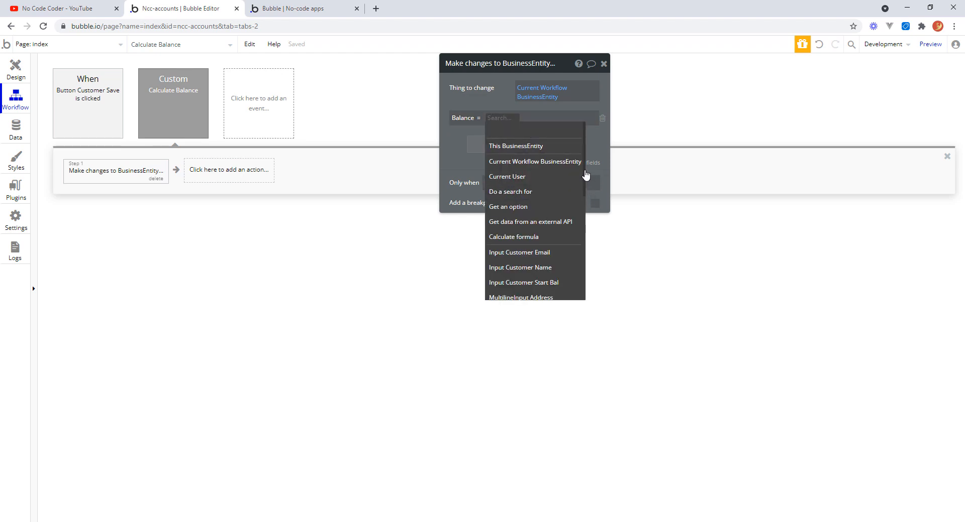
drag(586, 176, 584, 185)
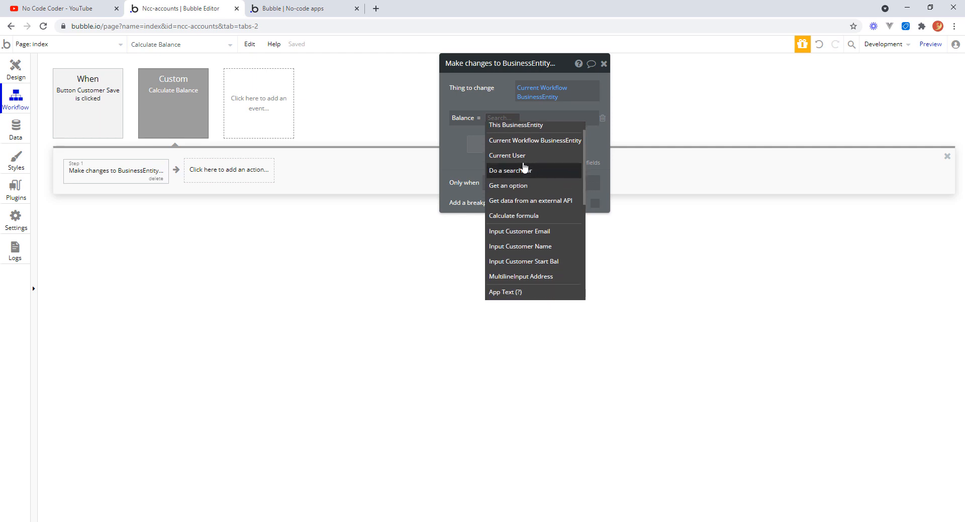
mouse_move(504, 176)
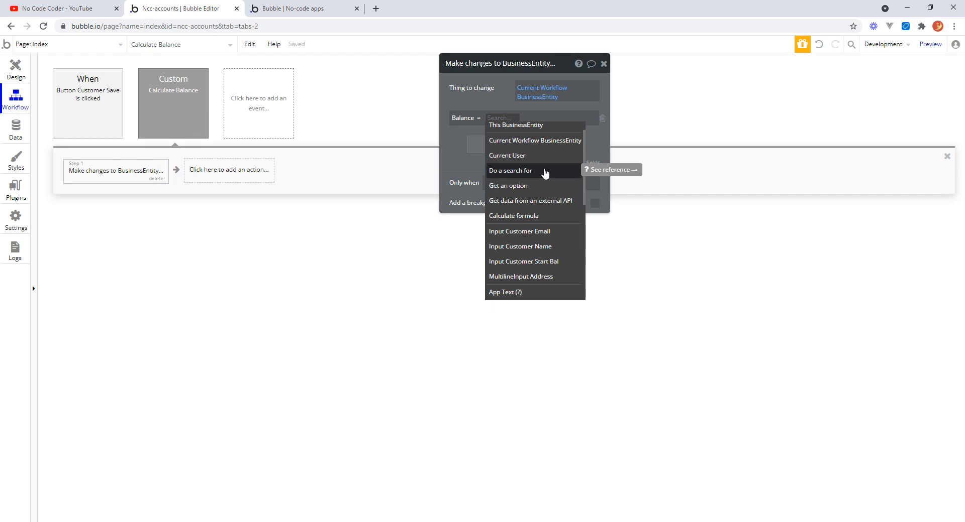
click(545, 172)
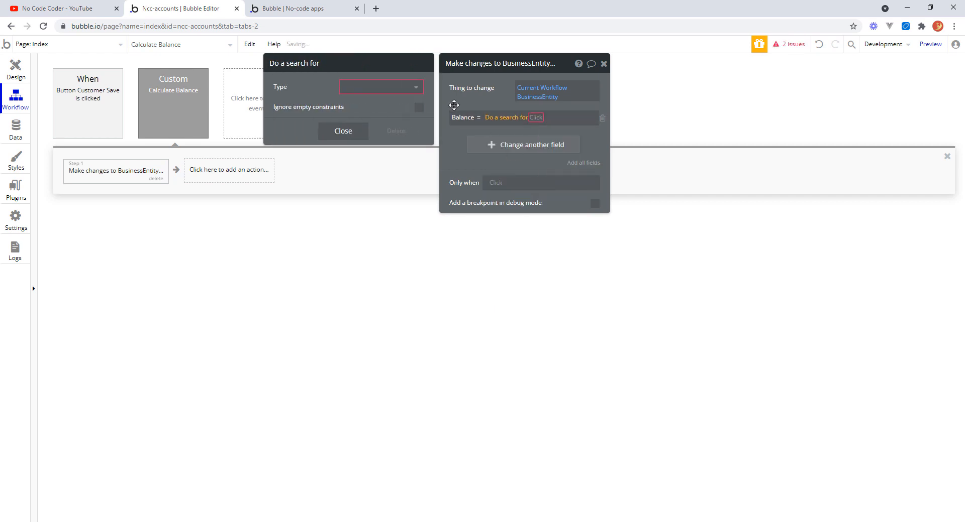
Make the search look for Transactions whose BusinessEntity equals the Current Workflow BusinessEntity.
click(416, 89)
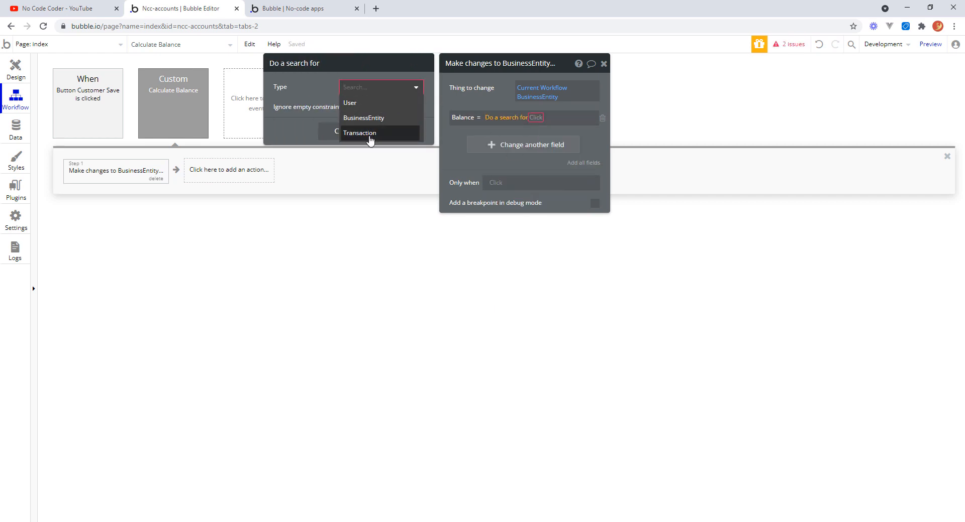
click(370, 134)
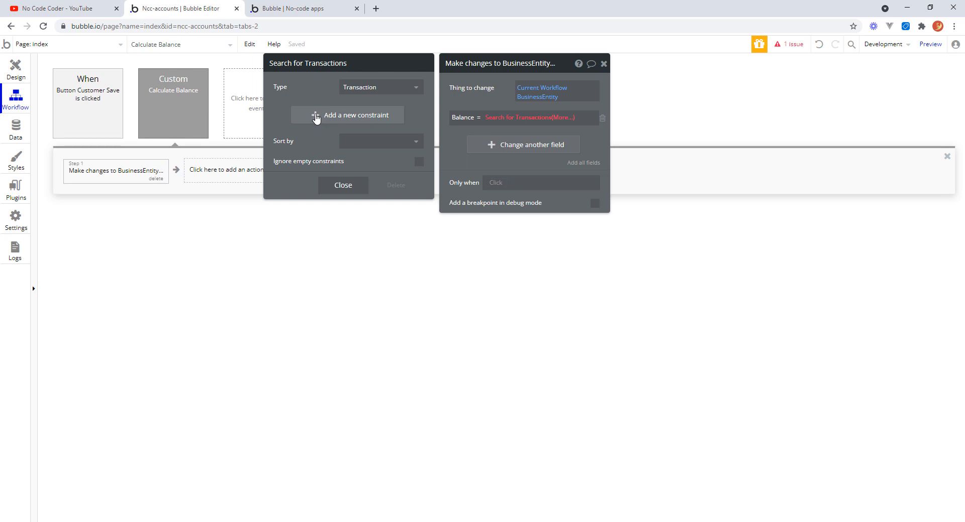
click(316, 118)
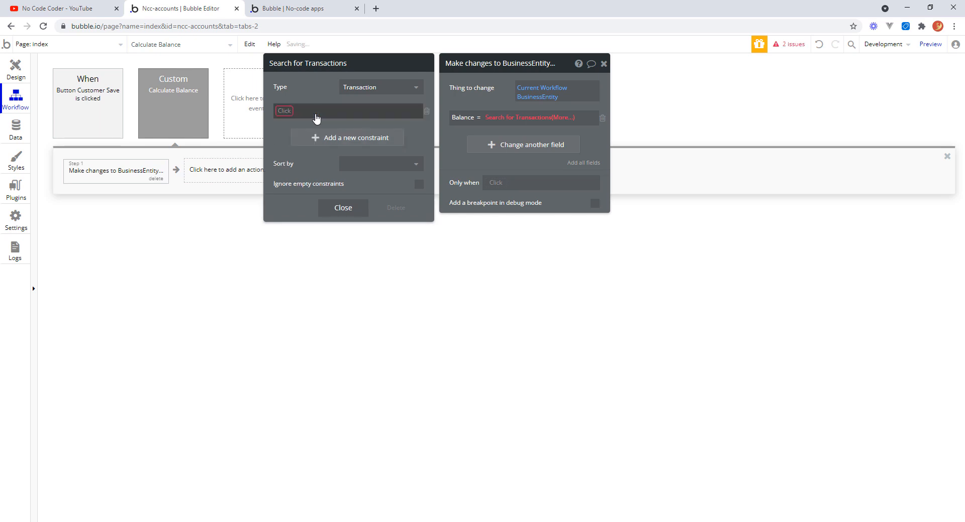
click(289, 112)
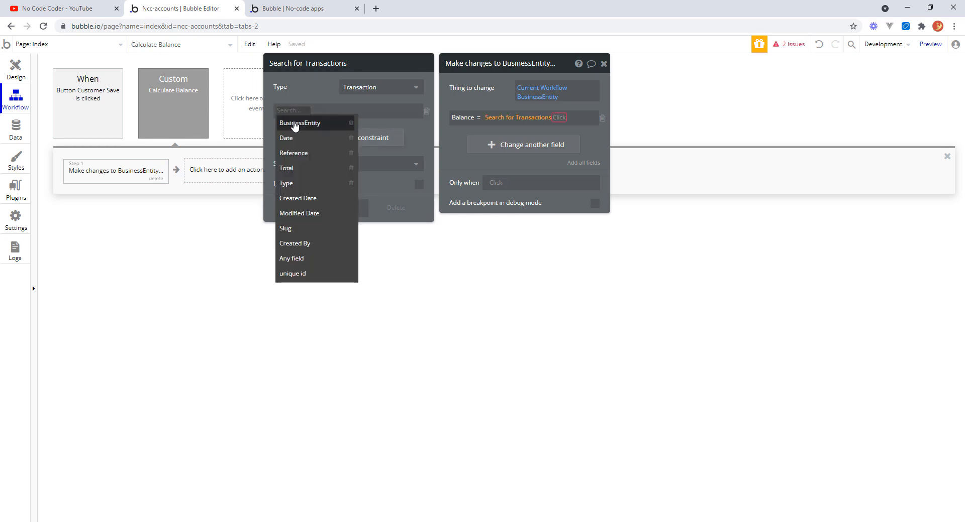
click(295, 124)
click(324, 112)
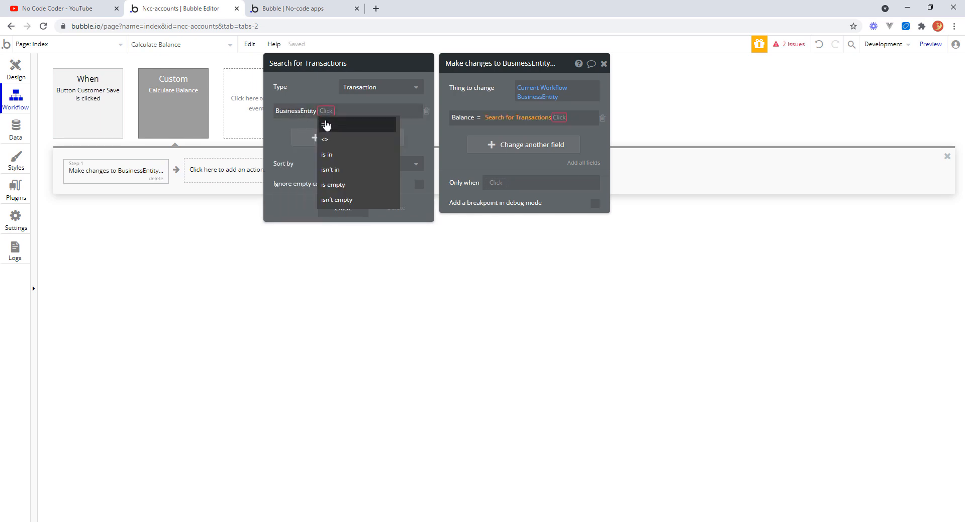
click(325, 125)
click(334, 110)
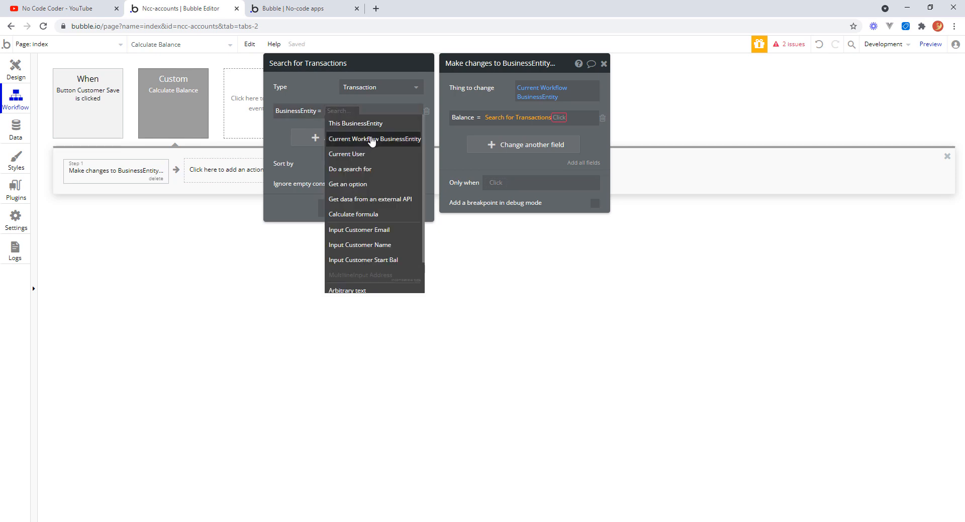
click(373, 142)
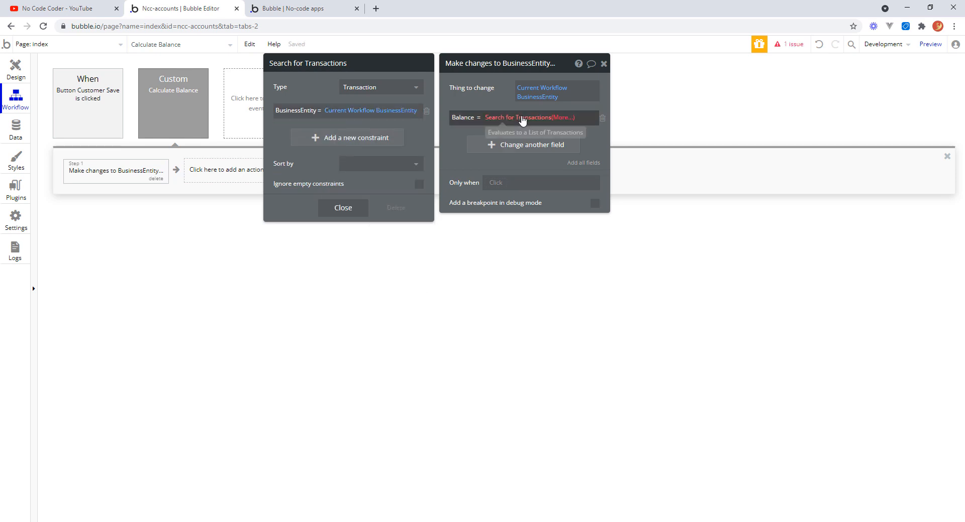
Extend the Balance expression to take the Total of the searched Transactions and sum it.
click(559, 118)
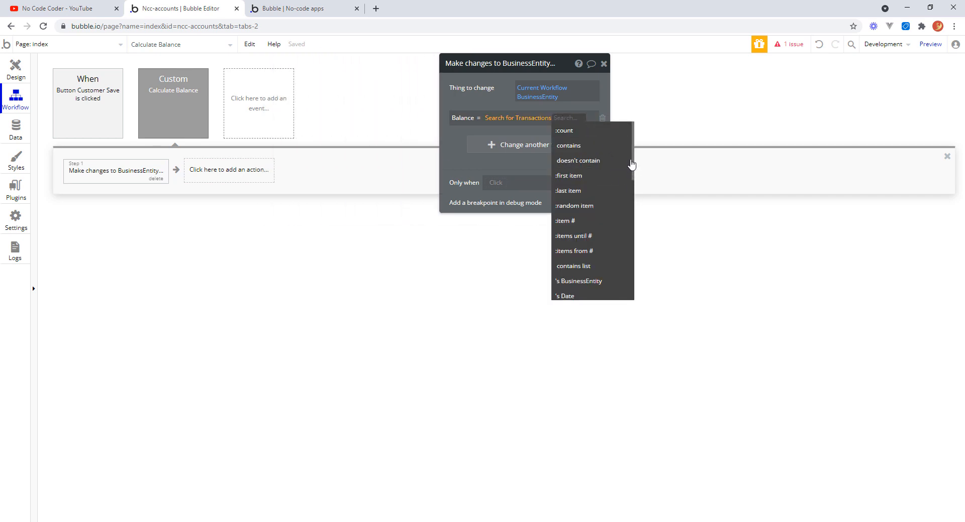
scroll(632, 188, down, 2)
scroll(632, 188, down, 1)
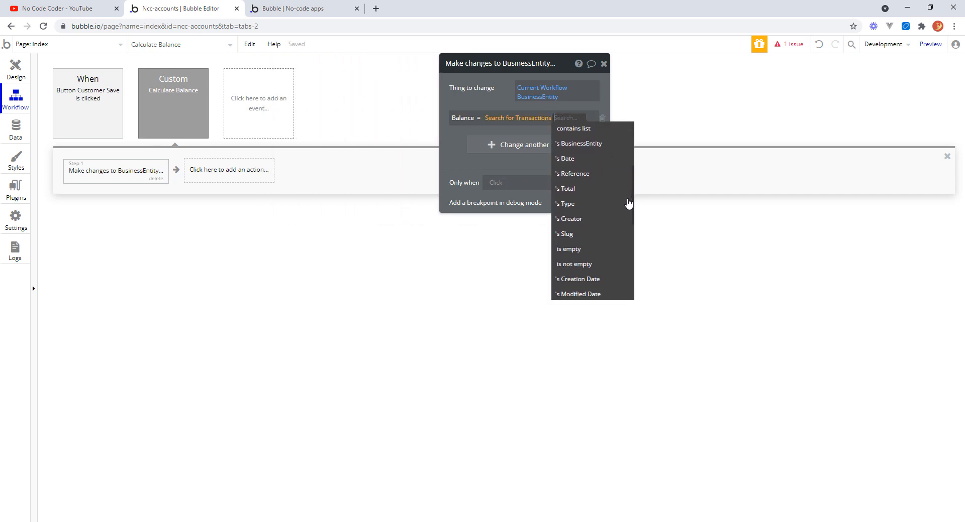
click(577, 192)
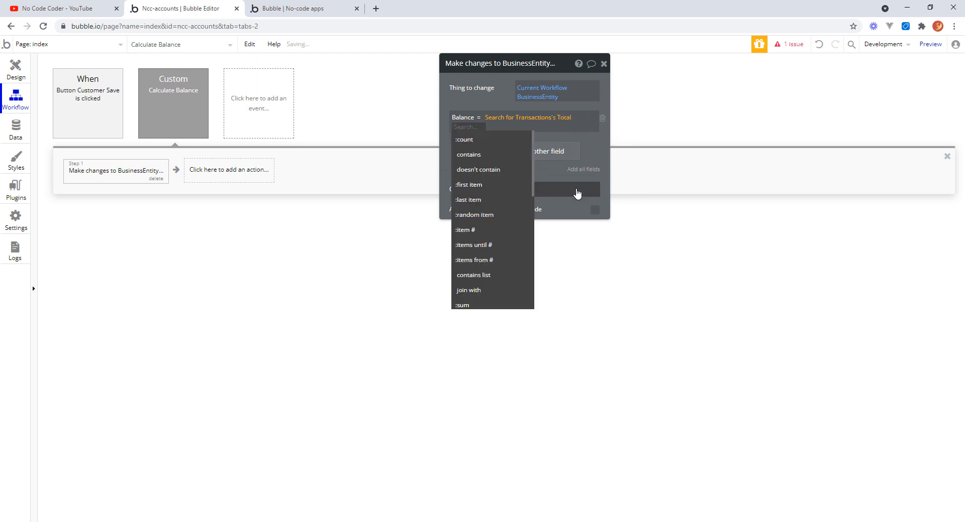
click(462, 305)
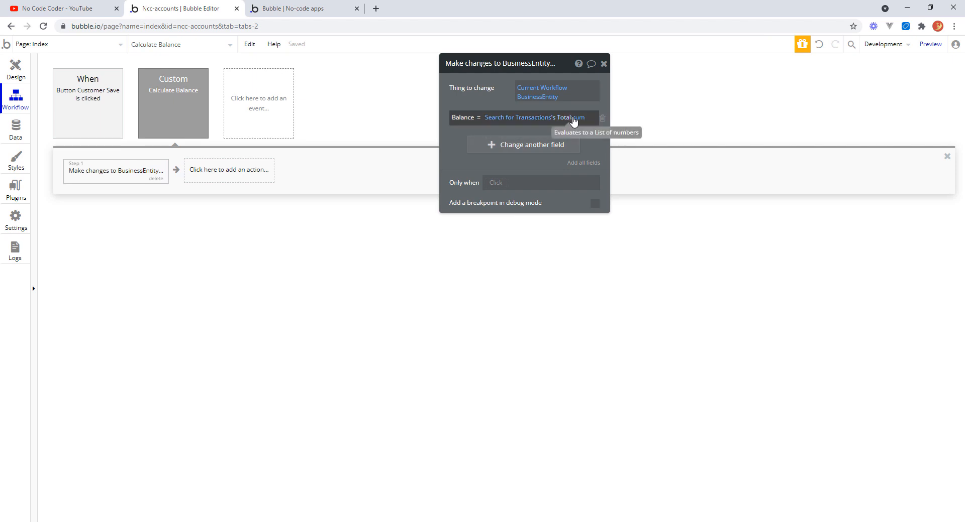
Review the Search for Transactions constraint behind the Balance expression, then close the action.
click(544, 120)
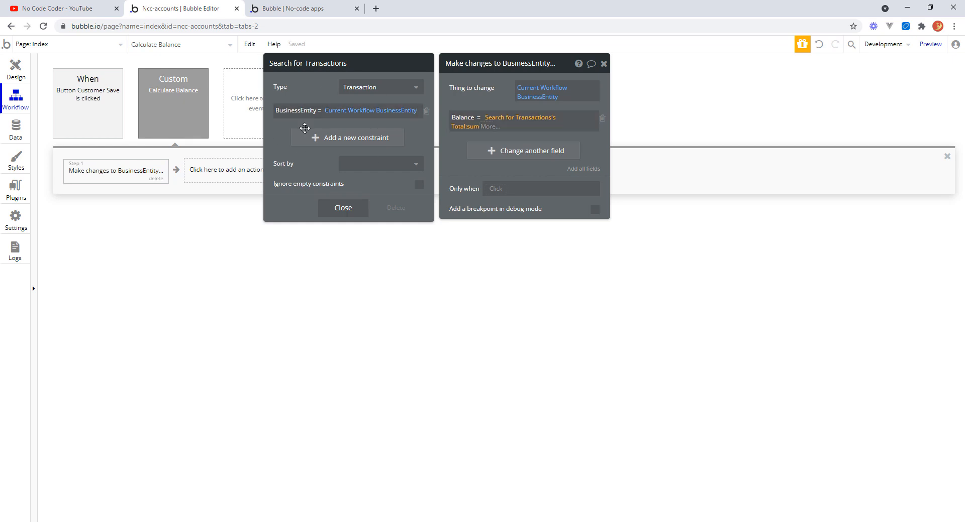
click(354, 209)
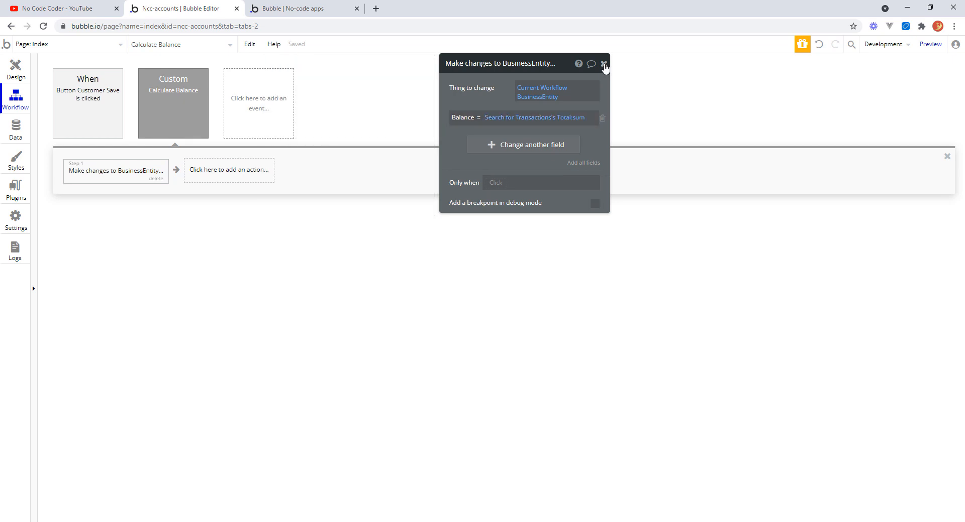
click(604, 65)
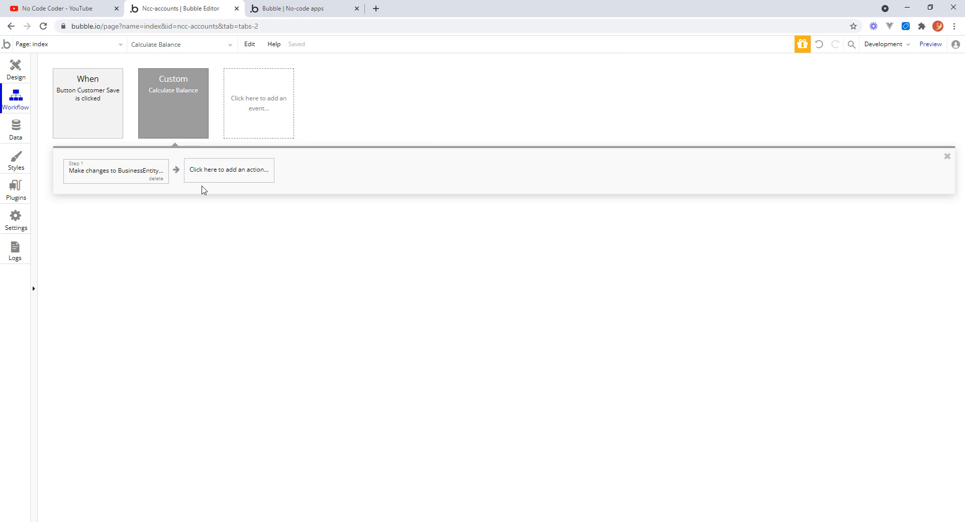
click(119, 171)
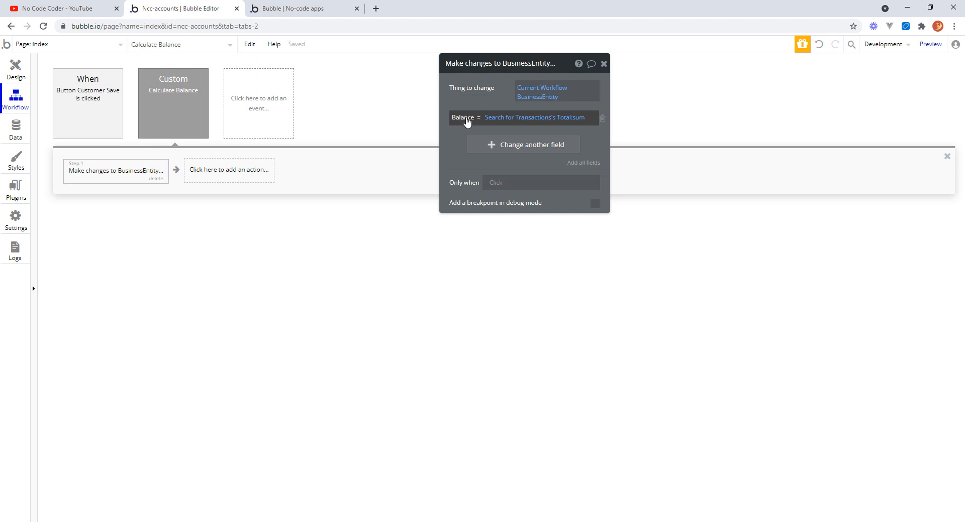
click(536, 118)
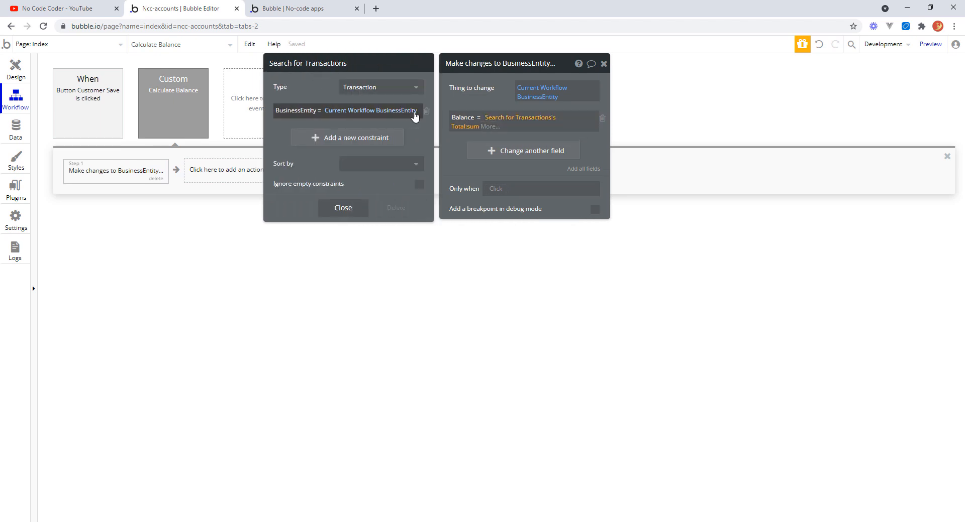
click(355, 213)
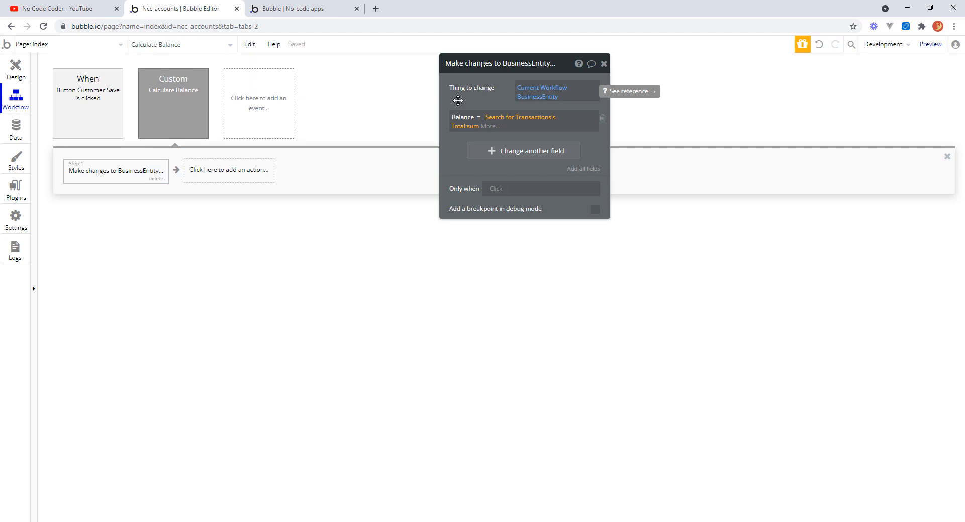
click(562, 121)
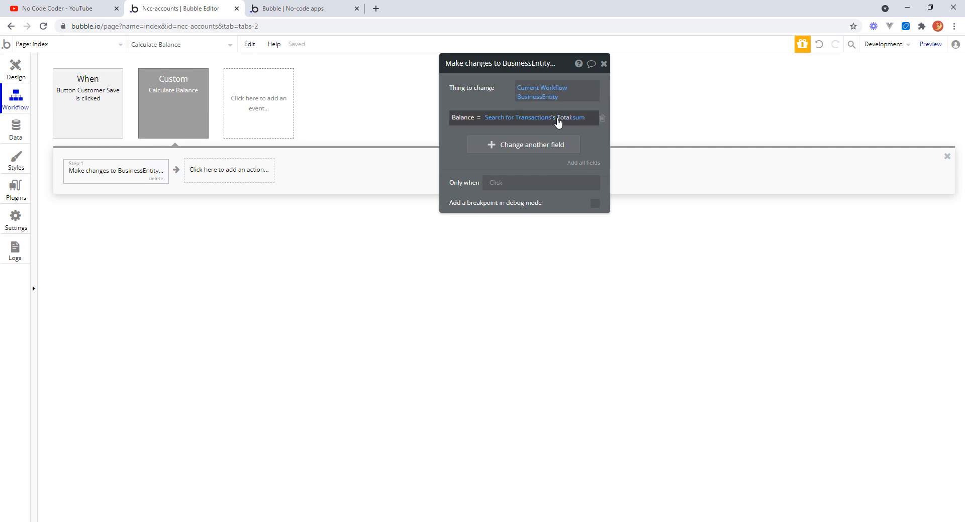
click(605, 65)
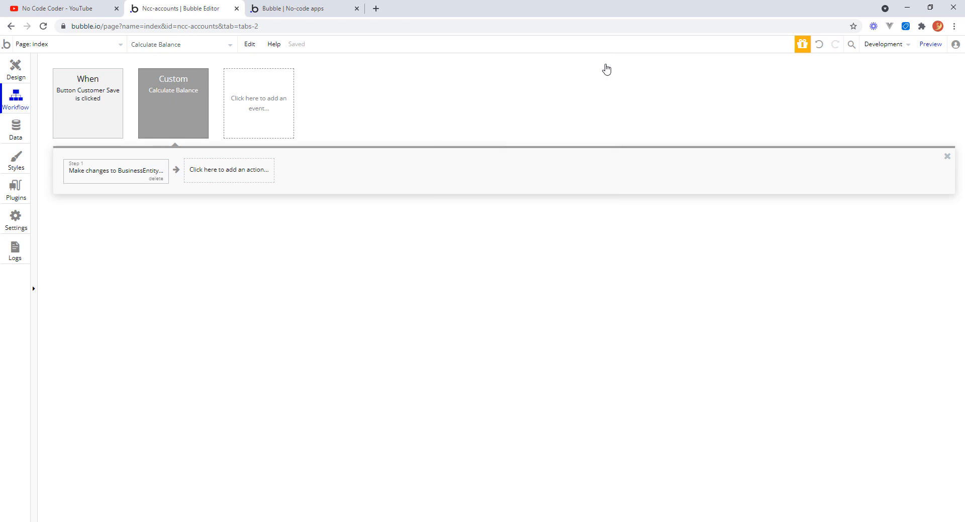
In the Button Customer Save workflow, insert a Trigger Calculate Balance action before Reset relevant inputs, passing Result of step 1.
click(96, 100)
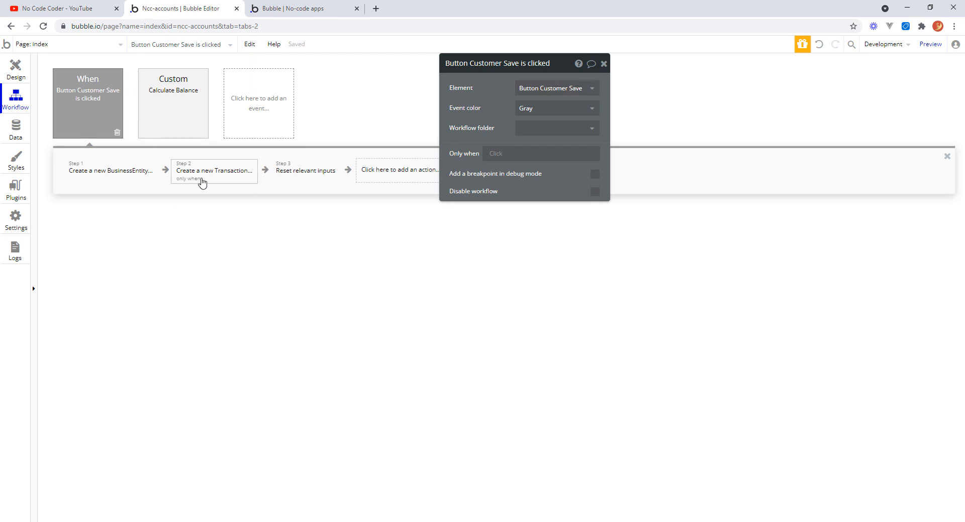
click(308, 177)
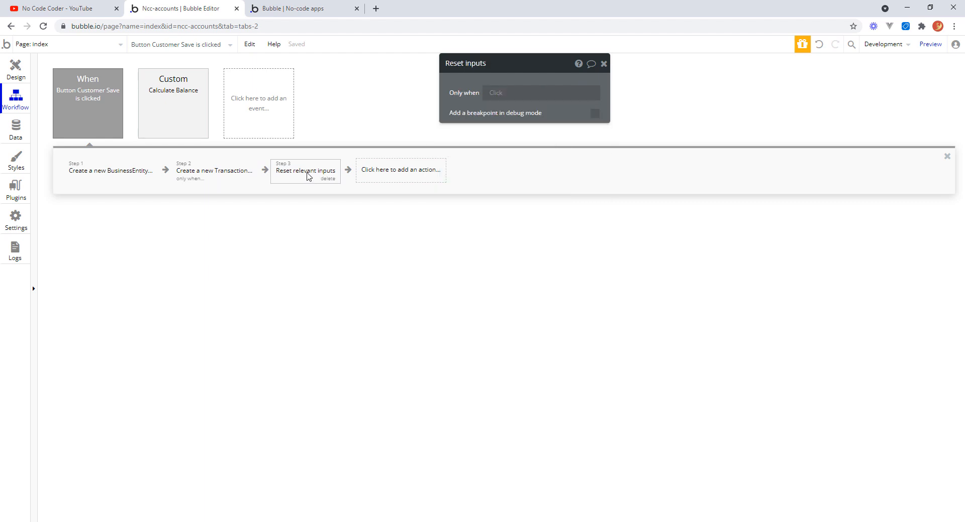
right_click(307, 177)
click(340, 199)
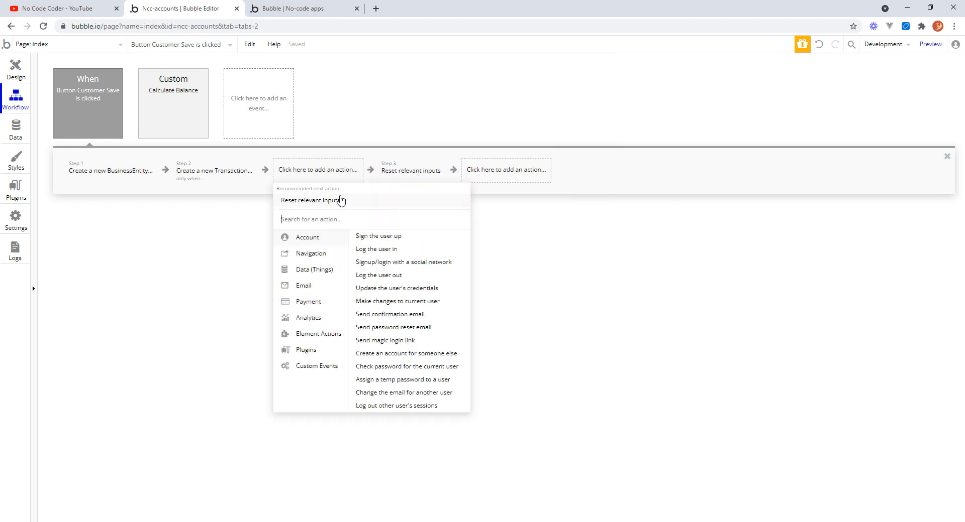
mouse_move(300, 370)
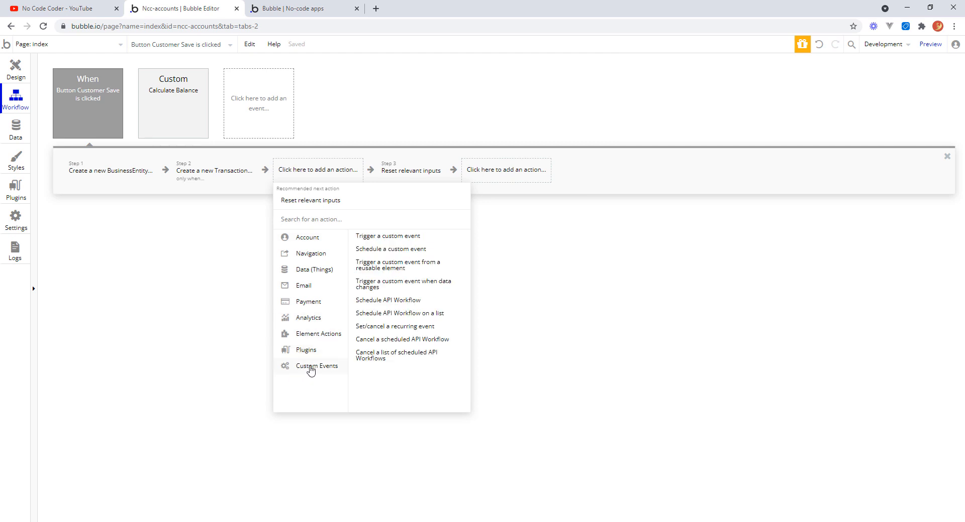
click(404, 240)
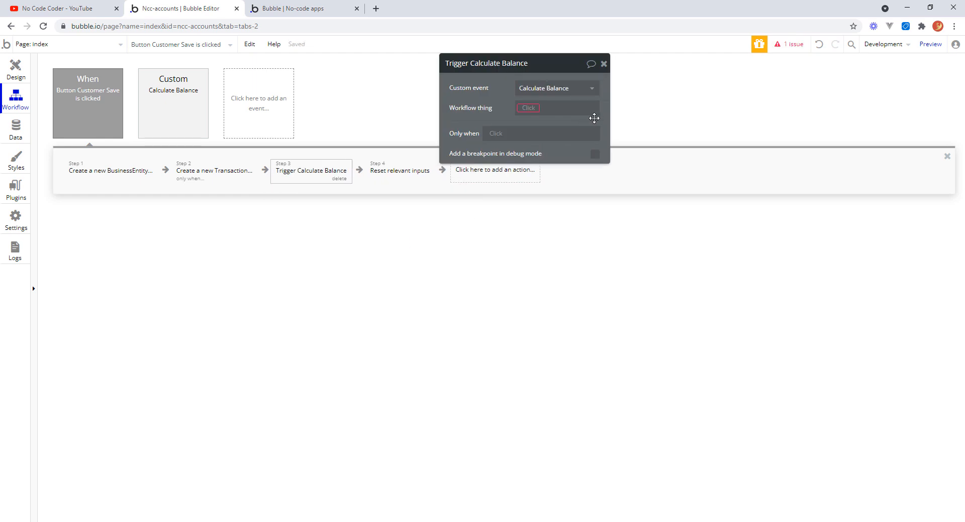
click(531, 108)
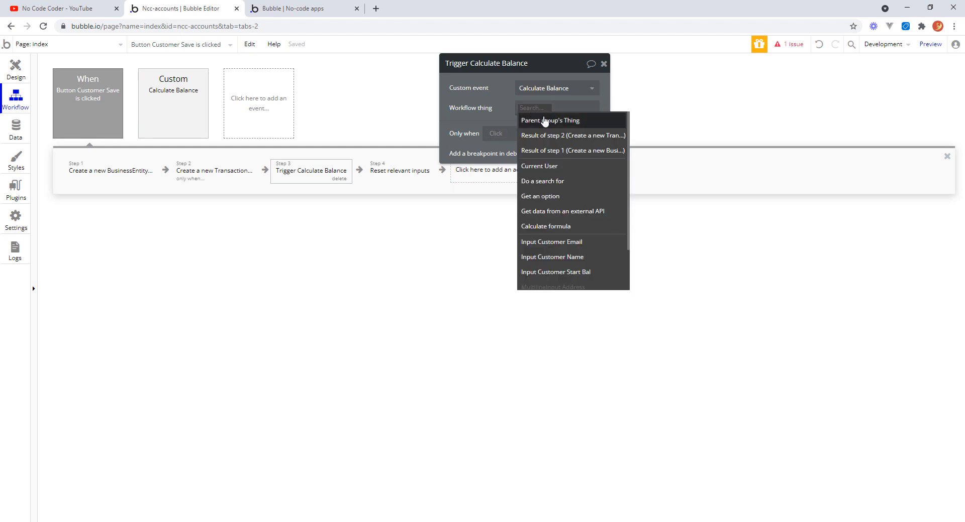
click(562, 154)
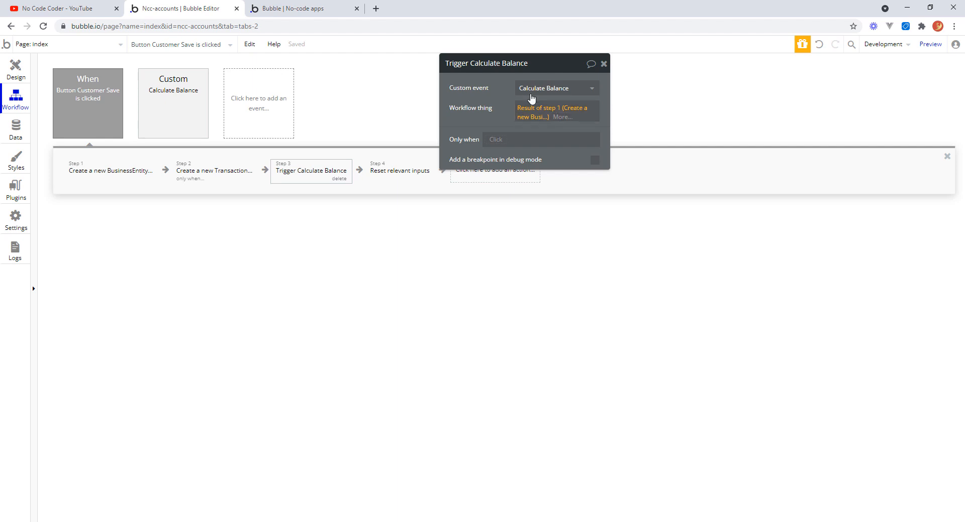
Make the trigger run only when Input Customer Start Bal's value is not 0, then close it.
click(500, 144)
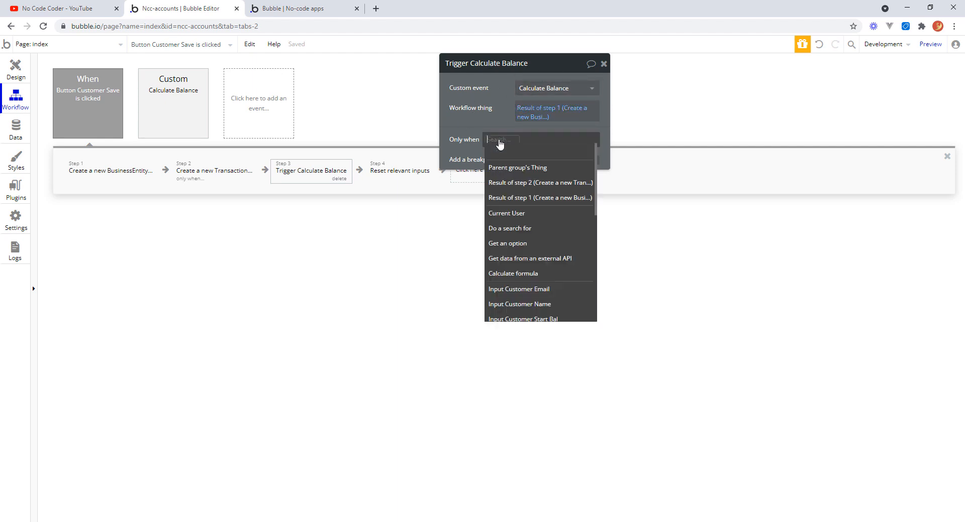
click(537, 320)
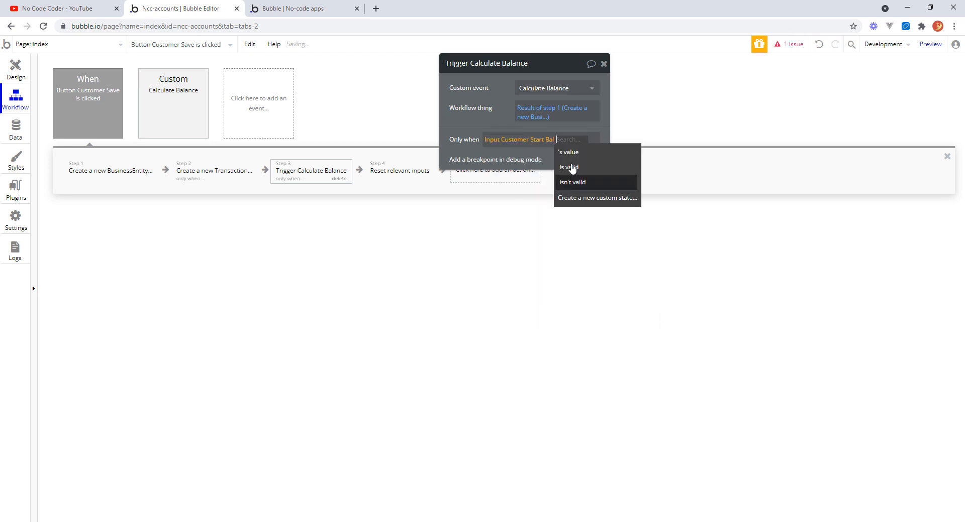
click(571, 153)
click(502, 191)
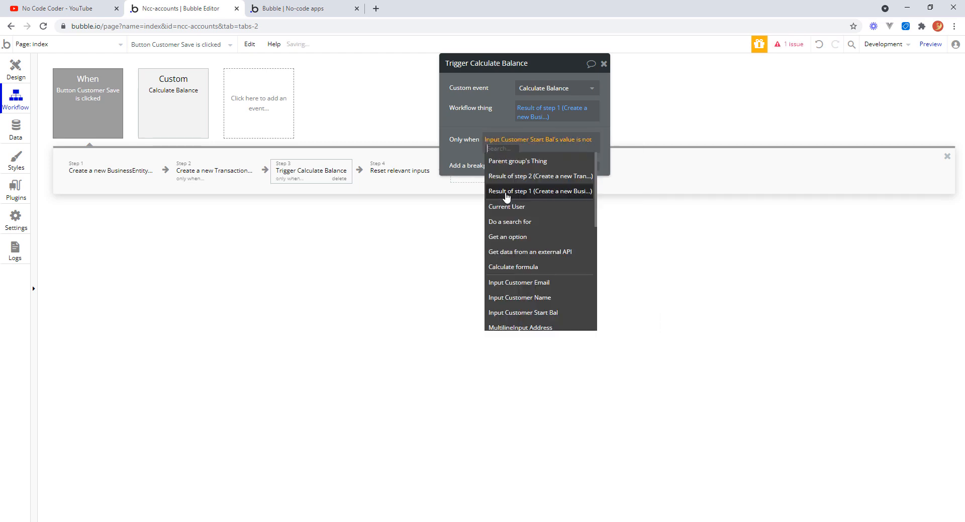
text(0)
key(Return)
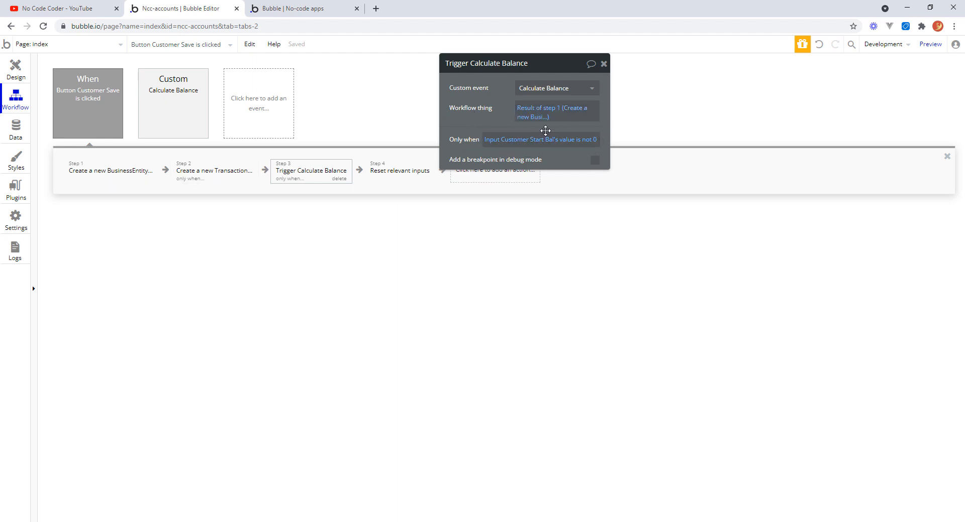
click(603, 65)
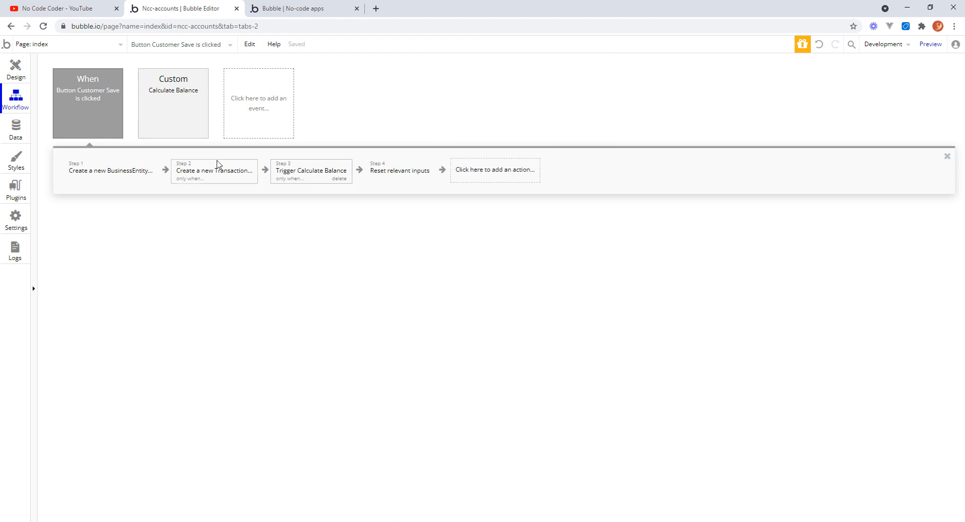
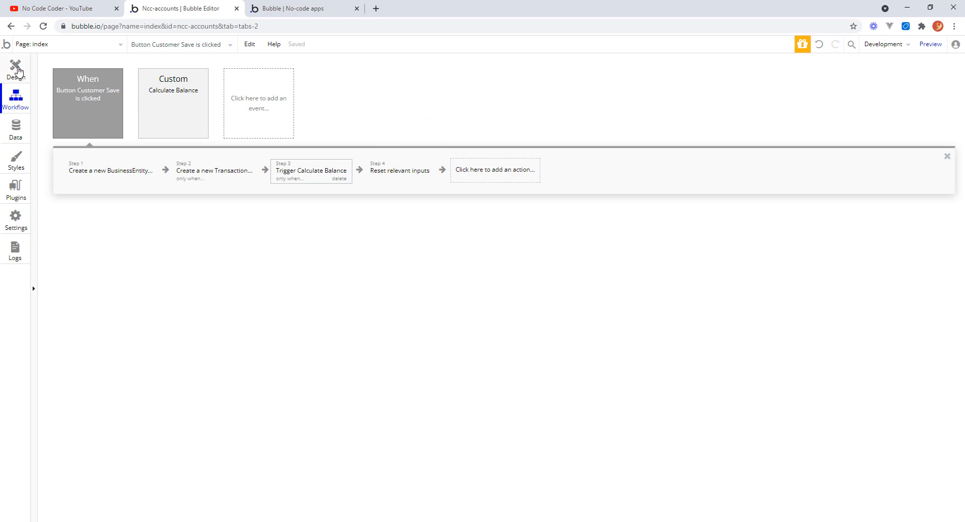
Switch to the app preview and reload the page to get the latest version.
click(19, 71)
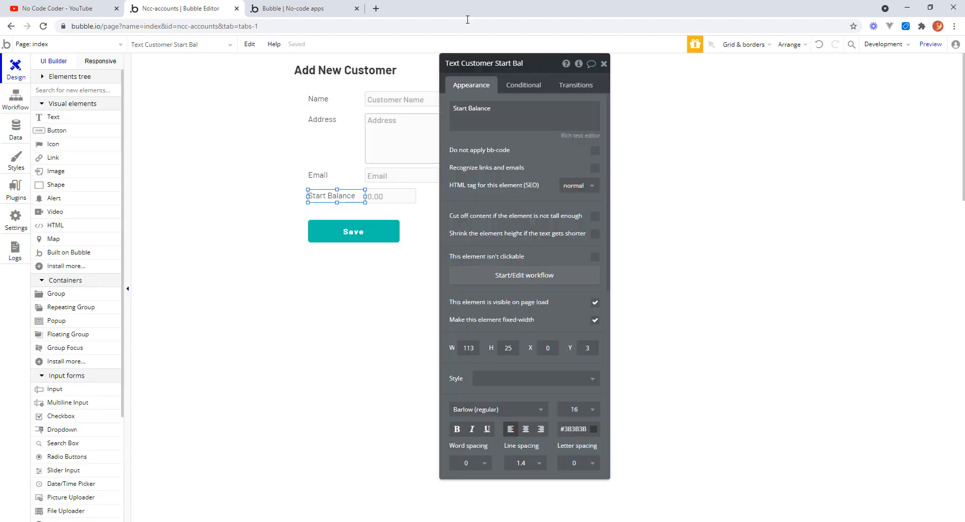
click(325, 9)
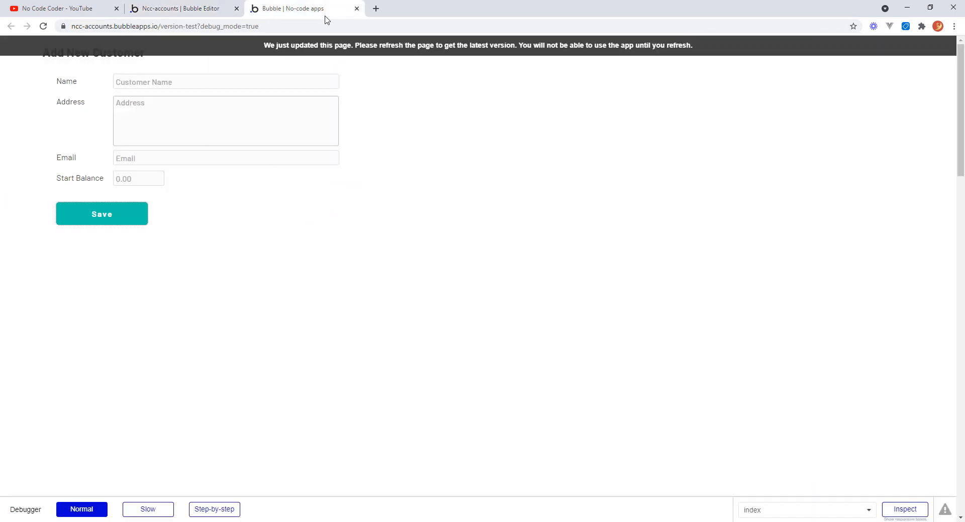
click(308, 51)
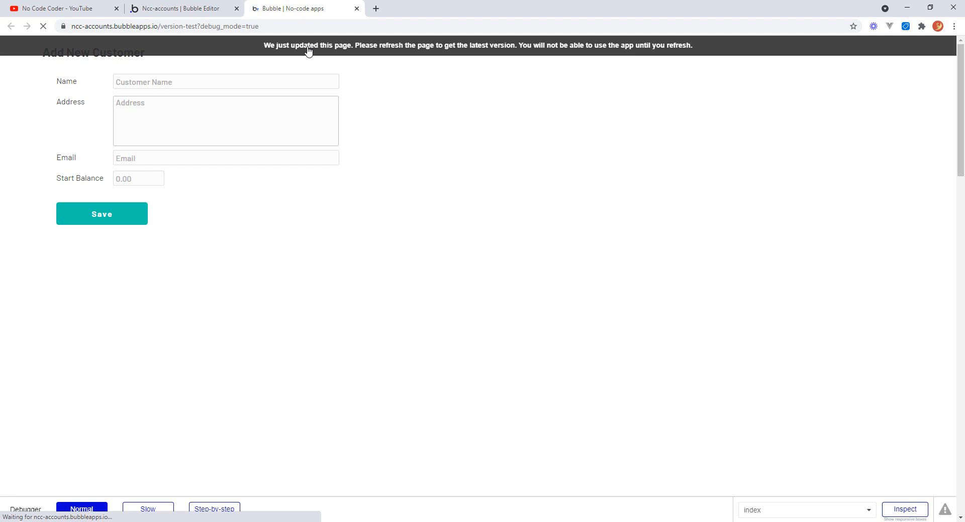
Enter EDK Tech as the customer name and fill in the customer's postal address.
click(191, 82)
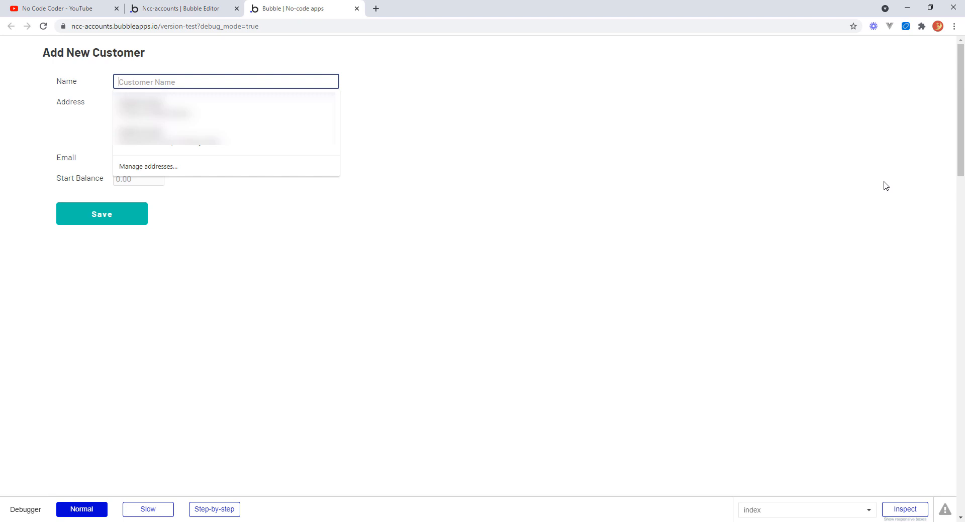
text(EDK Tech)
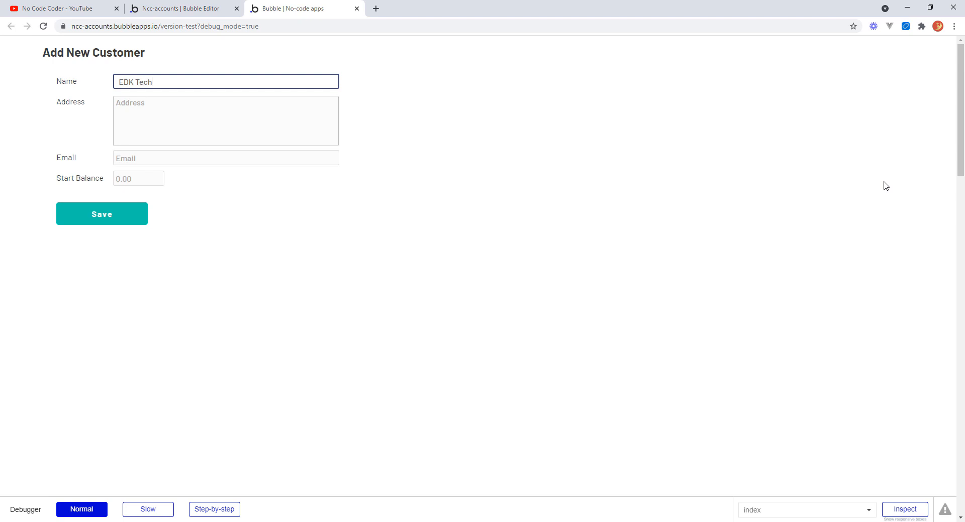
key(Tab)
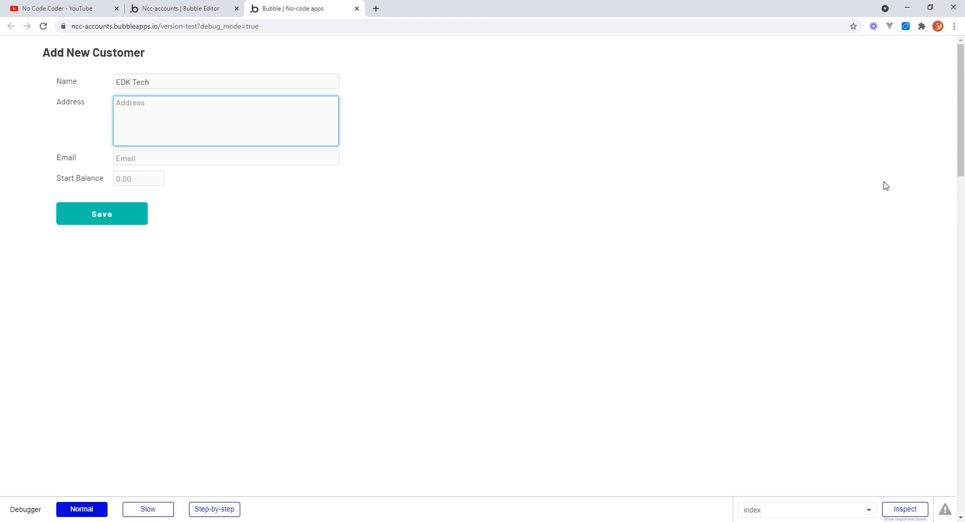
text(Laser House)
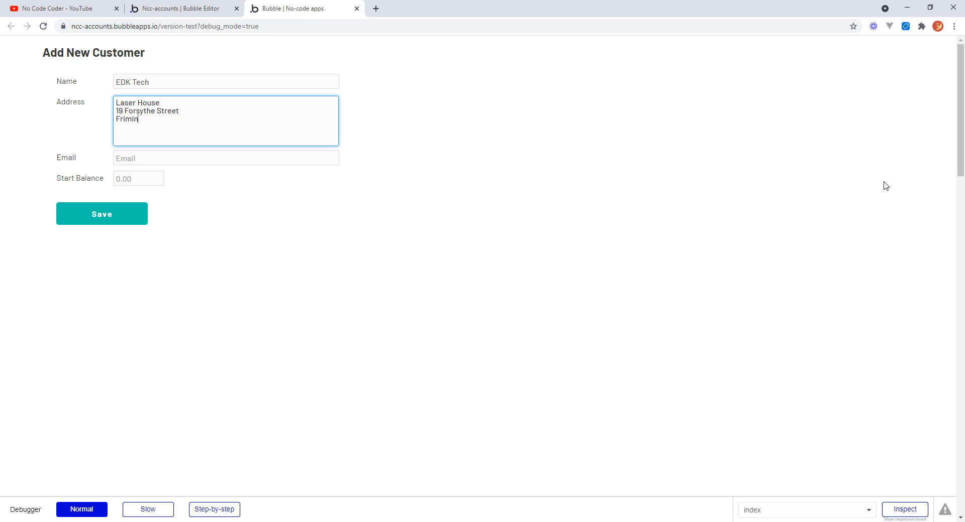
key(Tab)
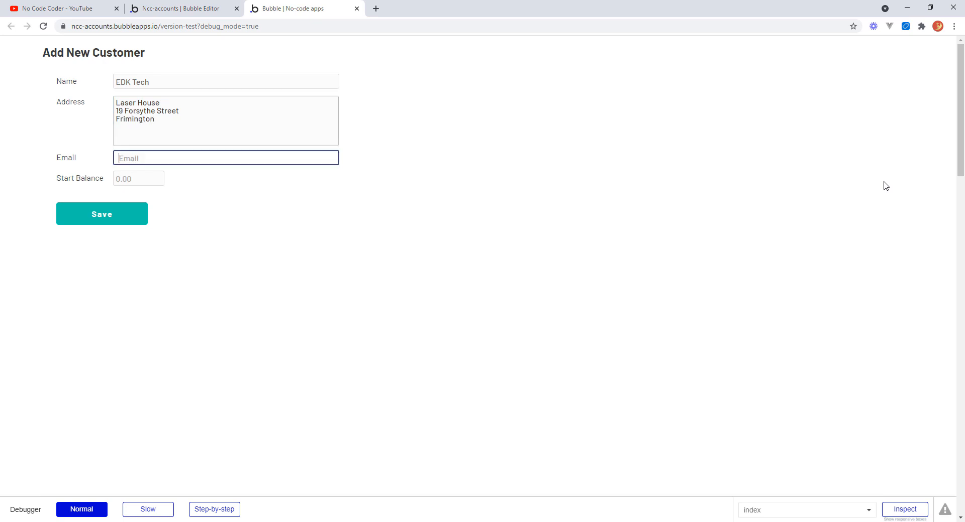
key(shift+Tab)
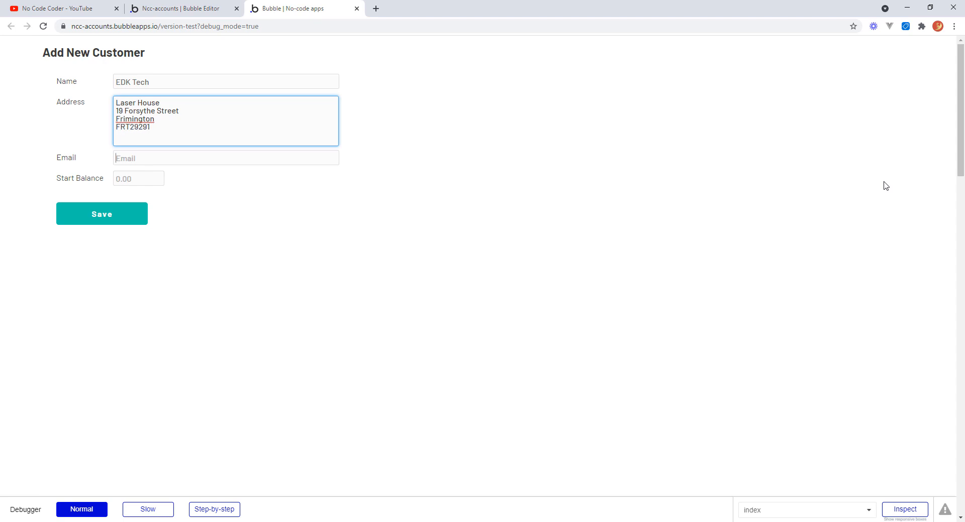
key(Tab)
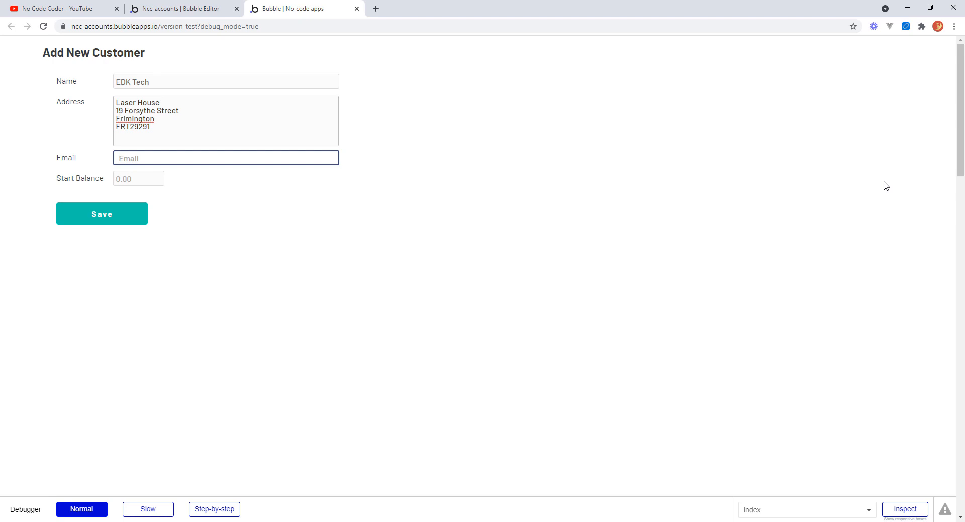
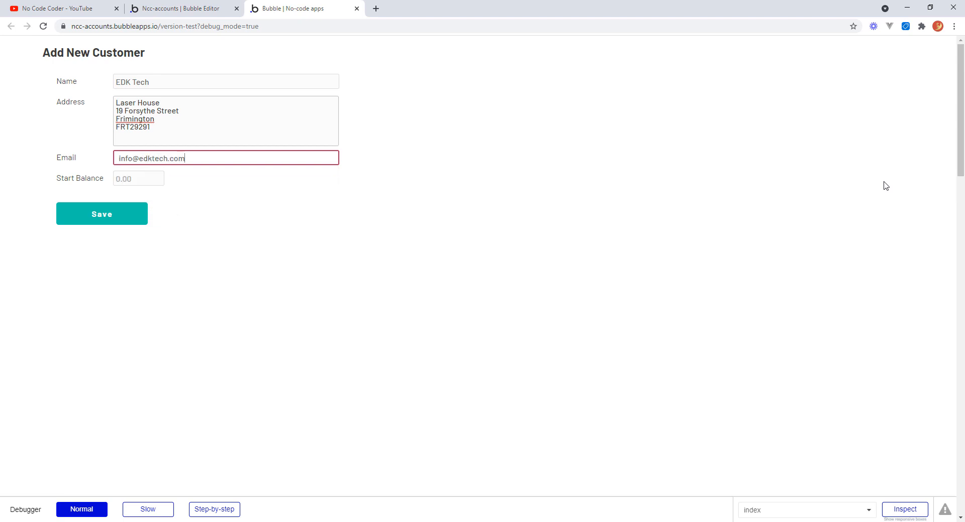
Fill in the customer's email, set Start Balance to 200.00, and save the new customer.
key(Tab)
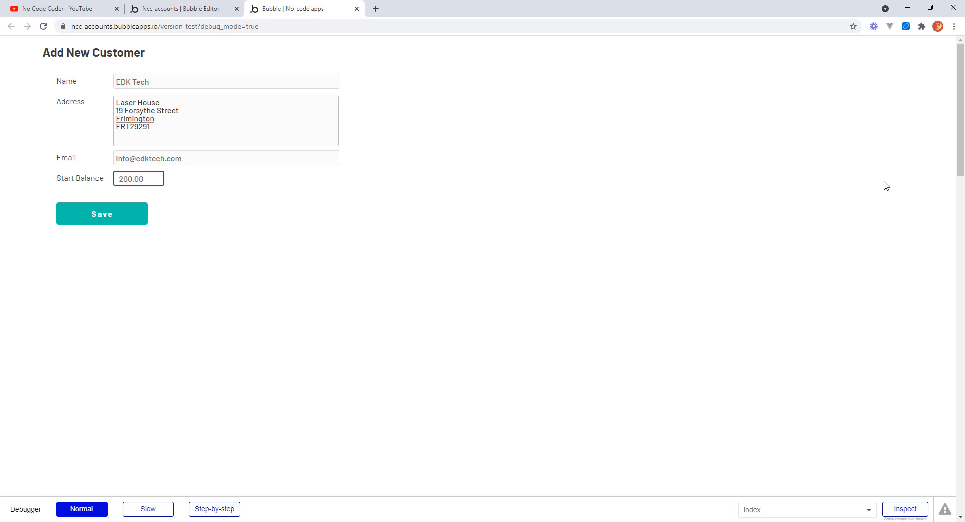
key(Tab)
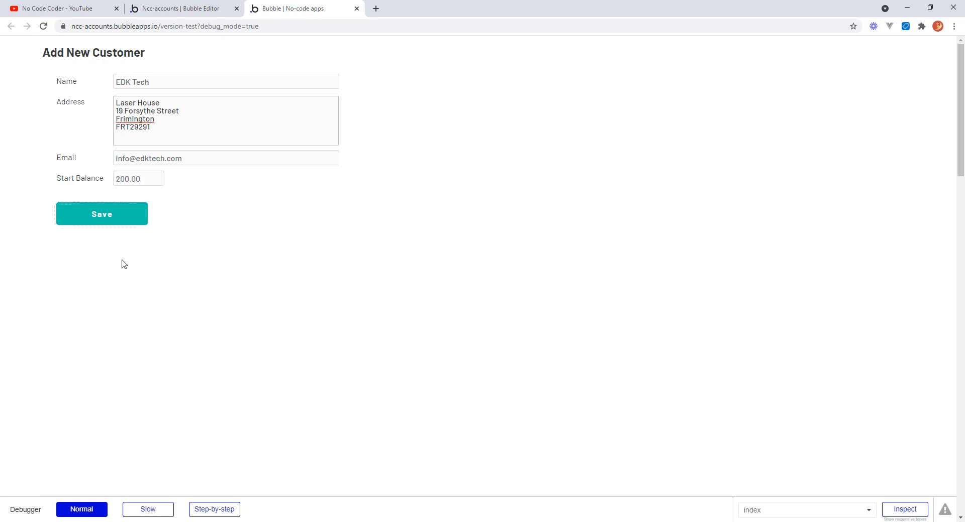
click(123, 219)
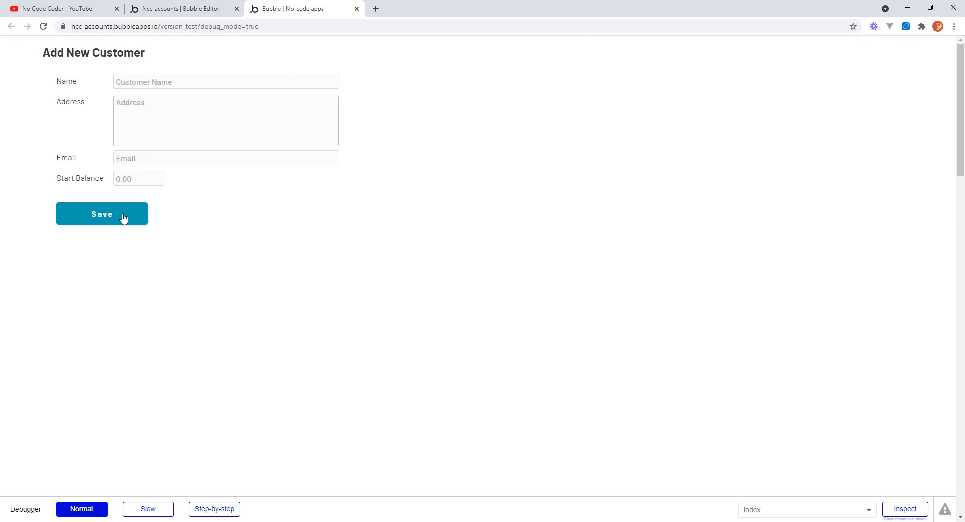
Refresh the app data and inspect the BusinessEntities and Transactions records for the new customer.
click(204, 10)
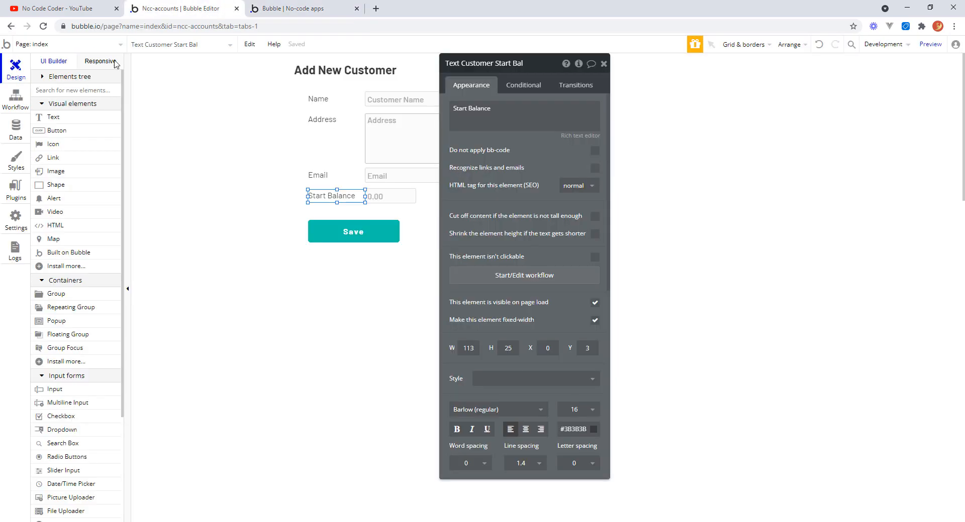
click(16, 132)
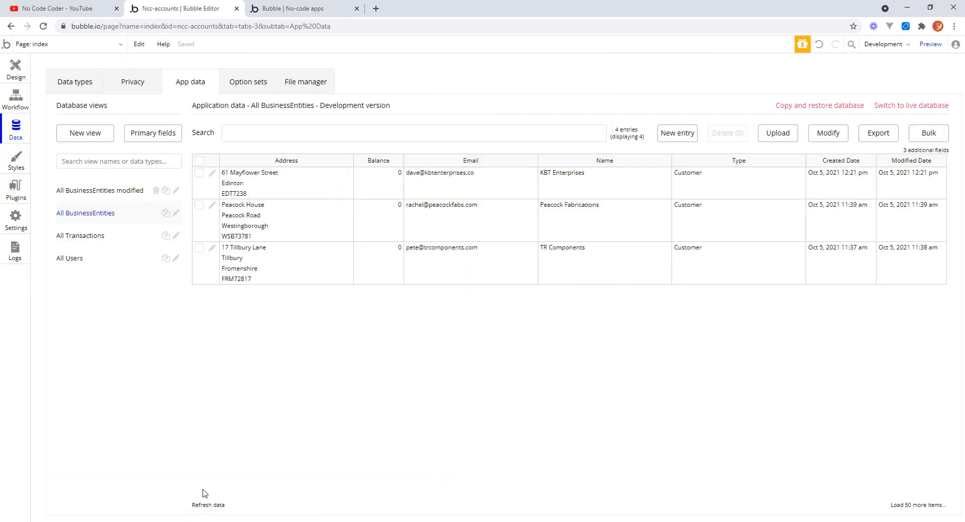
click(202, 506)
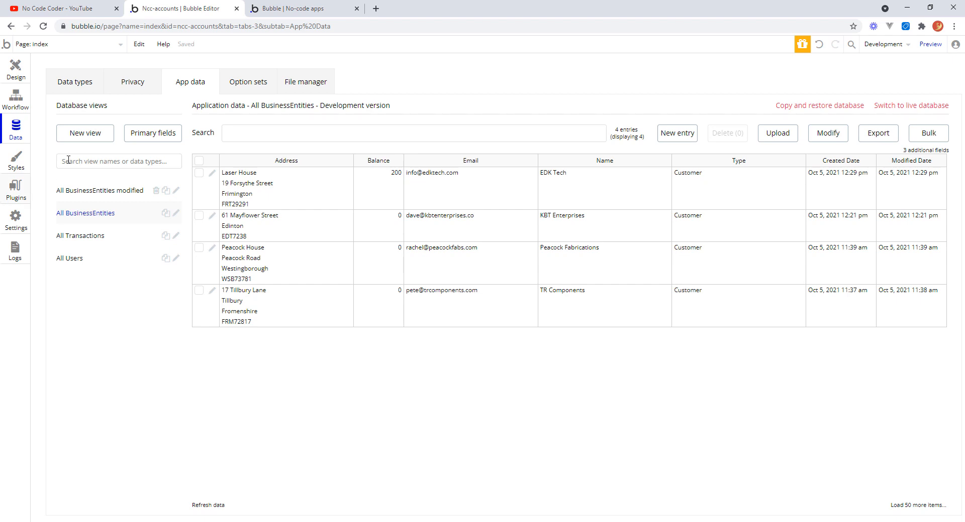
click(86, 236)
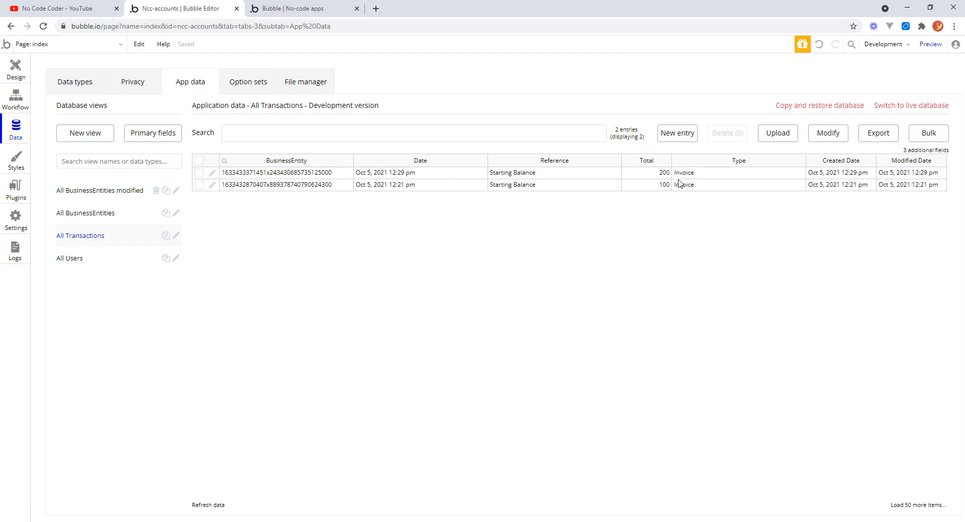
Open the Make changes to BusinessEntity action in the Calculate Balance custom event to review its Balance expression.
click(17, 70)
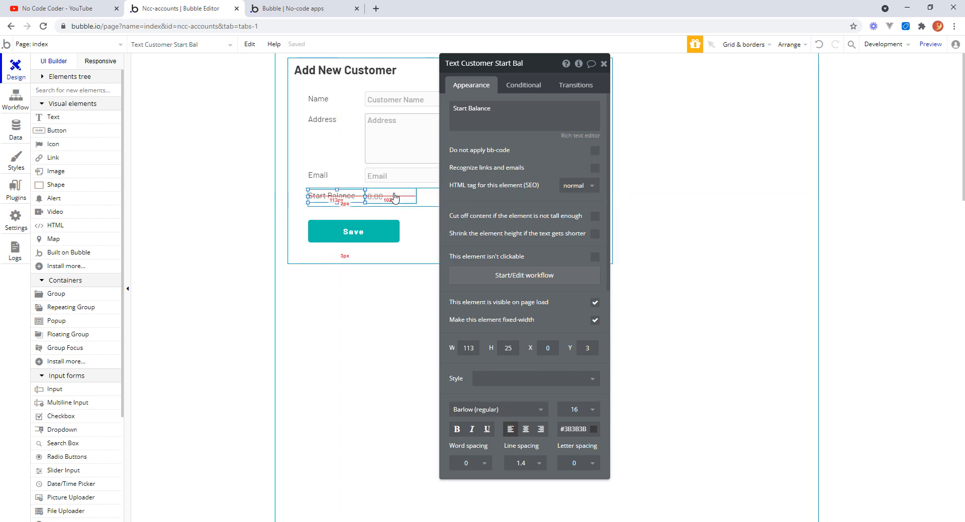
drag(532, 66, 845, 74)
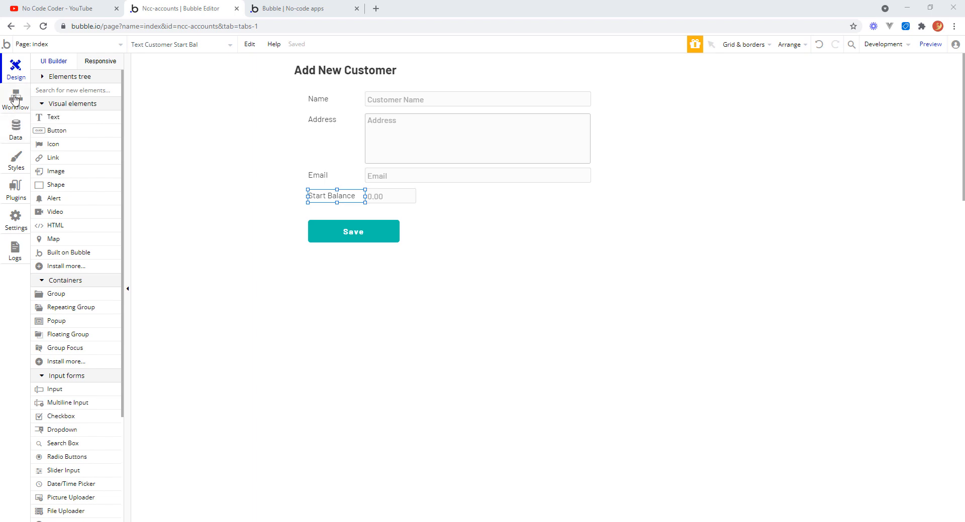
click(16, 99)
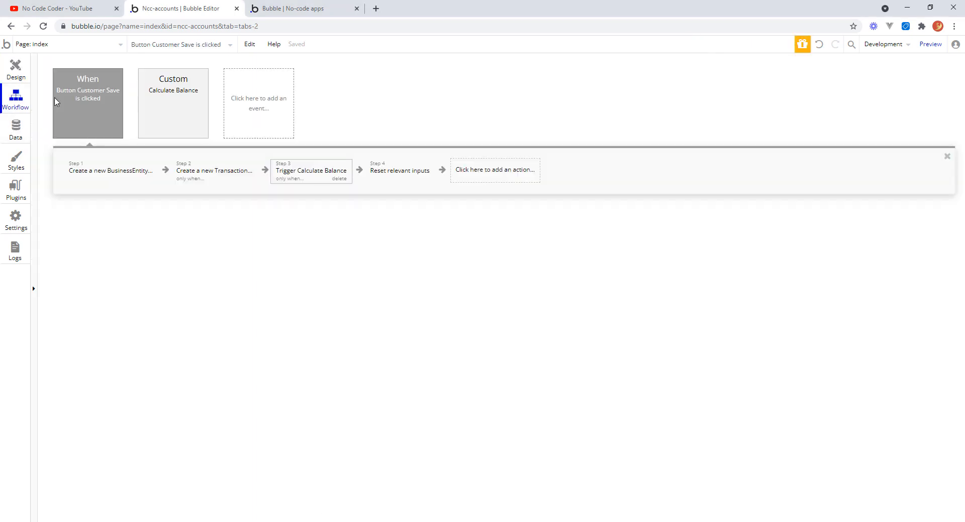
click(178, 108)
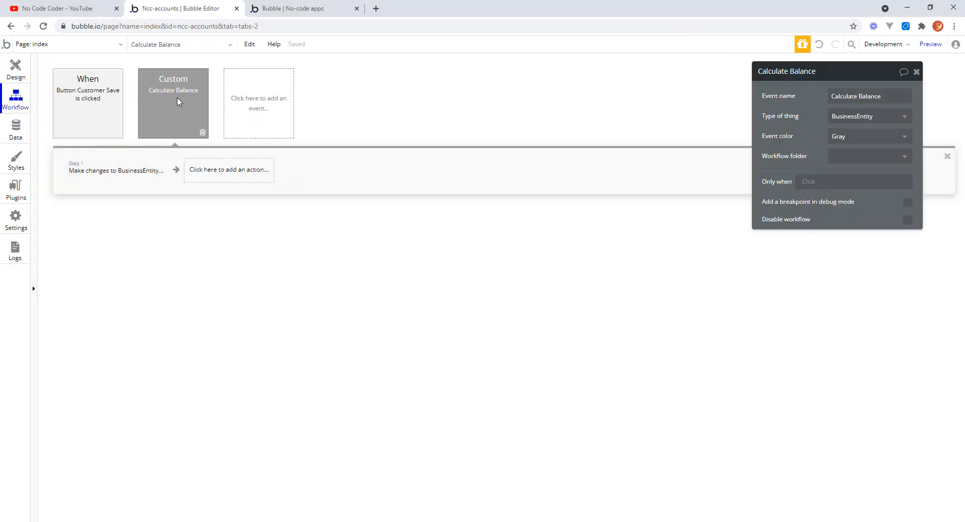
click(129, 174)
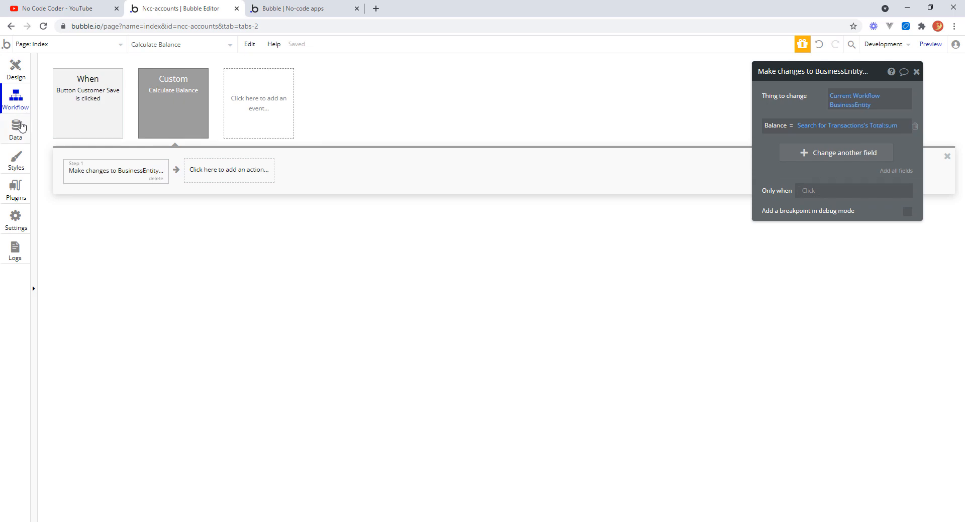
Add a new number field named Value to the Transaction data type.
click(18, 127)
click(71, 84)
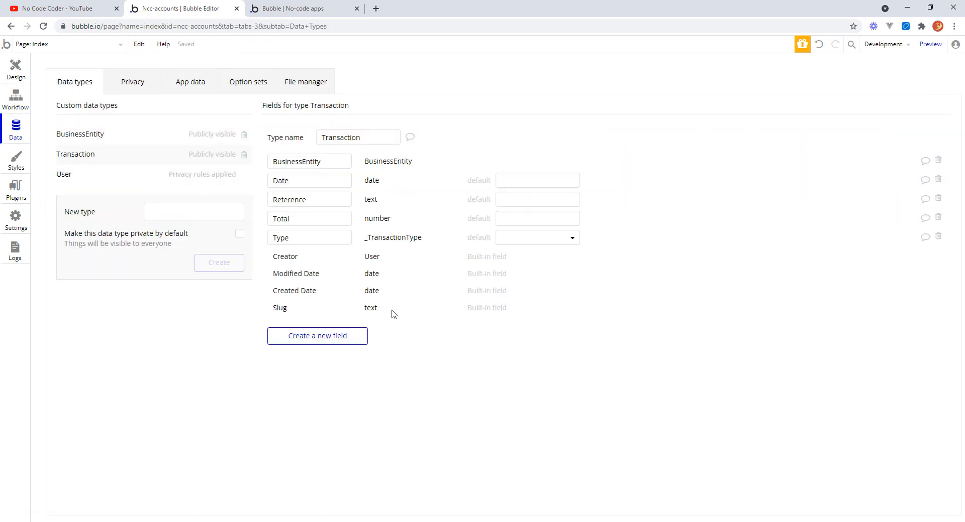
click(319, 336)
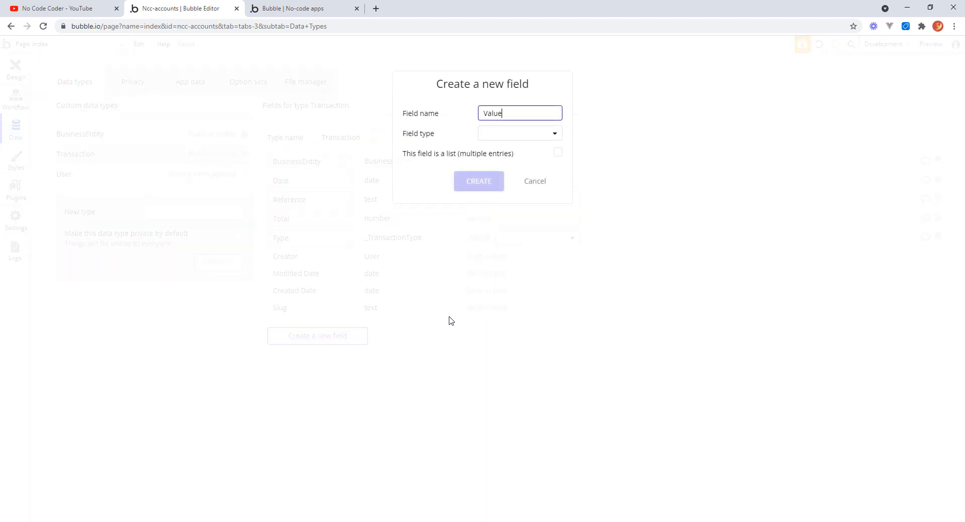
click(555, 136)
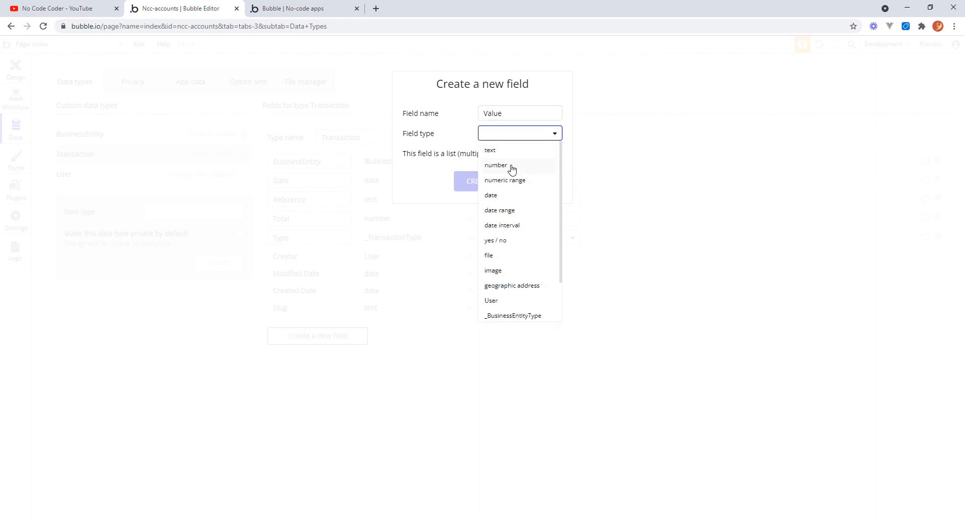
click(510, 168)
click(479, 182)
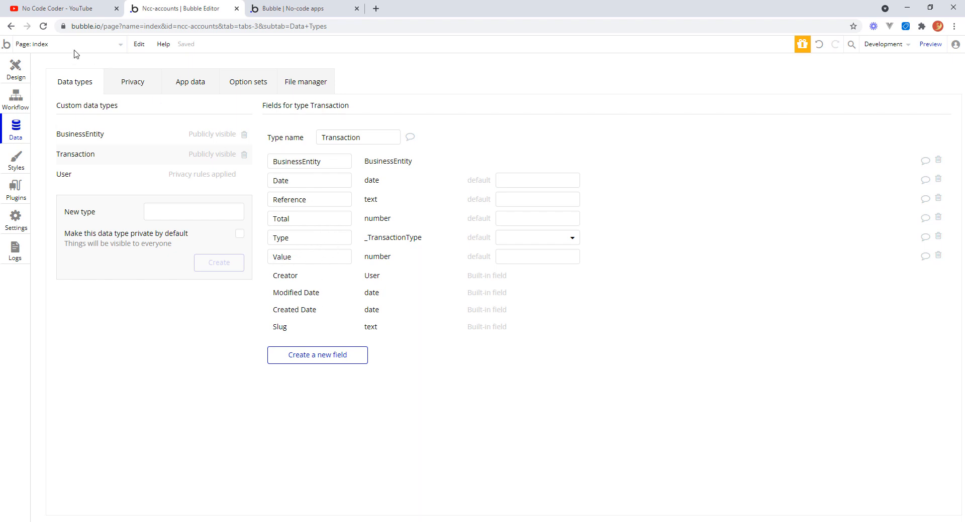
Change the Calculate Balance expression to sum the searched Transactions' Value field, then close the action.
click(16, 99)
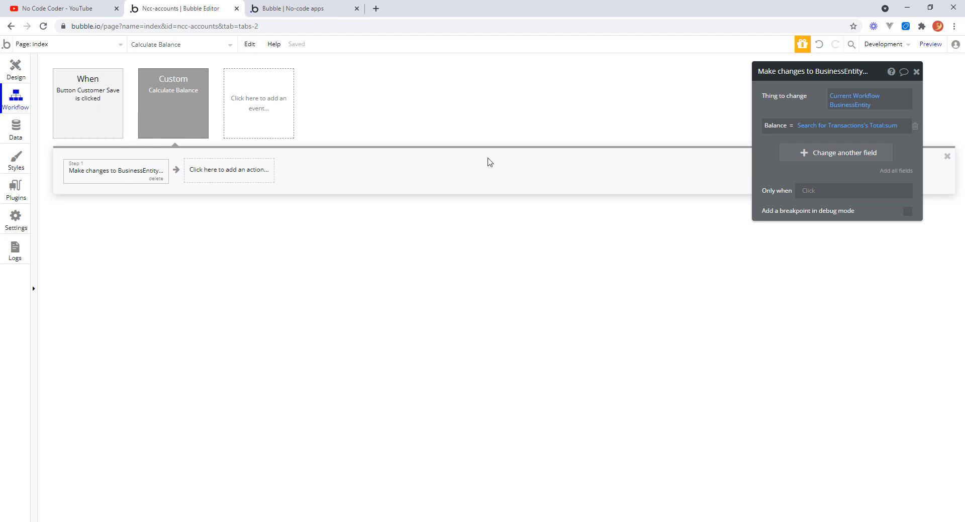
click(881, 130)
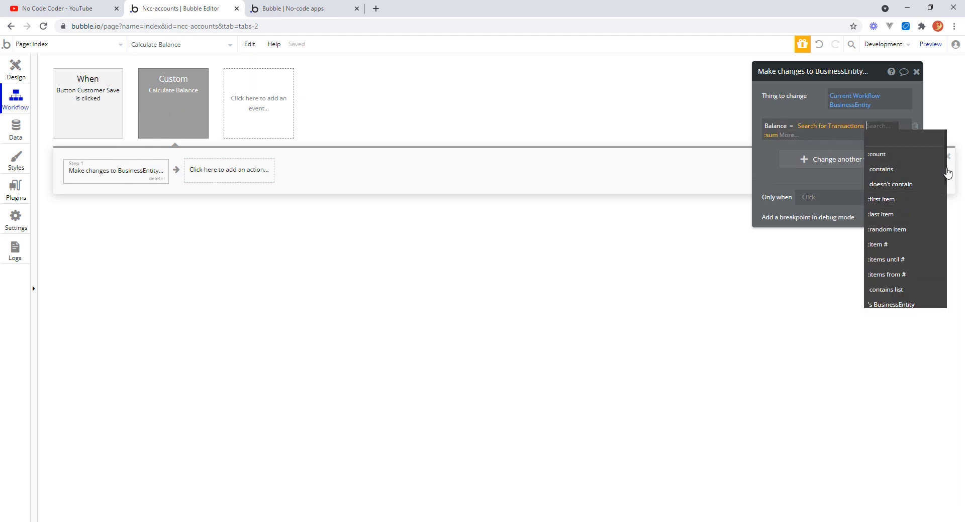
scroll(949, 226, down, 3)
click(881, 209)
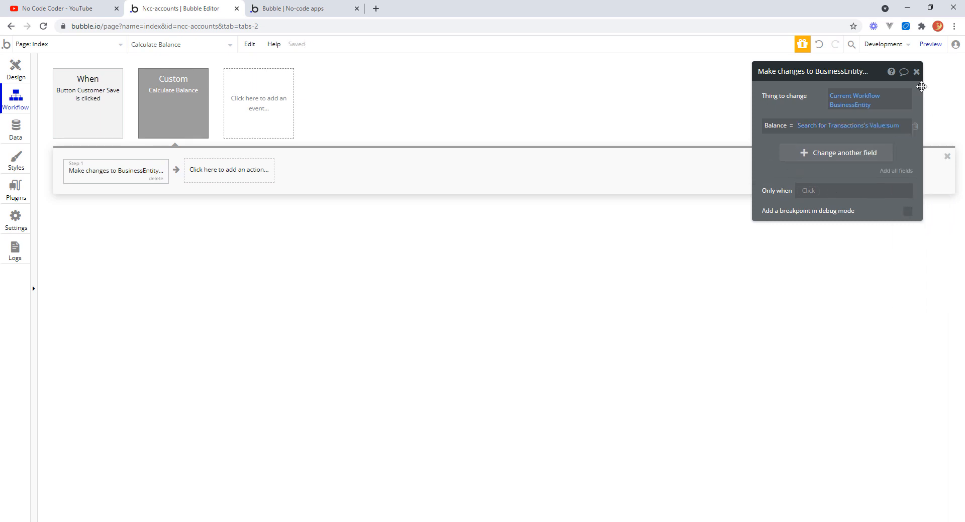
click(916, 72)
Review the Create a new Transaction action in the Button Customer Save workflow, including its Total field.
click(15, 69)
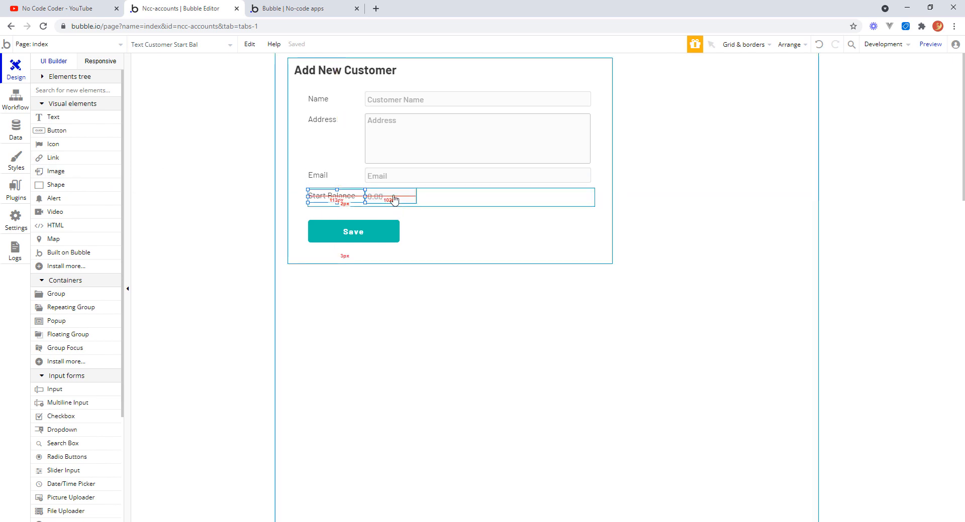
click(15, 99)
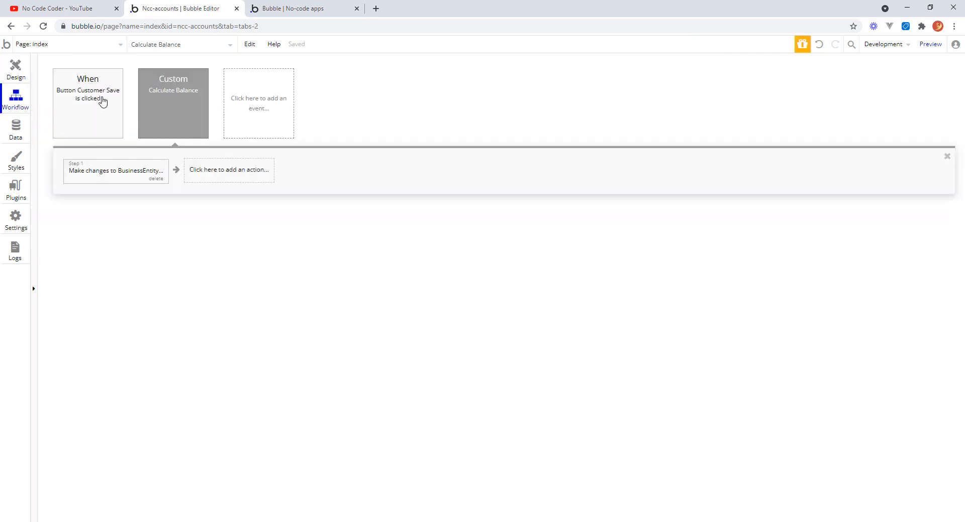
click(89, 102)
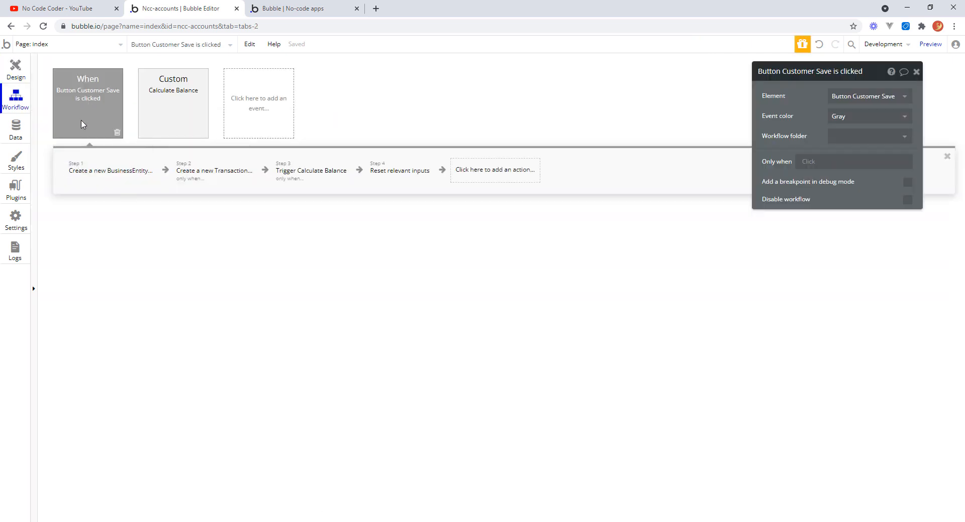
click(218, 174)
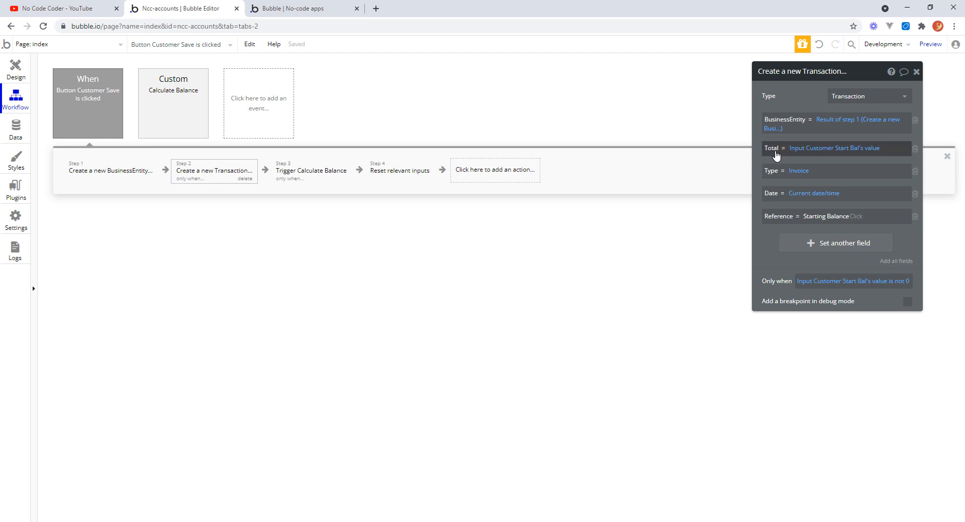
click(838, 149)
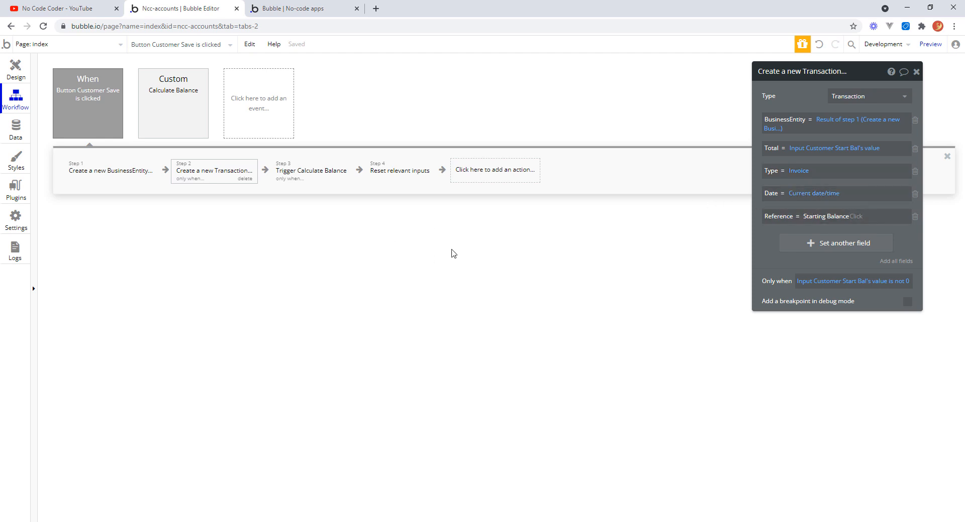
Insert a Set state action at the start of the Button Customer Save workflow.
click(112, 174)
right_click(112, 173)
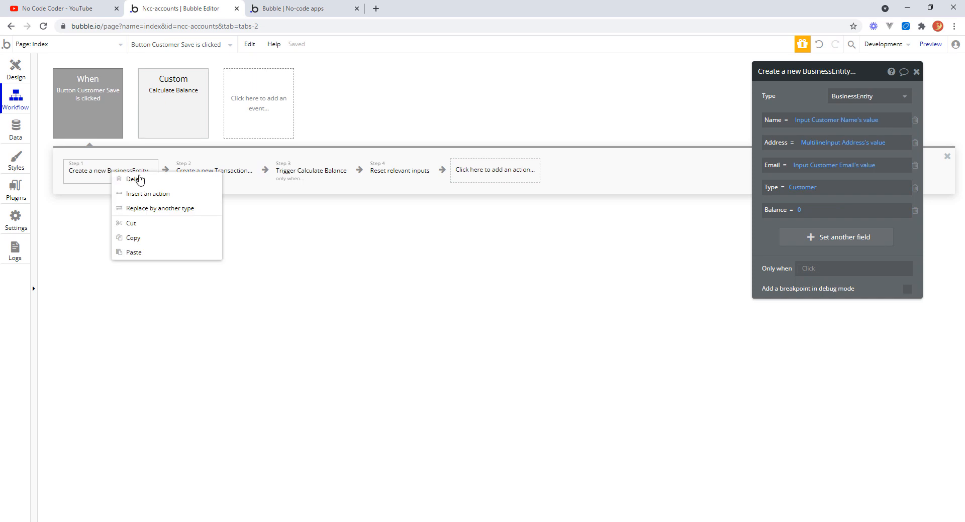
click(146, 195)
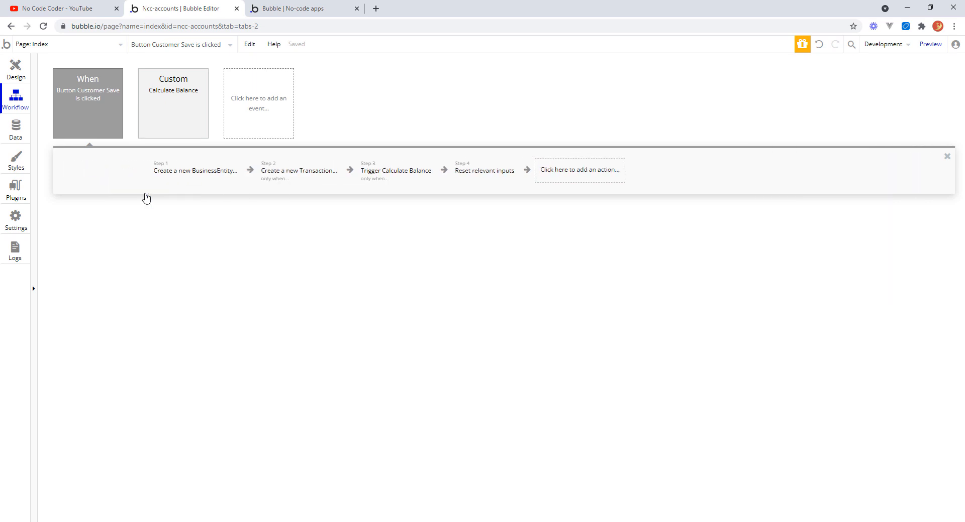
click(119, 308)
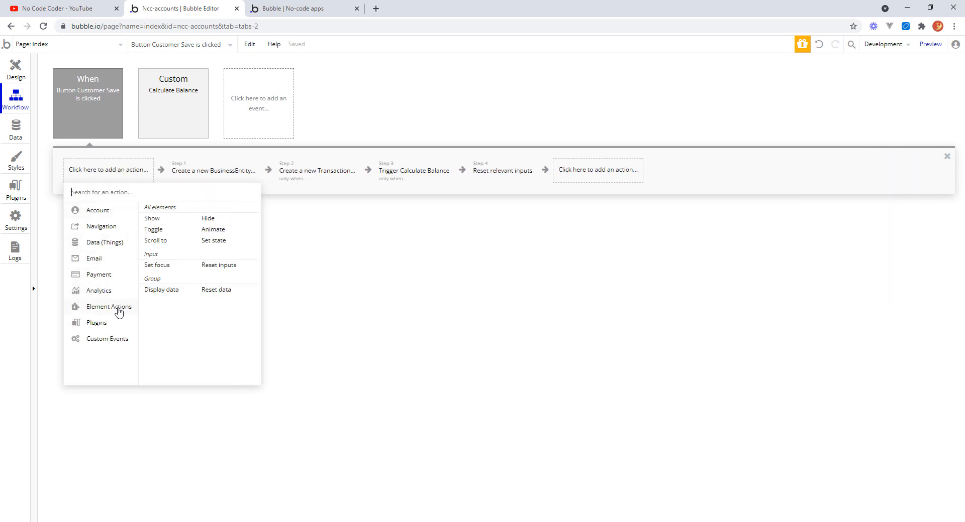
click(227, 245)
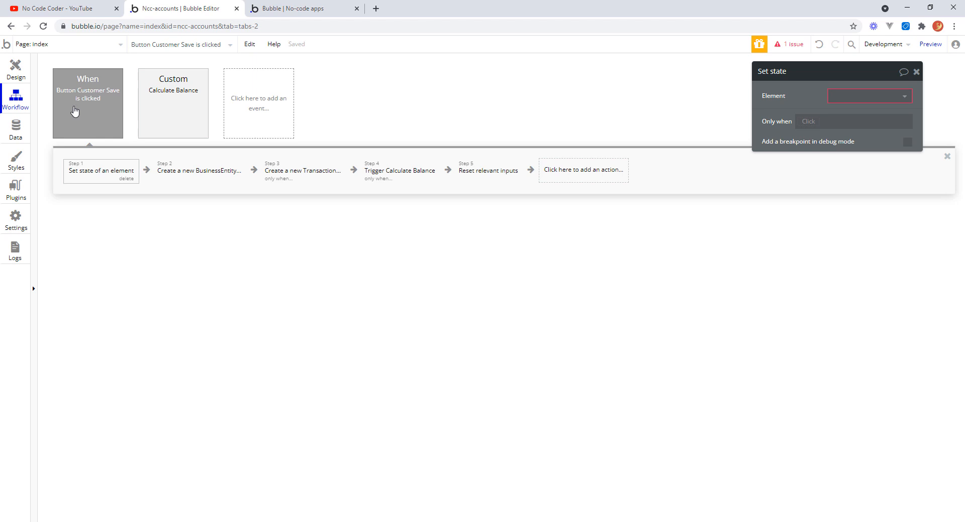
Set the Set state action's element to Group Add New Customer.
click(16, 70)
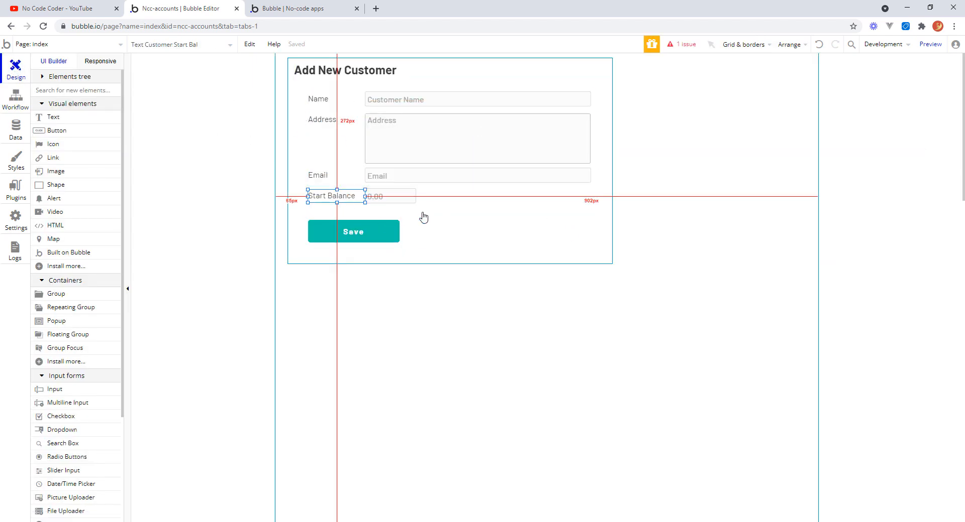
click(579, 247)
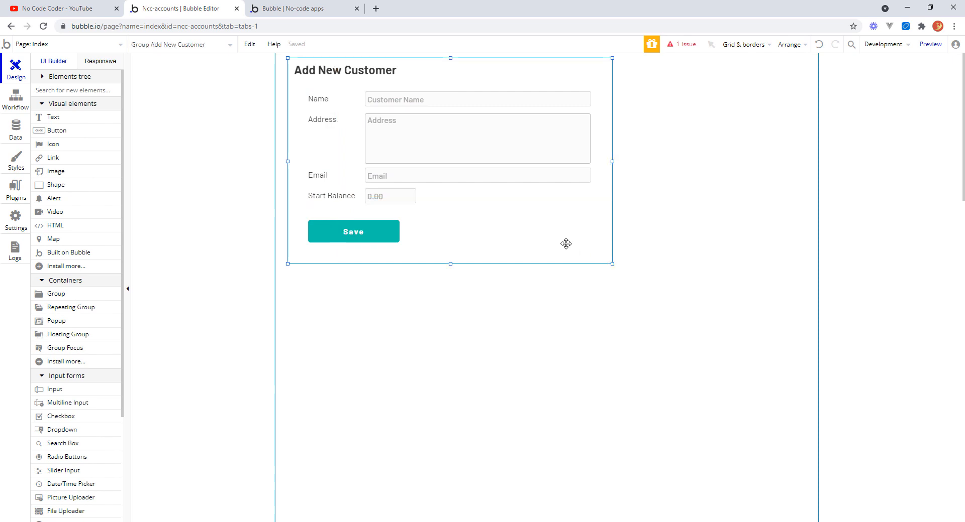
click(16, 99)
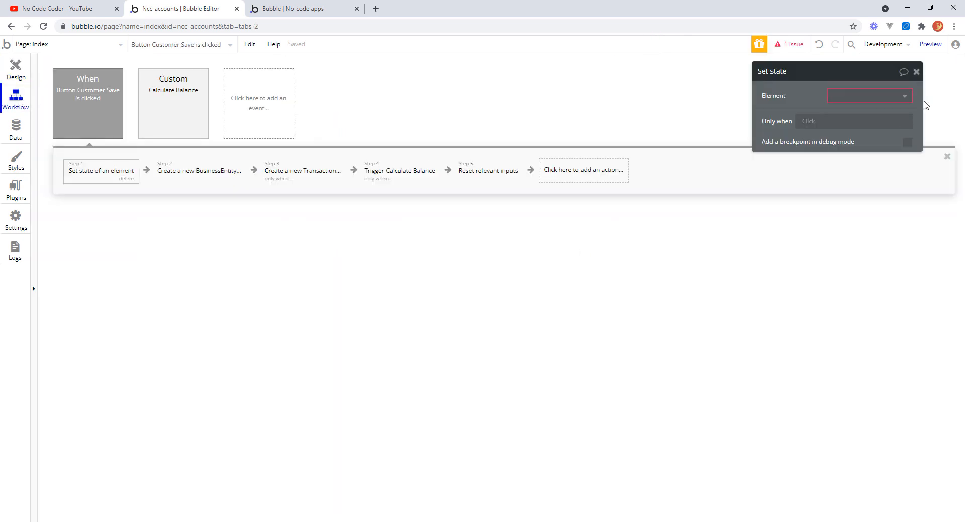
click(905, 99)
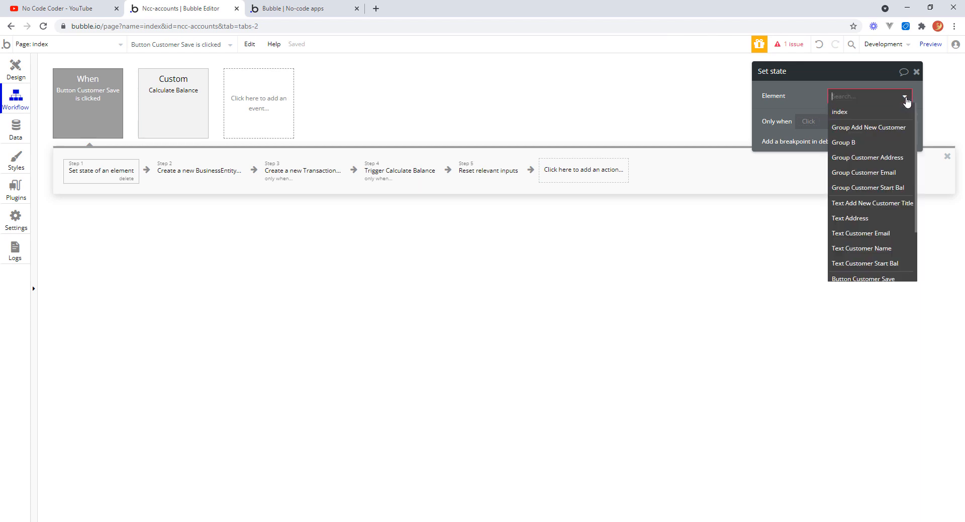
click(878, 128)
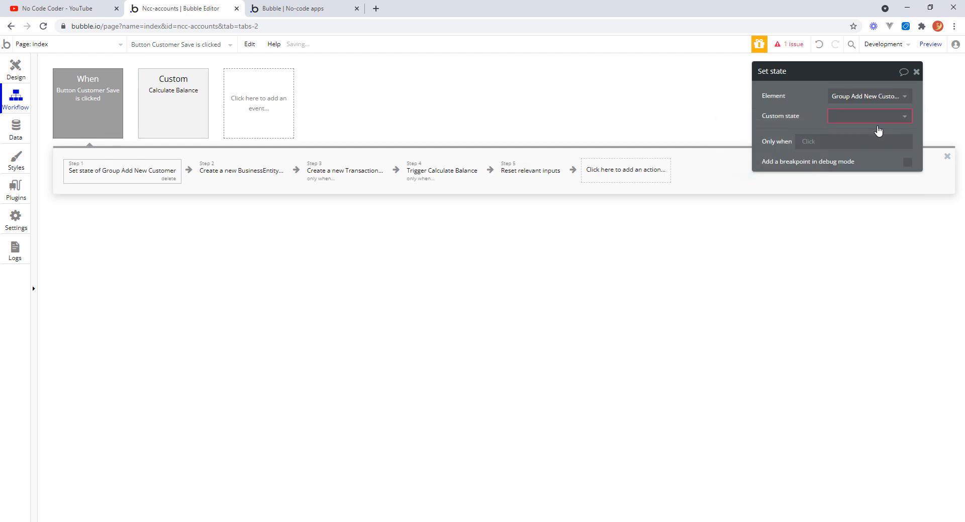
Create a new custom state named _update_value of type number on the group.
click(906, 121)
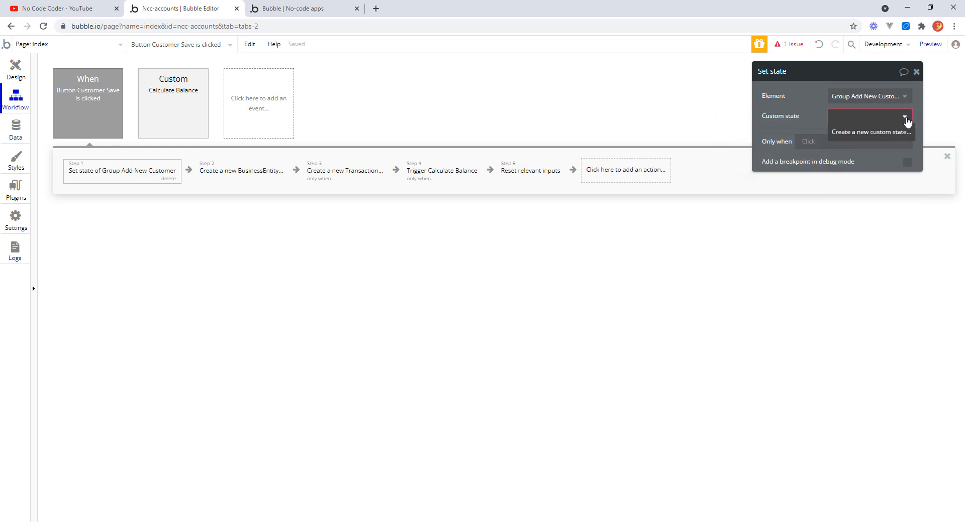
click(855, 133)
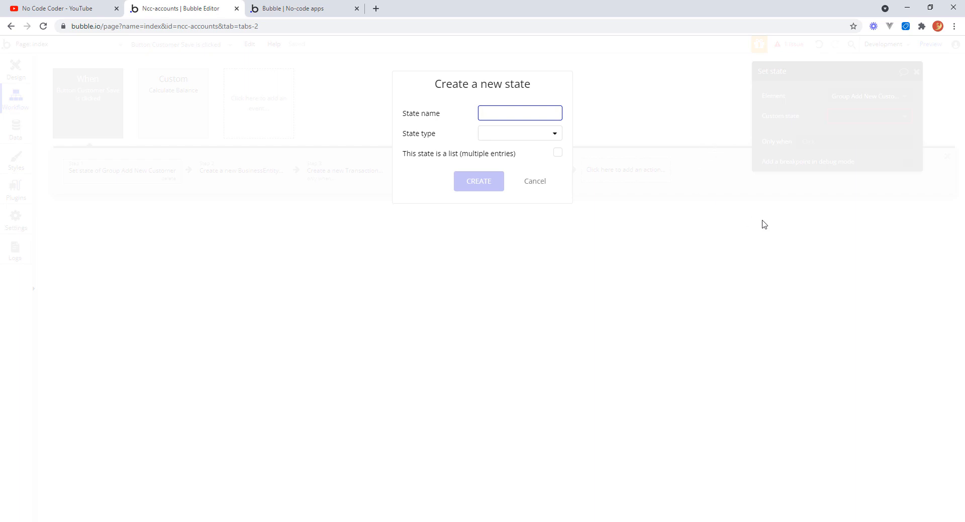
text(_)
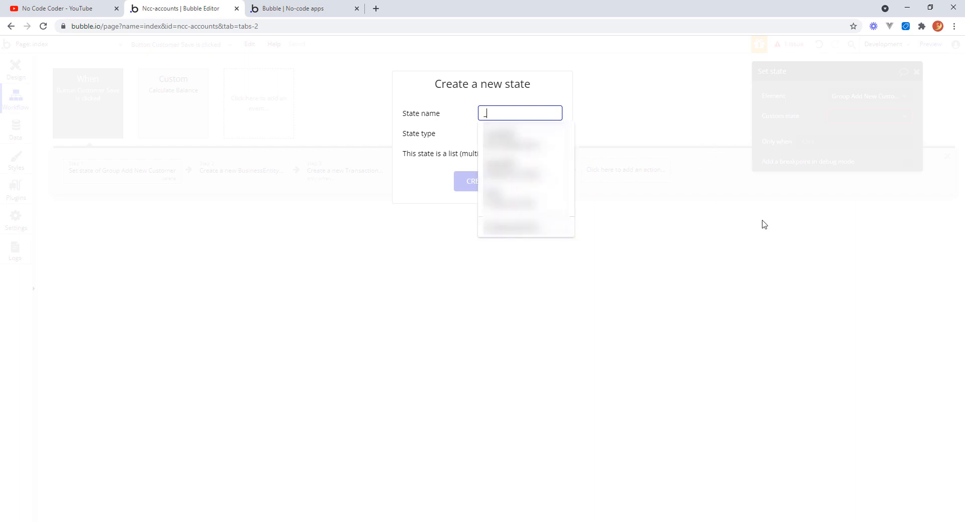
text(update_value)
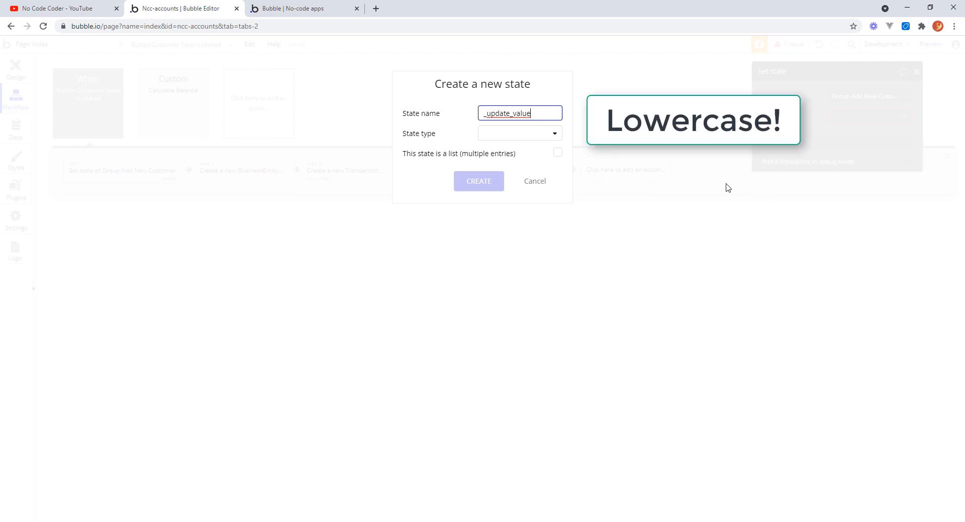
click(554, 134)
click(499, 165)
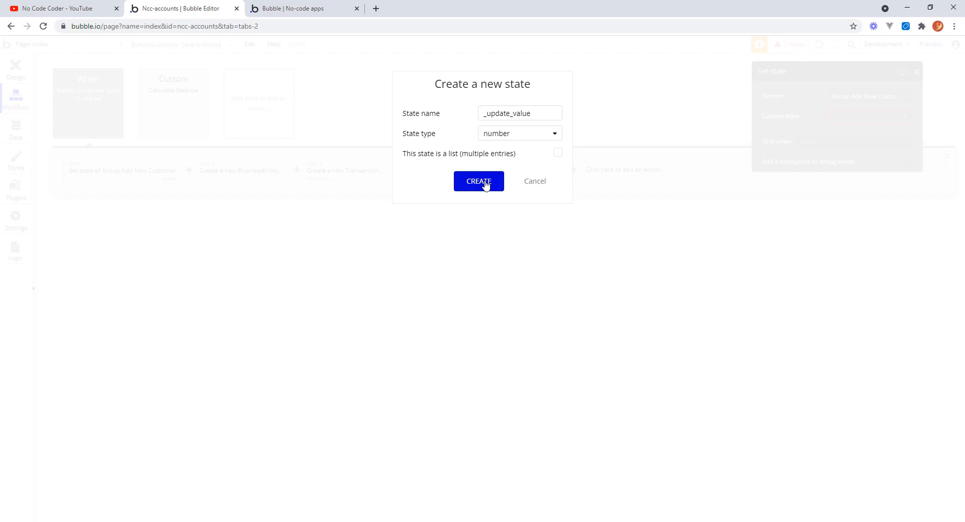
click(485, 187)
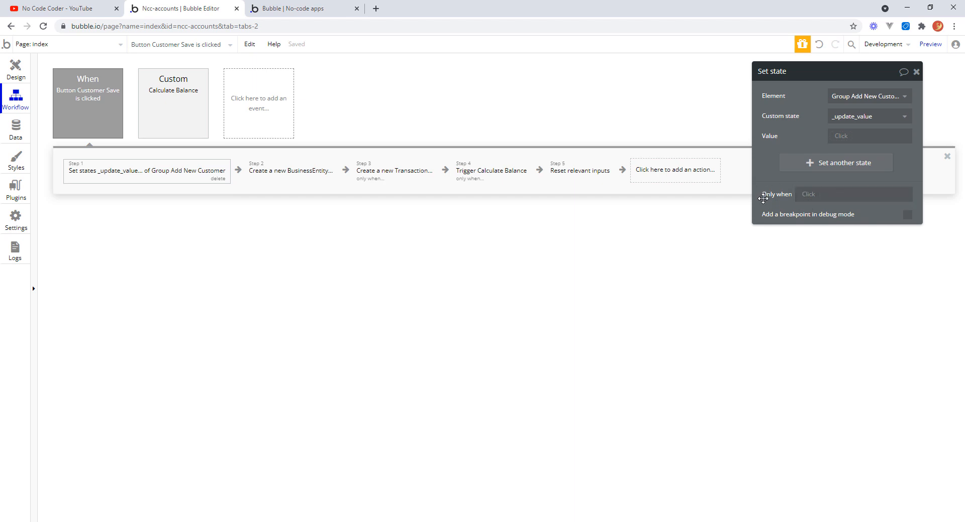
Set the Set state action to run only when Input Customer Start Bal's value < 0.
click(809, 196)
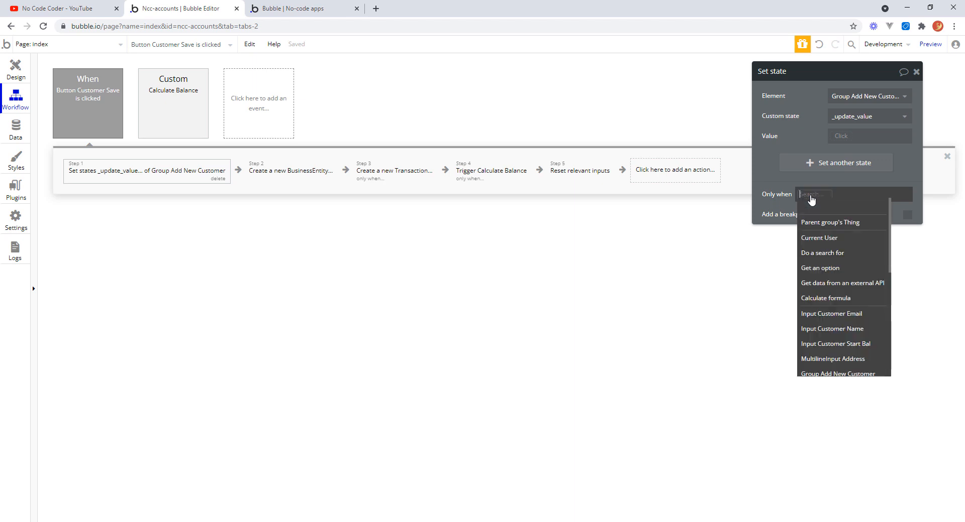
scroll(891, 243, down, 2)
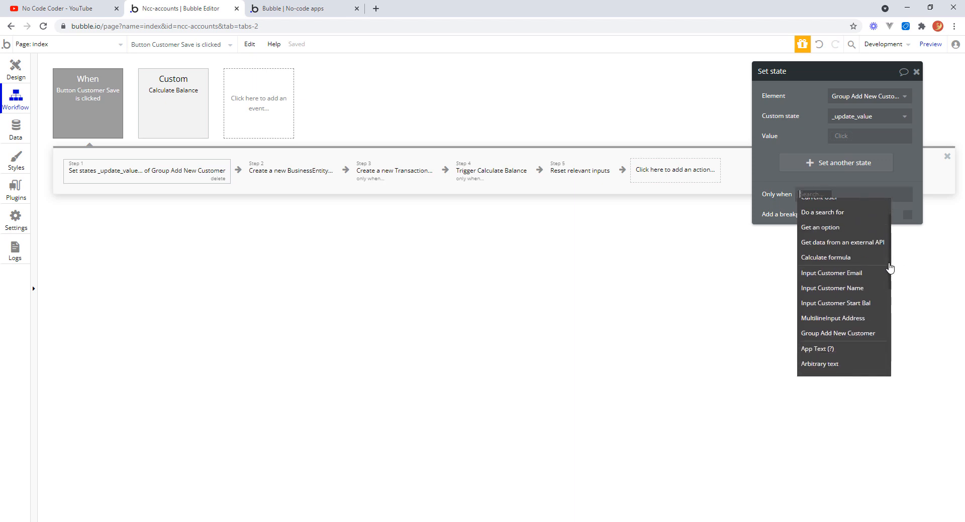
click(862, 260)
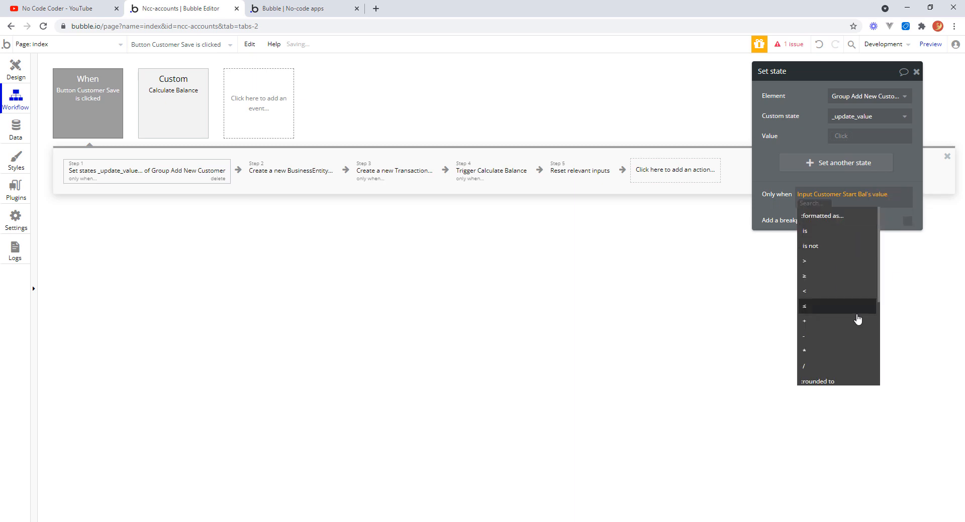
click(808, 292)
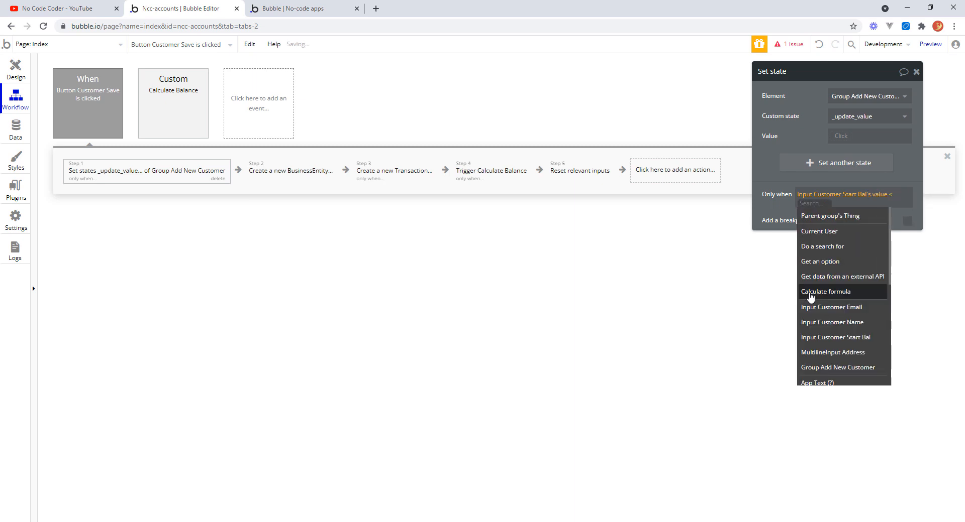
text(0)
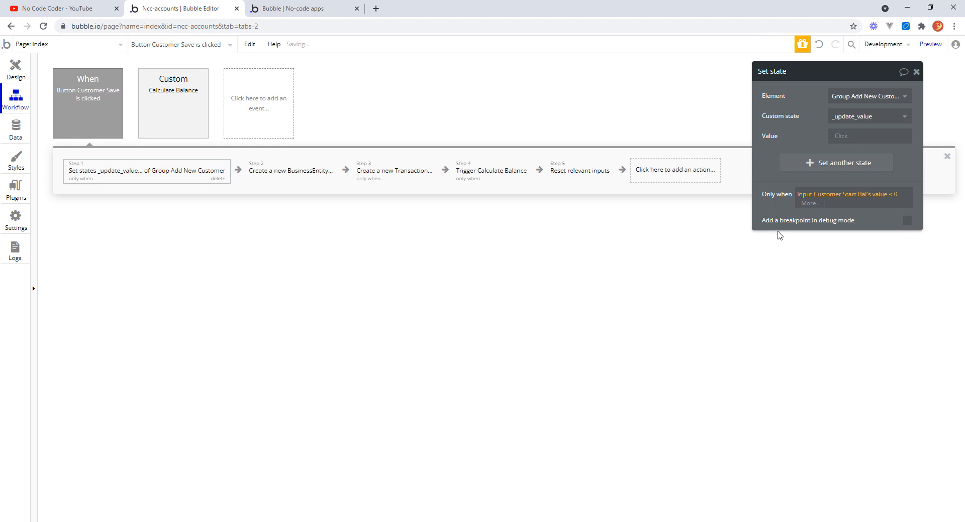
click(763, 183)
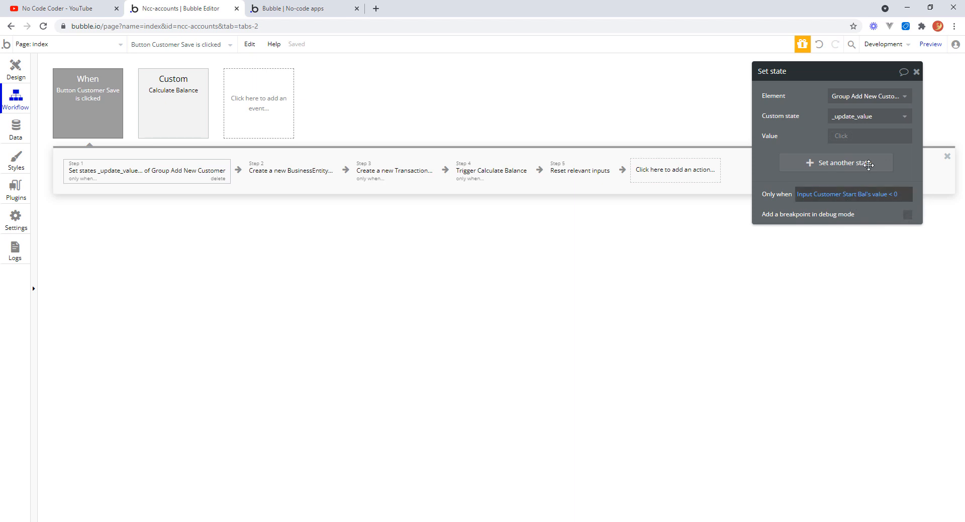
Set the custom state's value to Input Customer Start Bal's value * -1 and close the action.
click(842, 141)
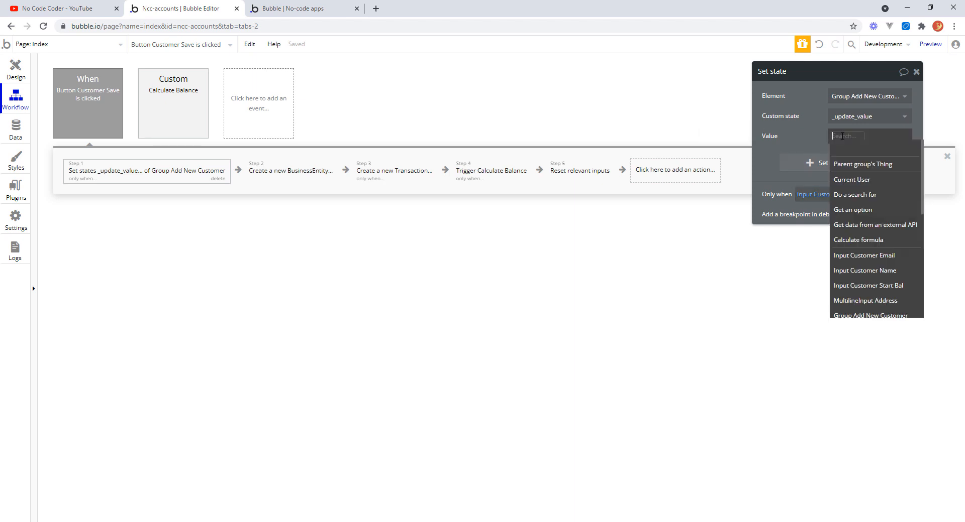
click(894, 287)
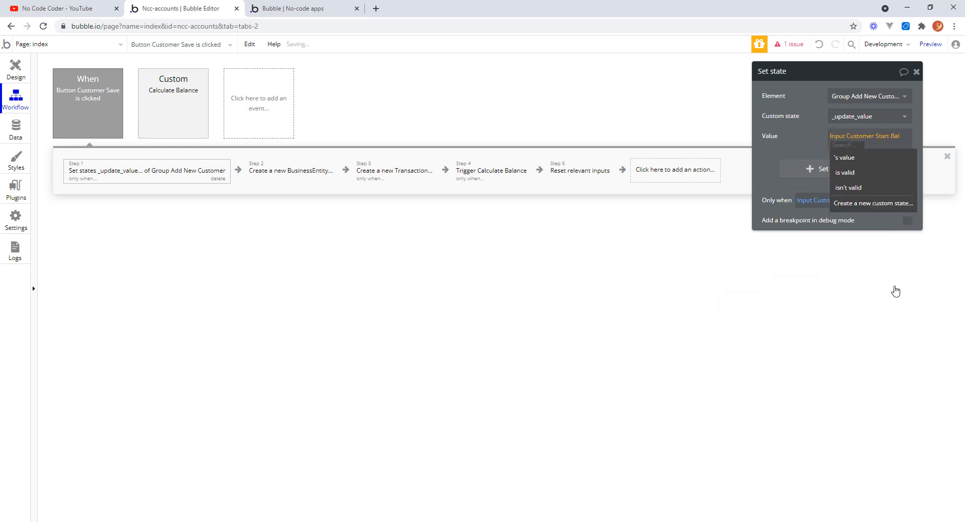
click(847, 158)
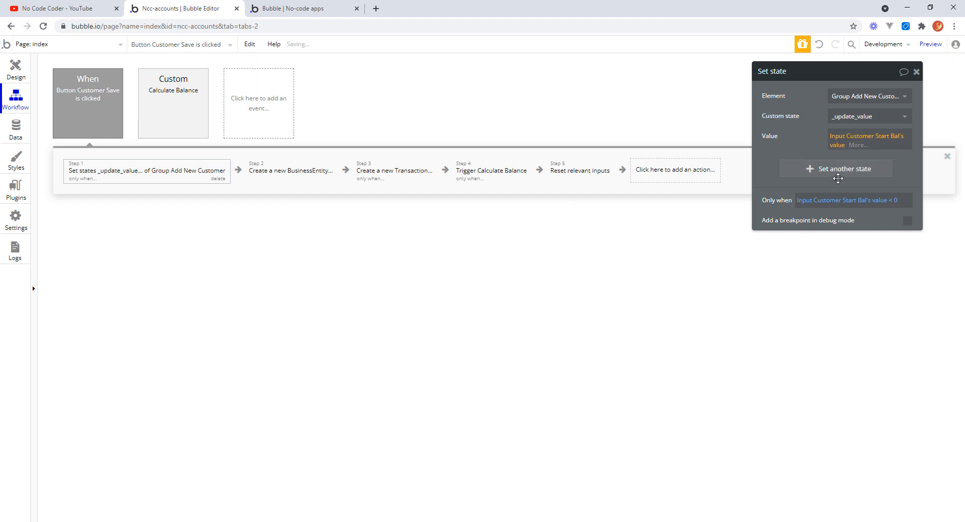
click(849, 146)
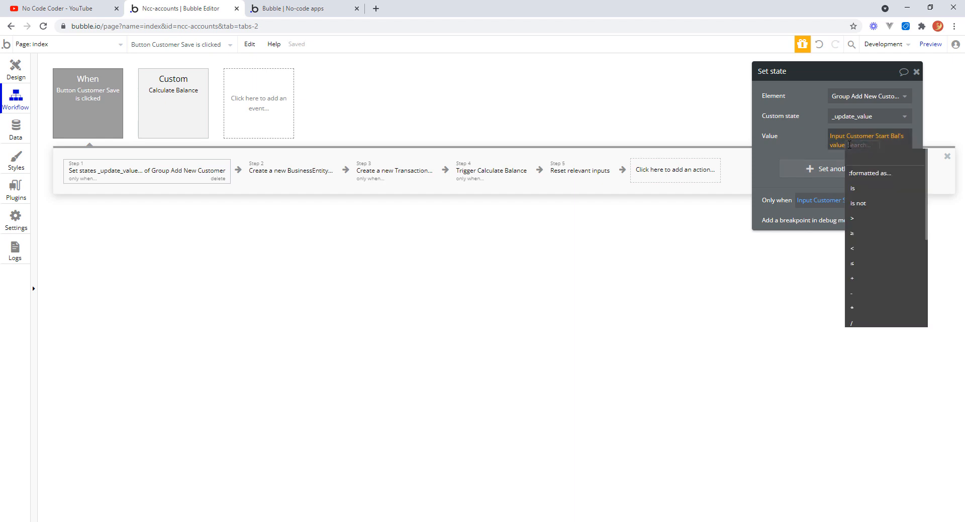
click(860, 309)
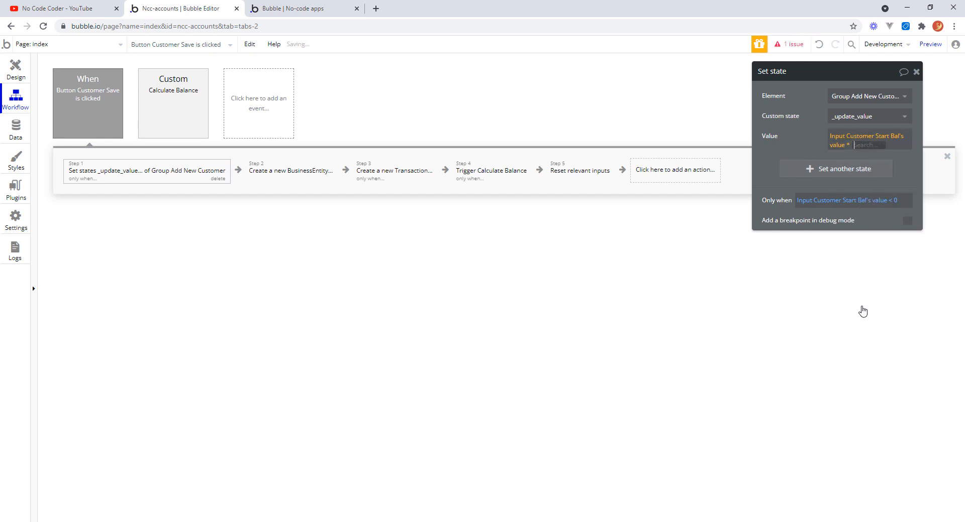
text(-1)
click(771, 150)
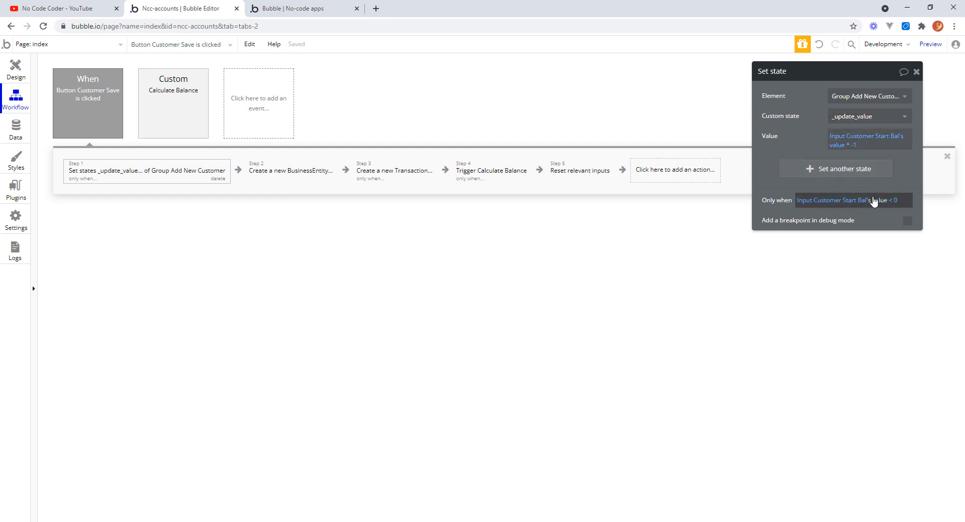
click(917, 74)
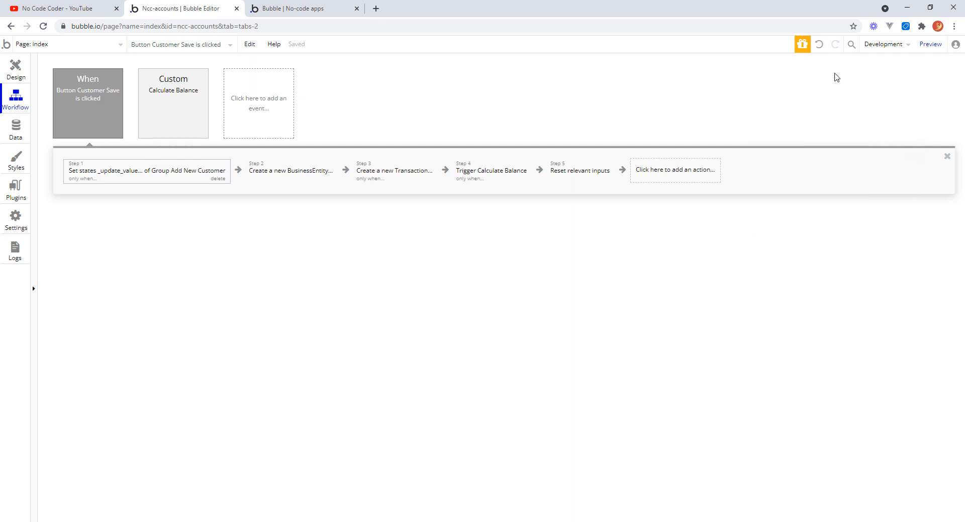
Insert a Set state action before the BusinessEntity creation, targeting Group Add New Customer's _update_value state.
right_click(290, 173)
click(326, 194)
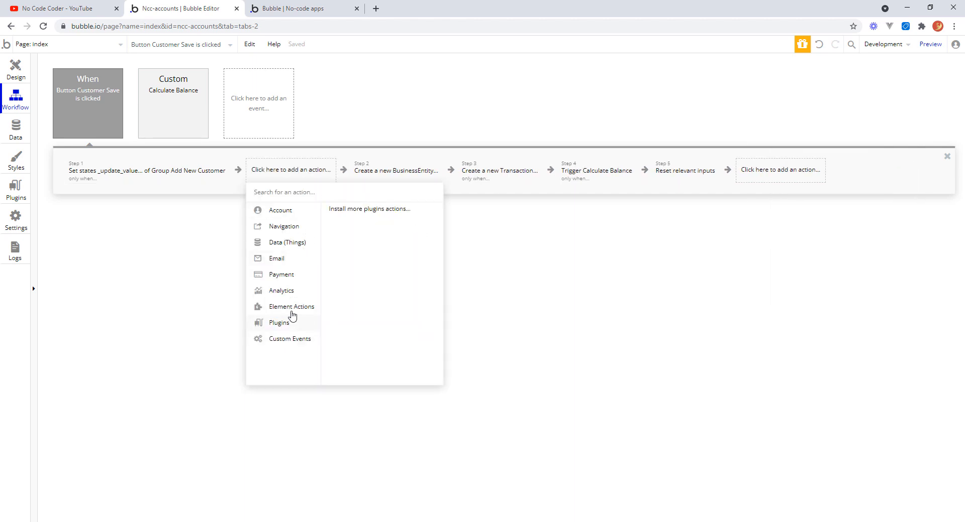
mouse_move(293, 310)
click(396, 240)
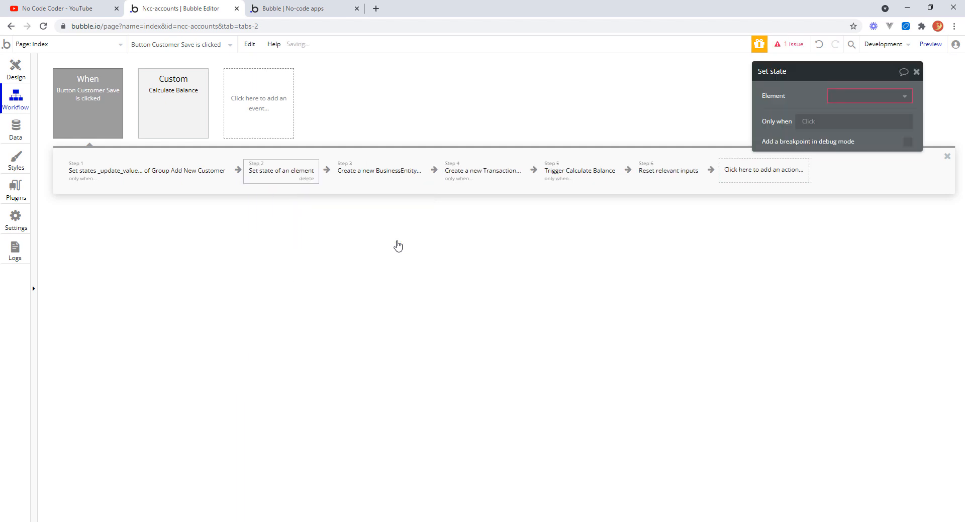
click(907, 103)
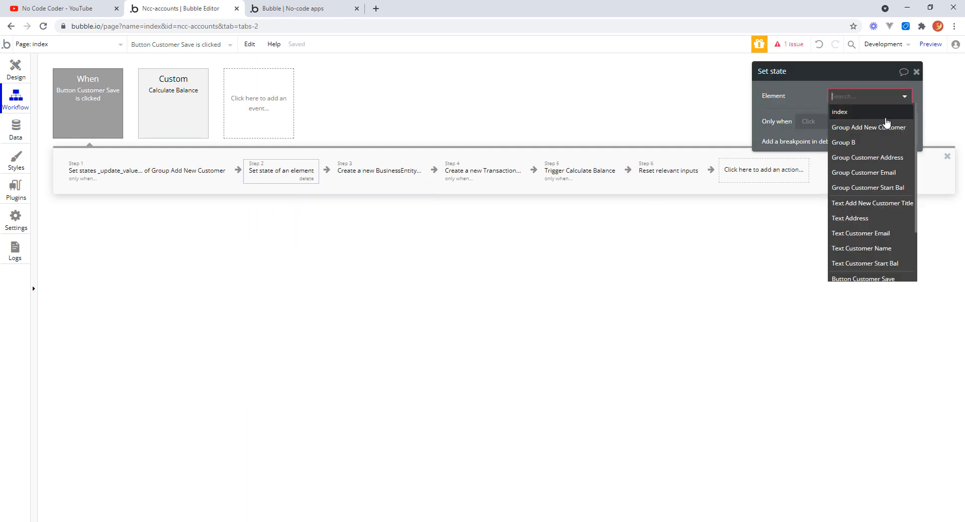
click(880, 130)
click(899, 117)
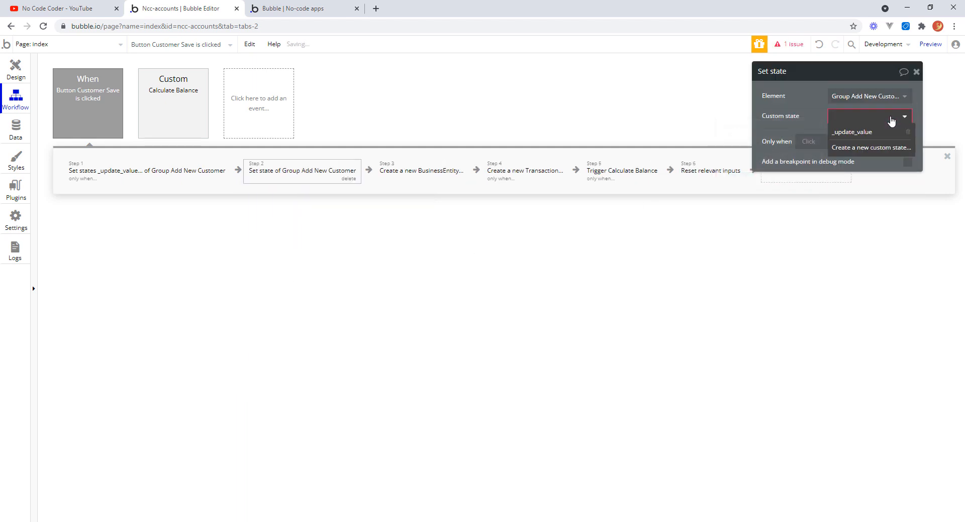
click(858, 133)
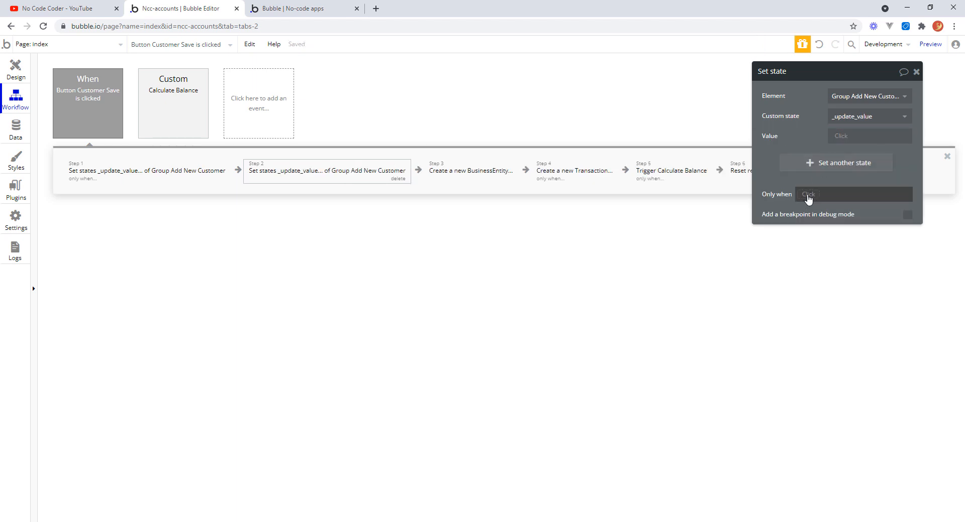
Make the new Set state action run only when Input Customer Start Bal's value > 0.
click(808, 196)
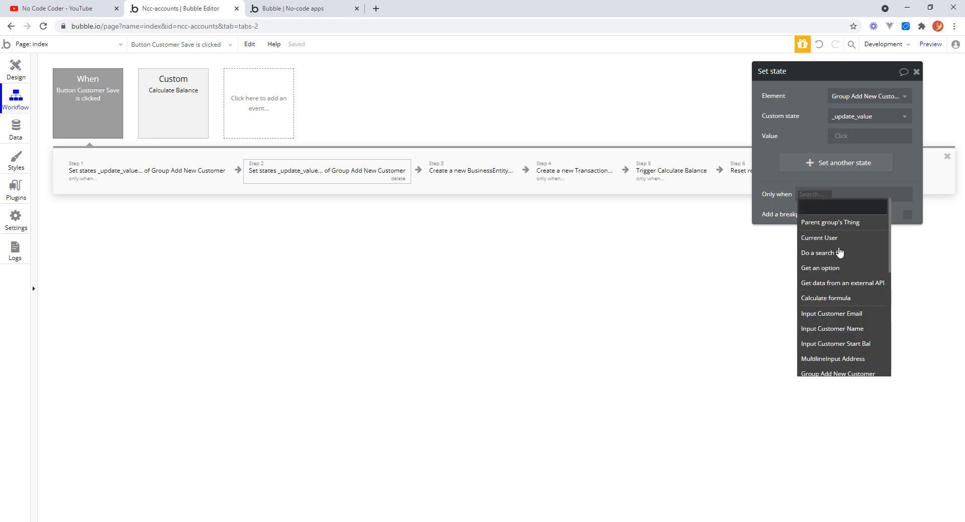
click(861, 347)
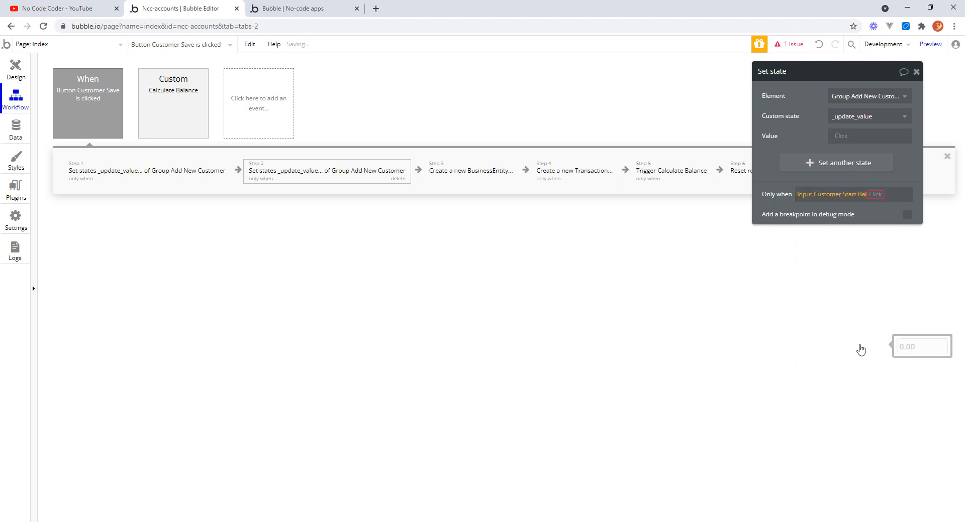
click(891, 213)
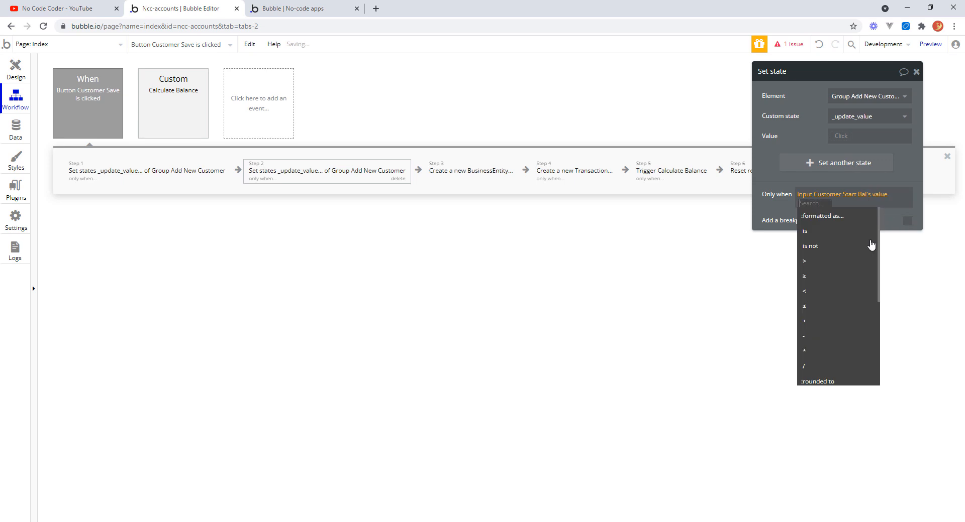
click(812, 262)
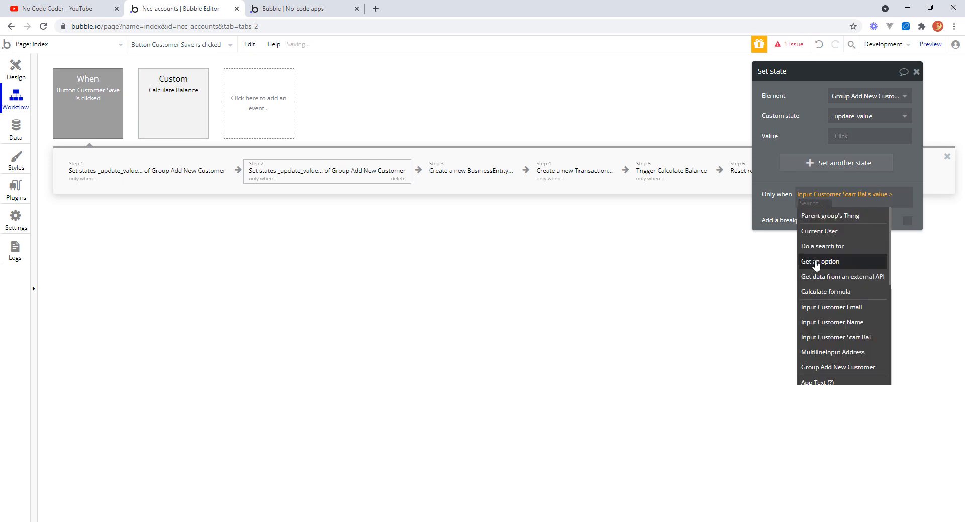
key(Return)
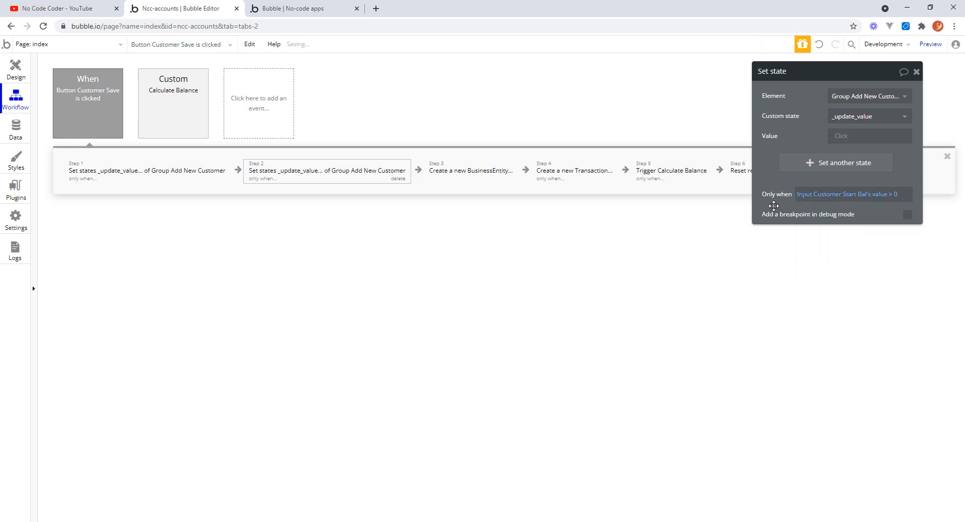
Set the state's value to Input Customer Start Bal's value and close the action.
click(842, 137)
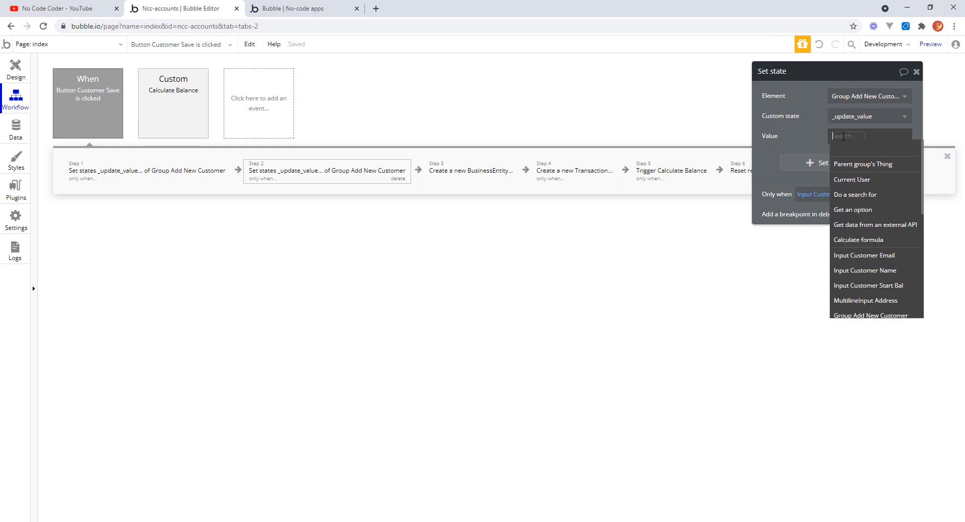
click(884, 288)
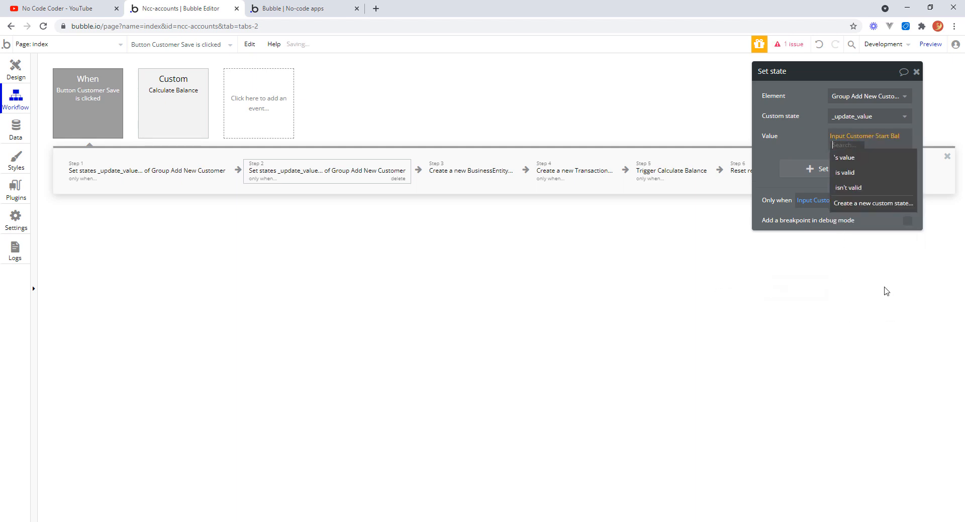
click(842, 157)
click(783, 146)
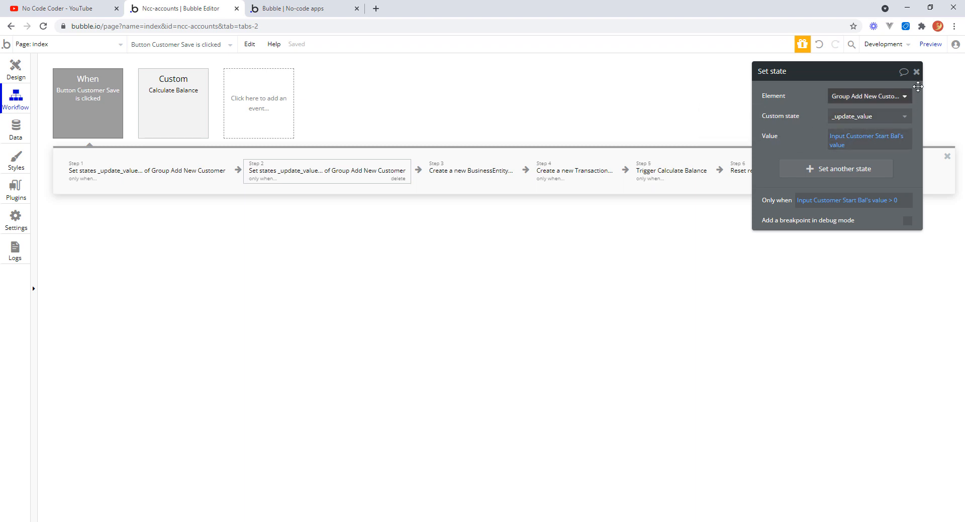
click(916, 71)
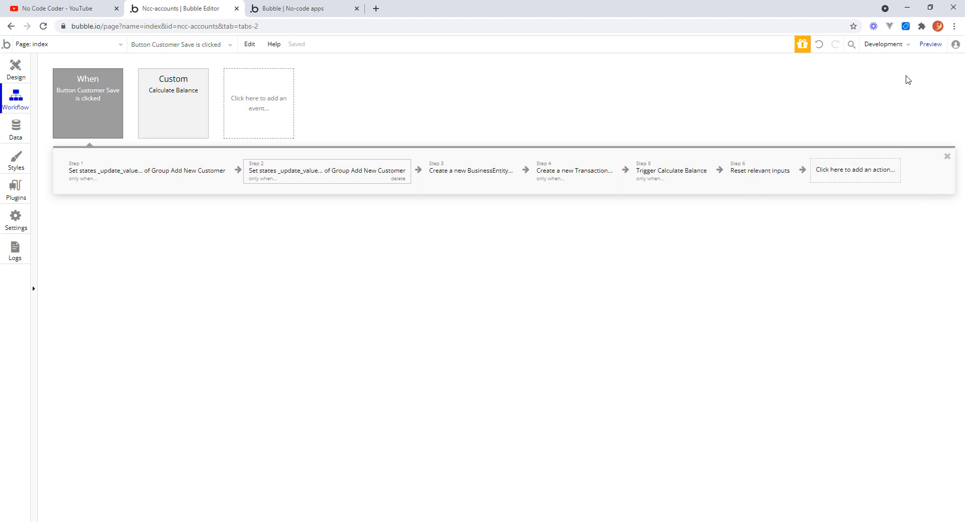
Replace the new Transaction's Total with Group Add New Customer's _update_value.
click(588, 169)
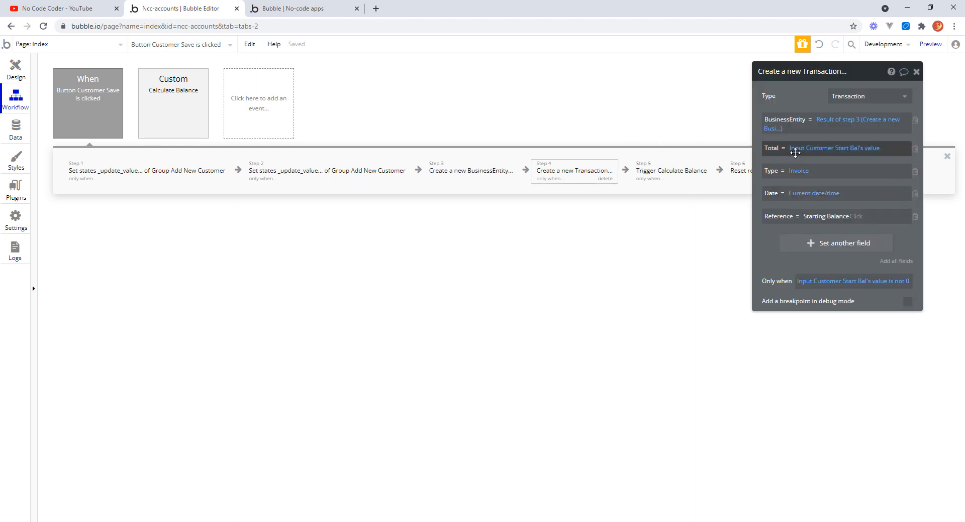
right_click(837, 149)
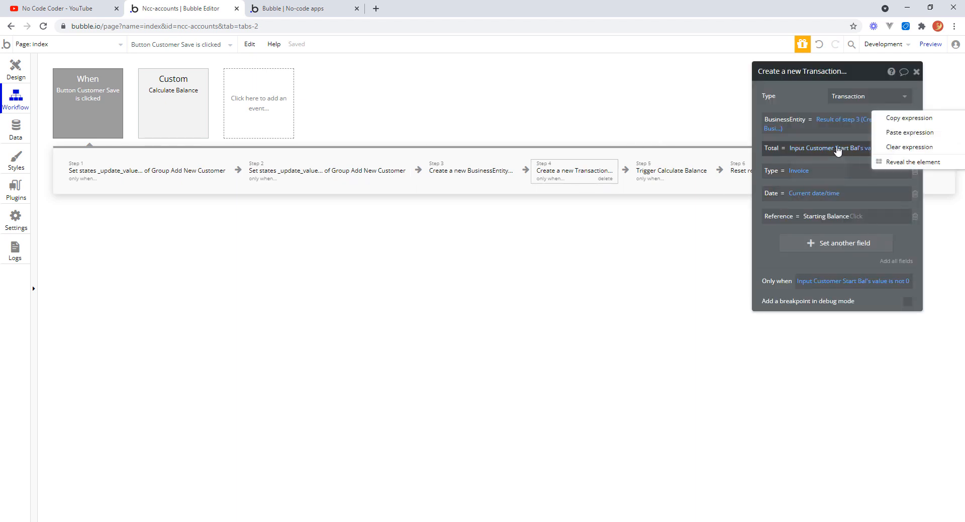
click(902, 146)
click(803, 152)
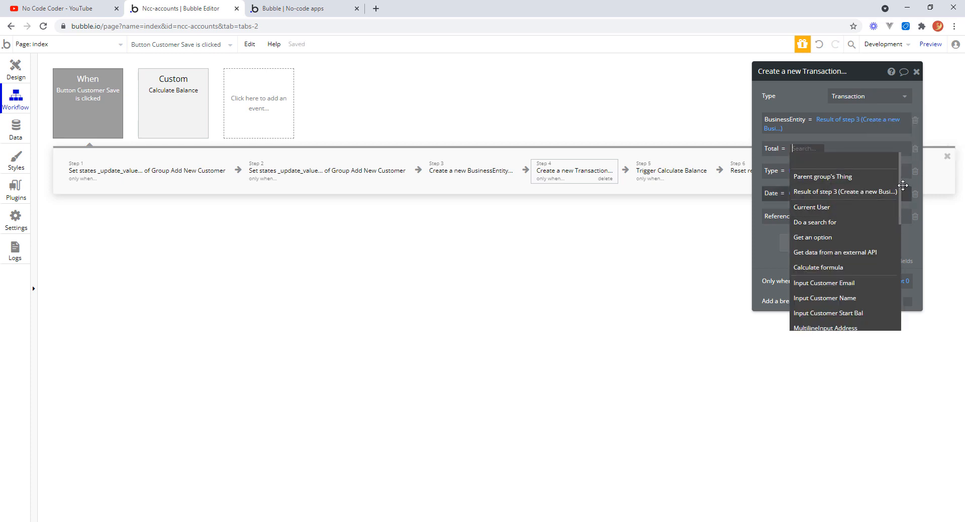
text(gr)
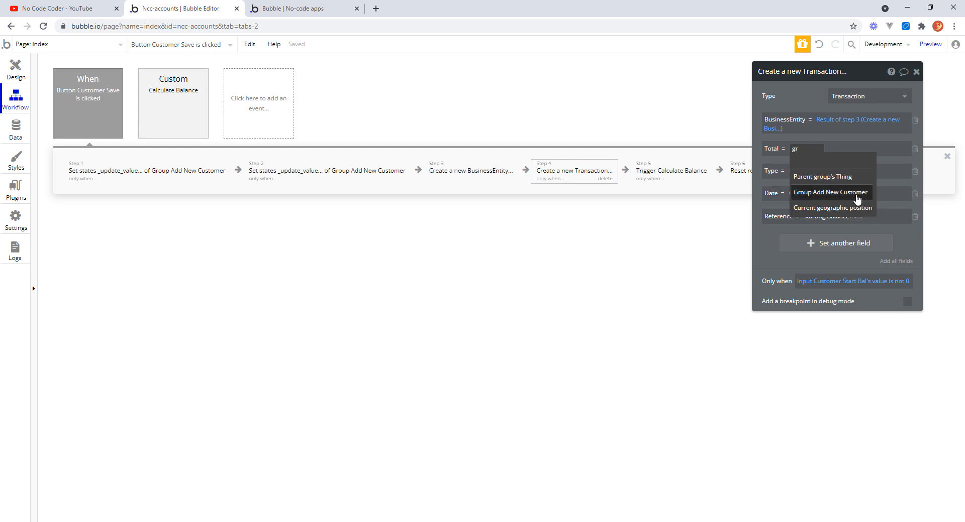
click(856, 194)
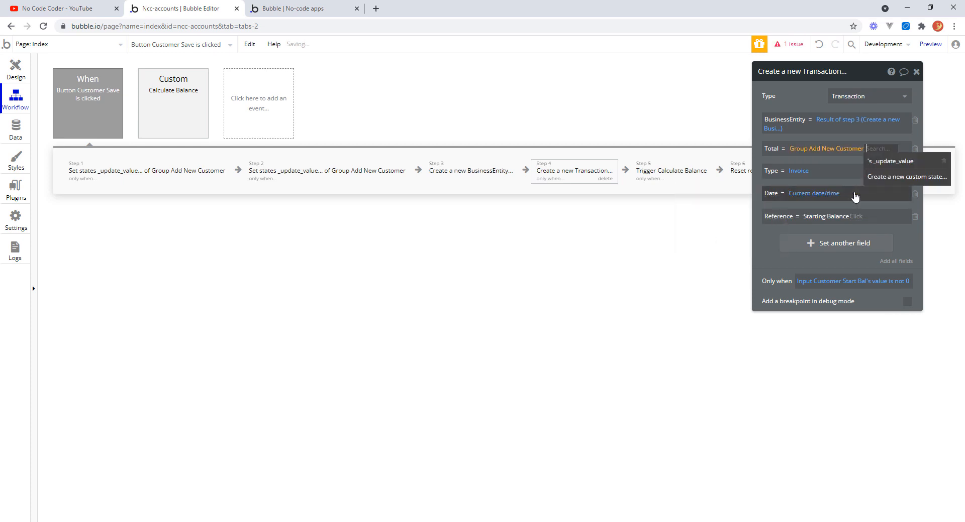
click(894, 162)
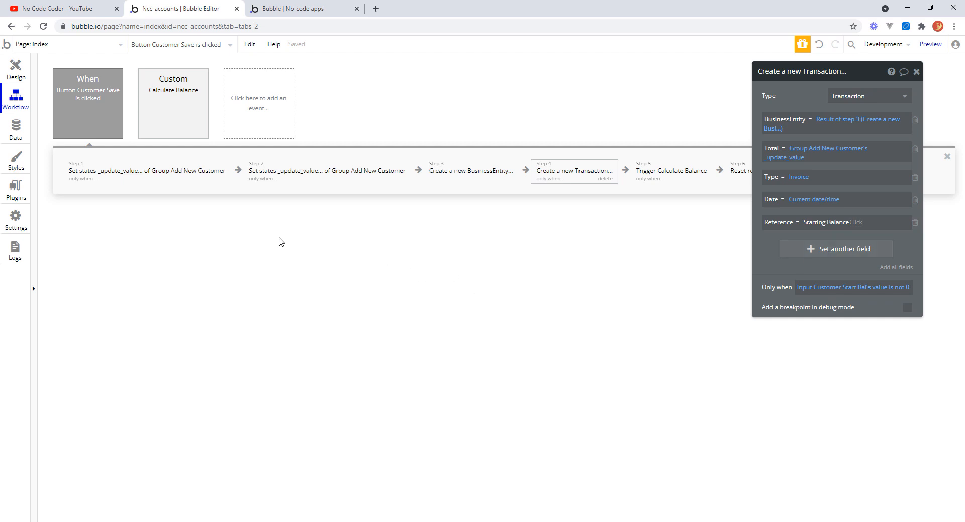
Review the two Set state actions and the Create a new Transaction action to compare their settings.
mouse_move(142, 175)
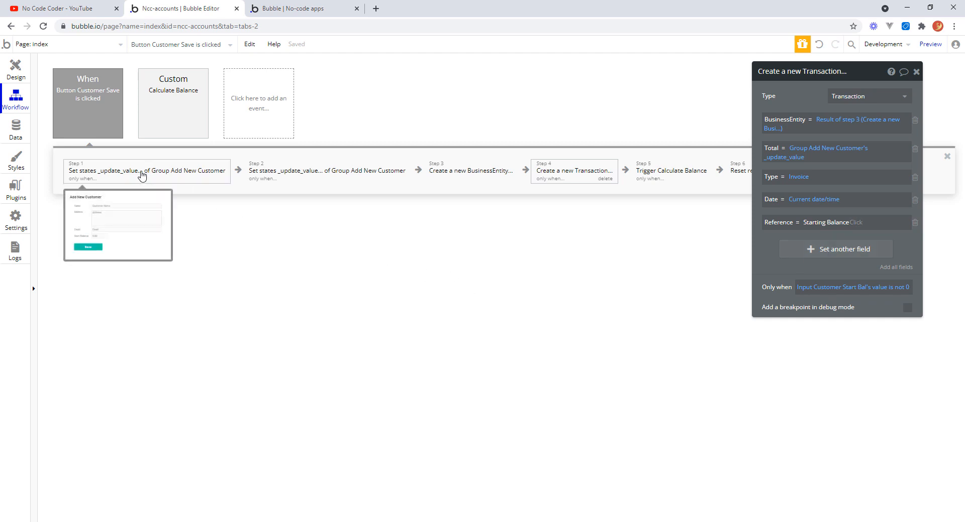
click(142, 175)
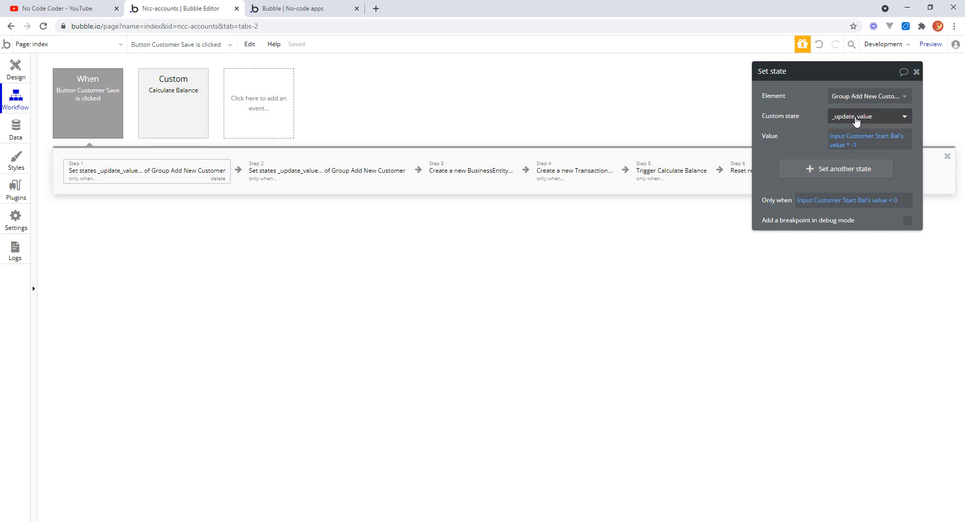
click(324, 180)
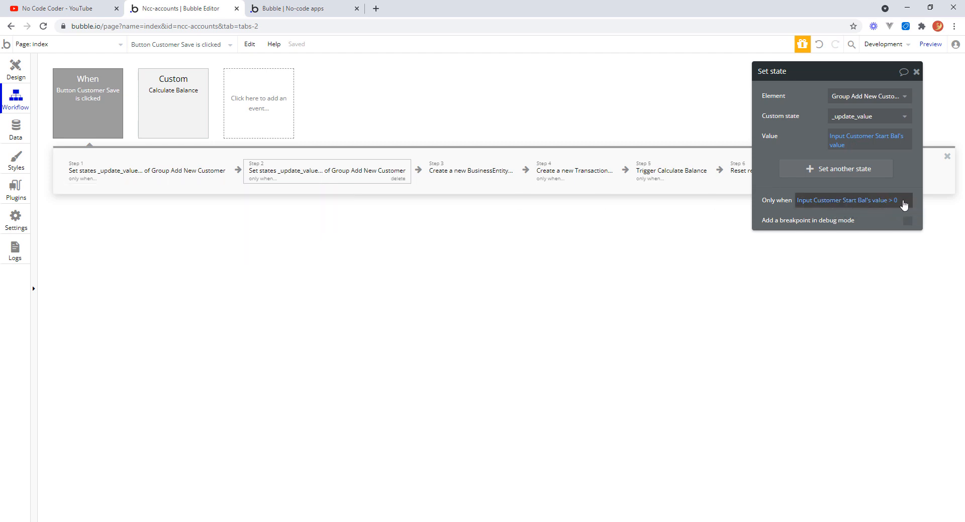
click(182, 176)
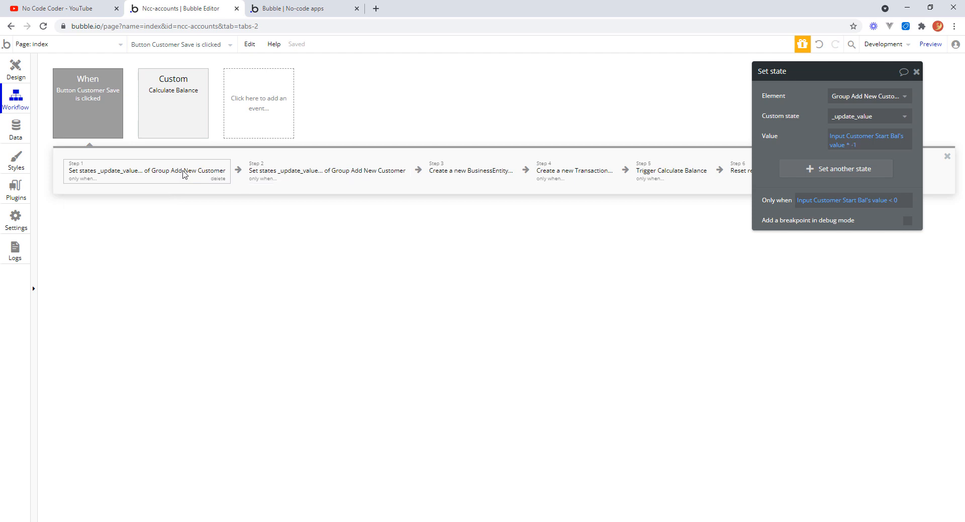
click(305, 175)
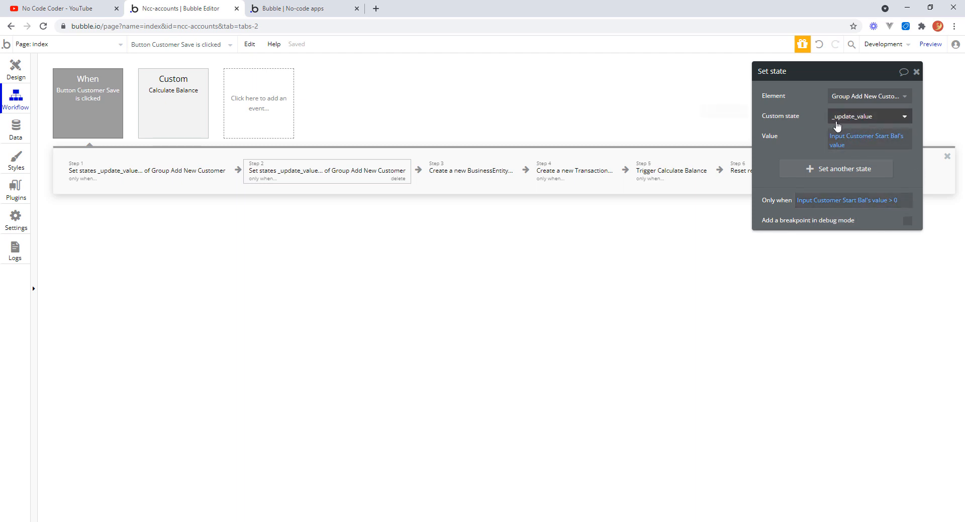
click(558, 173)
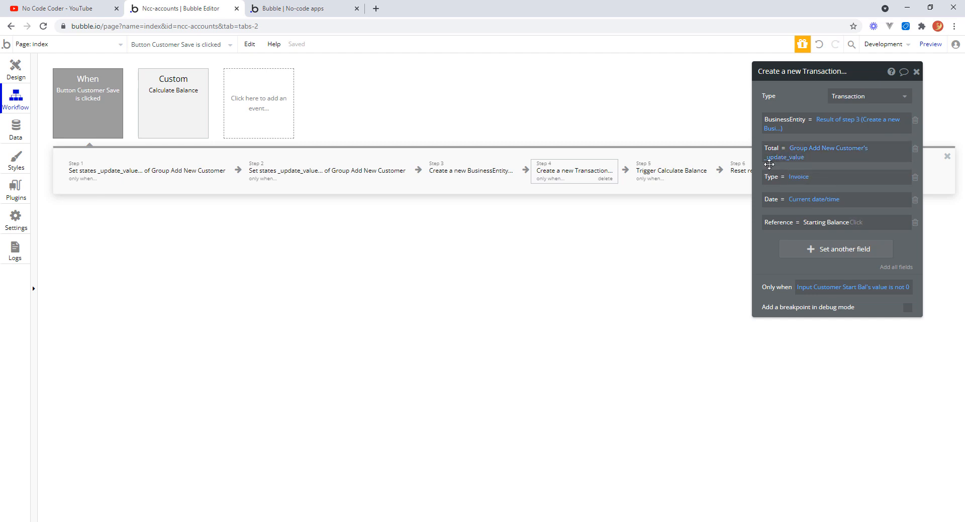
drag(769, 164, 856, 181)
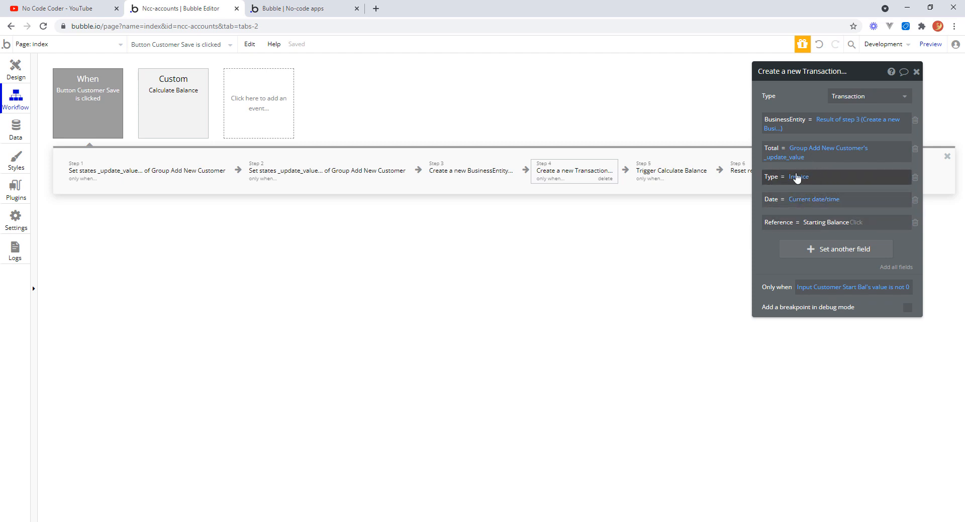
Add a second state to the first Set state action, creating a new custom state _update_type of type _TransactionType.
click(143, 174)
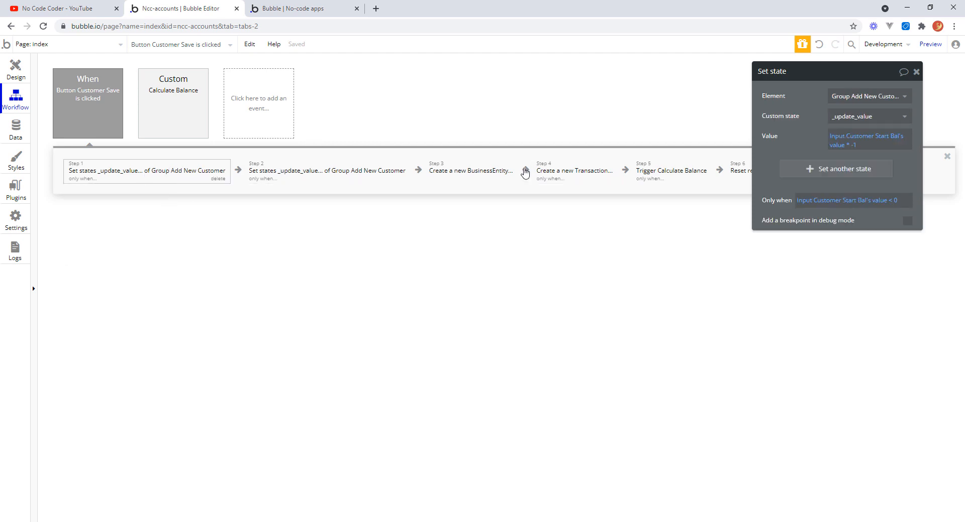
click(811, 170)
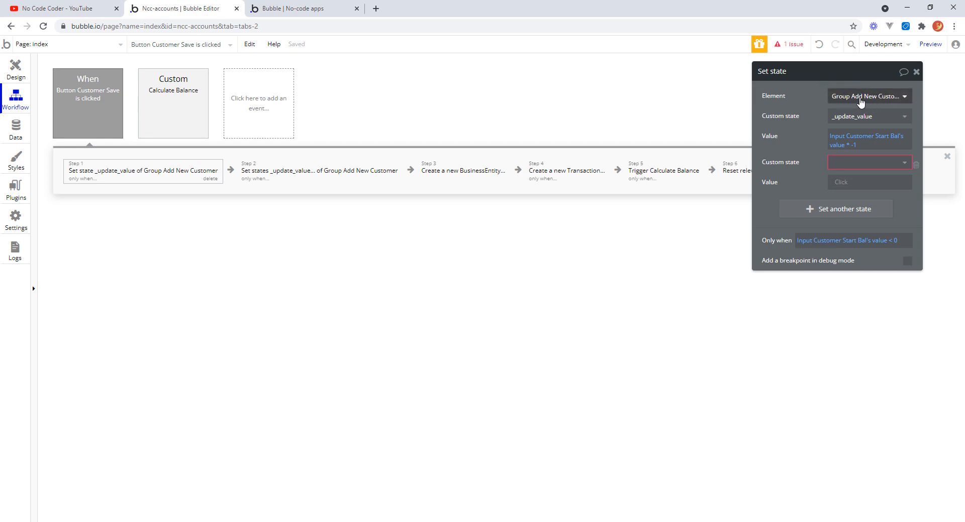
click(907, 167)
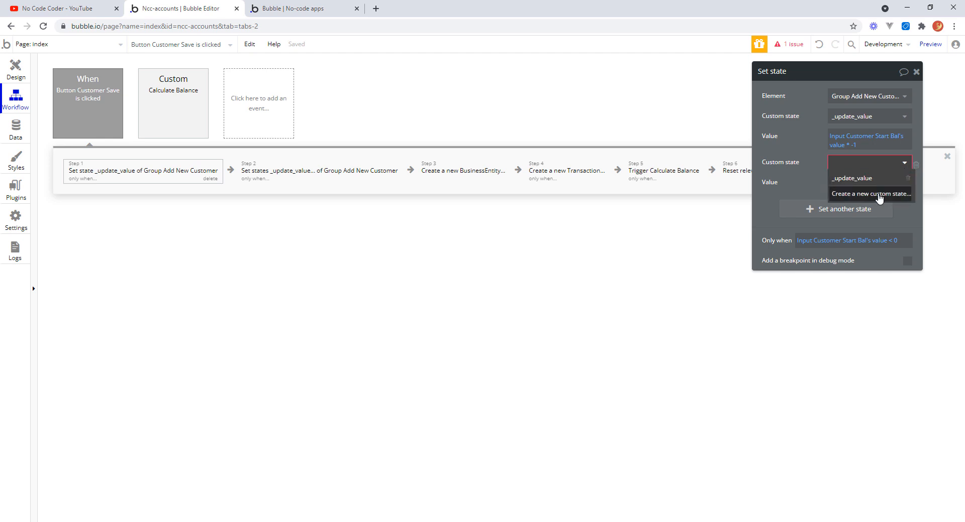
click(879, 194)
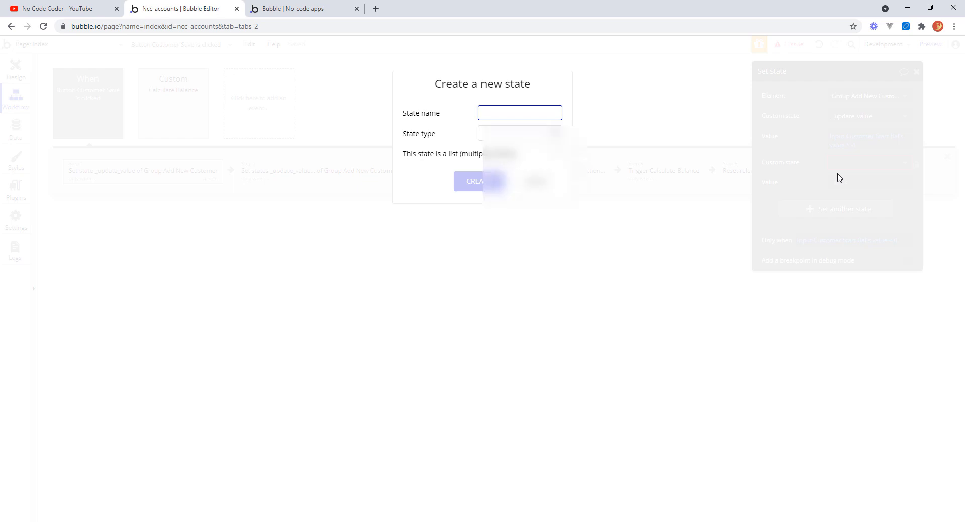
text(_update_type)
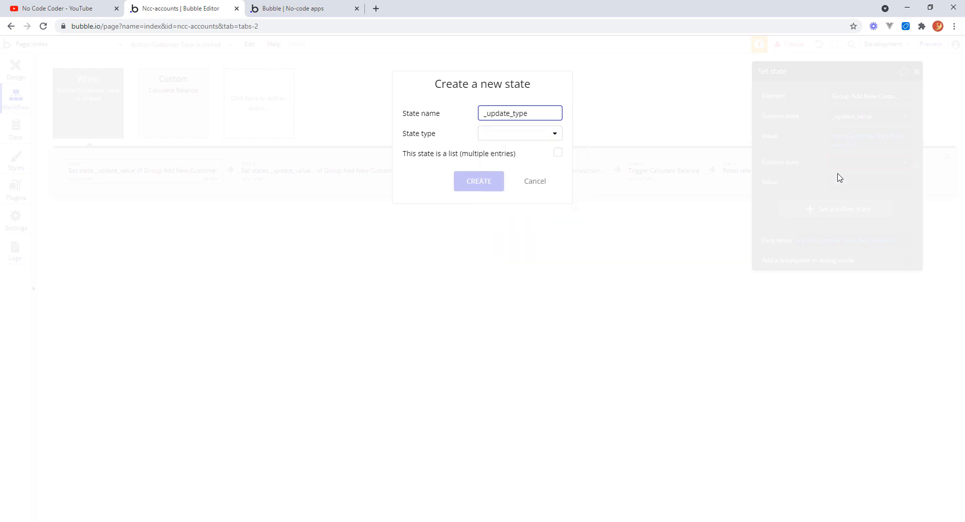
click(554, 134)
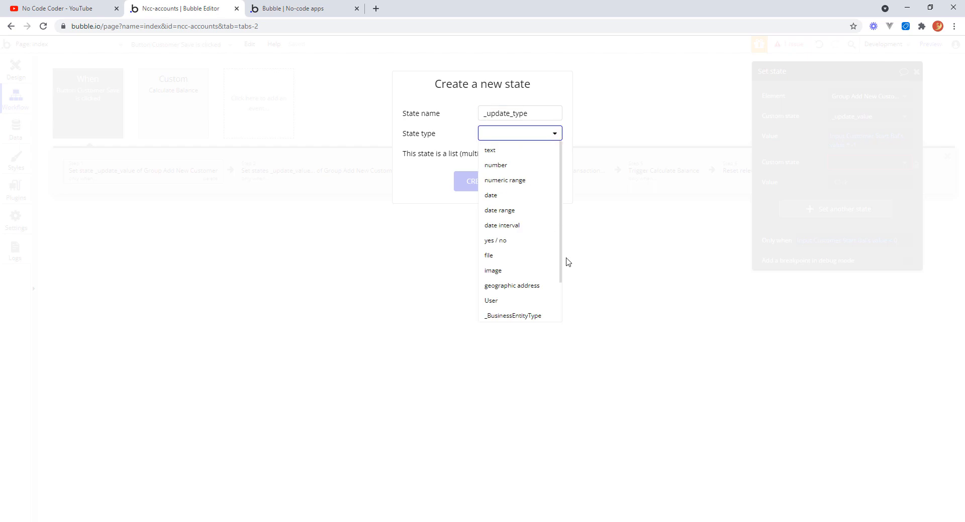
drag(560, 260, 510, 291)
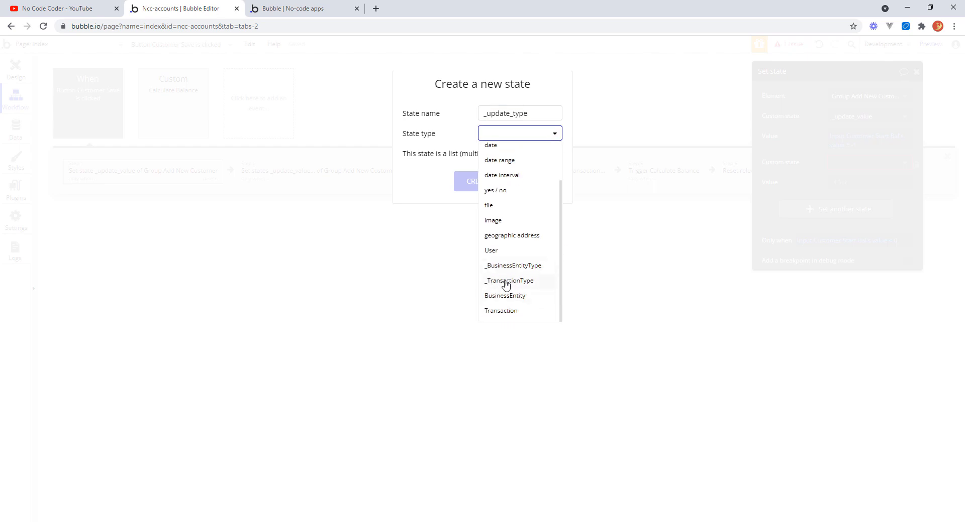
click(506, 283)
click(486, 189)
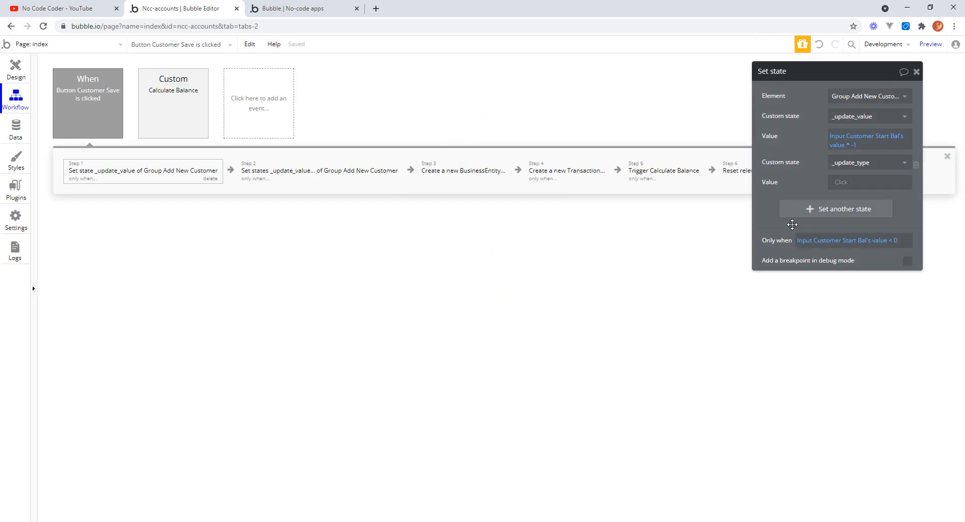
Set the first Set state action's _update_type value to Credit and close the action.
click(845, 187)
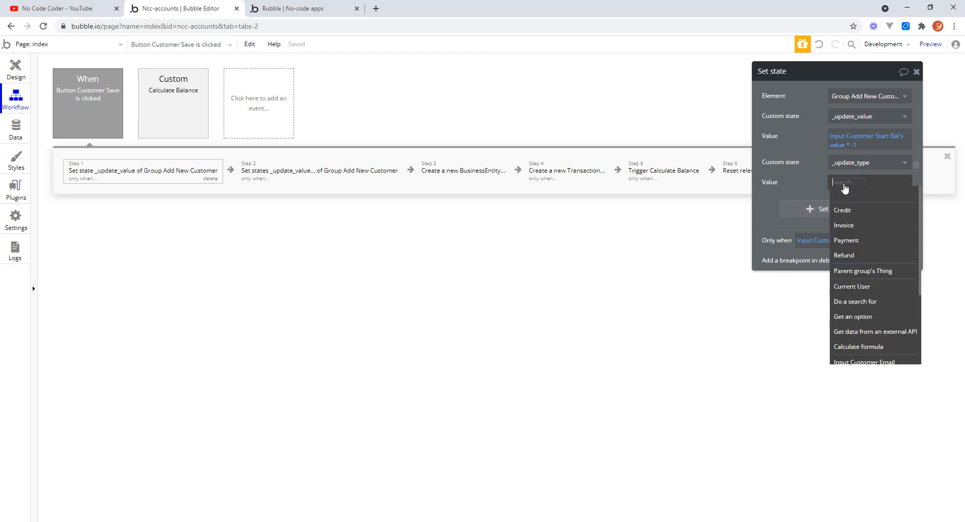
click(851, 215)
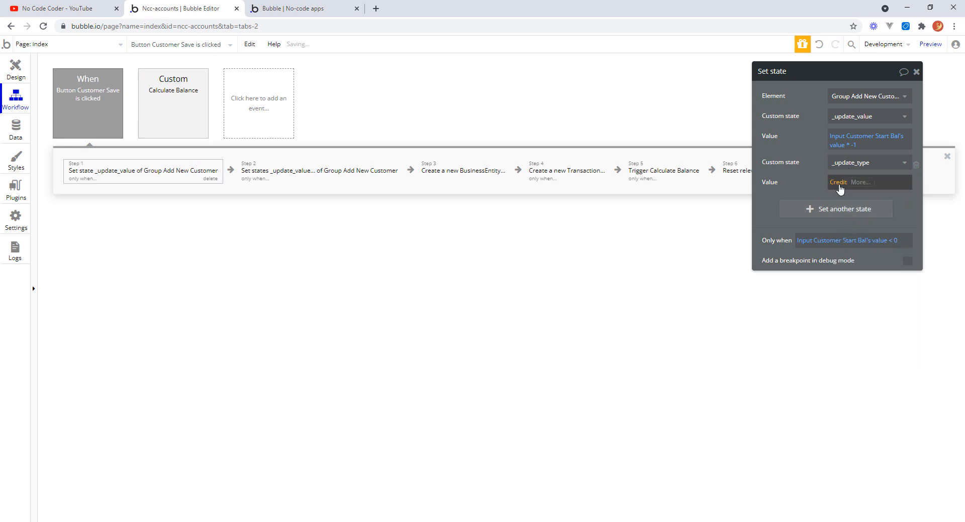
click(917, 73)
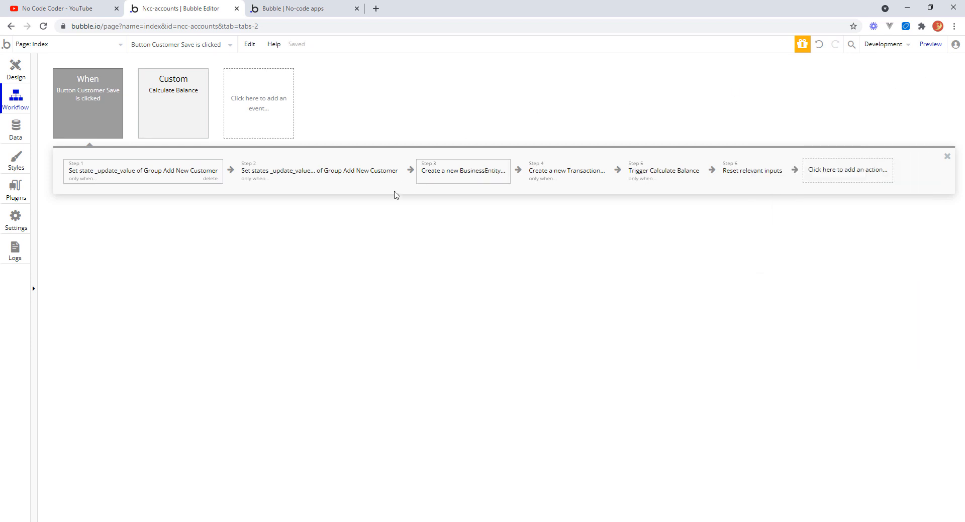
In the second Set state action, add the _update_type state with value Invoice and close it.
click(326, 176)
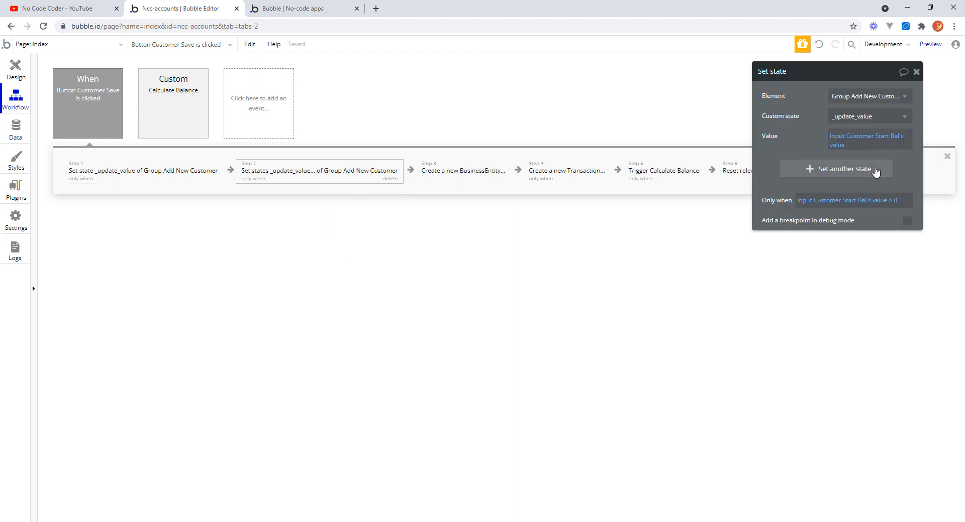
click(812, 171)
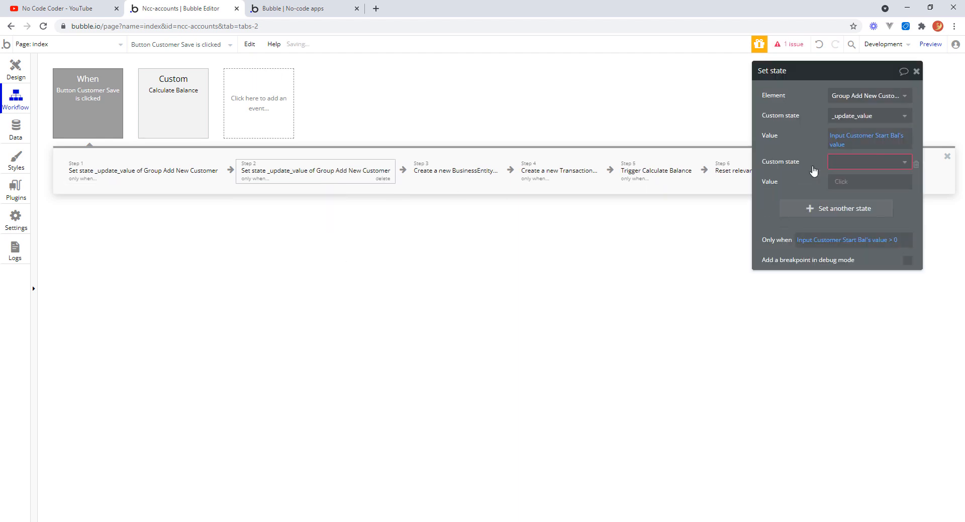
click(904, 162)
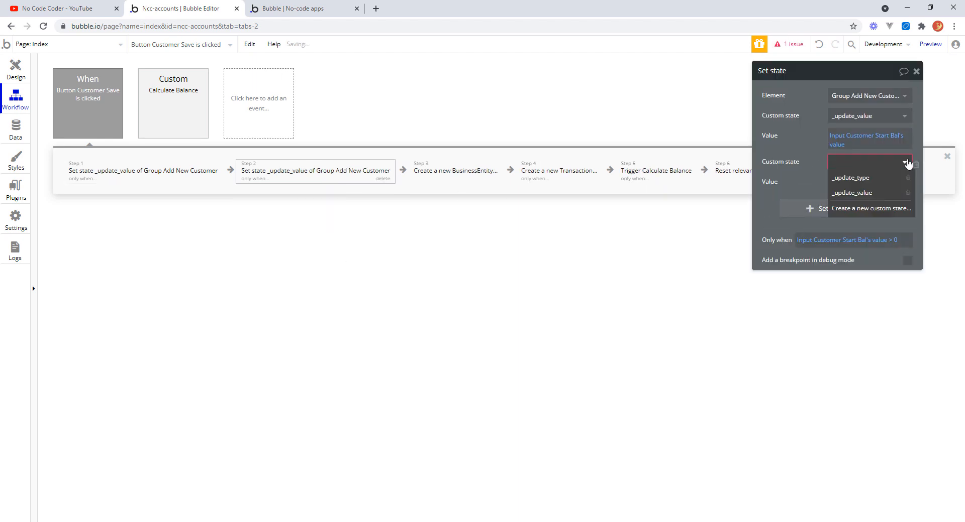
click(871, 178)
click(847, 184)
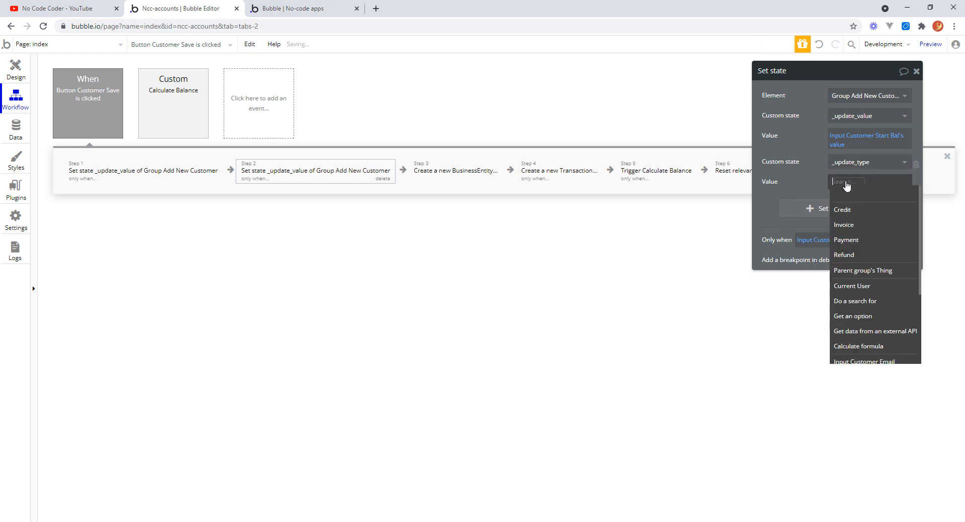
click(853, 227)
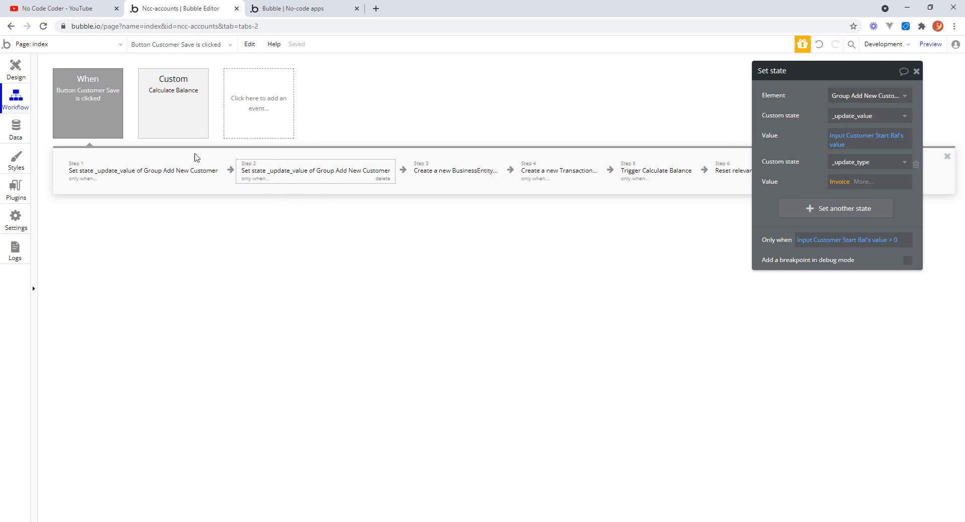
click(917, 72)
Replace the new Transaction's Type with Group Add New Customer's _update_type.
click(568, 177)
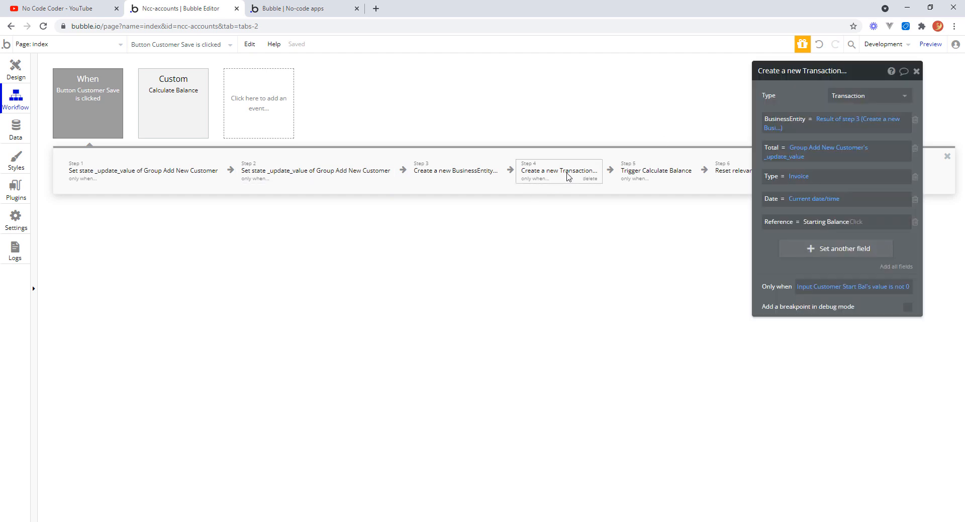
right_click(801, 180)
click(852, 177)
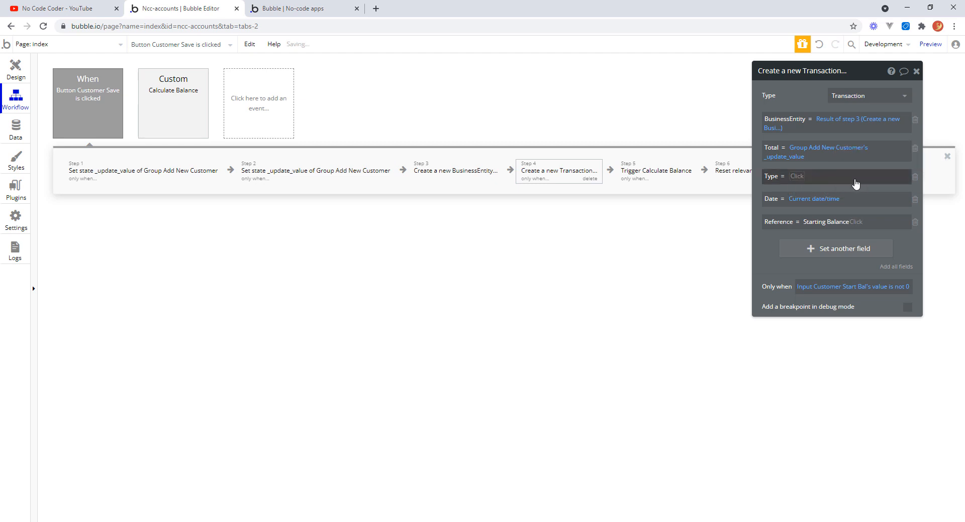
click(798, 178)
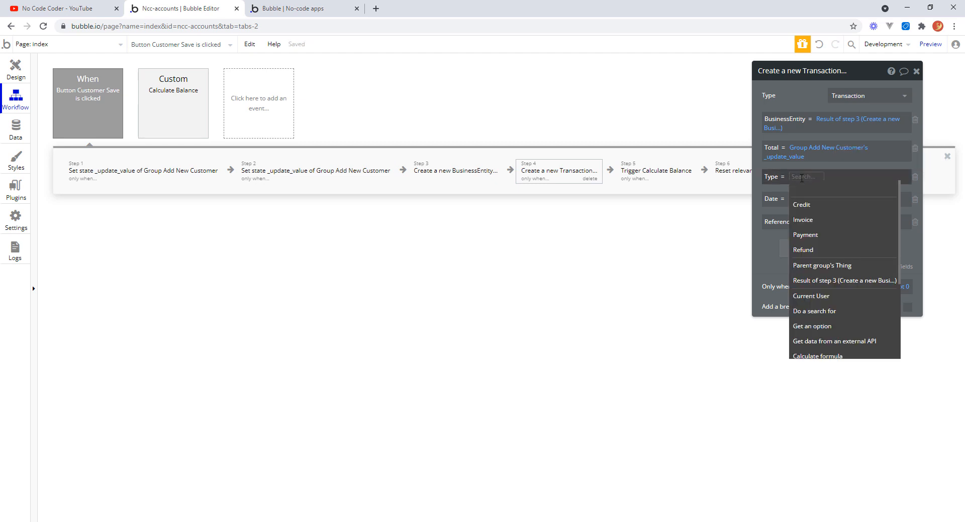
text(gr)
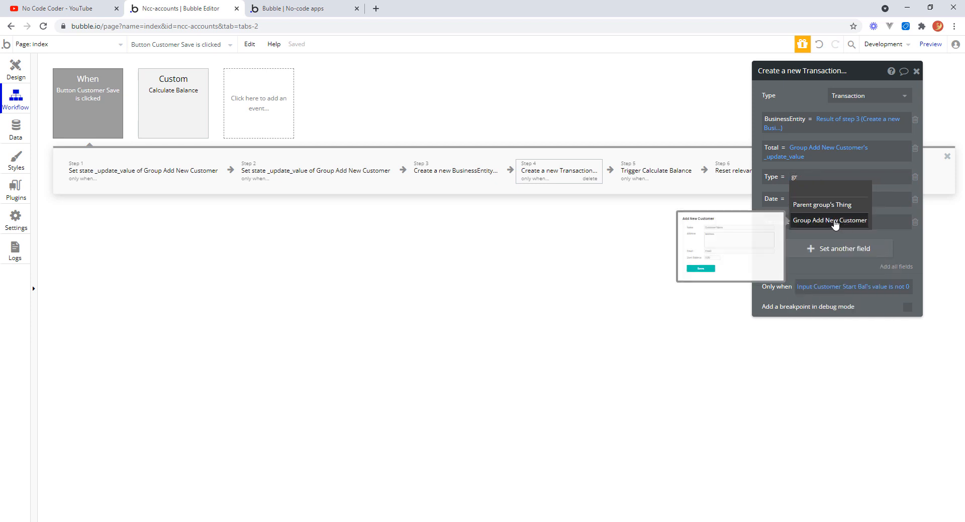
click(835, 221)
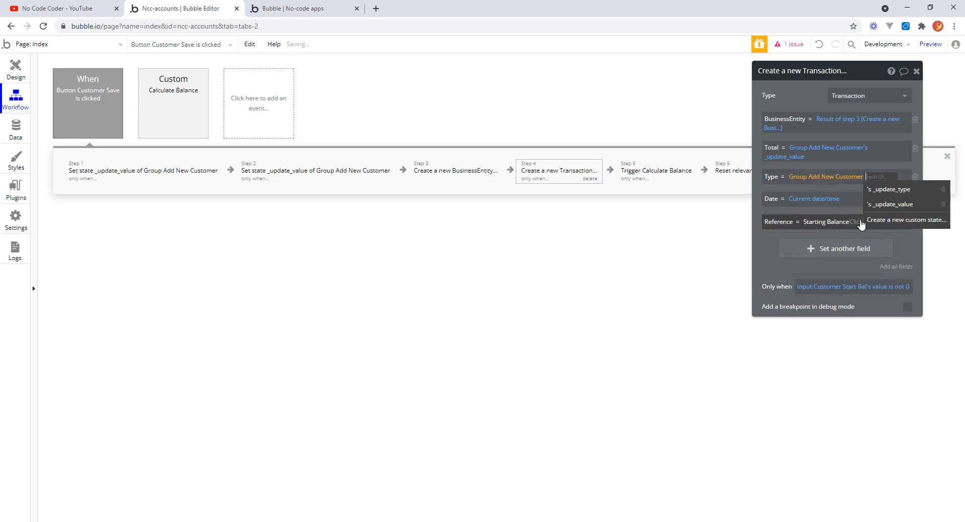
click(871, 189)
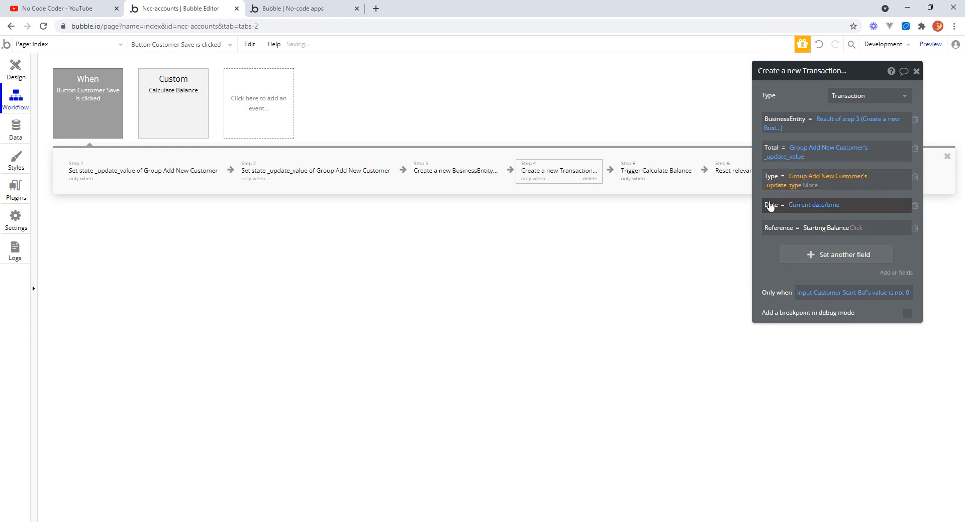
click(871, 193)
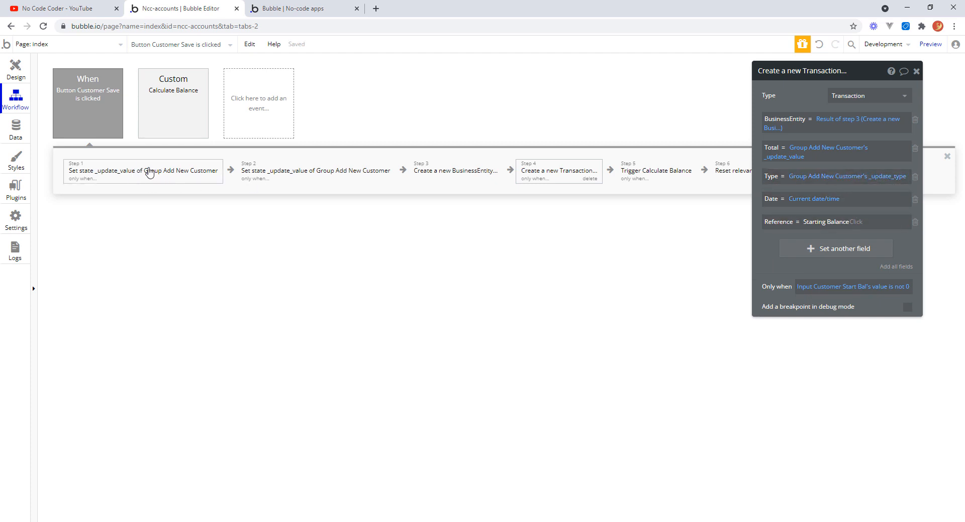
Add a Value field to the new Transaction set to Input Customer Start Bal's value and close the action.
mouse_move(309, 183)
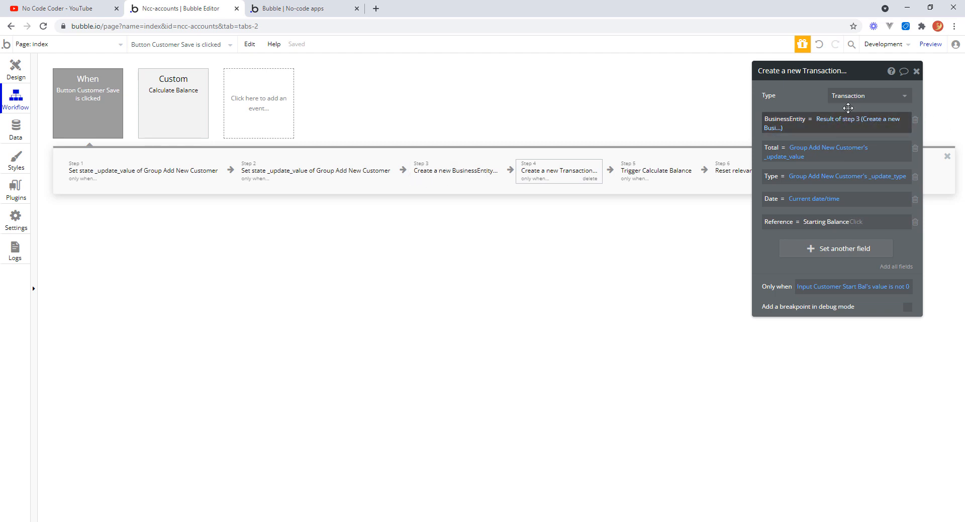
click(660, 175)
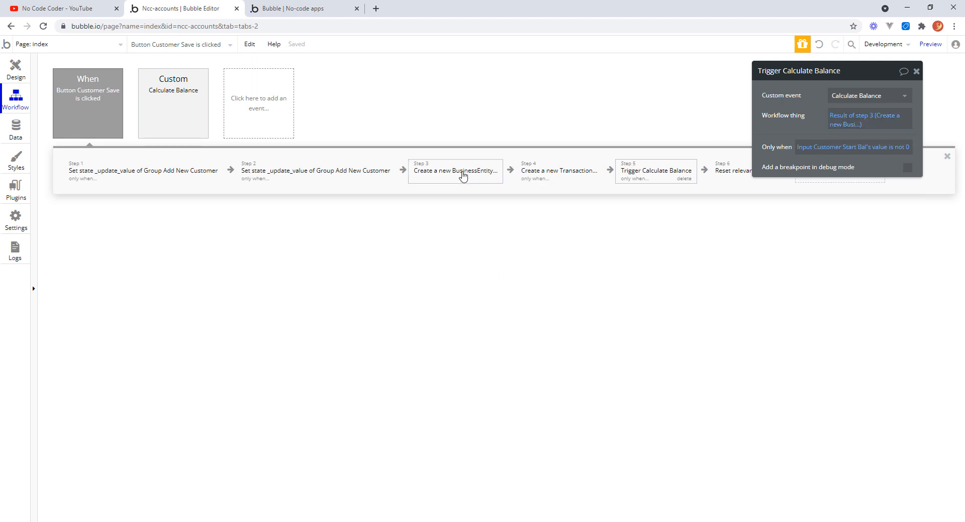
click(544, 174)
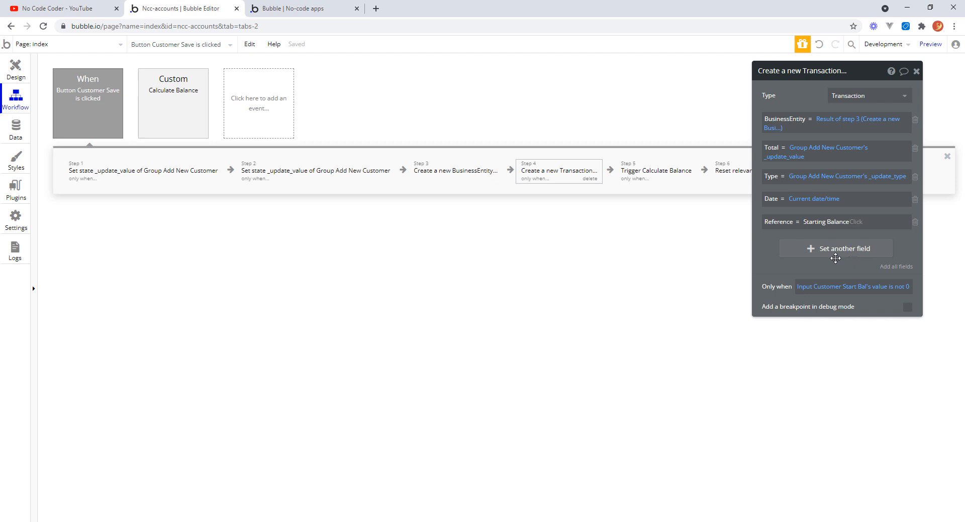
click(812, 250)
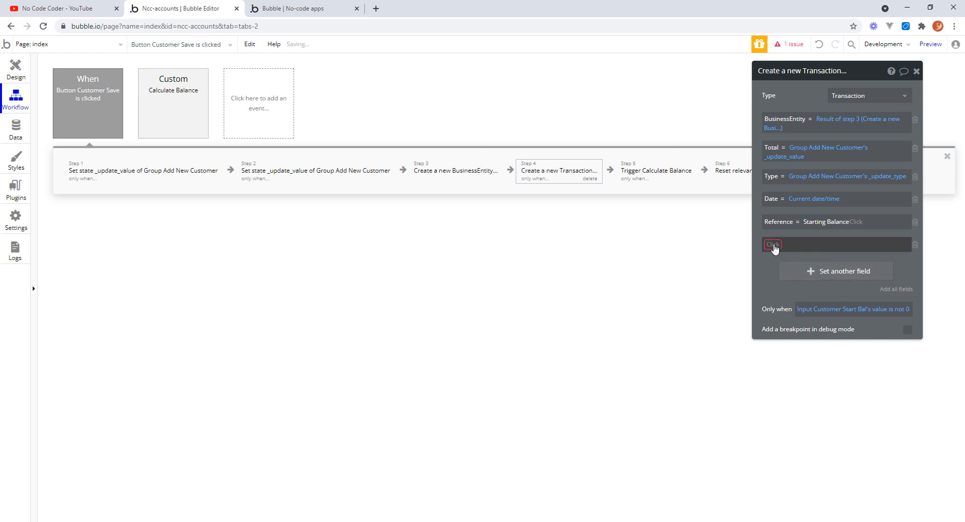
click(773, 245)
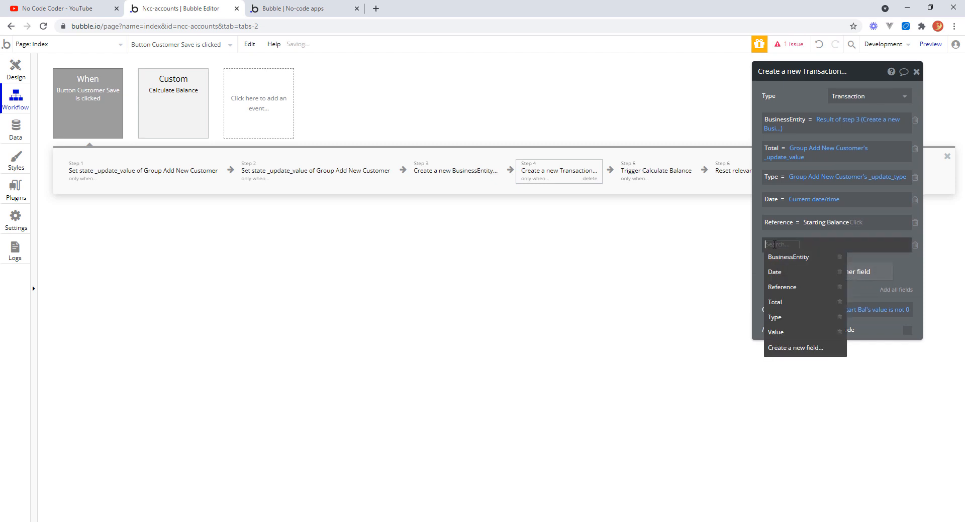
click(776, 333)
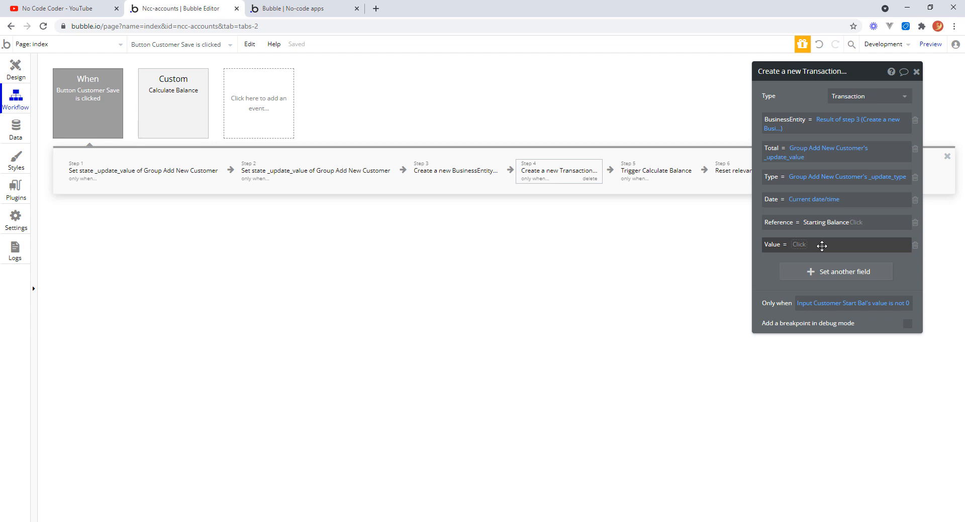
click(803, 245)
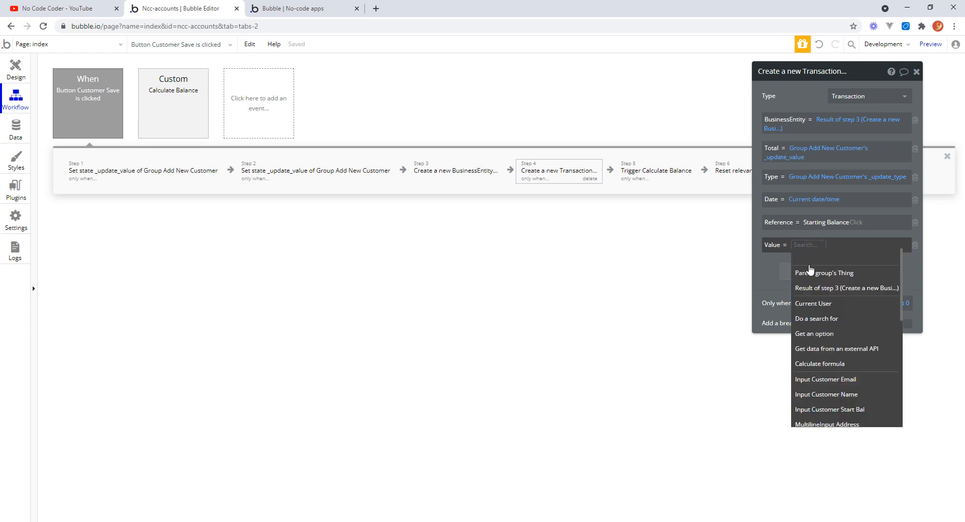
click(851, 409)
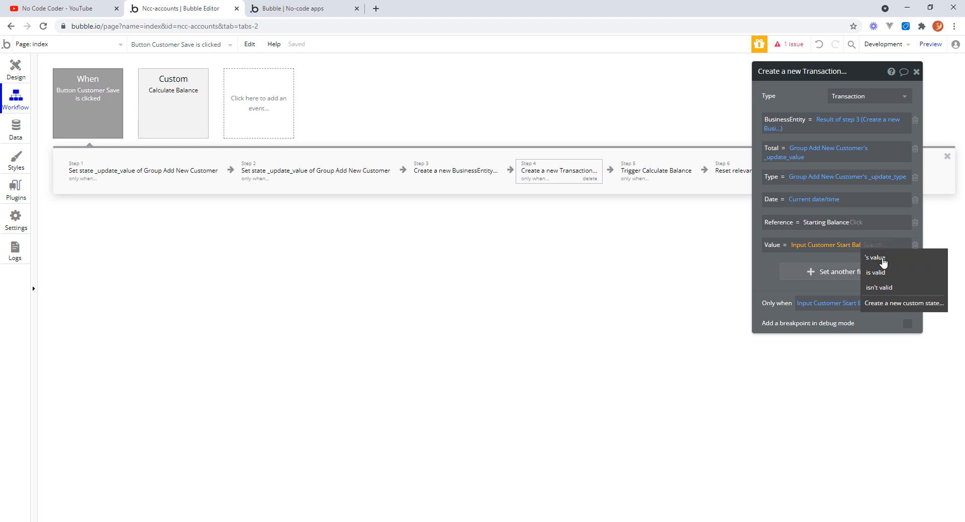
click(882, 261)
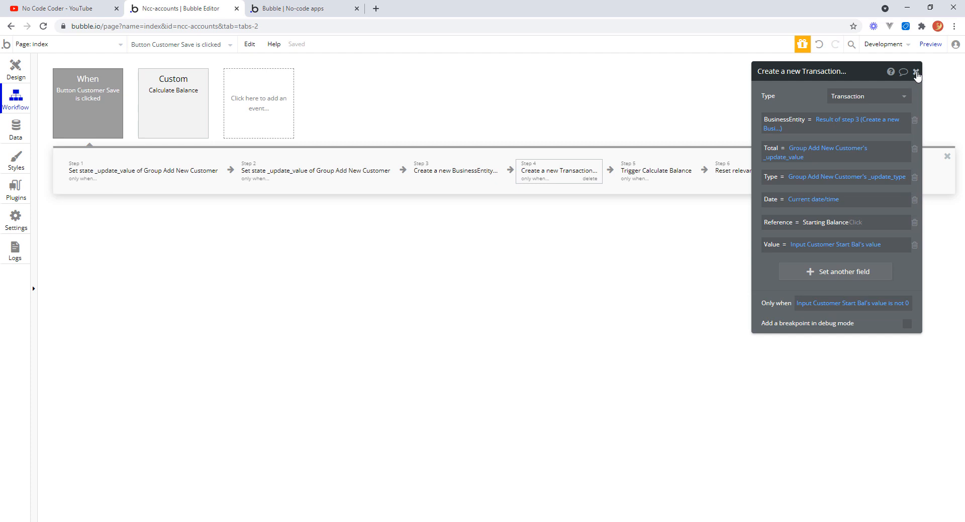
click(915, 74)
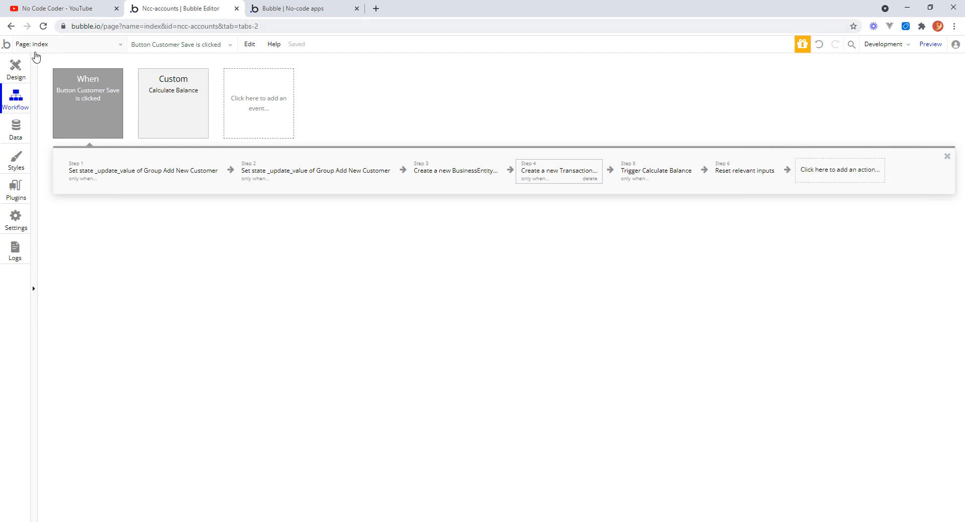
Switch to the app preview tab and enter the customer name Helena Fabrics.
click(289, 9)
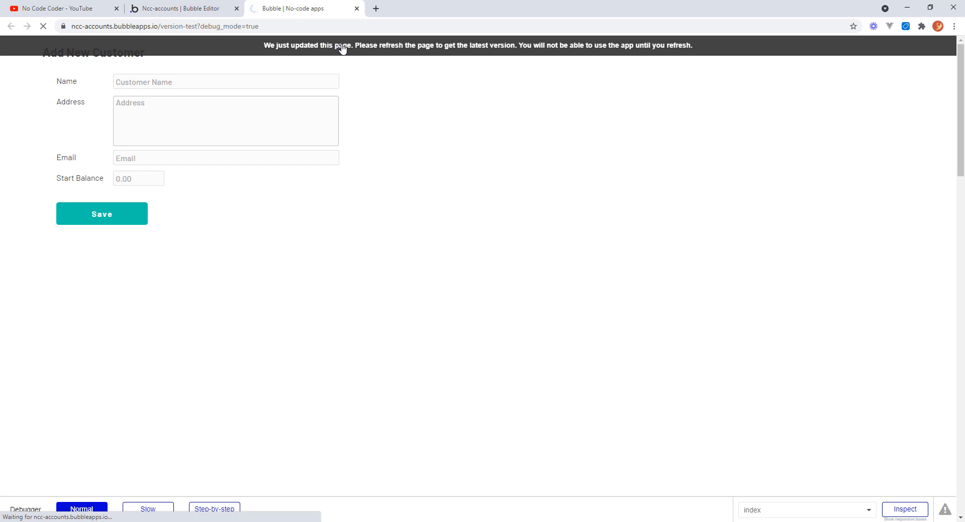
click(186, 83)
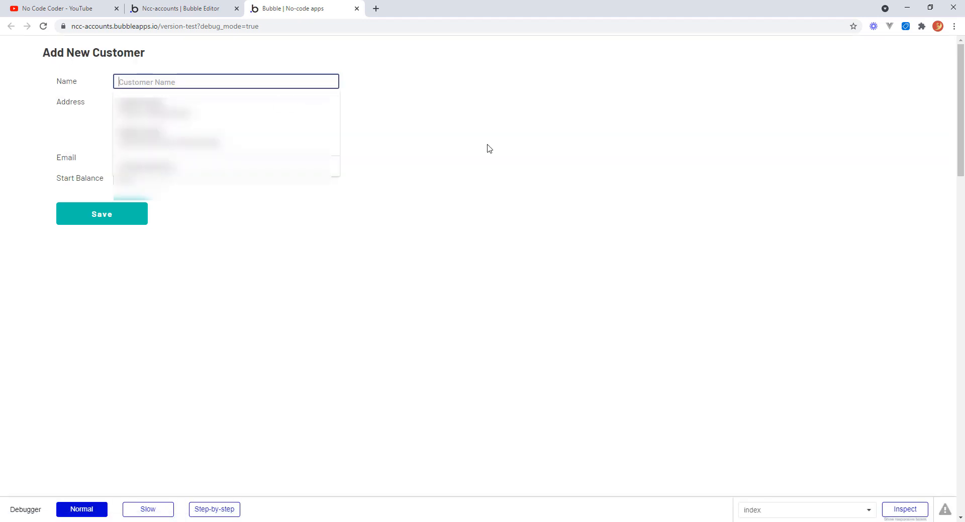
text(He)
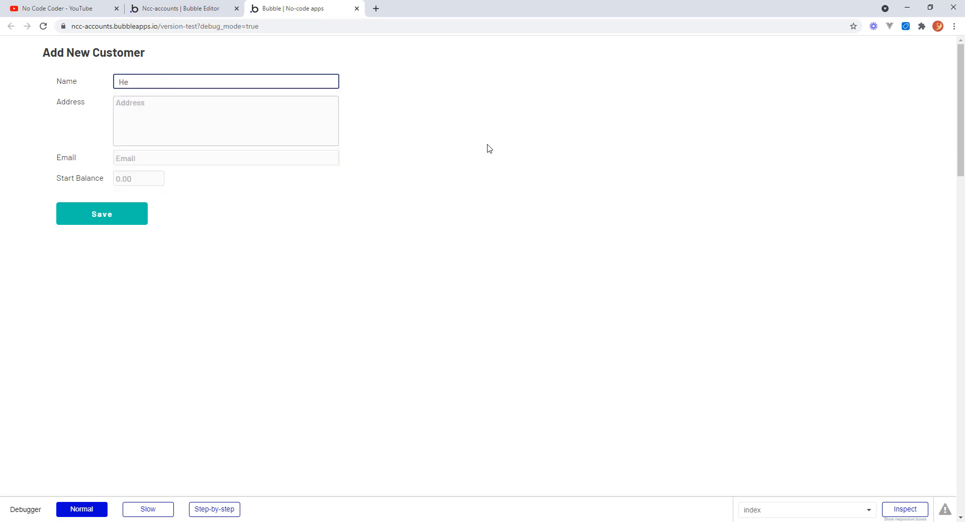
text(lena Fabrics)
key(Tab)
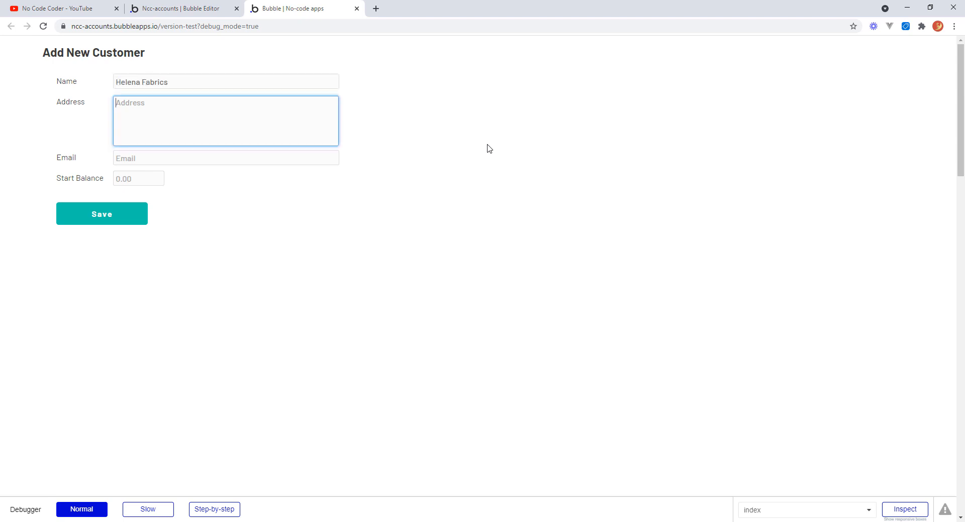
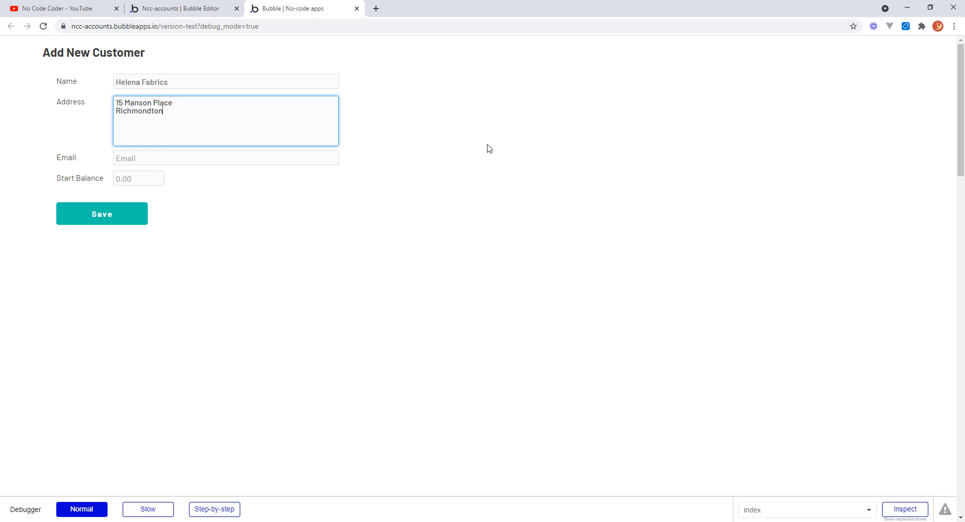
Enter the customer's postal address over three lines in the Address field.
key(Return)
text(RMT38911)
key(Tab)
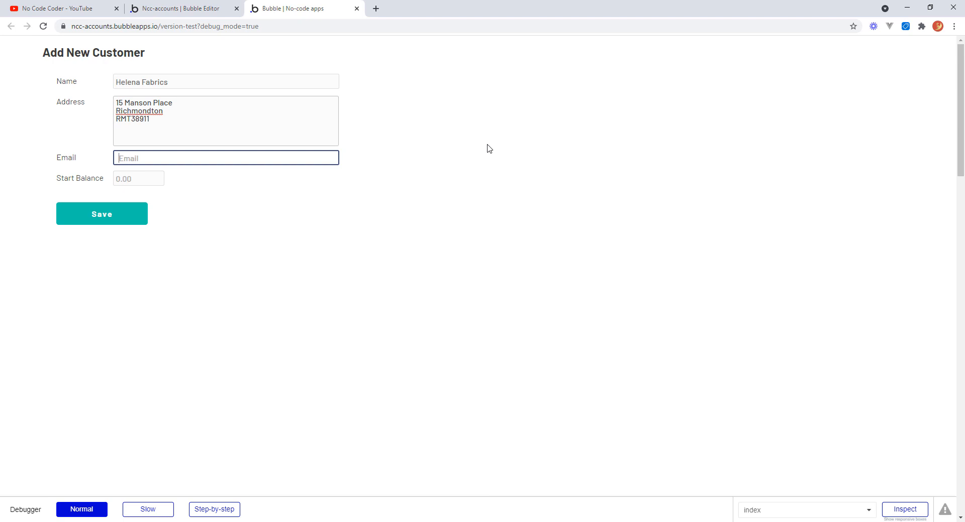
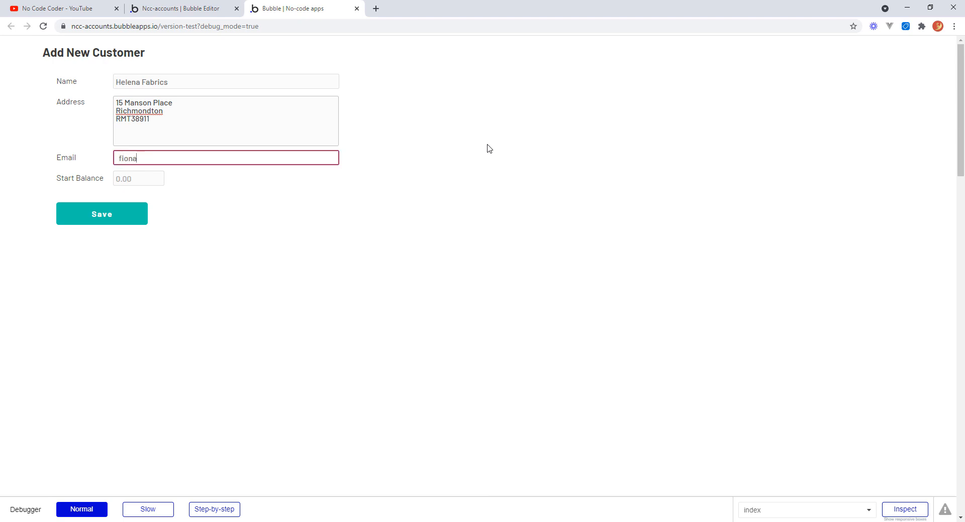
Fill in the contact's e-mail address in the Email field.
key(Tab)
Set the start balance to -234 and save the new customer.
text(-)
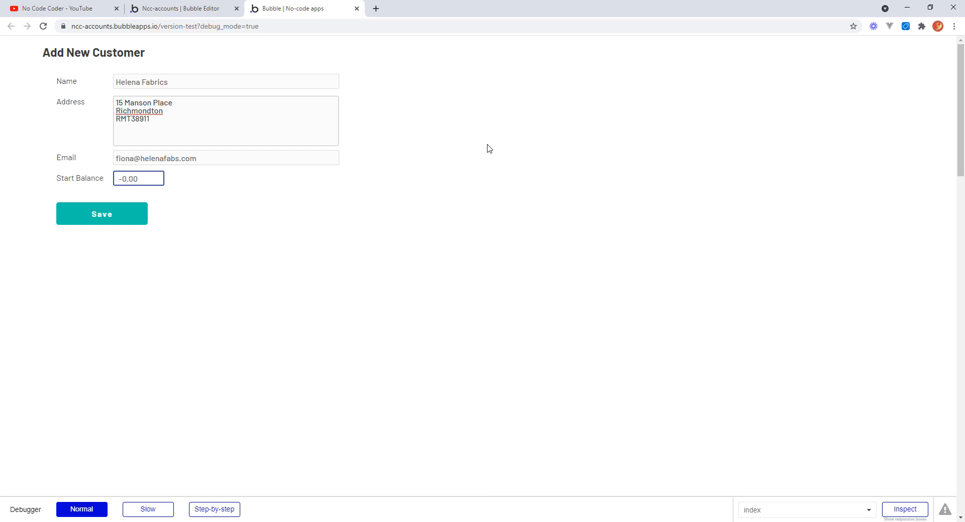
text(200)
key(BackSpace)
key(BackSpace)
text(34)
key(Tab)
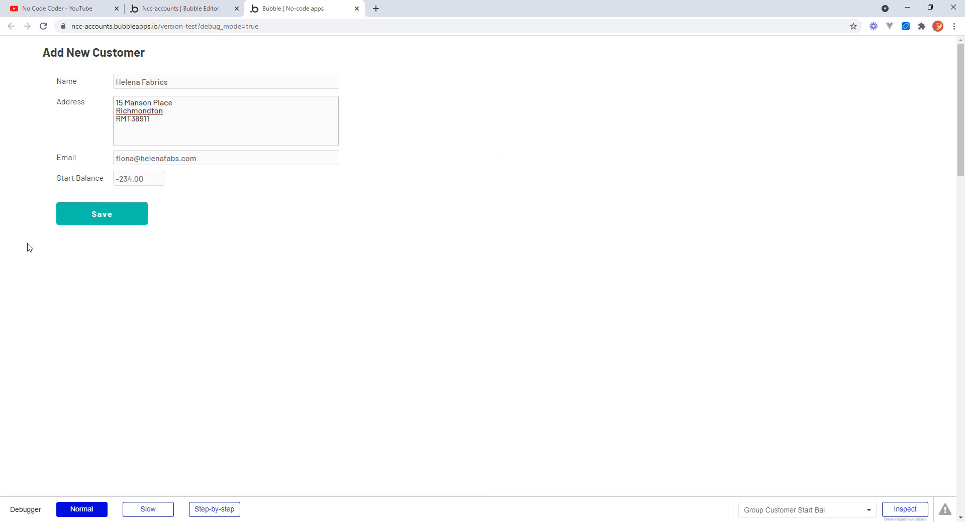
click(121, 217)
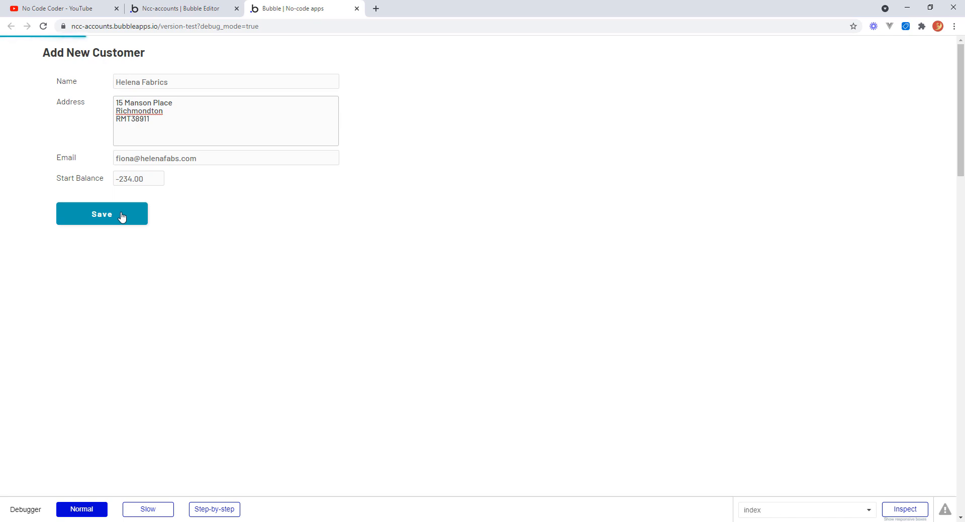
Add the Value field to the All Transactions database view, then review the stored transactions and business entities.
click(177, 11)
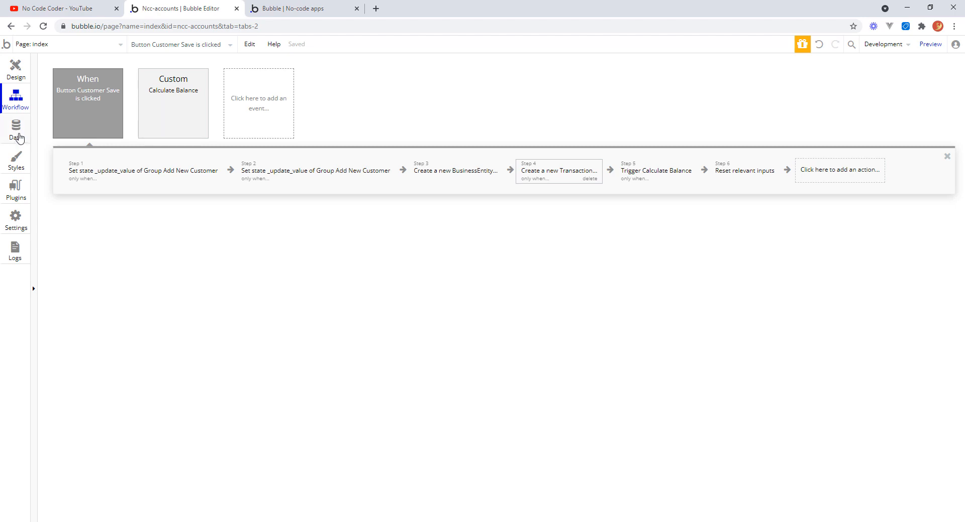
click(17, 132)
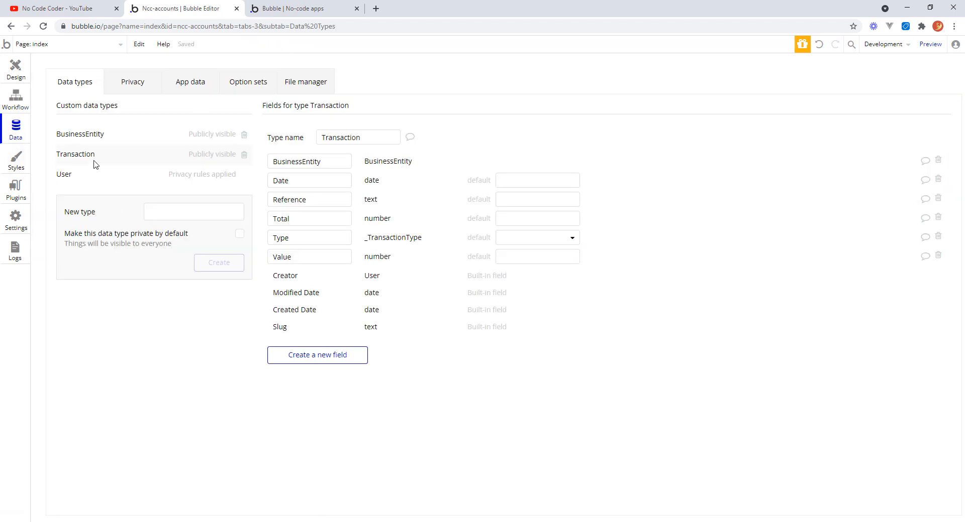
click(193, 82)
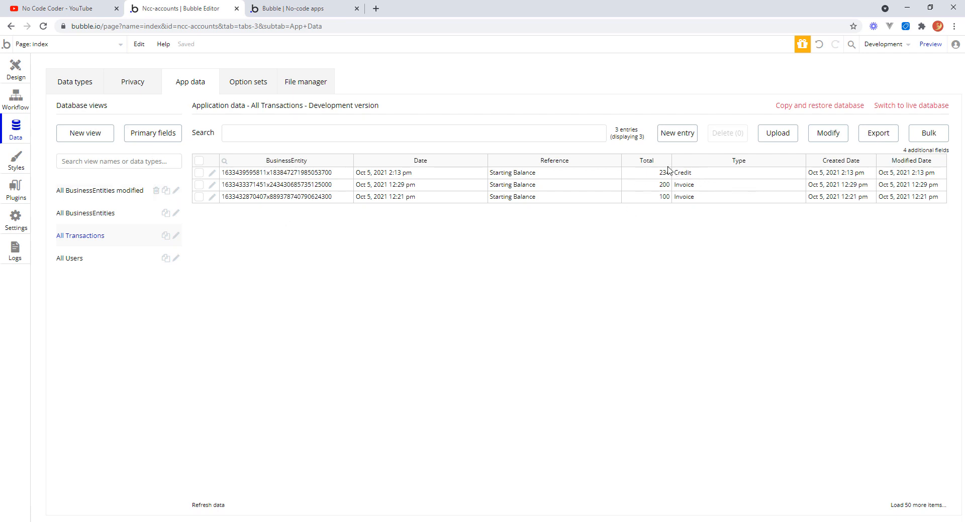
click(926, 150)
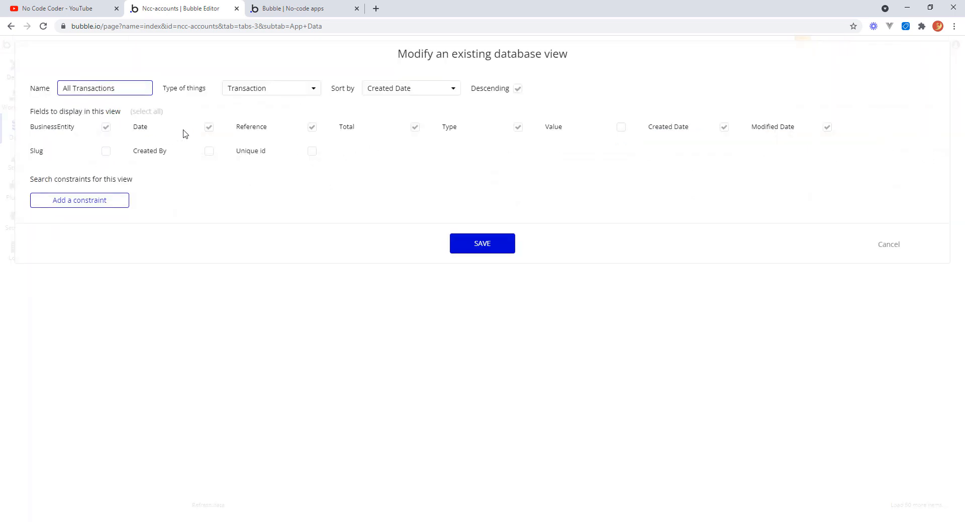
click(621, 127)
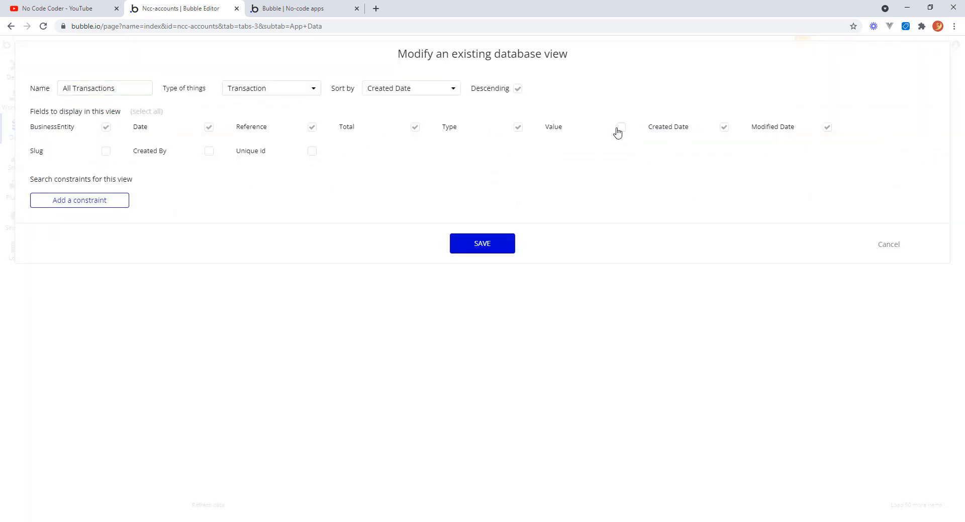
click(503, 244)
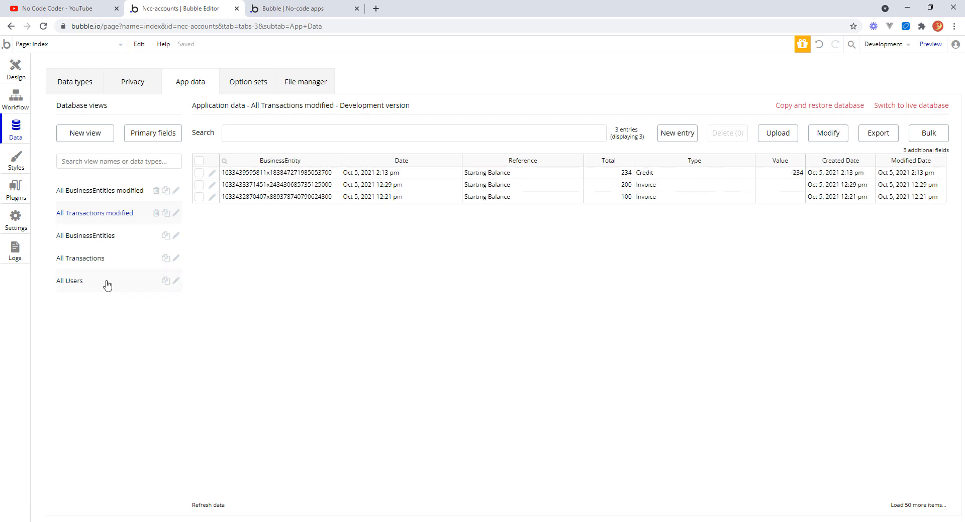
click(97, 262)
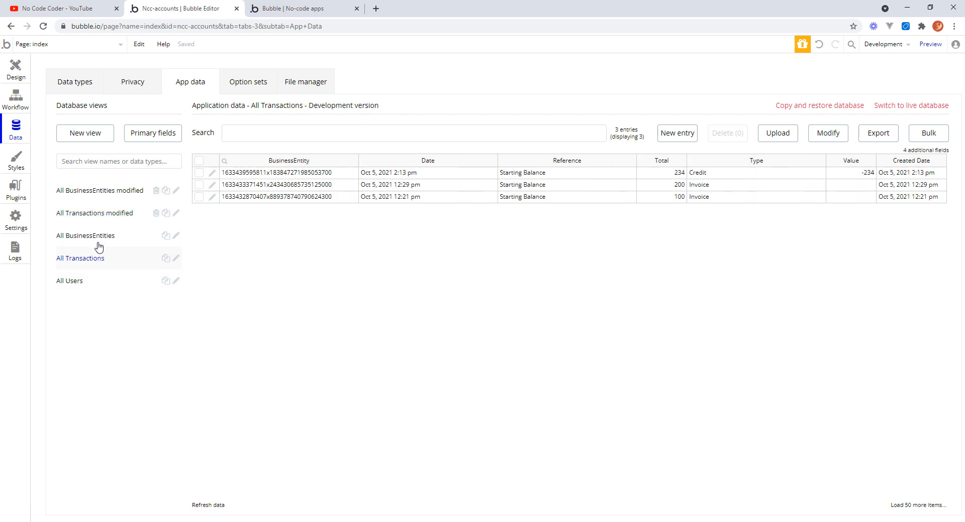
click(100, 236)
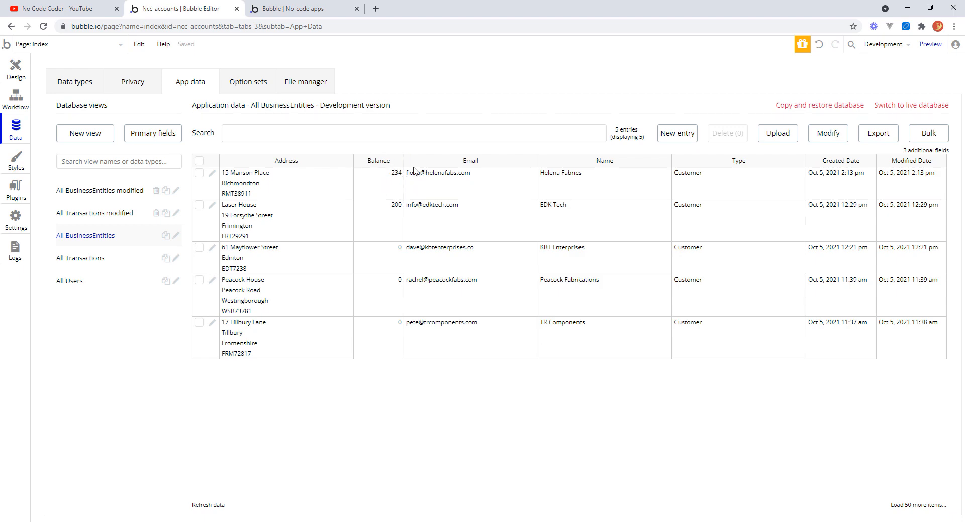
Switch to the app preview tab and enter the customer name JJD Printing.
click(296, 9)
click(168, 80)
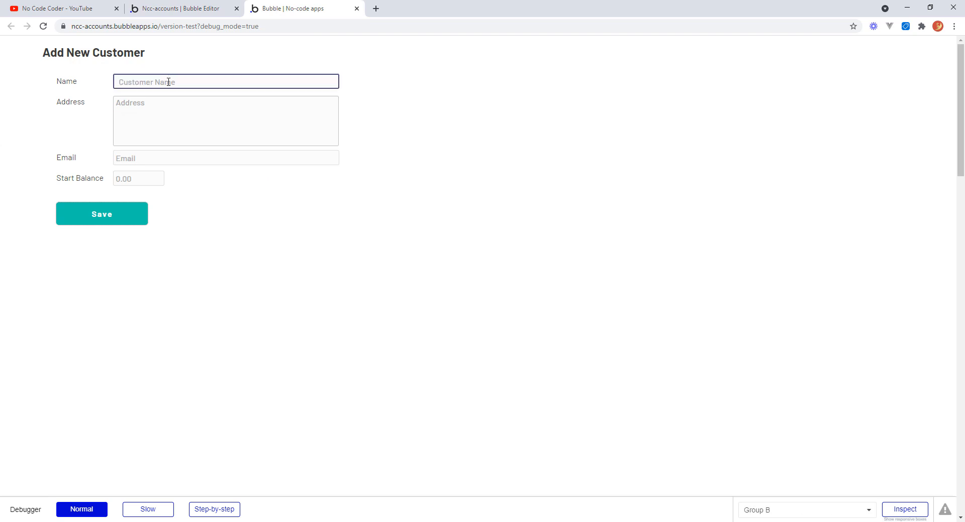
click(168, 82)
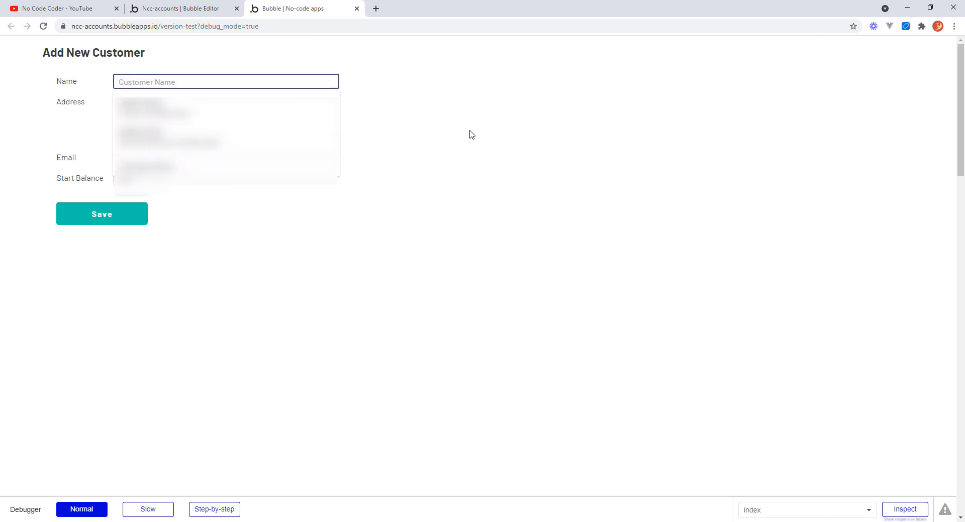
text(JJD)
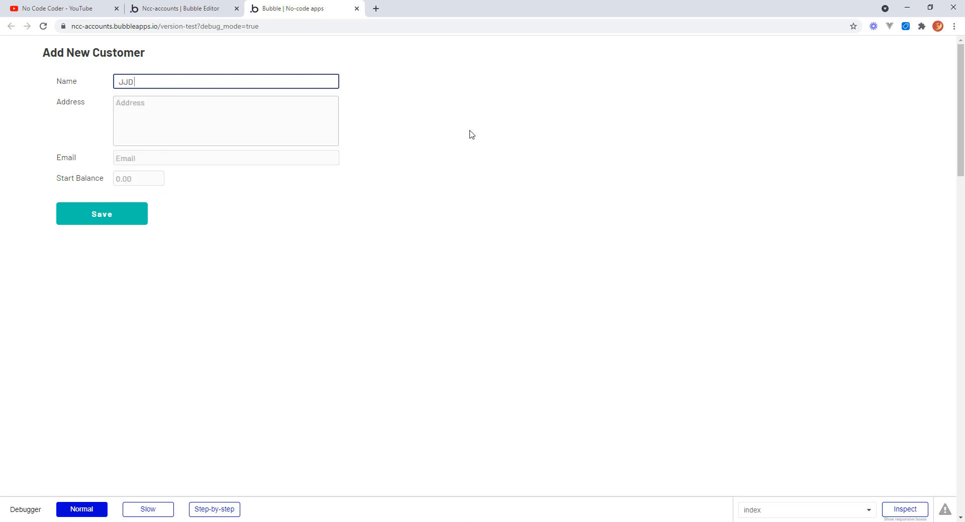
text( Printing)
key(Tab)
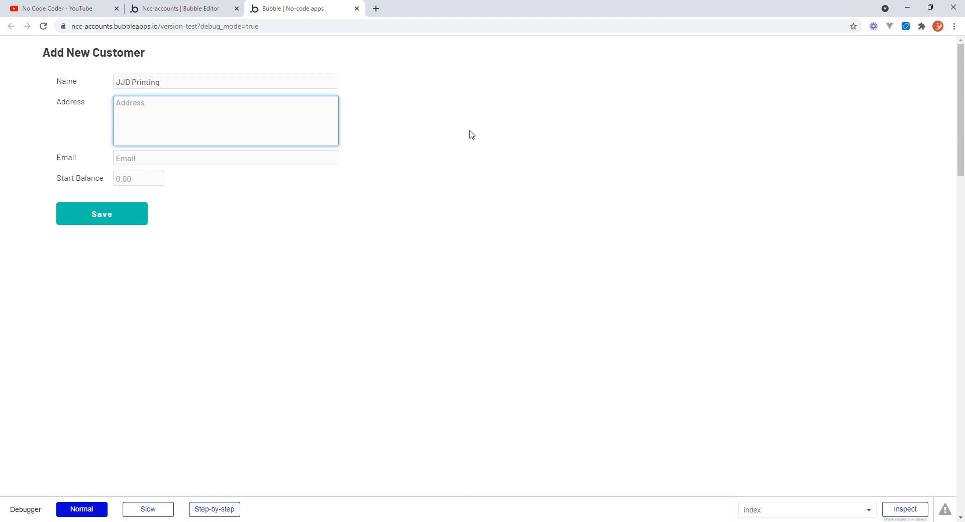
Enter the customer's postal address over three lines in the Address field.
text(32)
key(BackSpace)
key(BackSpace)
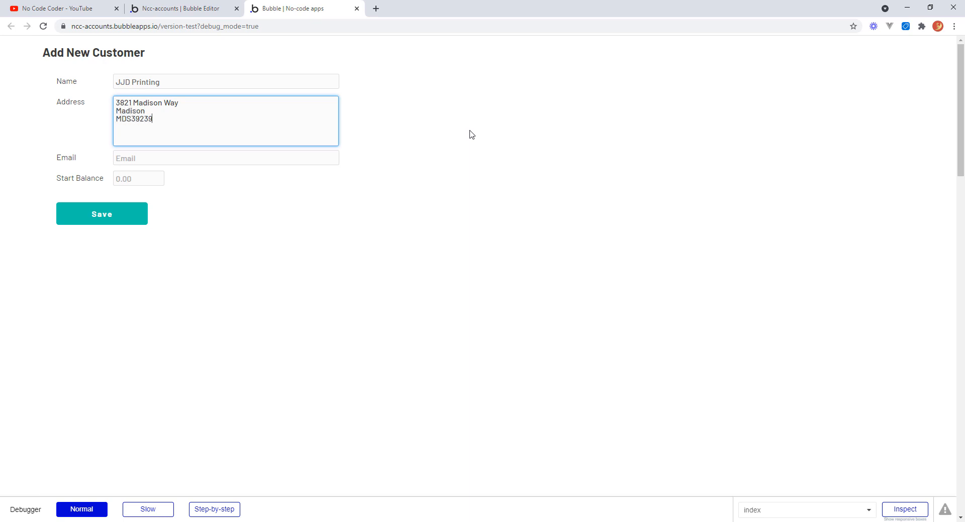
key(Tab)
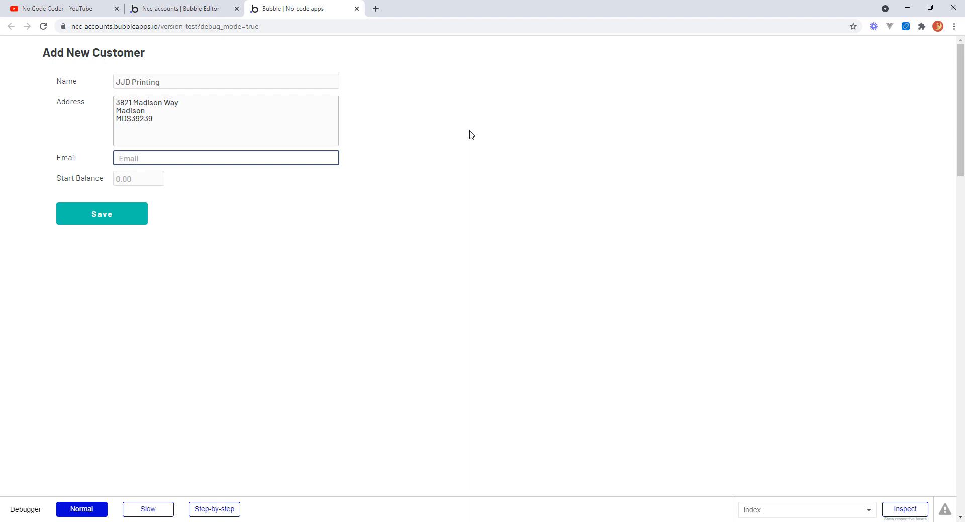
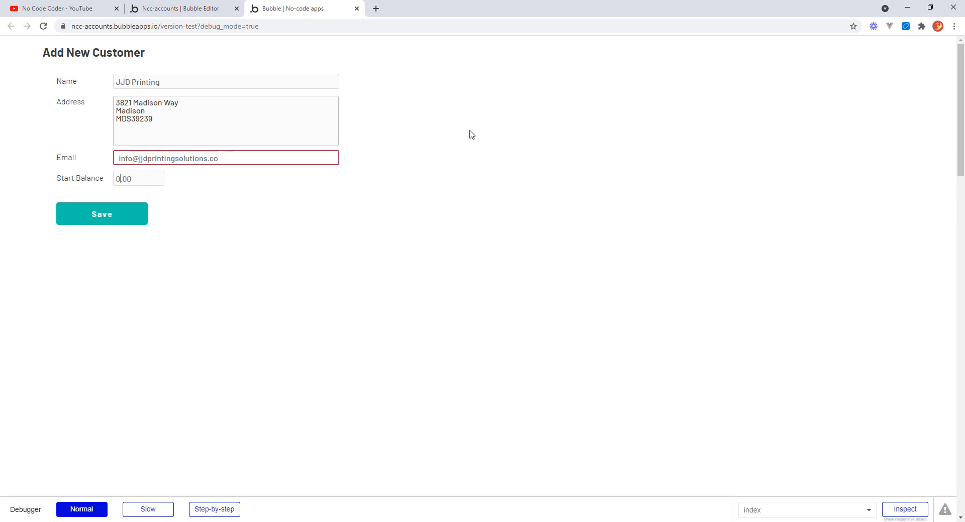
Fill in the contact's e-mail address in the Email field.
key(Tab)
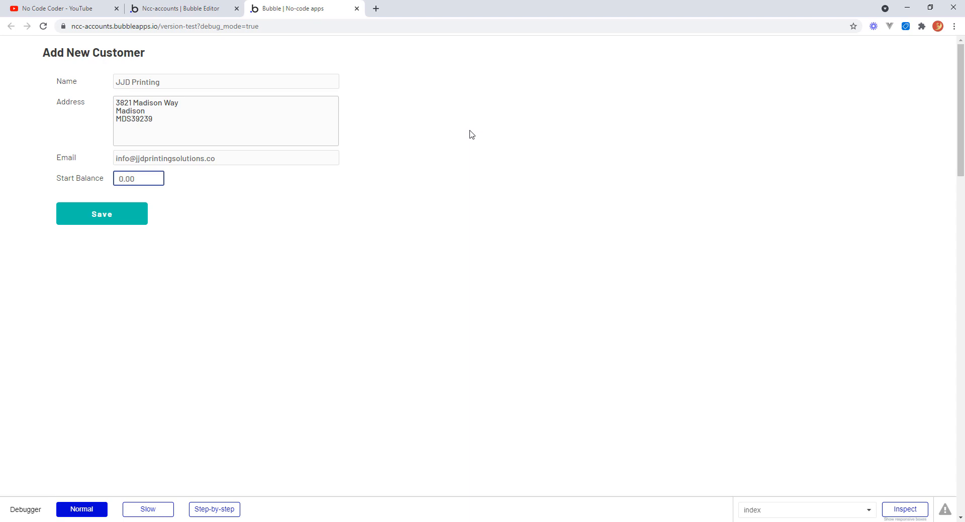
Set the start balance to 651, save the customer, and review the new records in the editor's database views.
text(651)
key(Tab)
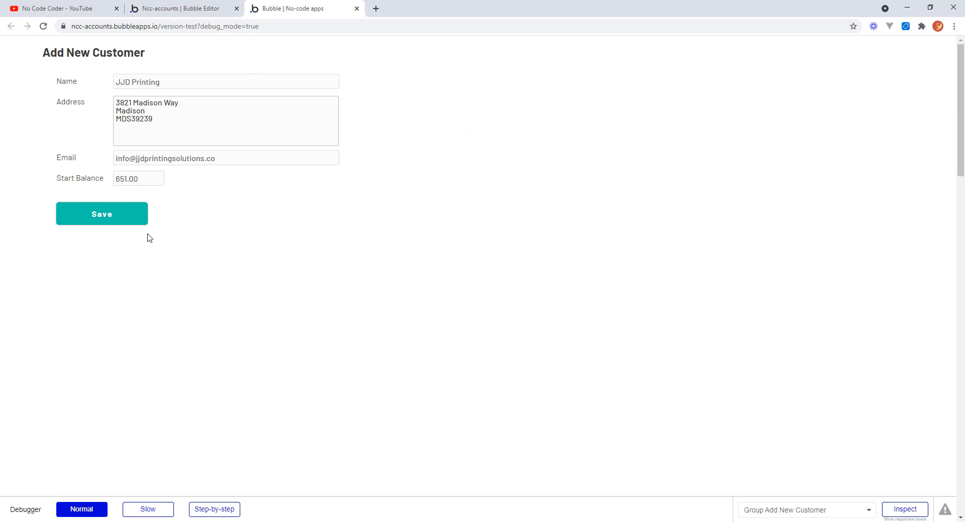
click(117, 219)
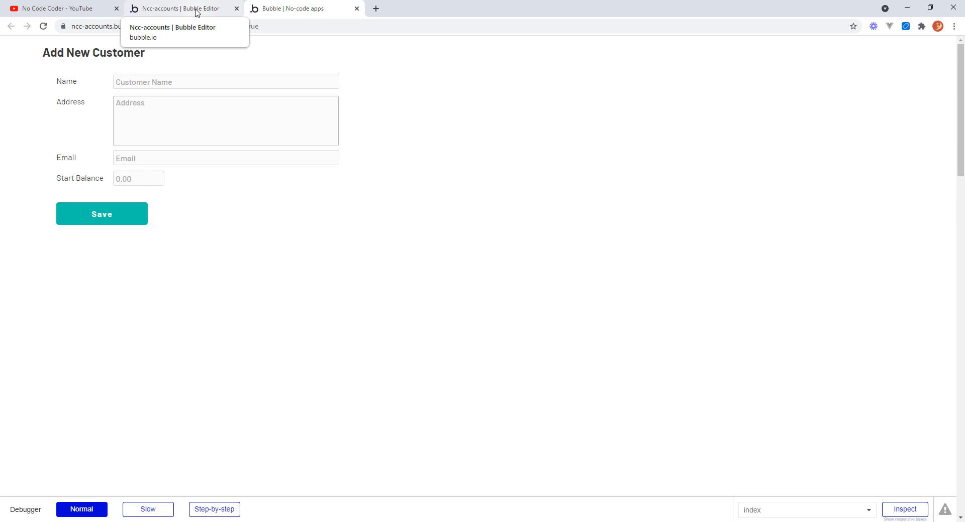
click(197, 13)
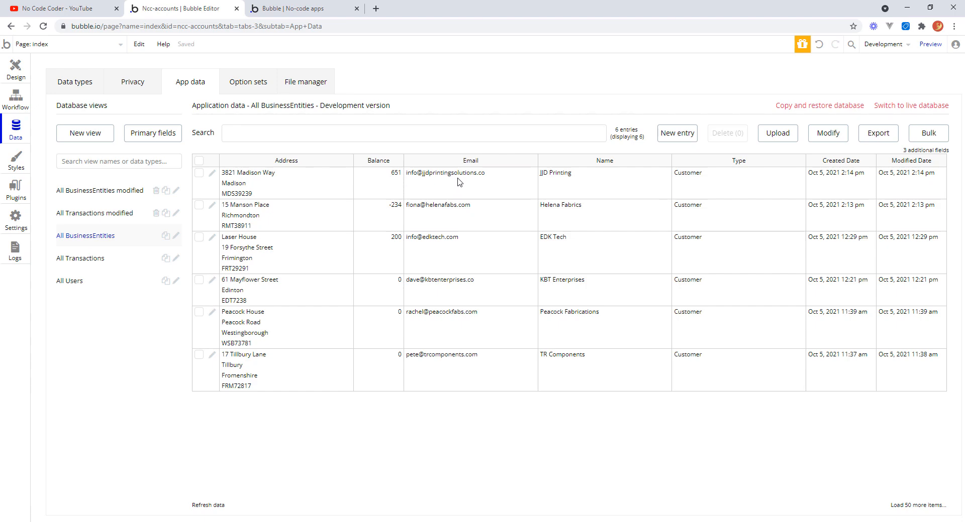
click(104, 260)
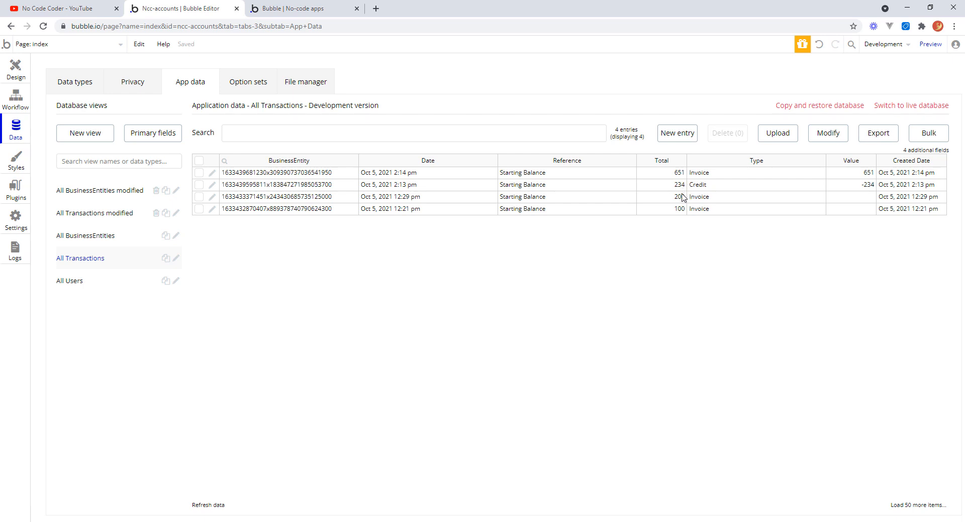
Draw a group about 1048 by 495 px below the Add New Customer form and name it Group Customer List.
click(17, 73)
click(577, 239)
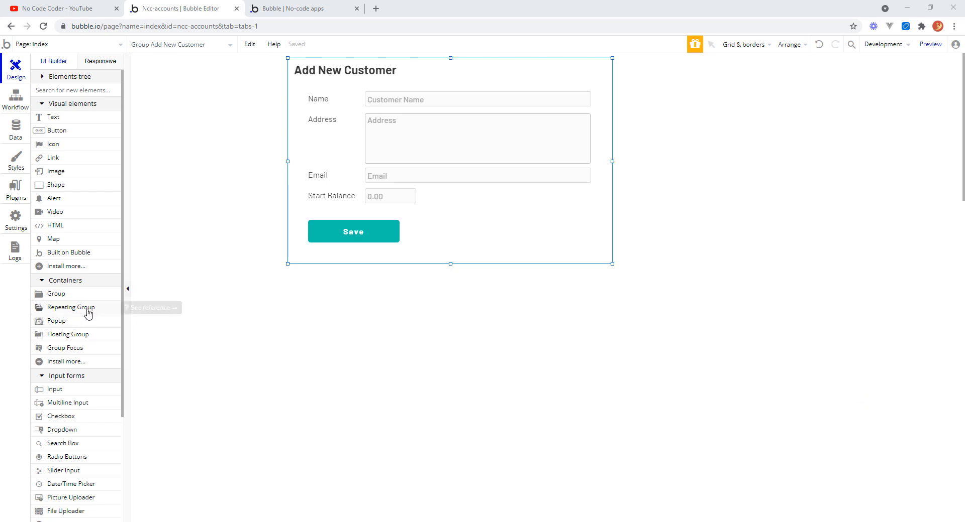
click(61, 299)
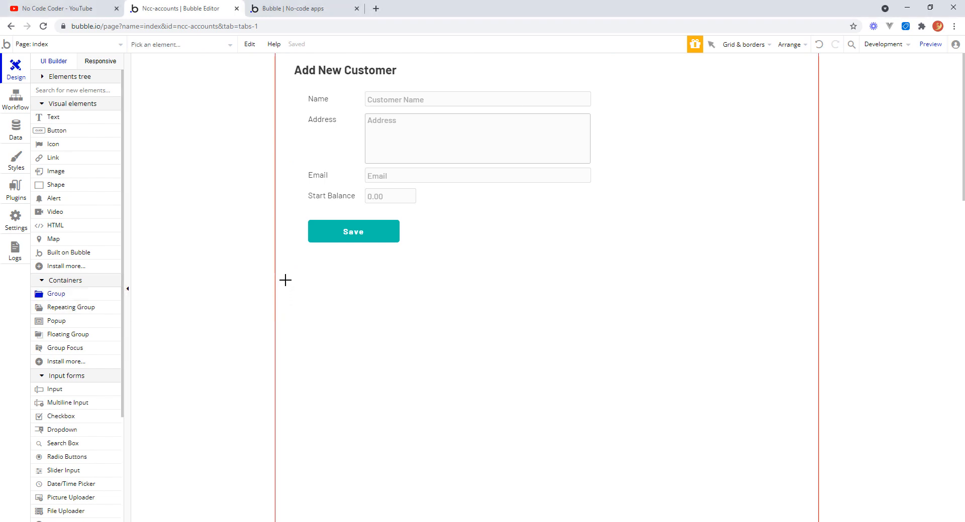
drag(284, 264, 811, 513)
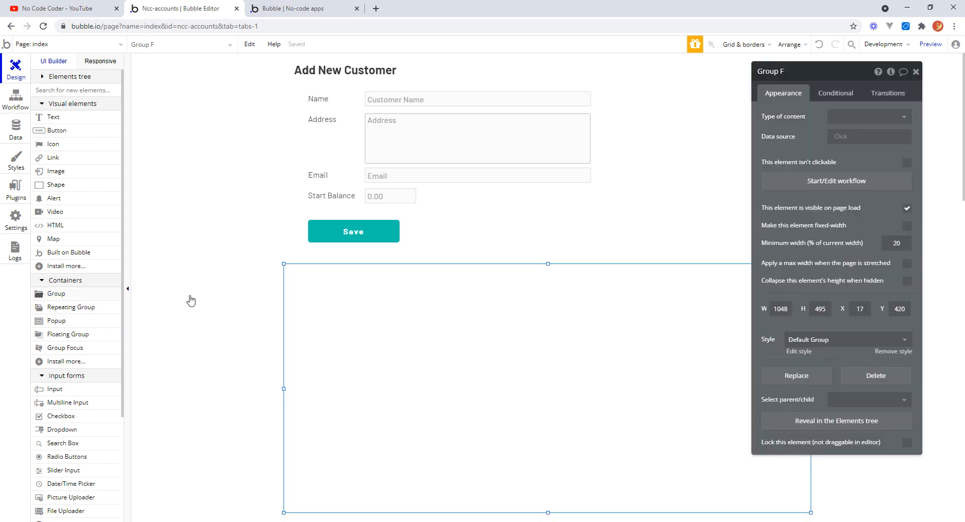
click(780, 73)
Draw a repeating group filling the new group and name it RepeatingGroup Customer List.
click(70, 310)
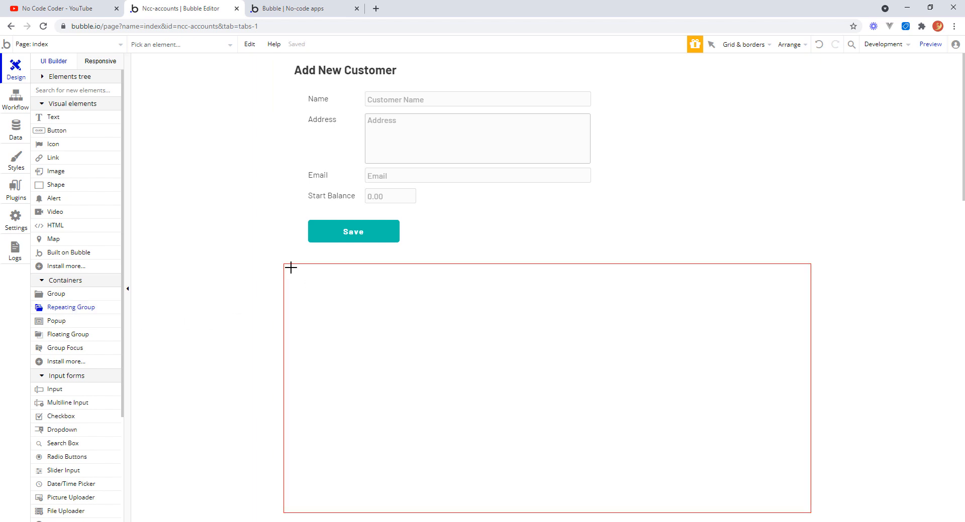
mouse_move(291, 267)
mouse_down()
mouse_move(342, 444)
mouse_move(523, 503)
mouse_move(804, 508)
mouse_up()
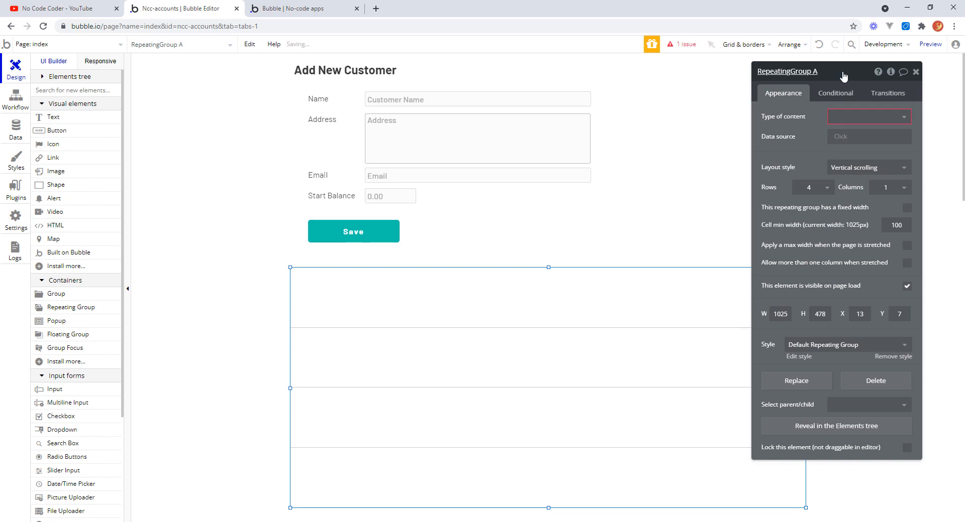
drag(844, 75, 417, 111)
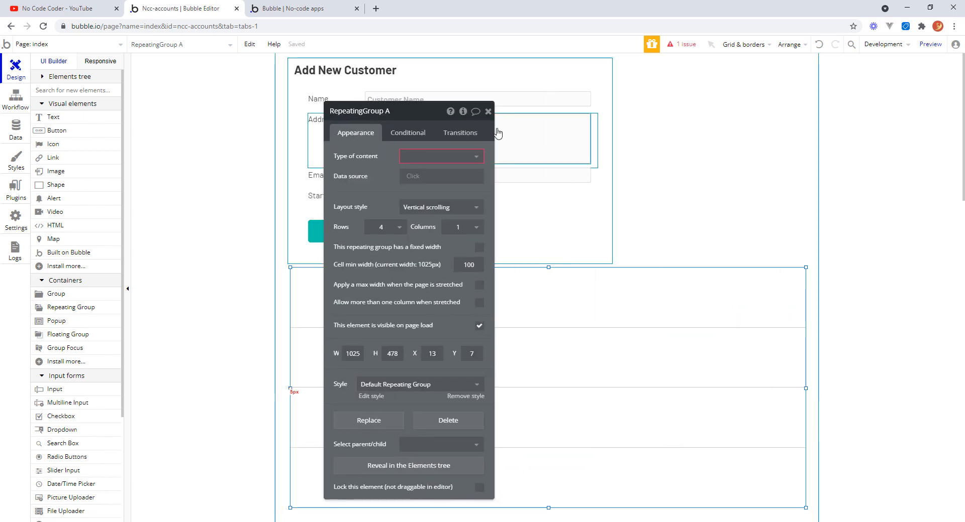
drag(388, 115, 843, 93)
click(843, 89)
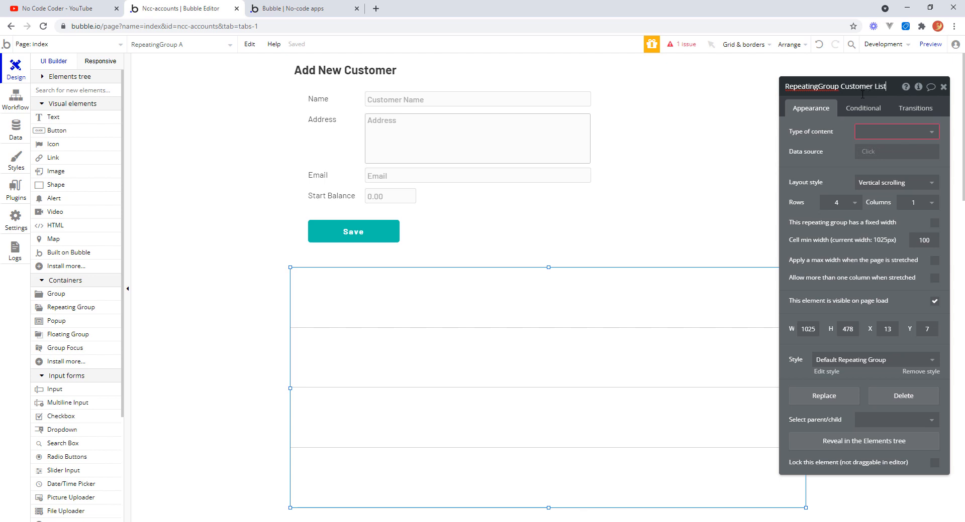
key(Return)
Set the repeating group's content type to BusinessEntity and its data source to a search for BusinessEntitys.
click(932, 134)
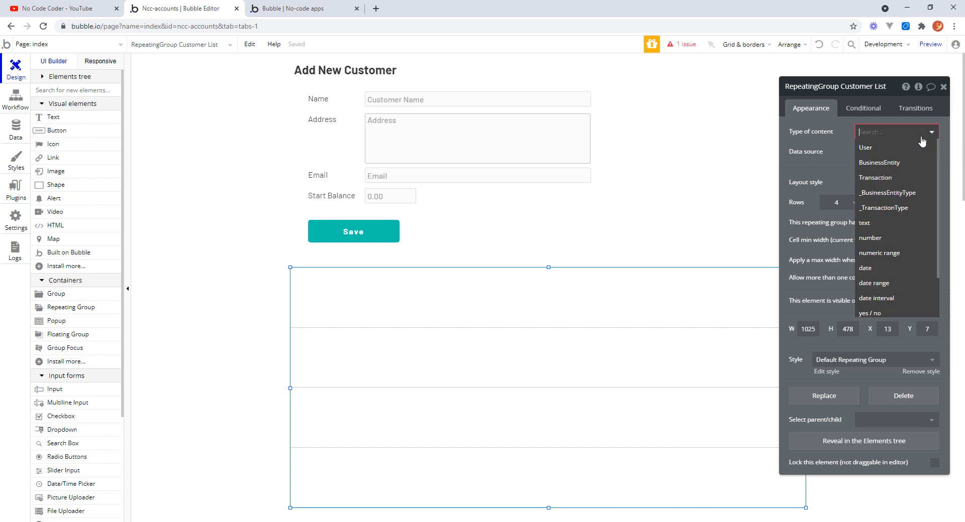
click(900, 162)
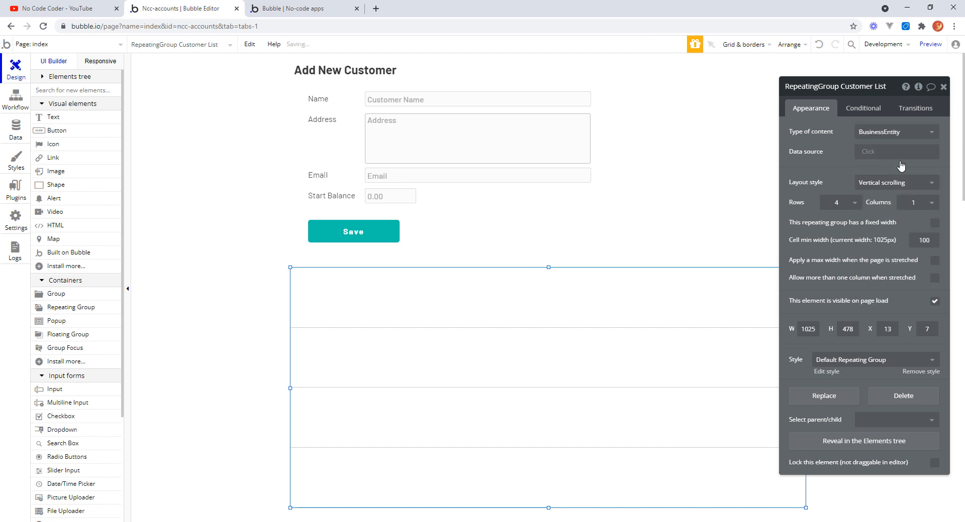
click(874, 150)
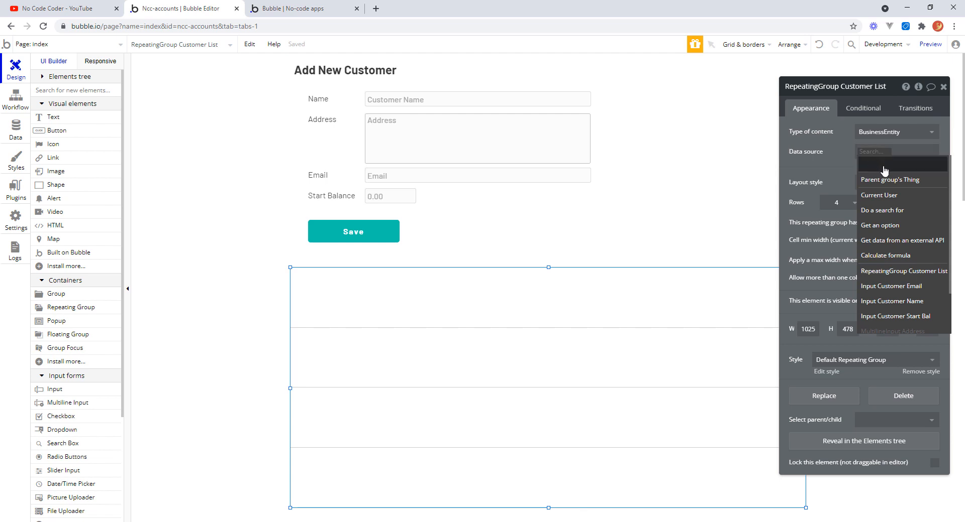
click(899, 213)
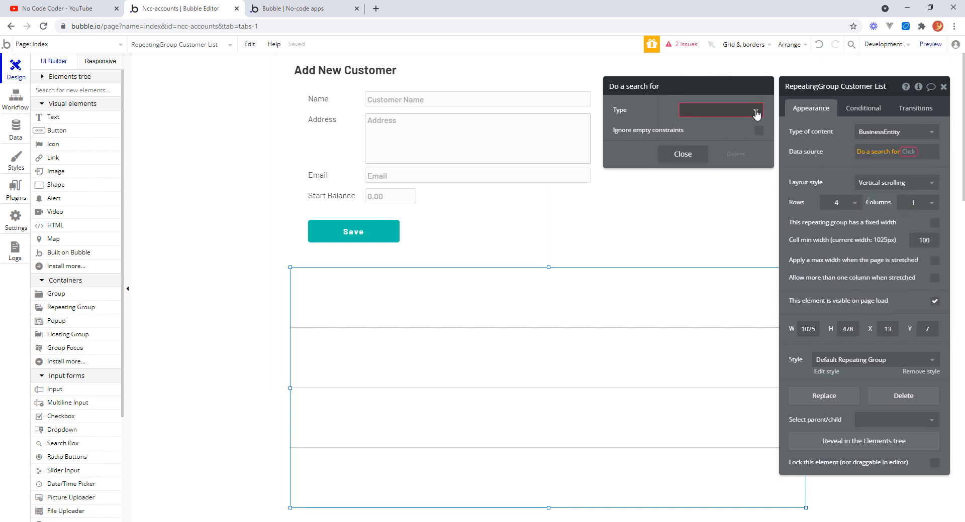
click(755, 111)
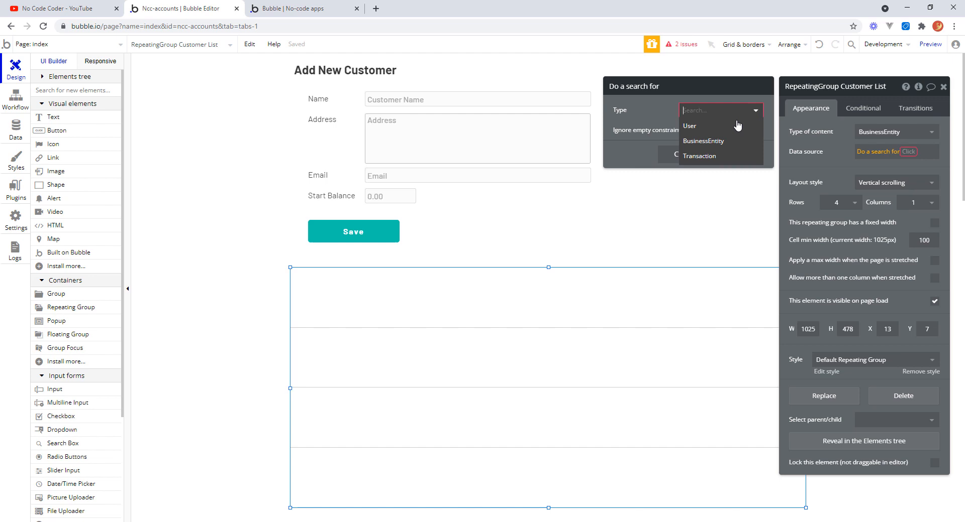
click(702, 142)
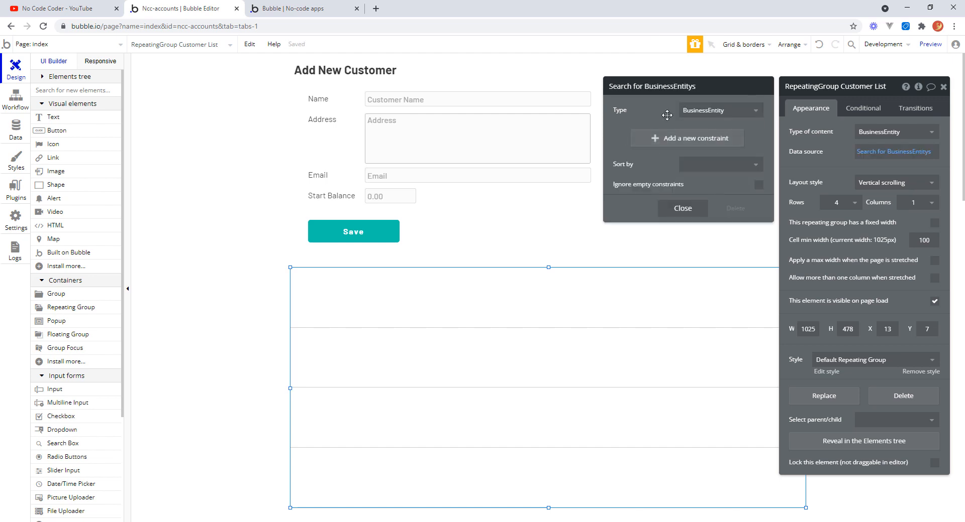
Sort the BusinessEntity search by Name with Descending set to no, and close the search editor.
click(755, 168)
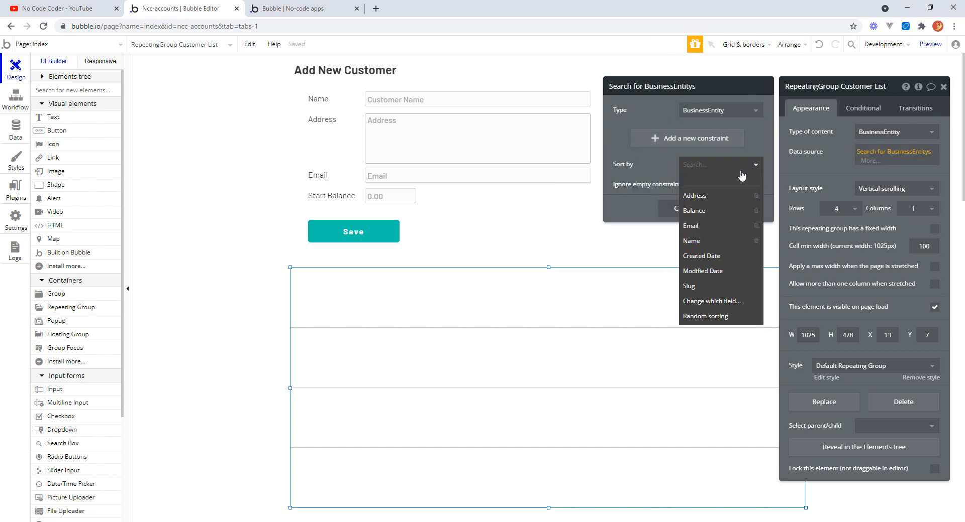
click(691, 242)
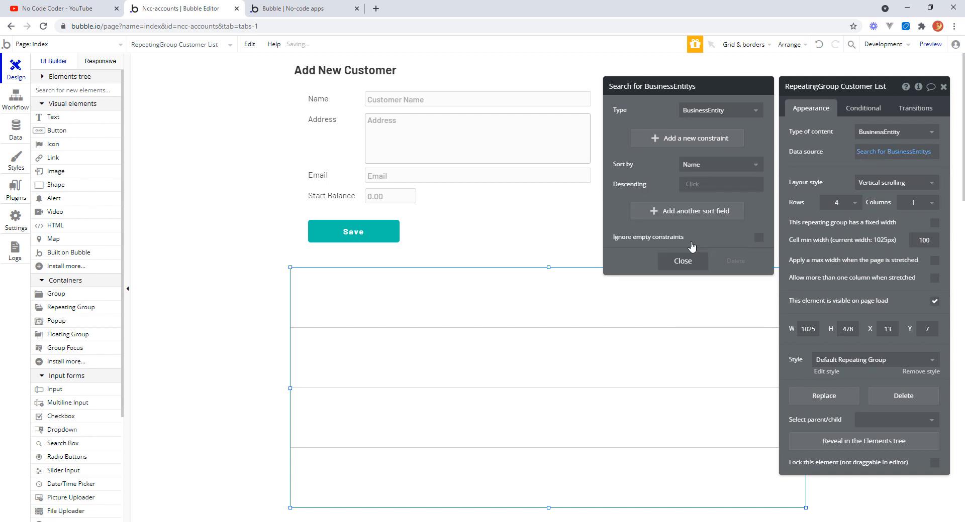
click(692, 185)
click(695, 228)
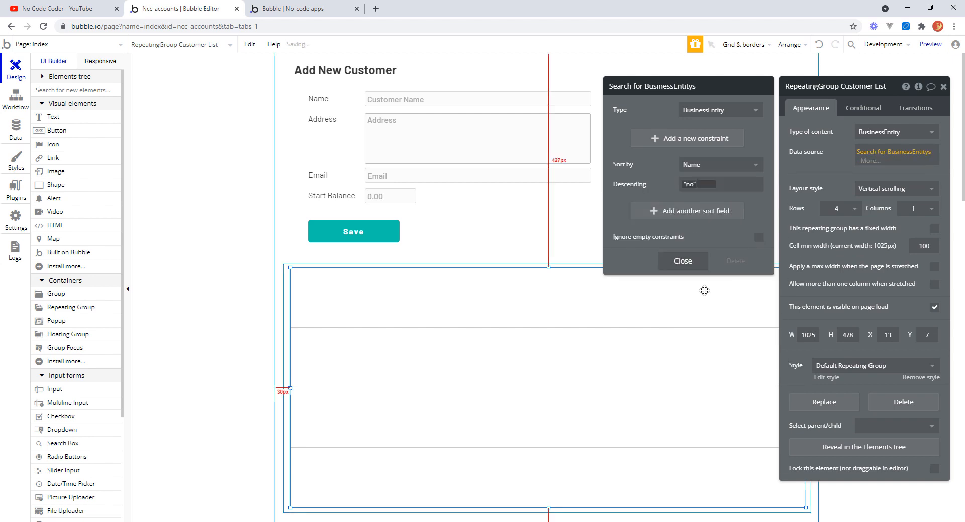
click(685, 263)
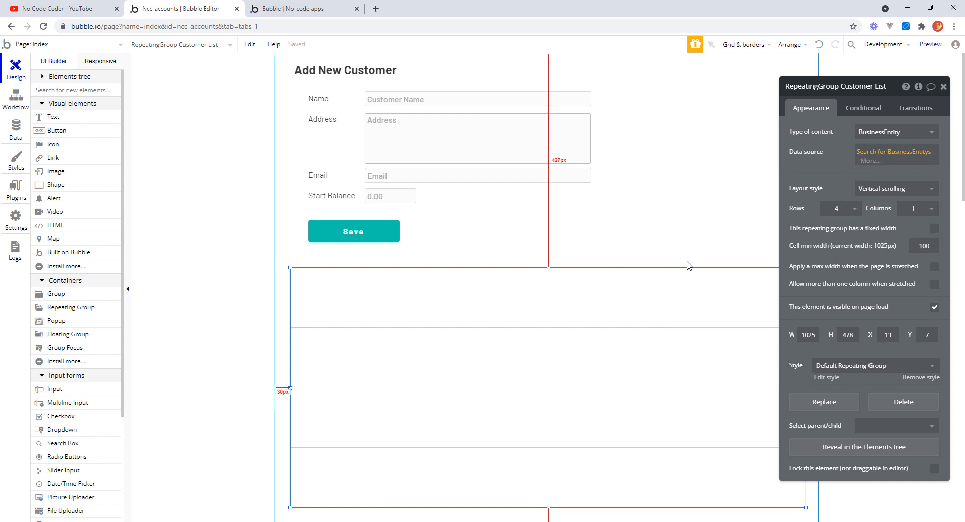
Shrink the repeating group's height to about 331 px.
click(802, 162)
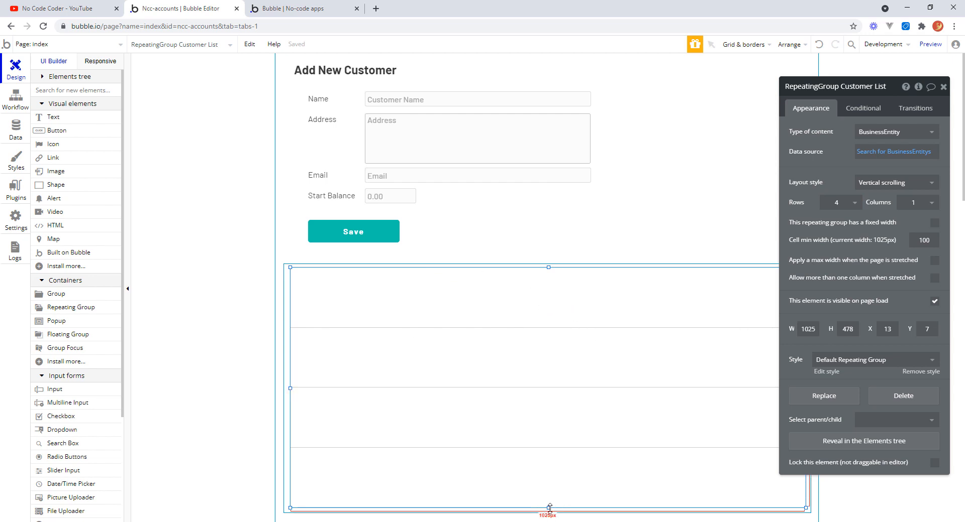
drag(550, 508, 564, 437)
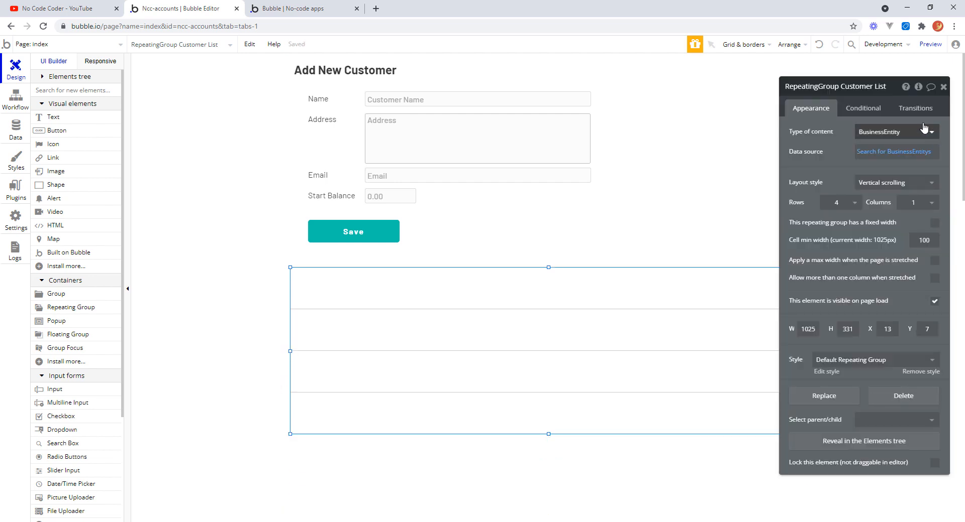
mouse_move(893, 89)
mouse_down()
mouse_move(891, 69)
mouse_move(905, 71)
mouse_move(857, 103)
mouse_move(873, 99)
mouse_move(216, 106)
mouse_move(226, 96)
mouse_move(683, 76)
mouse_move(912, 82)
mouse_move(900, 82)
mouse_up()
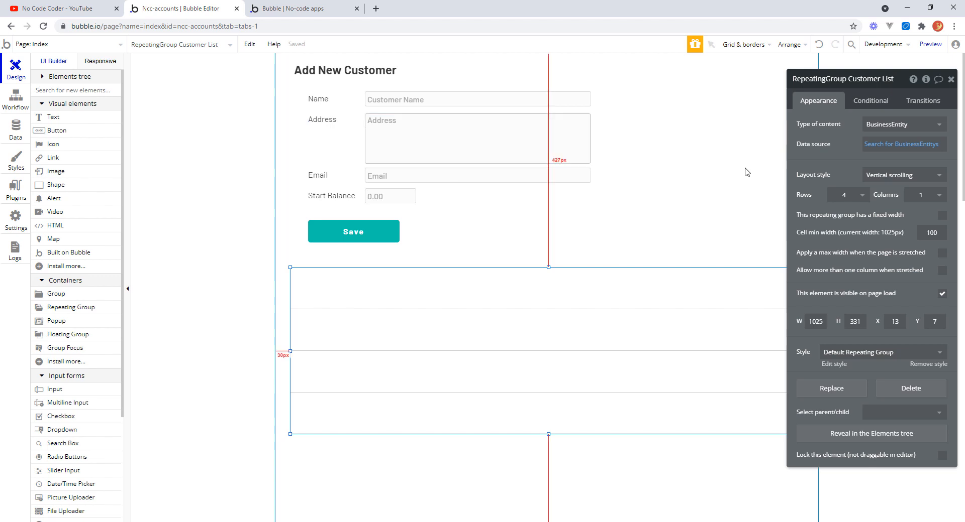
mouse_move(899, 81)
mouse_down()
mouse_move(890, 145)
mouse_move(927, 103)
mouse_move(907, 82)
mouse_move(873, 175)
mouse_move(937, 89)
mouse_move(862, 88)
mouse_move(898, 84)
mouse_up()
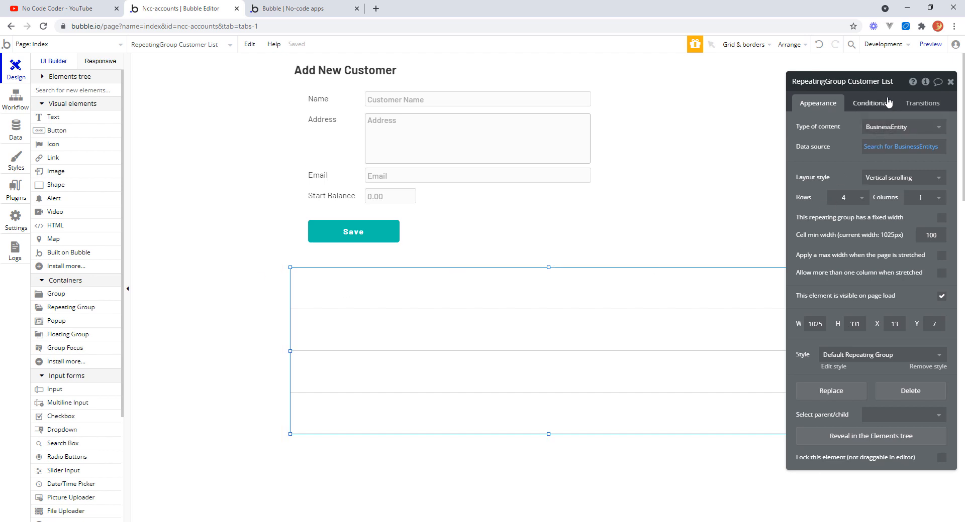
Place a text about 301 px wide in the first cell showing the current cell's BusinessEntity's Name.
click(59, 121)
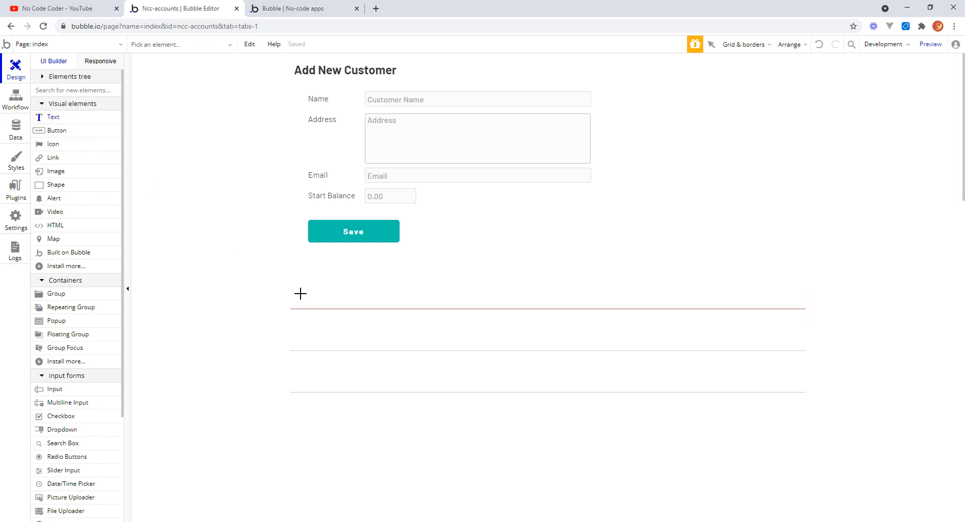
drag(299, 292, 450, 301)
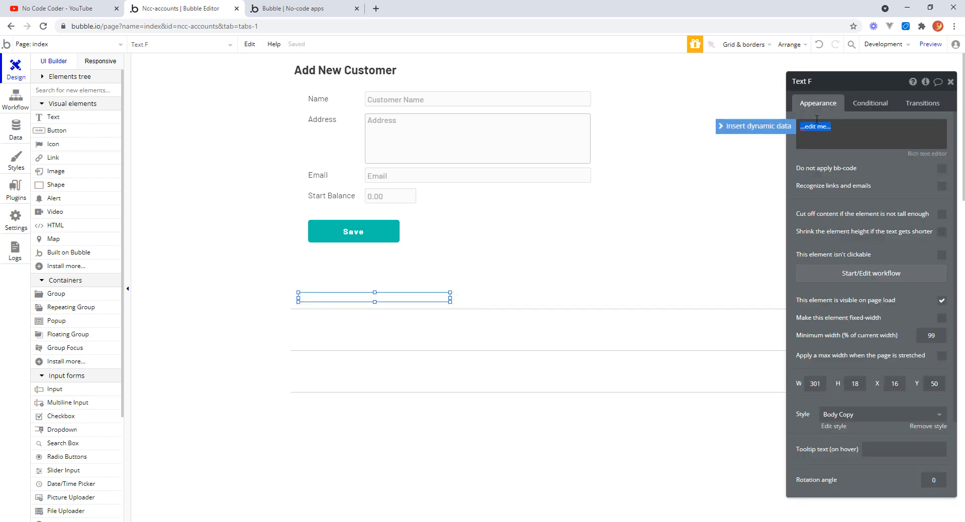
click(753, 129)
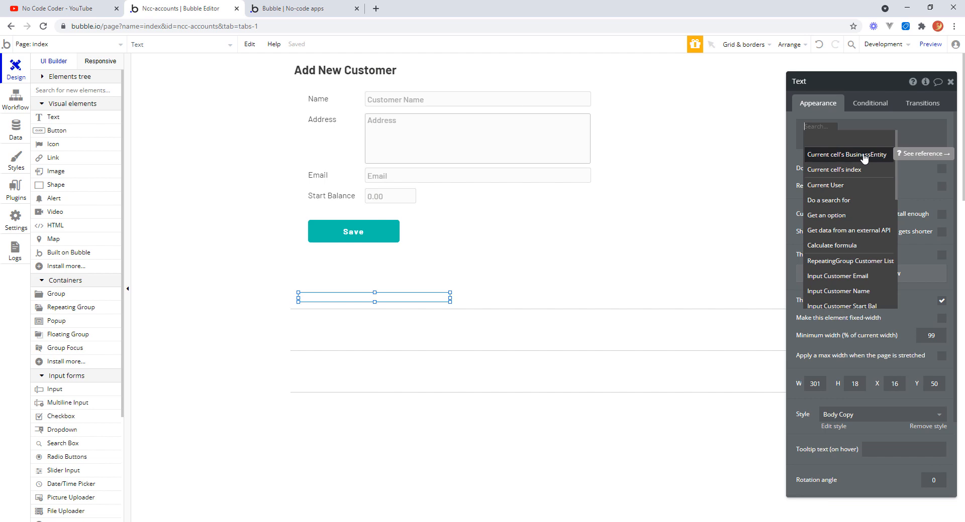
click(864, 156)
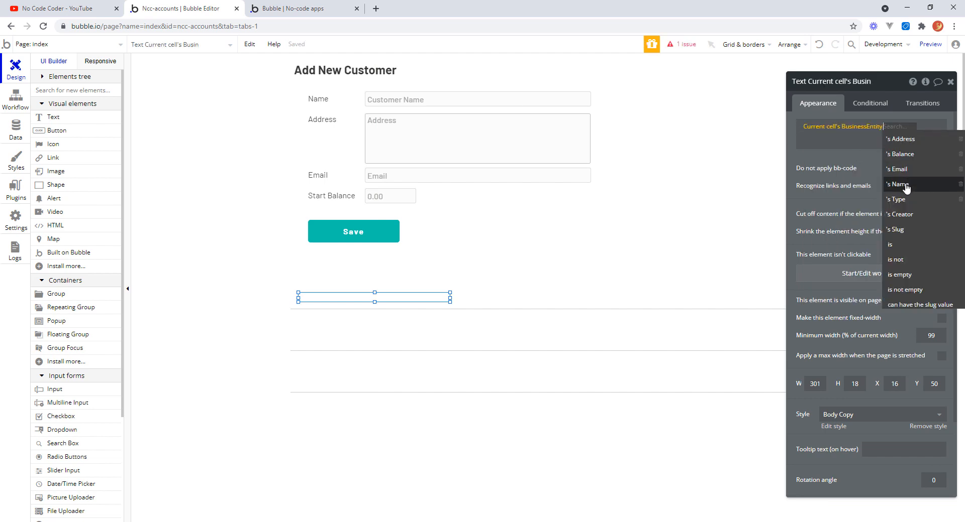
click(906, 188)
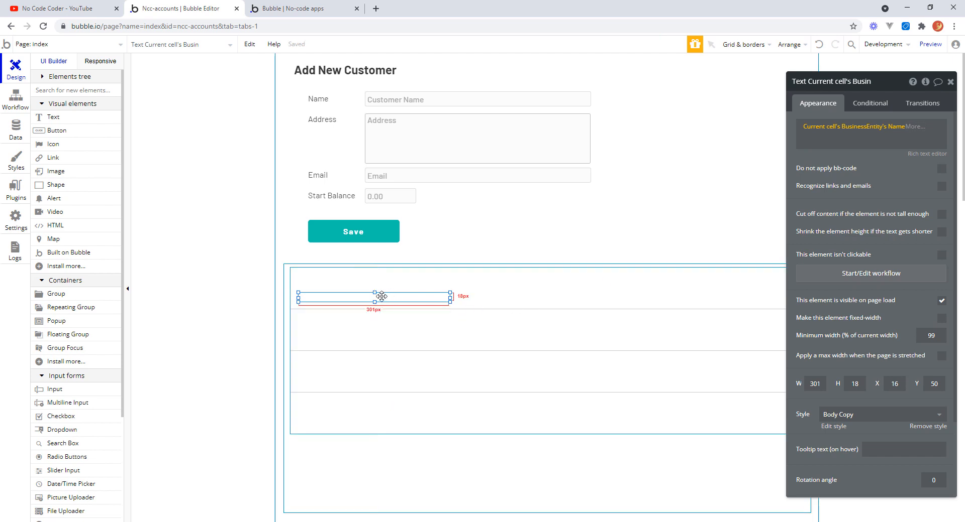
drag(374, 292, 374, 292)
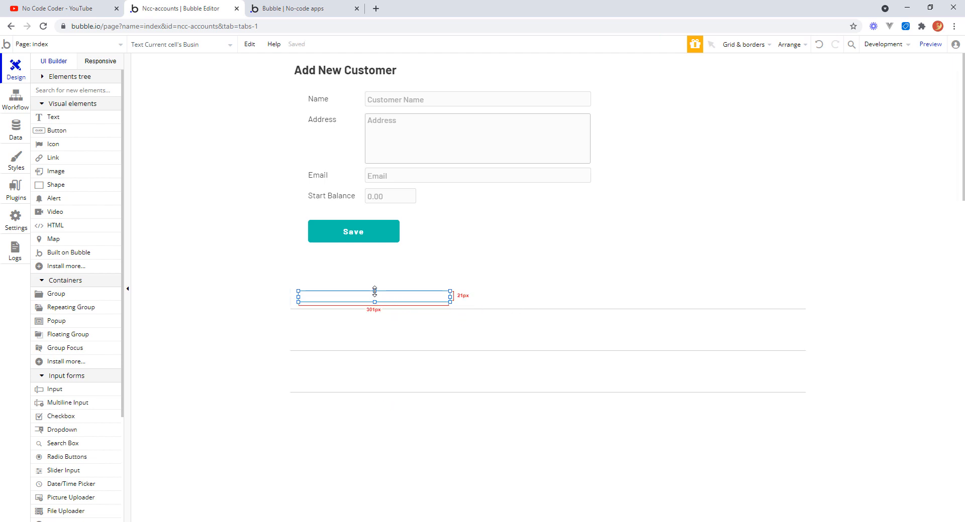
drag(374, 292, 375, 290)
double_click(382, 296)
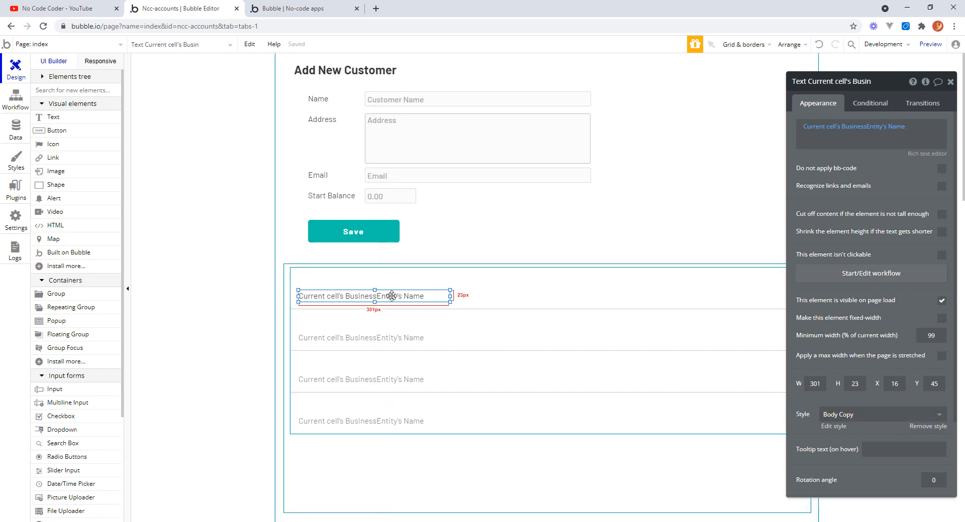
drag(393, 298, 394, 299)
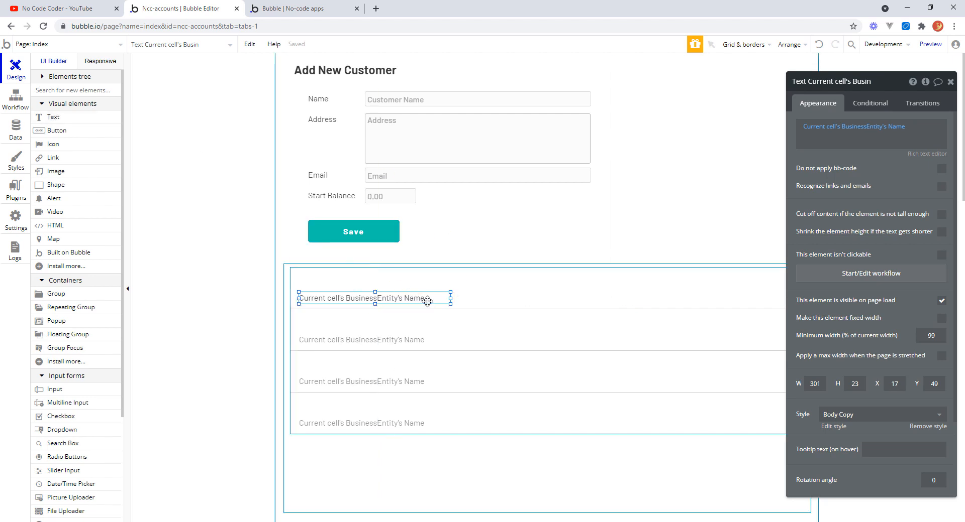
Duplicate the name text to its right and change its content to the current cell's BusinessEntity's Address.
drag(425, 297, 566, 298)
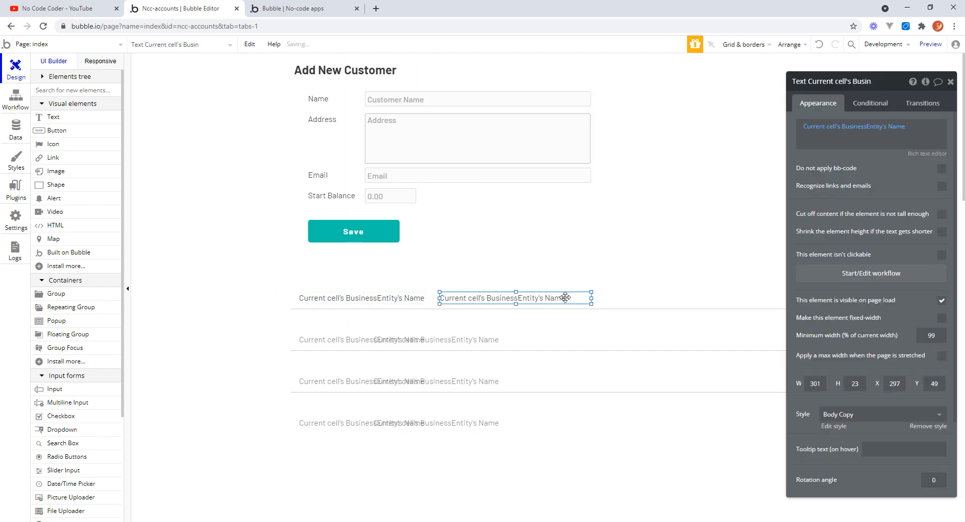
click(893, 130)
click(907, 157)
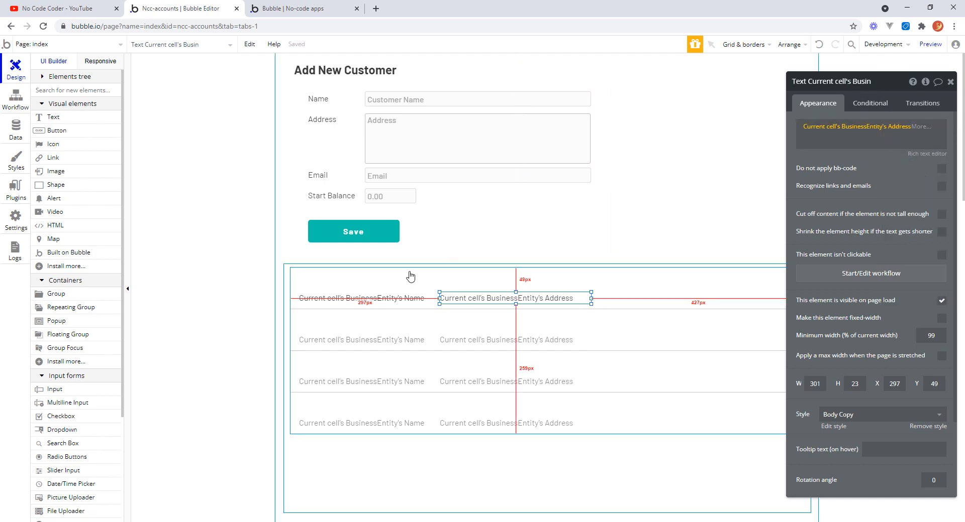
Rename the name text element Text Customer List Name.
click(391, 303)
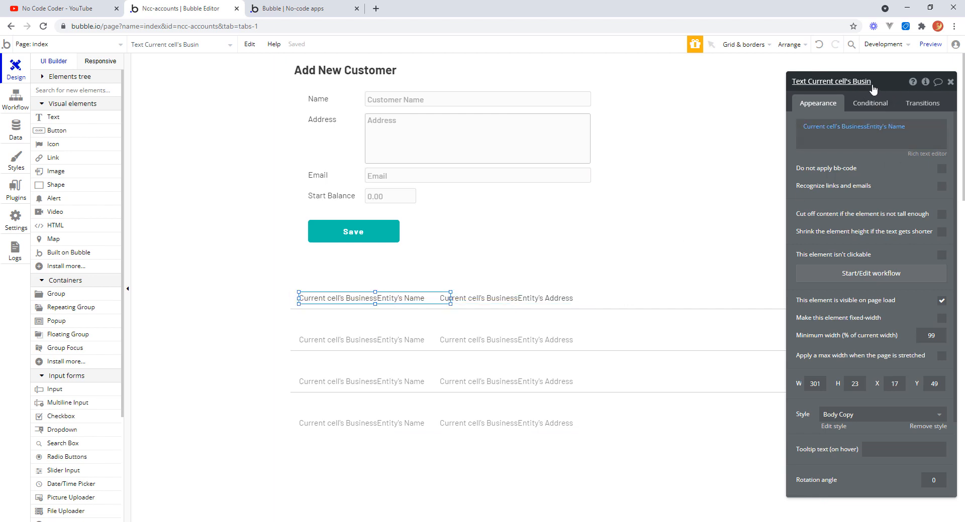
click(826, 84)
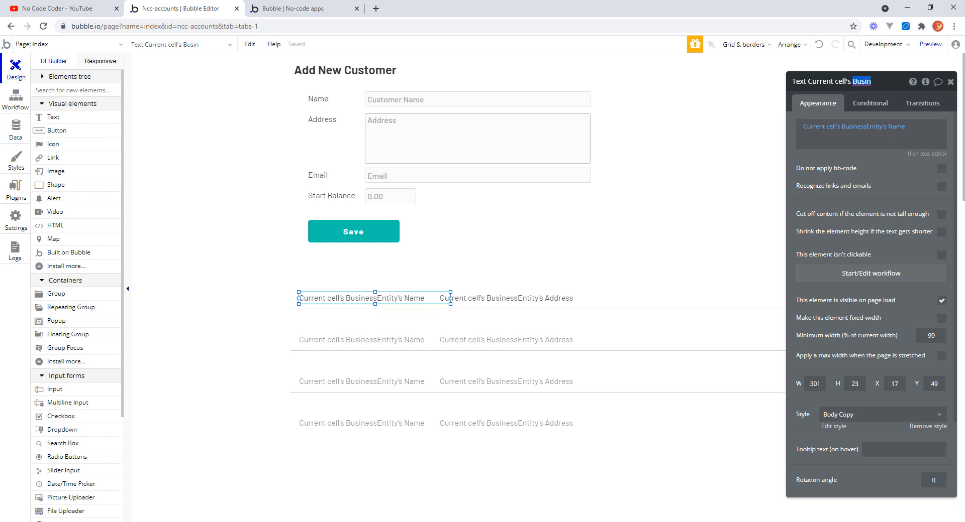
key(BackSpace)
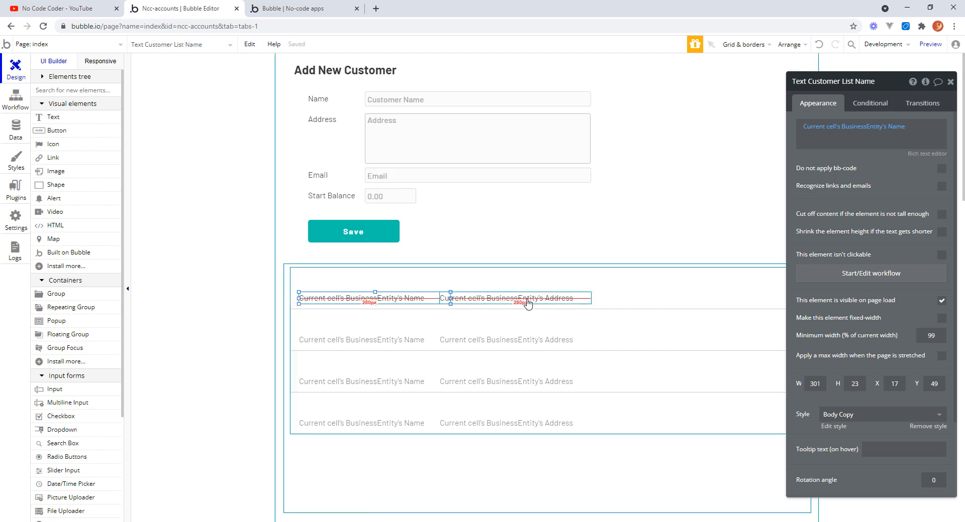
Shift the address text right to about X 333 and rename it Text Customer List Address.
drag(529, 302, 537, 299)
click(422, 301)
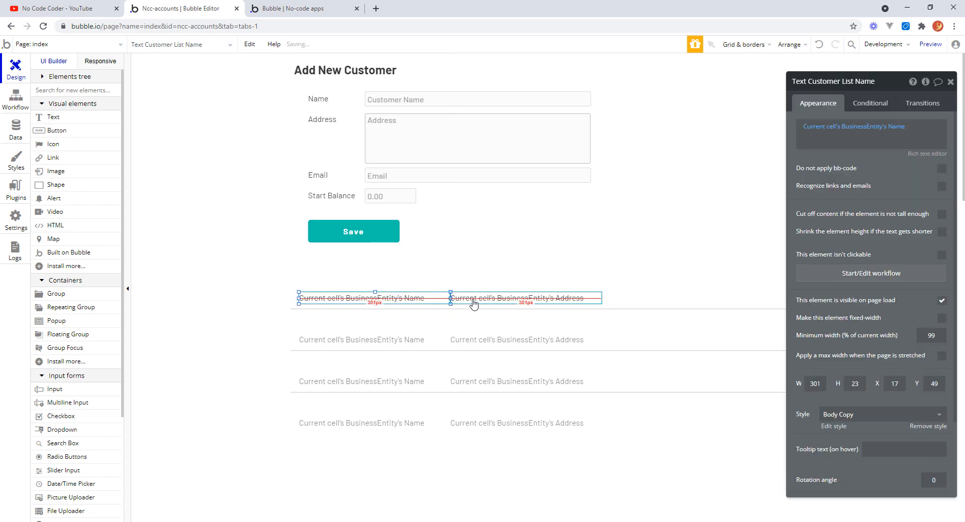
drag(474, 304, 482, 300)
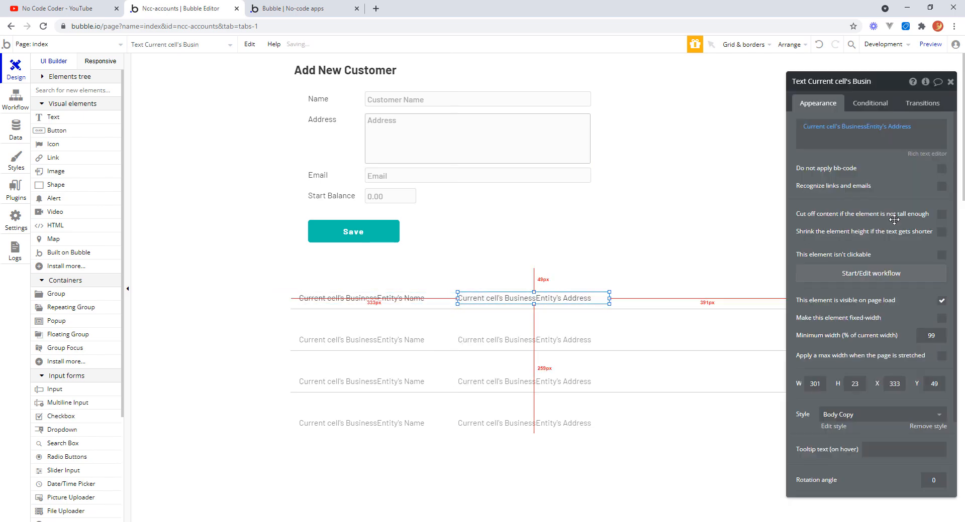
click(817, 80)
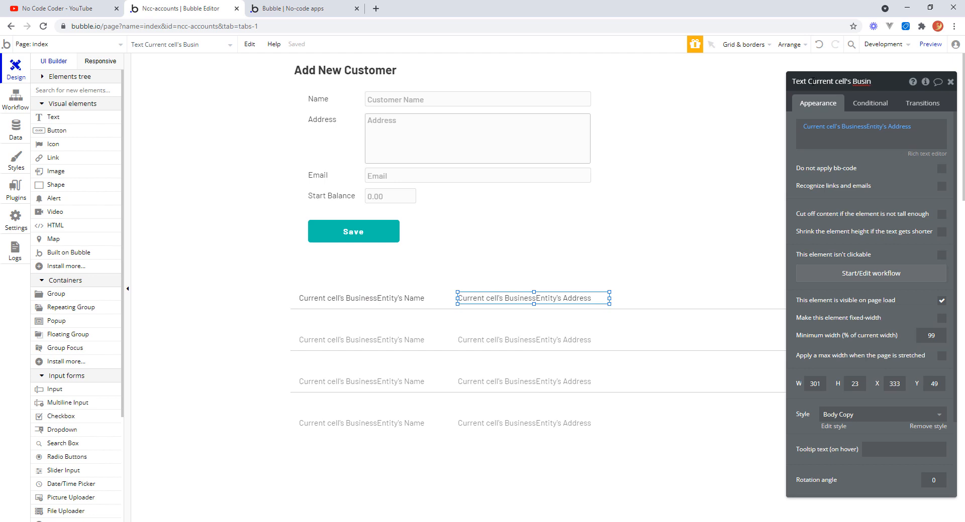
drag(811, 83, 872, 77)
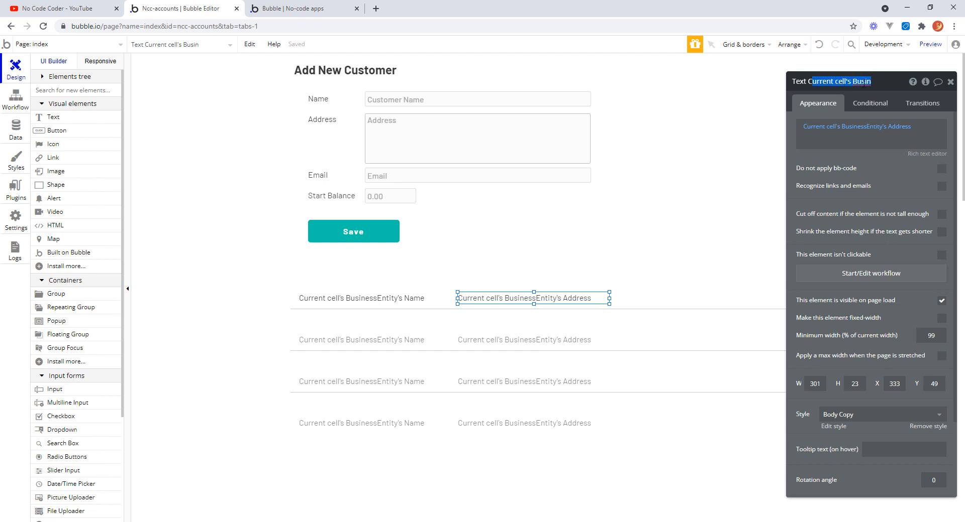
text(ust)
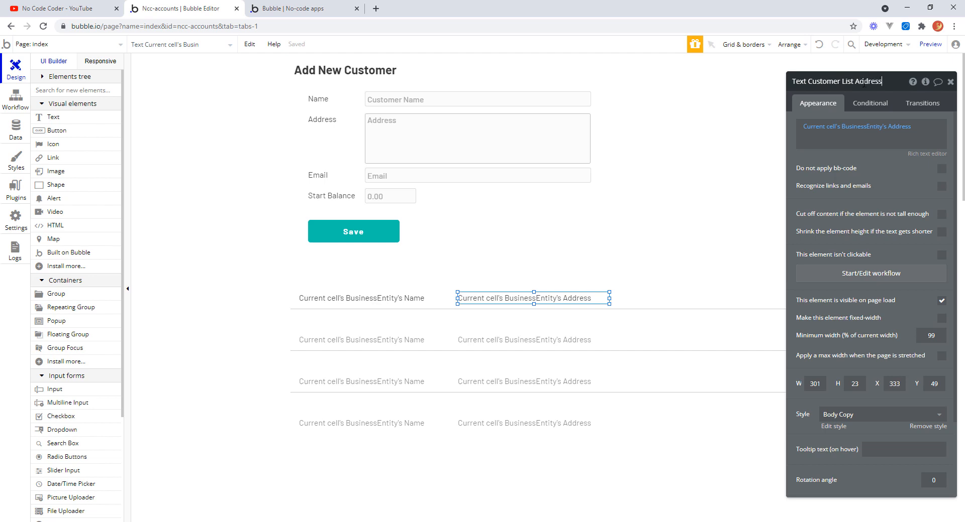
text(omer List Address)
key(Return)
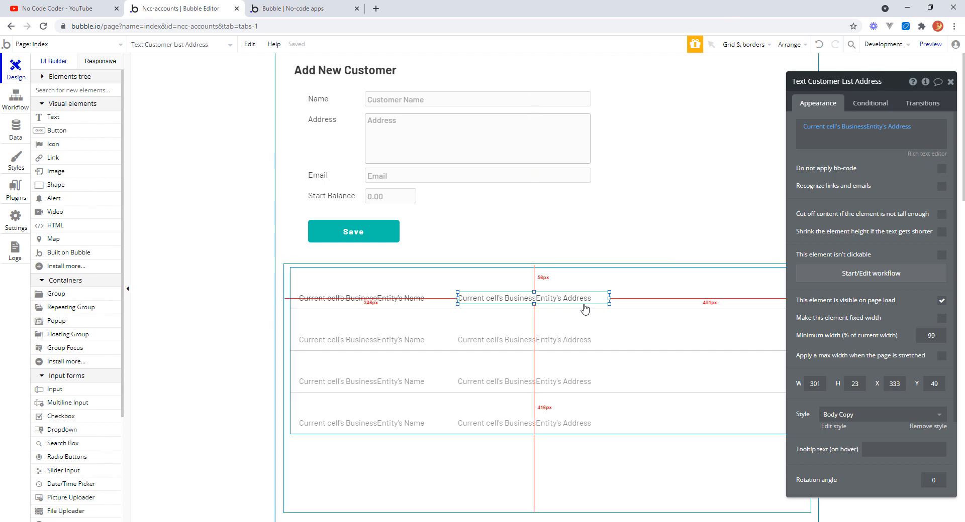
Duplicate the address text to its right at about X 648 and change its content to the current cell's BusinessEntity's Email.
drag(583, 299, 737, 300)
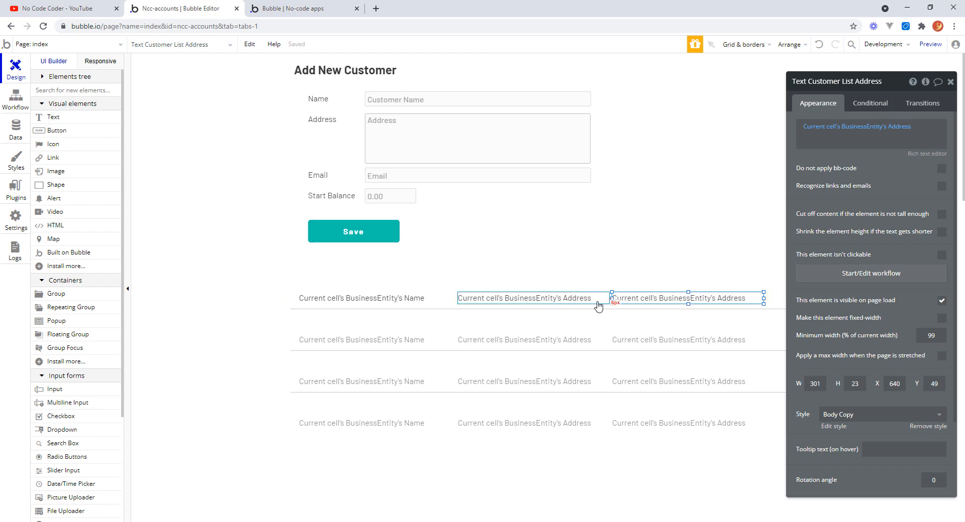
drag(638, 300, 643, 299)
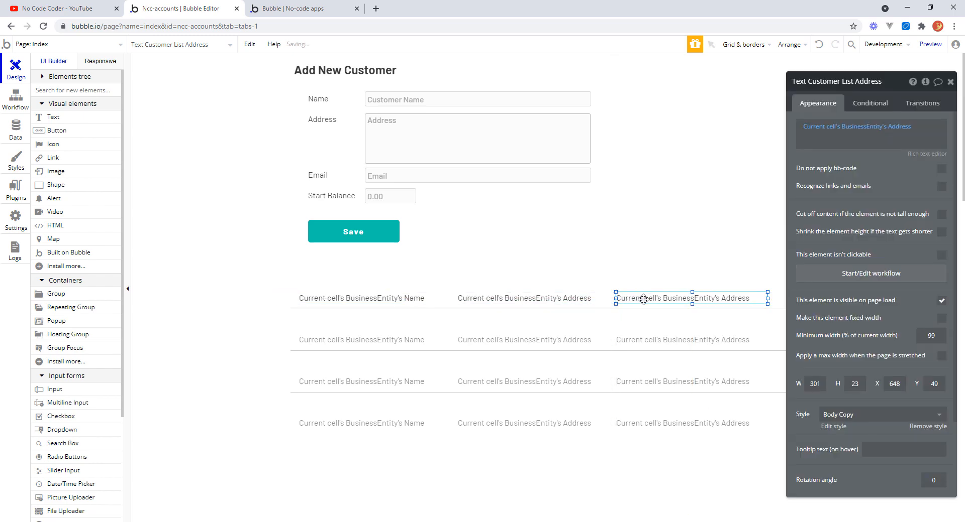
click(898, 127)
click(900, 185)
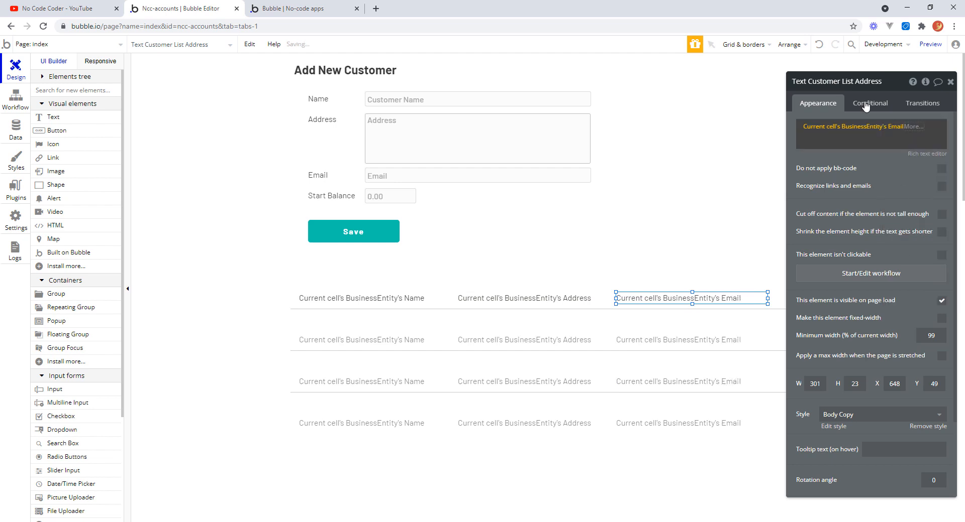
Rename the new email text element Text Customer List Email.
click(861, 82)
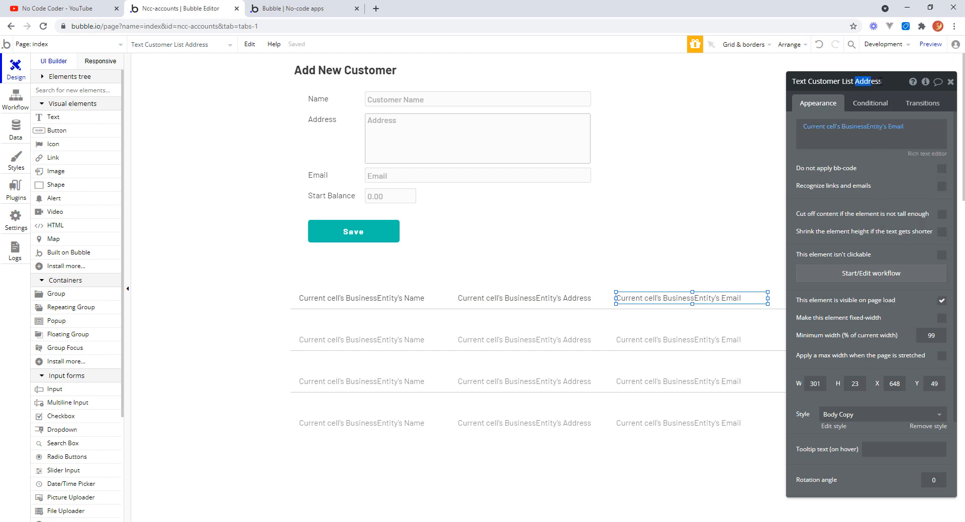
text(Email)
key(Return)
drag(884, 76, 494, 74)
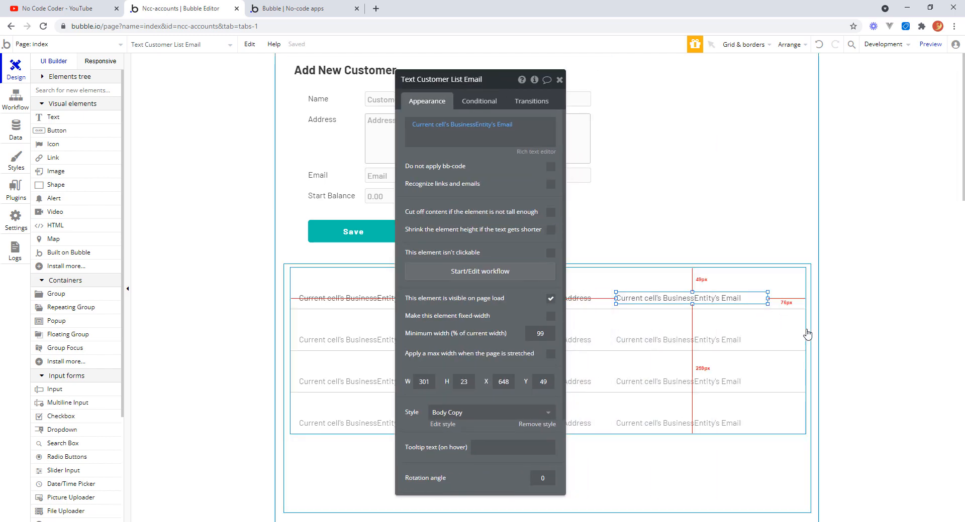
Widen the customer list repeating group to about 1050 px.
click(289, 311)
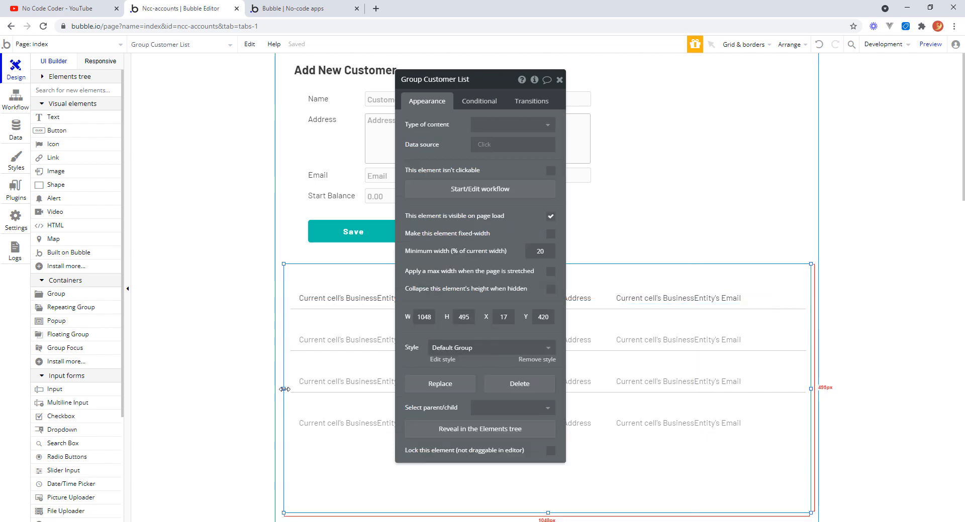
drag(285, 390, 273, 389)
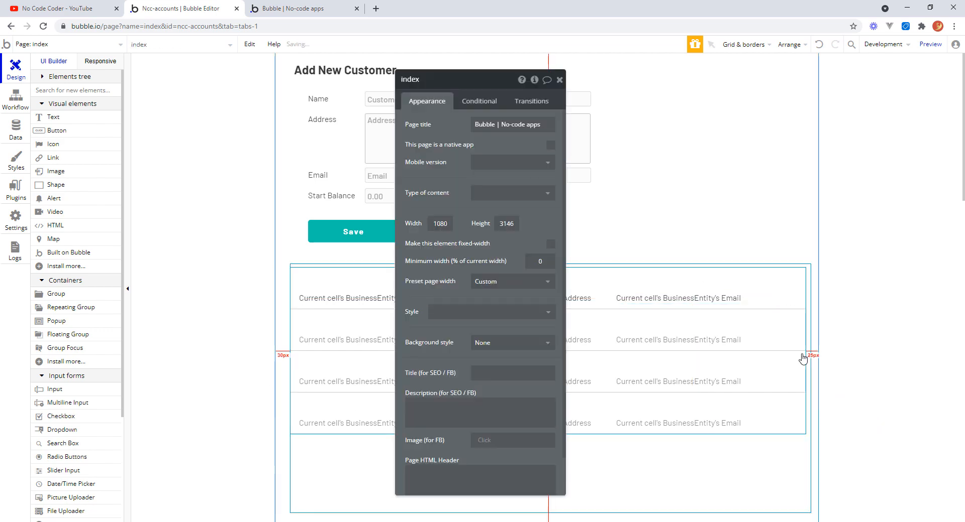
click(802, 358)
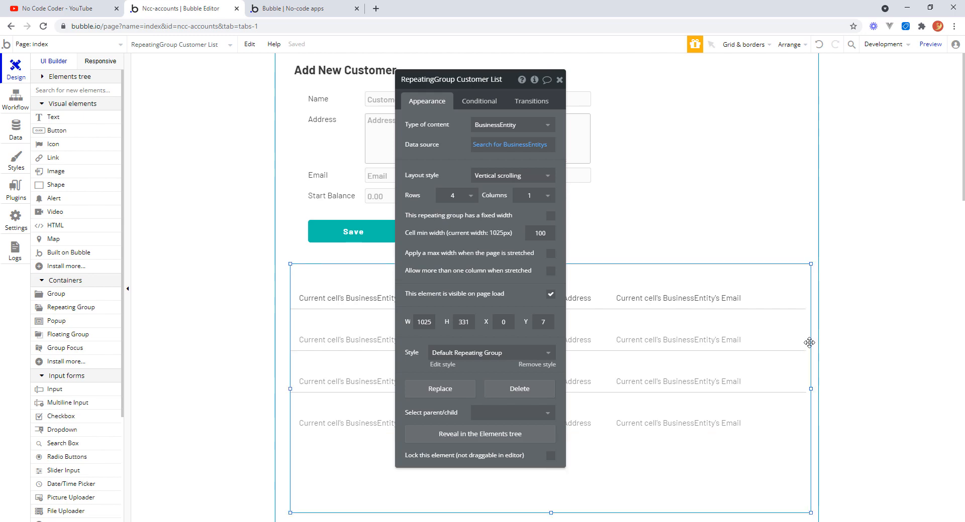
click(809, 342)
drag(810, 388, 818, 390)
click(796, 351)
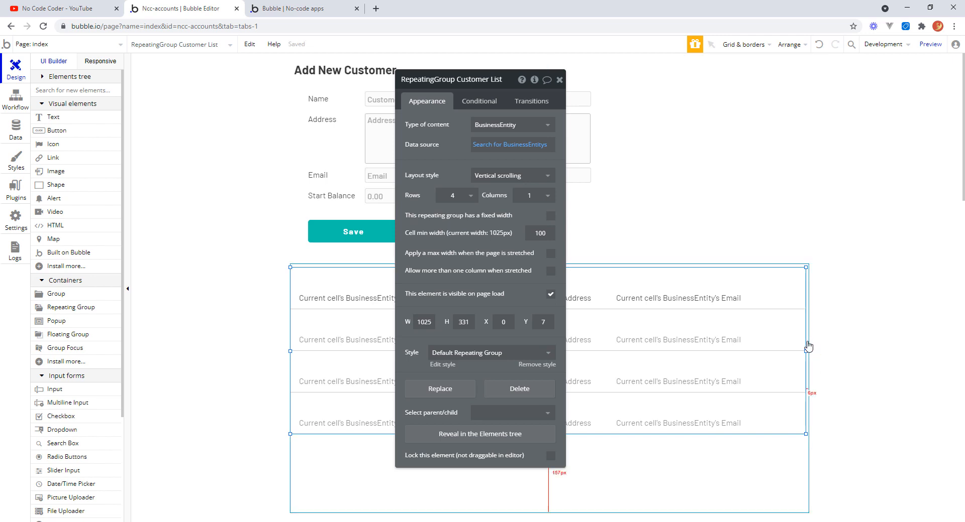
click(807, 344)
drag(810, 389, 820, 390)
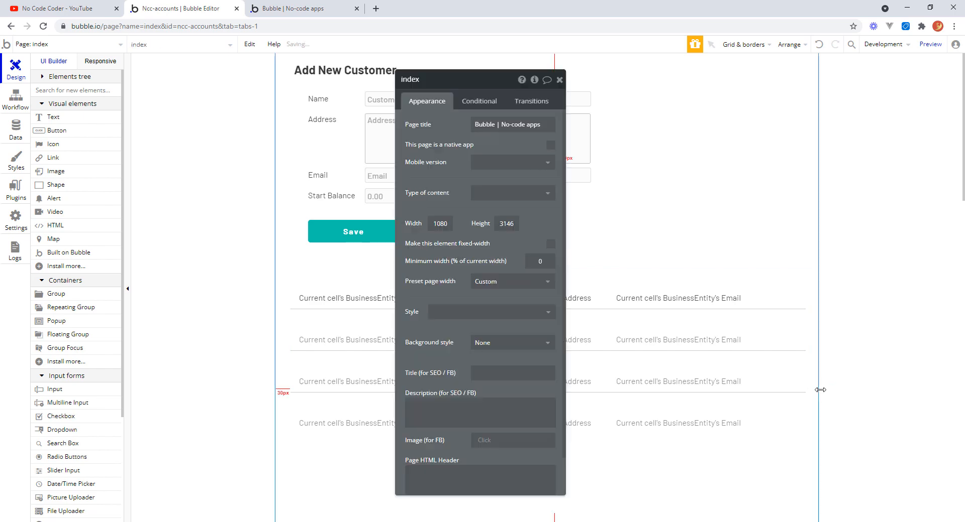
click(803, 304)
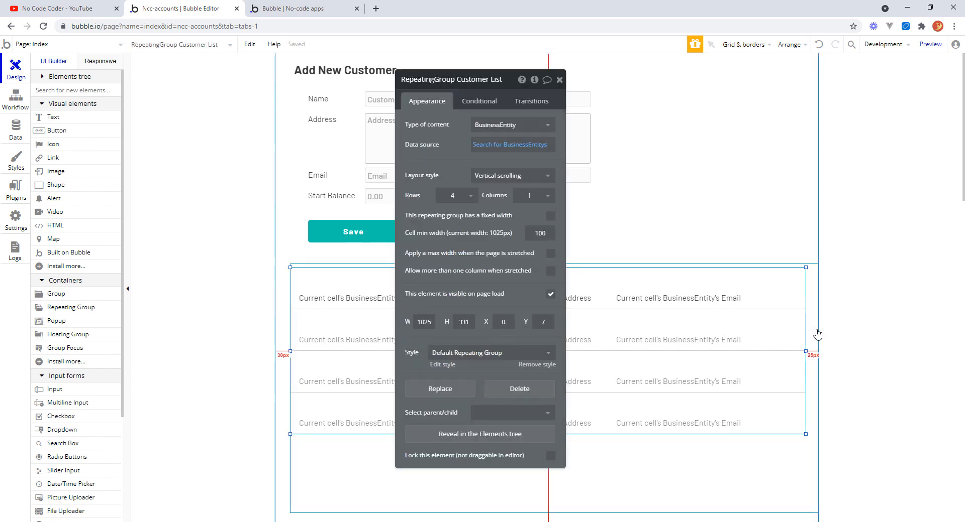
drag(804, 356, 823, 352)
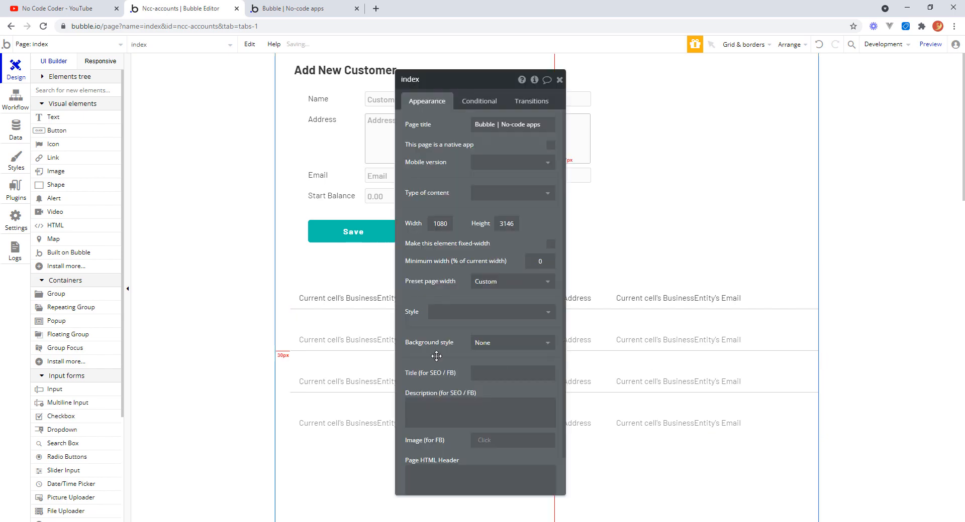
click(318, 341)
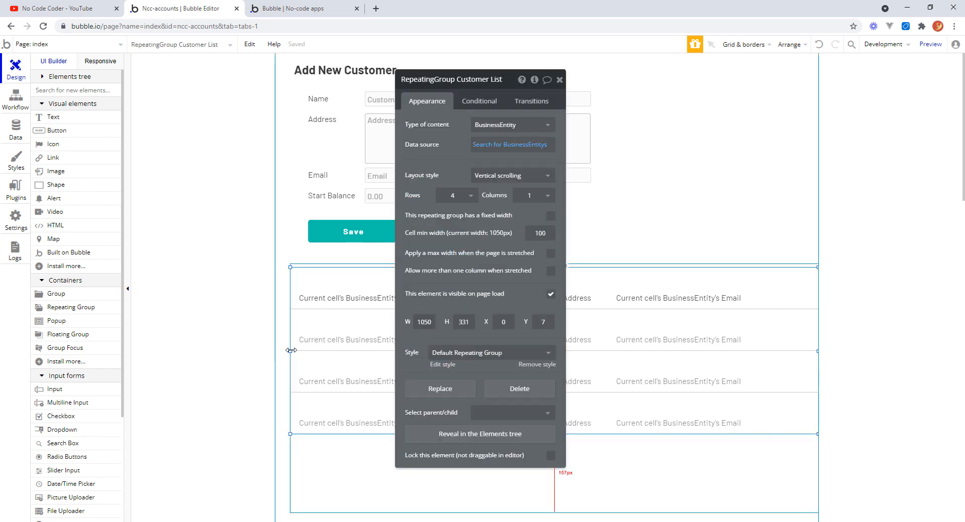
drag(289, 351, 286, 350)
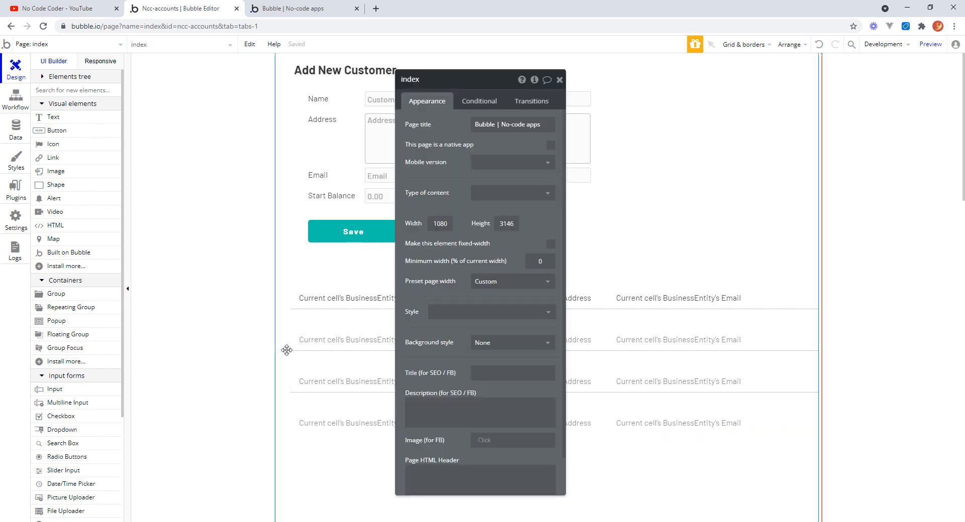
click(313, 272)
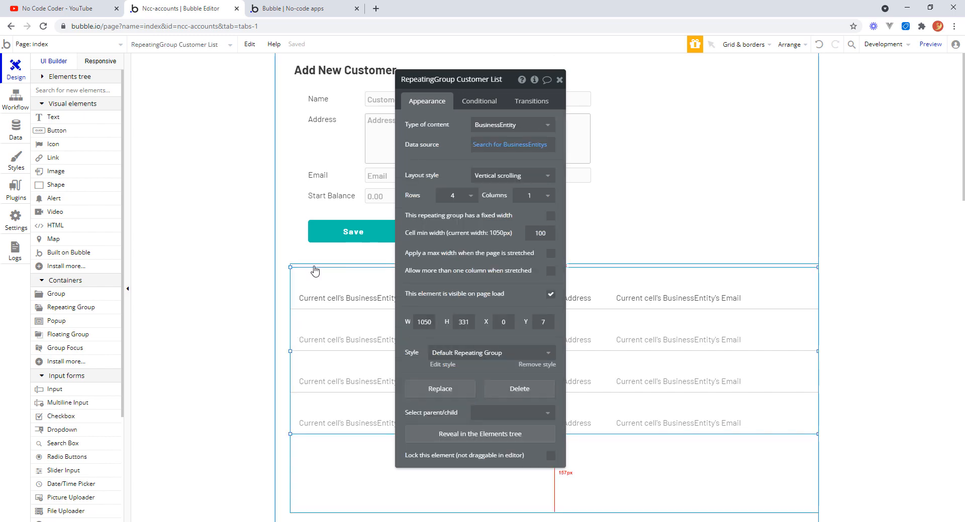
click(314, 271)
drag(287, 389, 267, 389)
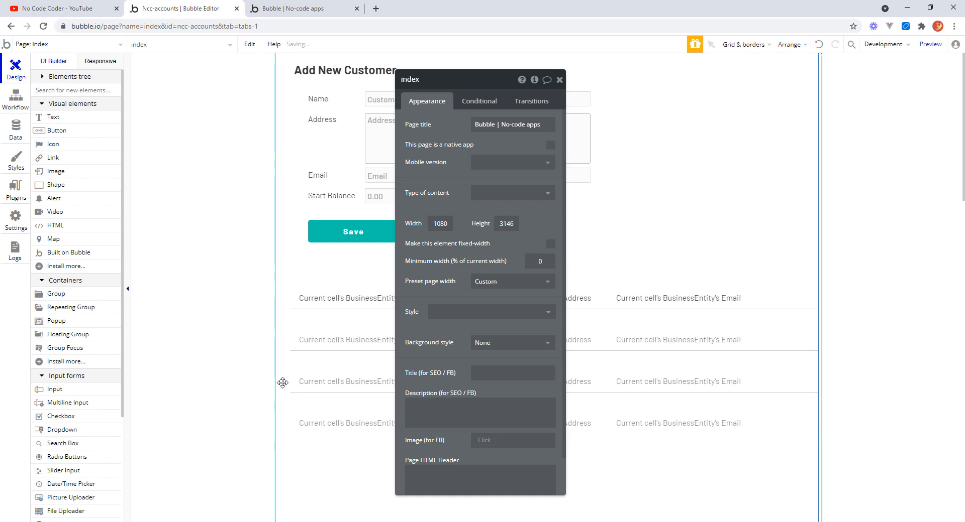
Stretch the Group Customer List to 1080 px wide at X 0, keeping the repeating group at about X 30.
click(287, 394)
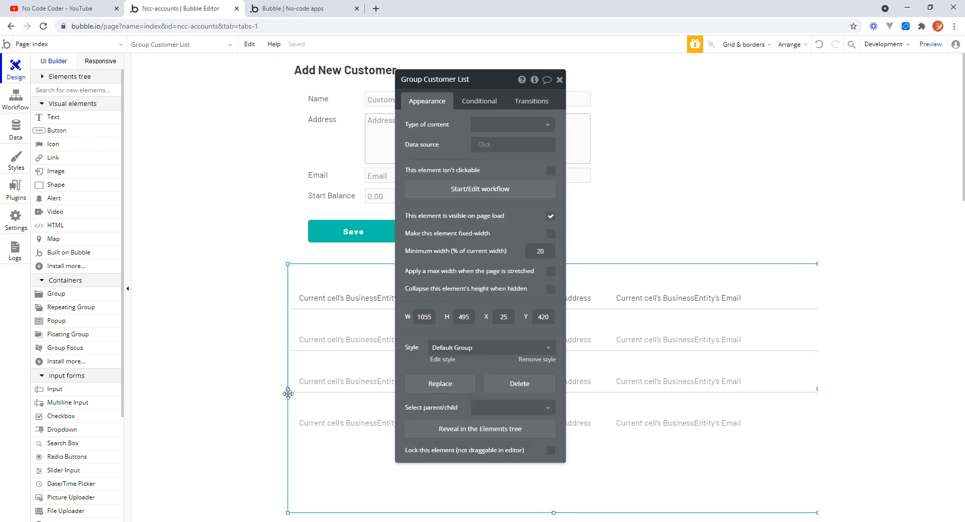
click(319, 263)
click(314, 271)
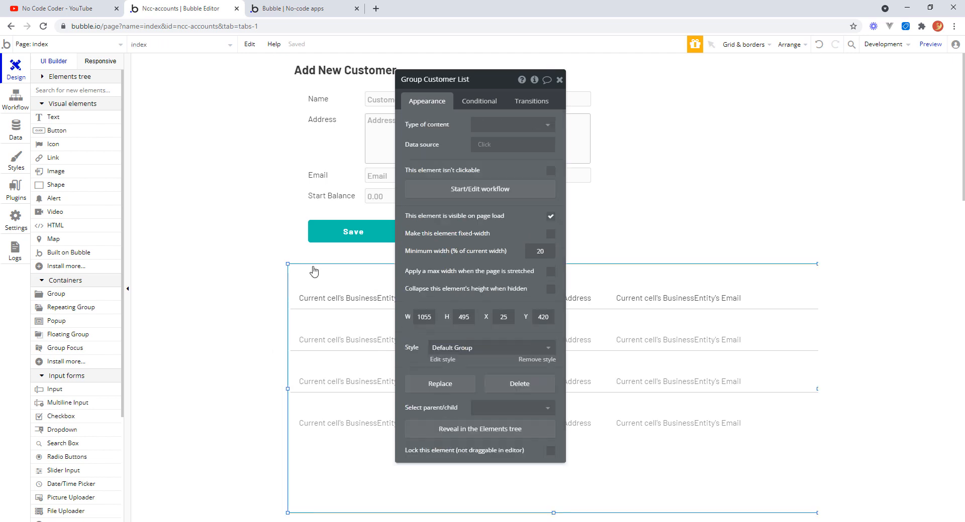
drag(288, 388, 266, 392)
click(287, 350)
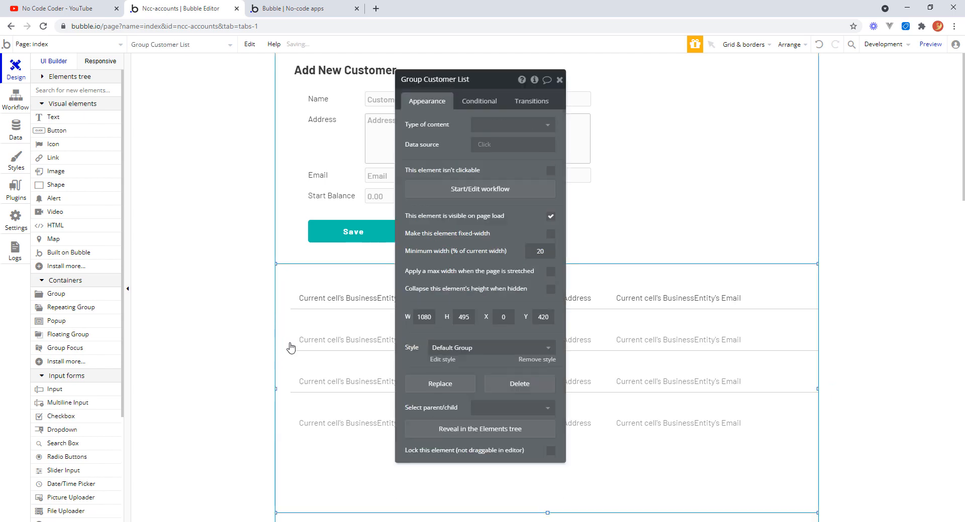
click(293, 354)
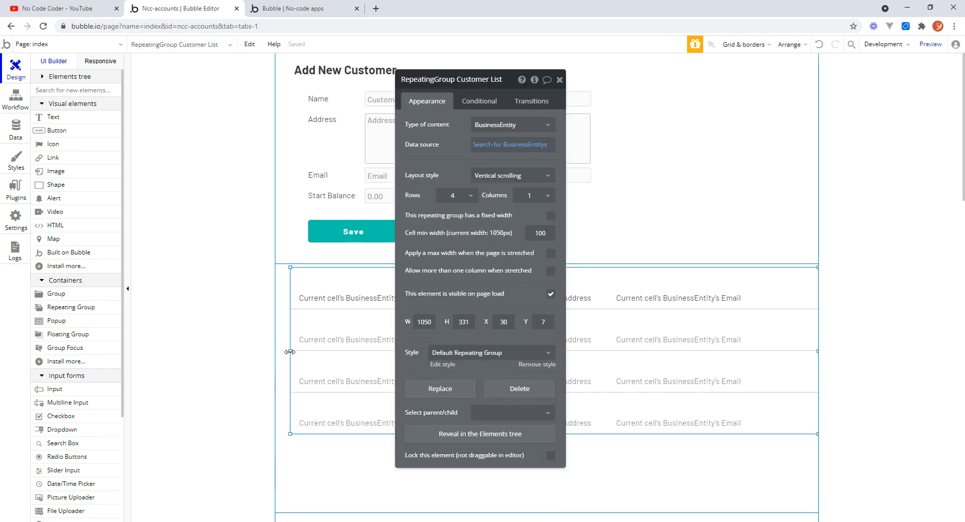
mouse_move(290, 352)
mouse_down()
mouse_move(256, 351)
mouse_move(293, 349)
mouse_up()
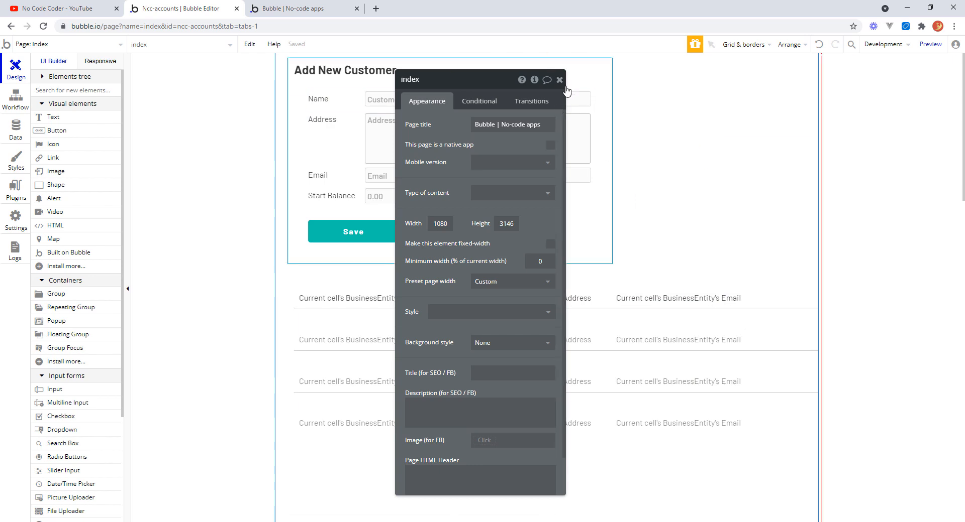
Duplicate the email text into a fourth column to its right.
click(714, 300)
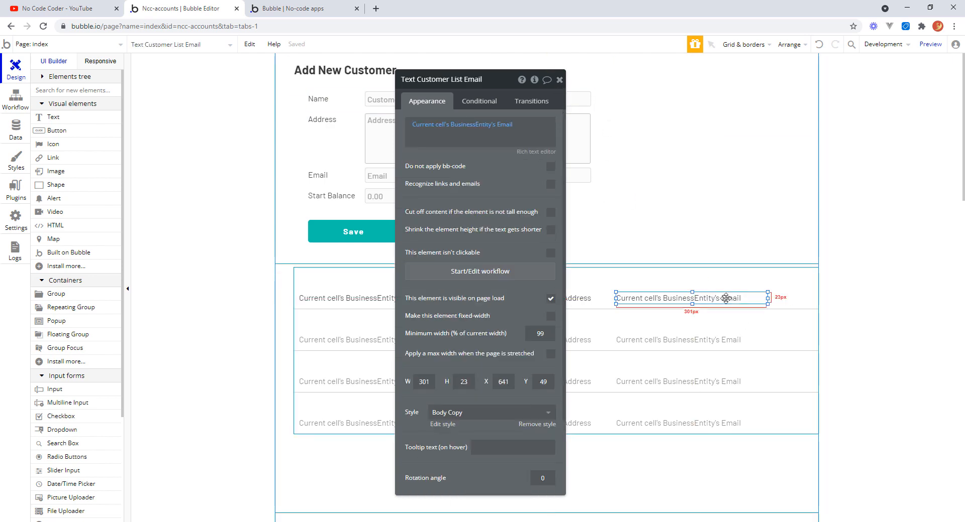
drag(725, 297, 802, 300)
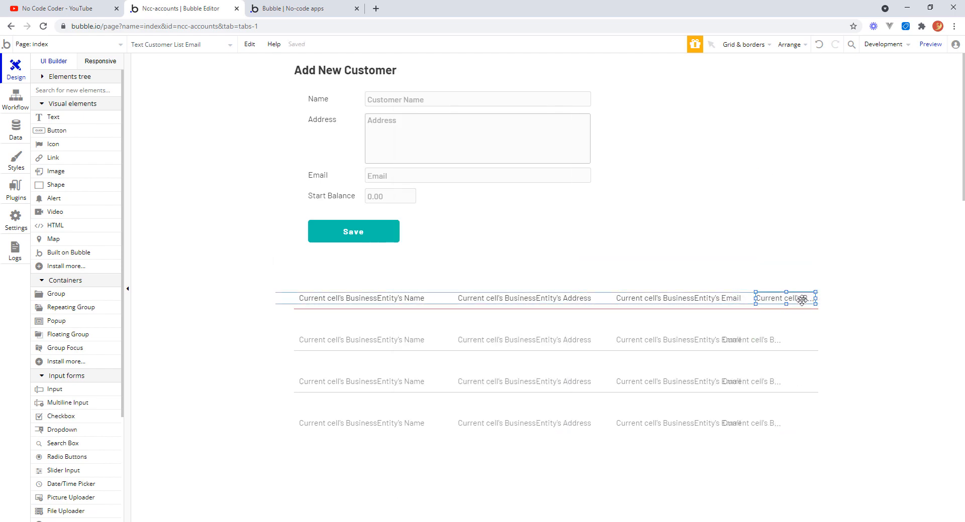
click(738, 302)
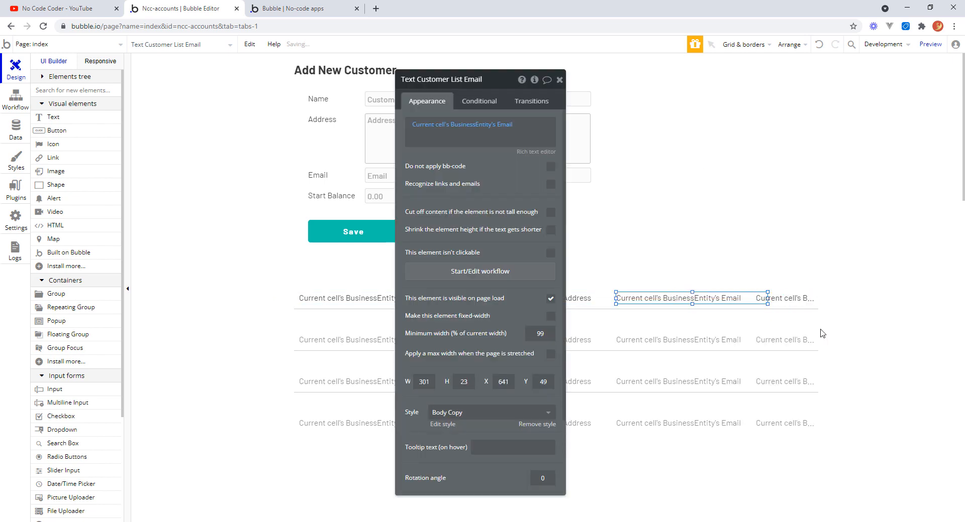
Narrow the name text to about 275 px and the address text to about 266 px at X 297.
click(350, 302)
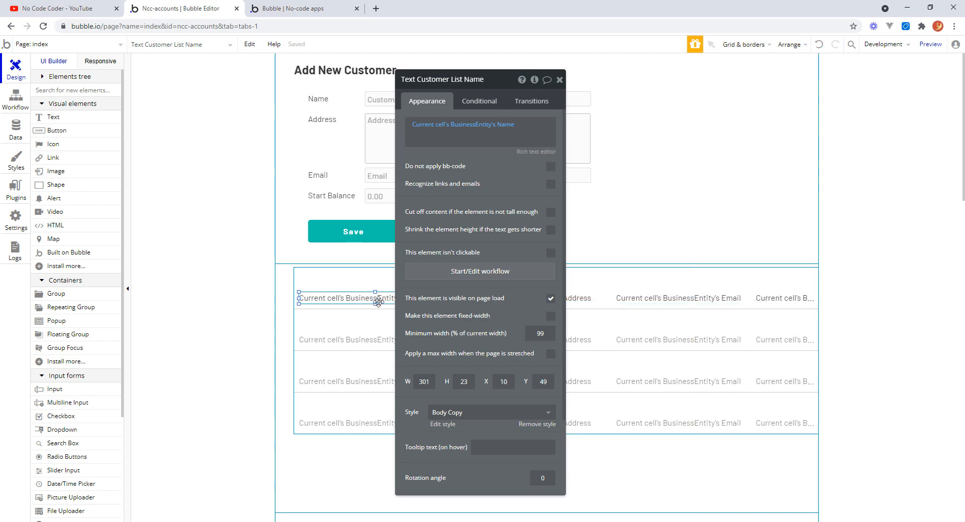
drag(494, 87, 807, 80)
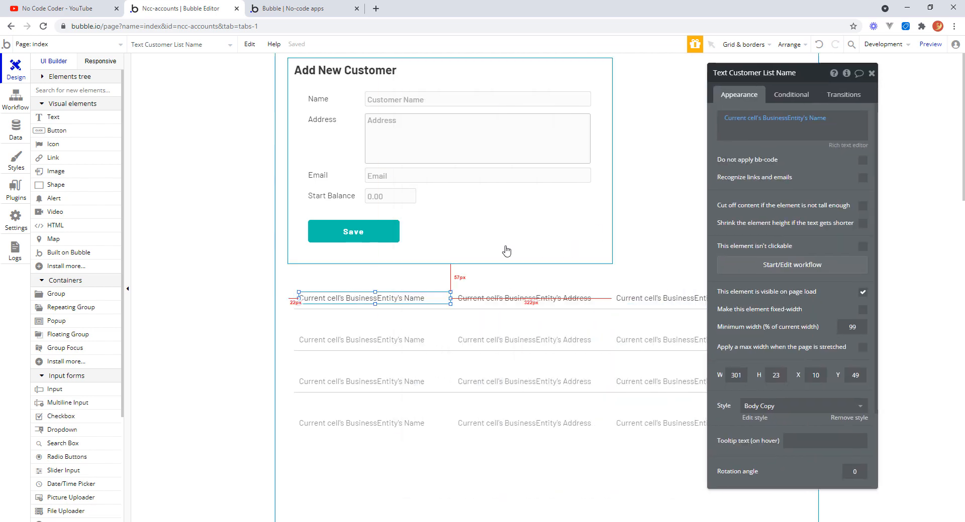
drag(449, 298, 437, 298)
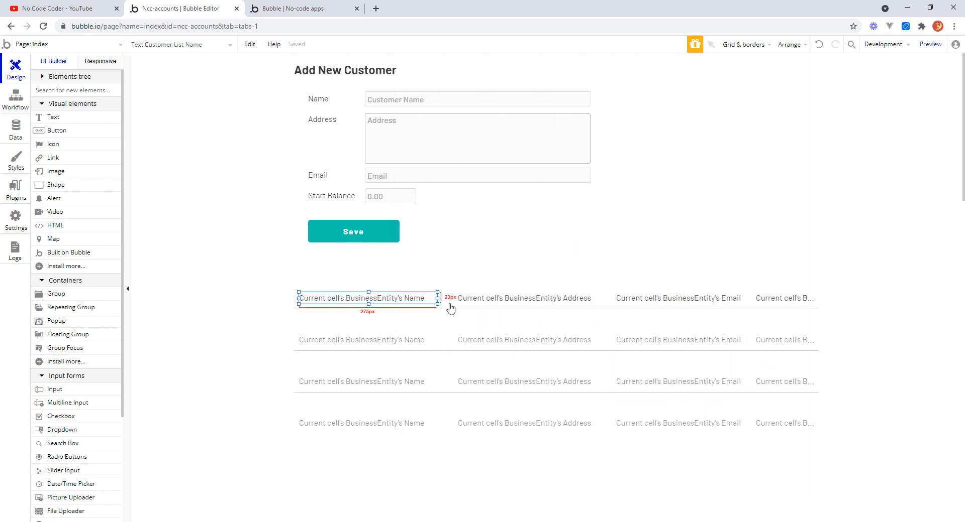
drag(503, 301, 490, 300)
drag(594, 298, 577, 298)
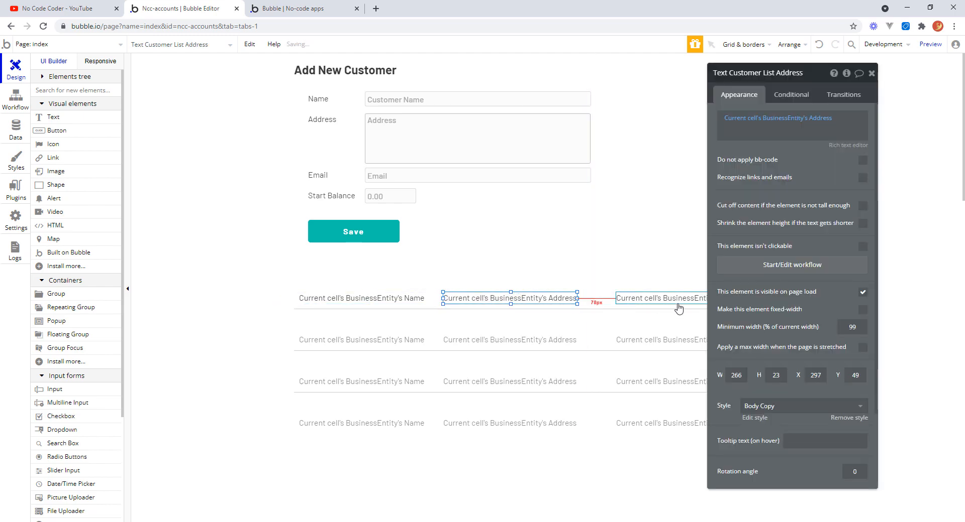
Shift the email text left to about X 585 and resize the fourth text to about 118 px at X 903.
drag(671, 304, 610, 298)
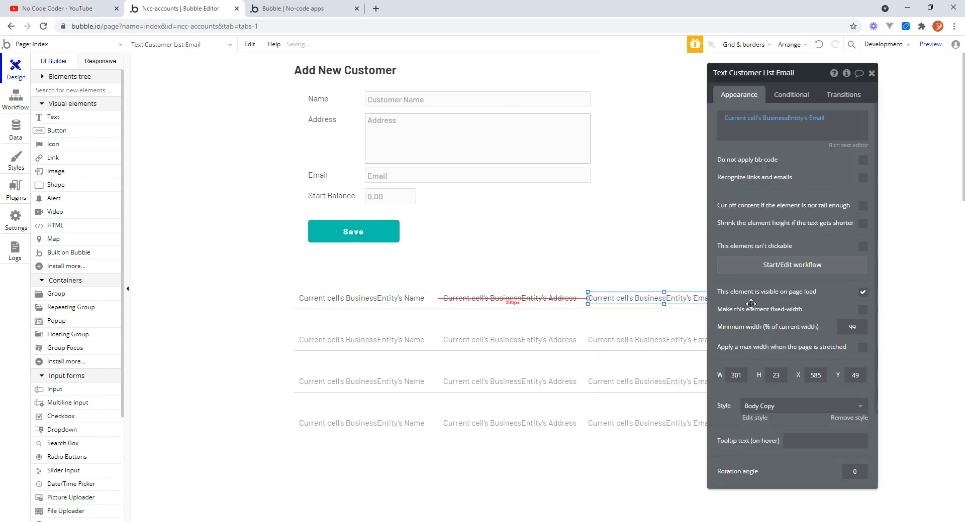
drag(817, 79, 431, 154)
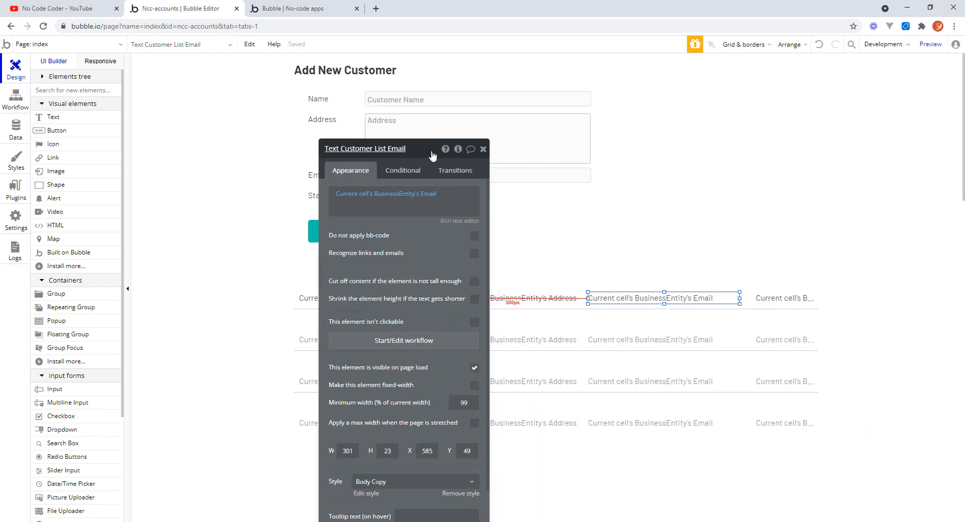
drag(740, 300, 777, 299)
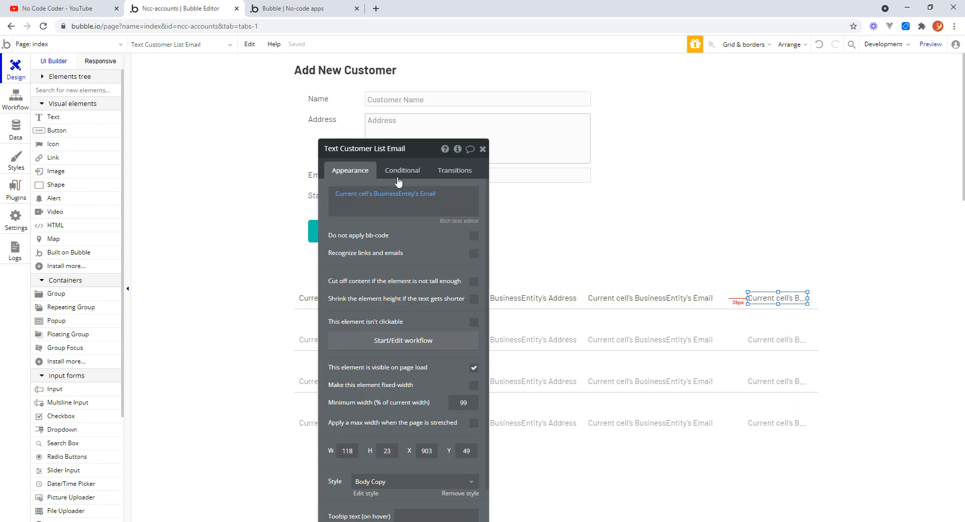
Change the fourth text's content to Current cell's BusinessEntity's Balance.
click(426, 194)
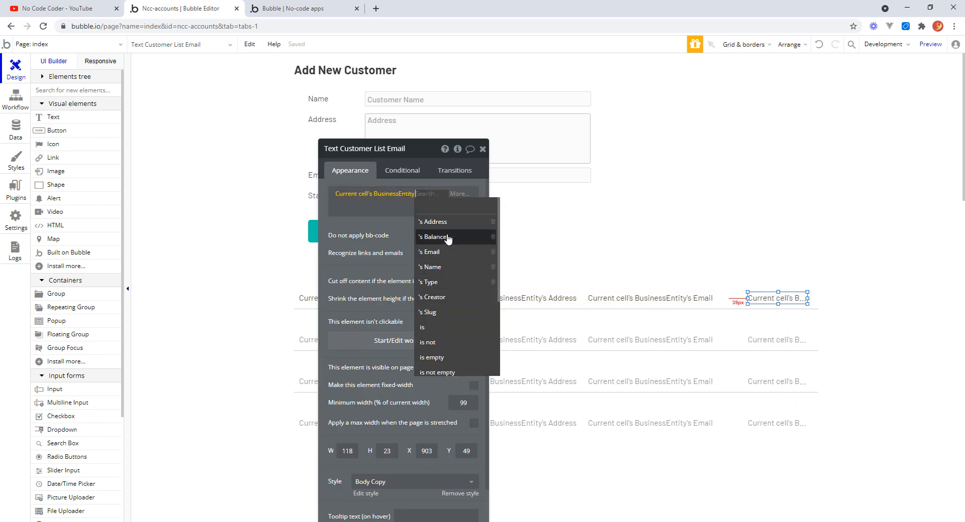
click(446, 238)
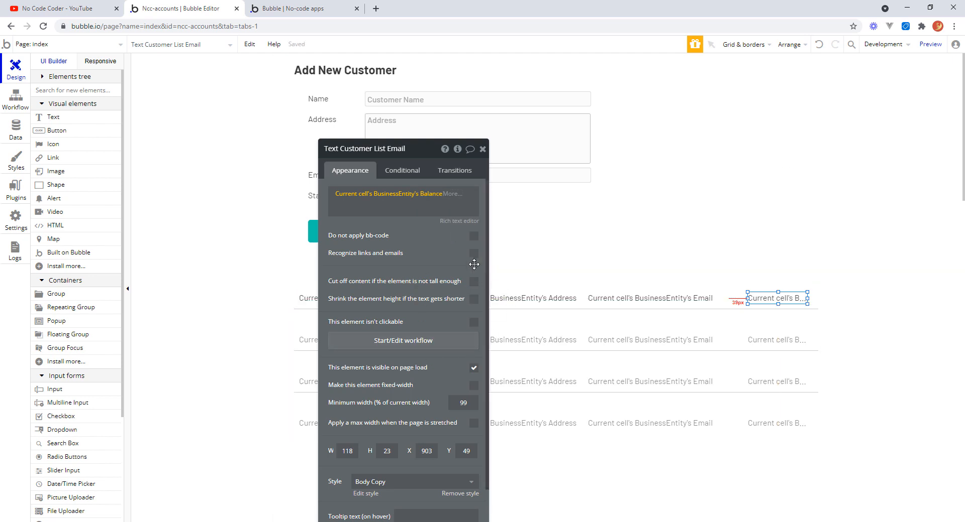
drag(430, 151, 534, 140)
drag(613, 122, 693, 82)
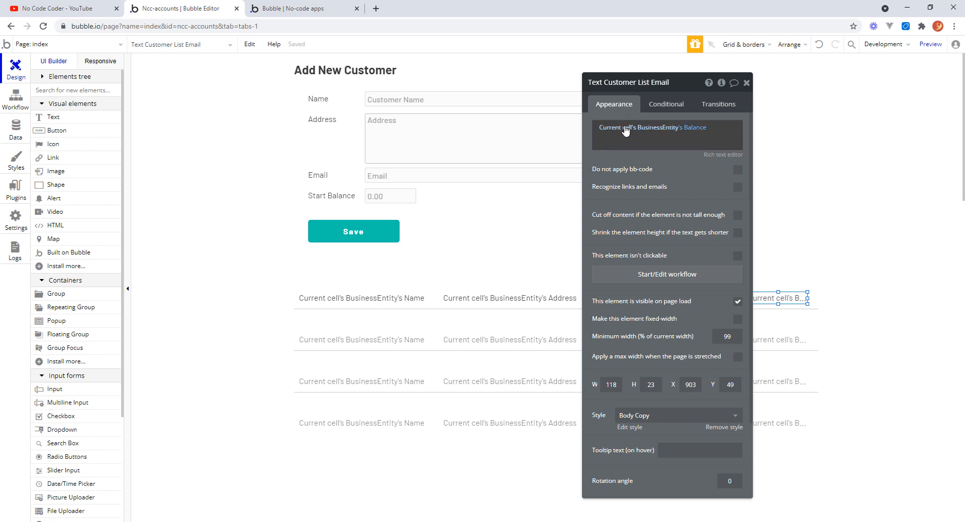
Format the balance as a number with 2 decimal places, "." decimal and "," thousand separators, and parentheses for negatives.
click(702, 129)
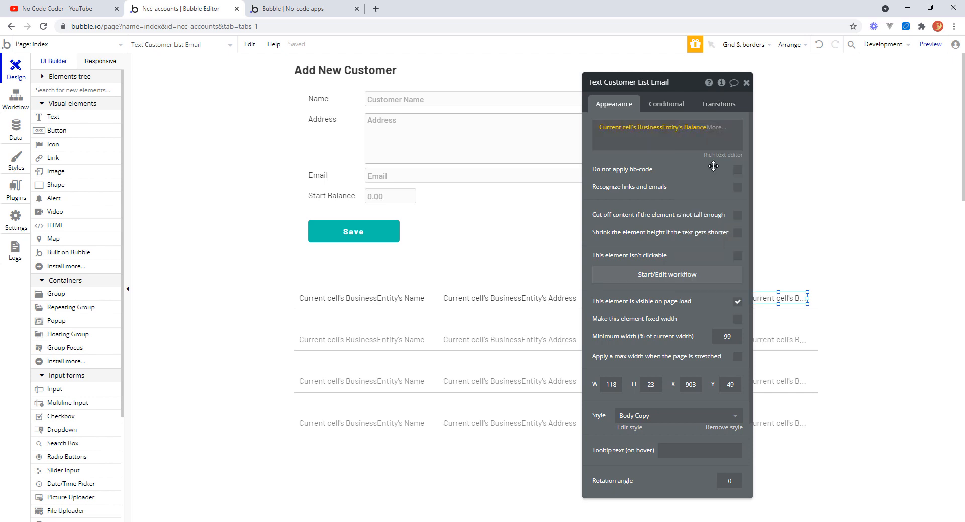
click(716, 129)
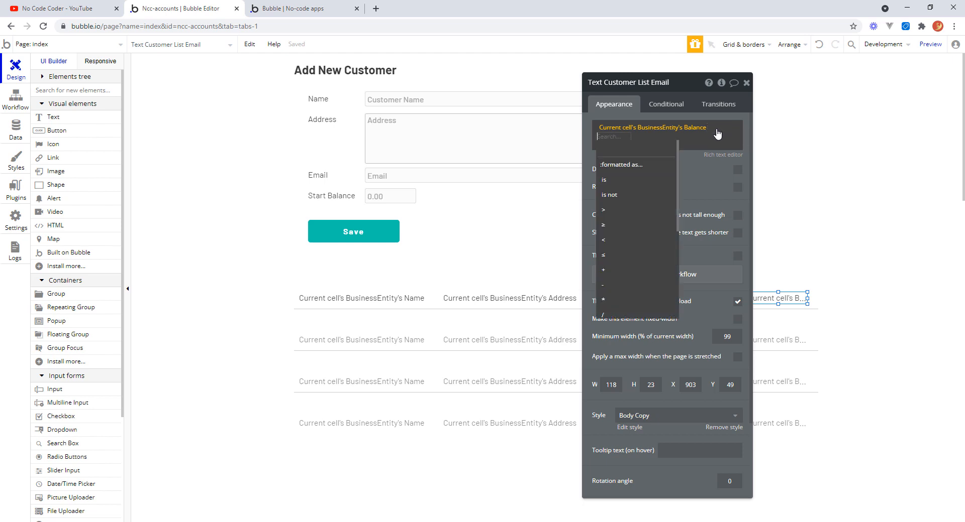
click(621, 164)
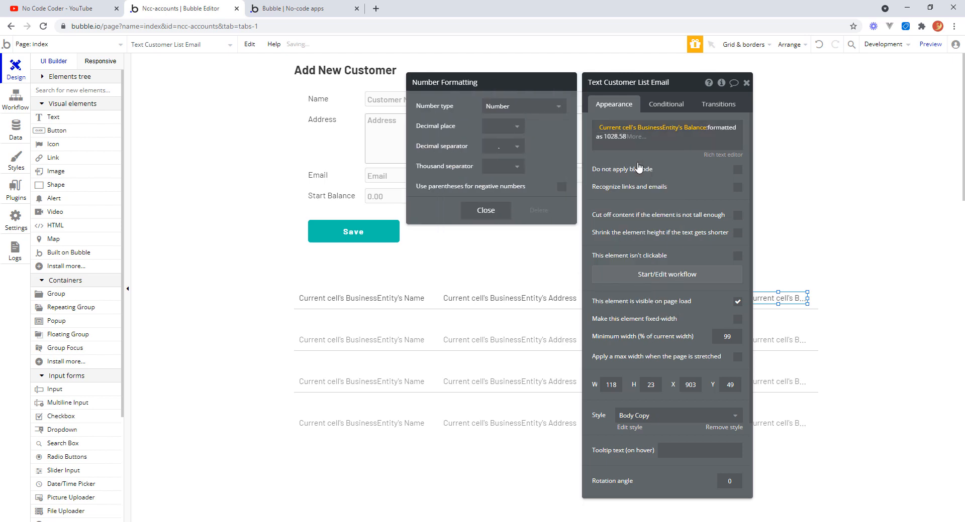
click(512, 126)
click(494, 180)
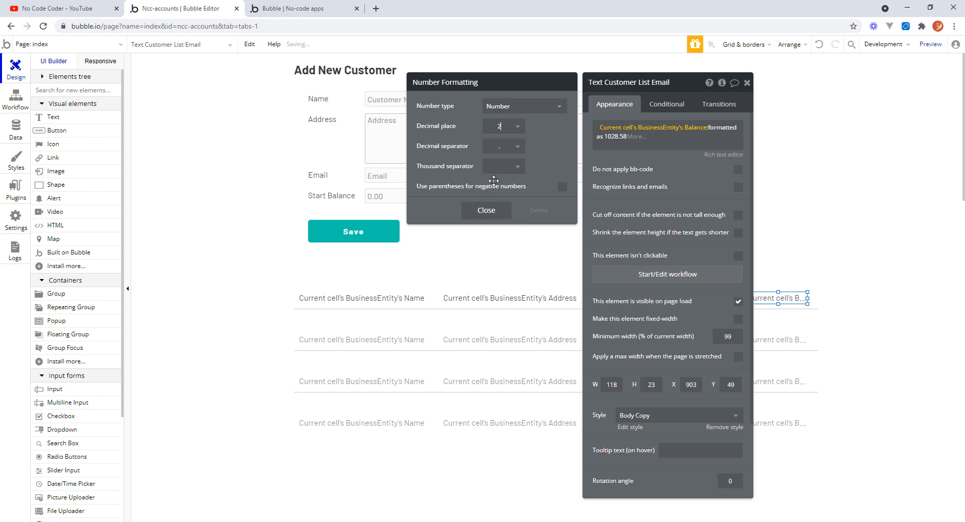
click(518, 146)
click(515, 161)
click(513, 169)
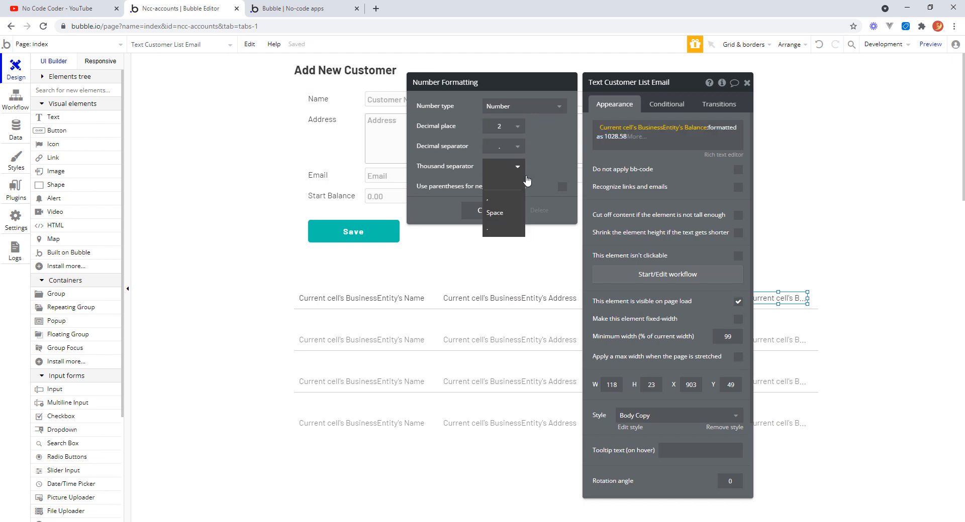
click(500, 197)
click(567, 188)
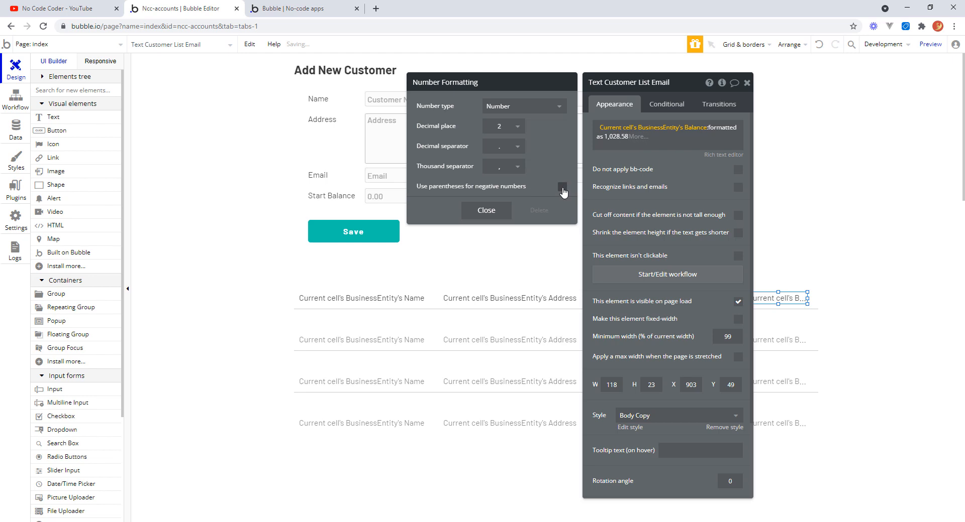
click(488, 211)
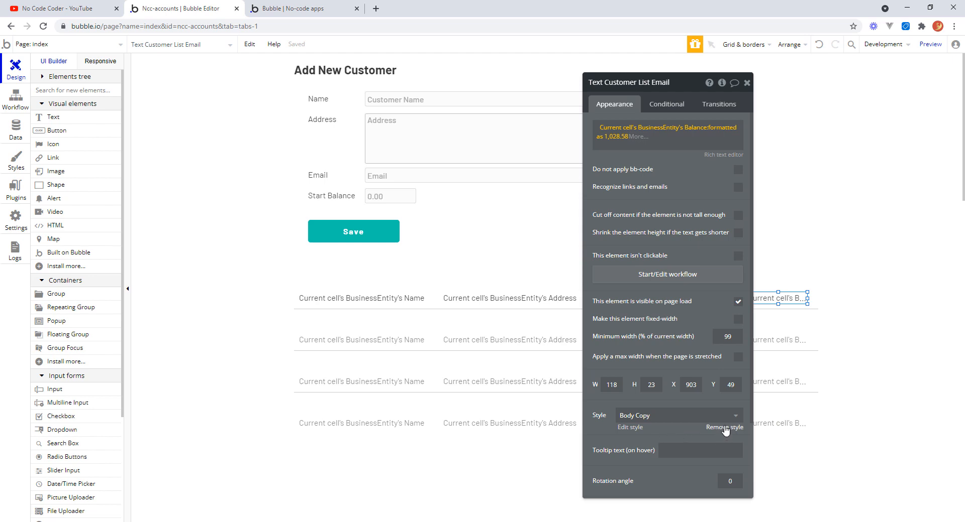
Remove the style from the balance text and right-align it.
click(724, 428)
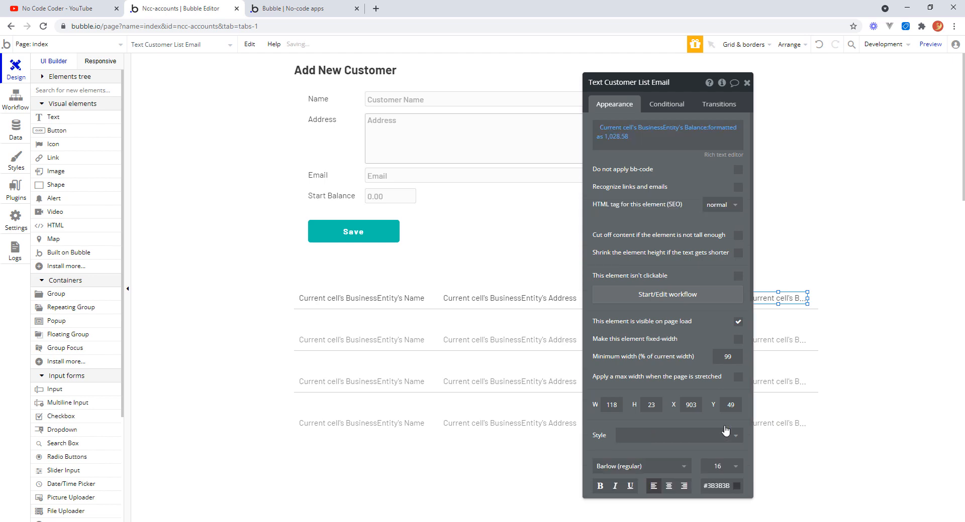
click(684, 486)
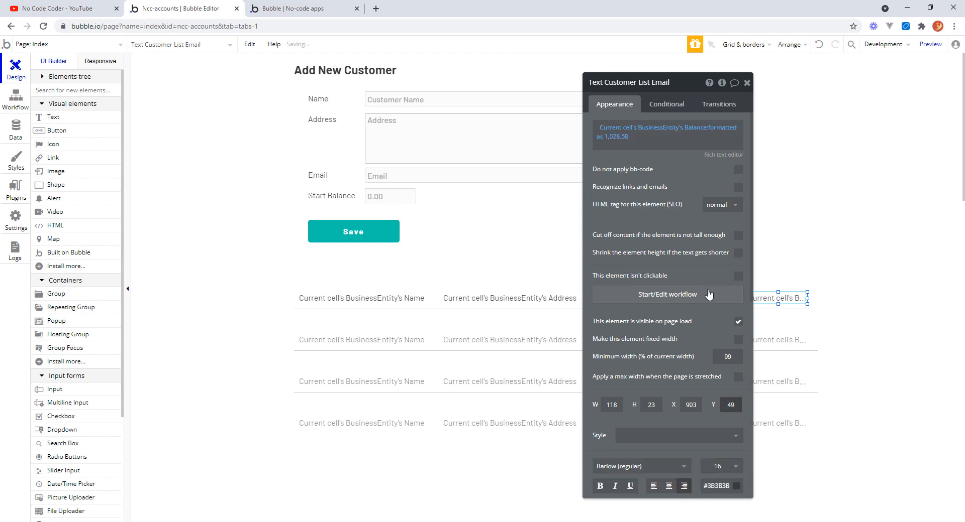
click(746, 83)
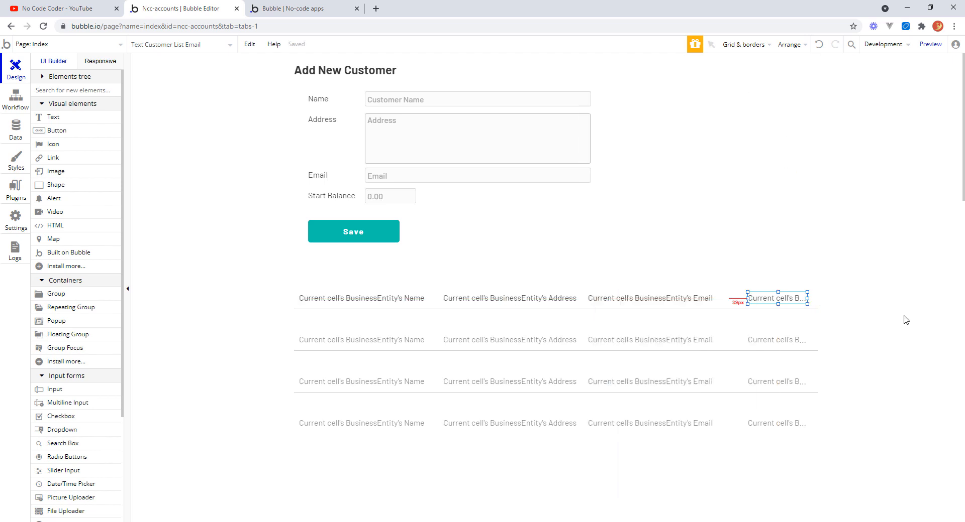
Preview the page and scroll through the customer list.
click(906, 320)
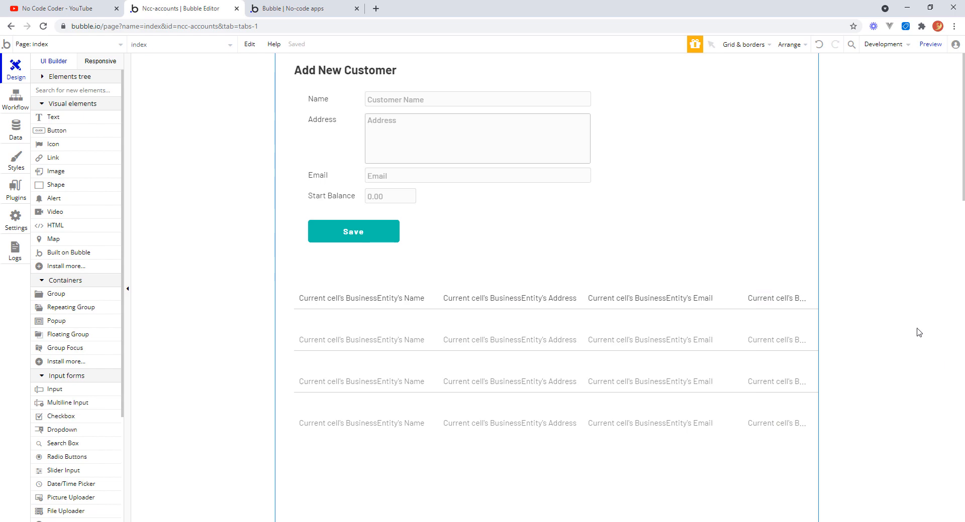
double_click(919, 333)
click(930, 44)
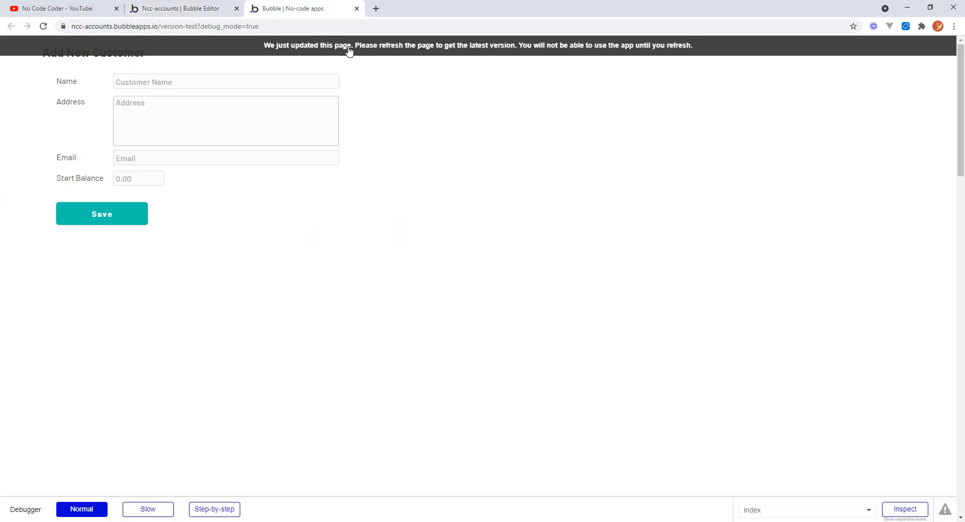
click(368, 54)
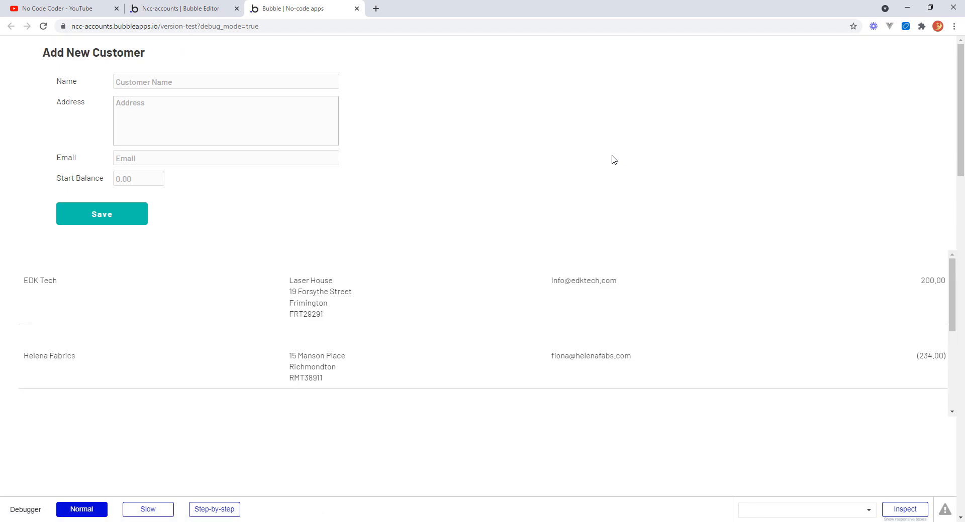
mouse_move(952, 299)
mouse_down()
mouse_move(951, 398)
mouse_move(960, 305)
mouse_up()
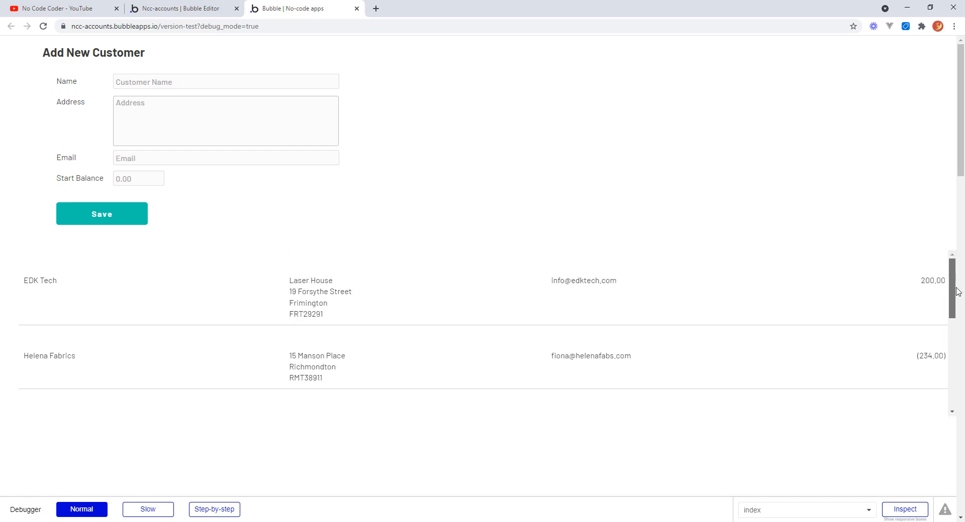
Set the customer repeating group's layout style to Ext. vertical scrolling.
click(177, 9)
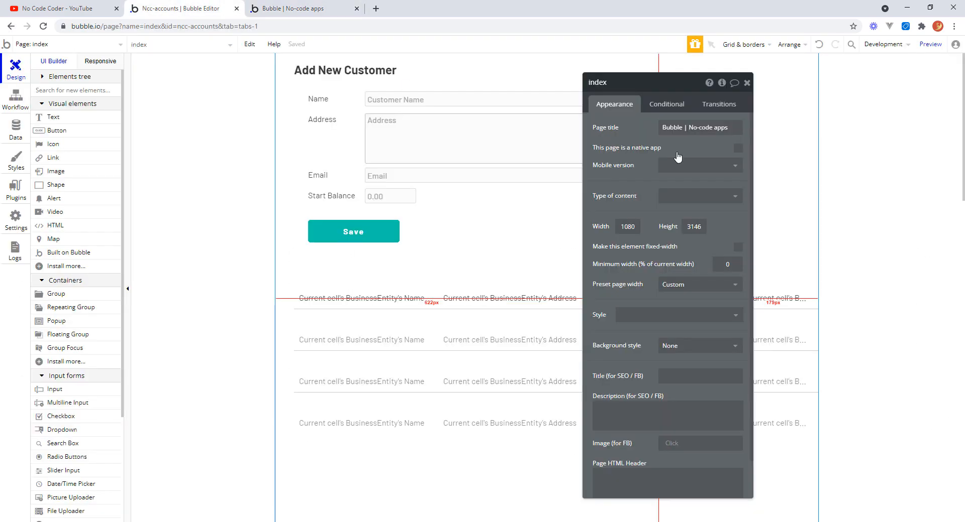
click(542, 333)
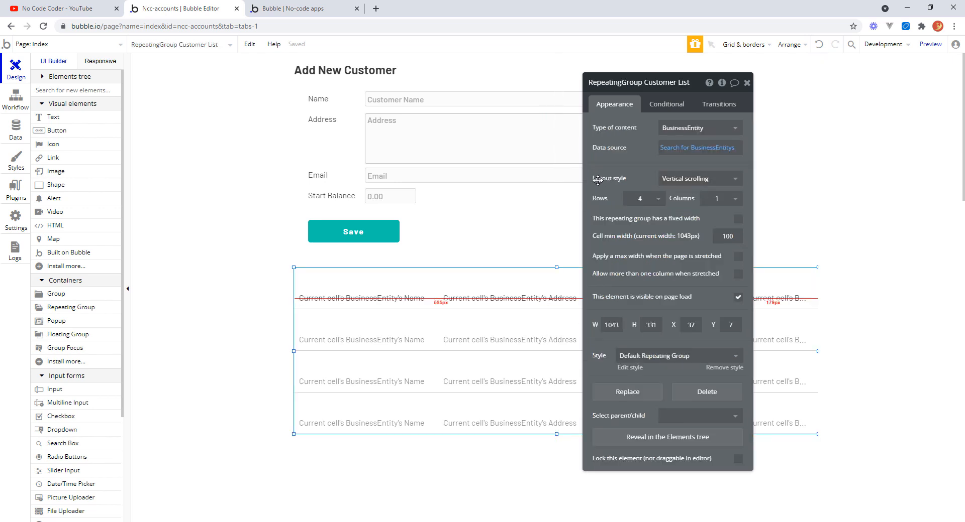
click(735, 181)
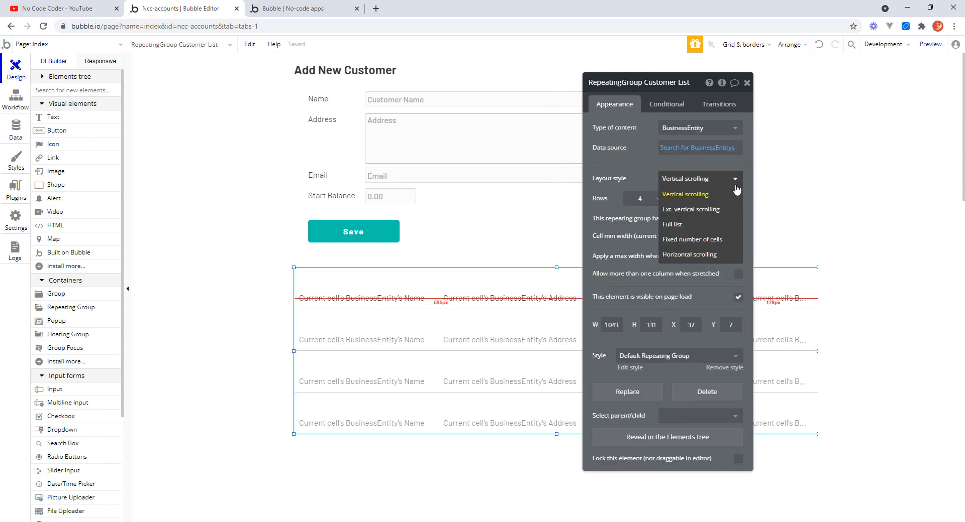
click(720, 211)
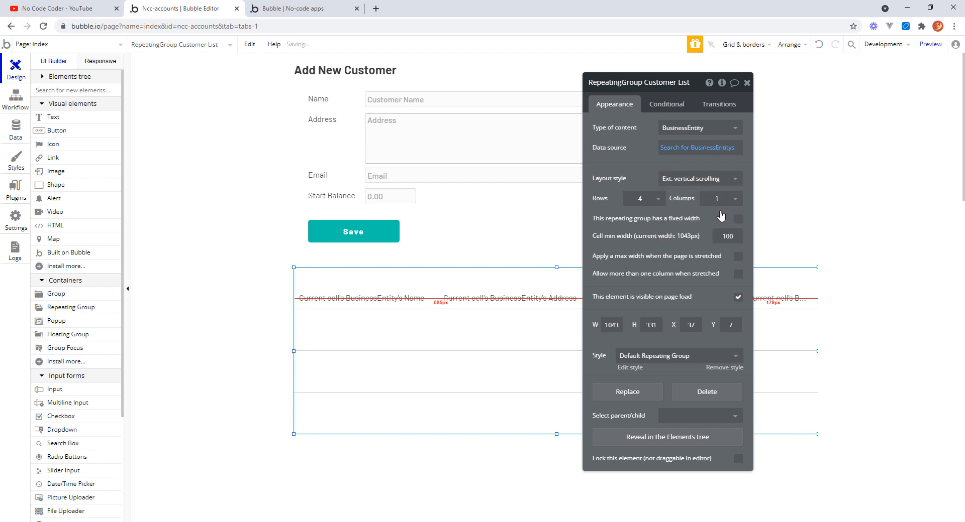
click(746, 84)
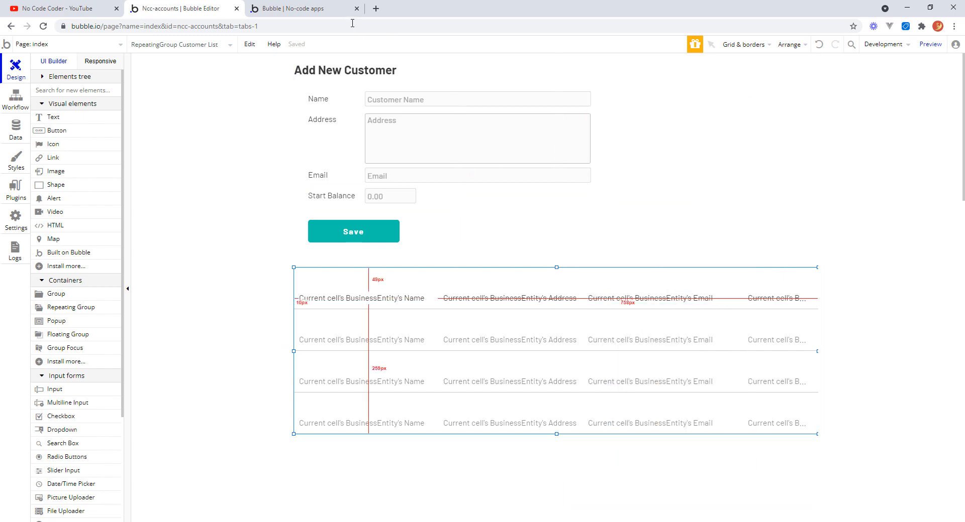
Preview the page again and scroll down the full customer list.
click(324, 10)
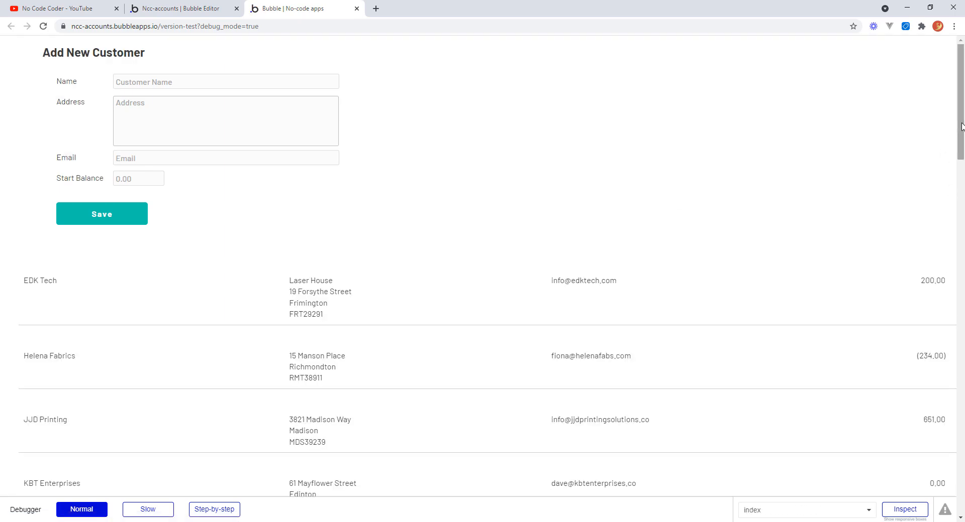
drag(962, 129, 963, 186)
scroll(963, 186, up, 5)
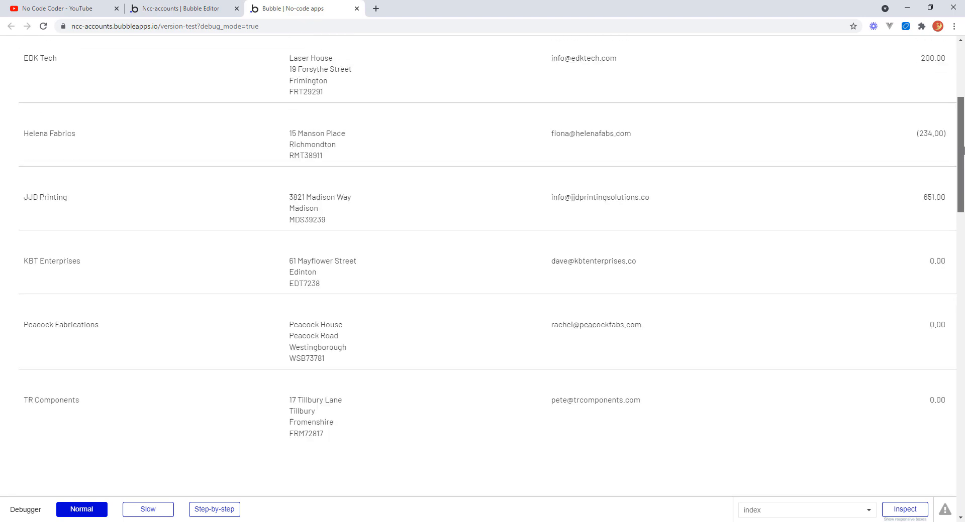
click(177, 8)
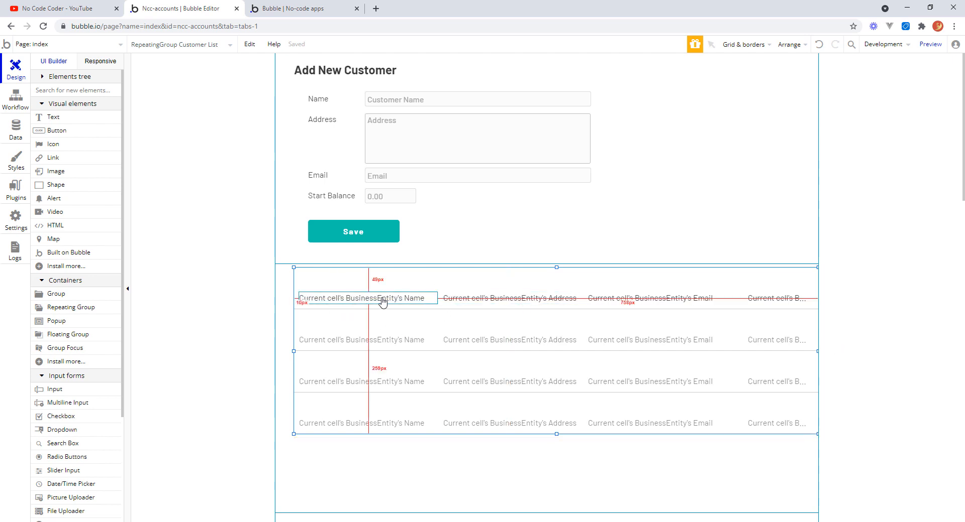
Rename the balance text element to Text Customer List Balance.
click(761, 300)
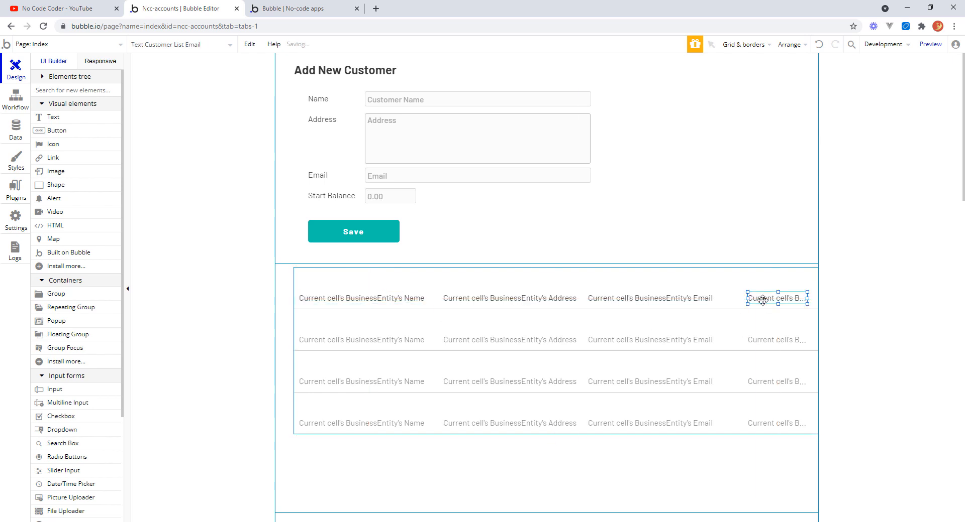
double_click(763, 300)
drag(651, 82, 675, 91)
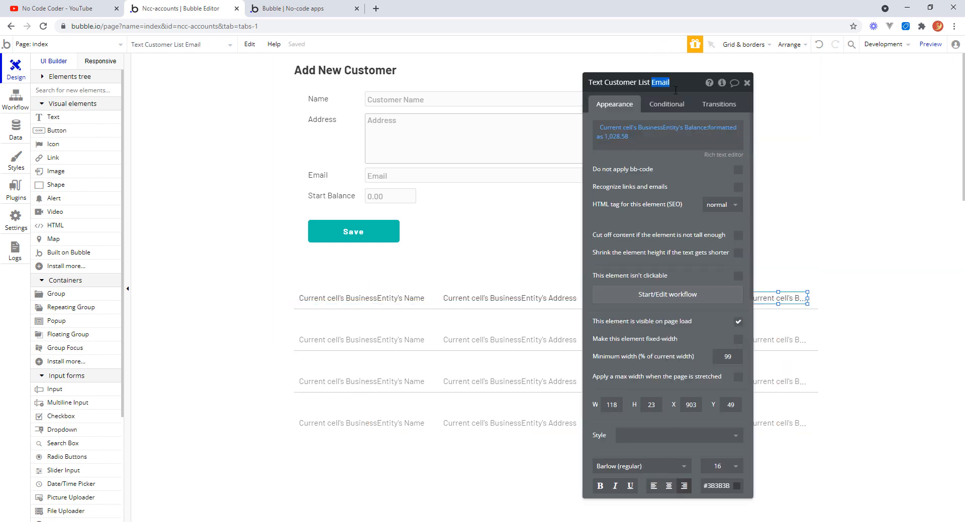
text(Balance)
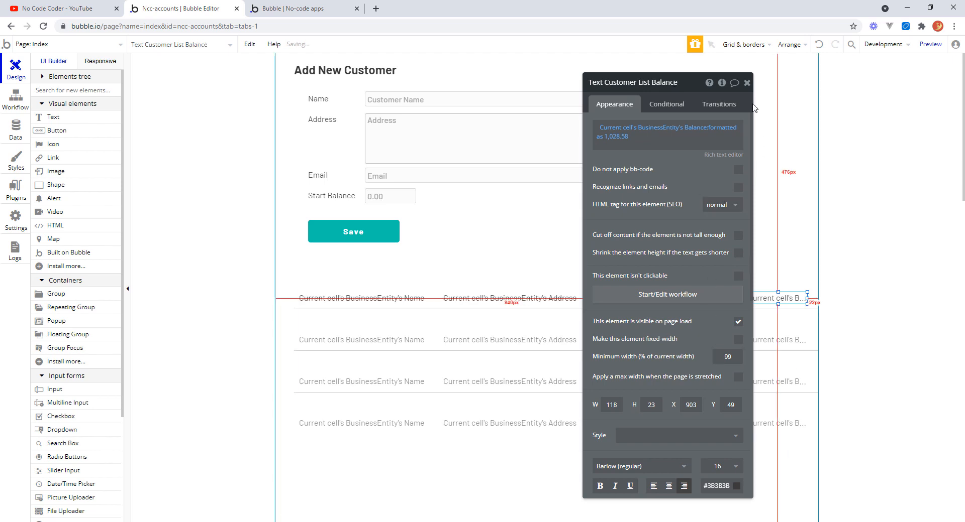
click(746, 82)
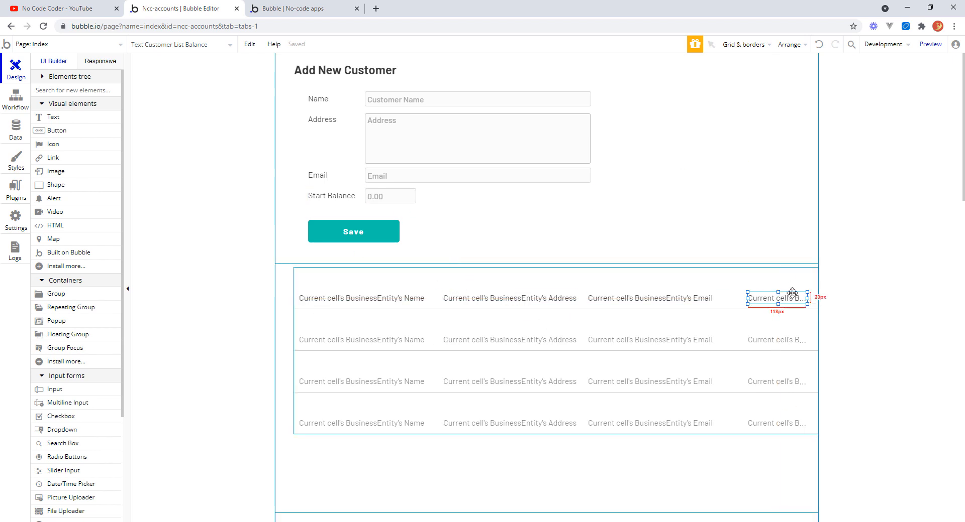
Select the four text elements in the first cell and group them in a Group.
click(391, 300)
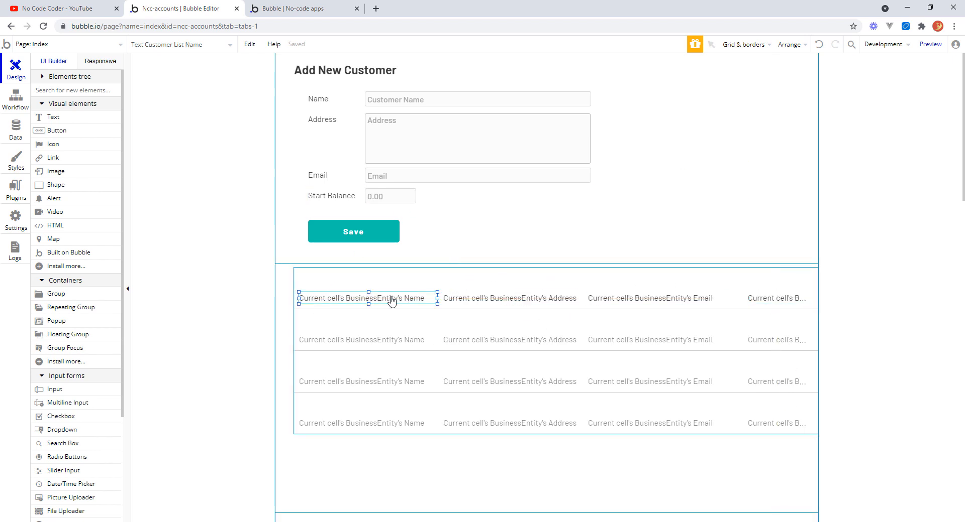
shift+click(472, 299)
shift+click(643, 300)
shift+click(756, 300)
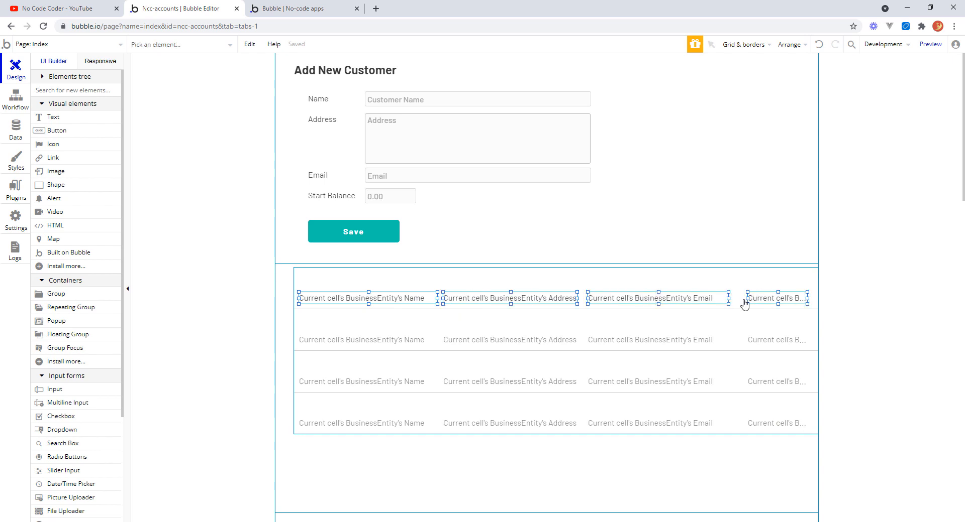
right_click(665, 298)
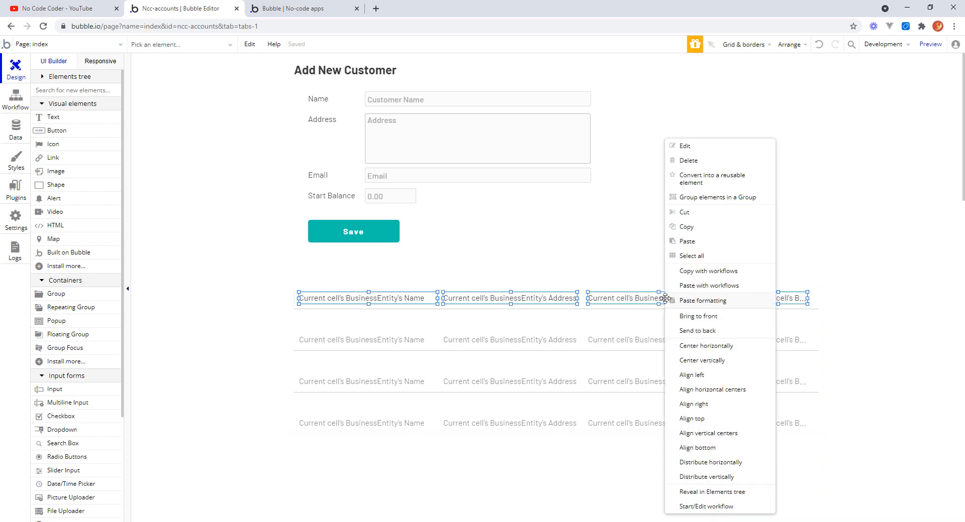
click(720, 202)
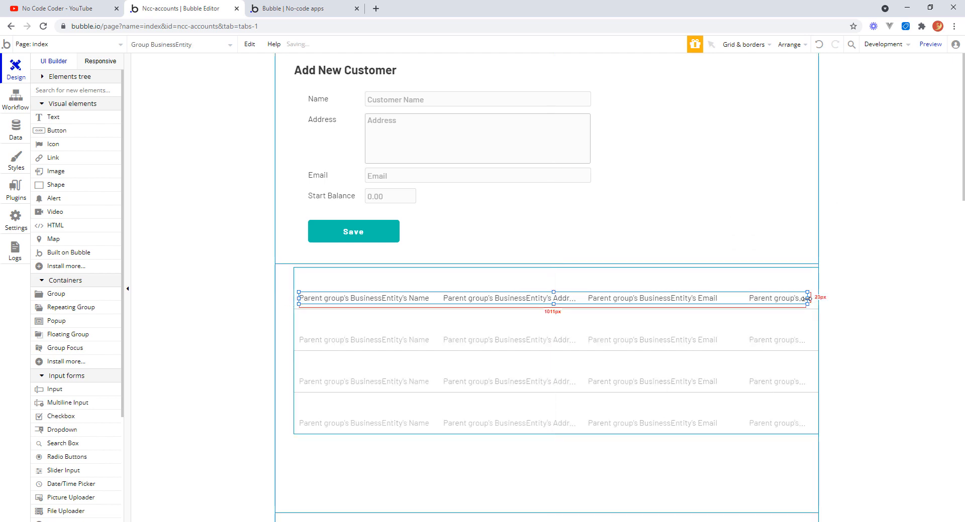
Stretch the new group's right edge slightly outward within the cell.
drag(806, 298, 813, 298)
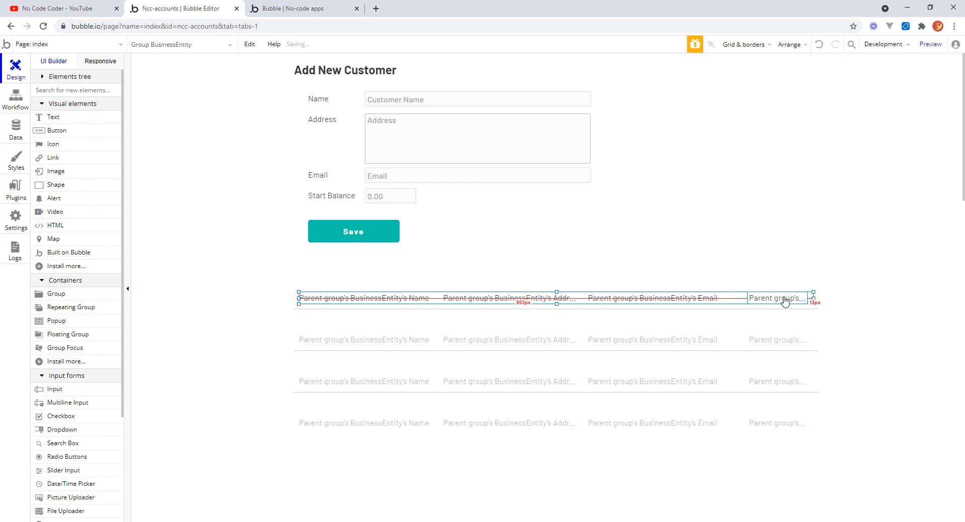
click(557, 304)
drag(556, 304, 556, 307)
click(846, 333)
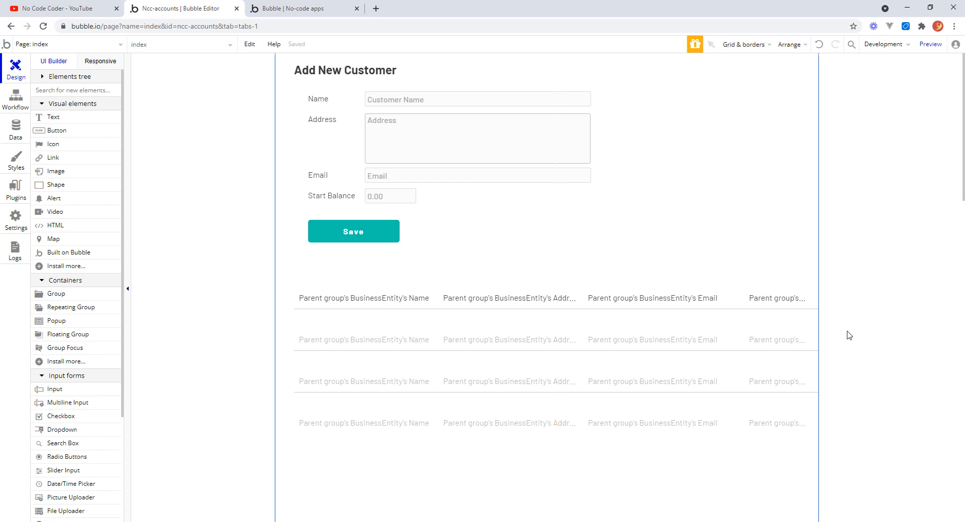
Rename the new row group to Group Customer List Data.
click(442, 297)
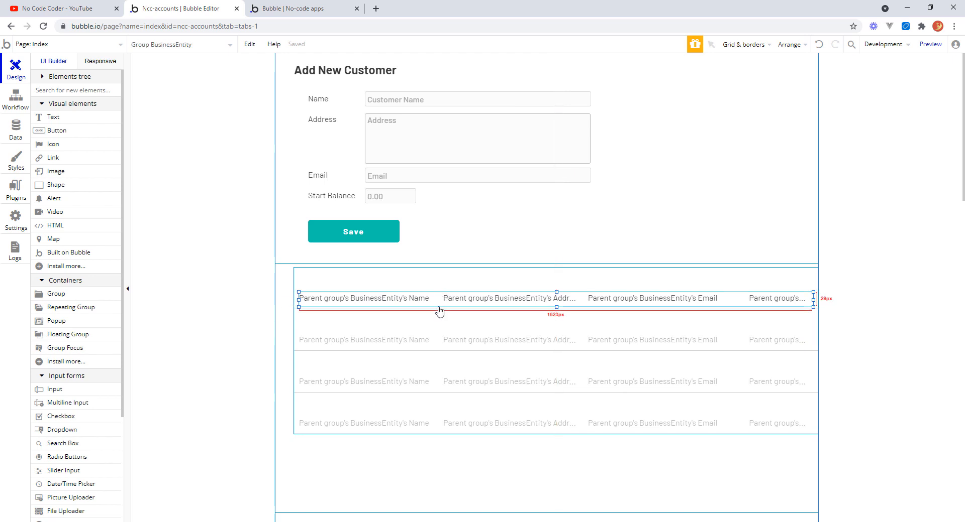
double_click(438, 306)
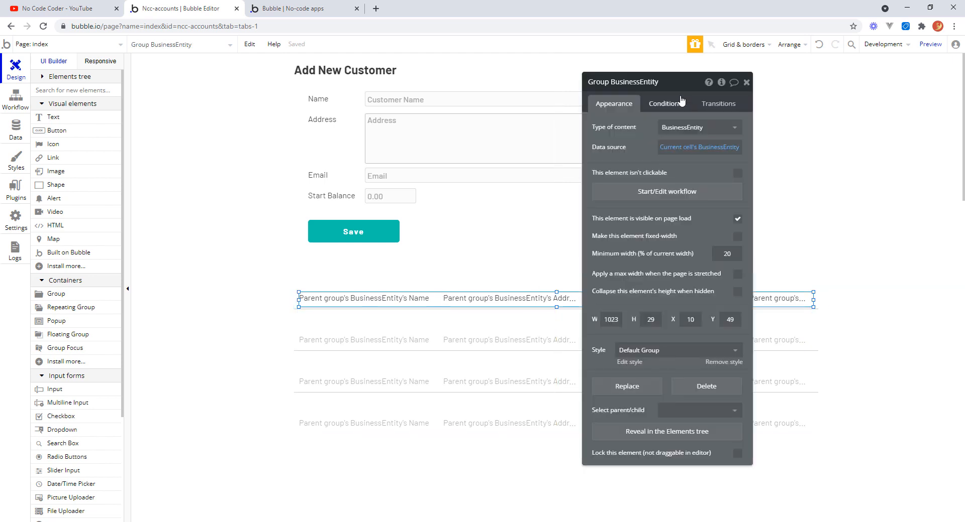
double_click(634, 82)
click(659, 82)
drag(659, 82, 616, 82)
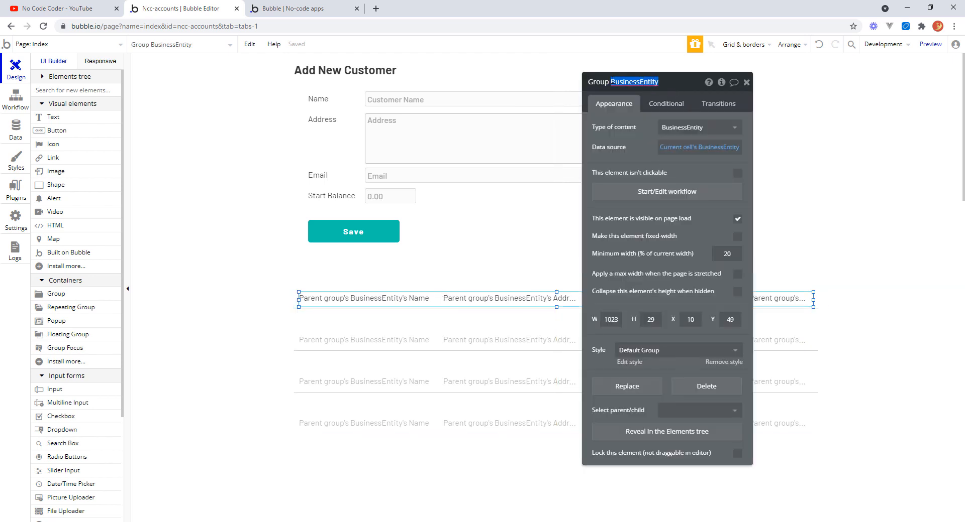
text(Customer List Data)
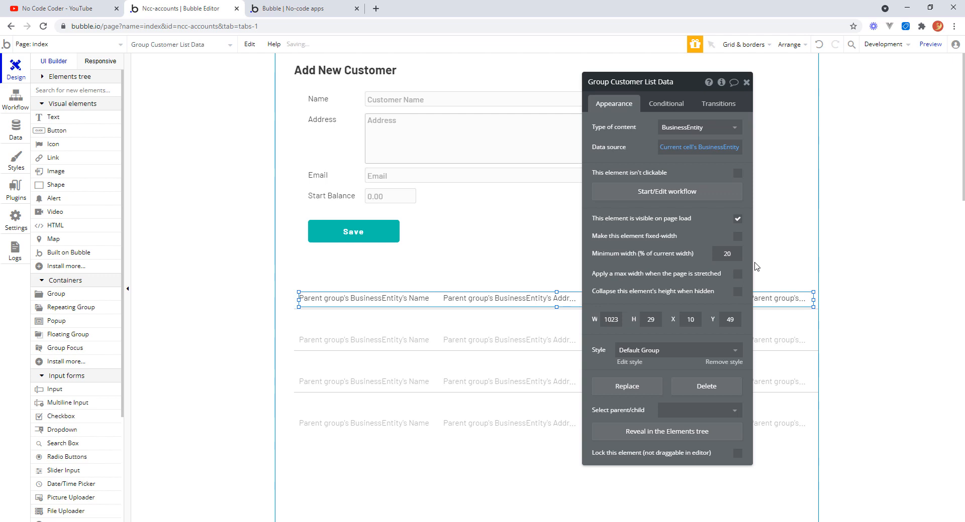
click(746, 83)
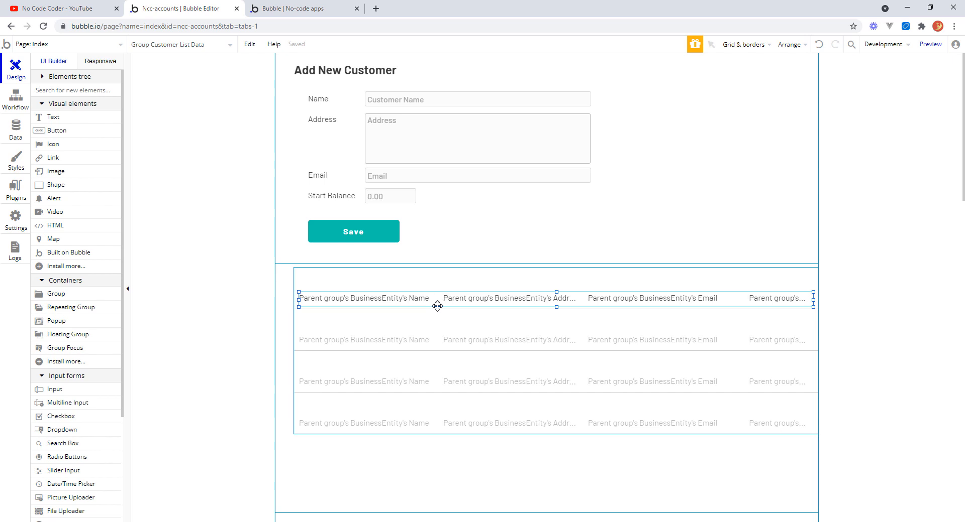
Place a copy of the group row above the original at the top of the repeating group cell.
drag(437, 304, 435, 287)
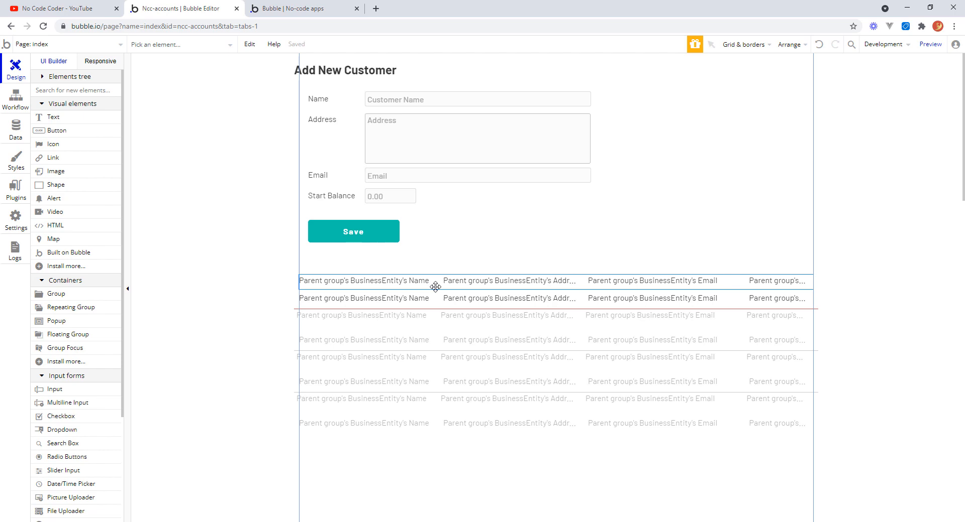
drag(435, 287, 435, 287)
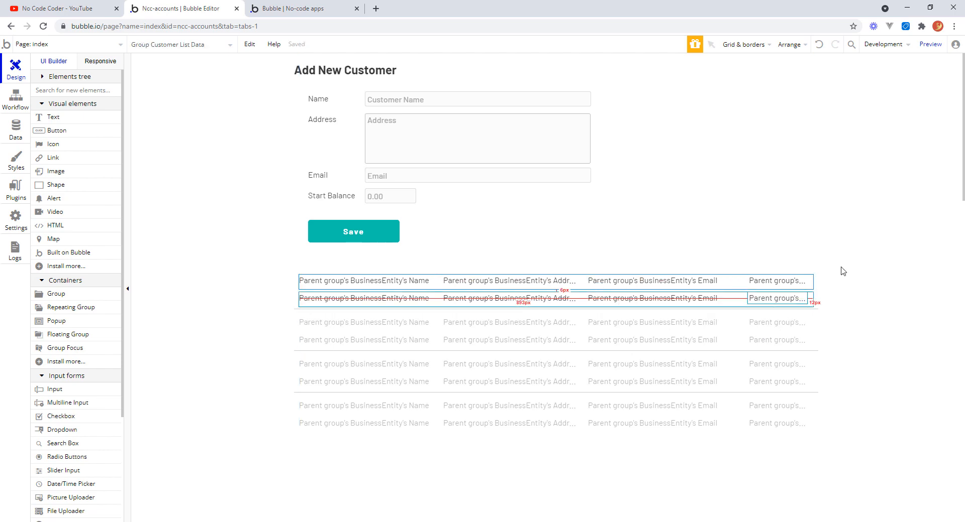
Replace the top row's name text dynamic content with the static header label NAME.
double_click(405, 282)
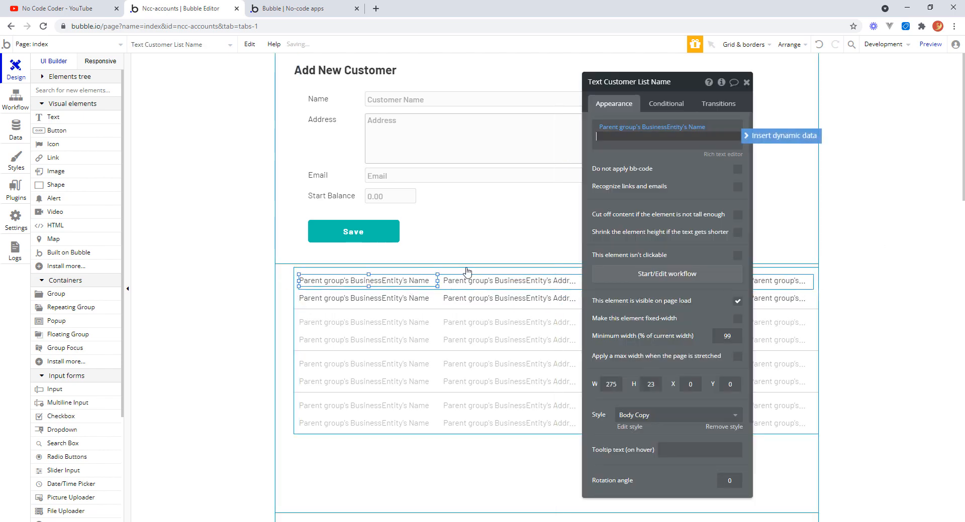
right_click(666, 133)
click(774, 131)
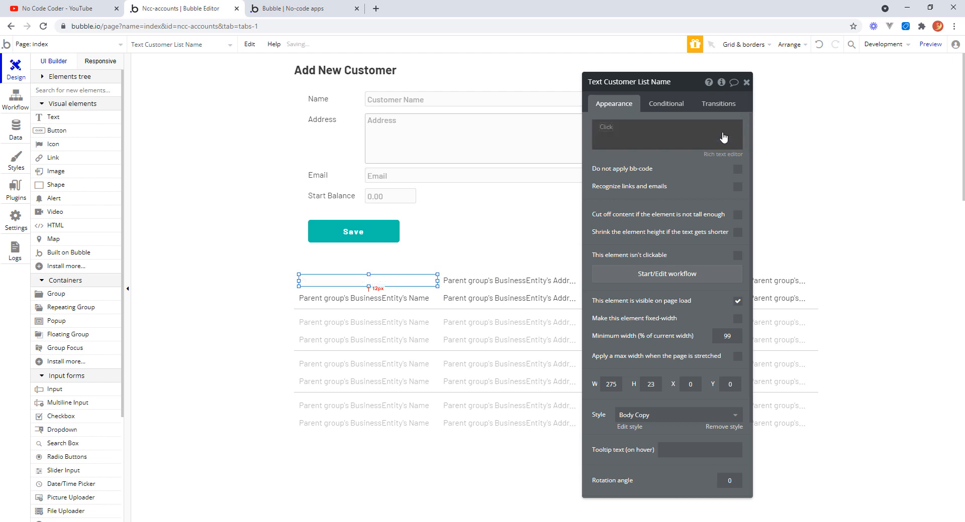
right_click(701, 131)
click(707, 124)
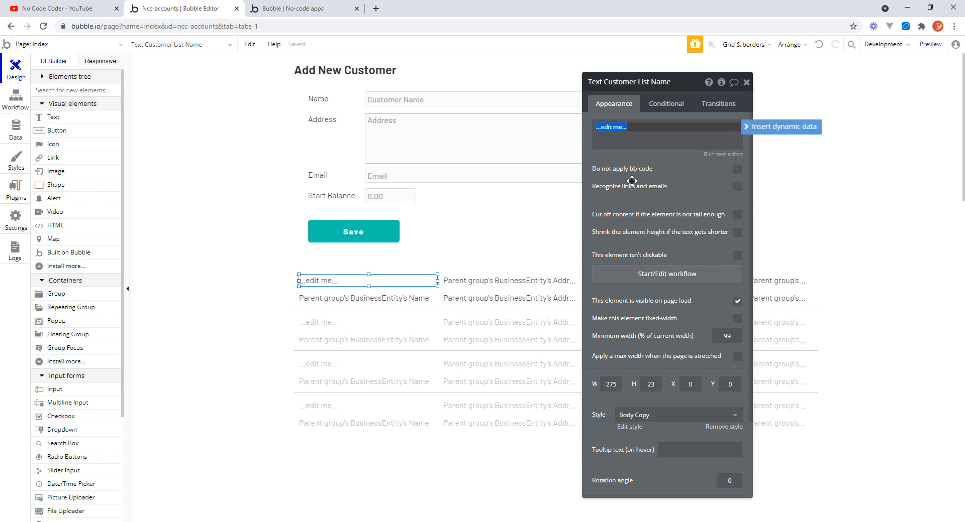
text(NAME)
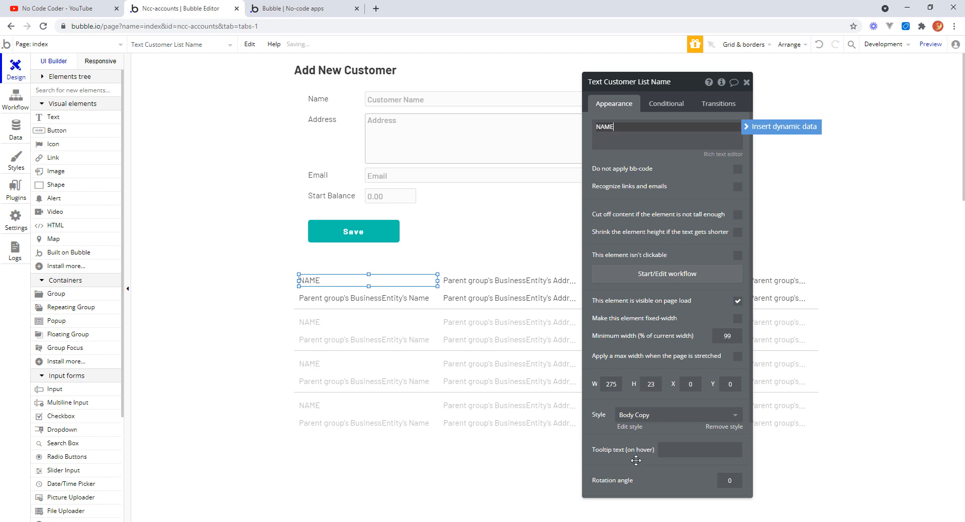
click(713, 429)
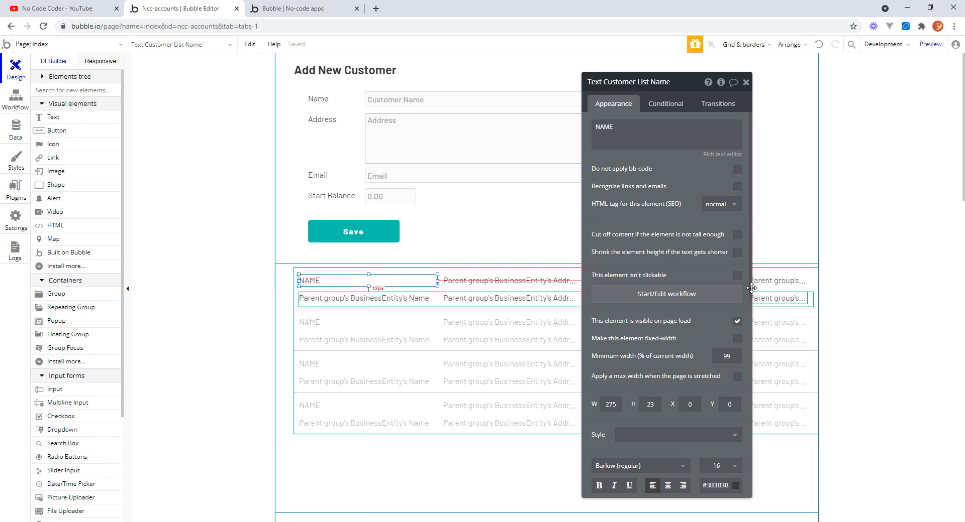
Make the NAME header bold and adjust its letter spacing.
scroll(654, 342, down, 3)
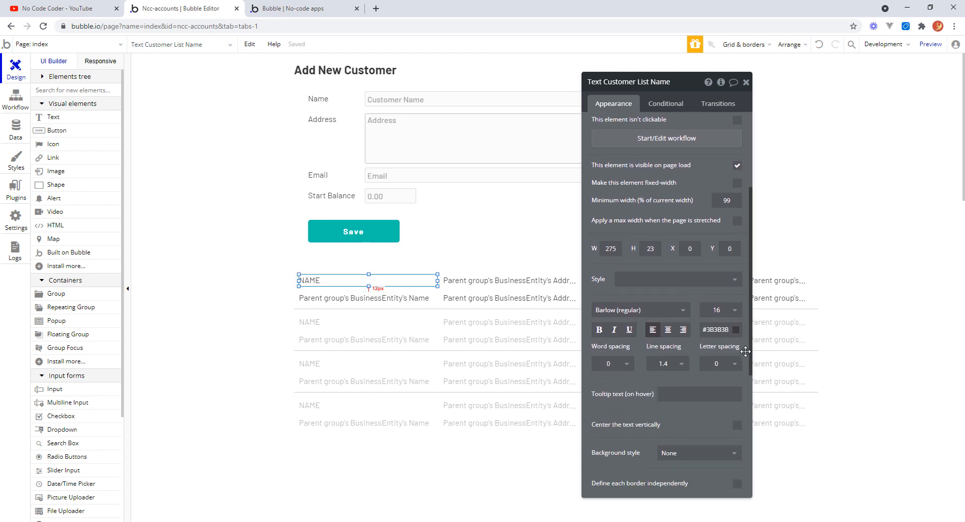
click(599, 331)
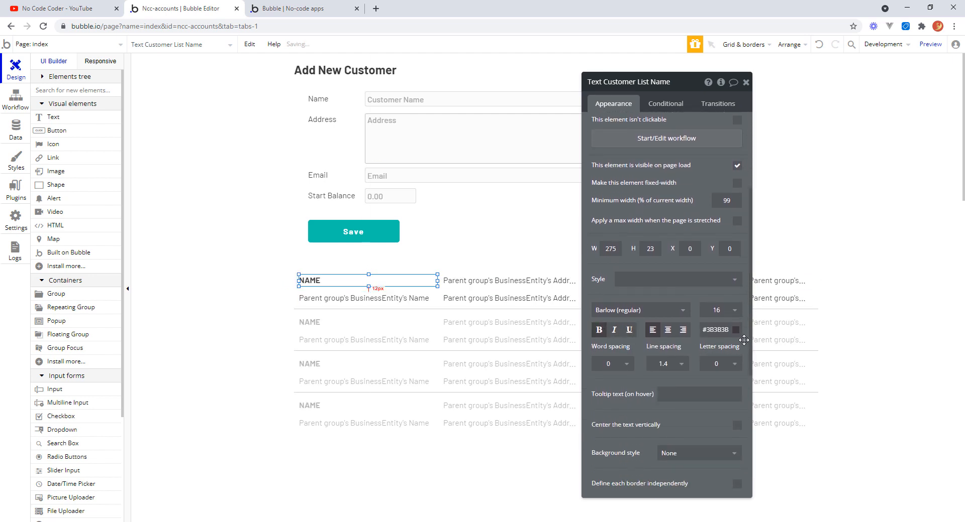
click(734, 363)
click(724, 395)
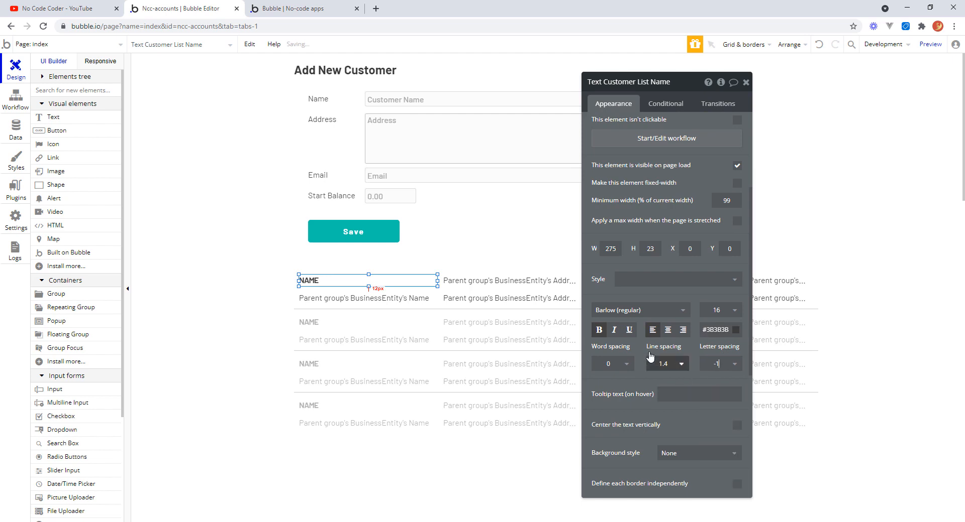
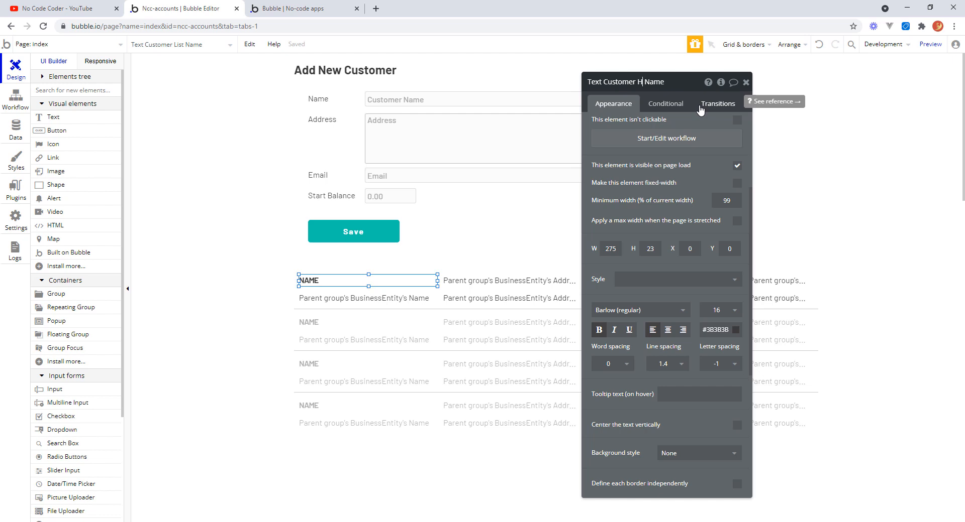
Finish renaming the NAME header text element to Text Customer Hdr Name.
text(rd)
key(BackSpace)
key(BackSpace)
text(dr)
Rename the top row's address text element to Text Customer Hdr Address.
click(497, 283)
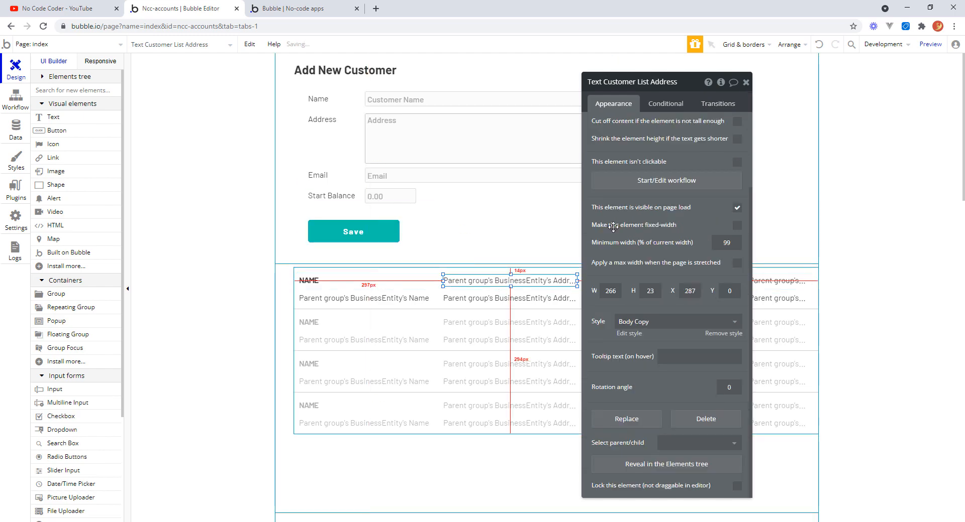
click(655, 83)
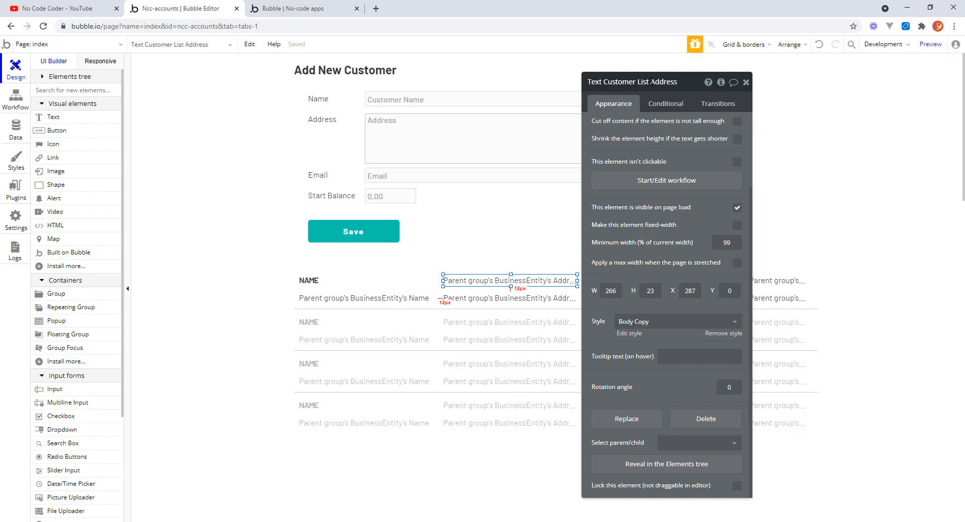
double_click(648, 83)
text(Hdr)
key(Return)
click(661, 82)
Remove the address header's style, make it bold and set its letter spacing to -1.
click(723, 334)
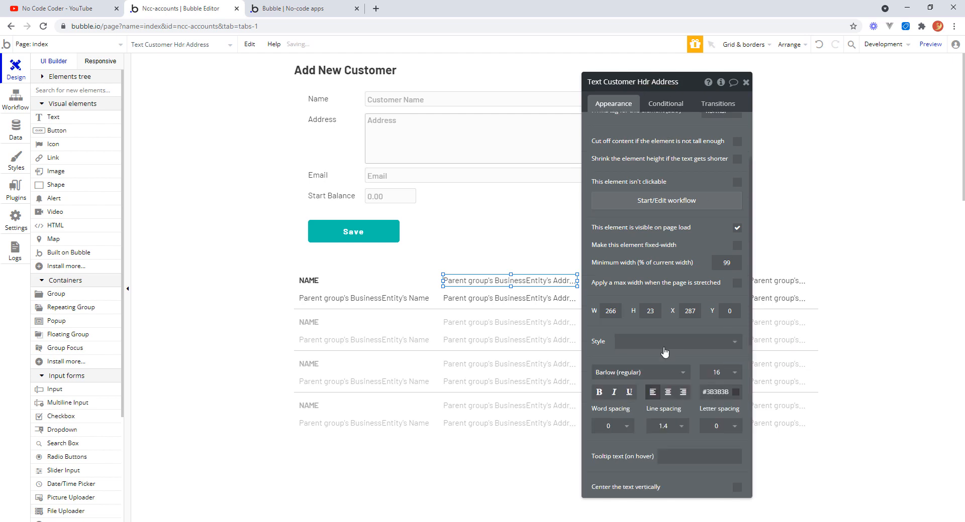
click(599, 392)
click(734, 427)
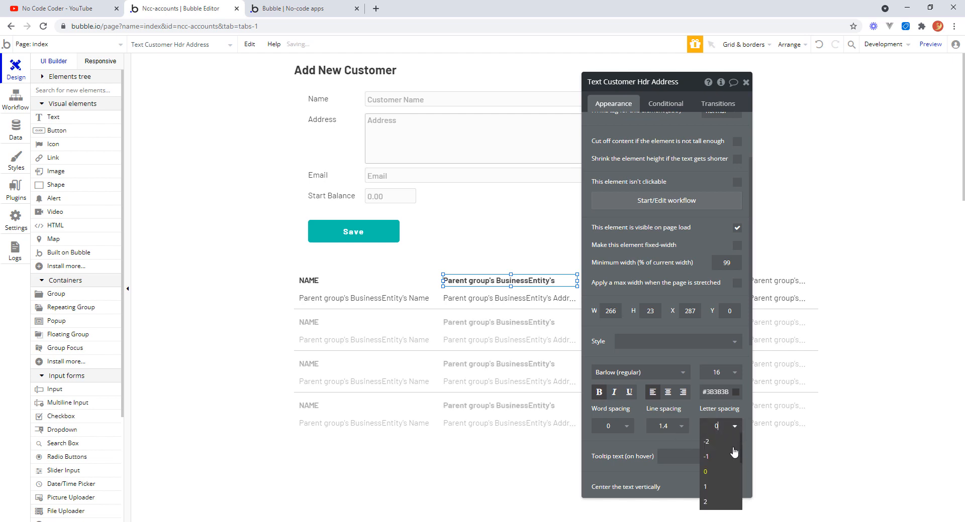
click(718, 461)
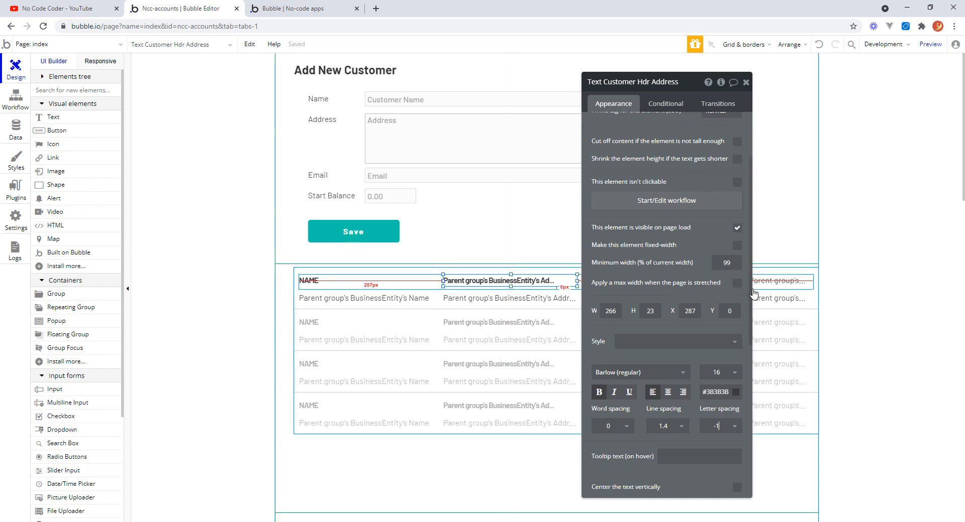
Replace the address header's dynamic content with the static label ADDRESS.
scroll(684, 148, up, 2)
right_click(684, 148)
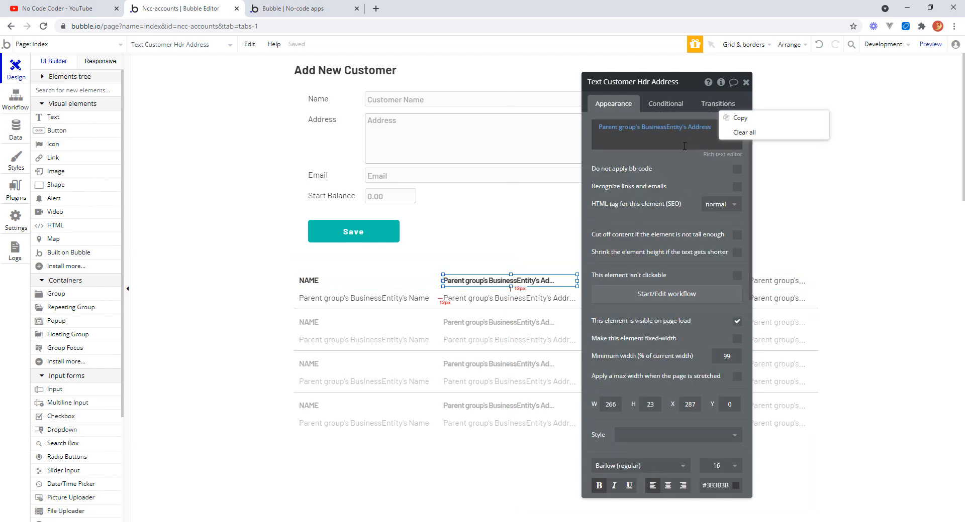
click(756, 134)
click(625, 127)
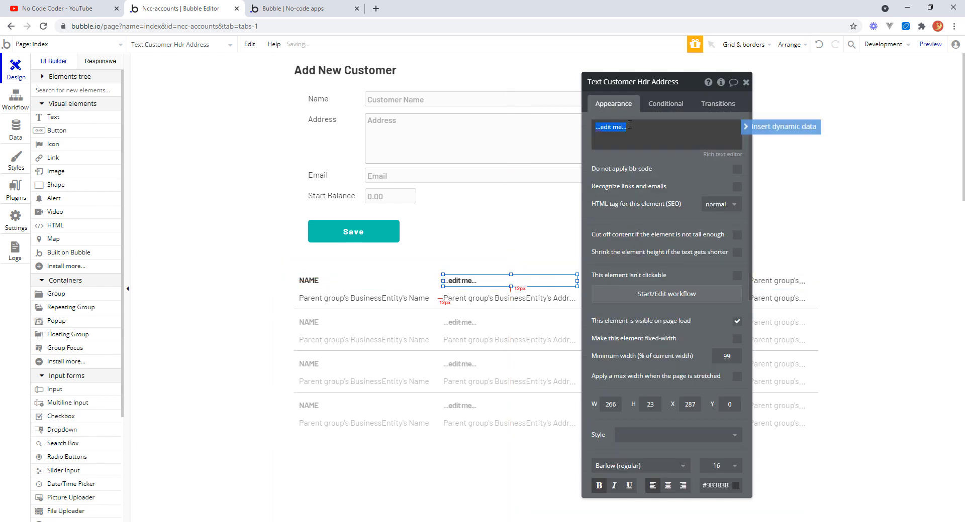
text(ADDRESS)
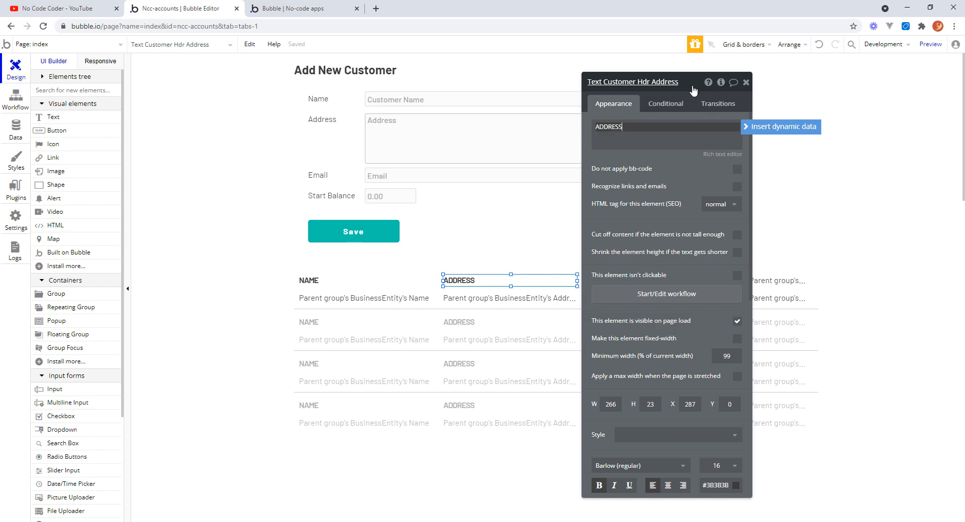
Replace the top row's email text dynamic content with the static label EMAIL.
drag(689, 89, 244, 76)
click(653, 281)
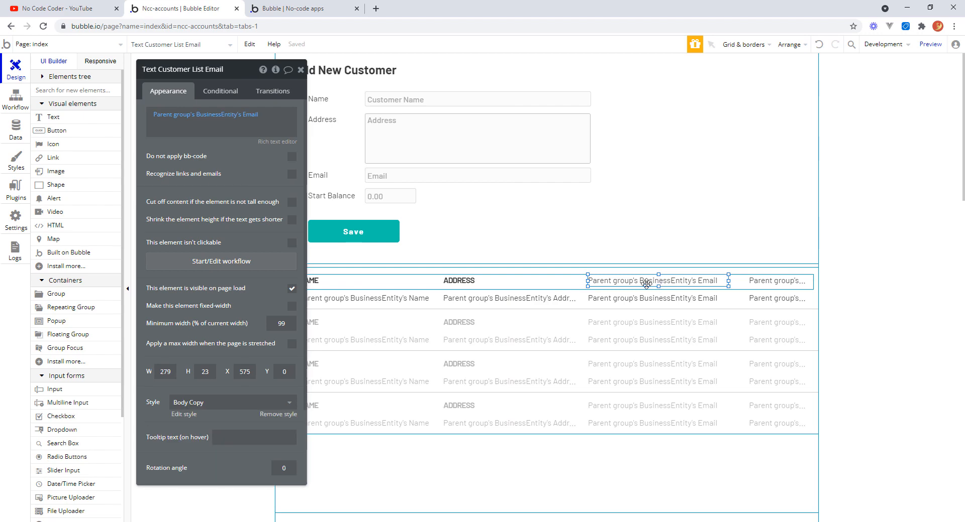
click(246, 115)
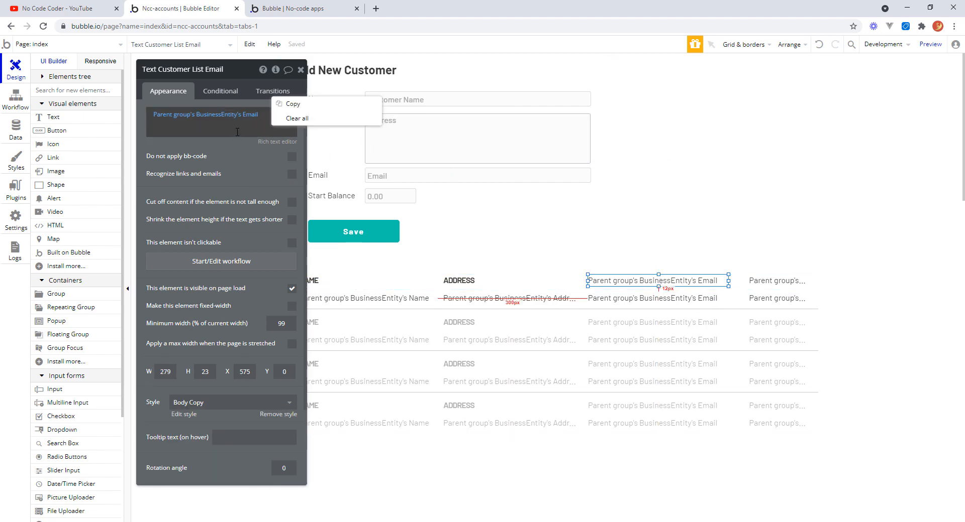
click(297, 122)
click(175, 114)
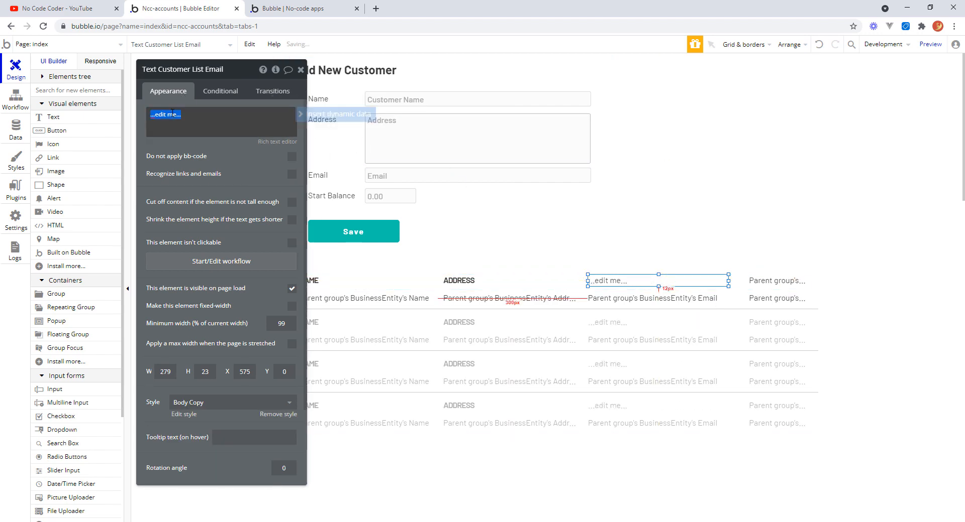
text(EMAI)
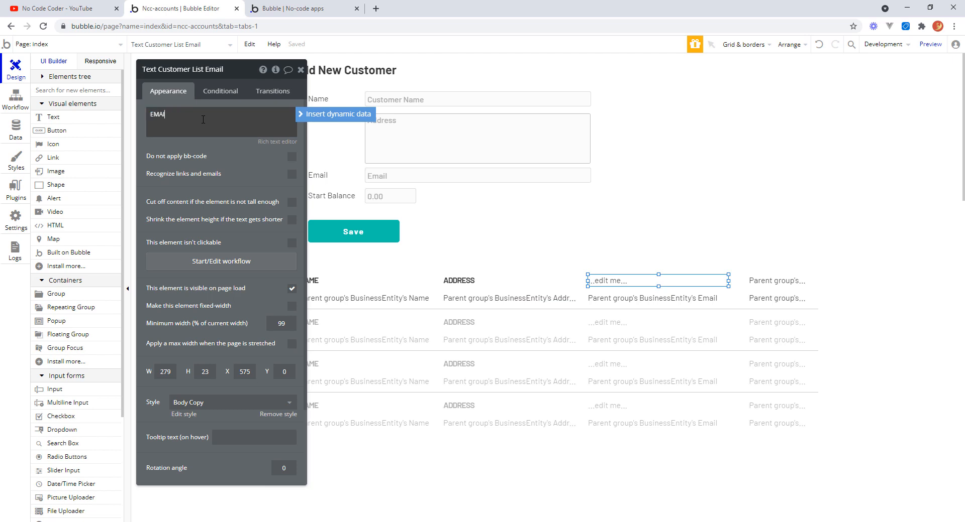
text(L)
Remove the email header's style, make it bold and set its letter spacing to -1.
click(277, 415)
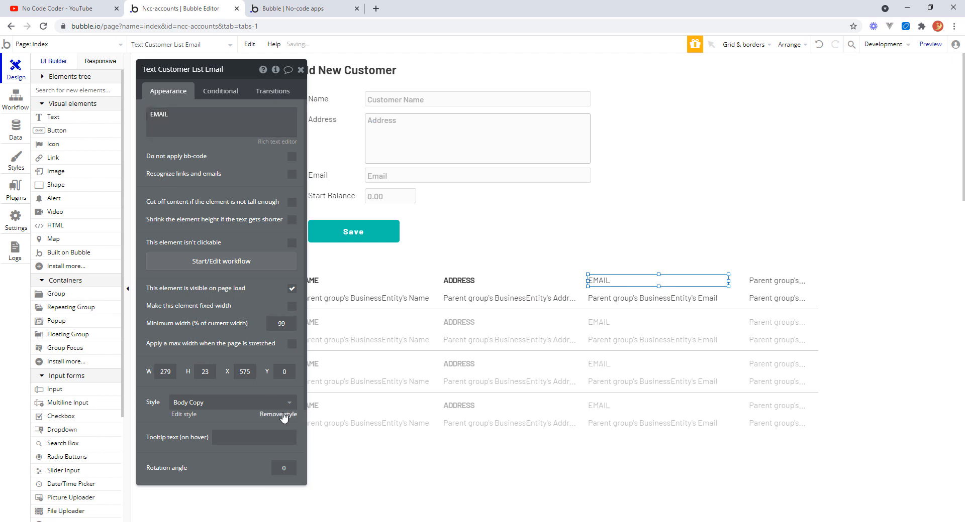
click(154, 473)
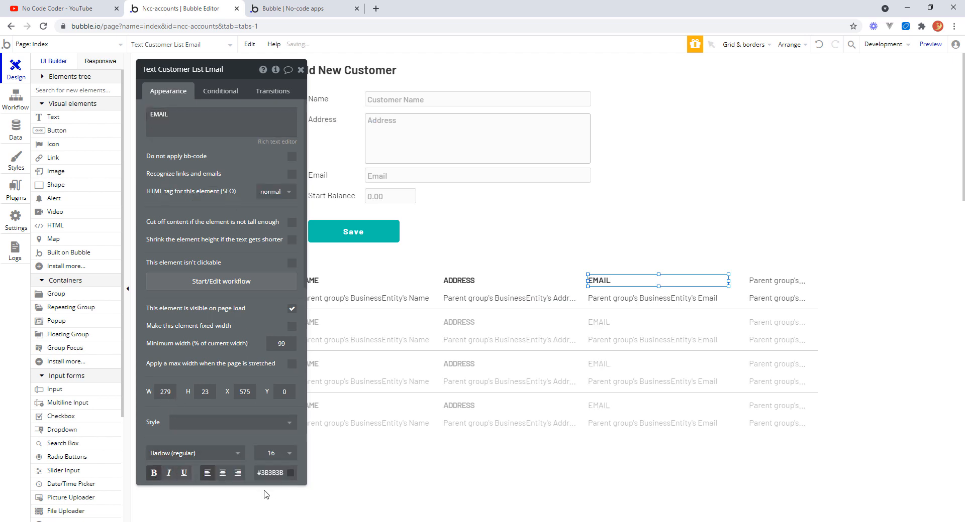
scroll(282, 382, down, 3)
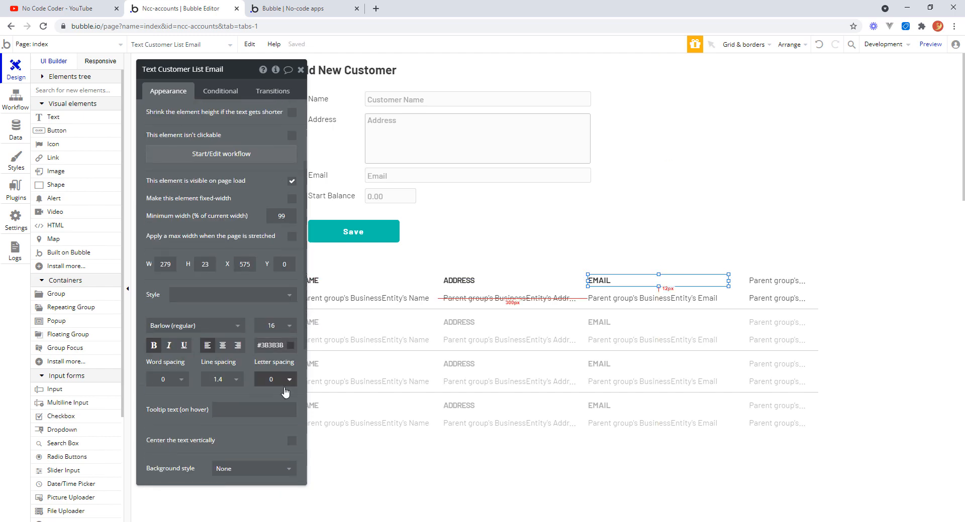
click(287, 381)
click(261, 409)
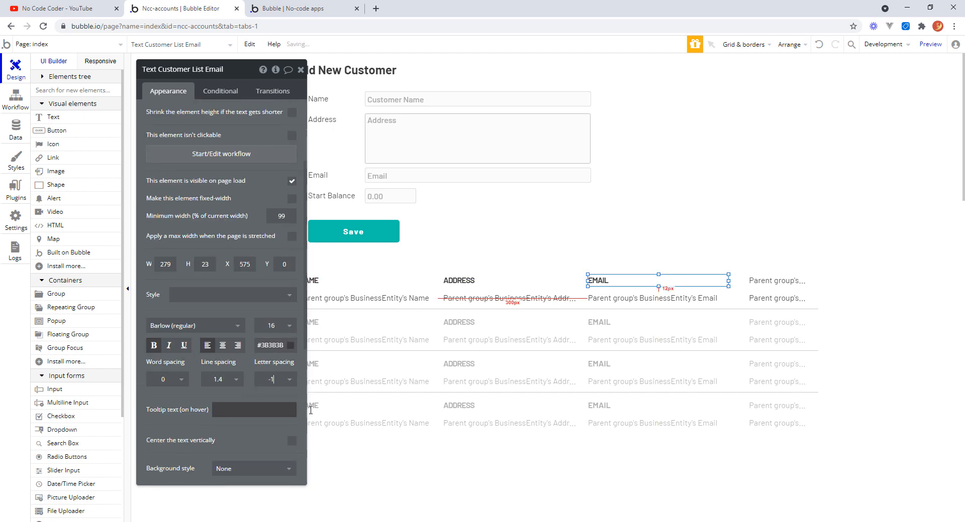
Rename the email header element to Text Customer Hdr Email.
click(768, 285)
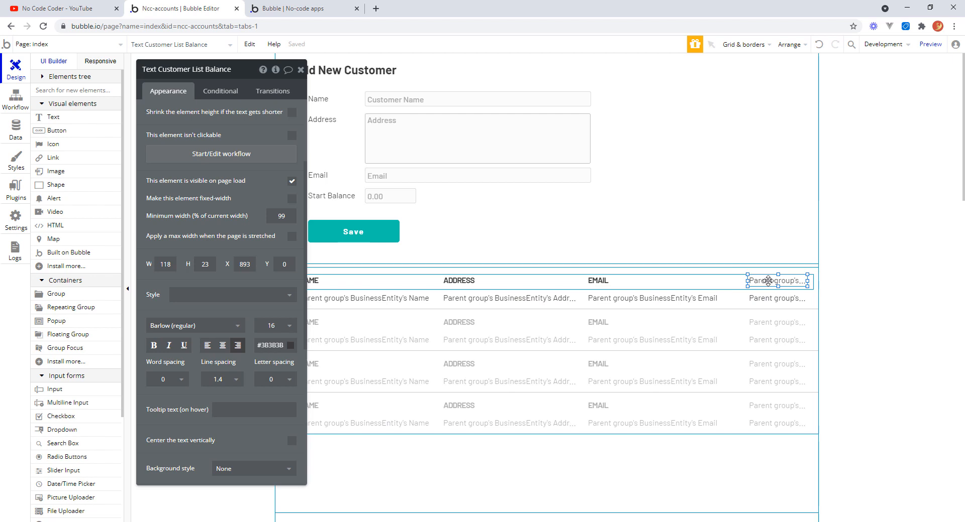
click(623, 282)
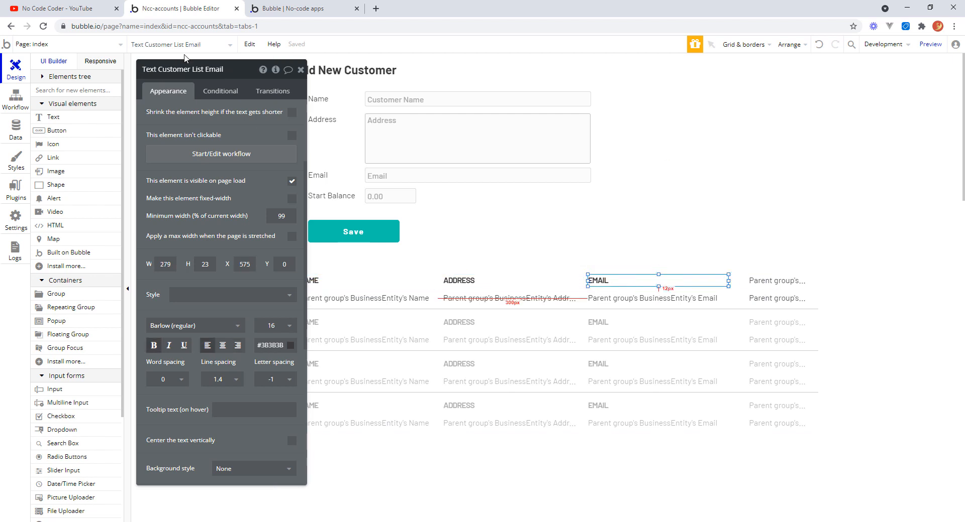
click(206, 74)
double_click(193, 69)
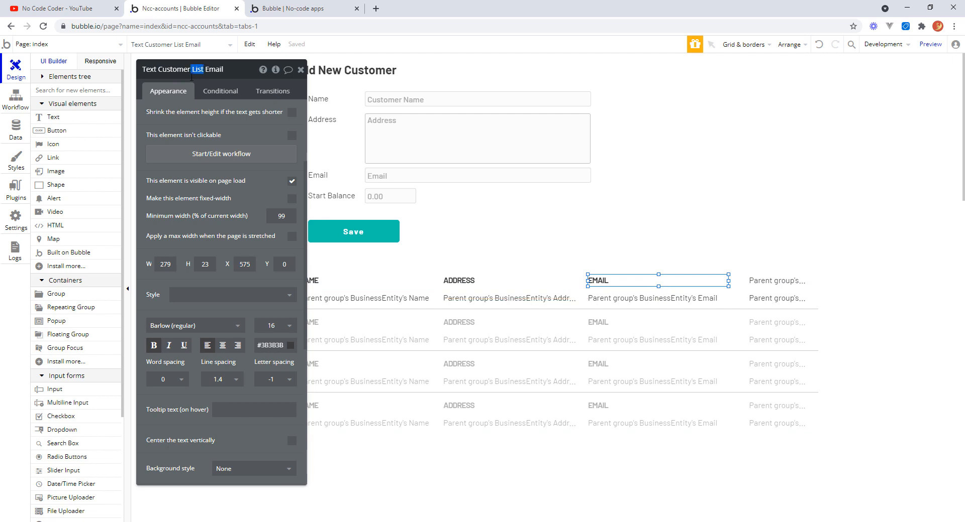
key(BackSpace)
text(HDr)
key(BackSpace)
key(BackSpace)
text(dr)
key(Return)
Rename the top row's balance text element to Text Customer Hdr Balance.
click(483, 284)
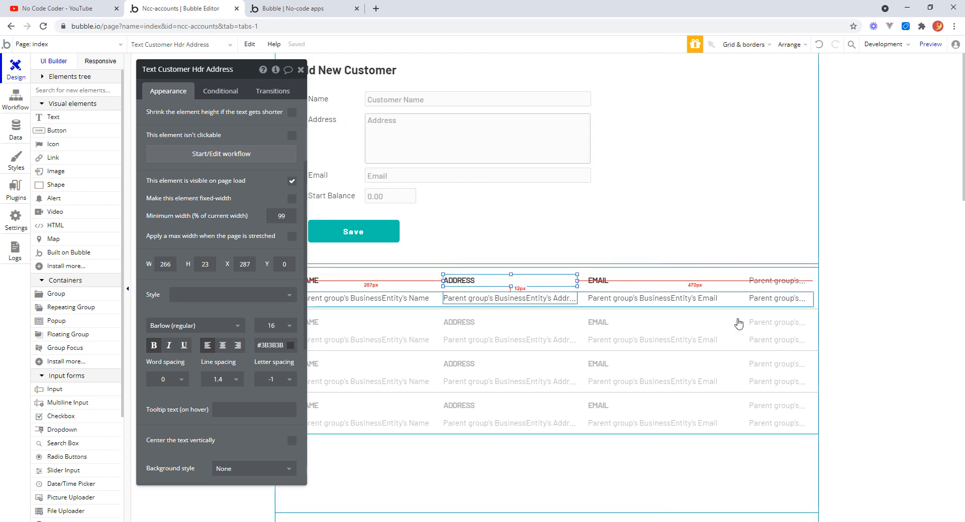
click(774, 280)
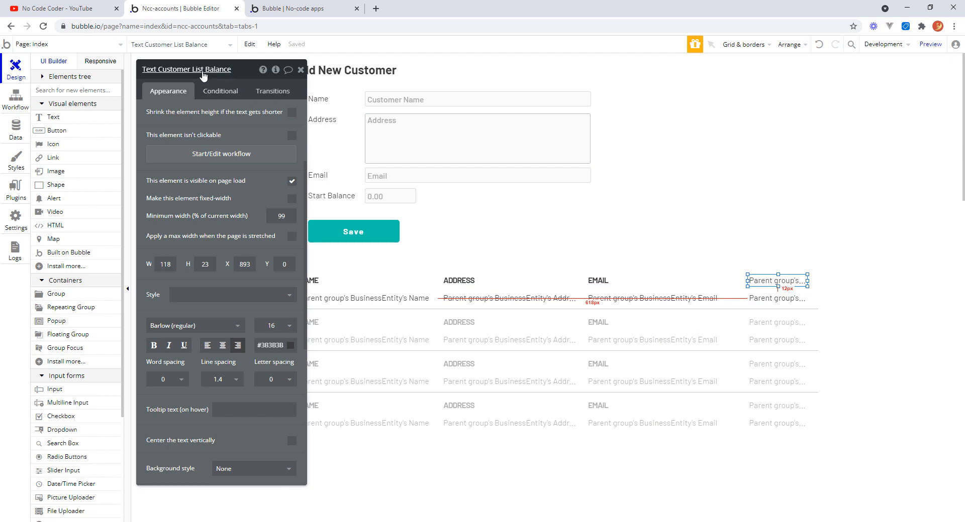
click(231, 69)
key(ctrl+shift+Left)
text(Hdr)
key(Return)
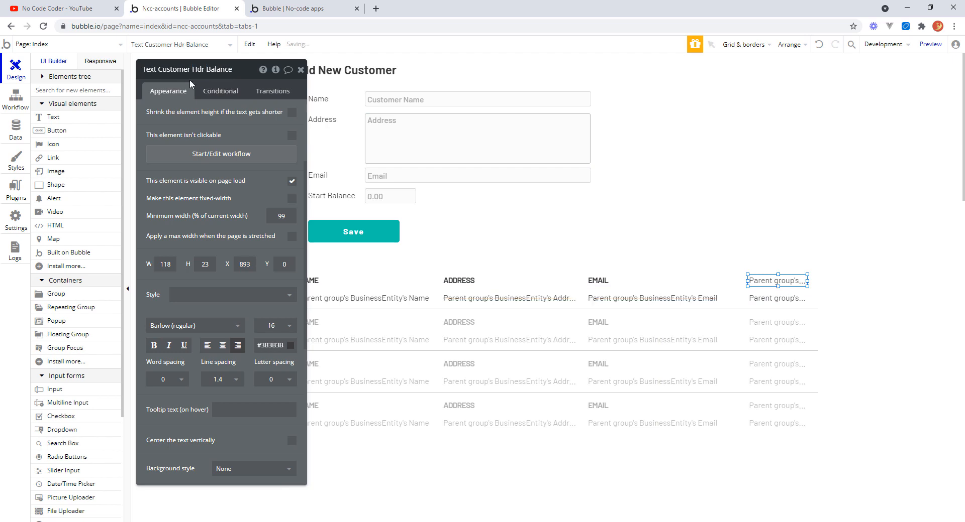
Replace the balance header's dynamic content with the static label BALANCE.
scroll(305, 165, up, 1)
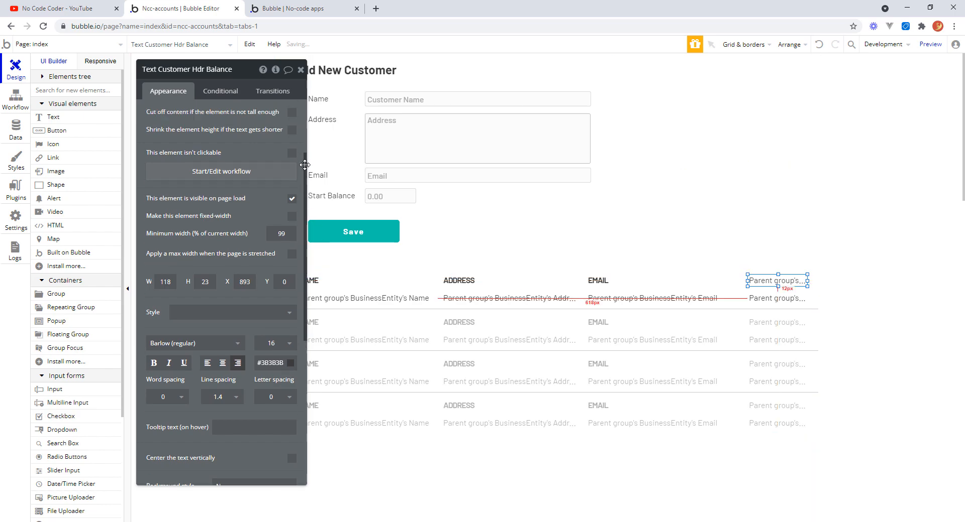
scroll(305, 165, up, 3)
right_click(227, 129)
click(289, 115)
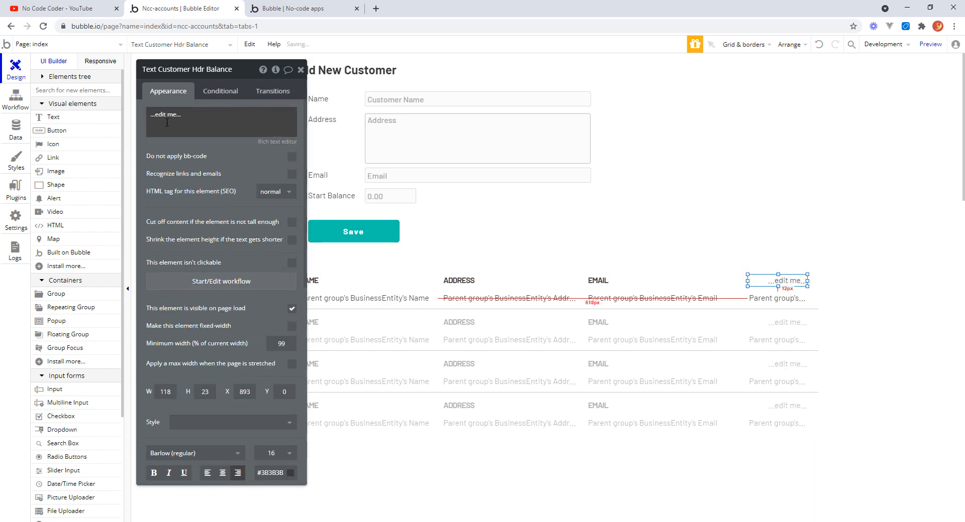
drag(181, 115, 149, 115)
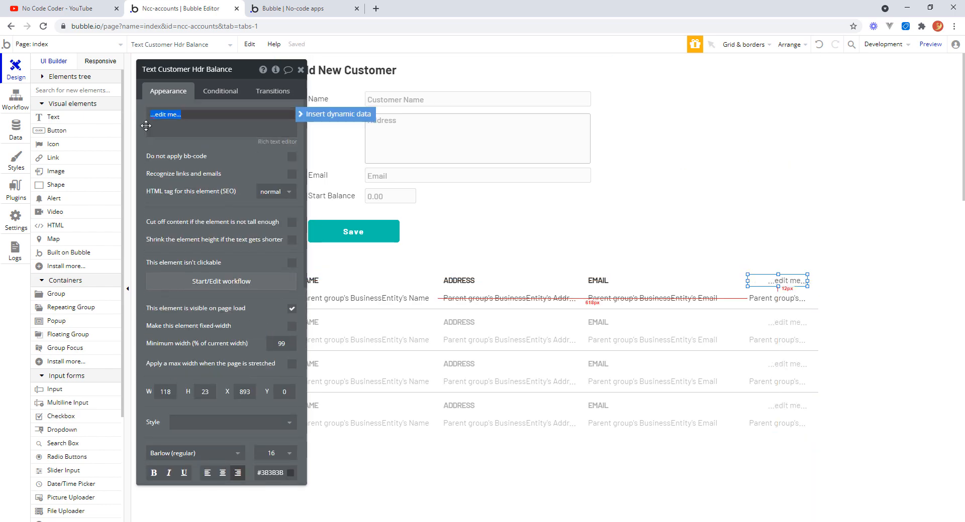
text(B)
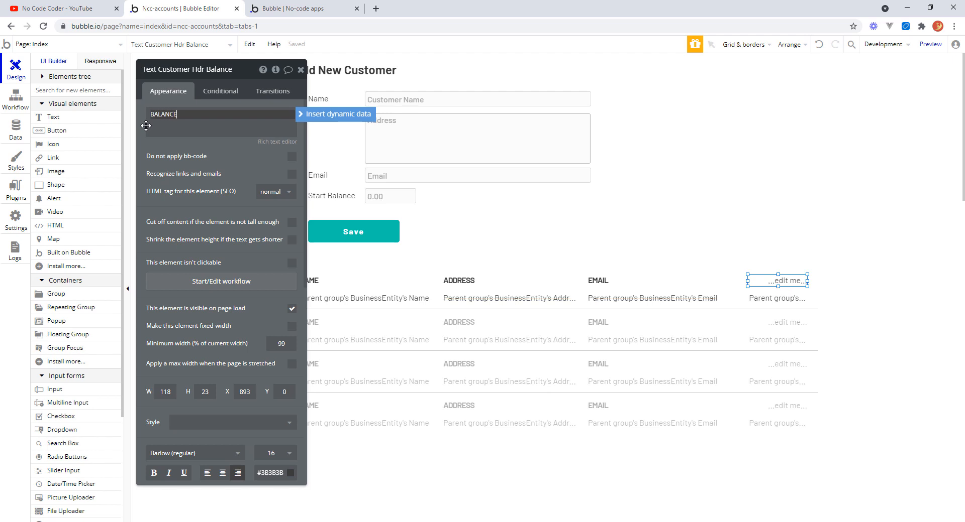
text(ALANCE)
key(Return)
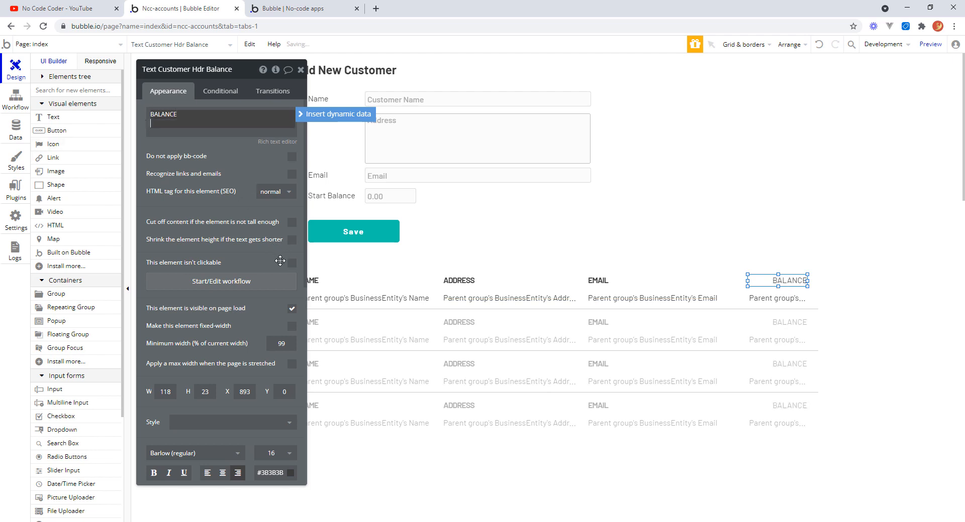
Make the BALANCE header bold and set its letter spacing to -1.
click(154, 473)
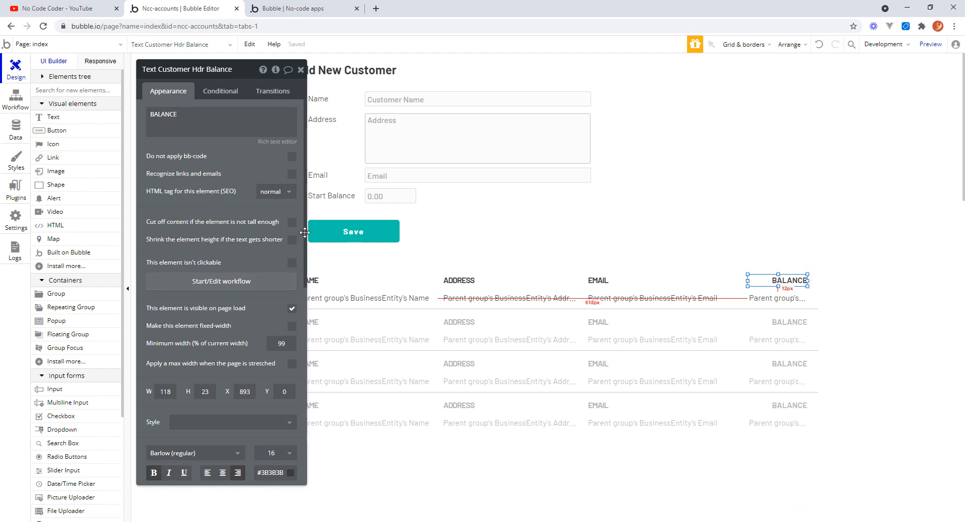
scroll(296, 246, down, 5)
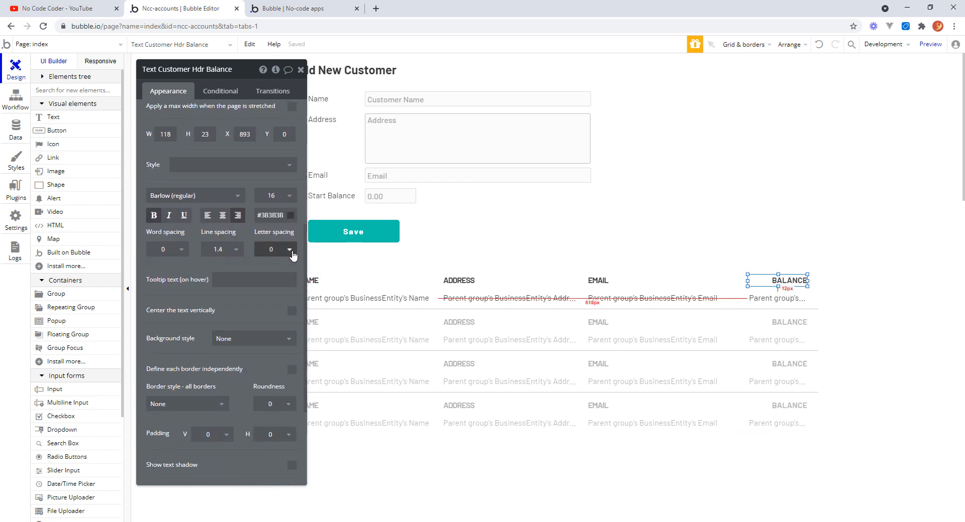
click(290, 249)
click(280, 282)
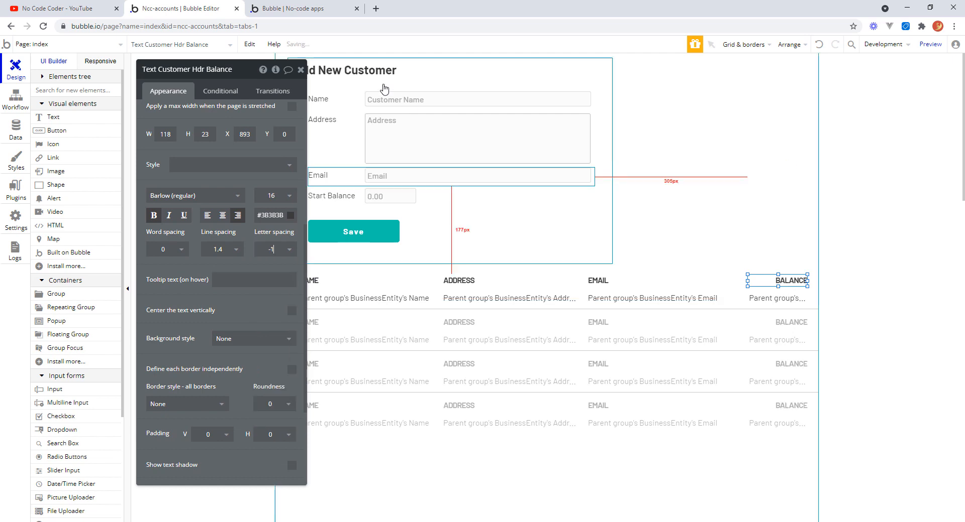
Close the property editor and reload the app preview to review the header labels in the customer list.
click(300, 70)
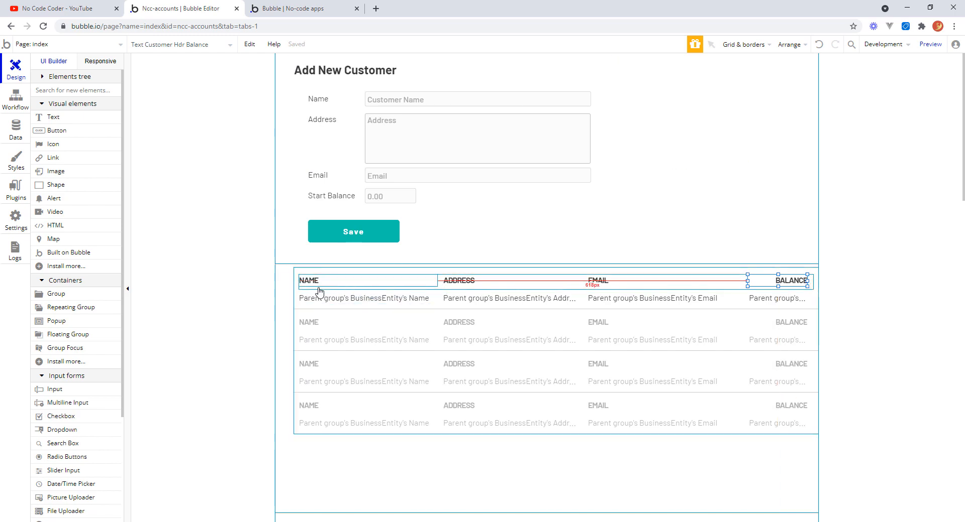
click(300, 11)
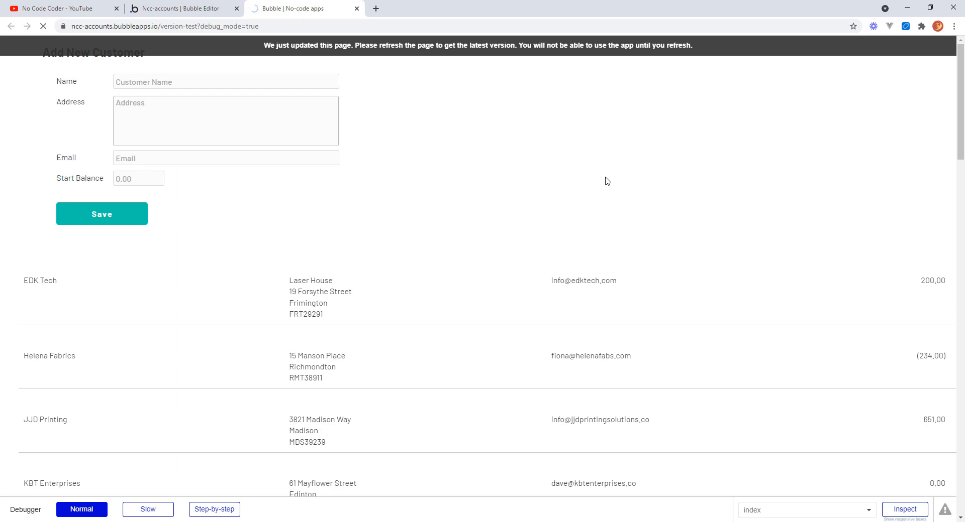
key(F5)
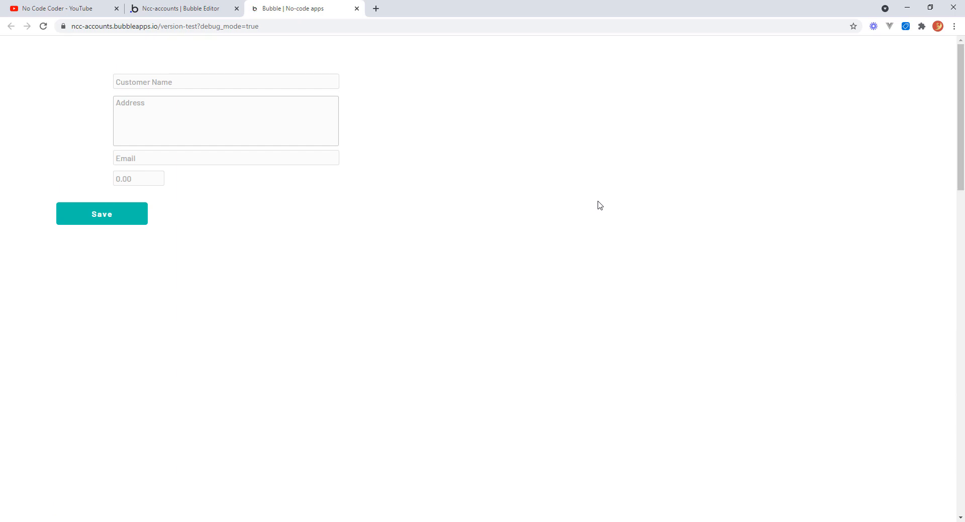
Open the header row group's properties in the editor and make it not visible on page load.
click(217, 11)
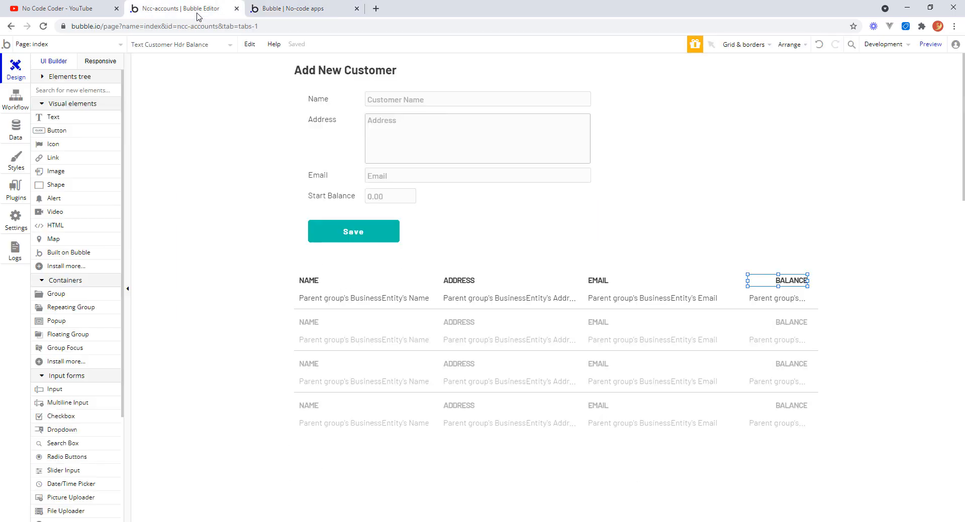
click(442, 286)
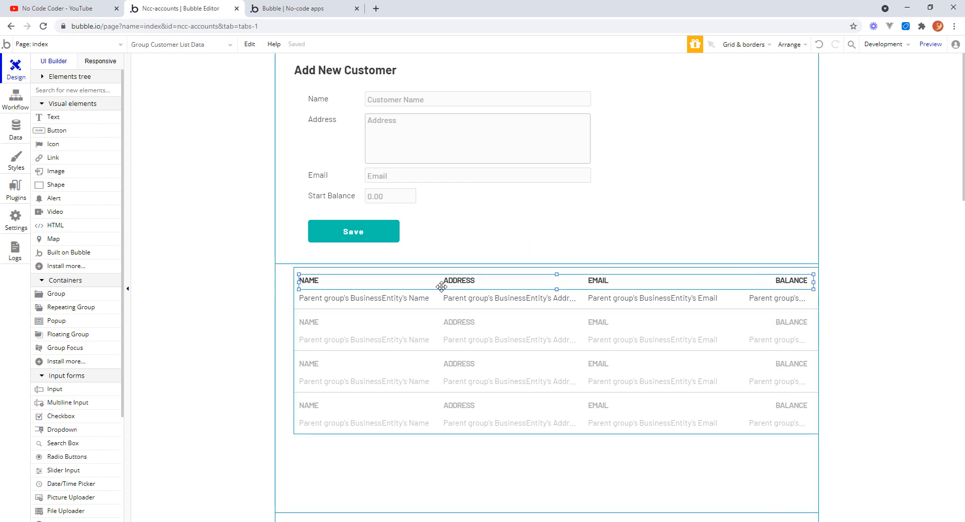
double_click(442, 287)
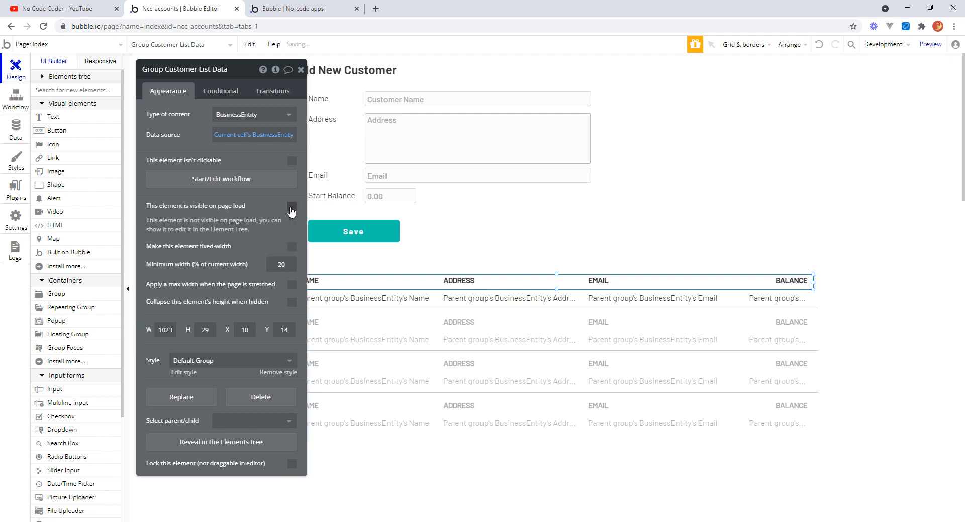
Add a condition to the header row group for when the current cell's index is 1.
click(221, 91)
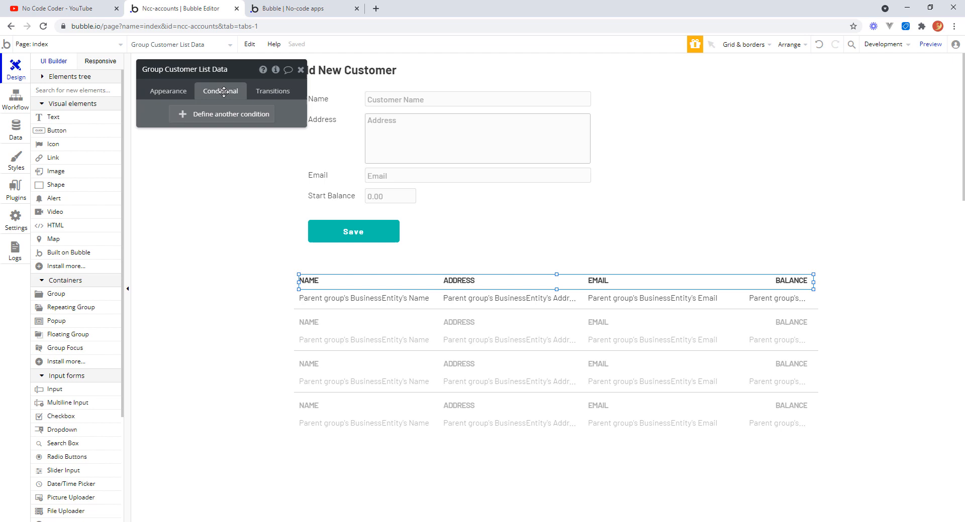
click(181, 118)
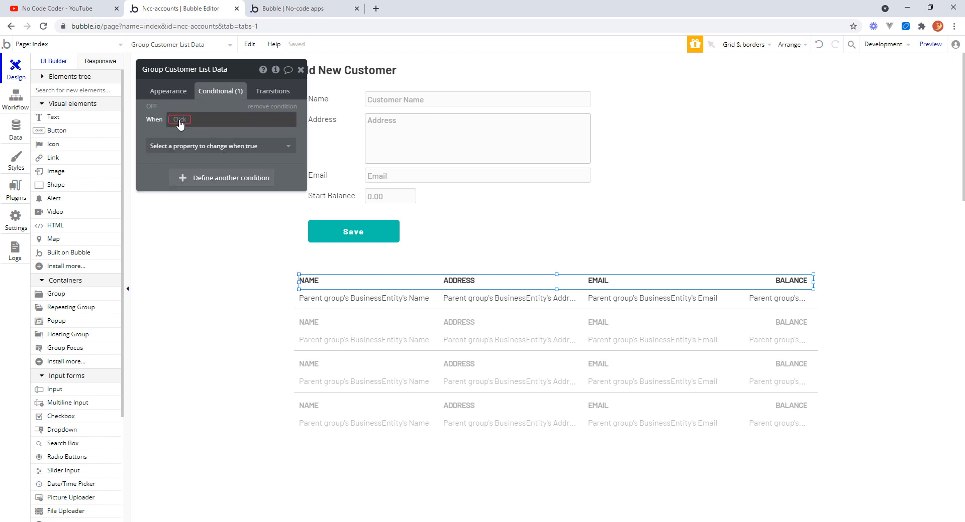
click(179, 121)
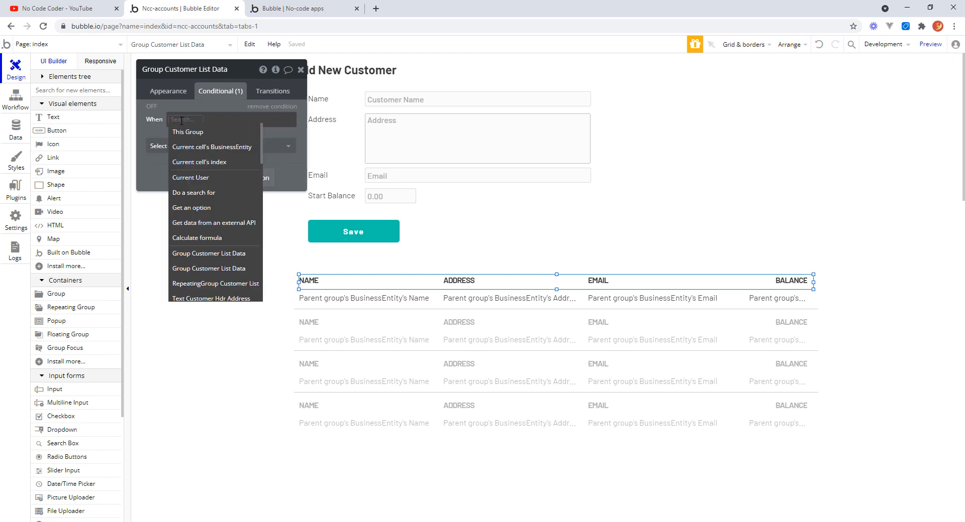
click(227, 162)
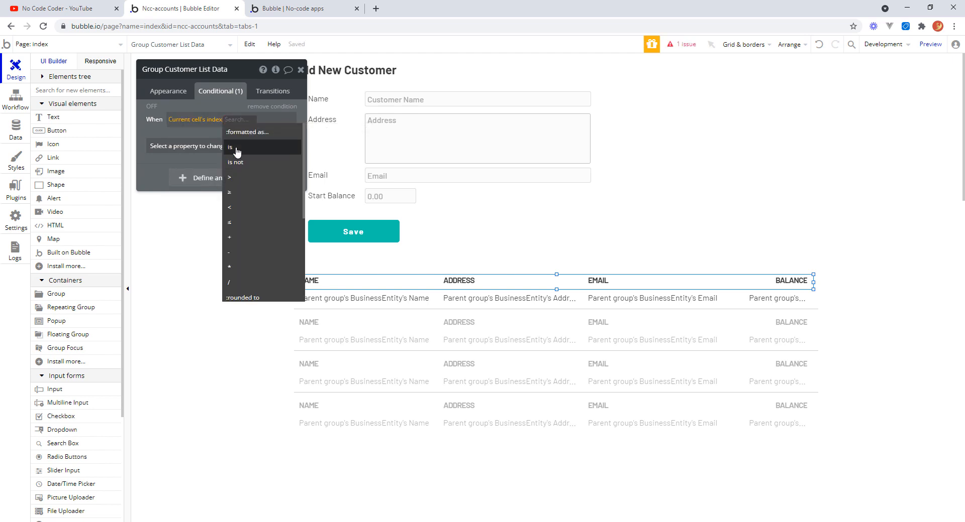
click(237, 149)
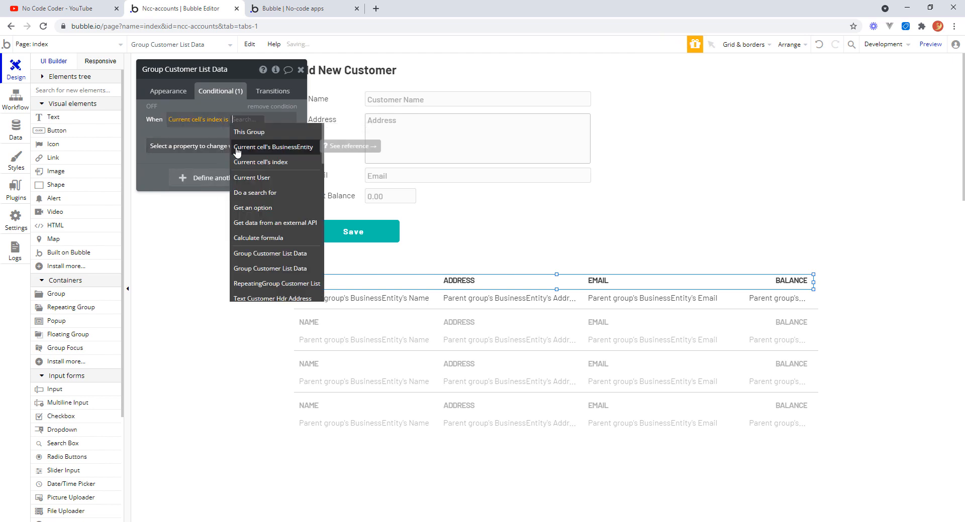
text(1)
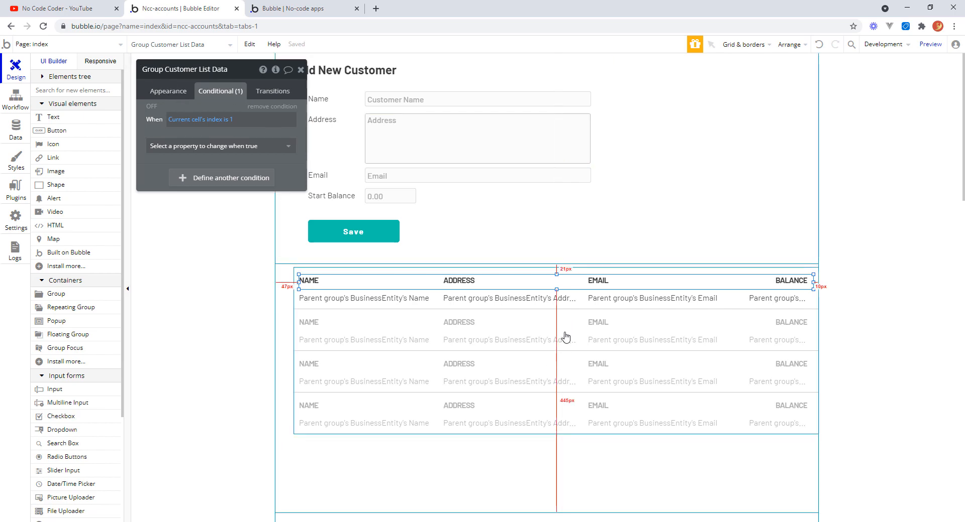
Enable collapsing the header row group's height when hidden, then reload the app preview.
click(168, 93)
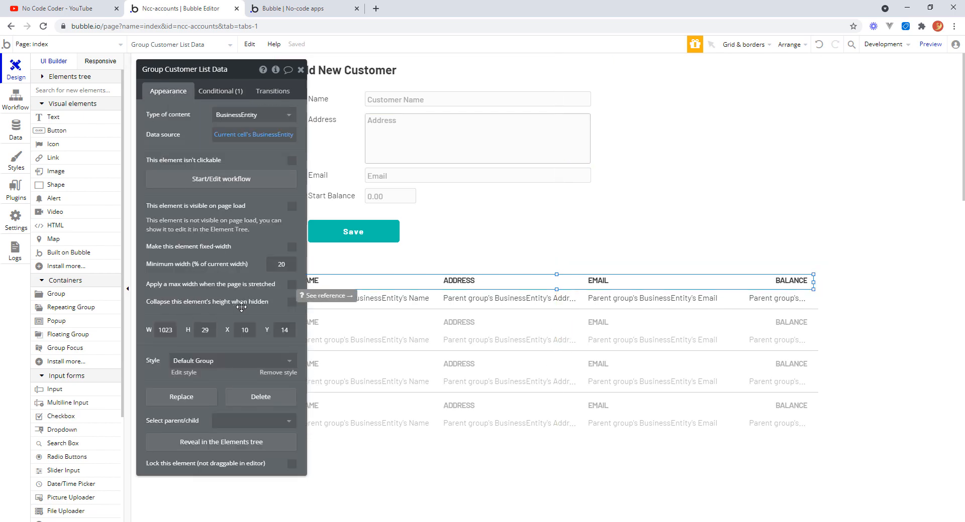
click(292, 302)
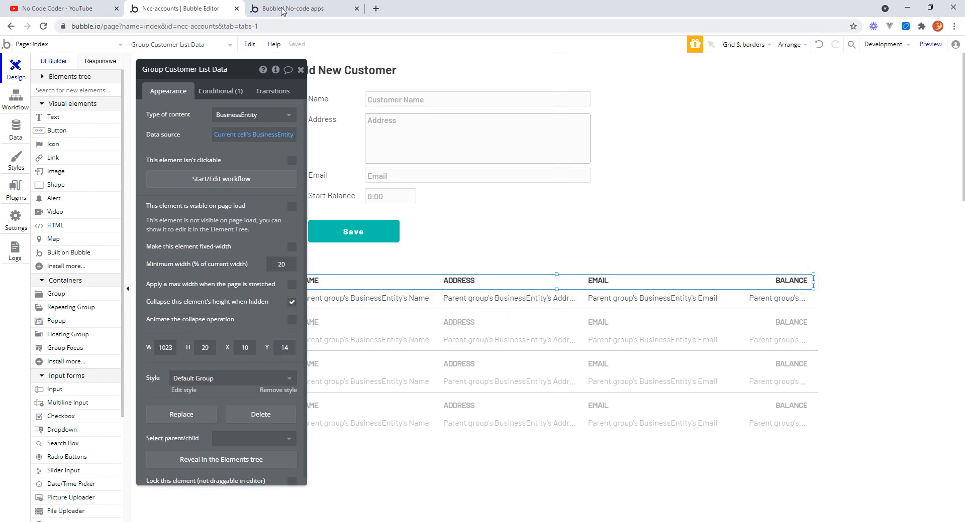
click(312, 10)
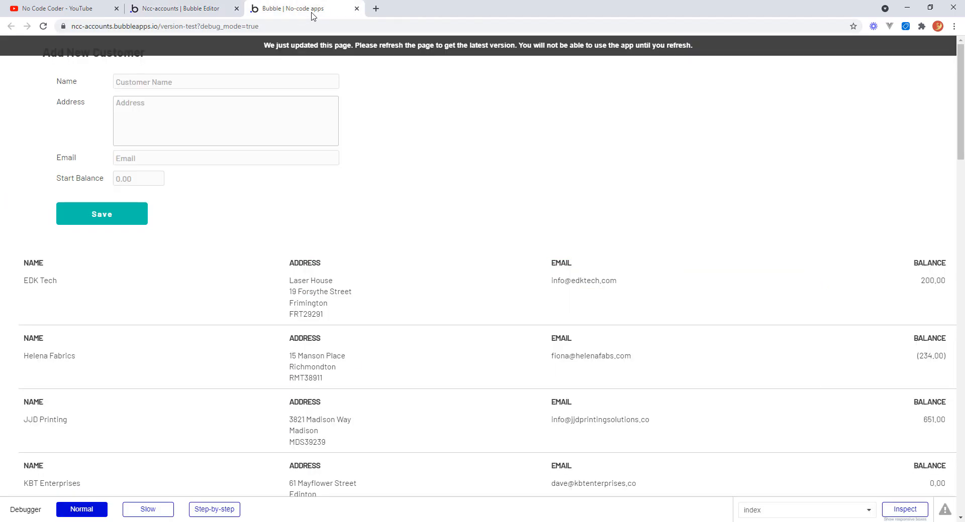
click(327, 48)
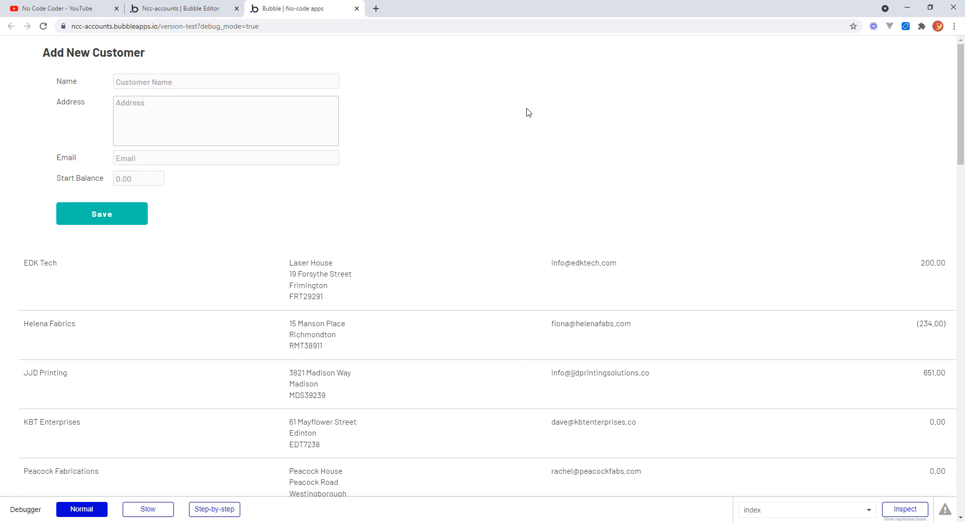
Make the header row group visible when the current cell's index is 1, then reload the app preview.
click(211, 9)
click(234, 95)
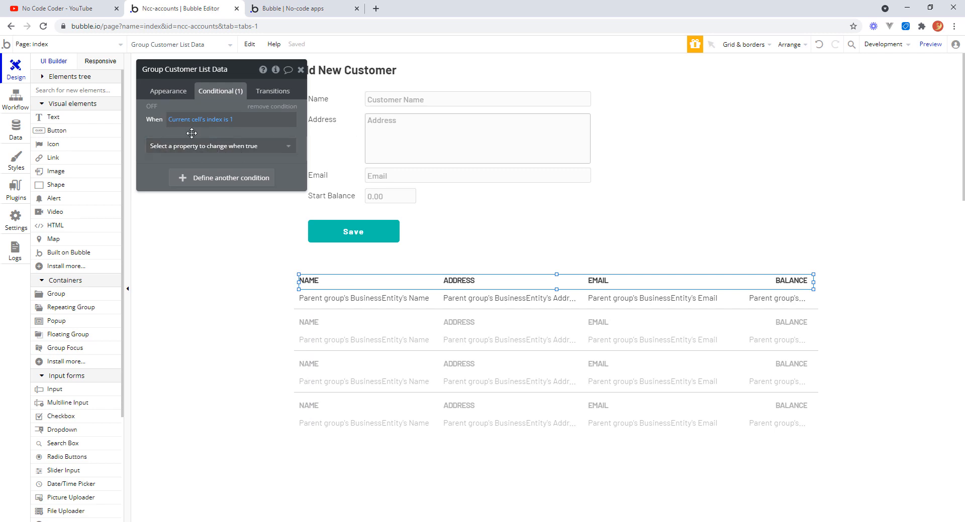
click(289, 146)
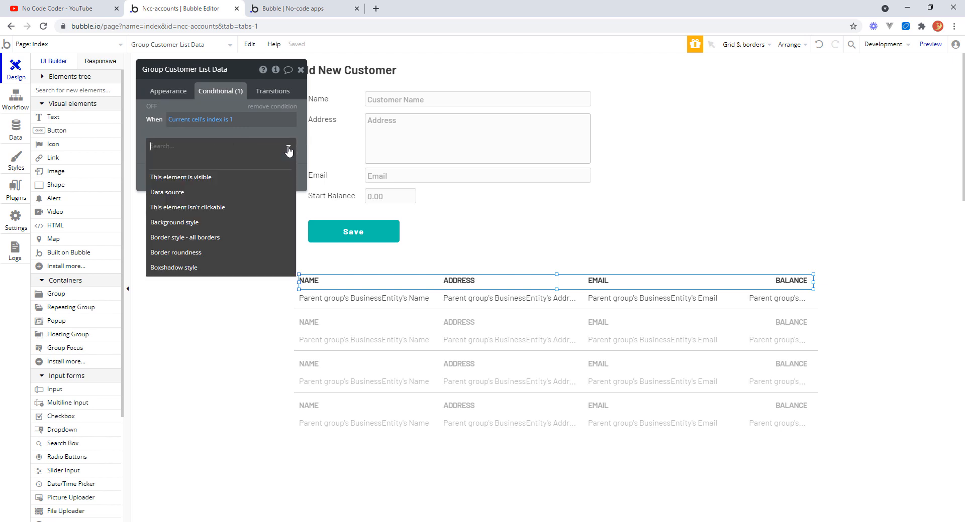
click(193, 177)
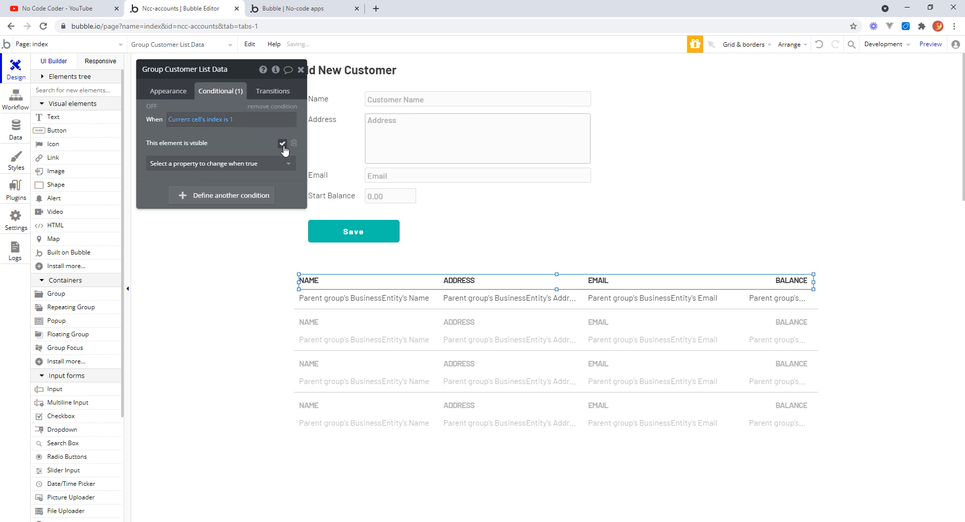
click(282, 144)
click(315, 14)
click(351, 48)
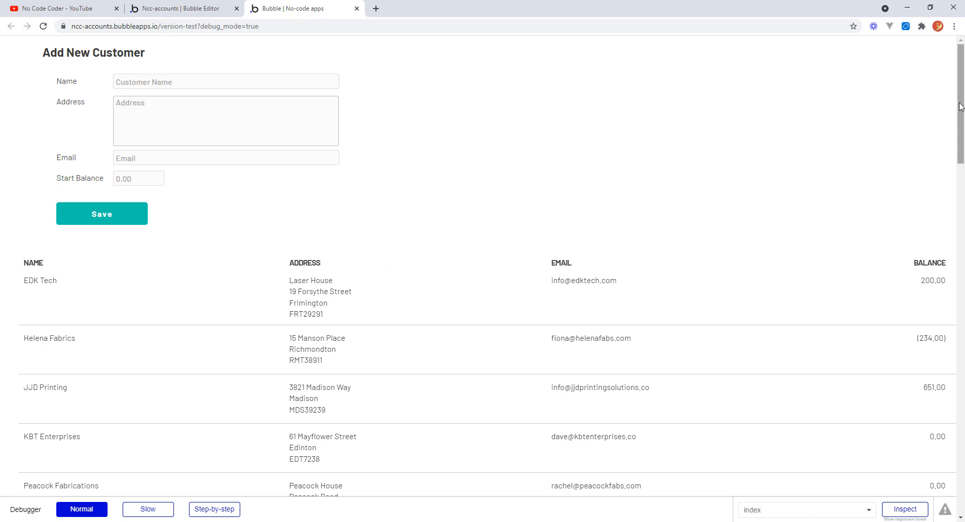
Scroll through the previewed customer list to check how the header row appears.
drag(960, 117, 963, 151)
scroll(962, 151, down, 3)
scroll(962, 151, up, 5)
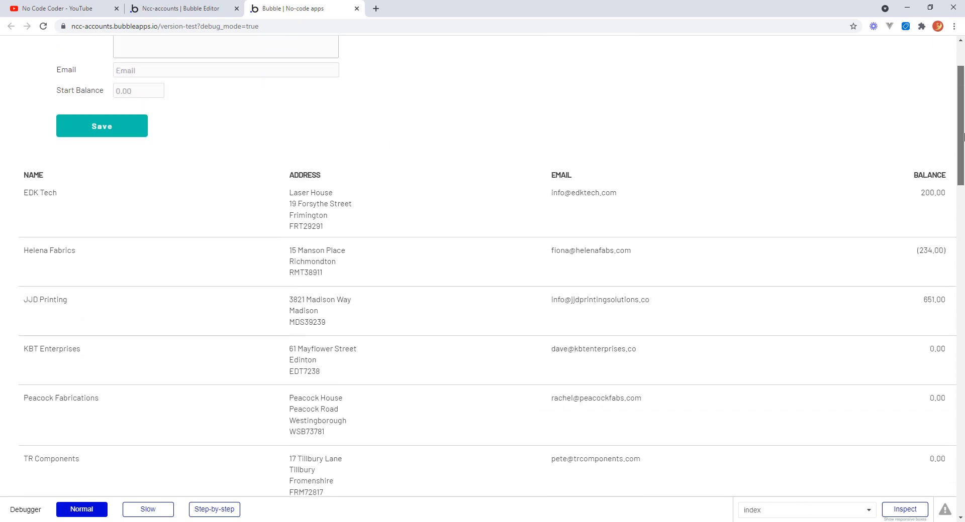
scroll(961, 149, down, 2)
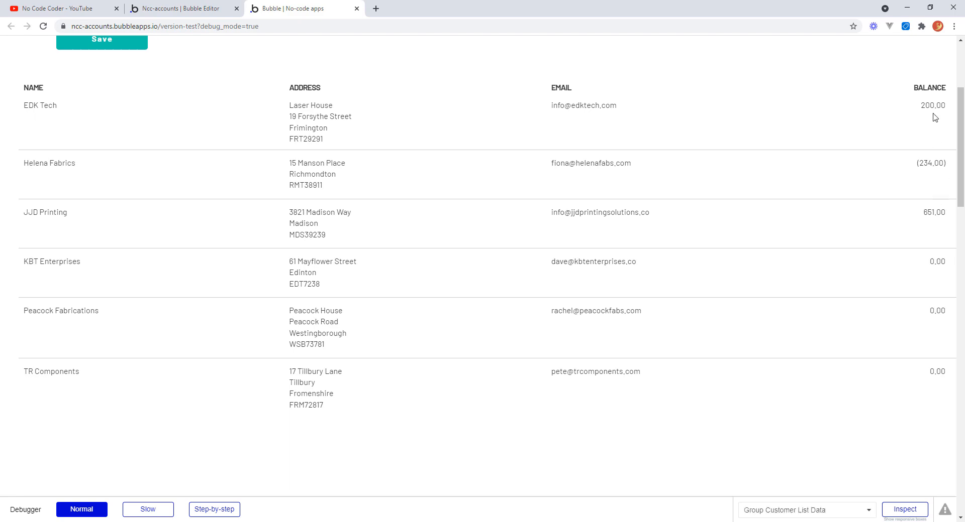
scroll(959, 149, down, 3)
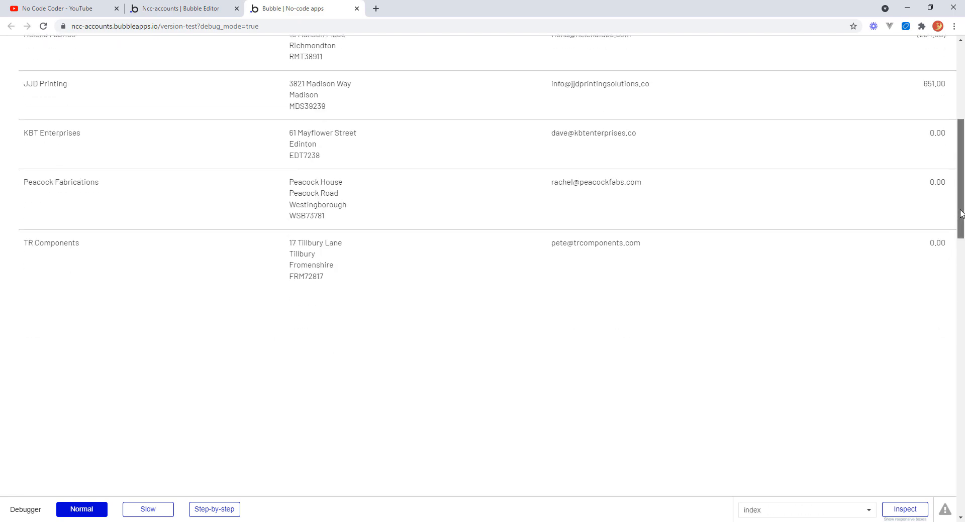
scroll(953, 126, up, 7)
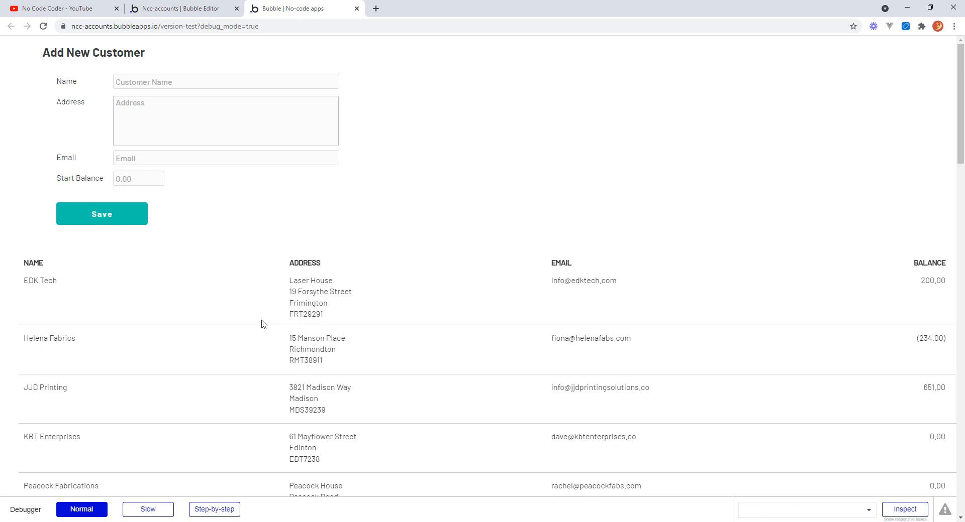
drag(956, 122, 959, 101)
Make the Group Customer List container fixed-width, then reload the app preview.
click(185, 11)
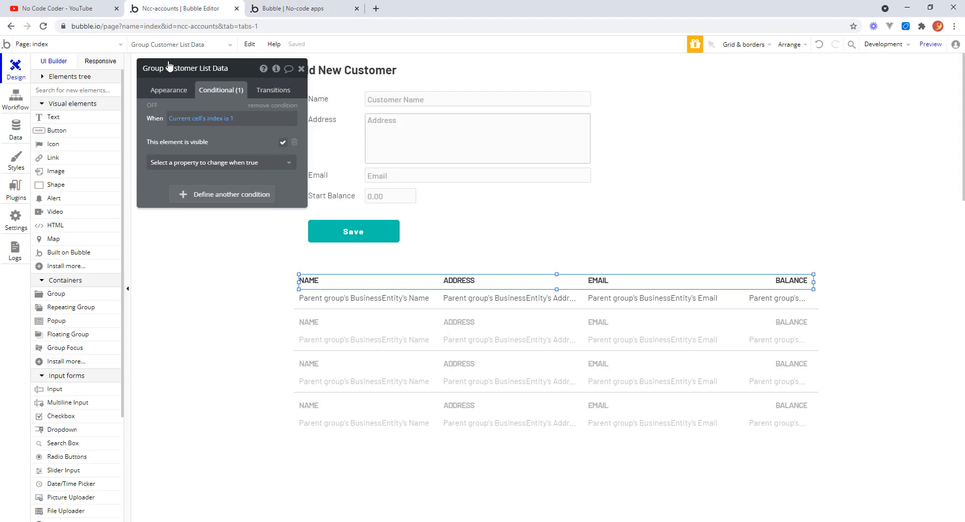
click(770, 447)
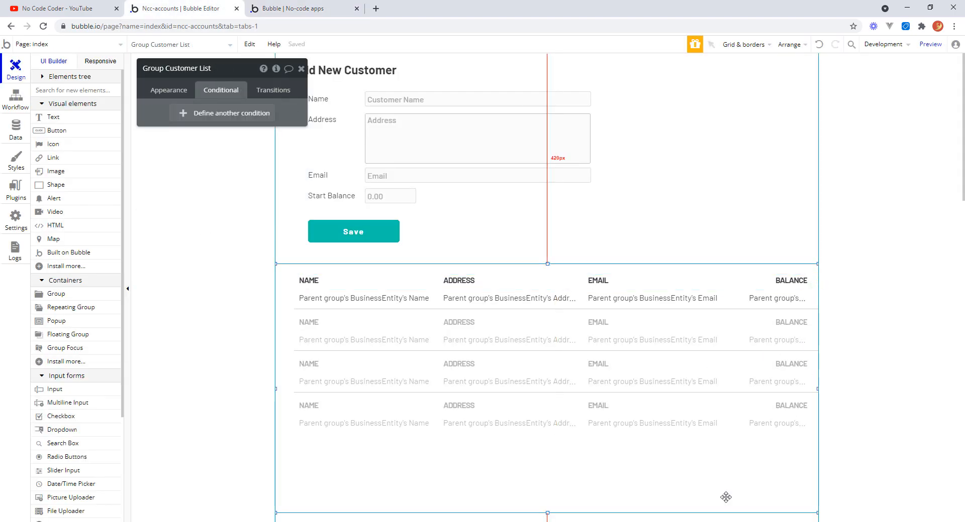
click(167, 95)
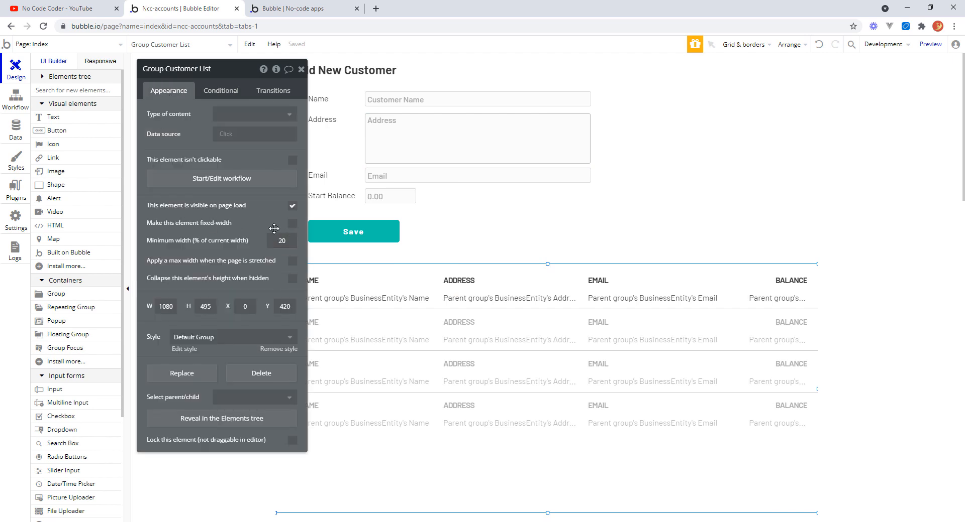
click(291, 225)
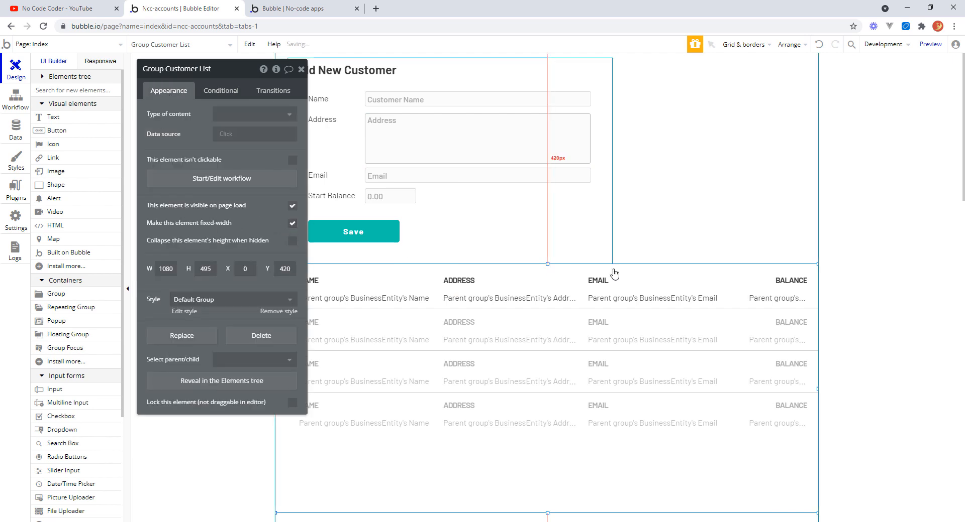
click(297, 9)
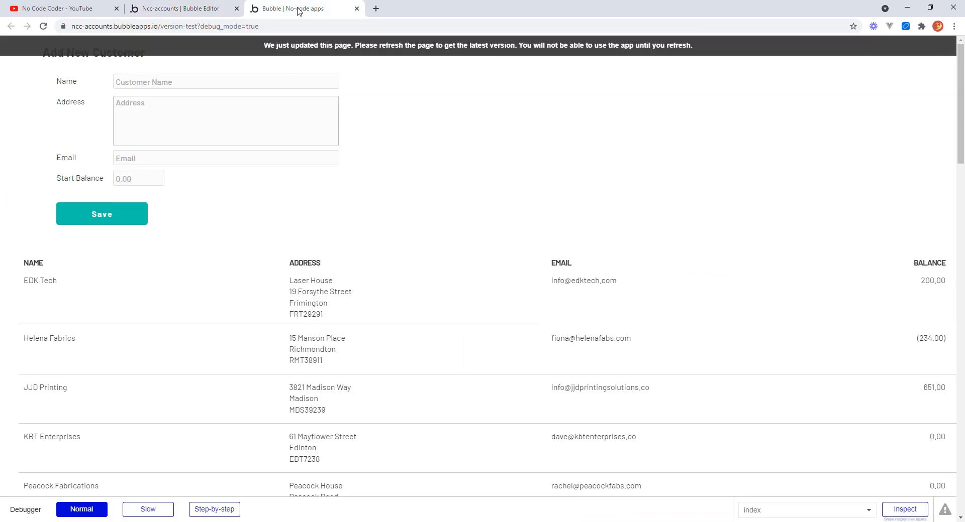
click(334, 48)
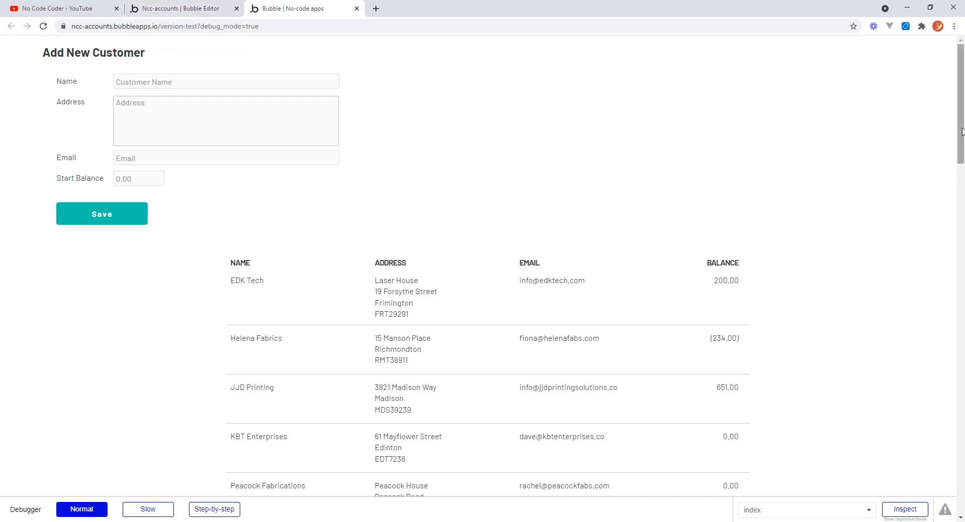
drag(960, 131, 956, 81)
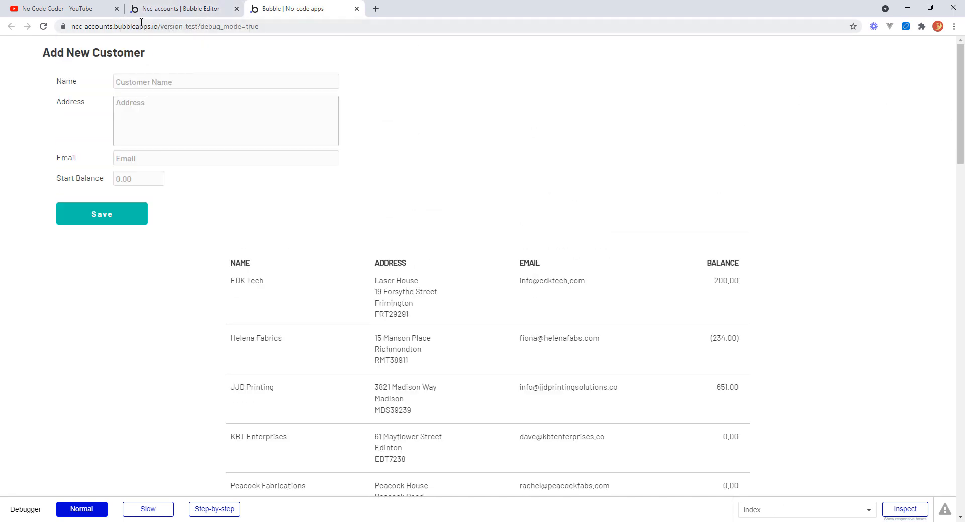
In the app database's Transactions data, set the Value of the 200 Invoice starting-balance entry to 200.
click(179, 10)
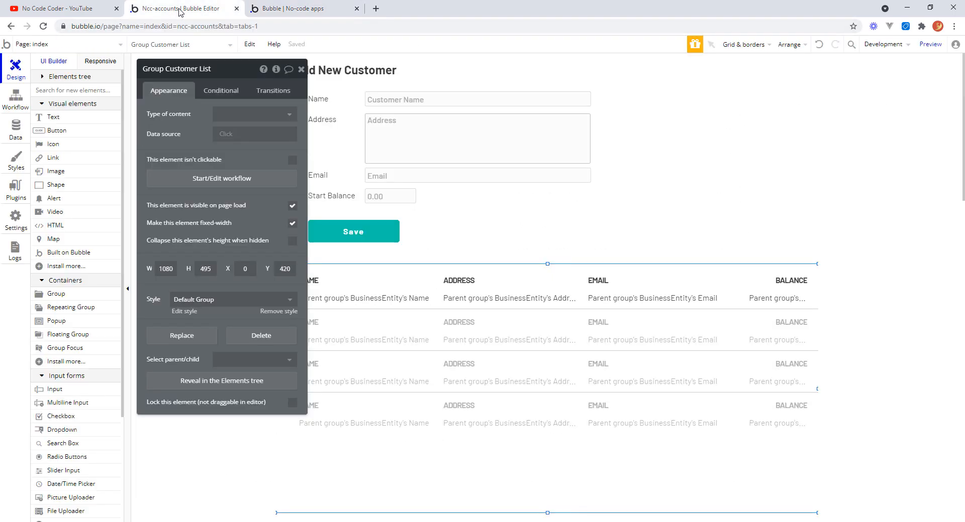
click(16, 129)
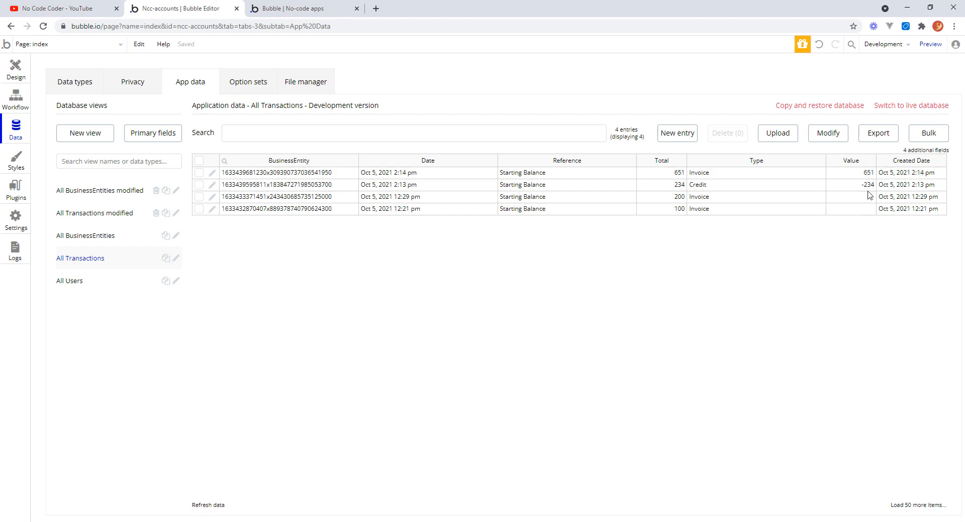
click(212, 197)
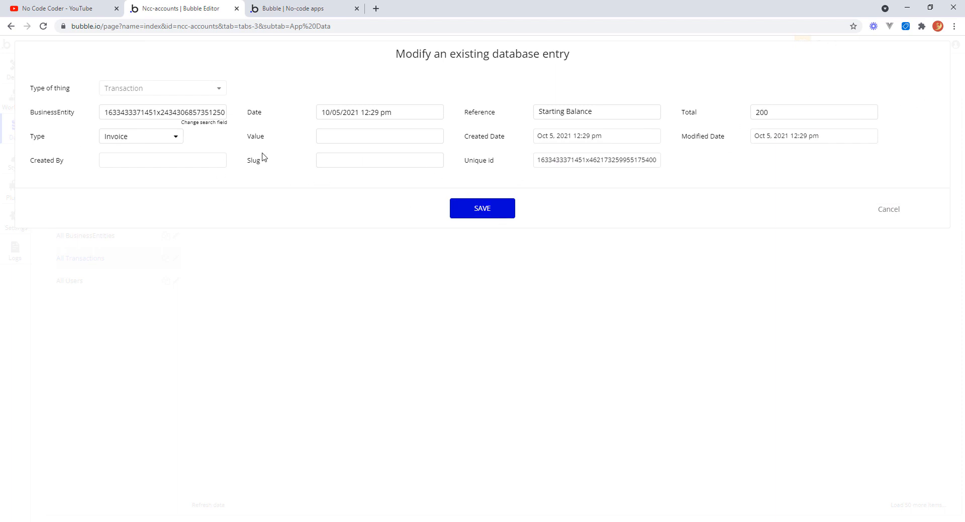
click(328, 133)
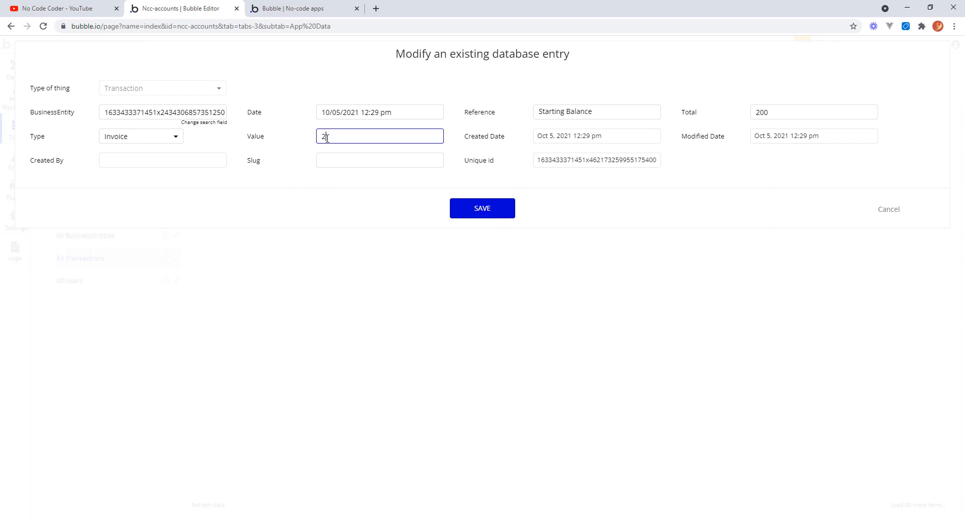
key(Tab)
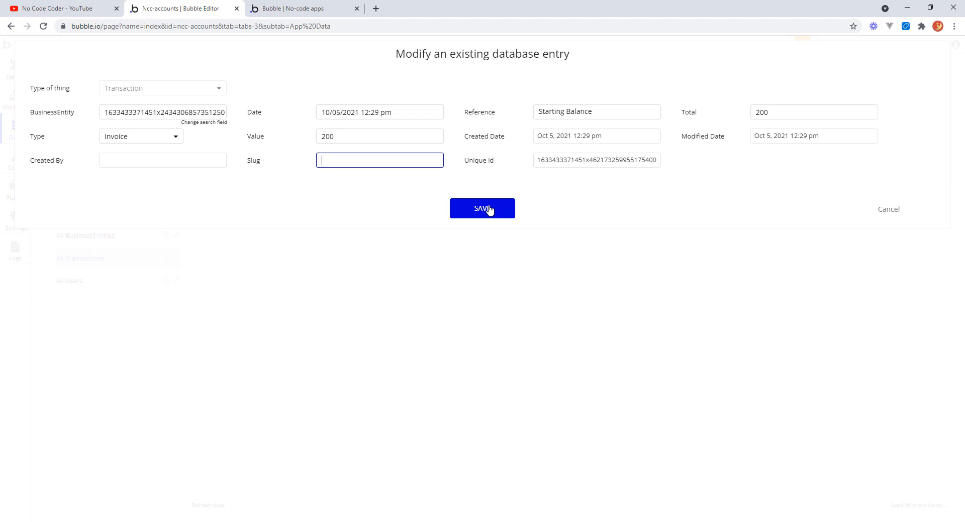
click(483, 209)
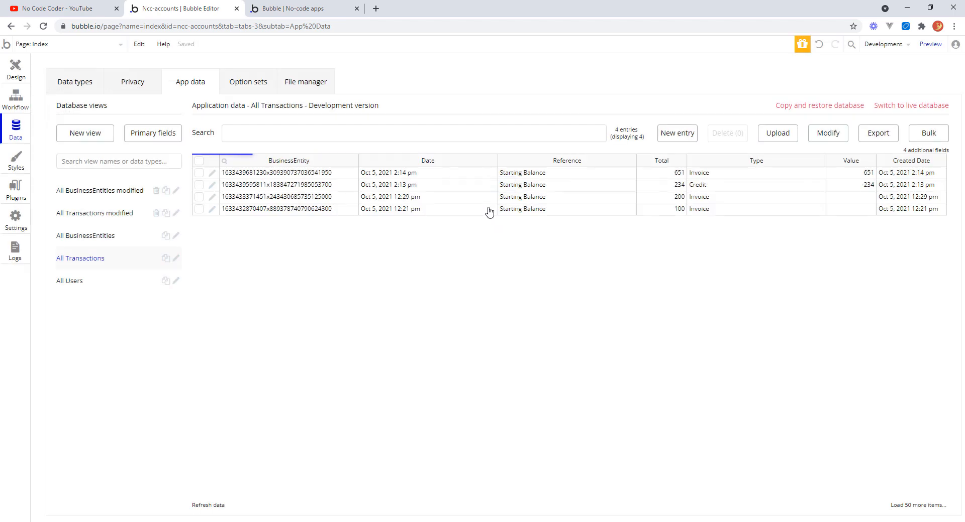
Set the Value of the 100 Invoice starting-balance transaction to 100.
click(853, 211)
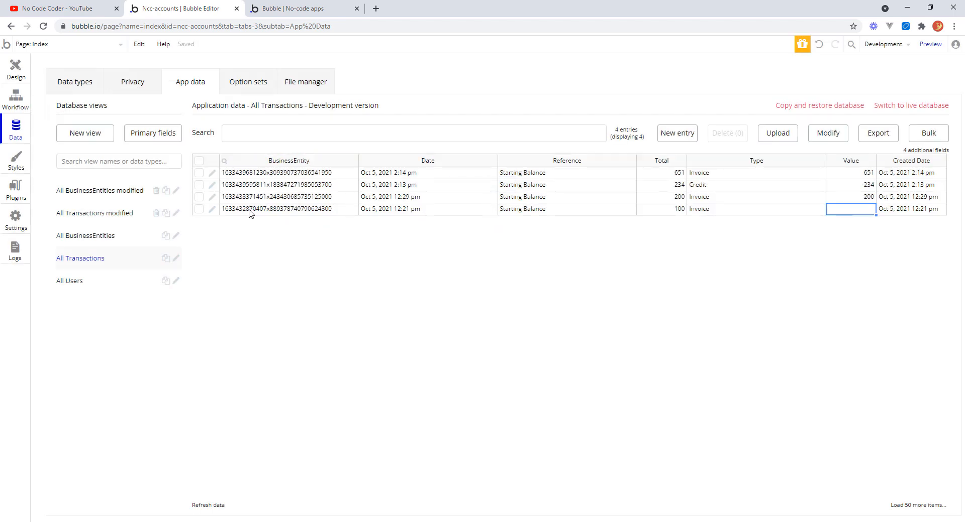
click(212, 209)
click(343, 142)
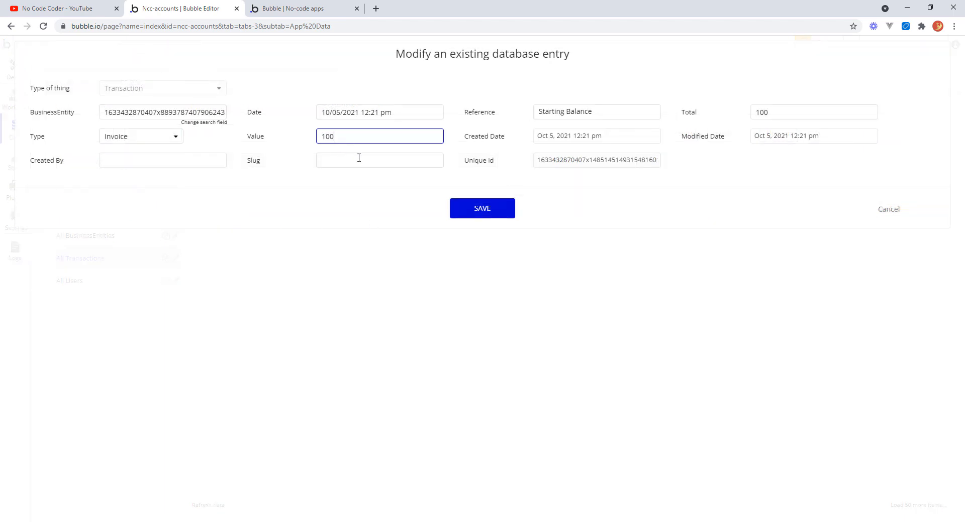
key(Tab)
click(491, 209)
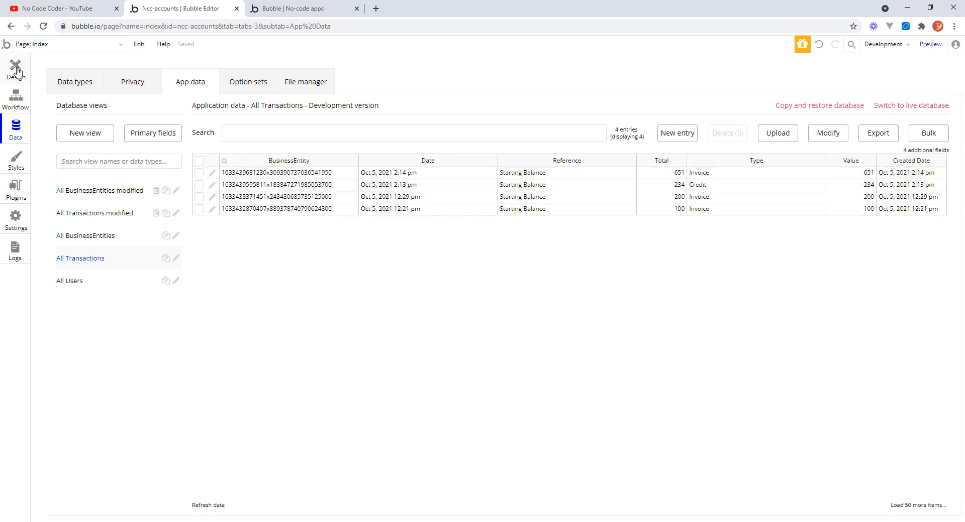
Back in the page design, narrow the customer email text in the repeating row.
click(16, 68)
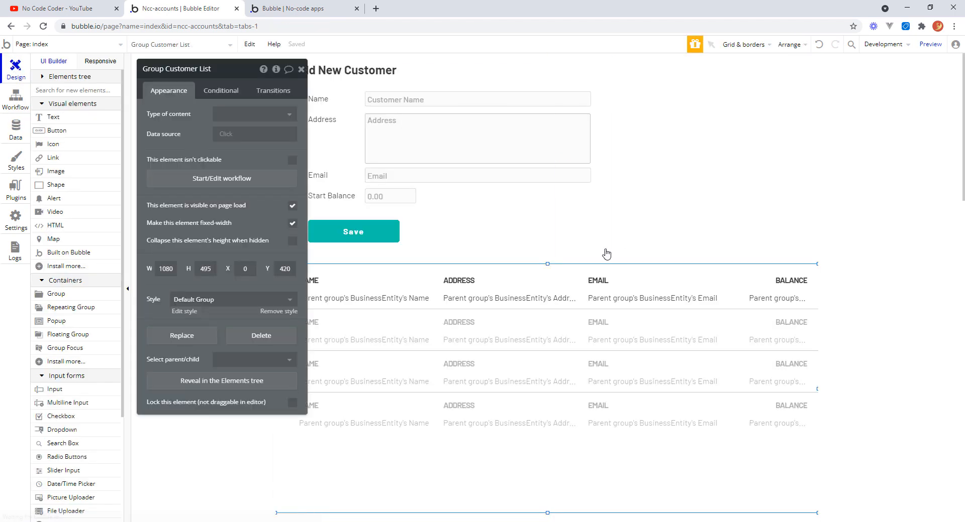
drag(226, 75, 188, 138)
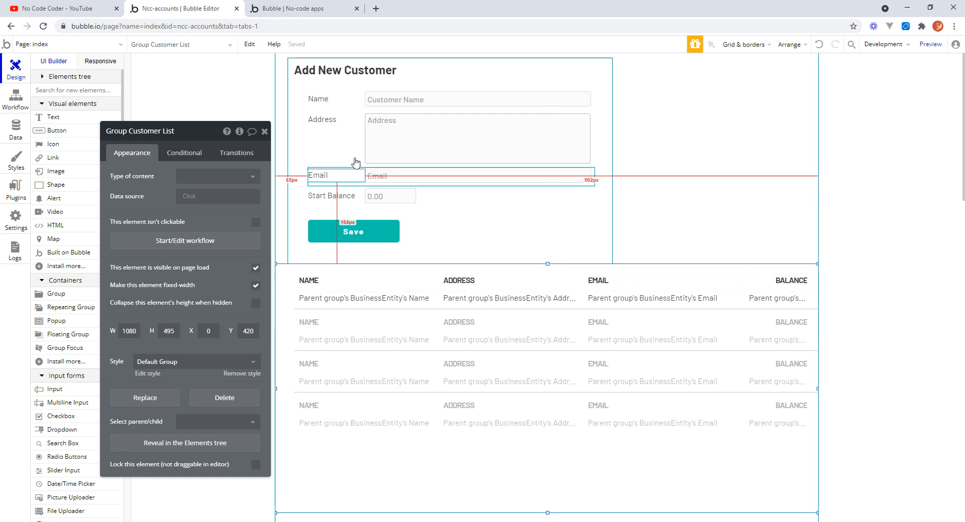
click(265, 133)
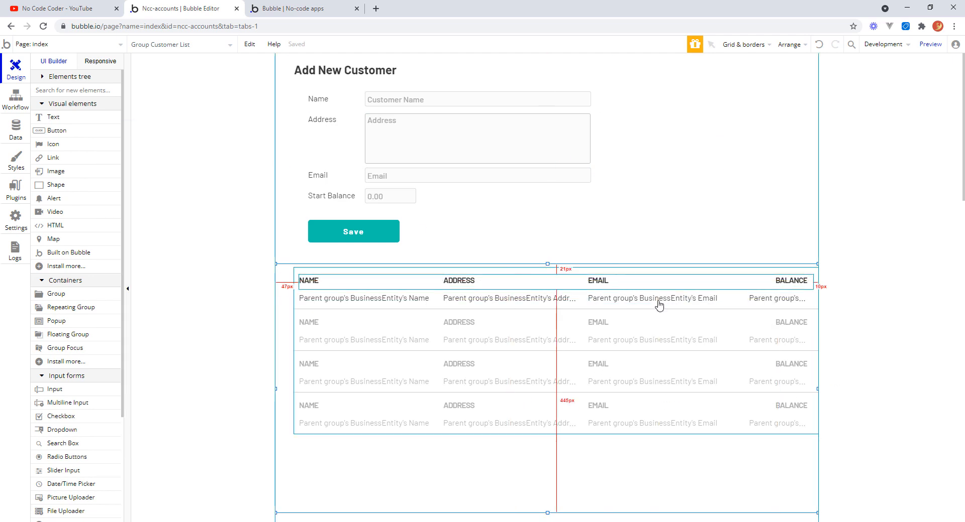
click(719, 281)
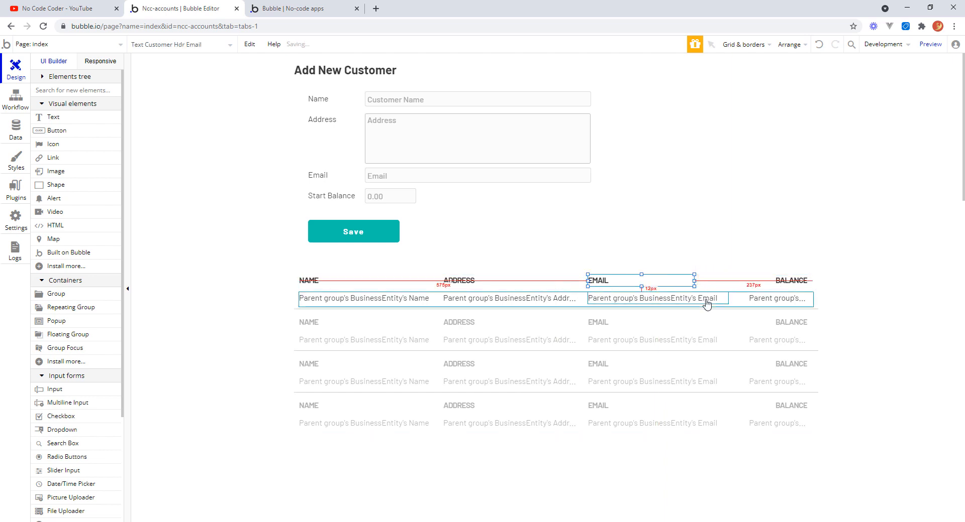
click(728, 299)
drag(728, 299, 696, 298)
Shift the BALANCE header and the balance text leftward next to the email column, then inspect the header texts.
click(788, 283)
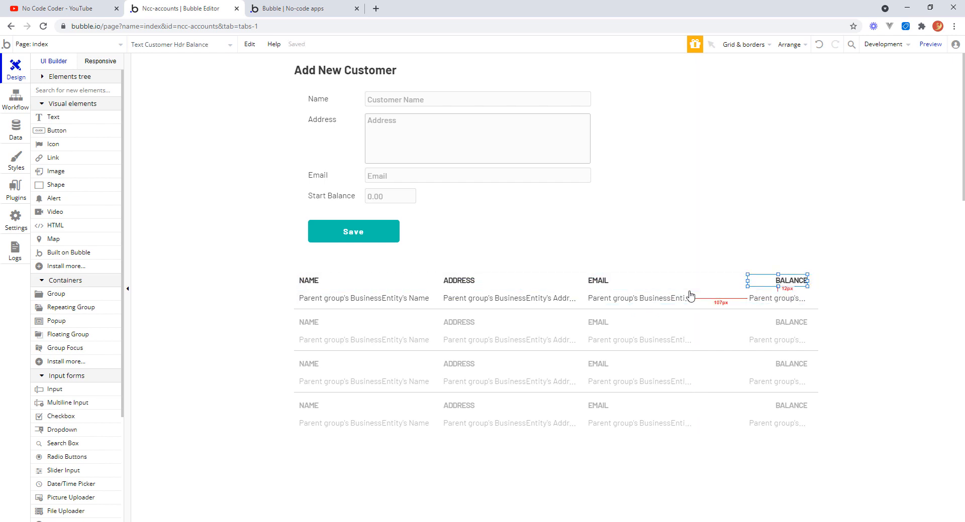
drag(769, 280, 746, 298)
drag(746, 296, 681, 300)
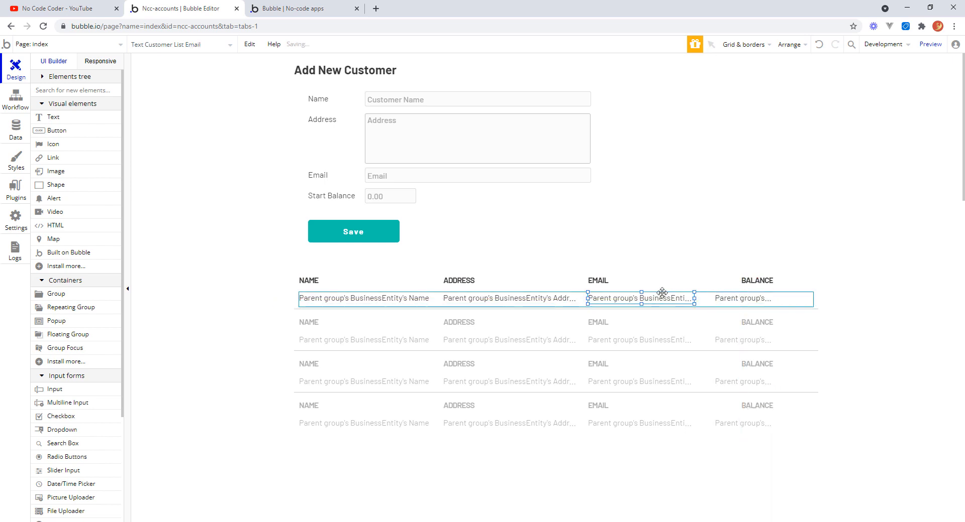
click(643, 281)
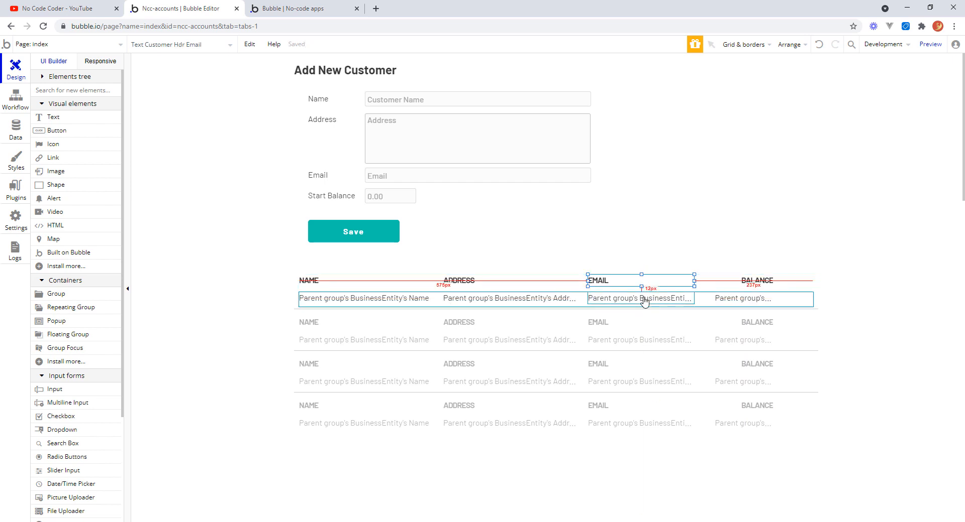
click(644, 300)
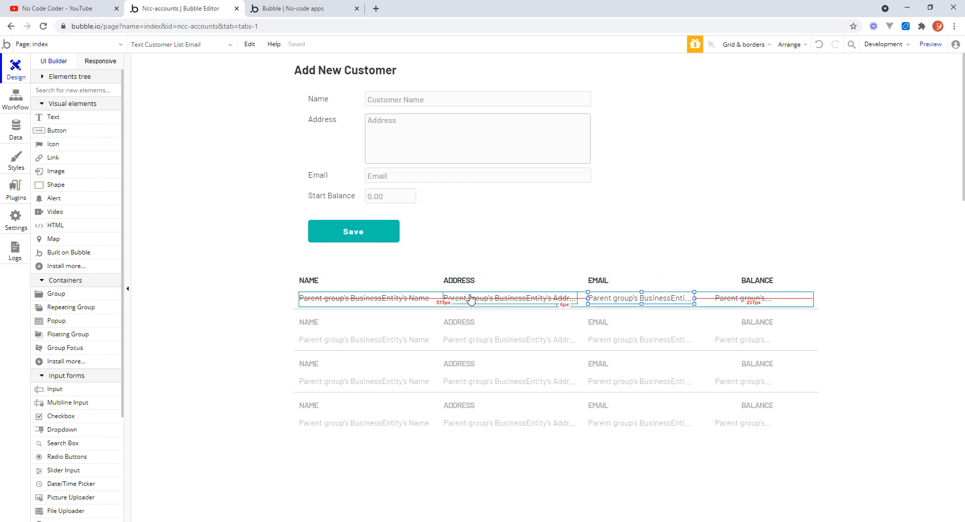
click(313, 282)
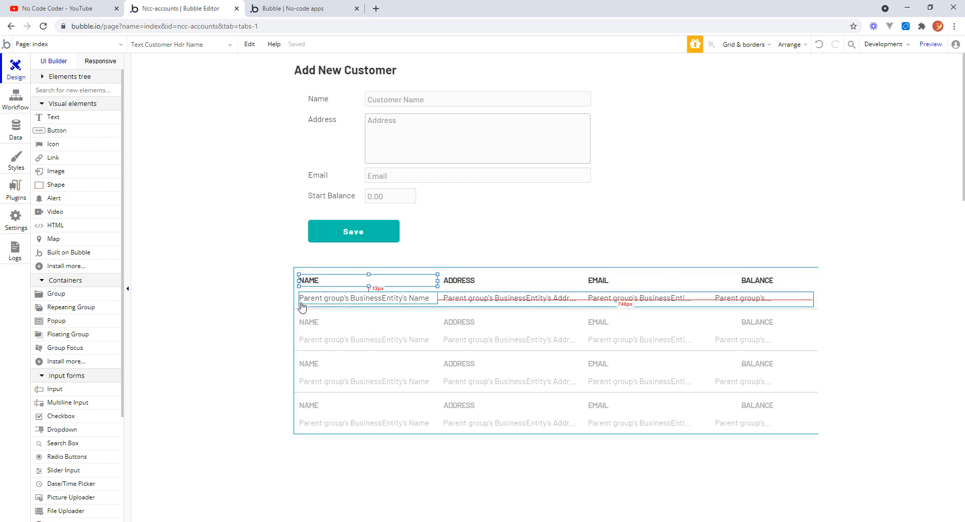
double_click(342, 282)
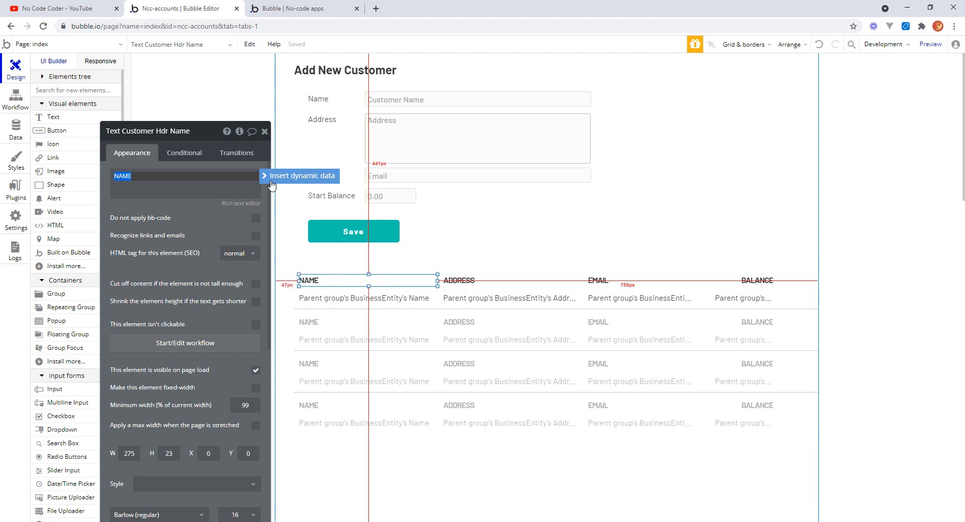
click(265, 132)
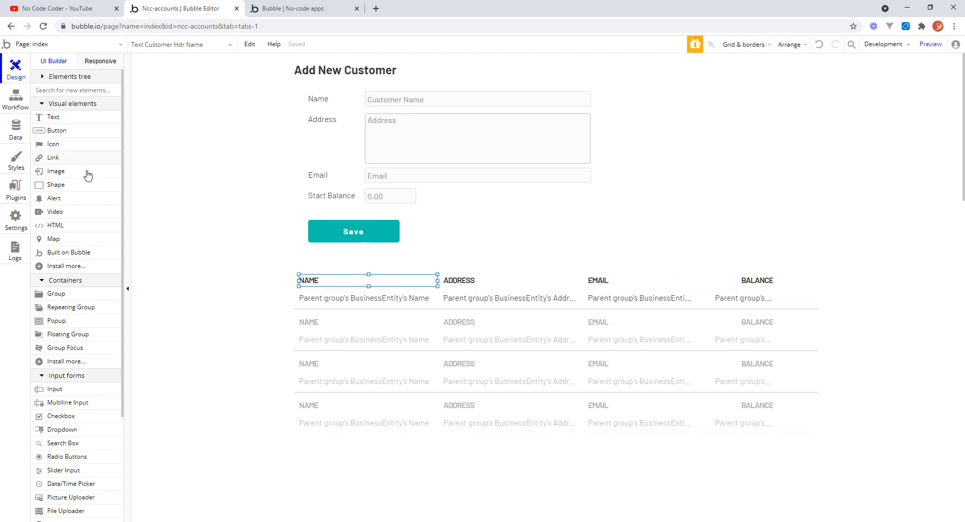
Add a refresh icon at the right end of the customer row and set its width to 20.
click(52, 145)
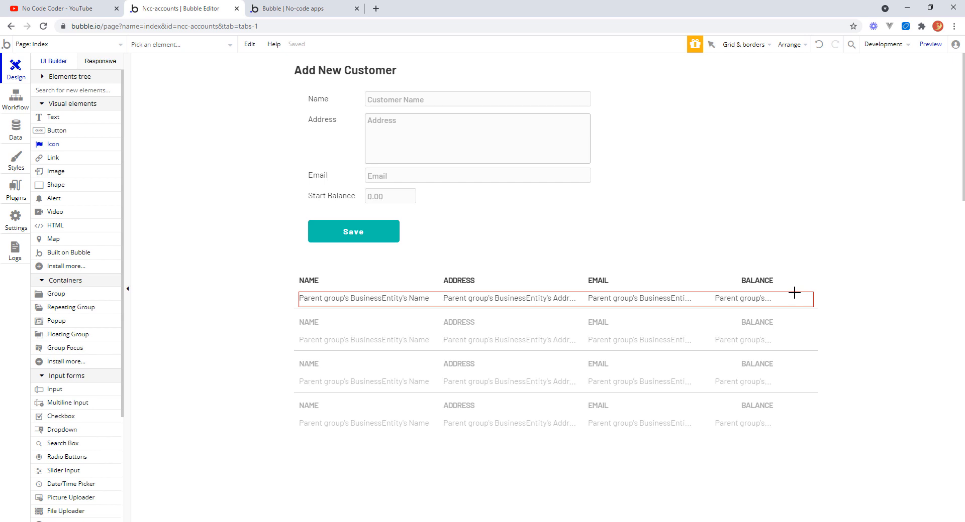
drag(802, 299, 810, 304)
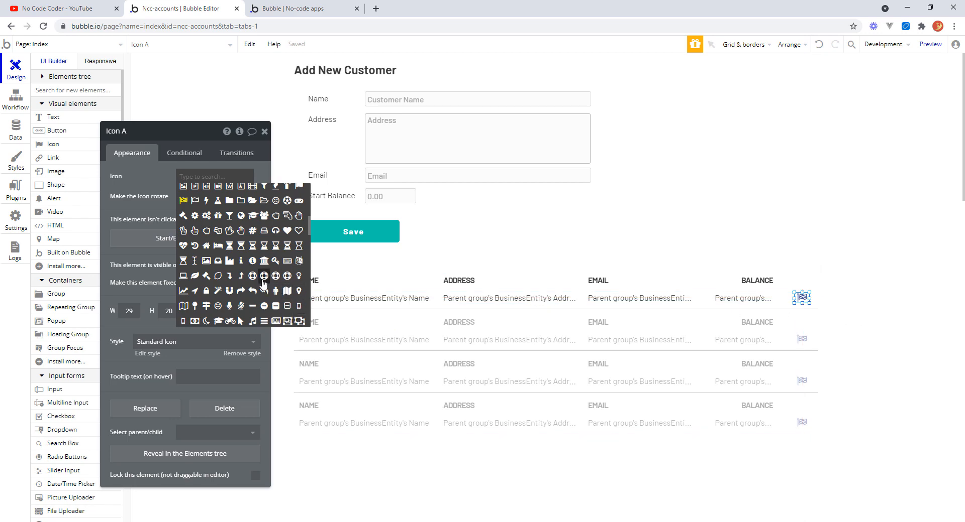
text(ref)
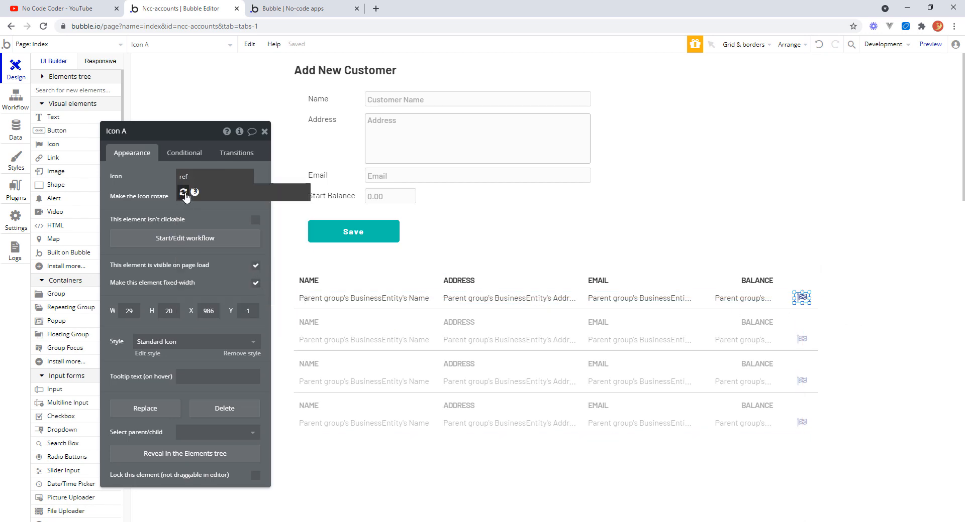
click(183, 193)
click(132, 311)
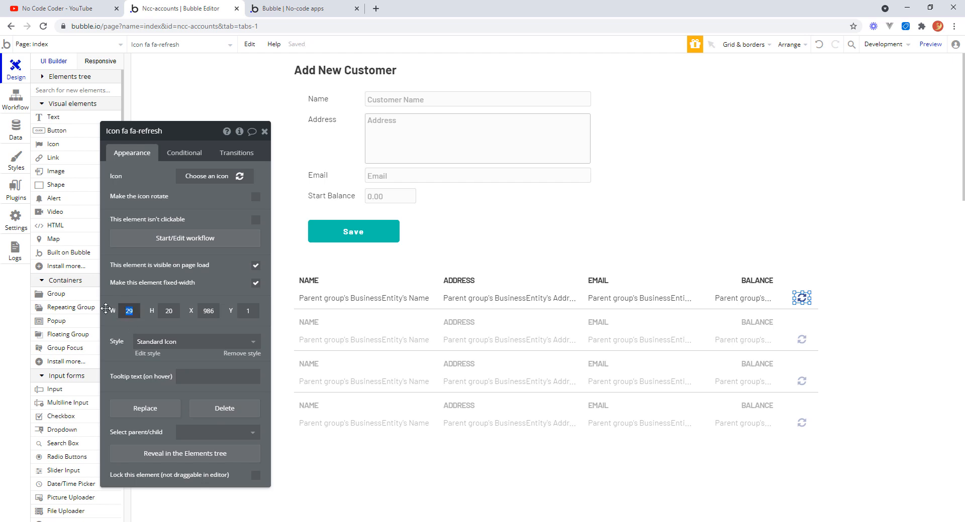
key(BackSpace)
text(0)
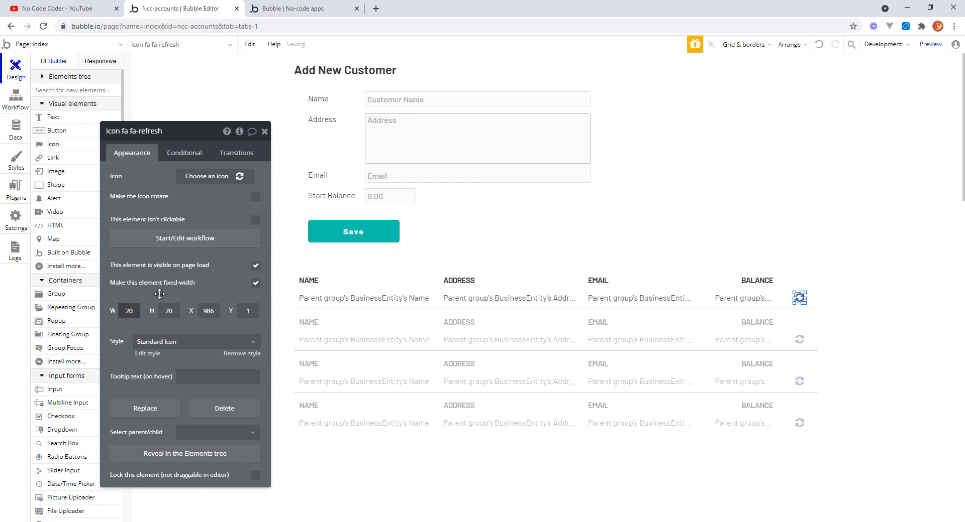
click(160, 294)
Set the refresh icon's Y position to 3.
click(847, 299)
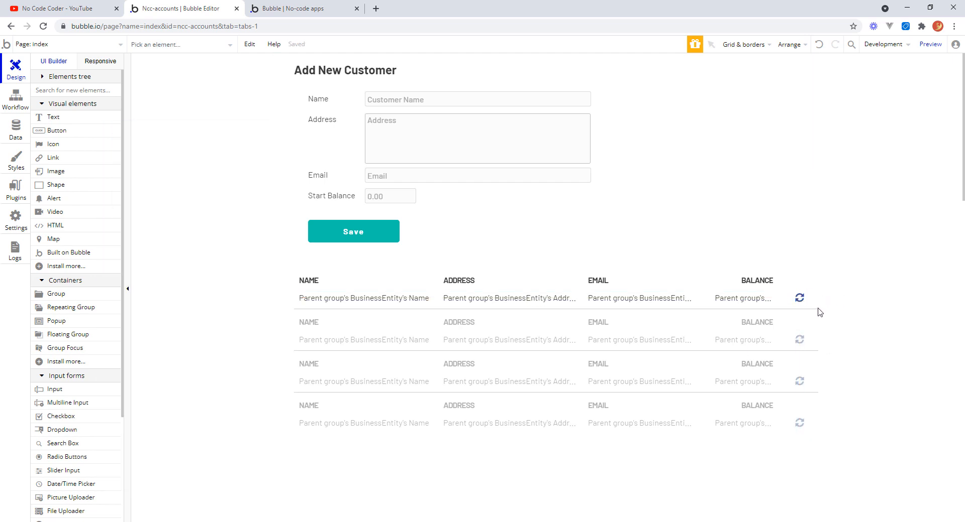
click(799, 299)
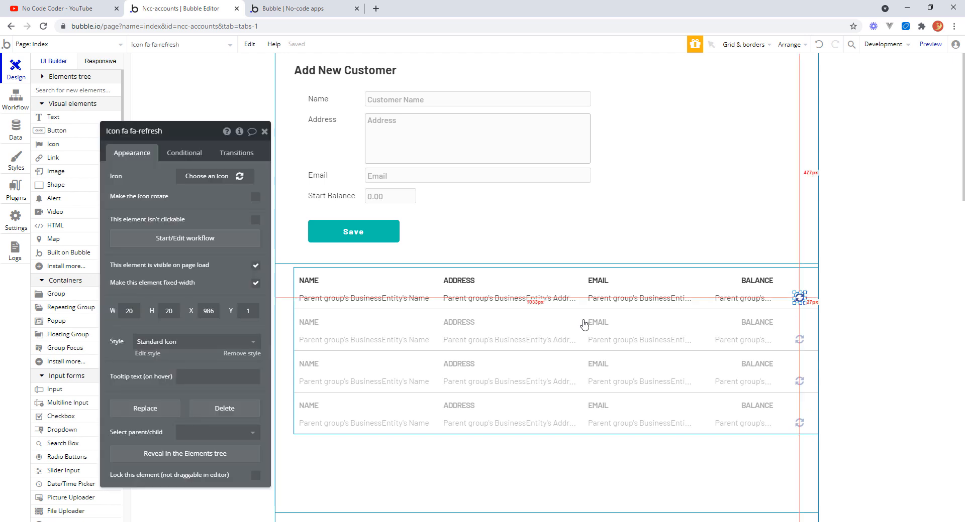
click(257, 310)
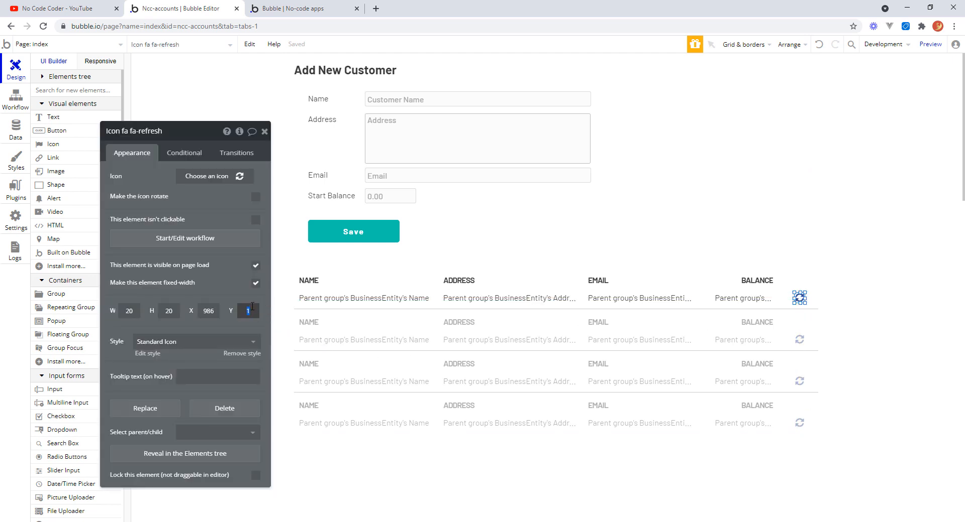
text(3)
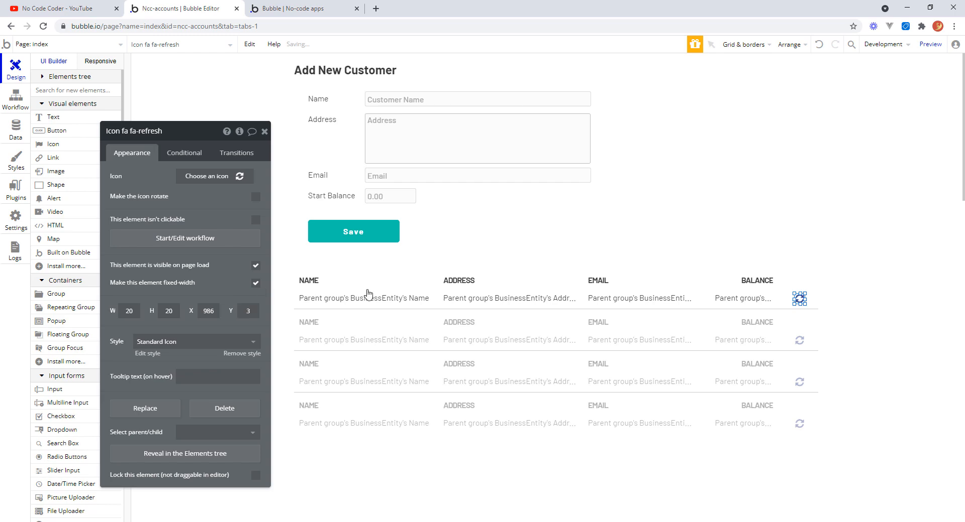
Create a workflow event for clicking the refresh icon, then return to the design.
click(885, 301)
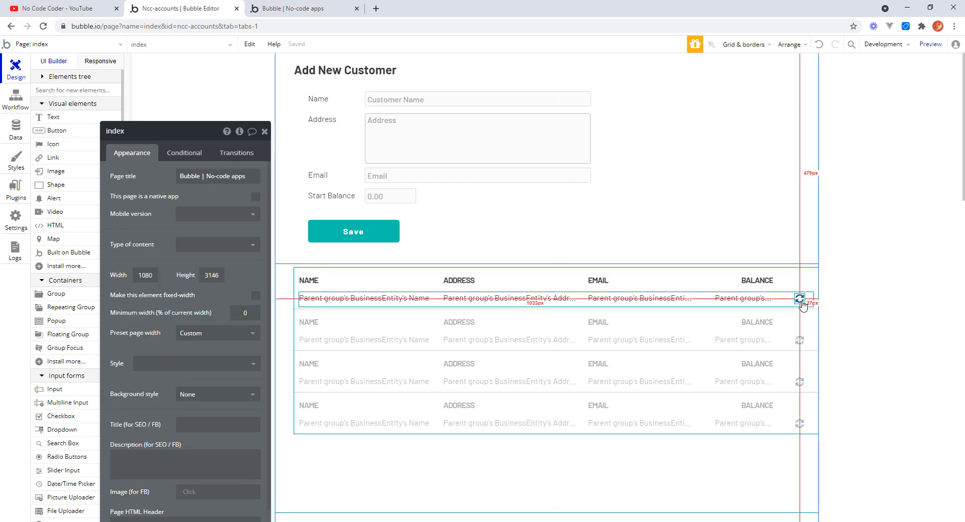
click(799, 300)
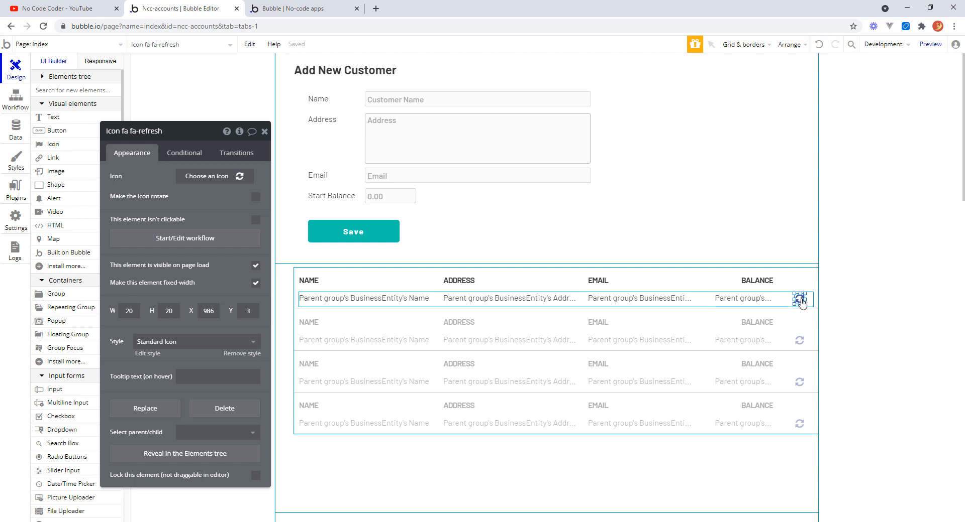
click(202, 242)
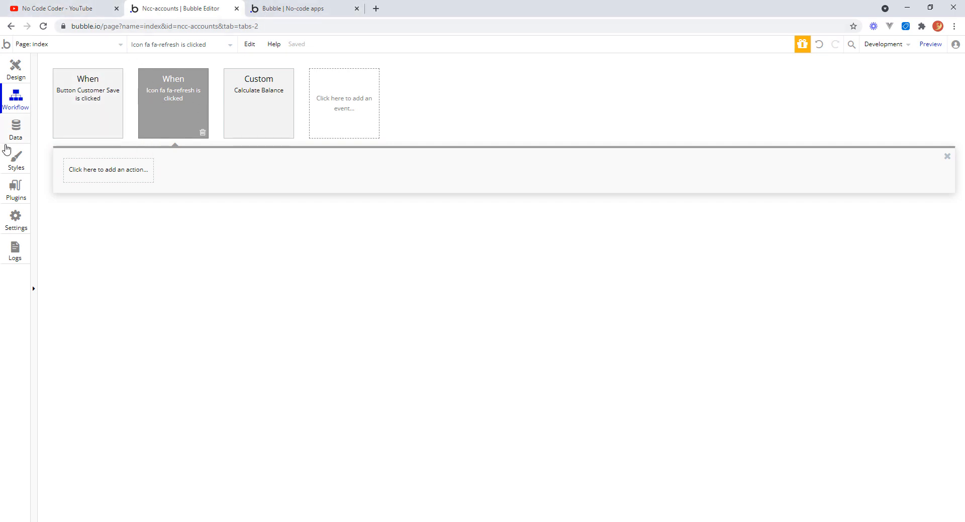
click(19, 67)
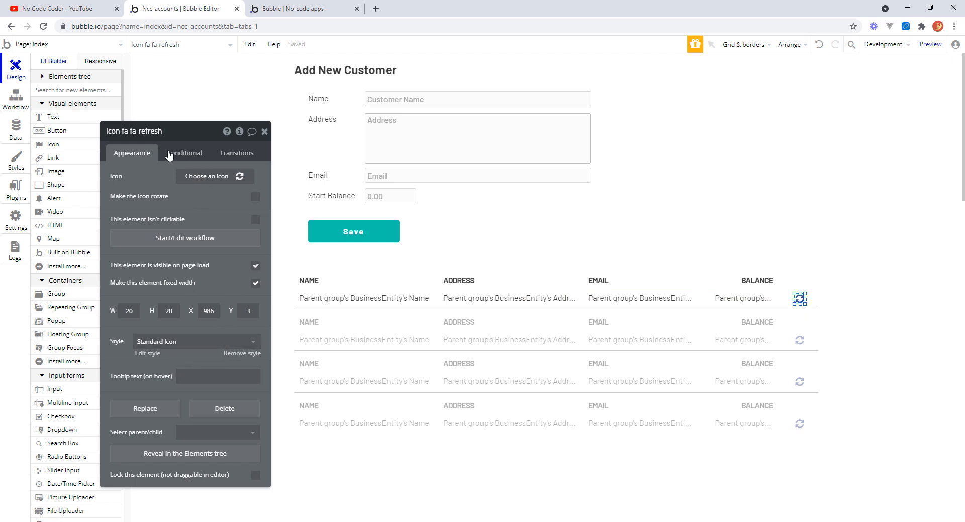
Rename the refresh icon element to Recalc Bal.
drag(162, 131, 122, 131)
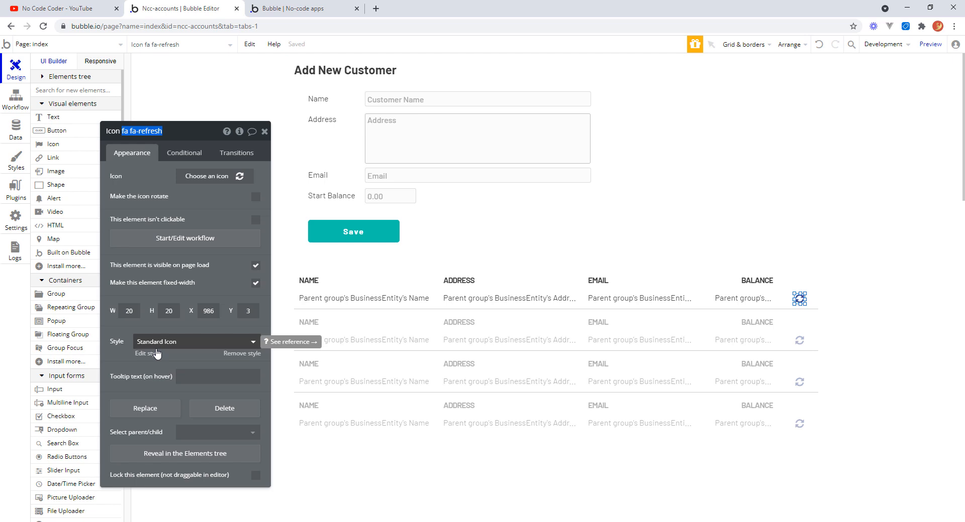
text(Recalc Bal)
key(Return)
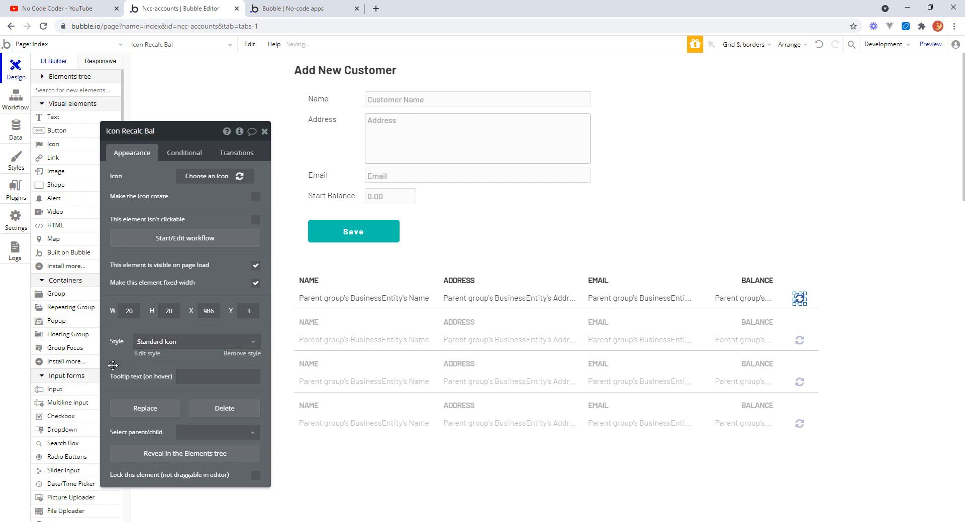
Add a Trigger a custom event action to the refresh icon's click workflow, running Calculate Balance with Parent group's BusinessEntity.
click(29, 104)
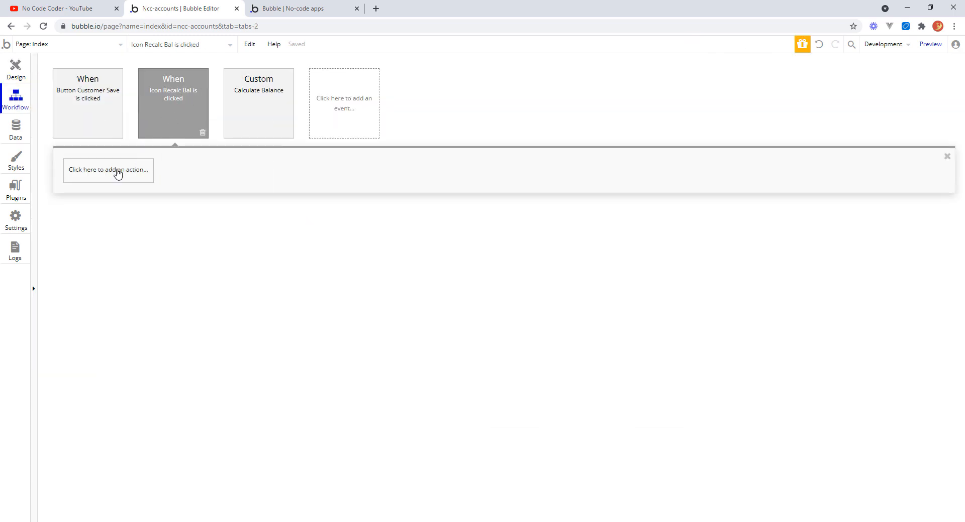
click(118, 172)
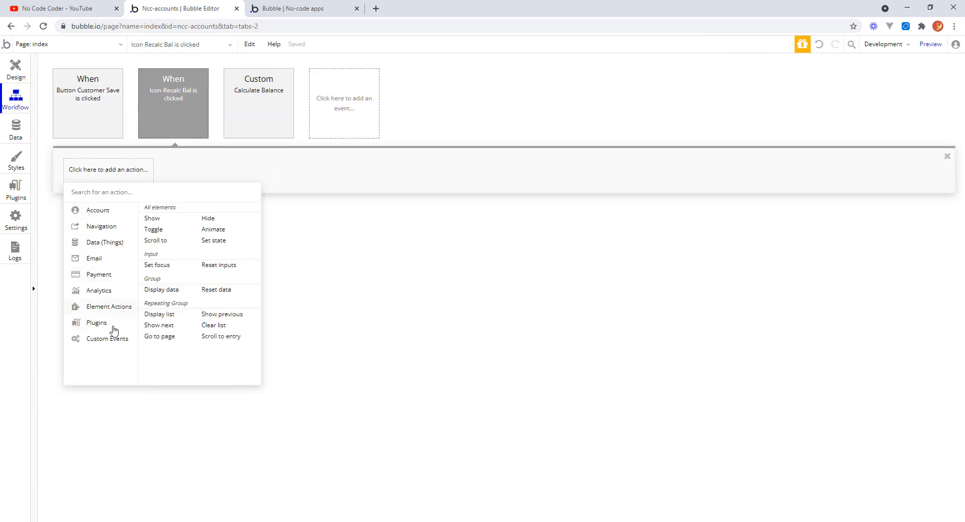
mouse_move(114, 341)
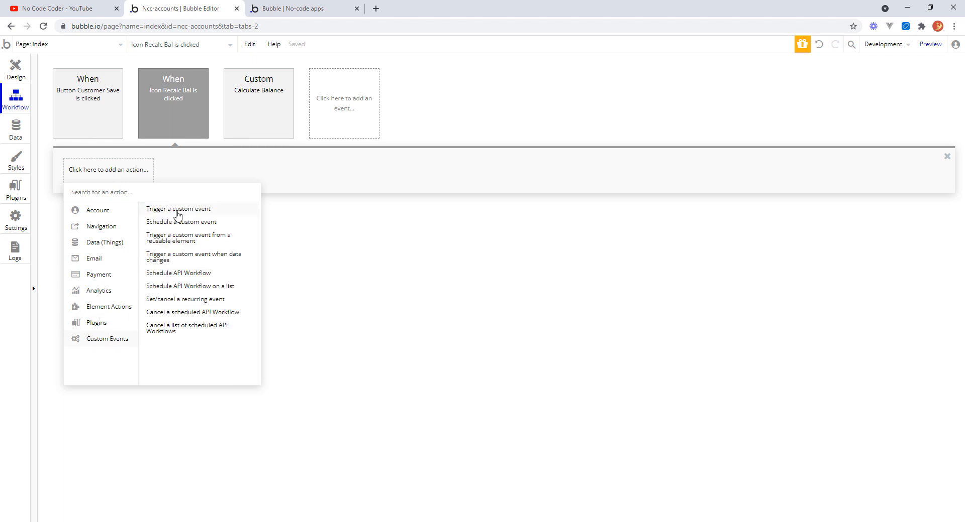
click(178, 210)
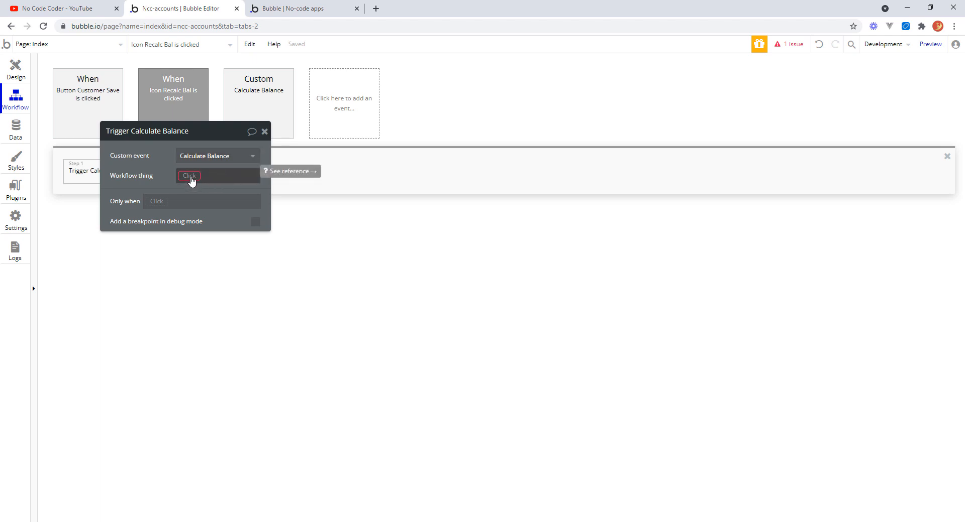
click(190, 176)
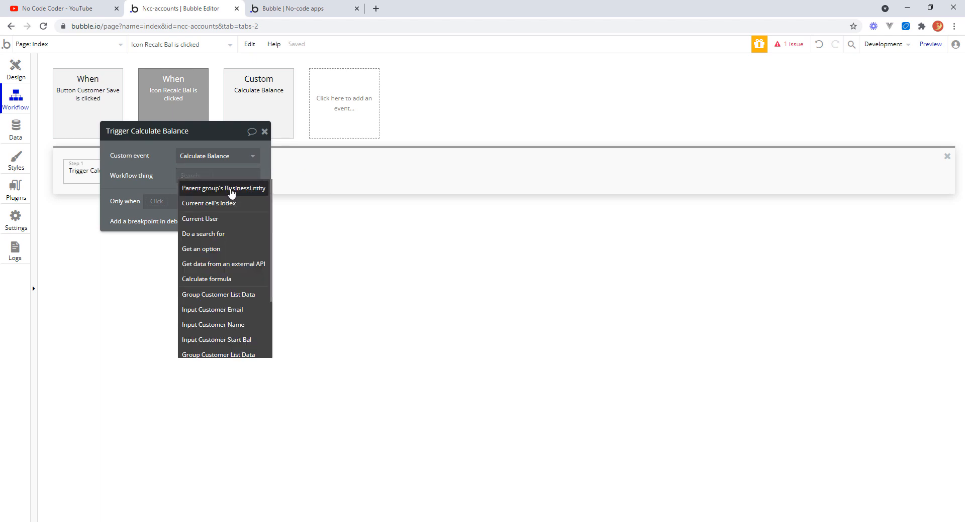
click(231, 192)
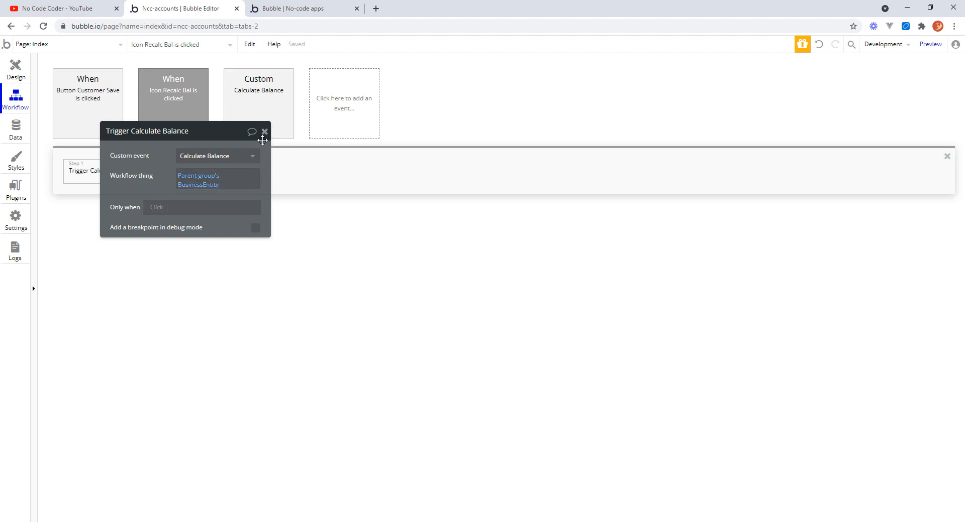
click(265, 132)
Back in the design, select the customer row group and the refresh icon to check their settings.
click(15, 70)
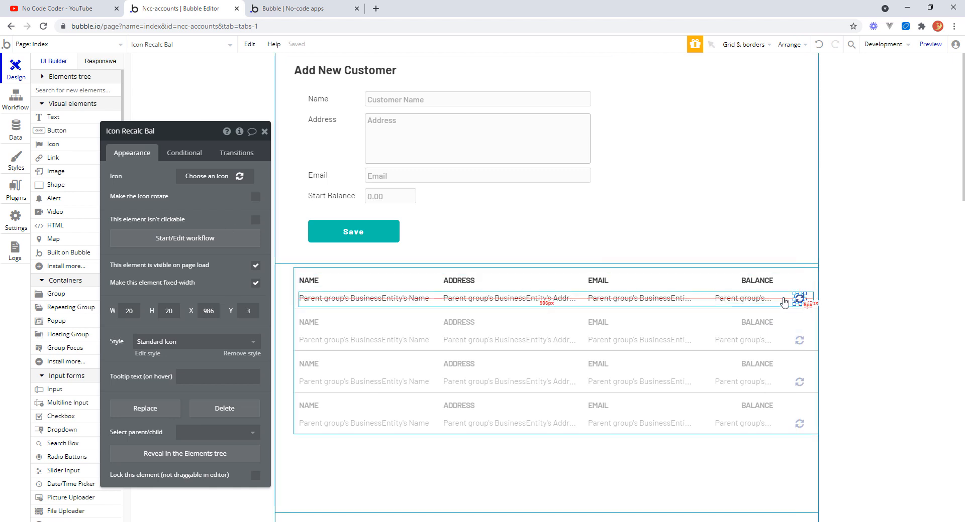
click(784, 301)
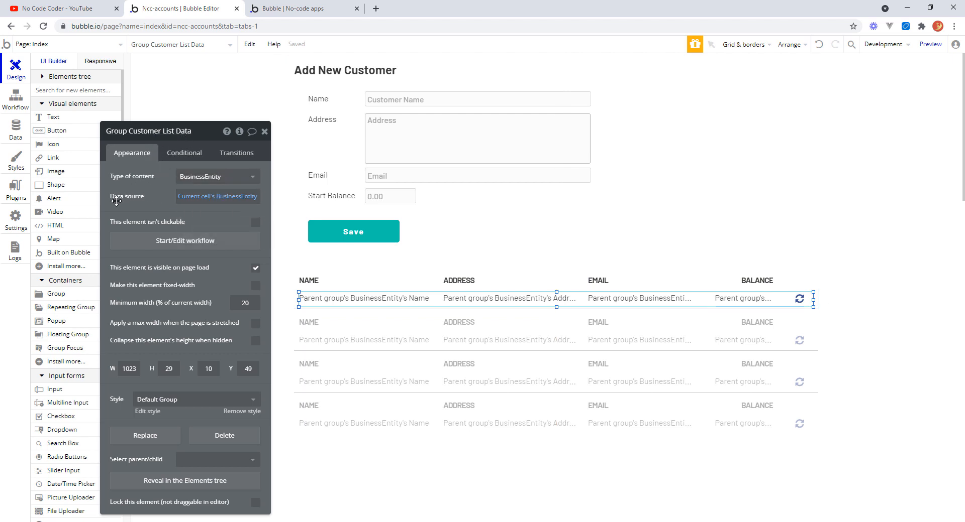
mouse_move(245, 201)
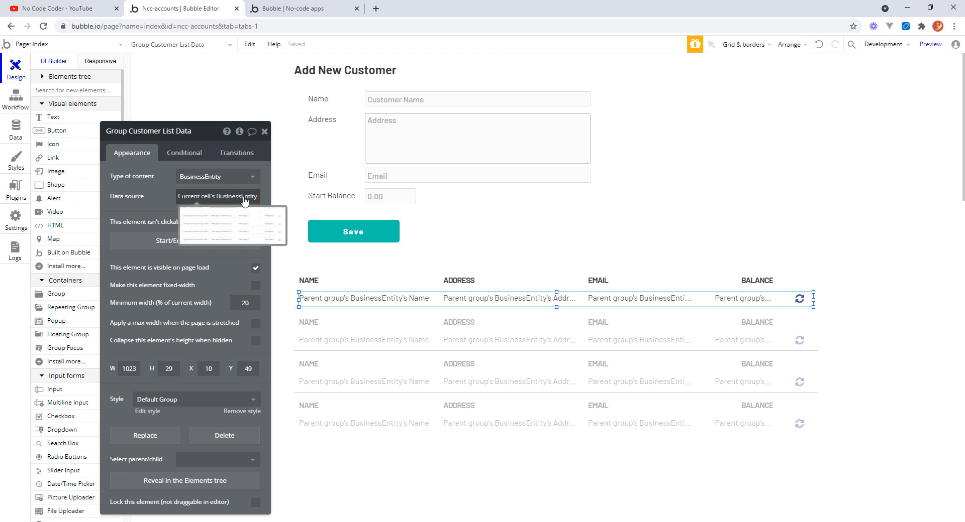
click(799, 299)
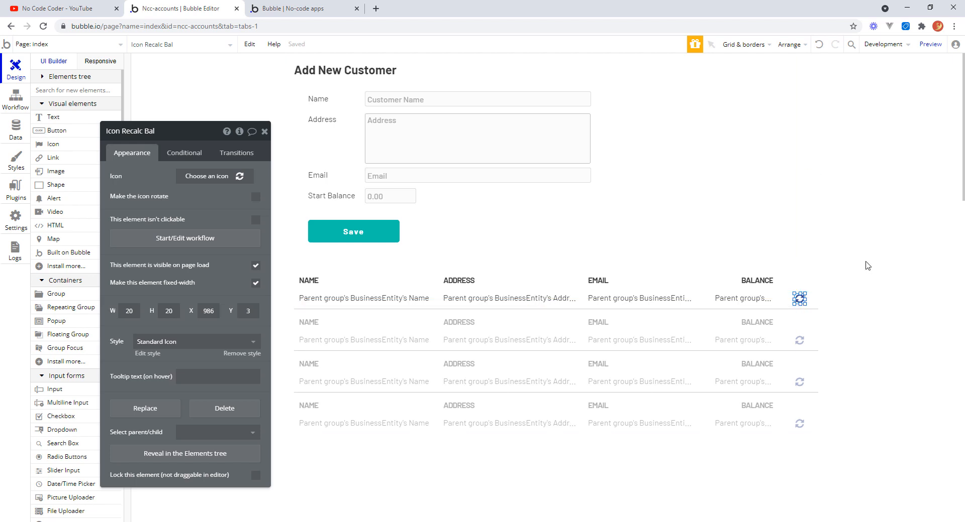
click(265, 132)
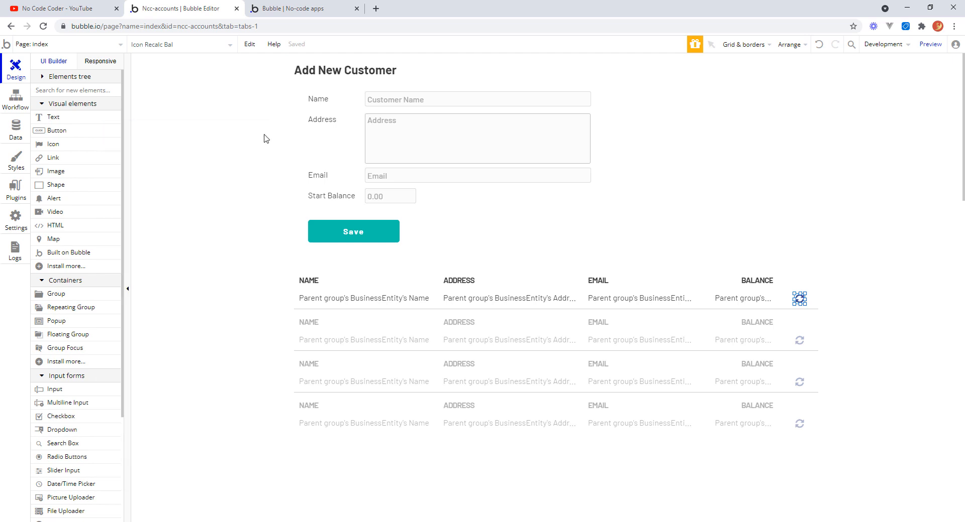
click(837, 298)
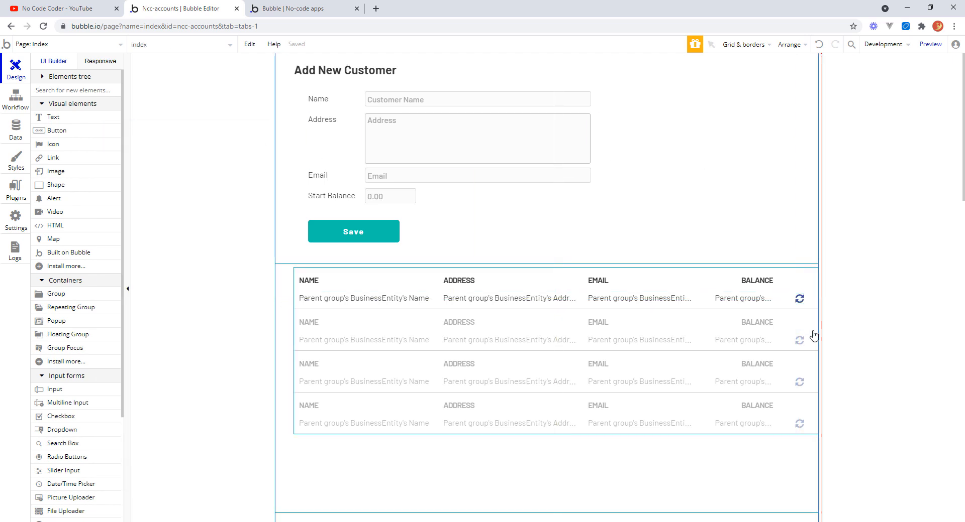
Test the refresh icon on each customer row in the preview to recalculate their balances.
click(315, 11)
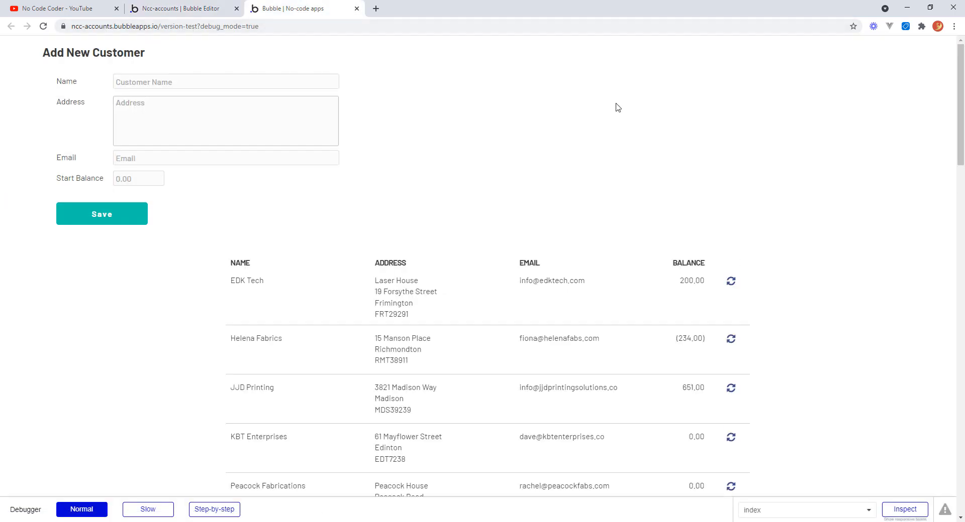
click(781, 511)
click(746, 497)
scroll(959, 161, down, 4)
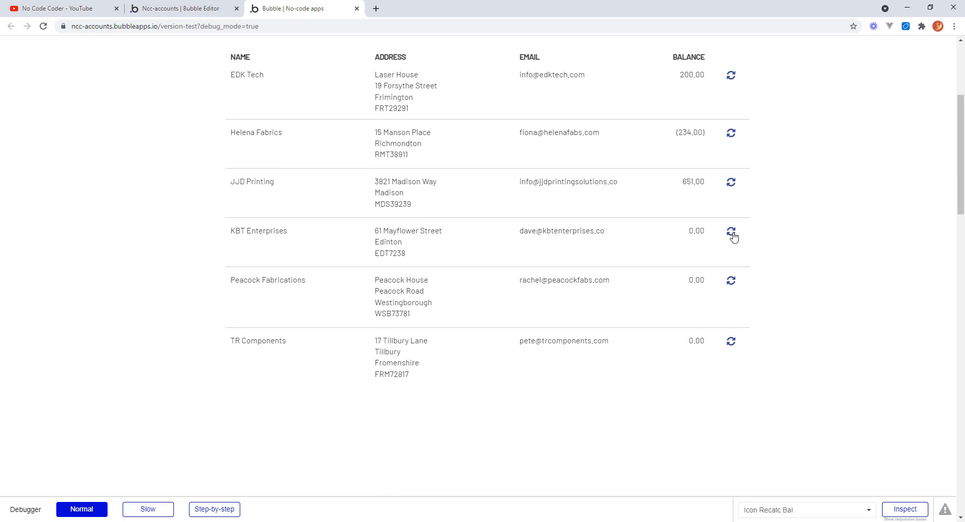
click(732, 234)
click(732, 284)
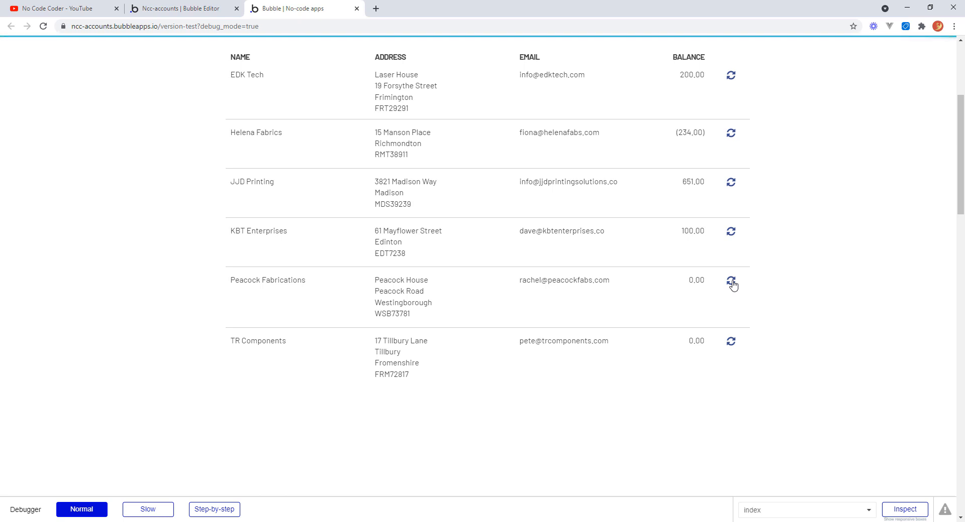
click(730, 343)
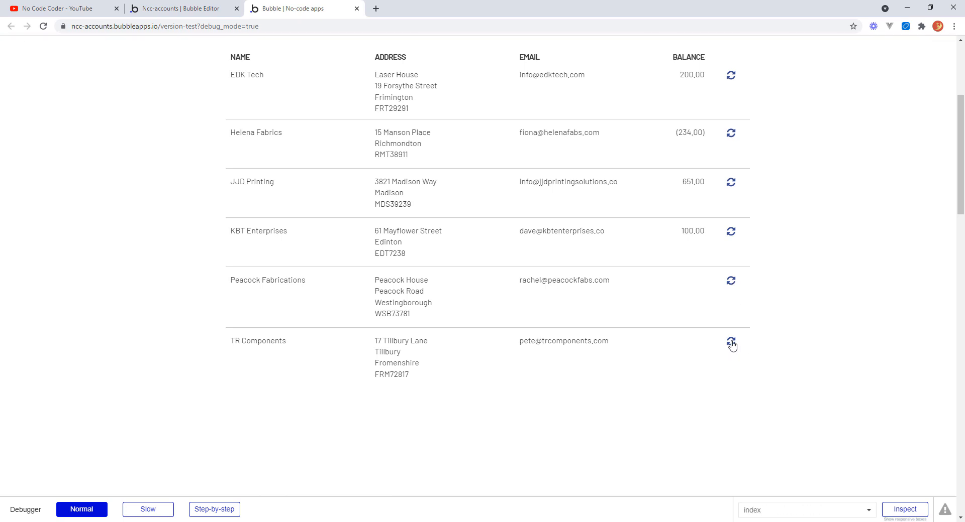
mouse_move(960, 162)
mouse_down()
mouse_move(959, 118)
mouse_move(959, 144)
mouse_up()
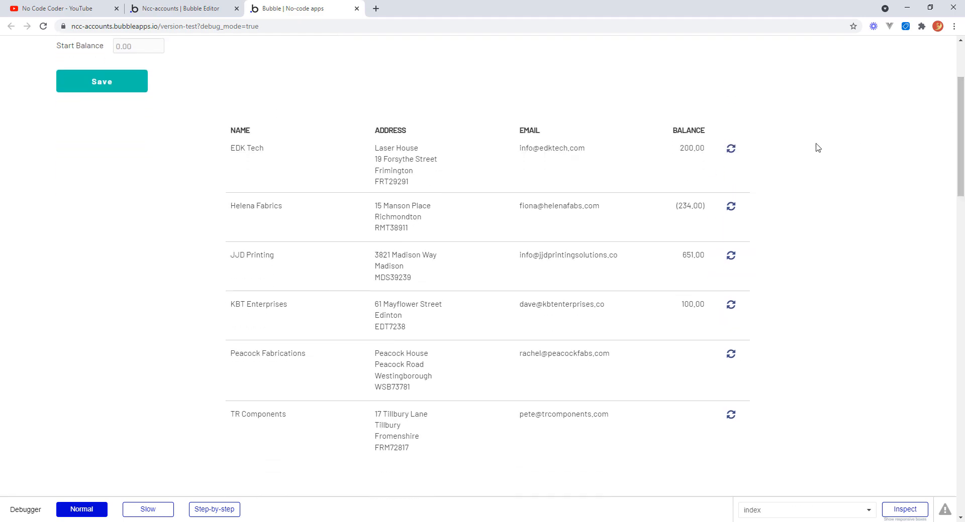
click(733, 150)
click(731, 207)
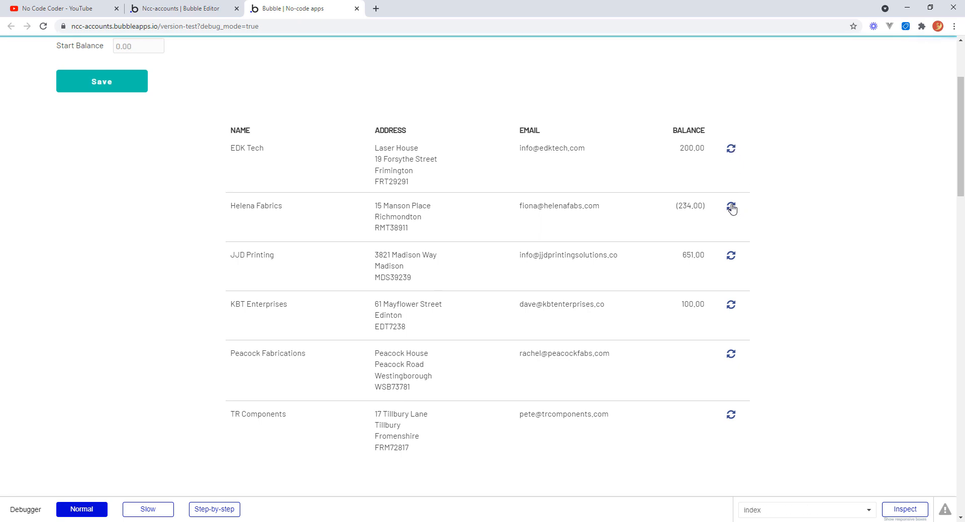
click(730, 258)
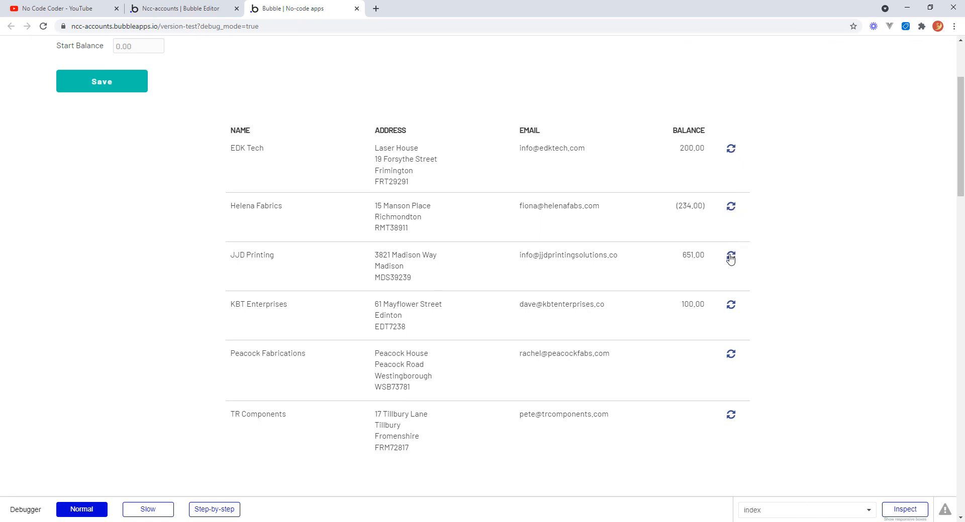
drag(962, 159, 958, 178)
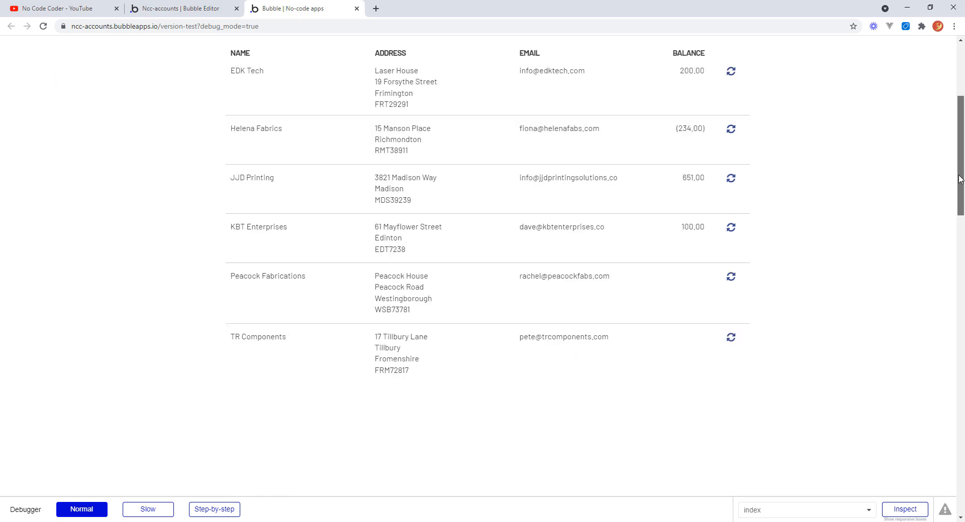
scroll(959, 179, up, 5)
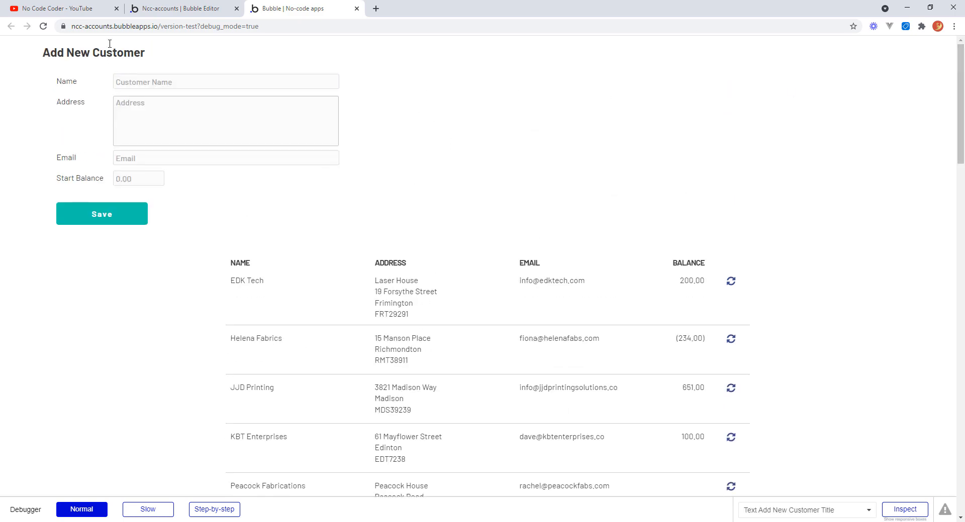
Compare the refresh icon's workflow in the editor with the balances shown in the preview.
click(171, 8)
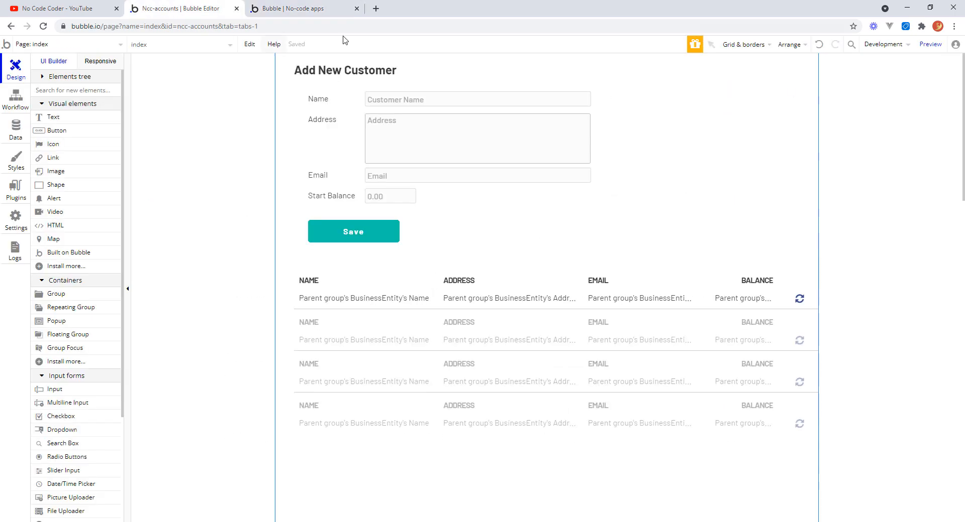
click(15, 98)
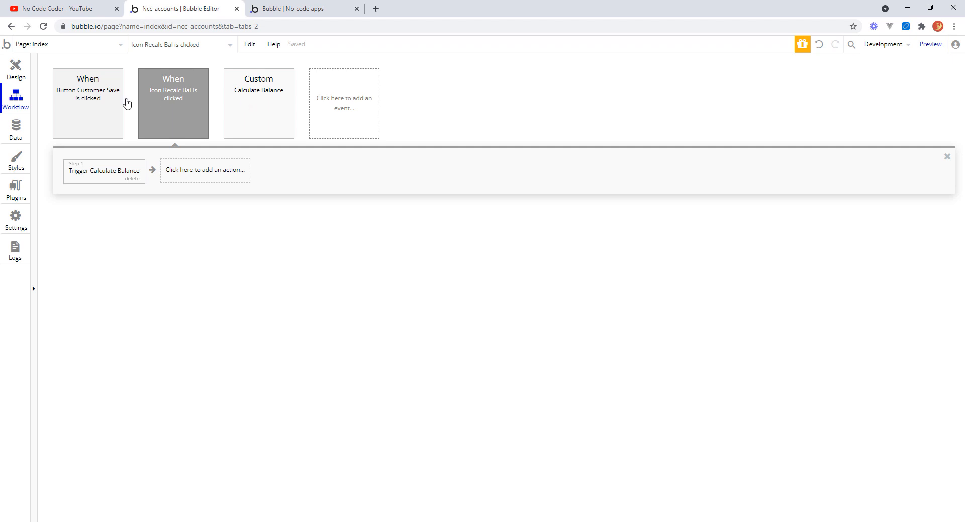
click(302, 10)
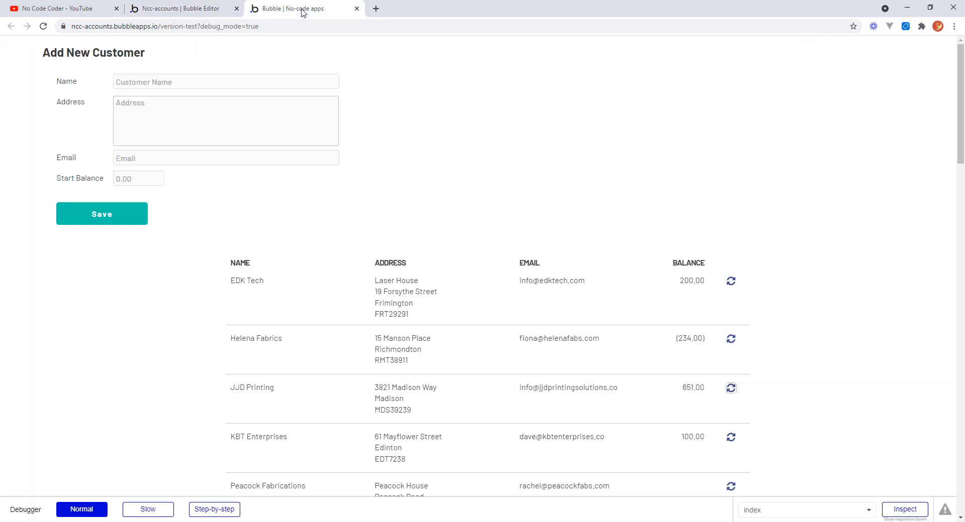
mouse_move(960, 120)
mouse_down()
mouse_move(961, 153)
mouse_move(961, 102)
mouse_up()
scroll(959, 115, down, 1)
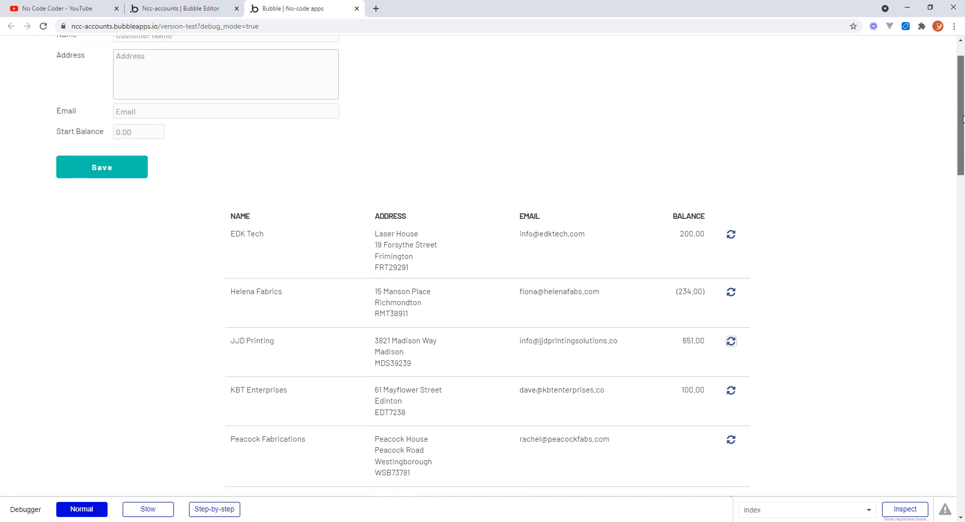
mouse_move(962, 120)
mouse_down()
mouse_move(962, 153)
mouse_move(960, 107)
mouse_up()
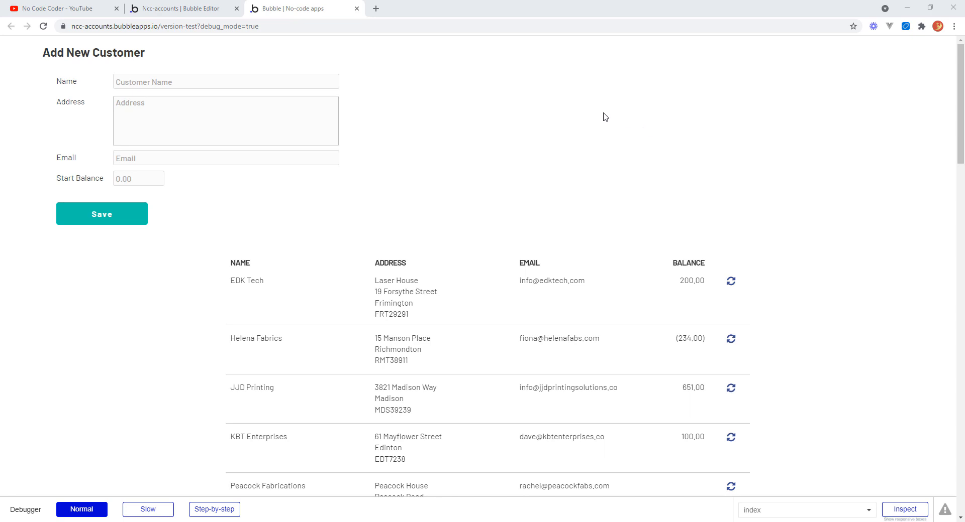
click(256, 78)
click(196, 14)
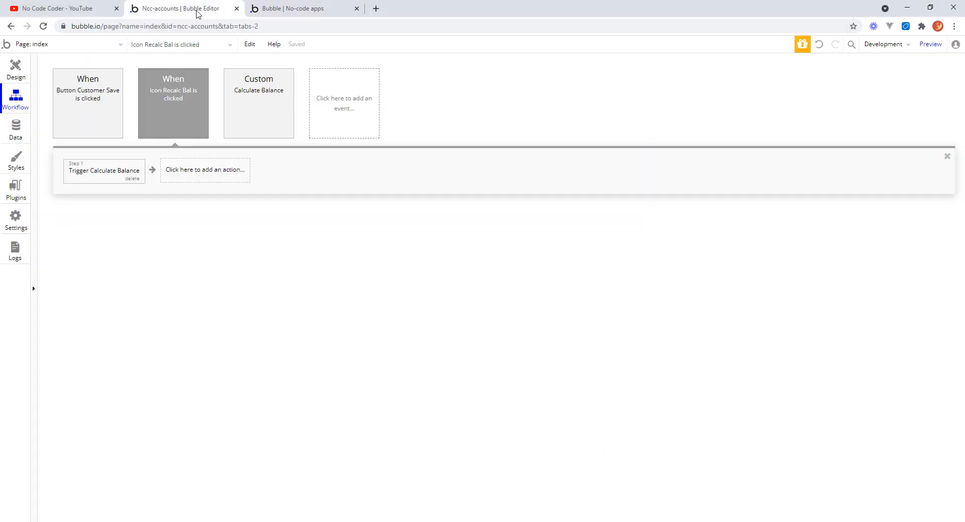
click(15, 68)
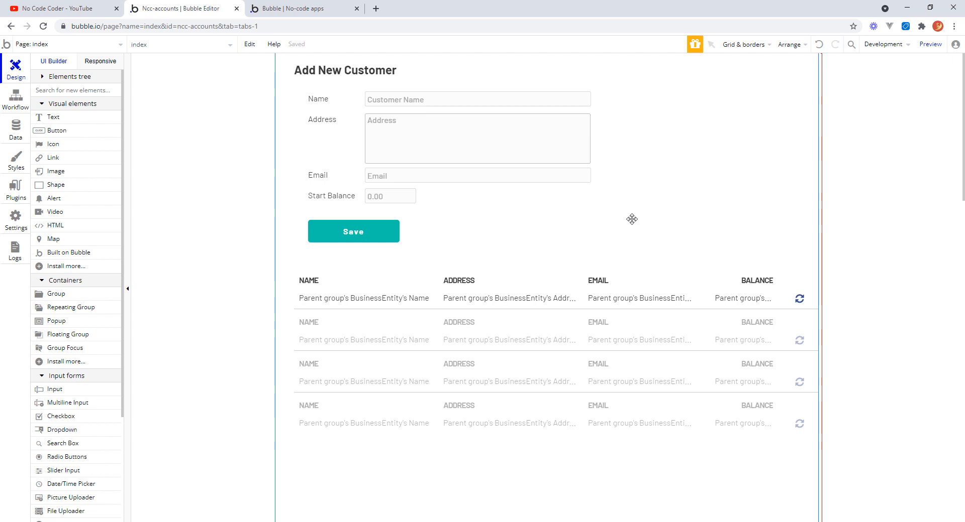
Draw a popup about 648 by 612 over the page and rename it New Transaction.
click(62, 321)
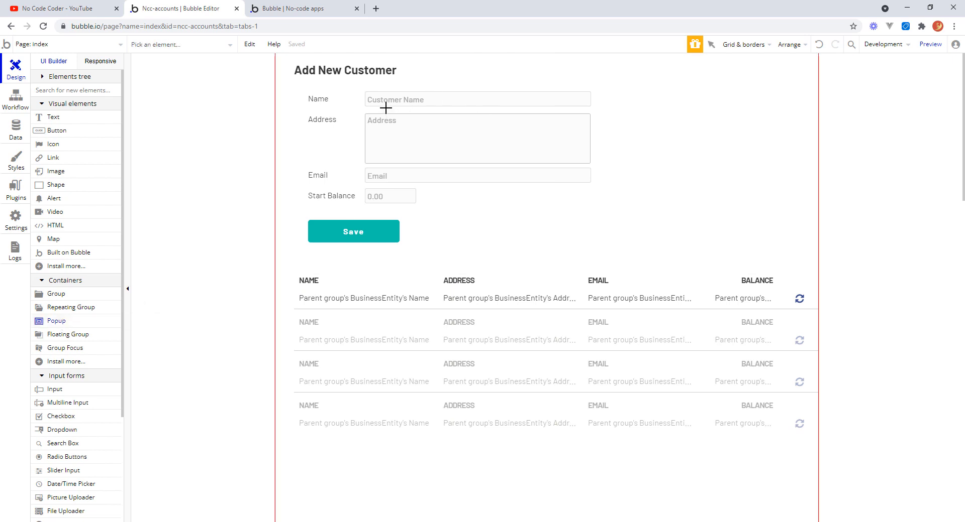
mouse_move(385, 109)
mouse_down()
mouse_move(384, 180)
mouse_move(585, 392)
mouse_move(709, 415)
mouse_up()
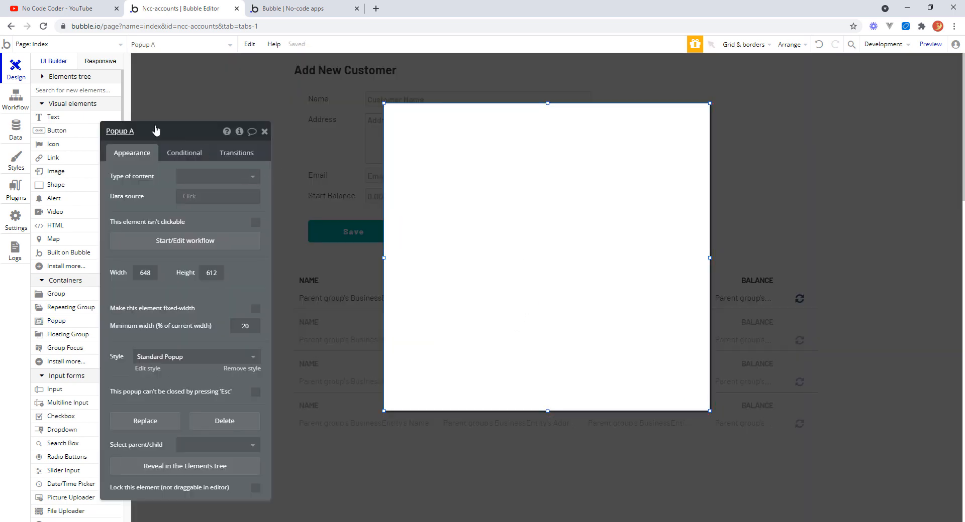
drag(153, 132, 184, 128)
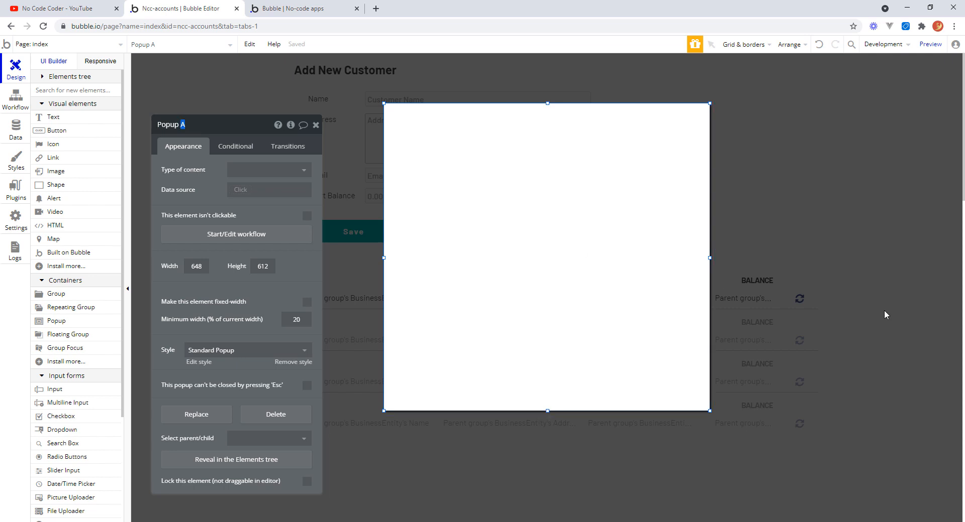
text(NEW)
key(Return)
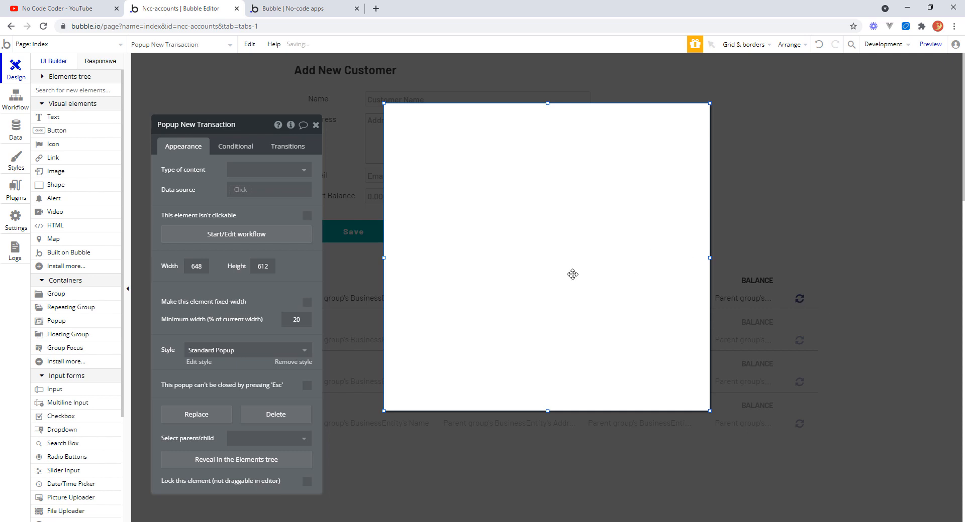
Set the New Transaction popup's type of content to Transaction.
click(306, 174)
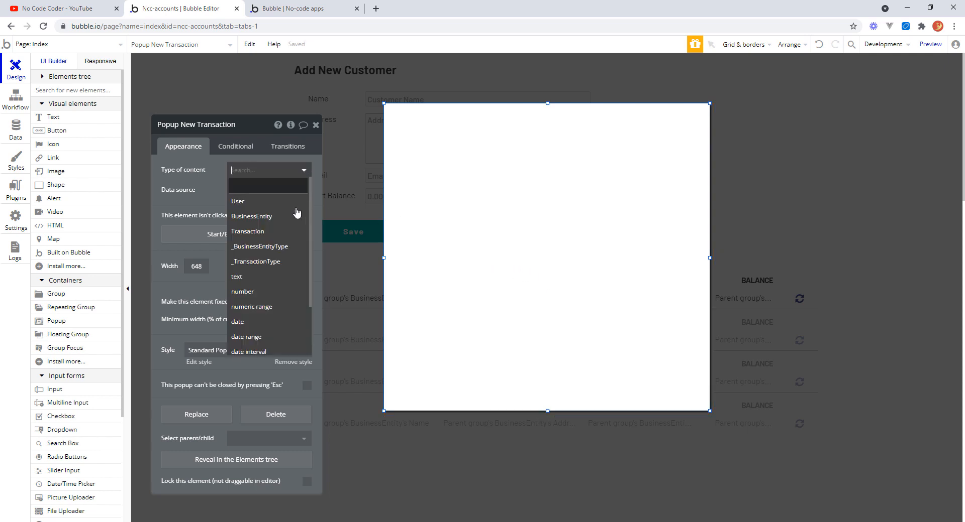
click(274, 232)
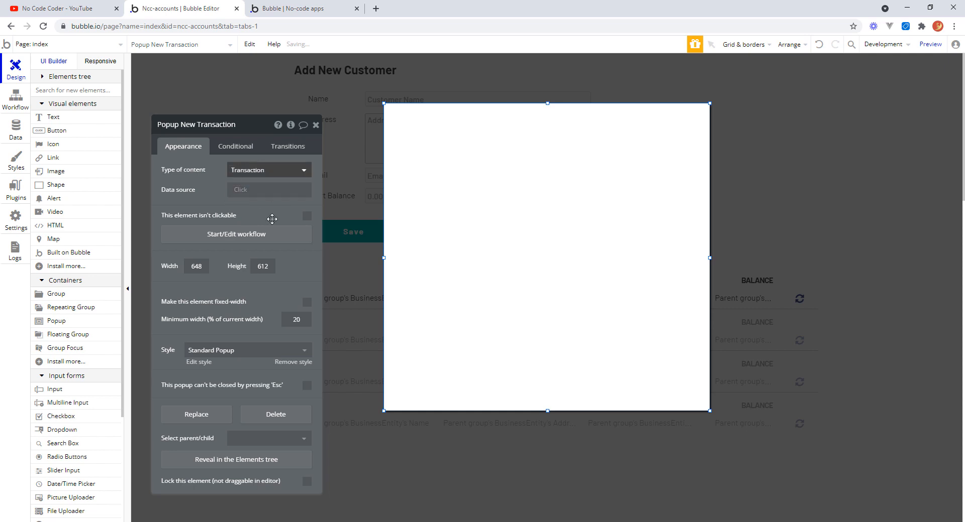
click(316, 126)
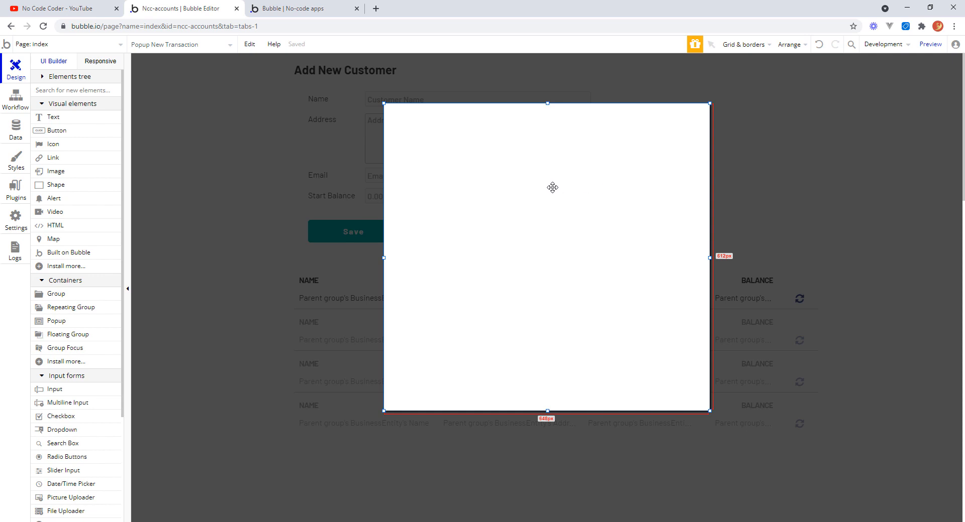
Rename the repeating group's header group to Group Customer List Headers.
click(43, 78)
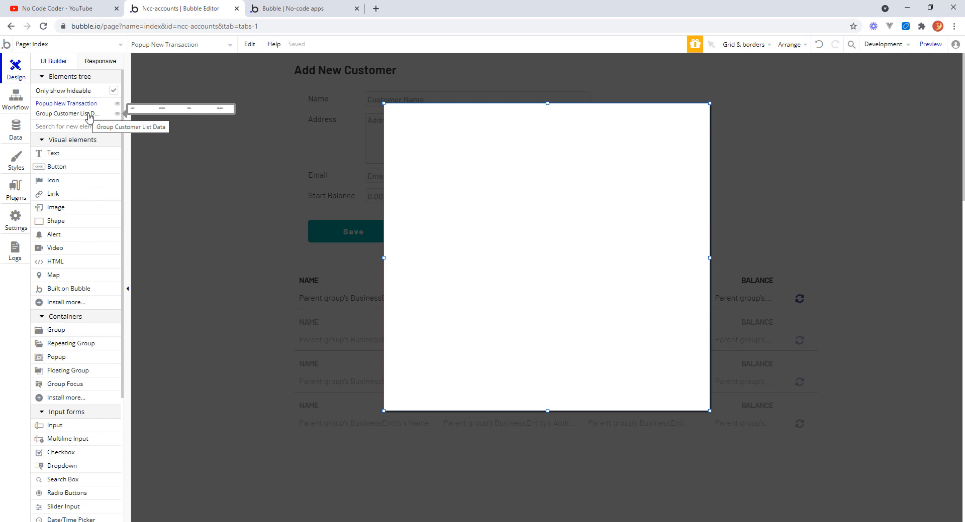
click(224, 192)
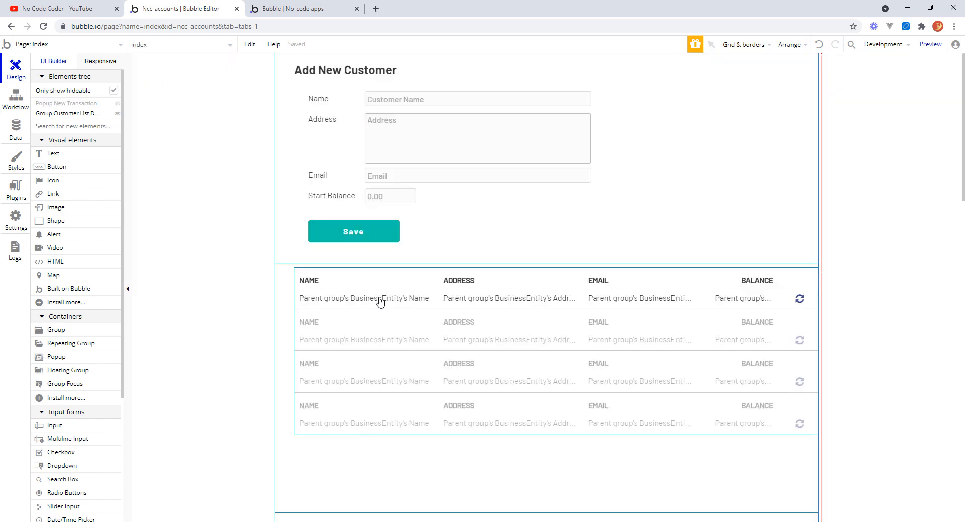
click(438, 287)
double_click(439, 287)
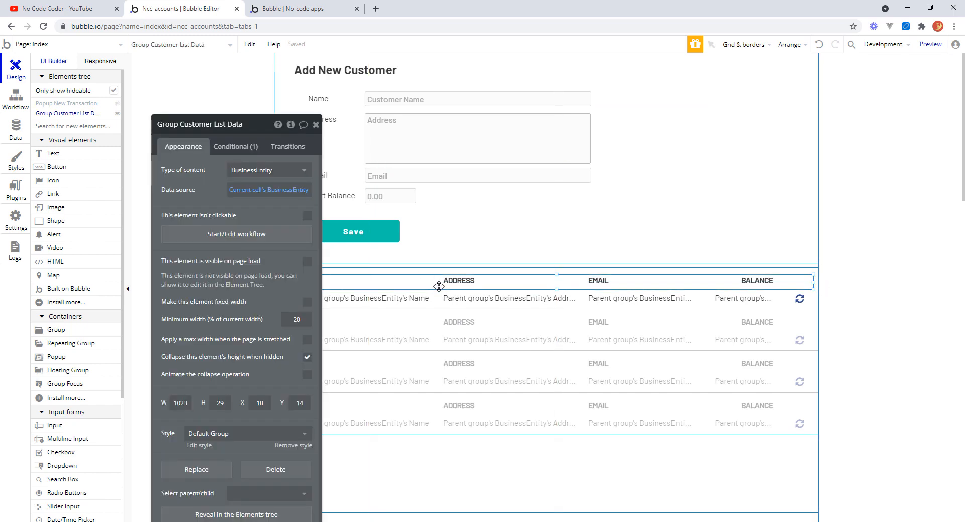
click(225, 125)
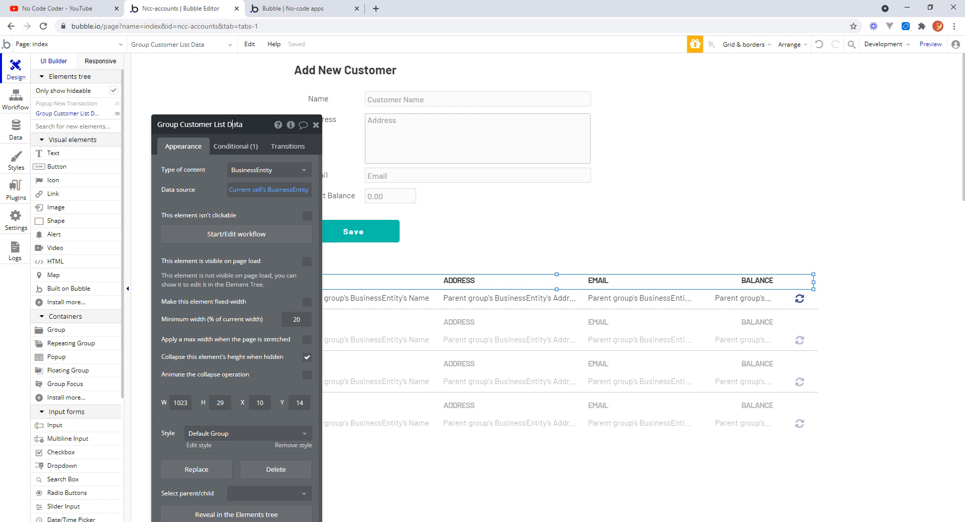
double_click(233, 124)
text(Headers)
click(316, 124)
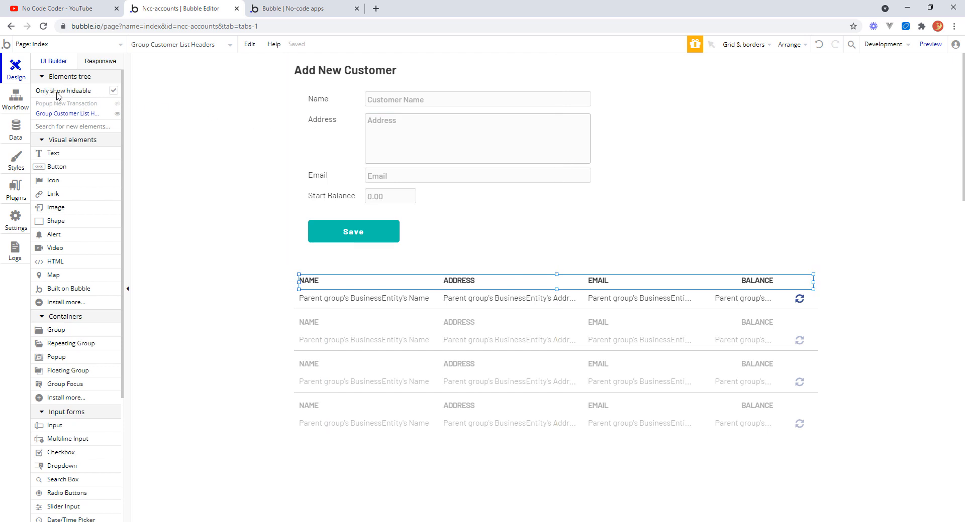
Toggle the New Transaction popup's visibility in the elements tree.
click(117, 115)
click(117, 115)
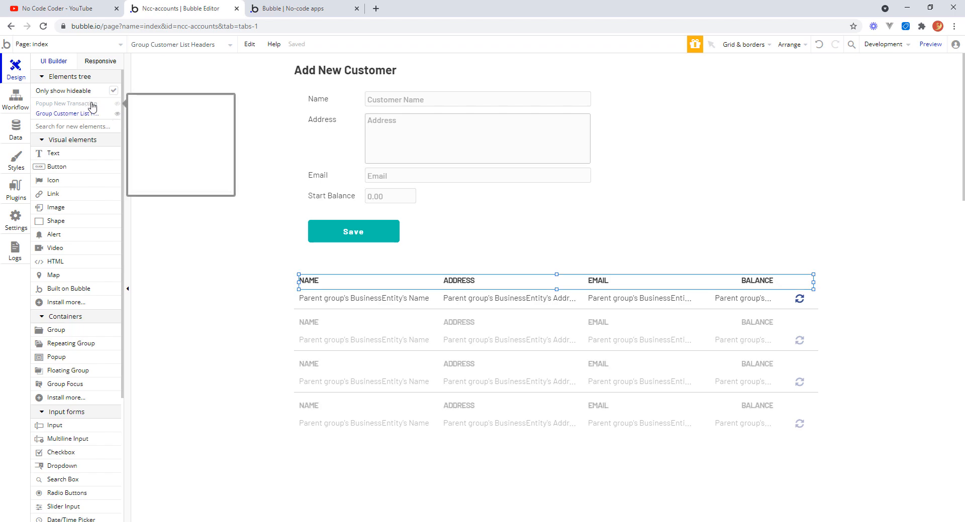
click(120, 108)
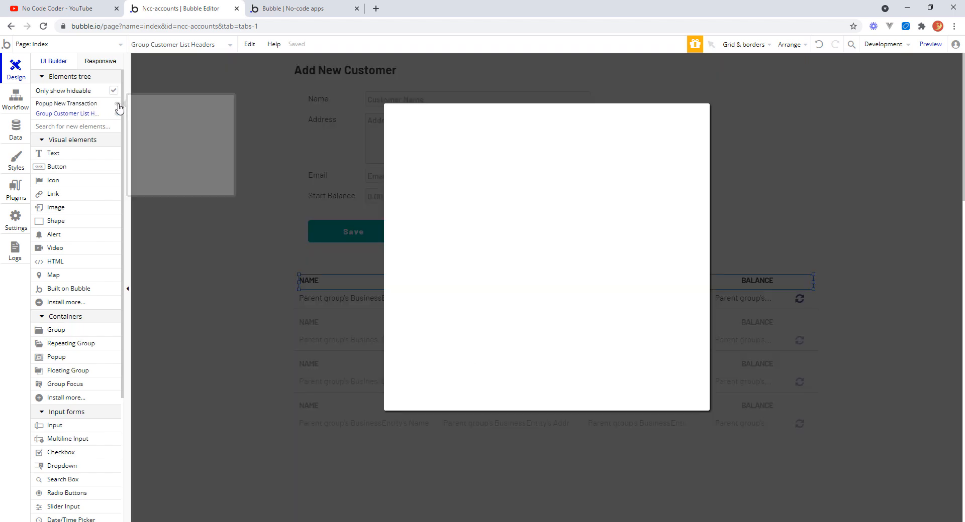
click(119, 109)
click(119, 108)
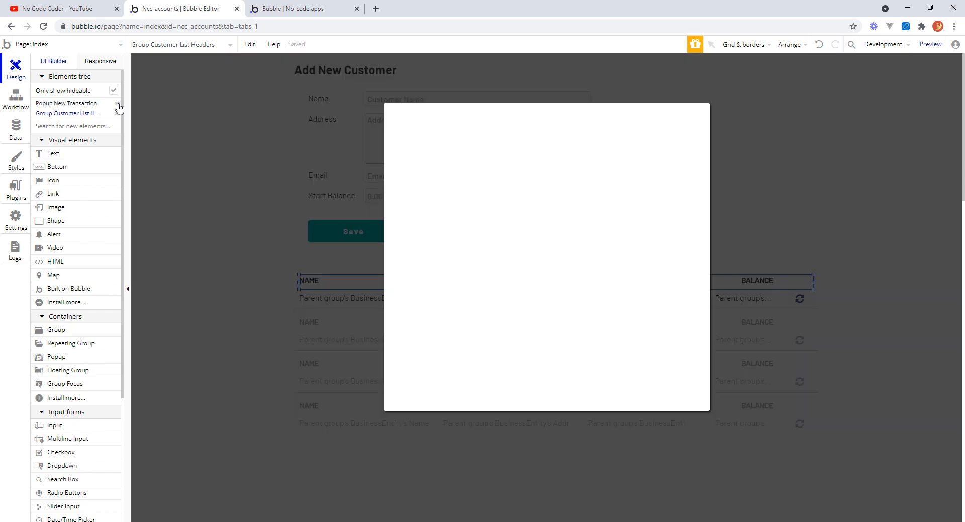
click(119, 108)
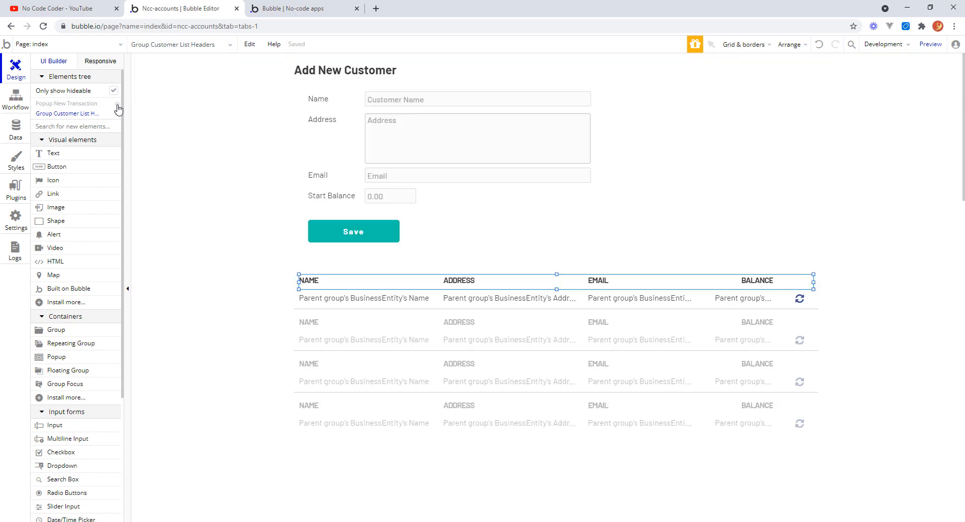
click(119, 108)
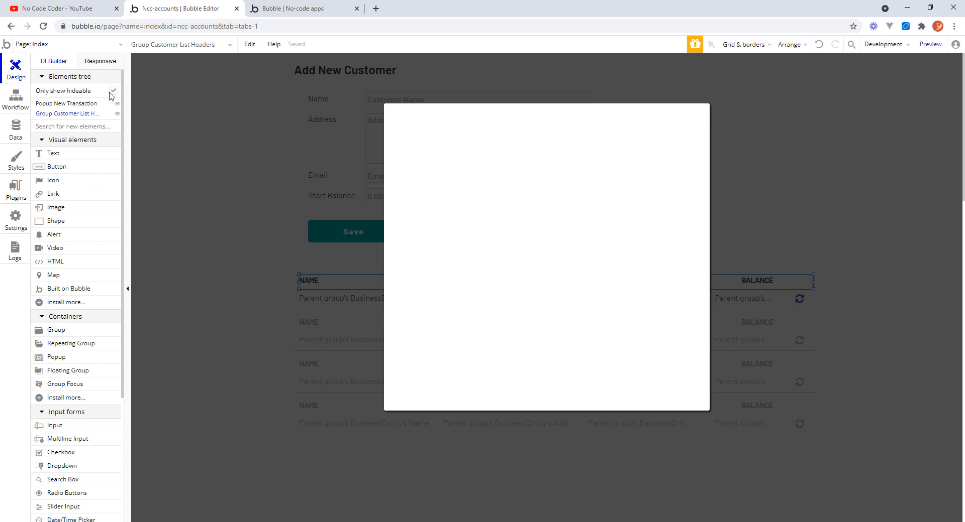
Browse the full elements tree, expanding the Add New Customer and Customer List groups.
click(113, 91)
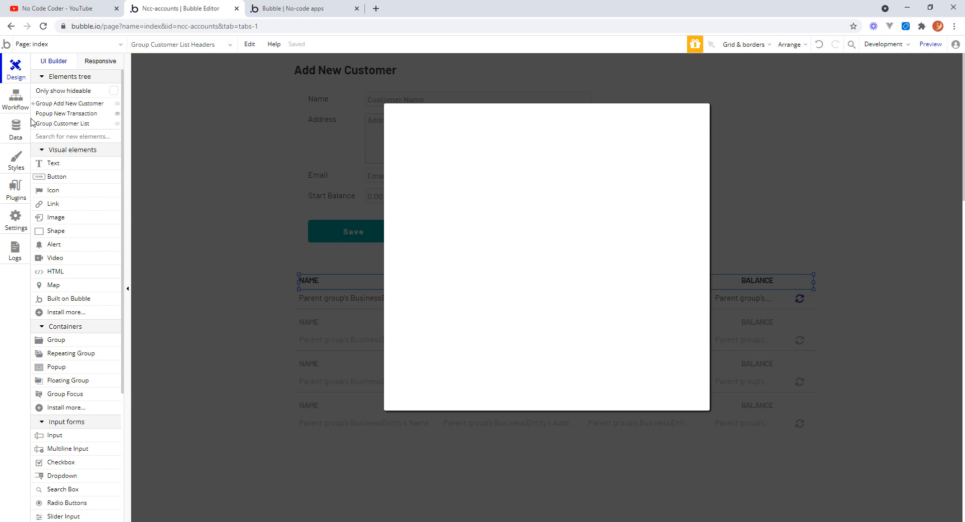
mouse_move(38, 104)
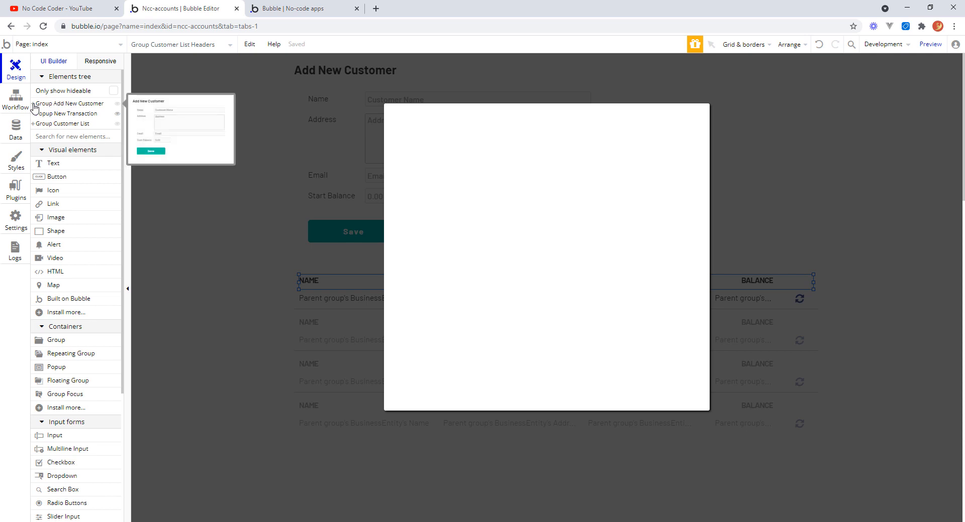
click(33, 103)
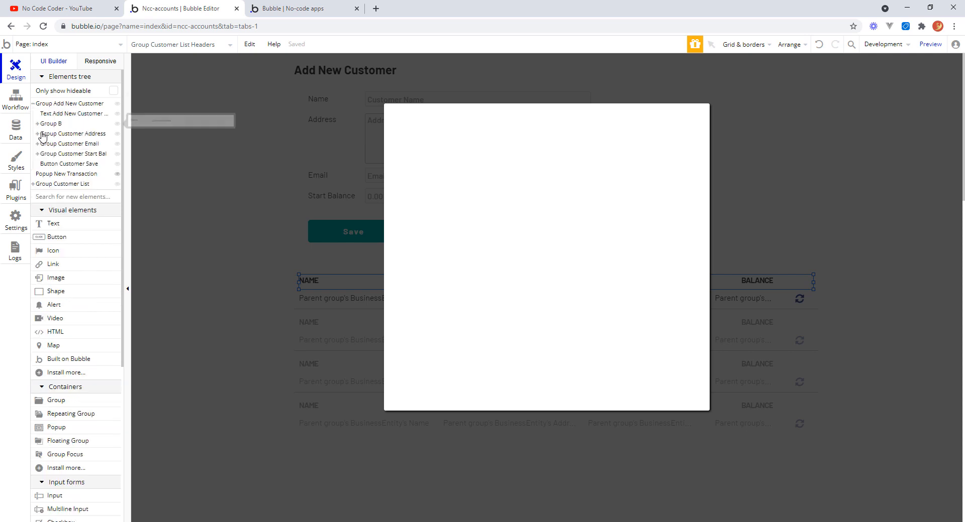
click(38, 124)
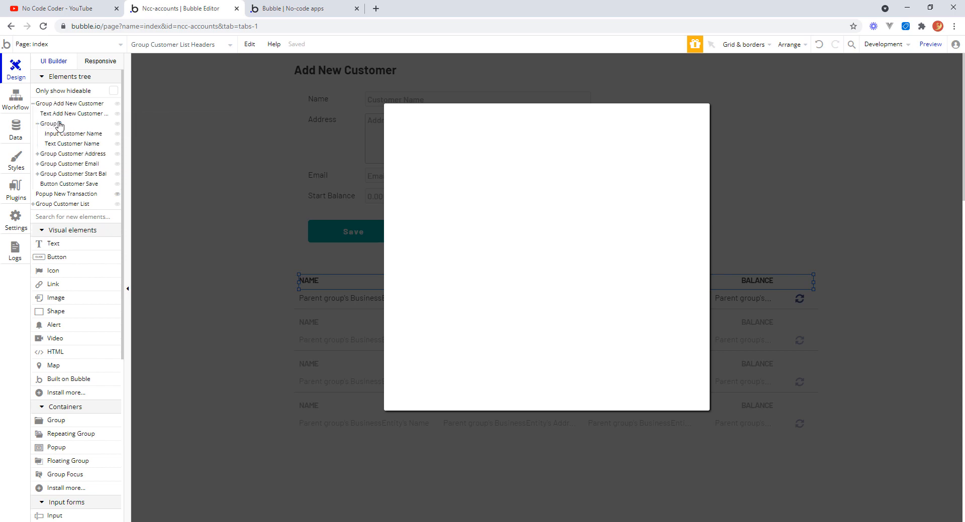
click(41, 124)
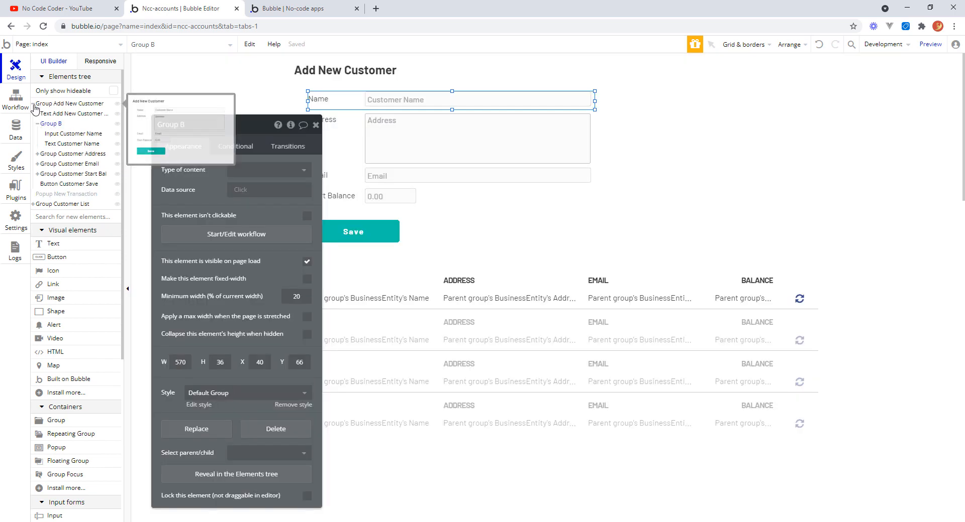
click(33, 103)
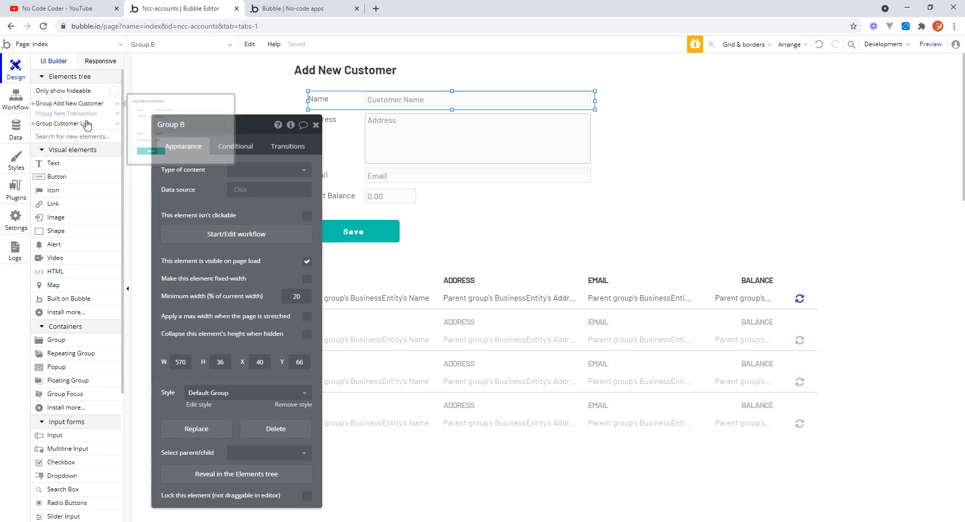
click(34, 125)
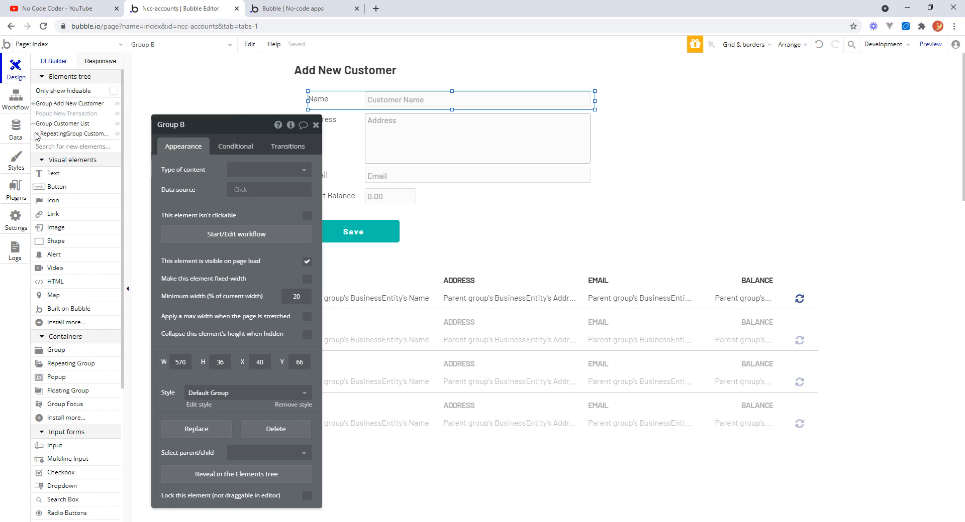
click(38, 134)
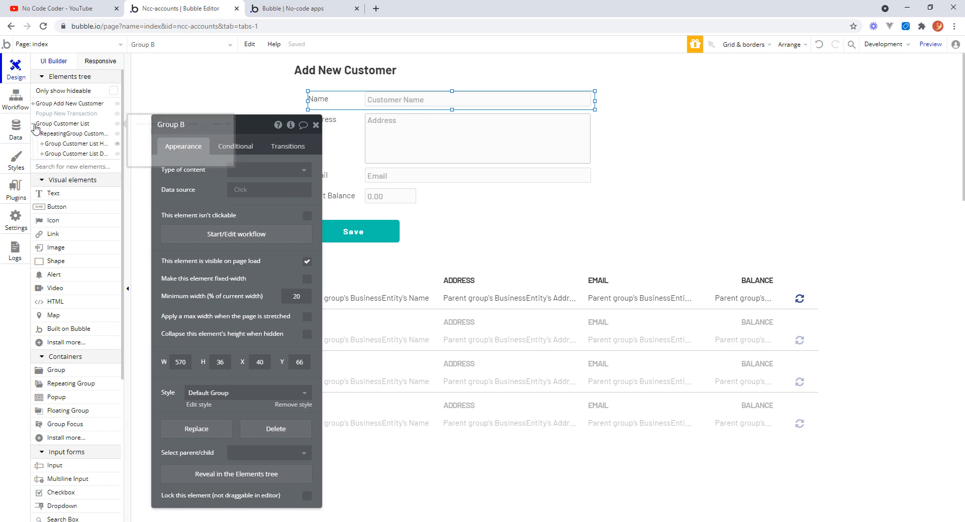
click(113, 91)
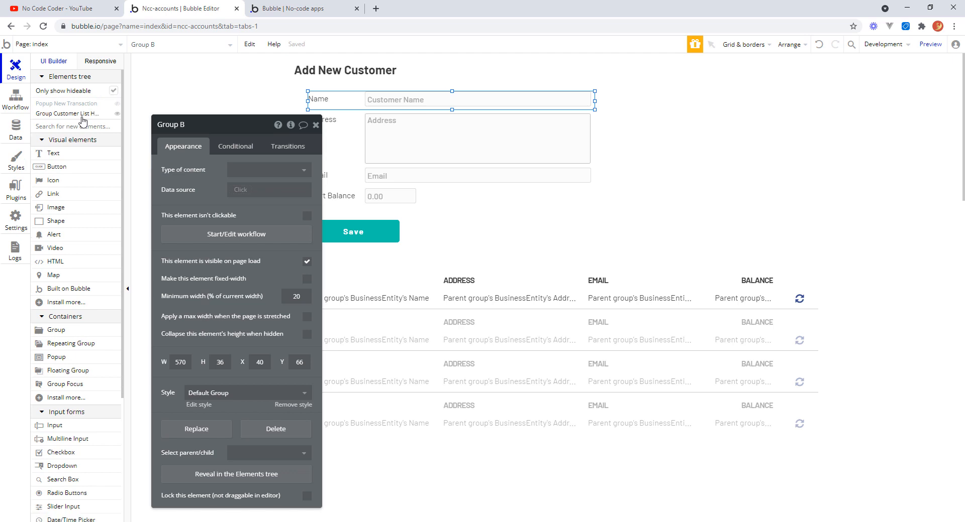
mouse_move(81, 107)
click(116, 104)
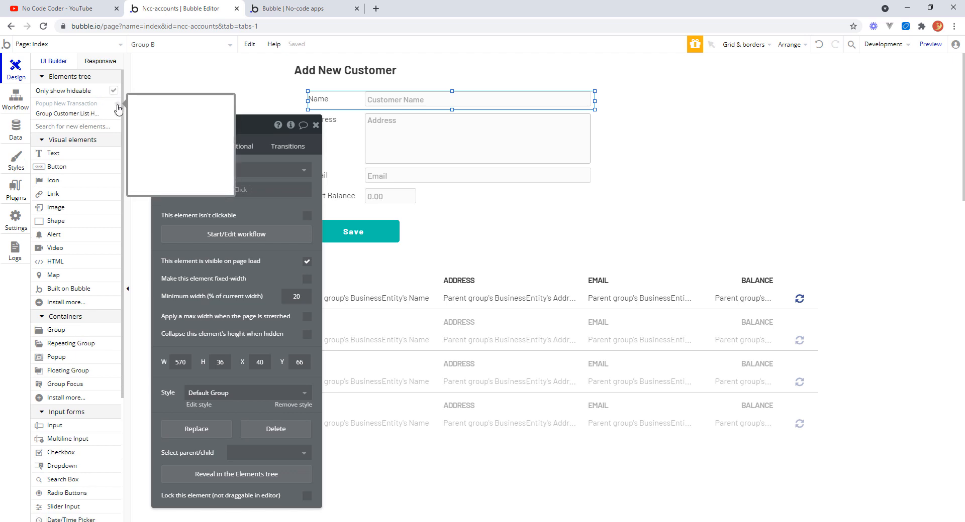
Copy the Add New Customer title and paste it into the New Transaction popup.
click(333, 68)
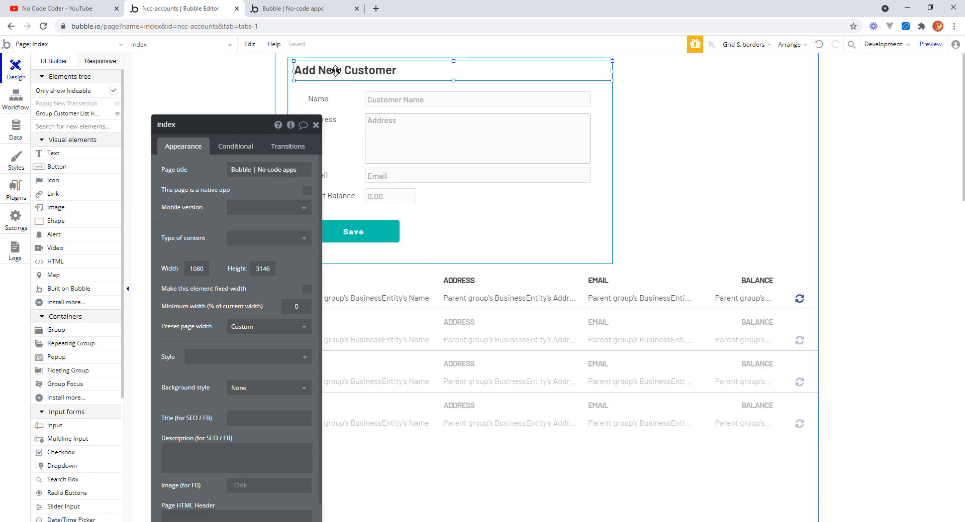
right_click(335, 70)
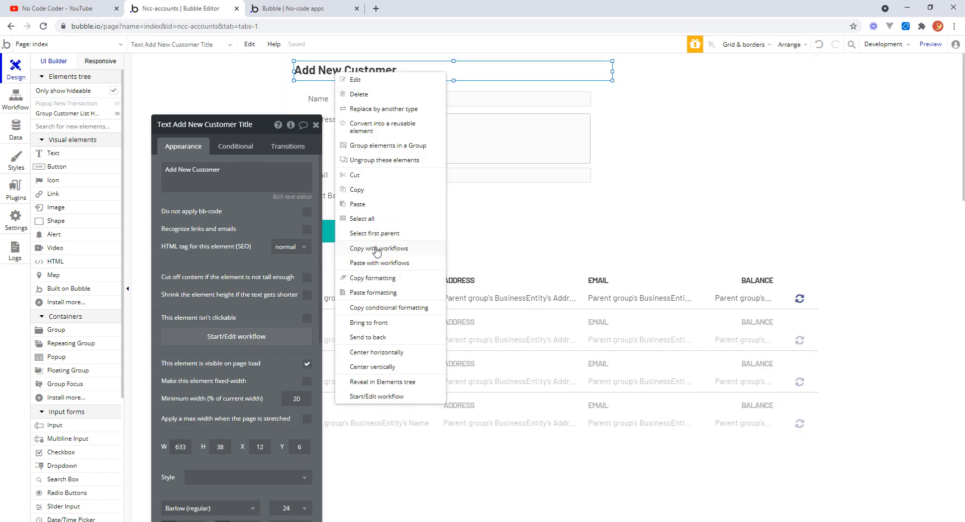
click(358, 189)
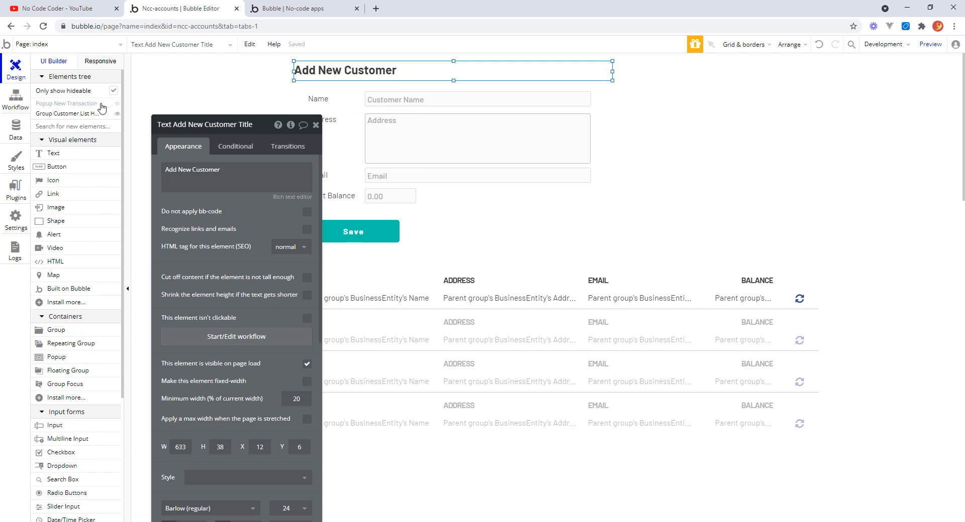
click(119, 105)
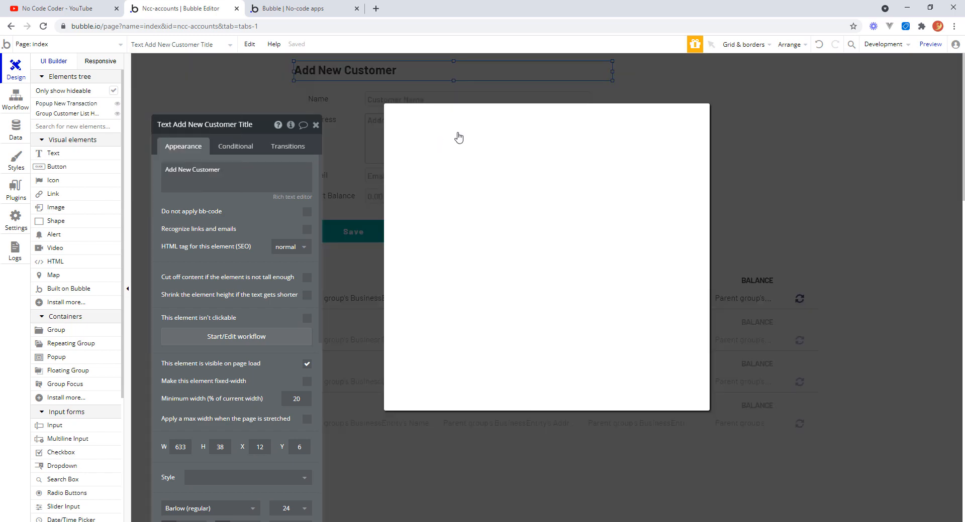
right_click(420, 129)
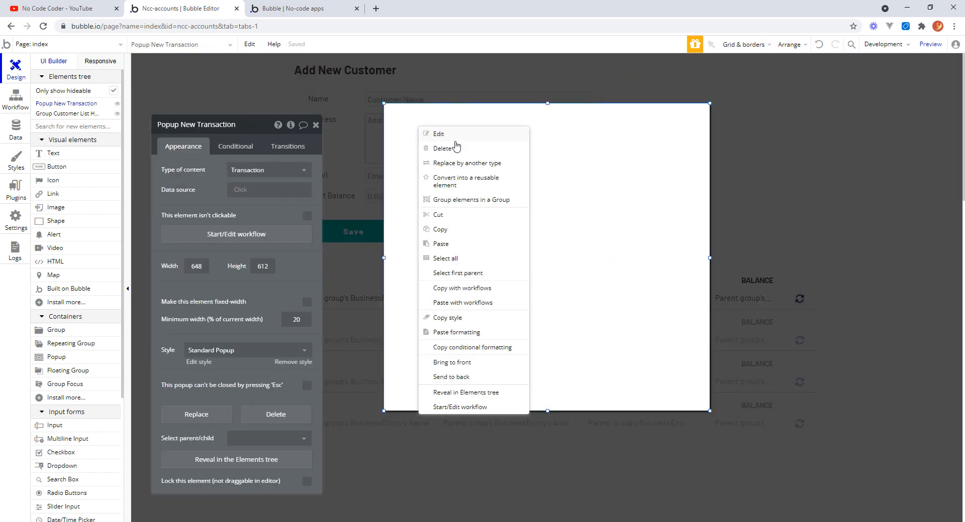
click(441, 245)
Place the pasted title at the popup's top-left and narrow it to about 388 px wide.
click(446, 123)
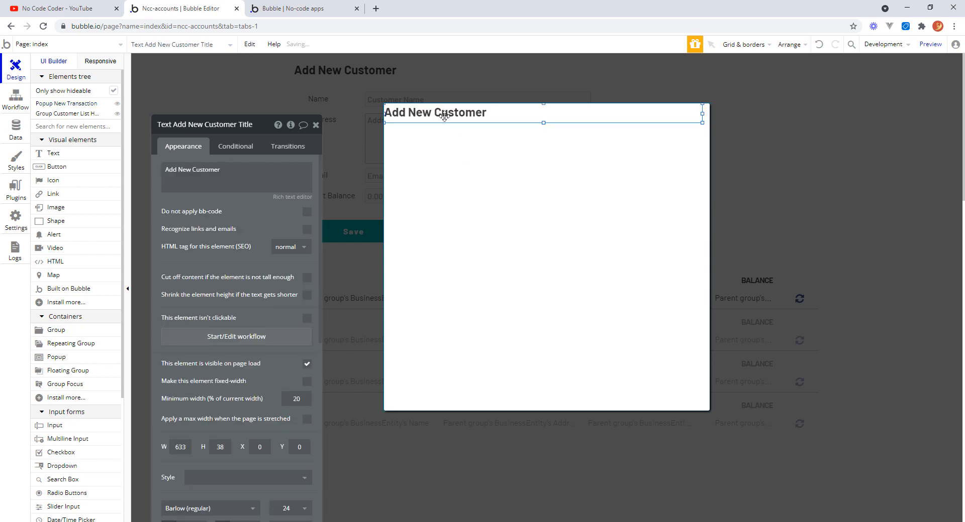
drag(445, 122, 442, 120)
drag(707, 118, 584, 118)
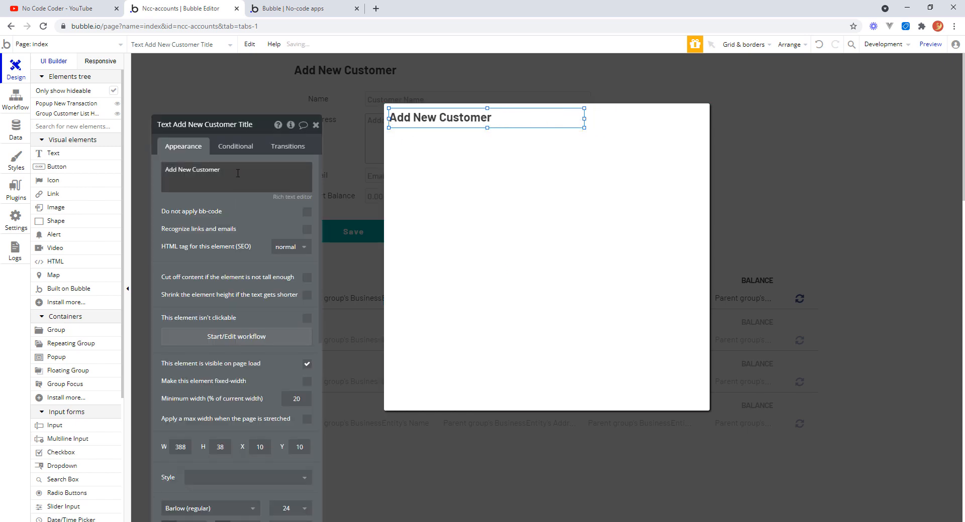
Change the popup title's text to Add New Transaction.
drag(224, 170, 164, 170)
text(Ad)
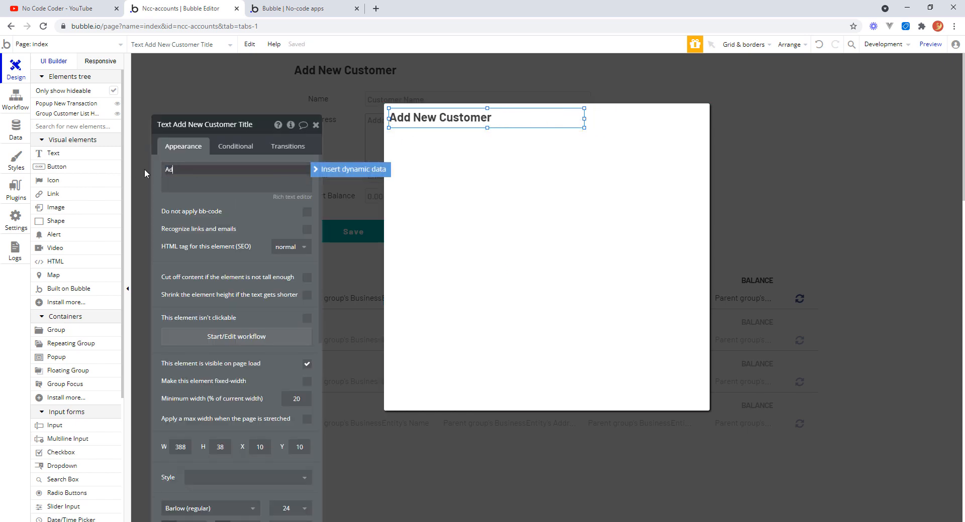
text(d New Transaction)
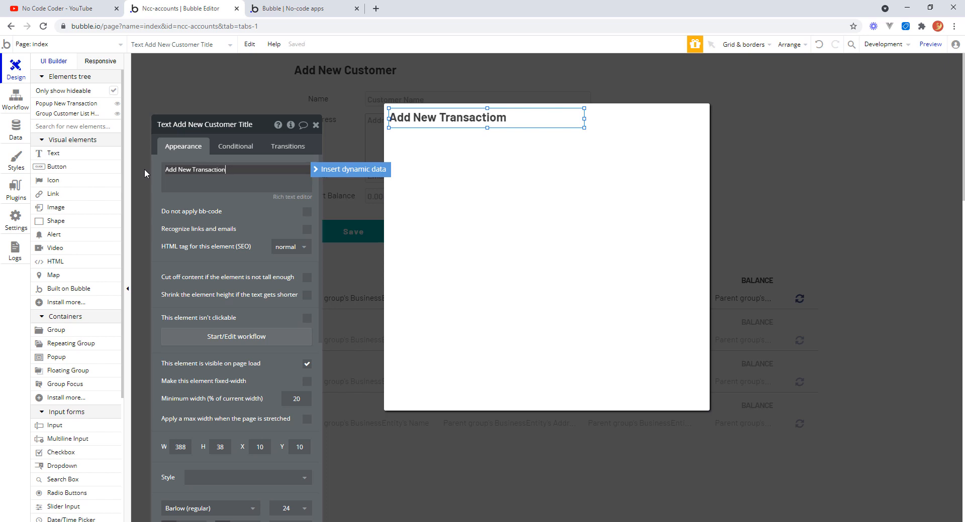
key(Tab)
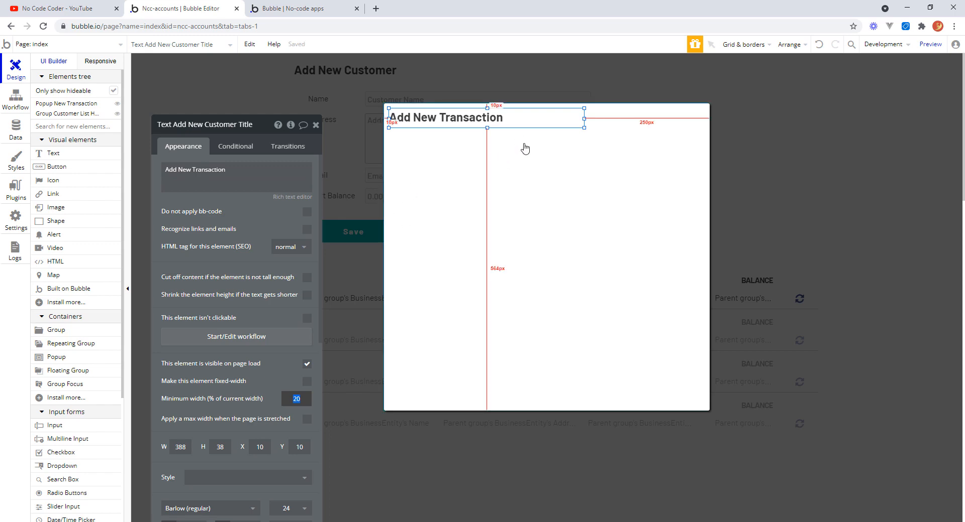
drag(259, 130, 872, 83)
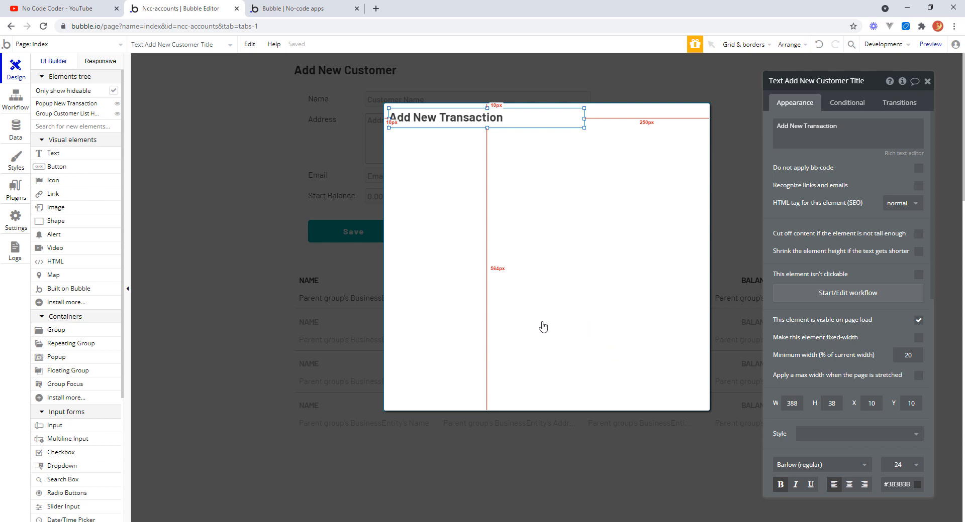
Draw an icon in the popup's top-right corner and set it to the close (X) icon.
click(53, 181)
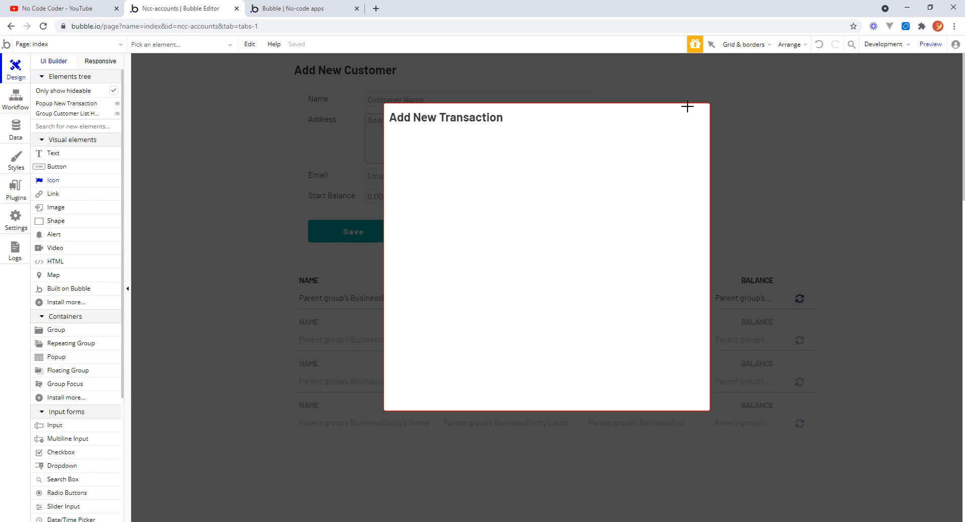
drag(688, 105, 705, 126)
click(900, 126)
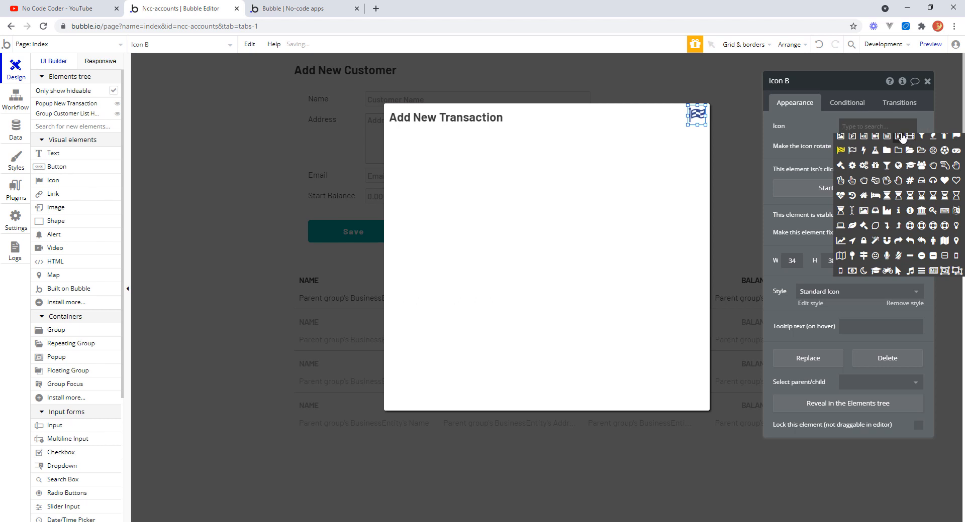
text(clos)
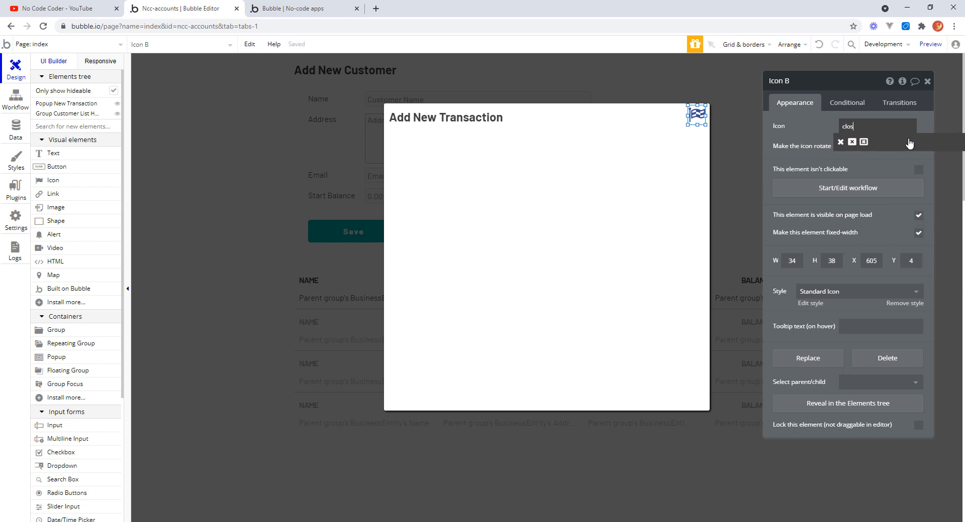
click(841, 144)
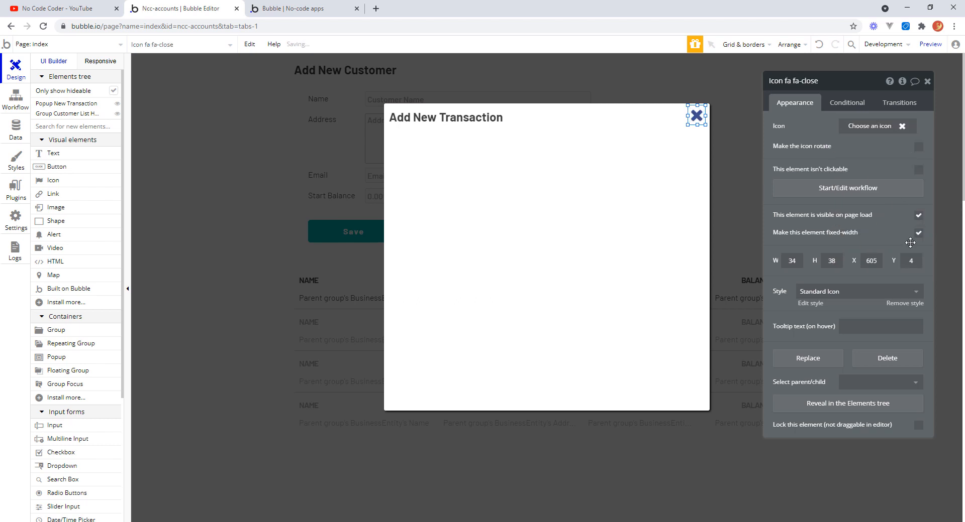
Resize the close icon to 26 px wide and 26 px high.
drag(797, 262, 778, 259)
text(267)
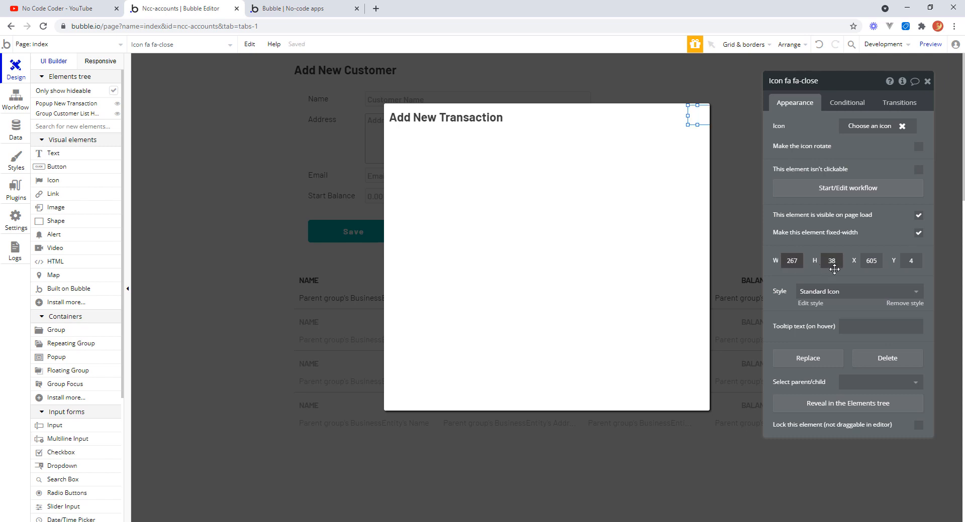
key(BackSpace)
drag(837, 261, 843, 271)
text(26)
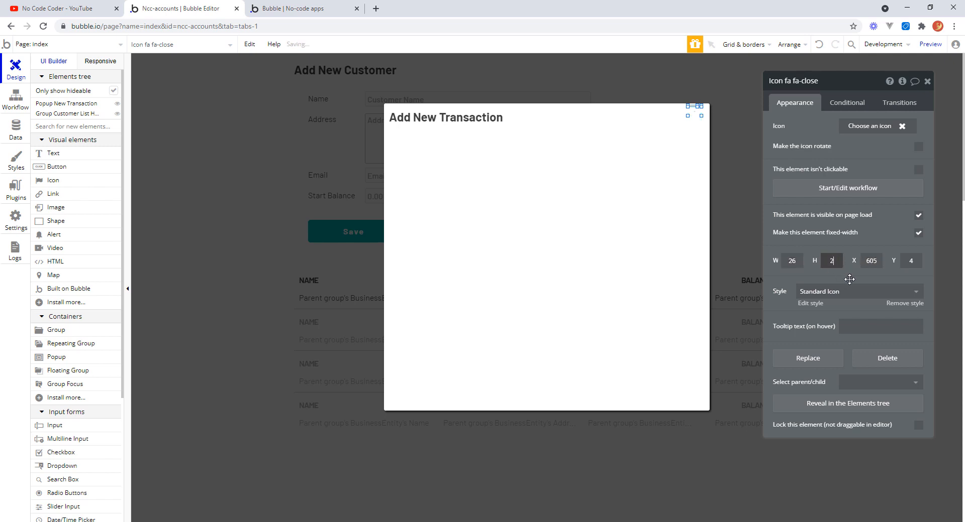
click(665, 258)
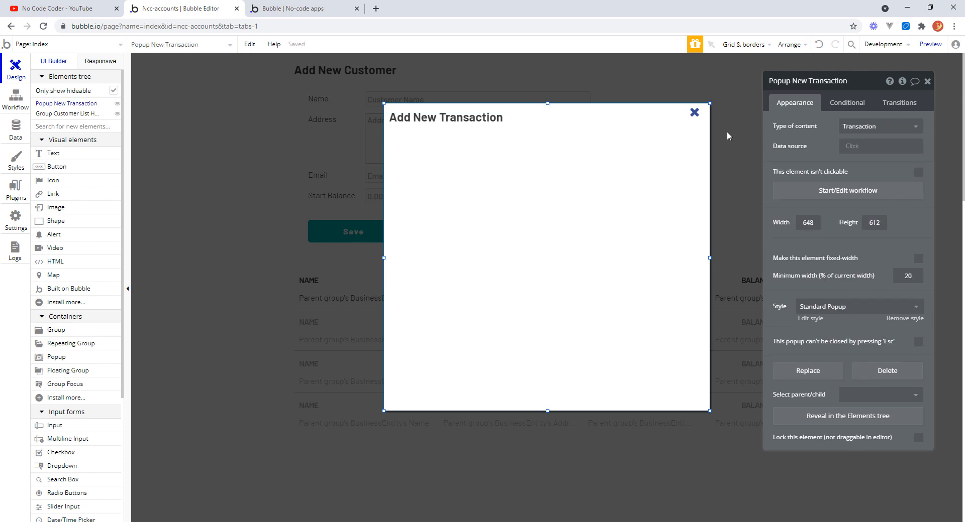
Rename the close icon to Icon Add Trans Close.
click(694, 113)
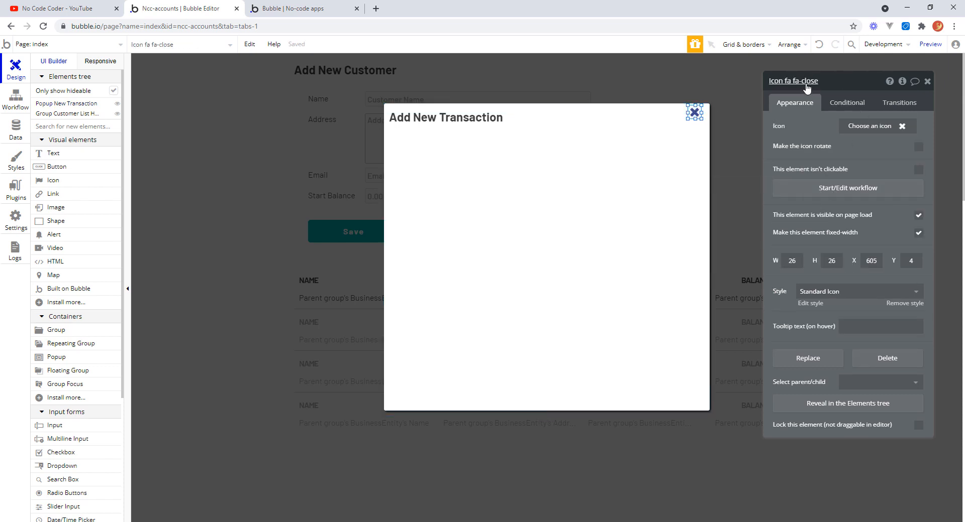
click(785, 84)
drag(785, 81, 831, 76)
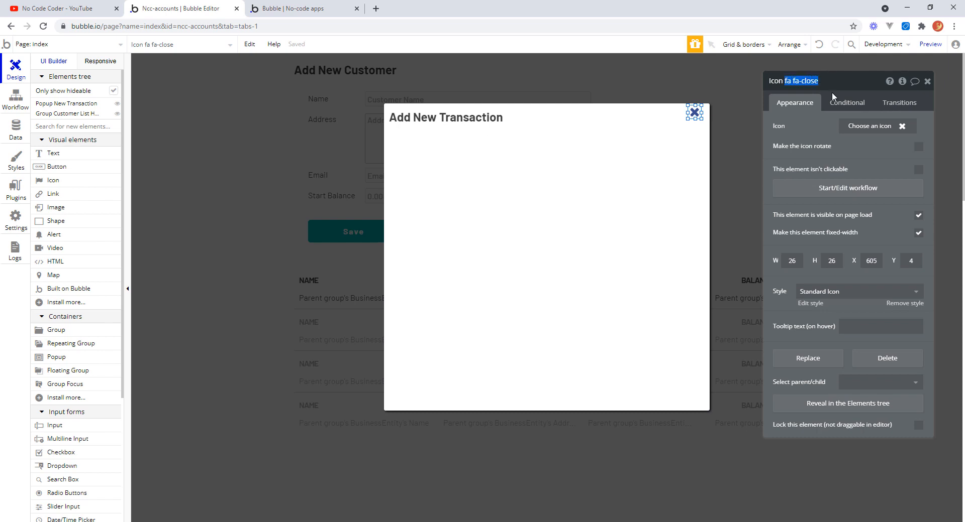
text(Add Trans)
Create a workflow for the close icon that hides Popup New Transaction.
click(842, 189)
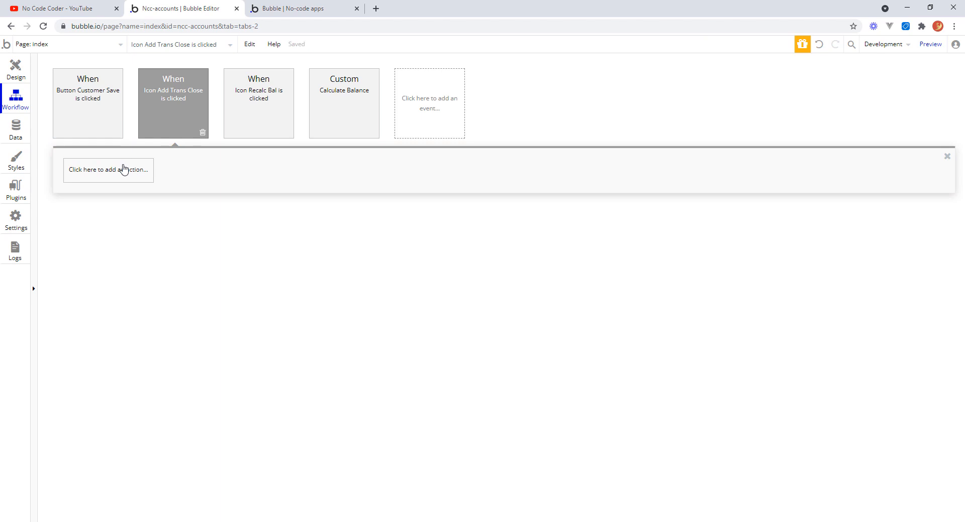
click(124, 170)
mouse_move(119, 311)
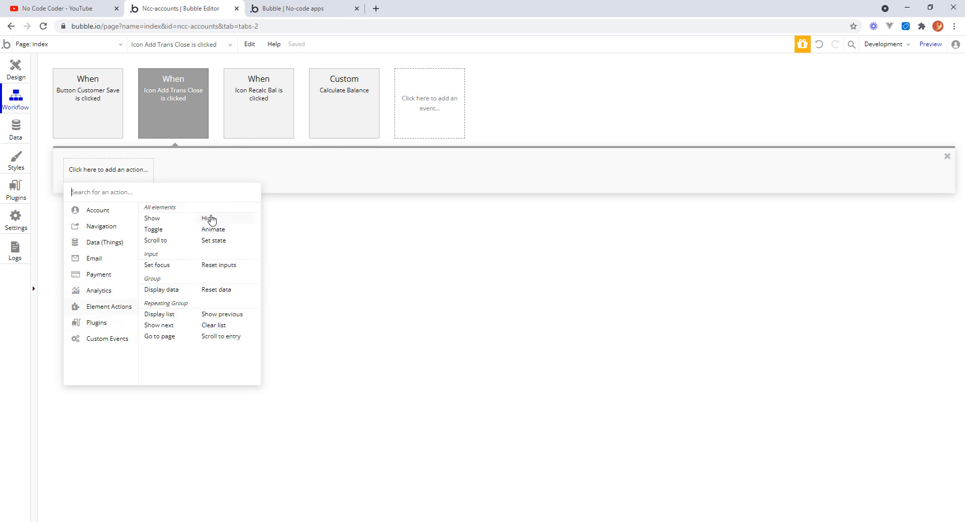
click(210, 220)
click(918, 107)
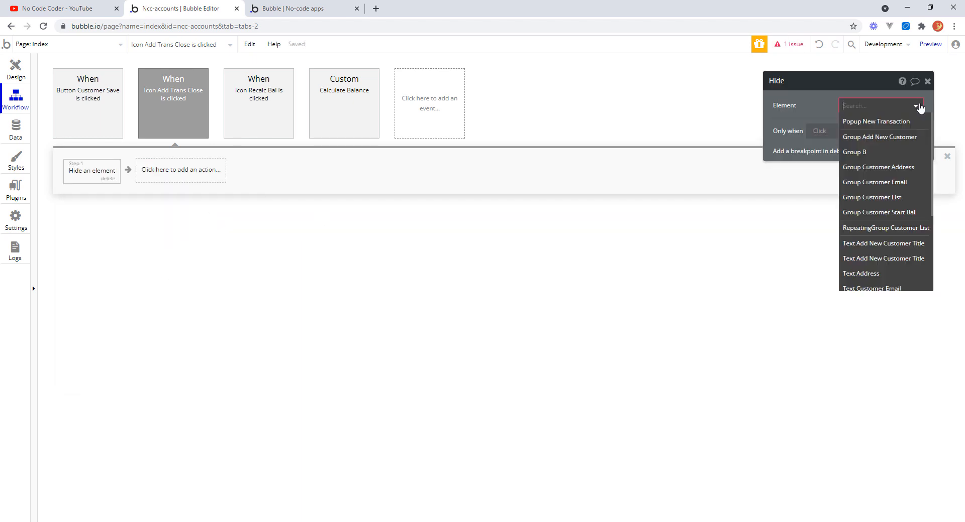
click(882, 122)
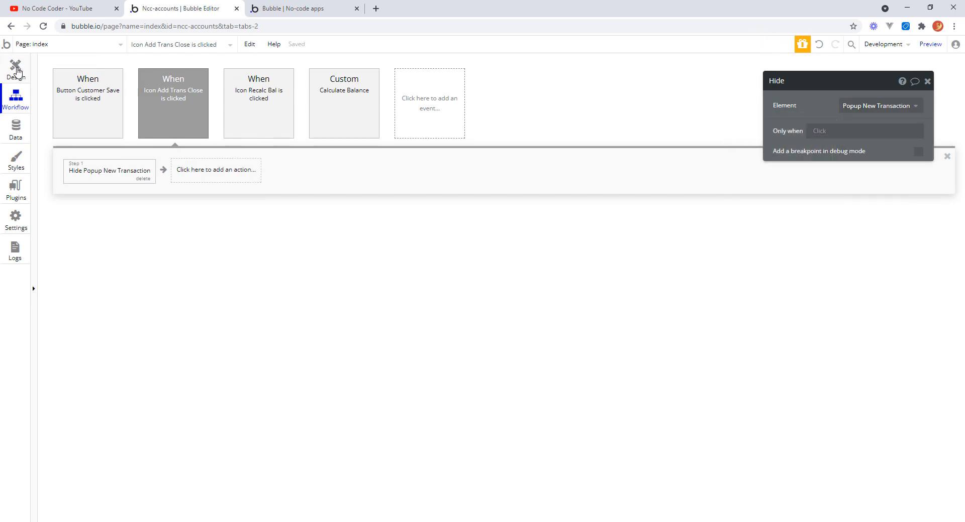
Return to the design view and nudge the popup title slightly to the right.
click(16, 72)
click(618, 178)
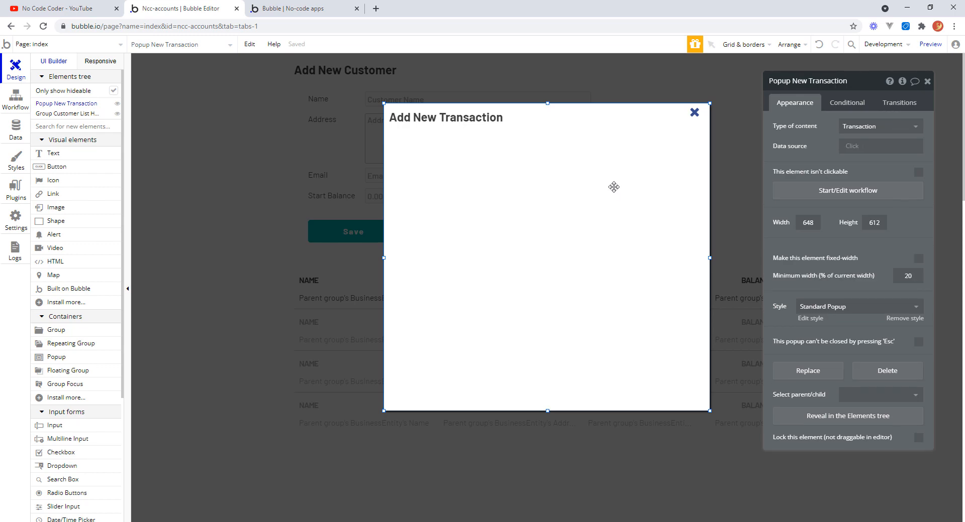
drag(465, 117, 468, 116)
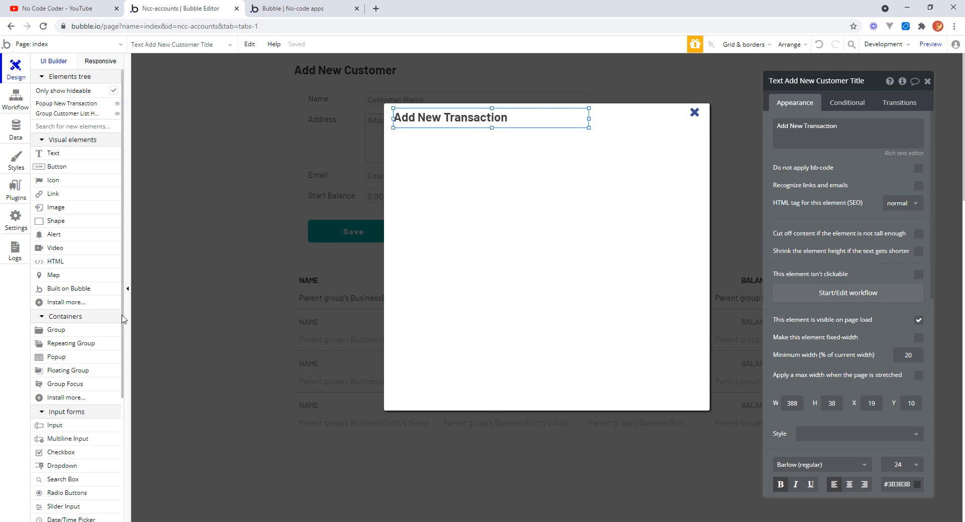
Draw a dropdown below the popup title, about 320 px wide, and set its height to 30 px.
scroll(123, 323, down, 3)
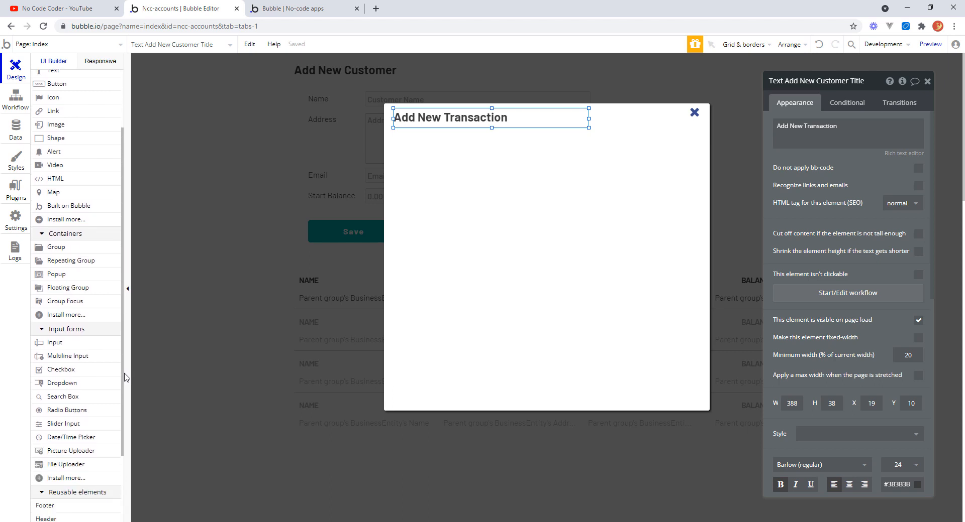
click(56, 385)
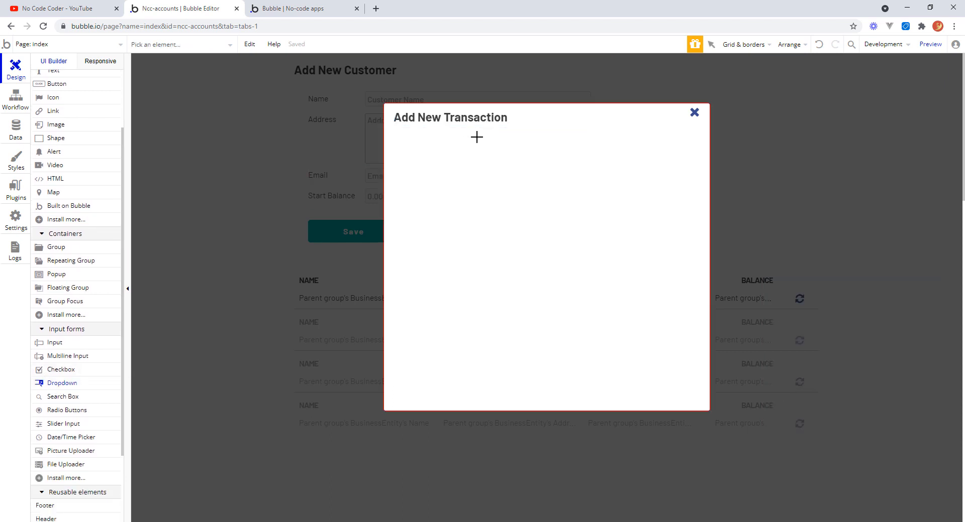
mouse_move(469, 135)
mouse_down()
mouse_move(484, 161)
mouse_move(581, 172)
mouse_move(630, 162)
mouse_up()
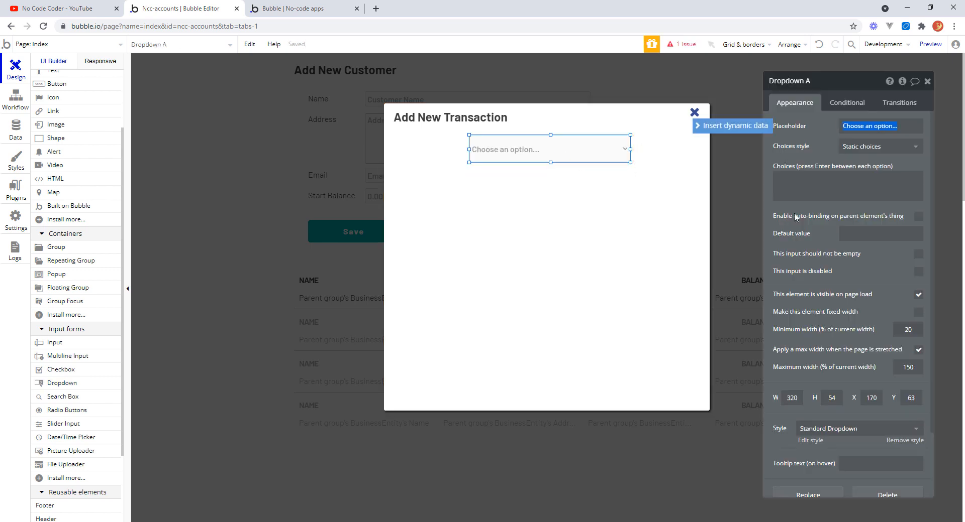
click(827, 399)
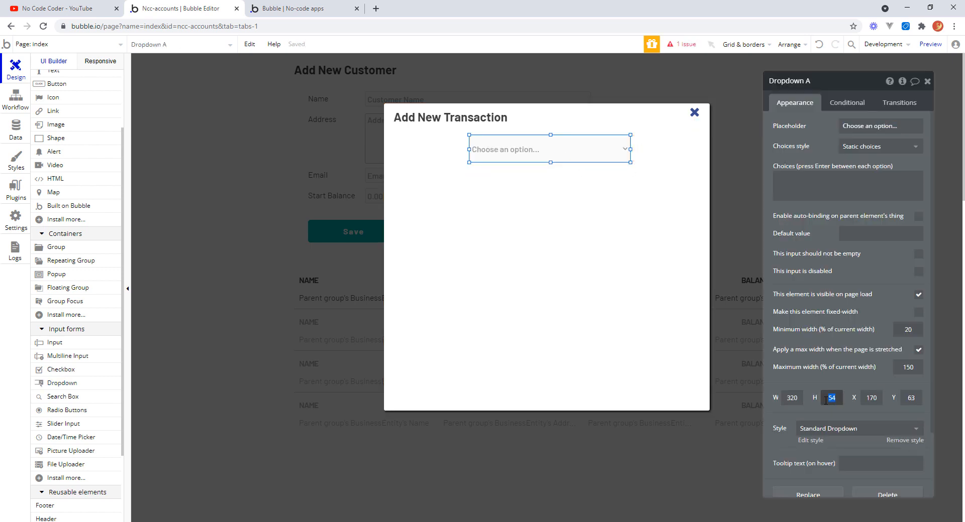
text(30)
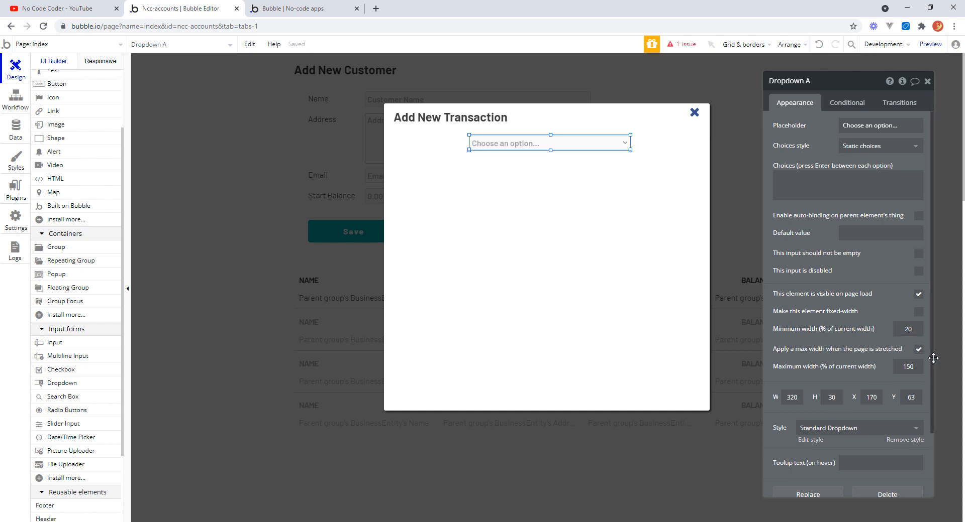
Set the dropdown's background color to #FCFCFC.
scroll(924, 413, down, 3)
click(905, 369)
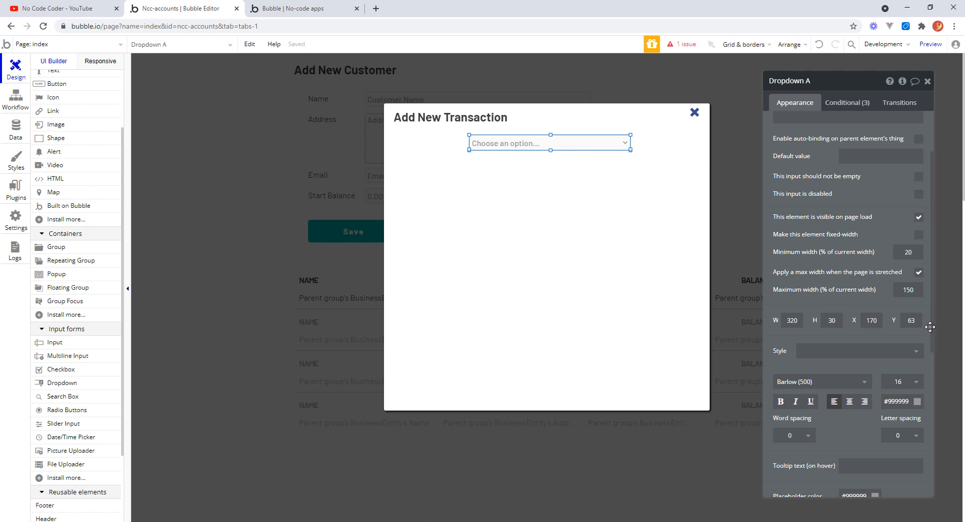
scroll(936, 405, down, 6)
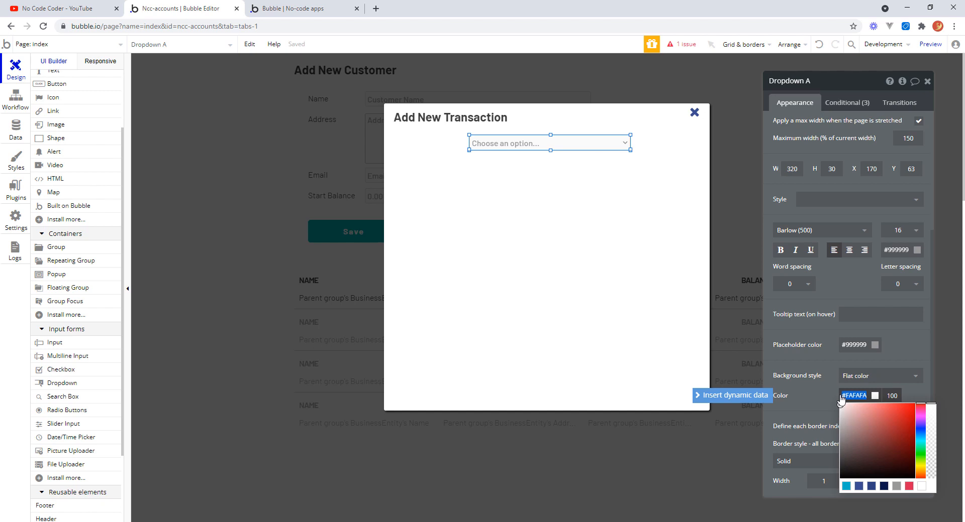
text(#)
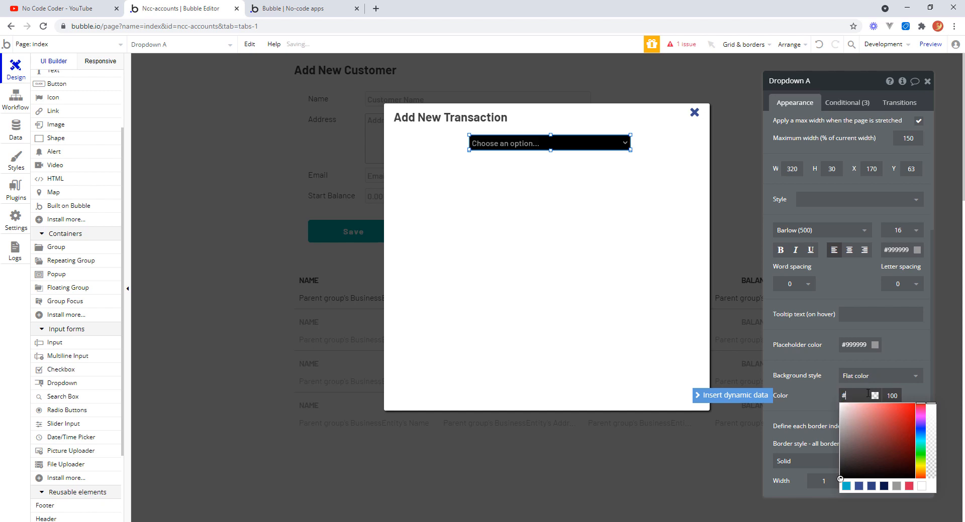
text(FCFCFC)
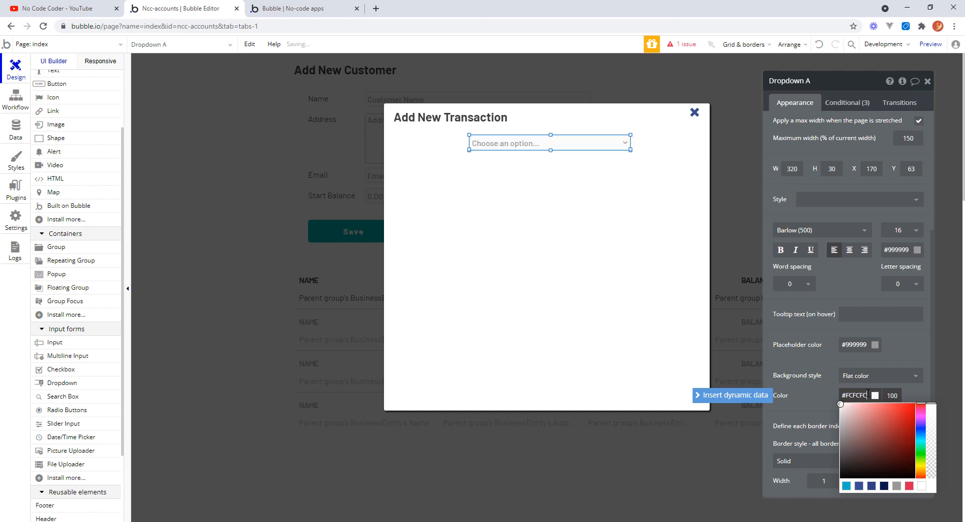
key(Return)
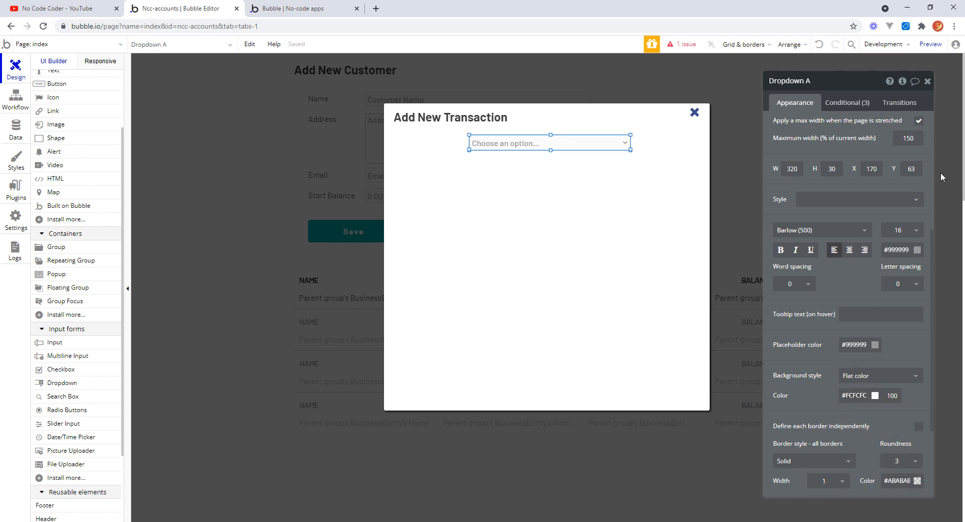
Clear the dropdown's placeholder text.
drag(933, 267, 930, 126)
click(868, 128)
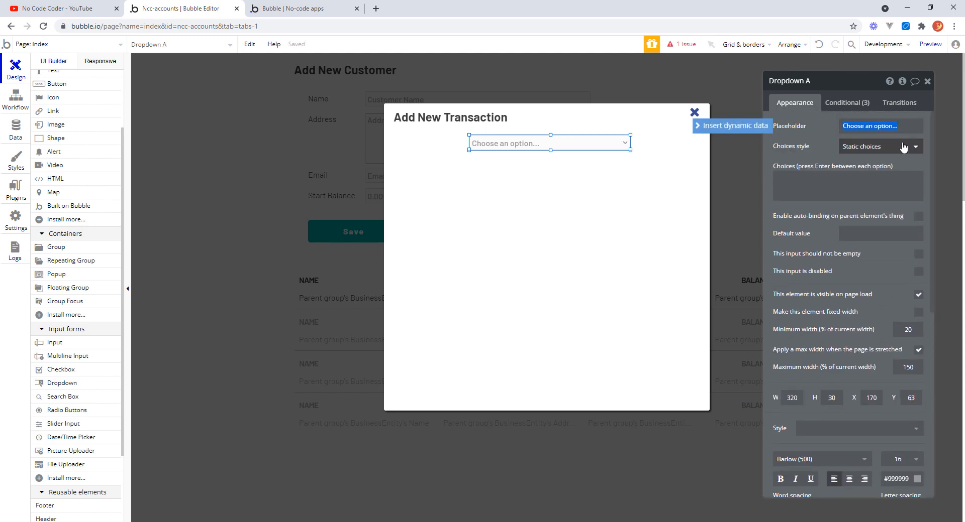
key(BackSpace)
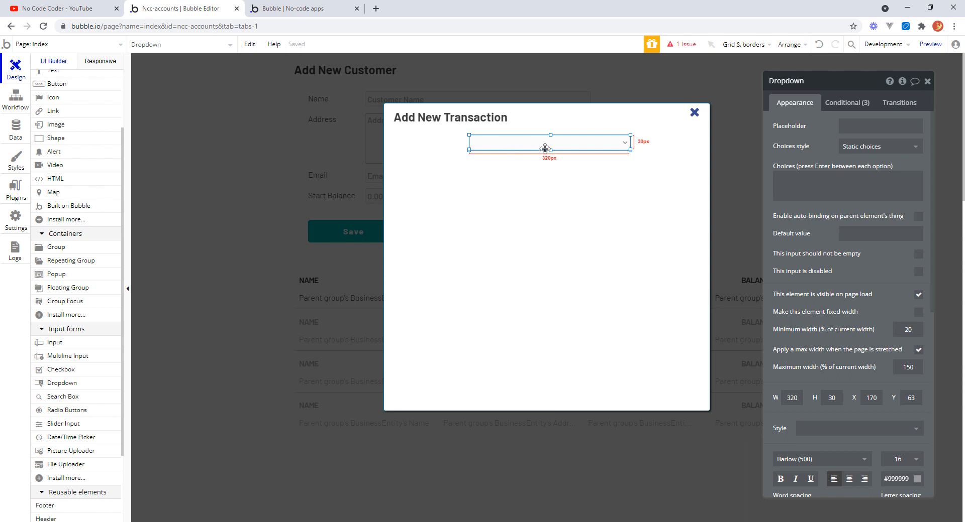
Switch the dropdown to dynamic choices with _TransactionType as the type of choices.
click(877, 151)
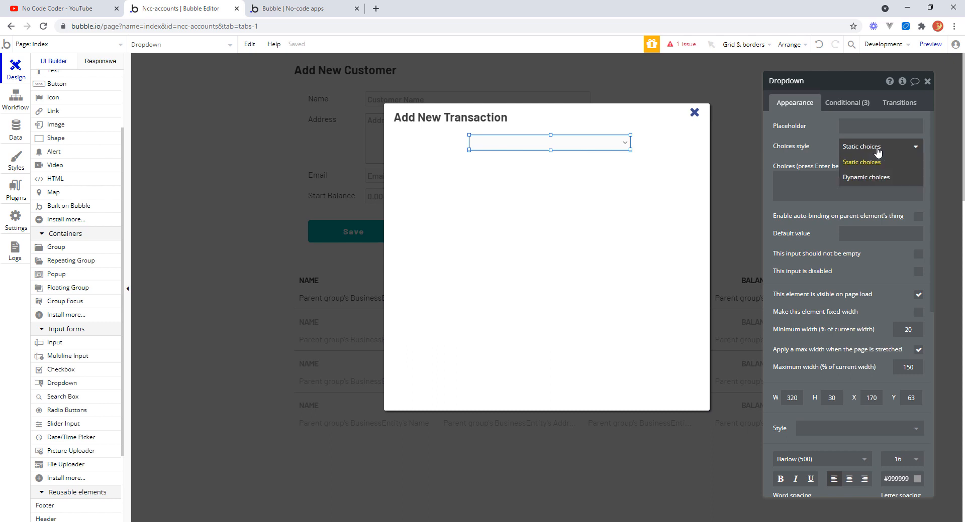
click(866, 177)
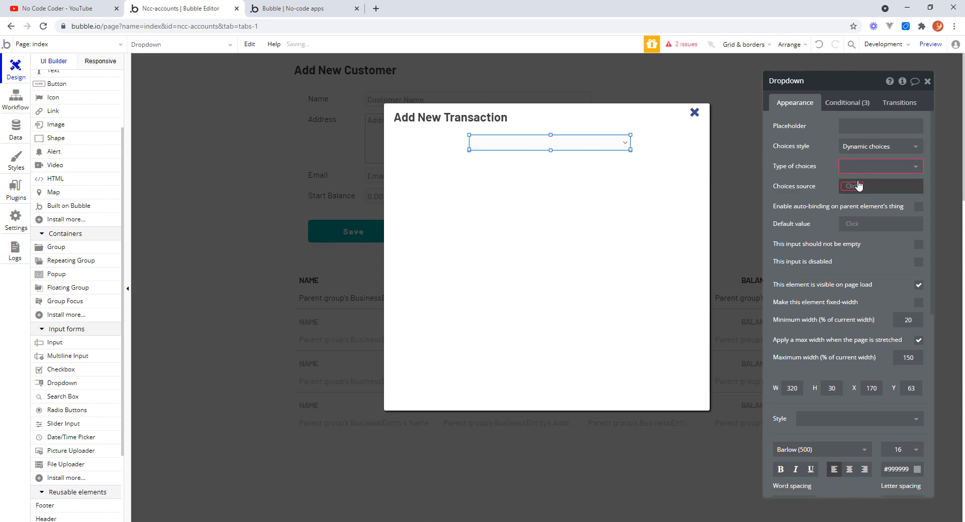
click(877, 171)
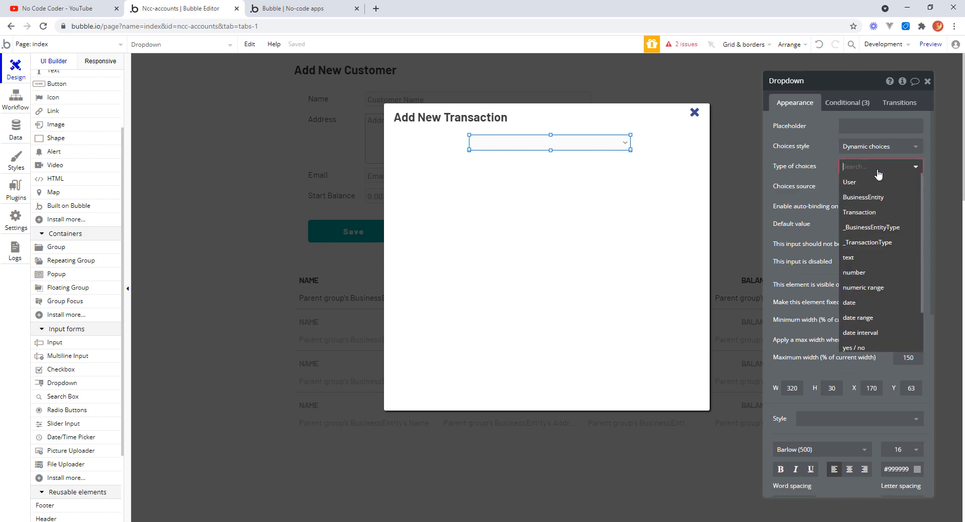
click(880, 244)
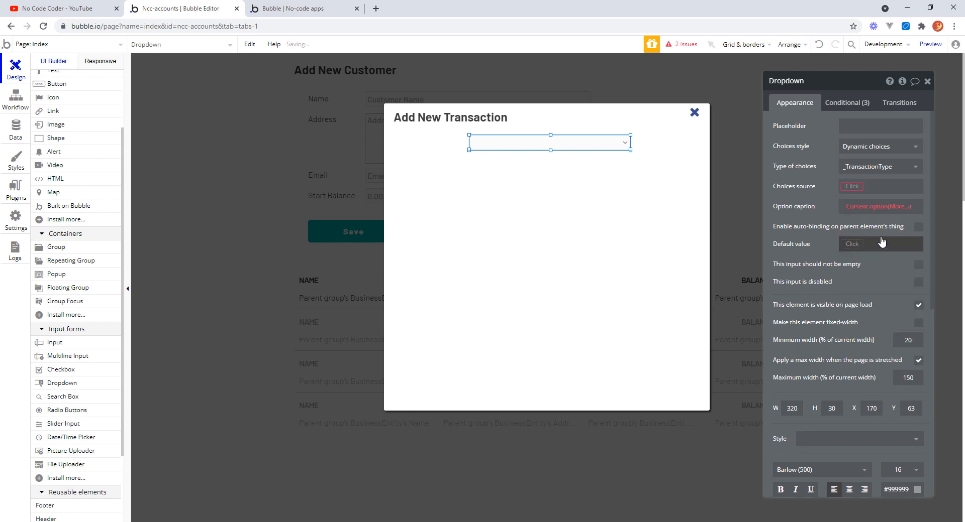
Set the dropdown's choices source to All _TransactionType and its option caption to Current option's Display.
click(850, 187)
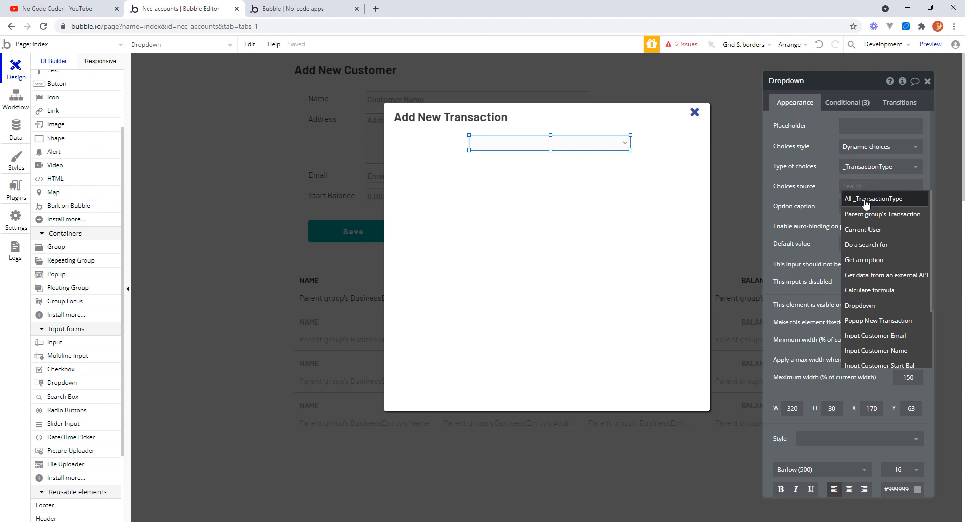
click(865, 201)
click(809, 200)
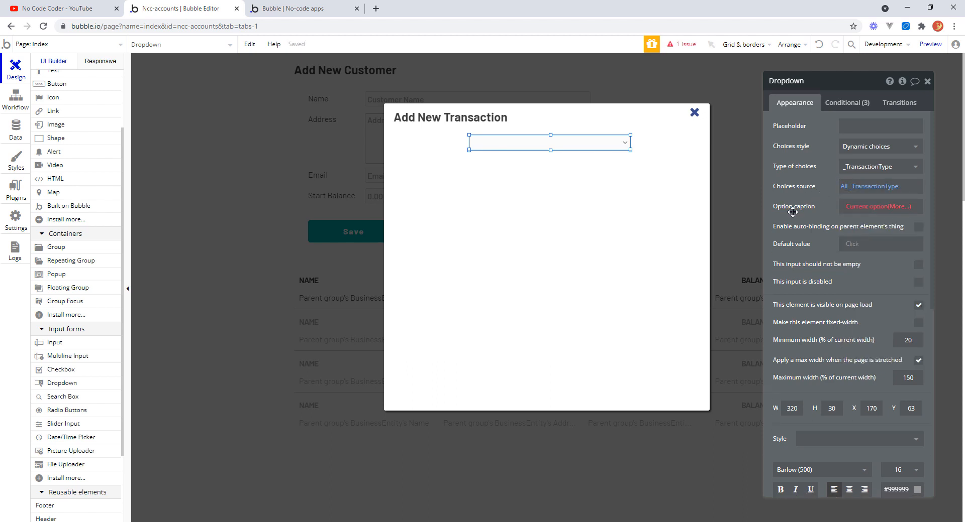
click(872, 207)
click(872, 206)
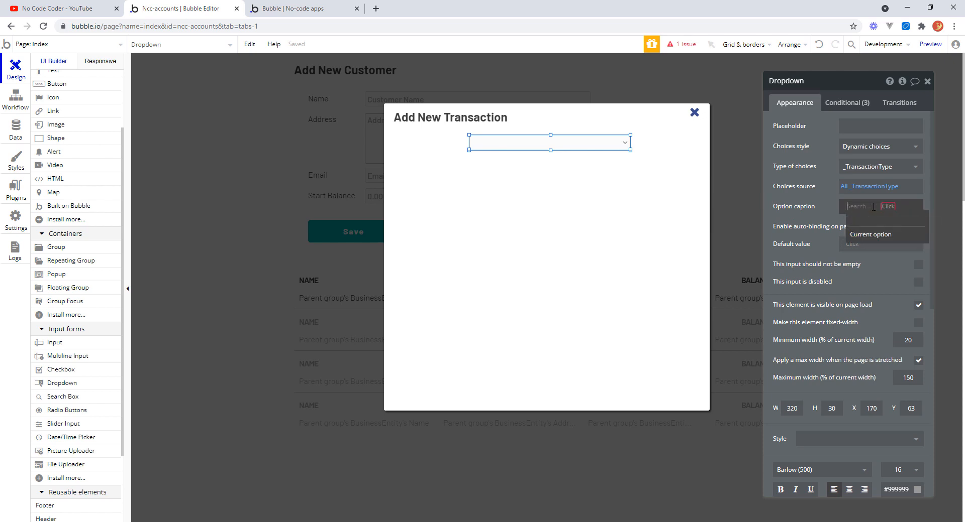
click(868, 236)
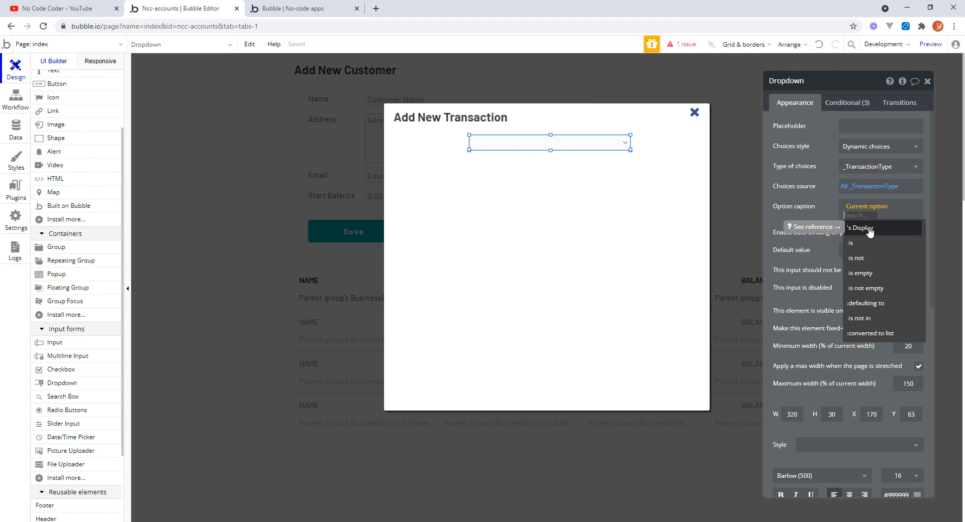
click(869, 229)
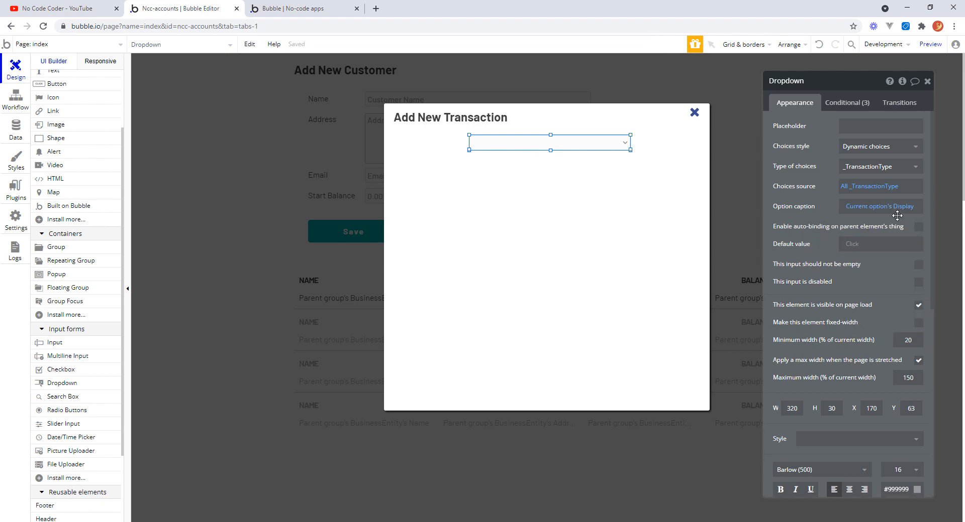
Review the _TransactionType option set's options, then return to the dropdown in the design view.
click(21, 129)
click(256, 87)
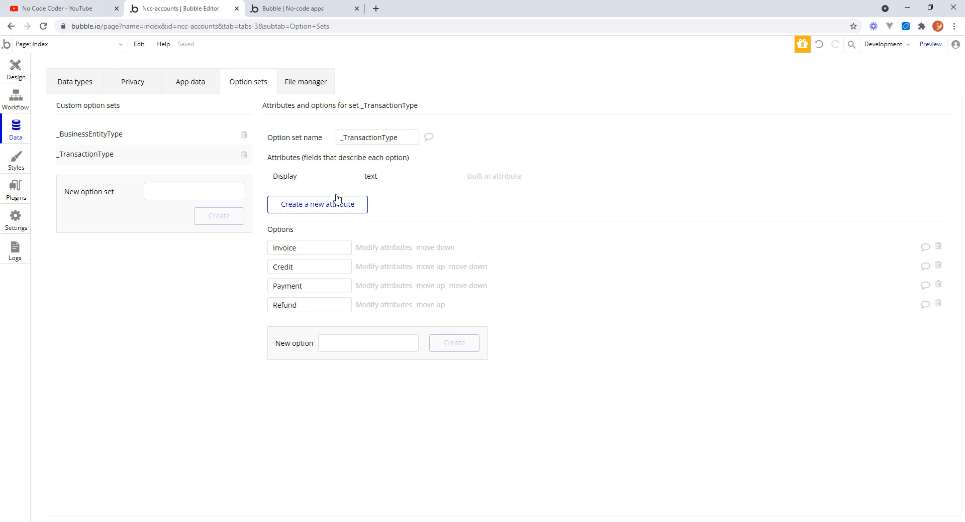
click(20, 73)
double_click(602, 143)
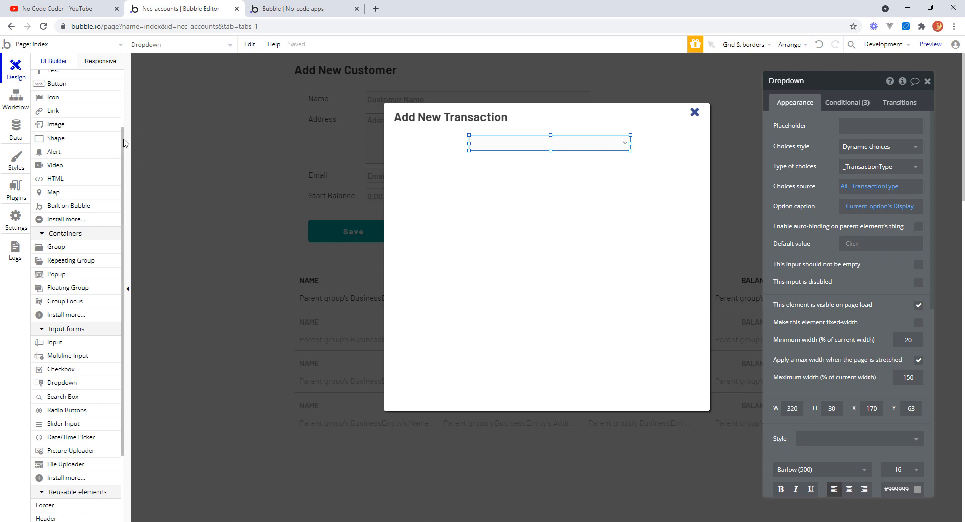
Add a text label reading "Select Type" to the left of the transaction type dropdown in the popup.
scroll(125, 143, up, 1)
click(118, 108)
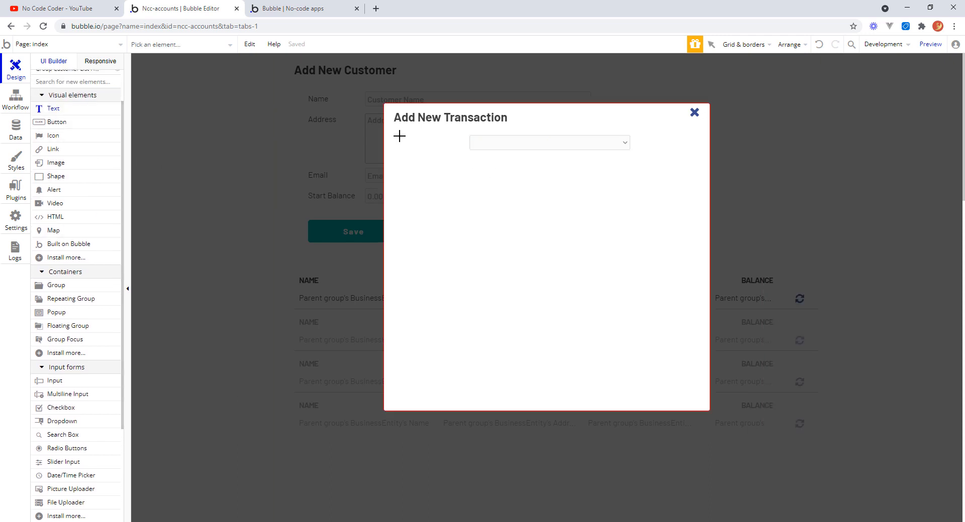
drag(396, 134, 463, 145)
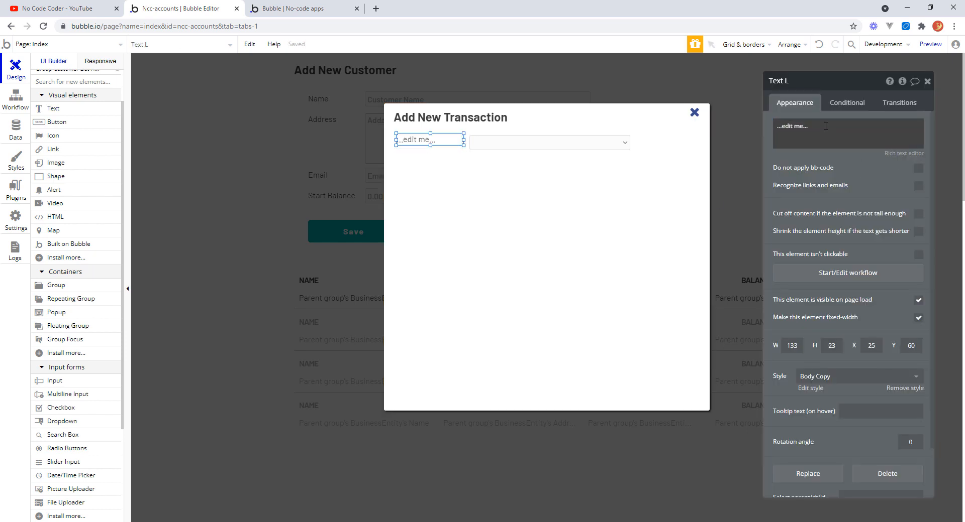
text(Select)
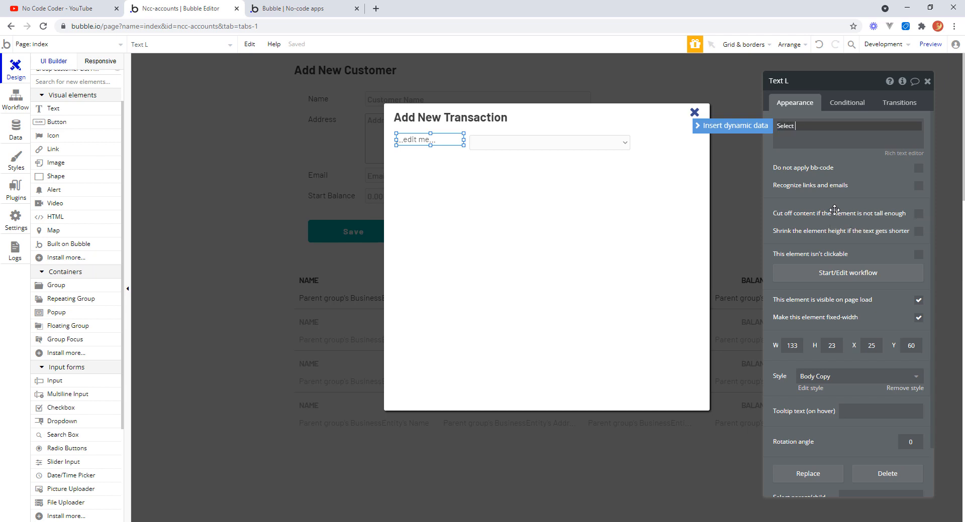
text( Type)
key(Return)
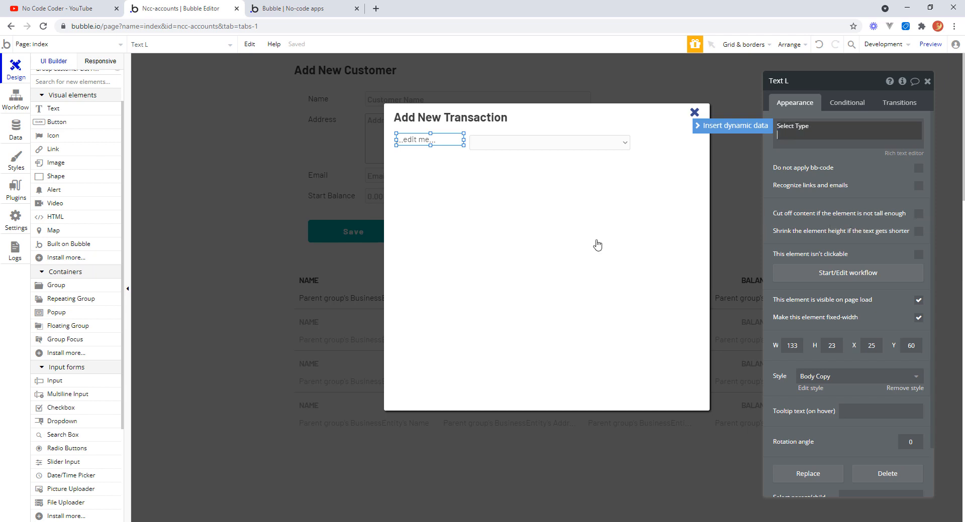
click(454, 142)
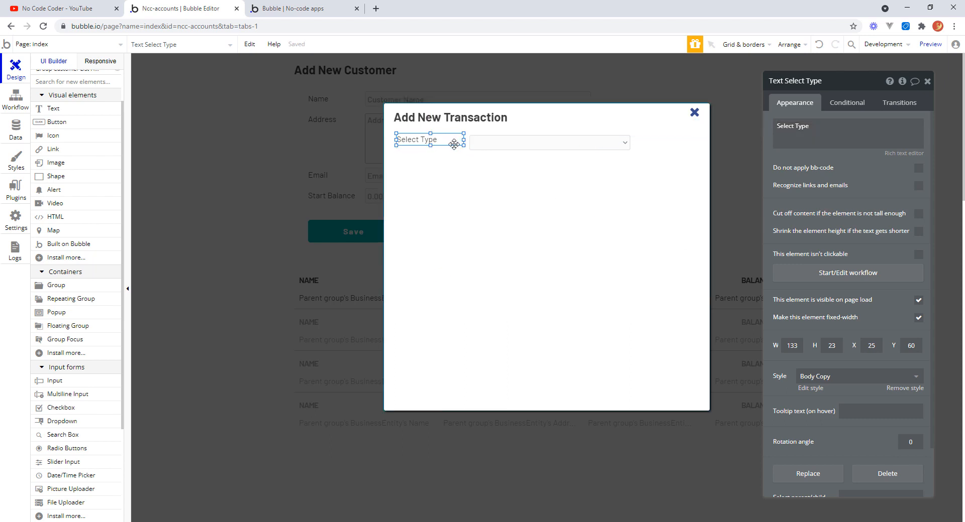
drag(454, 145, 454, 146)
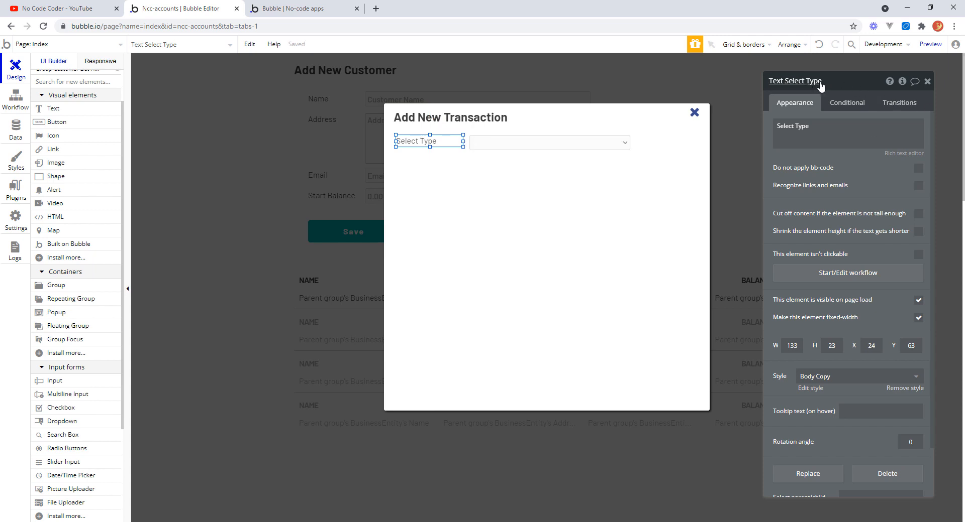
Rename the label "Text New Trans Select Type" and the dropdown "Dropdown New Trans Type".
click(820, 84)
text(New Trans)
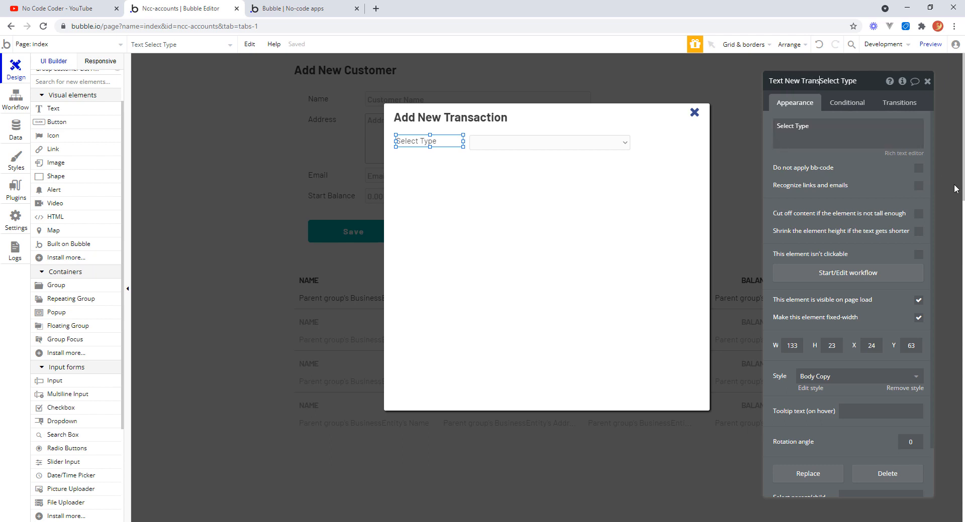
click(533, 144)
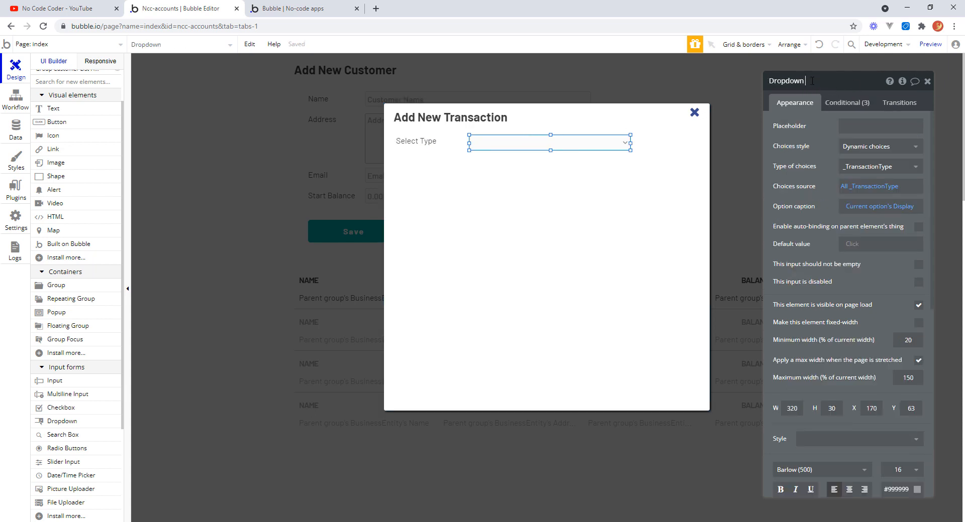
text(rans Type)
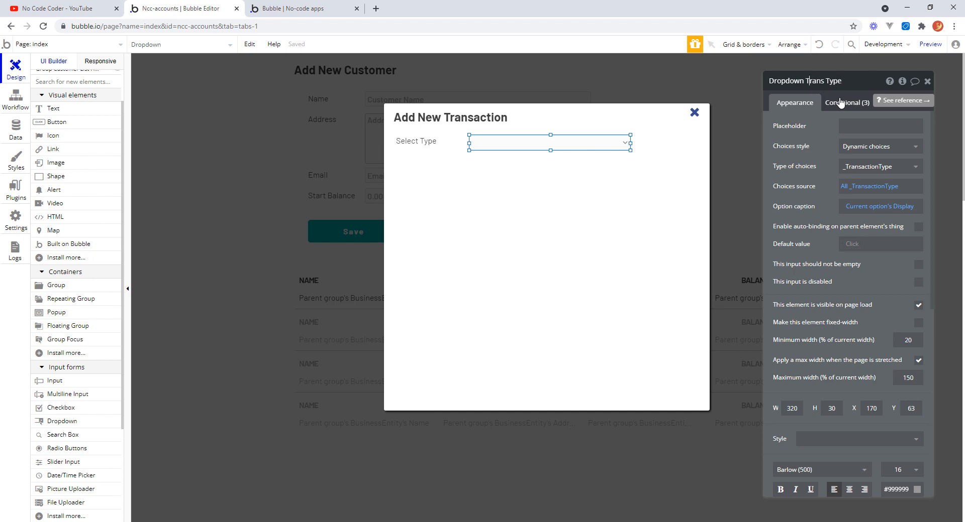
text(New)
Rename the label element to "Text New Trans Type".
click(427, 143)
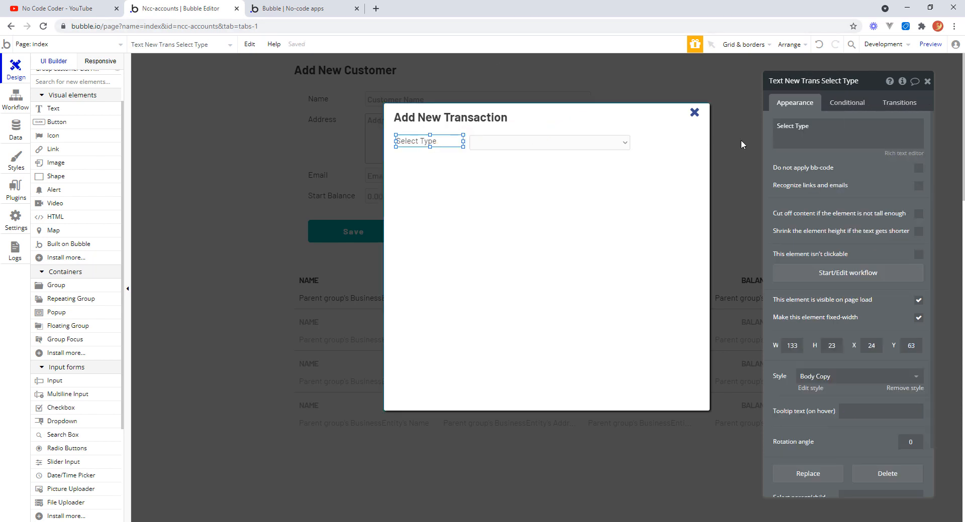
click(854, 85)
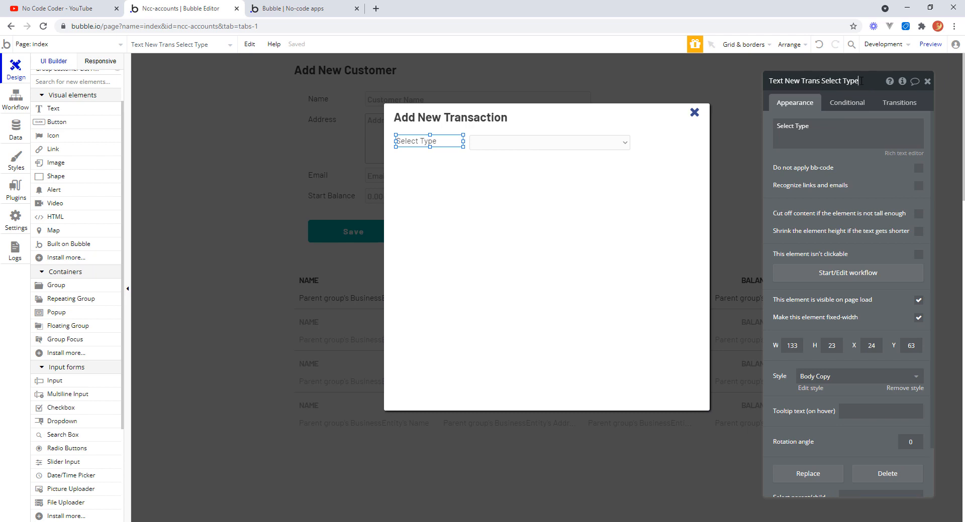
click(543, 145)
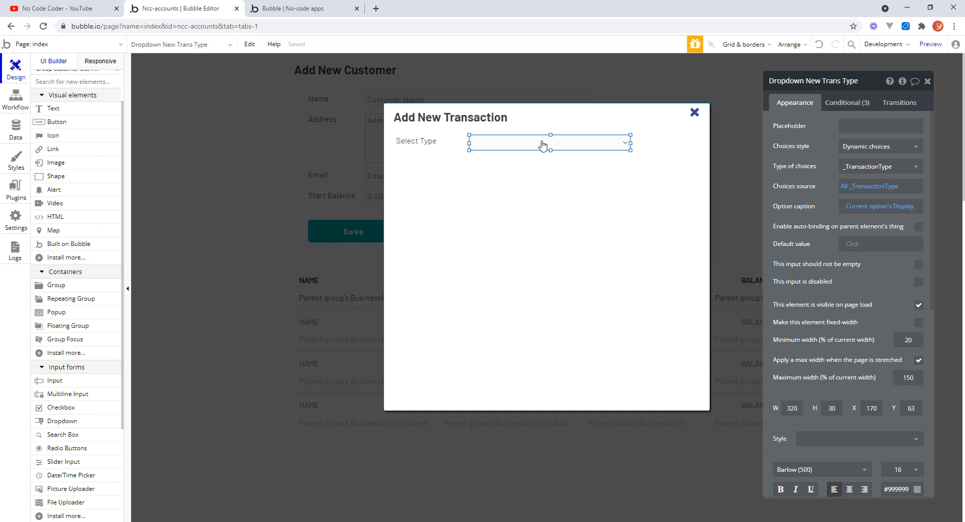
click(440, 145)
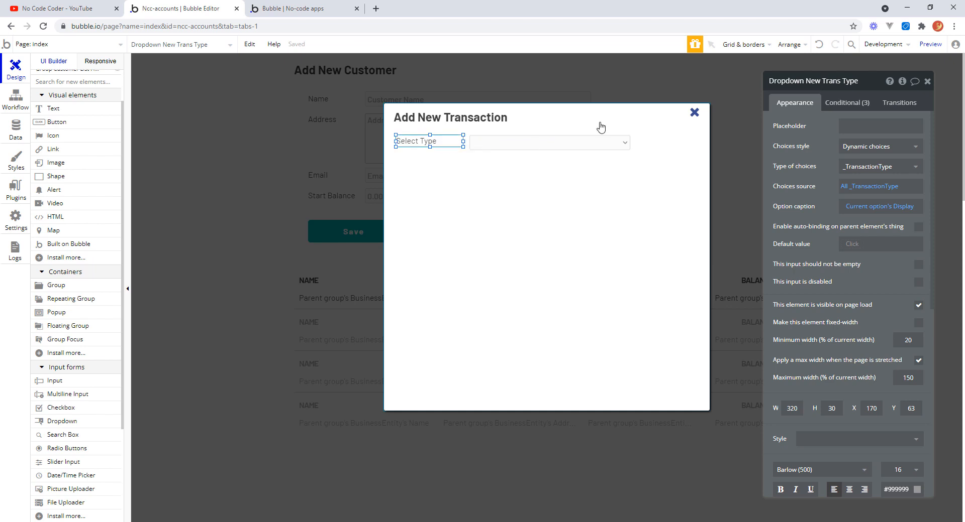
click(831, 80)
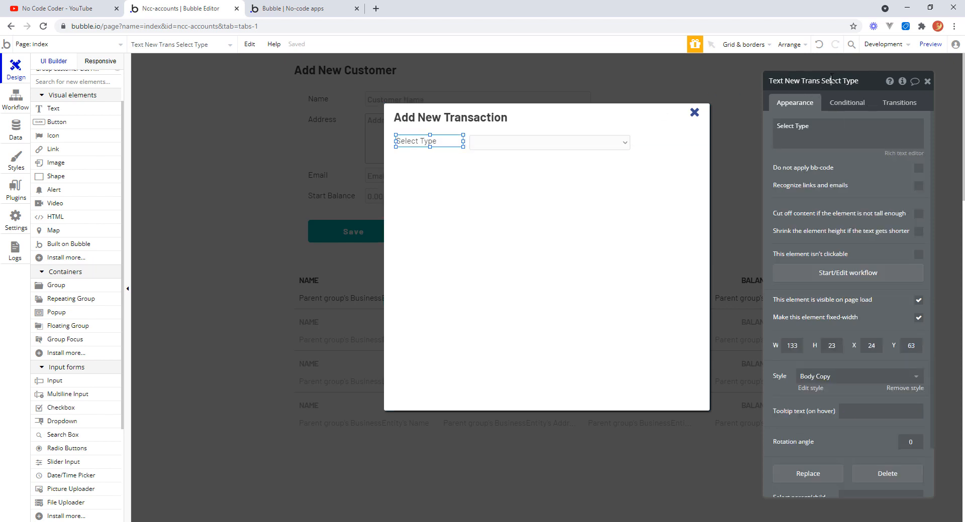
double_click(832, 81)
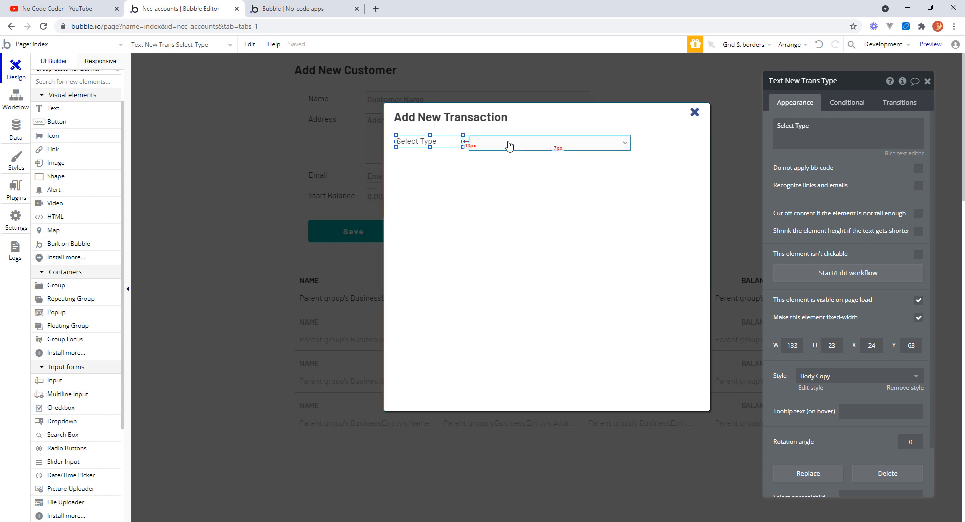
Rename the popup's title text element to "Text Add New Transaction Title".
click(462, 120)
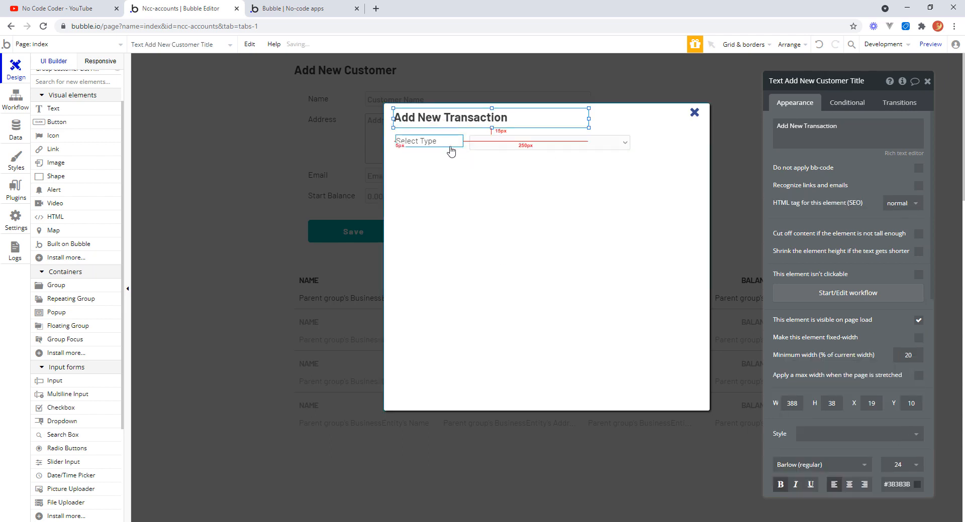
click(832, 81)
double_click(831, 81)
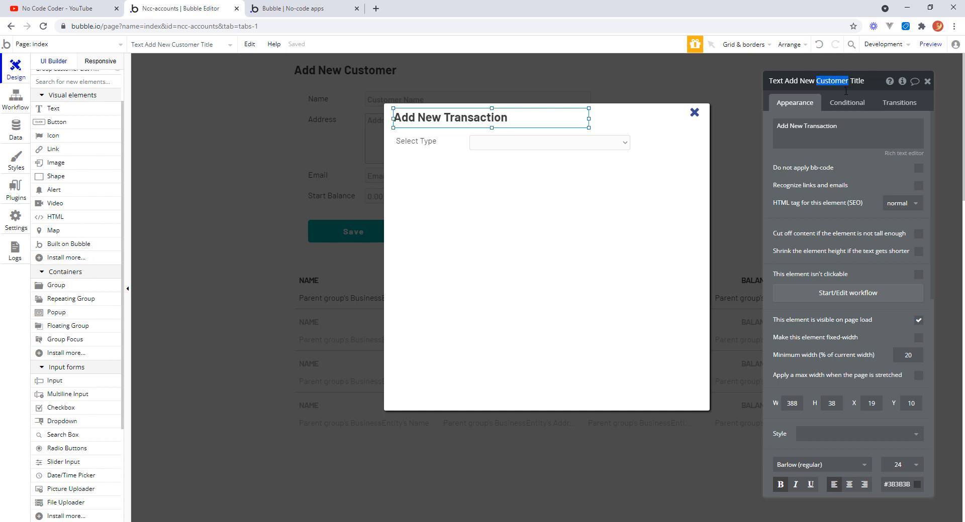
text(Transacty)
key(BackSpace)
text(ion)
key(Return)
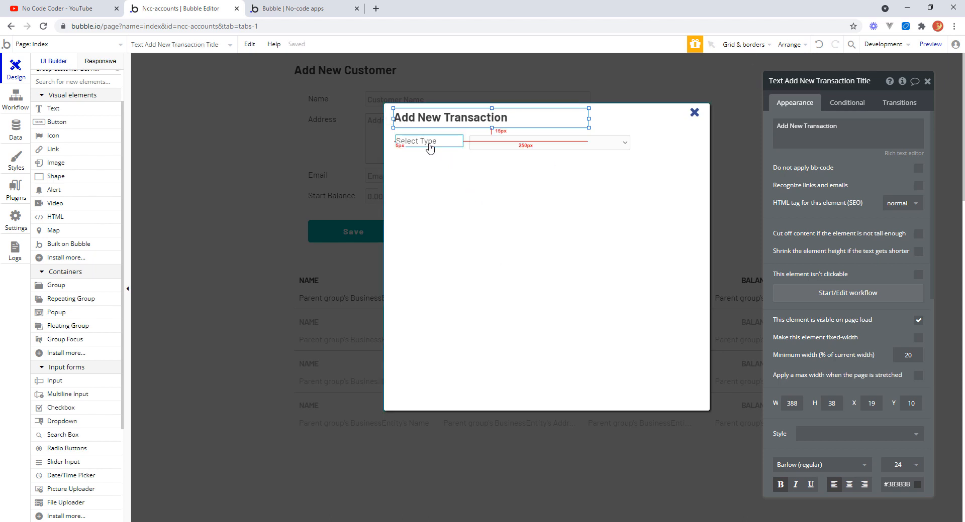
Select the label and the dropdown together and group them into a new group.
click(428, 143)
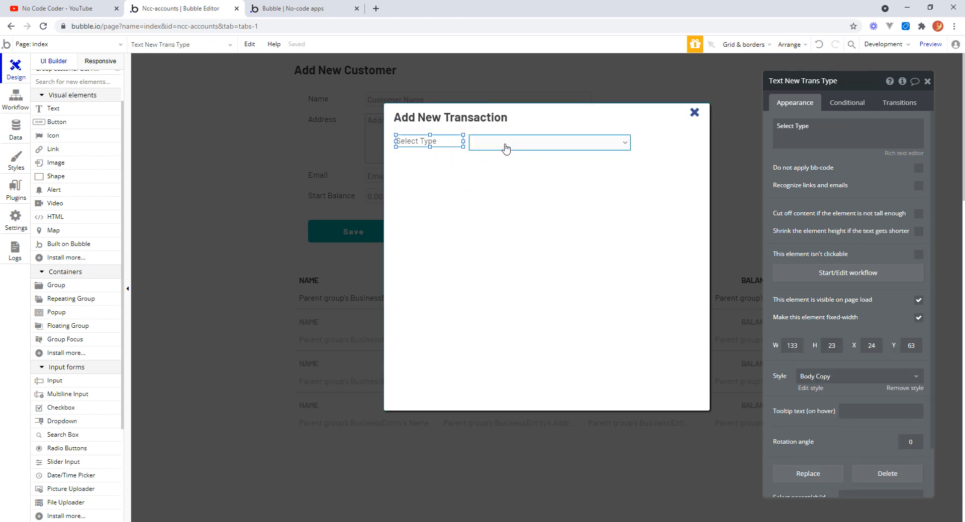
shift+click(503, 144)
right_click(503, 144)
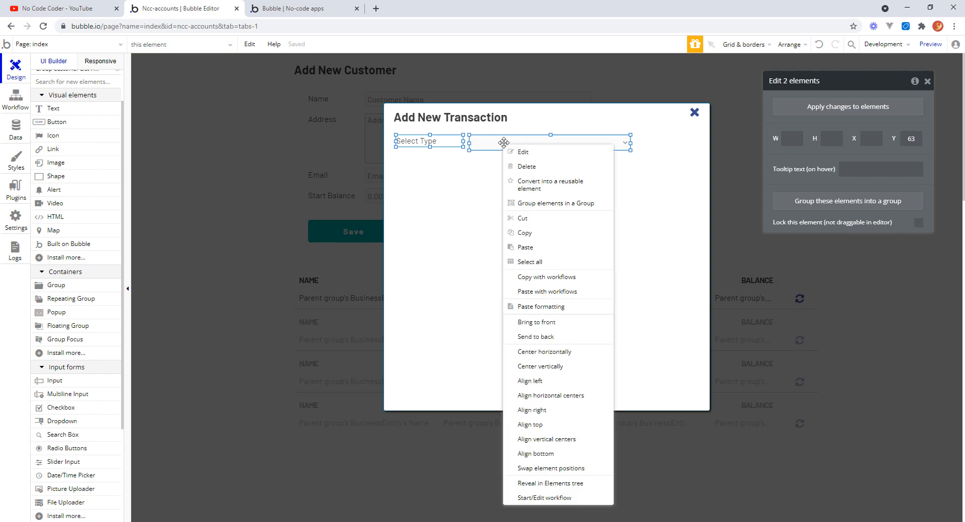
click(563, 207)
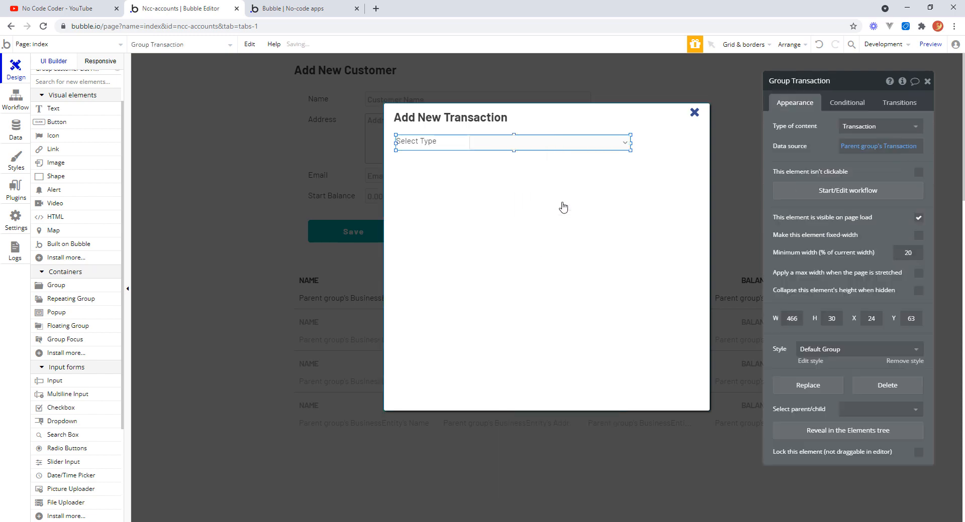
Align the label and dropdown along their vertical centers.
click(444, 143)
shift+click(506, 145)
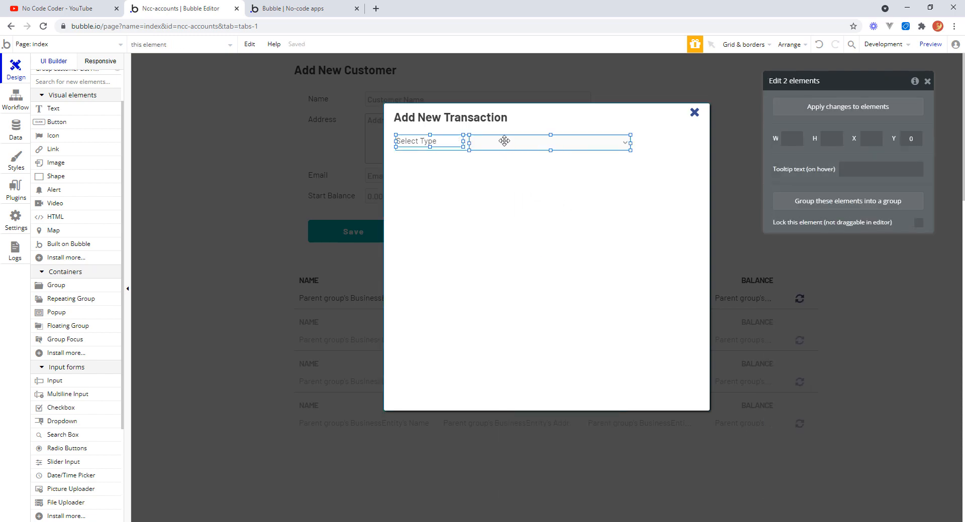
right_click(501, 143)
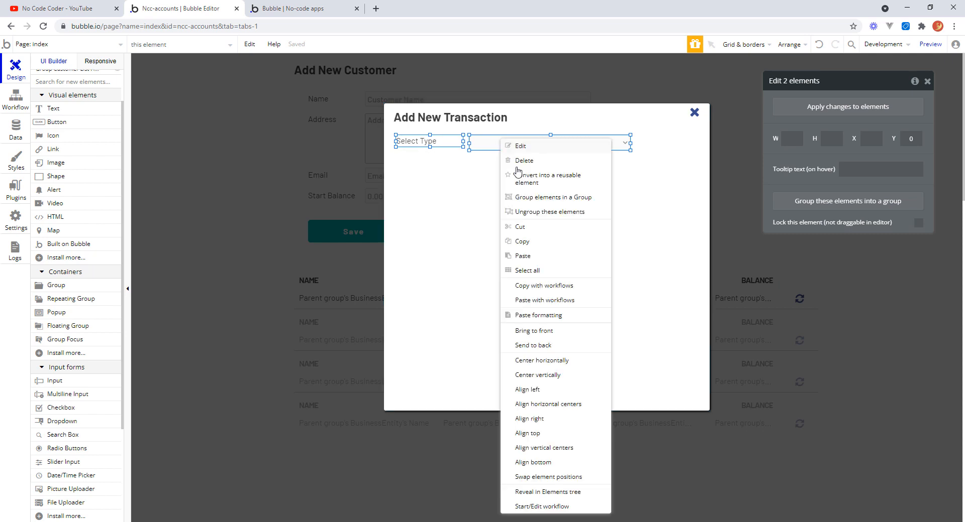
click(559, 449)
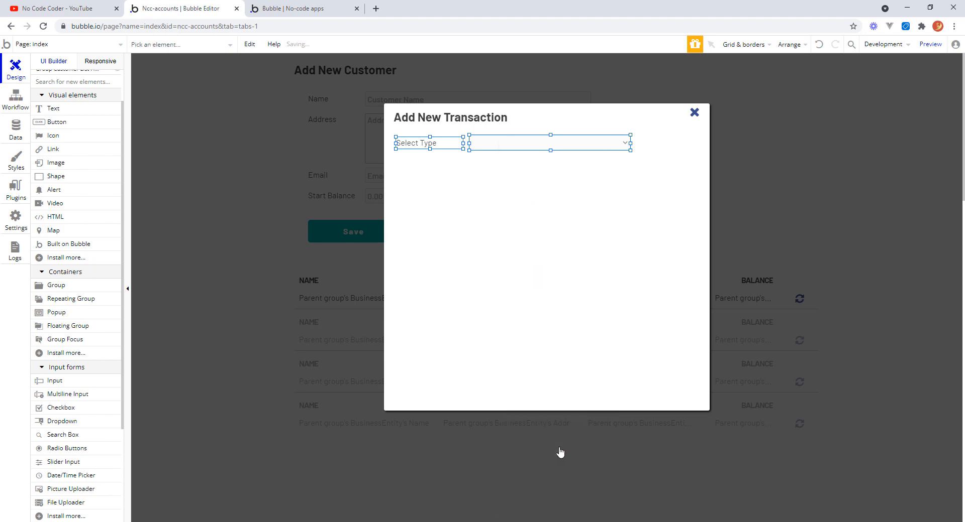
Resize the new group to about 478 by 35 px.
click(473, 150)
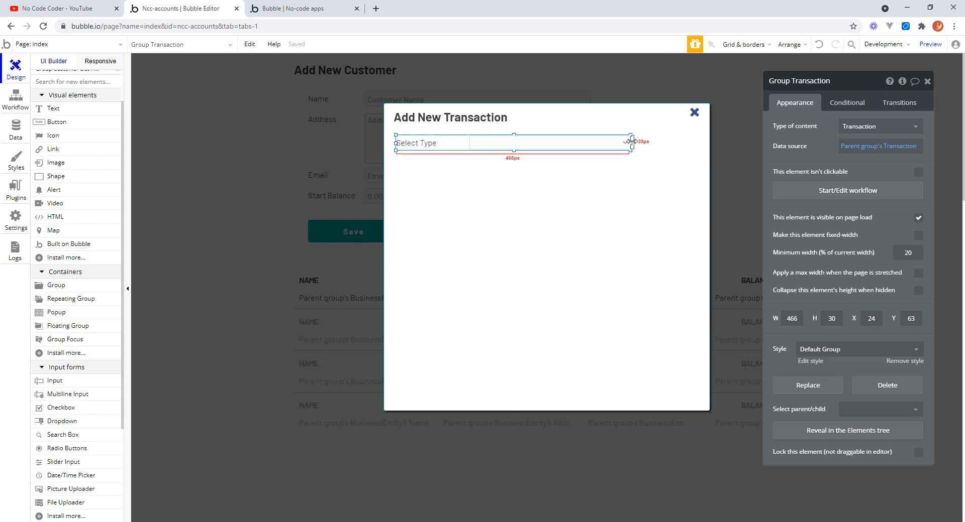
drag(631, 143, 636, 142)
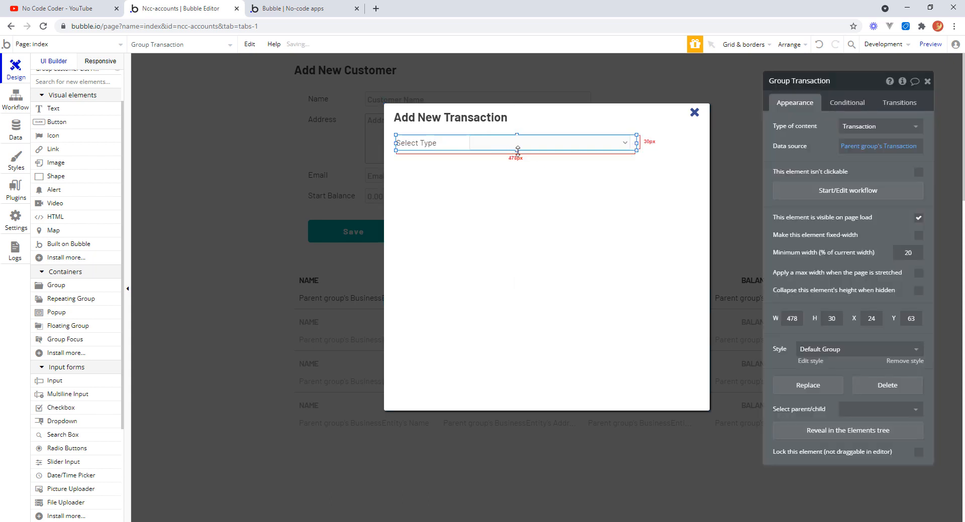
drag(516, 151, 516, 152)
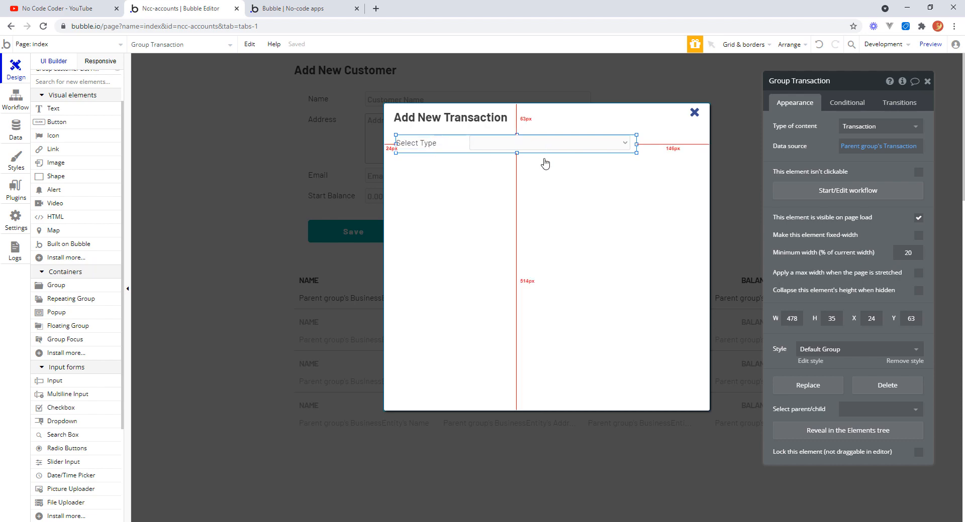
Rename the group to "Group New Trans Type".
click(433, 146)
click(467, 151)
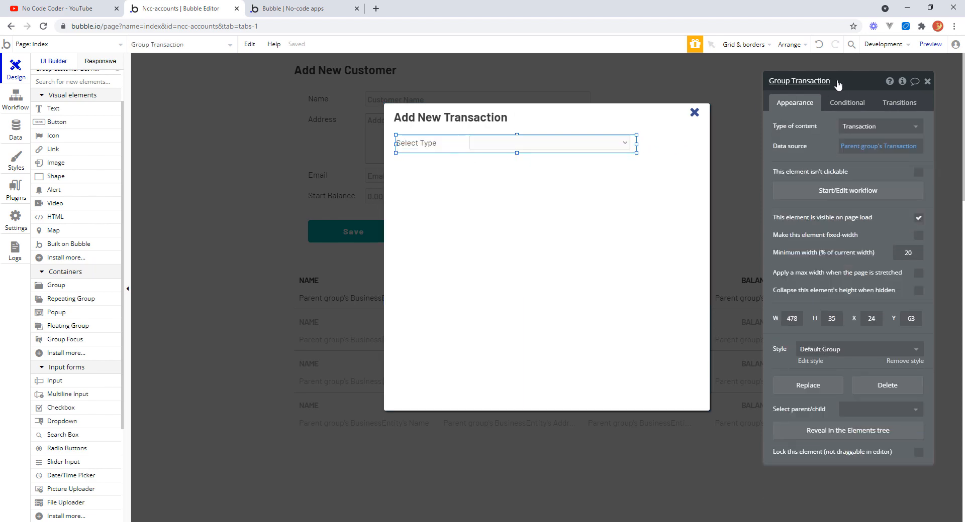
click(803, 81)
drag(834, 80, 799, 77)
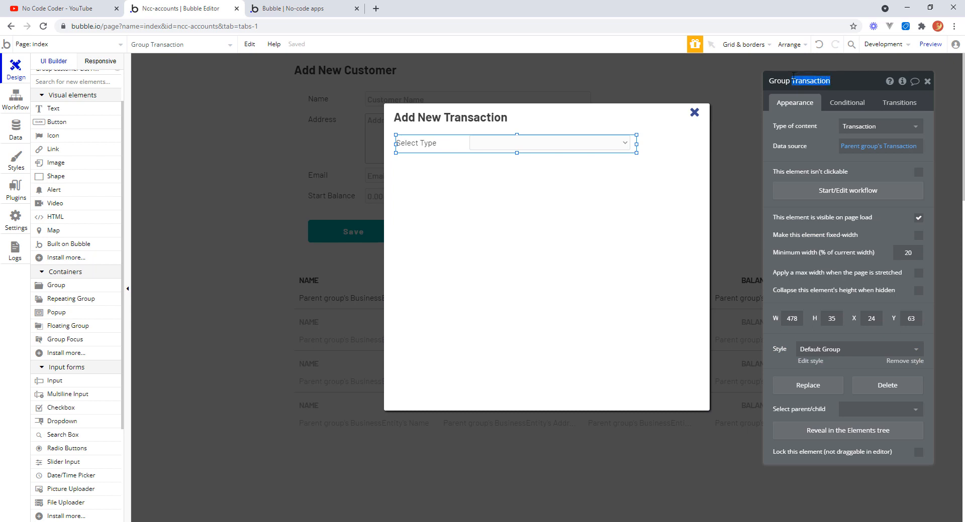
text(New)
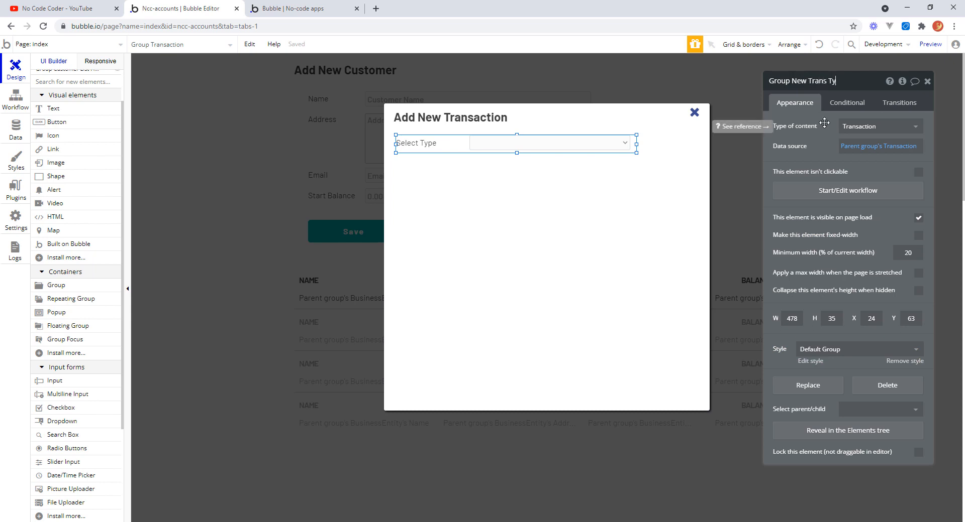
key(Return)
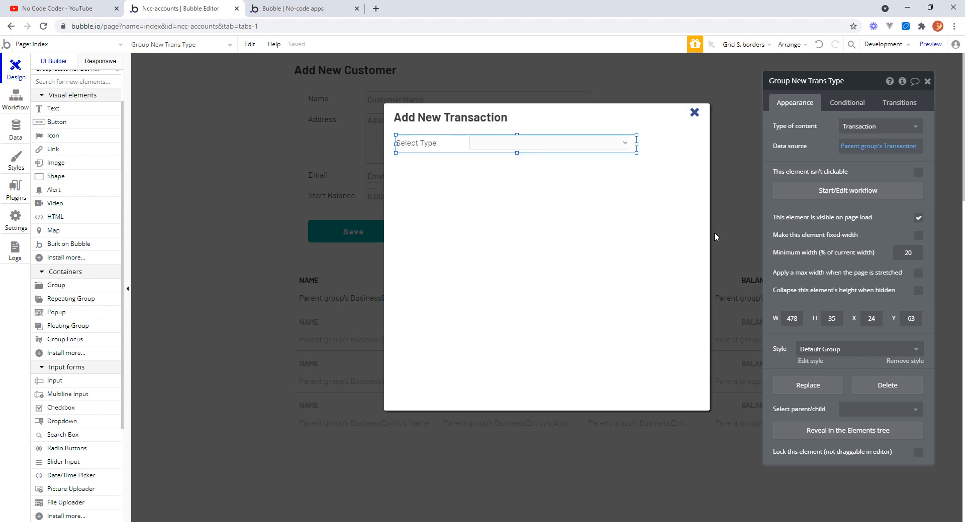
Move the customer list group down to Y 464 and extend the Add New Customer group to about 454 px tall.
click(261, 158)
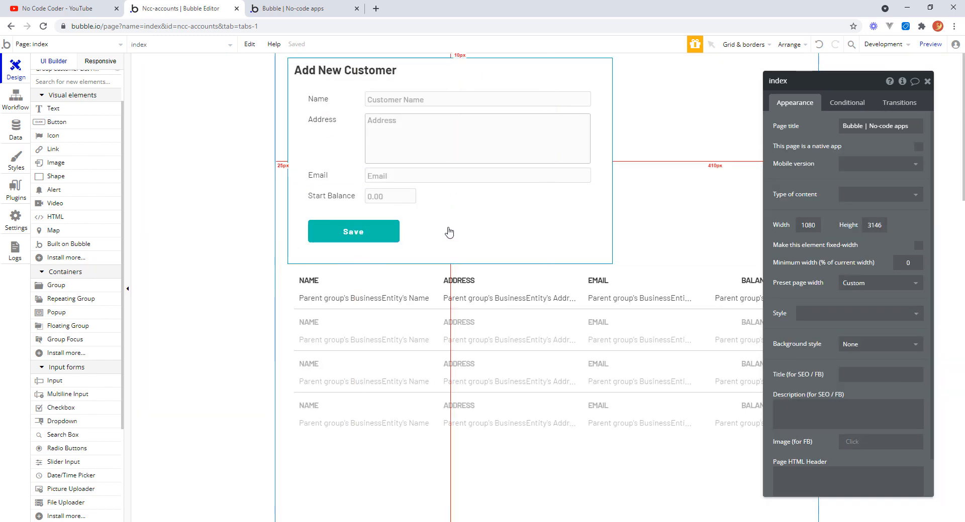
click(475, 271)
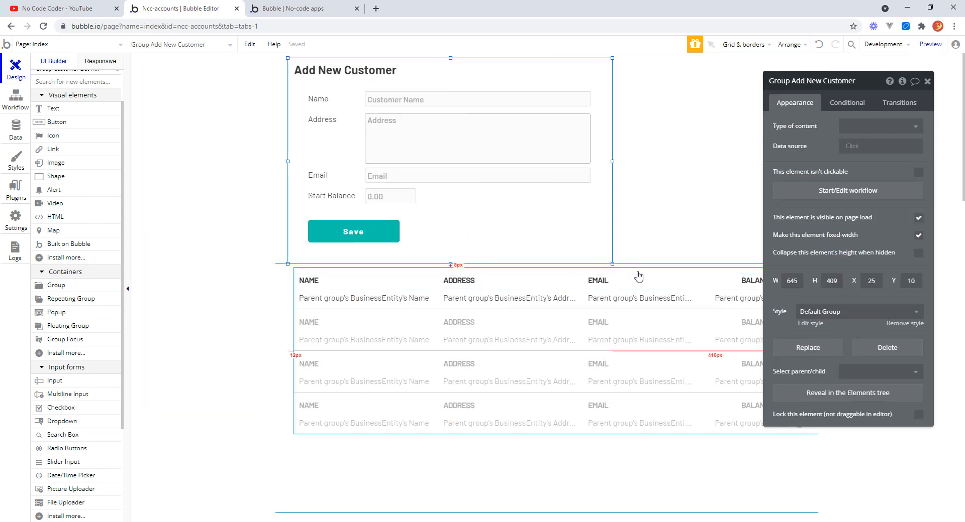
click(430, 441)
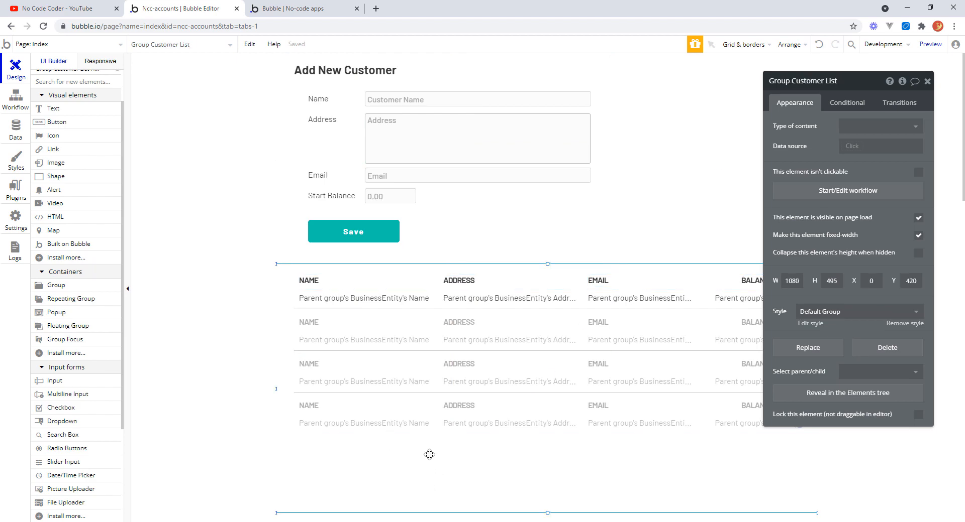
drag(429, 454, 426, 477)
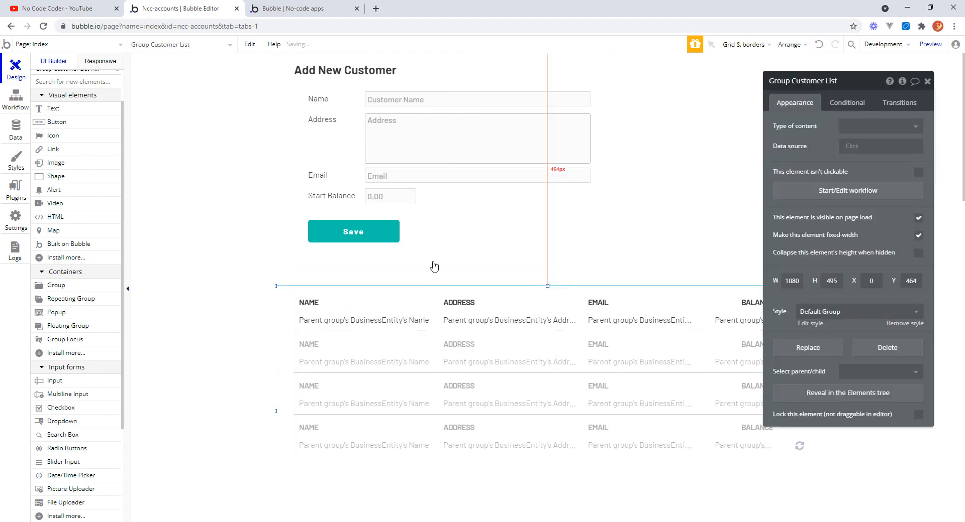
click(450, 265)
drag(450, 264, 452, 286)
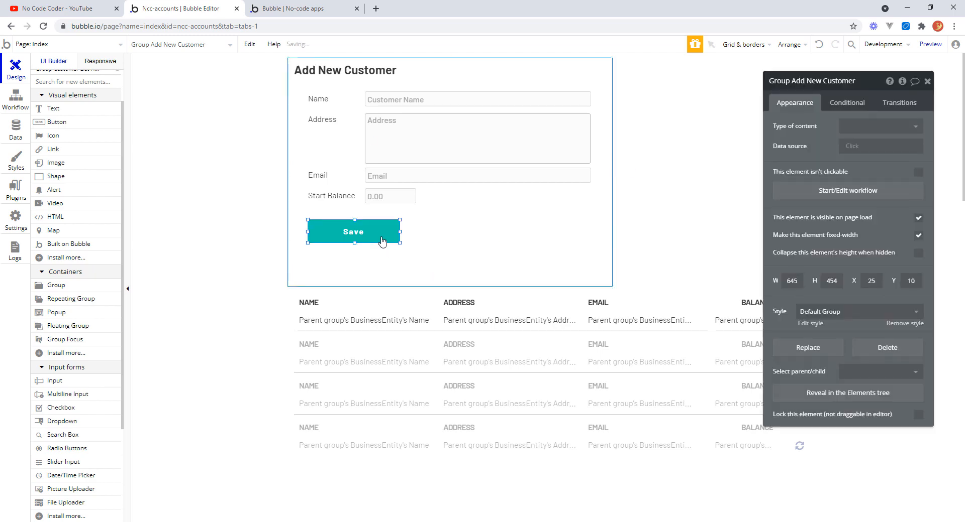
Duplicate the Save button and place the copy just below the original.
click(385, 238)
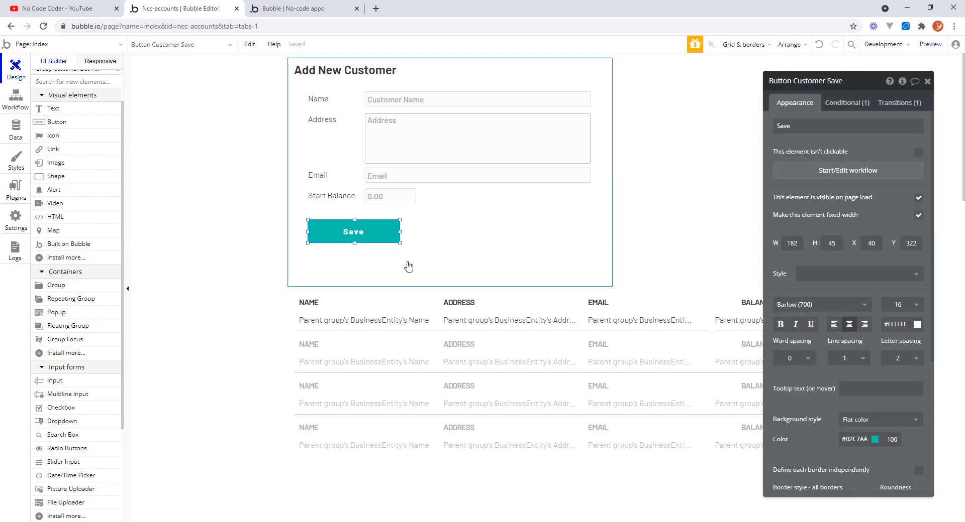
key(ctrl+c)
click(405, 259)
key(ctrl+v)
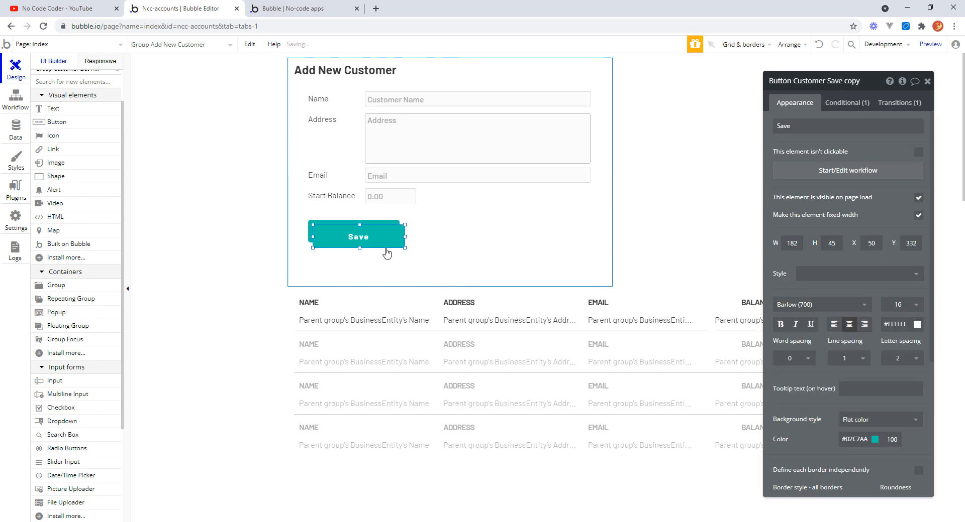
drag(386, 249, 386, 267)
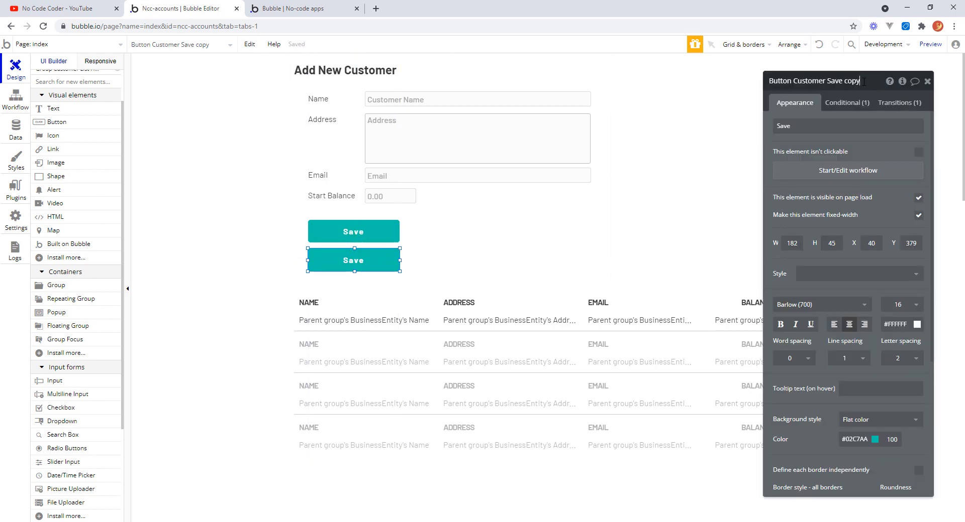
Start renaming the copied button element.
drag(864, 82, 795, 78)
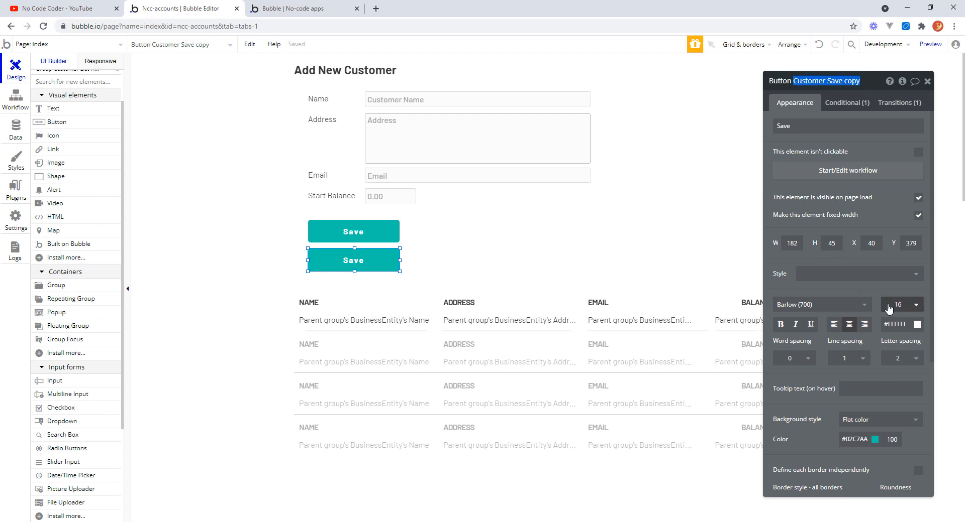
text(Add New Trans)
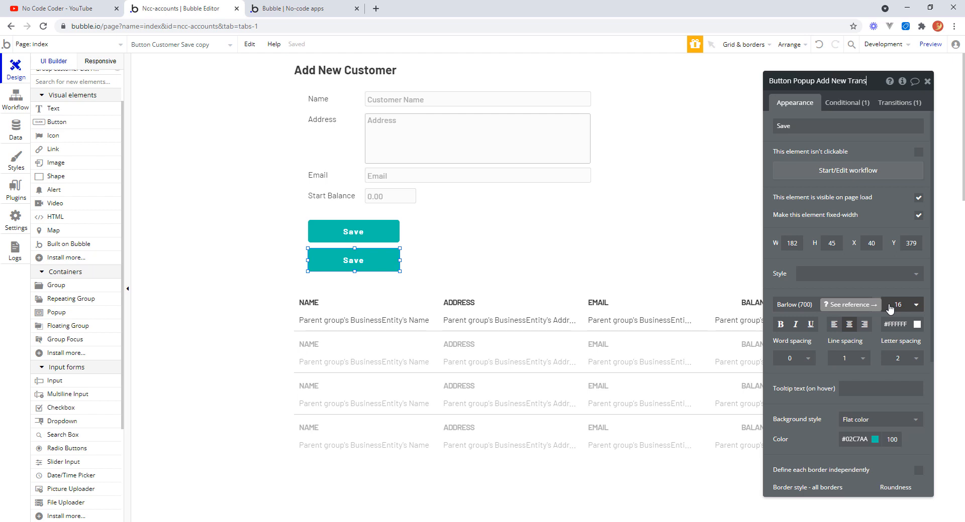
Relabel the popup button as Add Transaction and open its workflow.
double_click(803, 127)
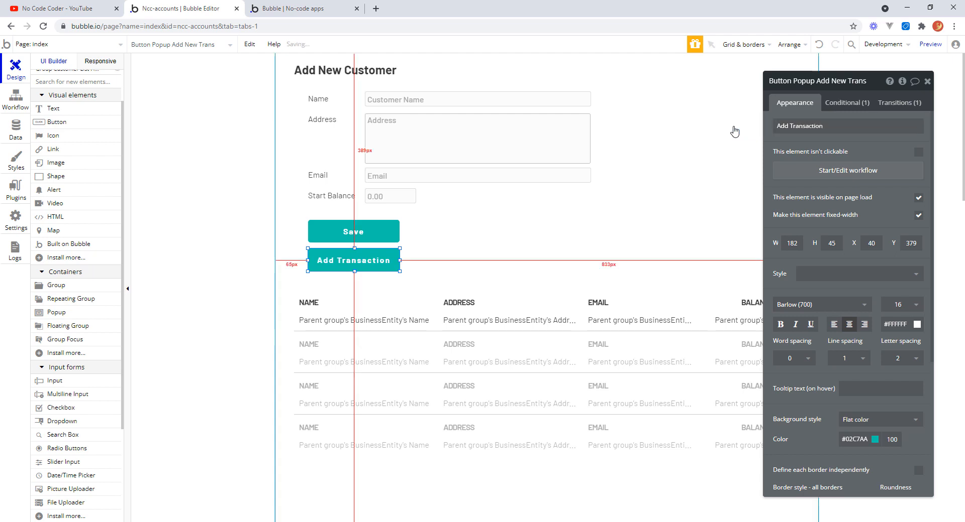
click(834, 171)
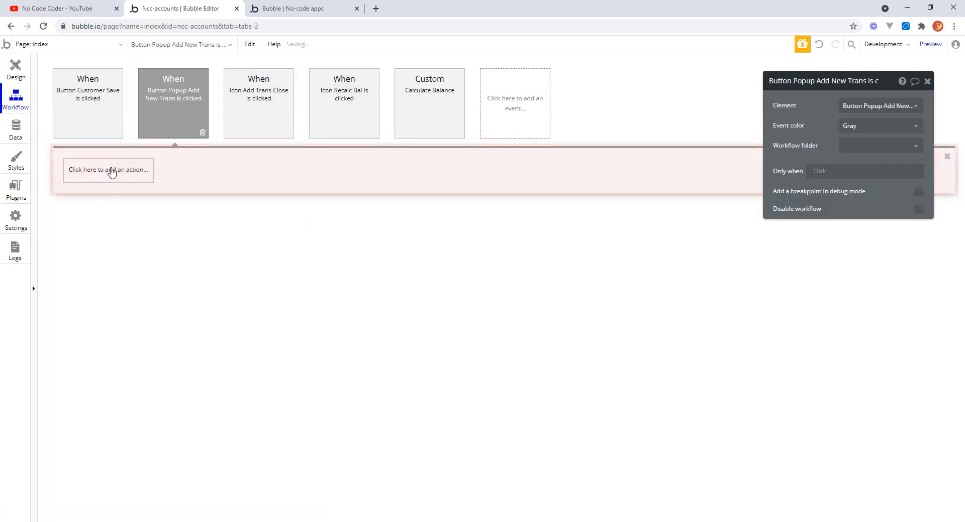
Add a Show action for Popup New Transaction to the button's click workflow.
click(108, 173)
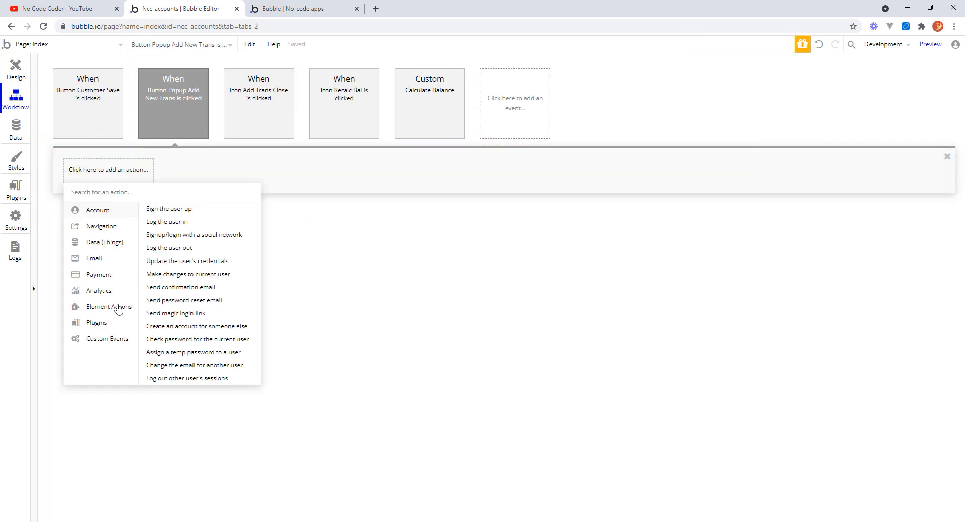
mouse_move(119, 310)
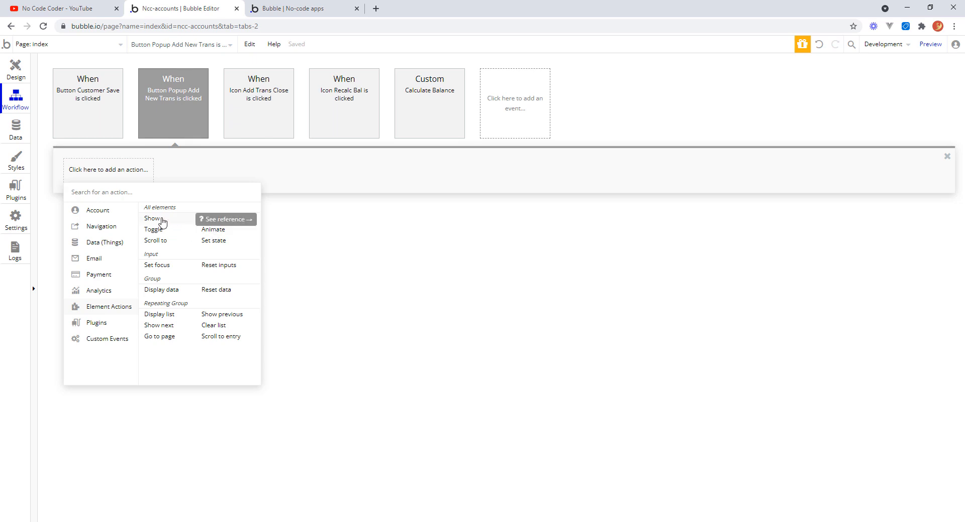
click(152, 219)
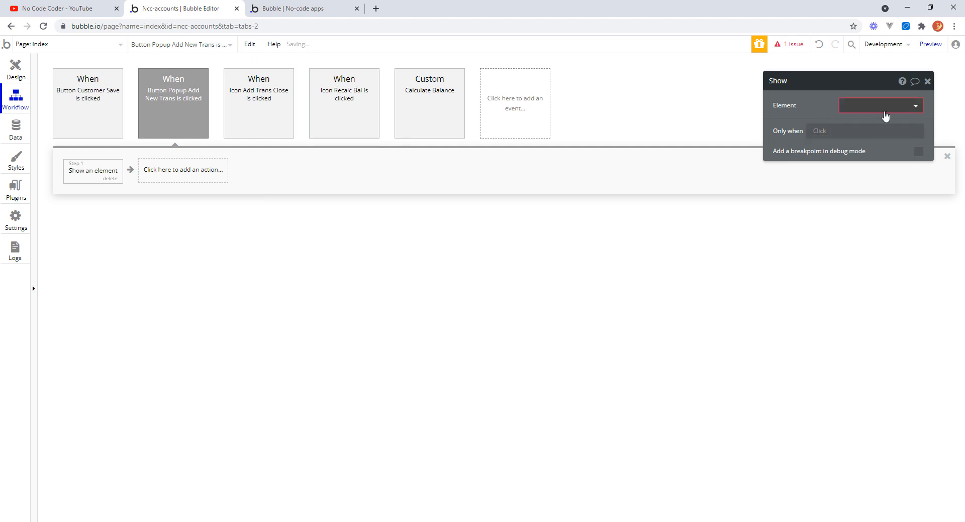
click(911, 115)
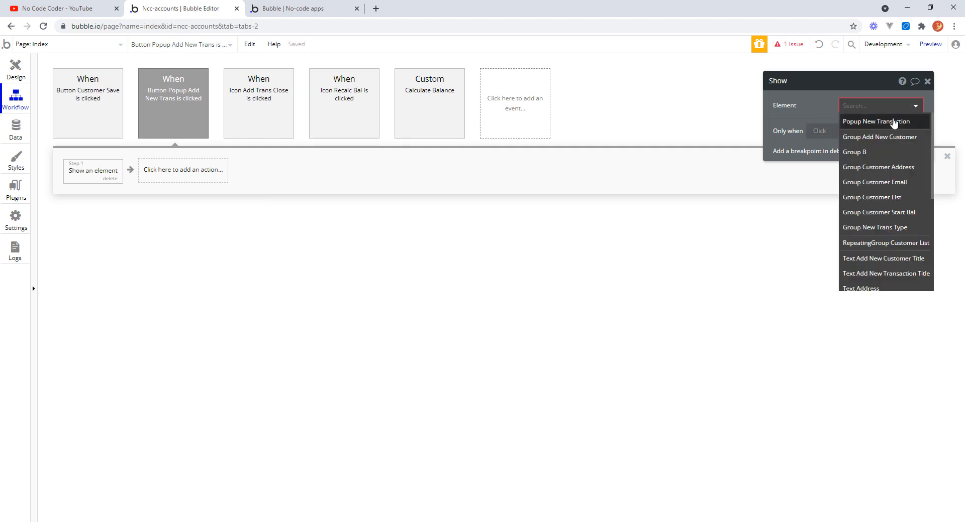
click(887, 122)
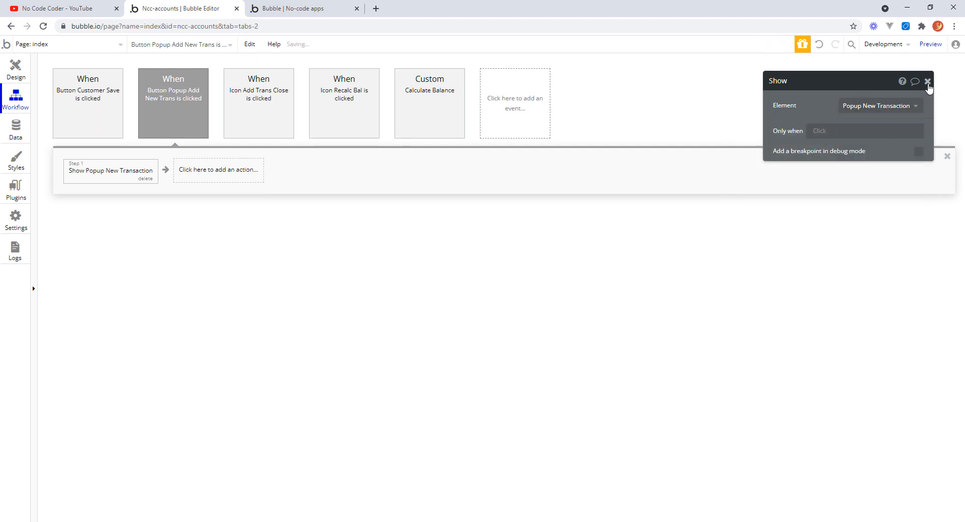
click(928, 81)
Refresh the app preview and test the Add Transaction button, opening the type dropdown and closing the popup.
click(15, 68)
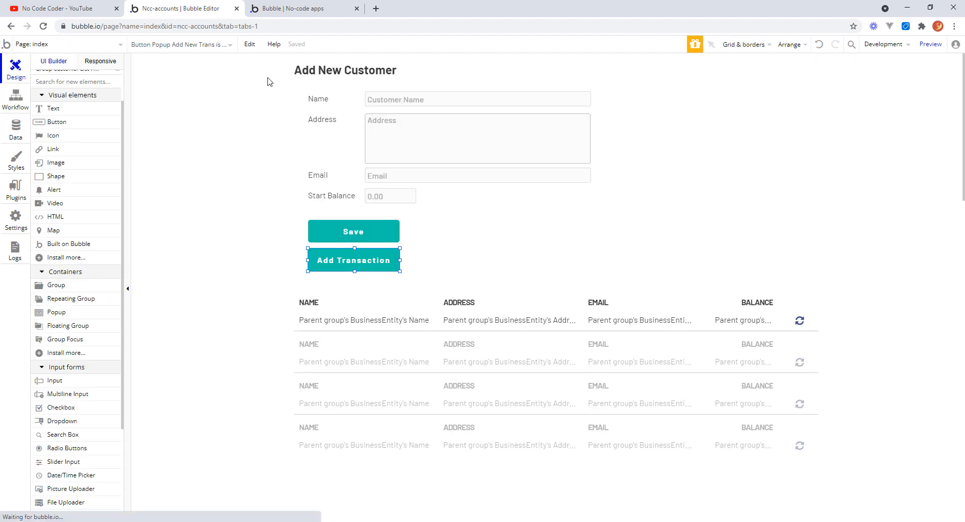
click(300, 11)
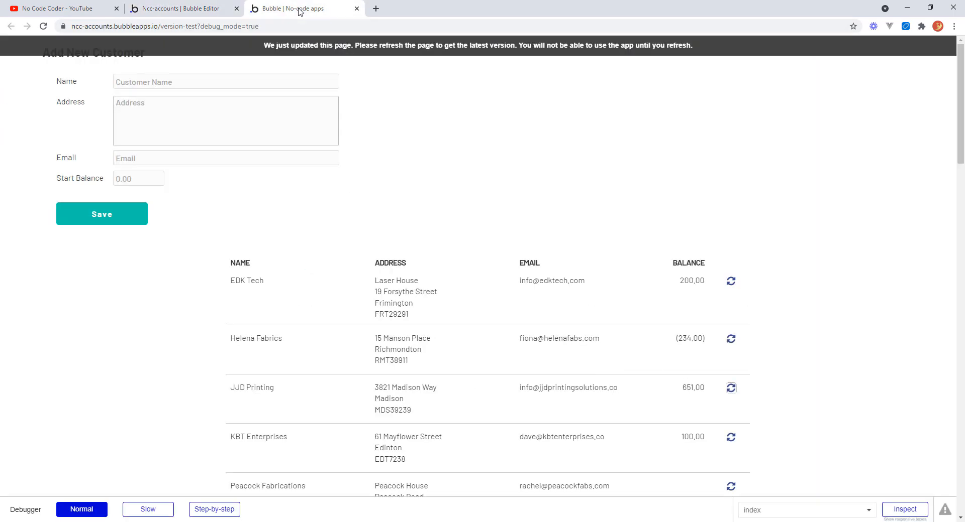
click(356, 46)
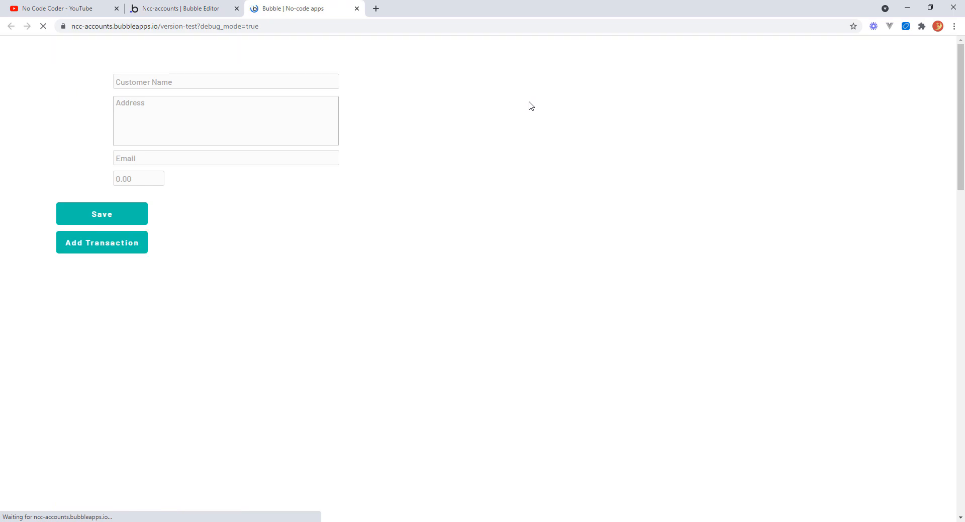
click(109, 244)
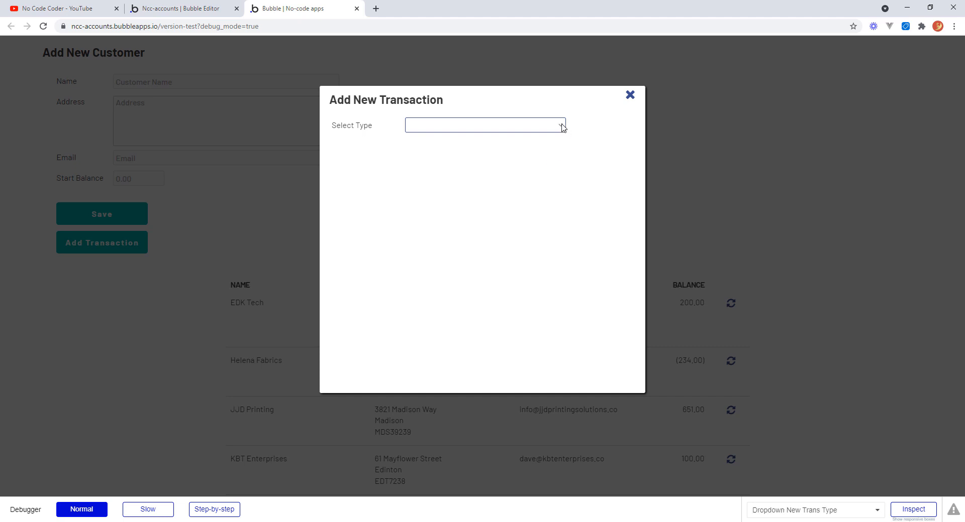
click(561, 126)
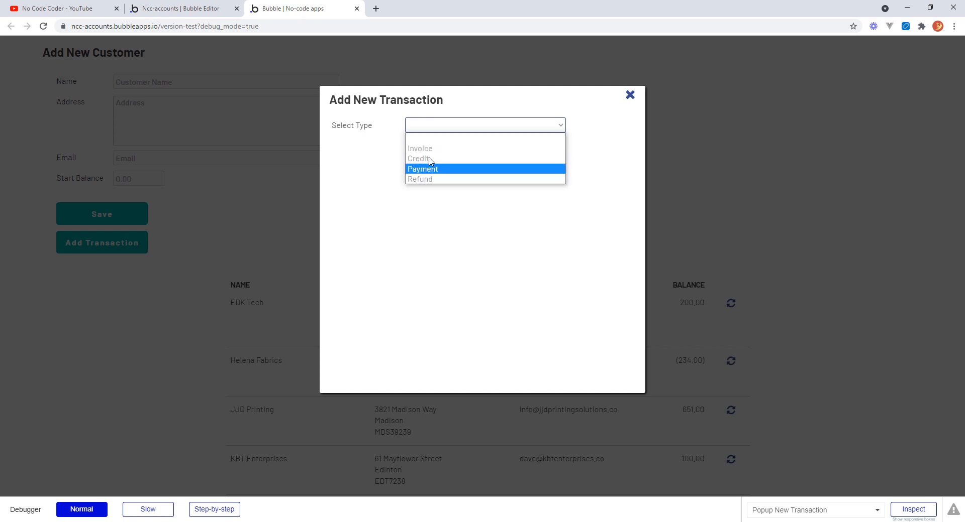
click(603, 135)
click(629, 97)
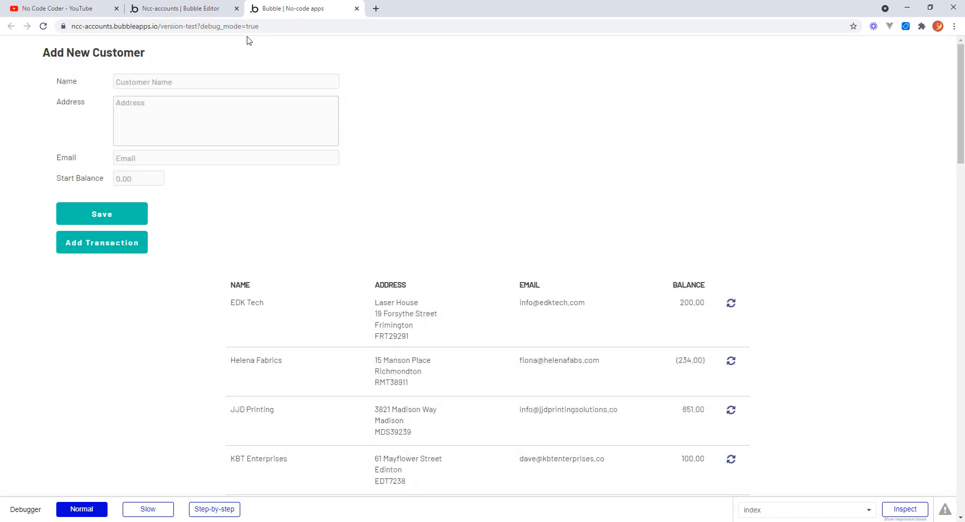
Reveal the hidden Popup New Transaction in the editor and select its type dropdown.
click(203, 9)
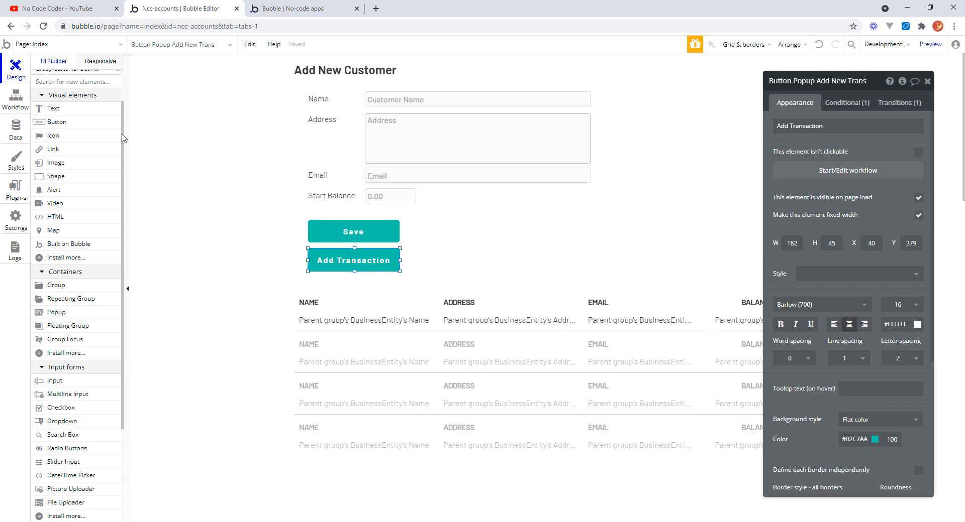
scroll(117, 100, up, 1)
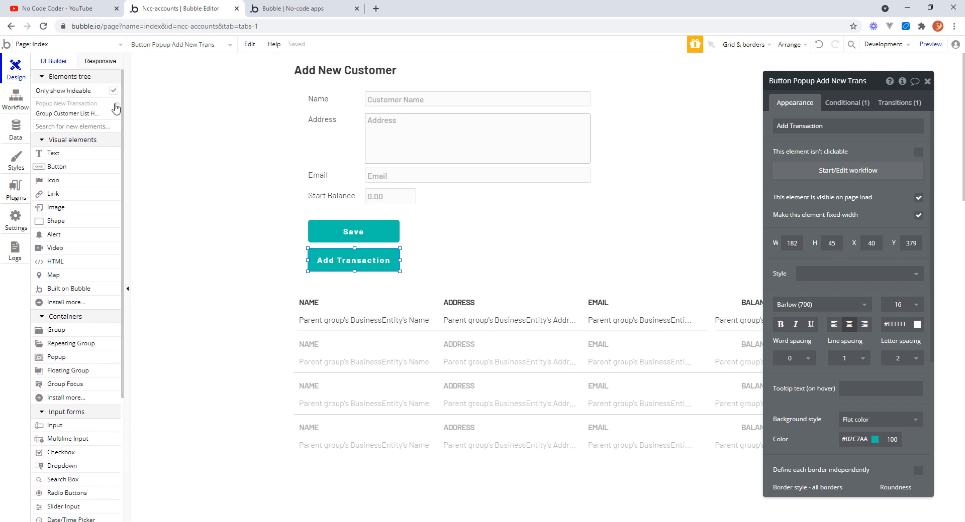
click(117, 103)
click(619, 150)
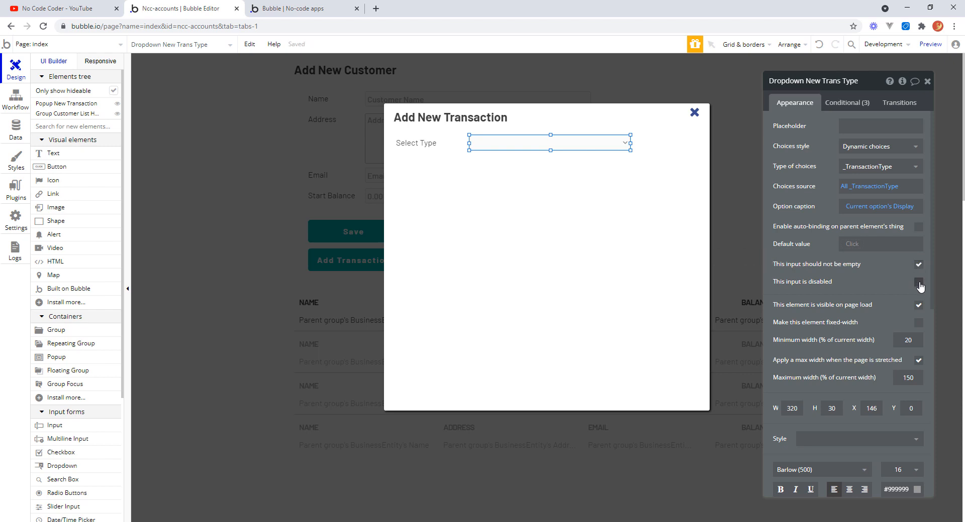
Refresh the preview and reopen the Add Transaction popup to check the type dropdown.
click(318, 10)
click(334, 46)
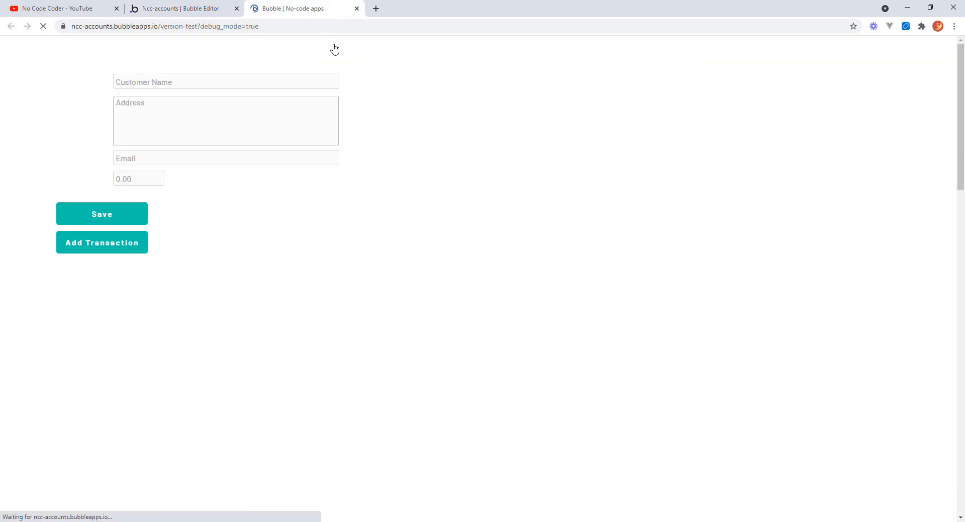
click(108, 245)
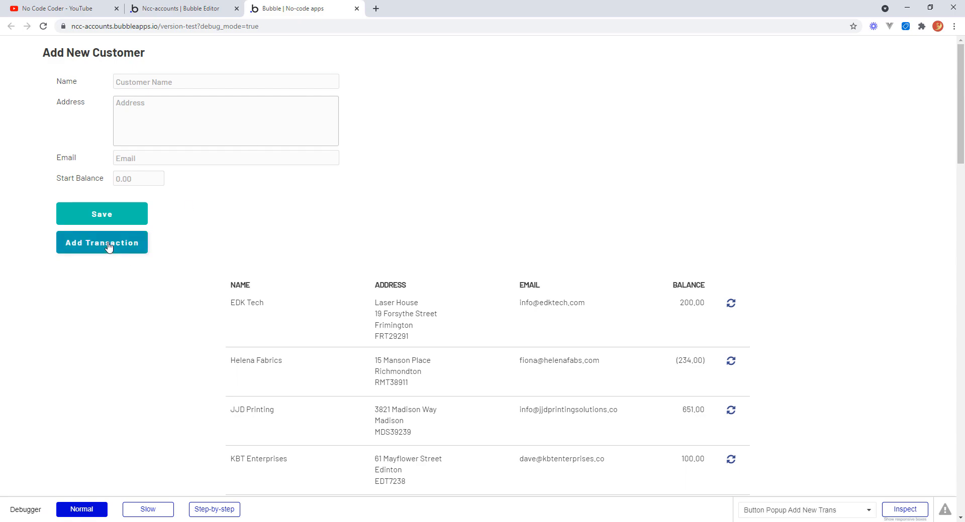
click(561, 128)
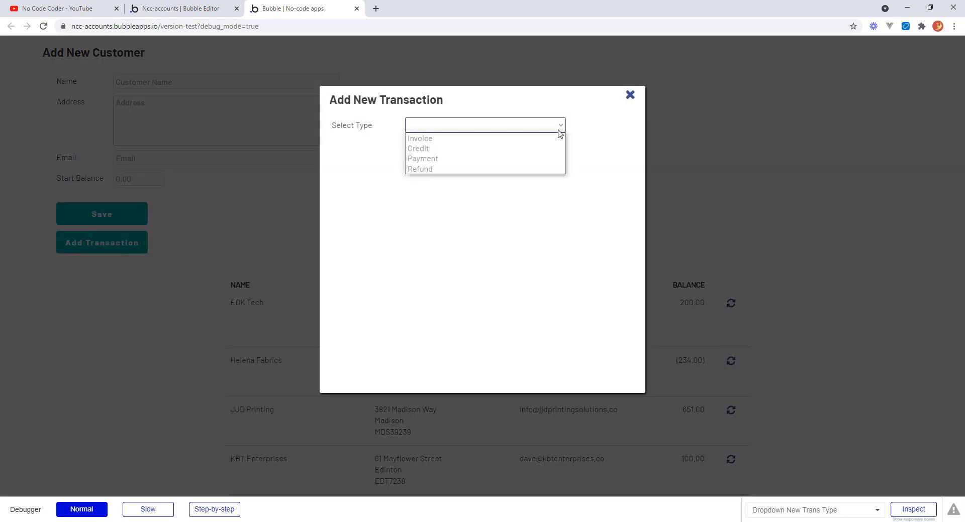
click(630, 96)
click(630, 95)
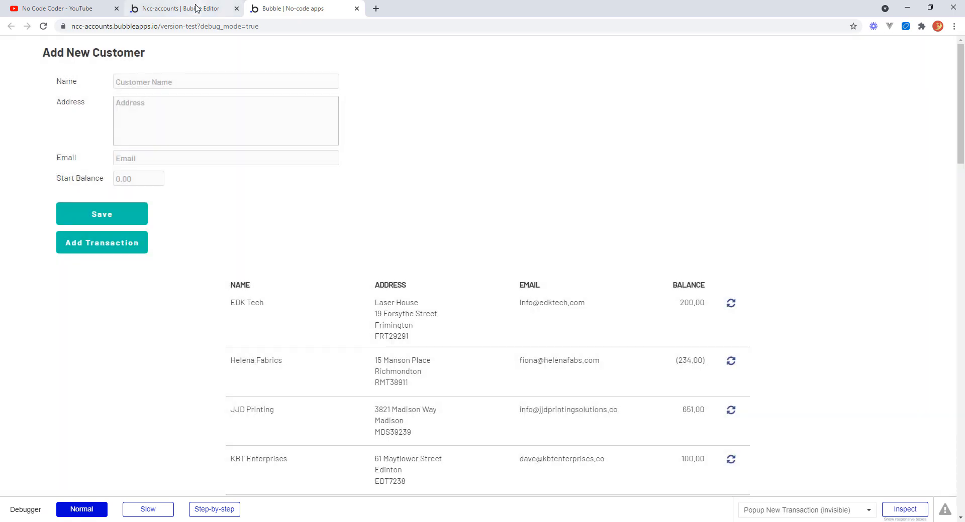
Draw a Search Box about 314 px wide beneath the type dropdown inside the popup.
click(199, 11)
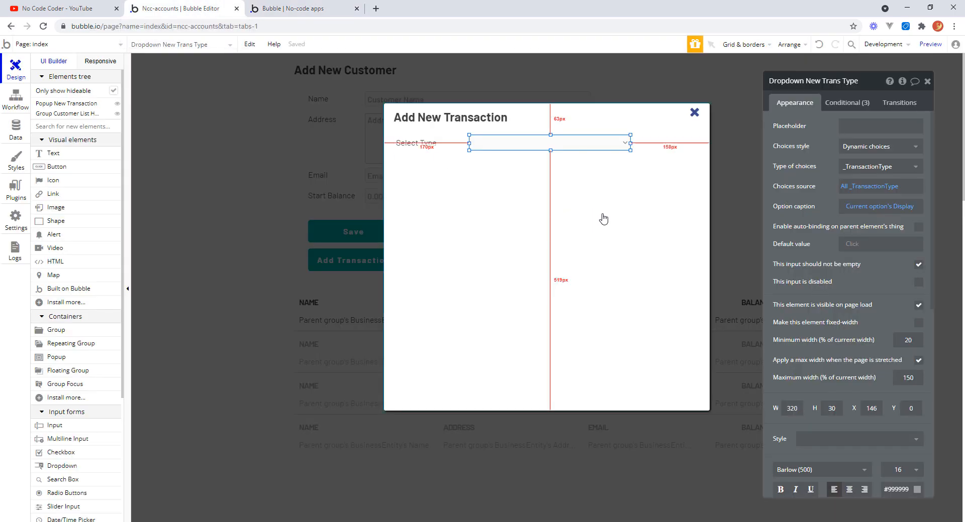
click(635, 190)
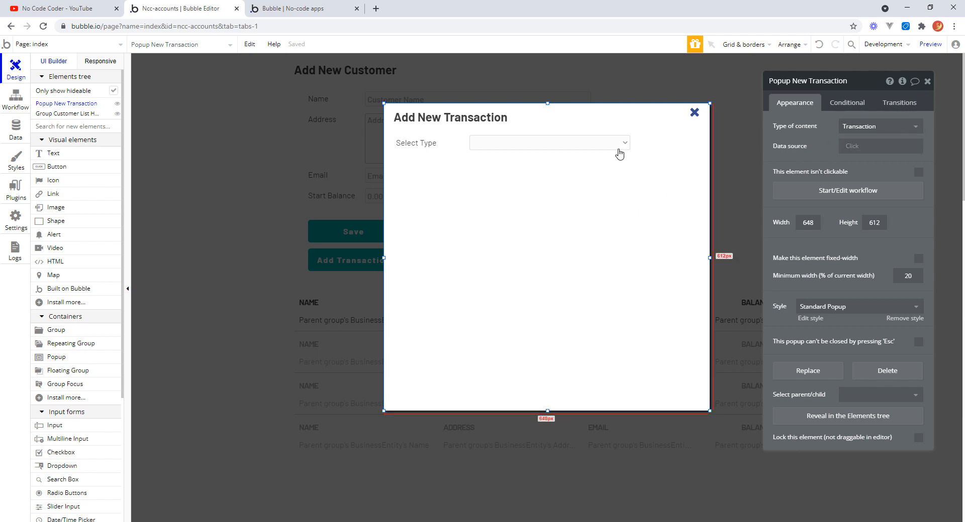
click(603, 148)
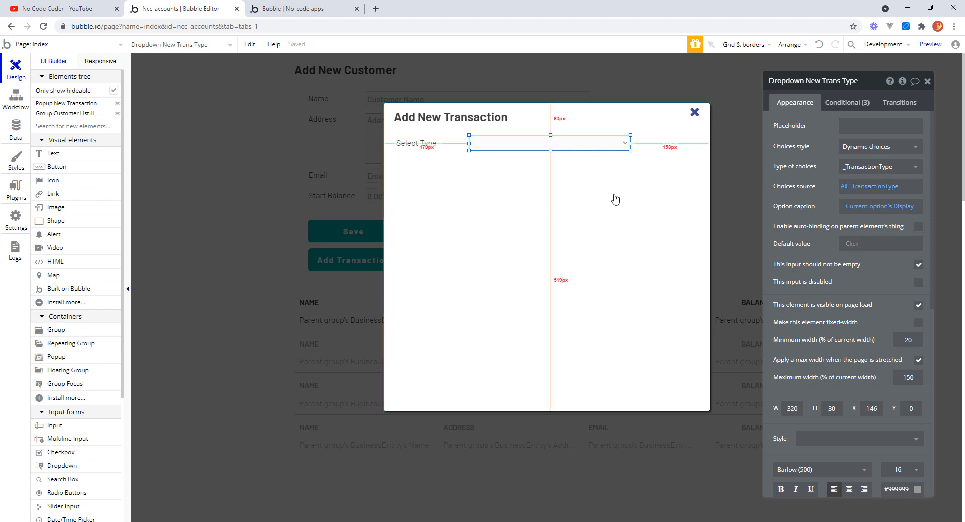
click(655, 196)
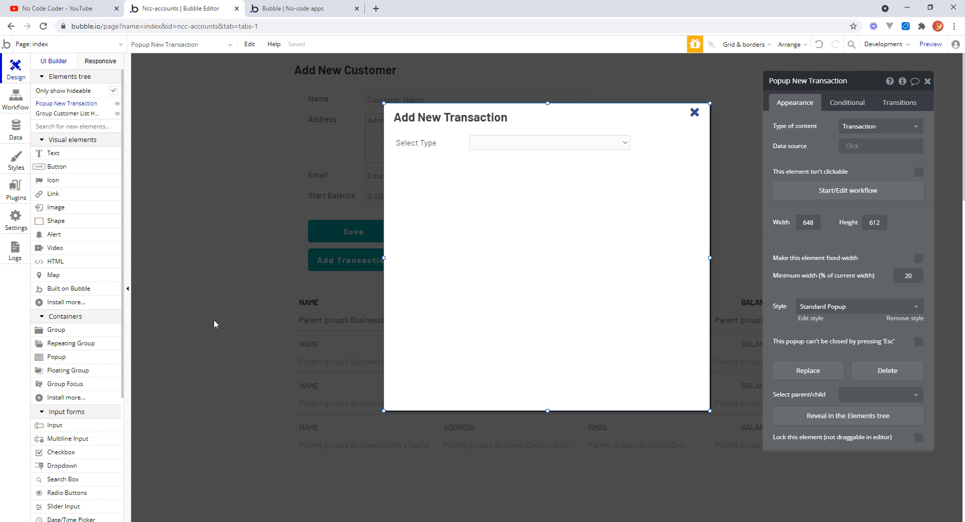
drag(124, 333, 126, 421)
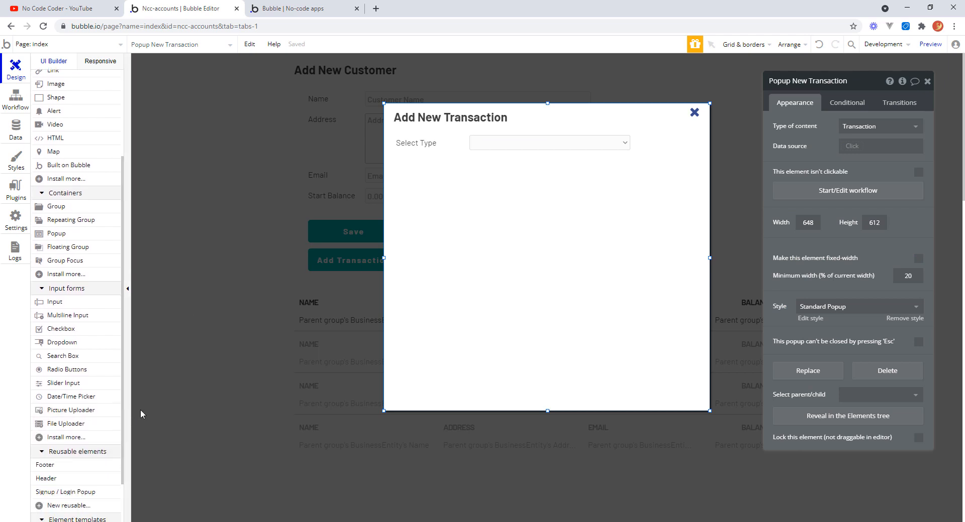
click(83, 358)
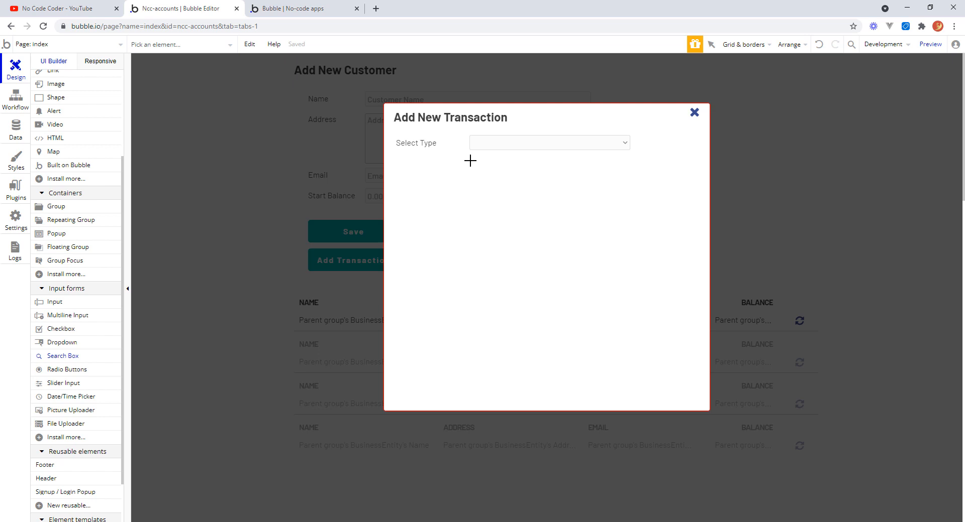
mouse_move(470, 161)
mouse_down()
mouse_move(536, 176)
mouse_move(627, 178)
mouse_up()
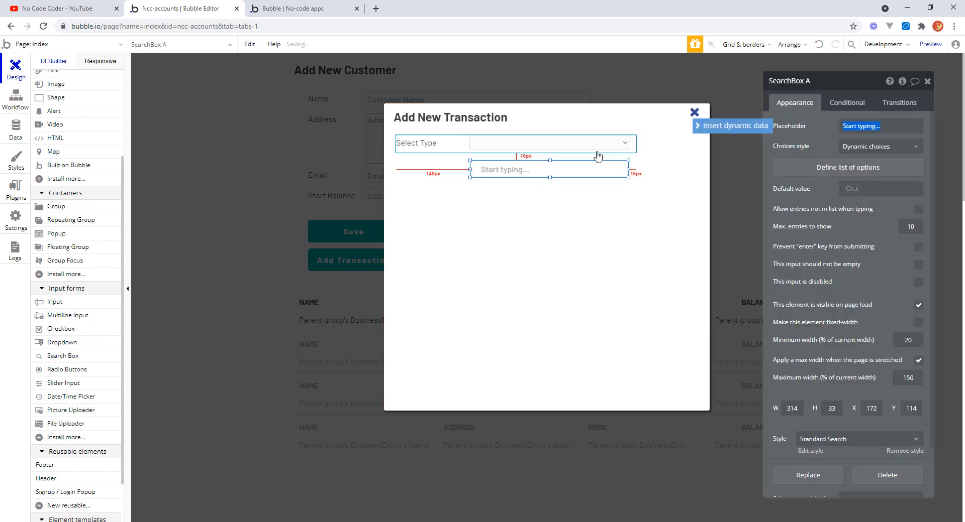
Set the search box height to 30 and remove its style.
click(831, 408)
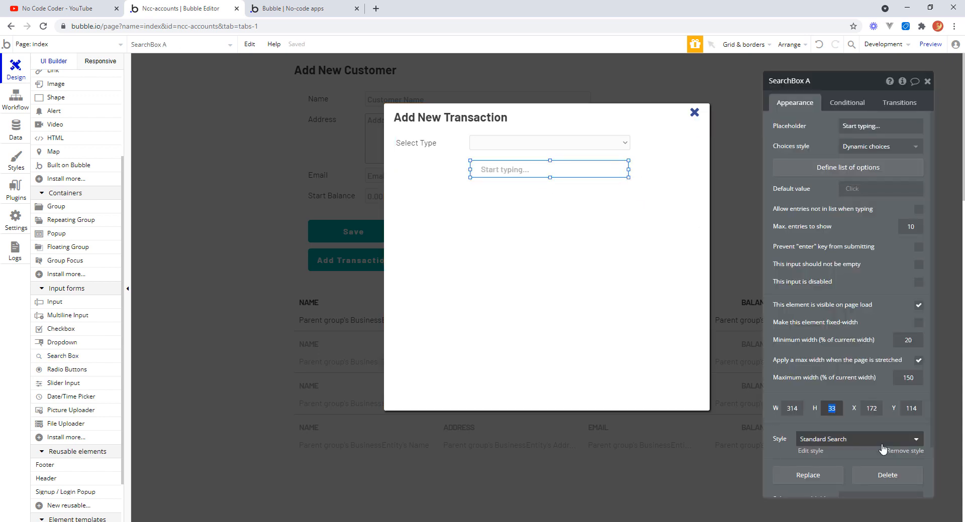
text(30)
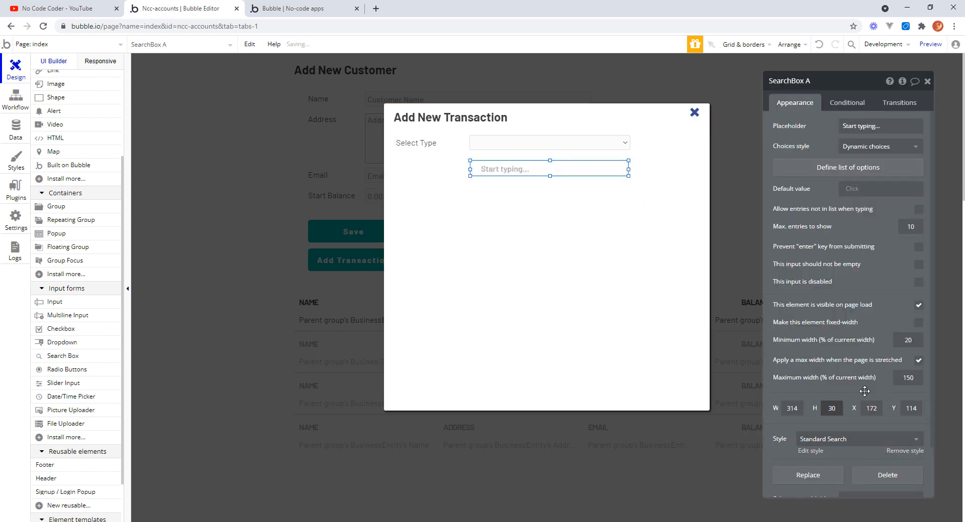
scroll(930, 449, down, 2)
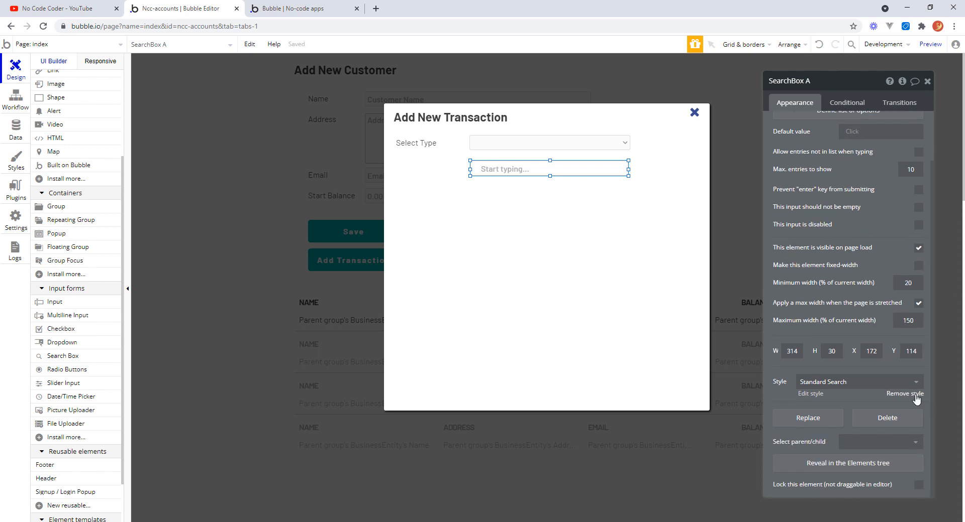
click(914, 395)
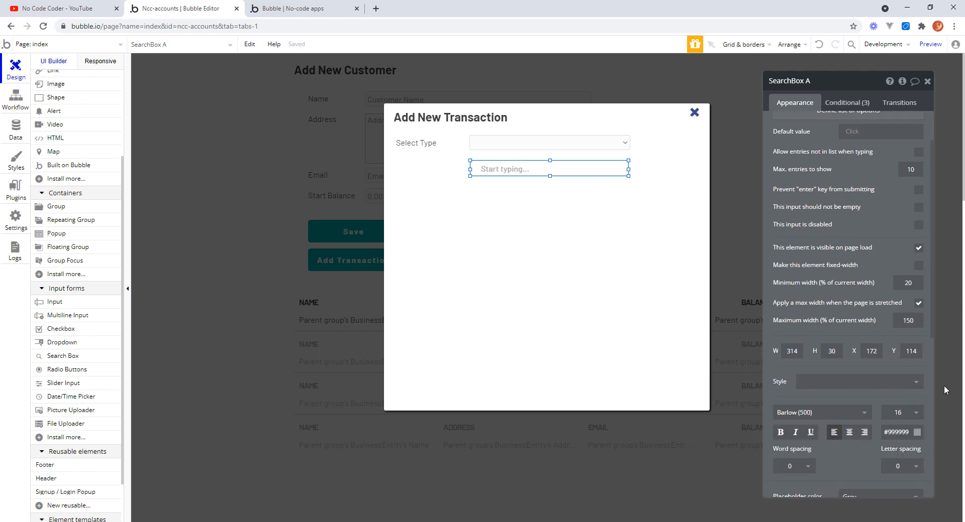
Set the search box border roundness to 3.
scroll(927, 392, down, 7)
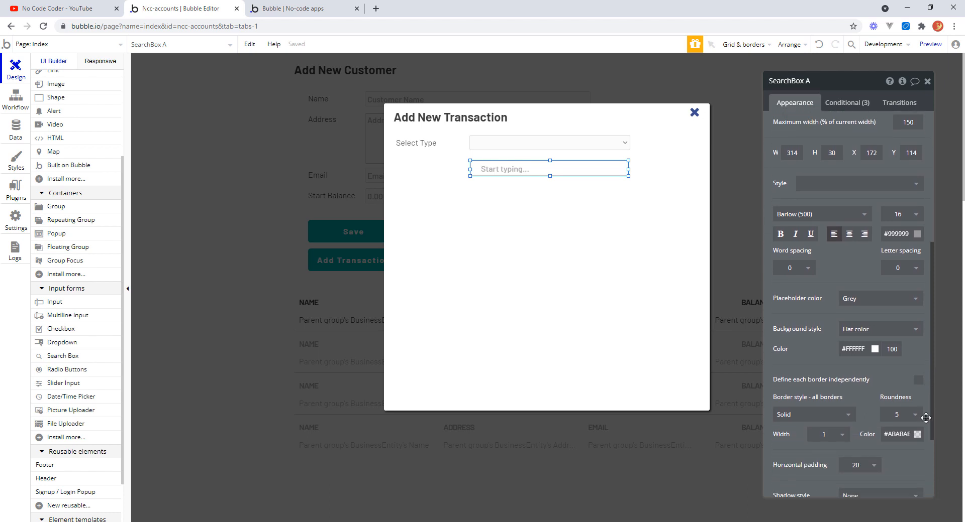
click(919, 416)
click(902, 407)
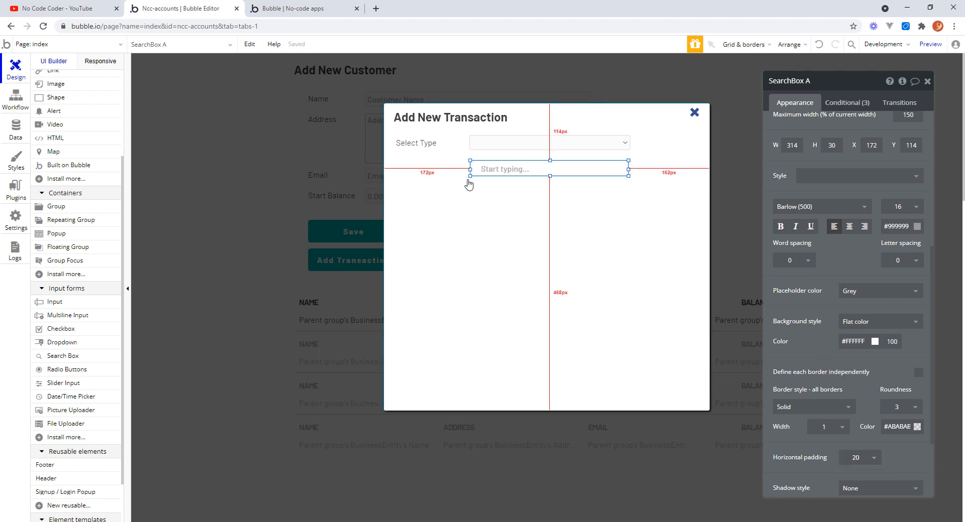
Set the search box horizontal padding to 4, then select the type dropdown.
click(877, 460)
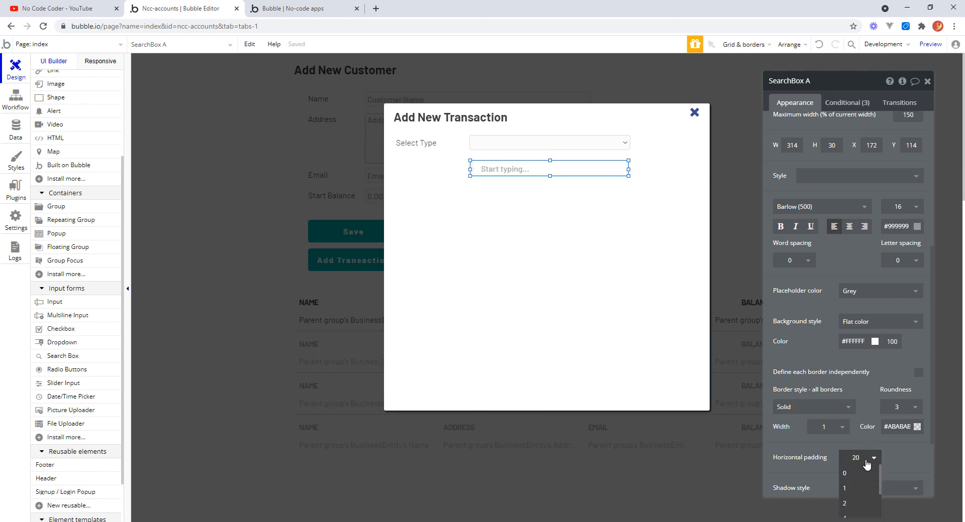
drag(880, 478, 880, 485)
click(852, 511)
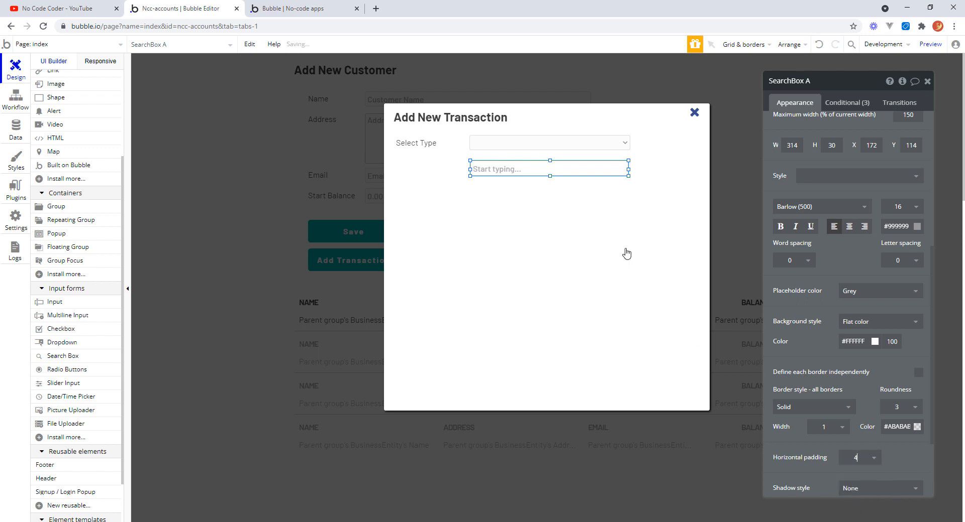
click(566, 145)
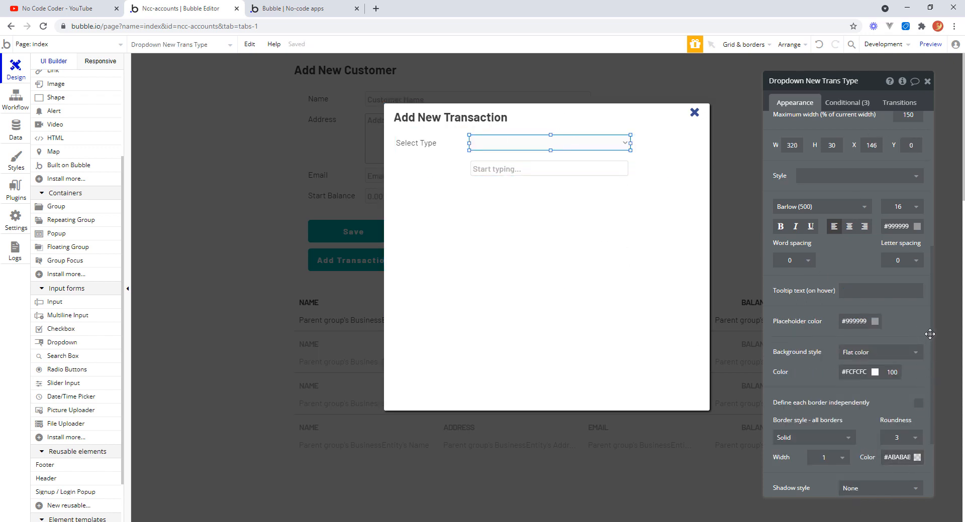
Review the type dropdown's appearance settings to compare them with the search box.
drag(930, 334, 937, 410)
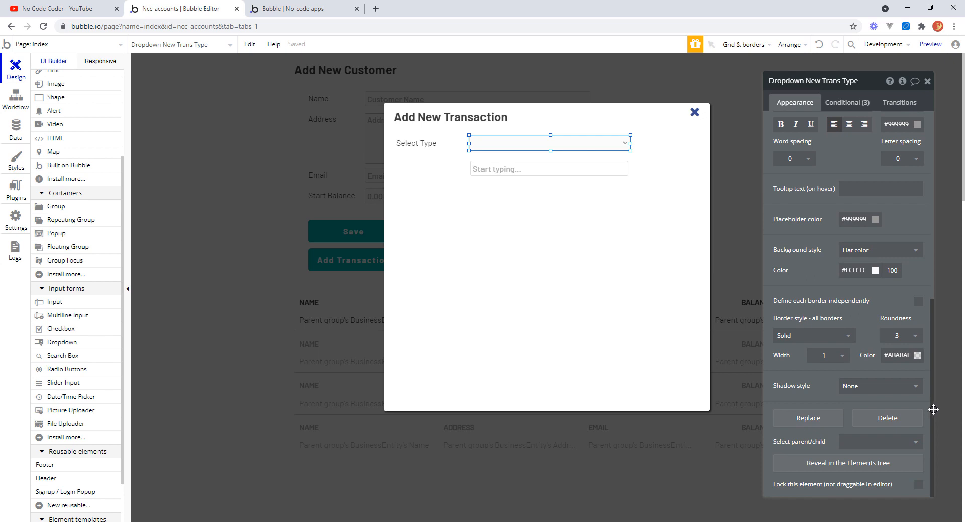
drag(930, 392, 932, 184)
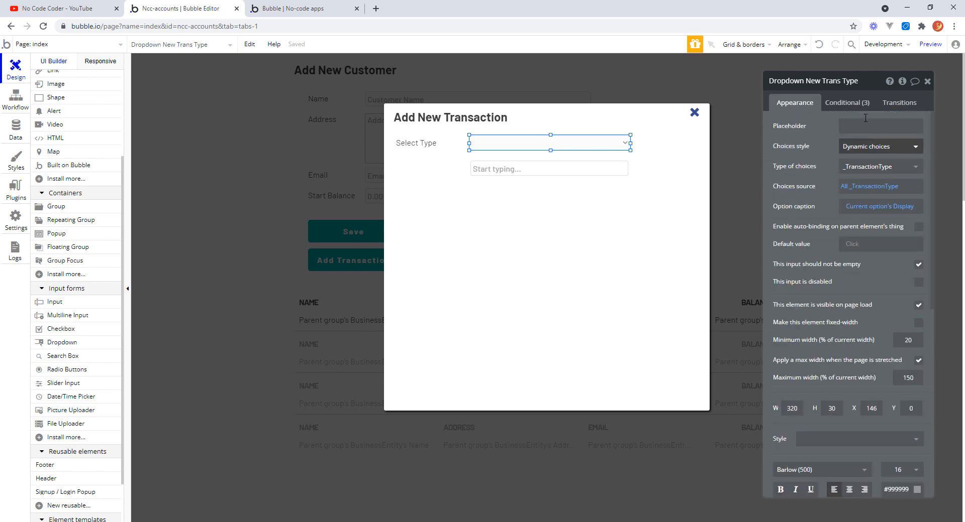
click(597, 176)
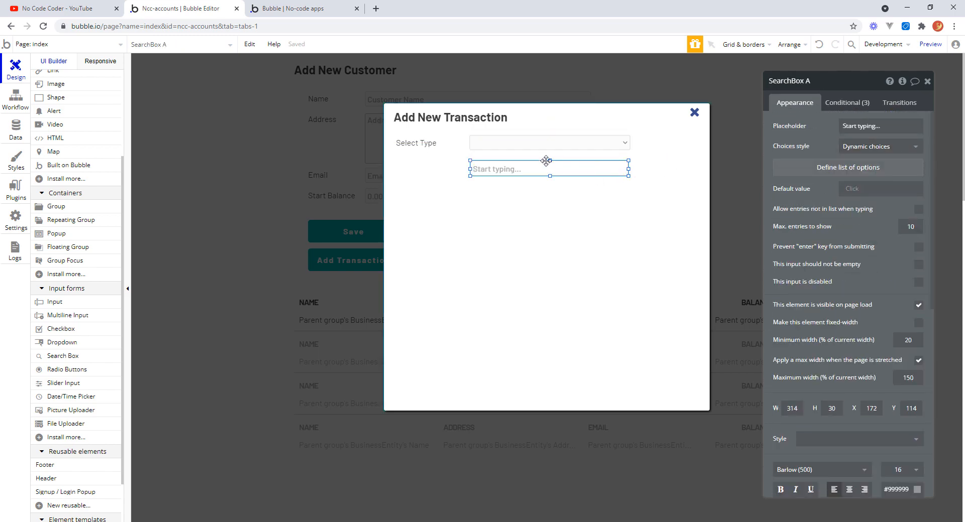
click(549, 146)
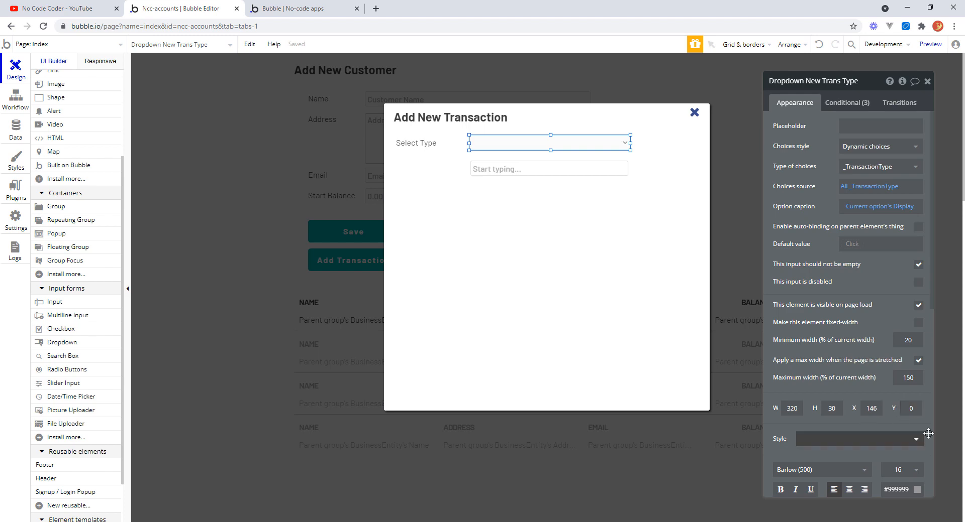
drag(931, 295, 928, 387)
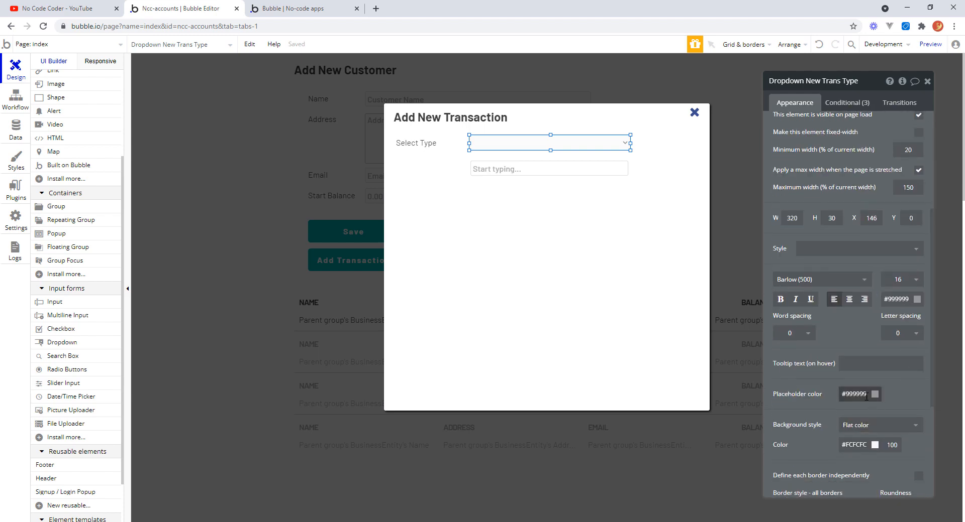
mouse_move(555, 145)
mouse_down()
mouse_move(564, 157)
mouse_move(549, 144)
mouse_move(557, 146)
mouse_up()
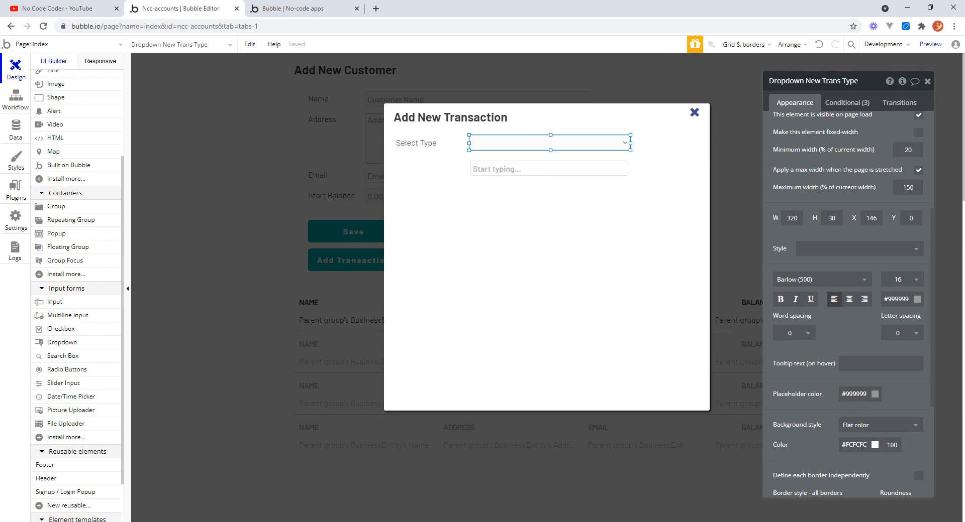
Set the search box background color to #FCFCFC to match the dropdown.
click(866, 445)
click(825, 440)
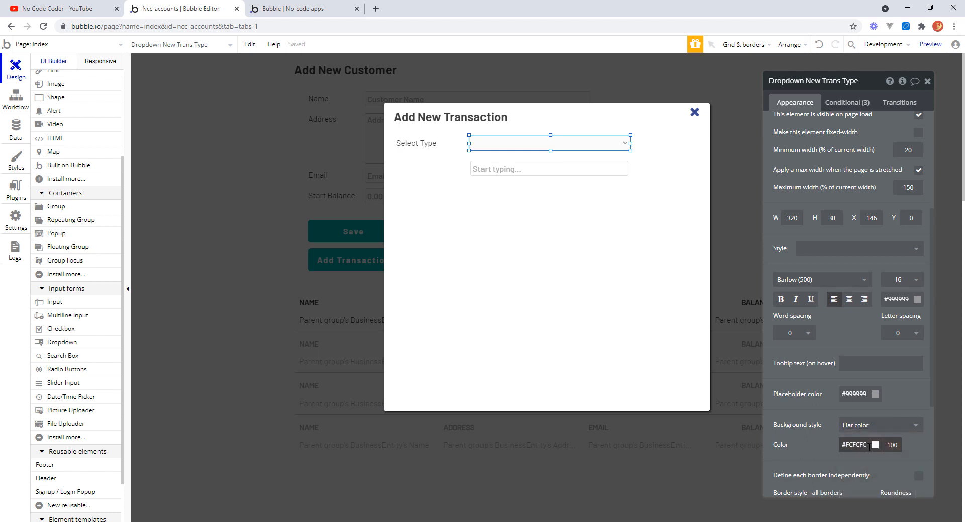
click(868, 446)
click(532, 176)
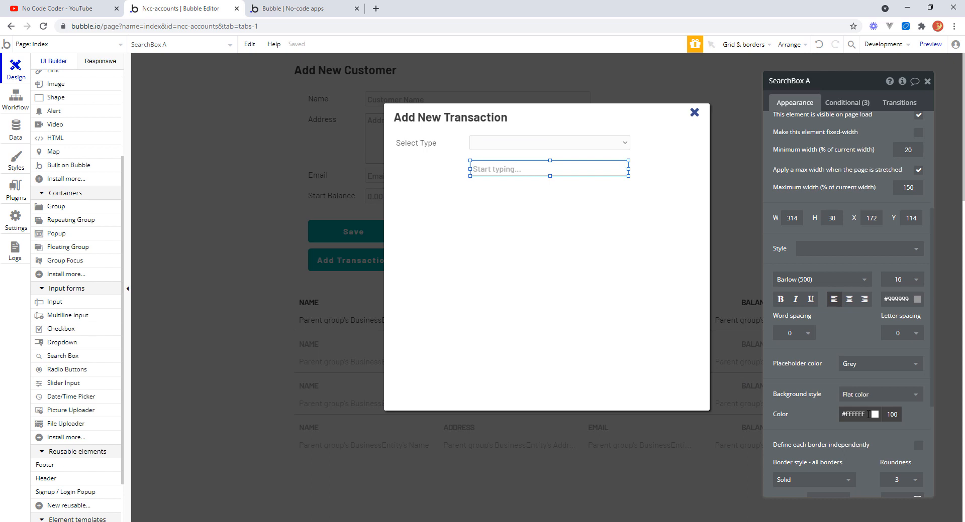
drag(868, 415, 855, 413)
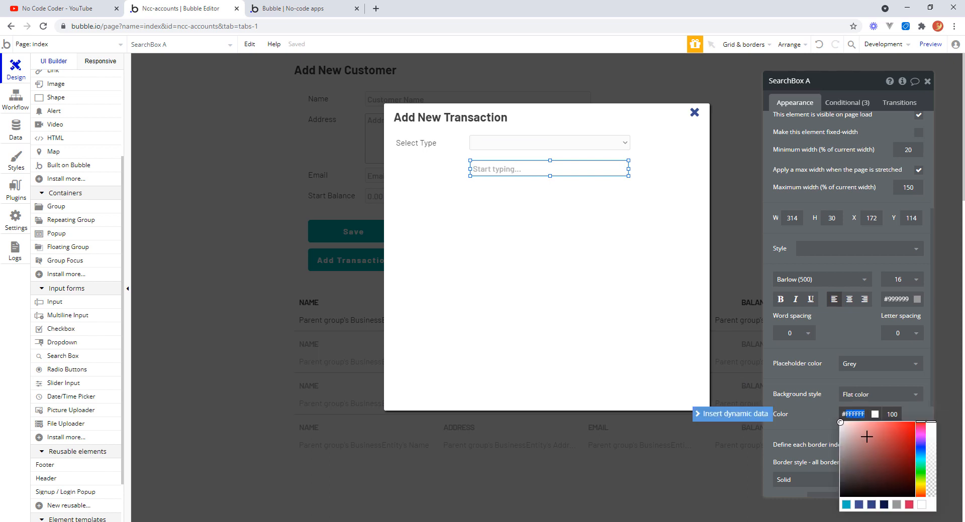
text(FCFCFC)
key(Tab)
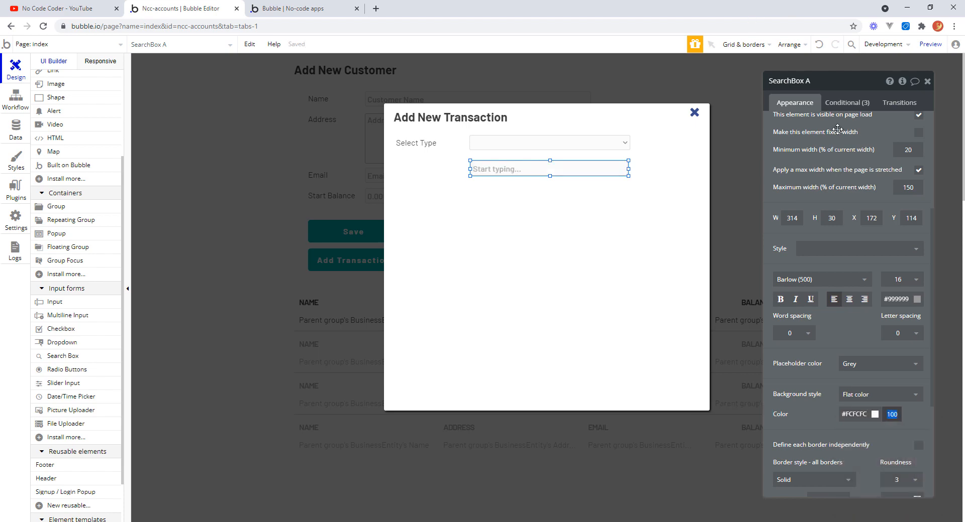
Remove the horizontal padding changes from the search box's focused and hovered conditions.
click(846, 104)
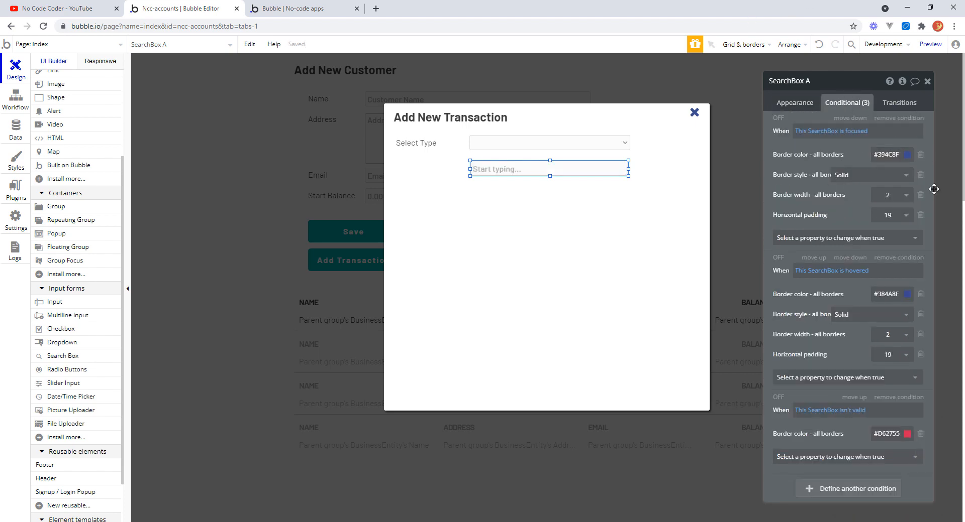
click(921, 216)
click(920, 335)
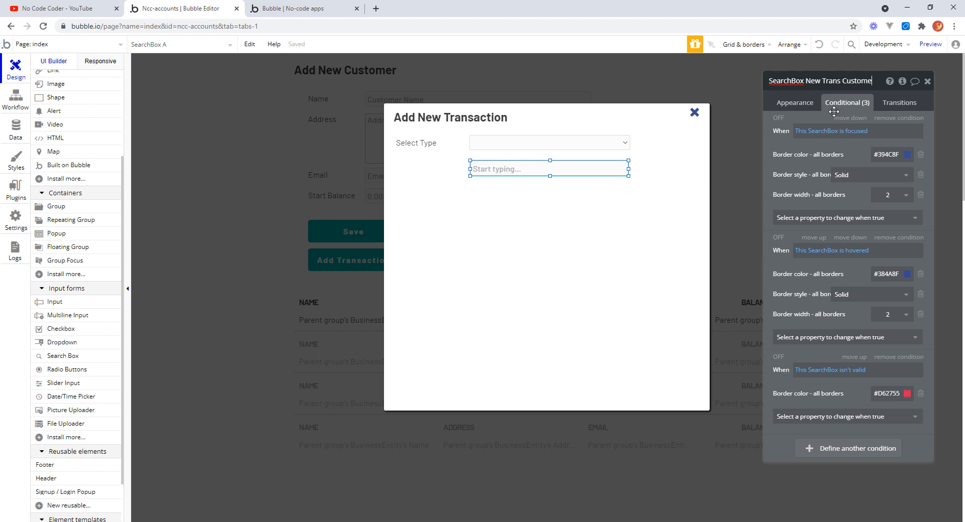
Rename the search box SearchBox New Trans Customer.
text(#)
click(879, 82)
key(BackSpace)
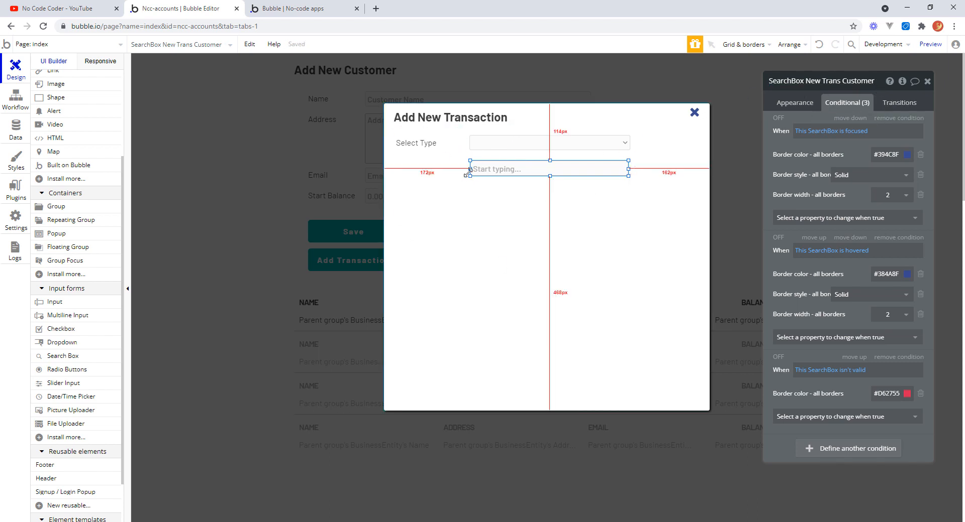
Duplicate the Select Type label and place the copy beside the search box.
click(510, 143)
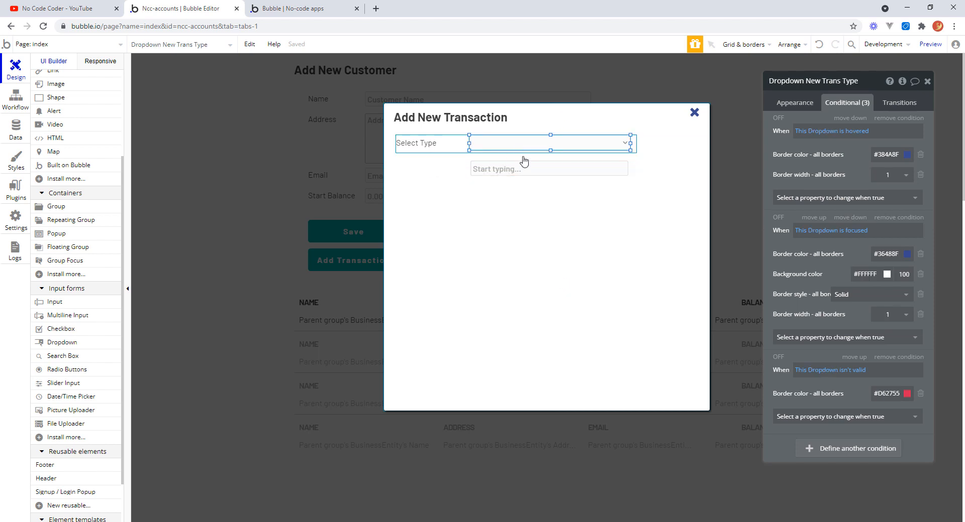
click(520, 172)
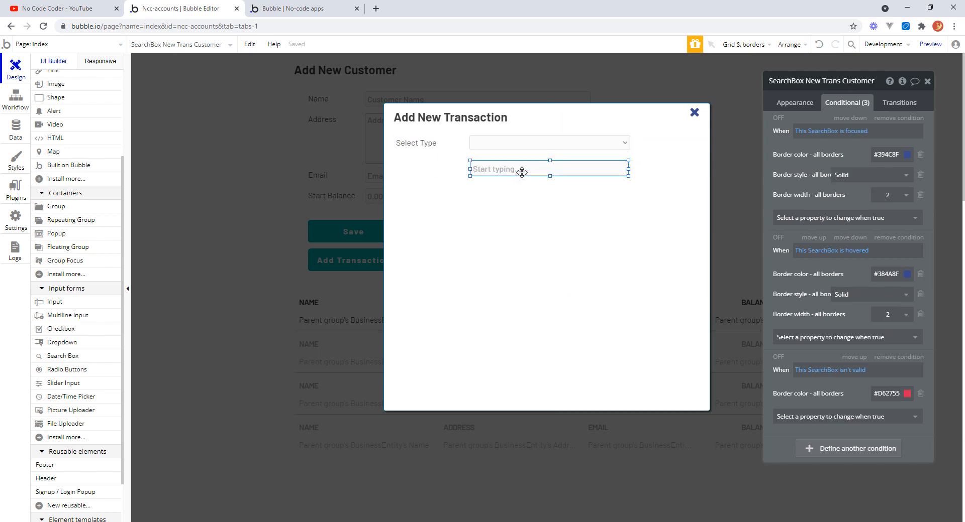
drag(521, 169, 522, 167)
click(423, 156)
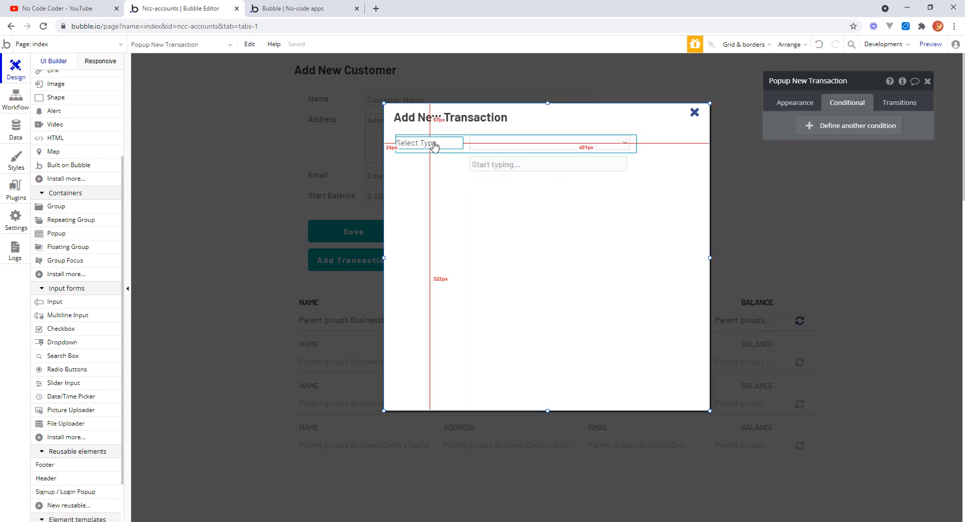
click(447, 149)
mouse_move(447, 149)
mouse_down()
mouse_move(443, 162)
mouse_move(440, 144)
mouse_move(441, 162)
mouse_up()
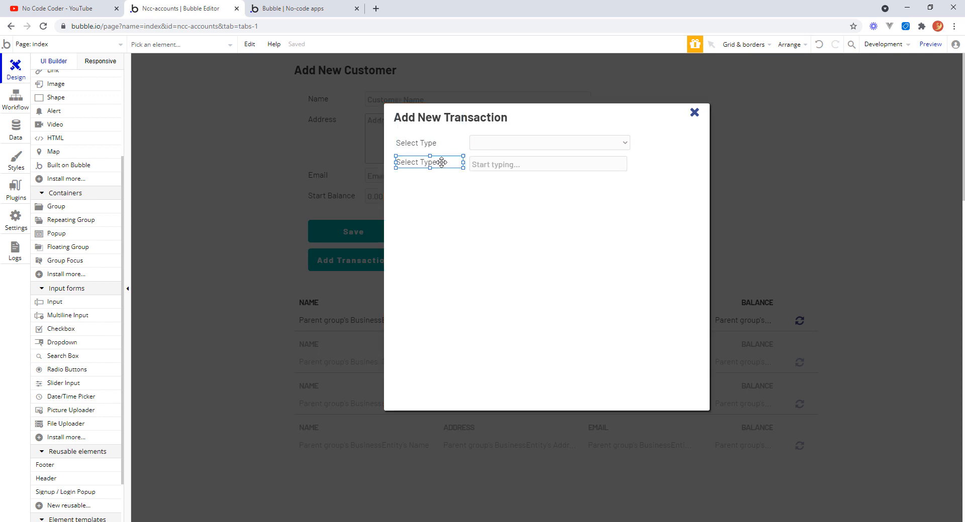
Align the copied label and the search box by their bottoms and group them together.
shift+click(491, 164)
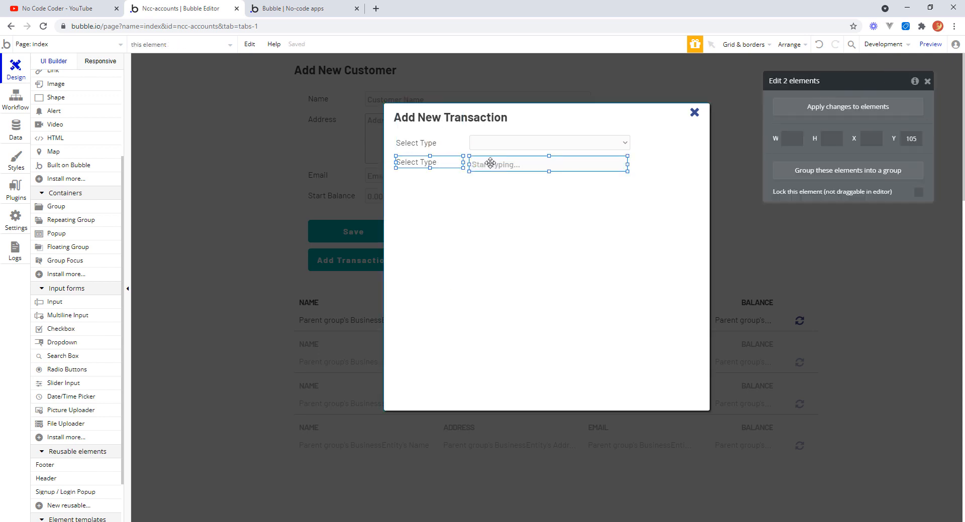
right_click(491, 164)
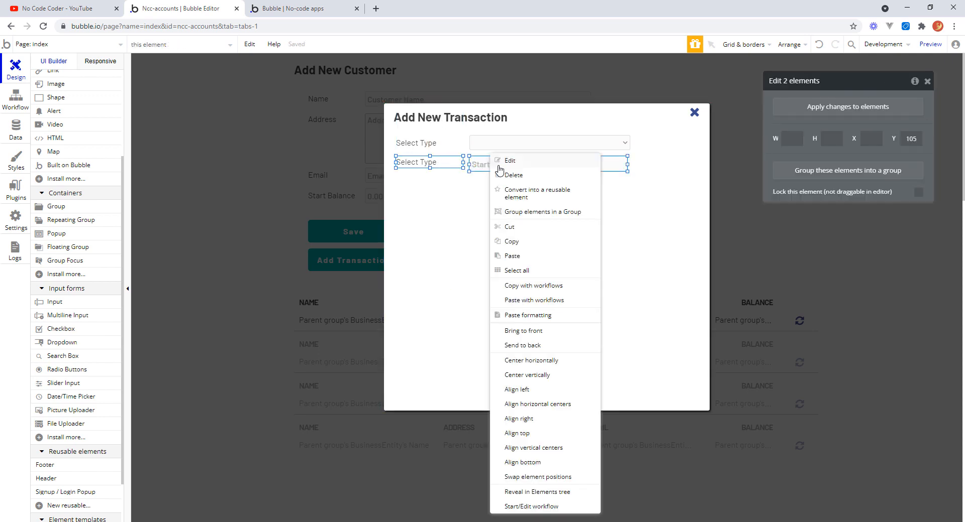
click(542, 462)
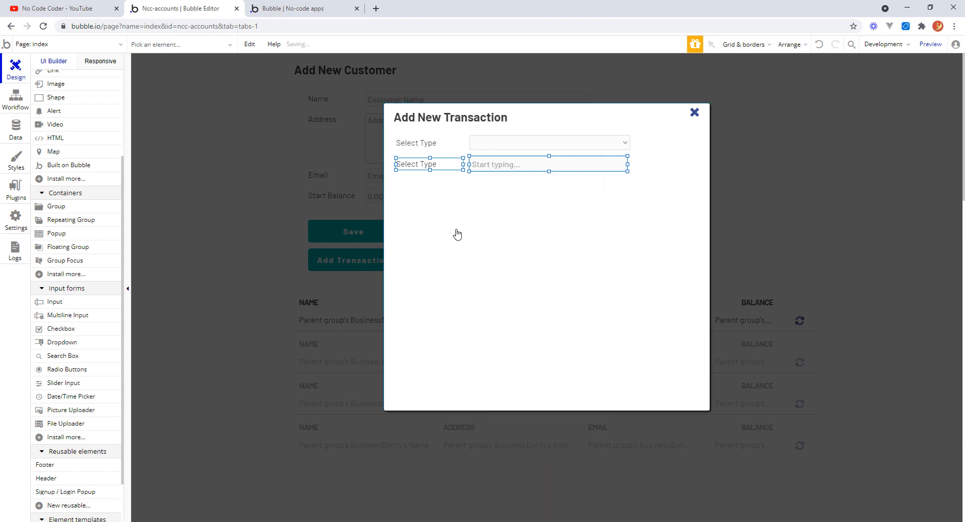
right_click(501, 162)
click(553, 213)
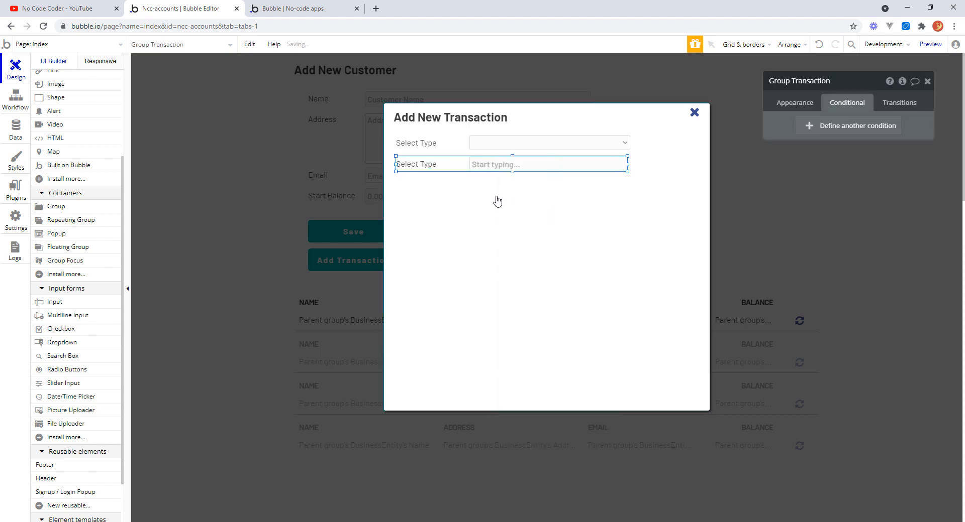
Rename the copied label Text New Trans Customer.
click(431, 164)
click(818, 81)
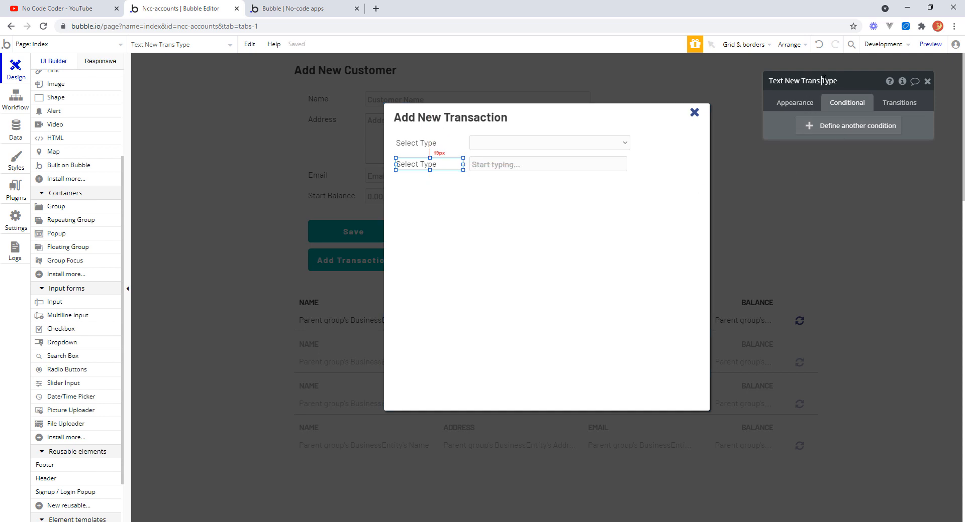
drag(822, 81, 841, 81)
text(Customer)
Change the copied label's text to Customer.
drag(429, 164, 462, 167)
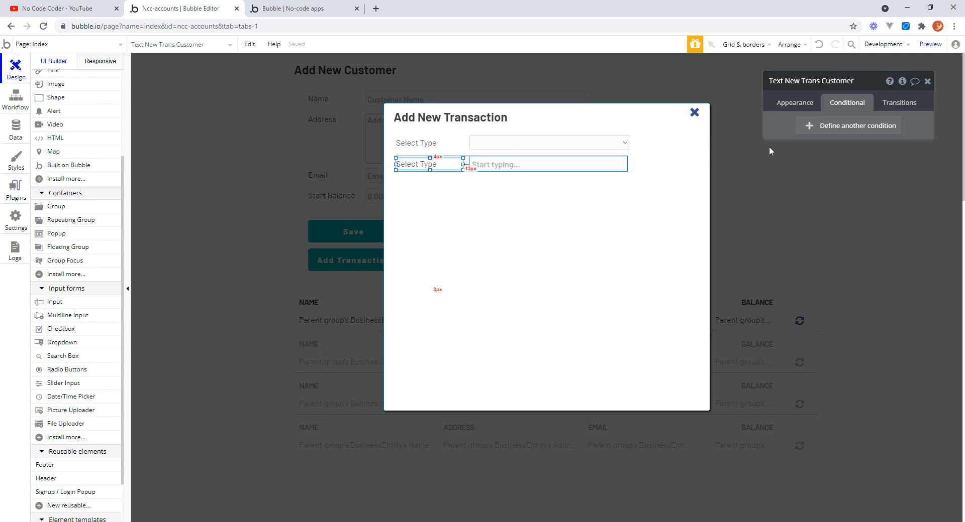
click(795, 103)
drag(814, 128, 760, 125)
click(794, 126)
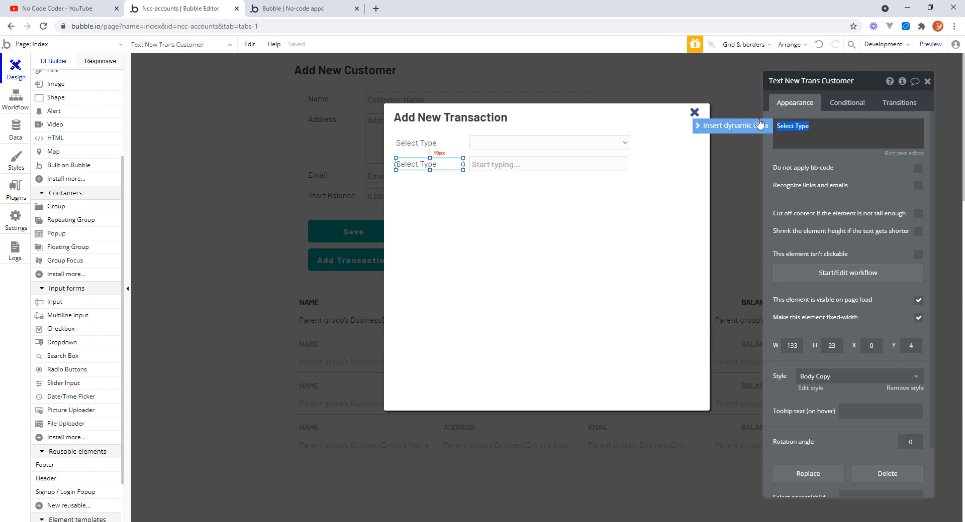
text(Customer)
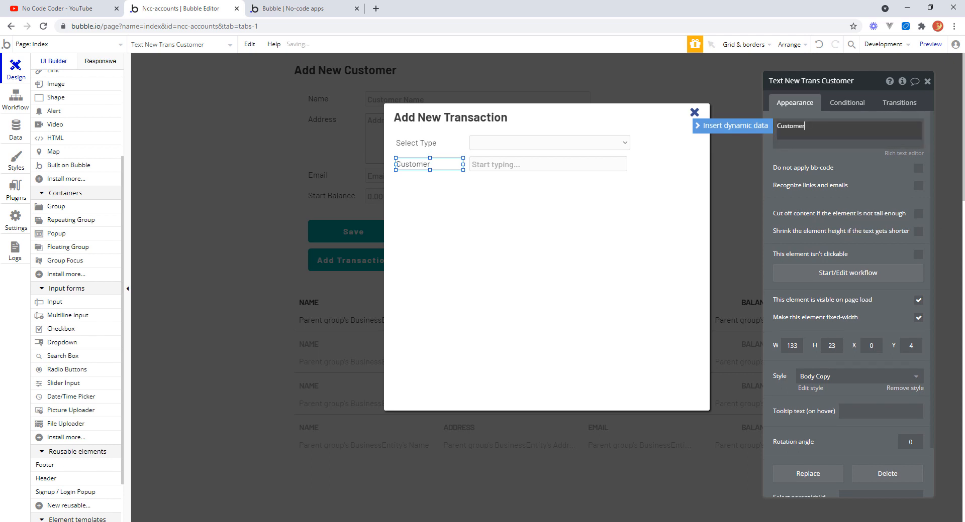
Rename the new group Group New Trans Customer.
click(468, 172)
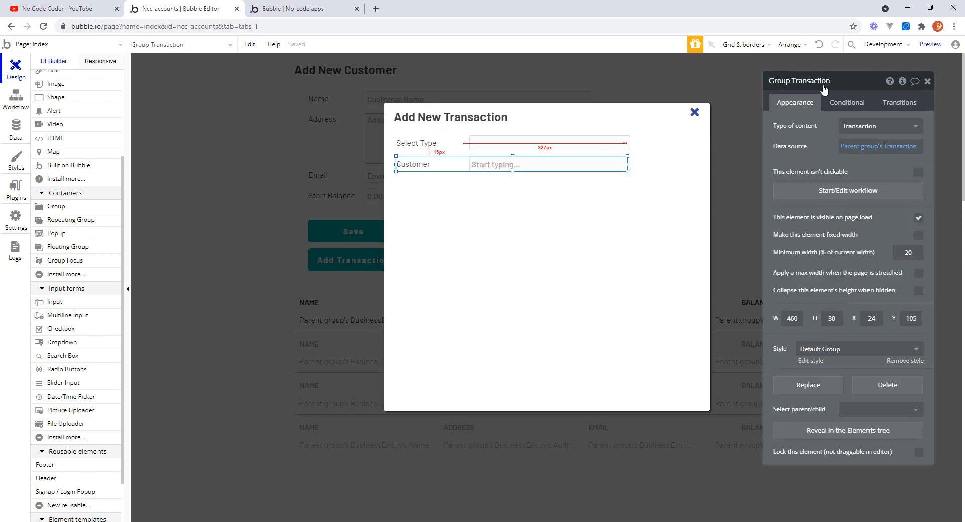
click(837, 79)
drag(837, 79, 796, 78)
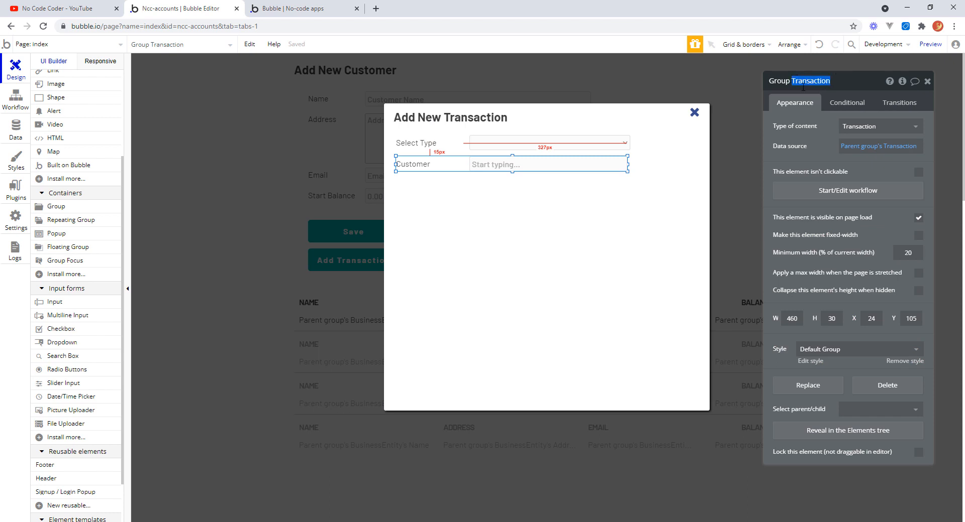
text(New)
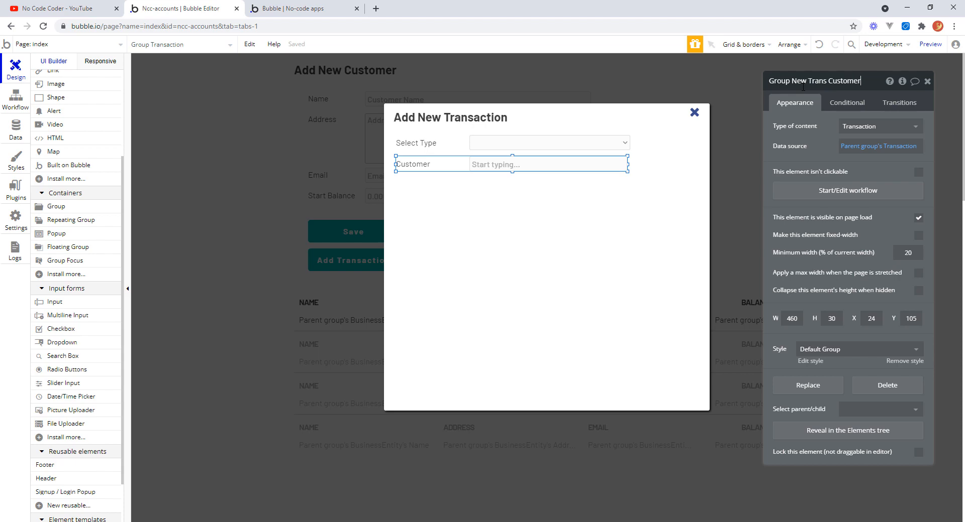
text( Trans Customer)
key(Return)
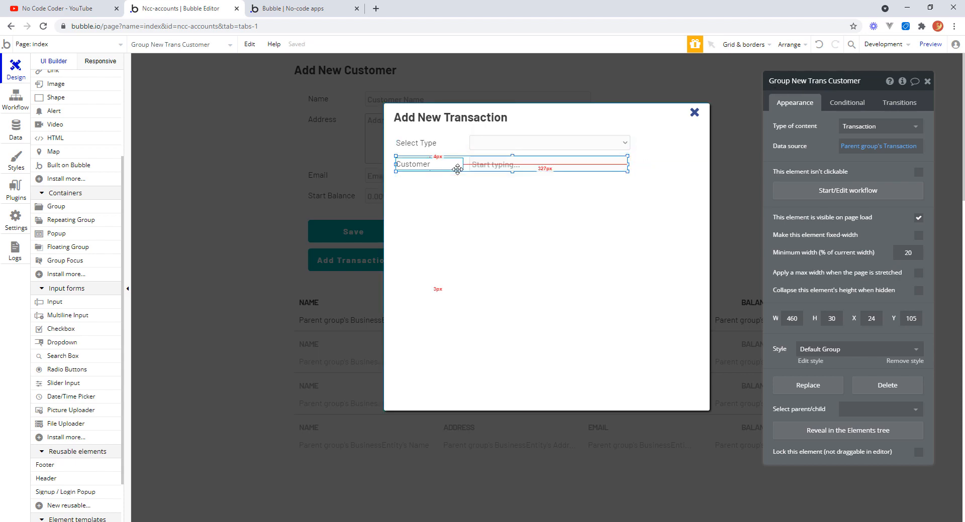
Set the search box placeholder to Find customer.
click(495, 165)
triple_click(887, 125)
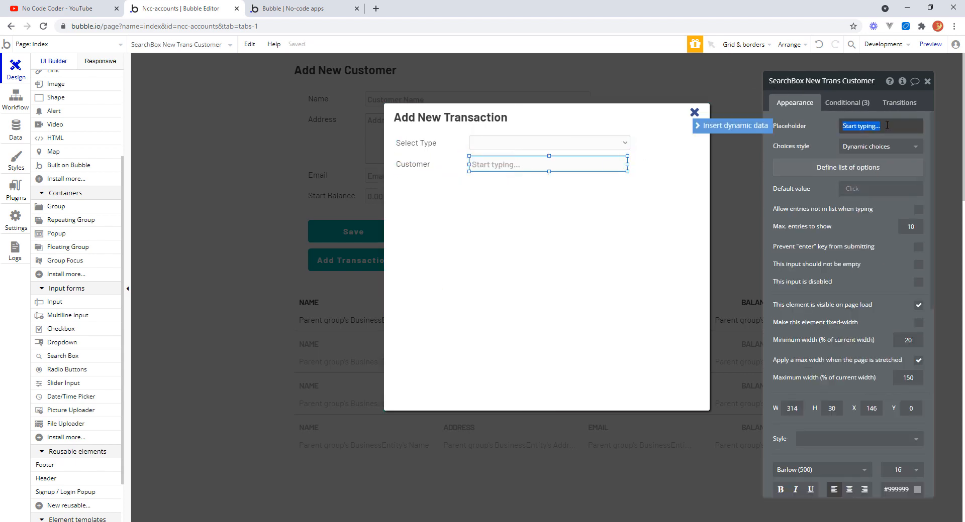
drag(887, 125, 889, 125)
text(Find customer)
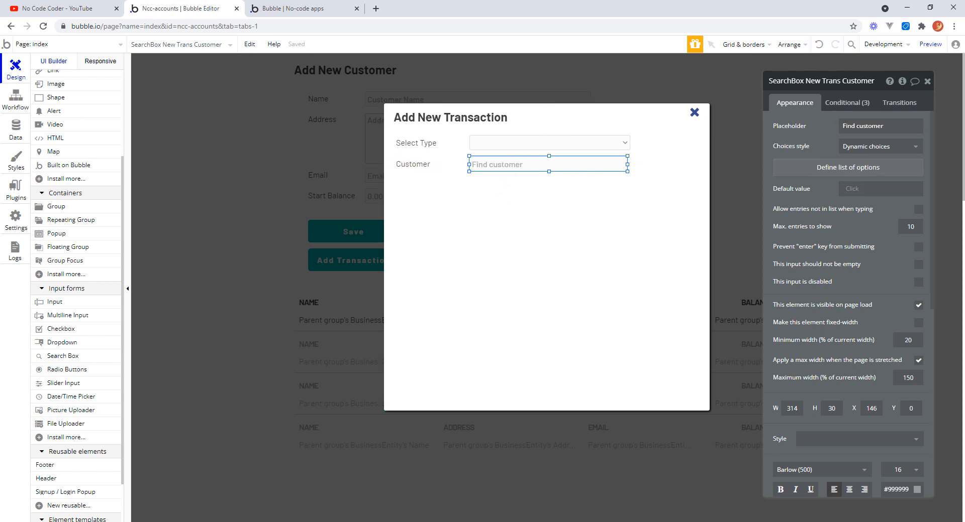
Keep the customer search box on dynamic choices and define its list as a search for BusinessEntity.
click(914, 149)
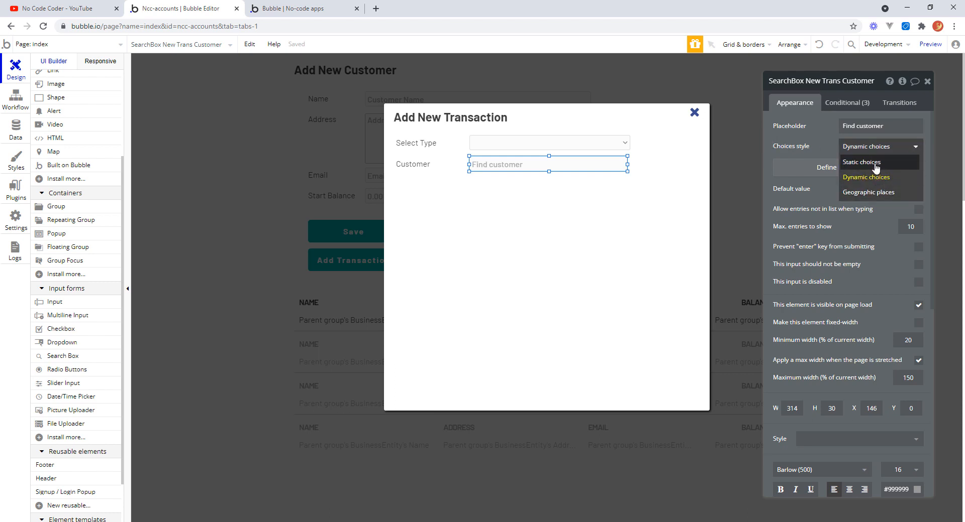
click(869, 180)
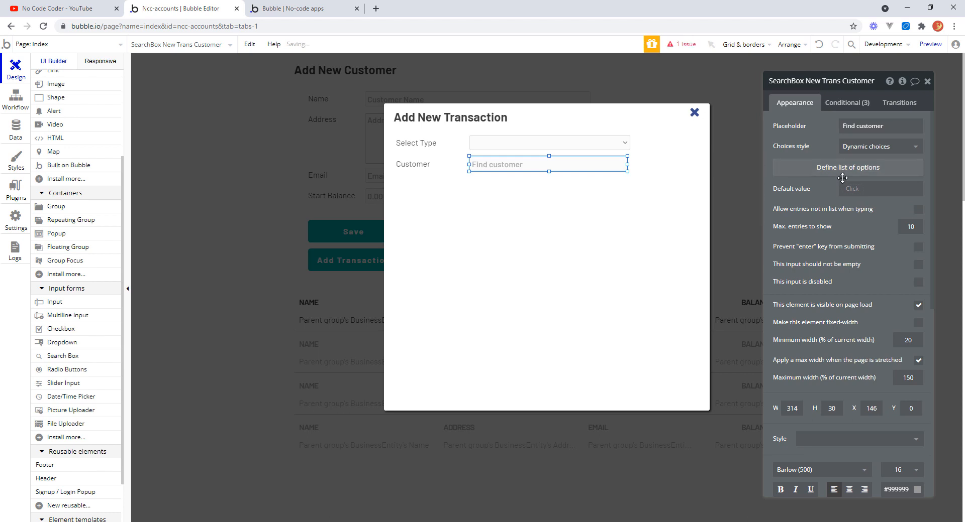
click(842, 169)
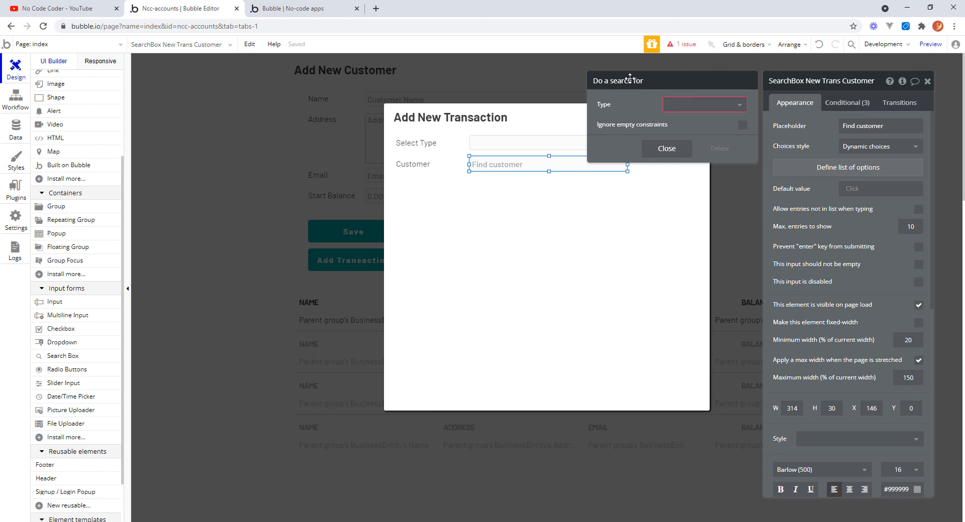
click(738, 105)
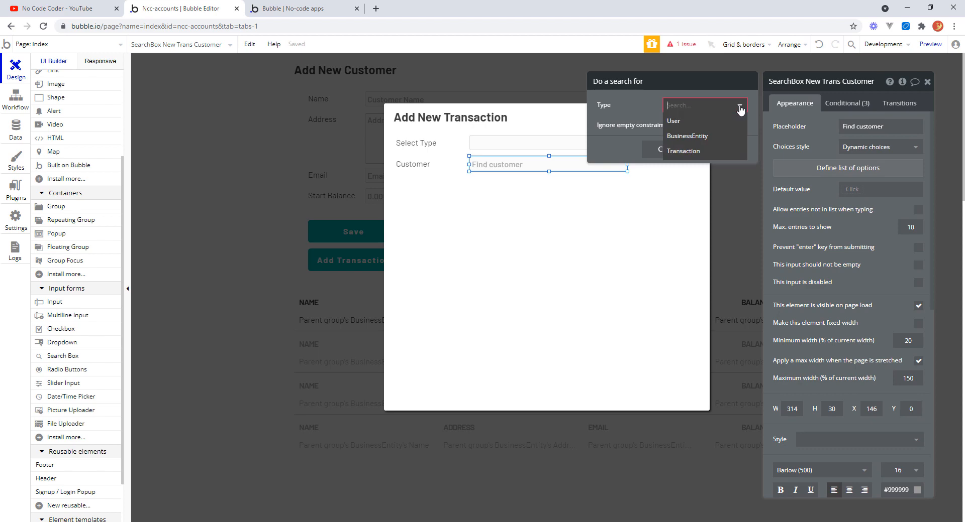
click(702, 137)
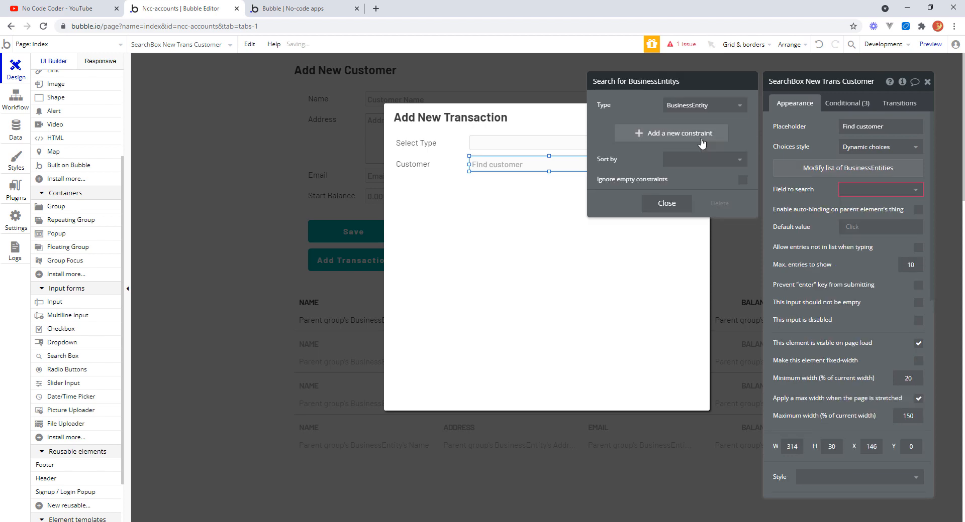
Add a search constraint so only entities whose Type = Customer are listed.
click(641, 133)
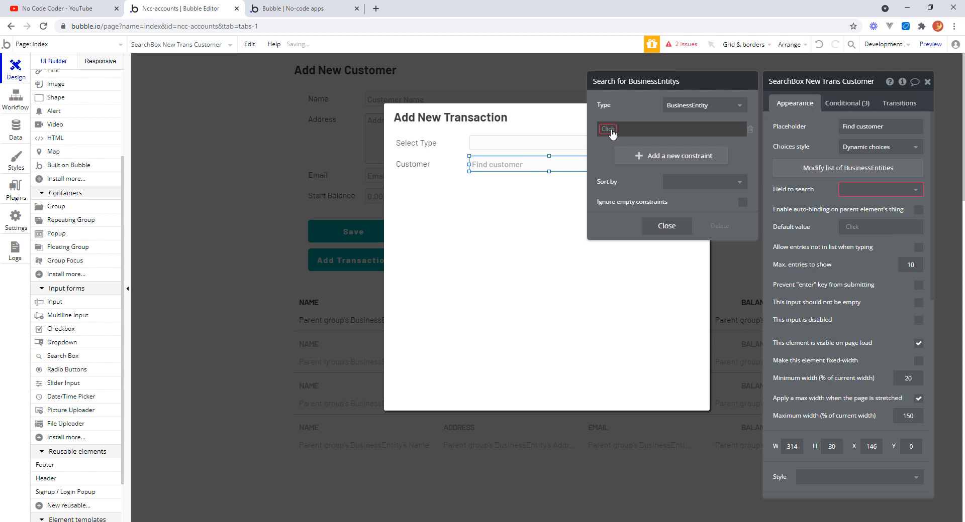
click(609, 130)
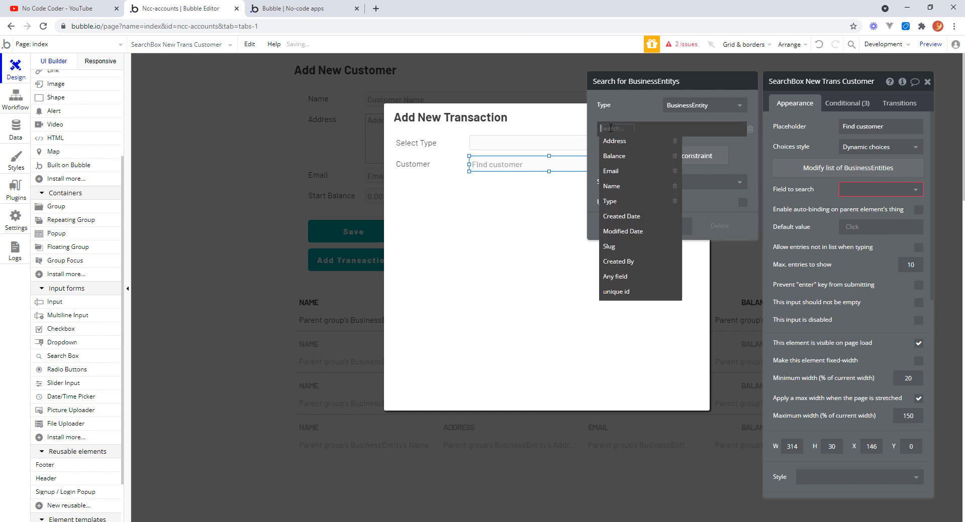
click(610, 202)
click(628, 128)
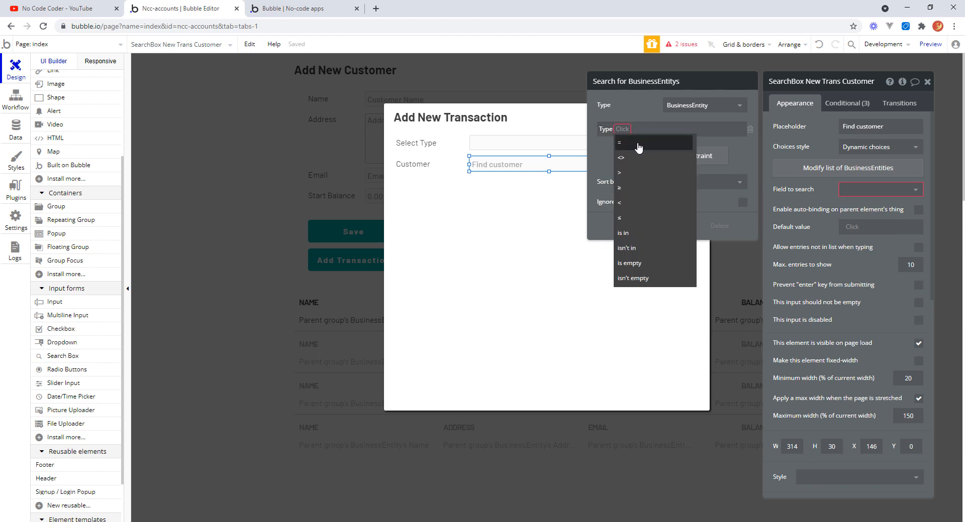
click(635, 131)
click(635, 131)
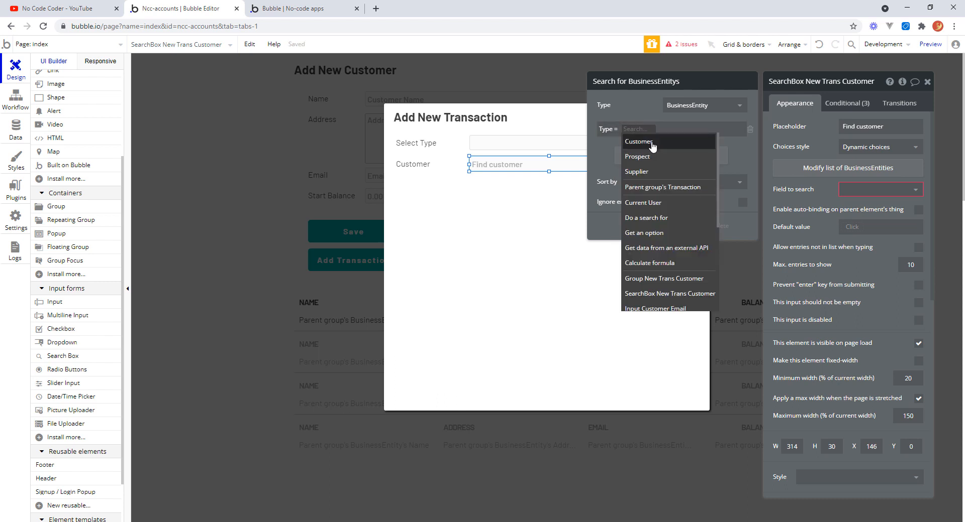
click(652, 143)
click(608, 152)
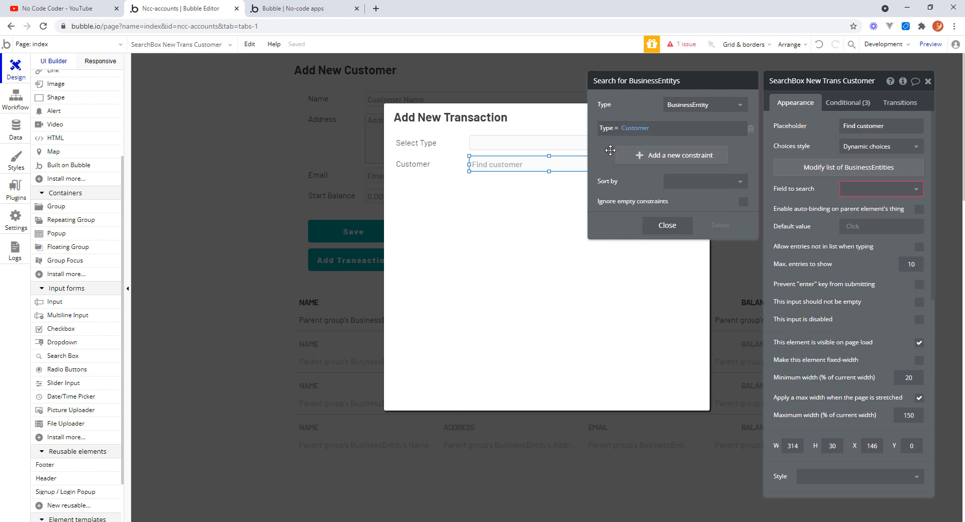
Sort the search results by Name with descending set to no, then close the search editor.
click(738, 183)
click(690, 259)
click(678, 201)
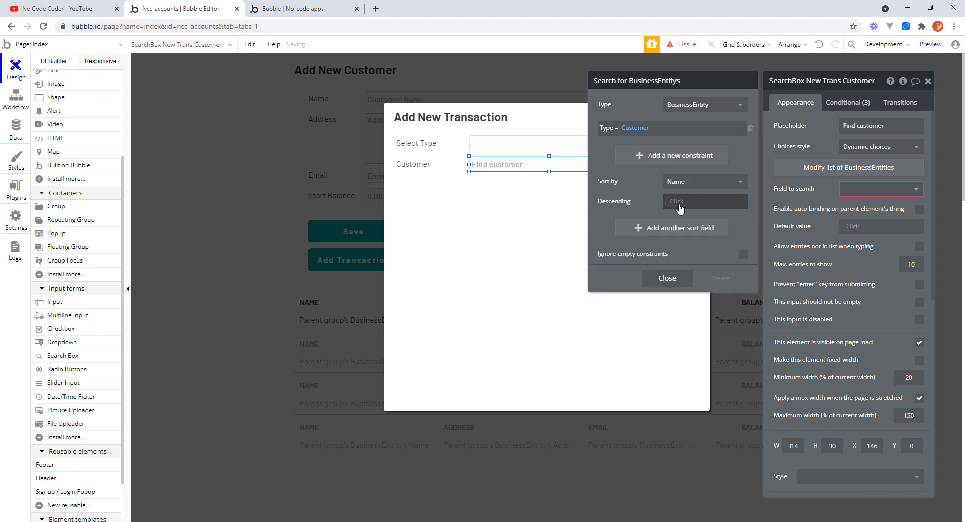
click(682, 246)
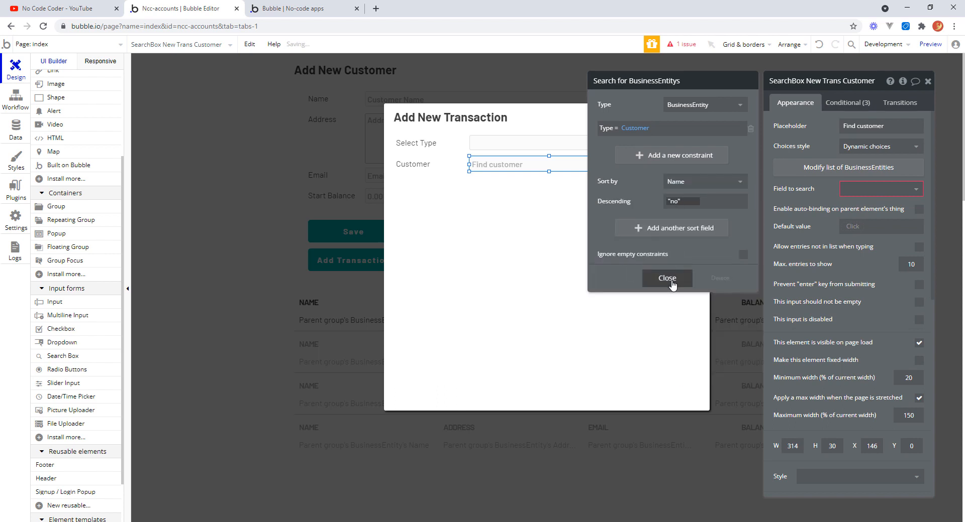
click(667, 279)
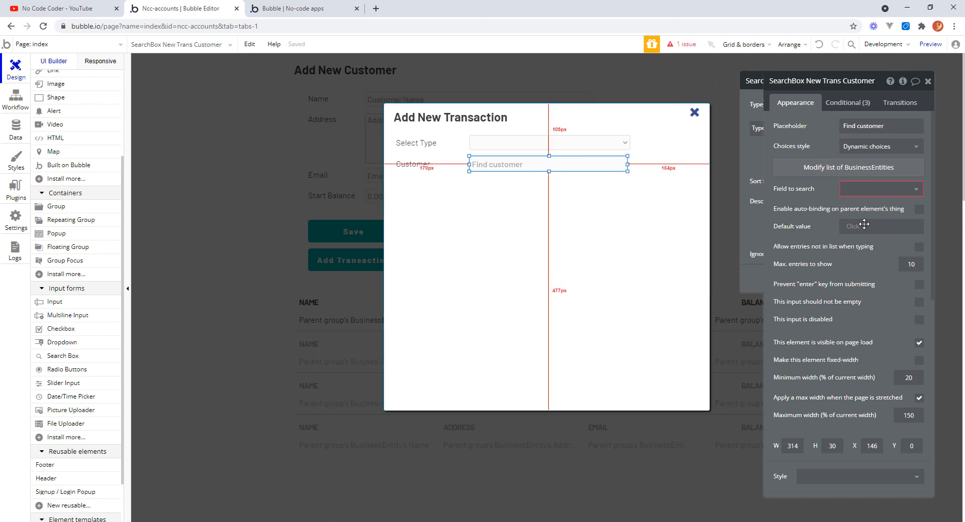
Set the search box's field to search to Name and mark the input as not allowed to be empty.
click(914, 190)
click(872, 234)
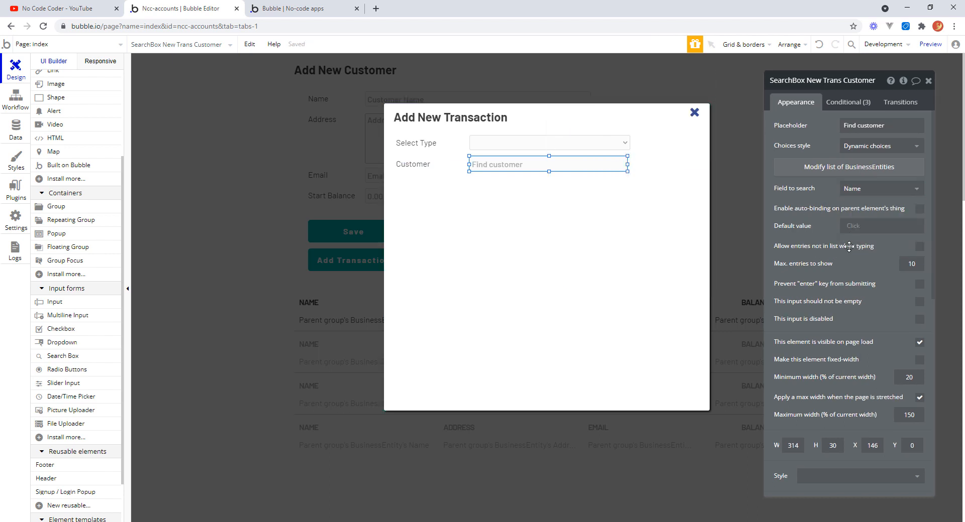
click(918, 302)
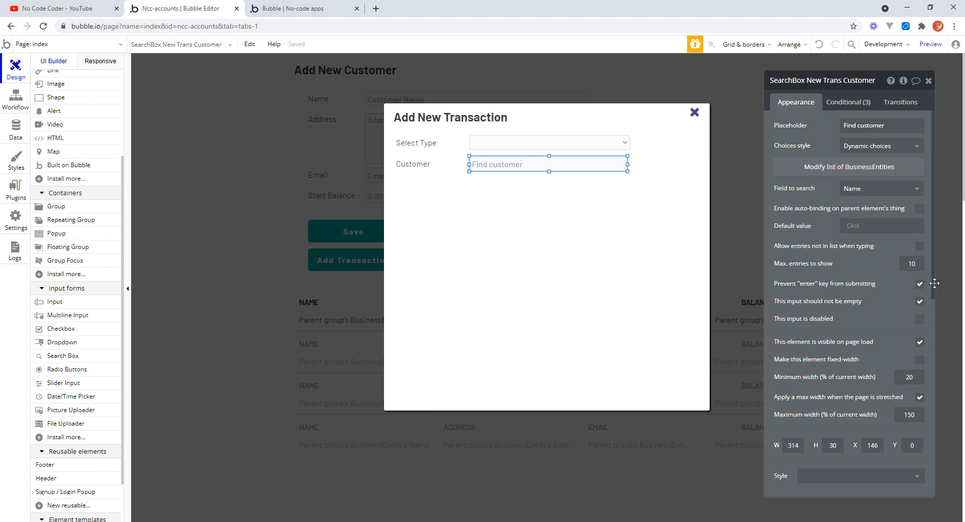
Compare the type dropdown's width and widen the customer group to about 478 px.
scroll(930, 297, down, 1)
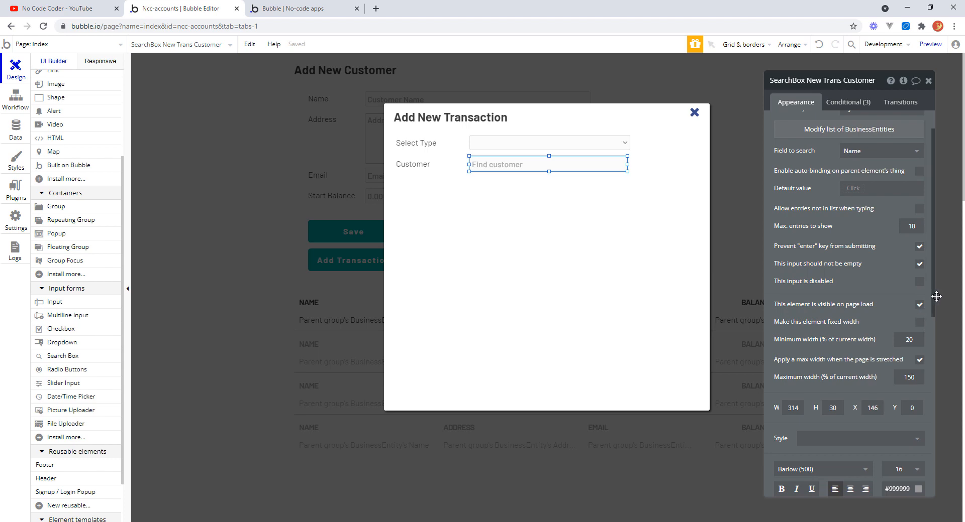
drag(939, 299, 939, 417)
scroll(939, 418, up, 6)
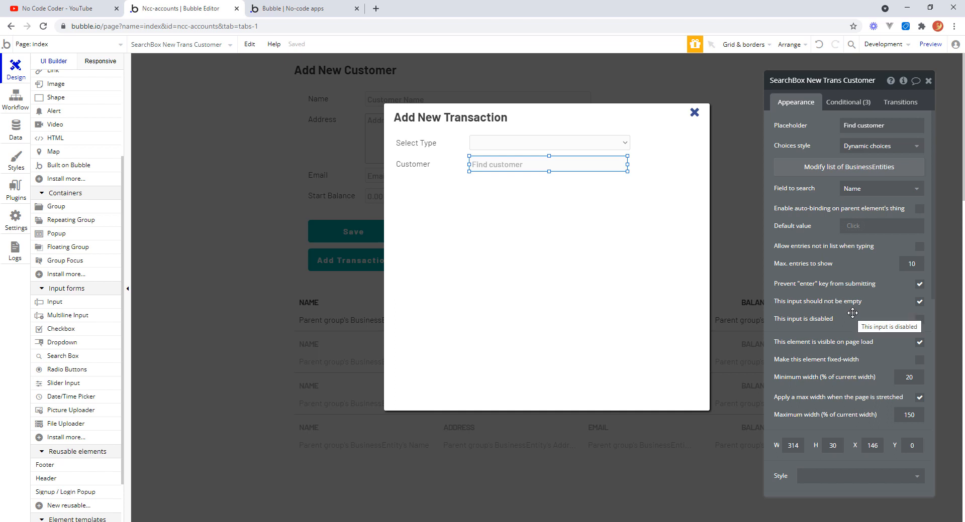
click(610, 146)
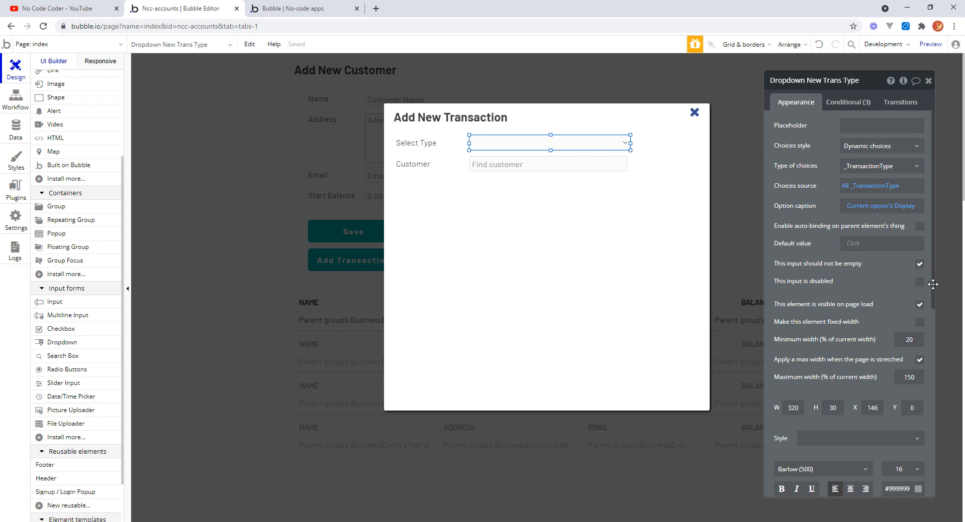
drag(932, 284, 938, 251)
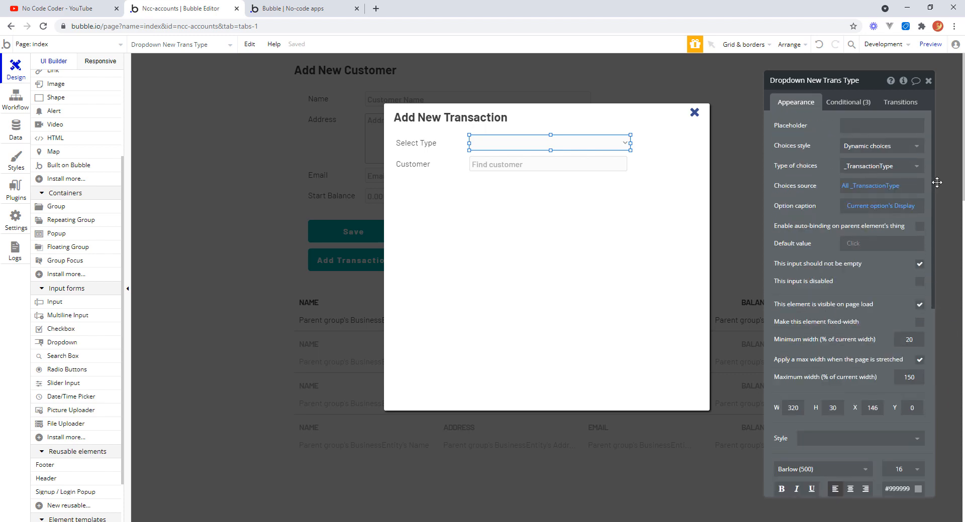
click(568, 216)
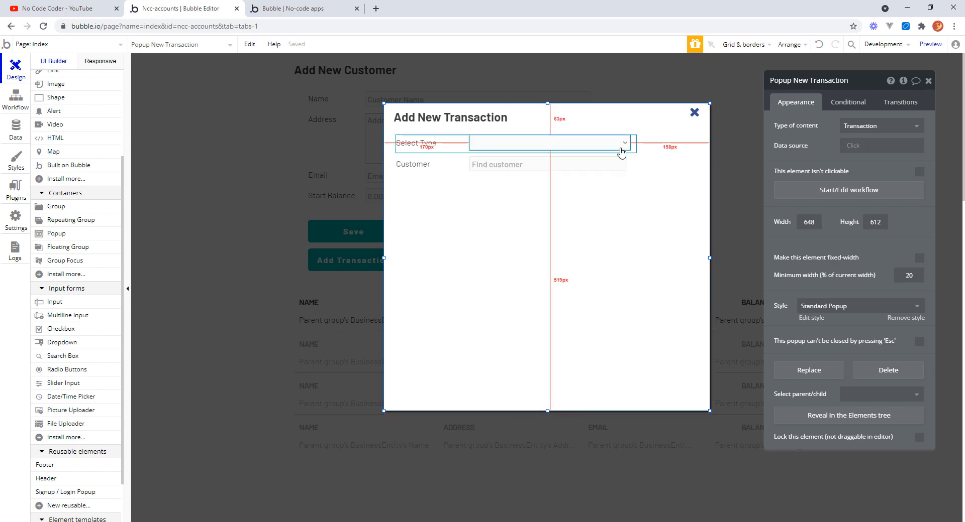
click(627, 163)
drag(627, 163, 627, 163)
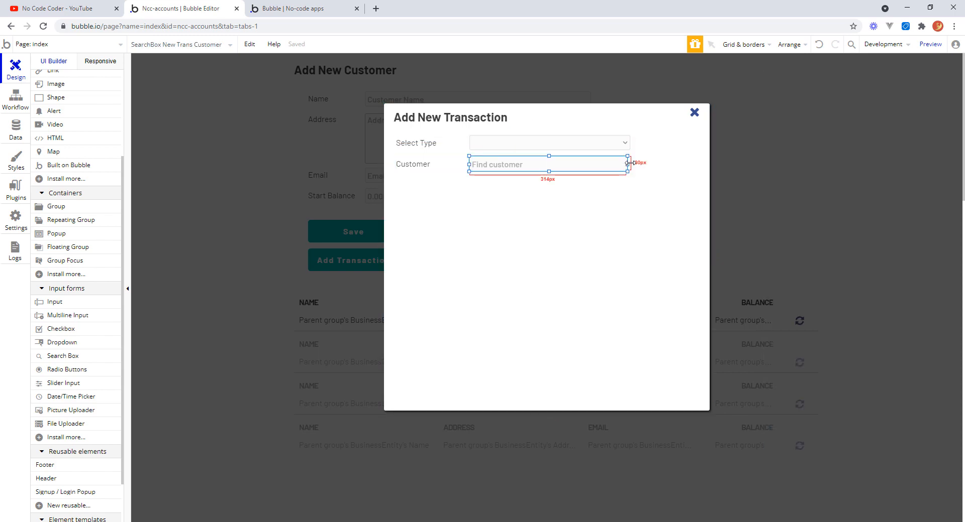
click(628, 202)
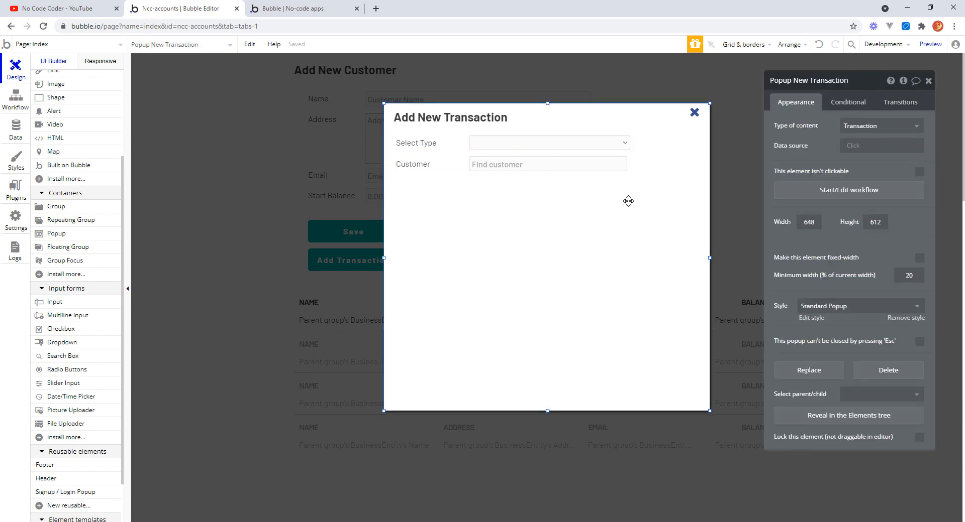
click(625, 163)
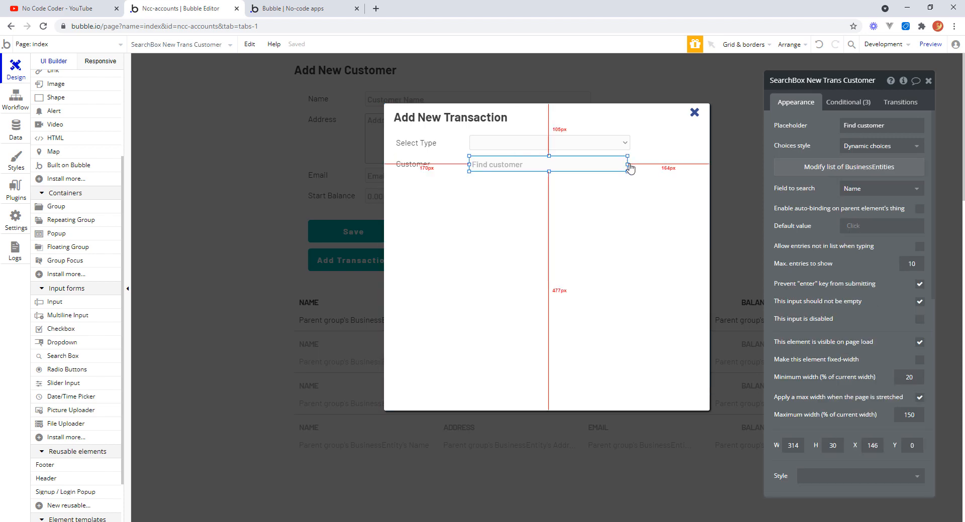
click(431, 171)
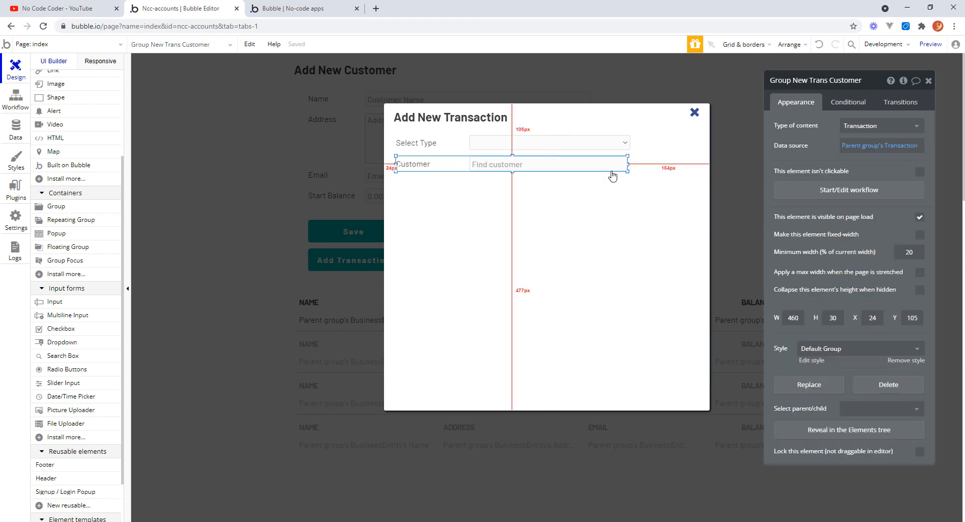
drag(627, 163, 636, 163)
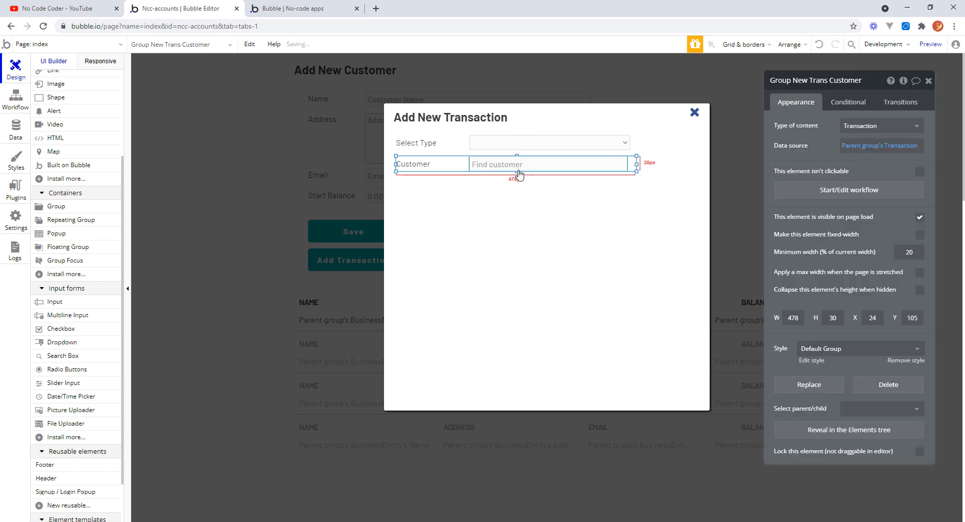
drag(517, 171, 517, 175)
Widen the customer search box so its right edge lines up with the type dropdown.
click(626, 164)
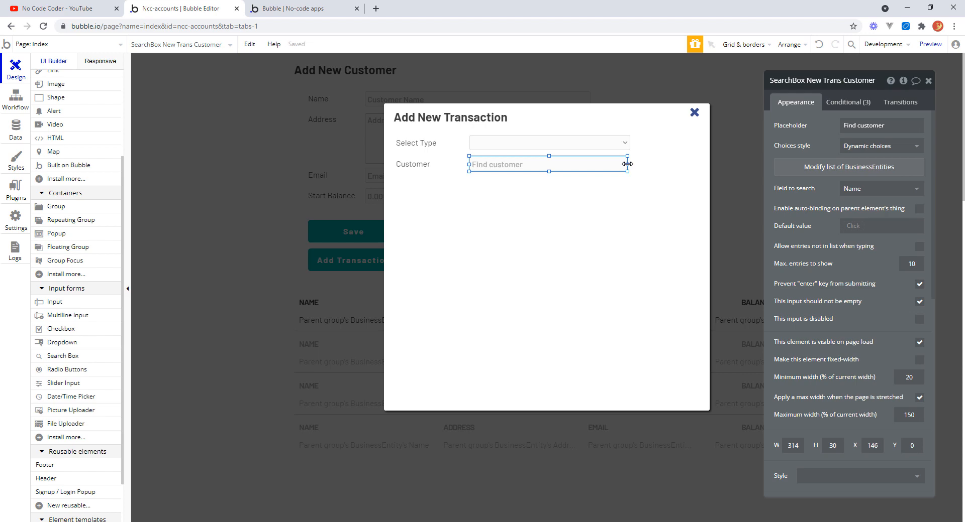
drag(627, 164, 653, 181)
click(656, 181)
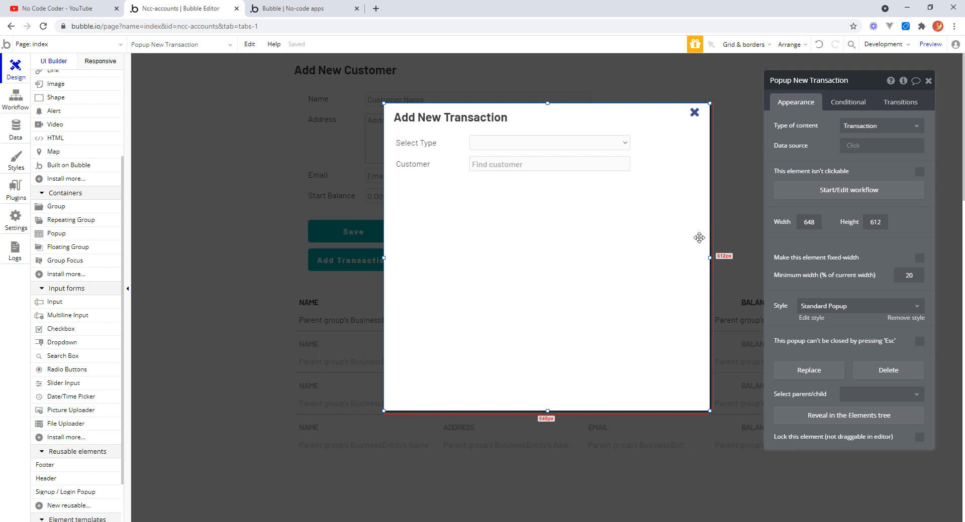
Reload the app preview and open the Add Transaction popup.
click(292, 9)
click(342, 46)
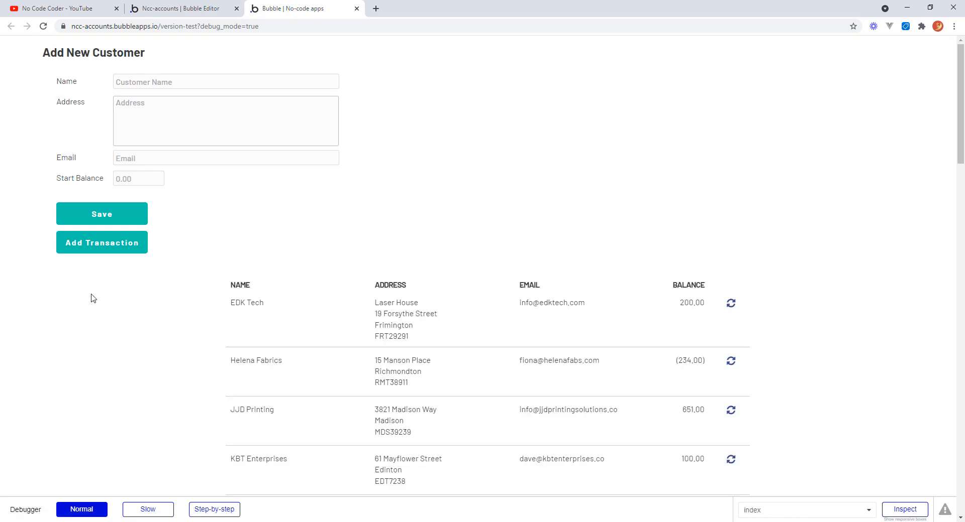
click(124, 246)
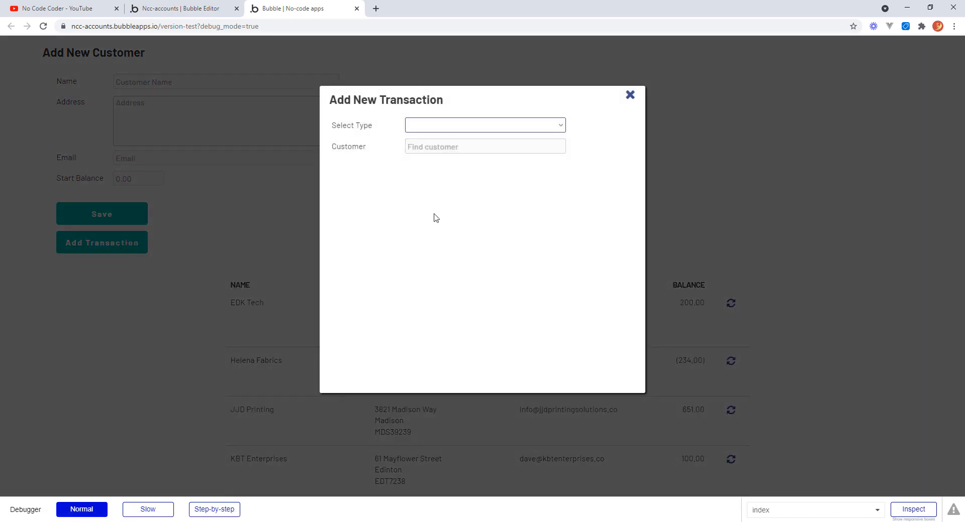
Test the customer search by entering hel, choosing Helena Fabrics, and closing the popup.
click(437, 150)
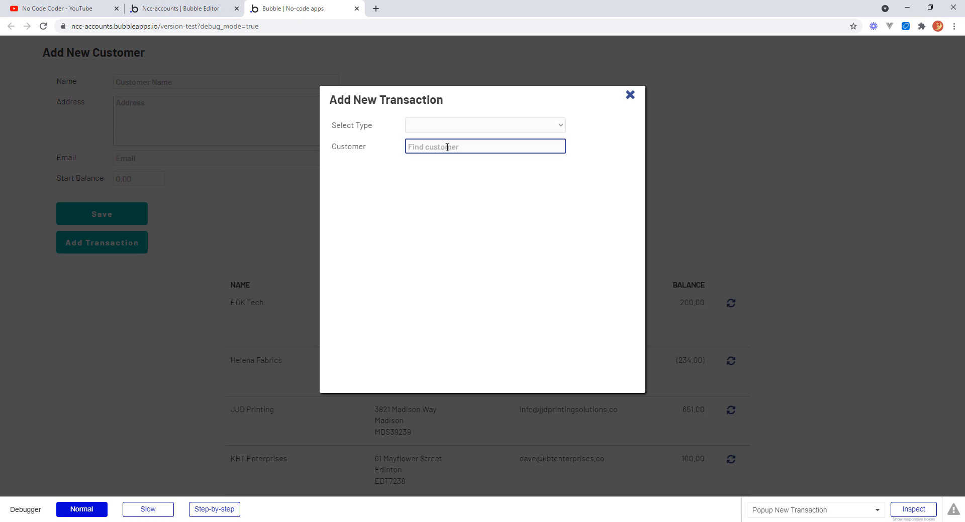
text(hel)
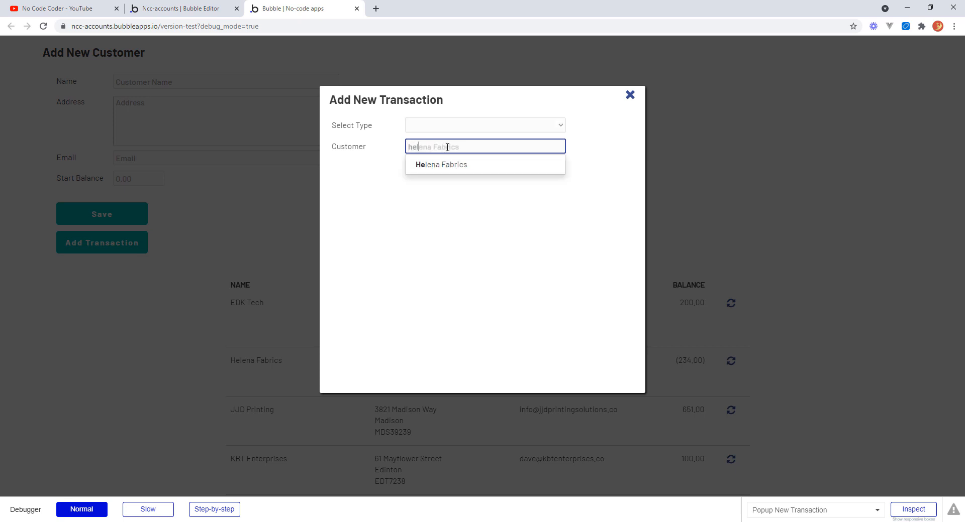
click(443, 171)
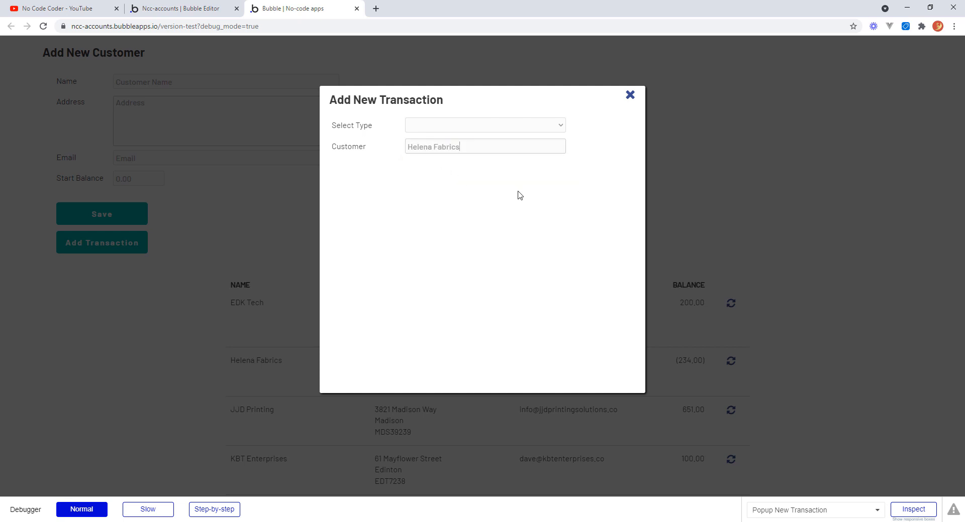
click(445, 147)
click(462, 170)
click(630, 101)
click(630, 96)
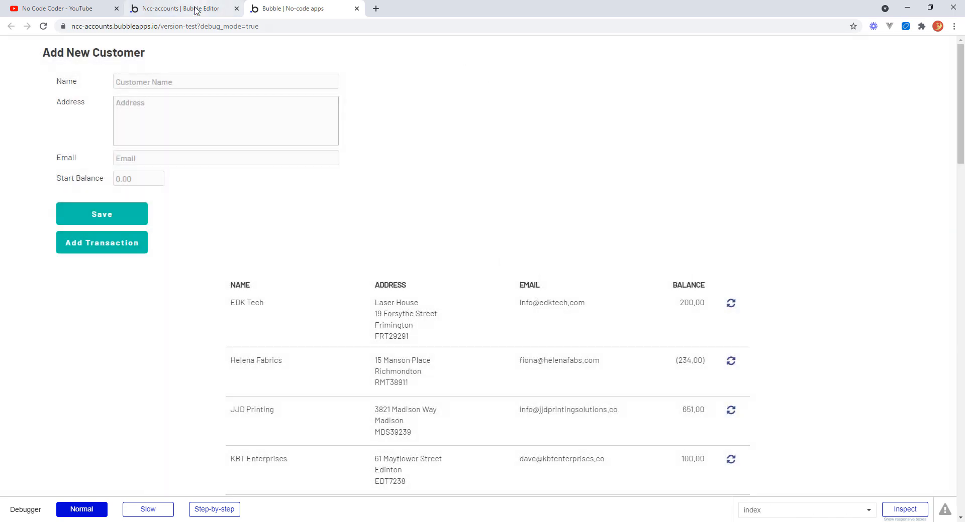
Return to the editor and draw a Date/Time Picker about 317 px wide below the customer search box, setting its height to 30.
click(198, 9)
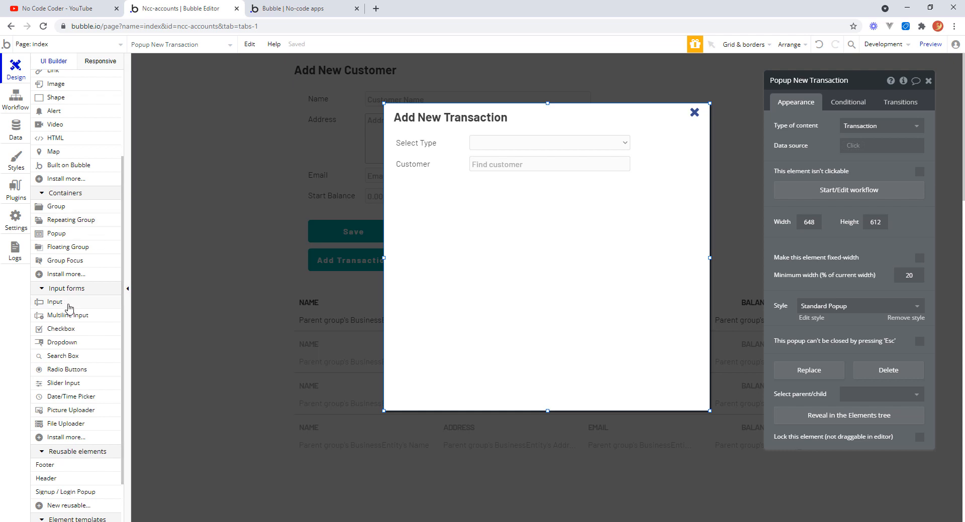
click(76, 399)
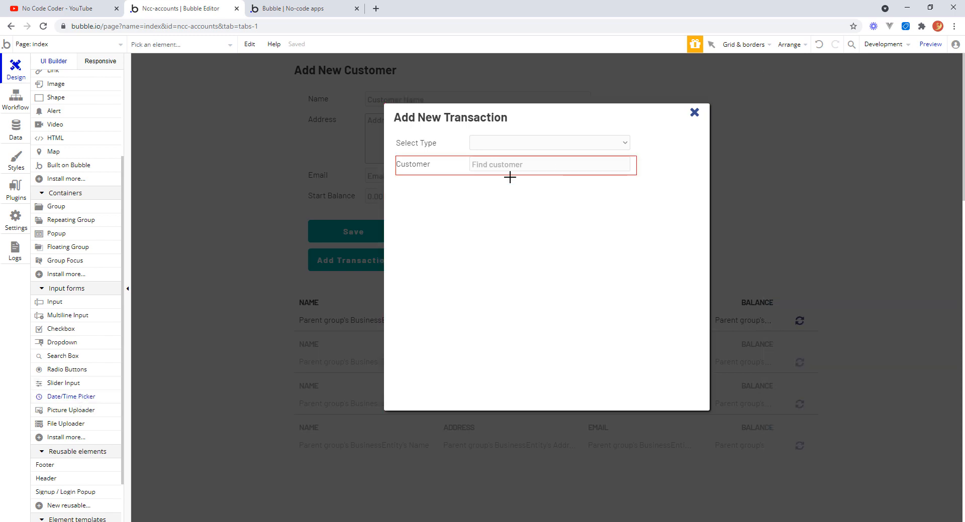
drag(471, 183, 631, 196)
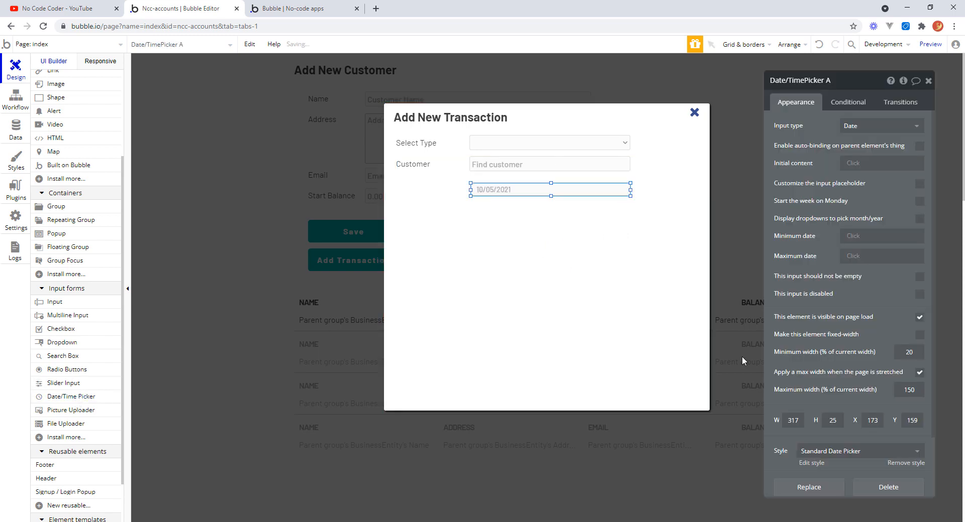
click(833, 421)
text(30)
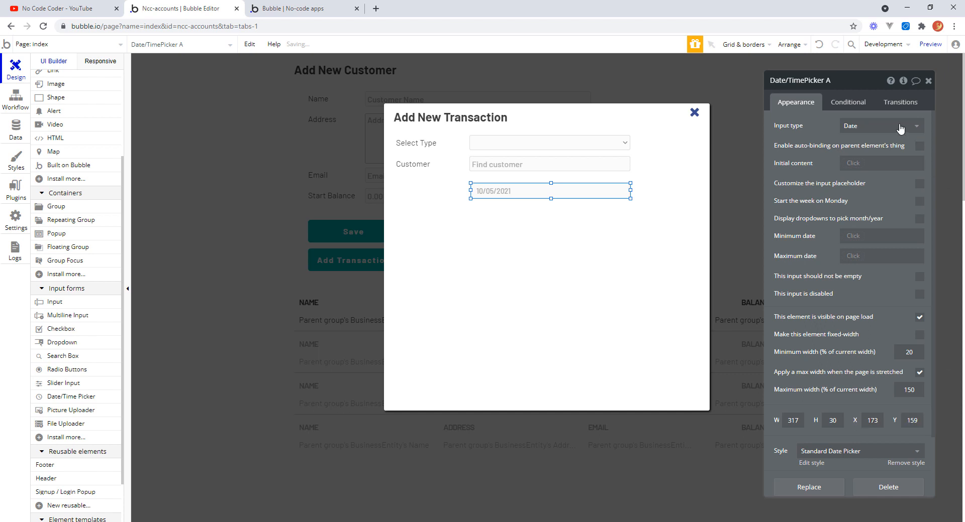
Name the date picker New Trans Date and set its initial content to Current date/time.
click(826, 81)
text(New)
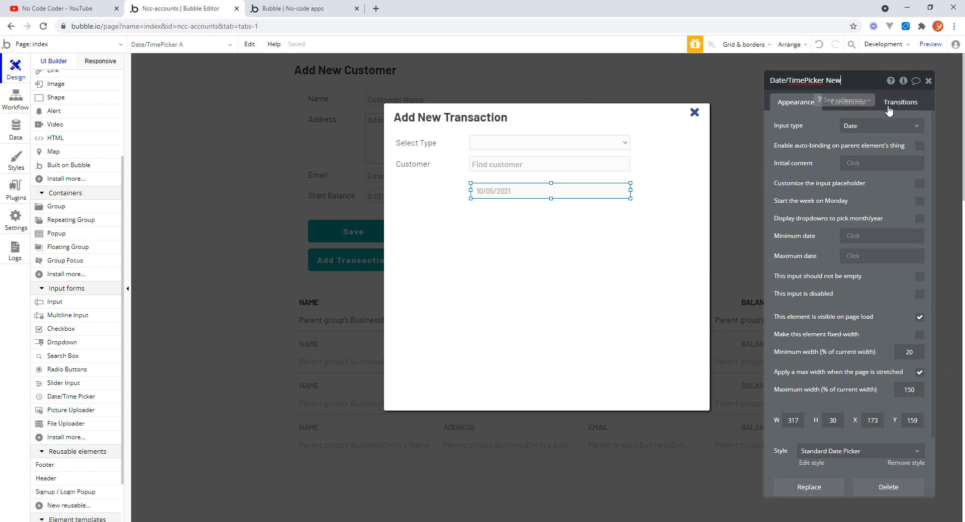
text( Trans Date)
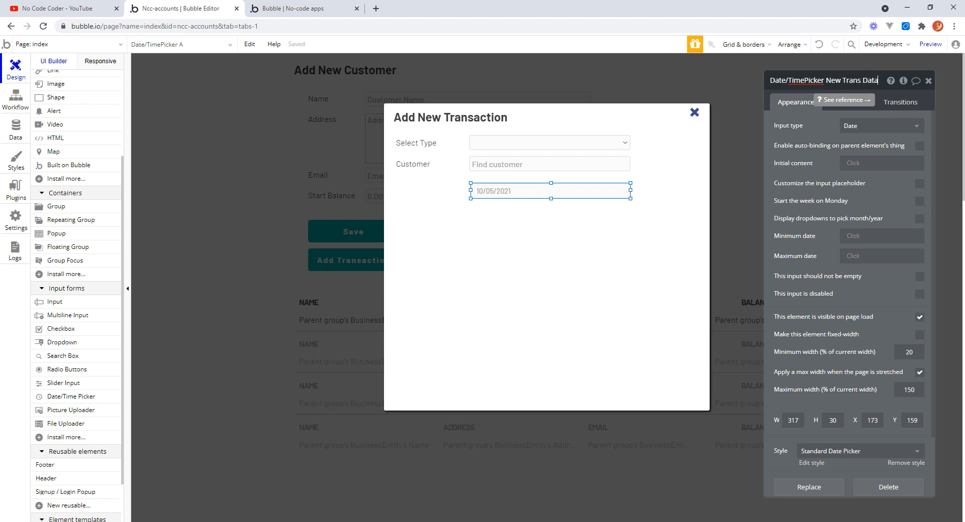
key(Return)
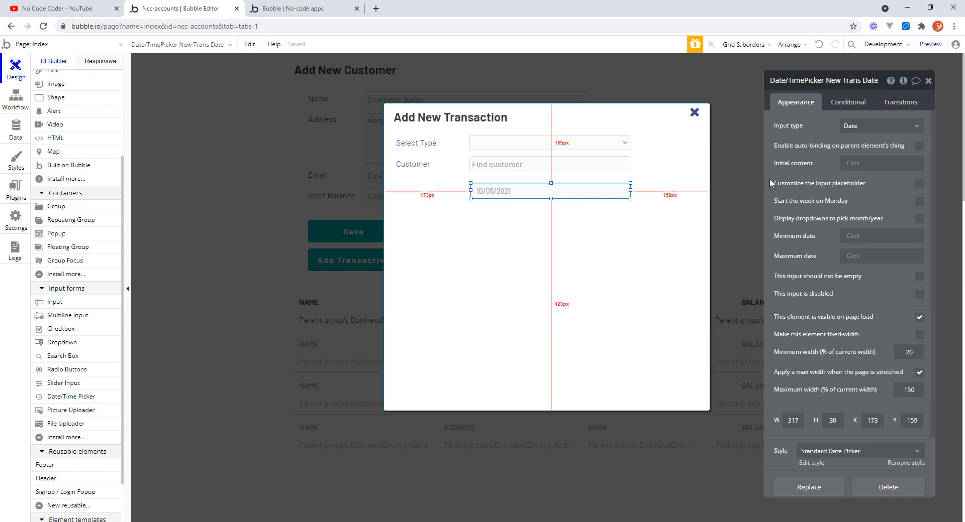
click(855, 164)
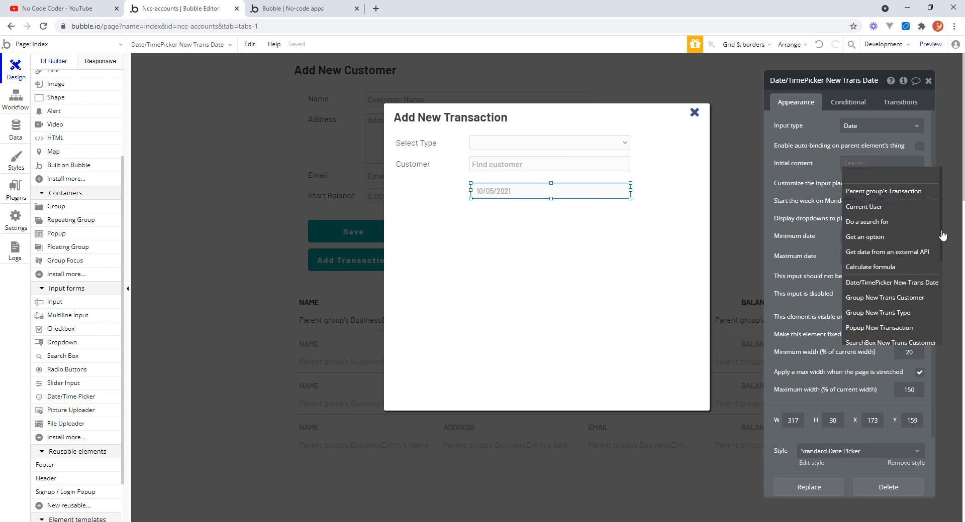
drag(939, 241, 939, 351)
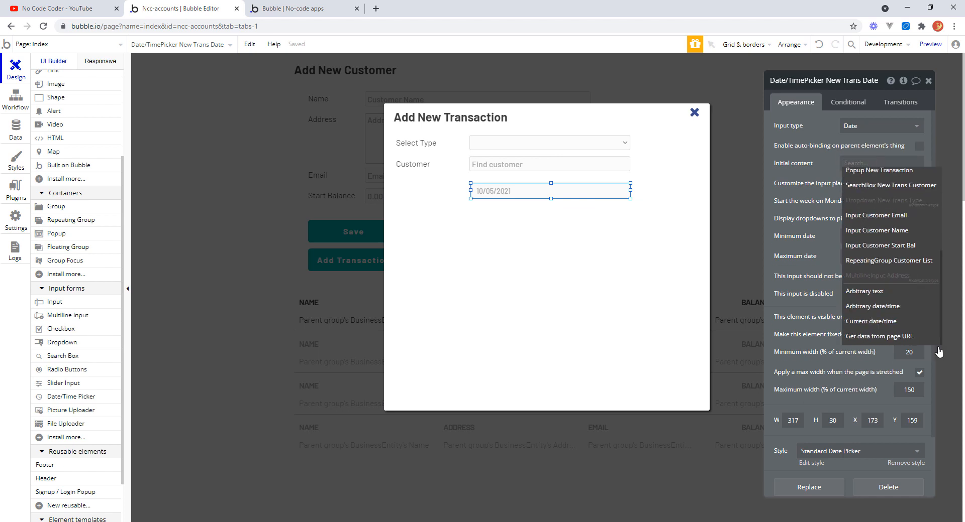
click(873, 322)
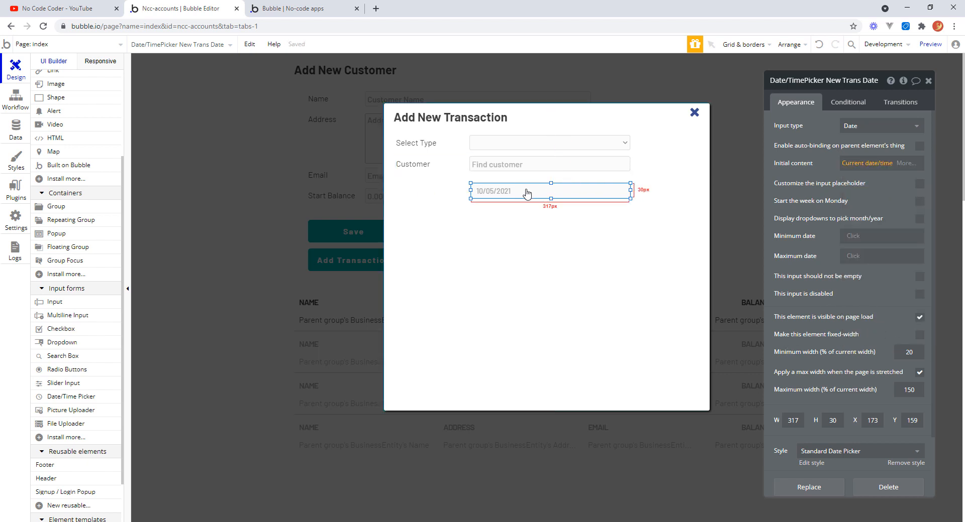
Copy the Customer label next to the date picker and change the copy's text to Date.
drag(527, 191, 527, 190)
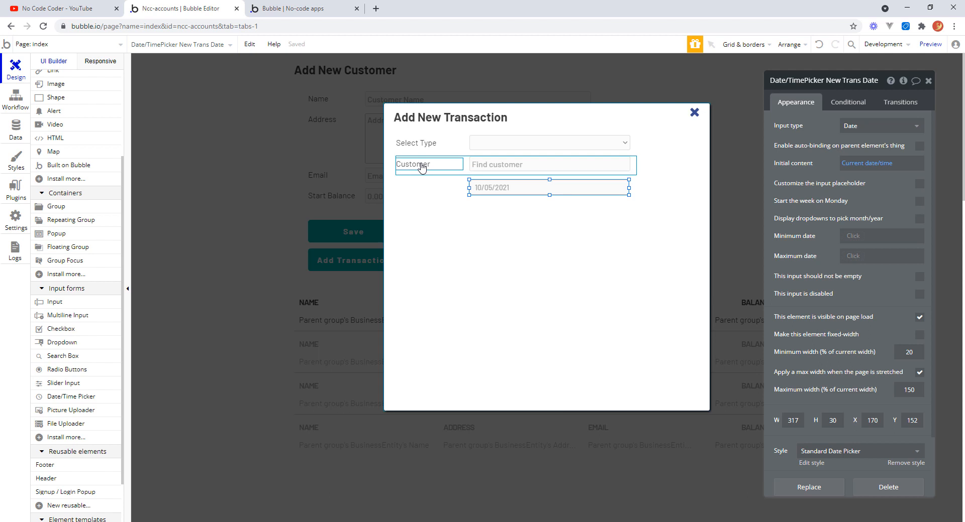
drag(421, 168, 423, 190)
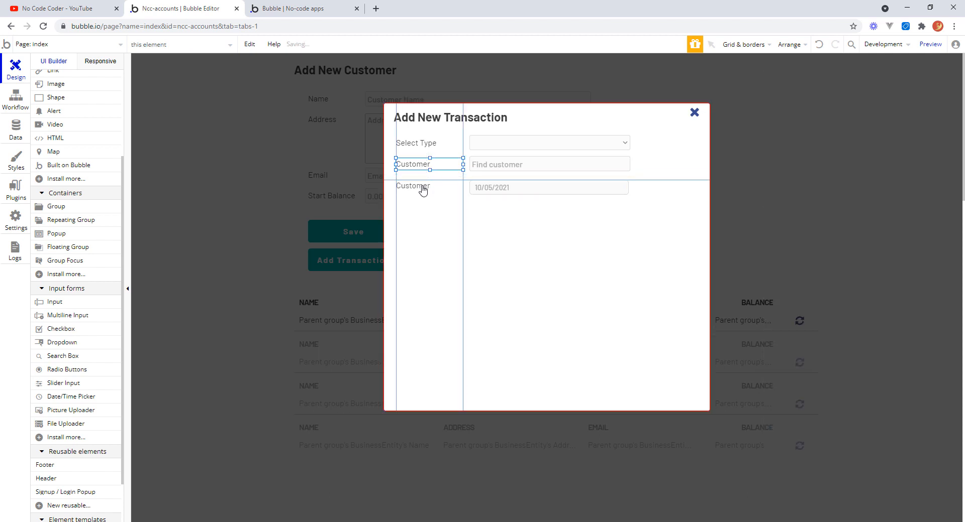
double_click(423, 187)
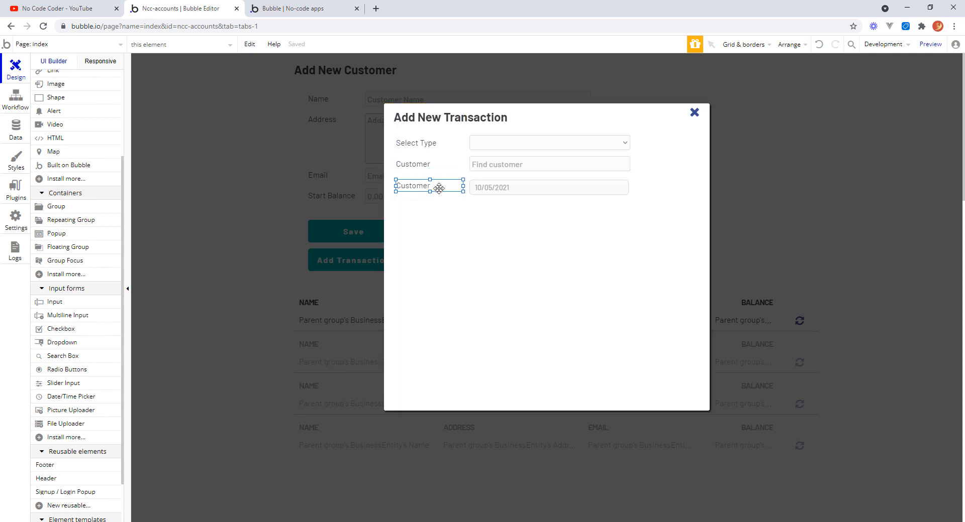
double_click(796, 125)
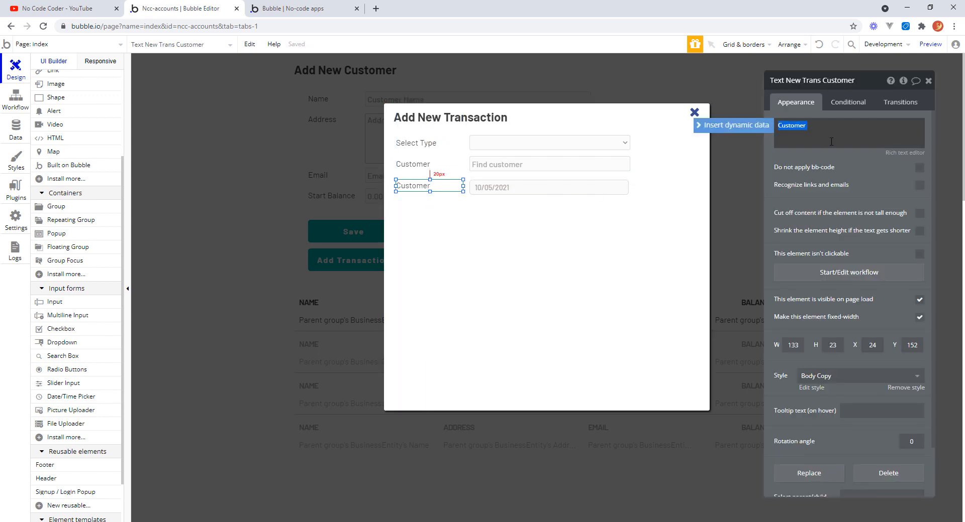
text(Date)
Rename the new label element Text New Trans Date.
click(840, 80)
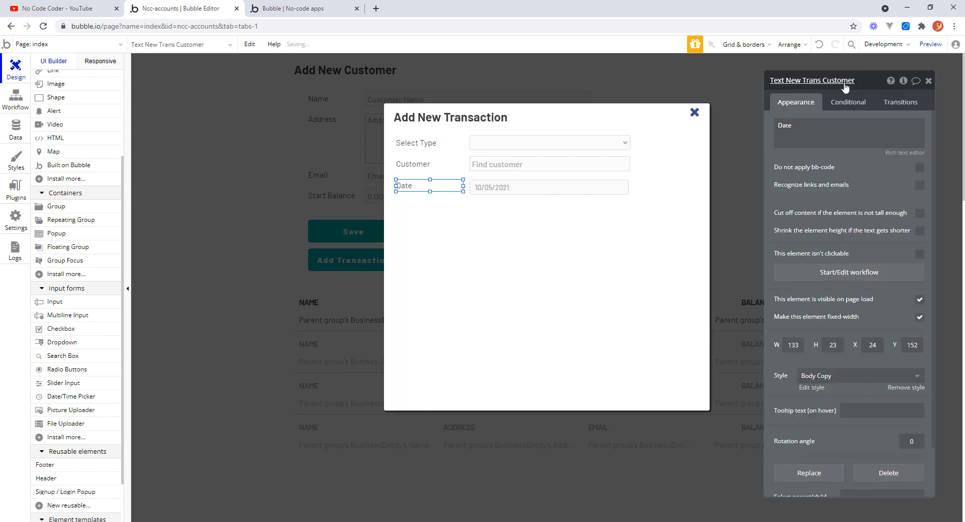
drag(823, 80, 853, 80)
text(Date)
Select the Date label and the date picker together and align their bottoms.
shift+click(500, 190)
right_click(499, 190)
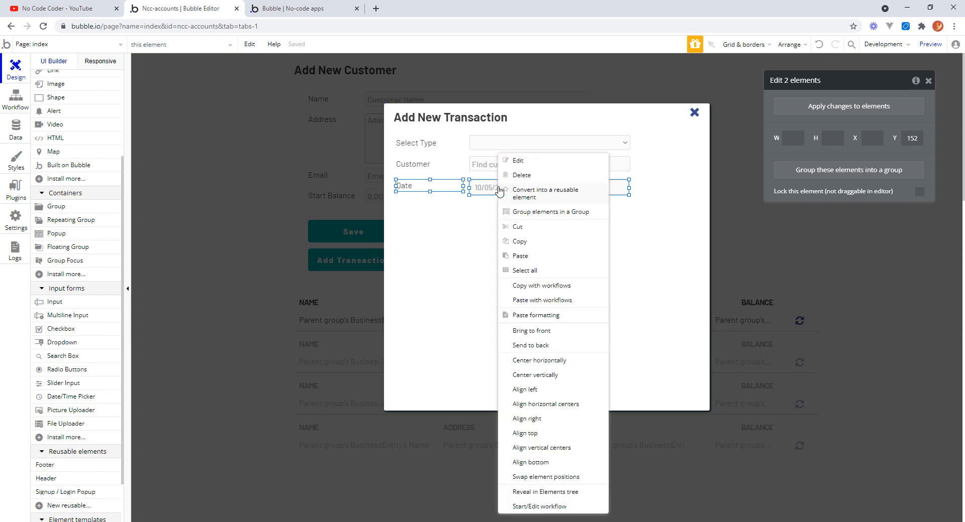
click(551, 453)
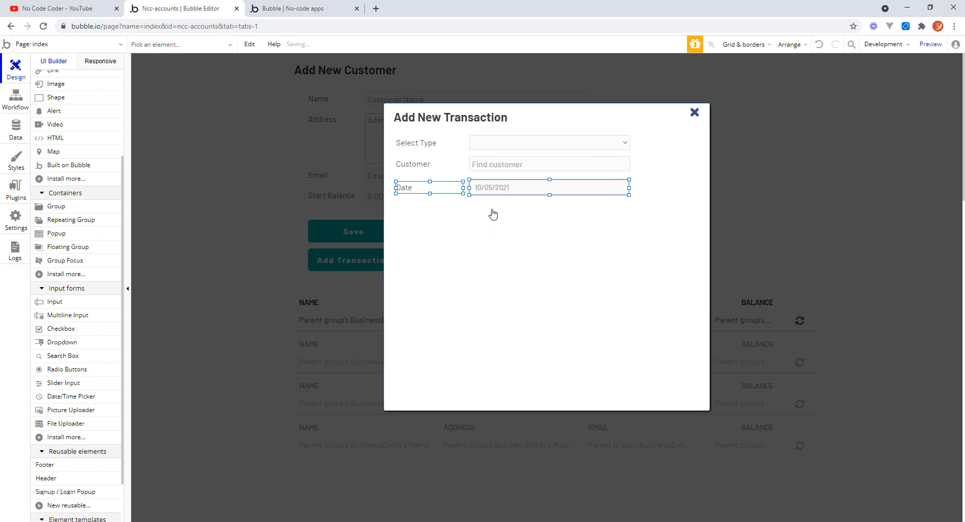
Group the Date label and date picker, widening the group to about 478 px.
right_click(496, 189)
click(561, 214)
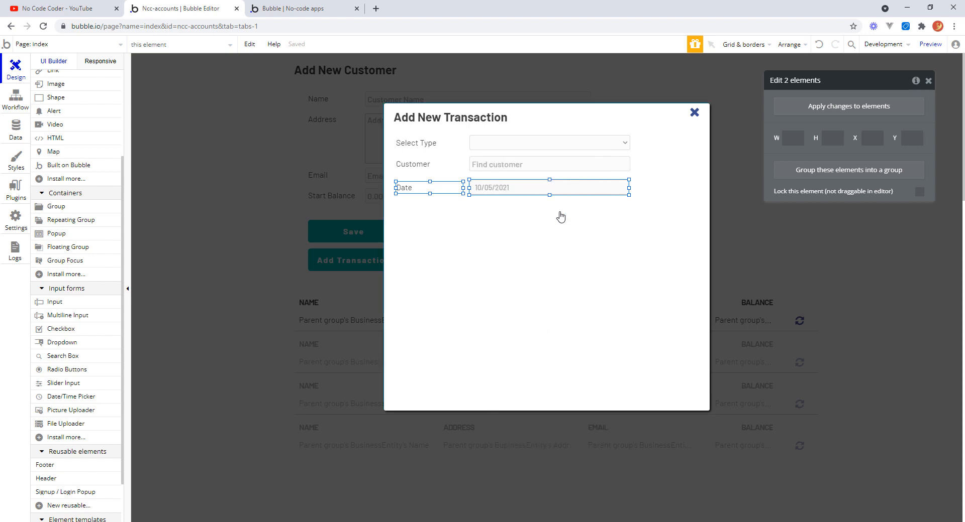
drag(631, 189, 638, 189)
drag(517, 202, 517, 199)
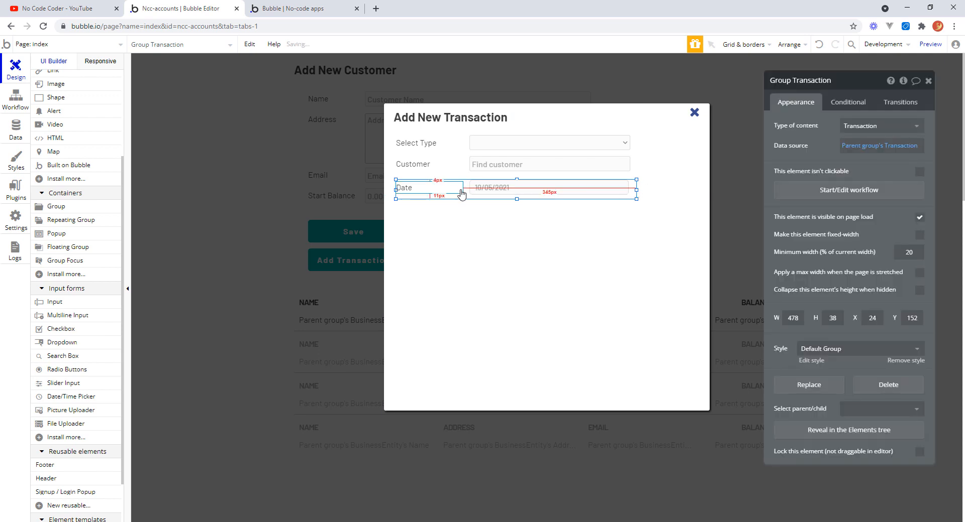
Rename the new group Group New Trans Date.
click(823, 80)
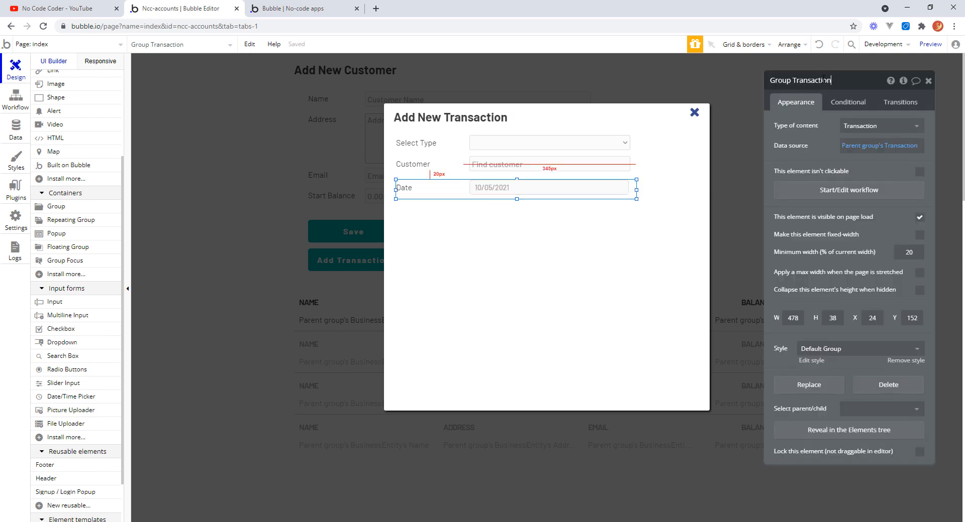
double_click(827, 80)
text(New Trans)
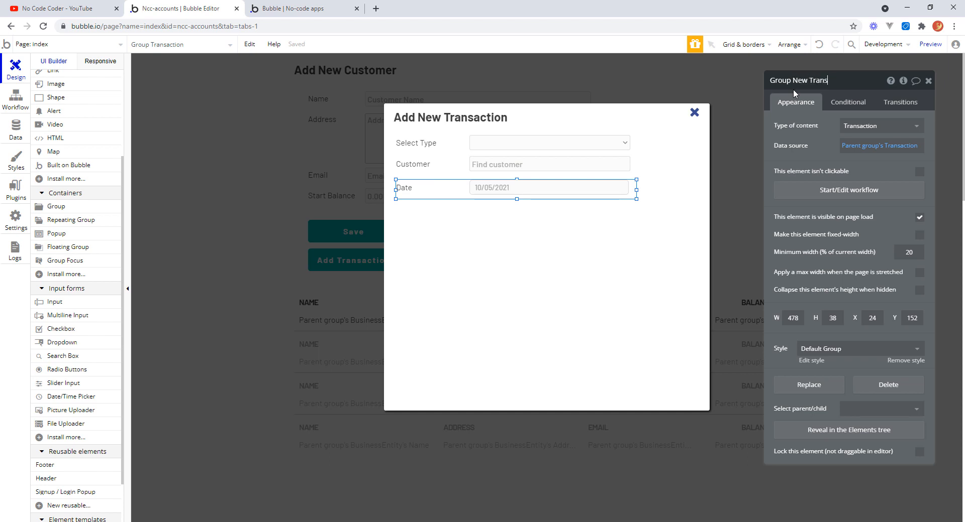
text( Date)
Enable month/year dropdowns on the date picker and make it a required input.
click(531, 194)
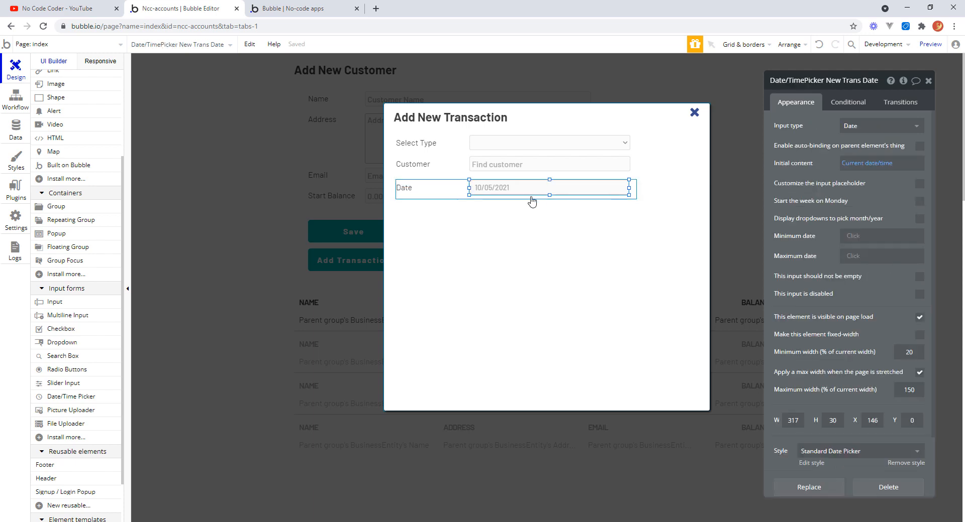
click(426, 188)
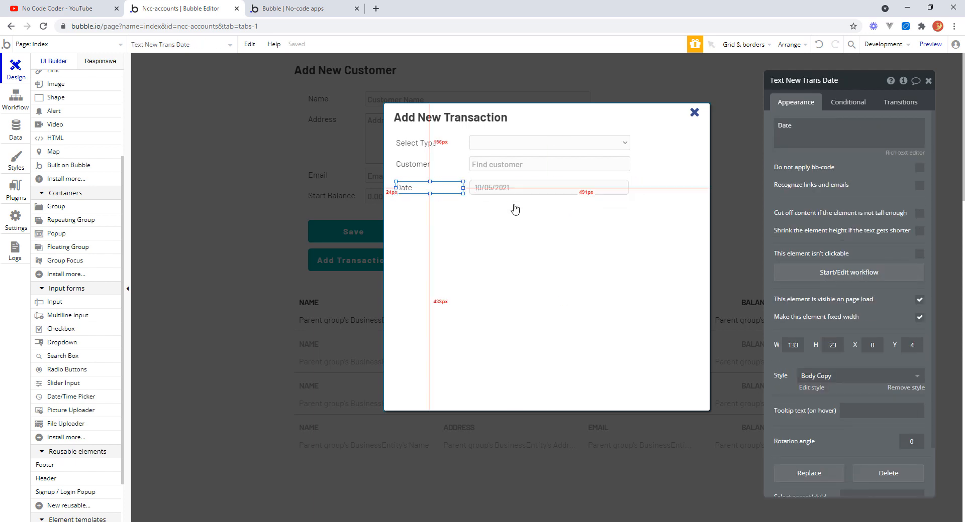
click(505, 192)
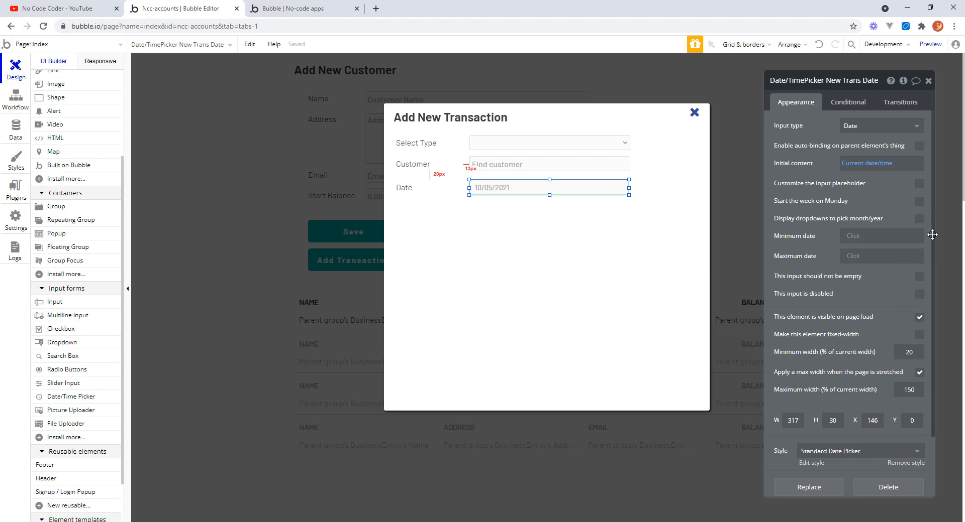
click(914, 128)
click(861, 144)
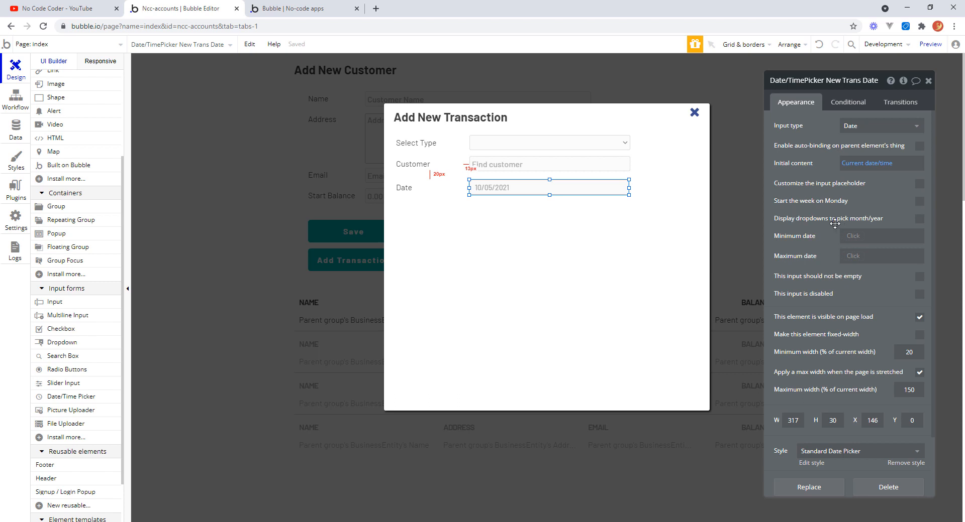
click(920, 219)
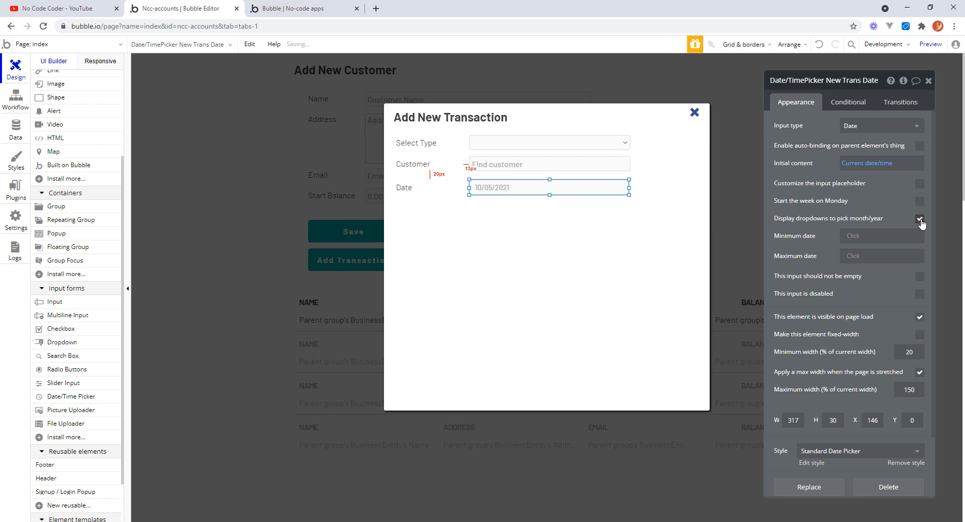
click(919, 276)
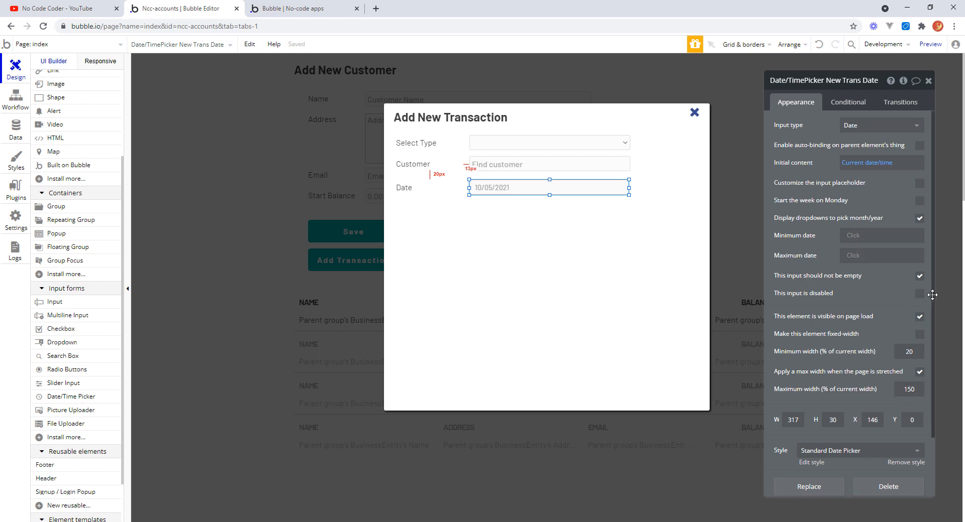
Remove the date picker's Standard Date Picker style.
scroll(933, 301, down, 3)
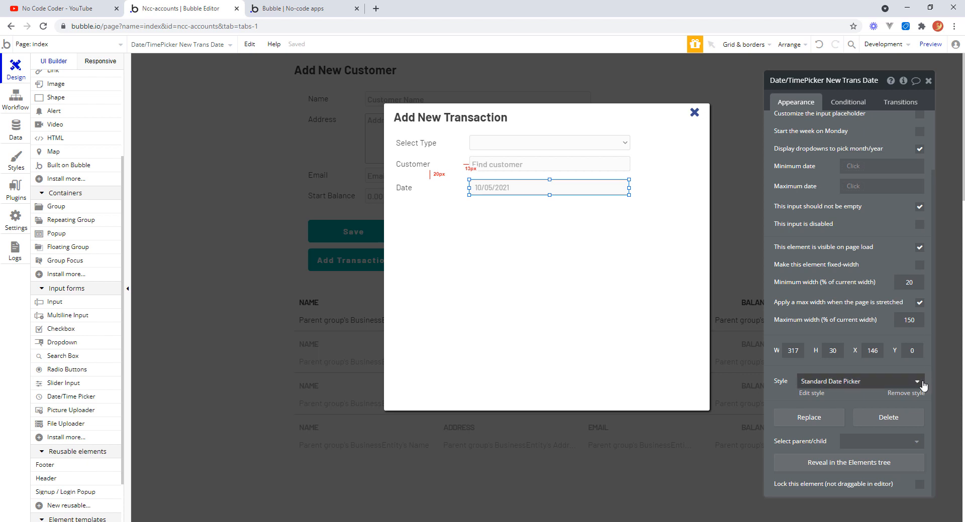
click(911, 394)
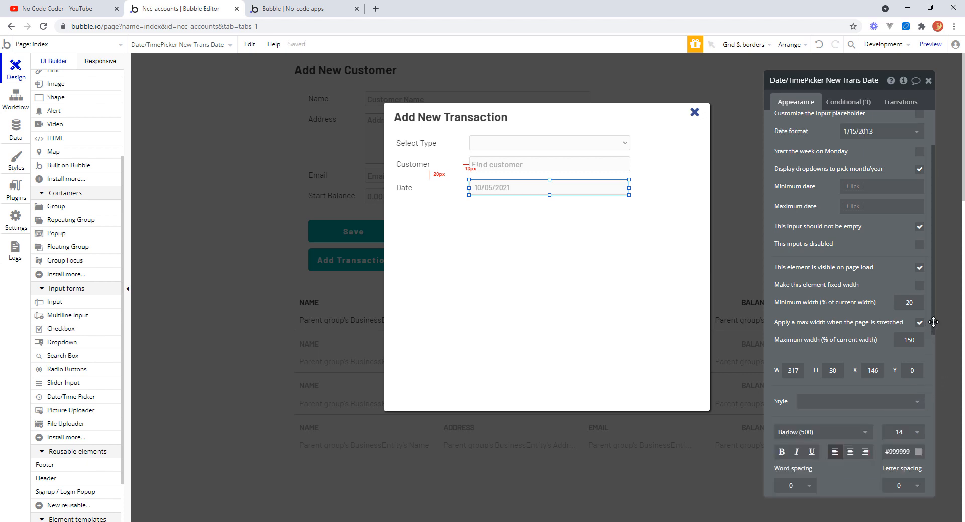
Set the date picker's background colour to #FCFCFC and its border roundness to 3.
drag(933, 322, 934, 417)
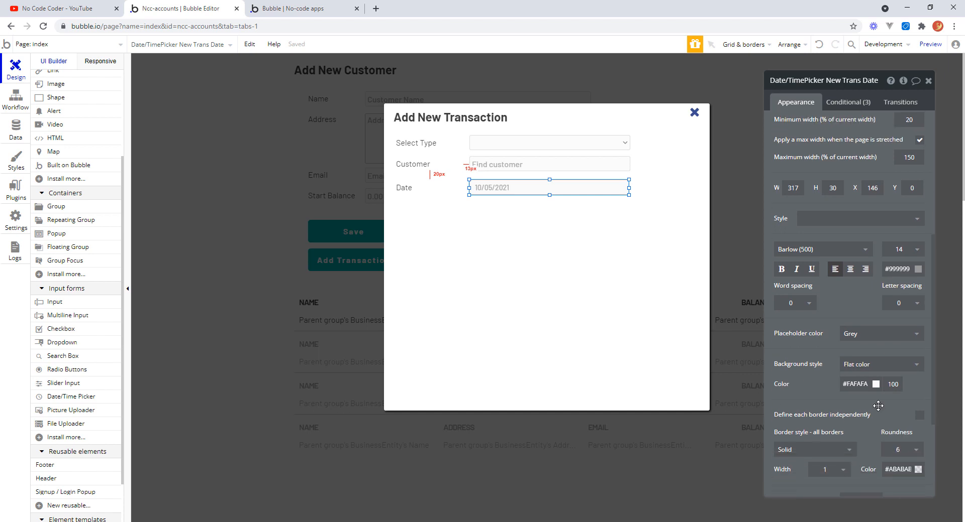
drag(871, 385, 855, 384)
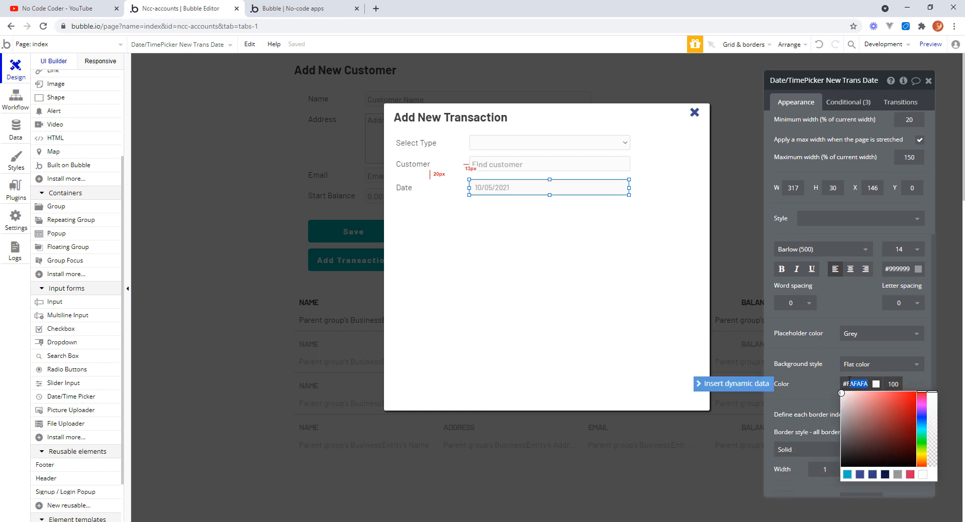
text(CFC)
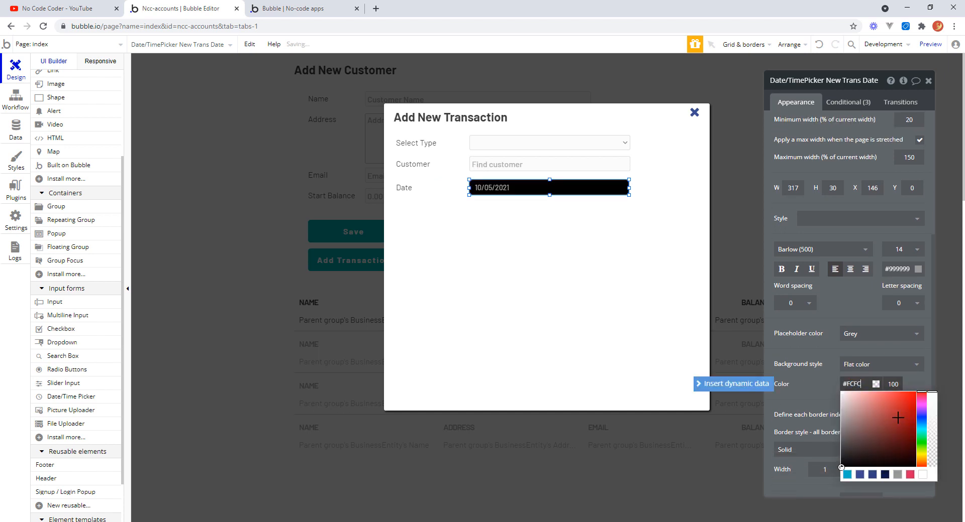
text(FC)
click(919, 378)
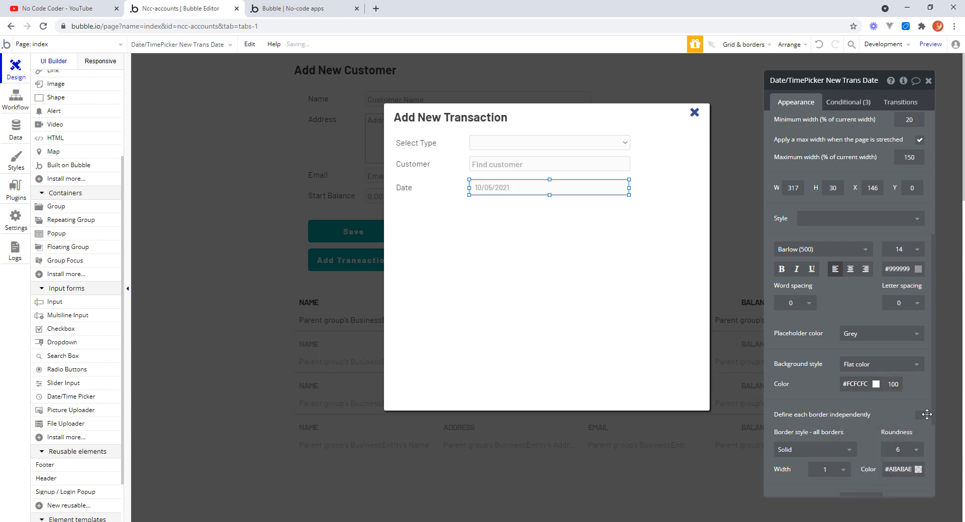
click(906, 453)
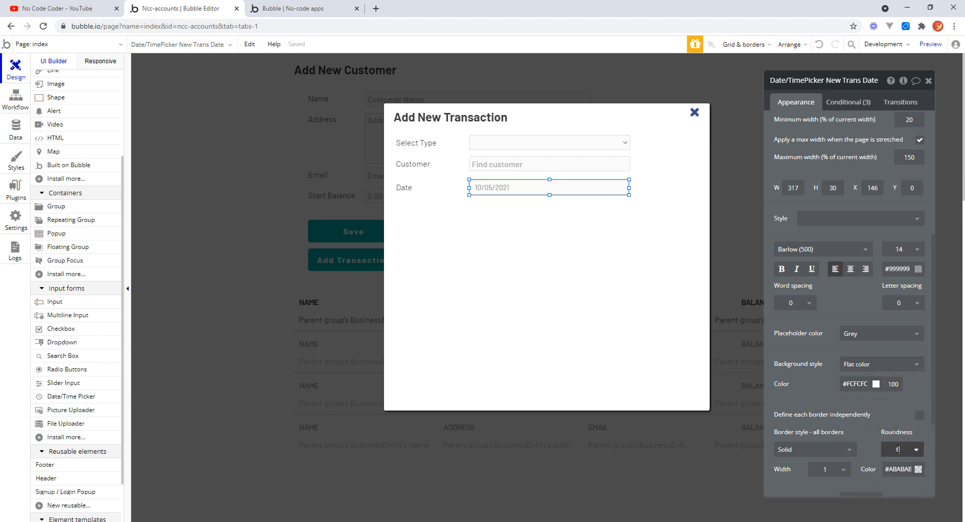
click(897, 450)
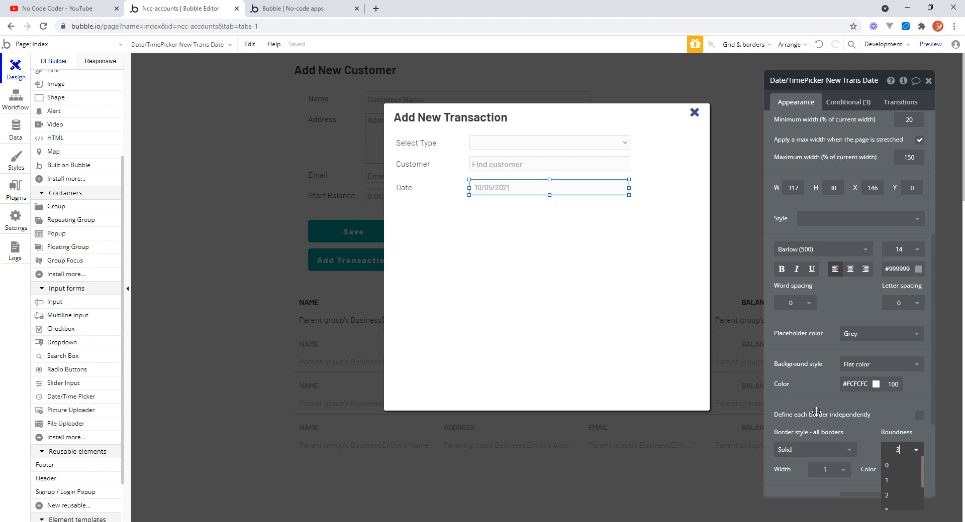
text(3)
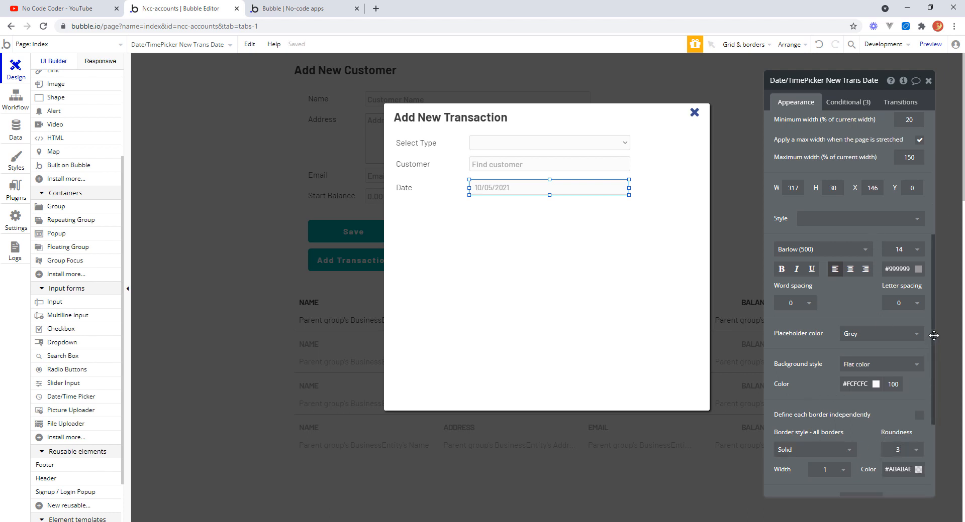
Give the date picker a custom date format of dd/mm/yyyy.
drag(934, 336, 954, 173)
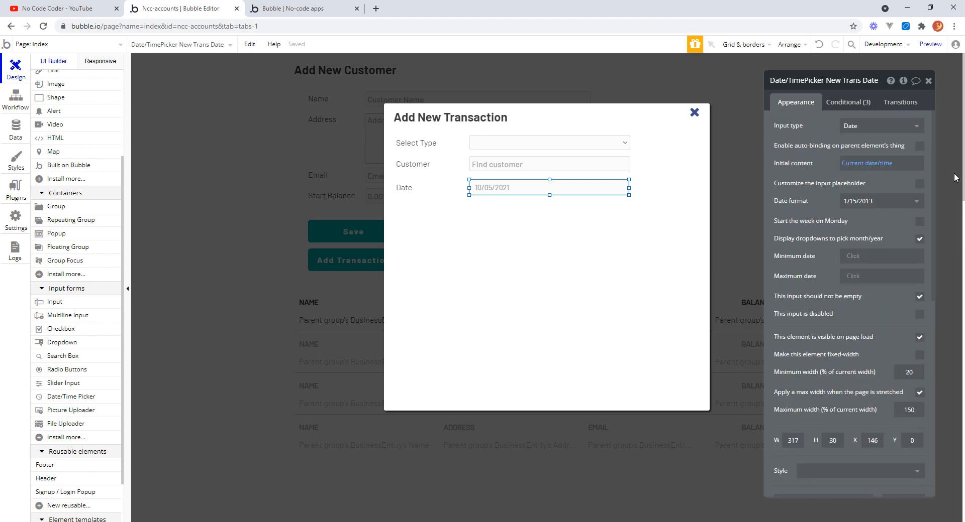
click(915, 203)
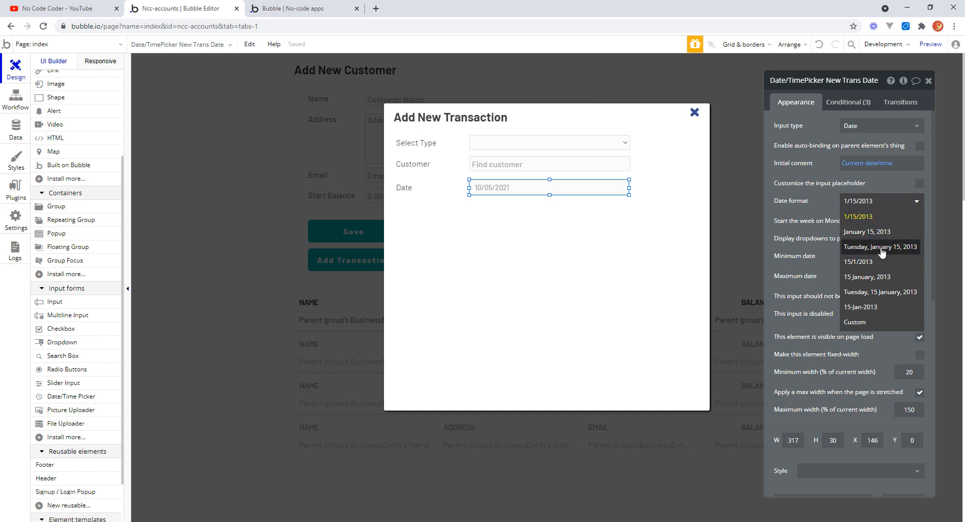
click(863, 324)
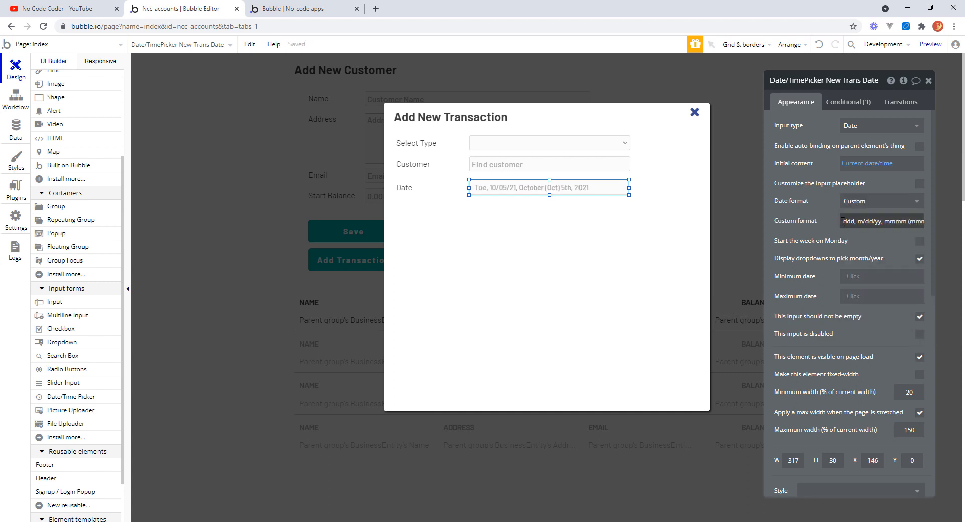
drag(843, 221, 938, 222)
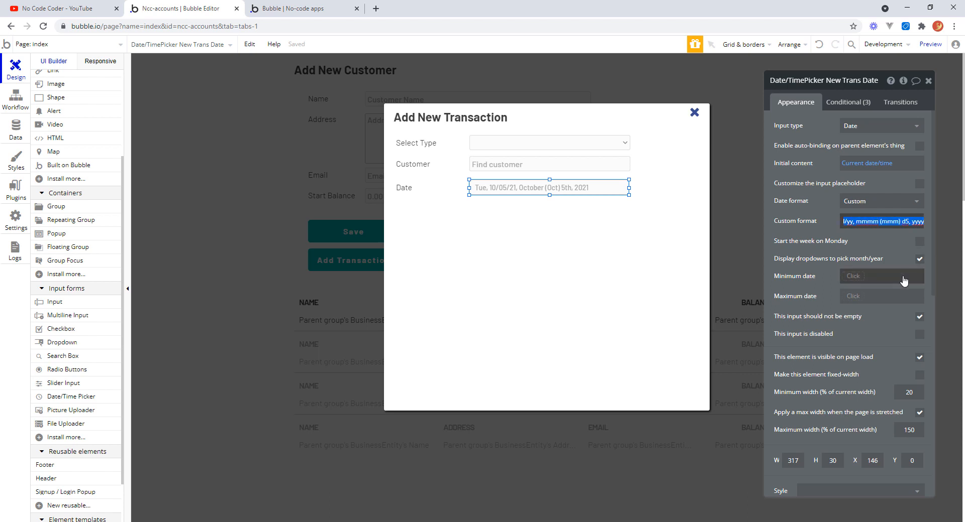
text(dd/mm/)
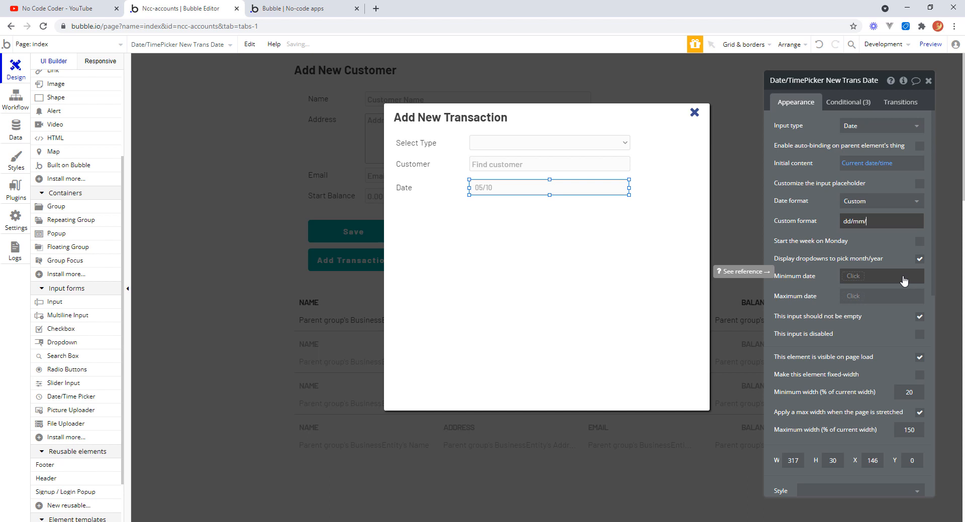
text(yyyy)
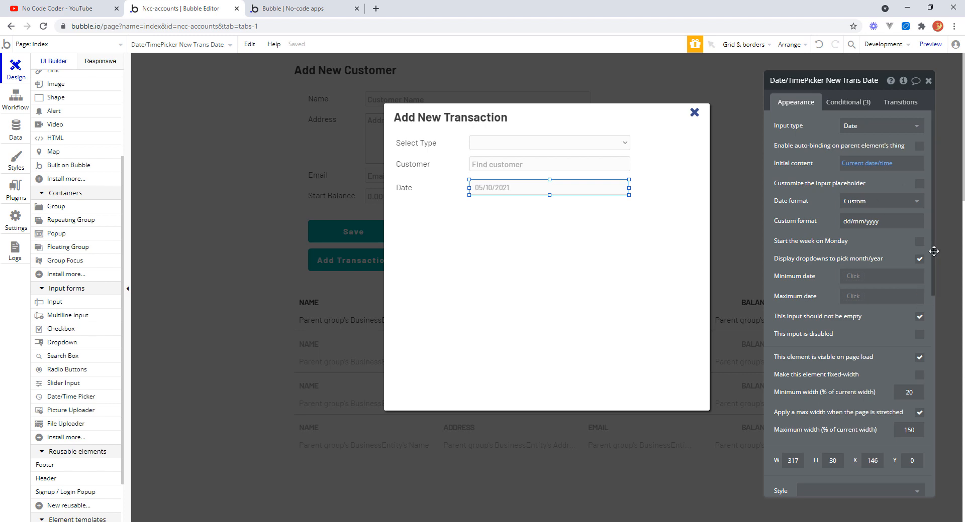
Set the date picker's horizontal padding to 4.
drag(934, 251, 933, 383)
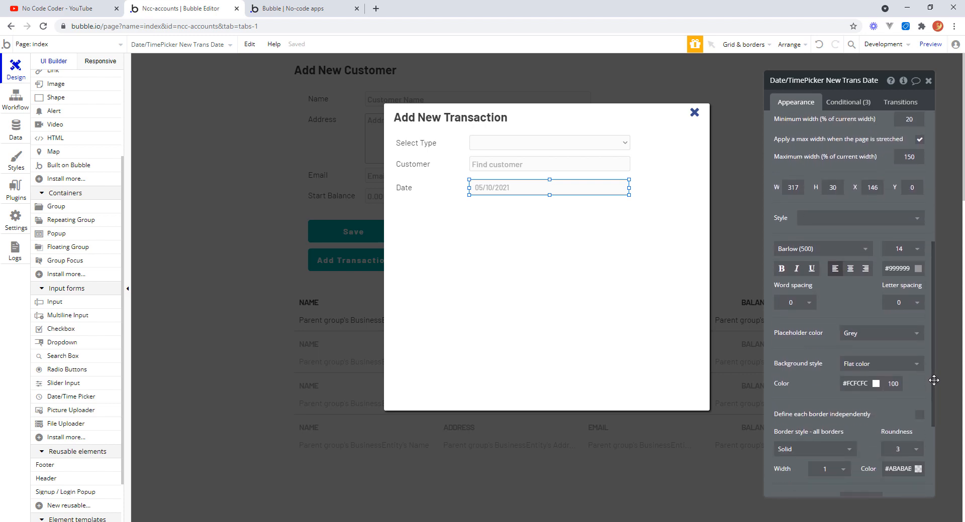
drag(933, 379, 934, 394)
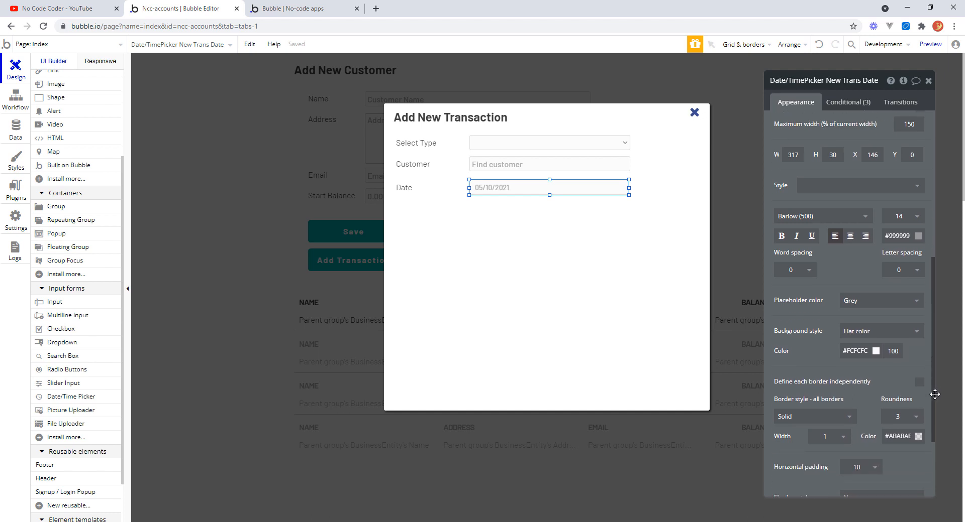
drag(935, 401, 934, 416)
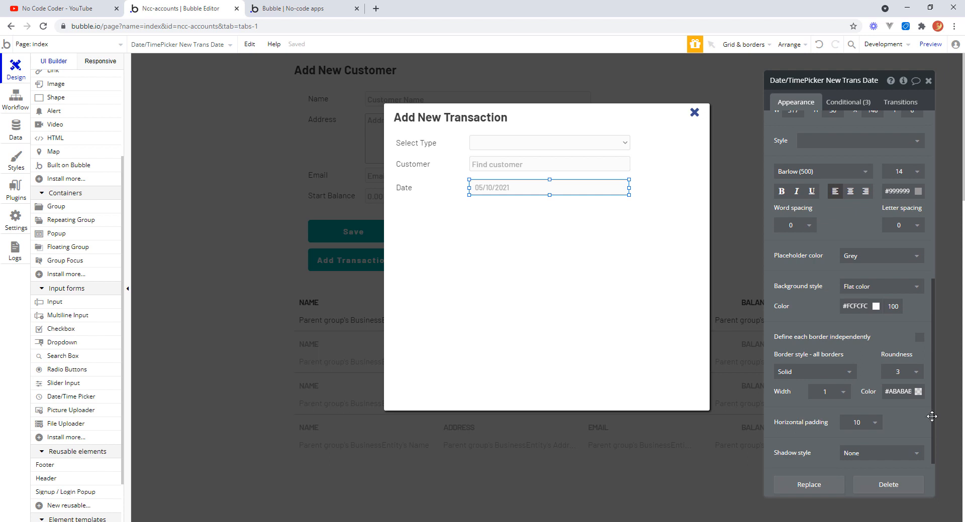
click(873, 424)
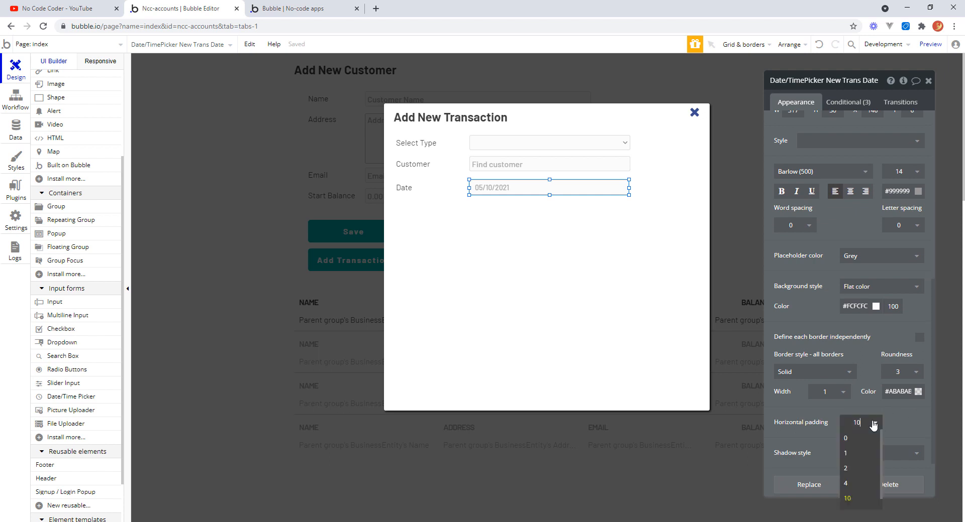
click(852, 484)
Remove the horizontal padding properties from the date picker's hovered and focused conditions.
click(848, 102)
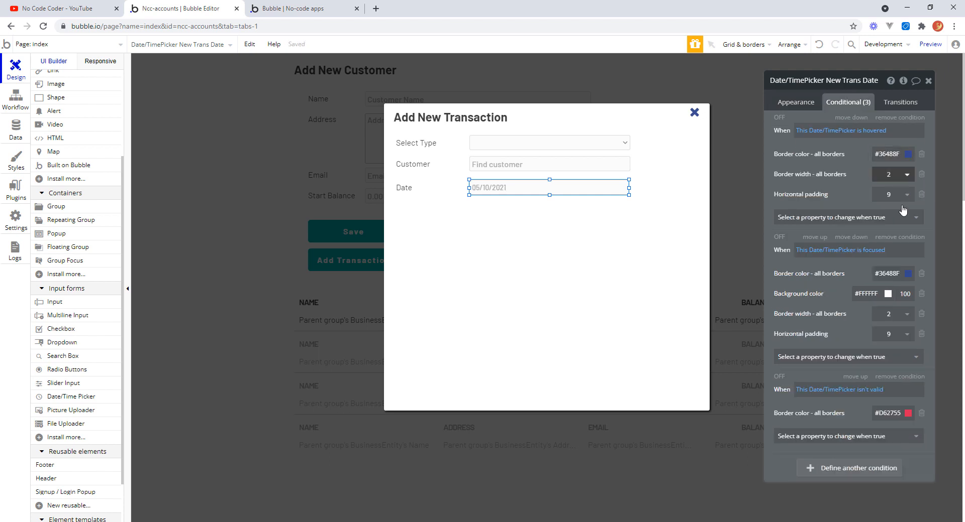
click(921, 196)
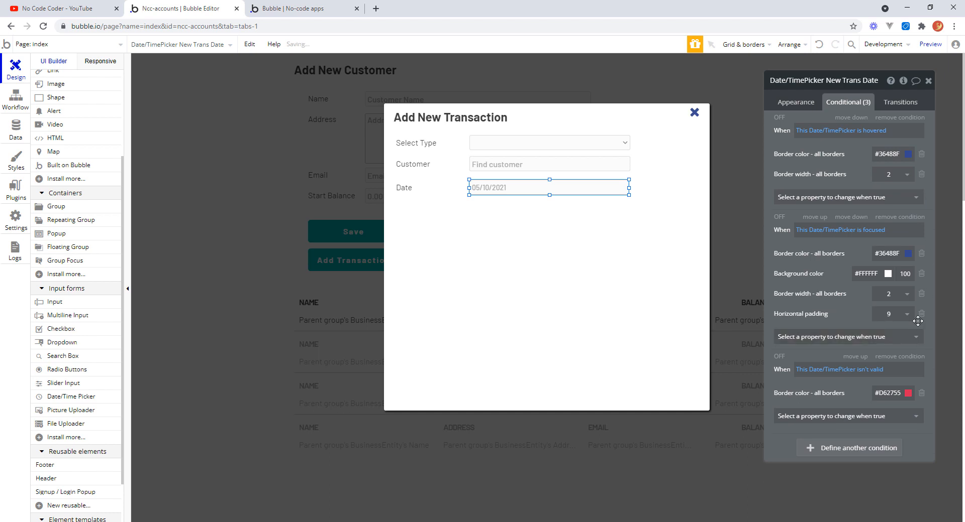
click(921, 315)
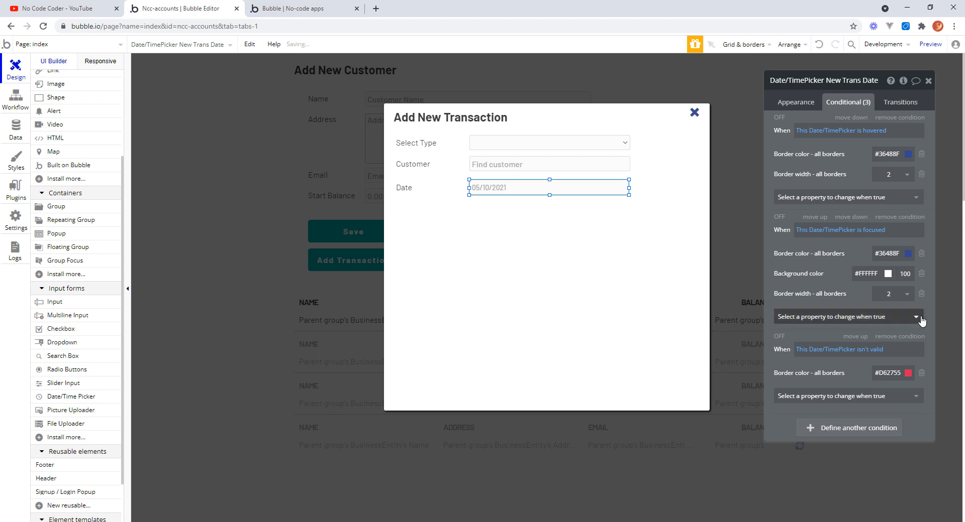
Refresh the app preview and open the Add Transaction popup.
click(482, 211)
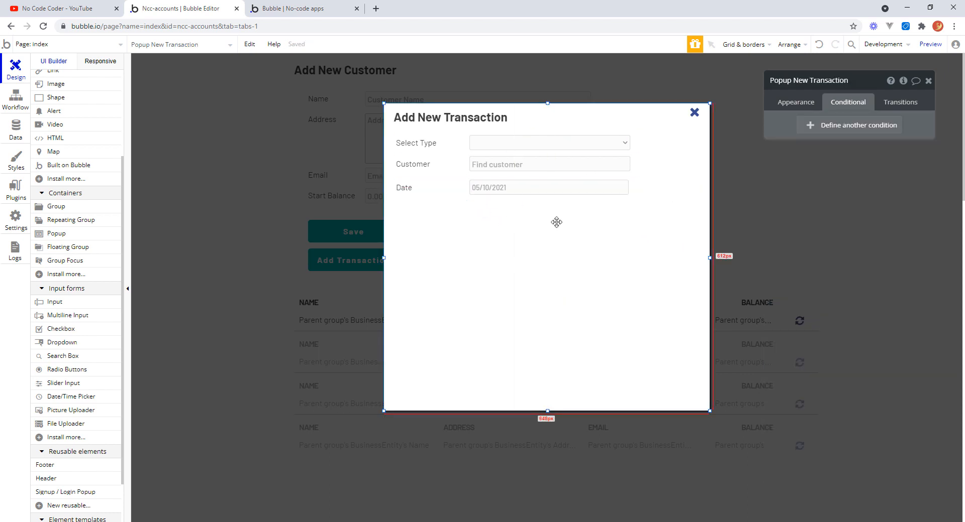
click(302, 11)
click(341, 46)
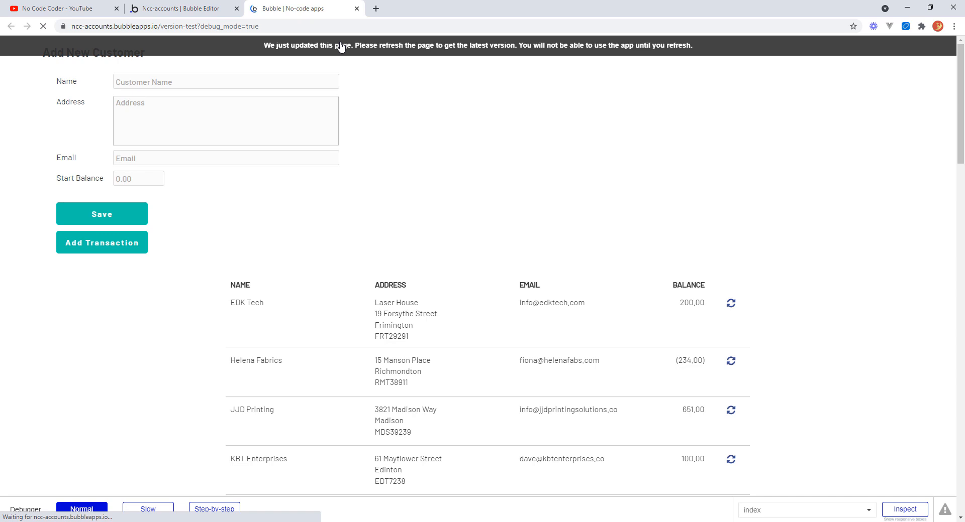
click(132, 244)
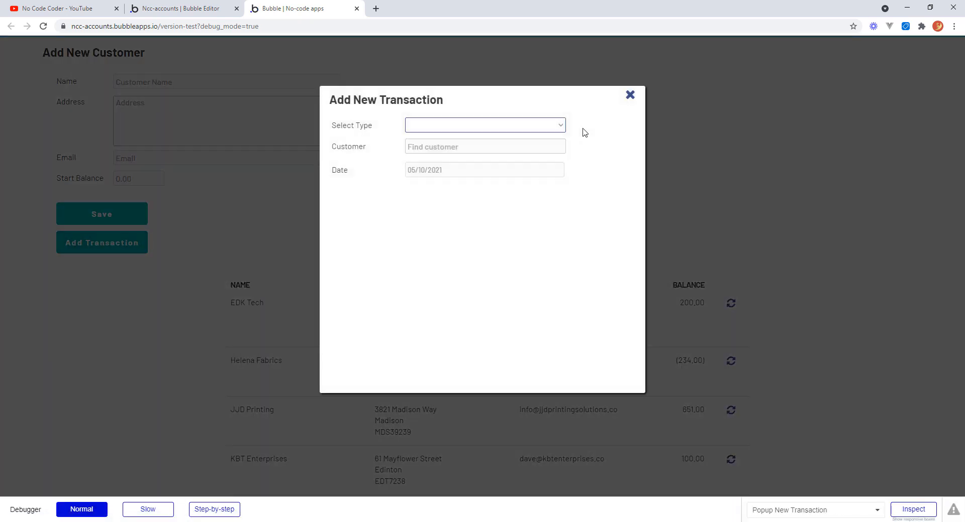
Test the popup by choosing Invoice, searching jj to pick JJD Printing, selecting 3 October 2021, then closing it.
click(560, 126)
click(453, 137)
click(444, 146)
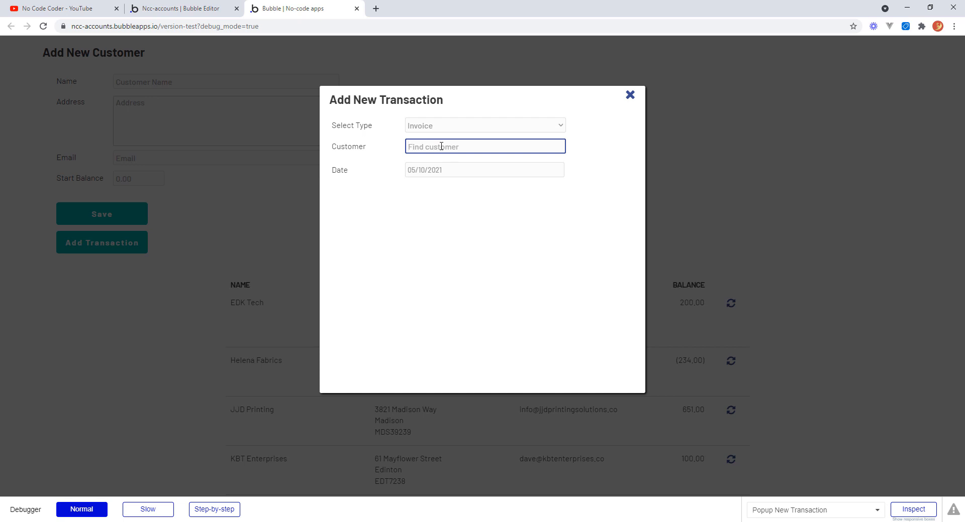
text(jj)
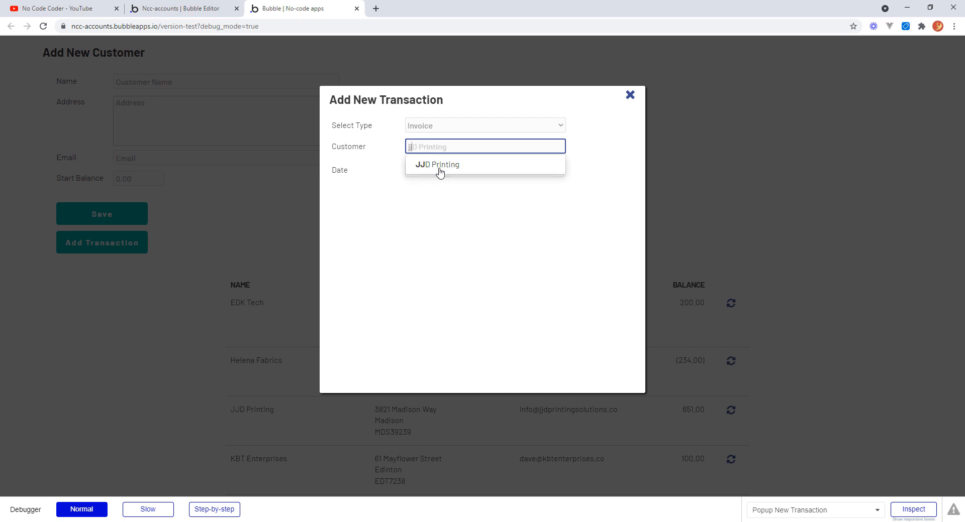
click(440, 167)
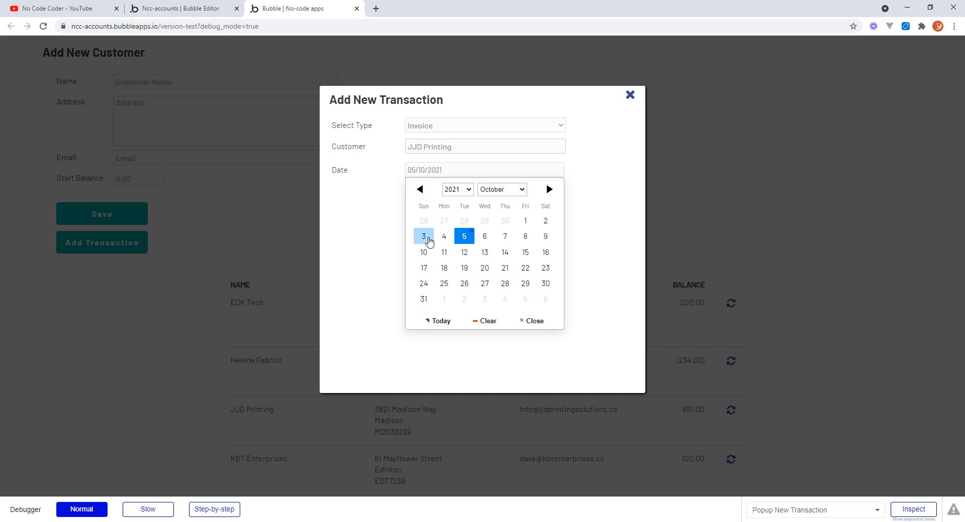
click(426, 238)
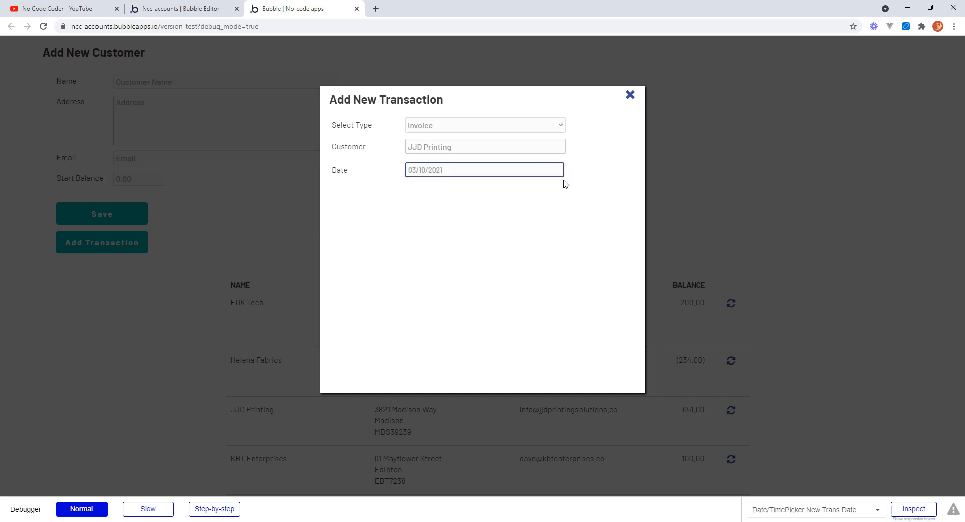
click(567, 162)
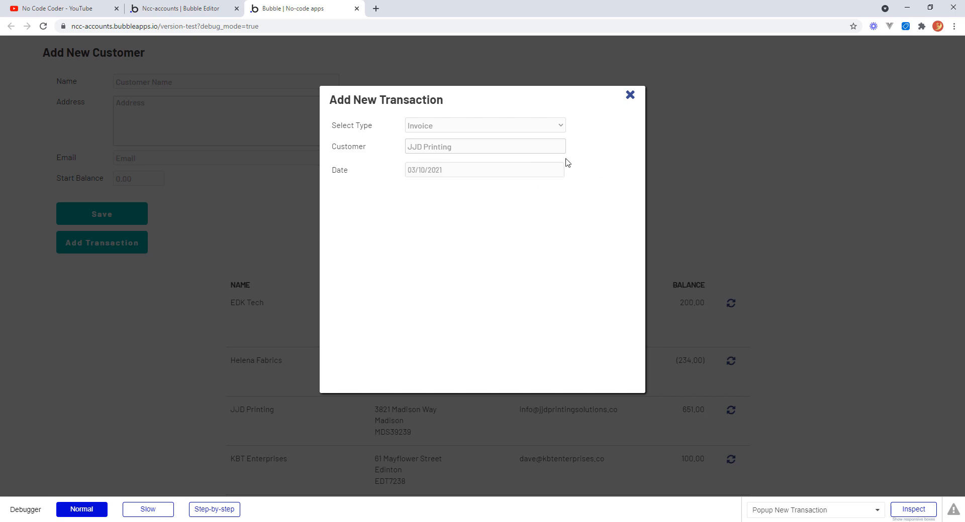
click(630, 95)
Move the Date group up a few pixels within the popup.
click(193, 9)
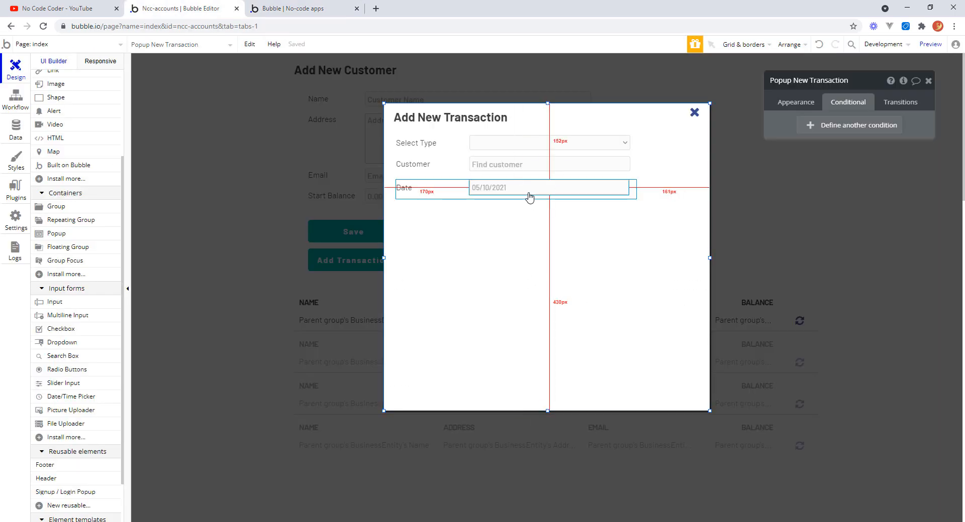
click(466, 199)
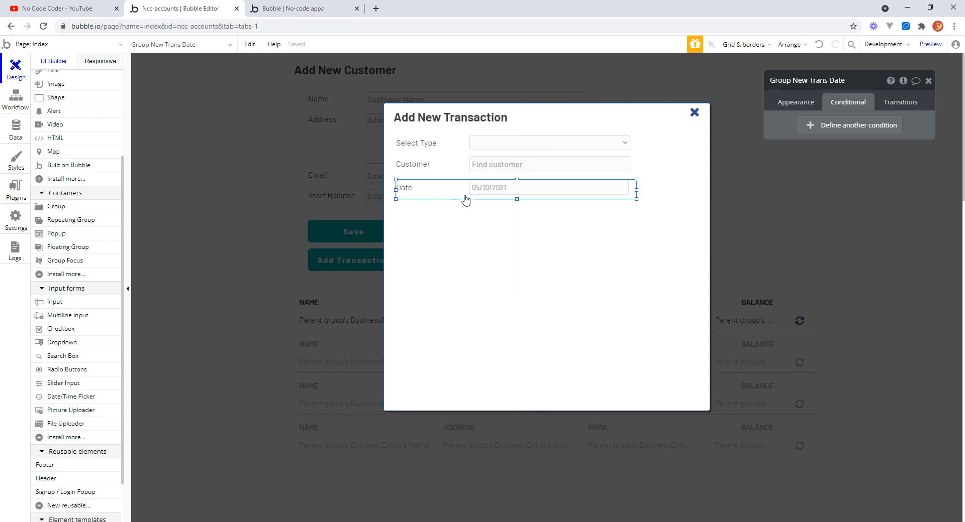
drag(466, 200, 466, 194)
click(657, 245)
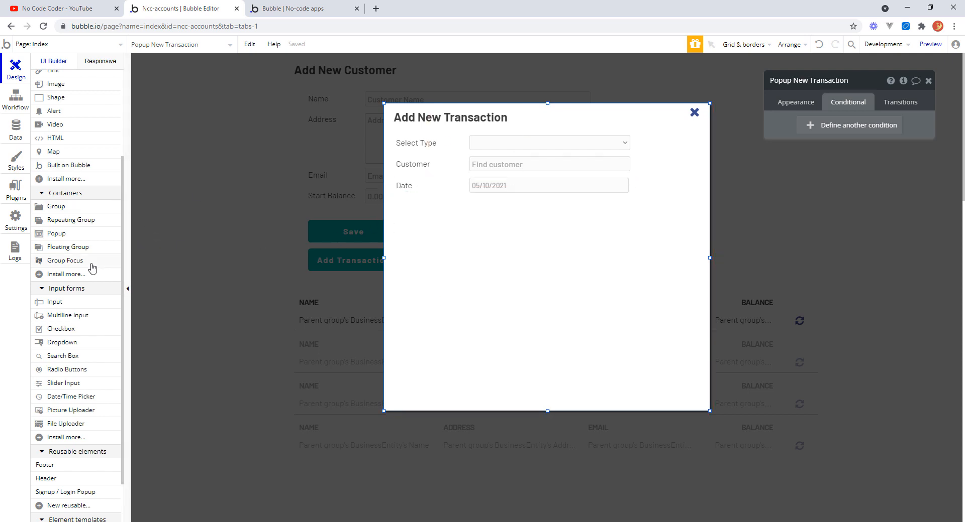
Add an input about 312 × 32 px below the date picker and clear its placeholder text.
click(55, 301)
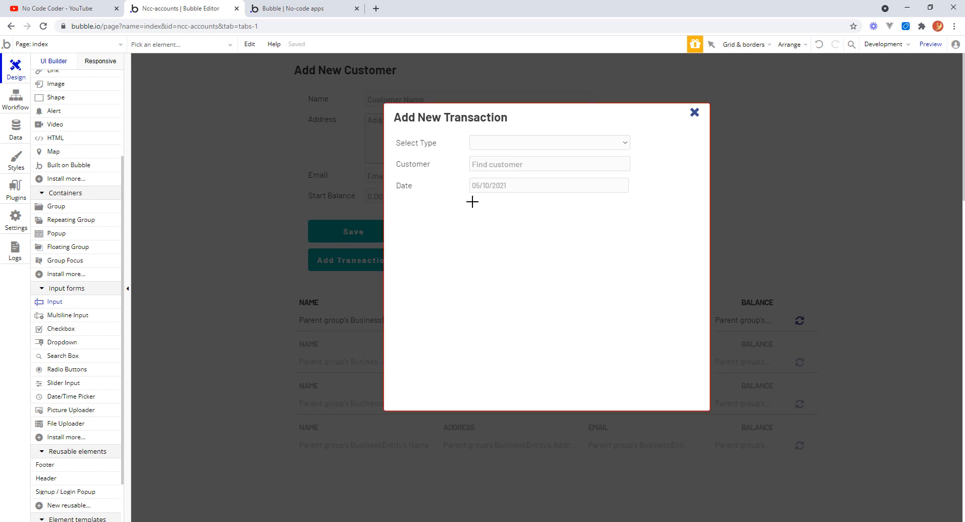
drag(470, 202, 627, 217)
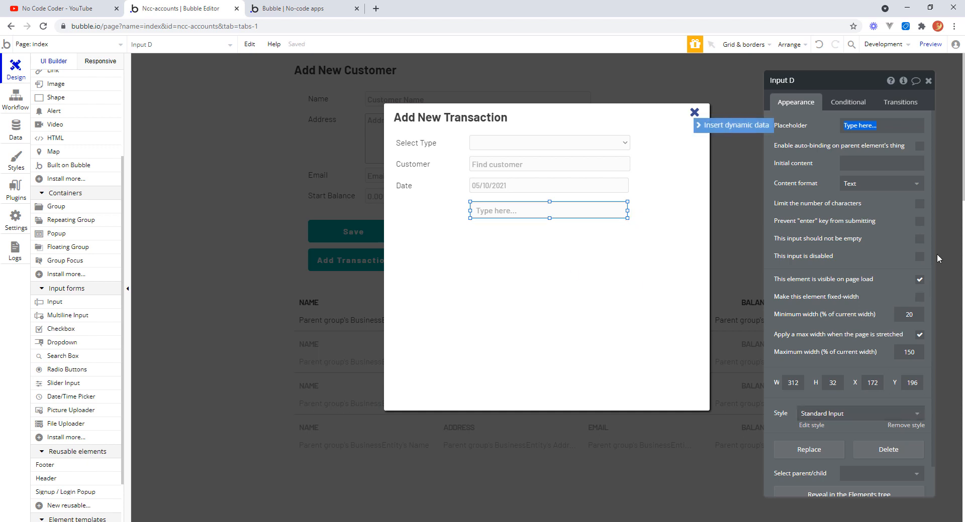
click(884, 124)
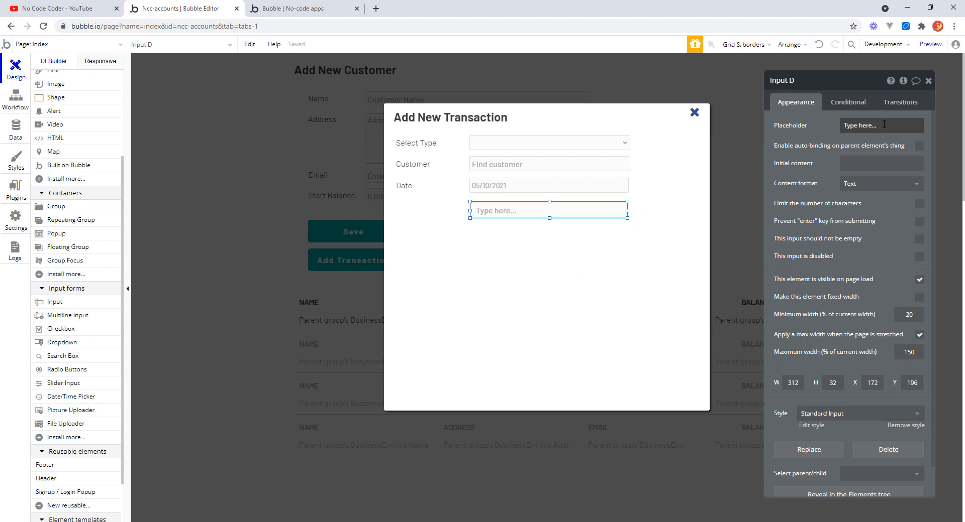
triple_click(884, 124)
key(BackSpace)
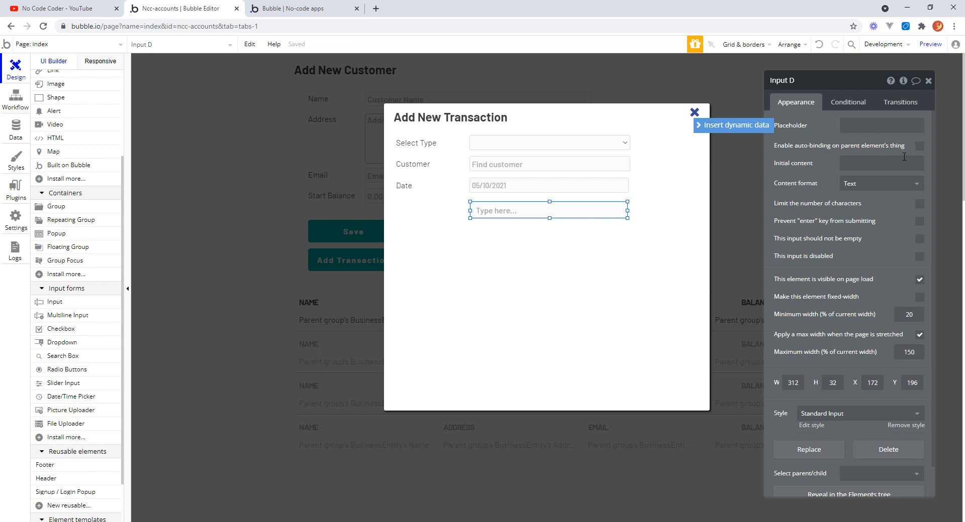
click(803, 159)
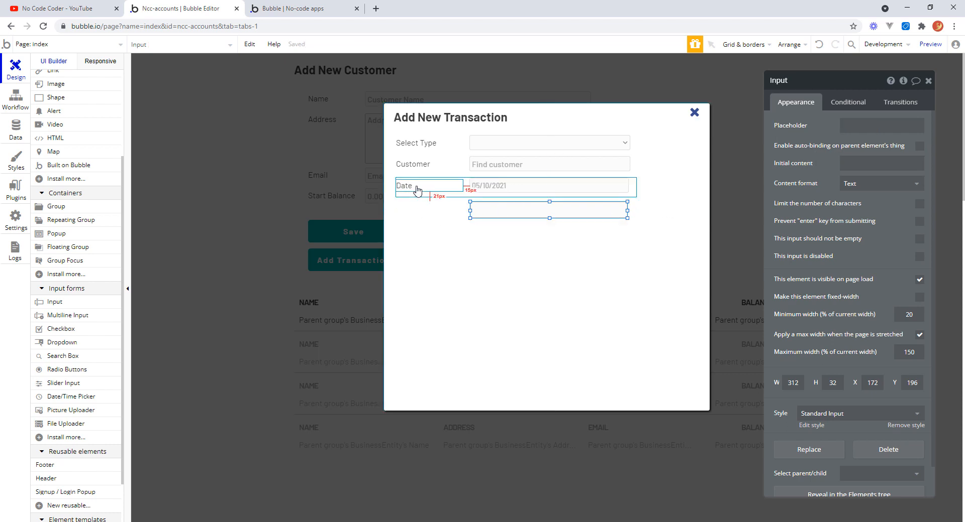
Duplicate the Date label below itself and change the copy's text to Reference.
drag(417, 187, 418, 218)
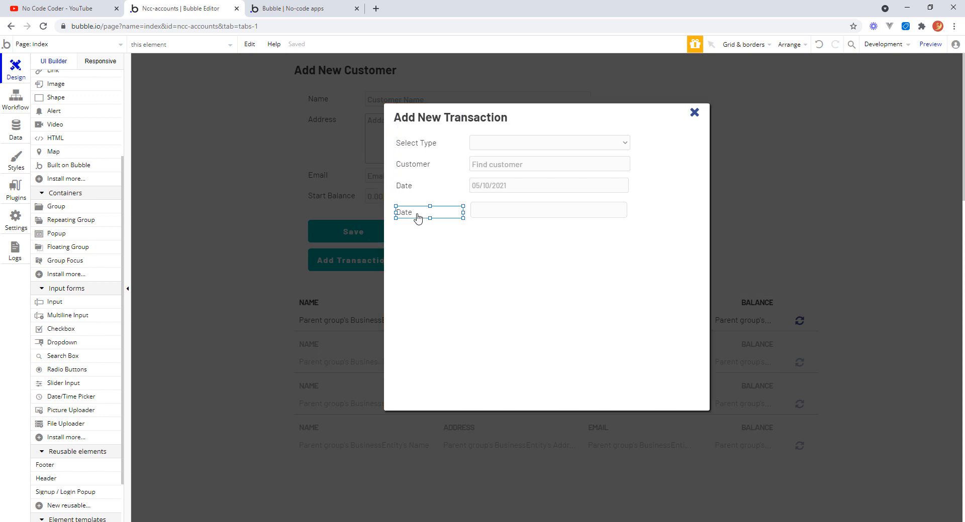
double_click(417, 213)
double_click(791, 126)
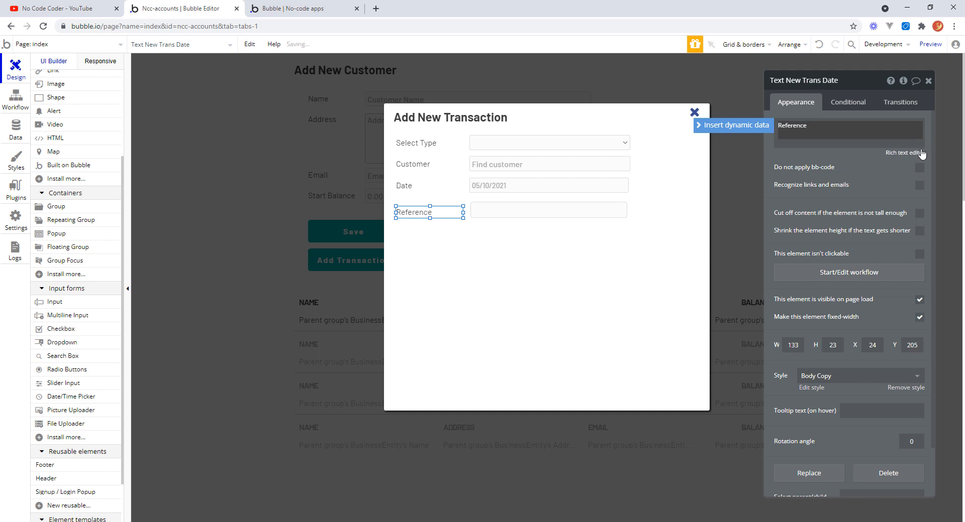
Name the new label Text New Trans Reference and the new input Input New Trans Reference.
click(829, 83)
double_click(830, 81)
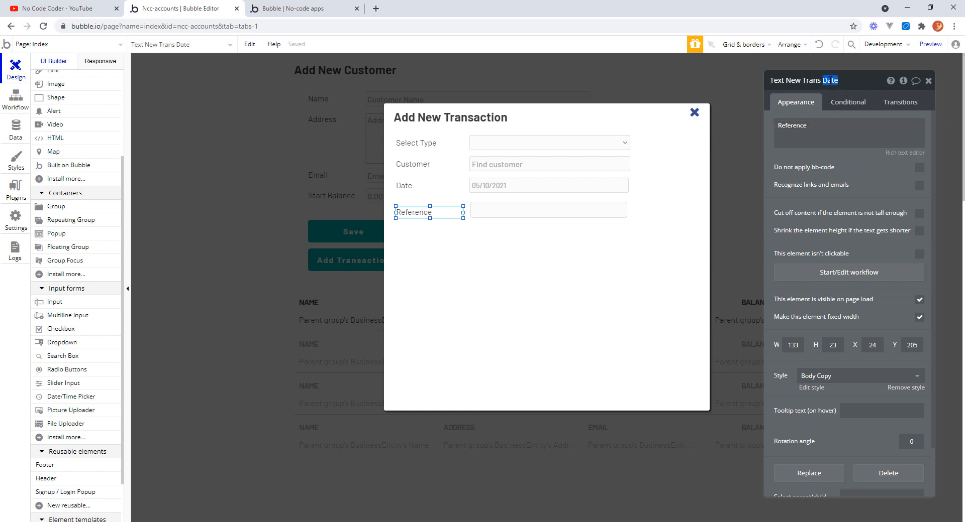
text(Reference)
key(Return)
click(545, 215)
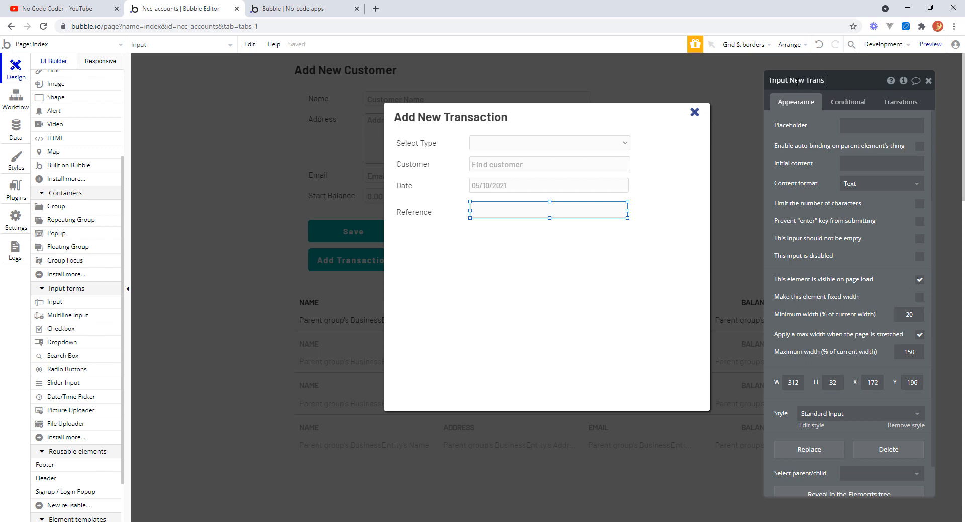
key(Return)
Align the vertical centers of the Reference label and its input.
click(426, 213)
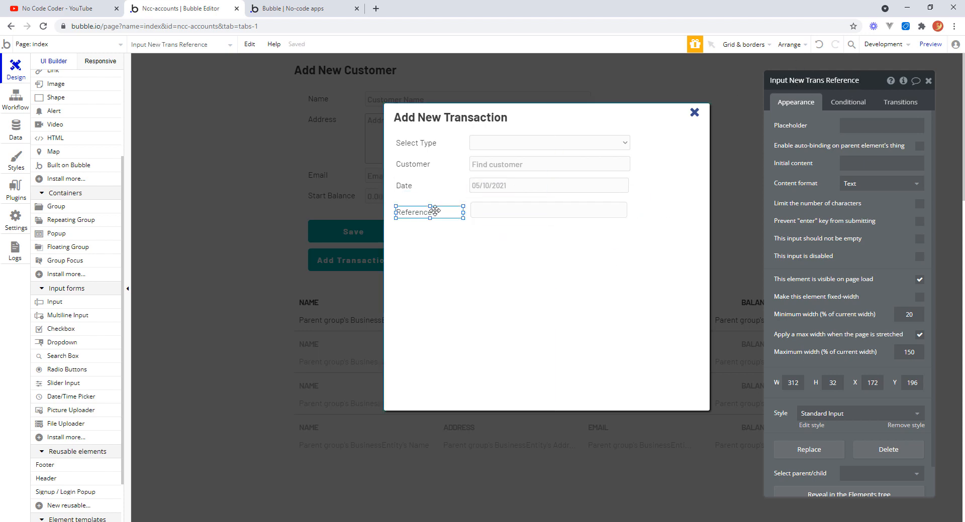
shift+click(482, 217)
right_click(481, 217)
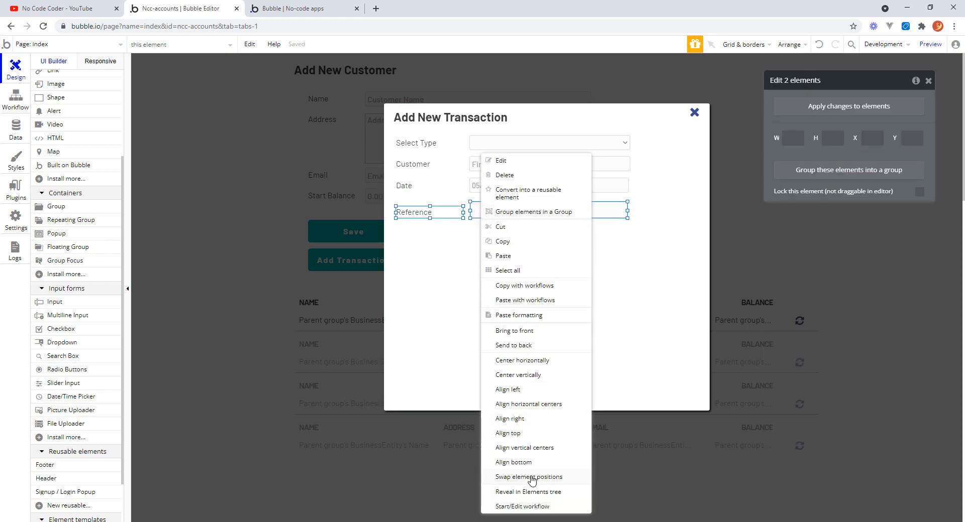
click(524, 449)
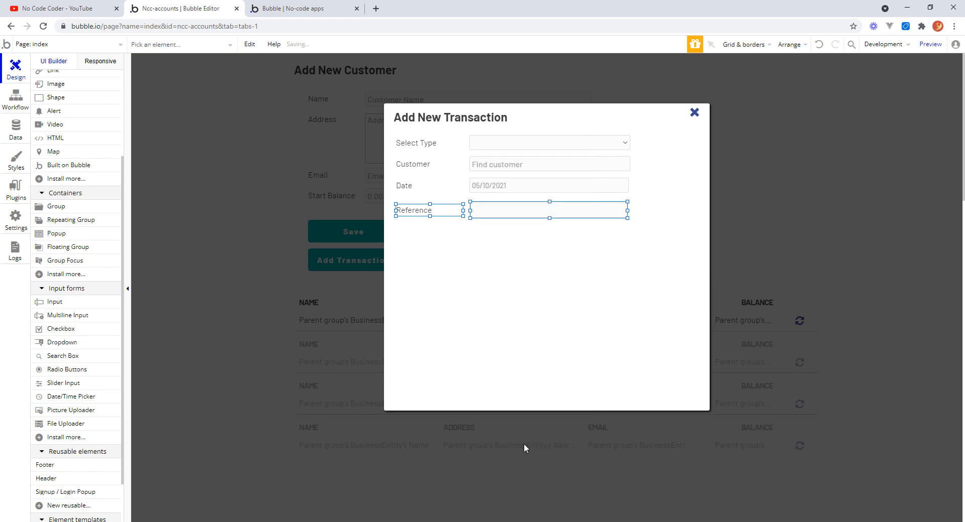
Group the Reference label and input together and resize the group to about 471 × 38 px.
right_click(485, 213)
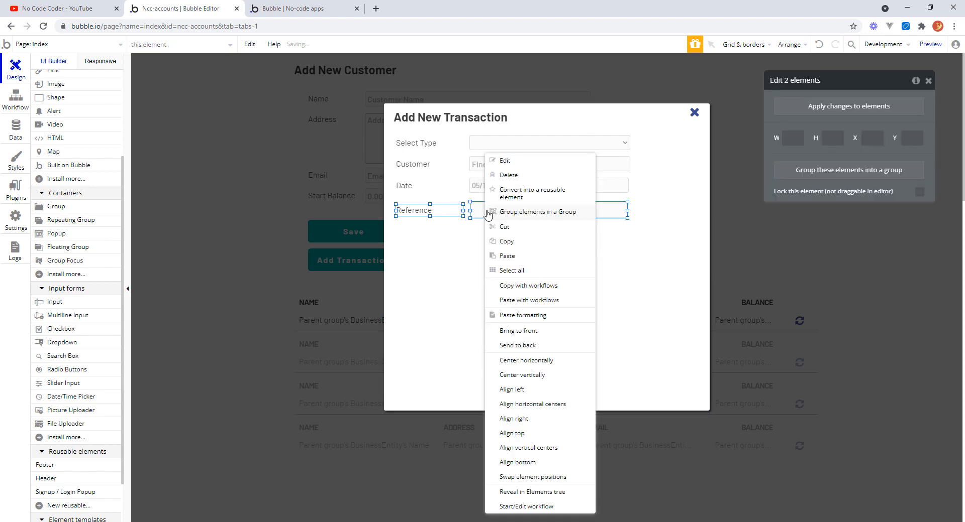
click(549, 216)
click(626, 215)
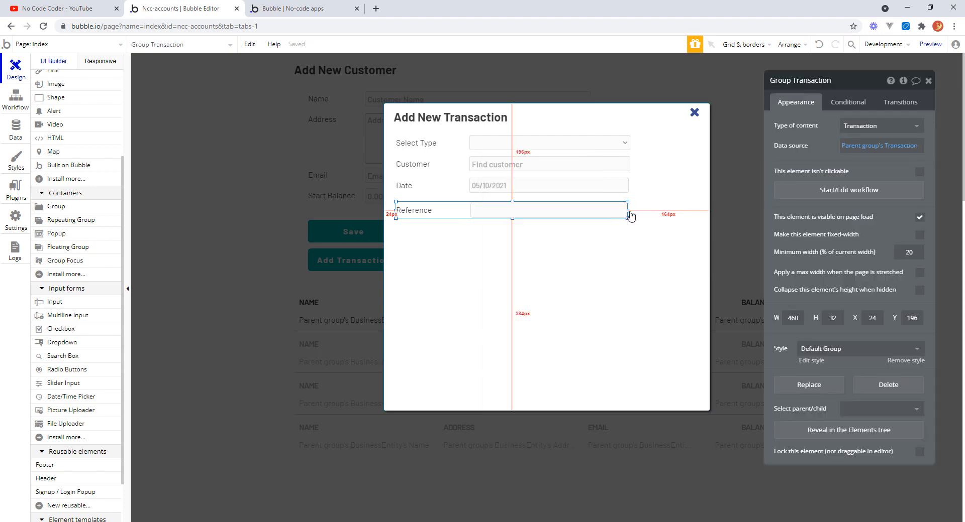
drag(628, 211, 629, 213)
click(457, 213)
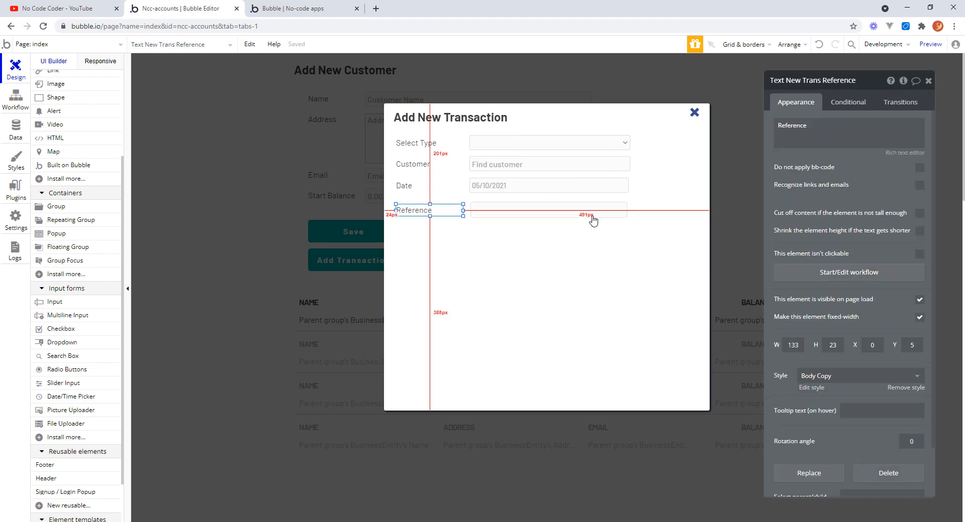
click(468, 210)
drag(628, 210, 632, 210)
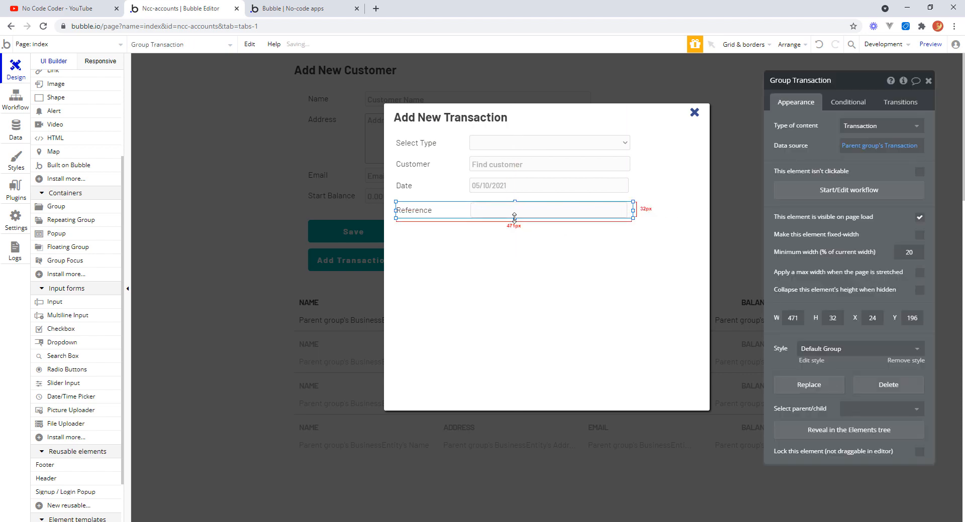
drag(515, 219, 515, 223)
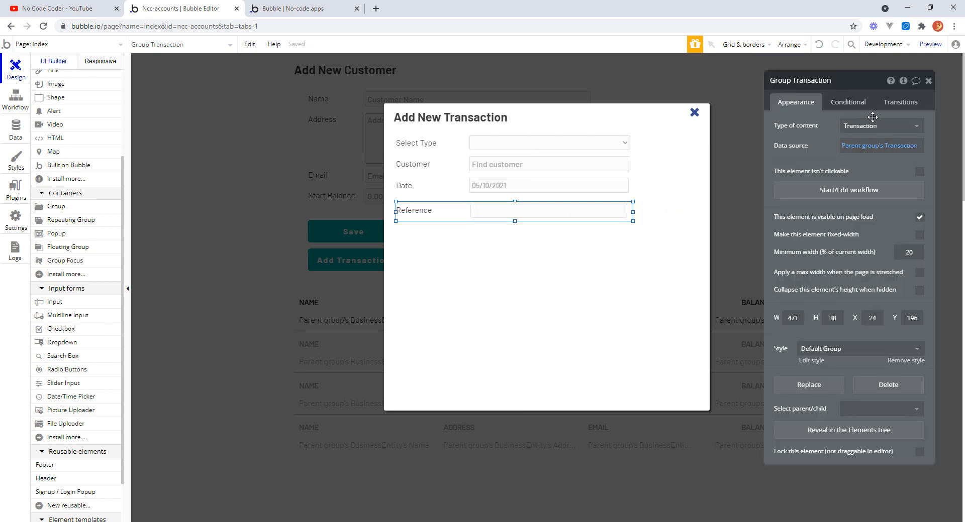
Rename the new group Group New Trans Reference.
click(820, 79)
drag(830, 80, 791, 80)
text(New)
key(Return)
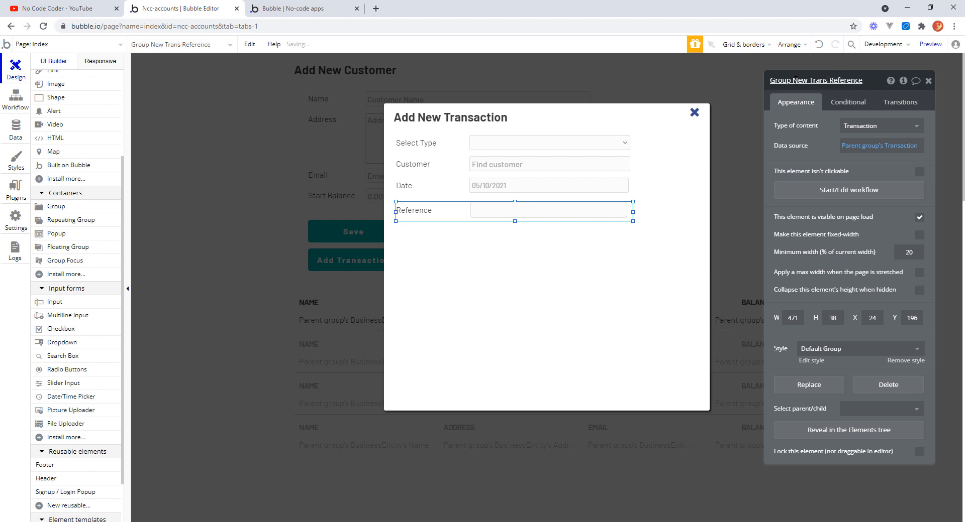
Remove the Reference input's style and set its border roundness to 3.
click(485, 219)
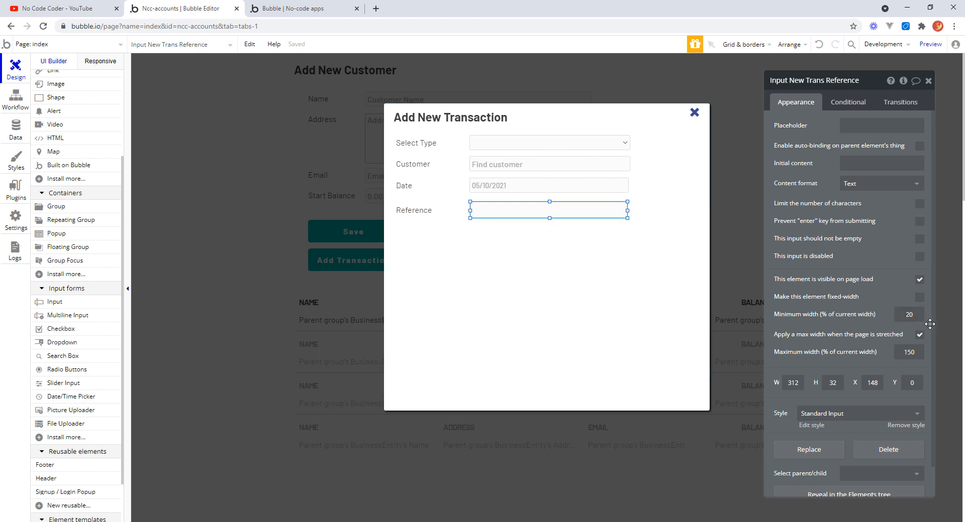
scroll(923, 377, down, 1)
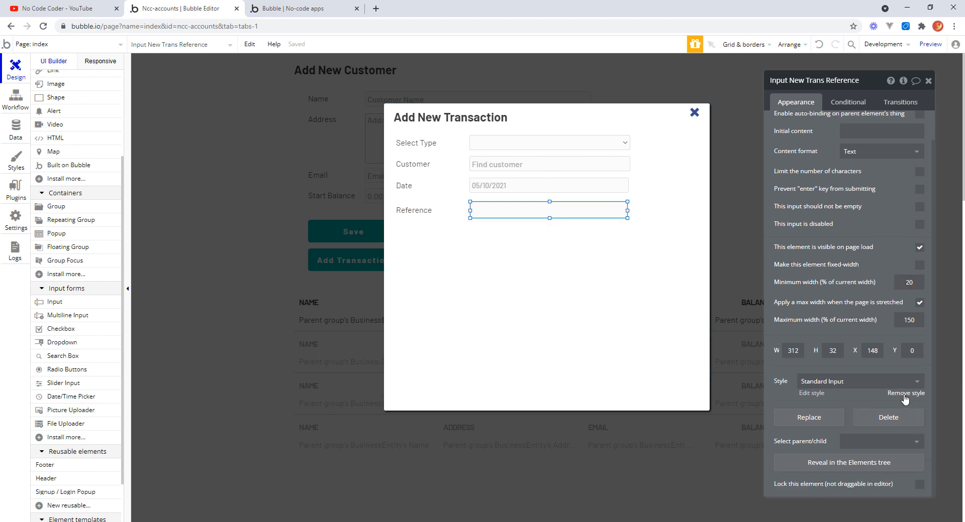
click(904, 394)
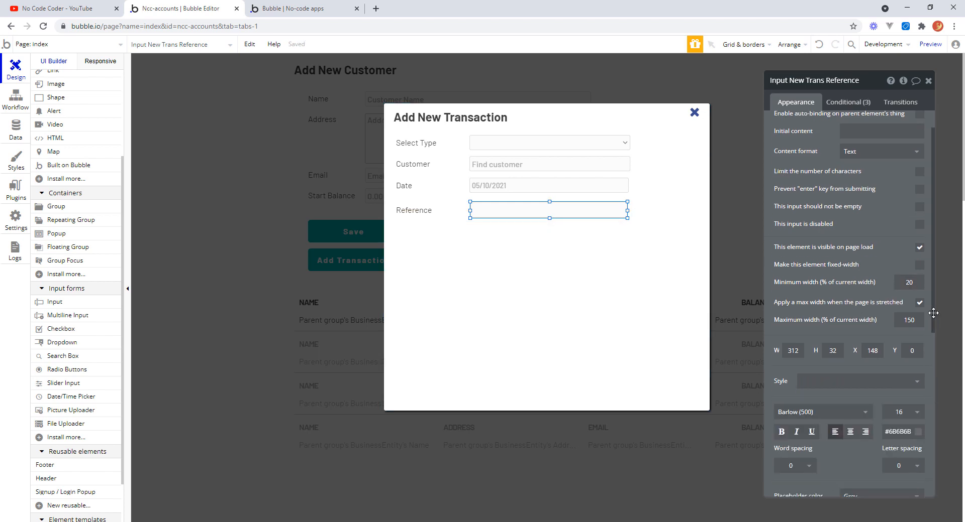
drag(928, 315, 928, 400)
scroll(928, 400, down, 2)
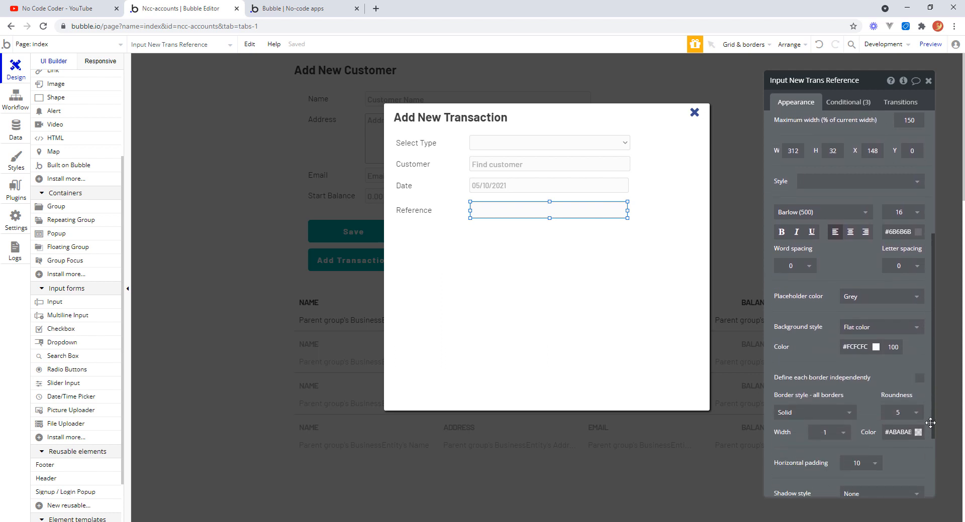
click(890, 386)
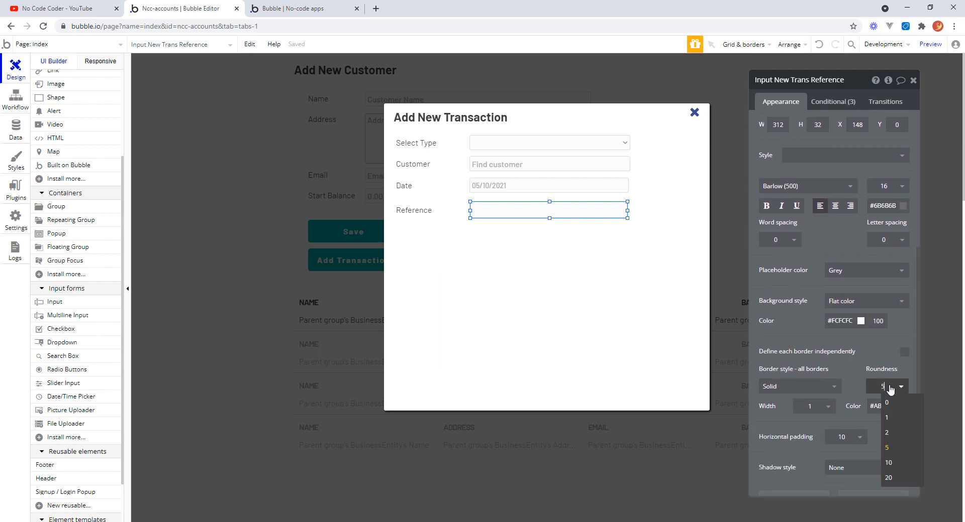
text(3)
key(Return)
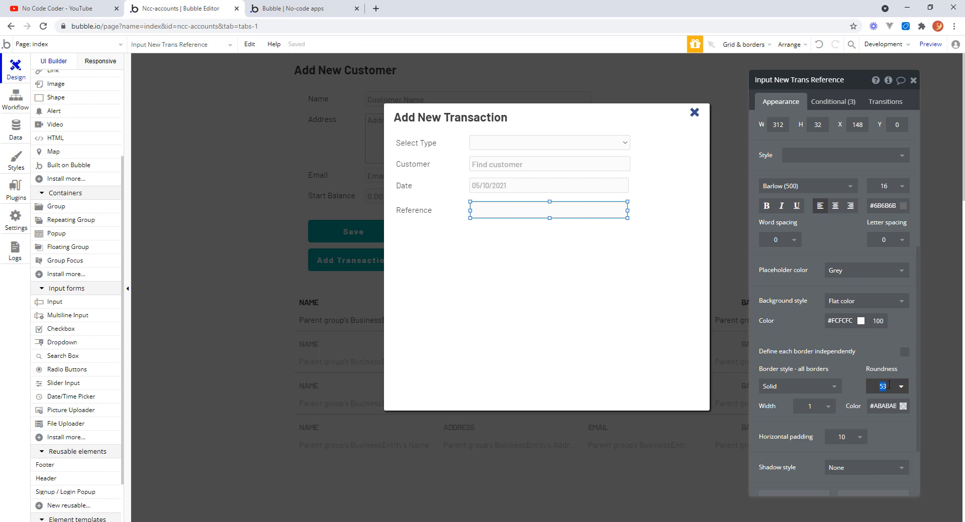
Delete the horizontal padding properties from the input's hovered and focused conditions.
click(840, 103)
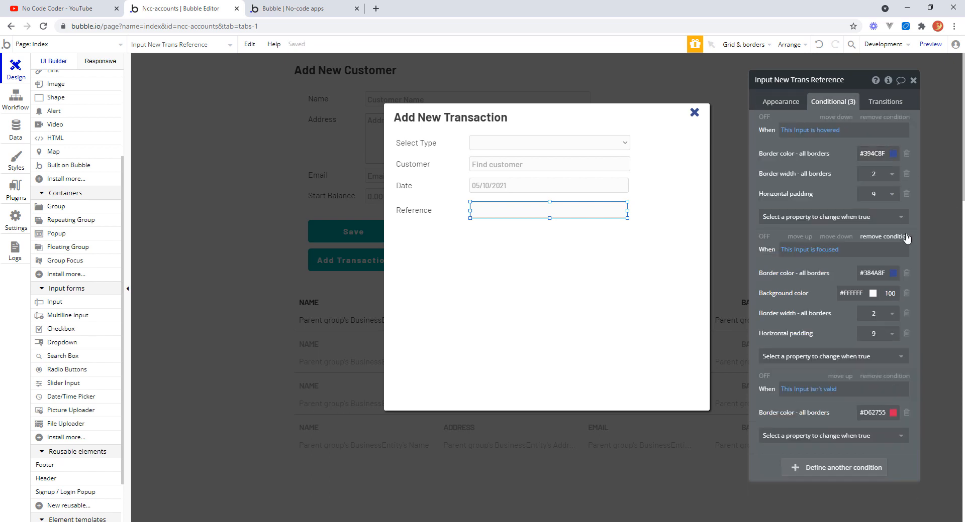
click(906, 194)
click(907, 315)
click(485, 288)
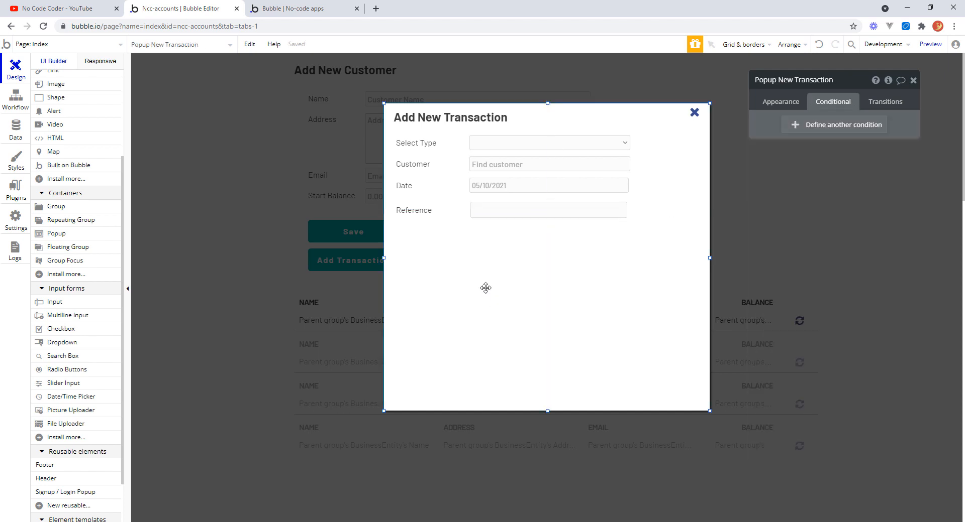
Nudge the Reference input 3 px to the left.
click(484, 220)
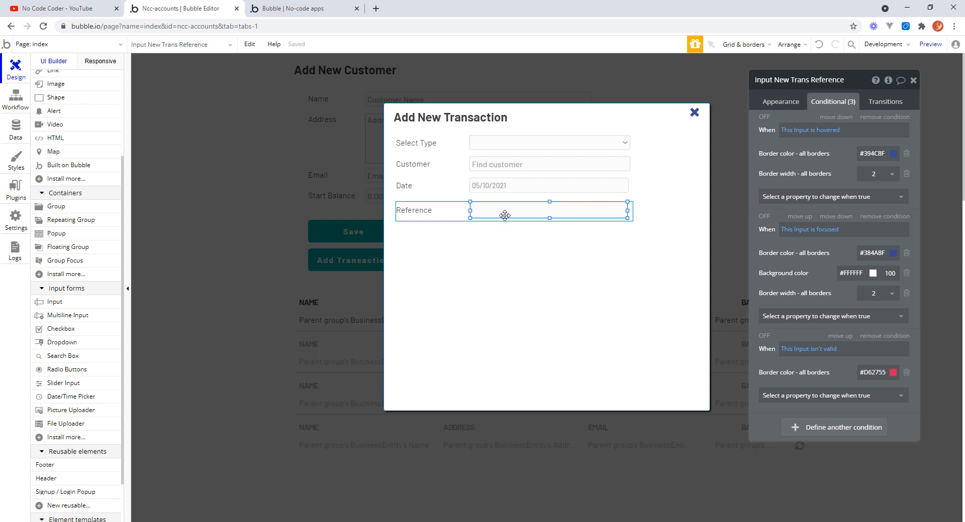
key(Left)
key(Left)
key(Left)
key(Left)
key(Left)
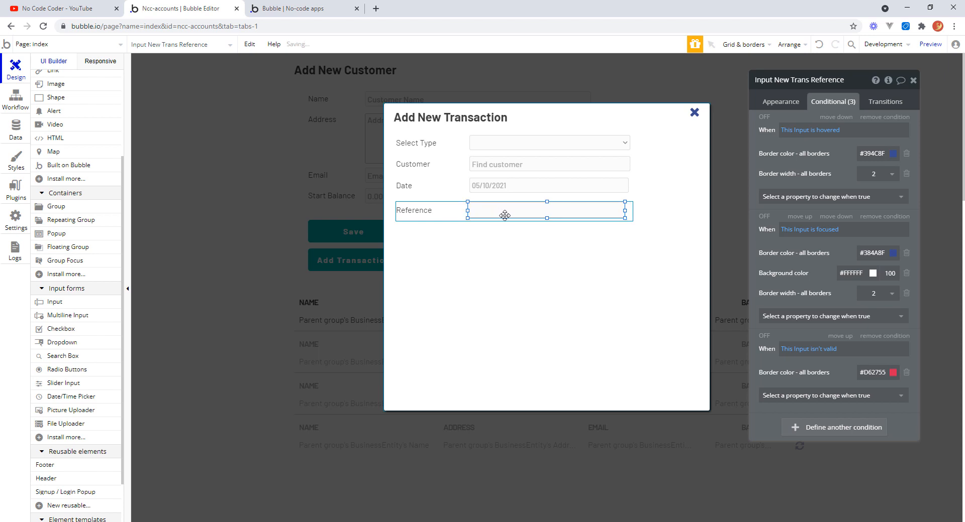
click(442, 296)
click(509, 215)
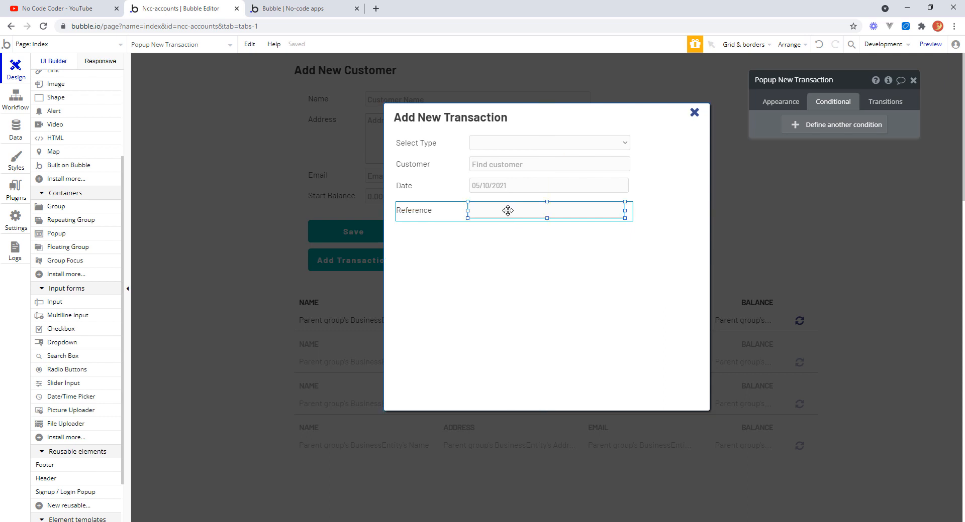
click(452, 246)
click(525, 217)
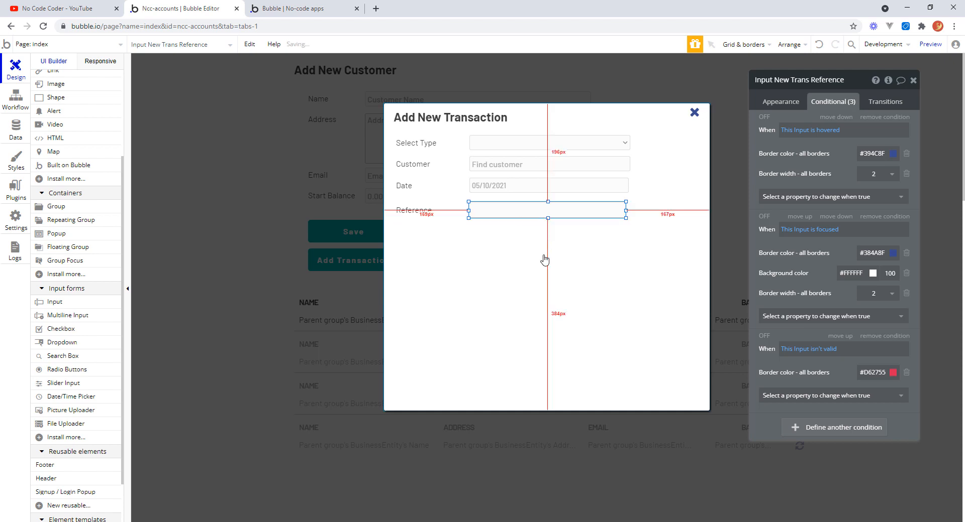
click(543, 258)
Move the Reference group up slightly and align the horizontal centers of all four field groups.
drag(443, 210, 478, 224)
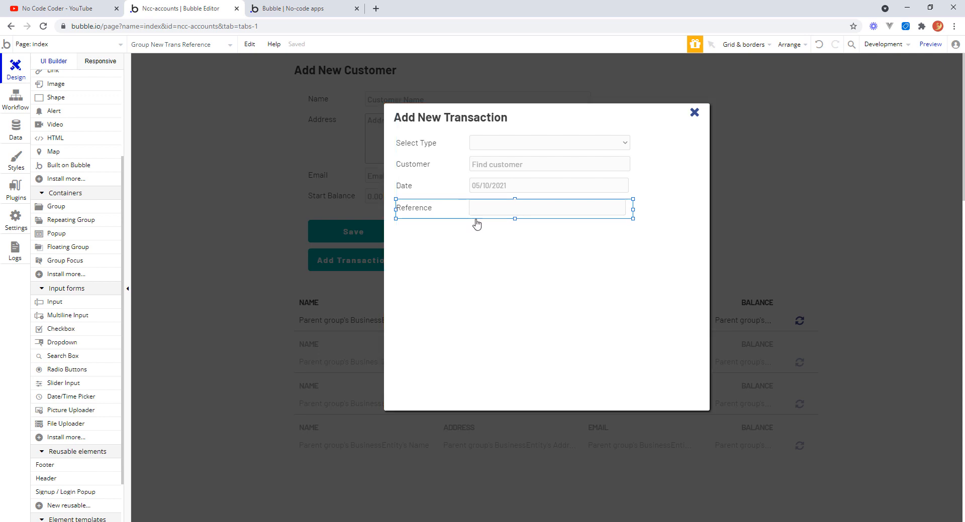
click(566, 265)
click(455, 149)
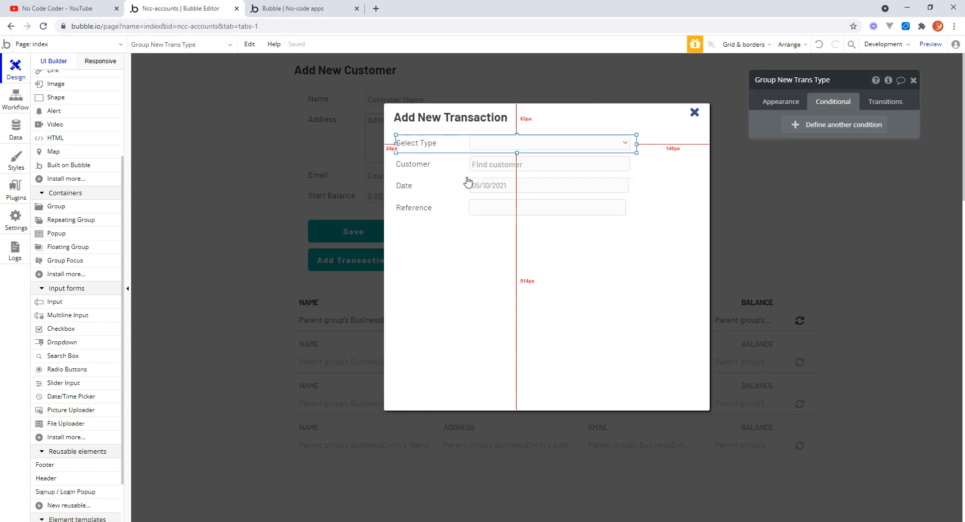
shift+click(460, 175)
shift+click(458, 187)
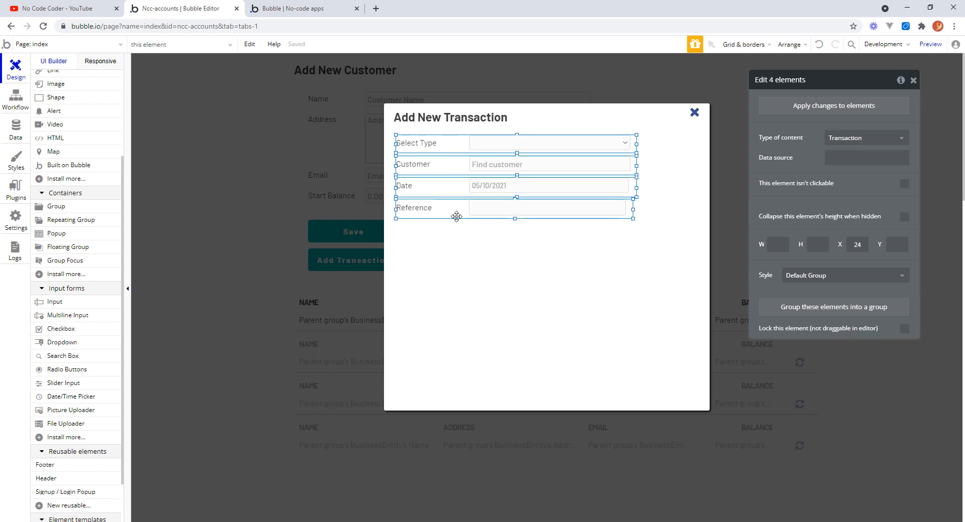
right_click(456, 217)
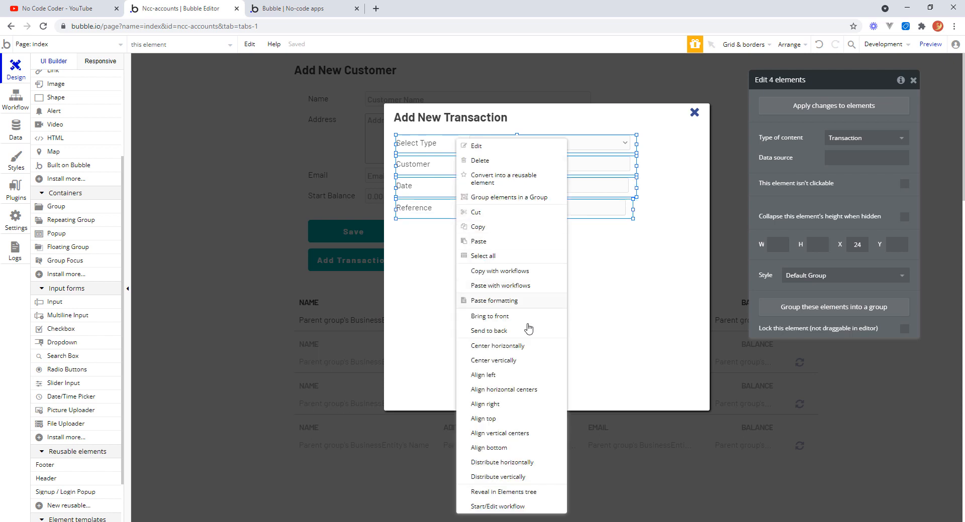
click(501, 390)
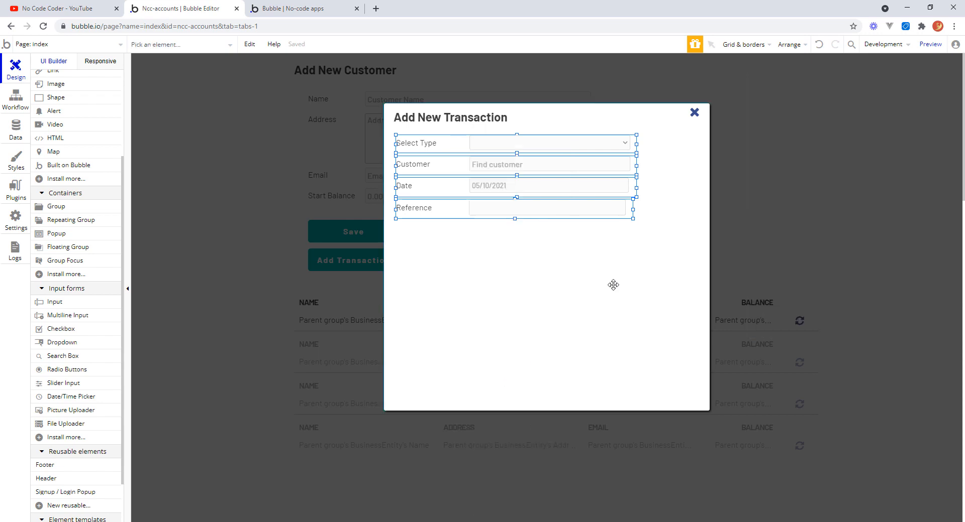
click(613, 284)
Widen the Reference input so its right edge lines up with the fields above.
click(624, 207)
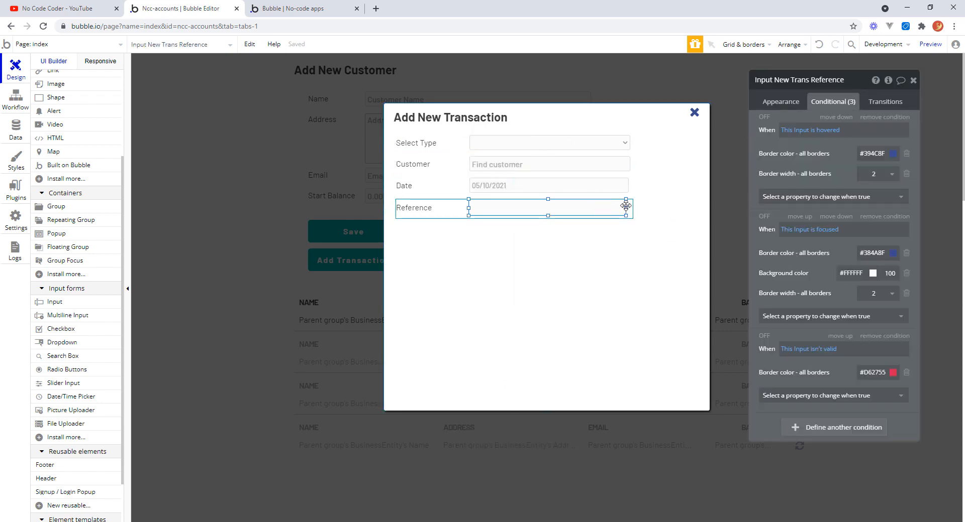
drag(626, 206, 629, 187)
click(626, 188)
click(648, 276)
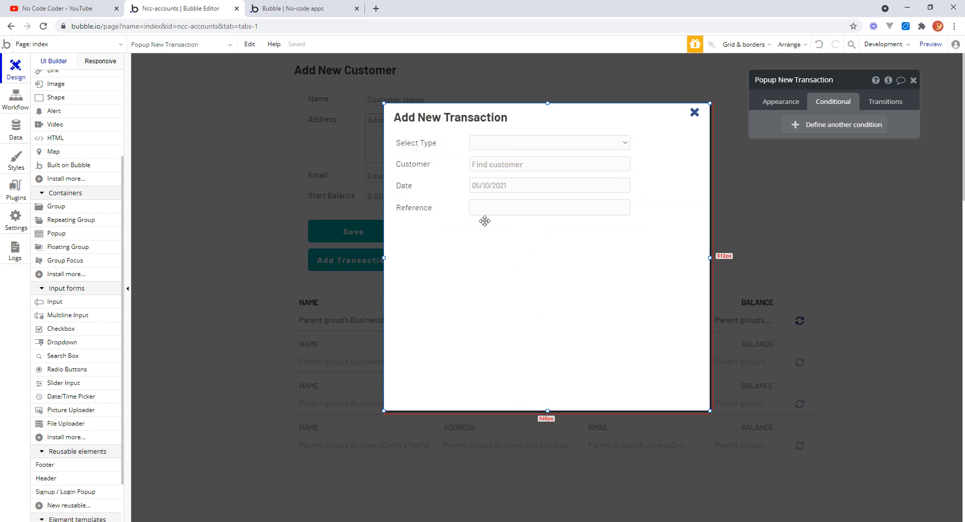
Review the Transaction data type's fields and option sets, then return to the design editor.
click(16, 130)
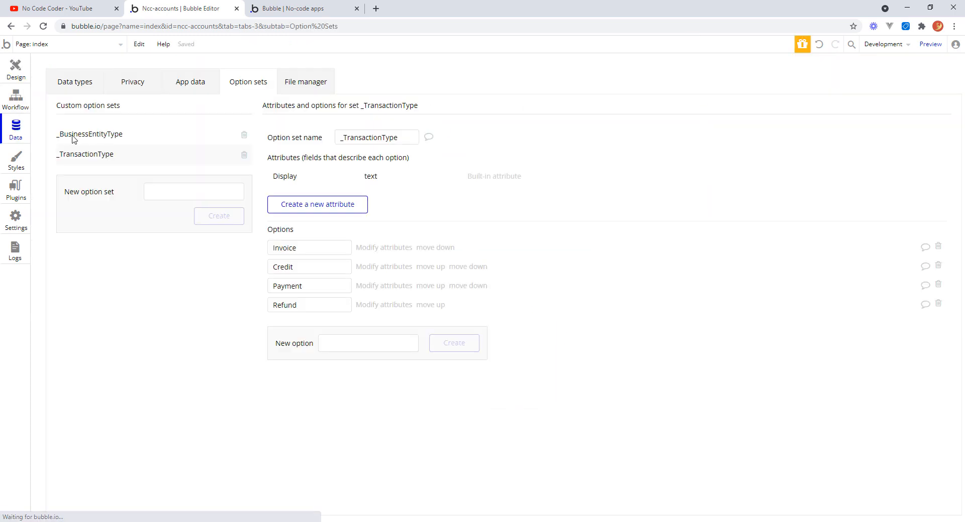
click(83, 84)
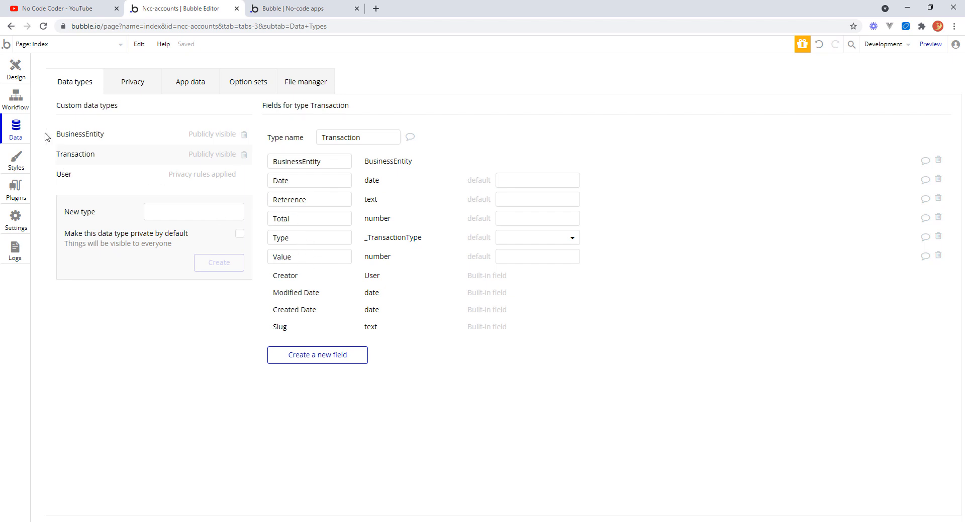
click(16, 69)
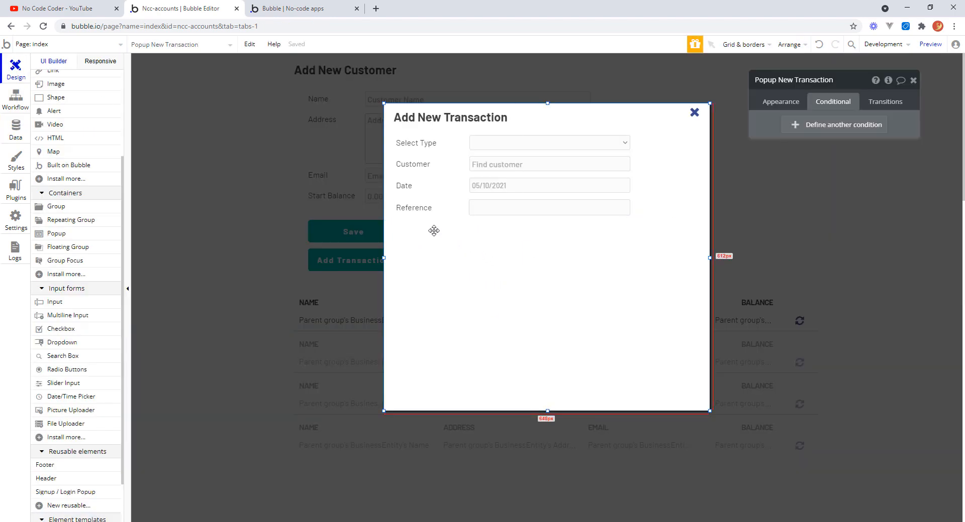
Duplicate the Reference field group and position the copy directly below the original.
click(465, 221)
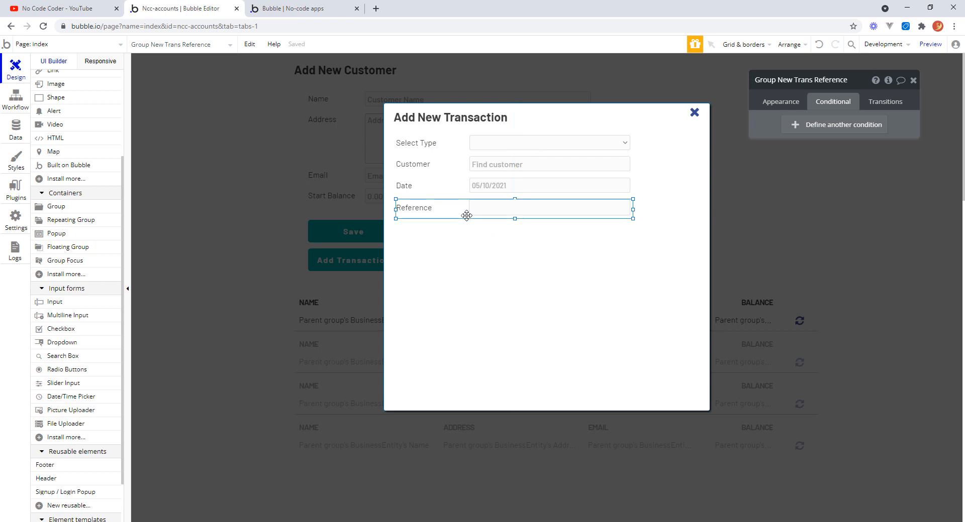
drag(467, 216, 427, 216)
click(482, 263)
click(428, 230)
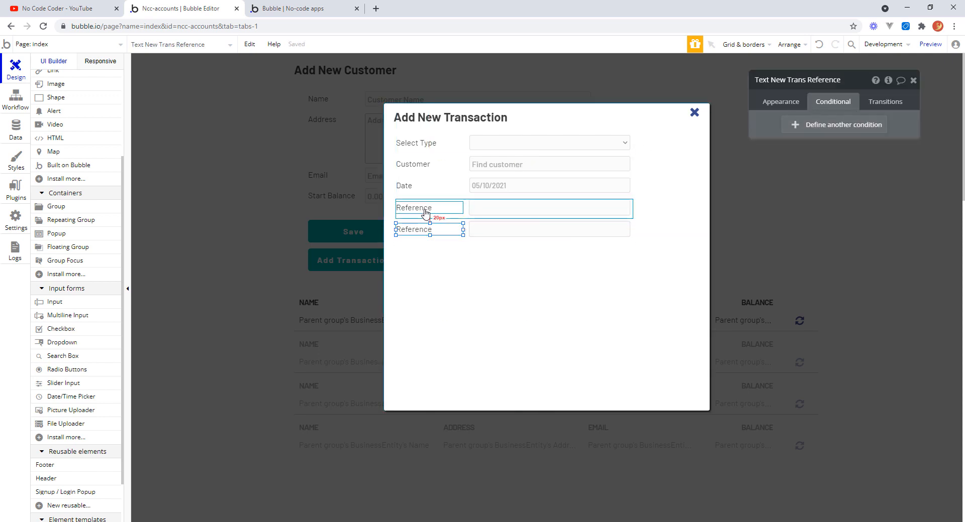
click(424, 209)
click(430, 230)
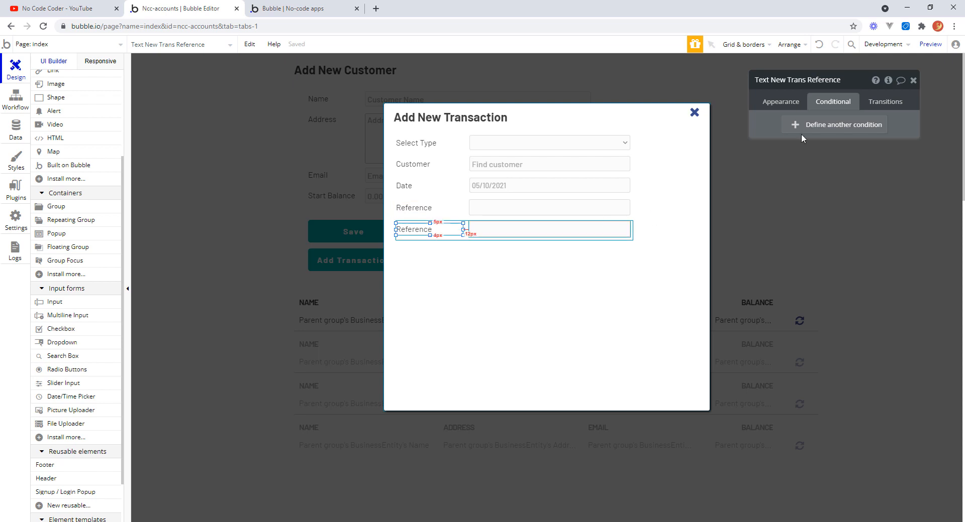
Change the copied label's text to Total.
click(793, 105)
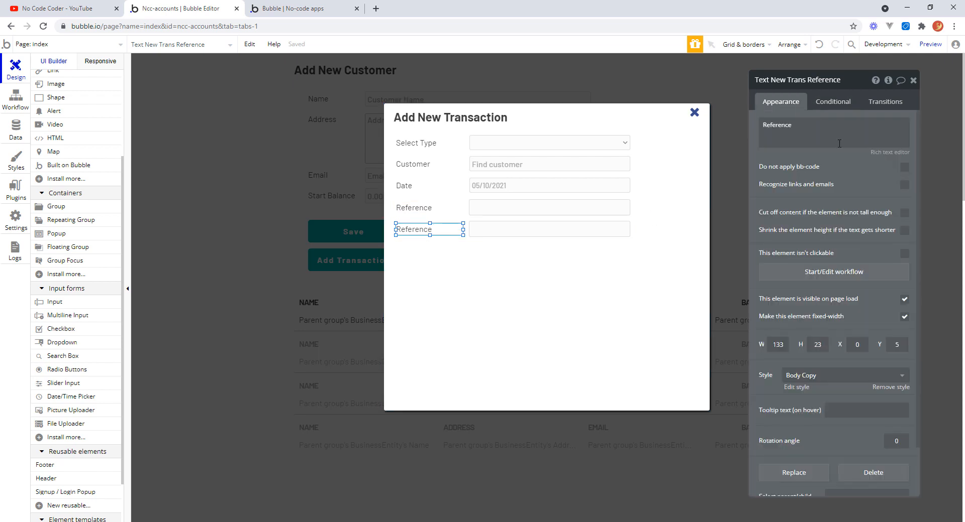
double_click(789, 123)
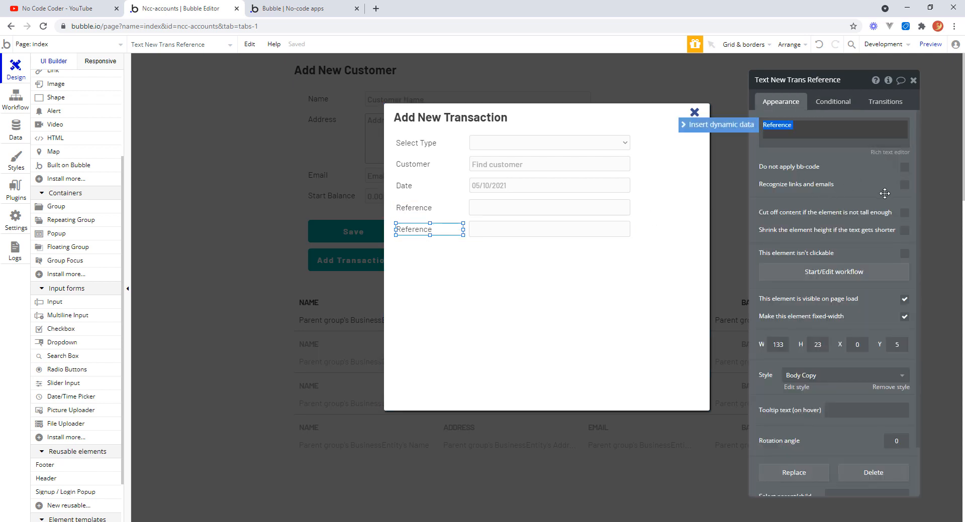
text(T)
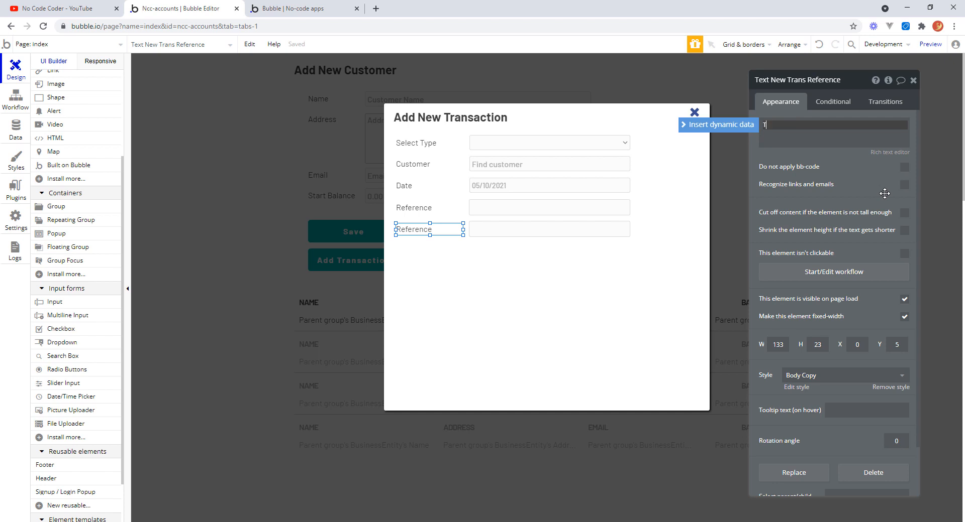
text(otal)
key(Return)
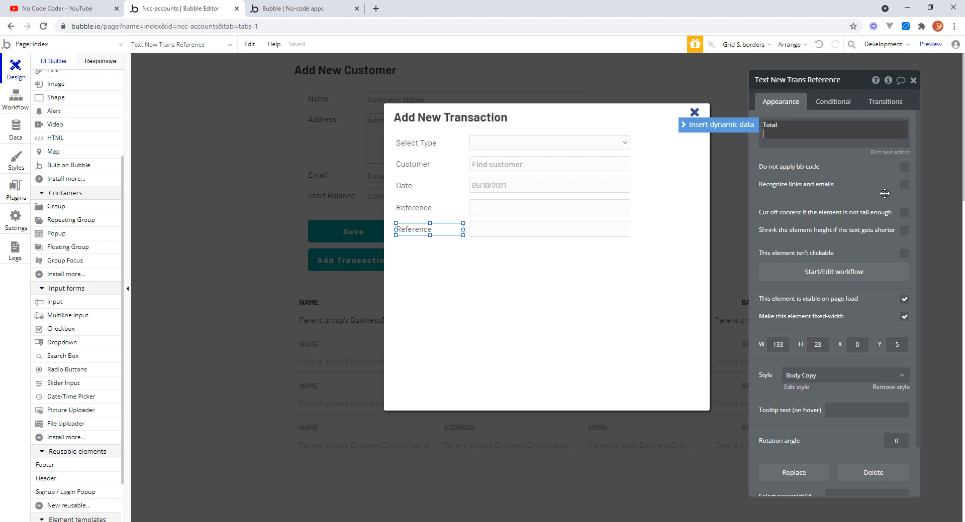
key(BackSpace)
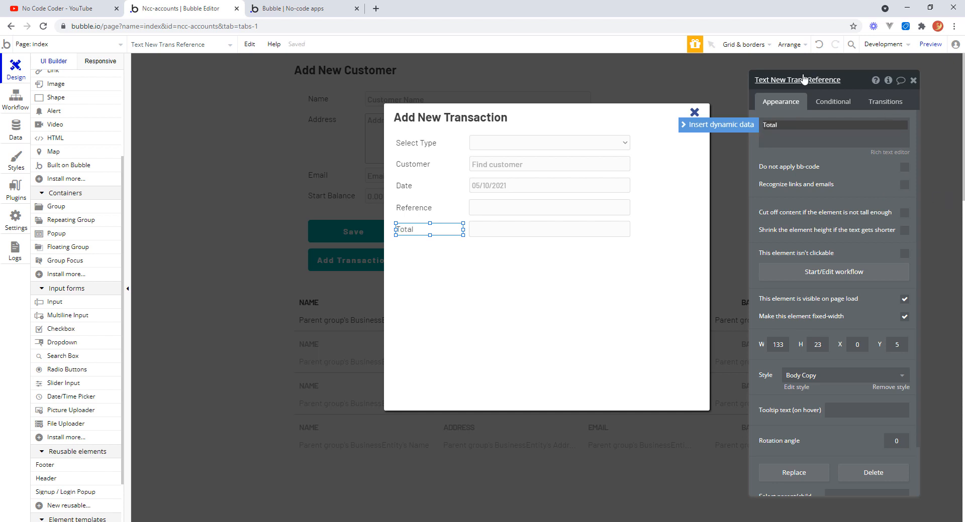
Rename the copied label element to Text New Trans Total.
click(822, 80)
double_click(823, 81)
text(Total)
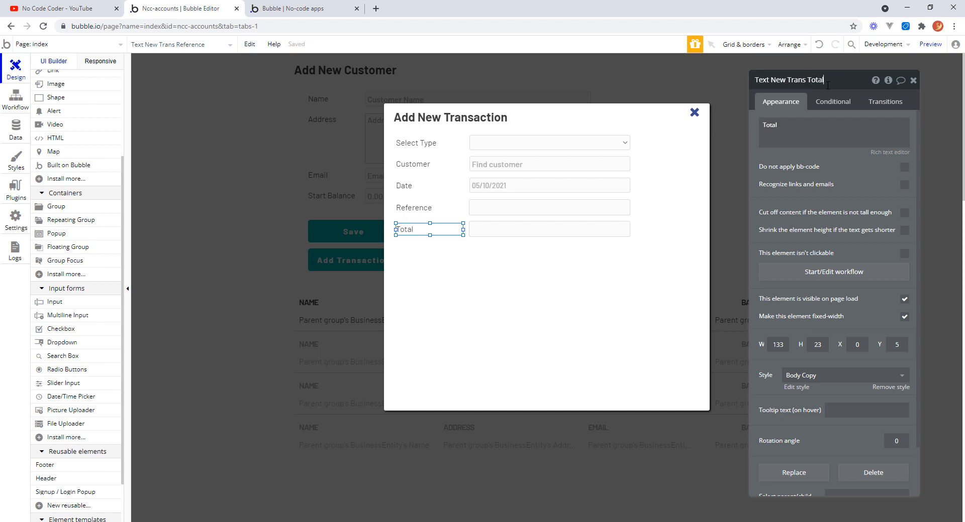
key(Return)
Rename the copied input element to Input New Trans Total.
click(533, 229)
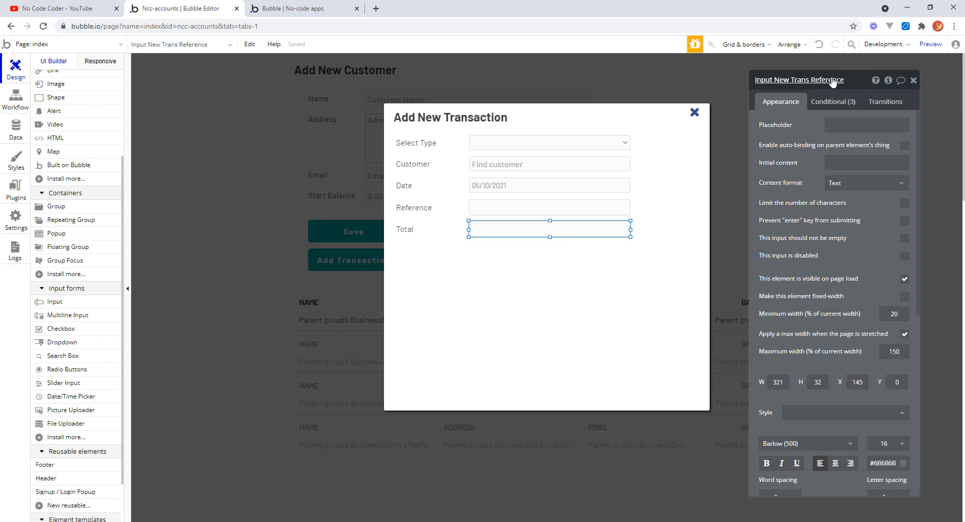
double_click(832, 79)
text(Total)
key(Return)
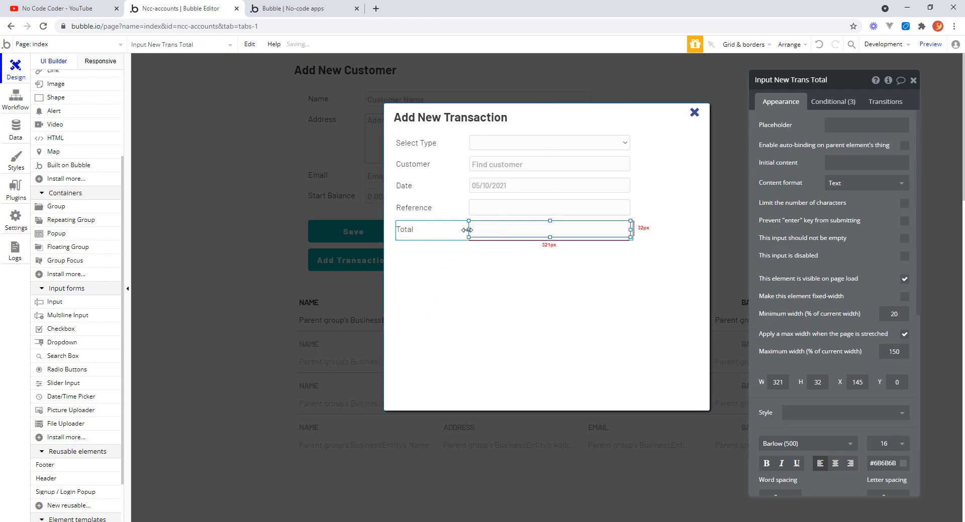
Rename the copied group to Group New Trans Total.
click(462, 234)
click(462, 238)
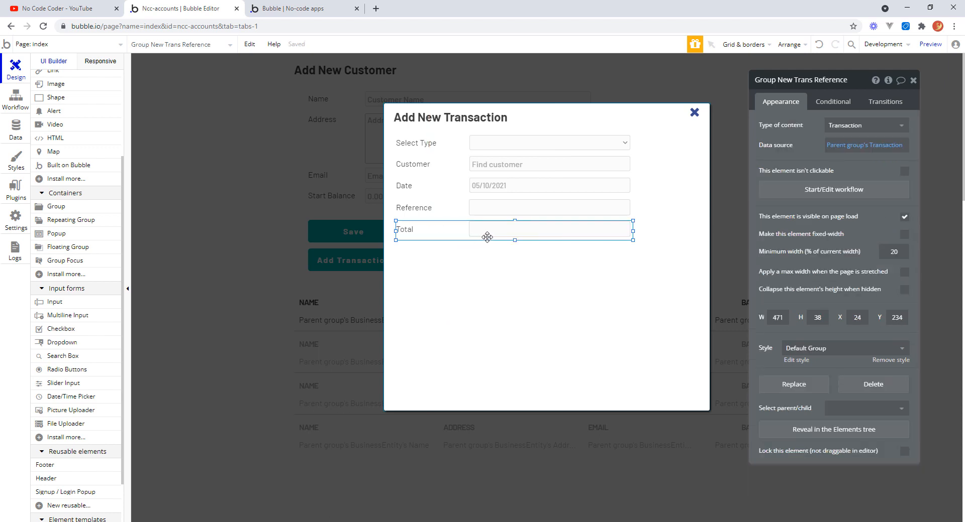
double_click(834, 81)
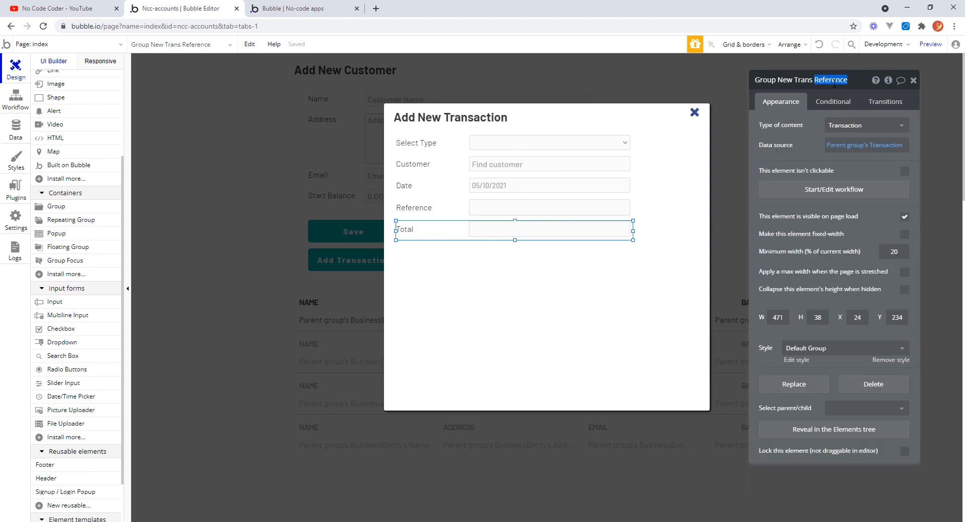
text(Total)
key(Return)
Set the Total input's content format to Decimal with 2 decimal places, show a thousands separator, and make it required.
click(553, 232)
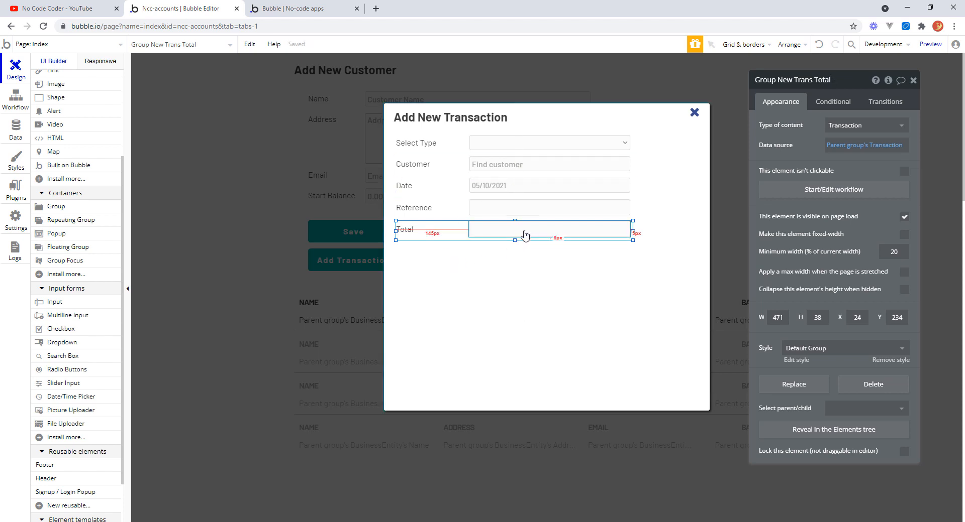
click(886, 188)
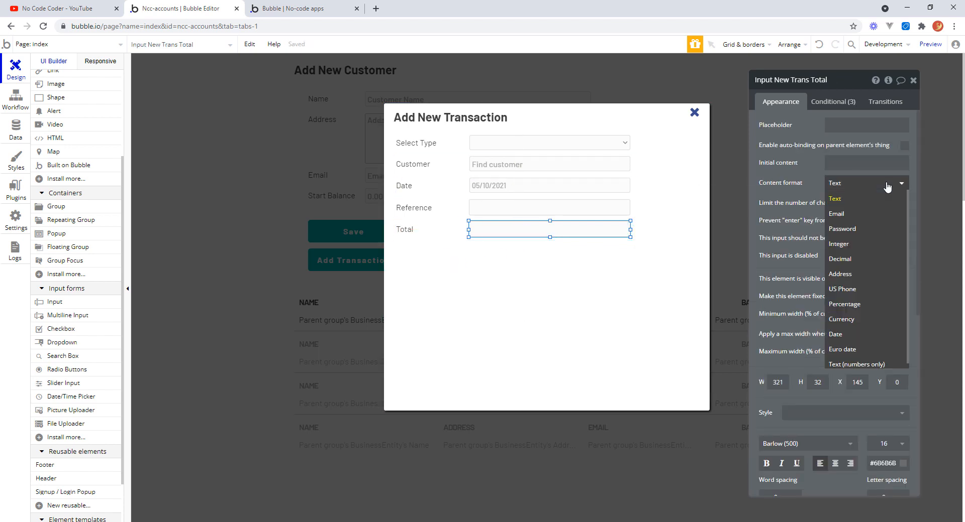
click(853, 261)
click(853, 201)
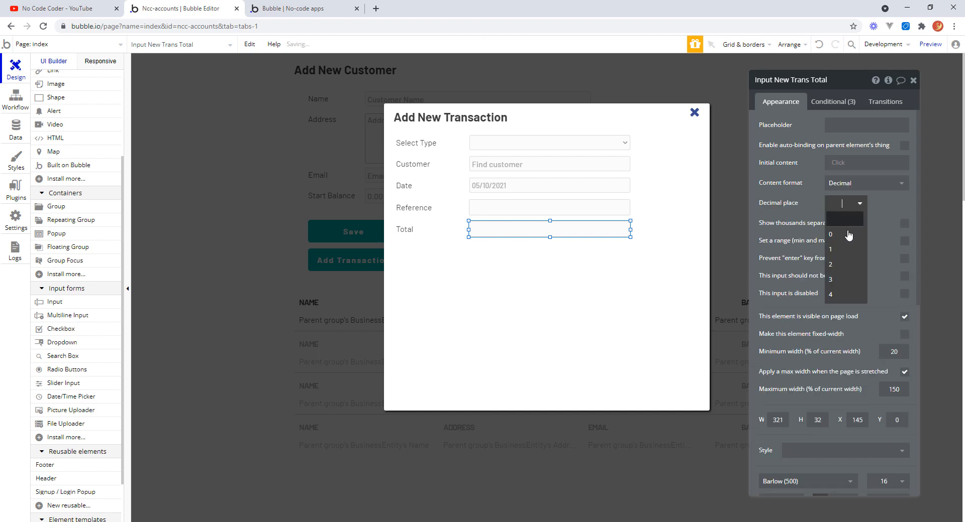
click(840, 264)
click(904, 224)
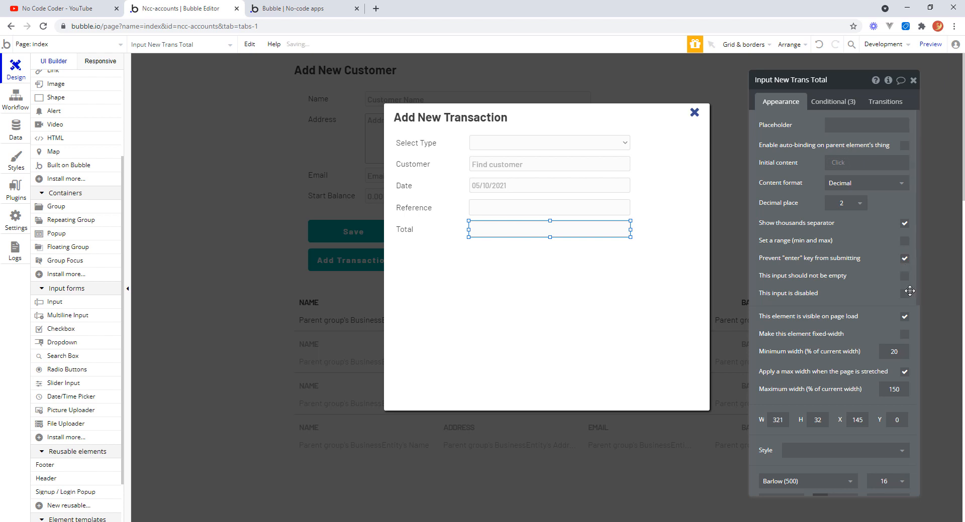
click(903, 277)
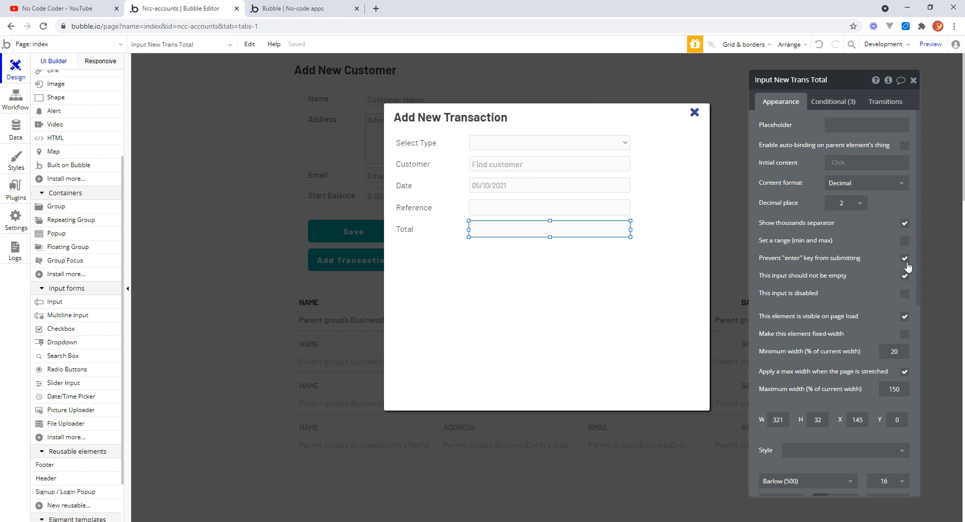
Give the Total input a range with minimum value 0 and set its height to 30.
click(904, 243)
click(838, 258)
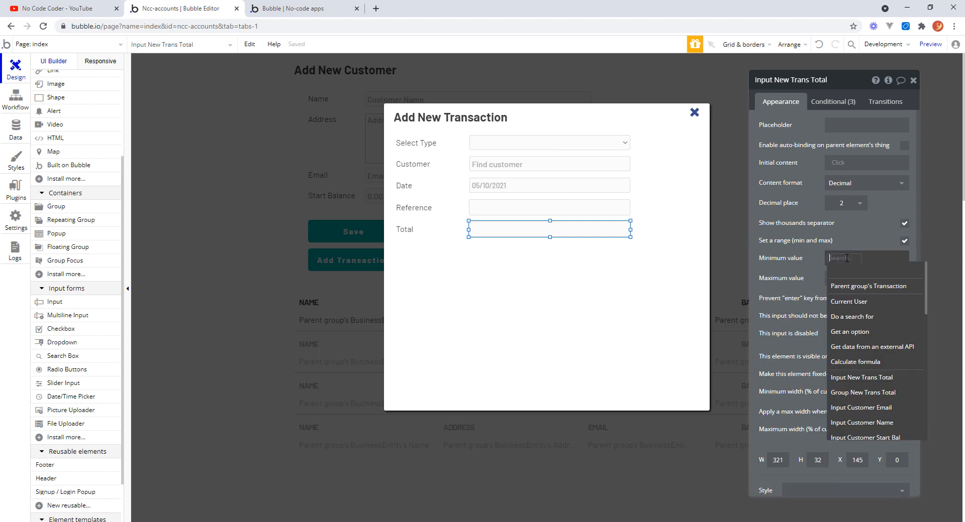
text(0)
click(852, 274)
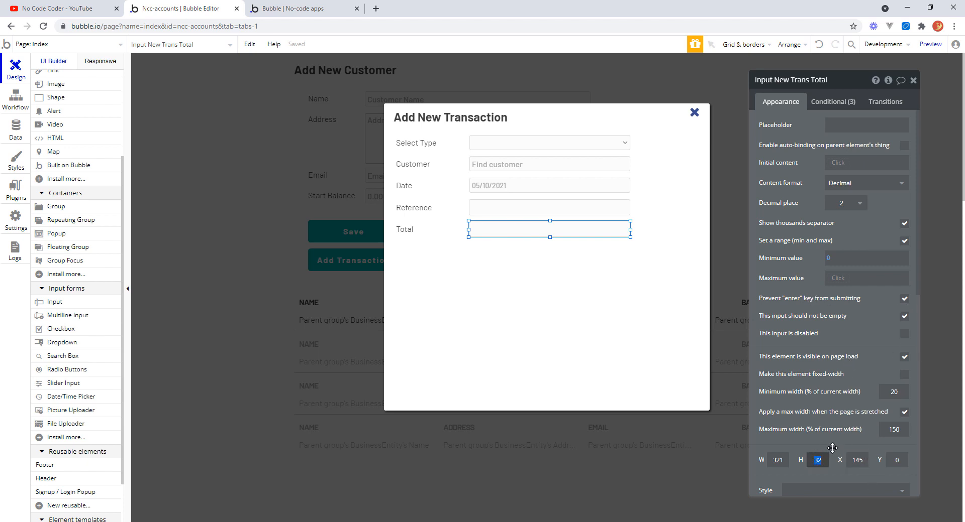
text(30)
key(Return)
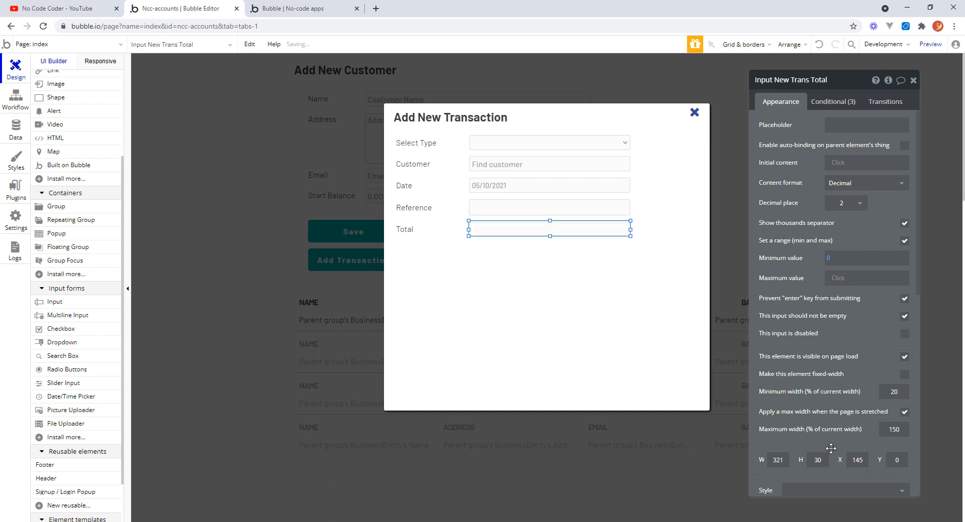
Set the Reference input's height to 30.
click(576, 208)
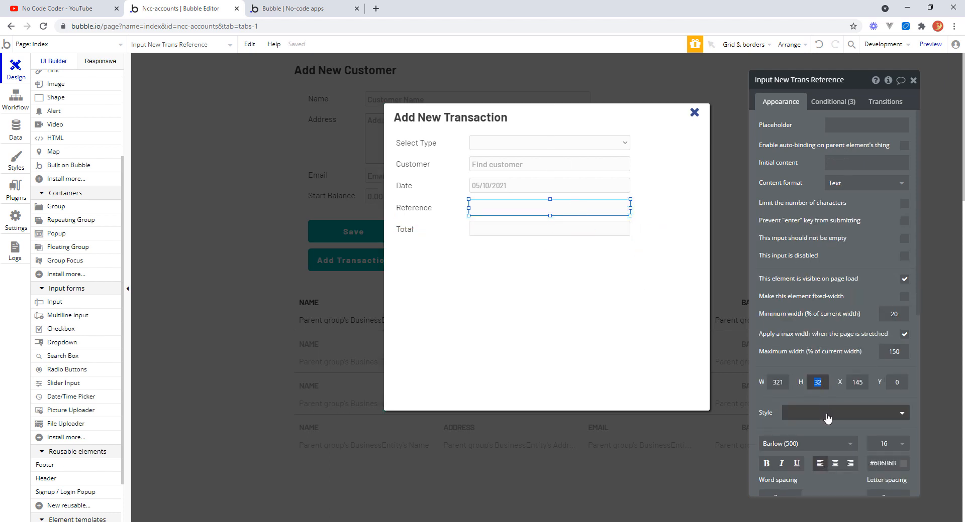
text(30)
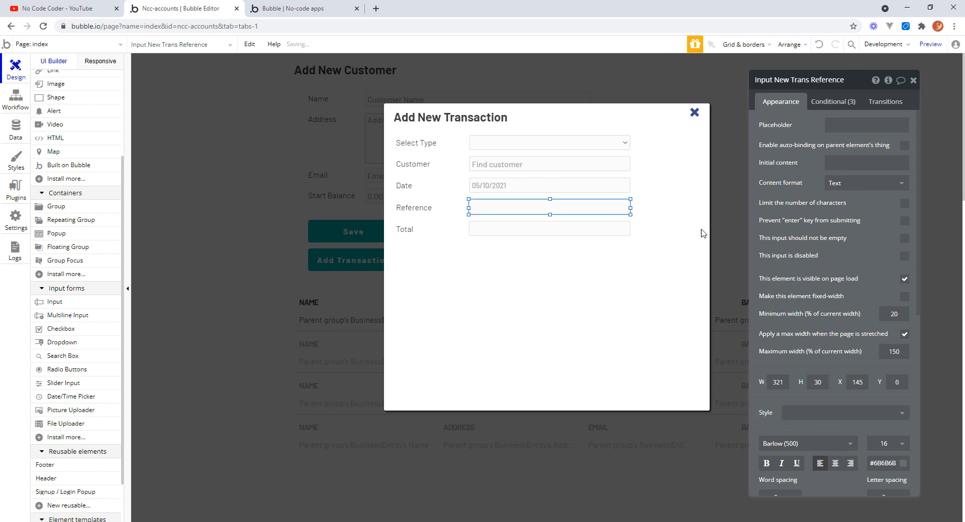
click(596, 188)
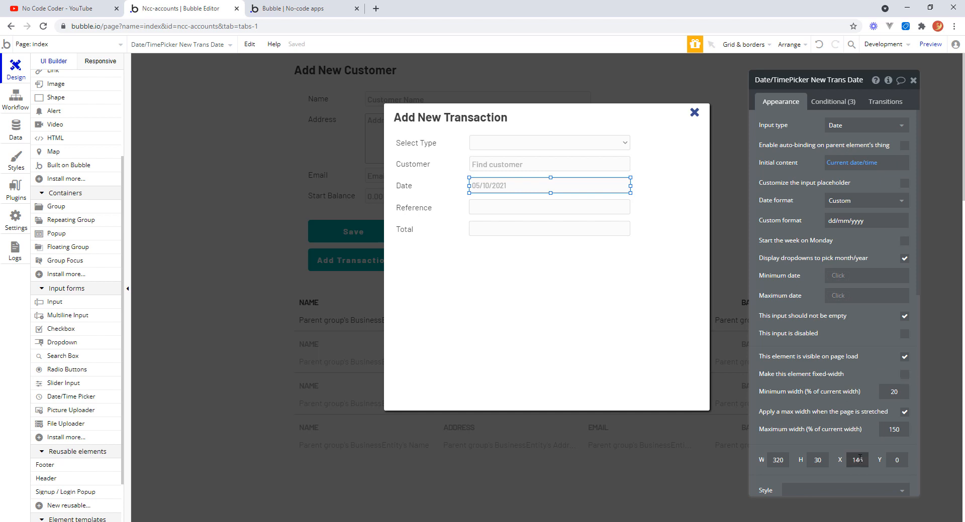
Move the popup's close icon left and shrink the Add New Transaction popup to about 521 × 372 px.
click(511, 285)
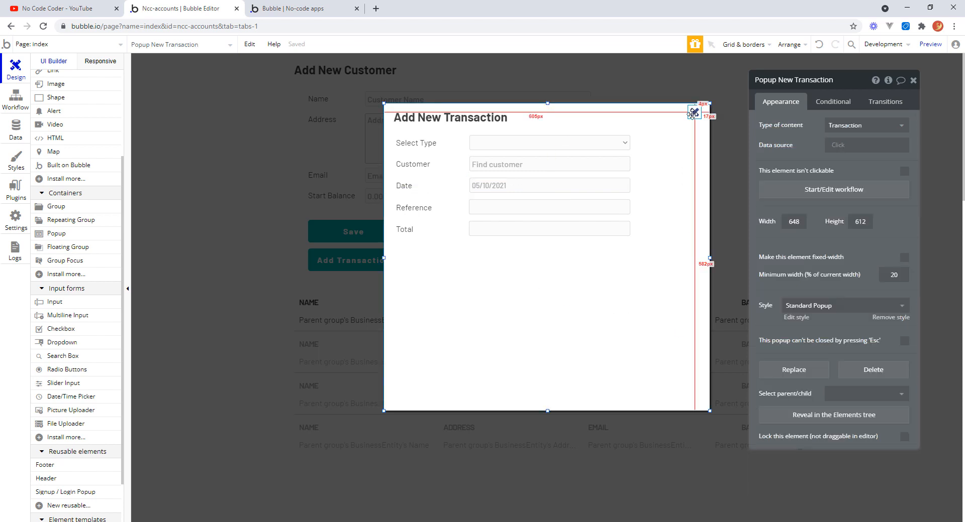
drag(693, 112, 640, 113)
click(705, 268)
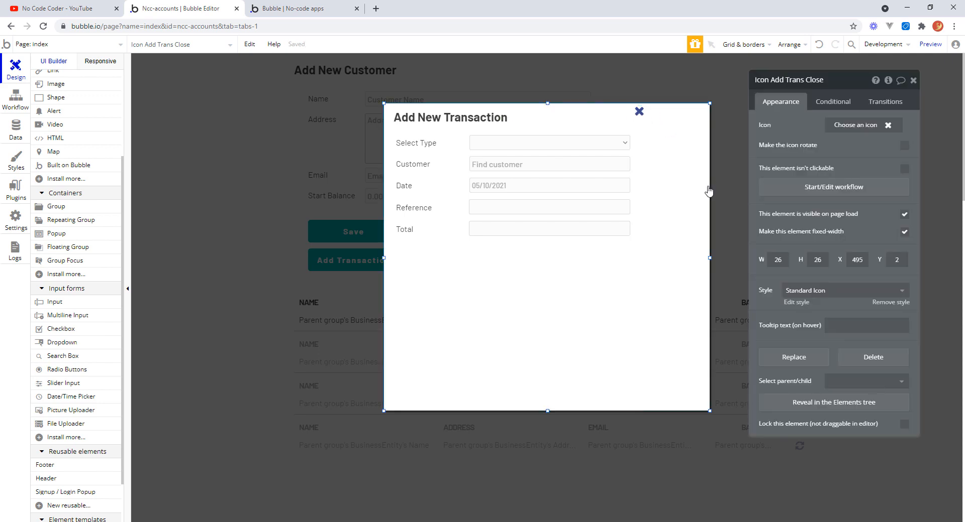
drag(709, 258, 646, 256)
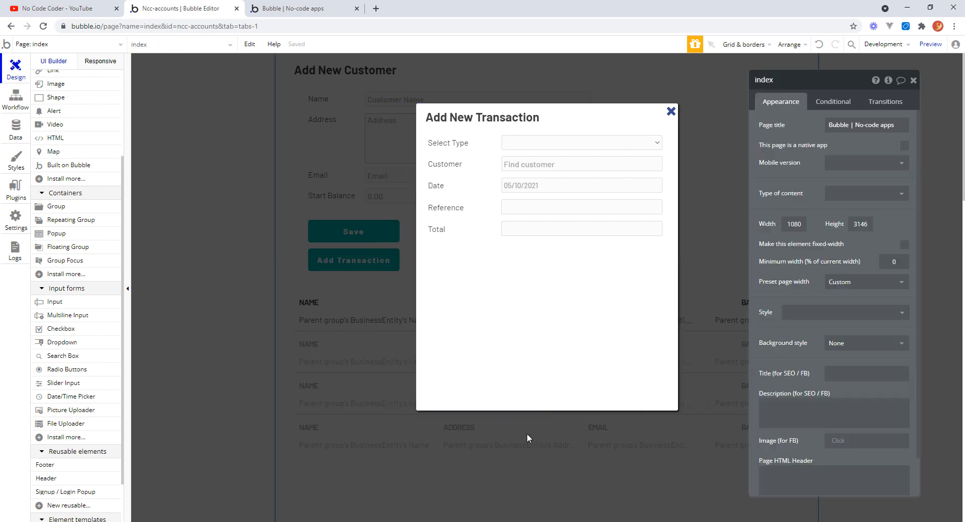
drag(546, 411, 553, 291)
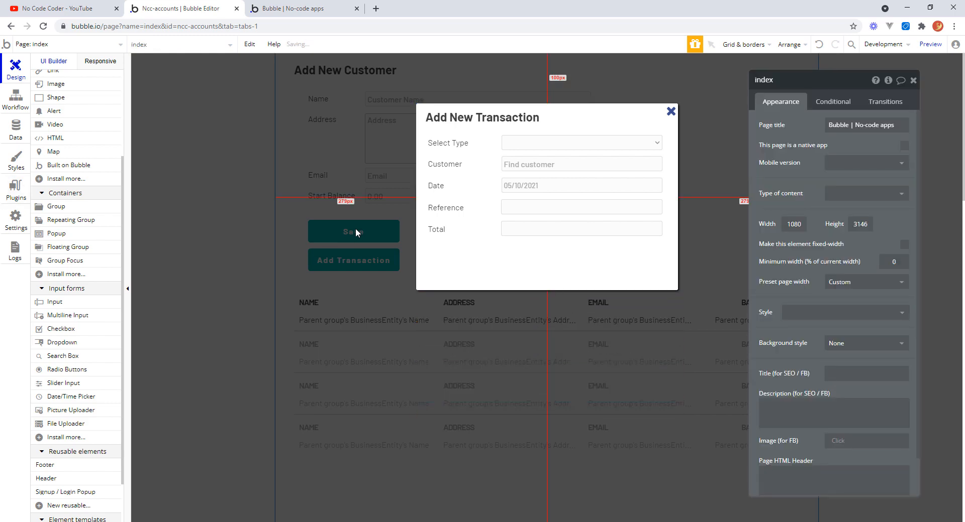
Copy the Save button into the Add New Transaction popup and place it below the Total field.
click(355, 232)
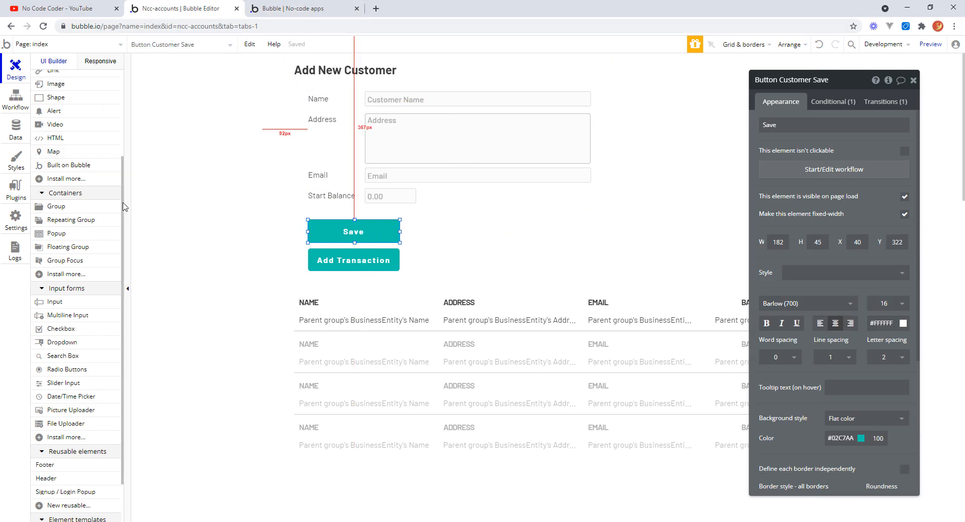
drag(123, 207, 120, 87)
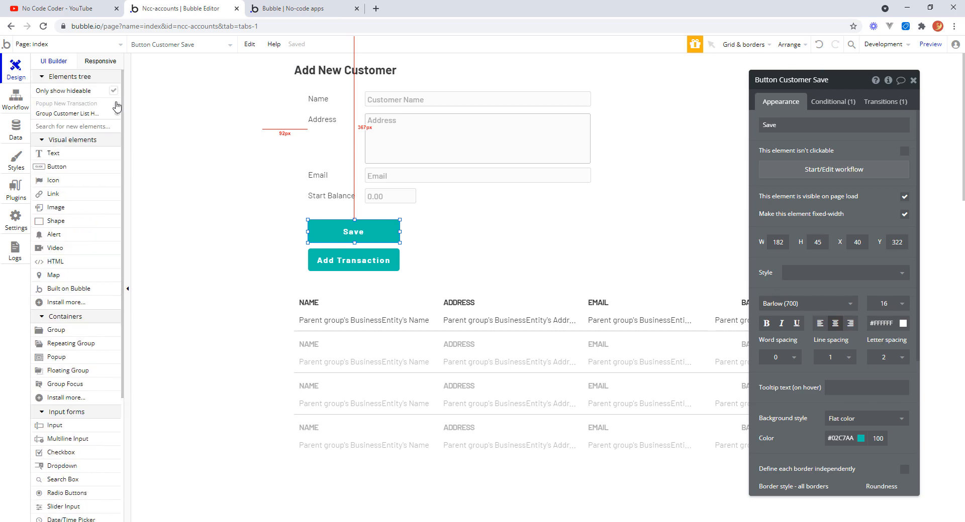
click(117, 104)
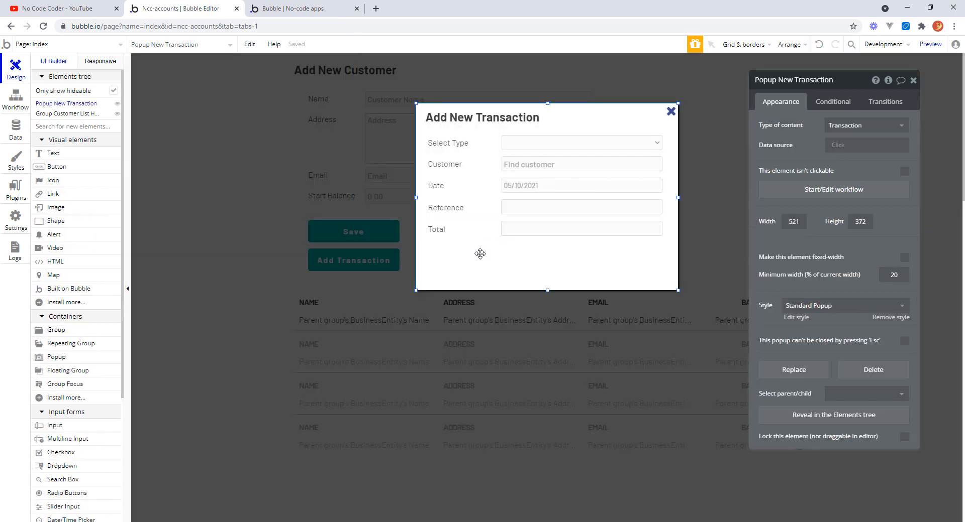
click(455, 120)
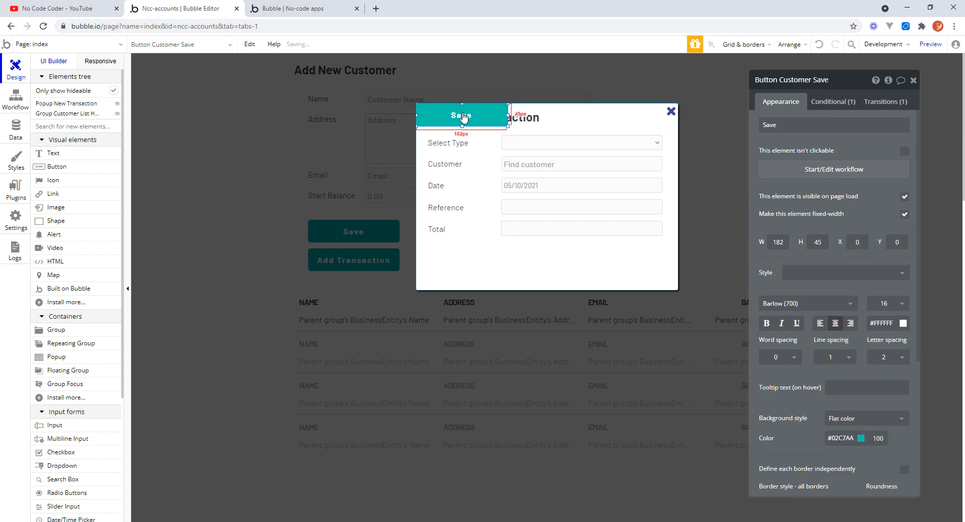
drag(454, 119, 476, 263)
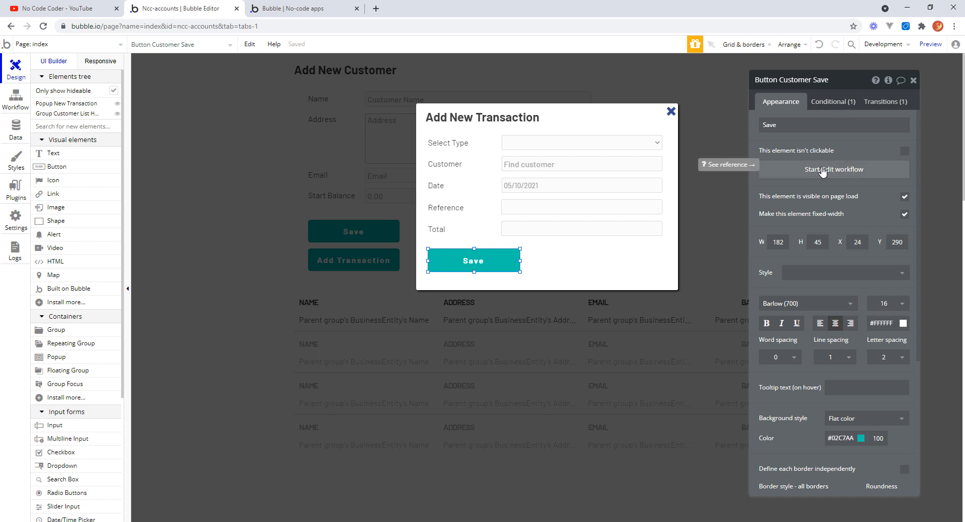
click(822, 170)
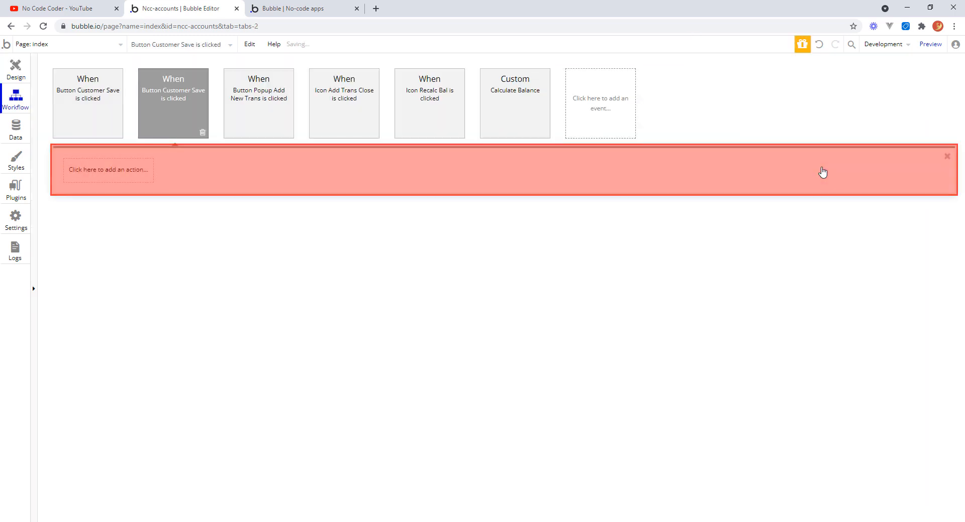
click(203, 133)
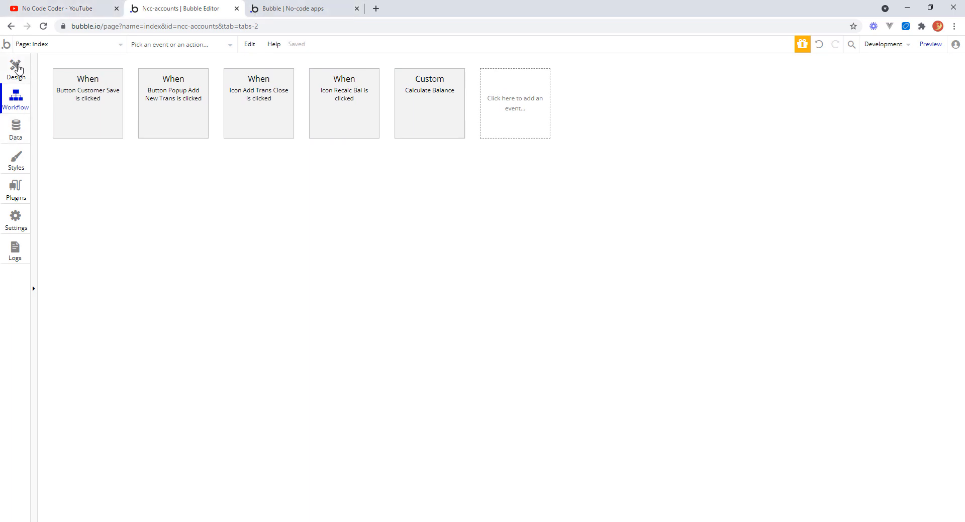
click(16, 69)
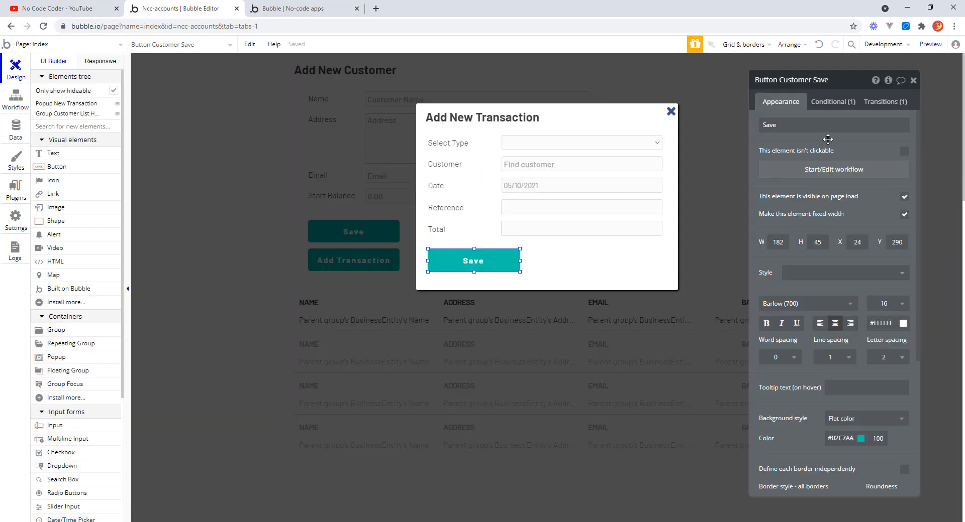
Rename the copied button to Button New Trans Save.
click(805, 80)
drag(812, 78, 790, 79)
text(New Trans)
key(Return)
Add a Create a new thing action of type Transaction to the button's click workflow.
click(814, 171)
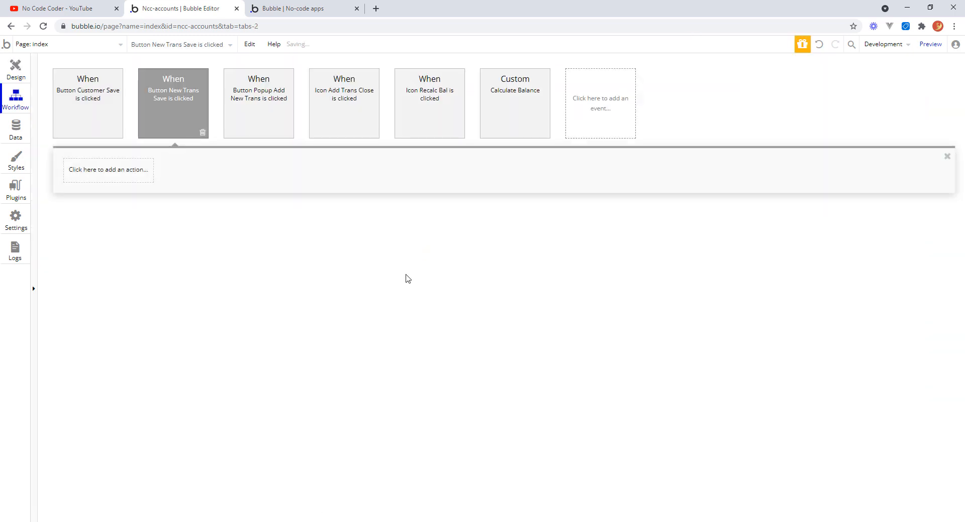
click(112, 173)
mouse_move(104, 245)
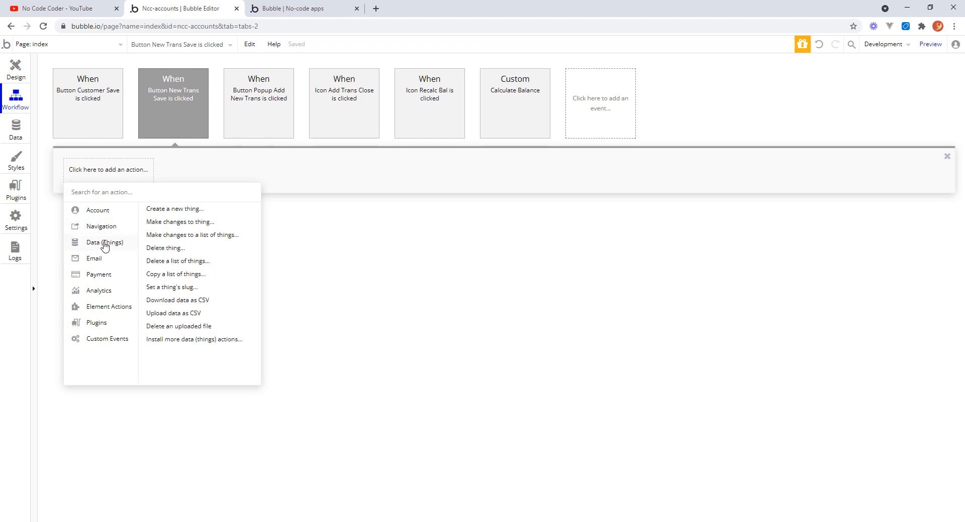
click(178, 209)
click(901, 104)
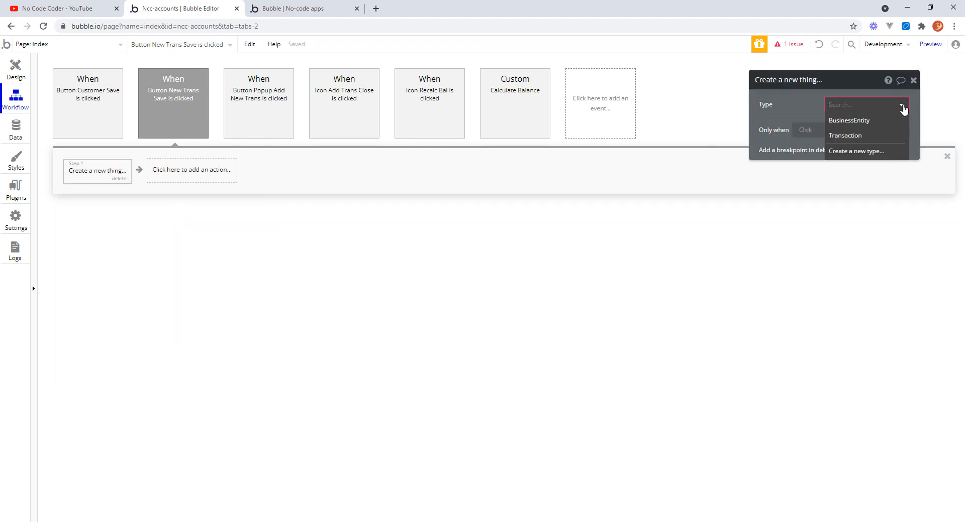
click(851, 136)
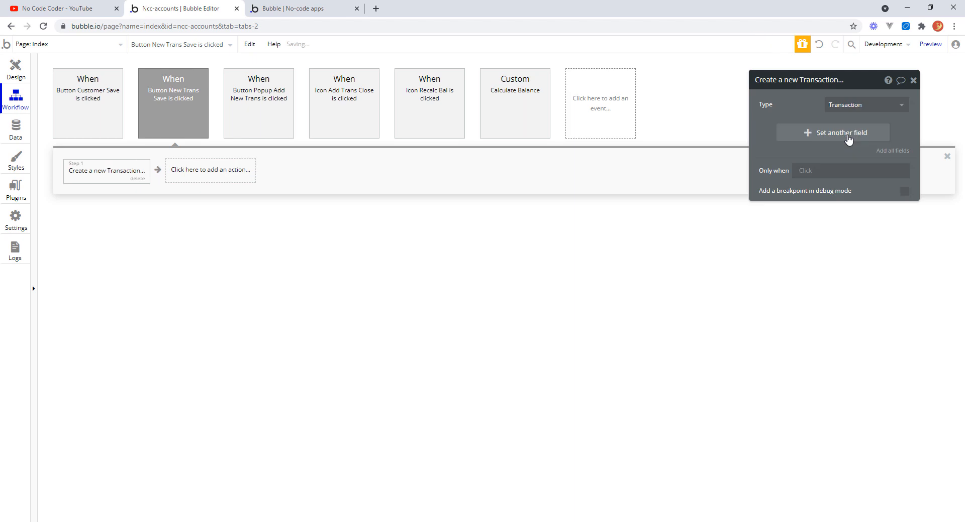
Add the Type field to the new Transaction action's fields.
click(806, 135)
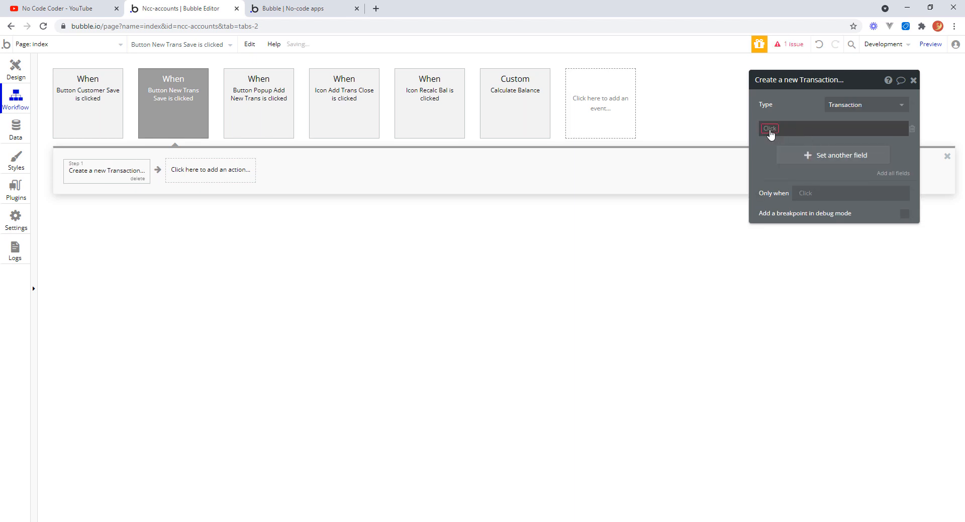
click(771, 132)
click(776, 201)
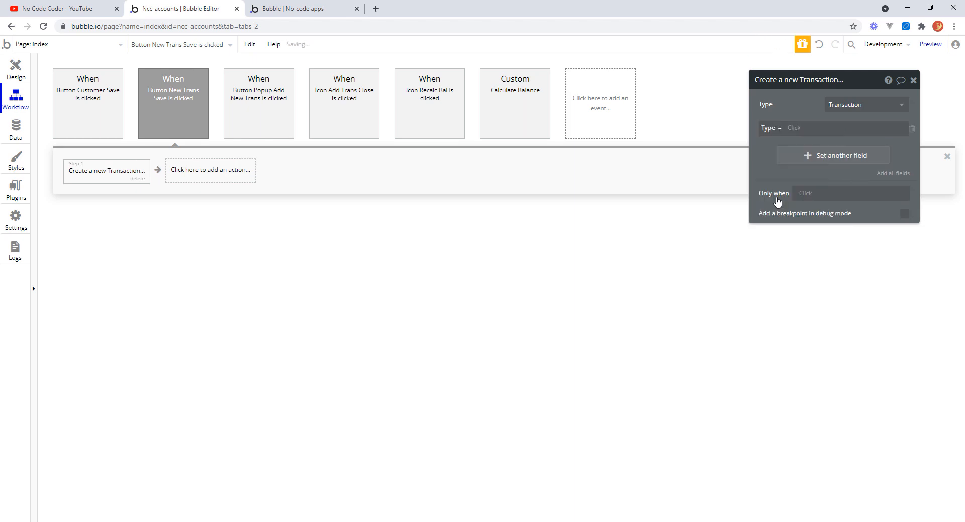
click(796, 131)
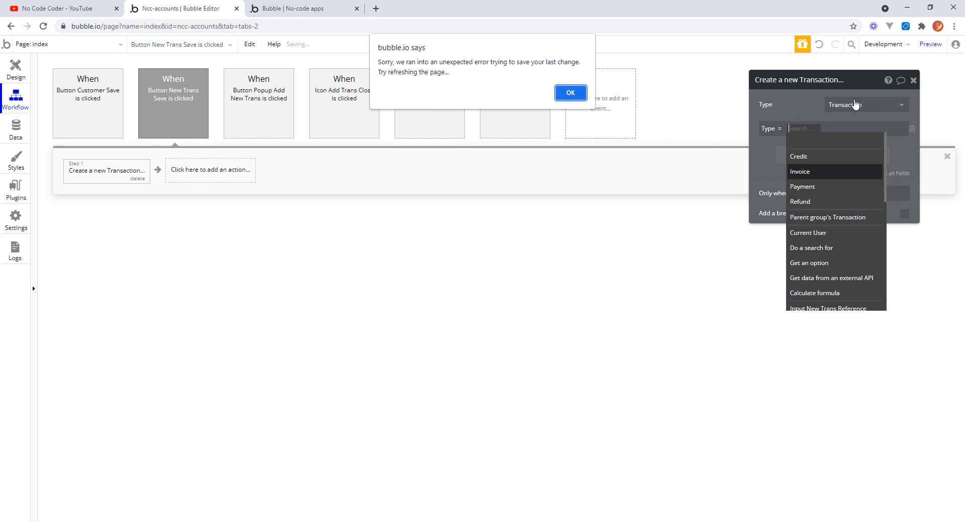
click(580, 96)
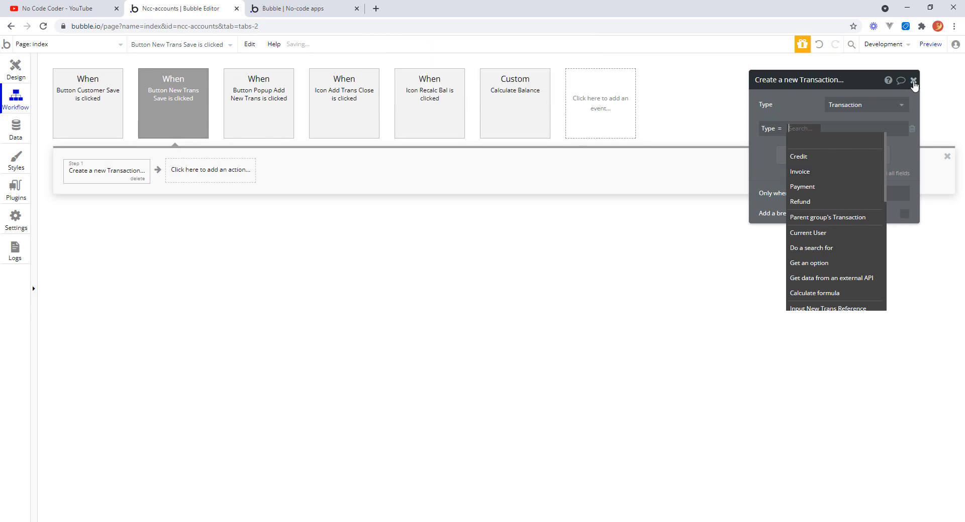
click(913, 81)
click(15, 71)
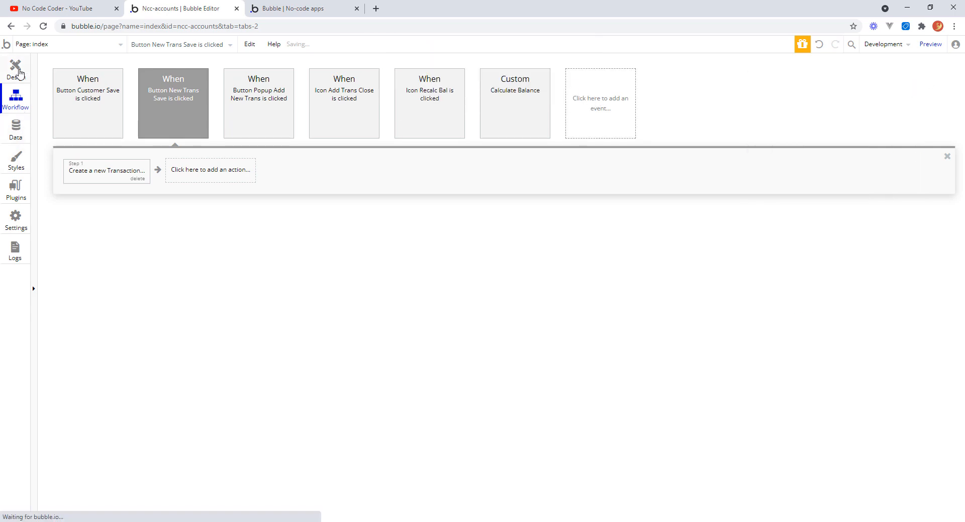
click(14, 111)
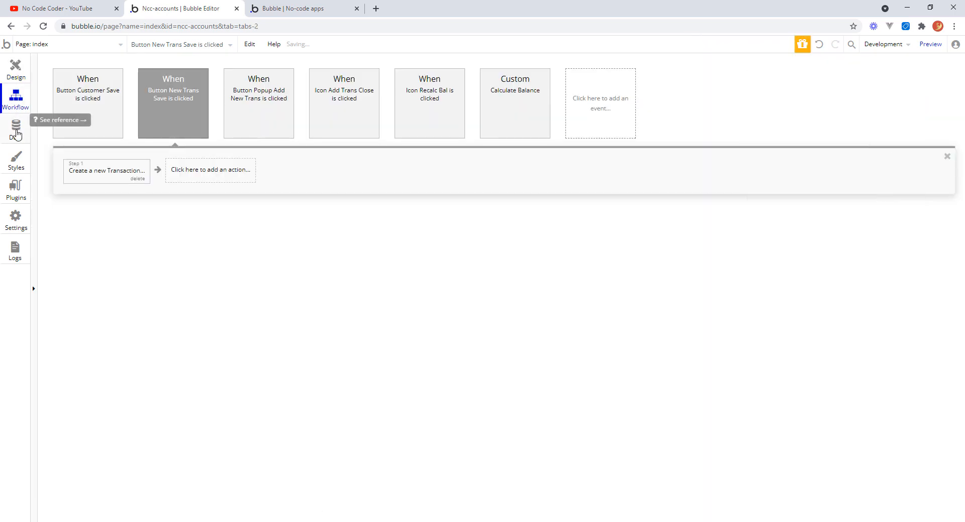
click(16, 131)
click(14, 73)
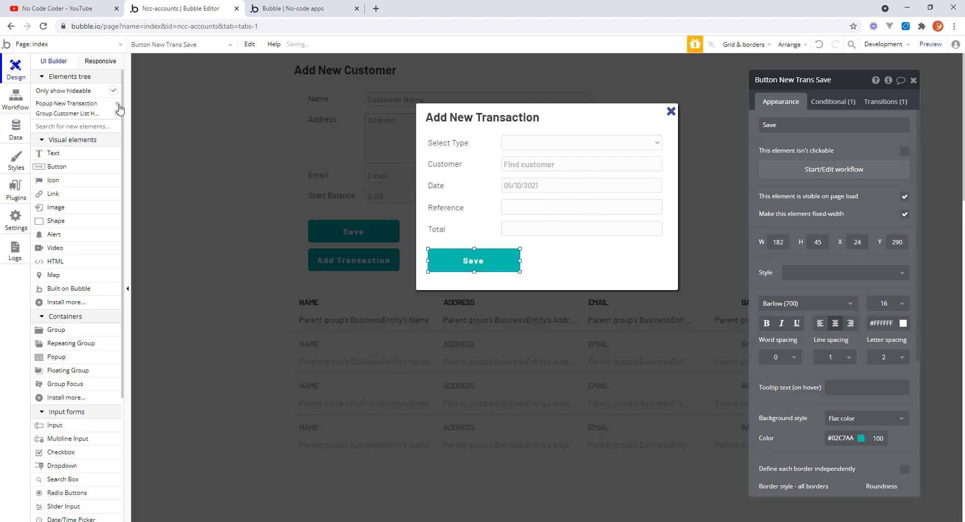
mouse_move(119, 107)
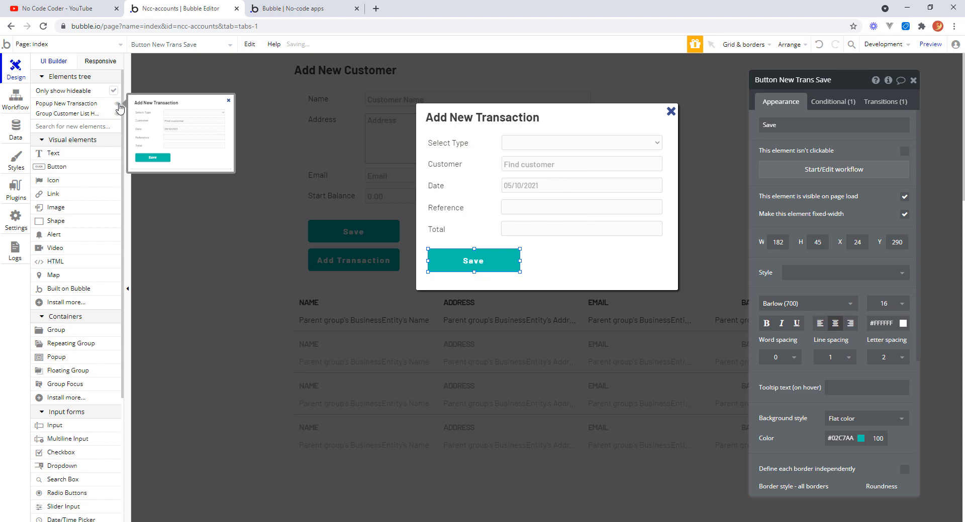
click(16, 98)
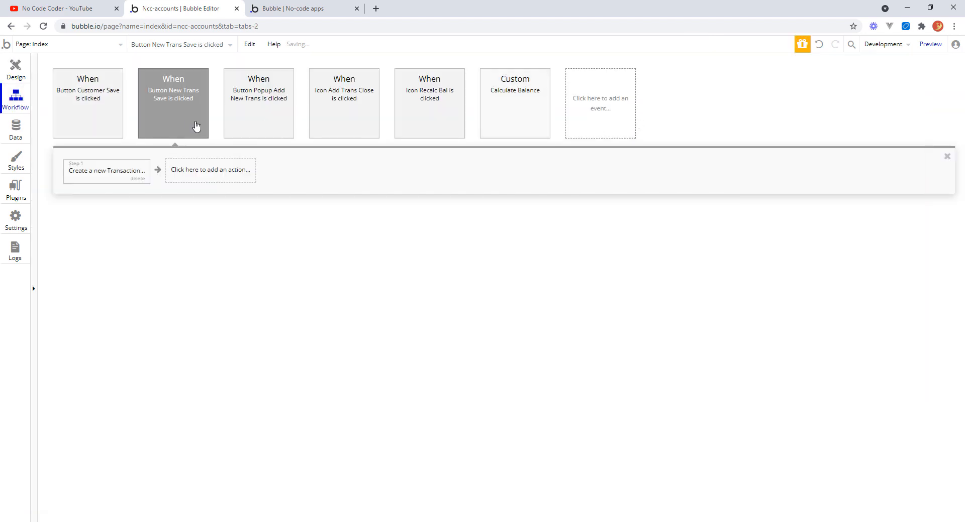
Set the new Transaction's Type field to Dropdown New Trans Type's value.
click(121, 174)
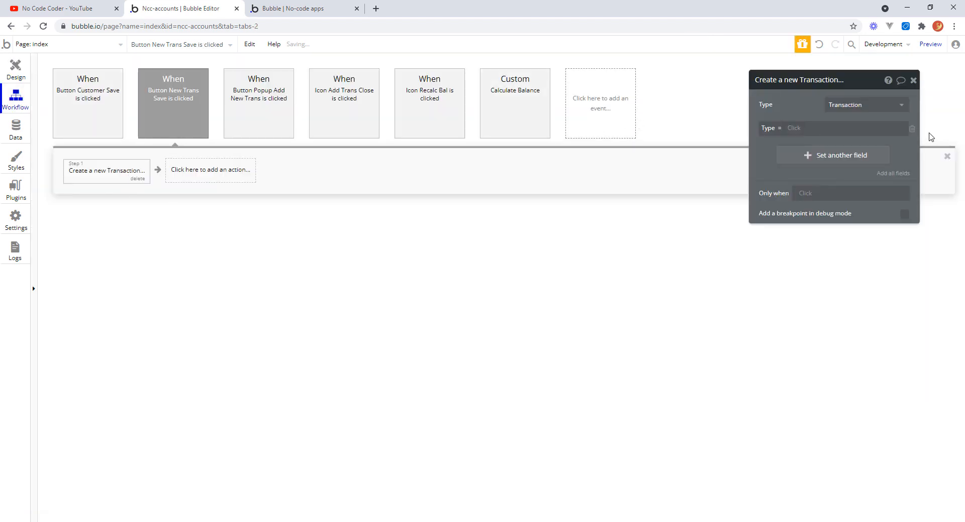
click(794, 128)
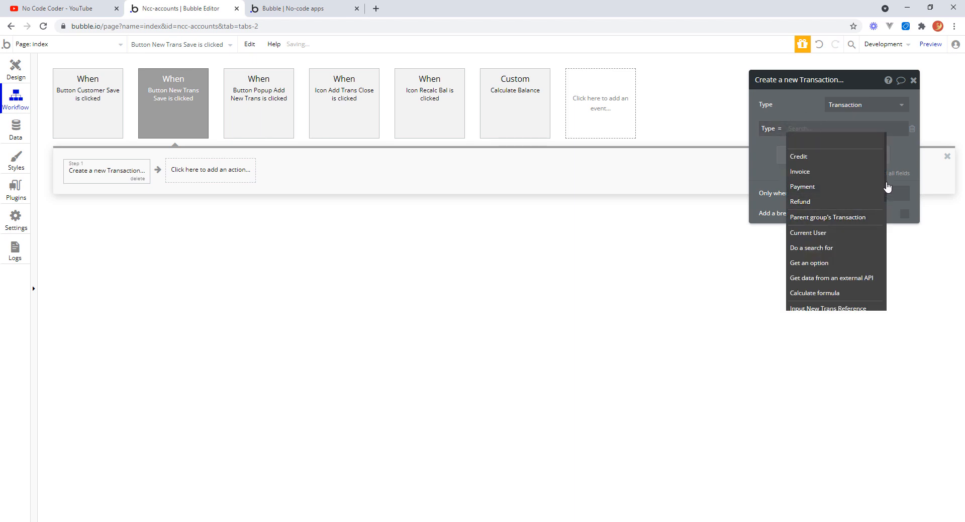
drag(886, 184, 886, 238)
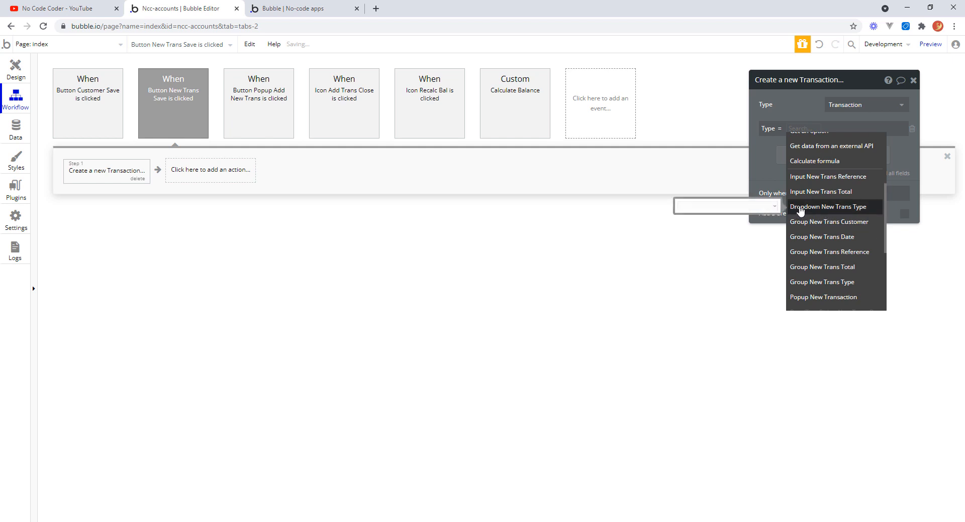
click(852, 207)
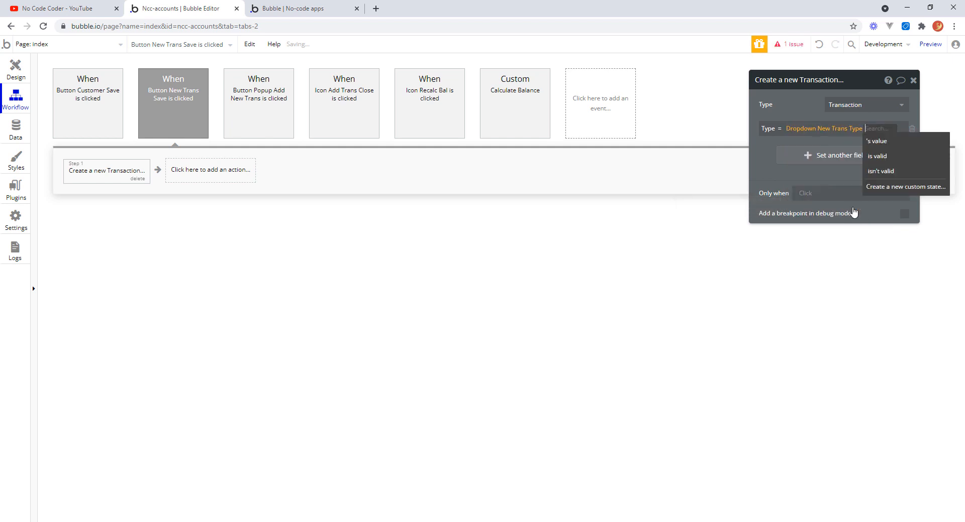
click(881, 145)
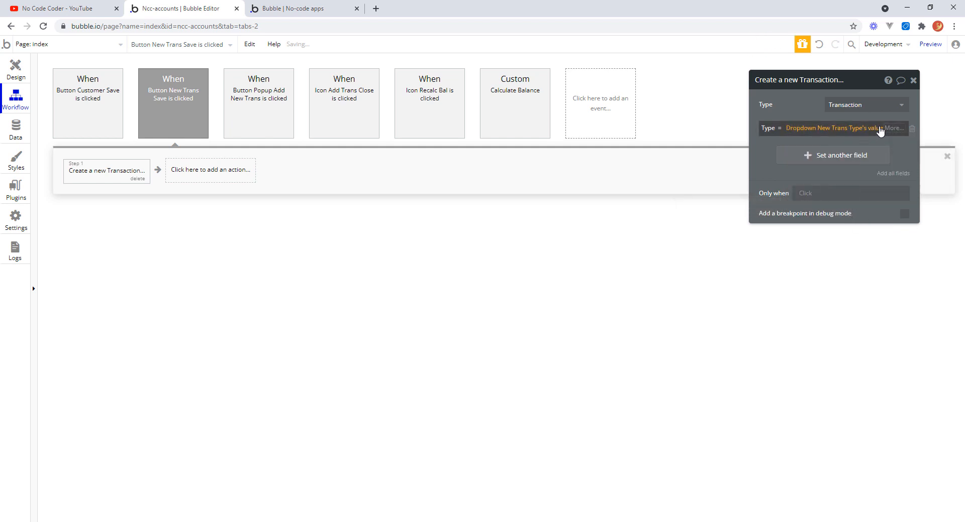
click(761, 151)
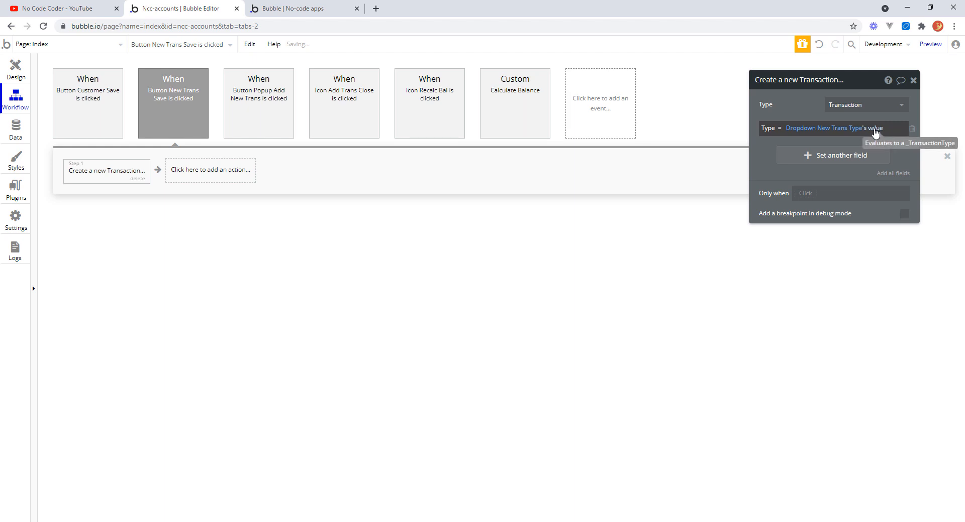
Add the BusinessEntity field and set it to SearchBox New Trans Customer's value.
click(792, 156)
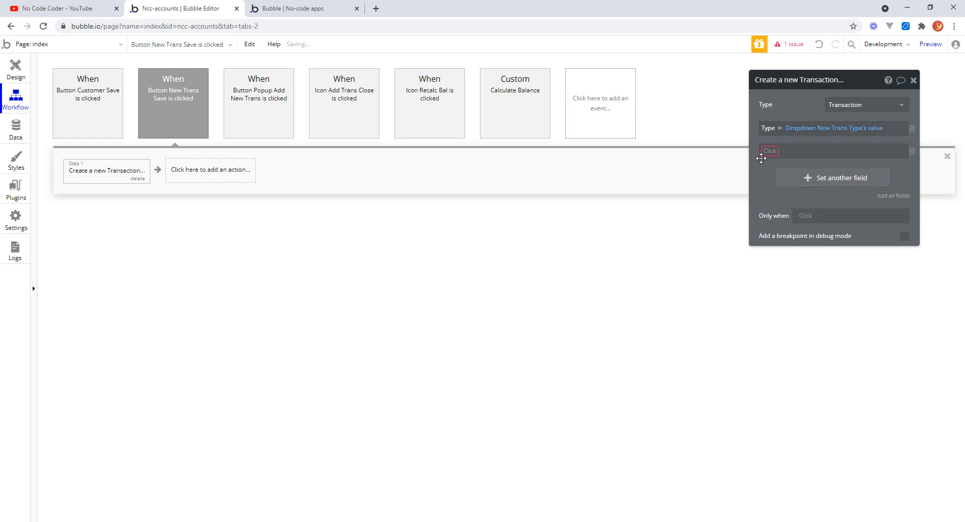
click(769, 156)
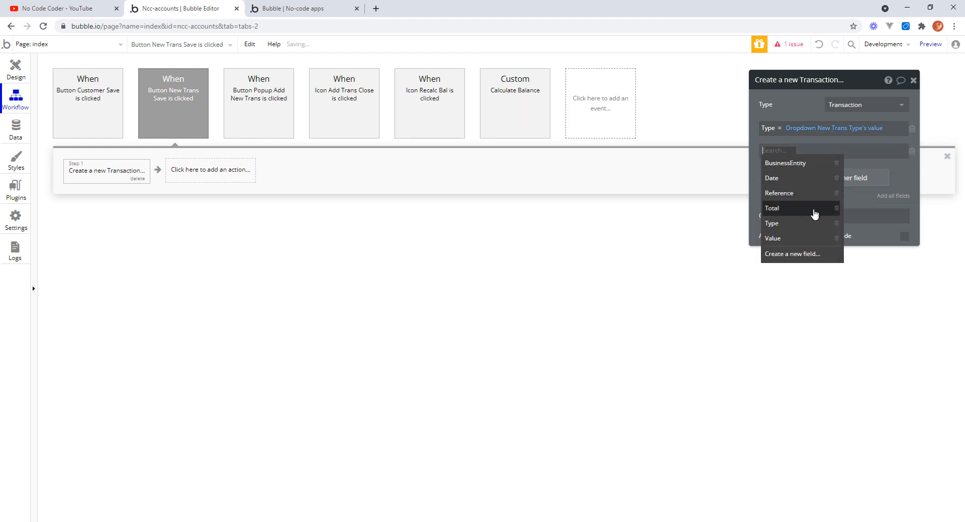
click(794, 165)
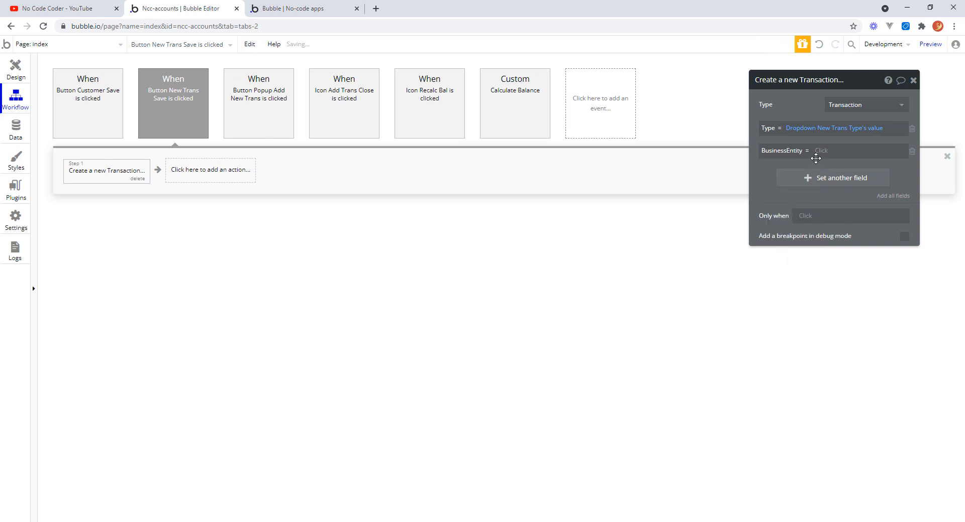
click(820, 155)
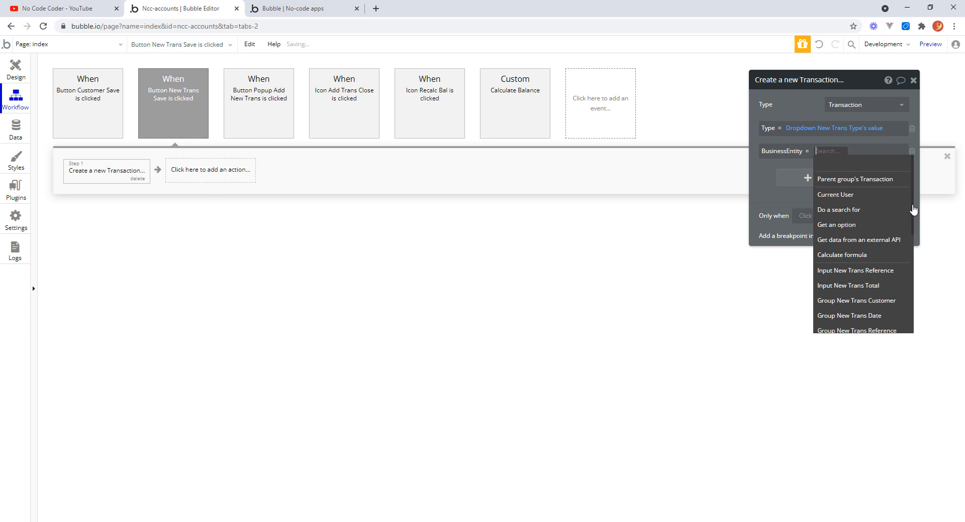
scroll(914, 211, down, 3)
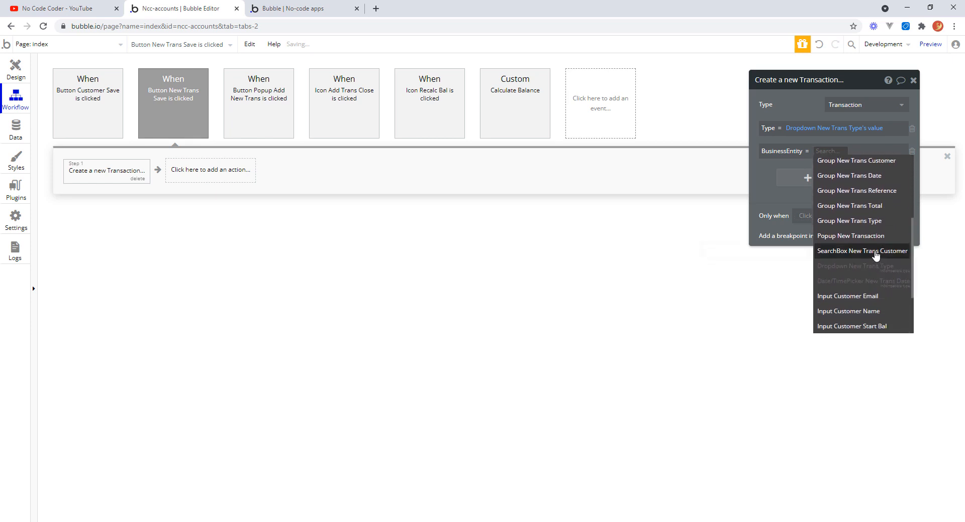
click(875, 252)
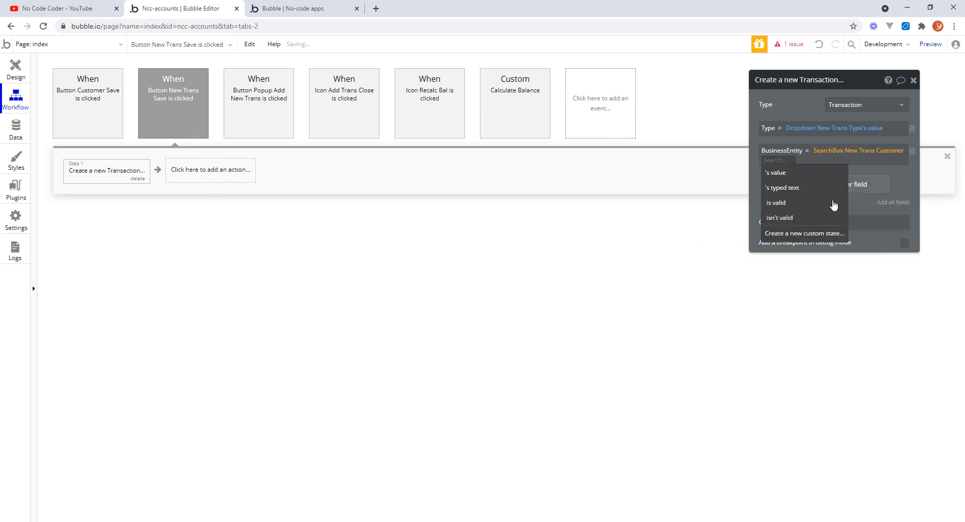
click(784, 176)
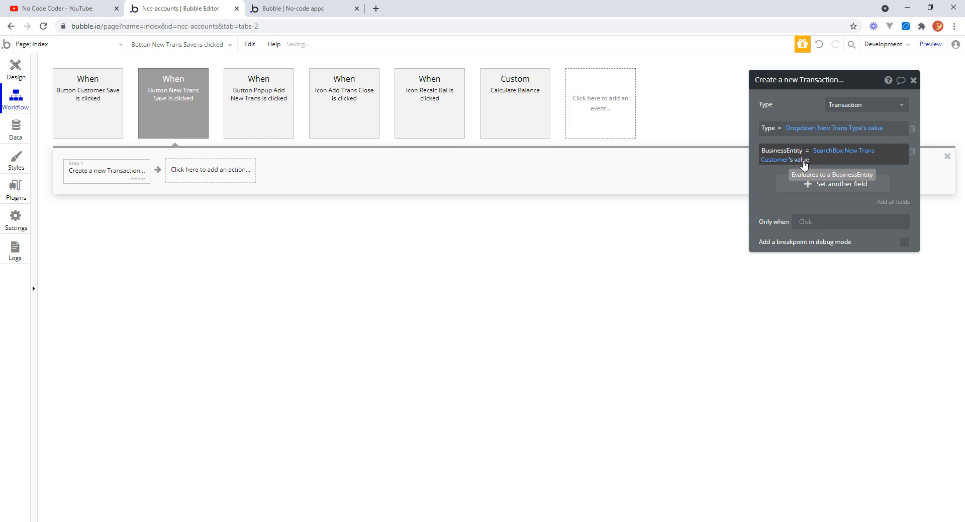
Add the Date field and set it to Date/TimePicker New Trans Date's value.
click(814, 185)
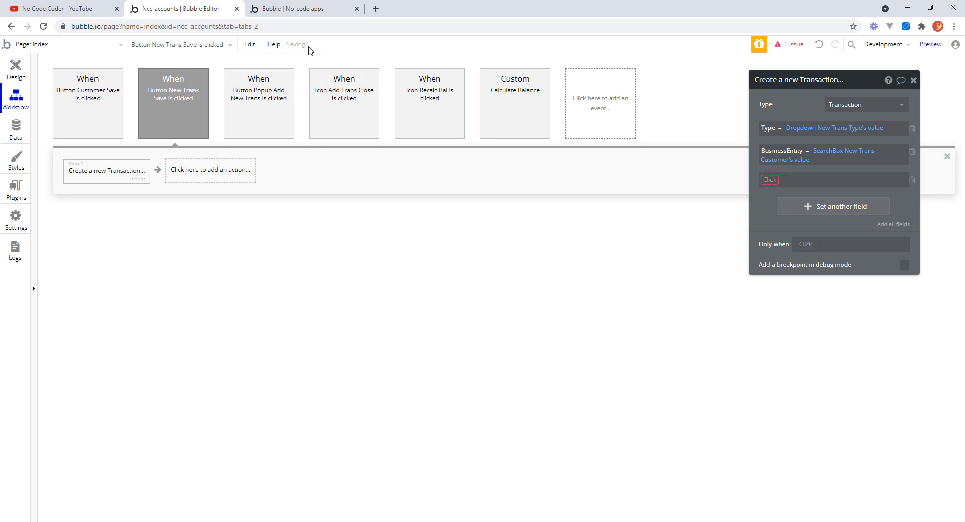
click(770, 181)
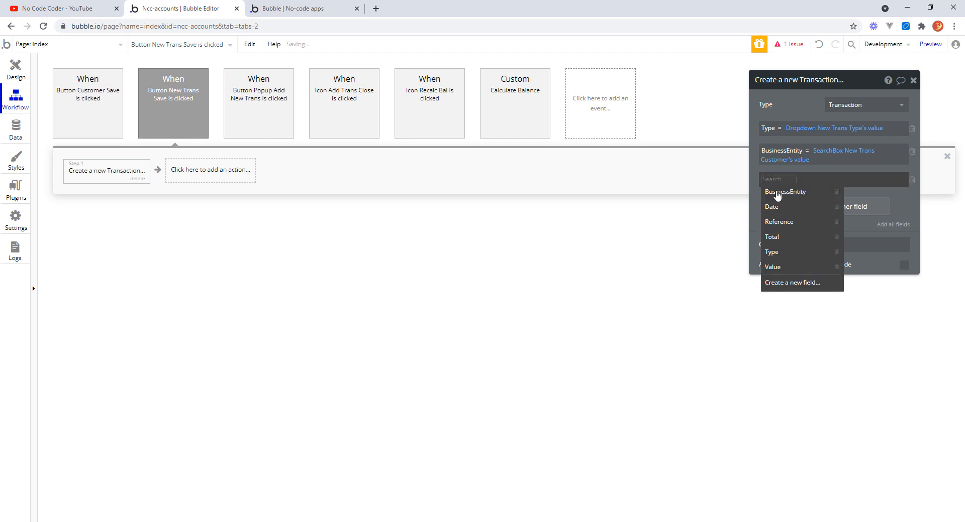
click(779, 208)
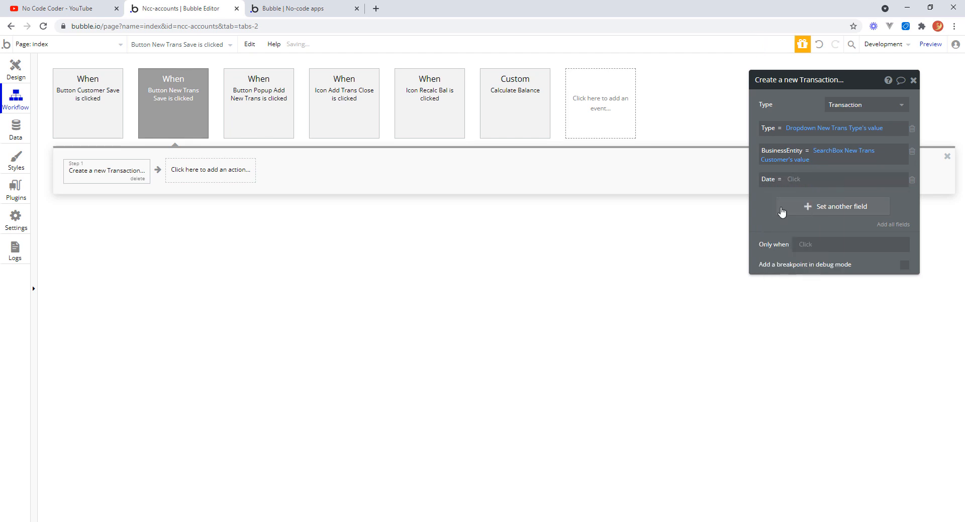
click(792, 182)
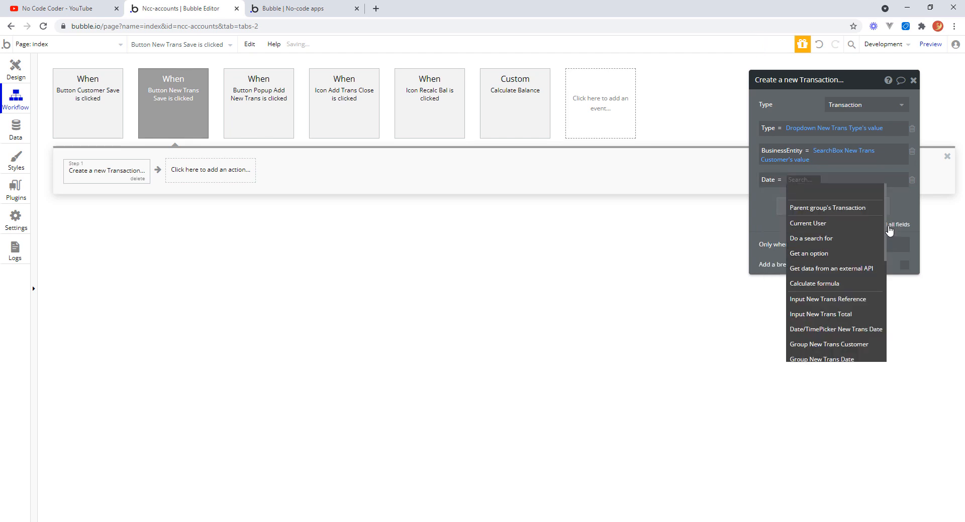
drag(886, 230, 888, 254)
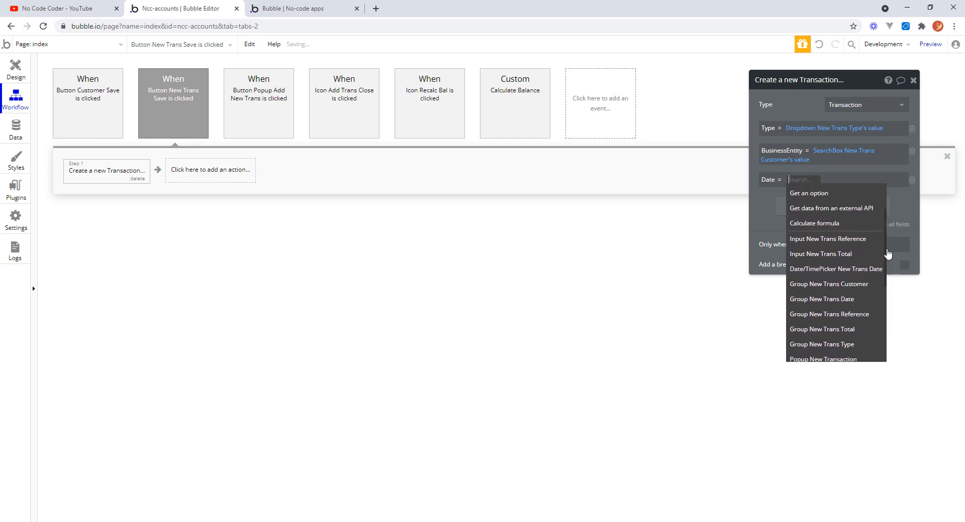
click(855, 270)
click(779, 202)
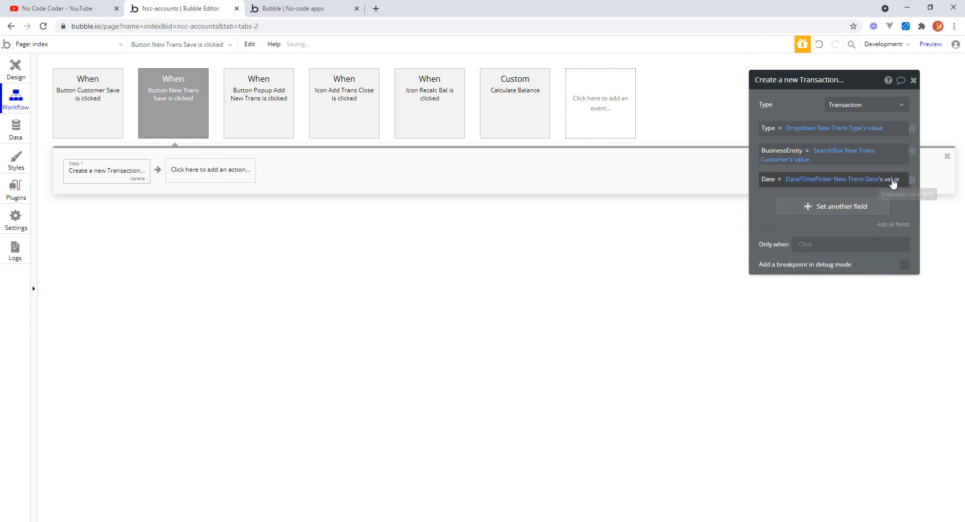
Add the Reference field and set it to Input New Trans Reference's value.
click(797, 208)
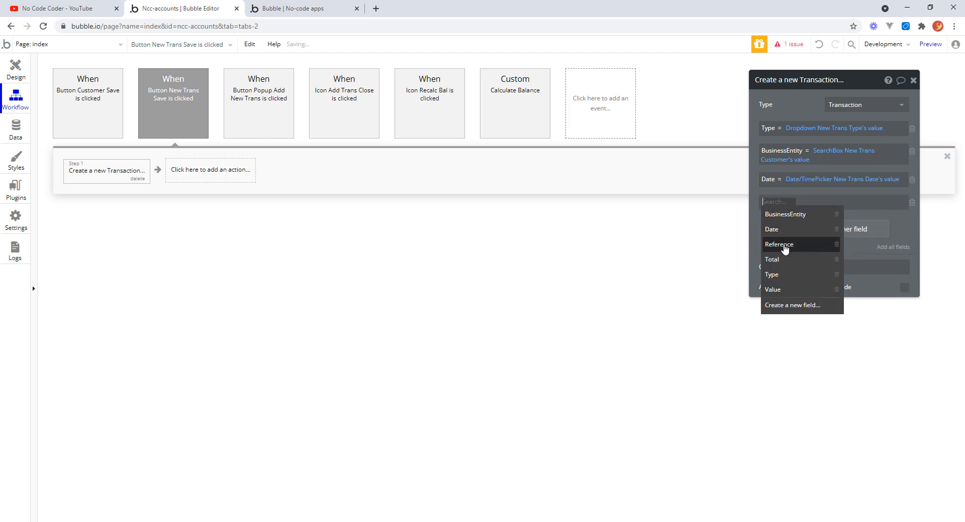
click(784, 244)
click(811, 203)
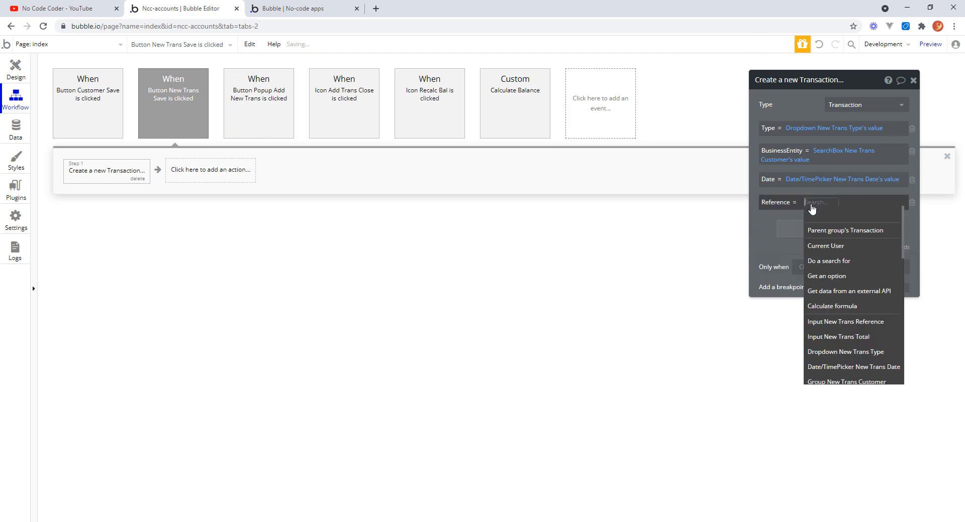
drag(905, 240, 900, 274)
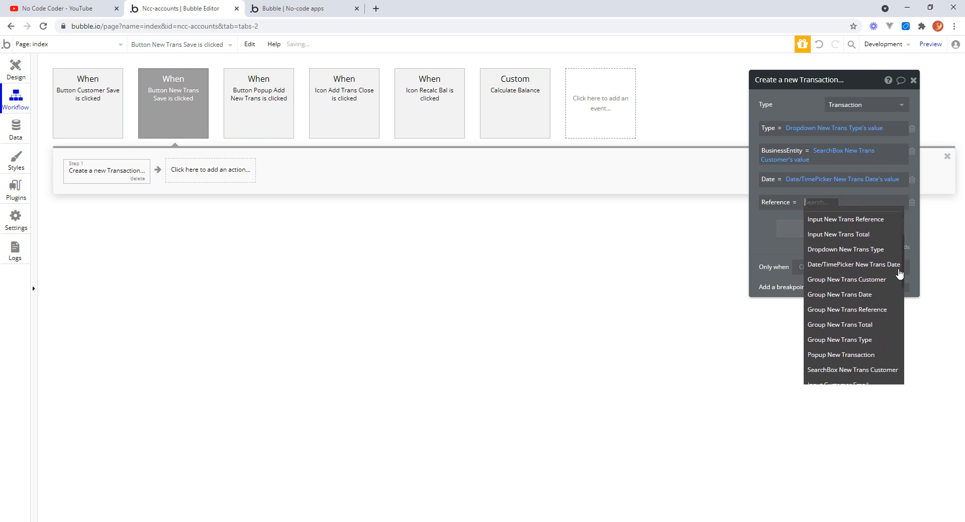
click(861, 223)
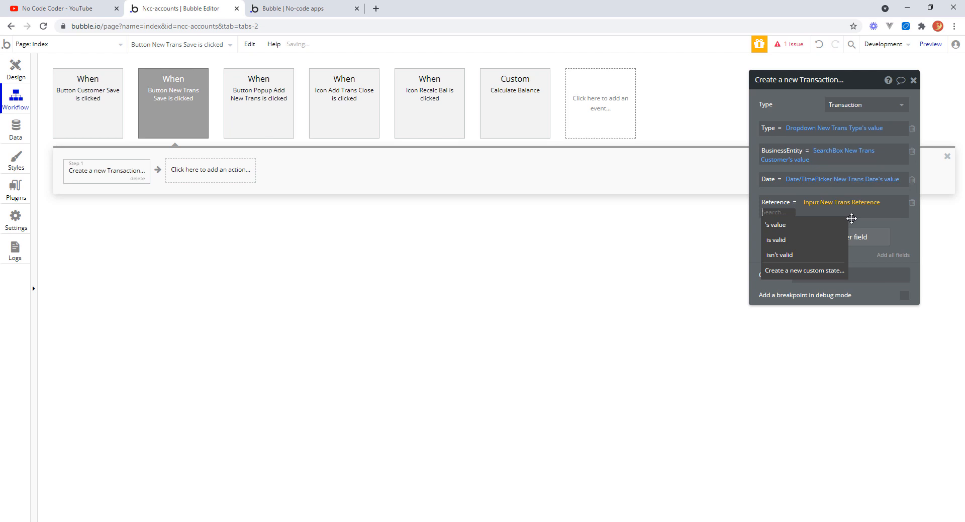
click(780, 223)
Add the Total field and set it to Input New Trans Total's value.
click(803, 241)
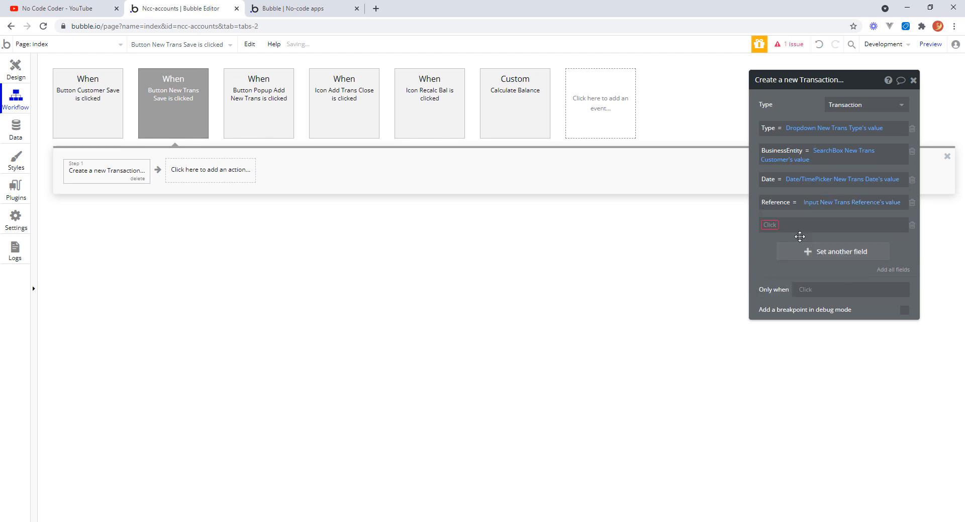
click(771, 226)
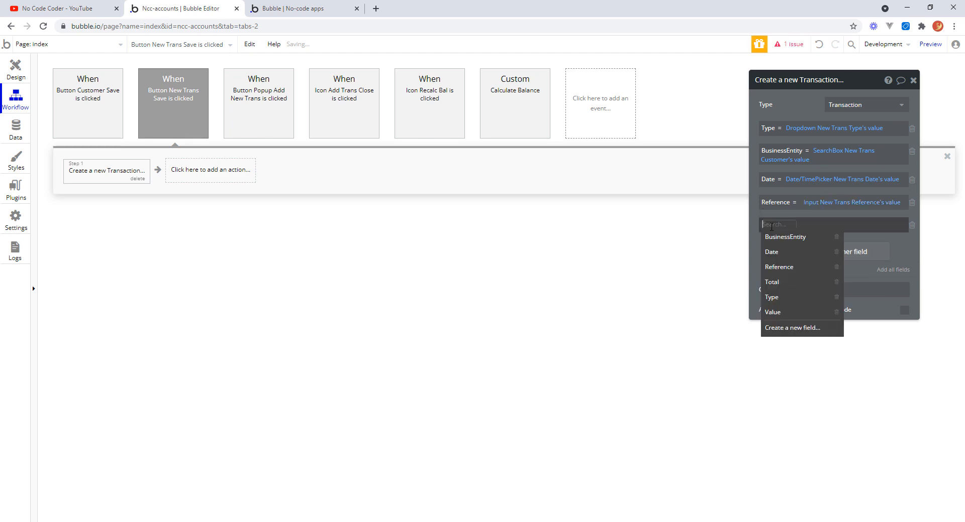
click(782, 282)
click(802, 228)
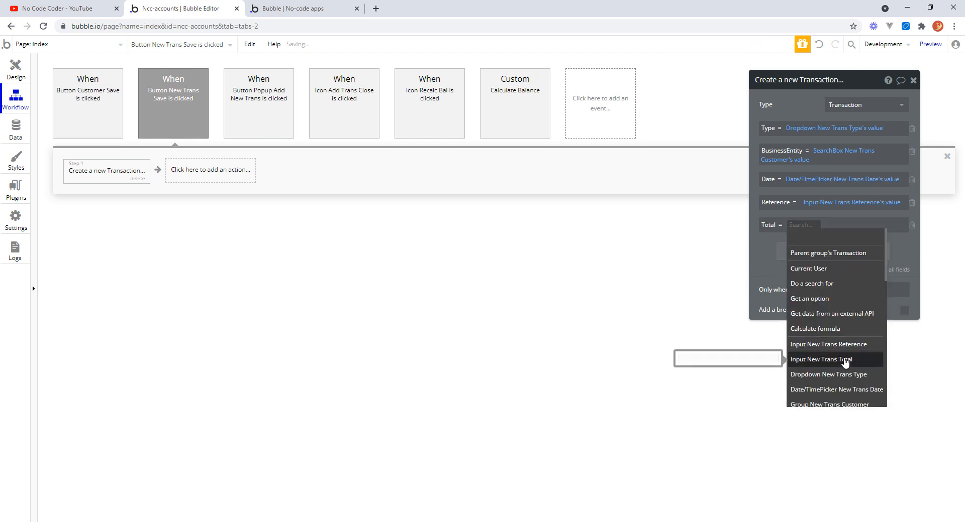
click(845, 360)
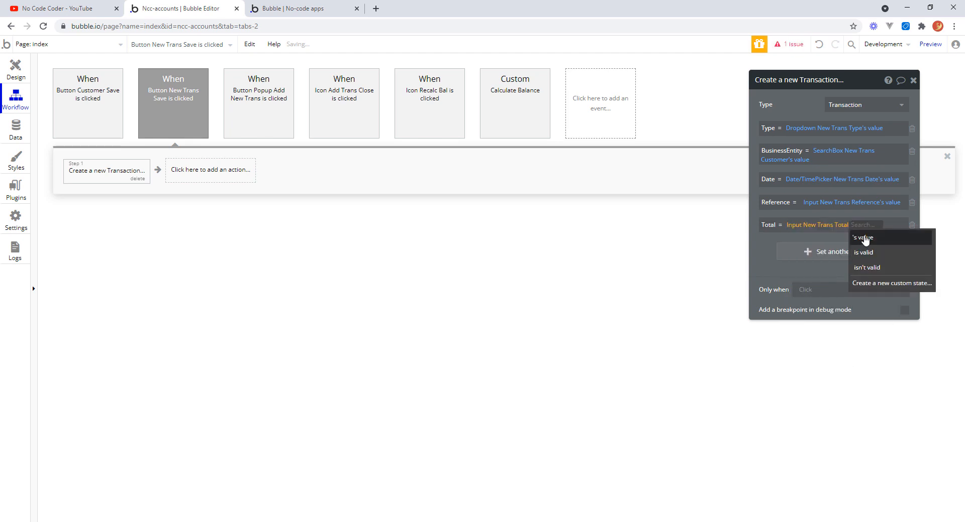
click(862, 242)
drag(761, 253, 759, 254)
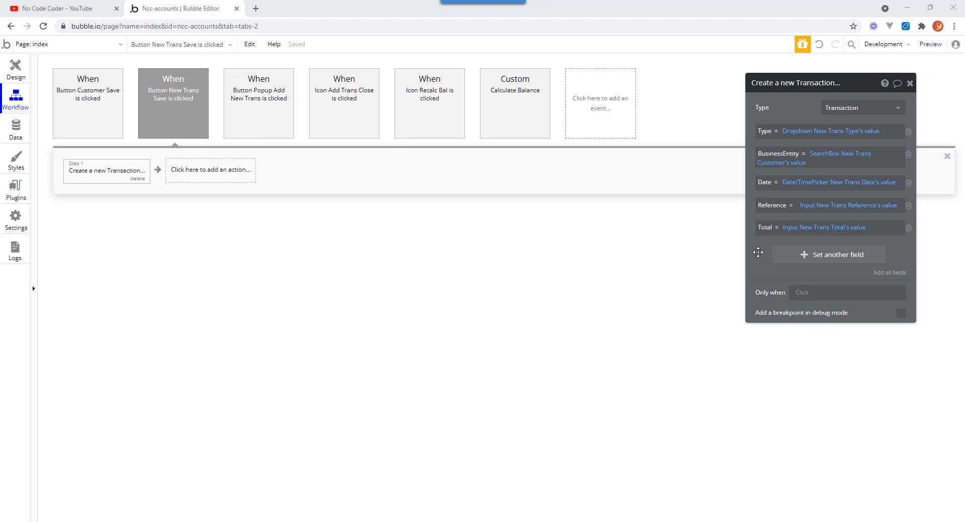
Compare the Button Customer Save workflow's Set state action with the new Transaction action's fields.
click(86, 100)
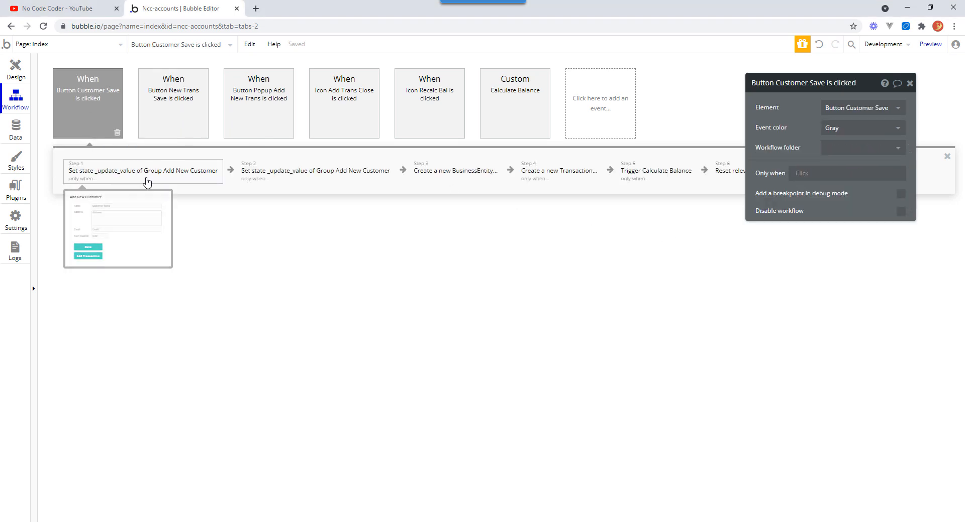
click(144, 176)
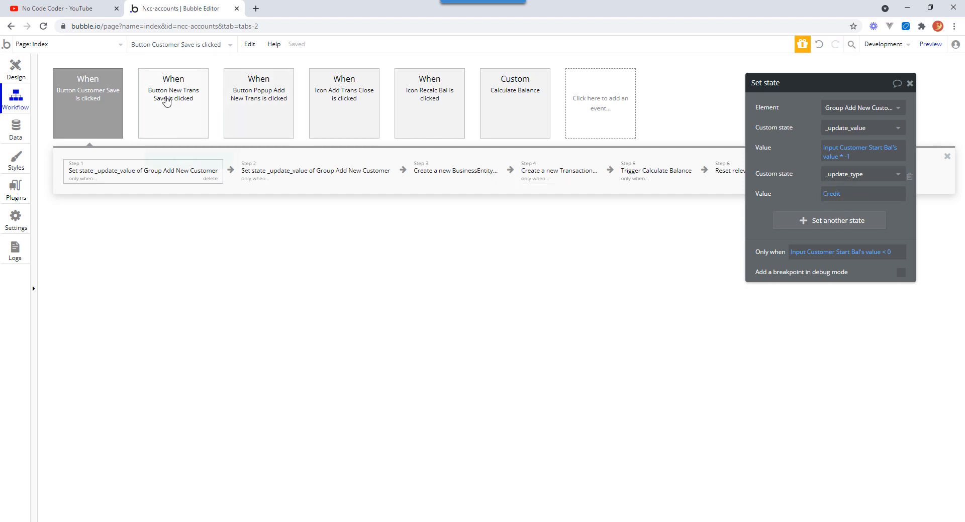
click(167, 100)
click(128, 172)
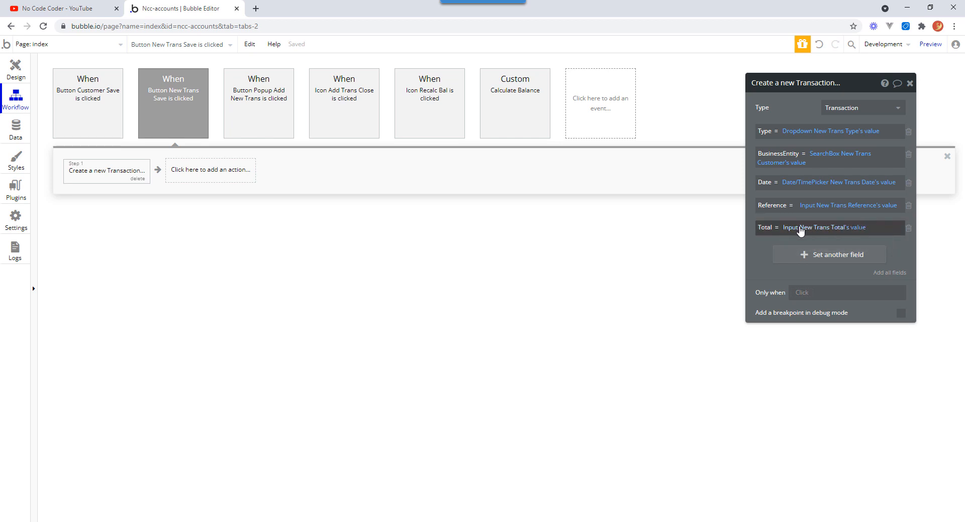
click(792, 230)
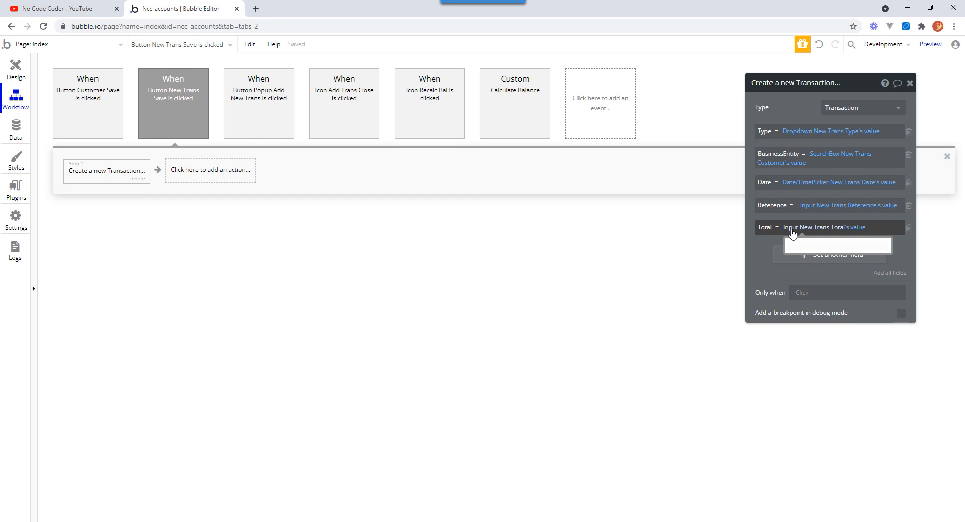
click(792, 231)
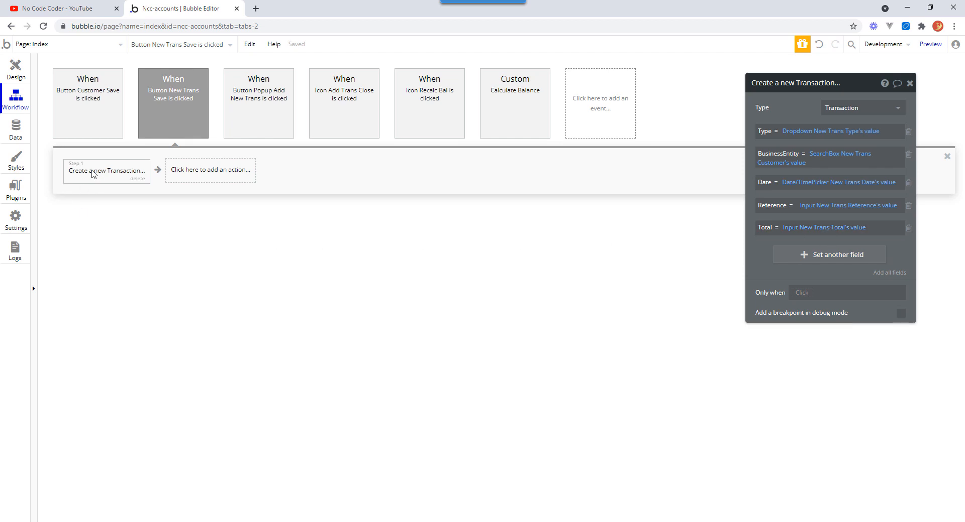
click(909, 84)
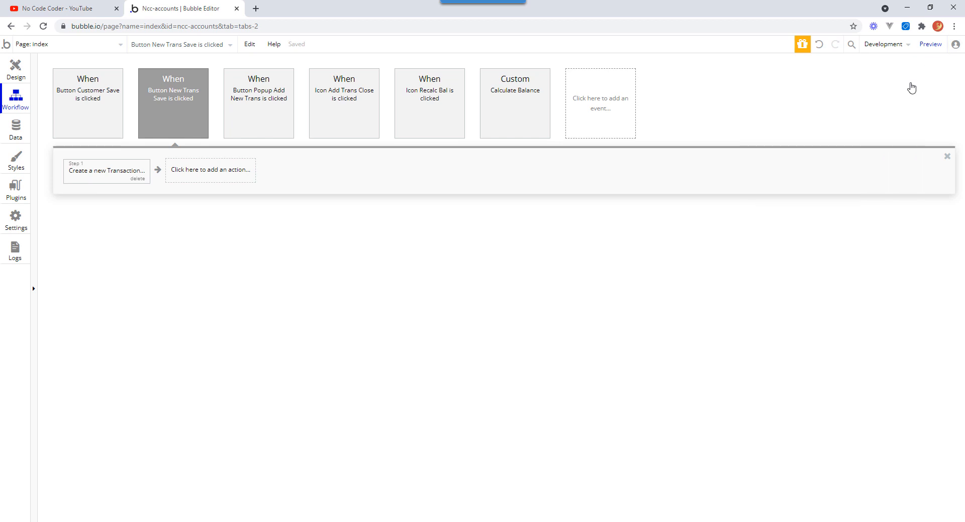
Insert a Set state action before the Create a new Transaction step, targeting the Popup New Transaction element.
right_click(93, 173)
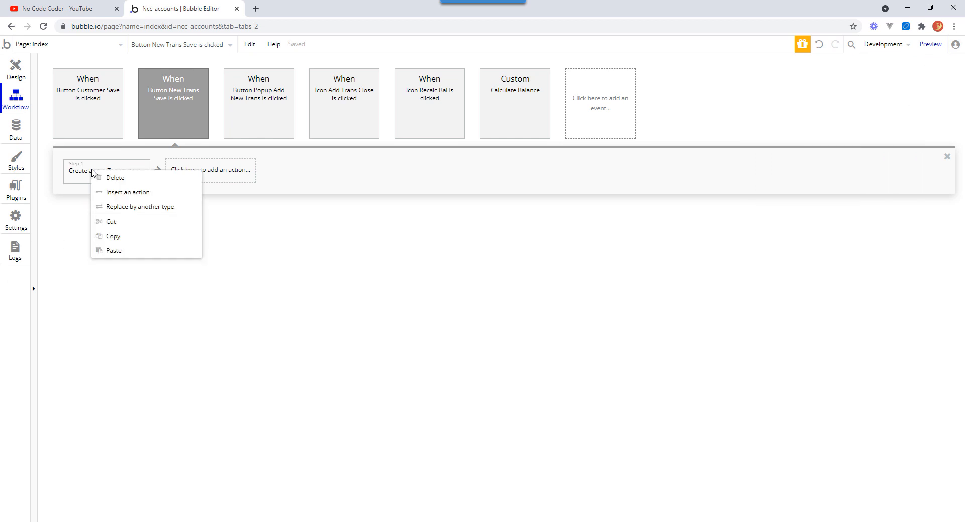
click(120, 192)
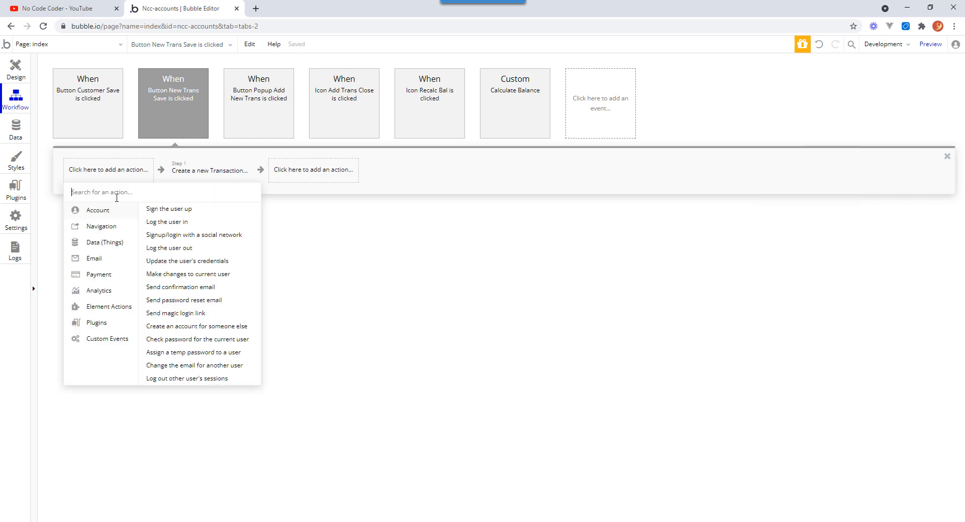
mouse_move(116, 310)
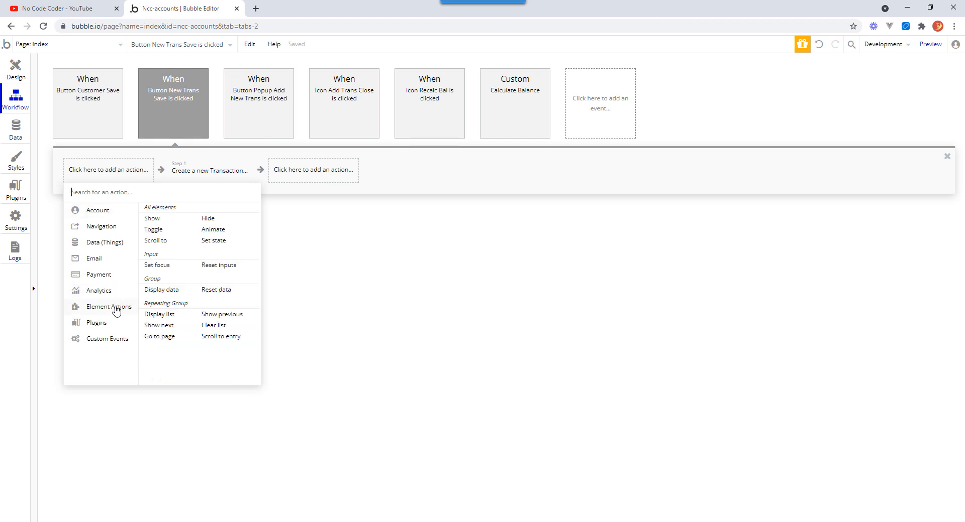
click(207, 241)
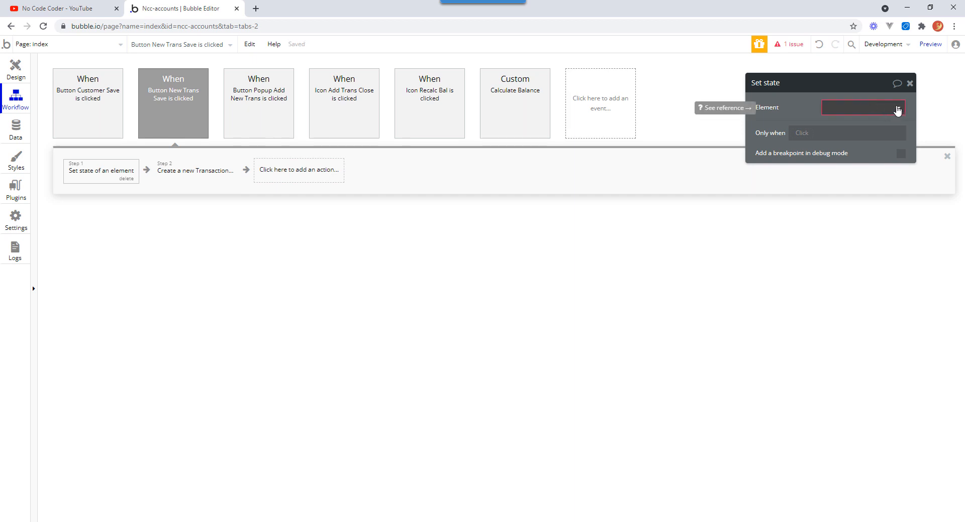
click(898, 109)
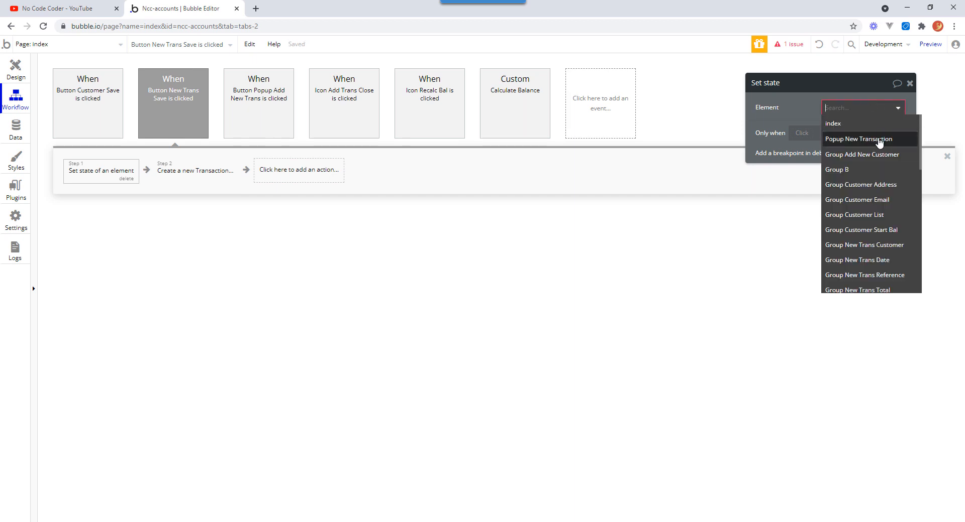
click(877, 141)
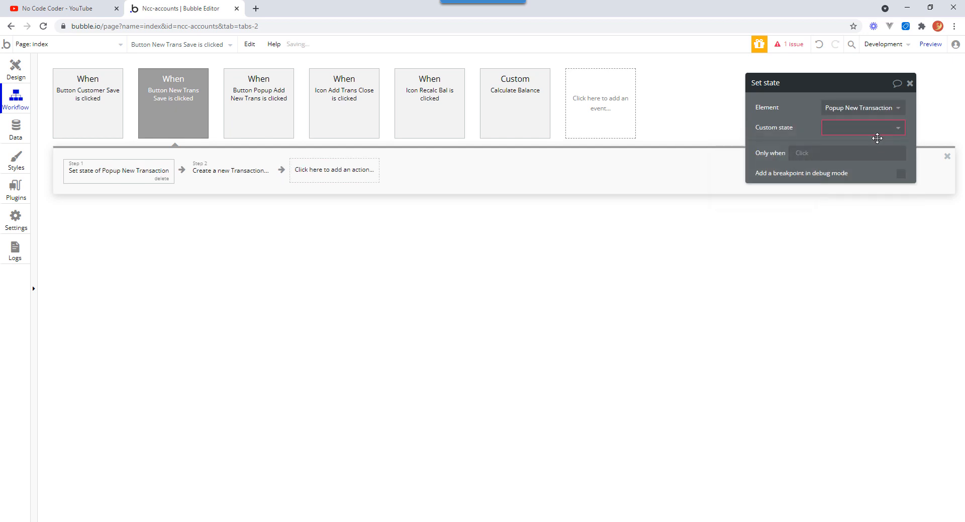
Create a new custom state named _update_value of type number on the popup and select it.
click(898, 131)
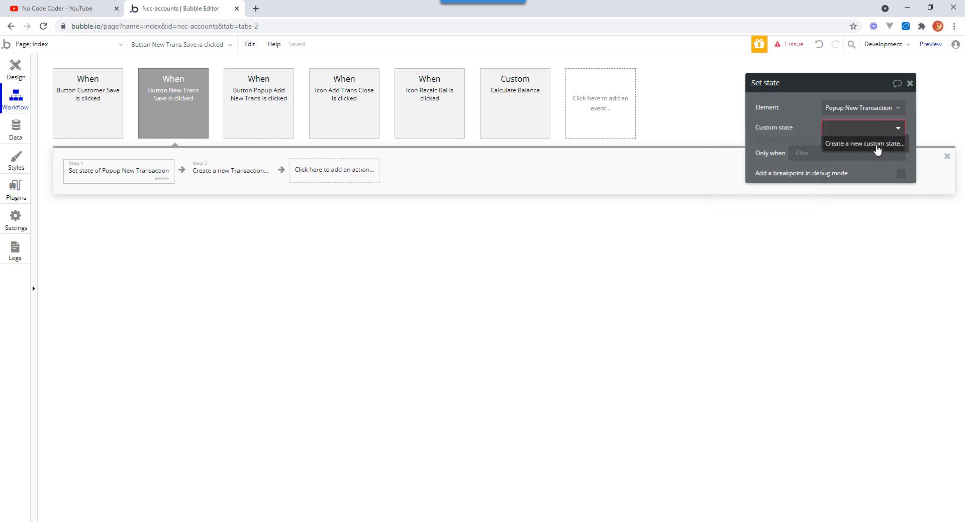
click(876, 146)
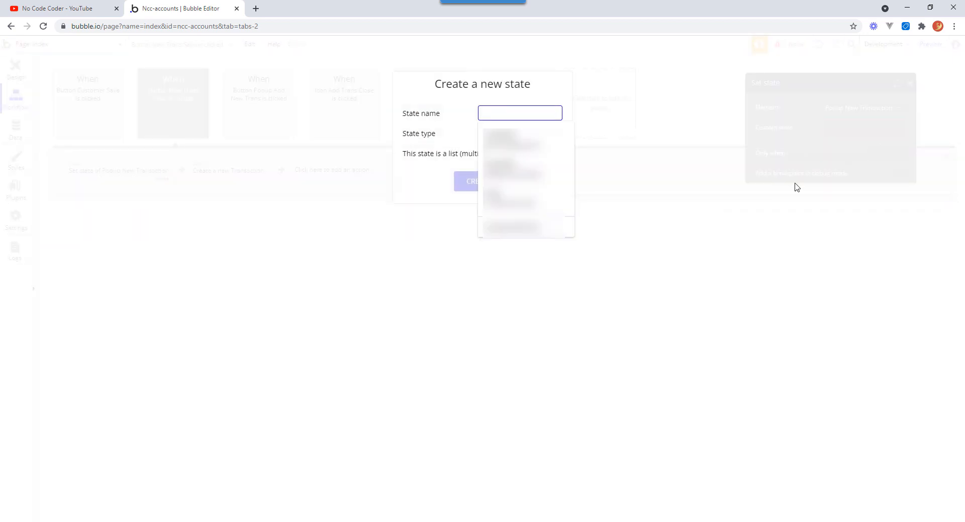
text(_update_value)
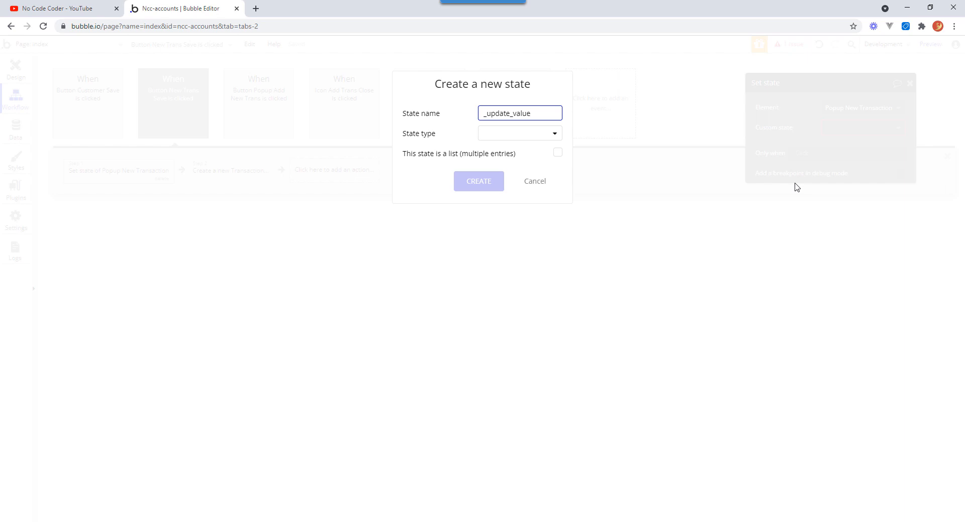
key(Tab)
click(556, 134)
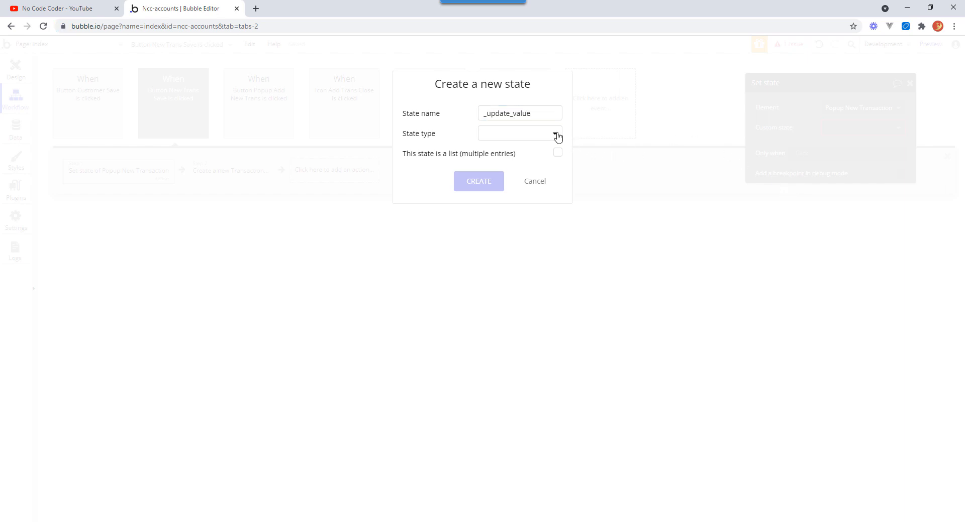
click(556, 135)
click(502, 166)
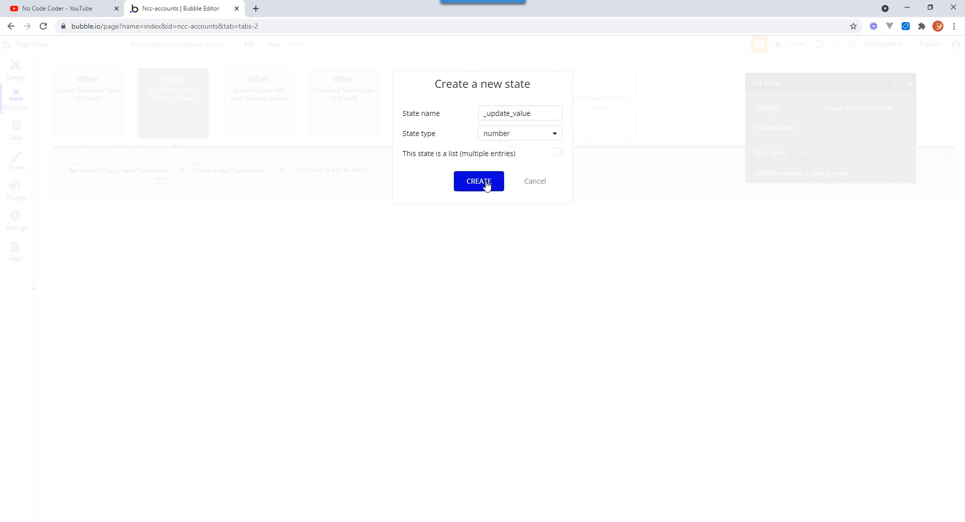
click(478, 181)
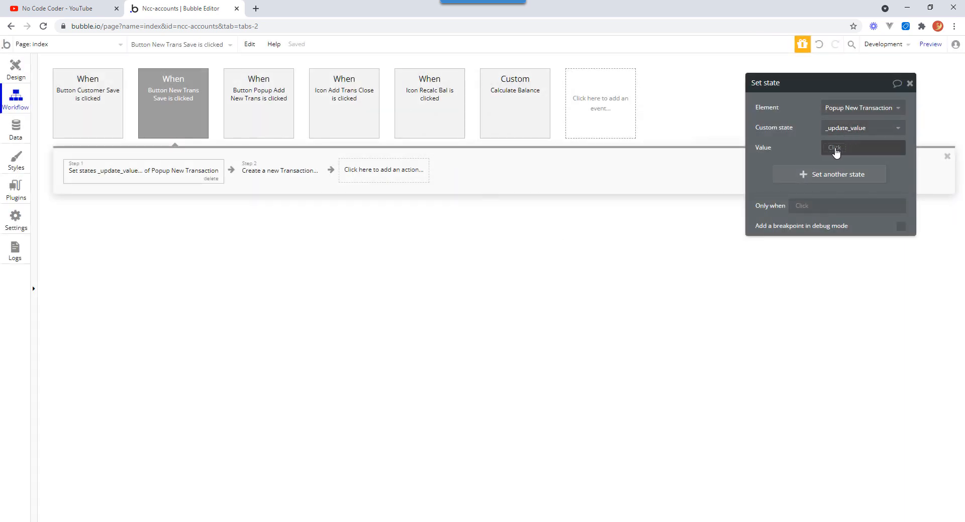
Set the state's value to Input New Trans Total's value * -1.
click(836, 149)
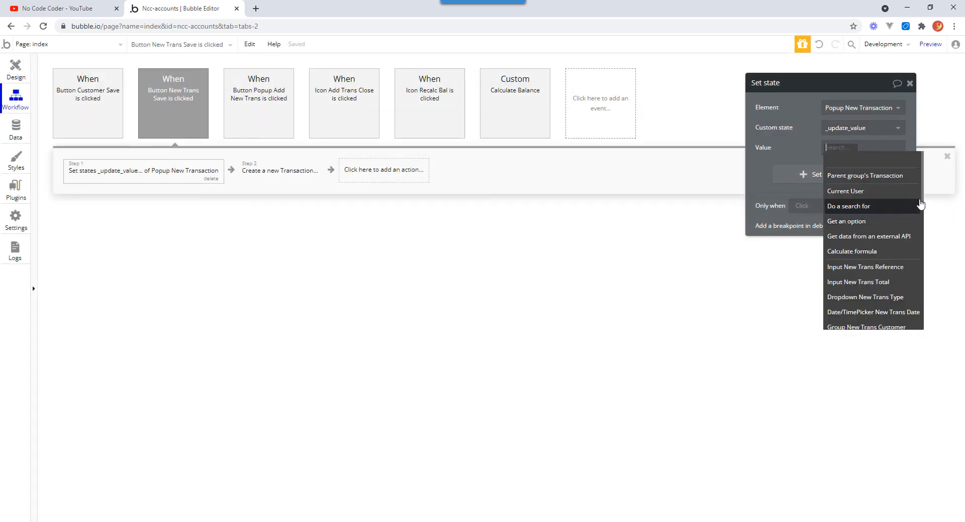
scroll(922, 199, down, 3)
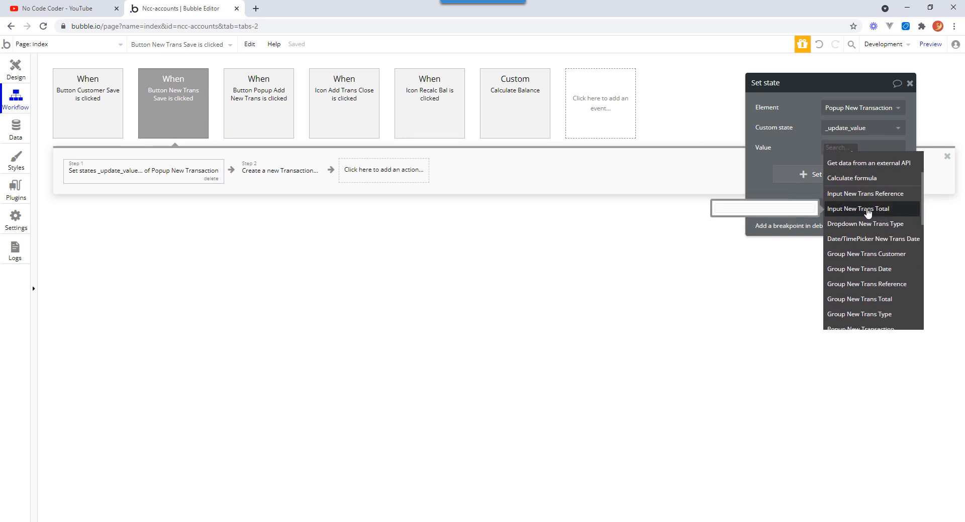
click(867, 209)
click(844, 170)
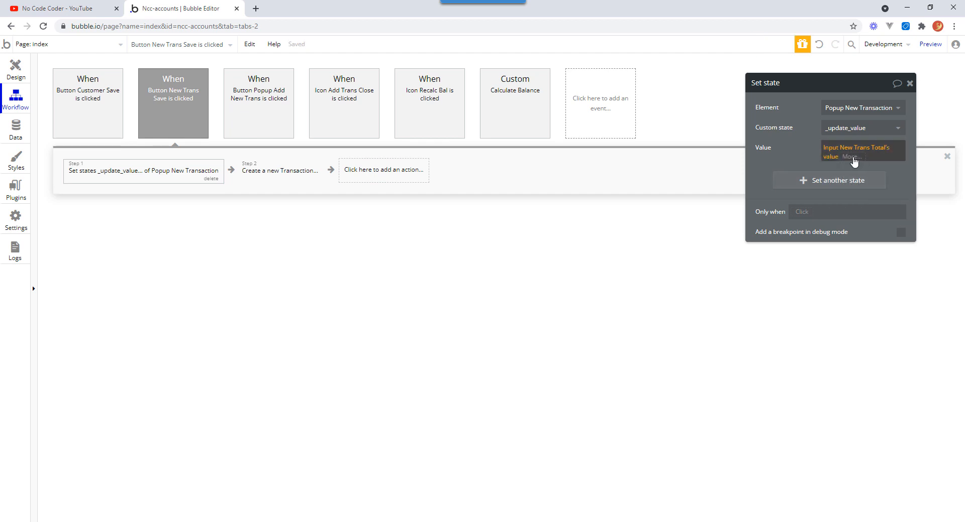
click(851, 158)
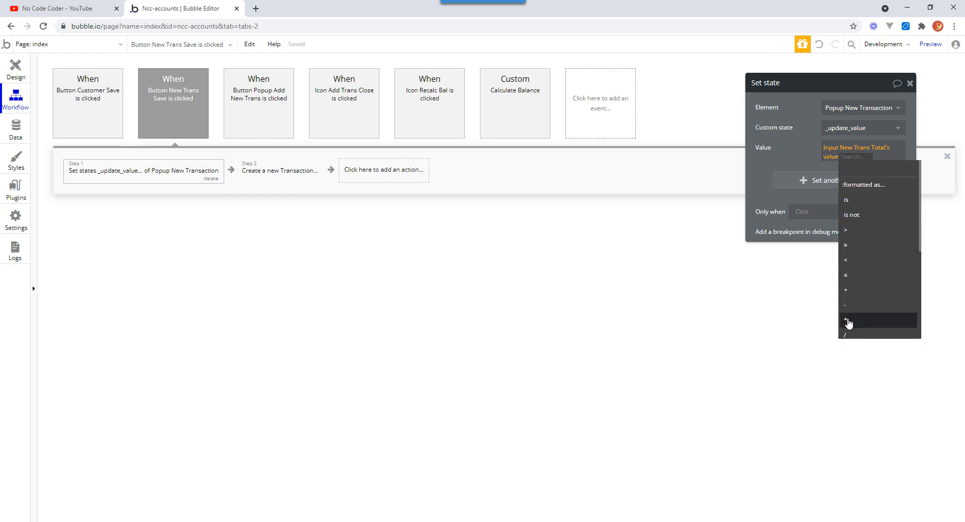
click(848, 322)
text(-1)
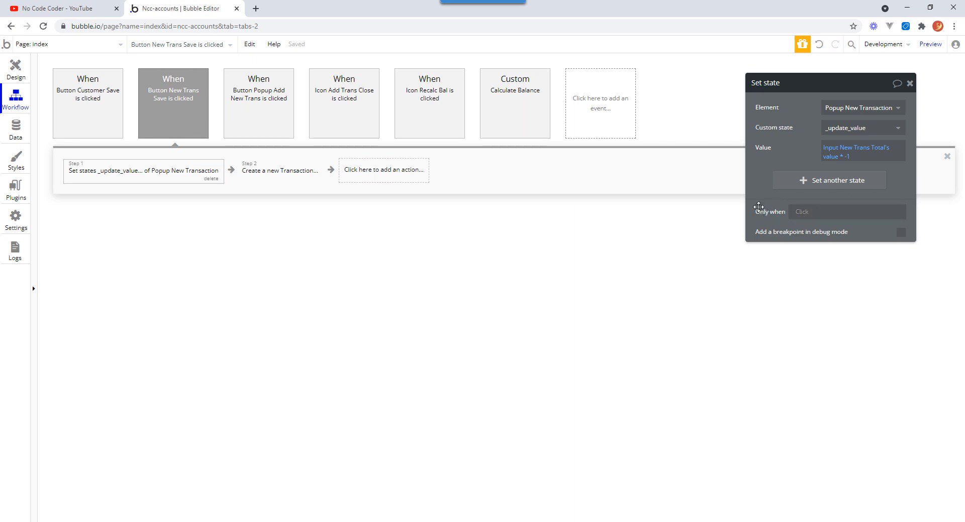
Try an Only when condition of Dropdown New Trans Type's value is Credit, then clear the expression.
click(801, 215)
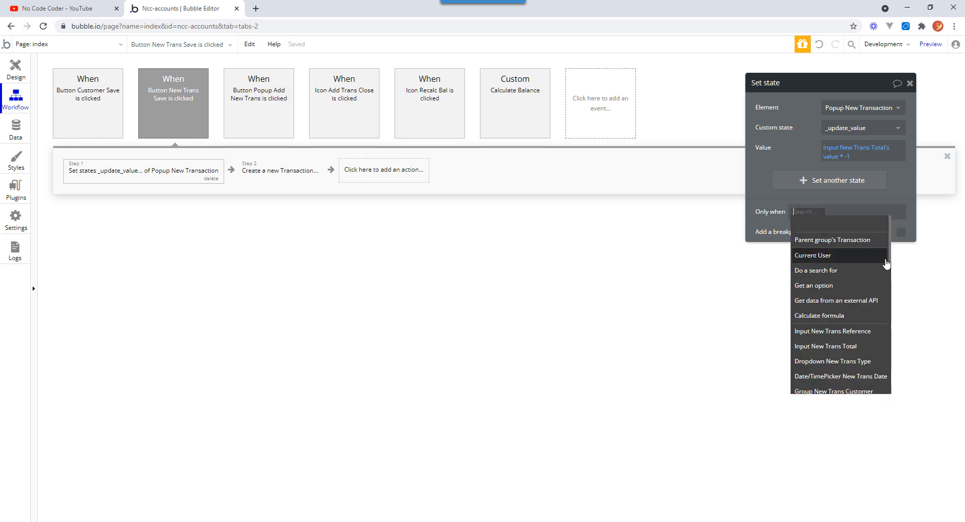
scroll(892, 259, down, 1)
scroll(893, 259, down, 3)
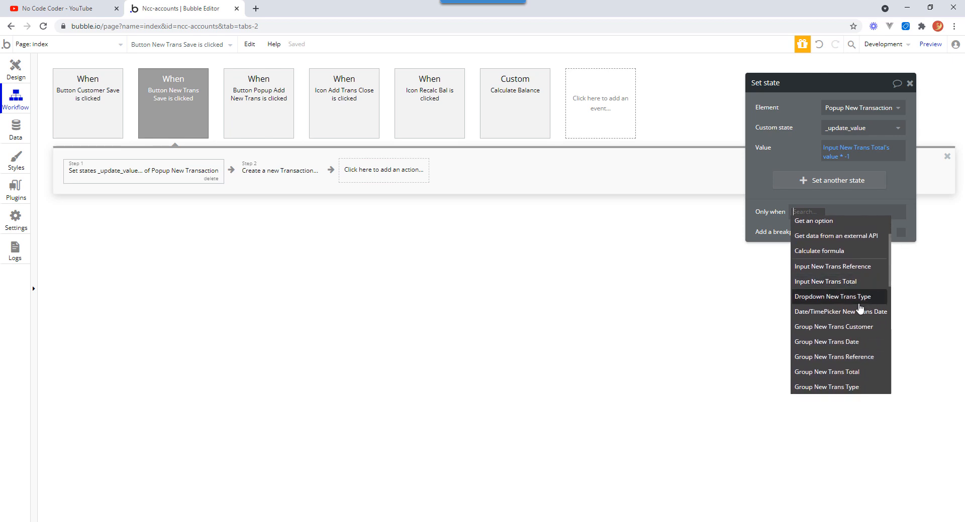
click(853, 297)
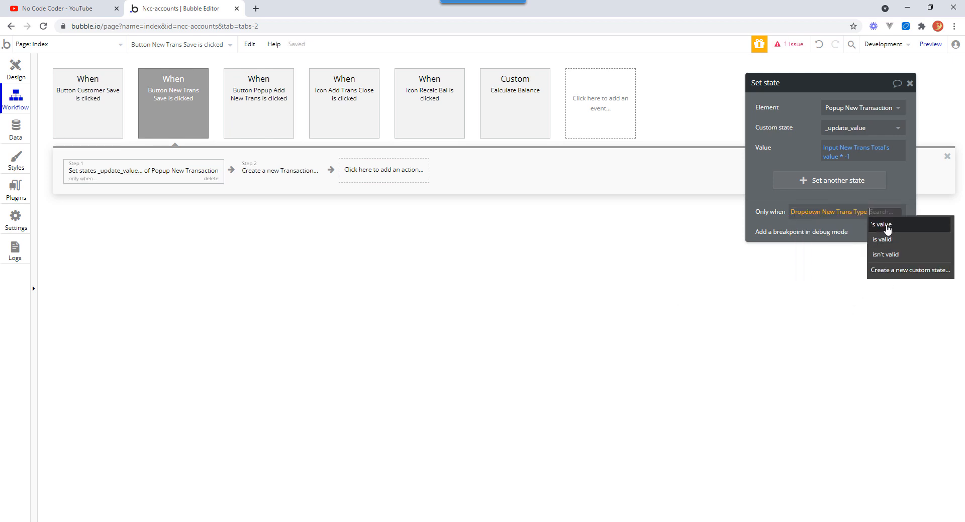
click(886, 225)
click(813, 250)
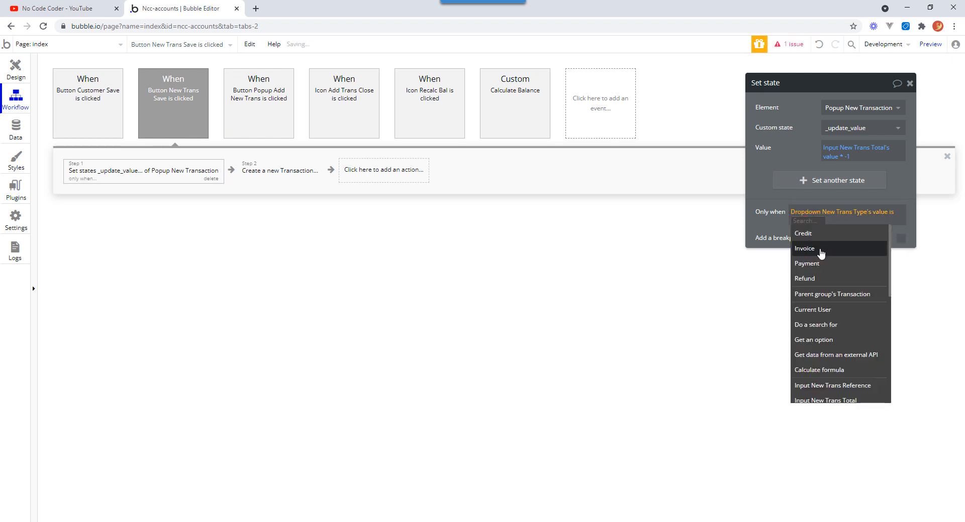
click(809, 232)
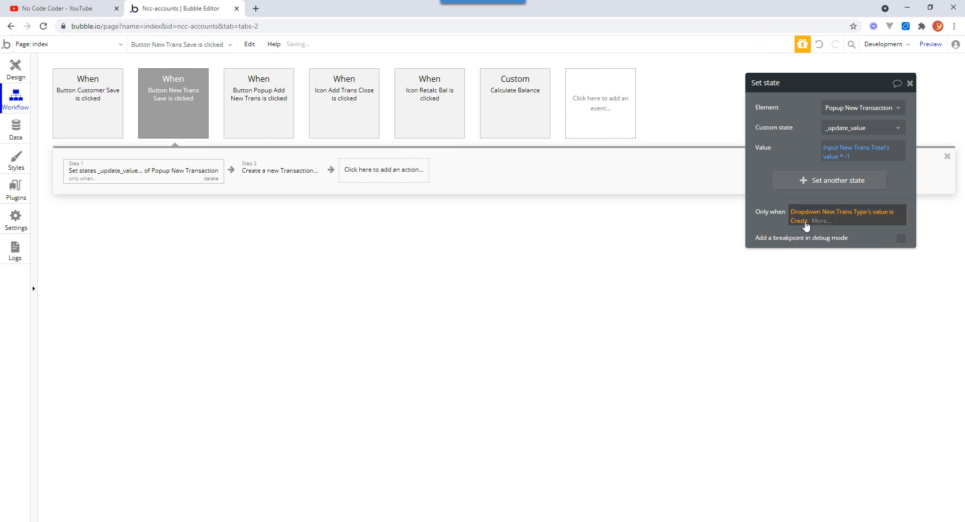
click(804, 221)
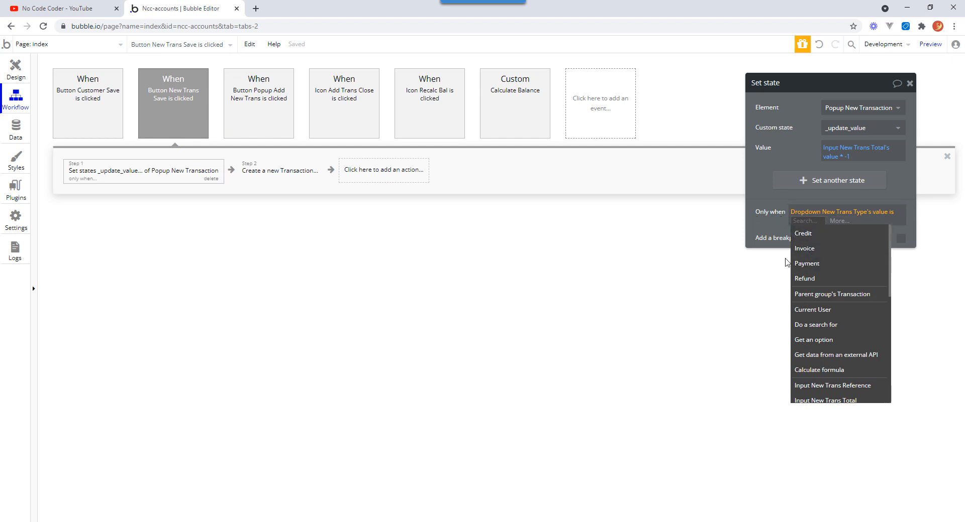
key(Return)
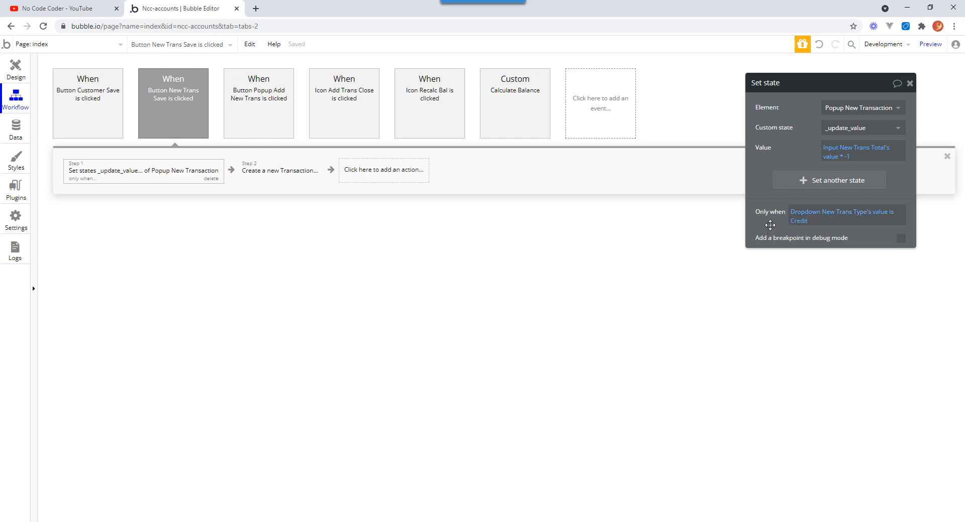
right_click(827, 216)
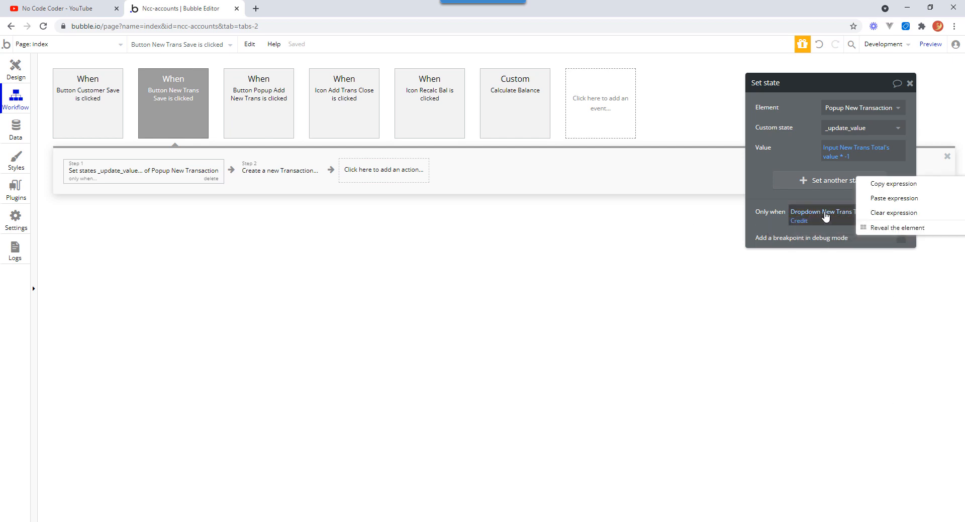
click(887, 214)
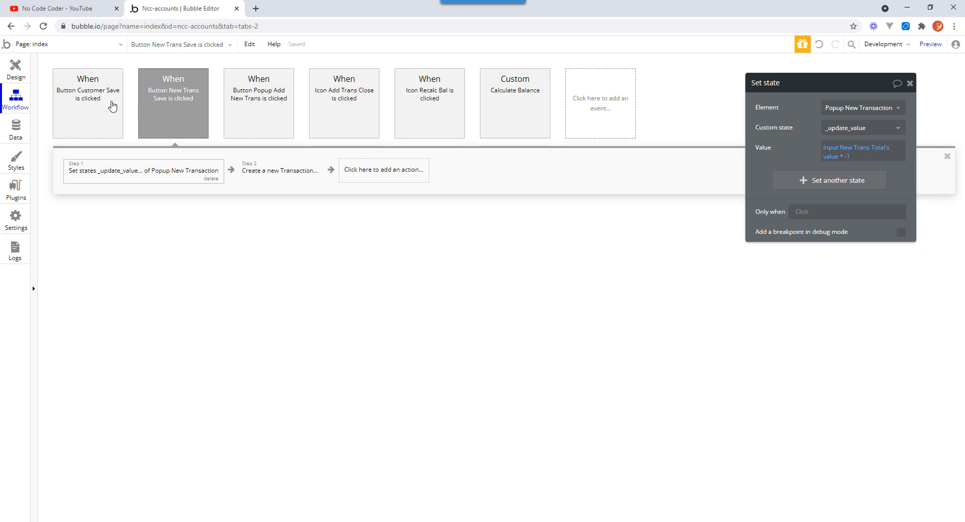
Add a yes / no attribute named Increase to the _TransactionType option set.
click(16, 129)
click(249, 83)
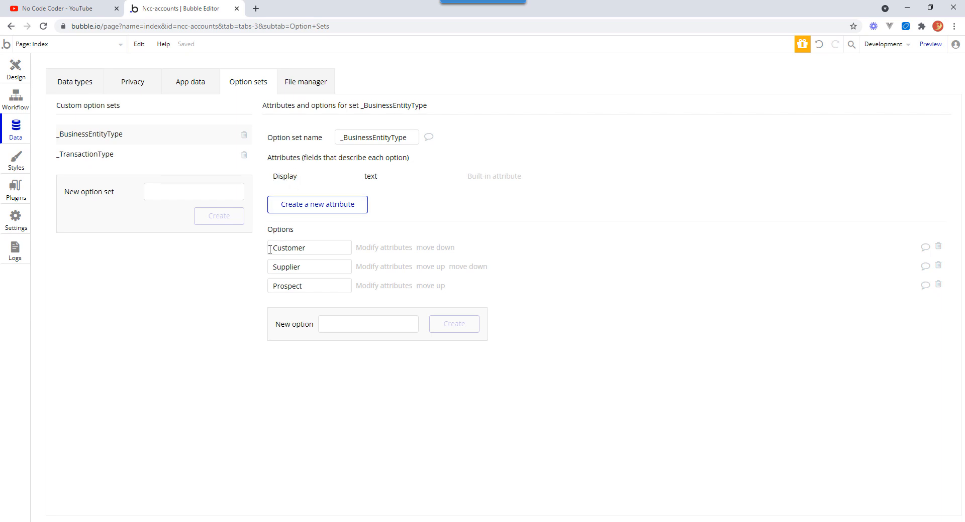
click(104, 155)
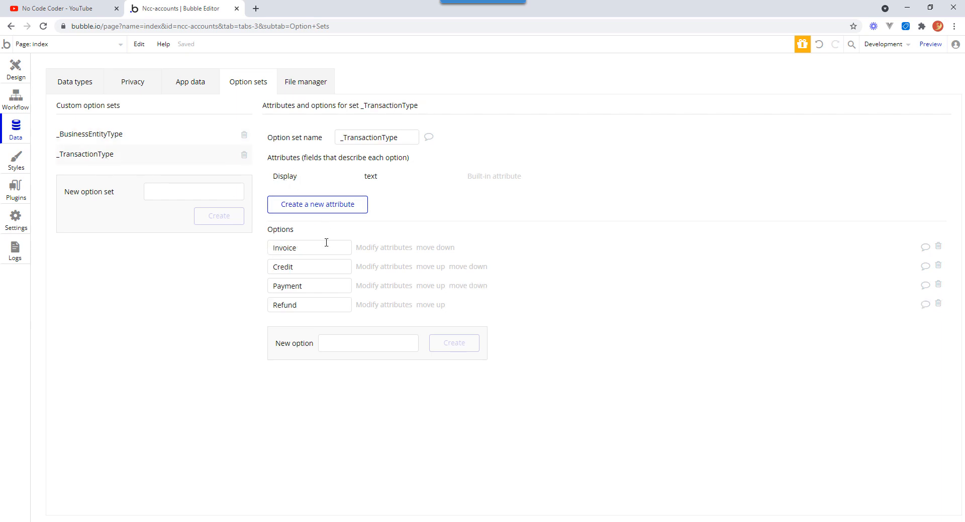
click(279, 250)
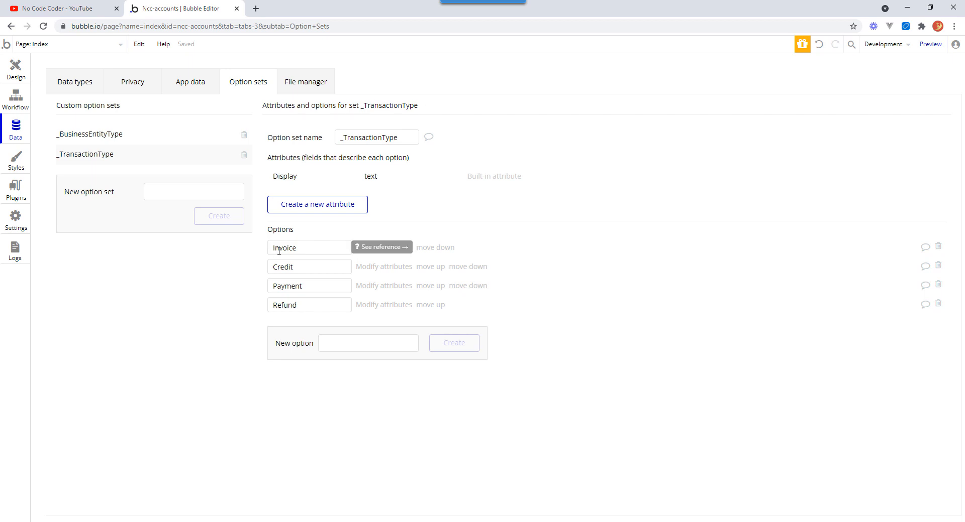
drag(298, 247, 262, 249)
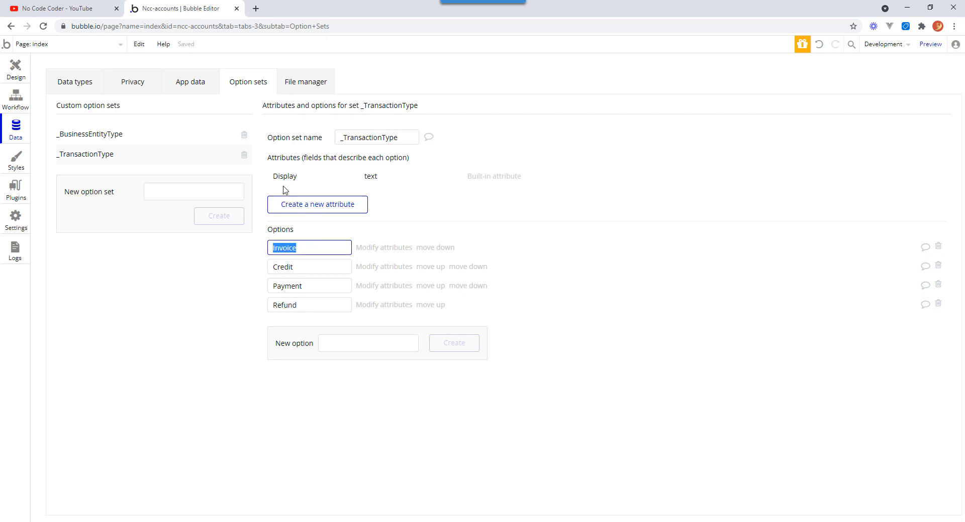
click(322, 209)
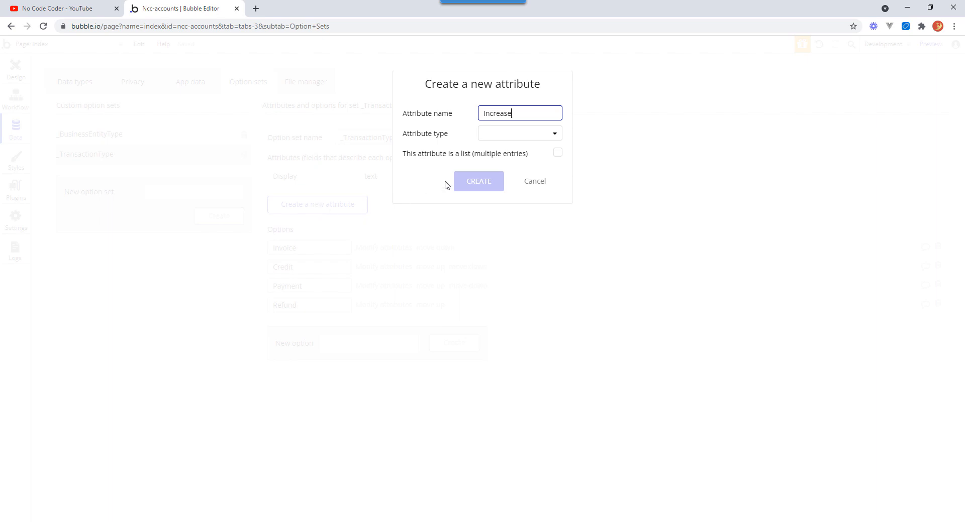
key(Tab)
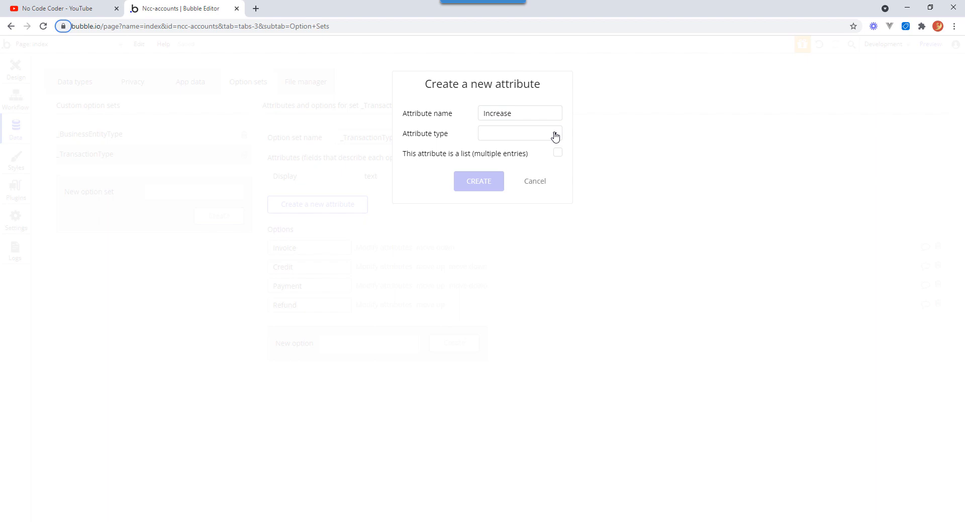
click(555, 135)
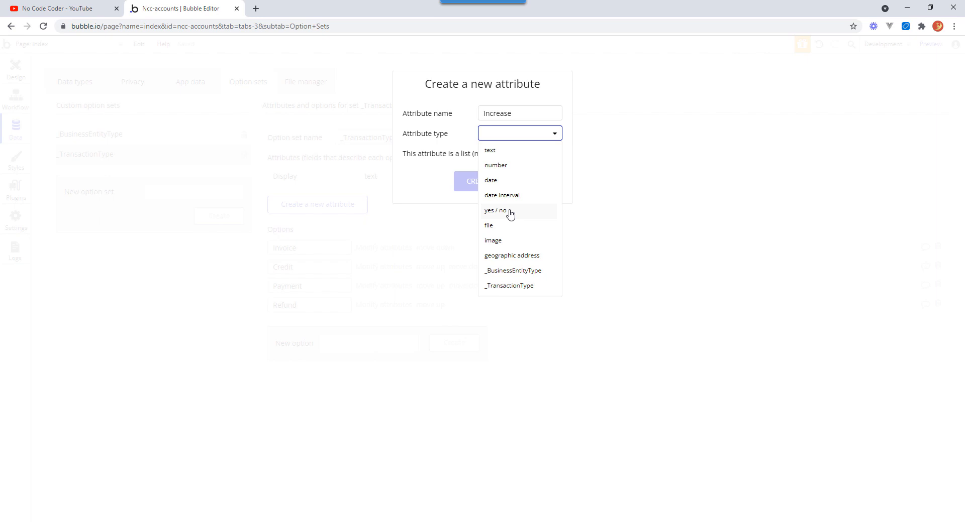
click(509, 215)
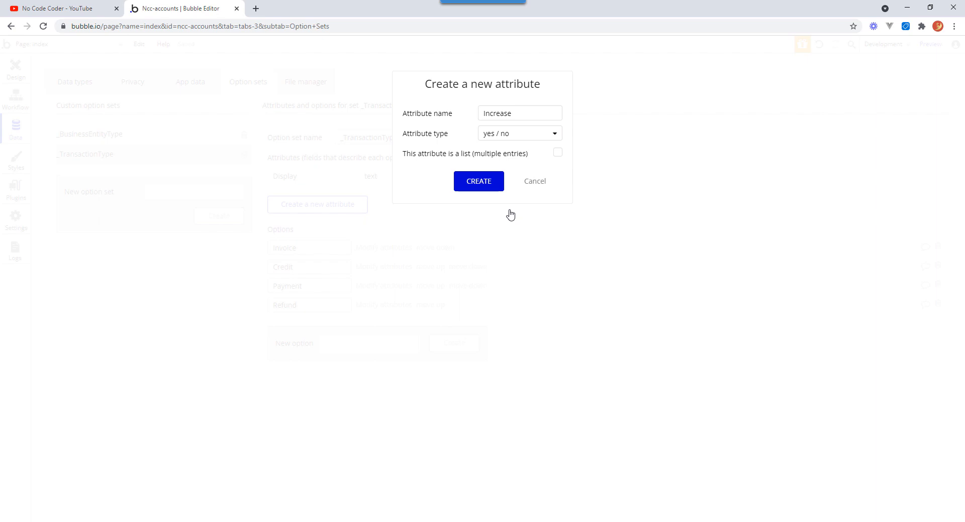
click(474, 184)
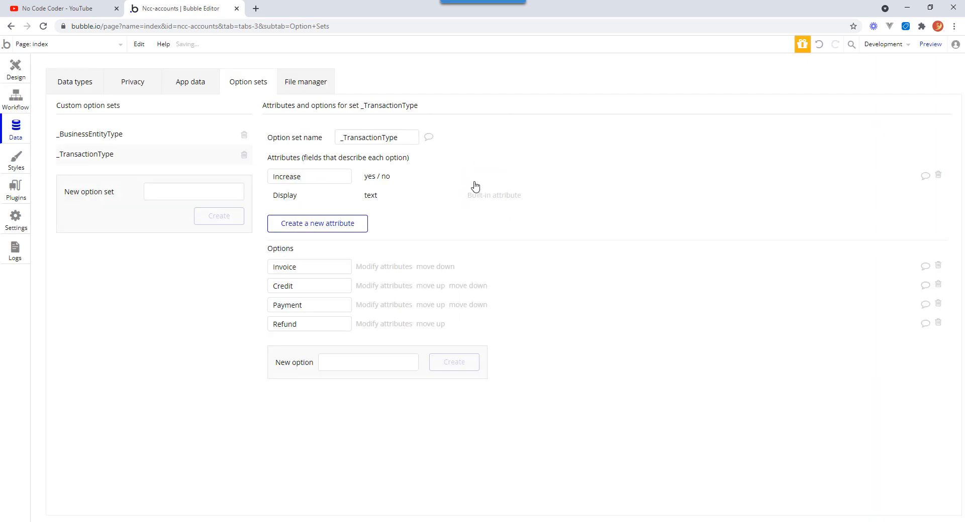
Set the Increase attribute to yes for the Invoice option and to no for the Credit option.
click(393, 267)
click(393, 98)
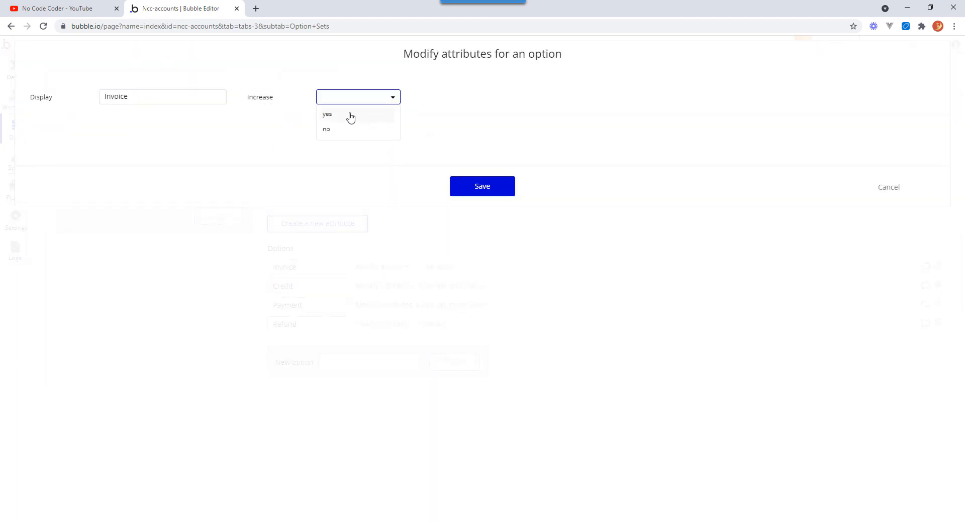
click(348, 113)
click(482, 187)
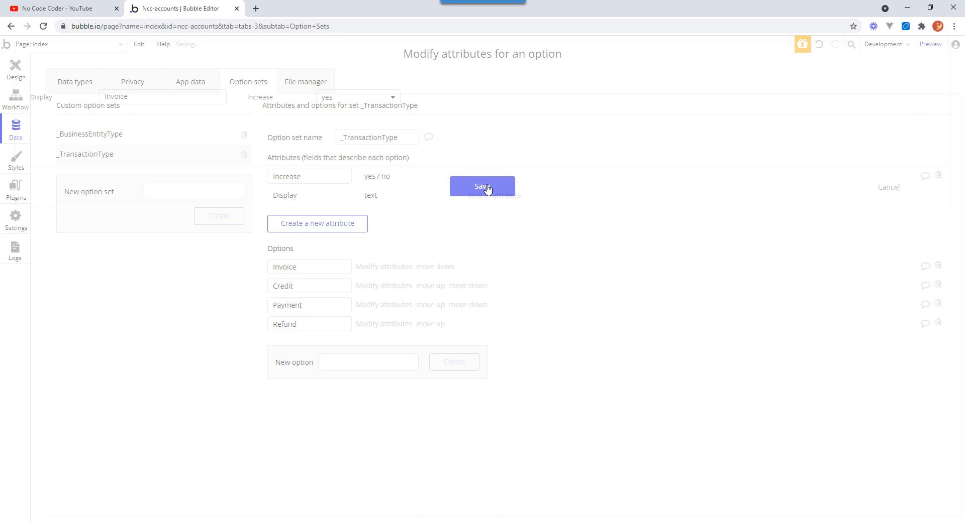
click(373, 287)
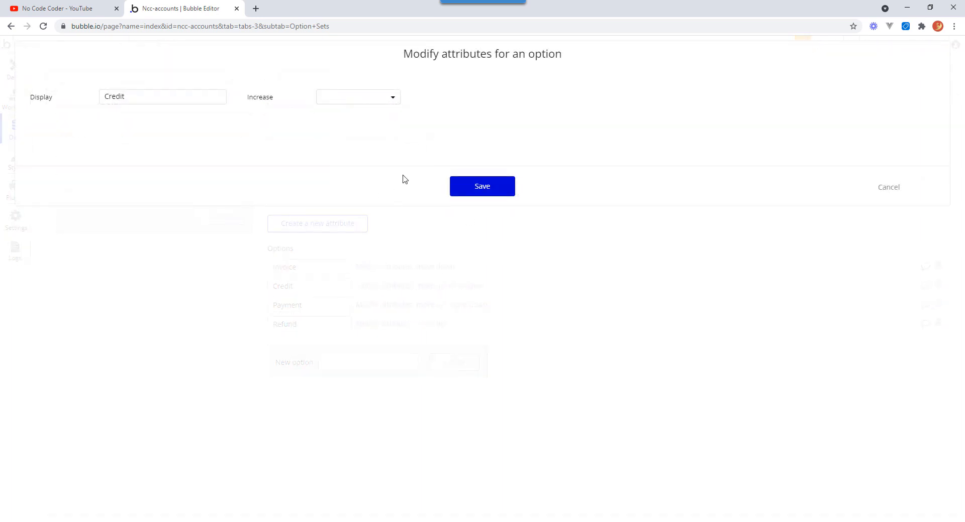
click(395, 100)
click(377, 124)
click(482, 187)
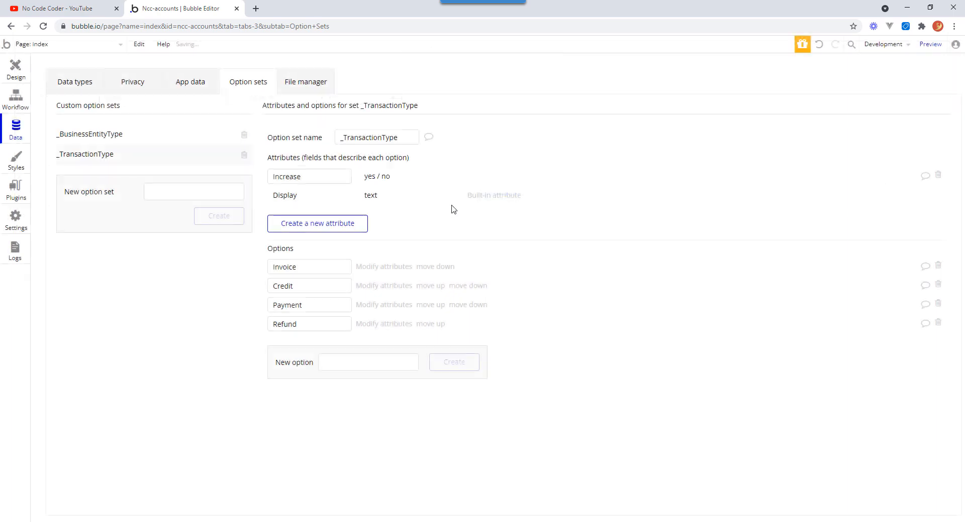
Set the Increase attribute to no for the Payment option and to yes for the Refund option.
click(377, 306)
click(394, 98)
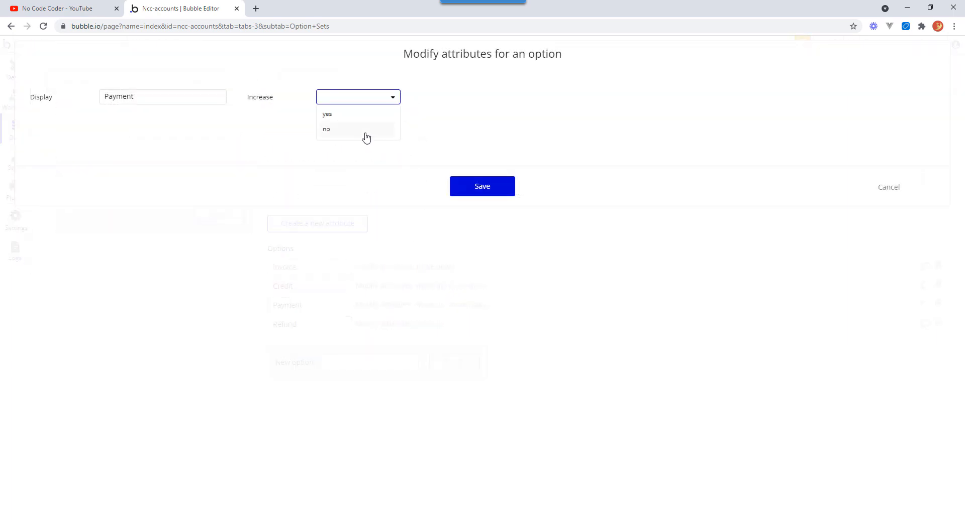
click(366, 135)
click(482, 186)
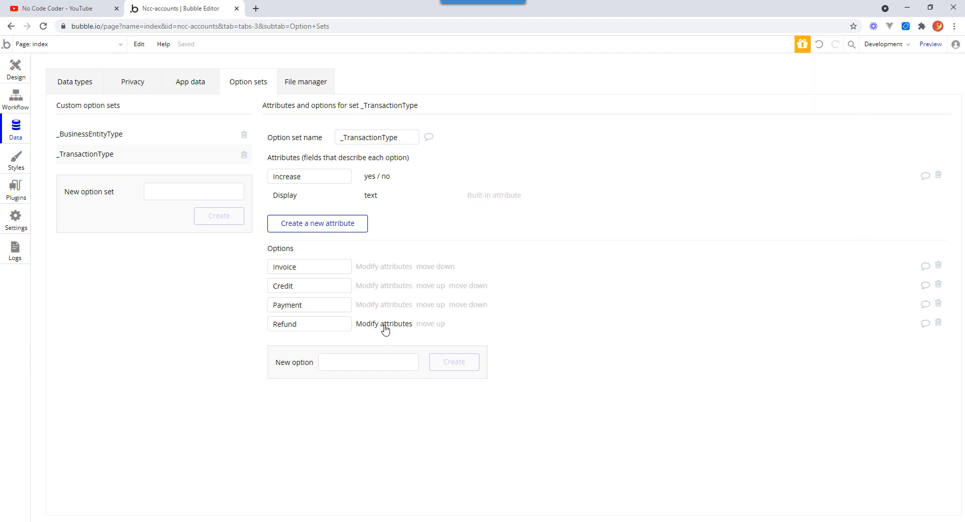
click(384, 324)
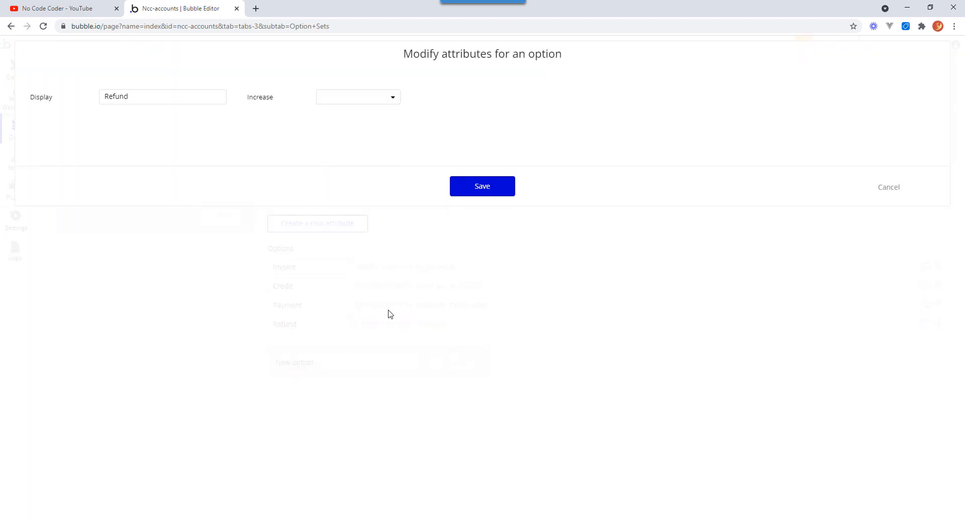
click(391, 100)
click(369, 117)
click(473, 189)
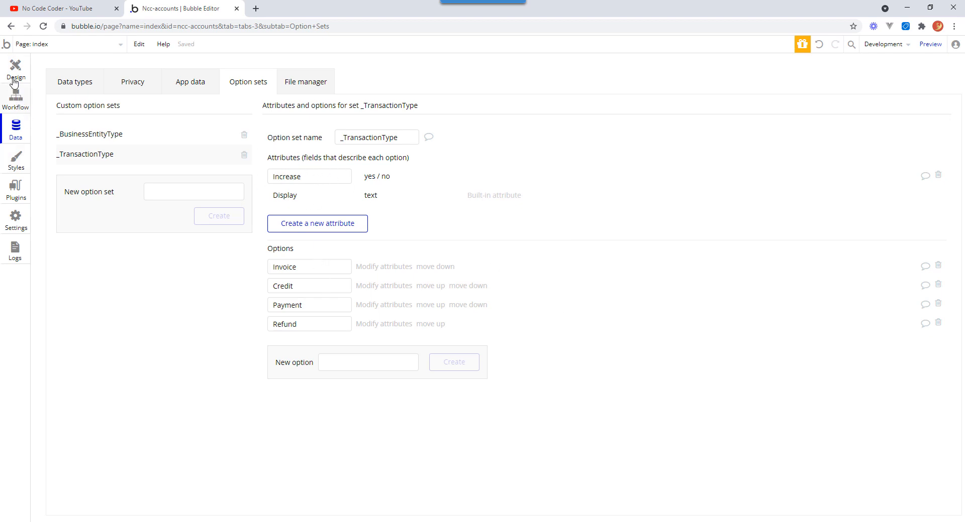
In the Save workflow, make the first Set state step run only when Dropdown New Trans Type's value's Increase is "no".
click(16, 98)
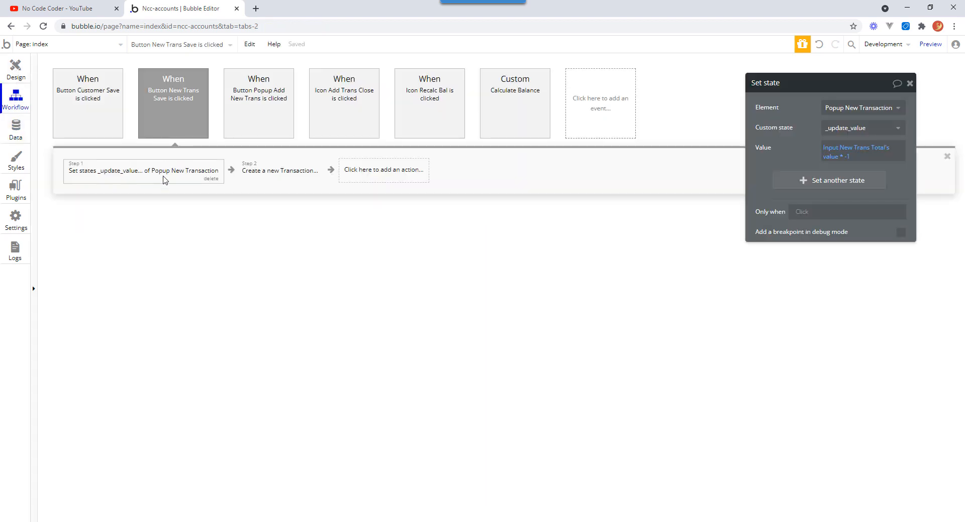
mouse_move(163, 180)
click(805, 213)
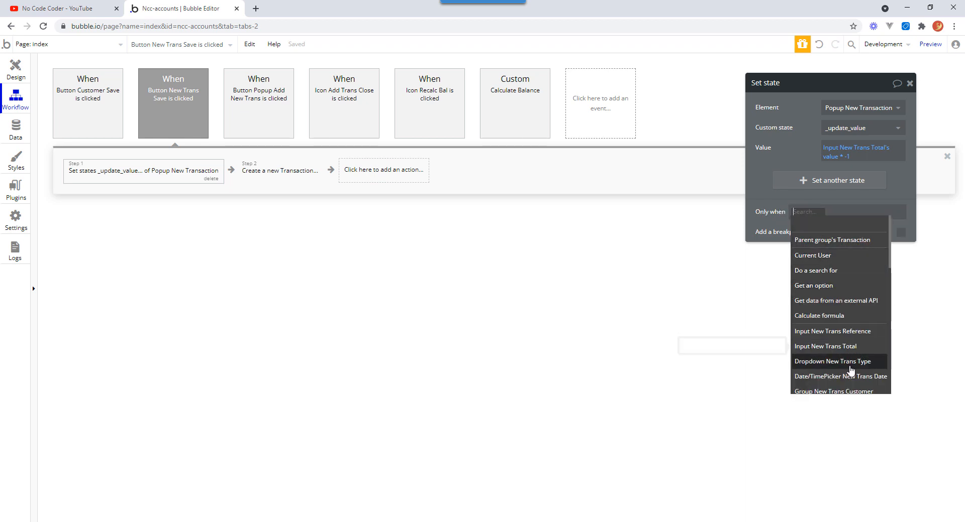
click(847, 362)
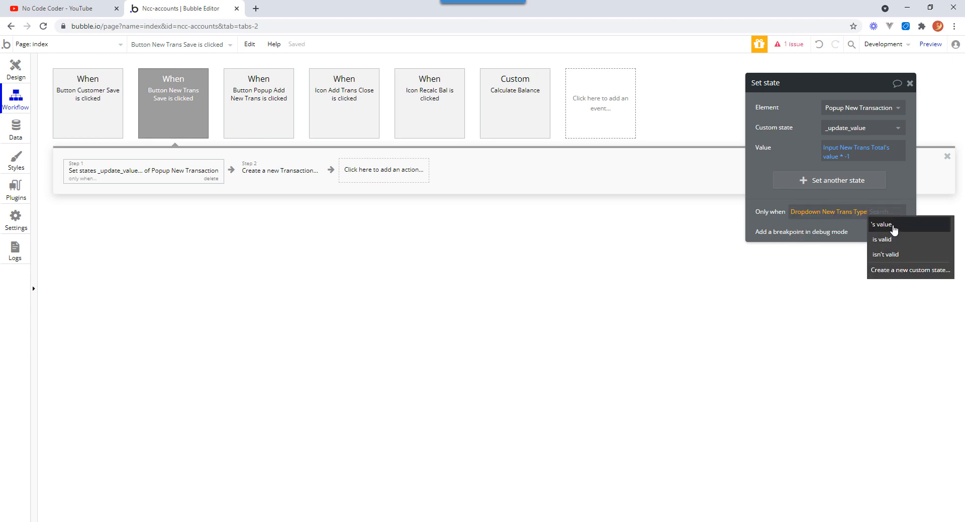
click(894, 232)
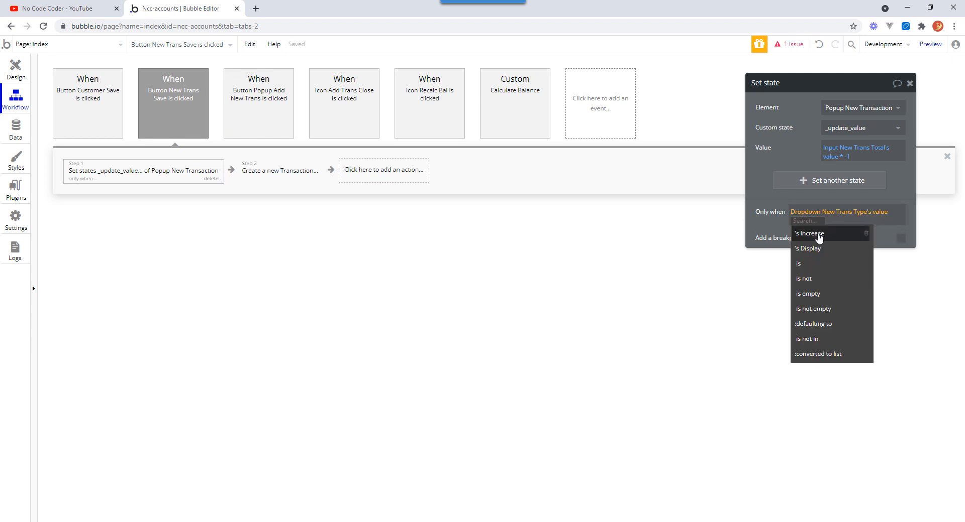
click(818, 234)
click(829, 222)
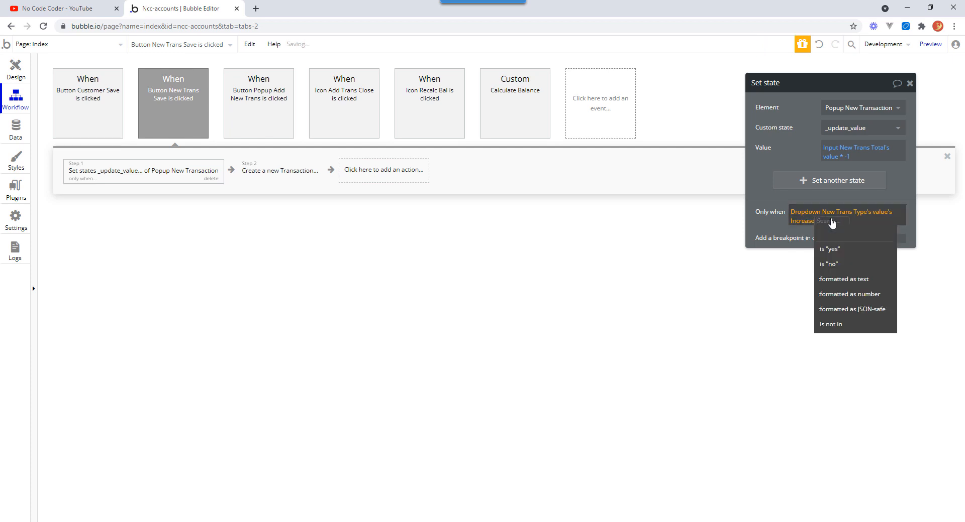
click(838, 265)
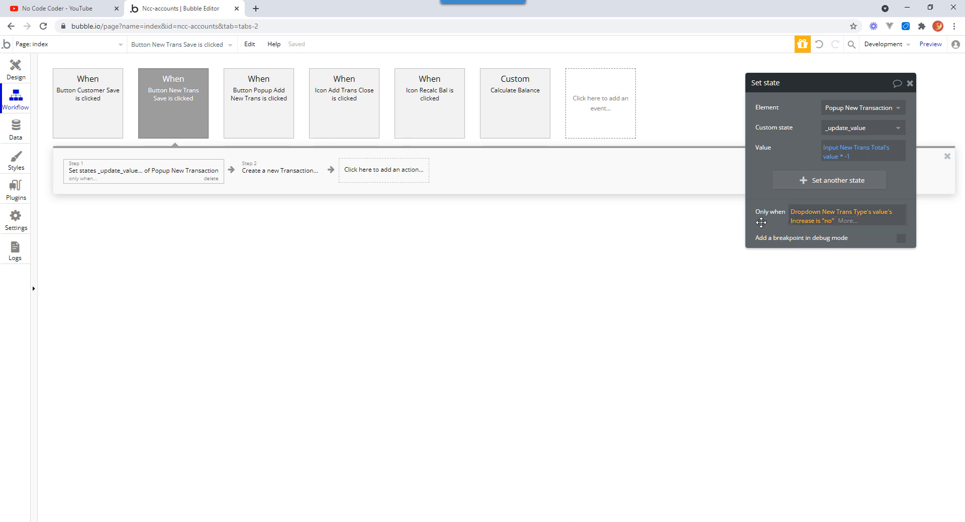
click(761, 222)
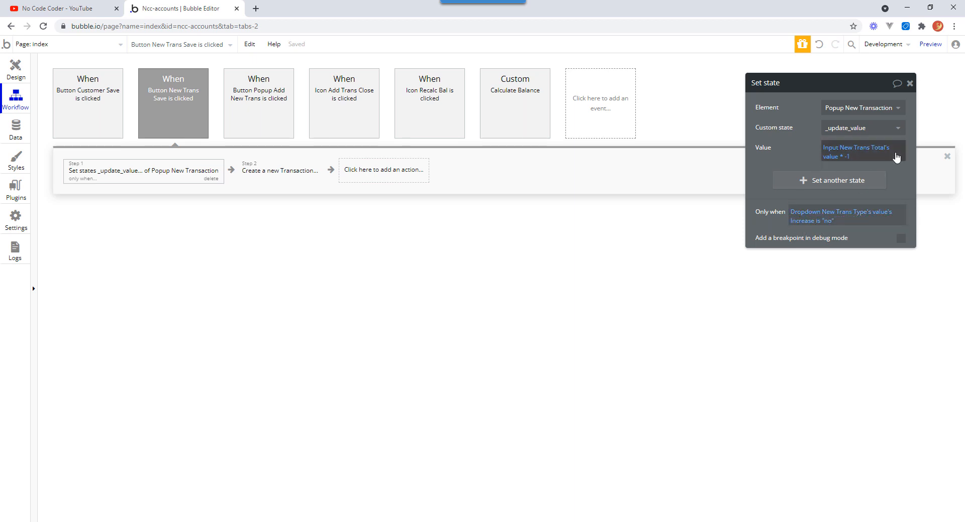
click(838, 156)
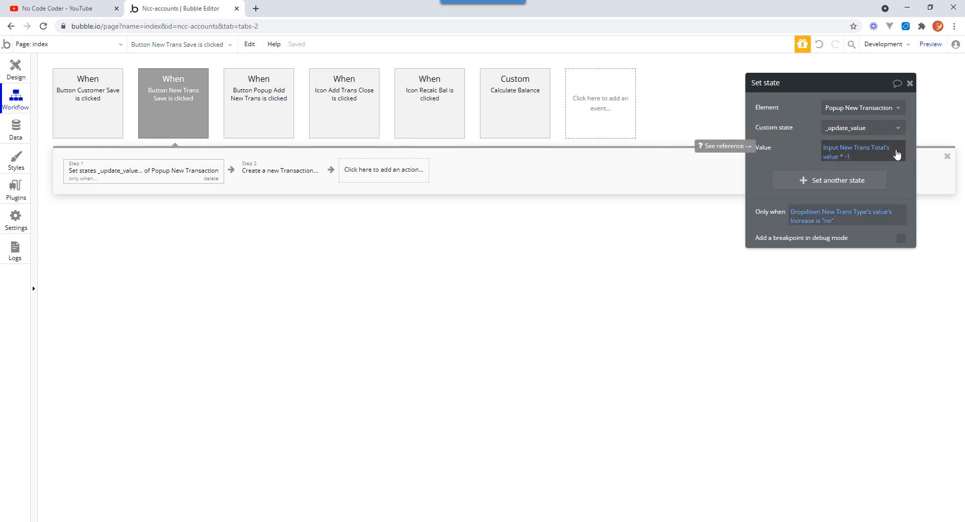
text(*)
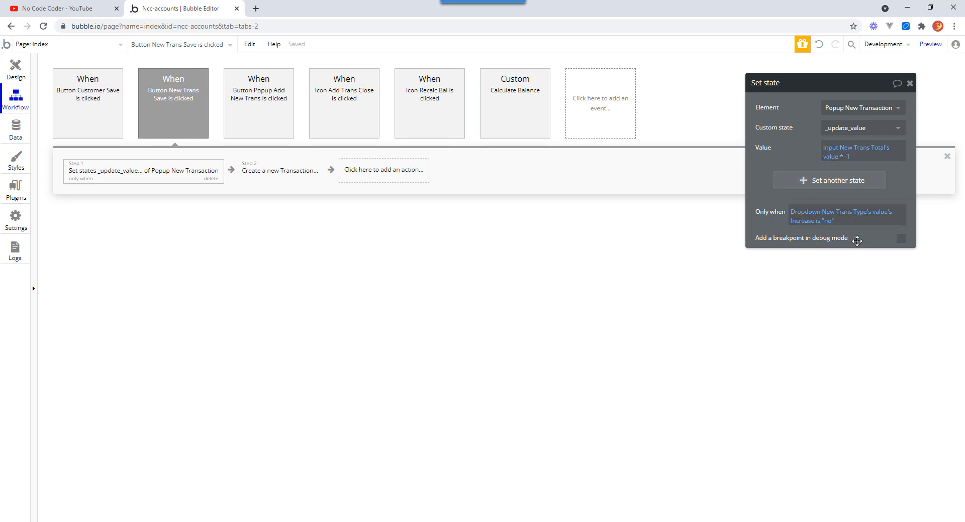
Insert a second Set state action before Create a new Transaction, targeting Popup New Transaction's _update_value state.
mouse_move(184, 183)
right_click(288, 171)
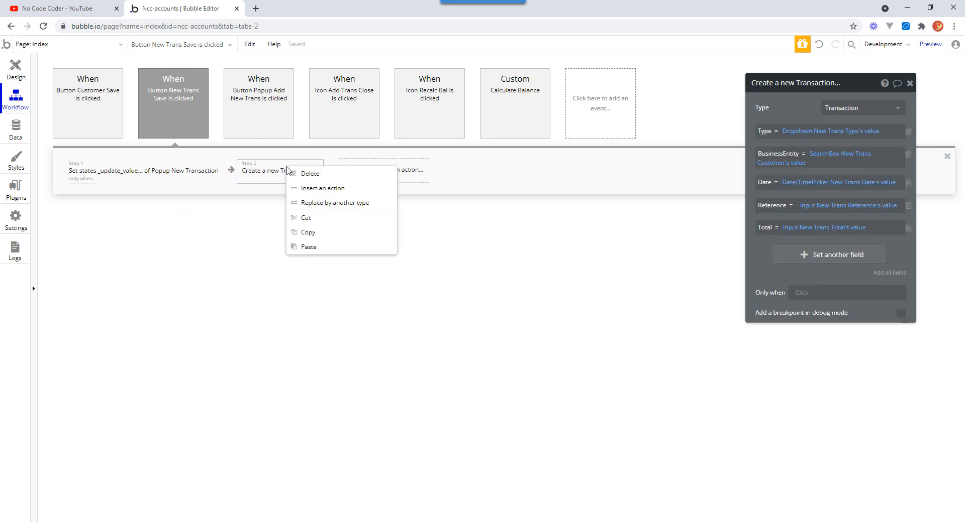
click(324, 189)
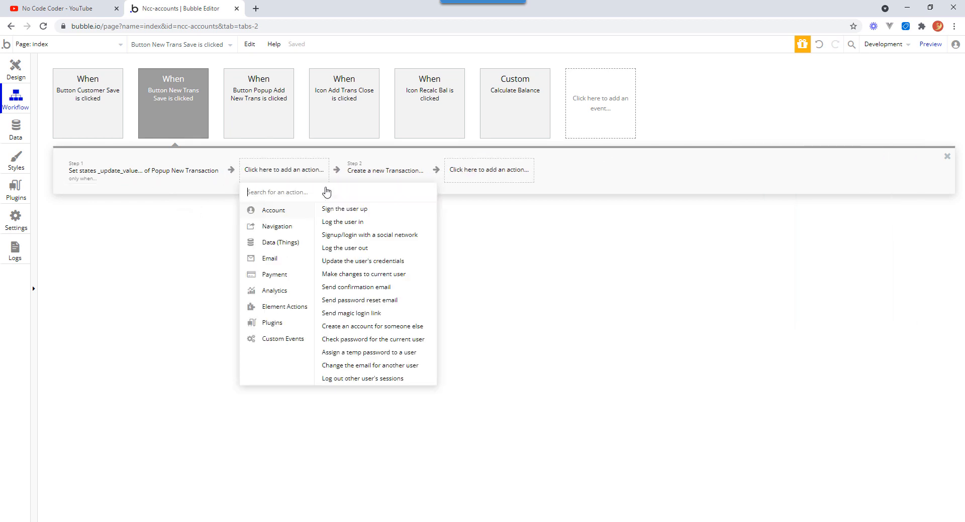
mouse_move(284, 307)
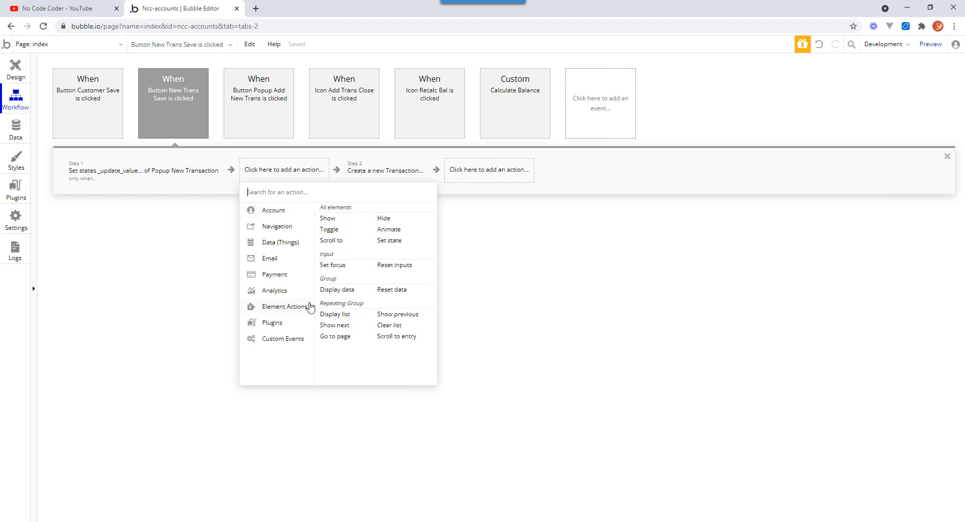
click(389, 241)
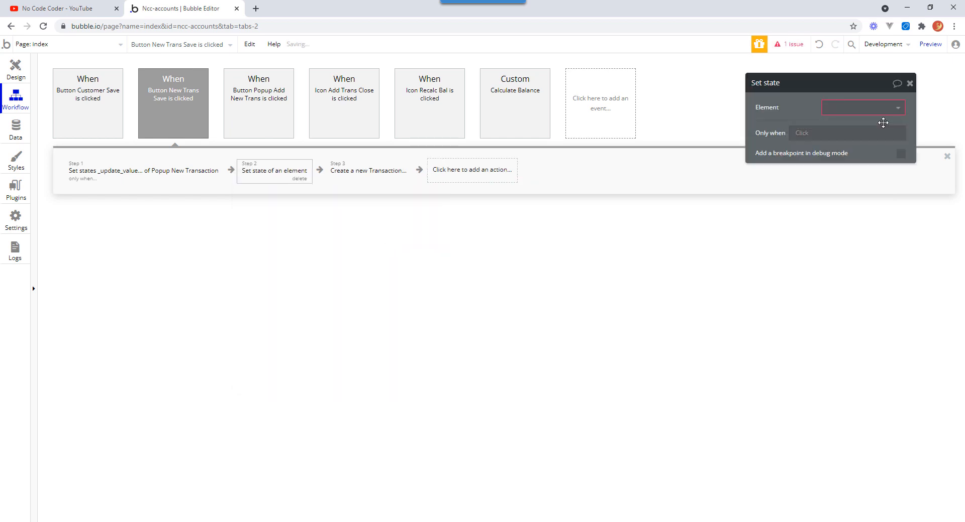
click(892, 108)
click(887, 140)
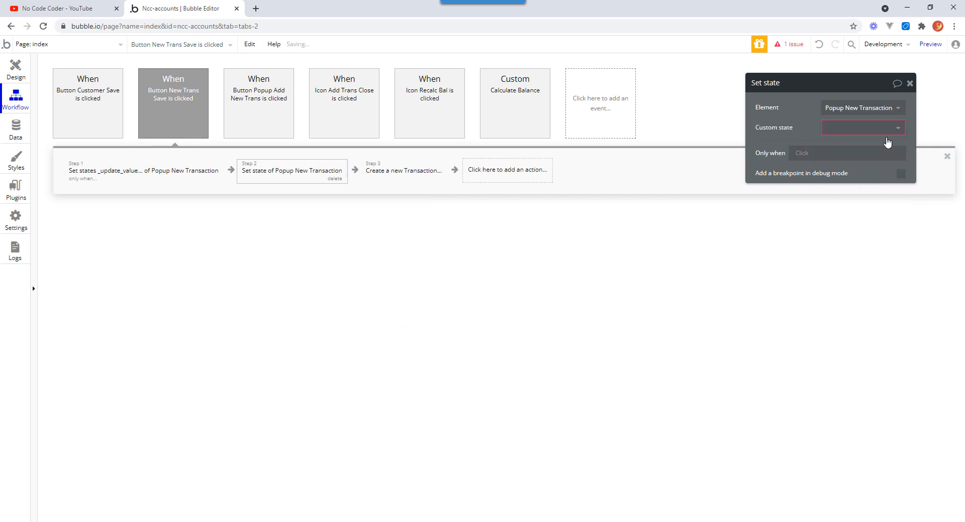
click(887, 143)
click(861, 146)
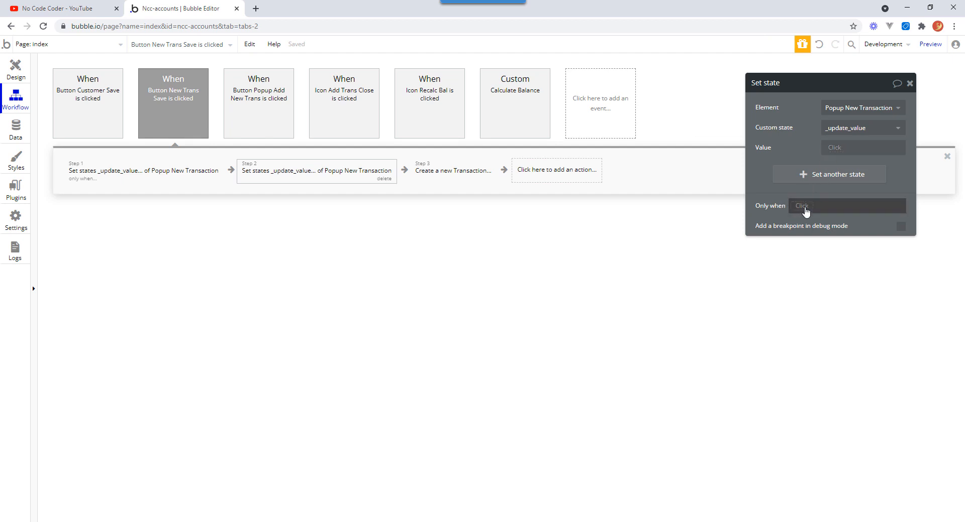
Make the new Set state step run only when Dropdown New Trans Type's value's Increase is "yes".
click(805, 211)
click(806, 211)
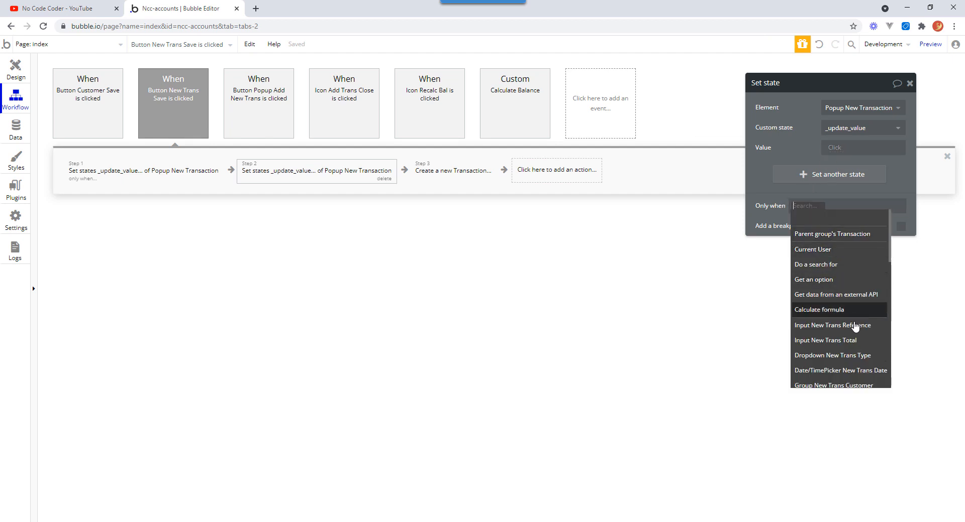
click(859, 357)
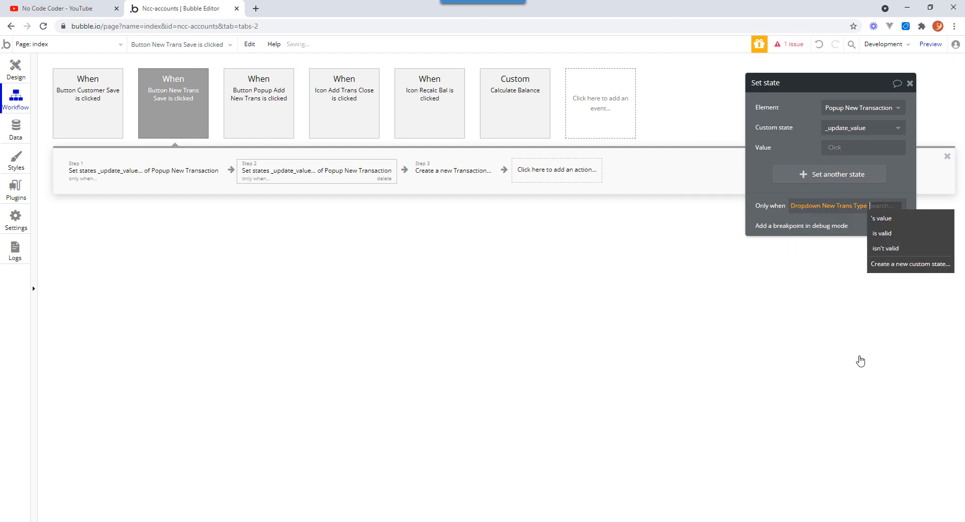
click(890, 219)
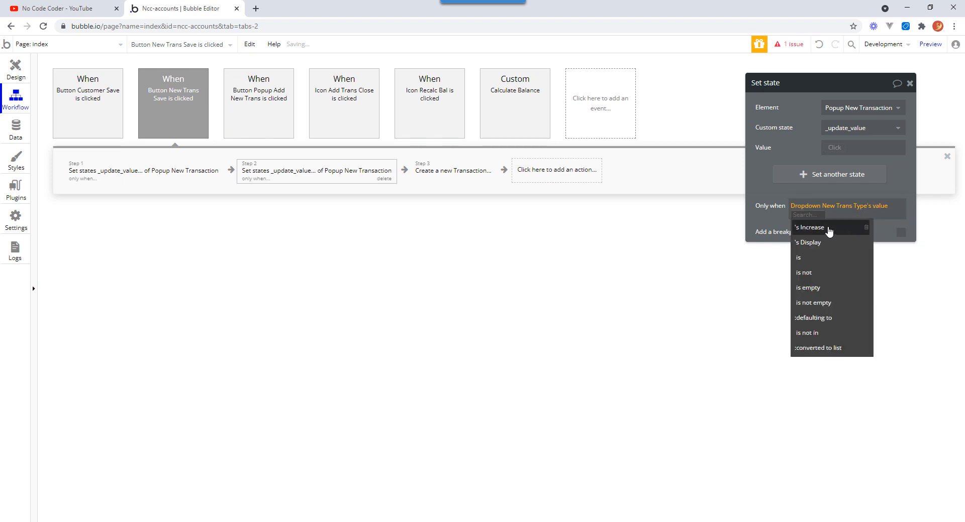
click(829, 232)
click(827, 215)
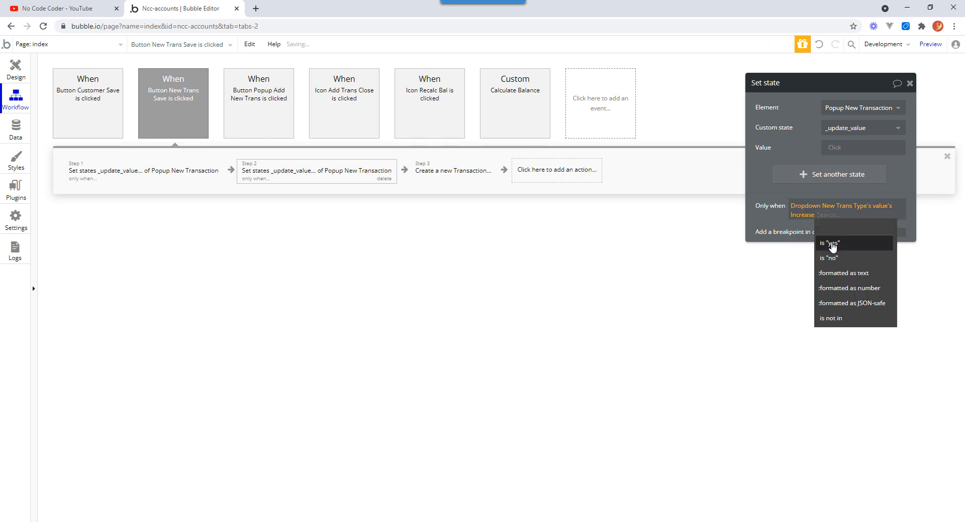
click(831, 245)
click(770, 223)
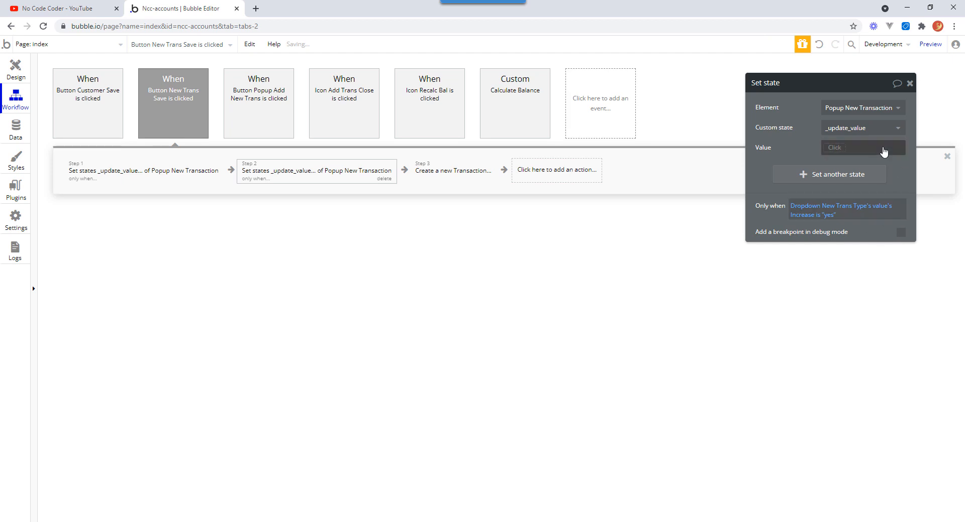
Set the new step's value to Input New Trans Total's value.
click(837, 148)
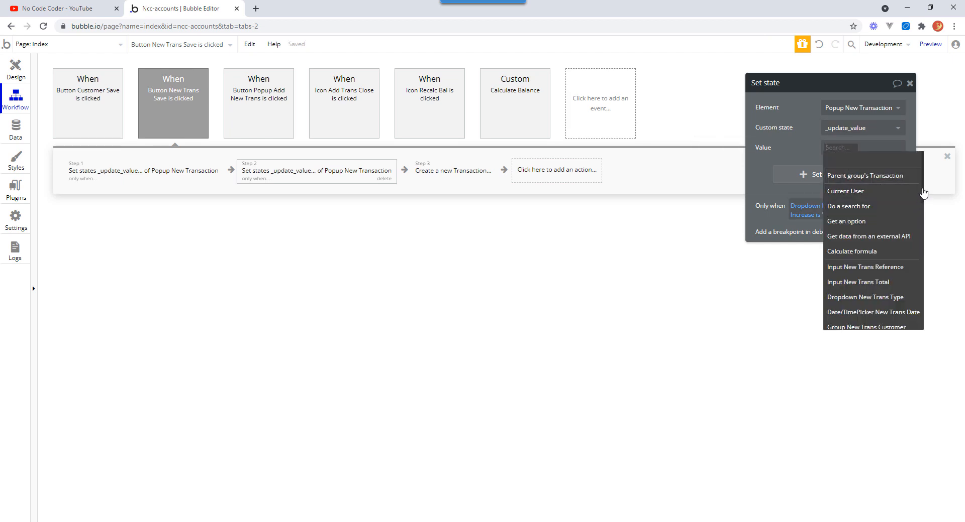
scroll(920, 206, down, 3)
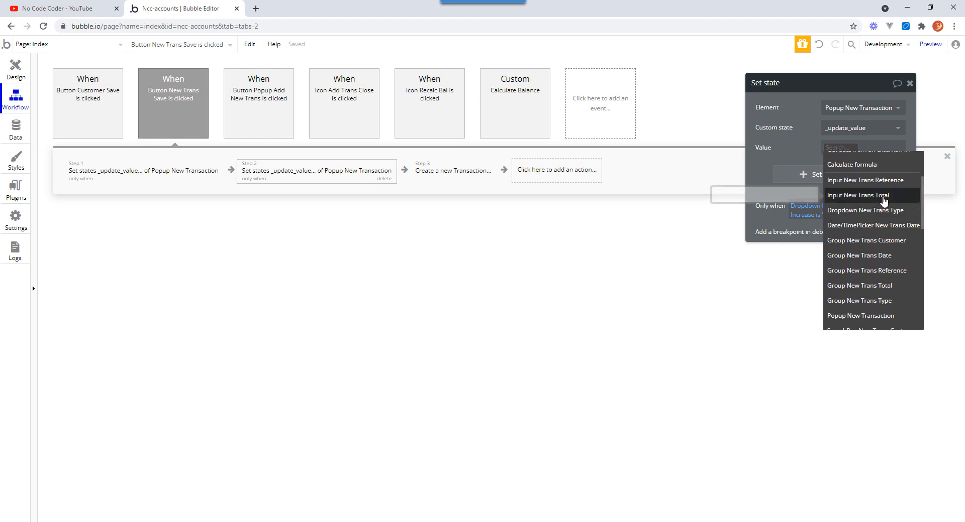
click(887, 196)
click(848, 171)
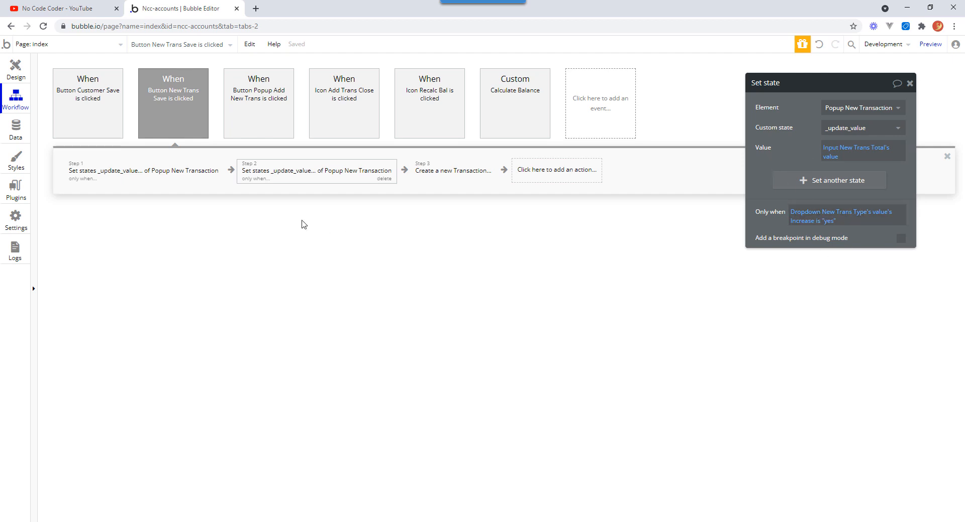
Review the two Set state steps and the Create a new Transaction step in the workflow.
click(135, 178)
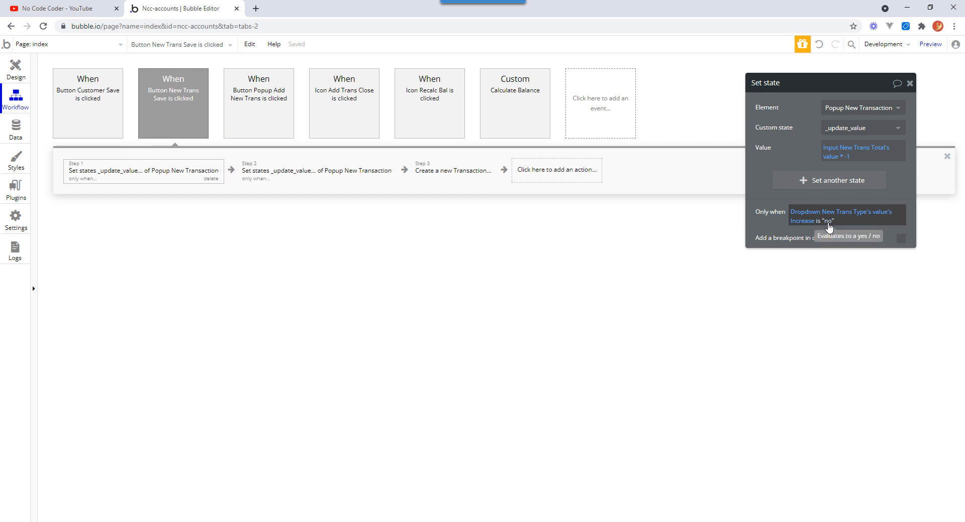
click(826, 152)
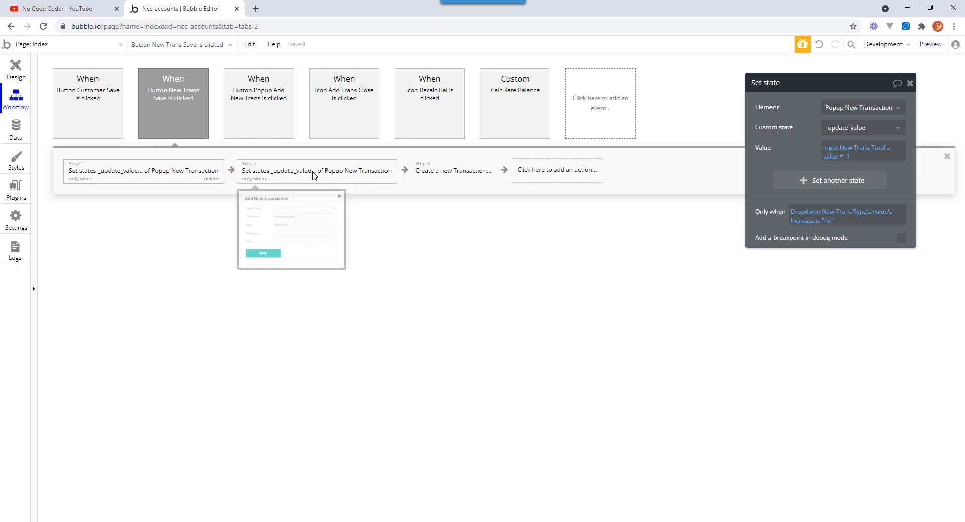
click(316, 178)
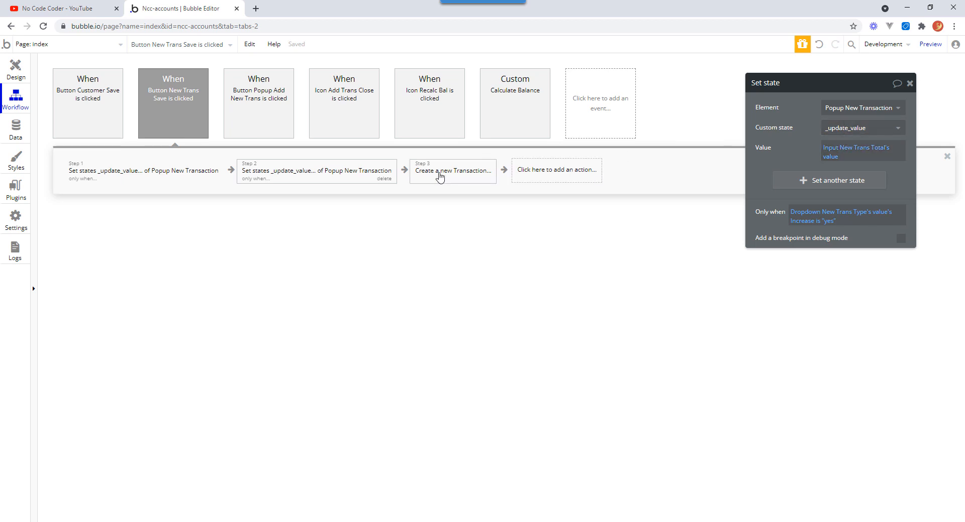
click(448, 174)
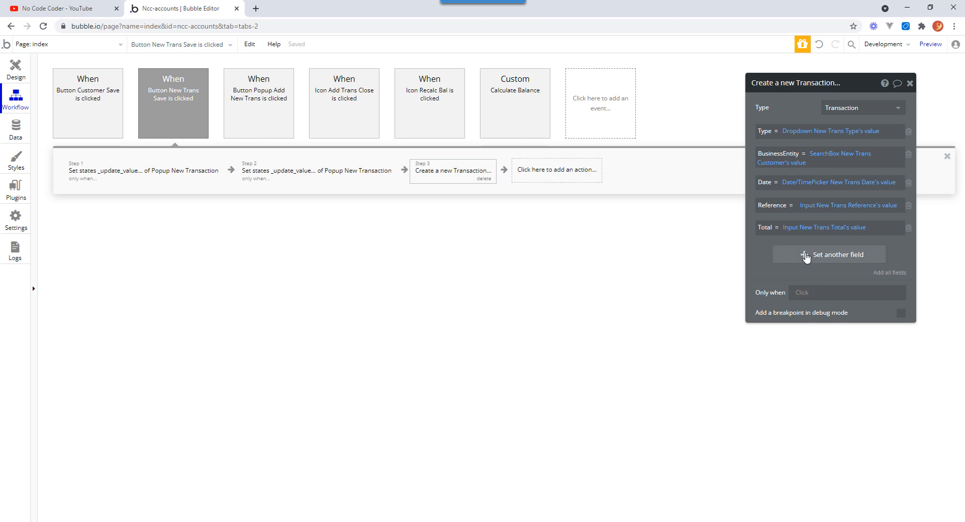
Add a Value field to the Create a new Transaction step, set to Popup New Transaction's _update_value.
click(806, 256)
click(767, 250)
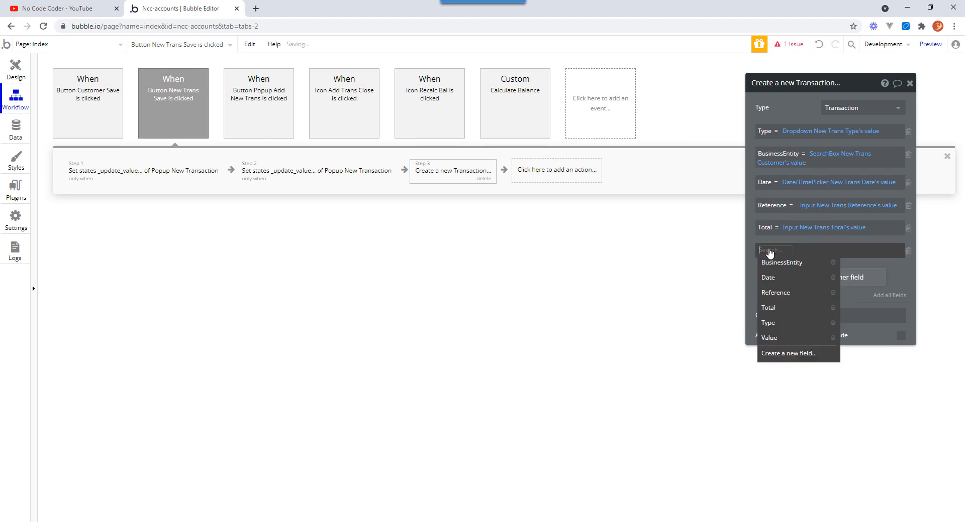
click(778, 339)
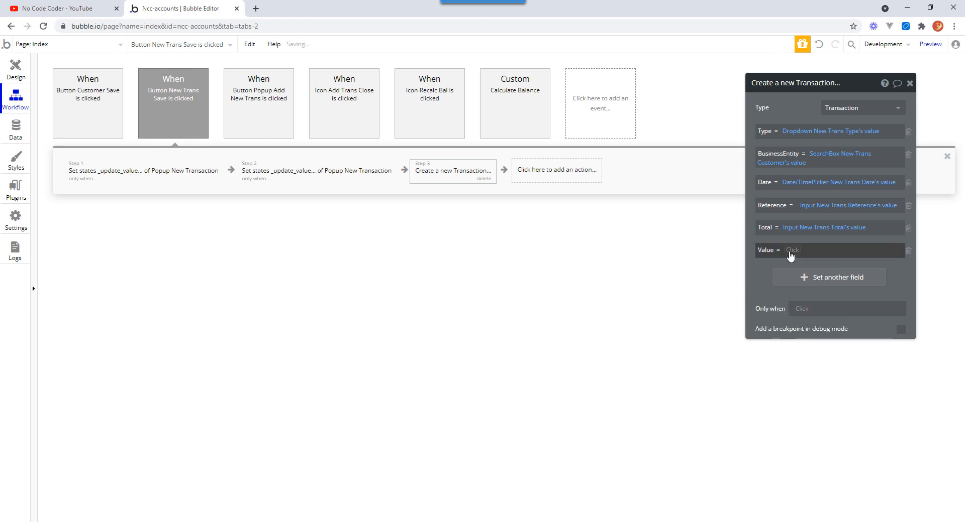
click(792, 252)
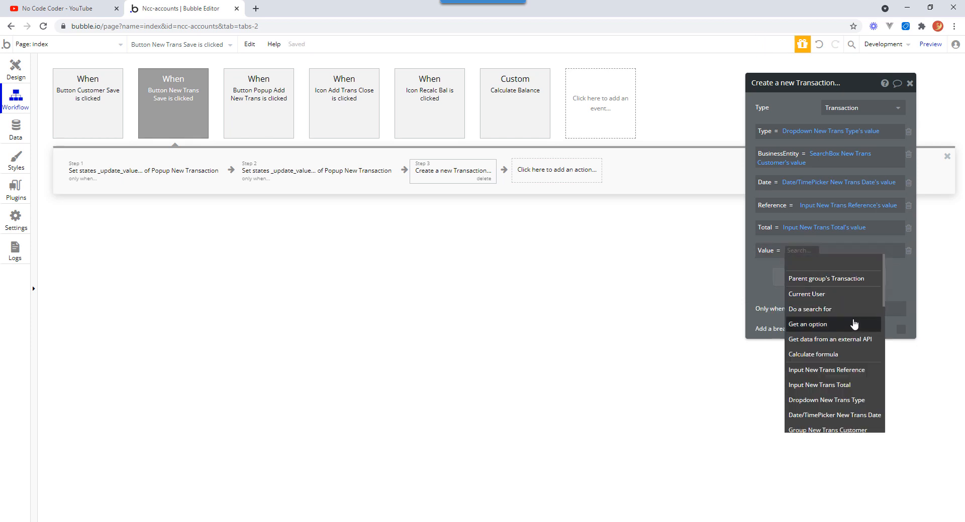
text(po)
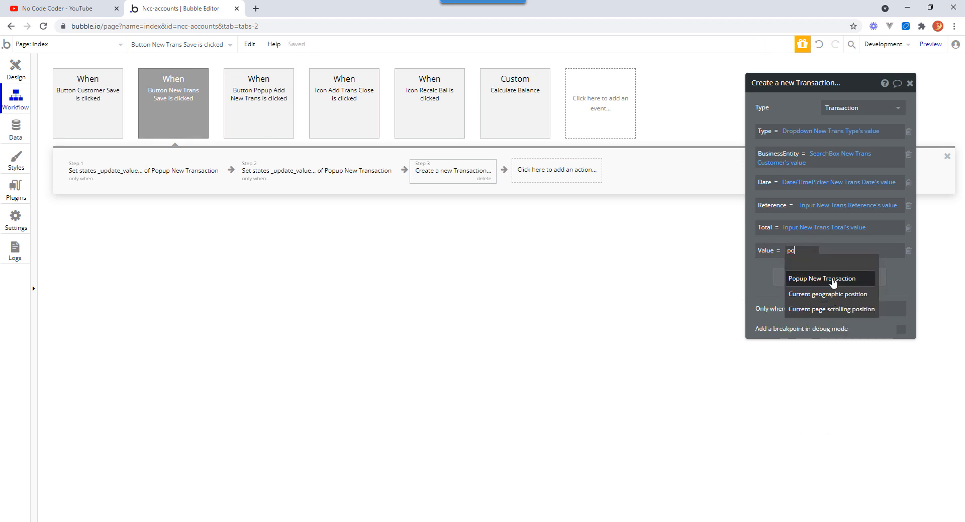
click(832, 280)
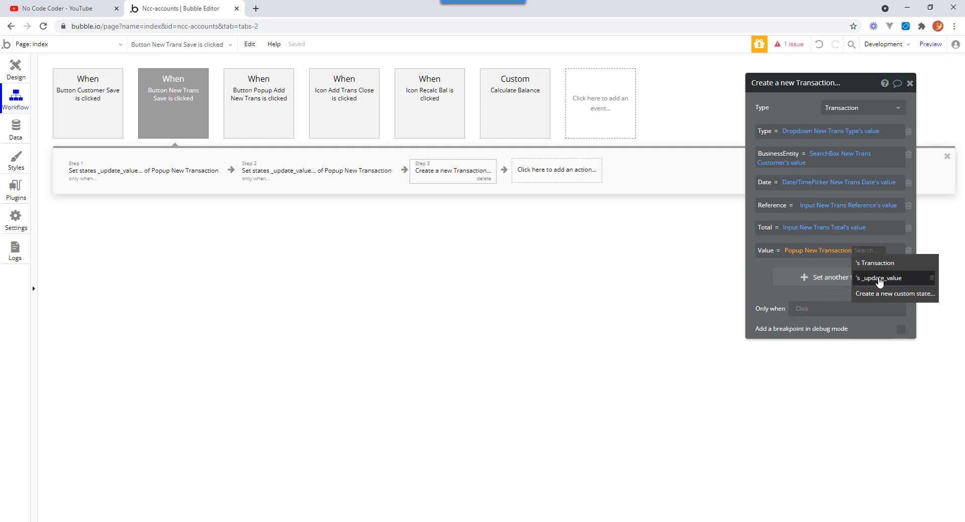
click(879, 279)
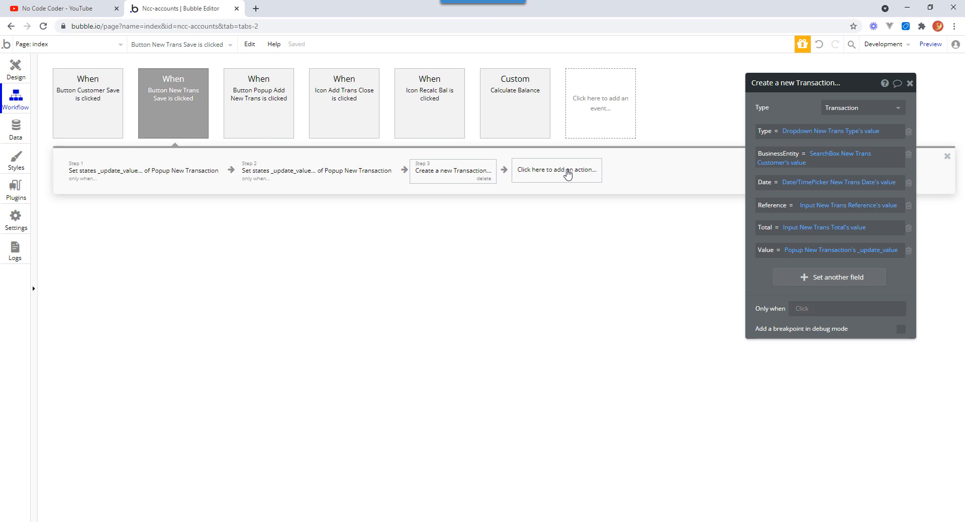
Add a Reset relevant inputs action after the Create a new Transaction step.
click(568, 175)
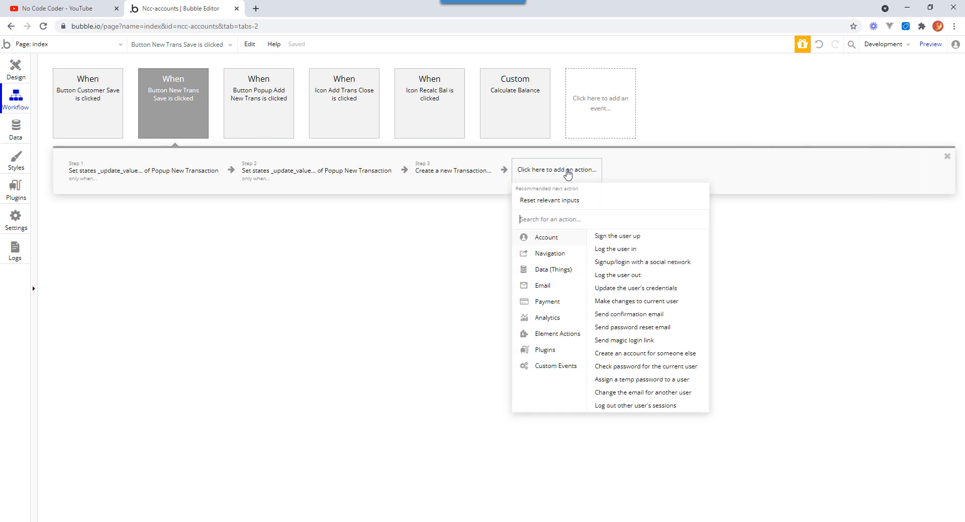
click(566, 335)
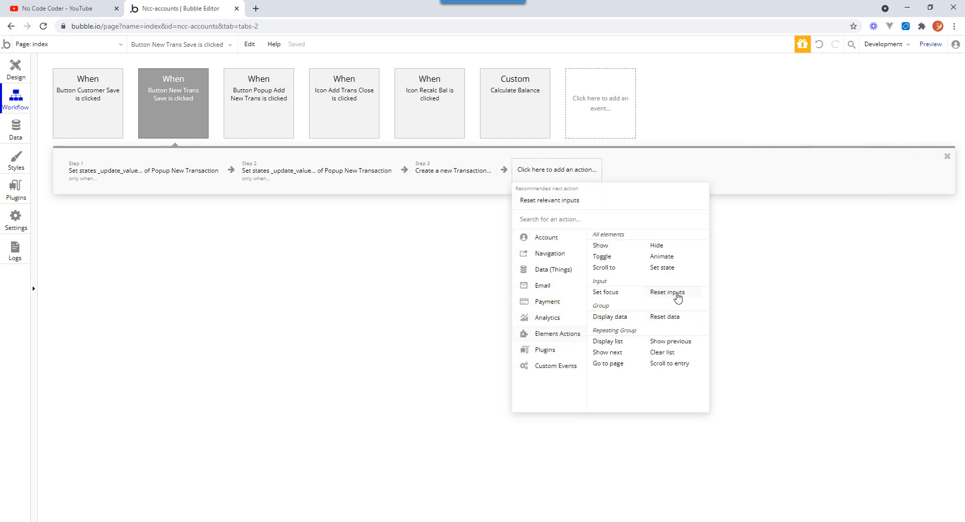
click(677, 294)
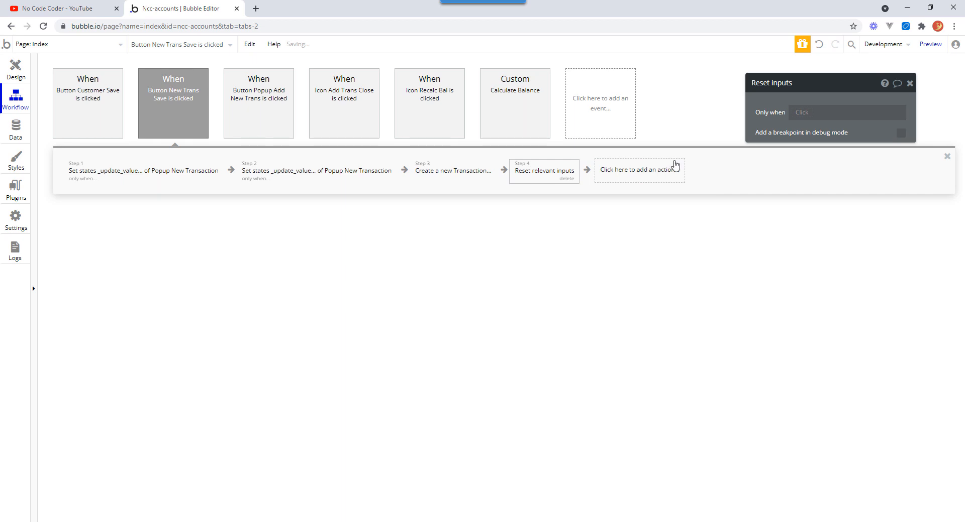
Add a final action that hides Popup New Transaction.
click(638, 170)
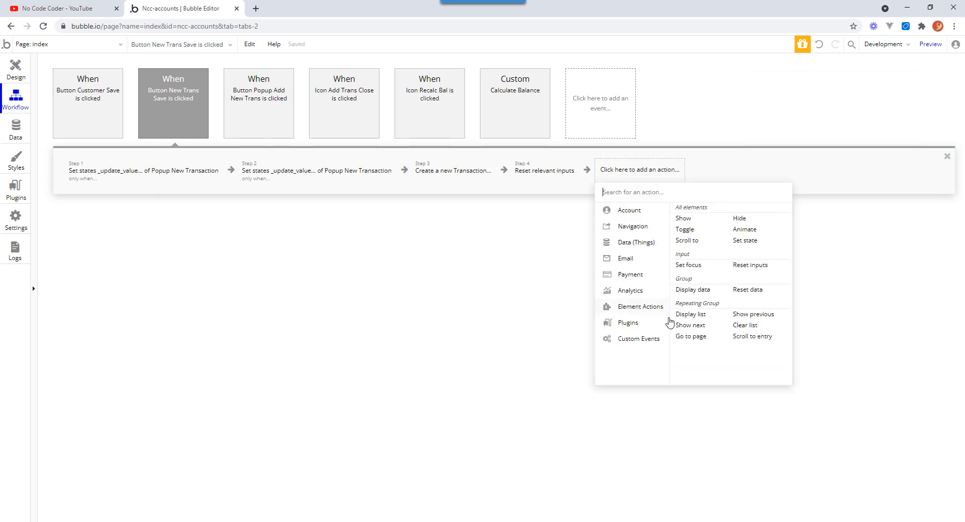
mouse_move(648, 310)
click(739, 219)
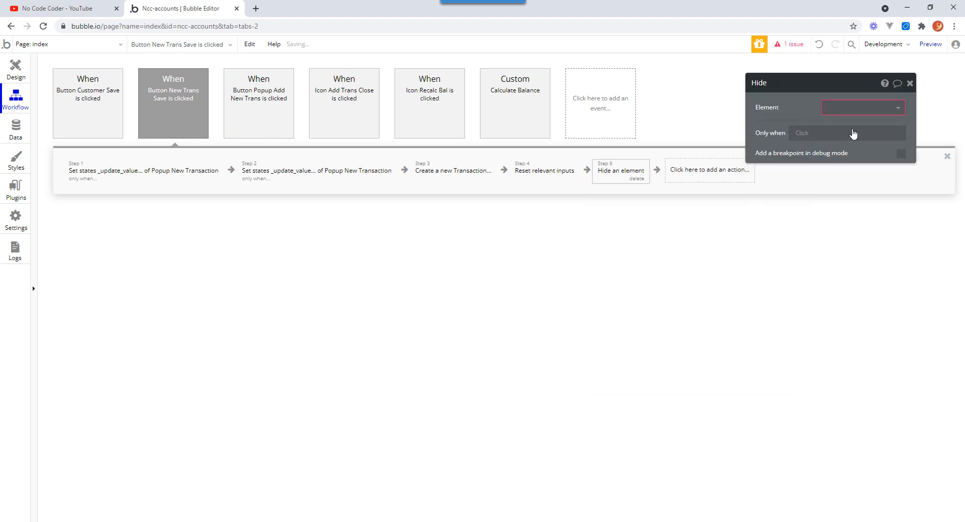
click(895, 108)
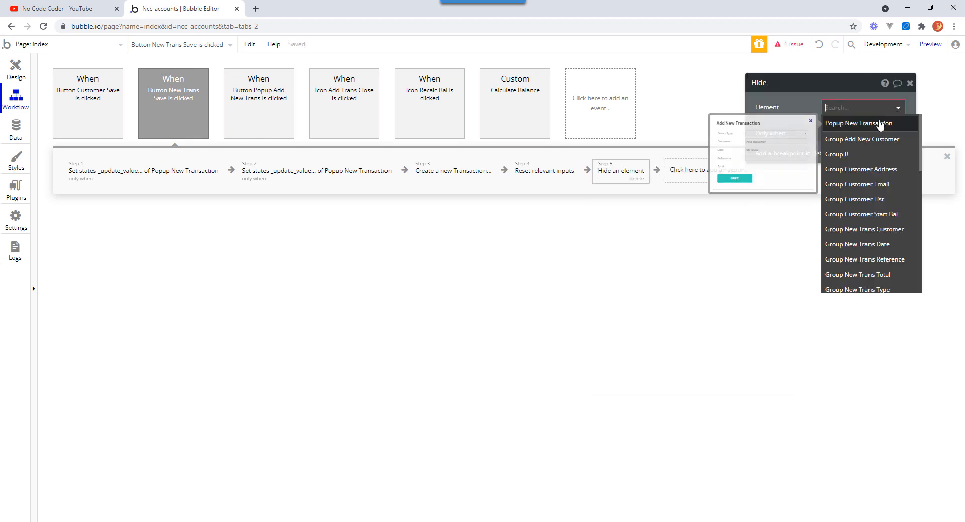
click(879, 125)
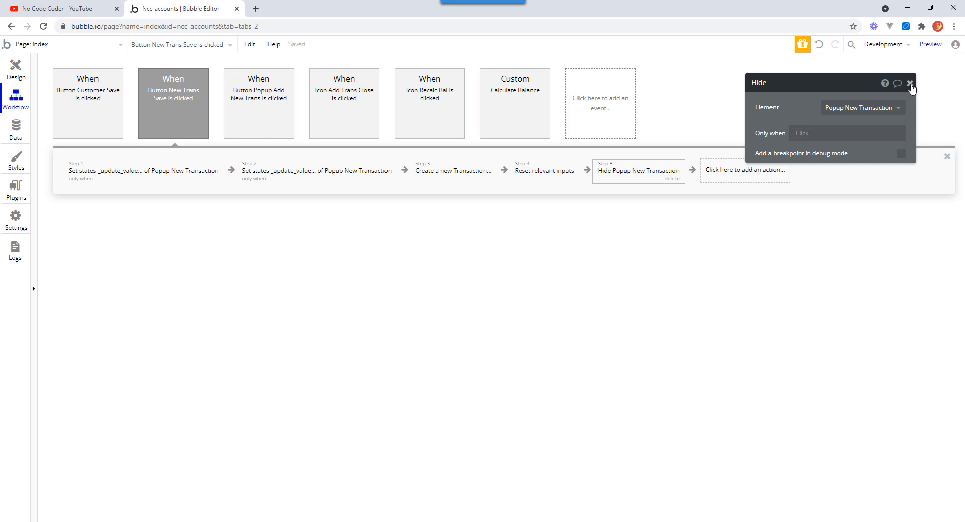
click(910, 83)
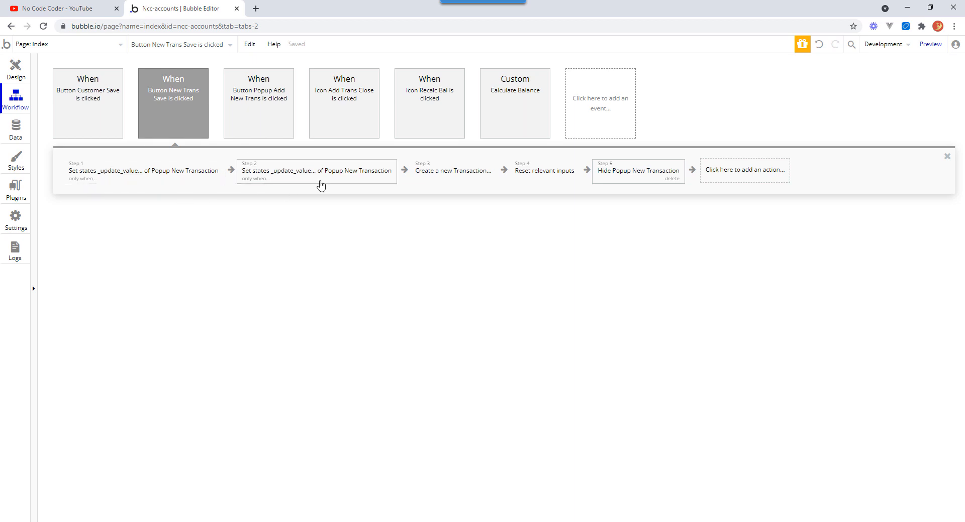
Open the app preview in a new tab, then return to the Save button's workflow in the editor.
mouse_move(330, 173)
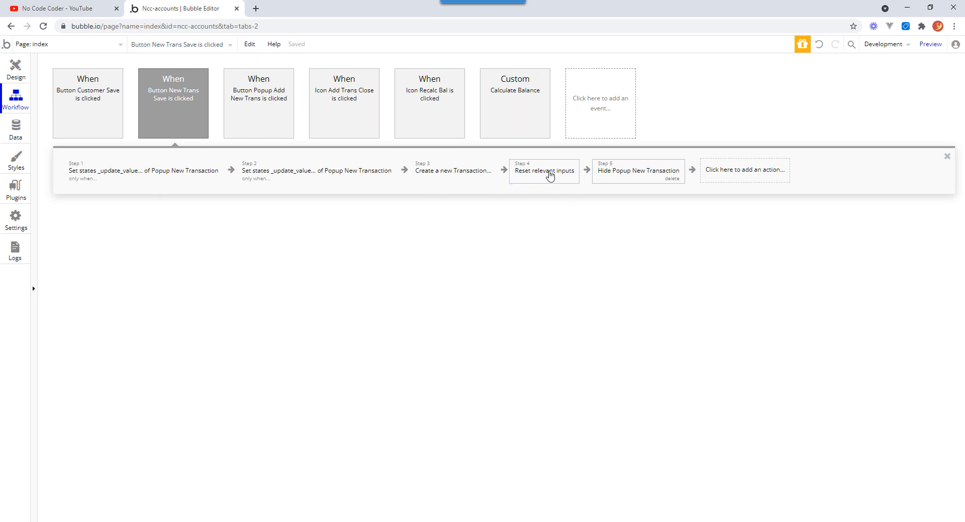
mouse_move(626, 169)
click(12, 72)
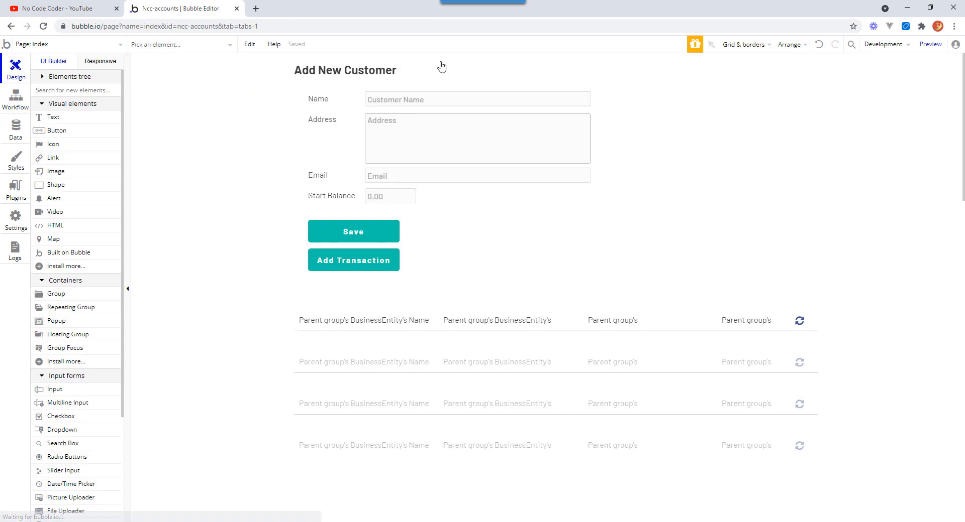
click(931, 45)
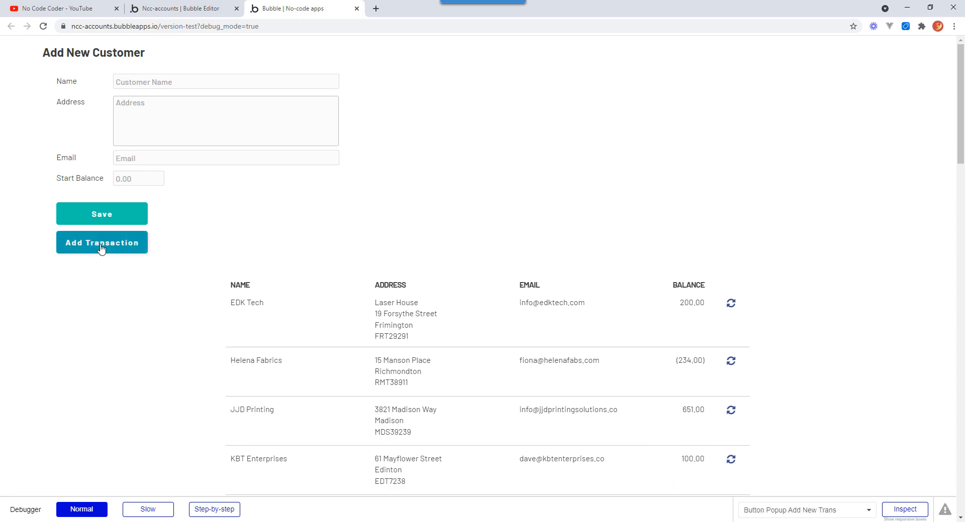
click(195, 11)
click(17, 99)
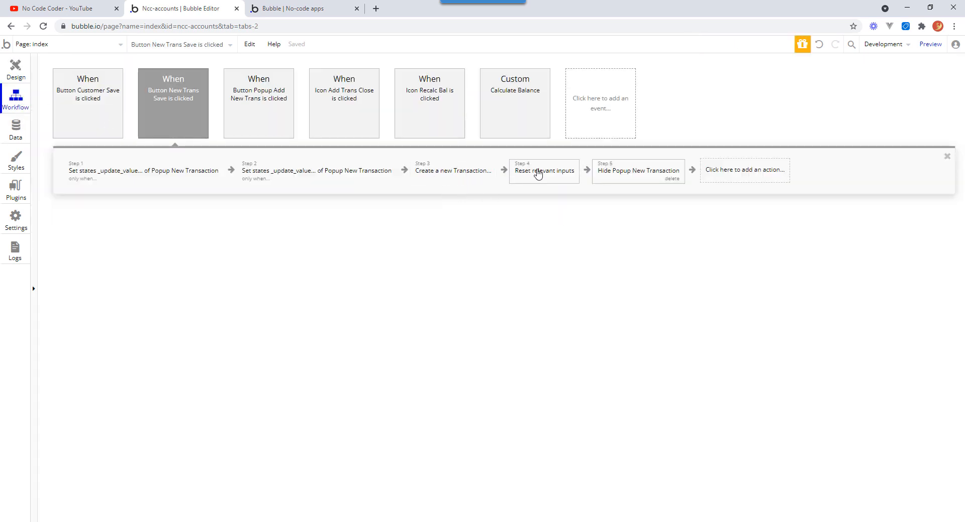
Insert a Trigger a custom event action for Calculate Balance before the Reset relevant inputs step.
right_click(537, 172)
click(562, 193)
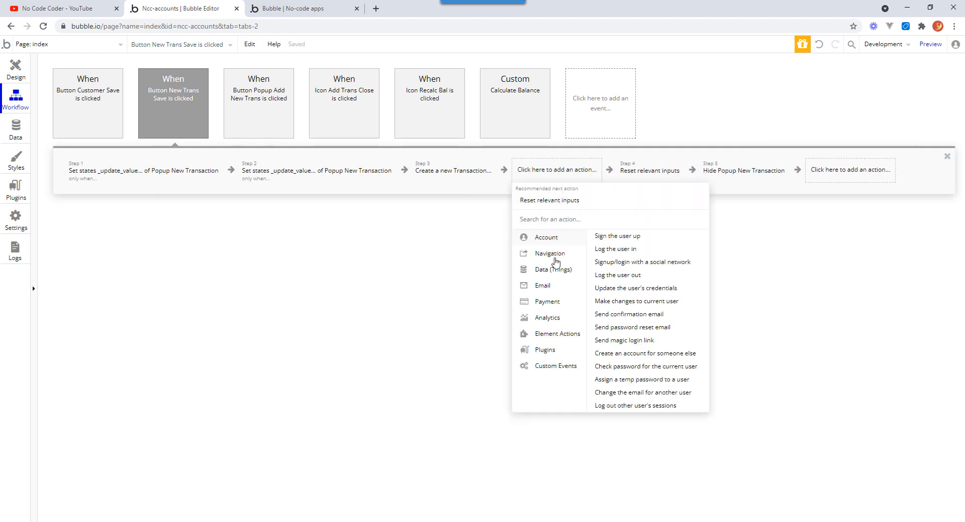
mouse_move(562, 302)
mouse_move(559, 371)
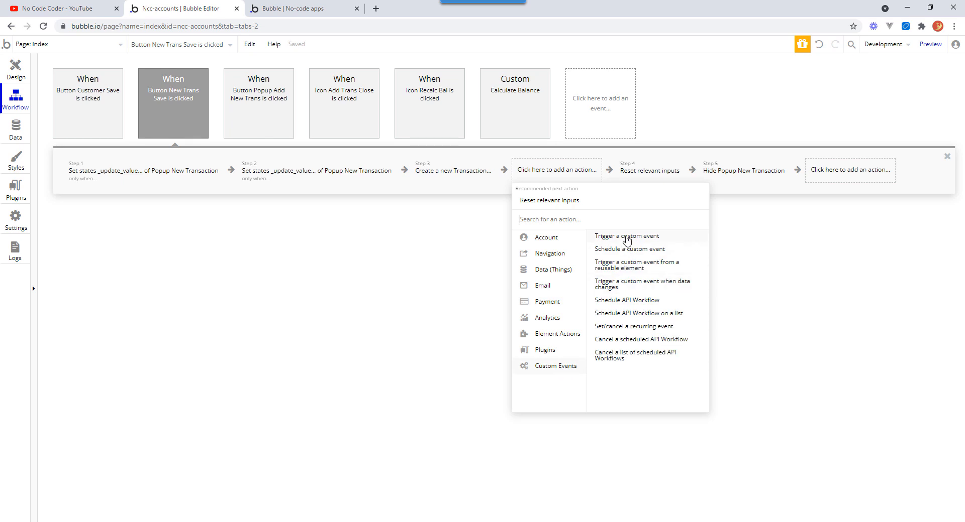
click(627, 236)
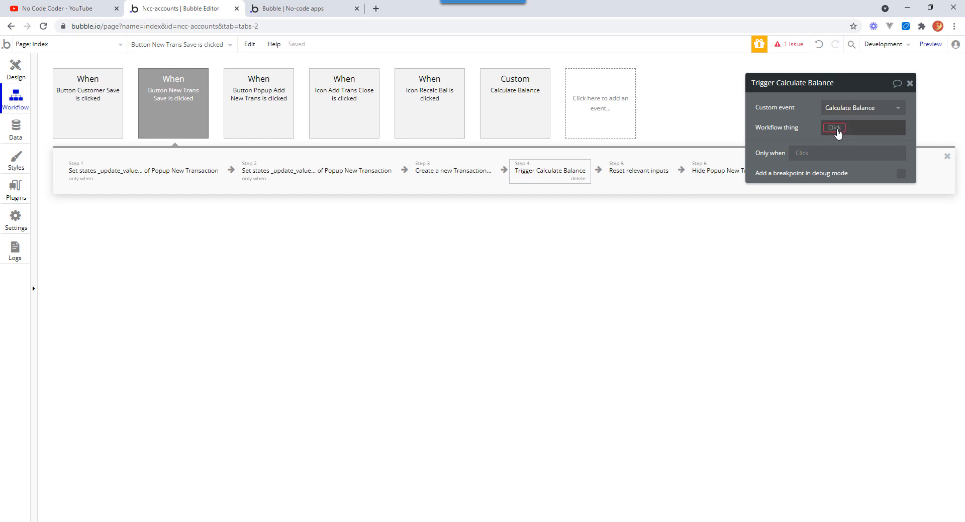
Set the Calculate Balance trigger's workflow thing to SearchBox New Trans Customer's value.
click(835, 128)
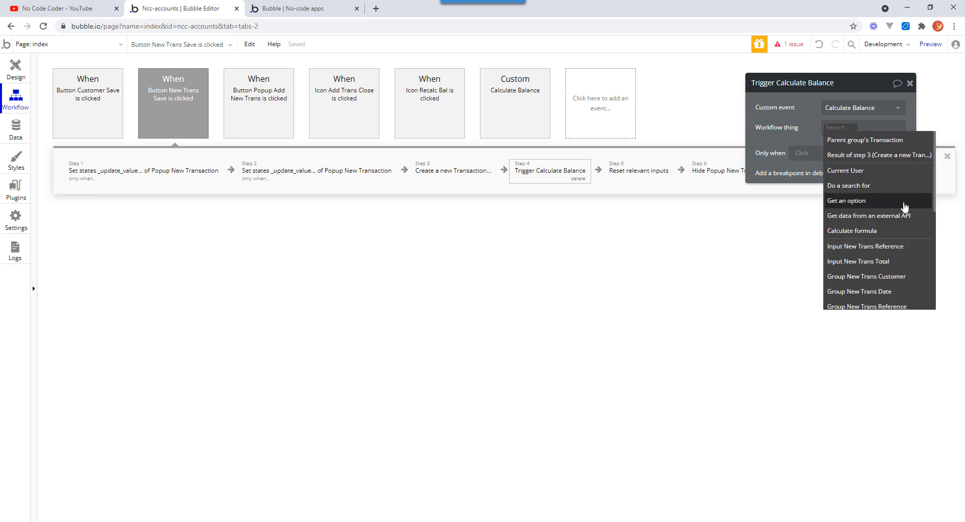
drag(934, 195, 934, 216)
scroll(877, 246, down, 3)
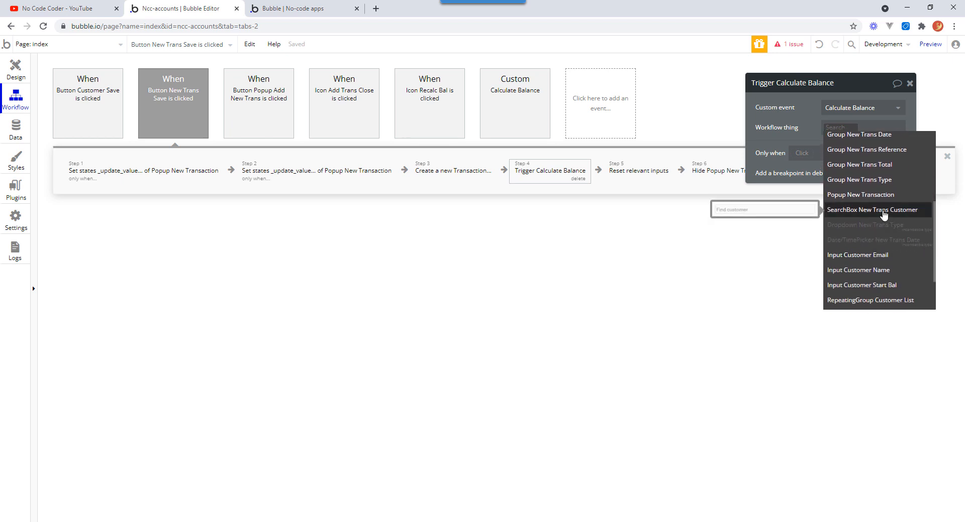
click(884, 211)
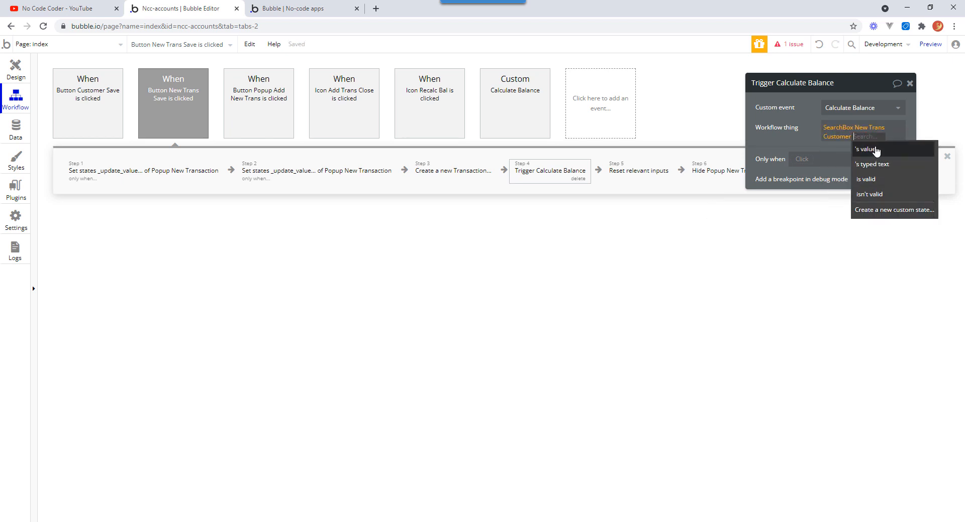
click(875, 150)
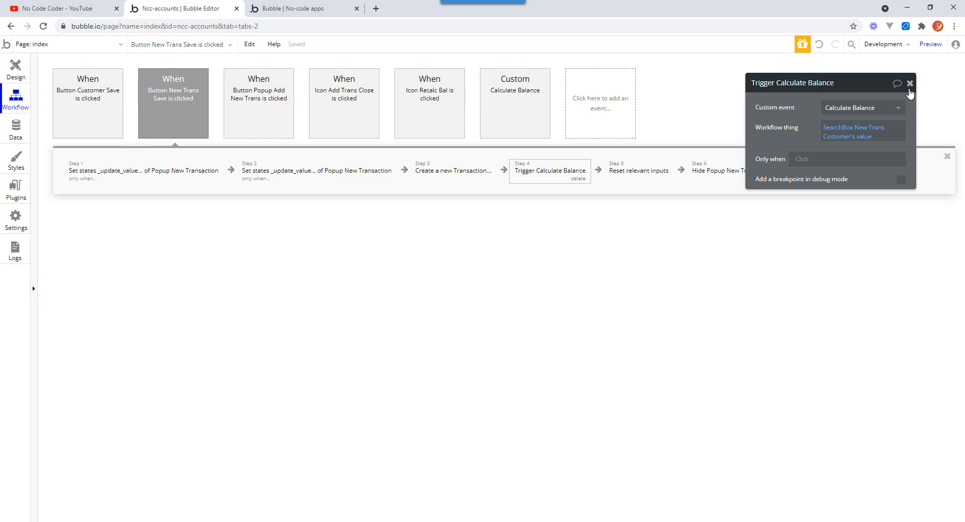
click(910, 85)
Switch to the preview tab, refresh the page and open the Add New Transaction popup.
click(318, 9)
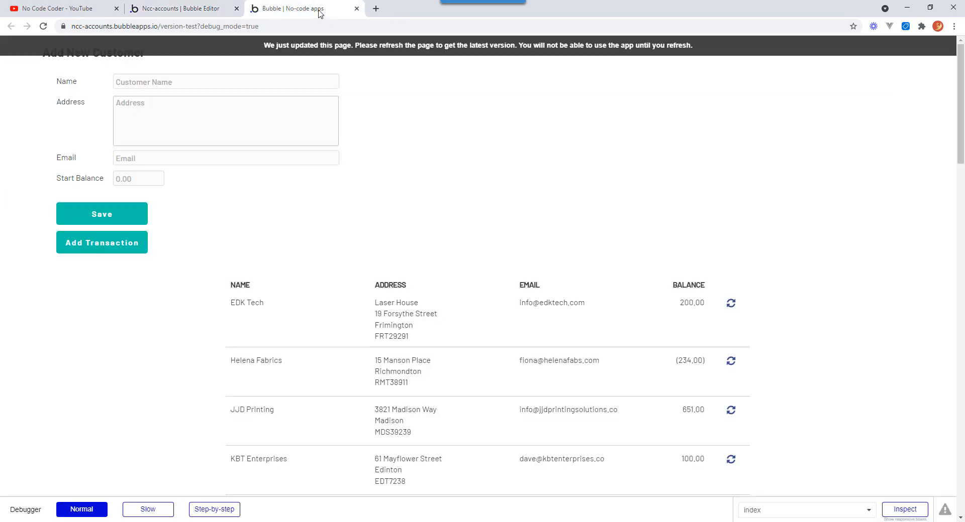
click(437, 48)
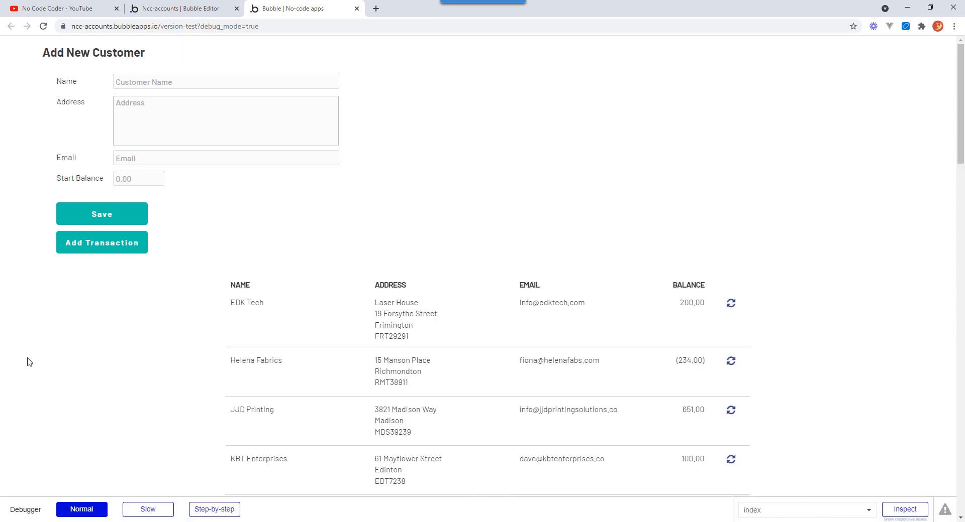
click(103, 246)
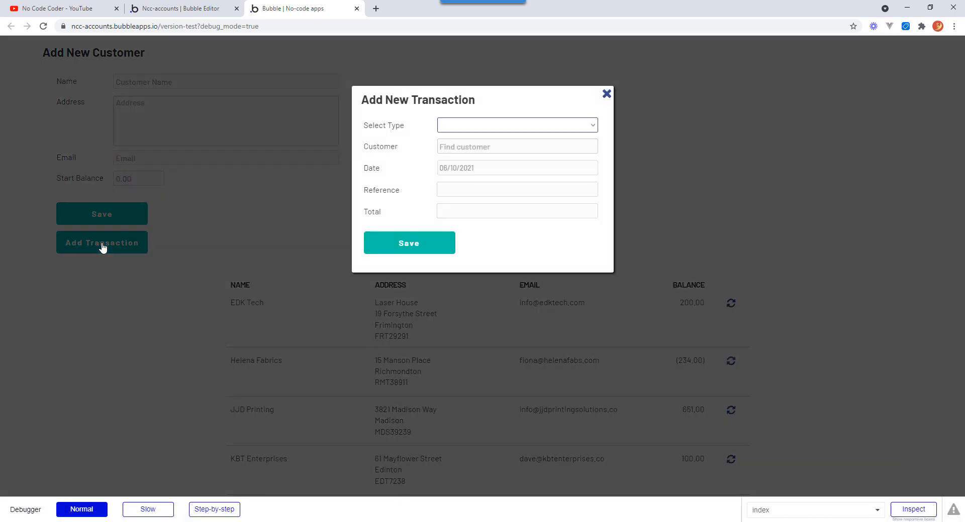
In the popup, choose Invoice as the type and KBT Enterprises as the customer.
click(596, 126)
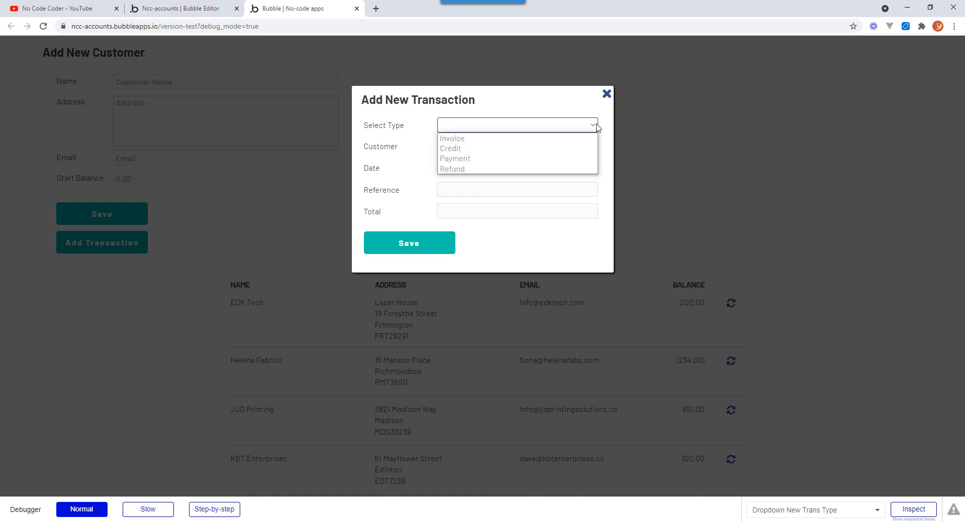
click(477, 138)
click(475, 146)
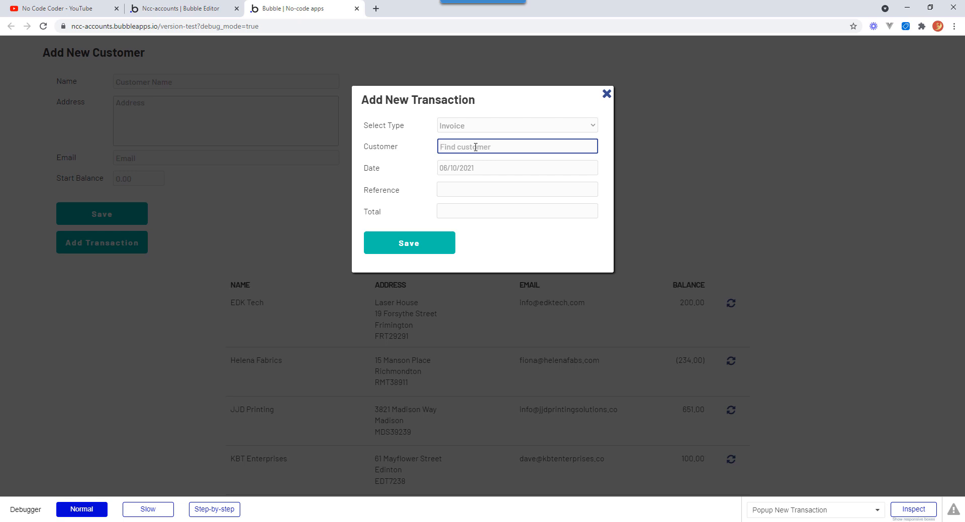
text(kbt)
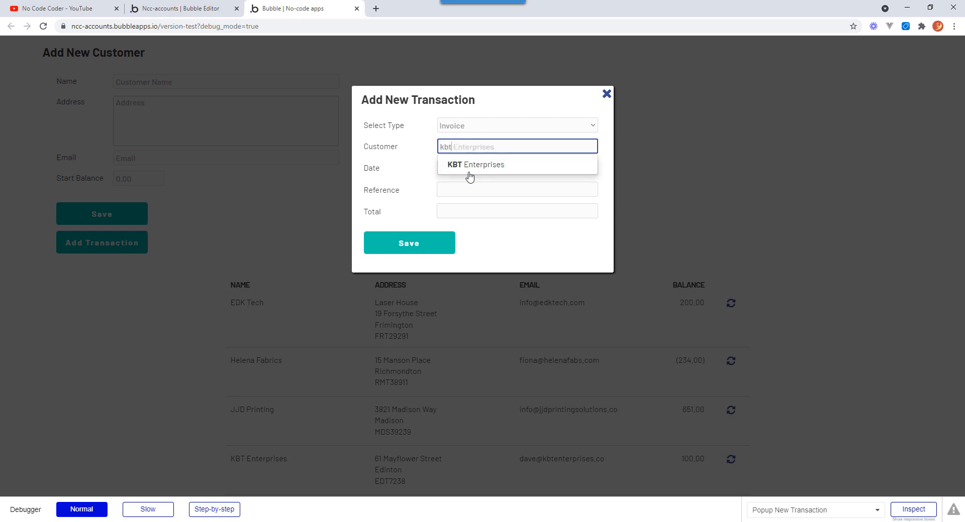
click(472, 169)
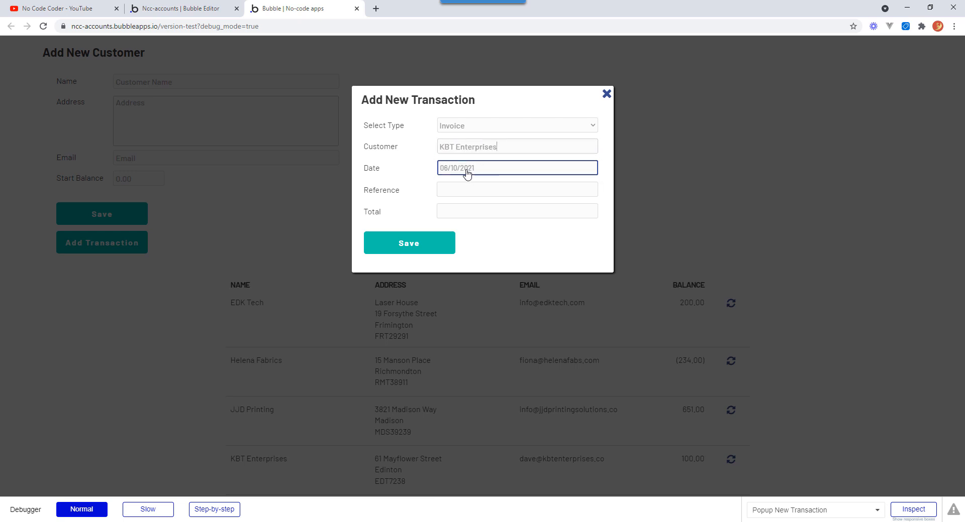
Set the transaction date to 02/09/2021 using the date picker.
click(466, 171)
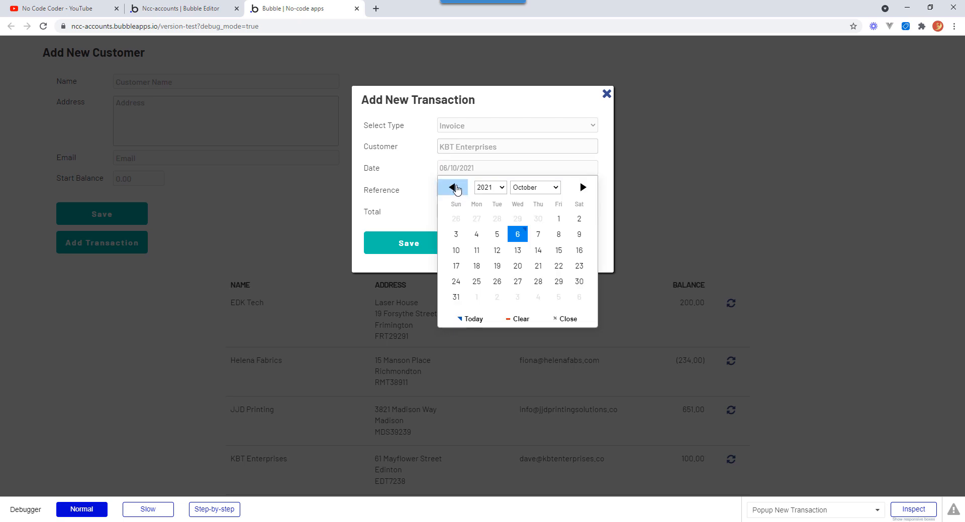
click(453, 188)
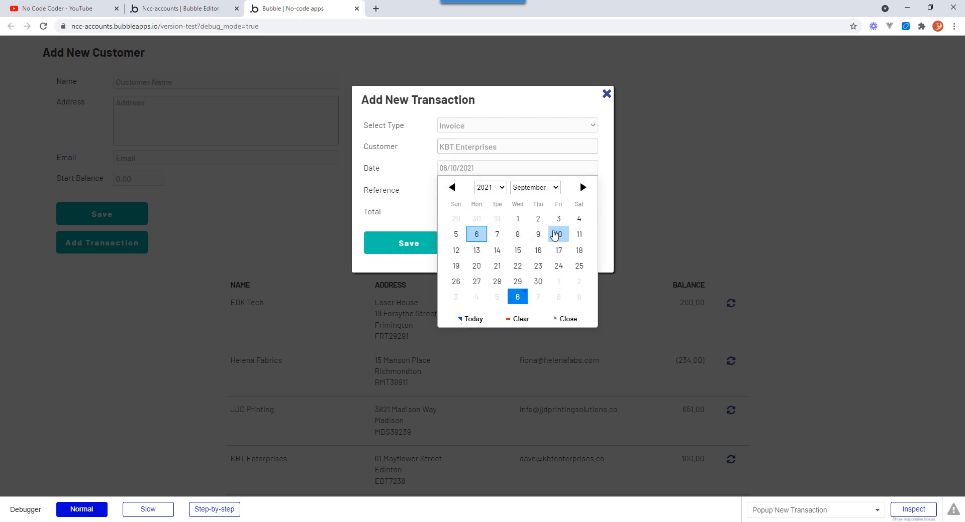
click(539, 221)
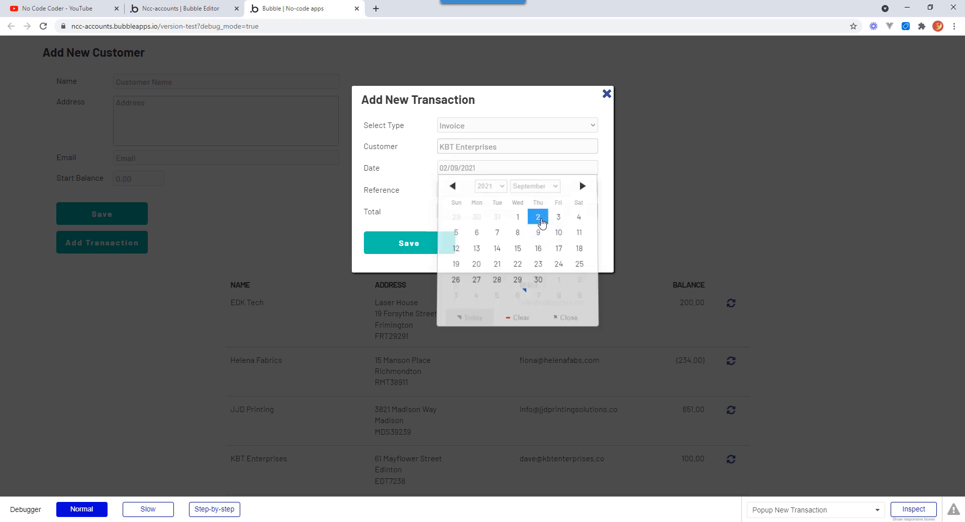
Enter reference INV 28291 and total 193 for the invoice, and save the transaction.
click(472, 189)
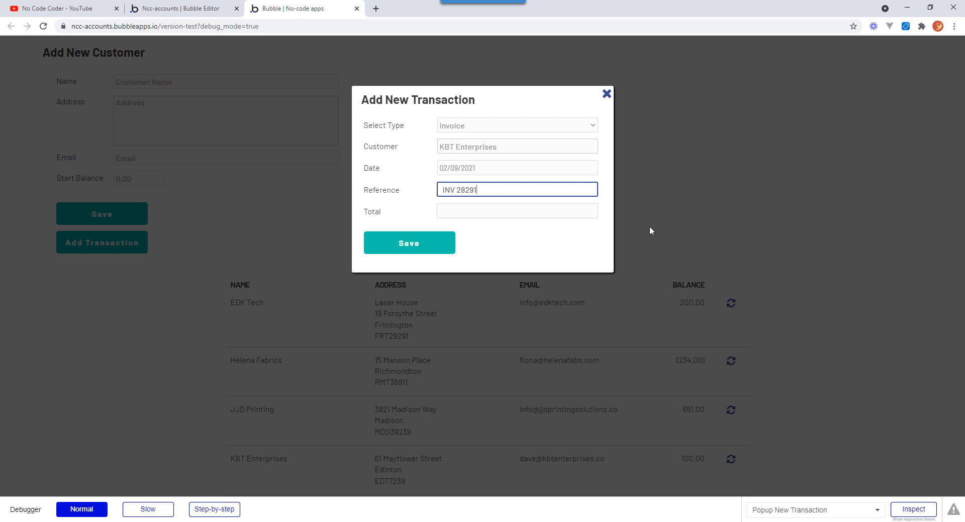
key(Tab)
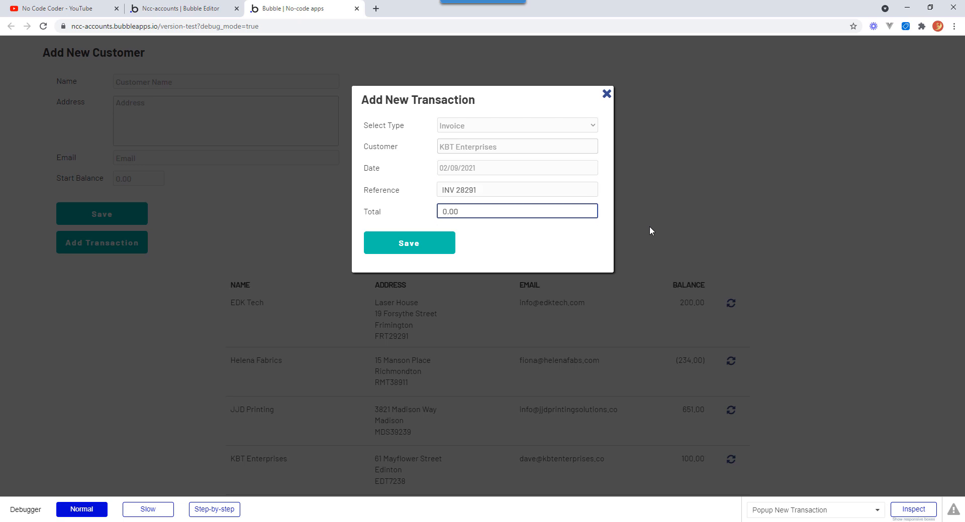
text(193)
key(Tab)
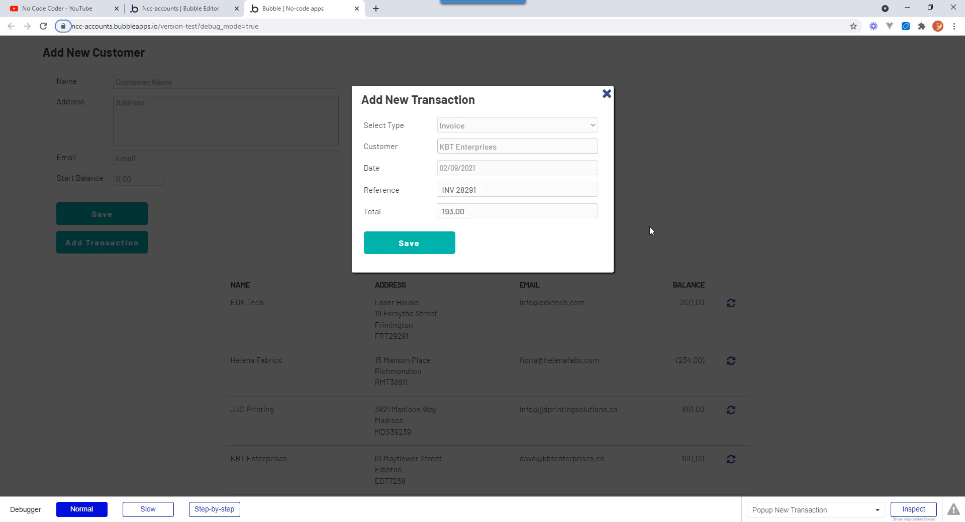
click(429, 246)
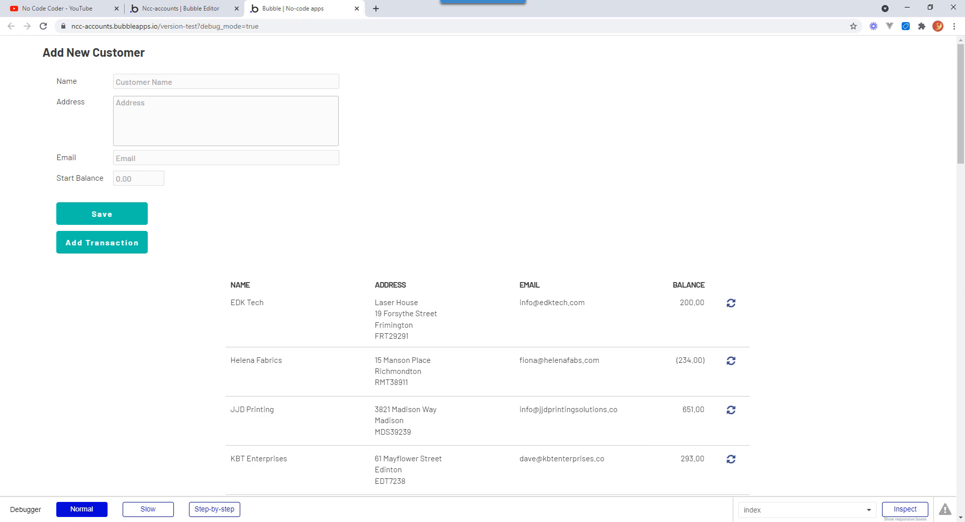
Scroll through the customer list to check the customers' balances.
drag(960, 116, 960, 175)
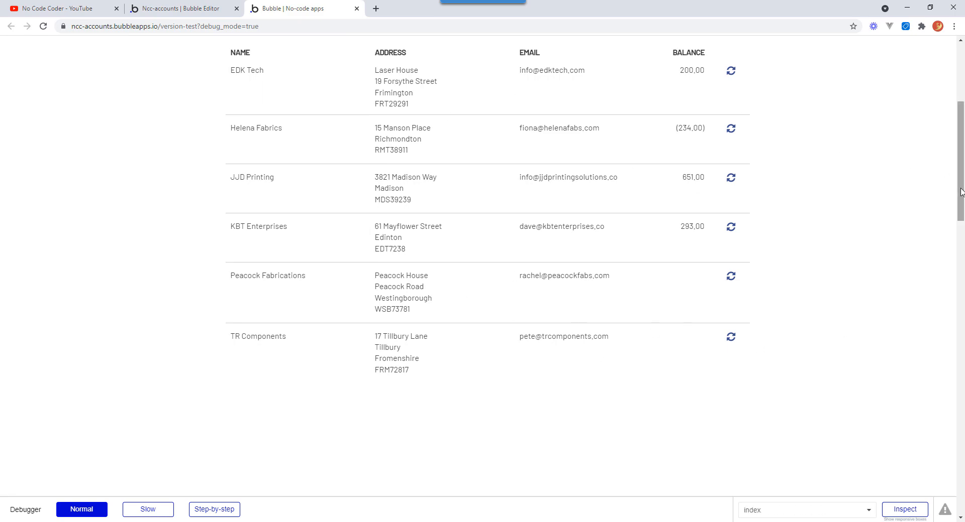
drag(960, 178, 959, 148)
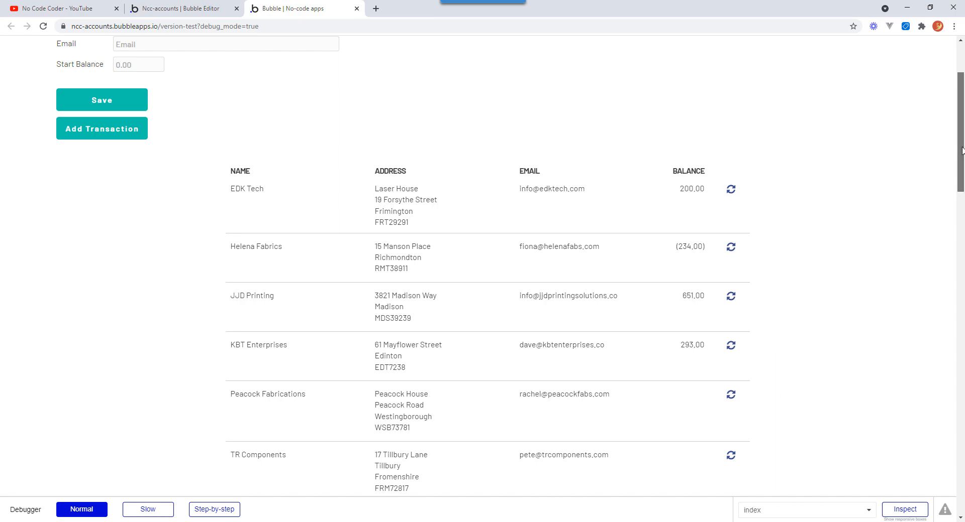
drag(961, 149, 962, 166)
scroll(227, 192, up, 4)
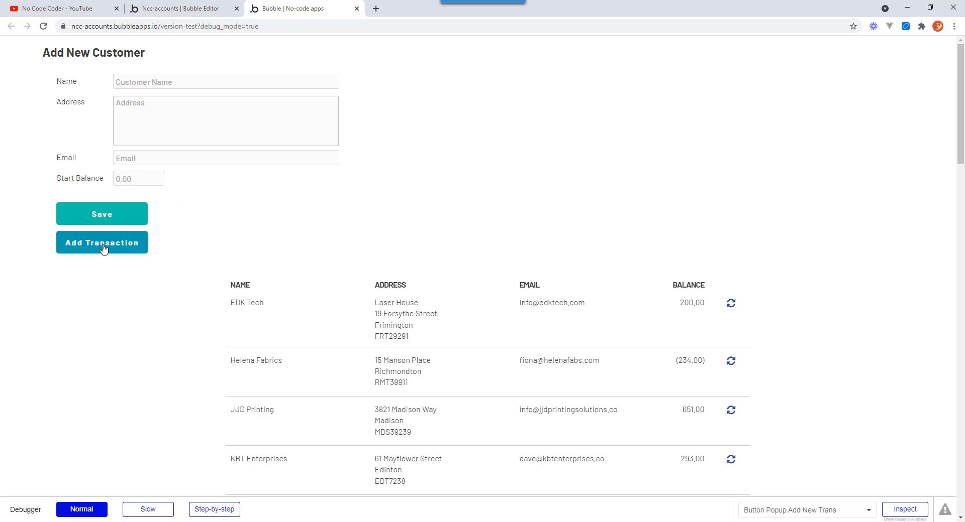
Open the Add New Transaction popup again and choose Payment as the type and JJD Printing as the customer.
click(103, 246)
click(594, 129)
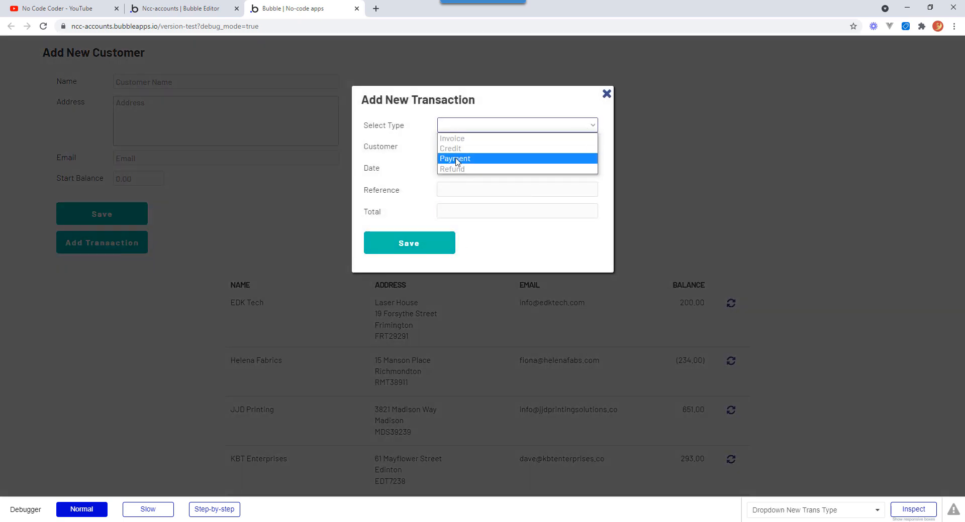
click(456, 159)
click(476, 150)
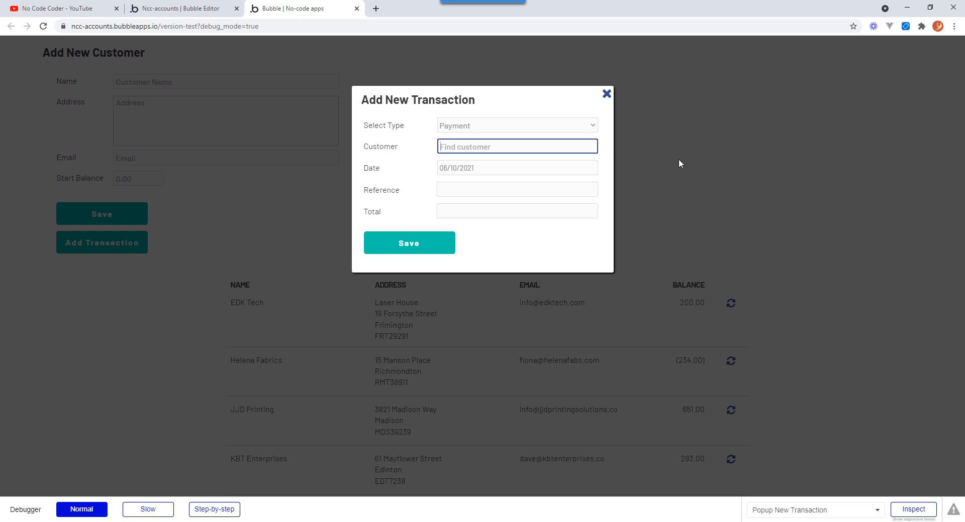
click(576, 189)
text(jjd)
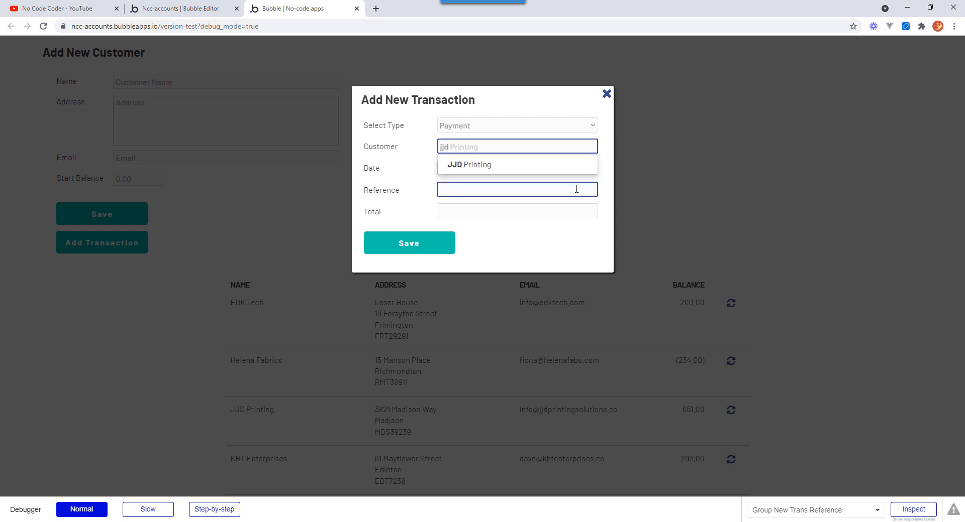
click(490, 166)
Set the payment date to 24/08/2021 using the date picker.
click(465, 173)
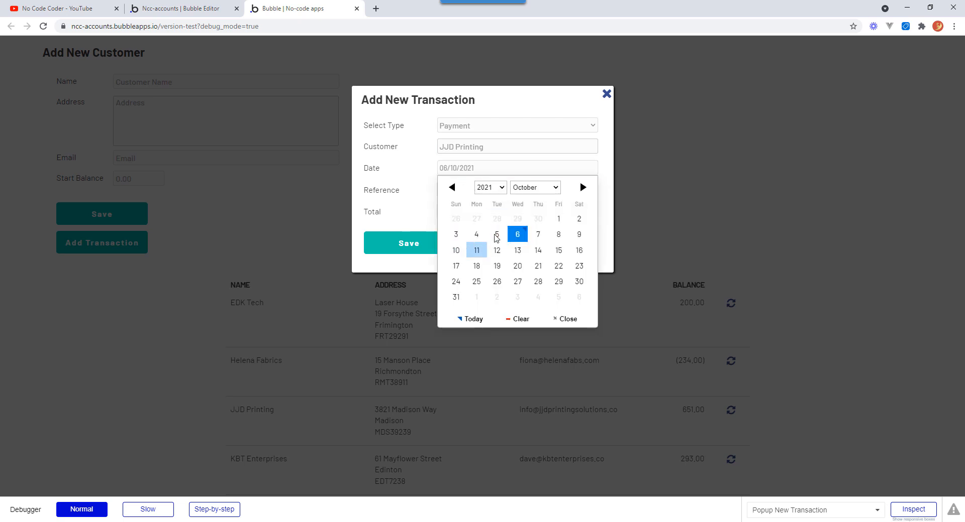
click(454, 188)
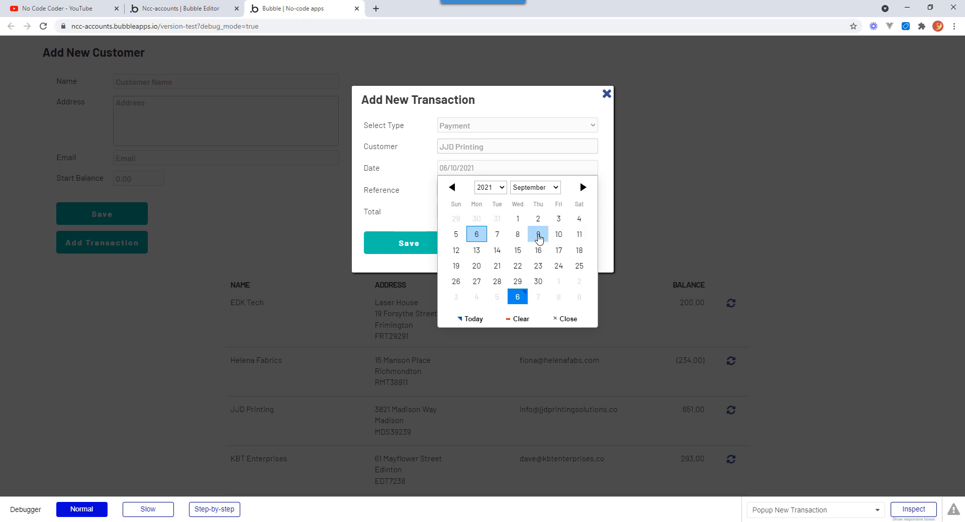
click(539, 237)
click(453, 190)
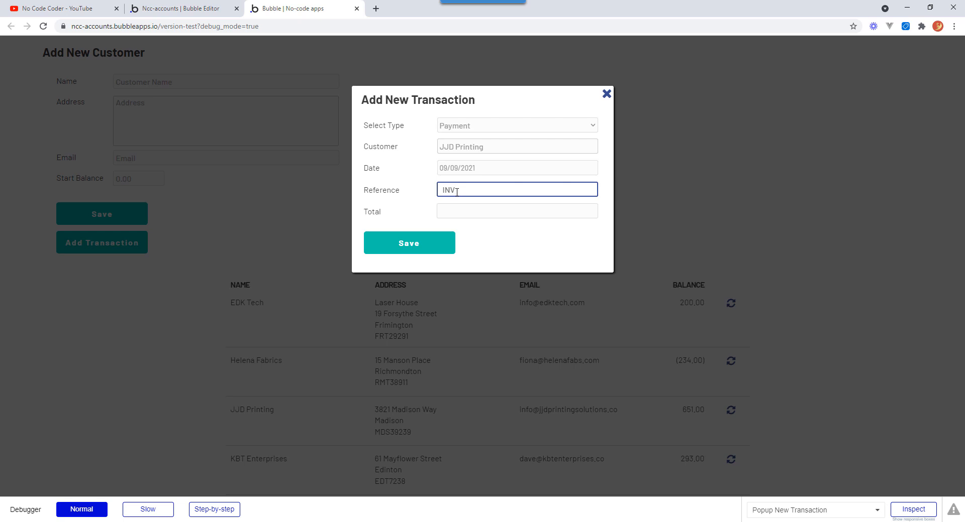
click(465, 170)
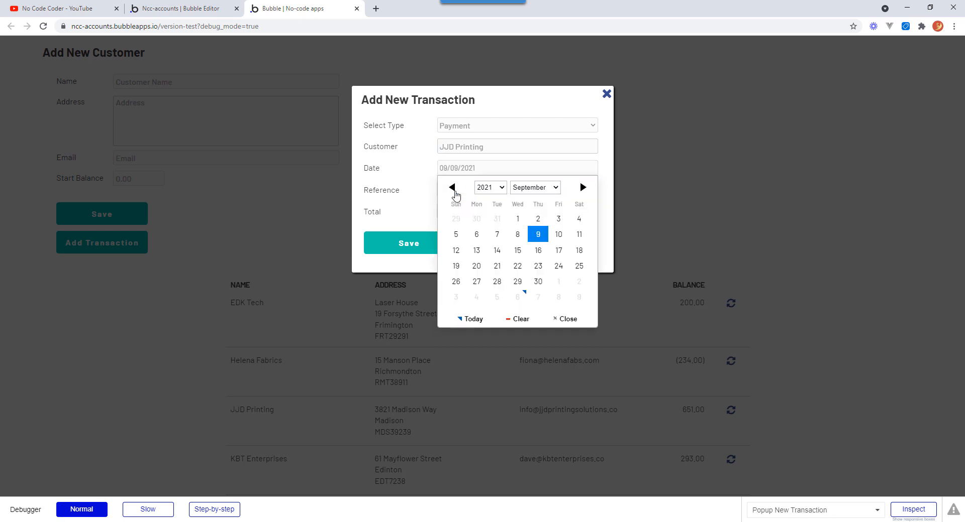
click(452, 188)
click(498, 267)
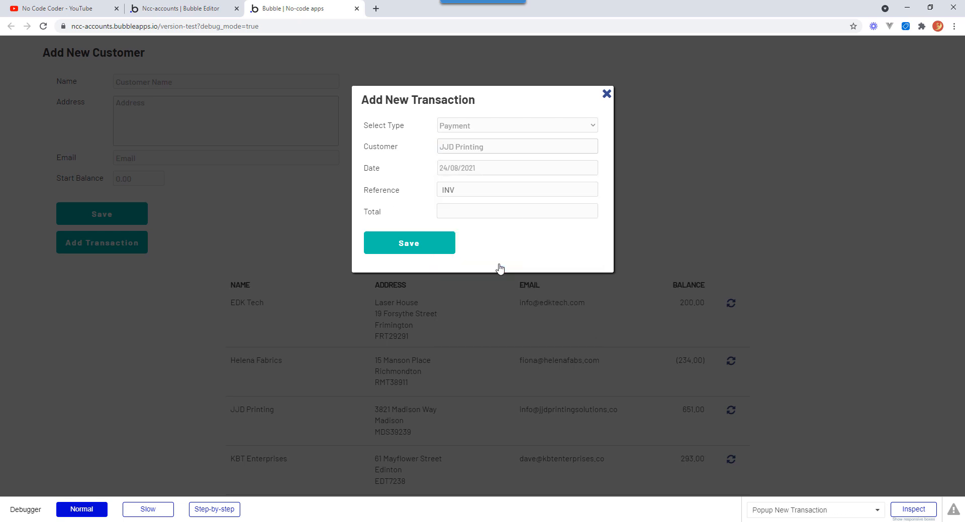
Replace the reference with PAY 20192, set the total to 250, and save the payment.
click(456, 191)
drag(456, 190, 422, 198)
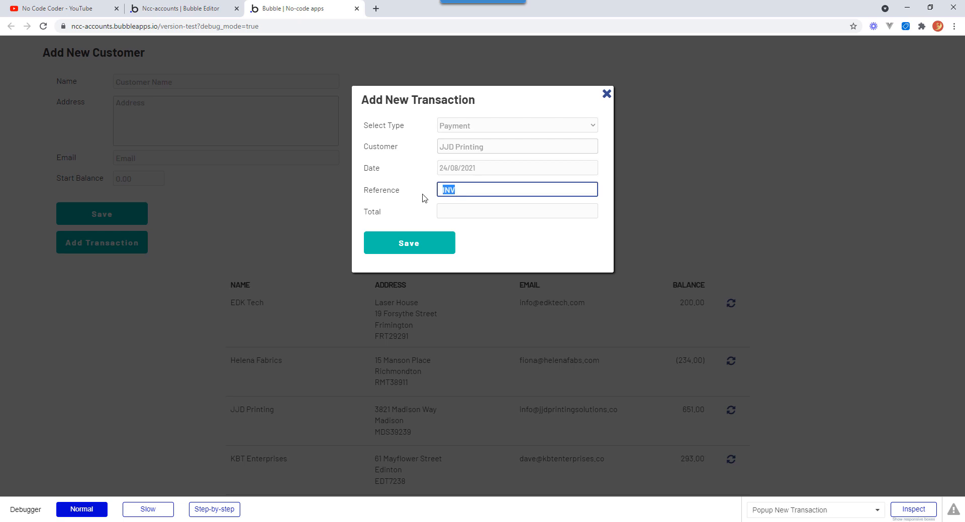
text(PAY 20192)
key(Tab)
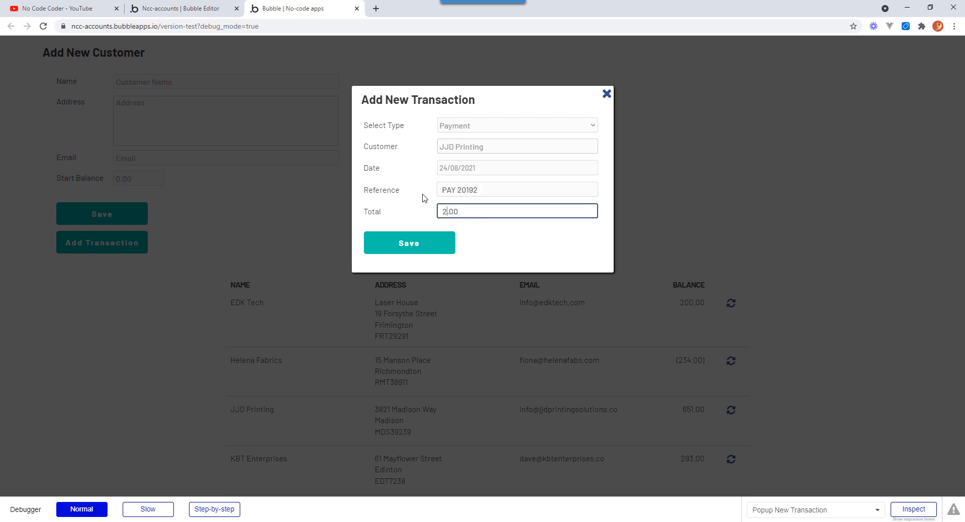
text(250)
click(431, 246)
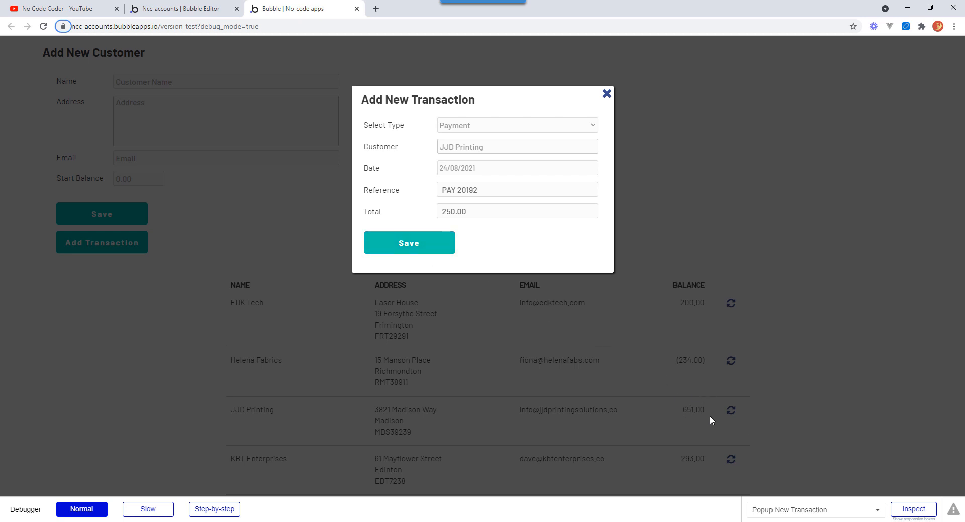
click(424, 245)
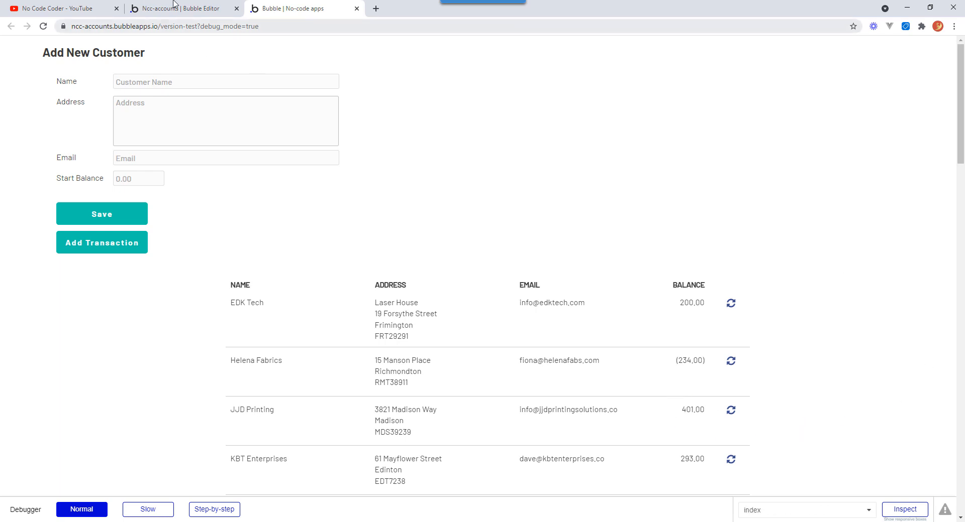
Switch to the editor and open the All Transactions database view to review the saved records.
click(199, 10)
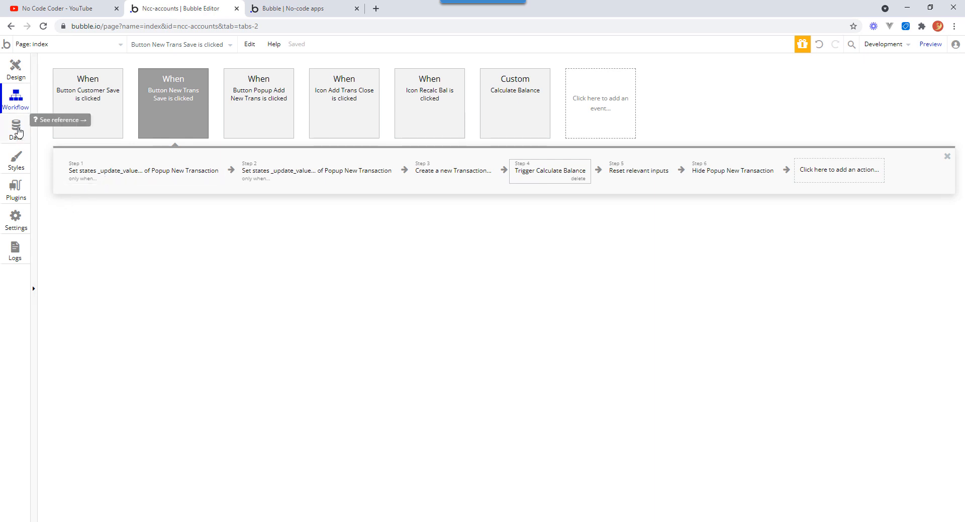
click(17, 132)
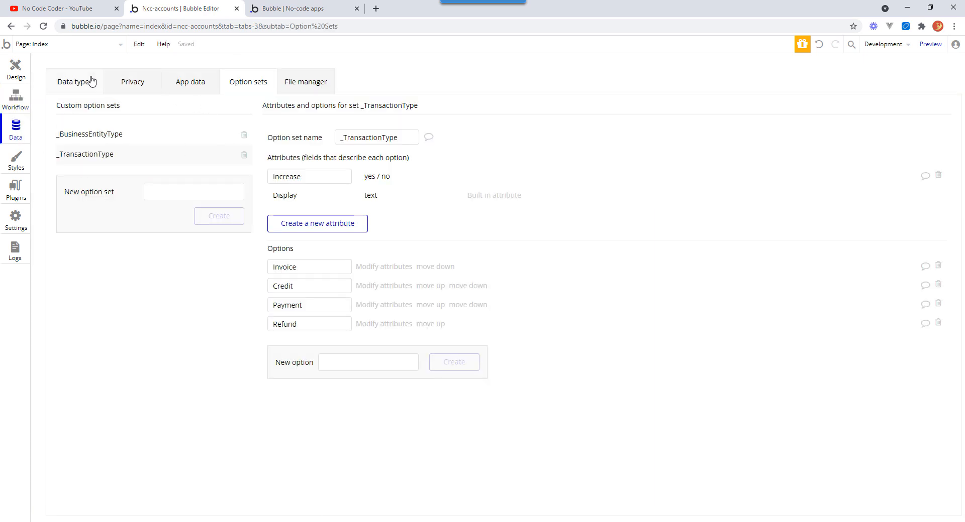
click(206, 87)
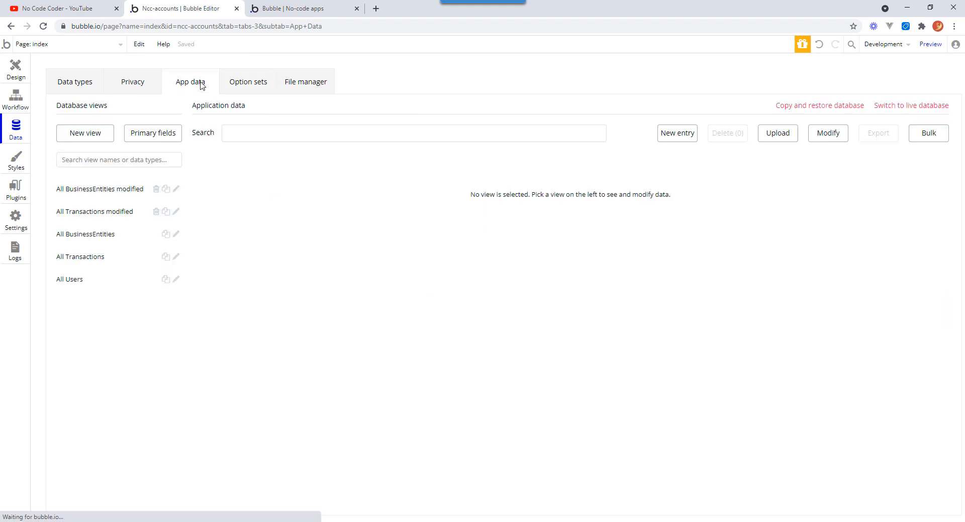
click(95, 256)
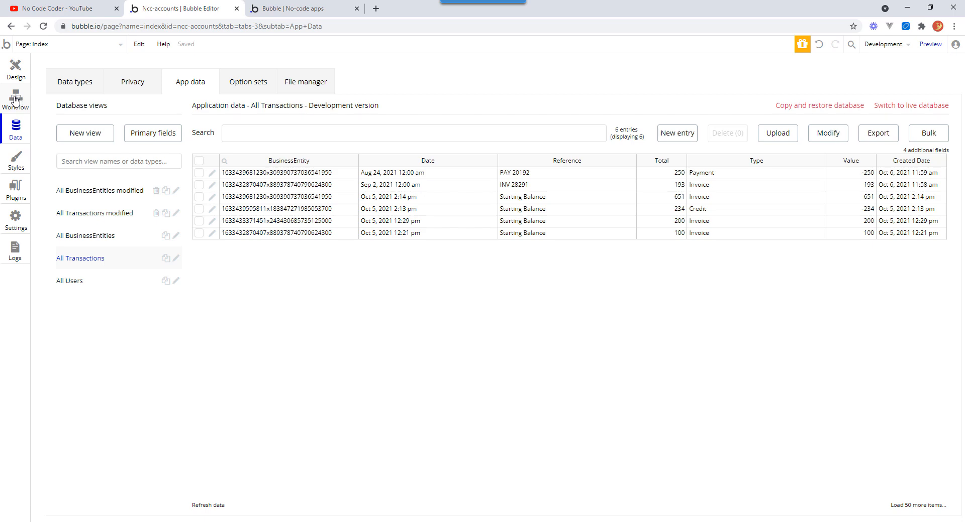
Return to the page design and reveal the hidden customer list header group from the elements tree.
click(15, 69)
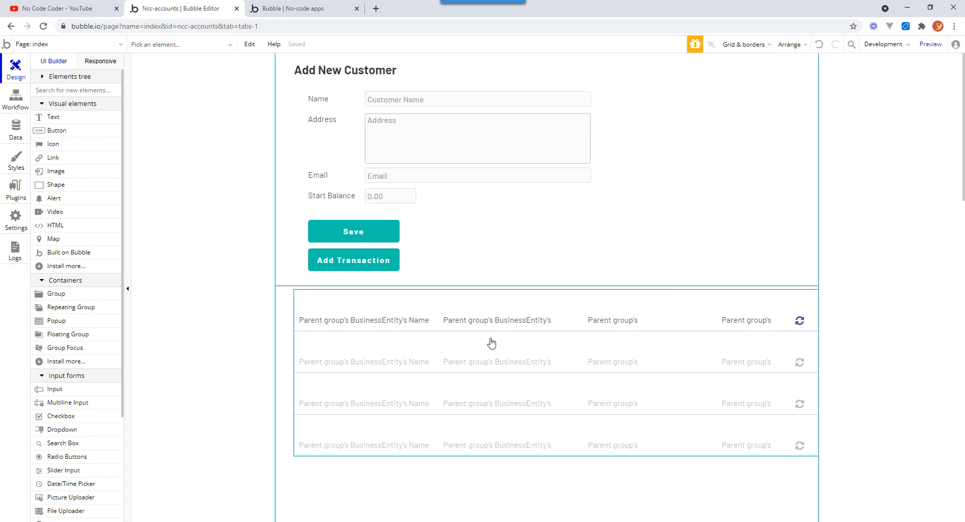
click(309, 10)
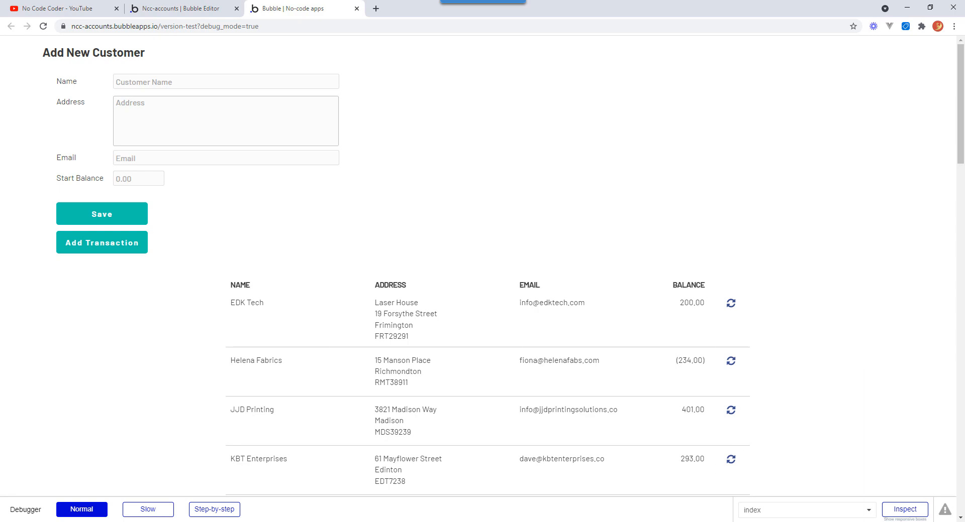
click(176, 9)
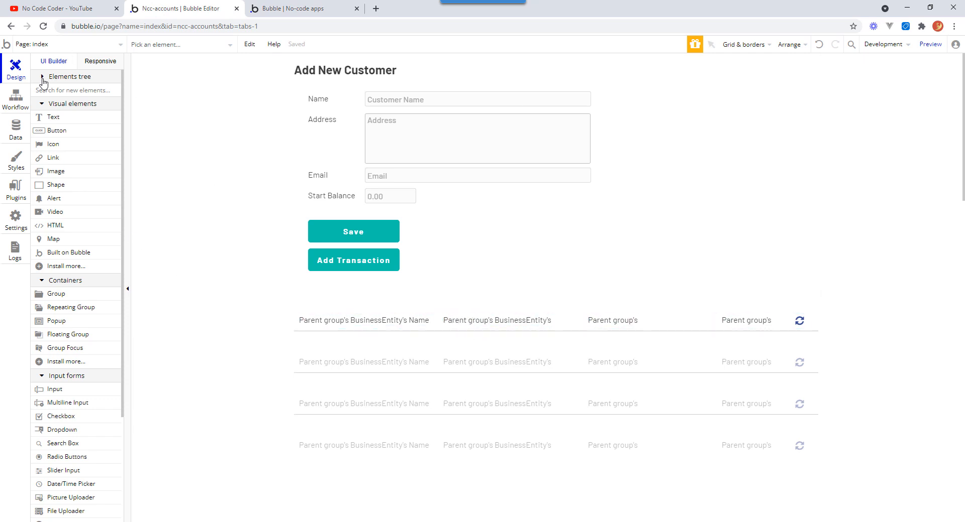
click(42, 77)
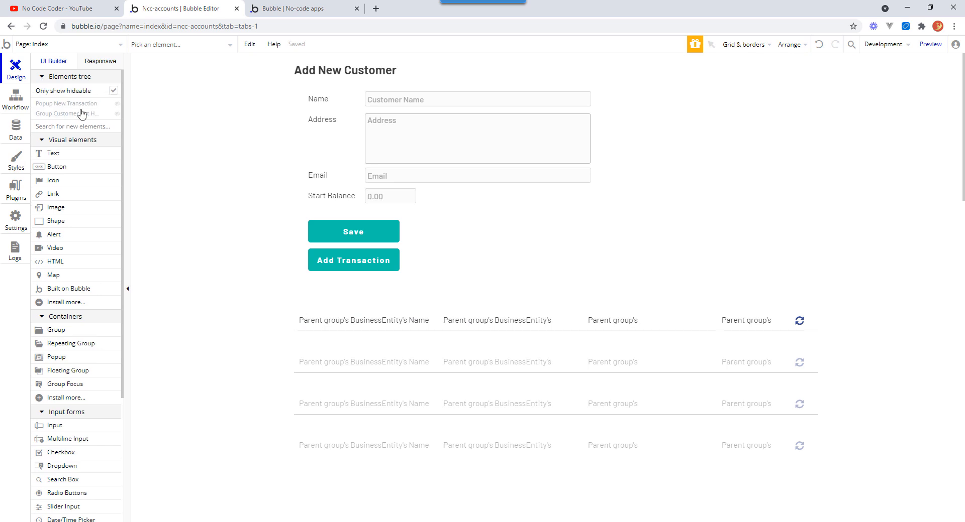
click(117, 114)
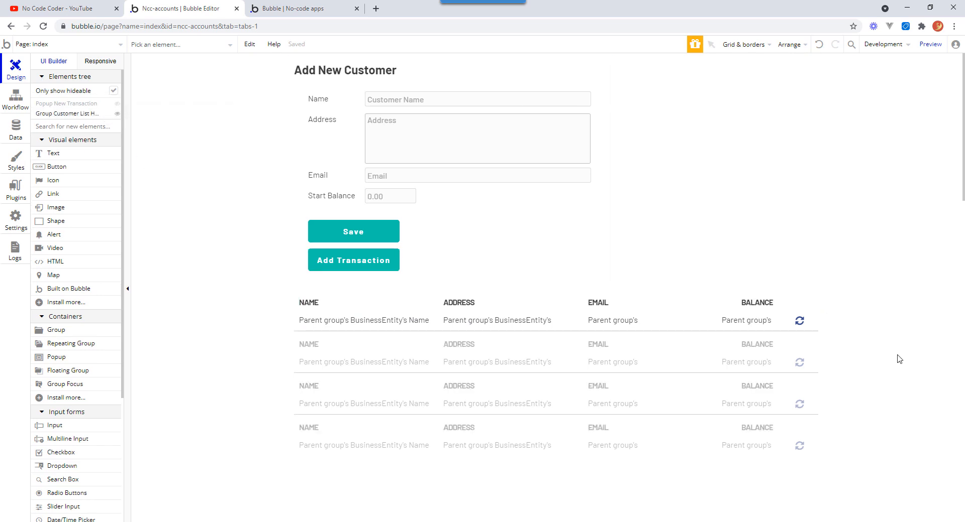
Delete the Address and Email header labels and data cells from the customer list.
click(471, 305)
shift+click(476, 319)
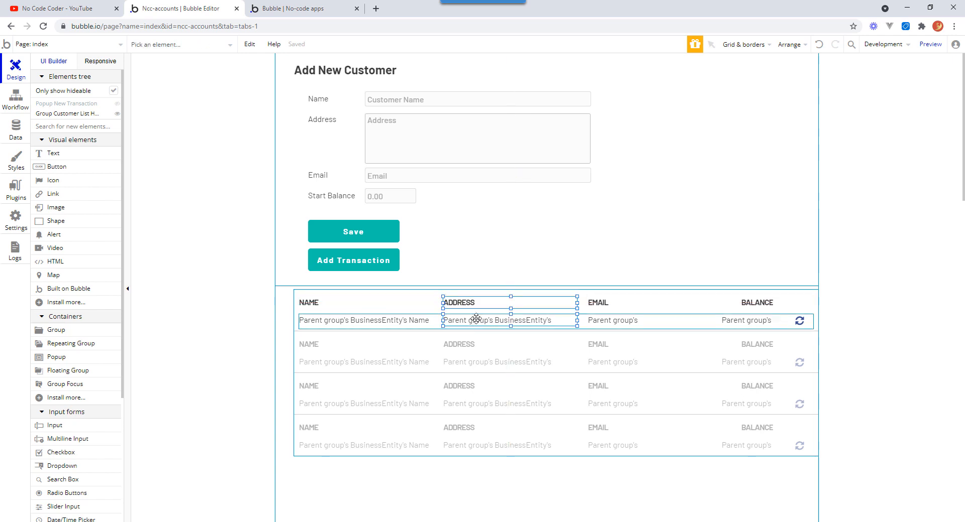
key(Delete)
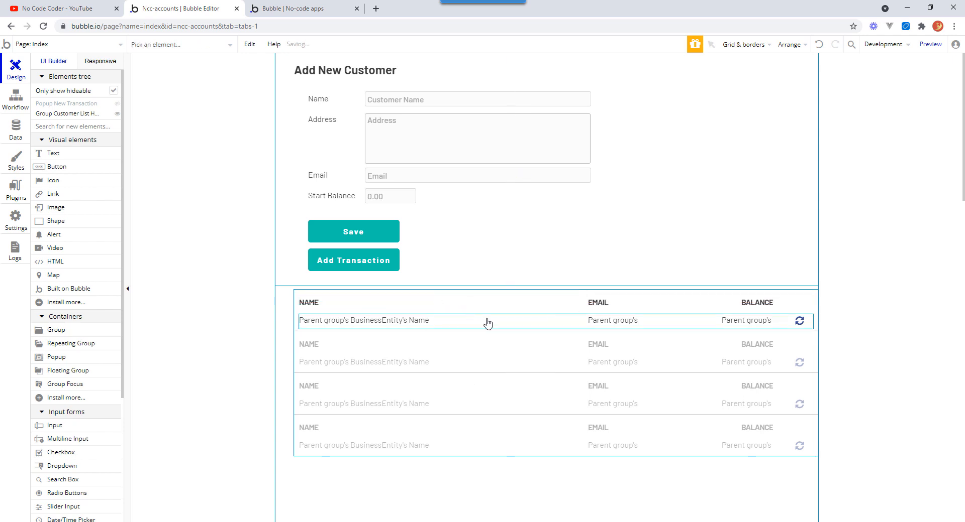
click(595, 303)
shift+click(612, 320)
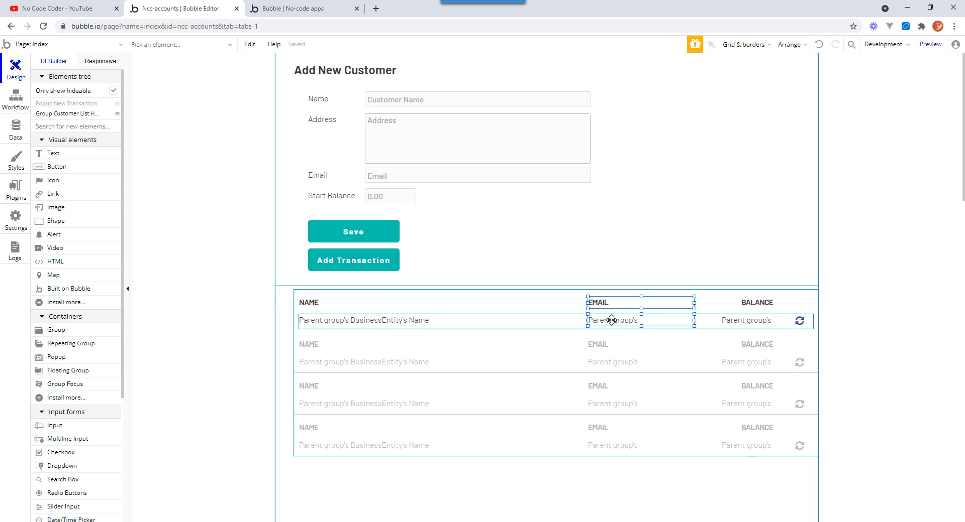
key(Delete)
Move the BALANCE header left into the freed space next to NAME.
click(757, 303)
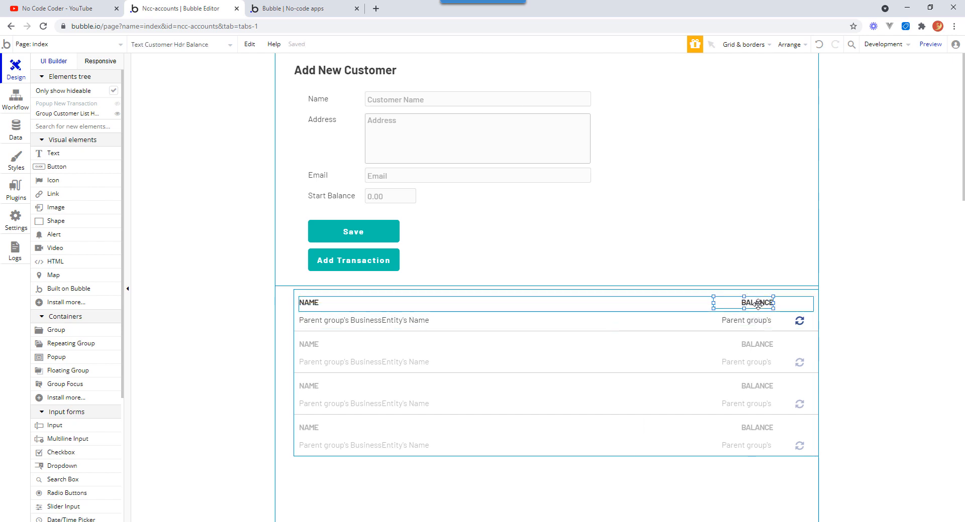
shift+click(754, 320)
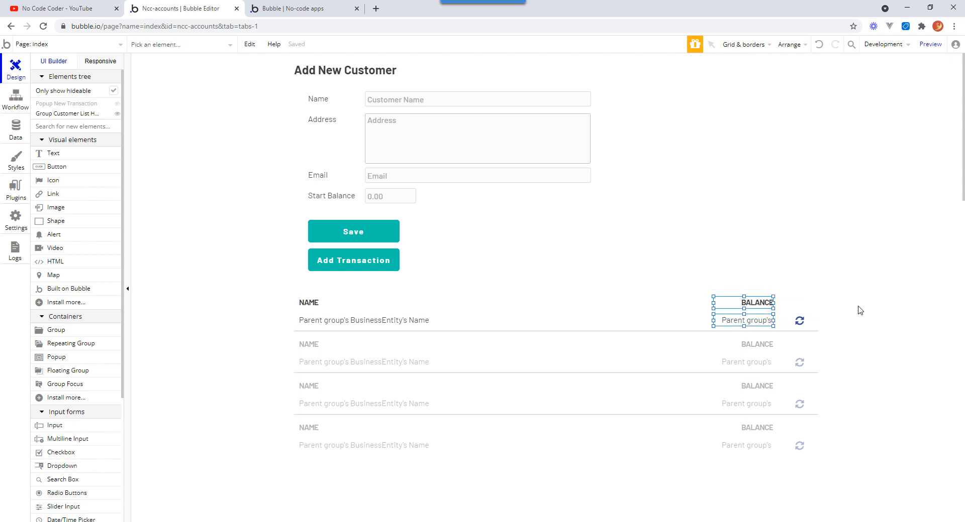
click(761, 302)
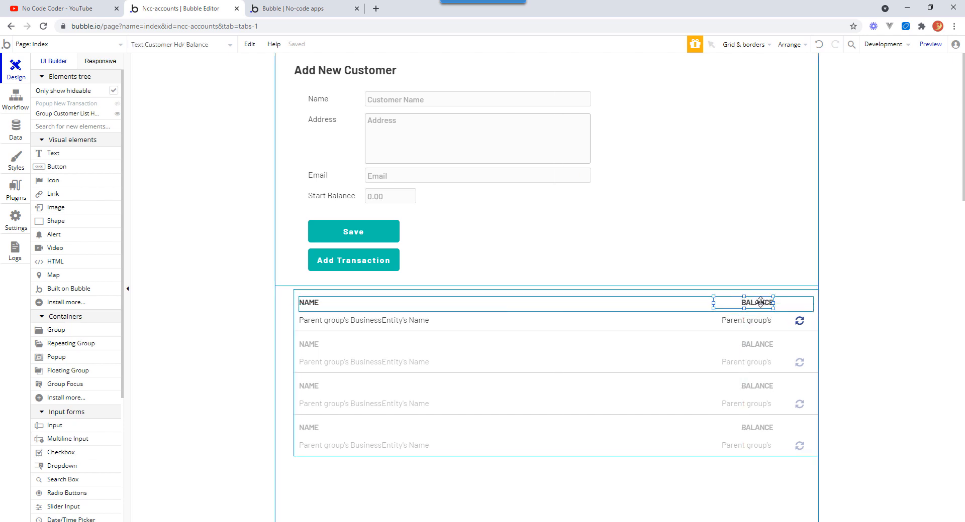
drag(761, 302, 492, 303)
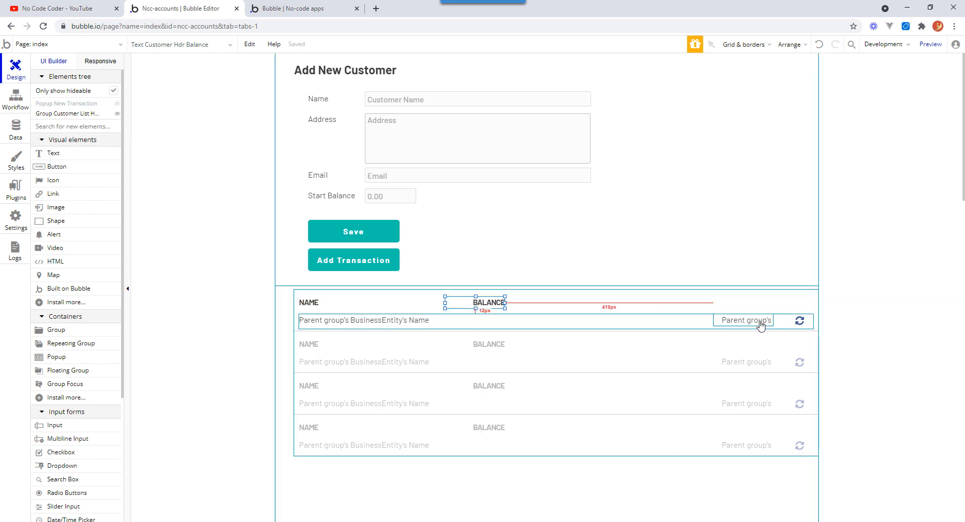
Move the balance data cell left so it sits under the BALANCE header beside the customer name.
drag(760, 325, 493, 323)
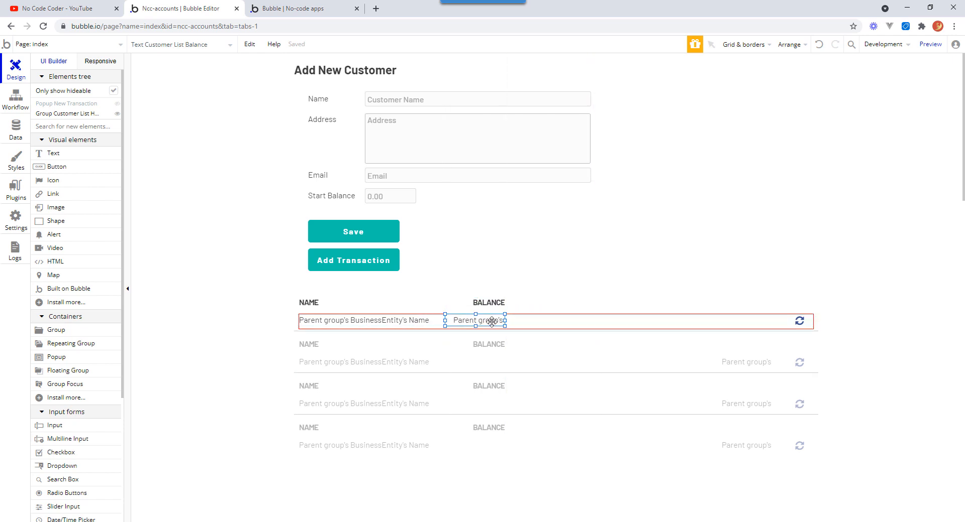
click(905, 304)
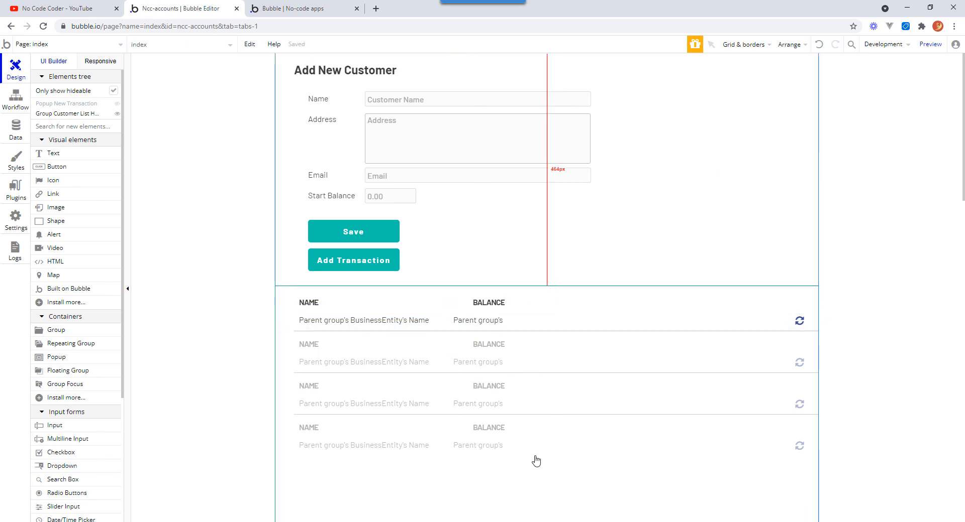
Duplicate the balance data cell and place the copy just to its right.
click(494, 305)
click(498, 322)
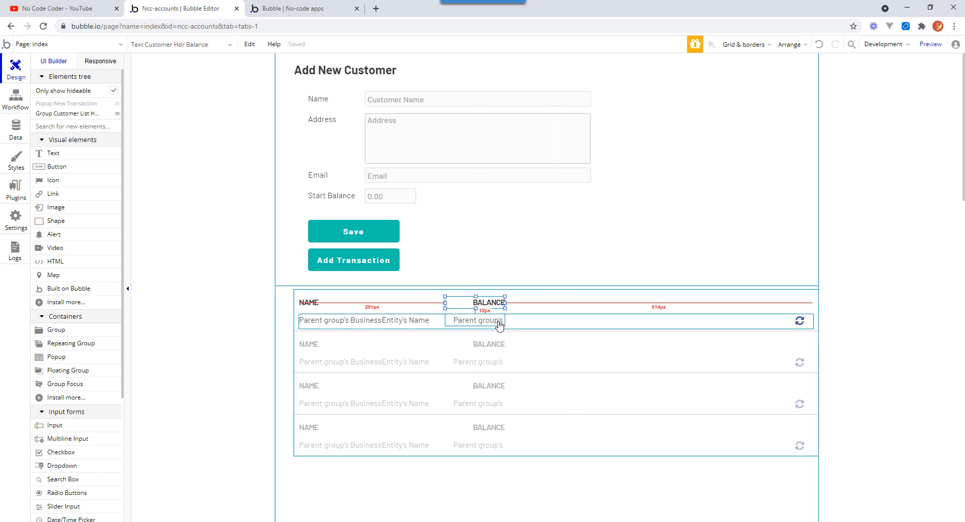
right_click(498, 322)
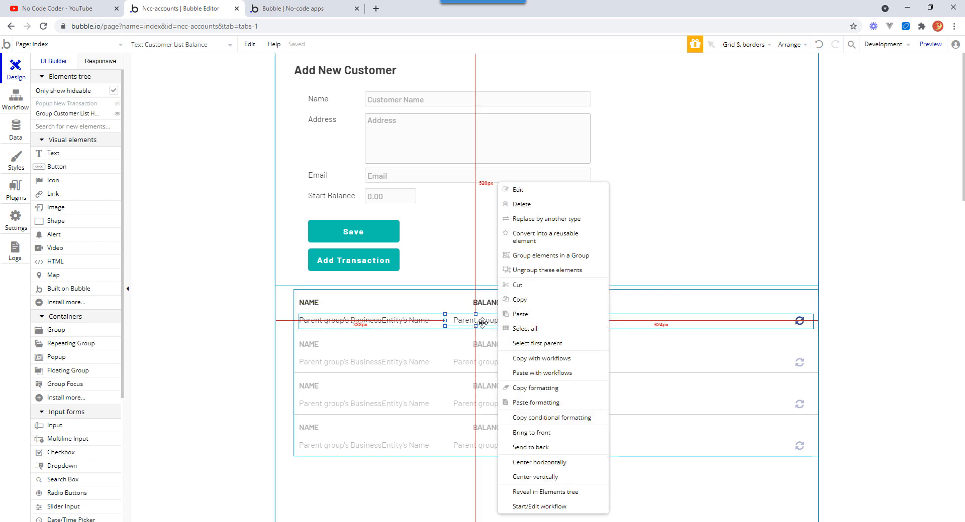
click(482, 323)
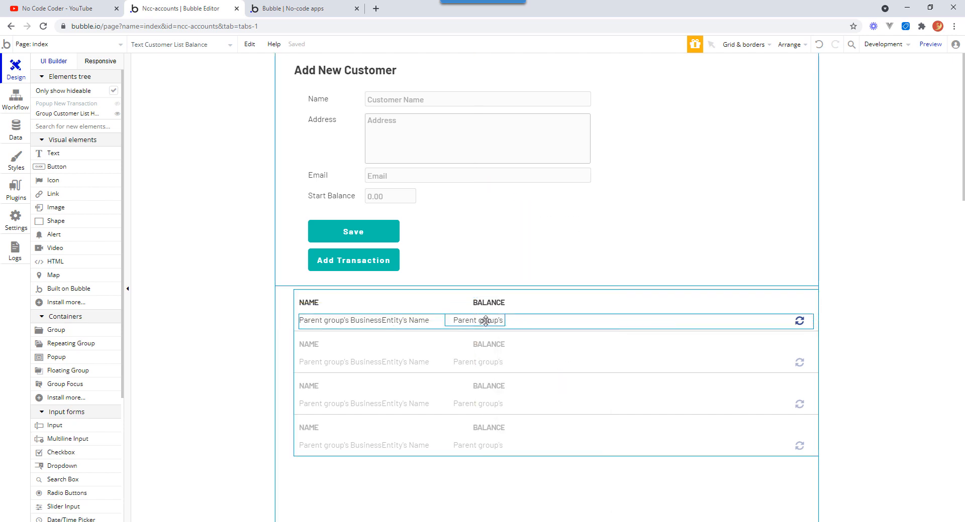
drag(485, 322, 556, 321)
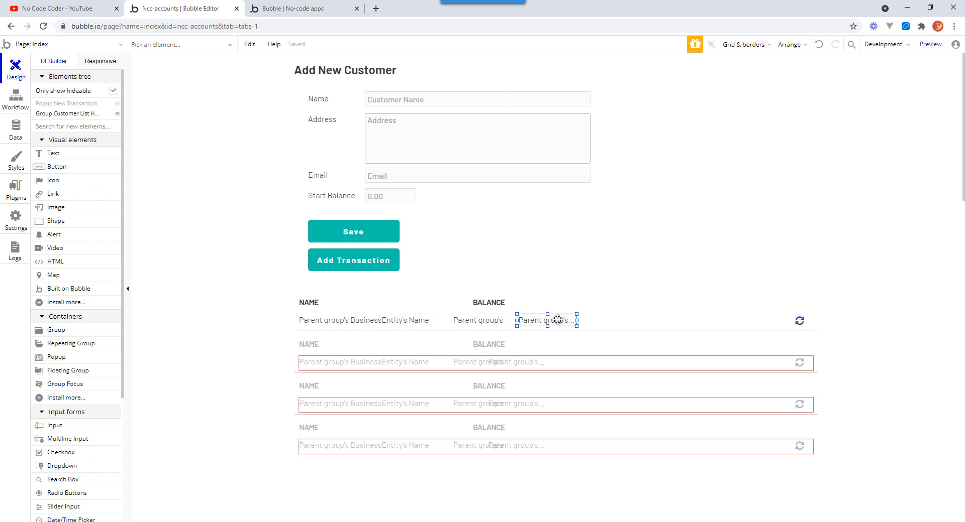
Clear the copied cell's dynamic content and rename the element Text Customer List Current Period.
double_click(554, 321)
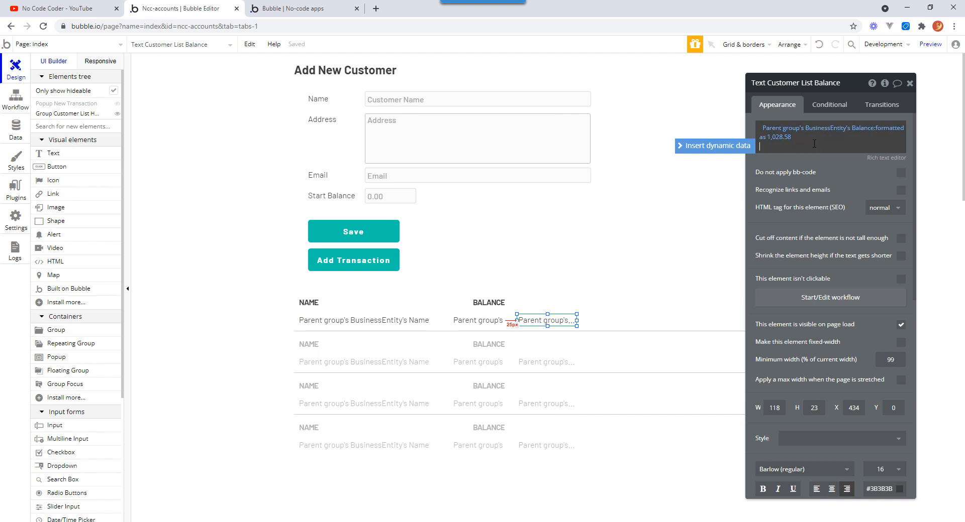
click(843, 142)
click(912, 133)
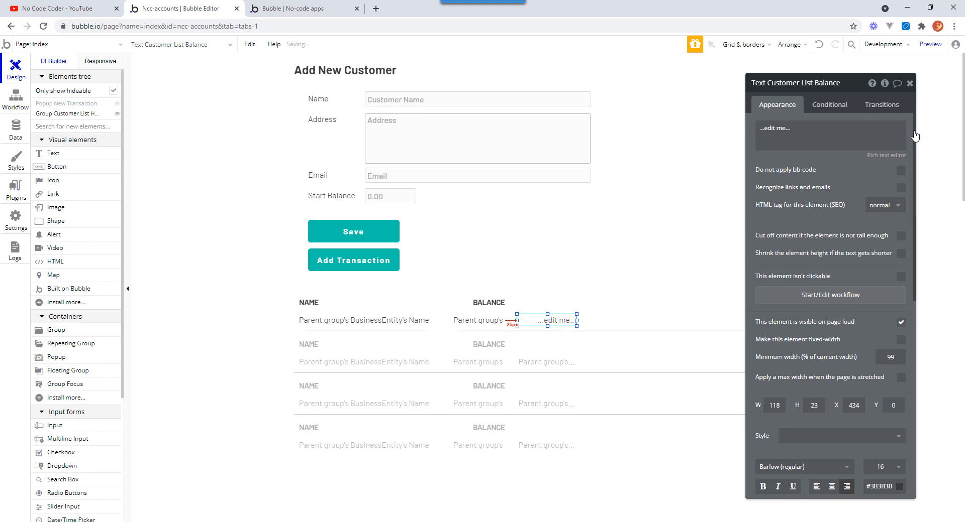
double_click(834, 84)
text(Current Period)
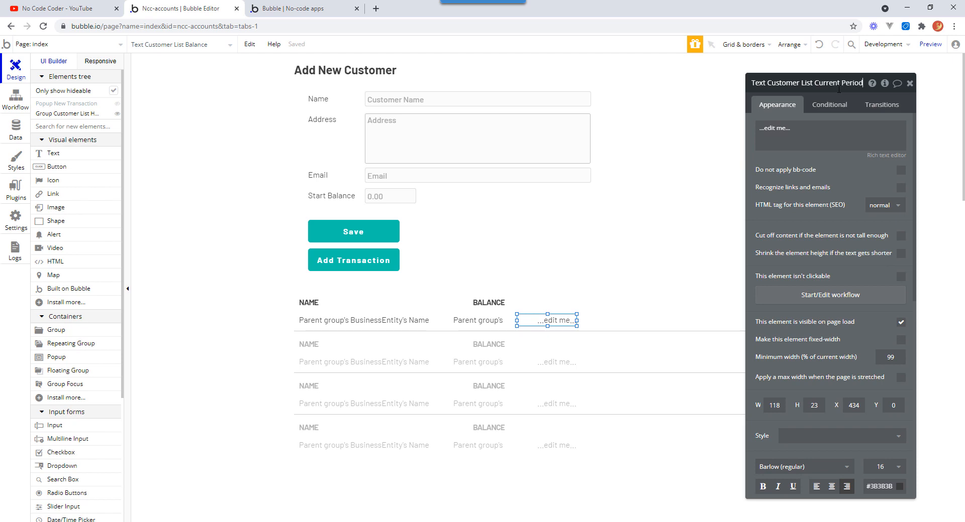
key(Return)
Duplicate the BALANCE header above the new cell and retitle the copy CURRENT PERIOD.
shift+click(496, 304)
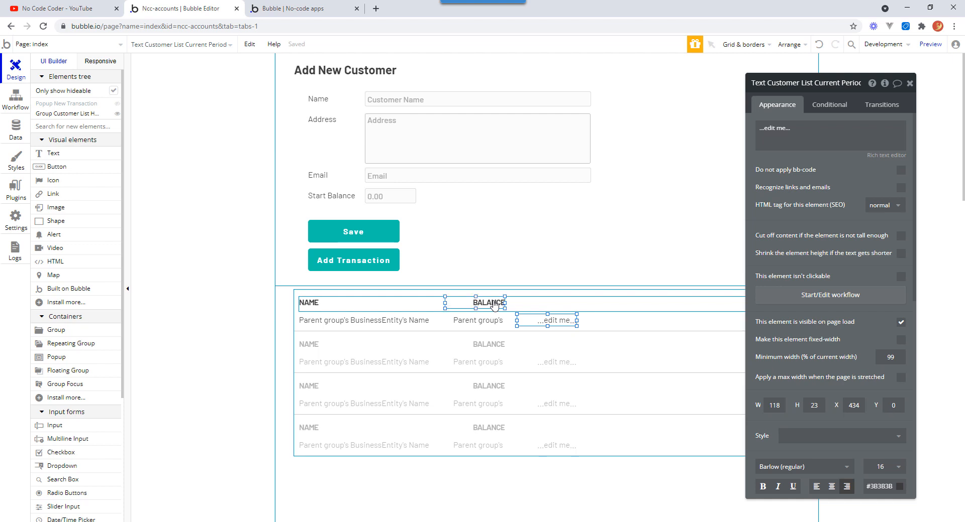
click(501, 302)
drag(502, 302, 565, 305)
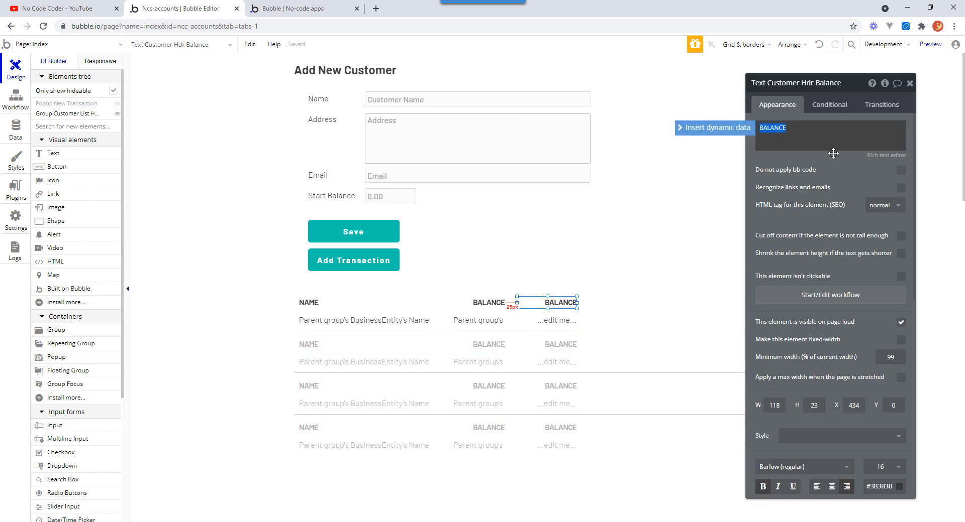
text(CURRENT)
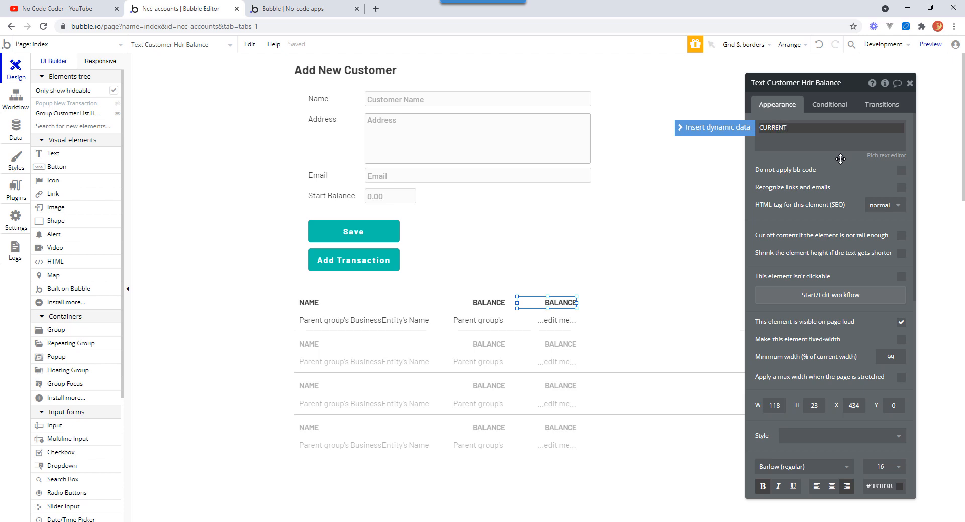
text( PERIOD)
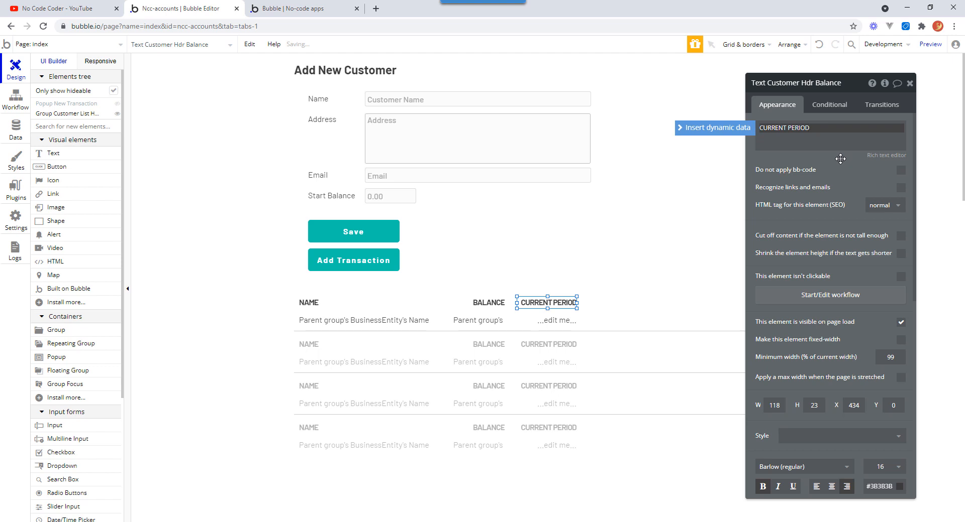
click(709, 351)
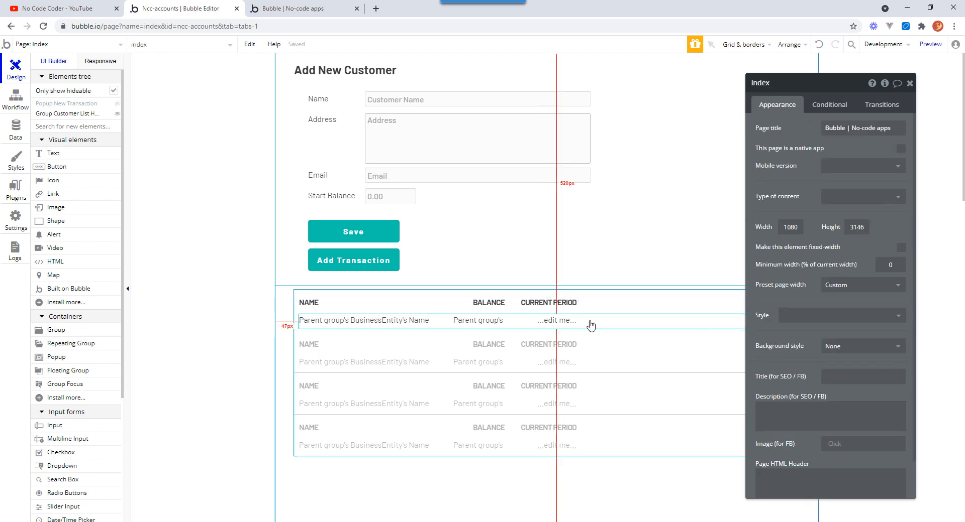
Duplicate the Current Period data cell and place the copy further right in the row.
click(563, 321)
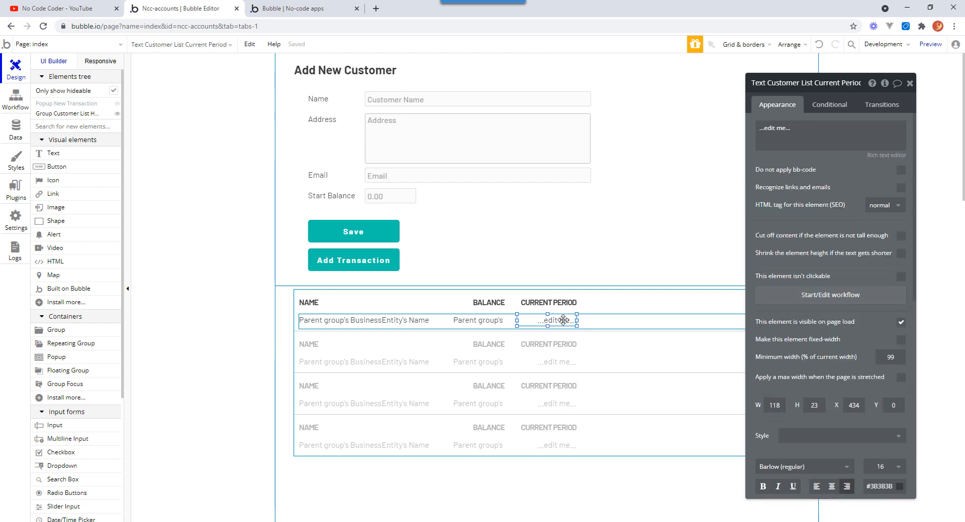
drag(563, 321, 634, 321)
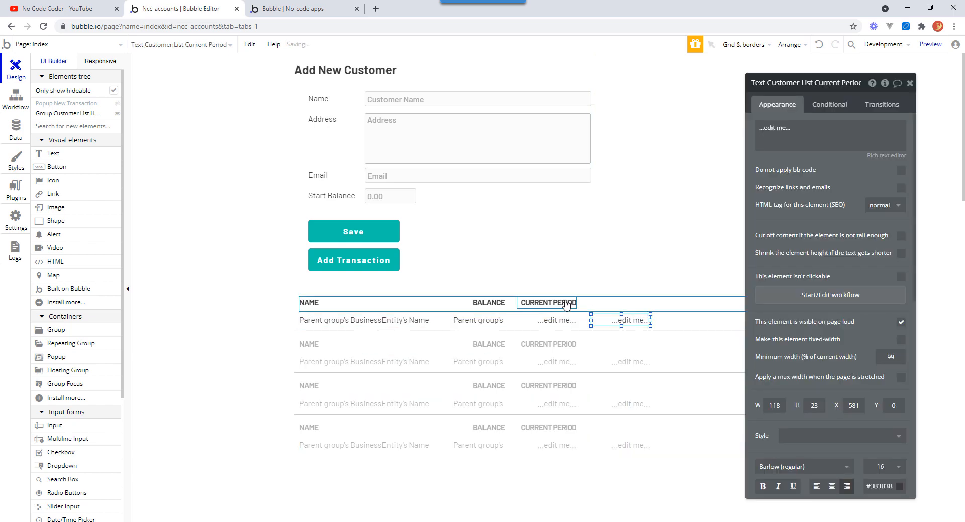
Copy and paste the CURRENT PERIOD header above the newest cell and retitle it 30 DAYS.
click(566, 305)
key(ctrl+c)
key(ctrl+v)
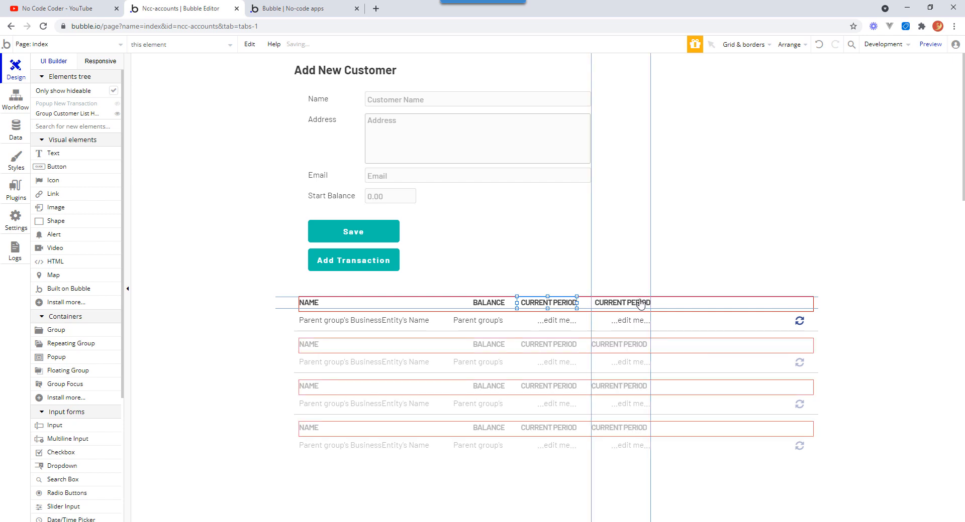
click(641, 304)
click(633, 323)
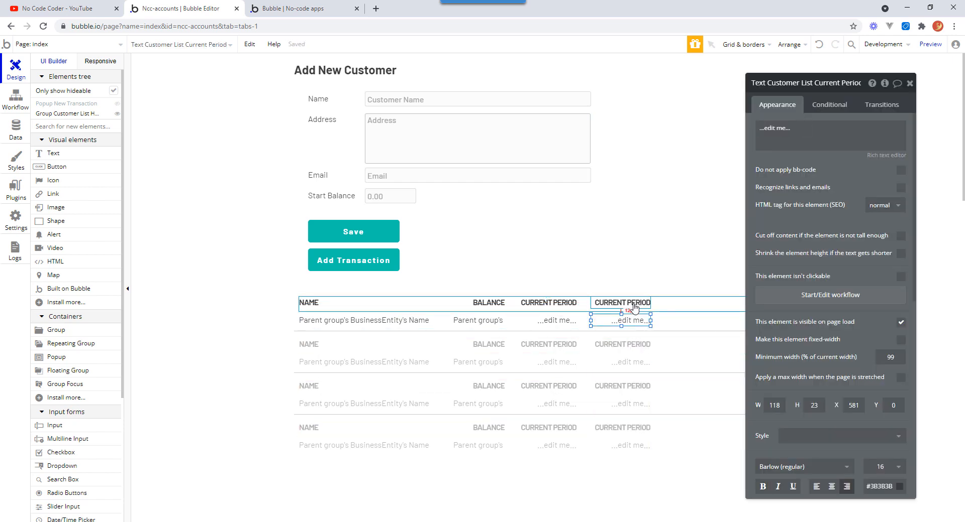
click(634, 304)
triple_click(794, 136)
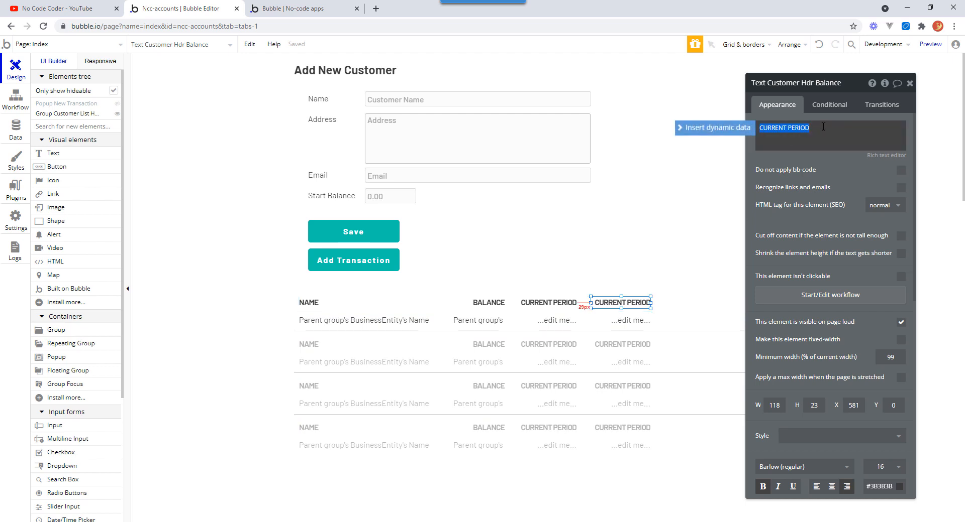
text(30 DAYS)
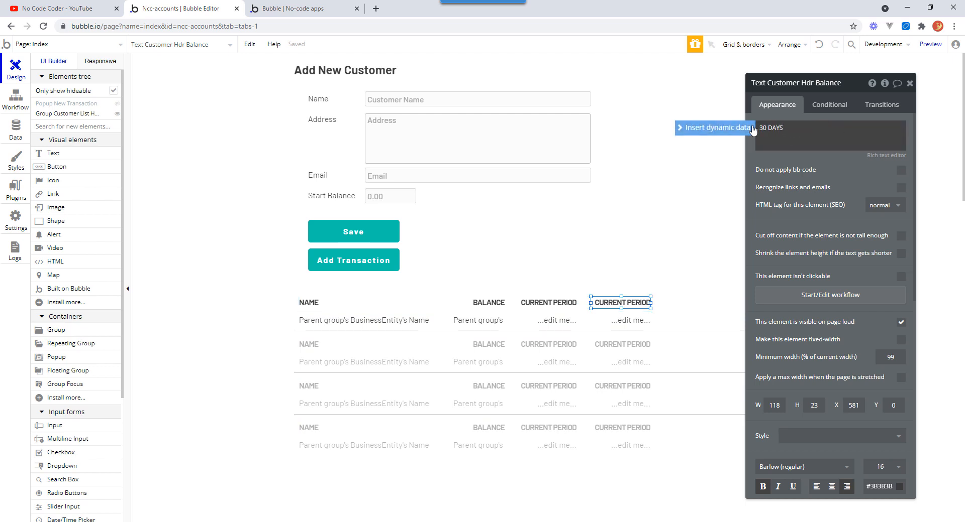
click(699, 167)
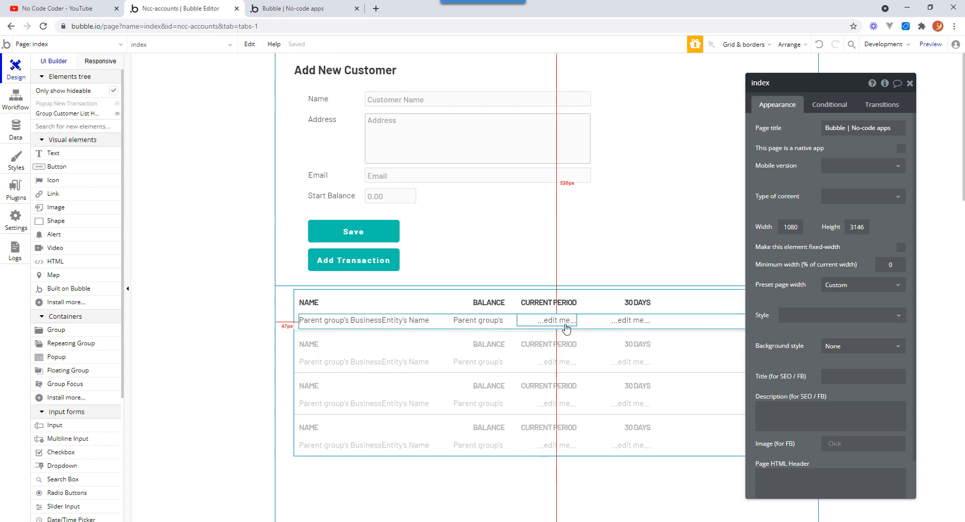
Set the Current Period cell's content to a dynamic search for Transactions.
click(548, 322)
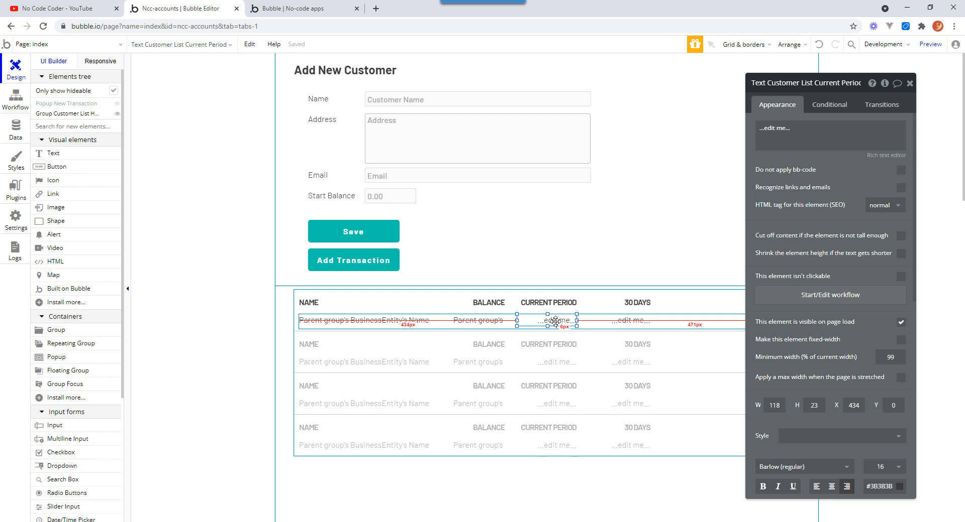
click(796, 129)
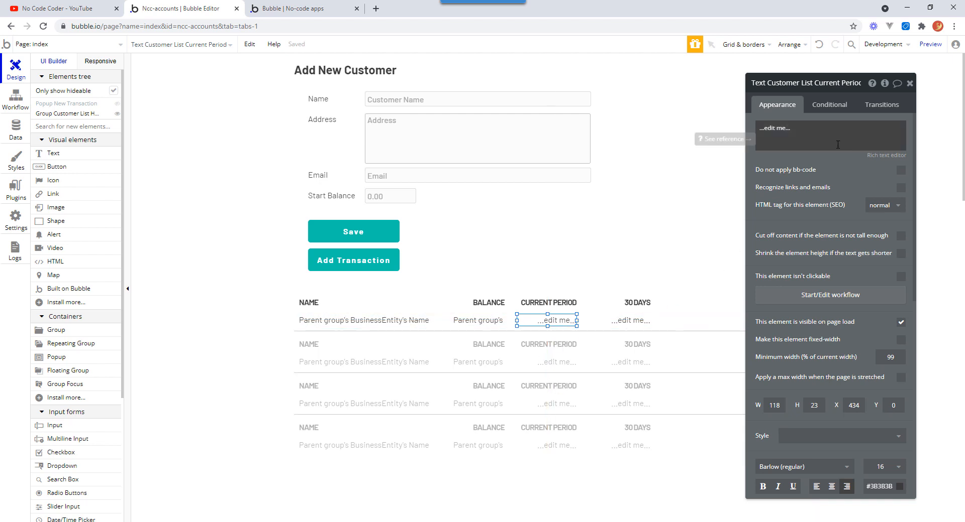
click(799, 130)
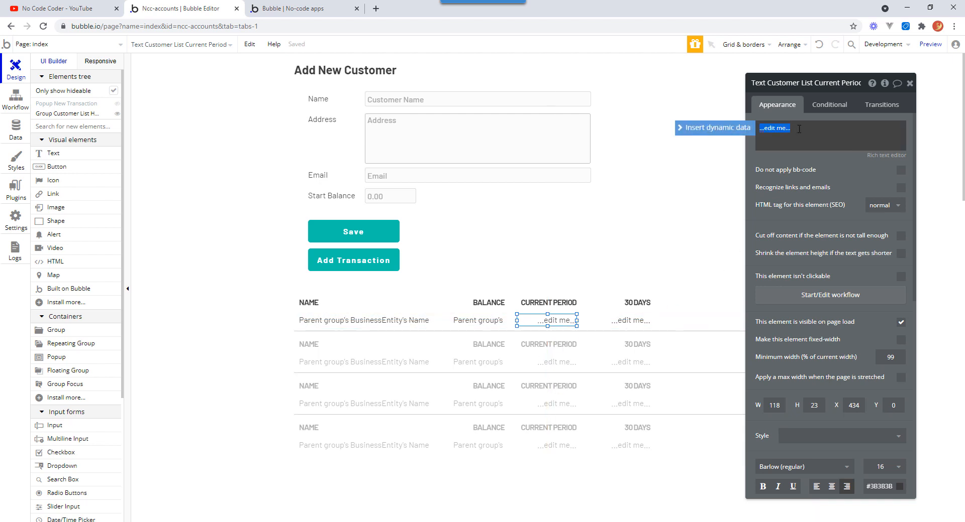
click(708, 132)
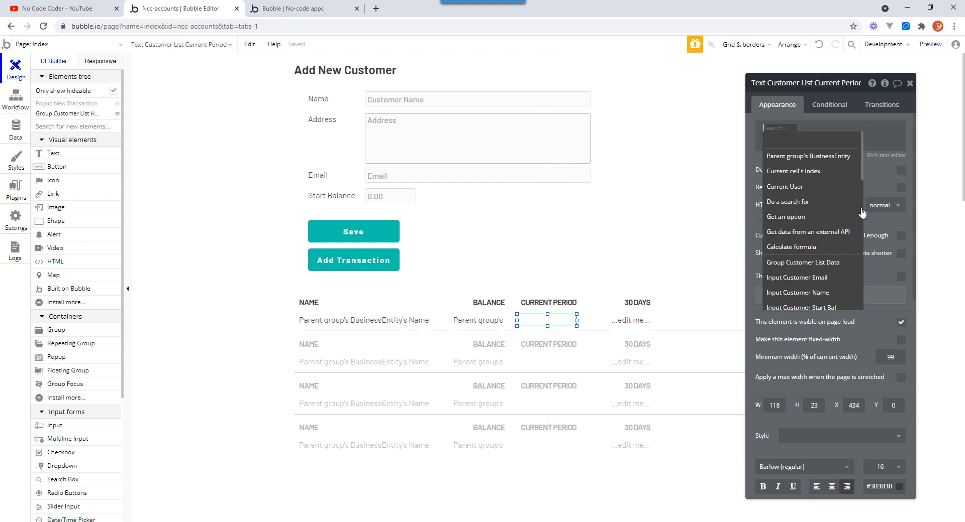
click(816, 203)
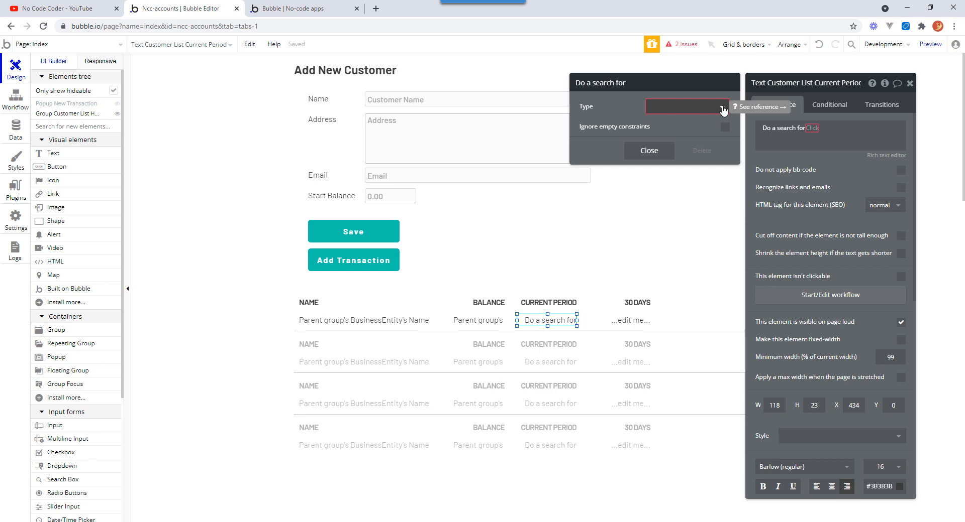
click(722, 108)
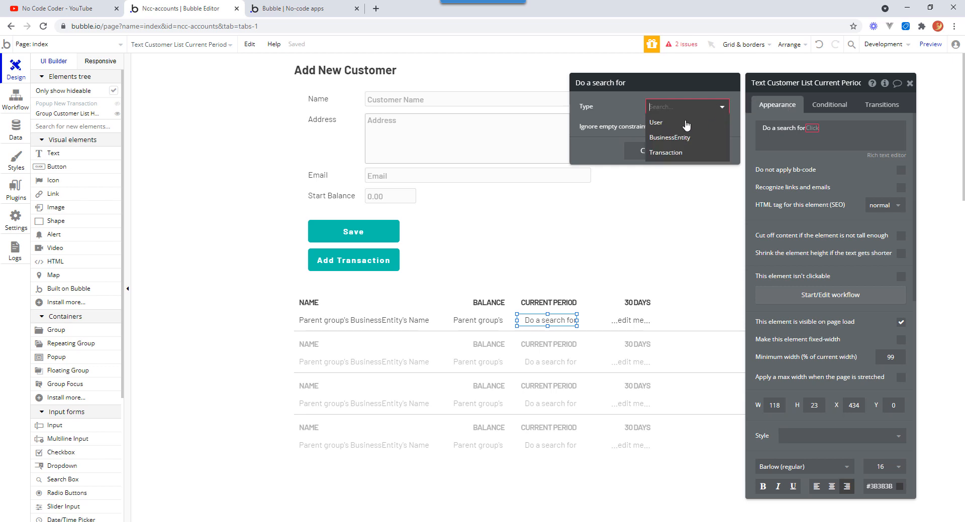
click(678, 155)
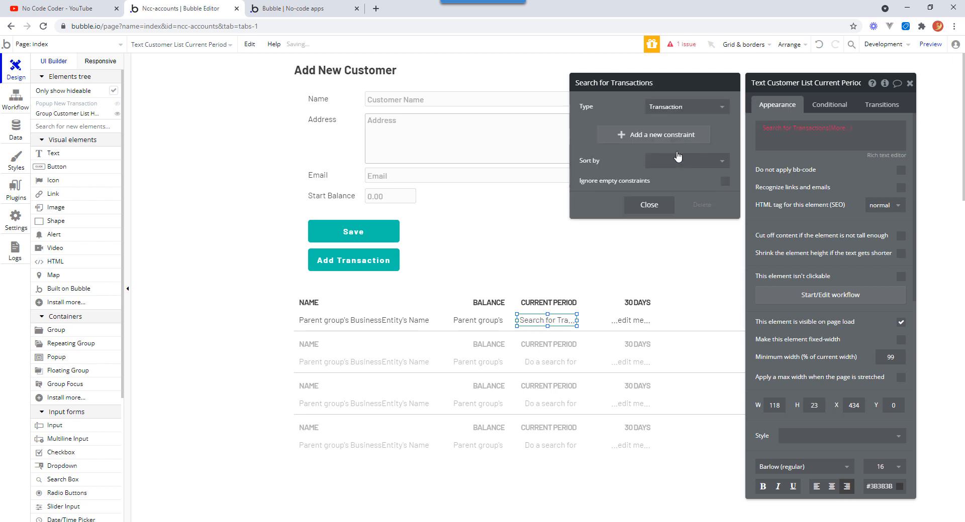
Add a search constraint where BusinessEntity = Parent group's BusinessEntity.
click(617, 136)
click(593, 132)
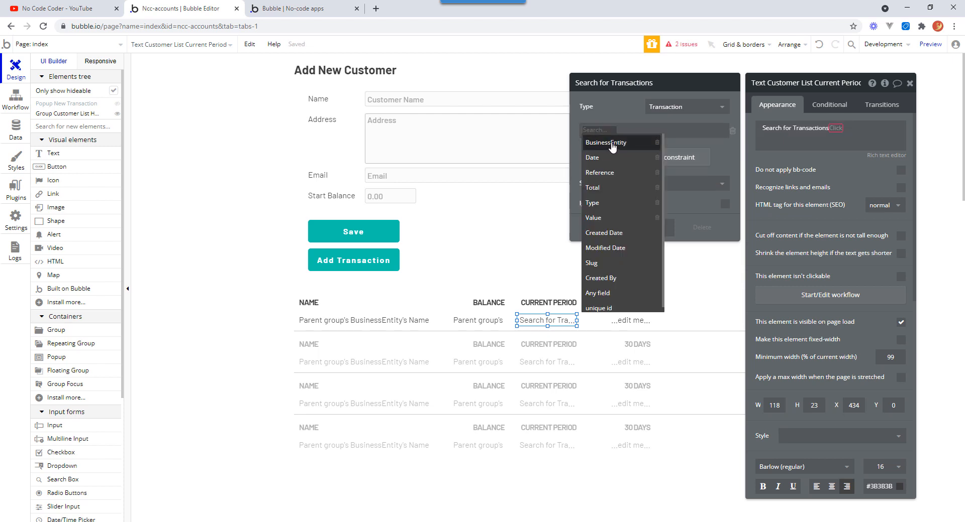
click(608, 143)
click(631, 131)
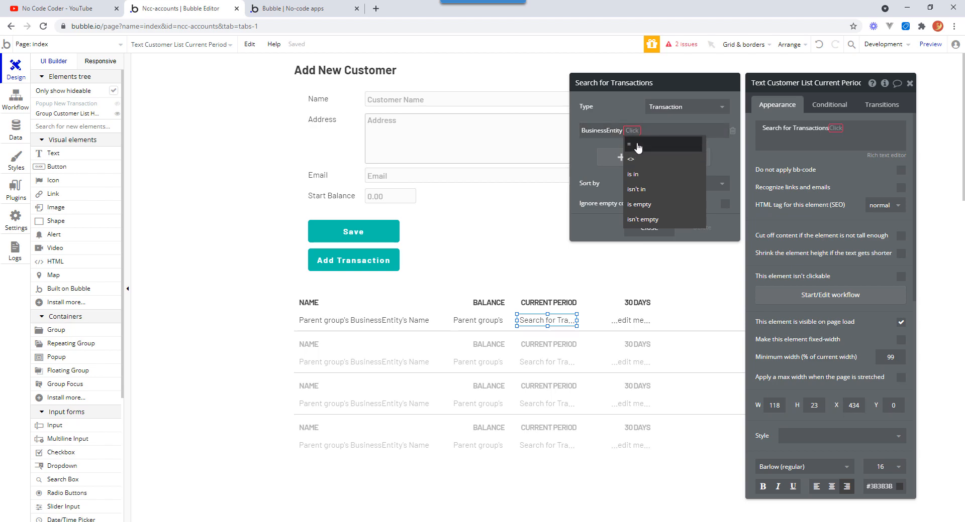
click(636, 147)
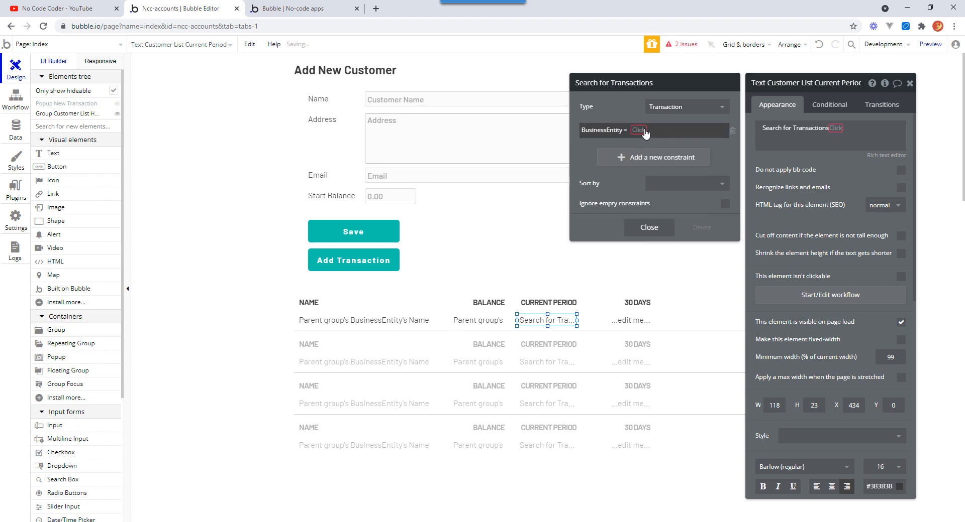
click(645, 132)
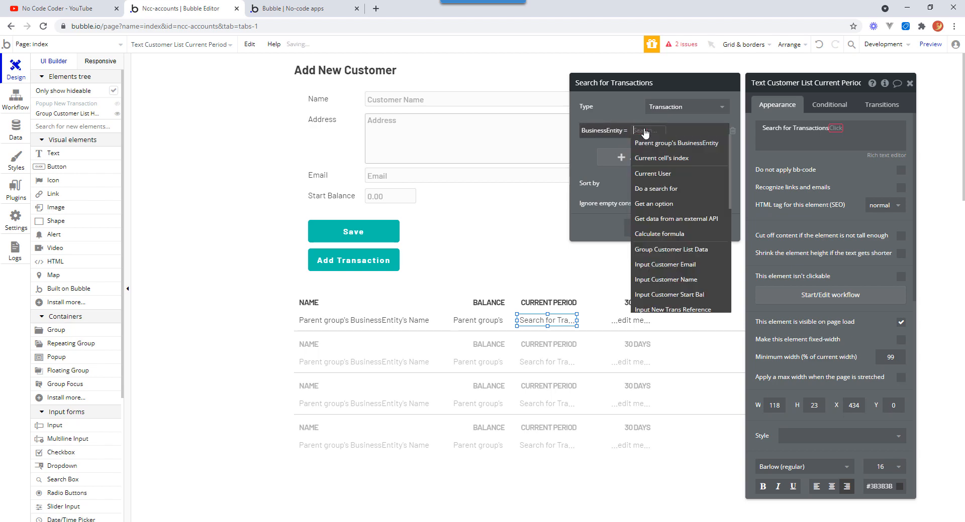
click(693, 145)
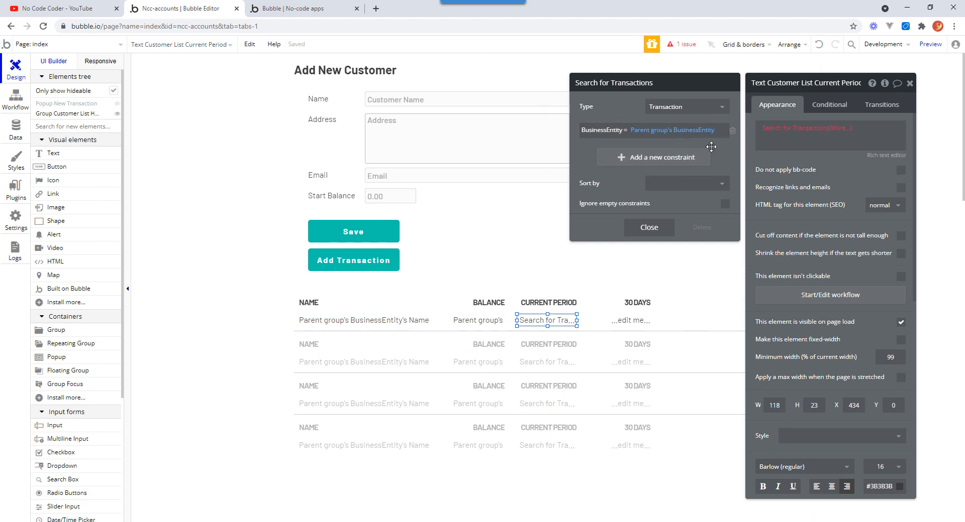
Extend the Current Period cell's expression with 's Value:sum to total the found transactions' values.
click(836, 128)
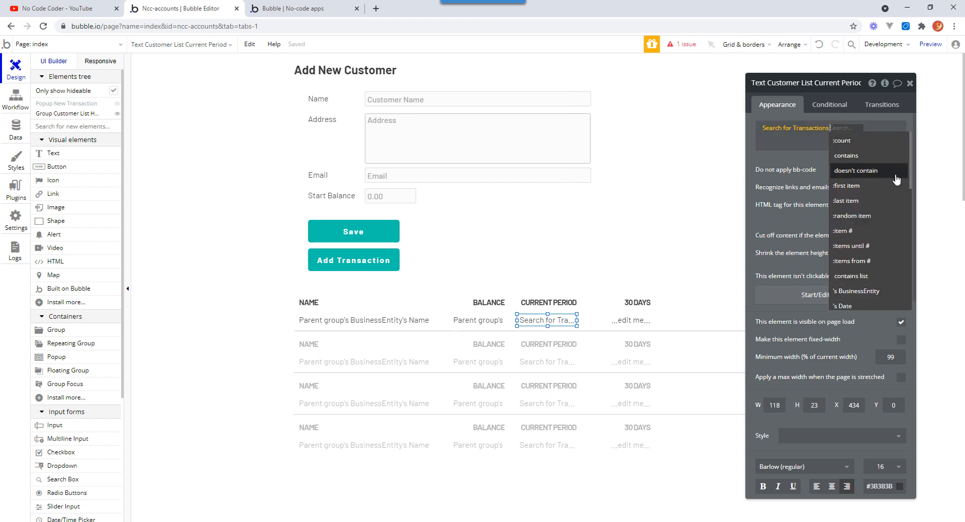
scroll(857, 220, down, 3)
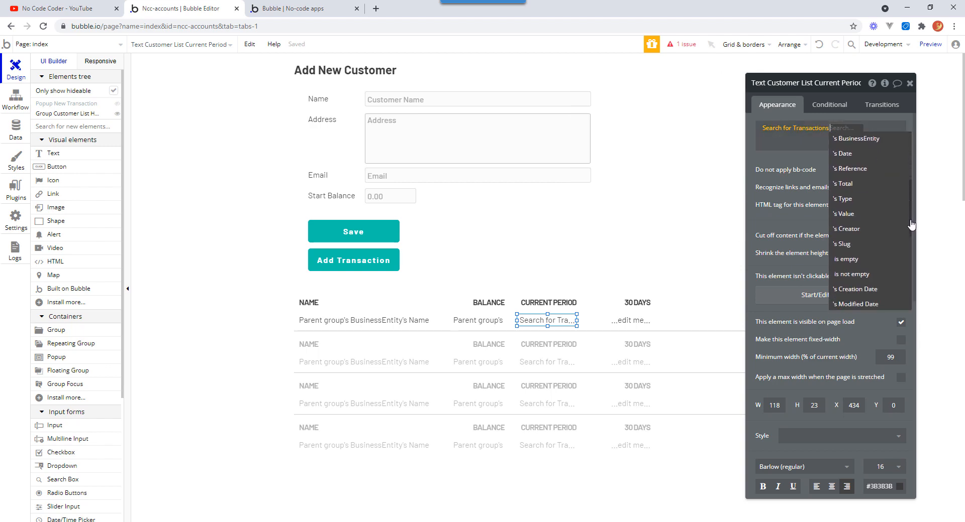
click(857, 220)
click(867, 130)
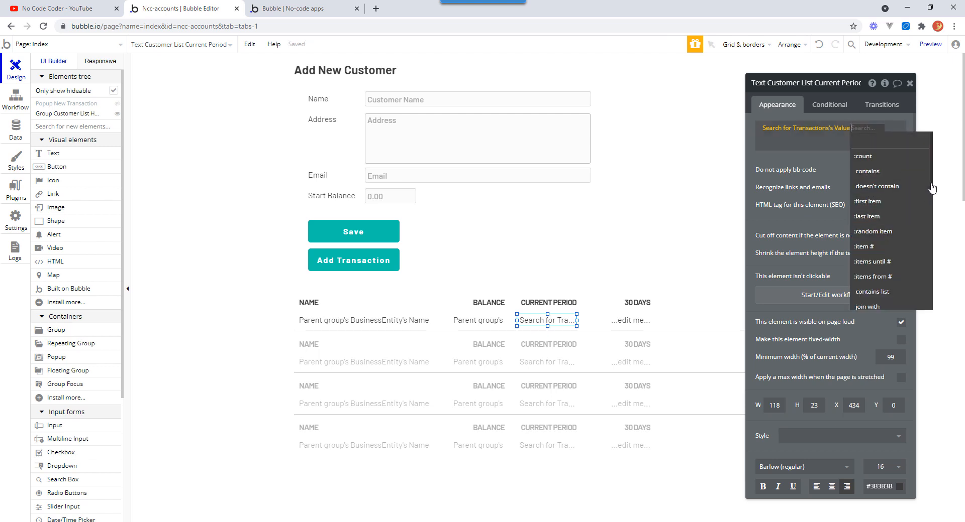
drag(931, 188, 934, 237)
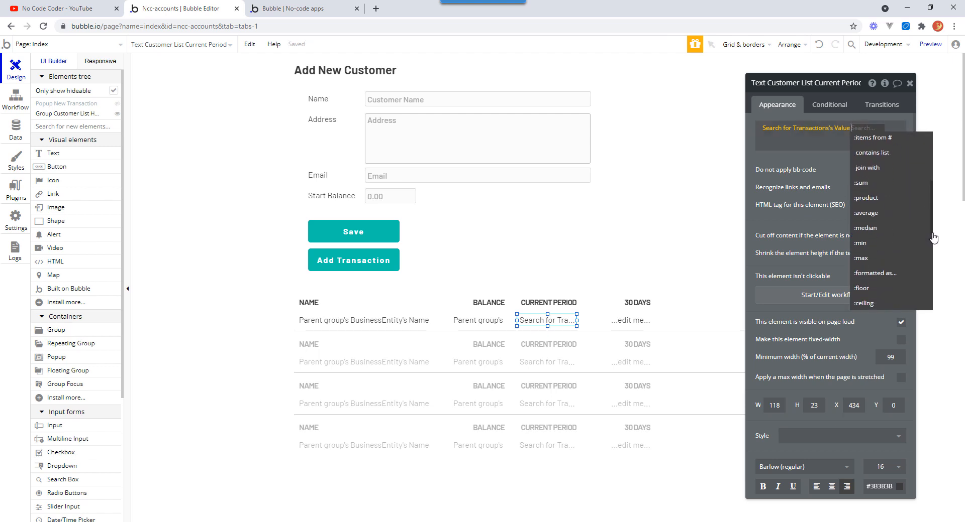
click(861, 183)
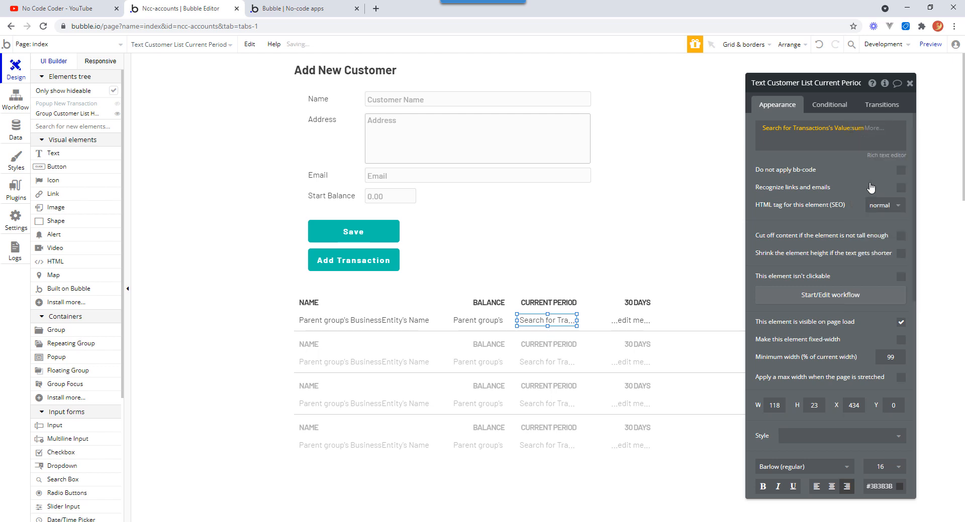
click(843, 160)
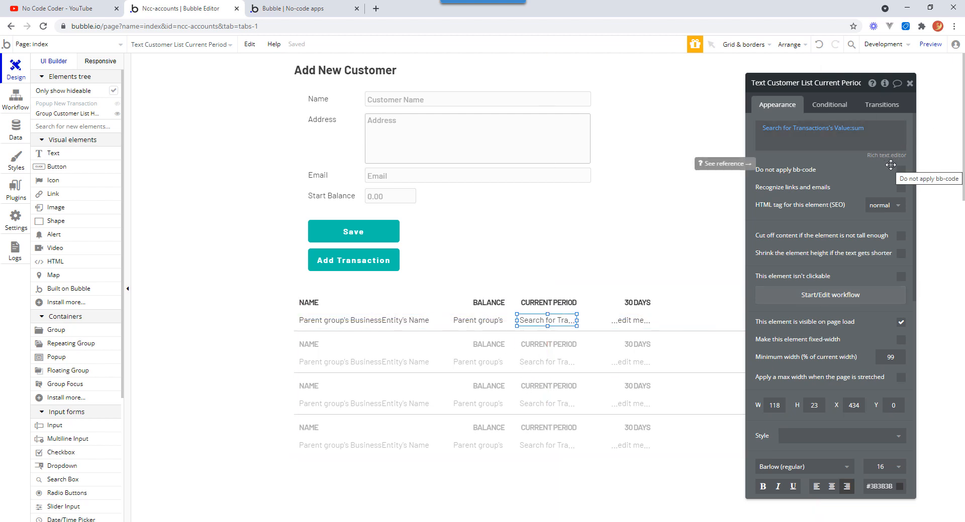
Add a second constraint to the Transactions search using the Date field with the > operator.
click(820, 131)
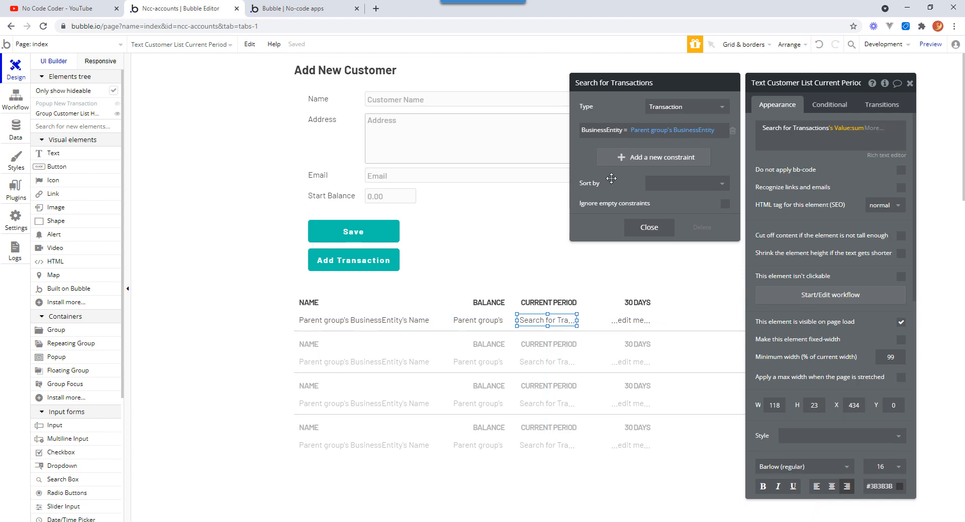
click(610, 158)
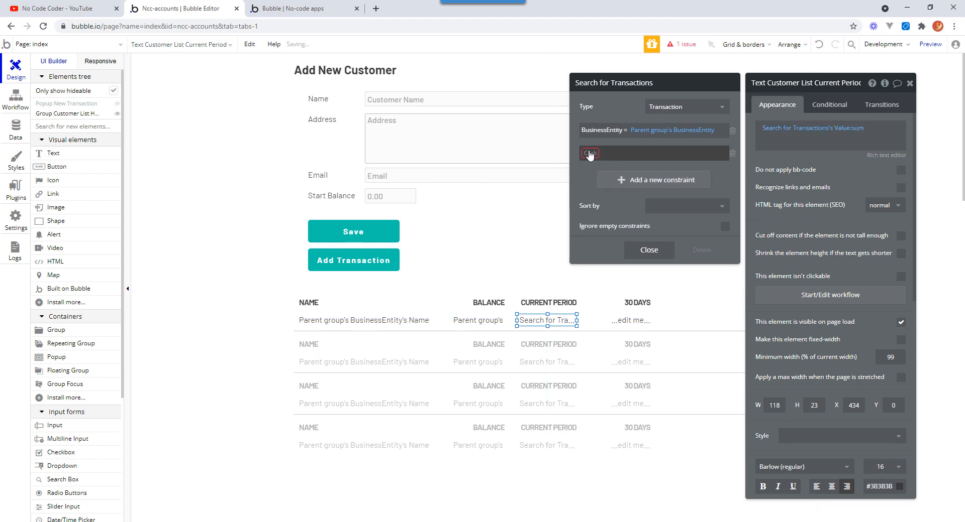
click(590, 154)
click(597, 183)
click(604, 153)
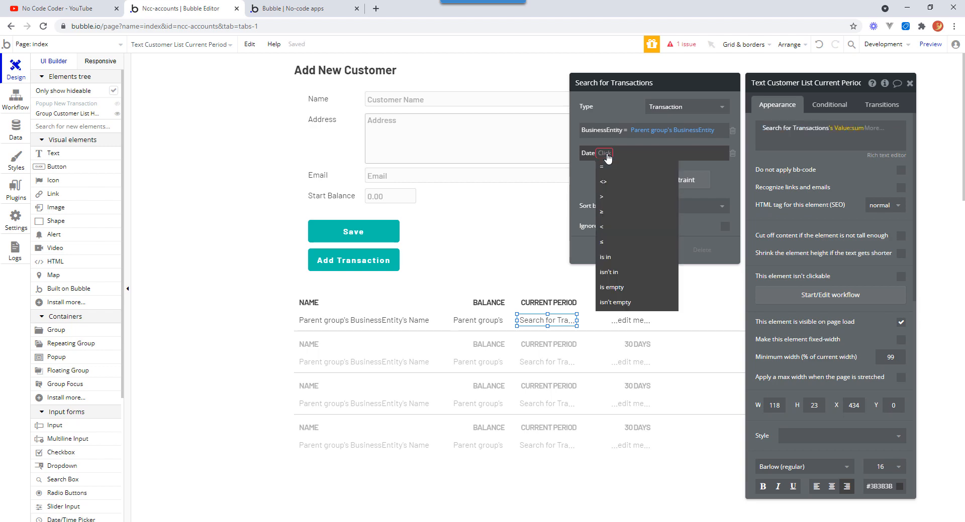
click(603, 197)
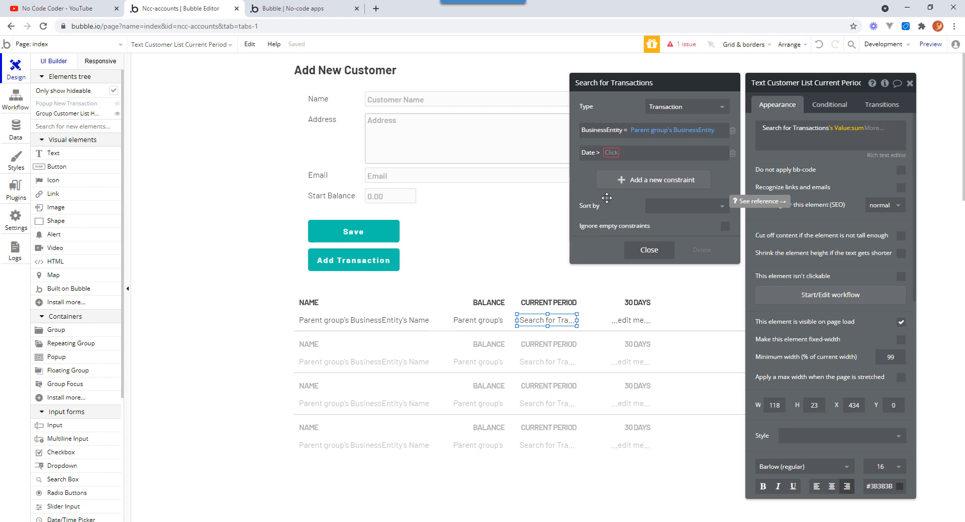
Set the Date constraint's value to Current date/time +(days): -30.
click(612, 153)
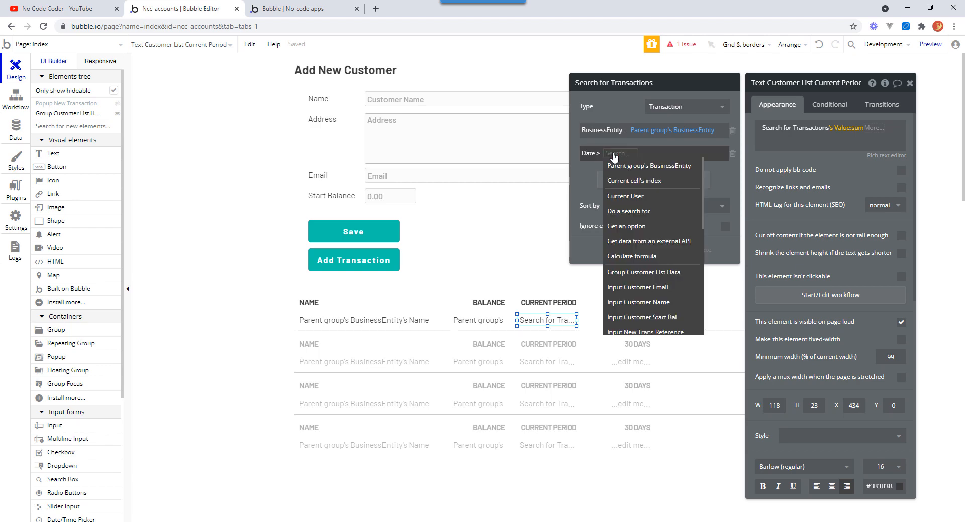
drag(704, 200, 709, 326)
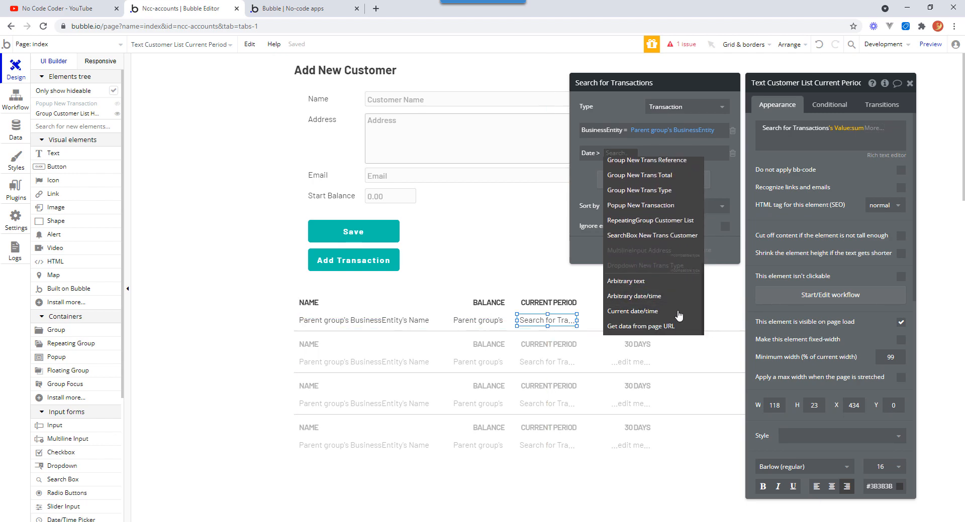
mouse_move(650, 316)
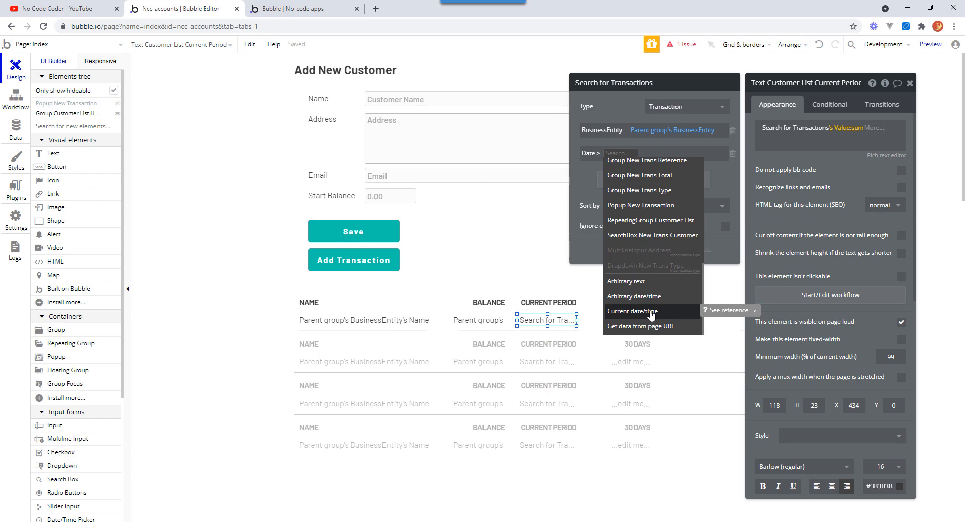
click(651, 313)
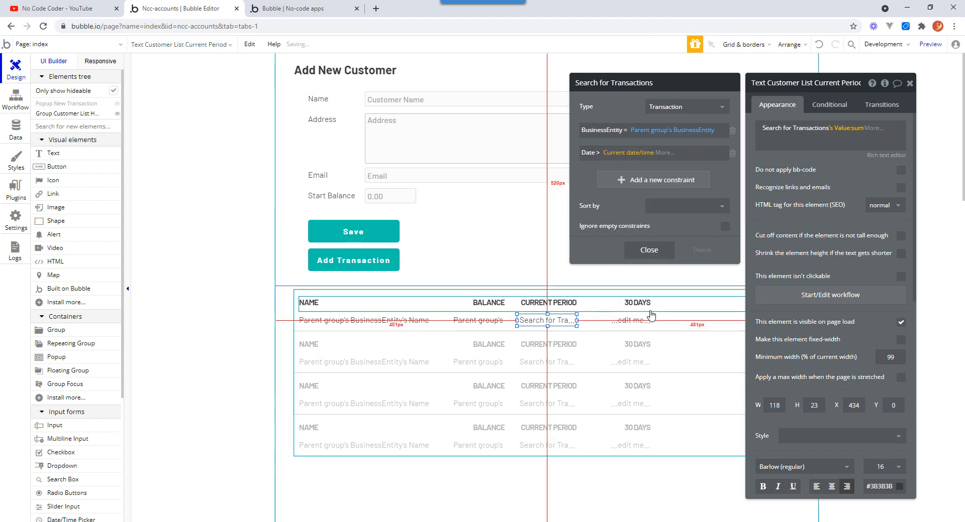
click(664, 154)
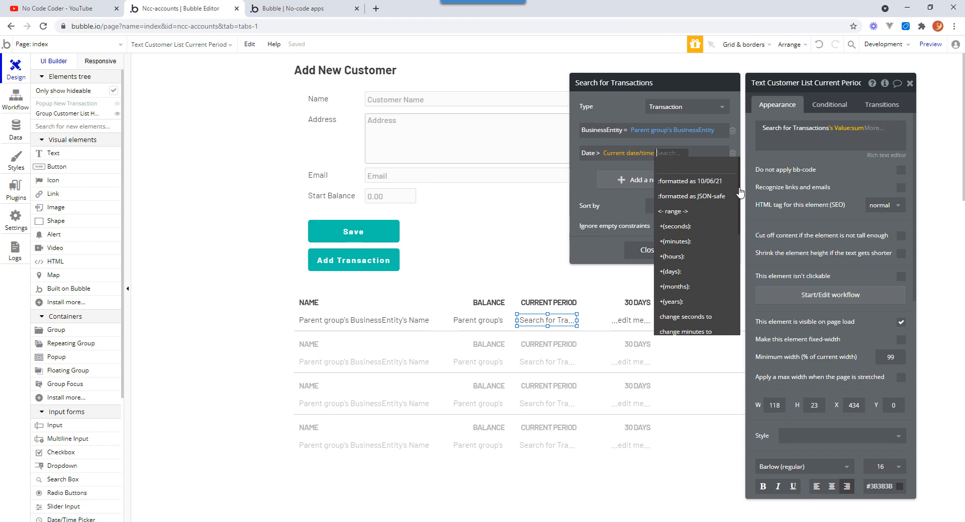
drag(740, 193, 737, 214)
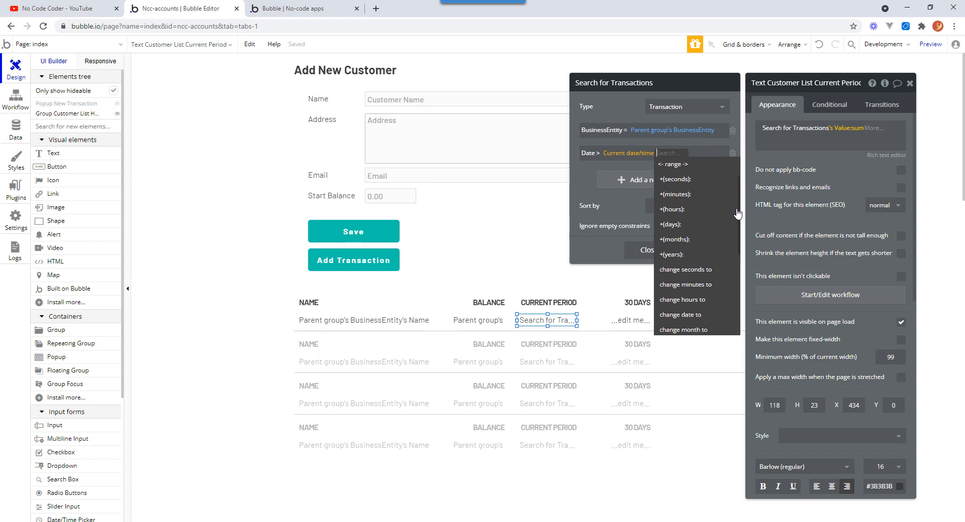
click(672, 225)
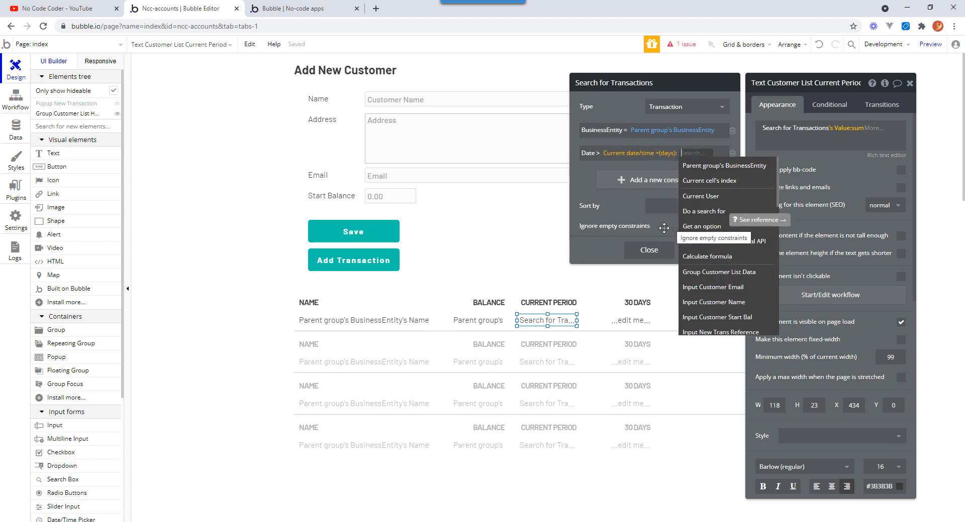
text(-30)
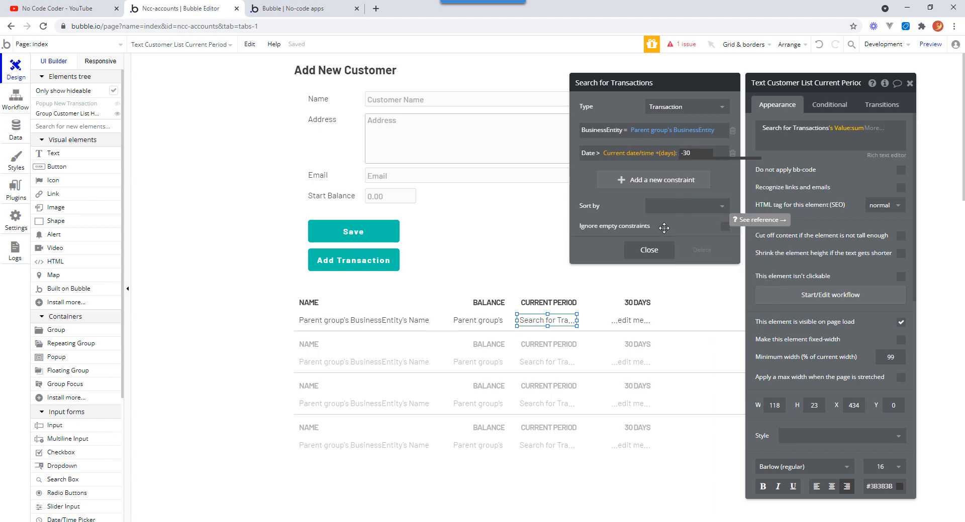
key(Return)
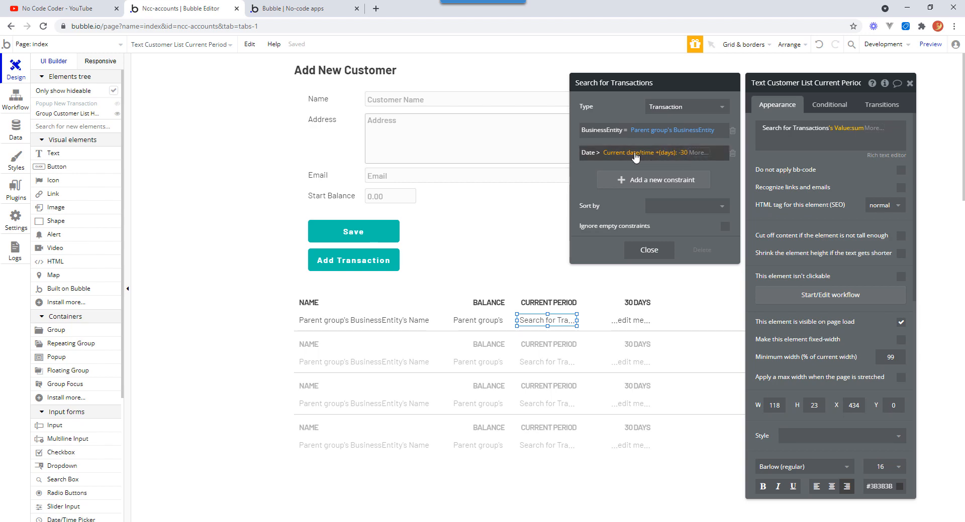
click(587, 177)
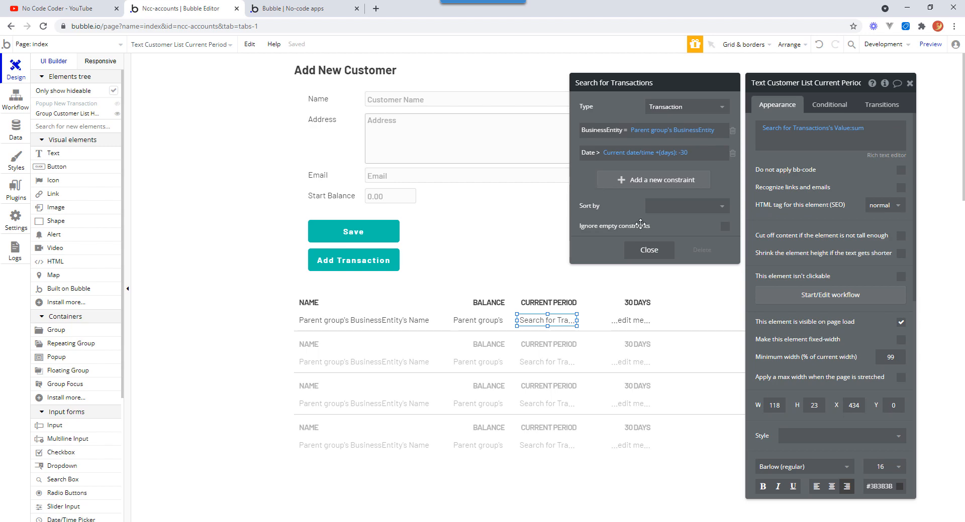
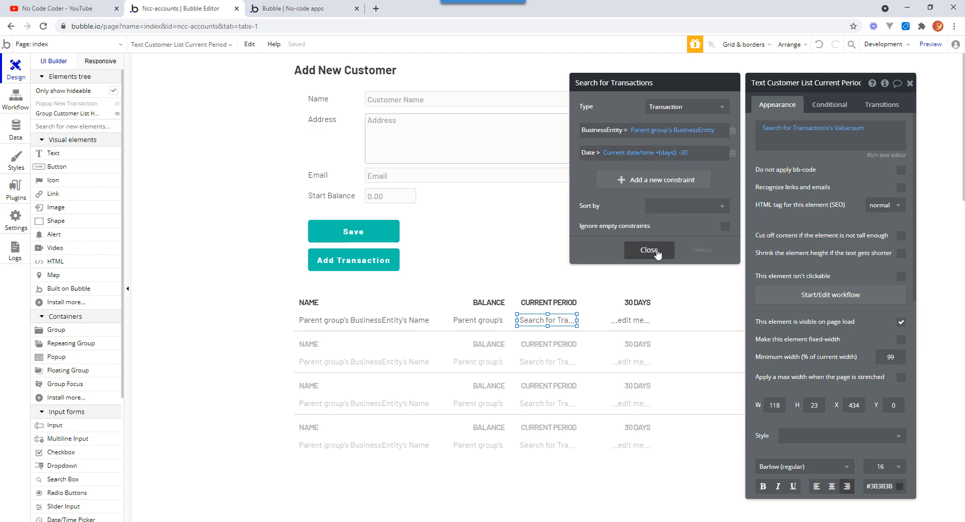
Close the search dialog and refresh the running app's preview to check the Current Period column.
click(649, 250)
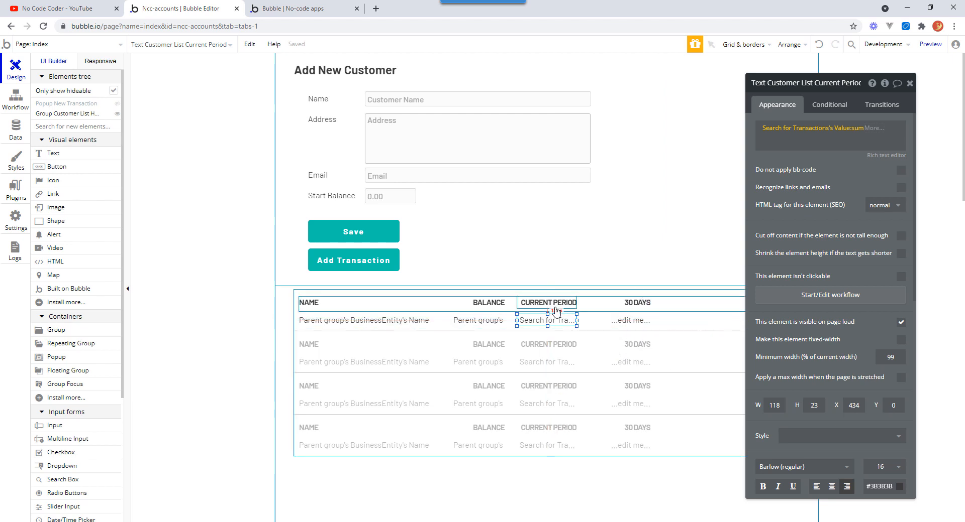
click(315, 9)
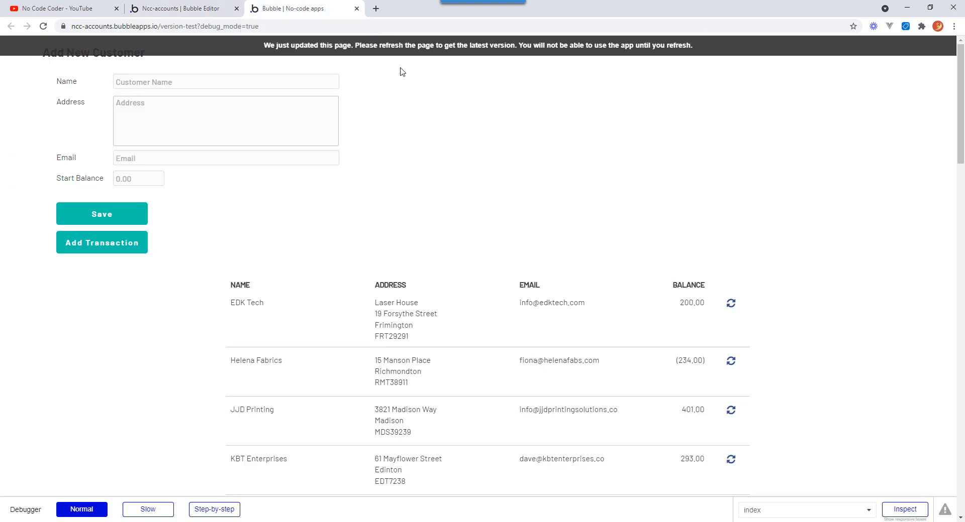
click(401, 47)
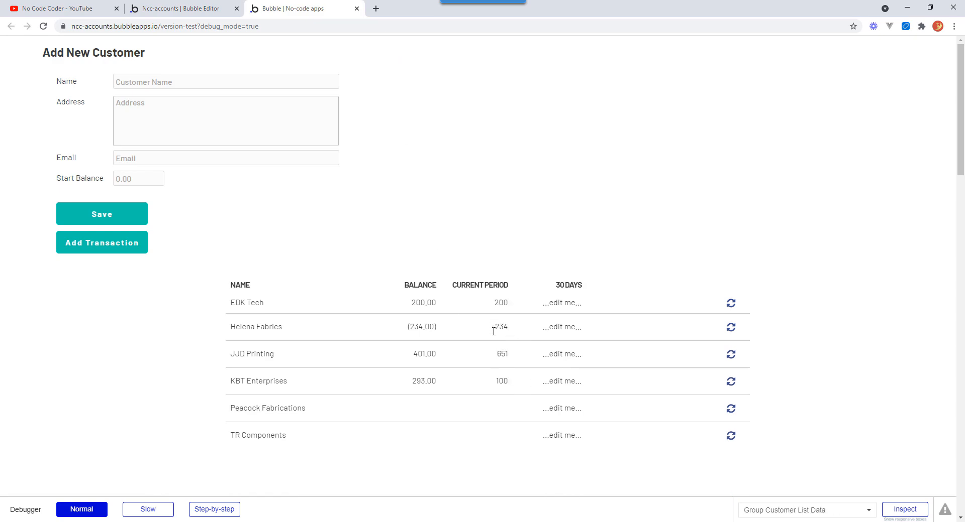
click(200, 15)
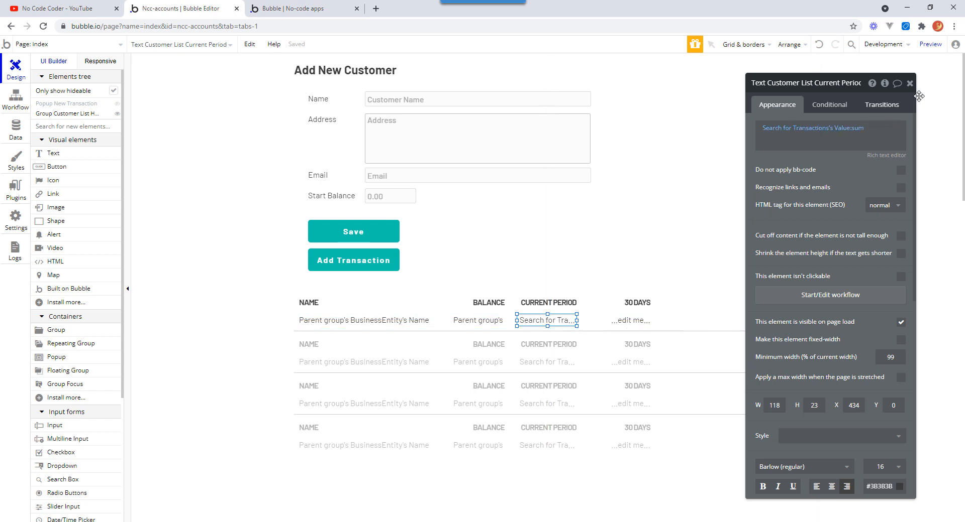
Format the Current Period sum as a number with 2 decimal places, a thousands separator and parentheses for negative numbers.
click(853, 129)
click(854, 130)
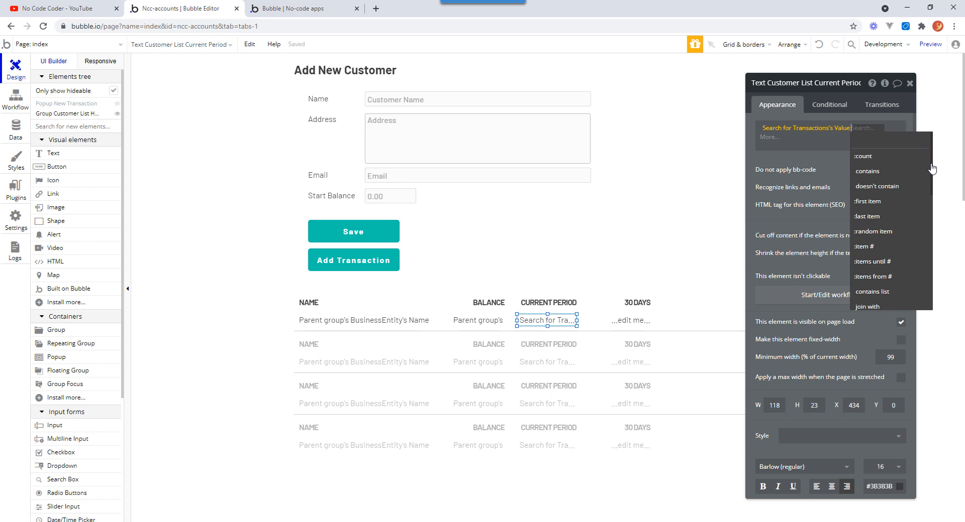
scroll(896, 241, down, 3)
click(888, 258)
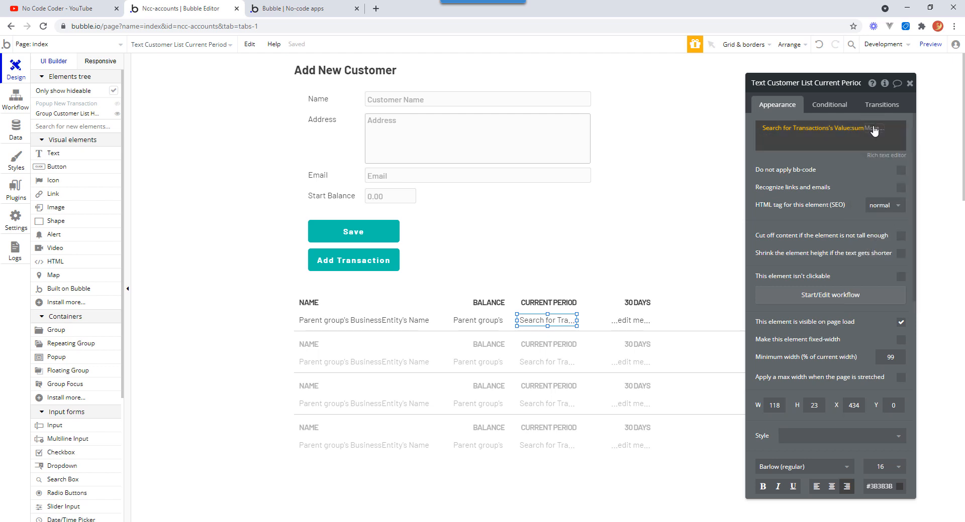
click(874, 129)
click(902, 159)
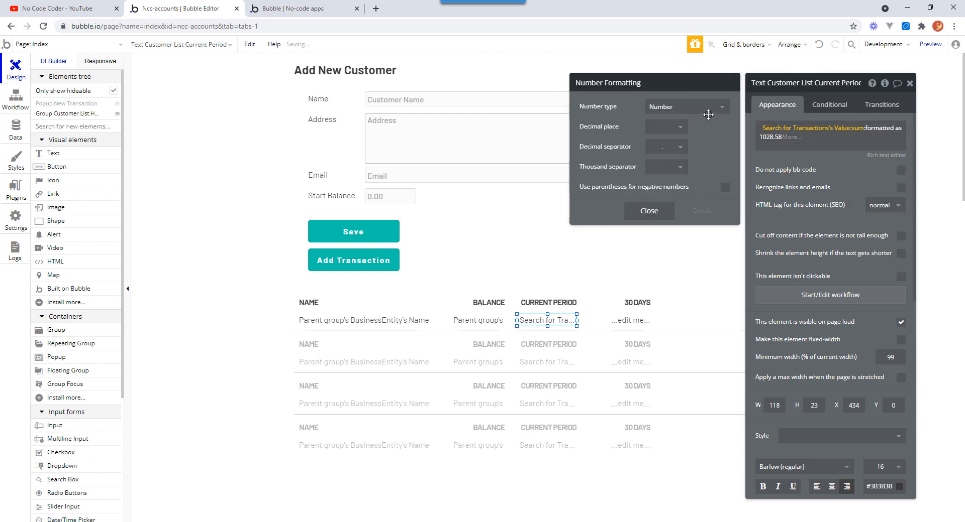
click(680, 127)
click(659, 191)
click(679, 167)
click(659, 199)
click(725, 187)
click(660, 221)
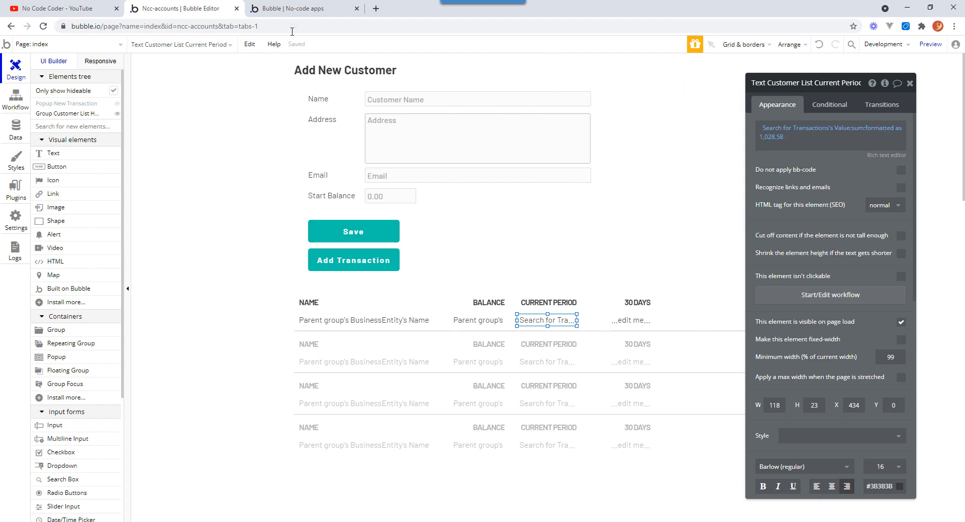
Refresh the app preview to check the formatted Current Period values.
click(295, 12)
click(403, 46)
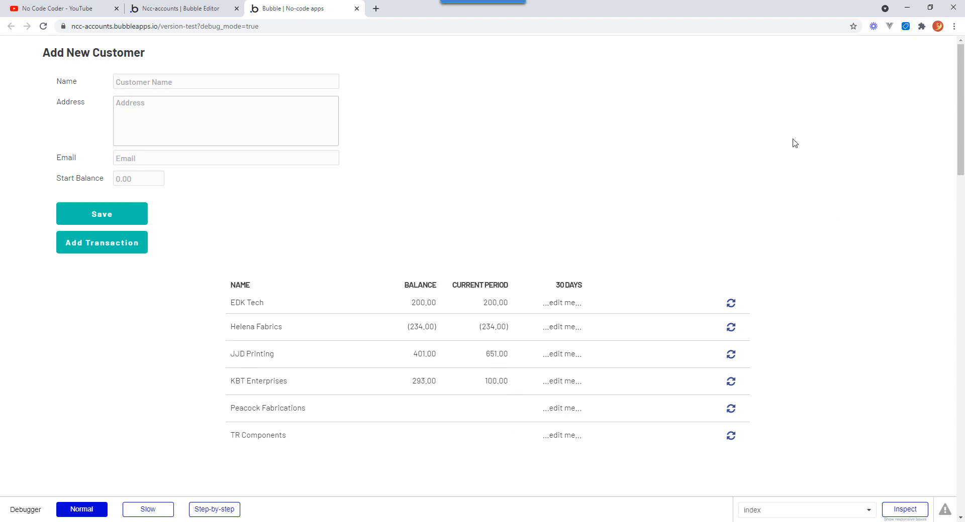
click(194, 12)
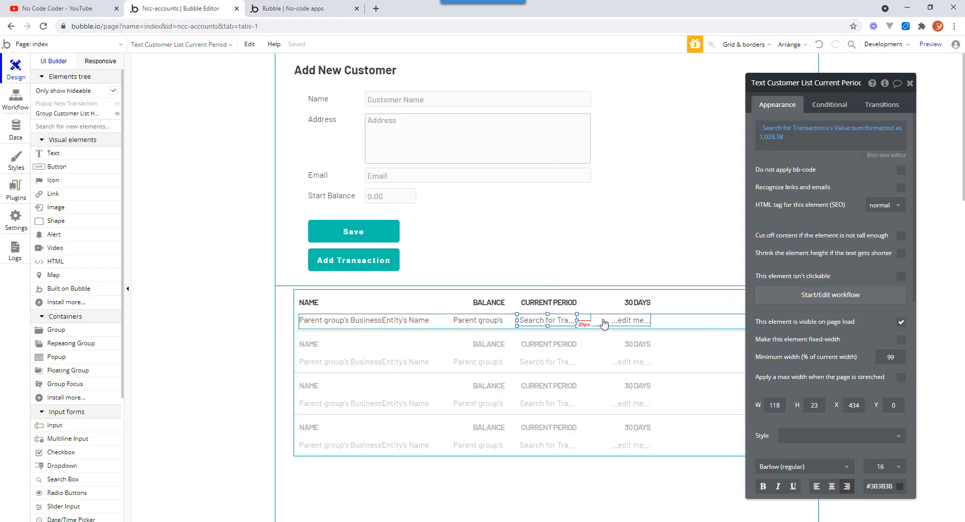
Replace the 30 Days cell's text with a Do a search for Transactions expression taking 's Value.
click(631, 320)
click(785, 130)
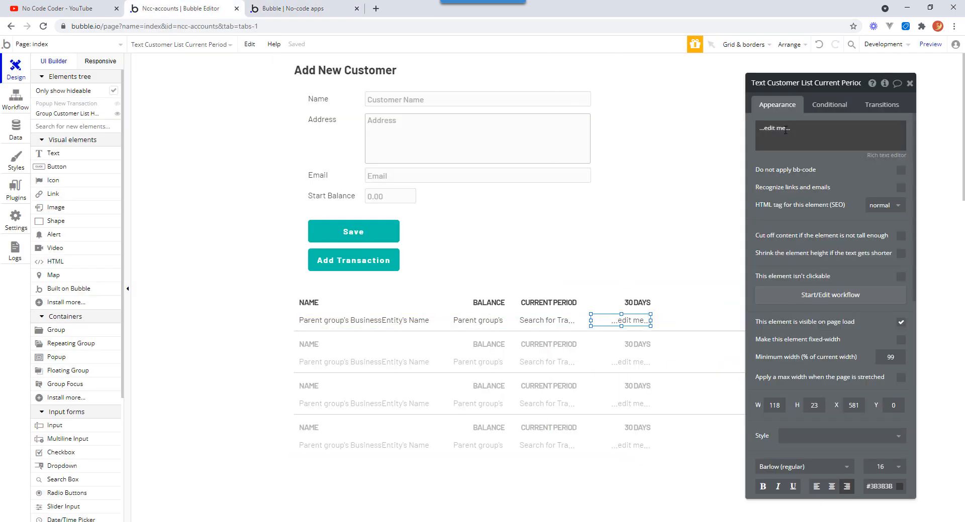
key(ctrl+a)
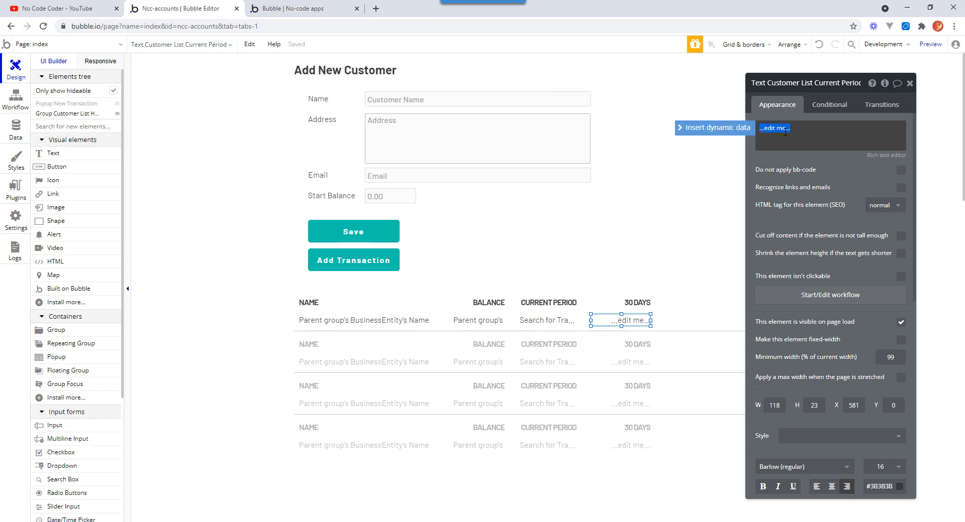
click(721, 131)
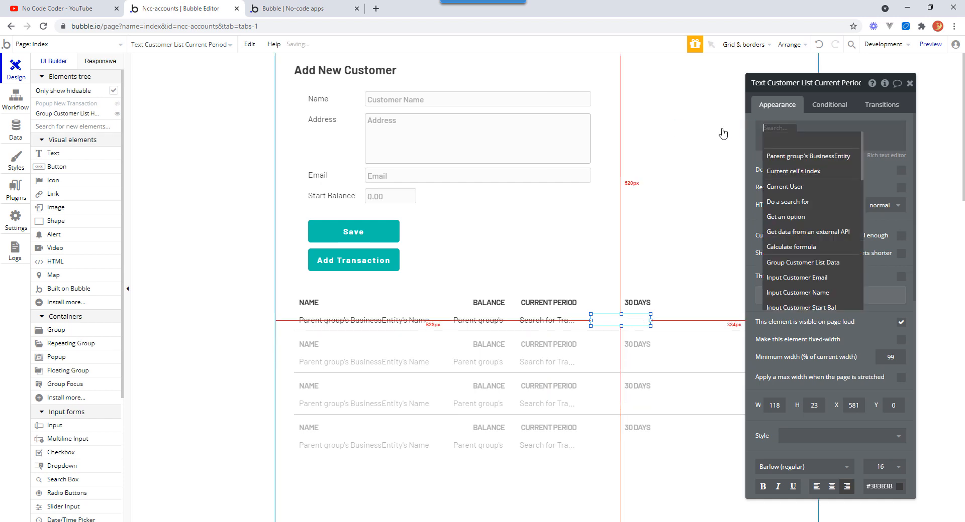
click(803, 203)
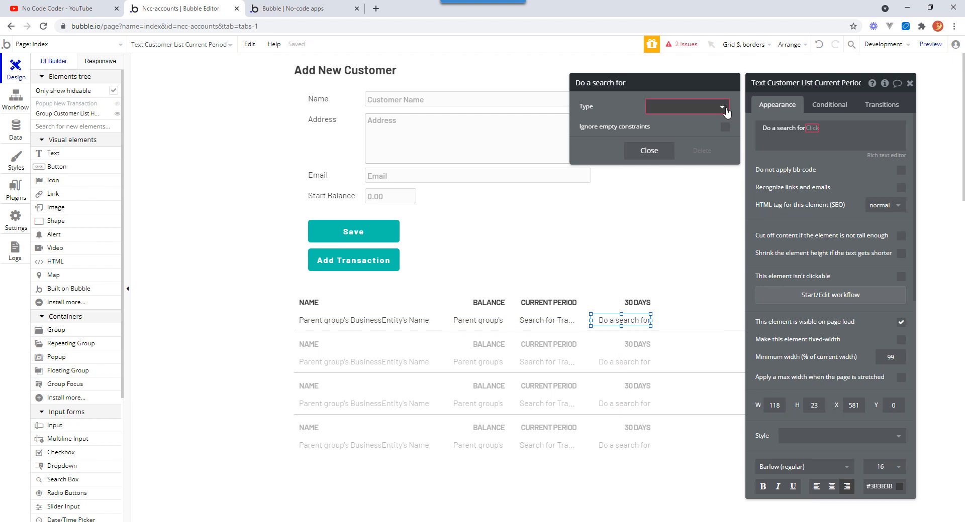
click(711, 107)
click(673, 153)
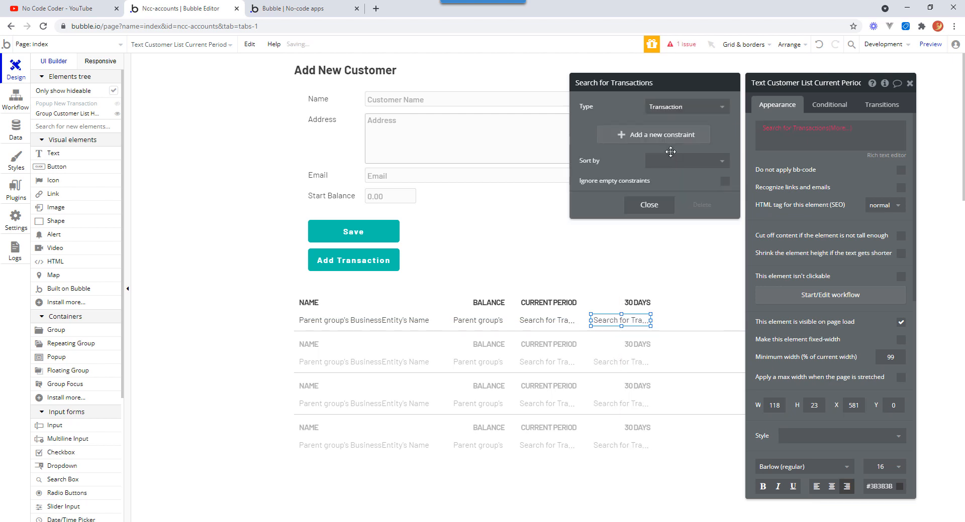
click(841, 130)
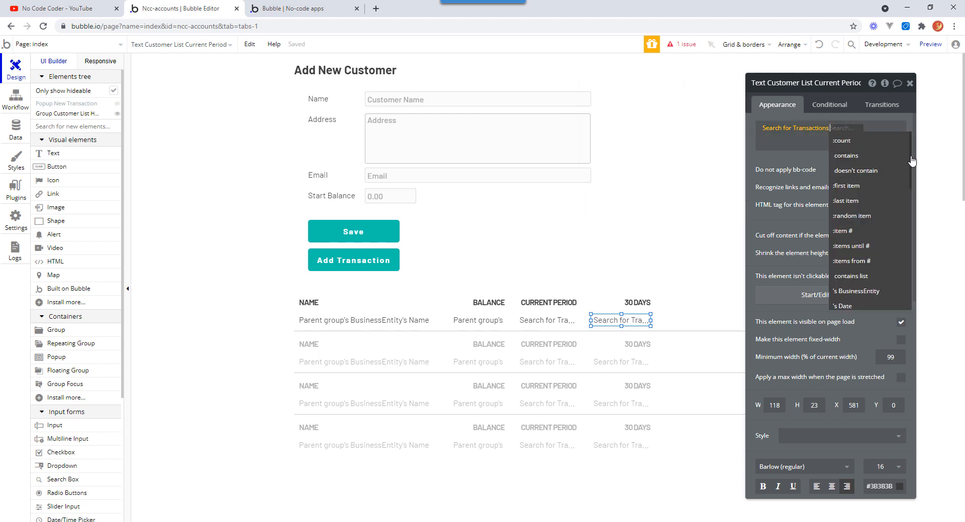
scroll(914, 167, down, 5)
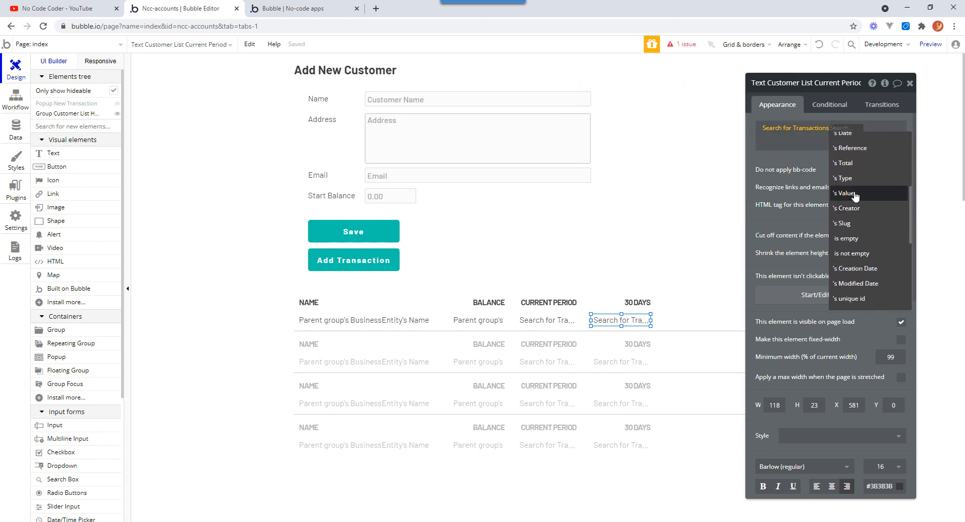
click(867, 192)
Append :sum and :formatted as to the 30 Days expression, with 2 decimal places, thousands separator and parentheses for negatives.
click(860, 128)
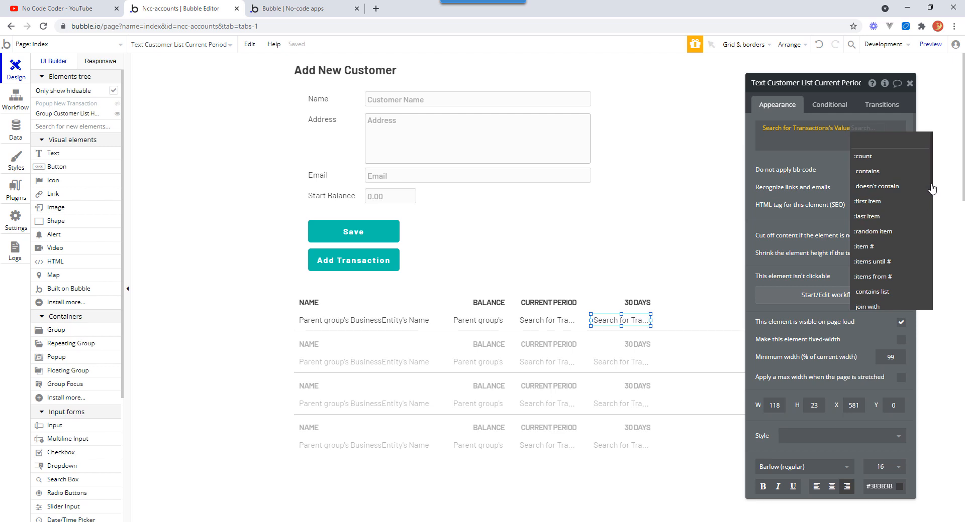
scroll(932, 226, down, 2)
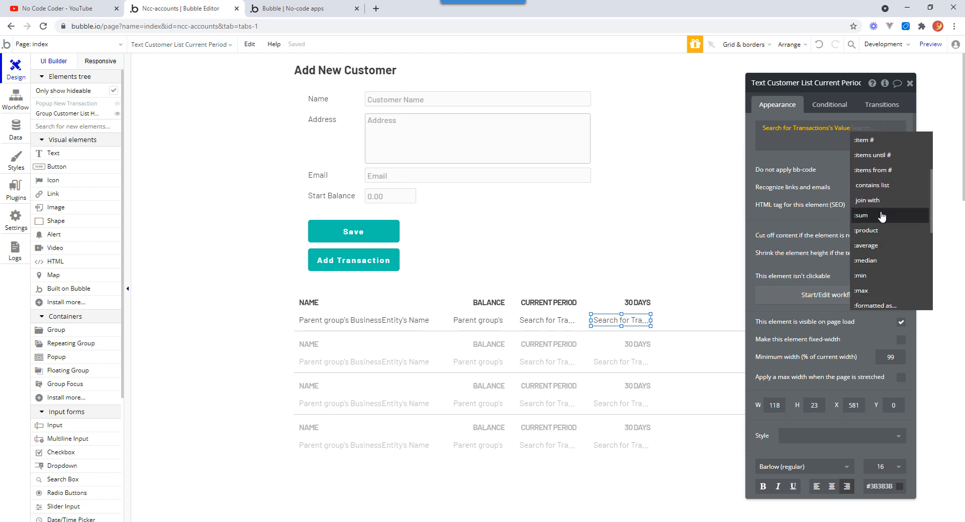
click(872, 239)
click(873, 132)
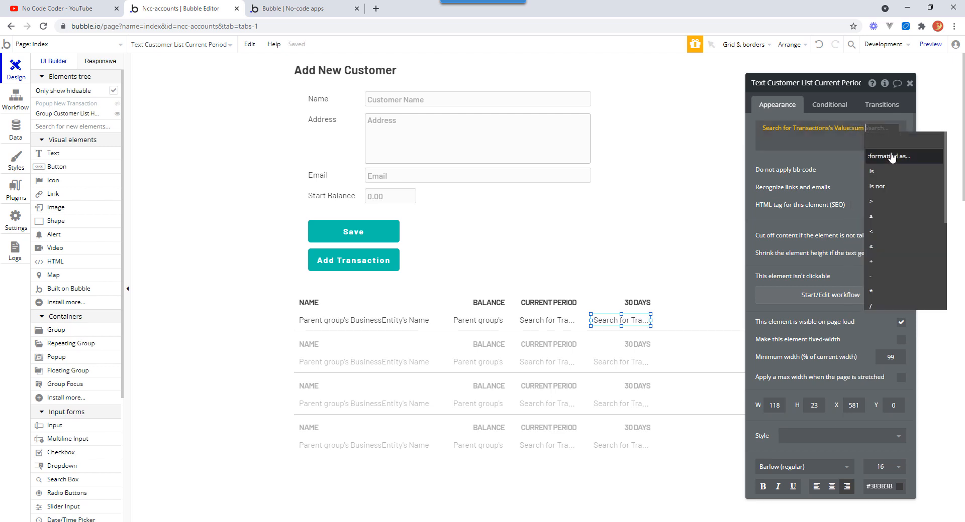
click(890, 157)
click(675, 128)
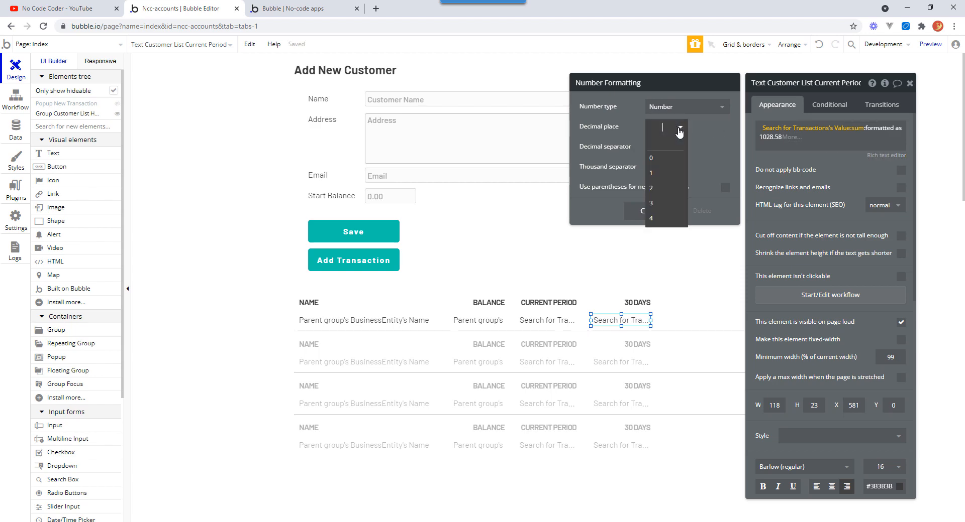
click(667, 187)
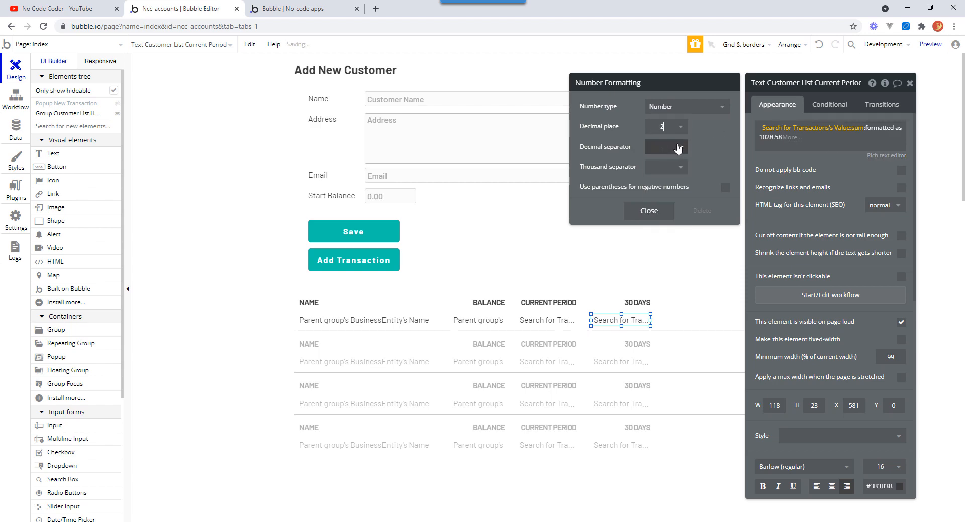
click(678, 167)
click(674, 199)
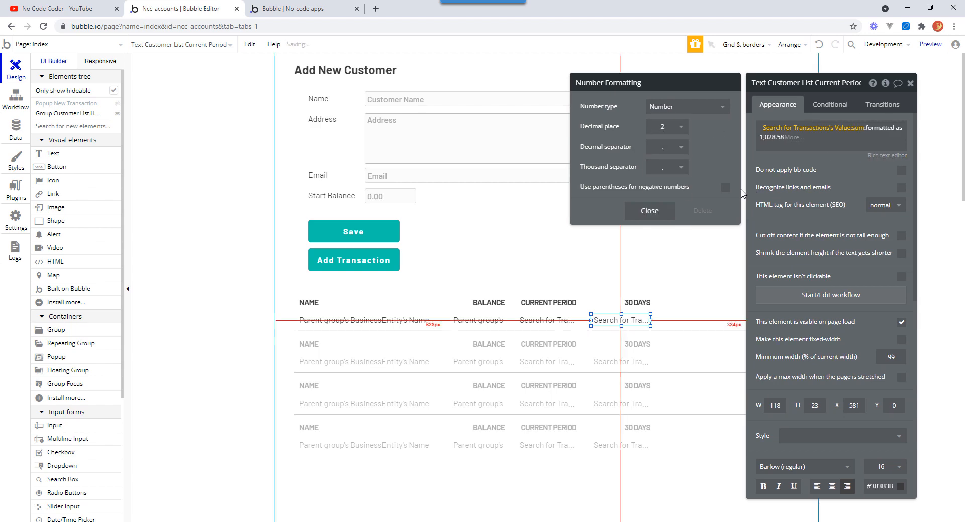
click(725, 187)
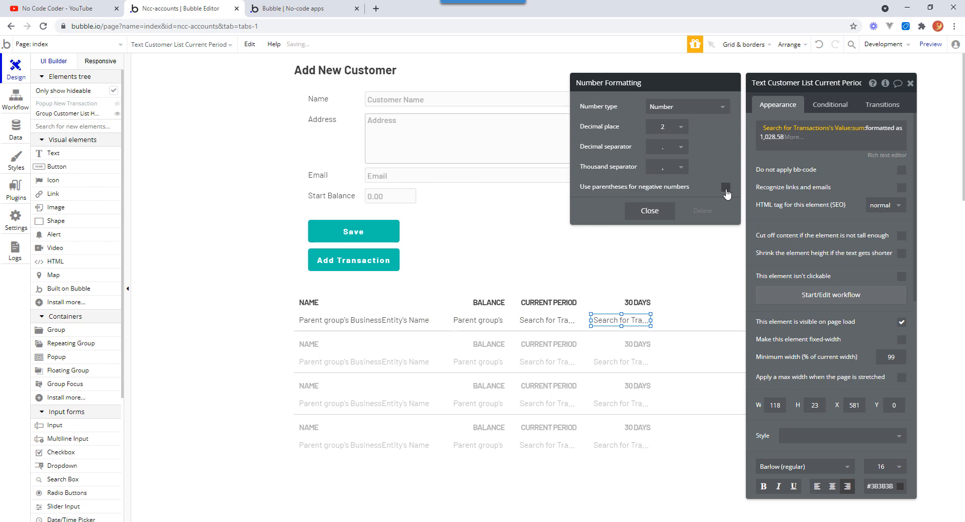
click(649, 212)
Add a search constraint where BusinessEntity = Parent group's BusinessEntity to the 30 Days Transactions search.
click(784, 128)
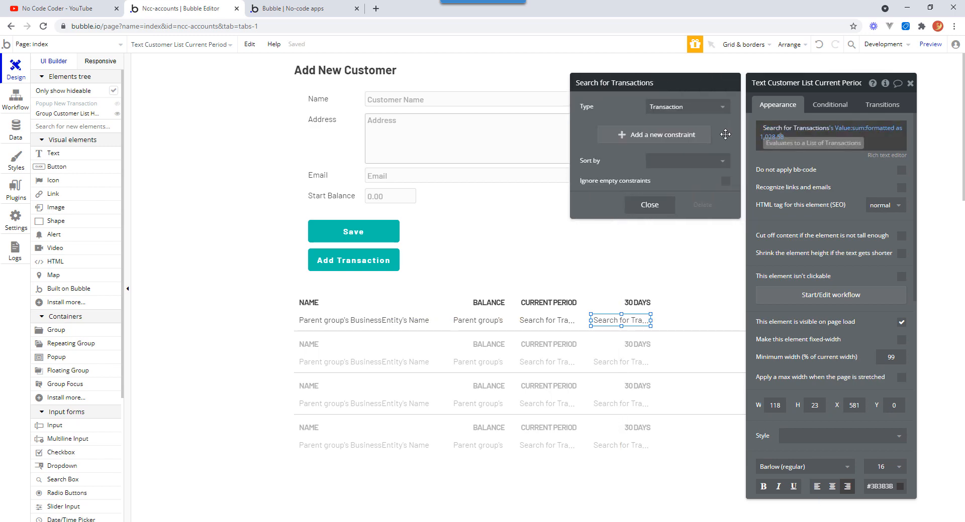
click(624, 136)
click(593, 135)
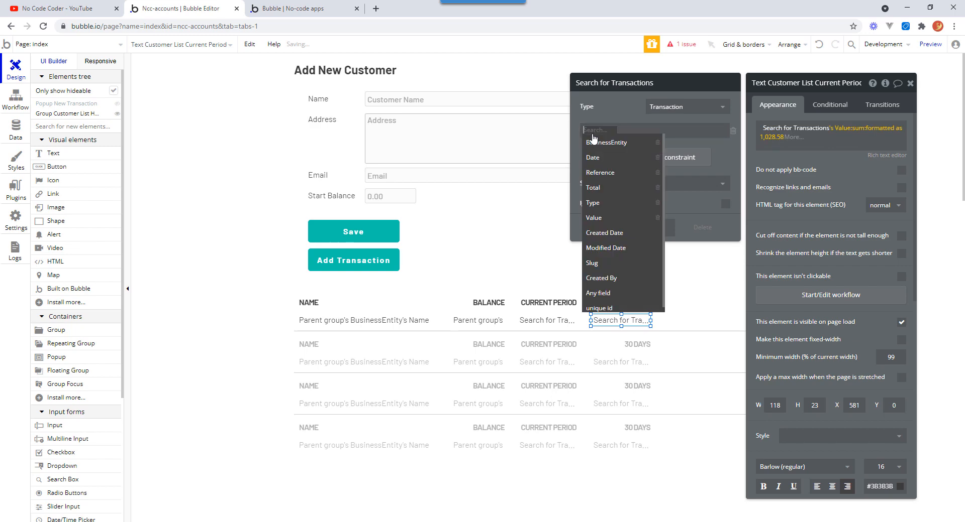
click(603, 143)
click(632, 131)
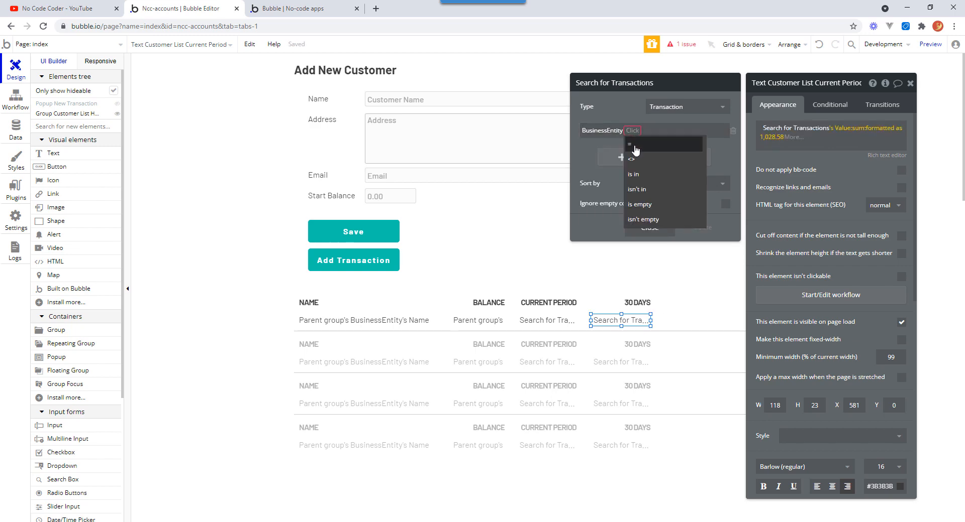
click(635, 148)
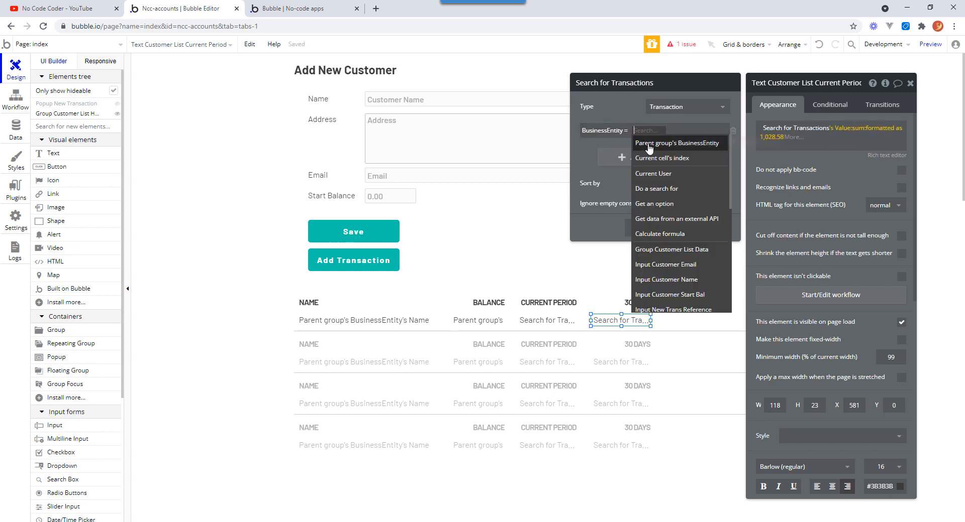
click(649, 144)
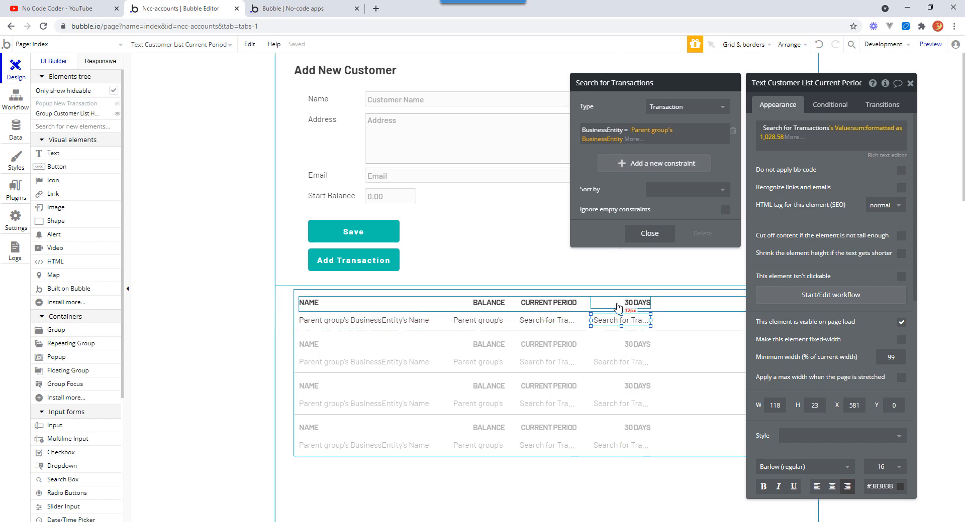
Add a second constraint to the Transactions search using the Date field with the > operator.
click(619, 164)
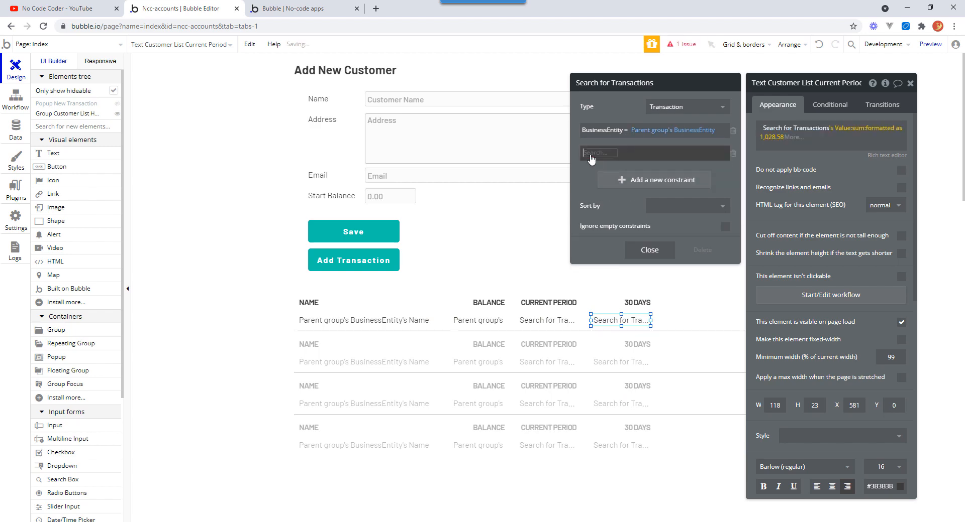
click(597, 157)
click(595, 181)
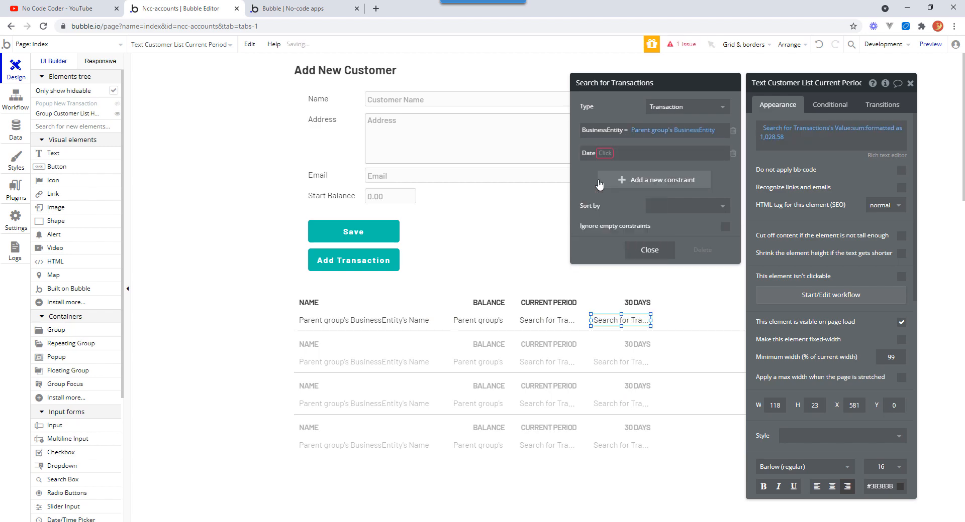
click(605, 154)
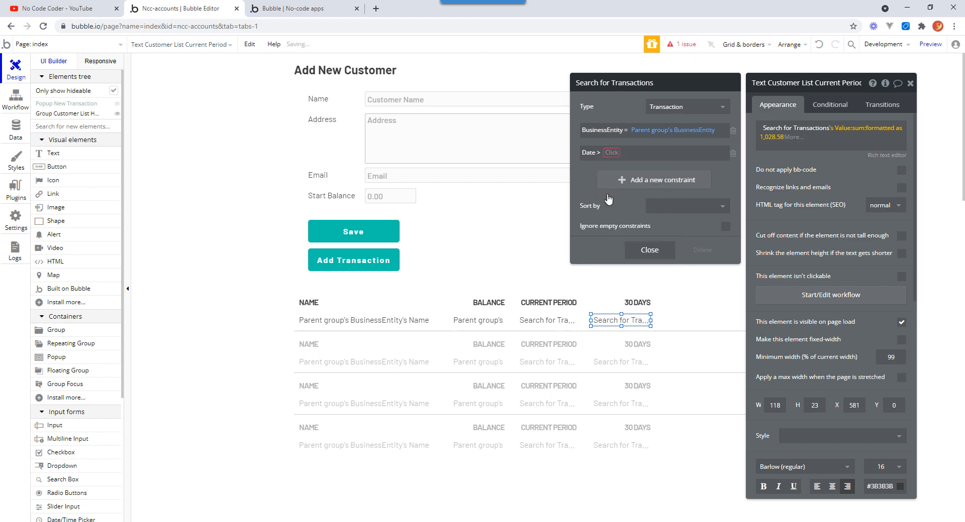
click(611, 197)
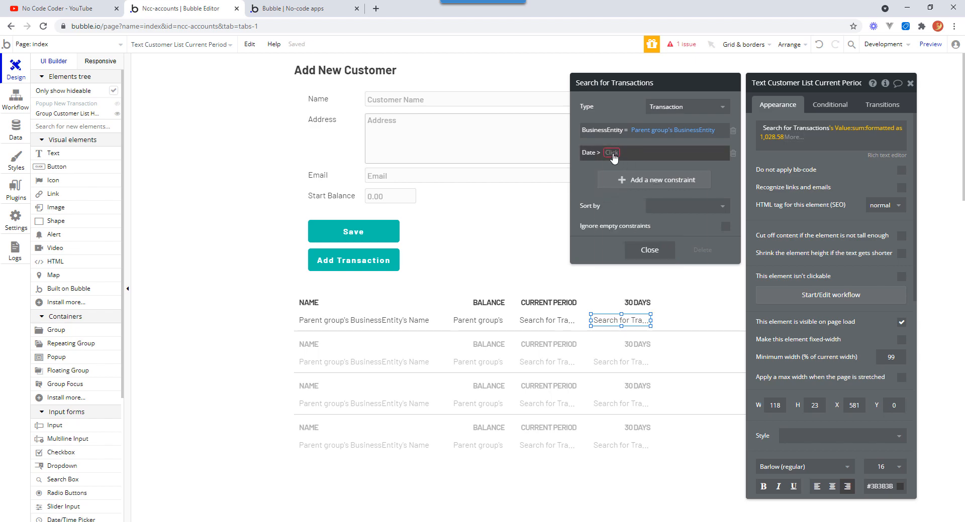
Set the Date > constraint's value to Current date/time +(days): -60 in the 30 Days Transactions search.
click(612, 153)
scroll(705, 272, down, 1)
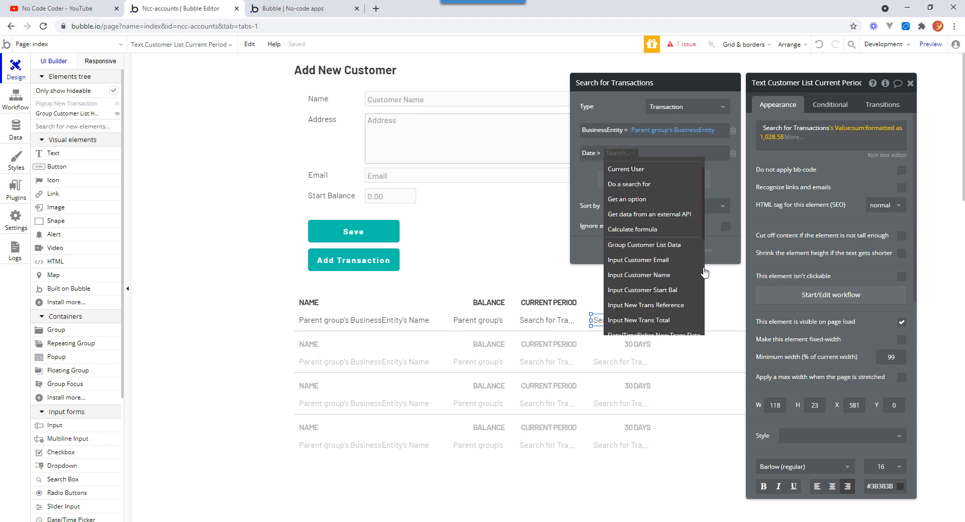
scroll(705, 271, down, 3)
click(662, 314)
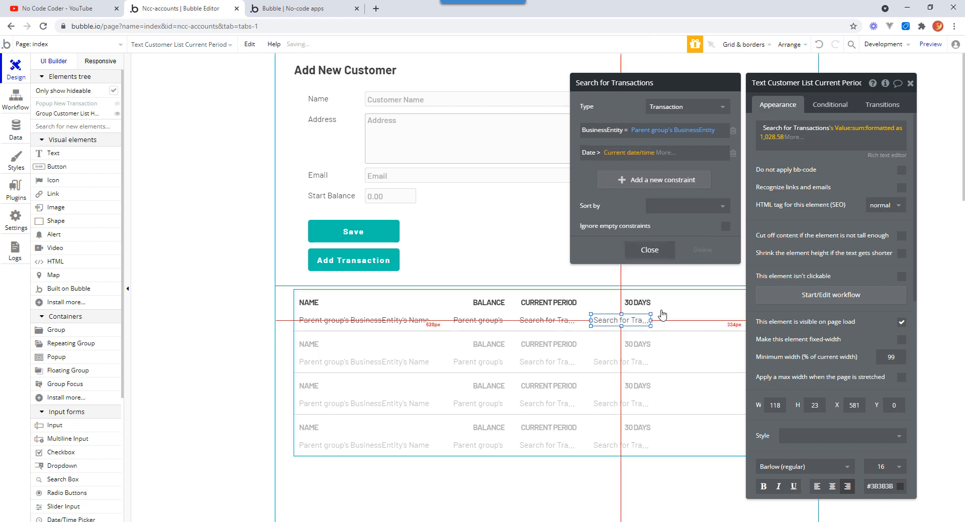
click(666, 153)
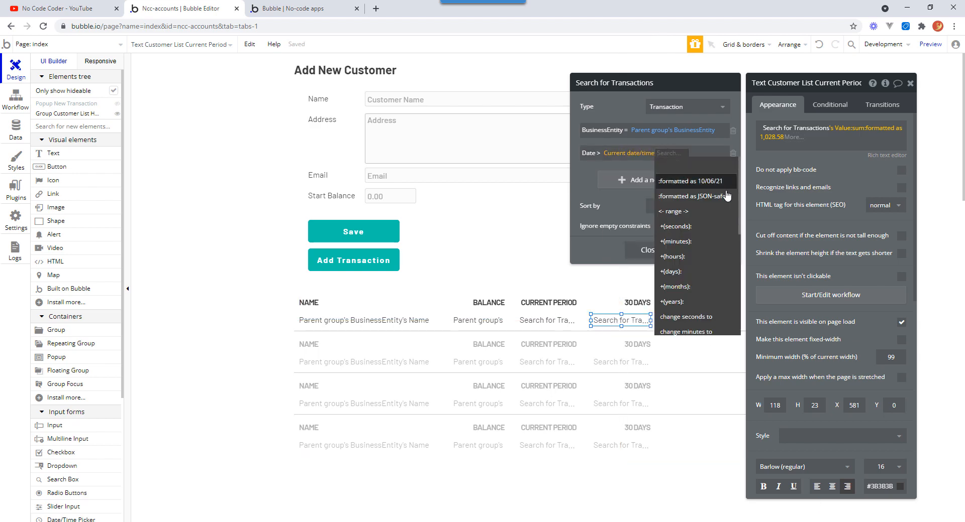
scroll(739, 205, down, 3)
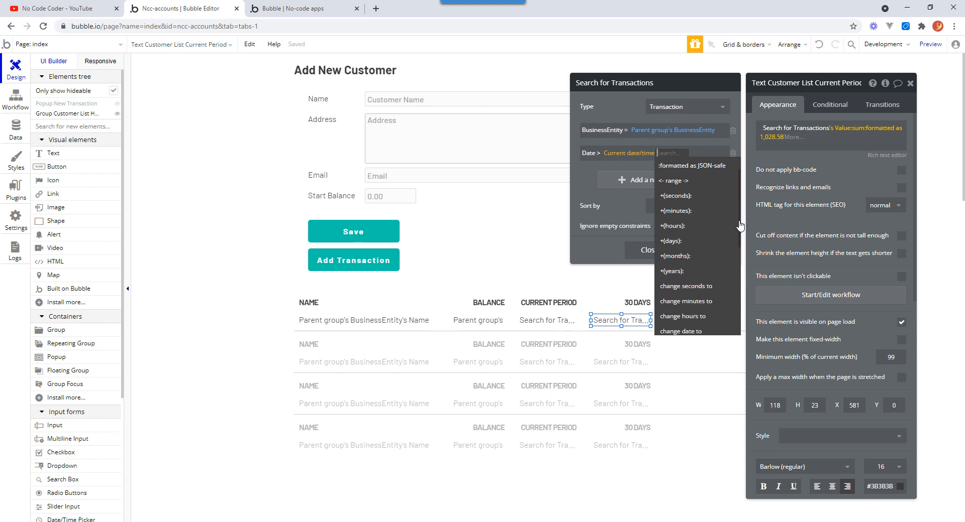
click(676, 200)
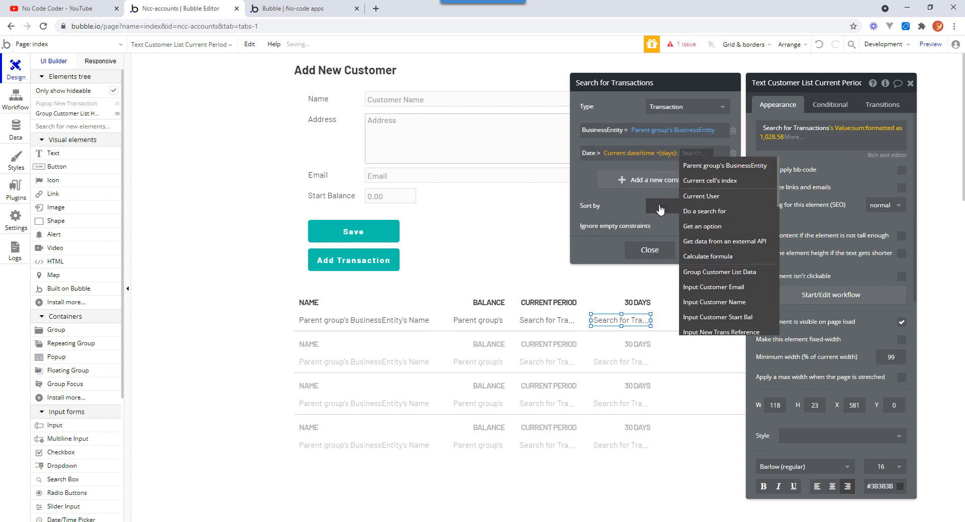
text(-60)
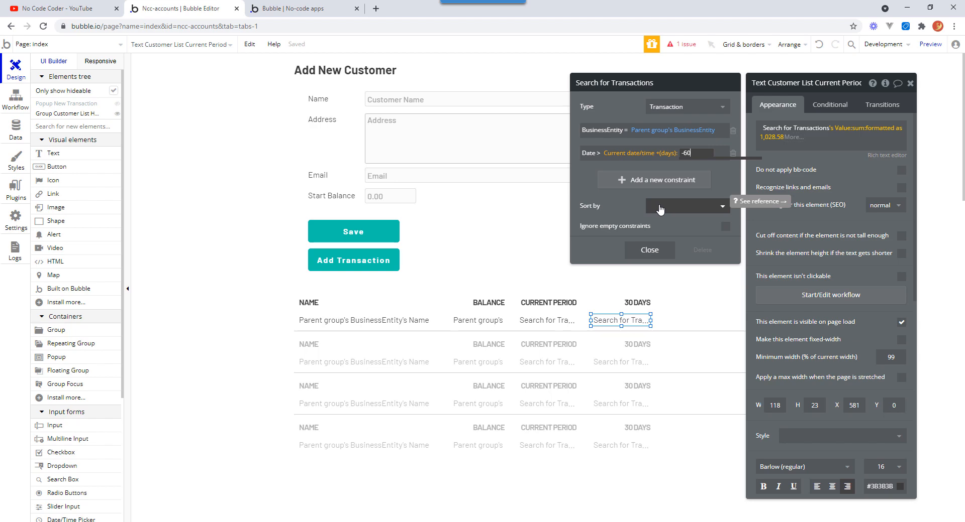
key(Return)
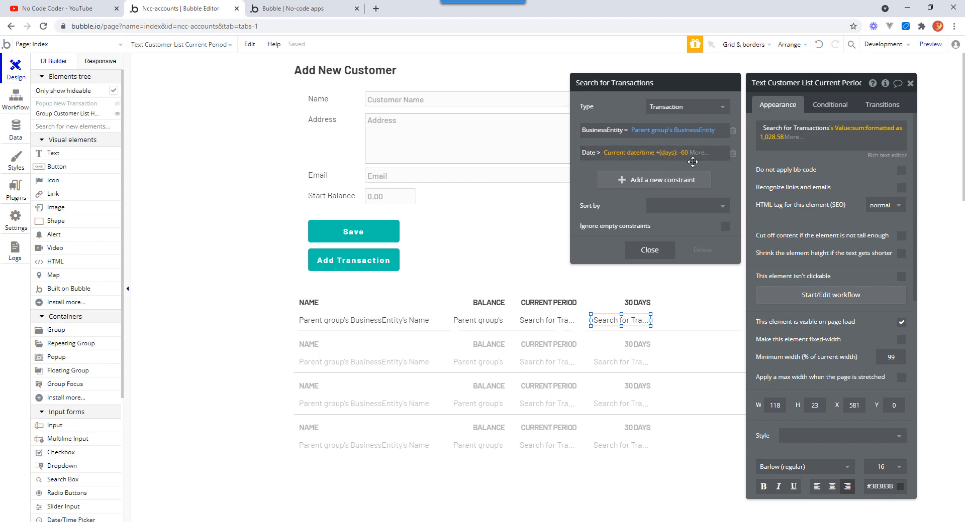
Add a third constraint Date ≤ Current date/time +(days): -30 to the Transactions search and close the search editor.
click(623, 182)
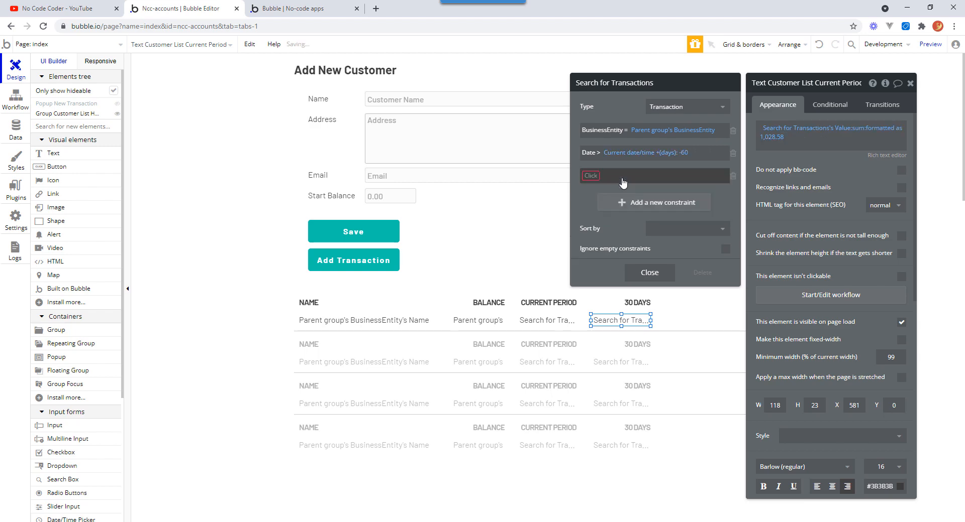
click(588, 176)
click(601, 204)
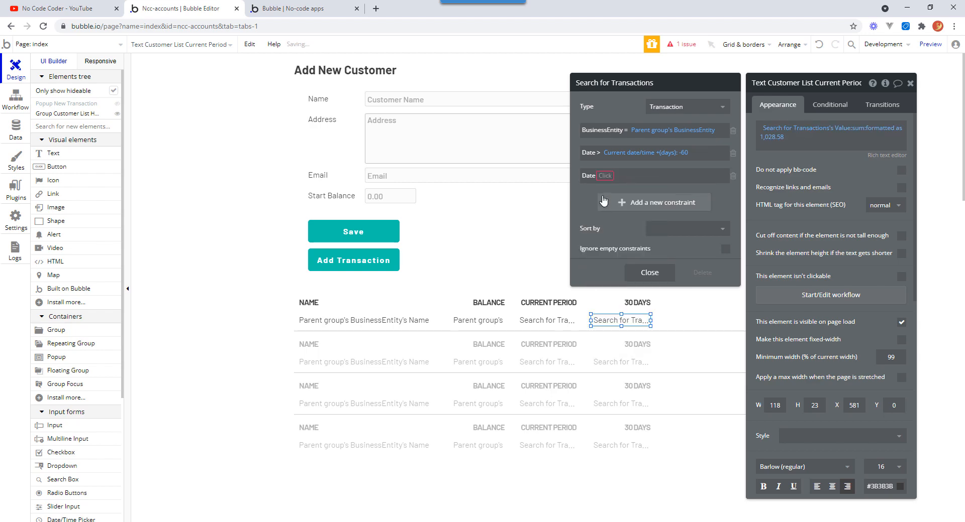
click(604, 177)
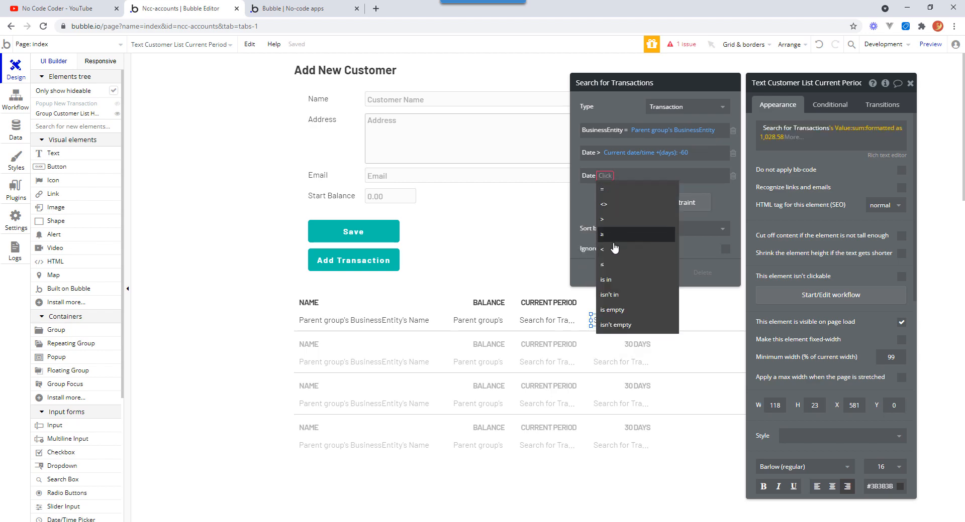
click(610, 266)
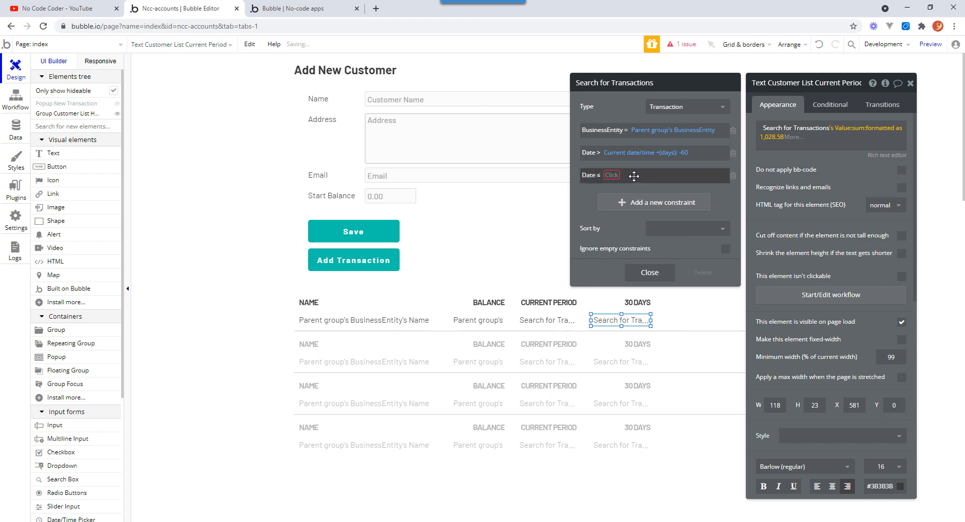
click(613, 176)
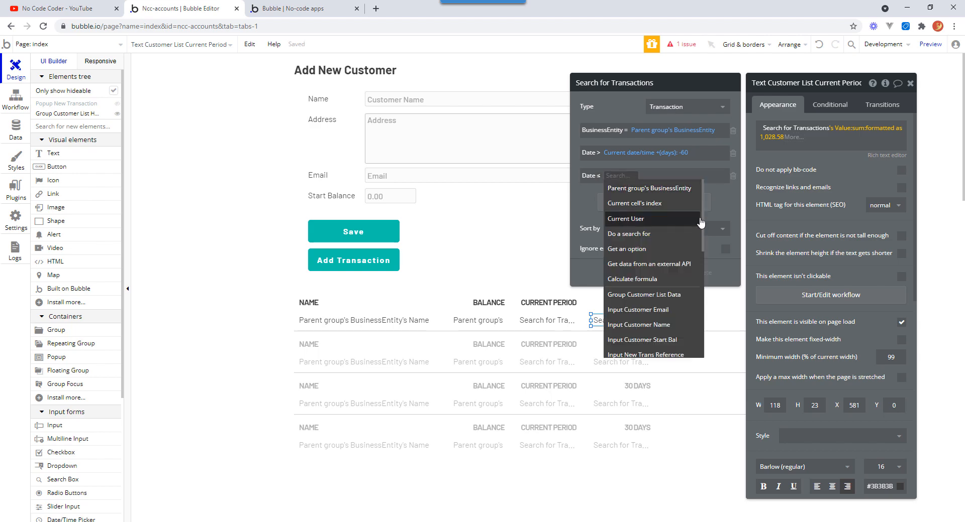
scroll(702, 218, down, 5)
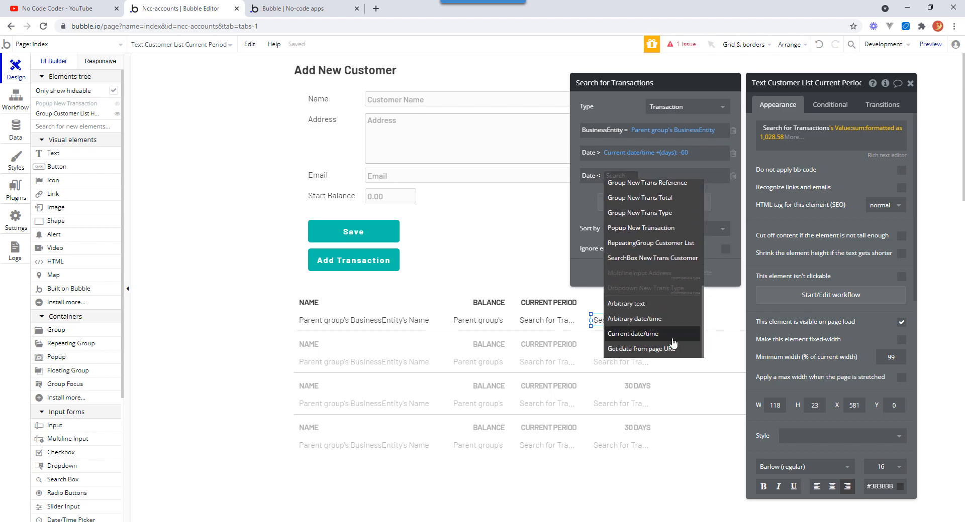
click(664, 335)
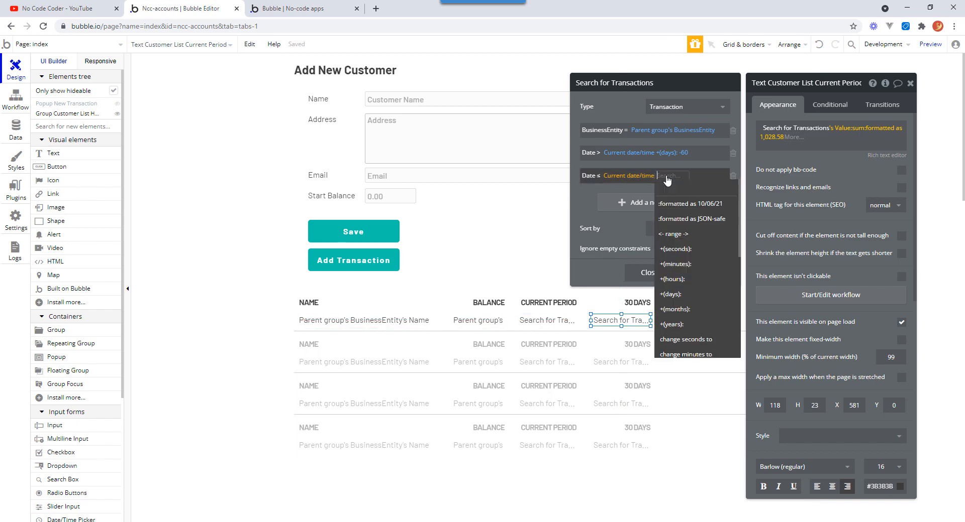
click(676, 296)
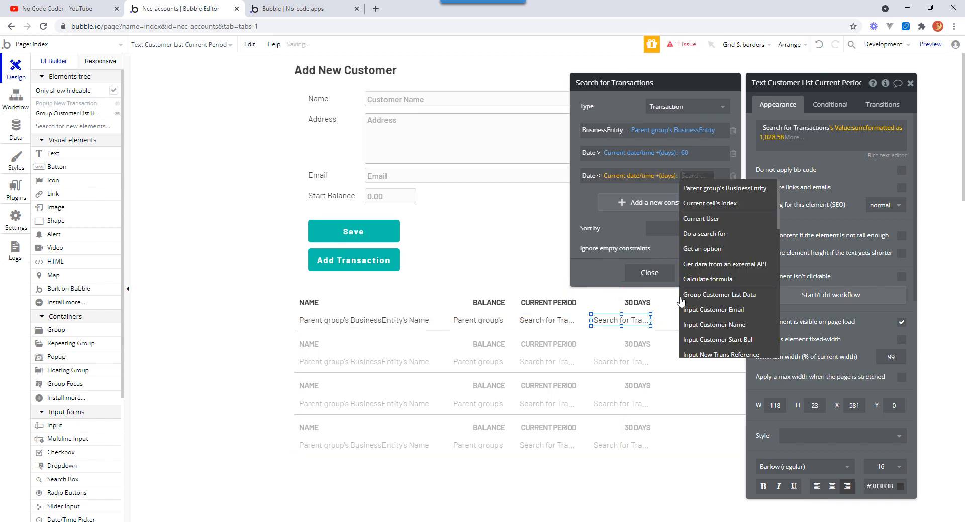
text(-30)
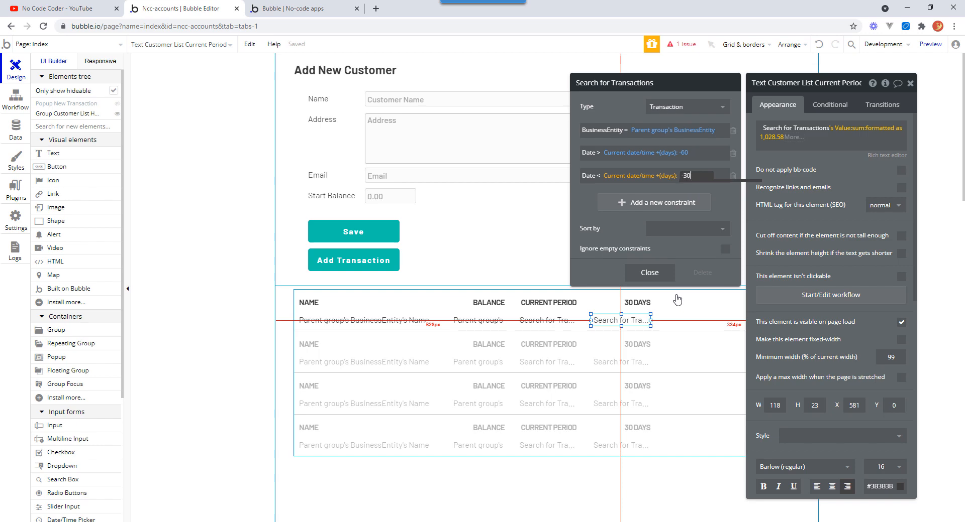
key(Return)
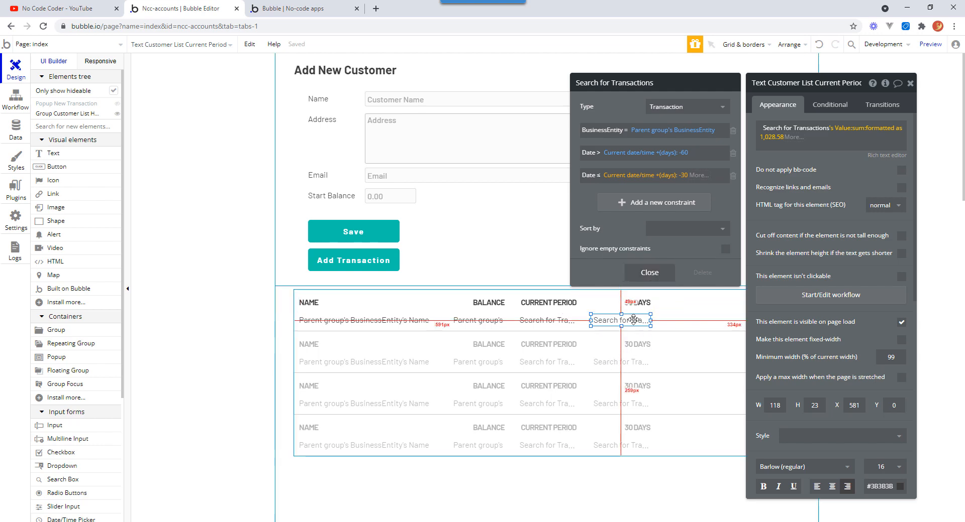
click(649, 273)
Refresh the running app's preview to check the 30 DAYS column values for each customer.
click(279, 9)
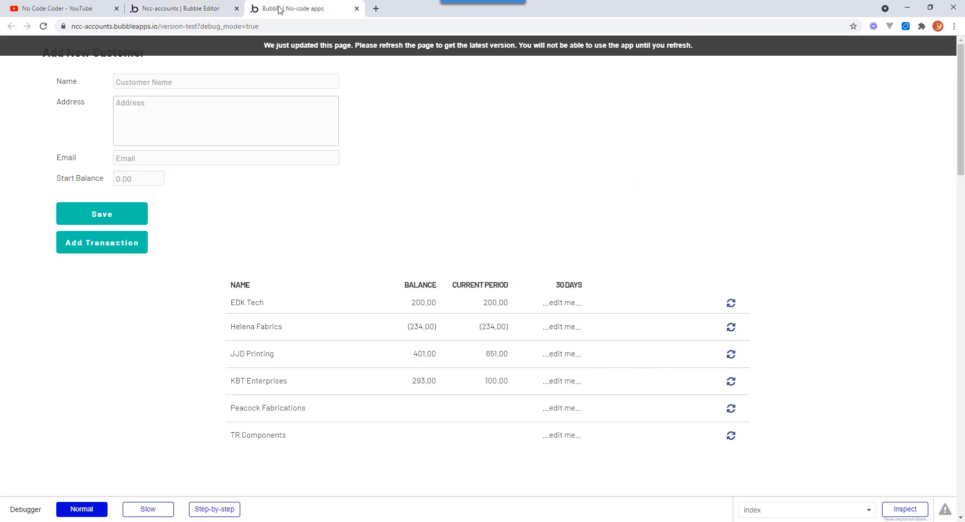
click(312, 49)
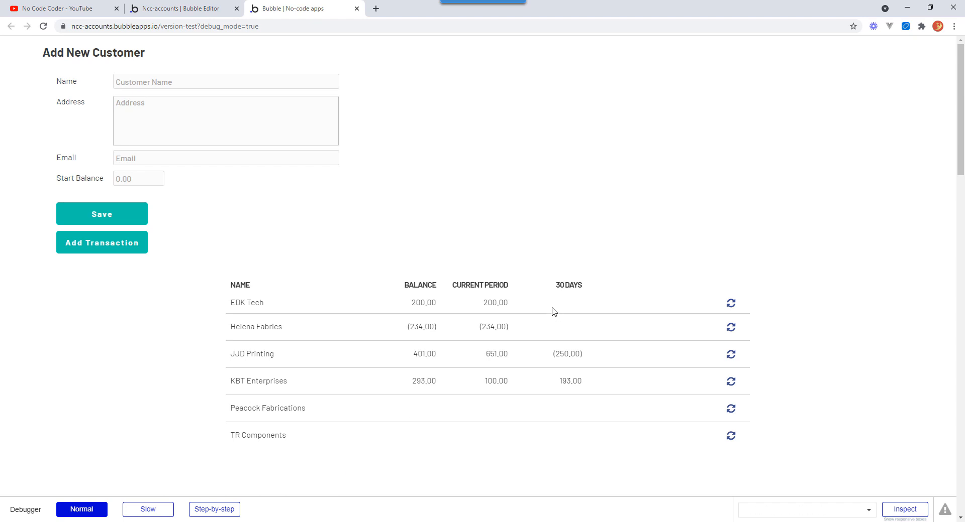
click(487, 283)
Duplicate the 30 Days cell of the customer row into a new column to its right.
click(192, 10)
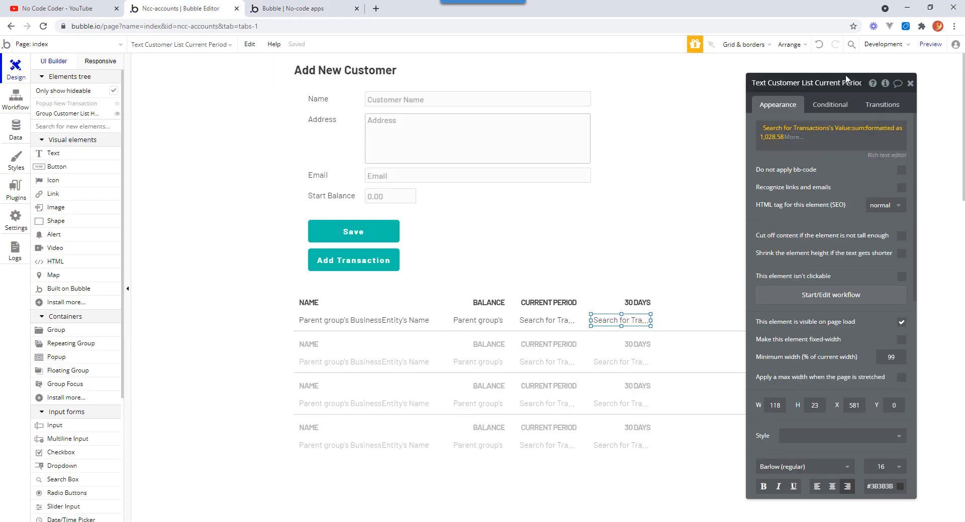
drag(846, 79, 220, 74)
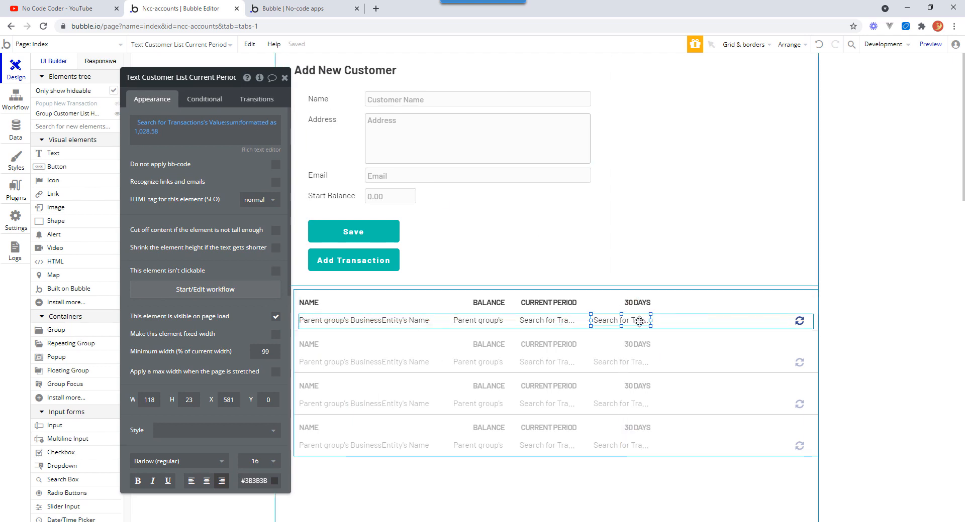
drag(638, 320, 709, 320)
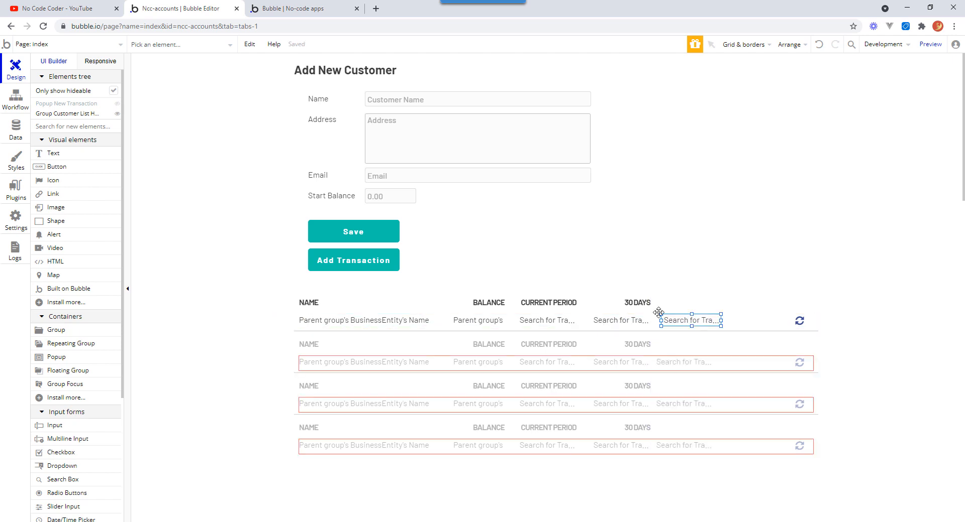
Duplicate the 30 DAYS header into the new column and change its text to 60 DAYS.
double_click(637, 302)
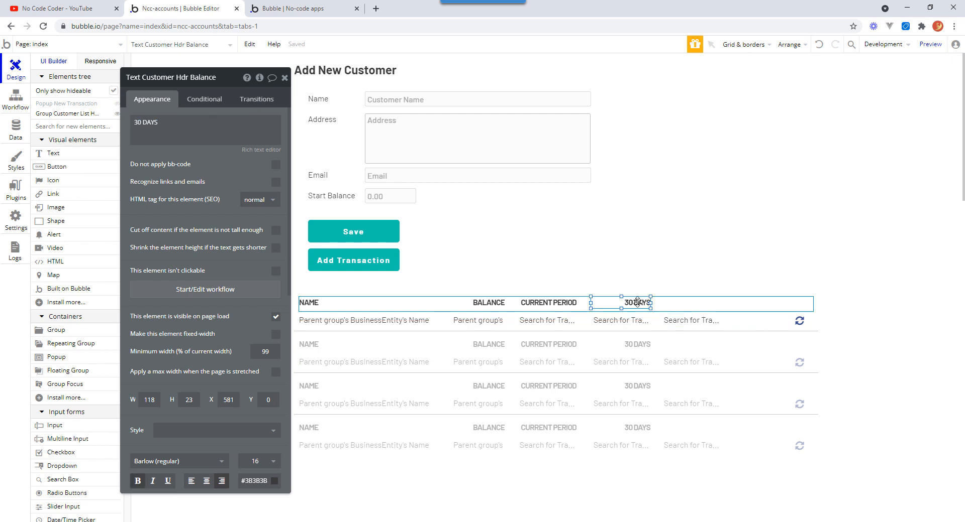
drag(637, 301, 705, 303)
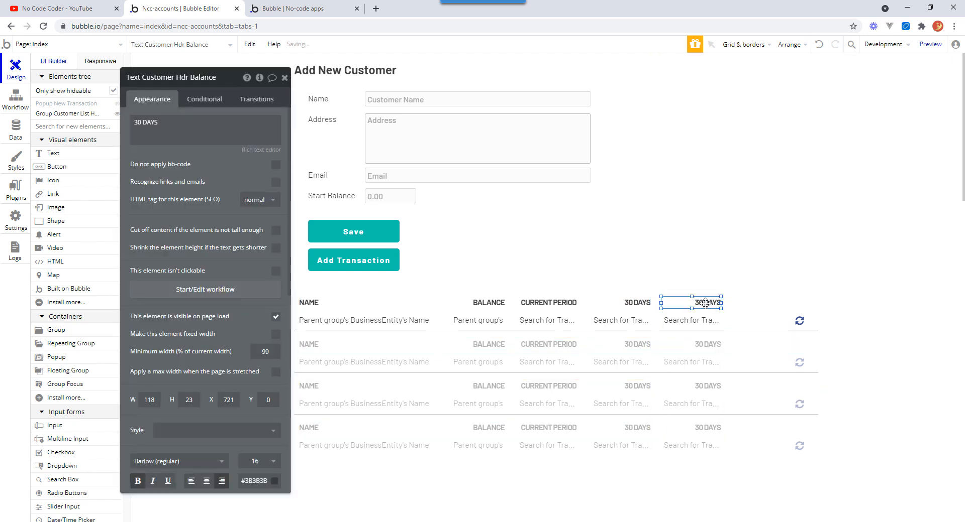
click(140, 134)
key(ctrl+a)
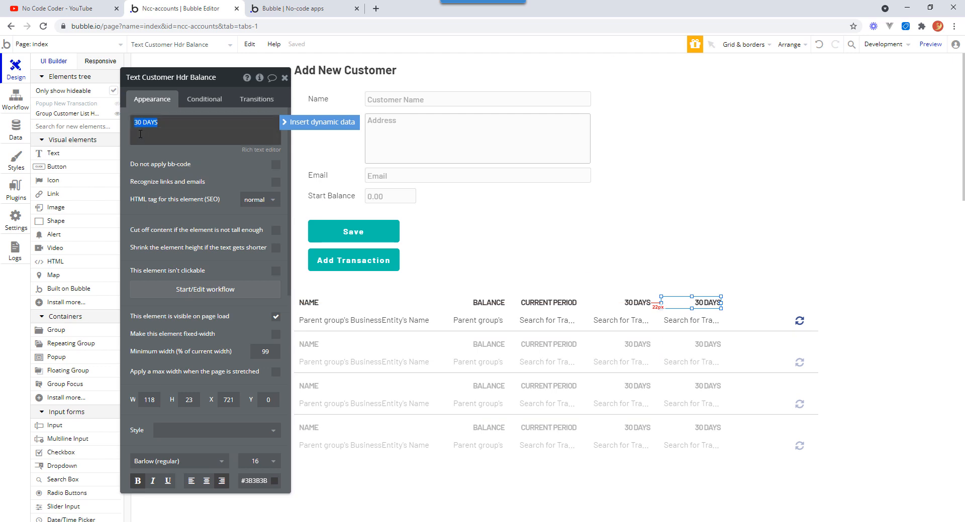
drag(143, 123, 137, 124)
click(141, 122)
key(BackSpace)
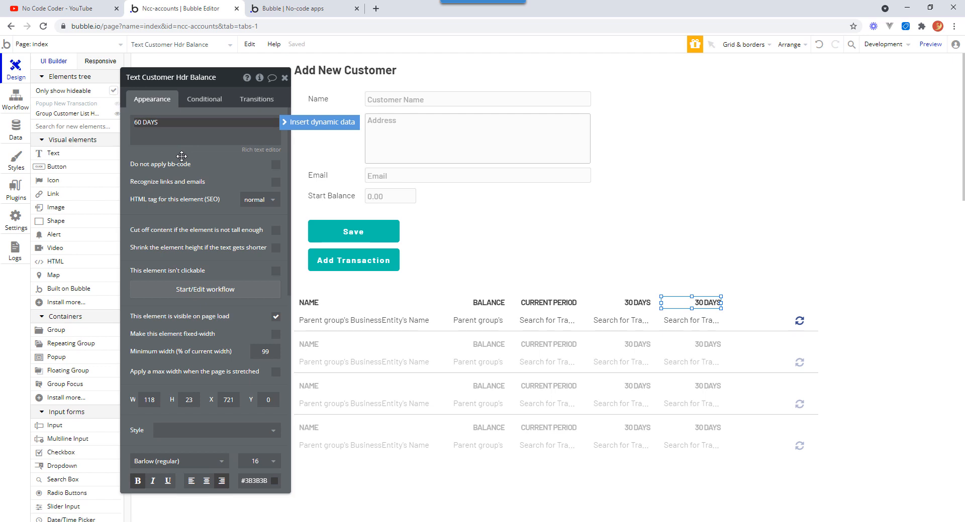
key(Tab)
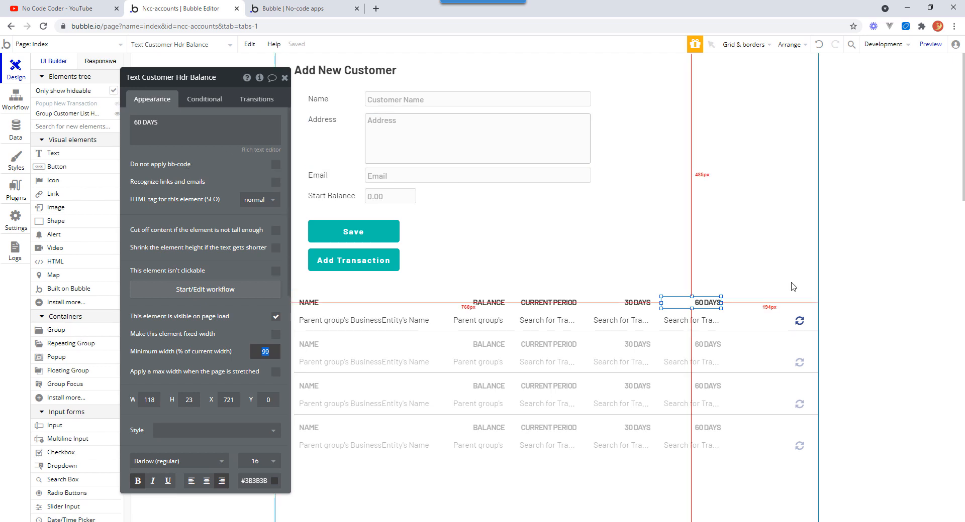
In the new column's Transactions search, set the Date > offset to -90 days and the Date ≤ offset to -60 days.
click(713, 325)
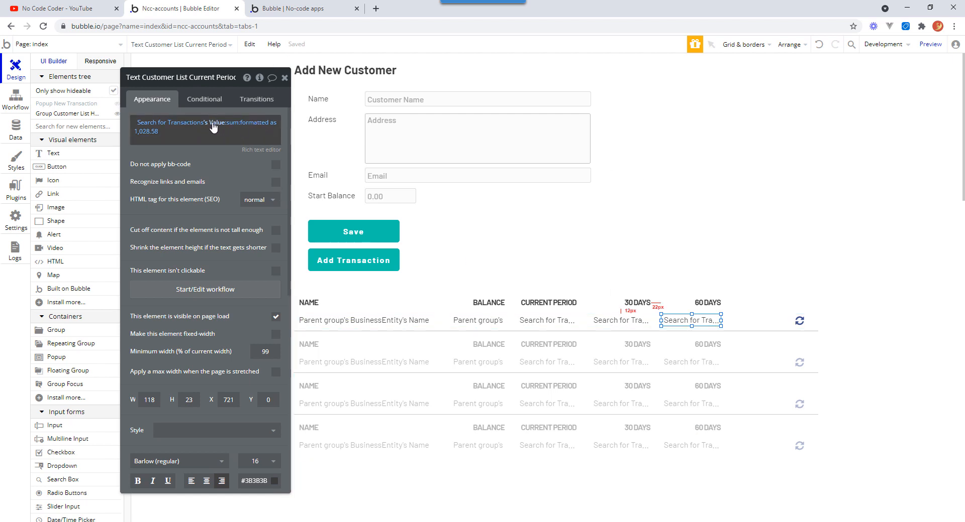
click(198, 125)
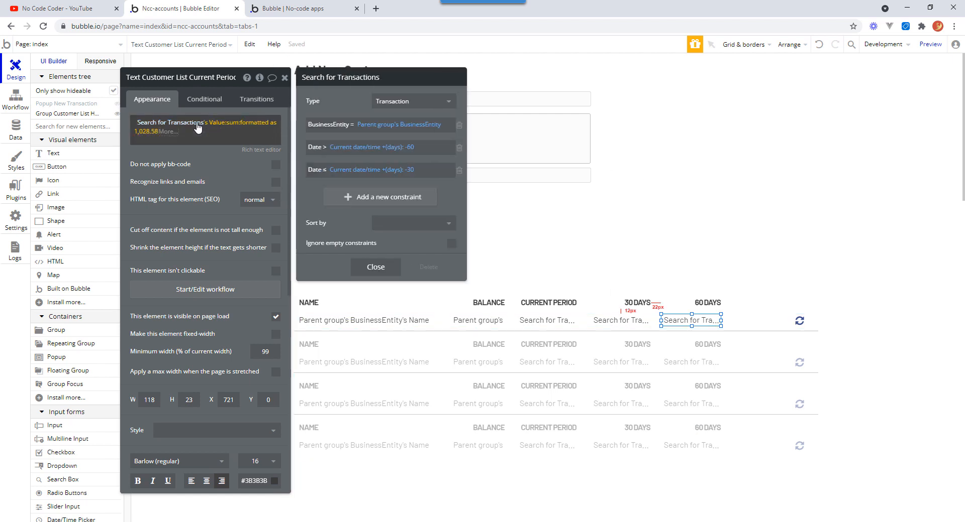
click(412, 147)
triple_click(411, 147)
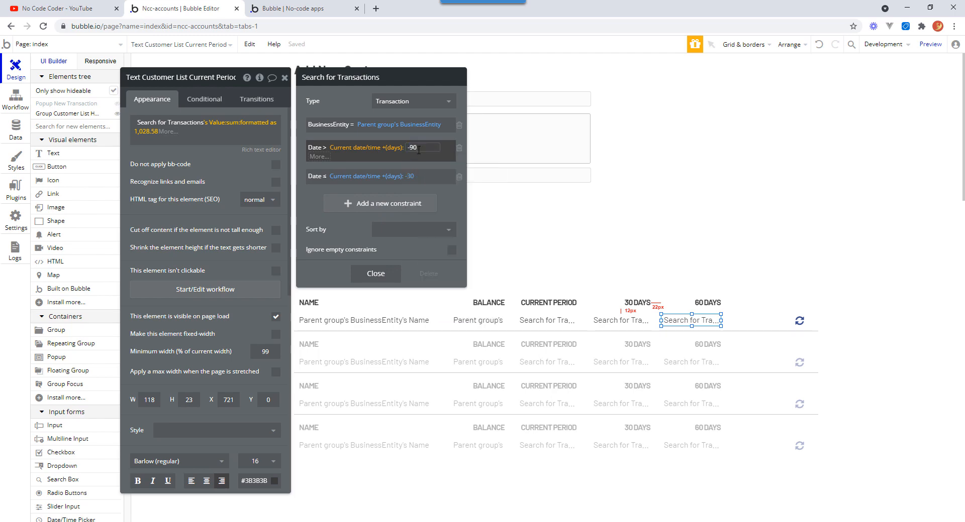
click(419, 170)
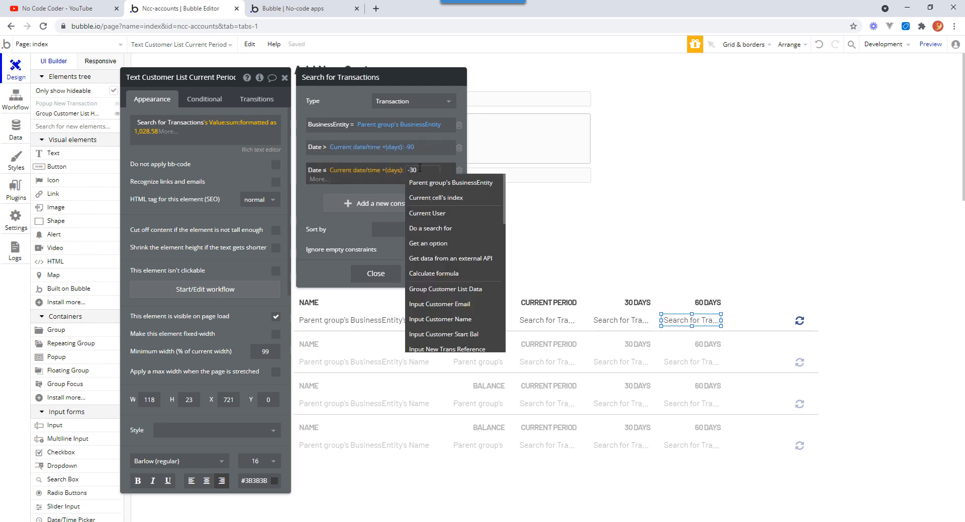
click(414, 169)
text(-6)
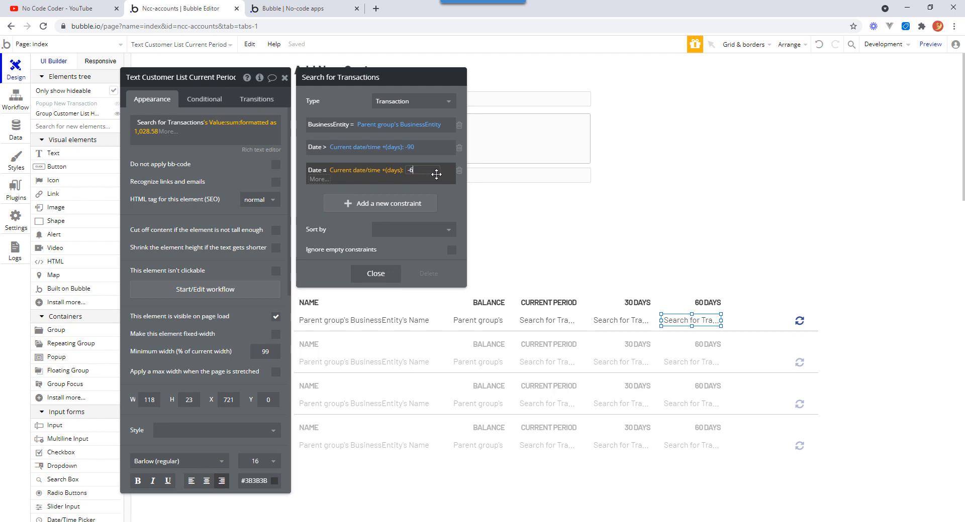
text(0)
click(311, 189)
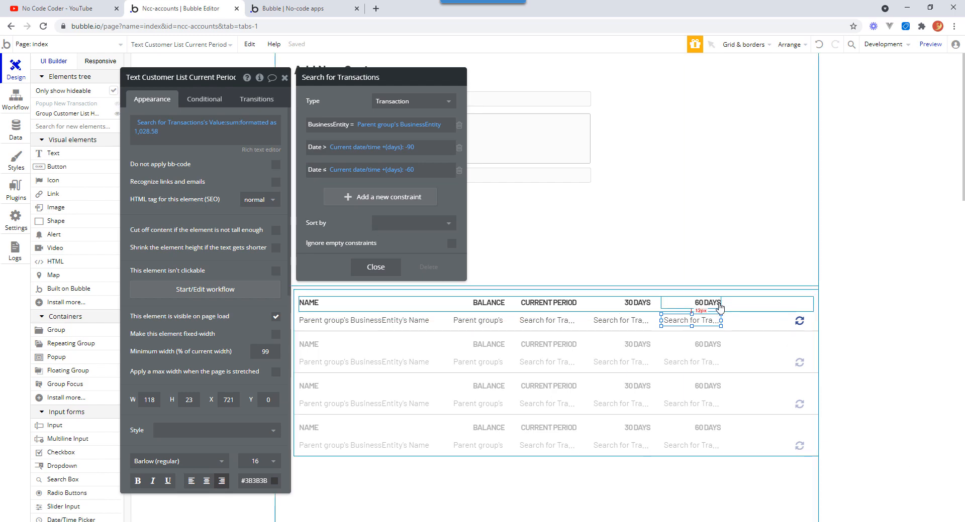
Delete the recalculate icon from the customer row.
click(802, 324)
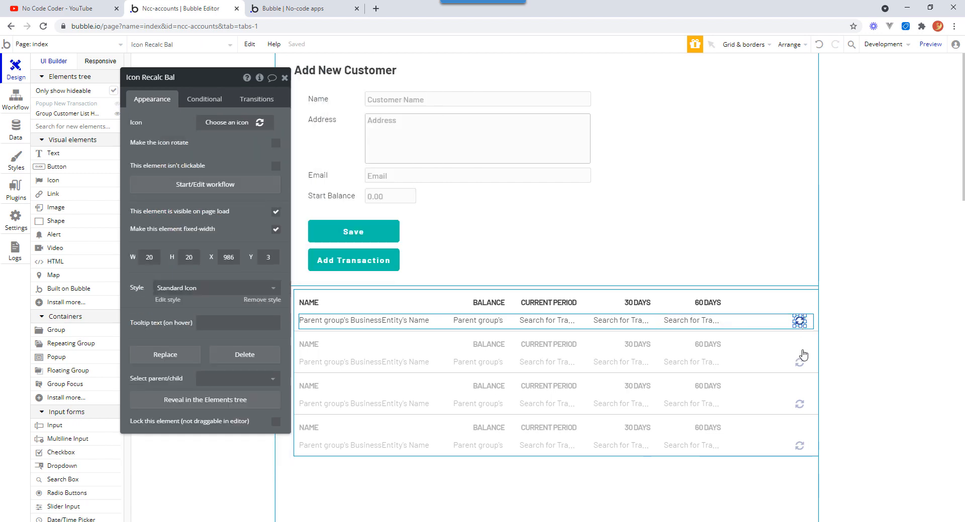
key(Delete)
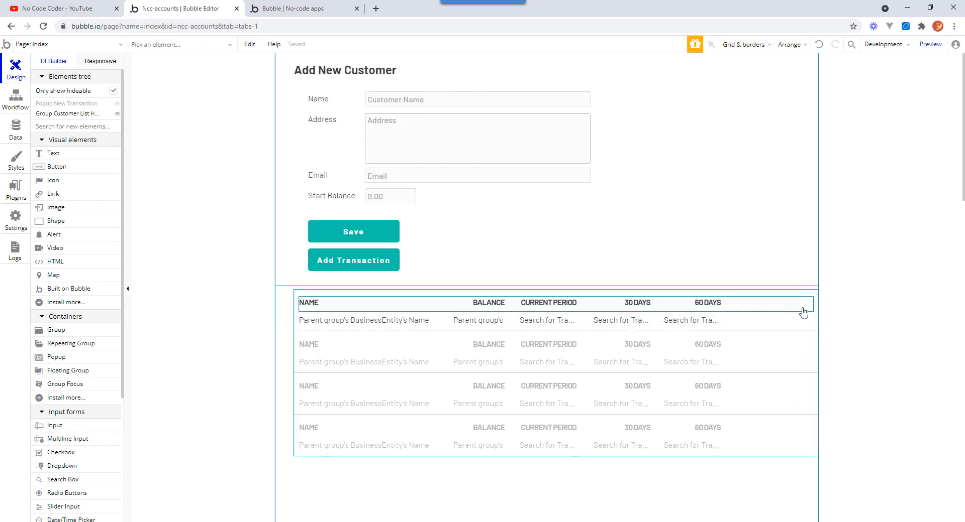
double_click(296, 298)
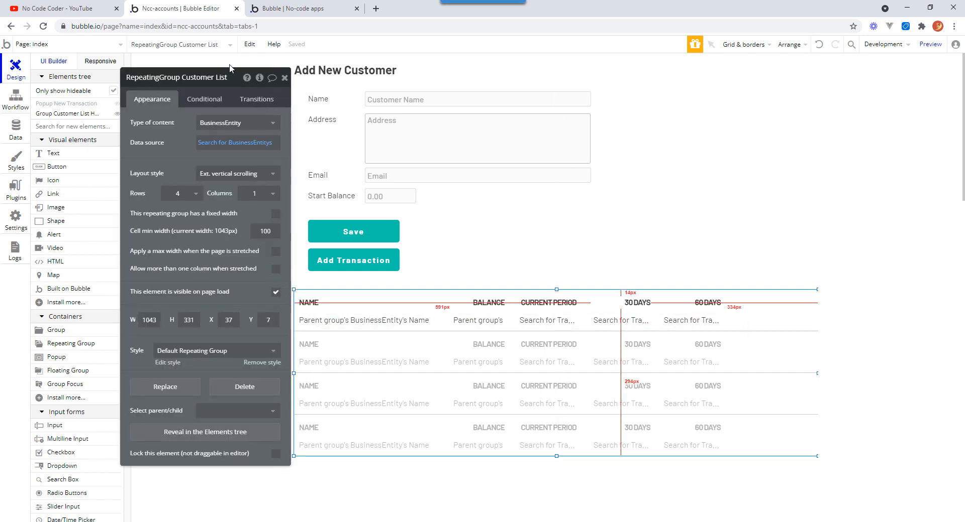
click(215, 78)
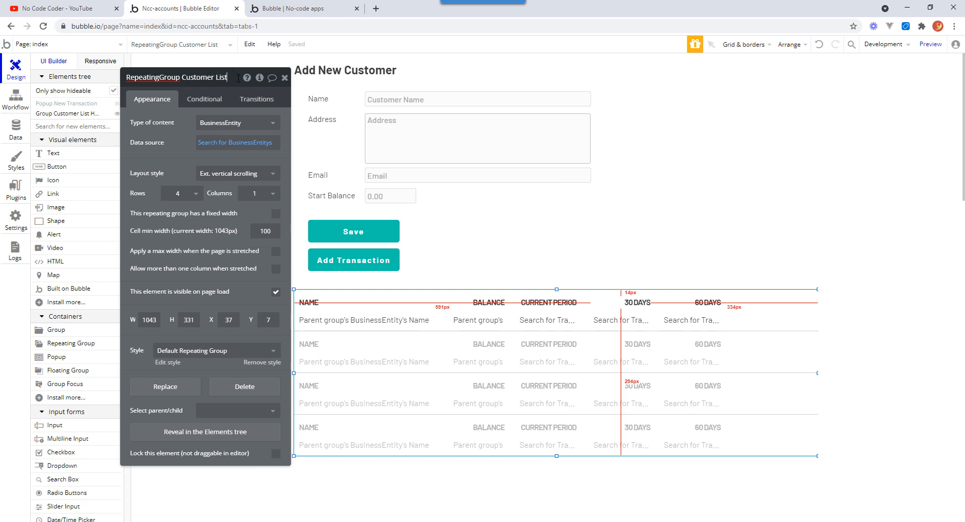
key(Escape)
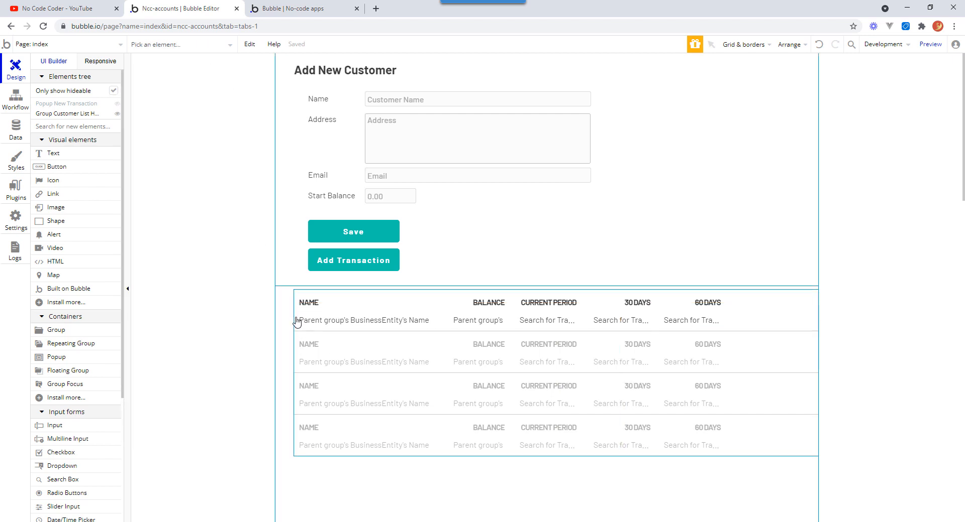
Widen the customer list repeating group by moving its left edge out to the page section's edge.
click(319, 295)
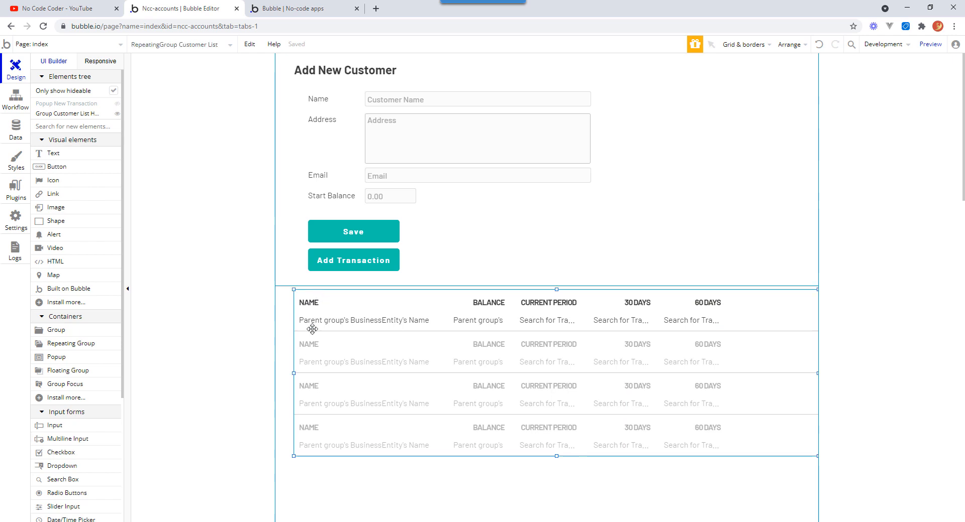
click(335, 481)
click(330, 316)
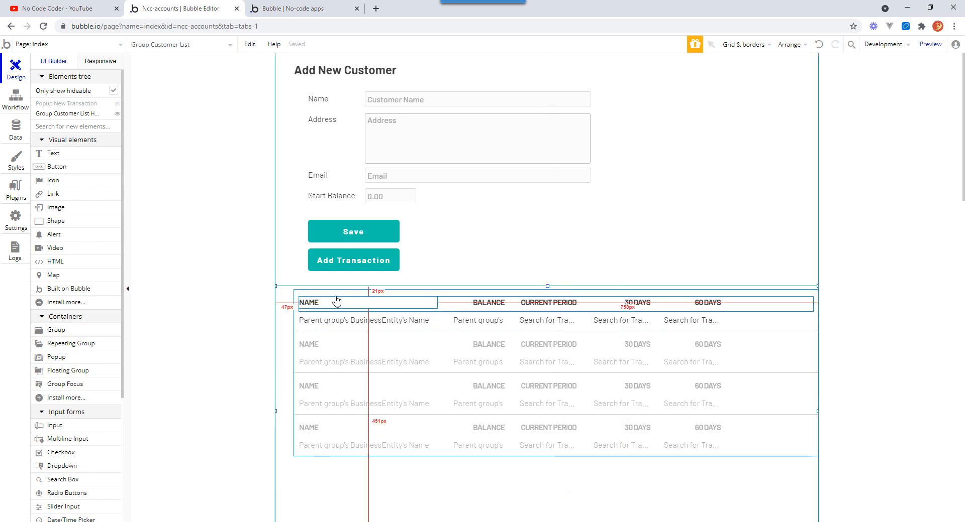
click(328, 292)
click(293, 372)
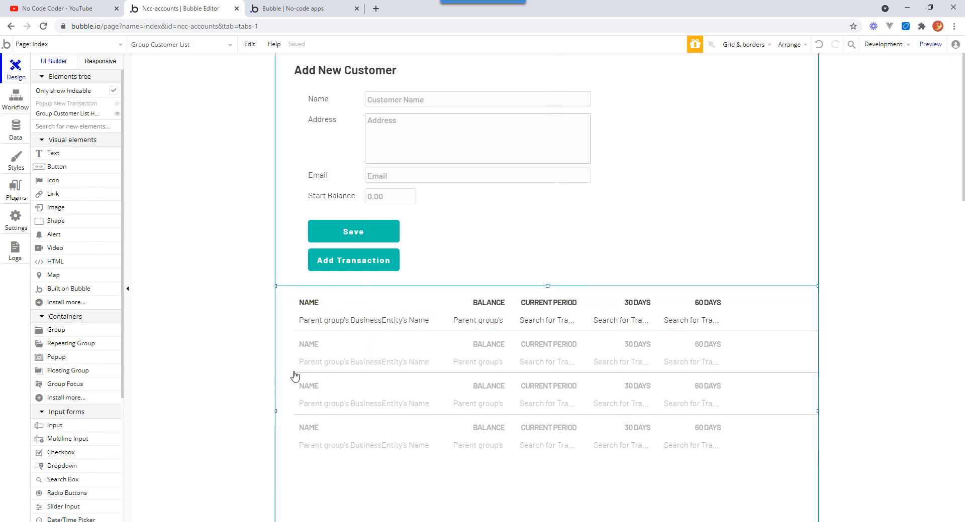
click(297, 367)
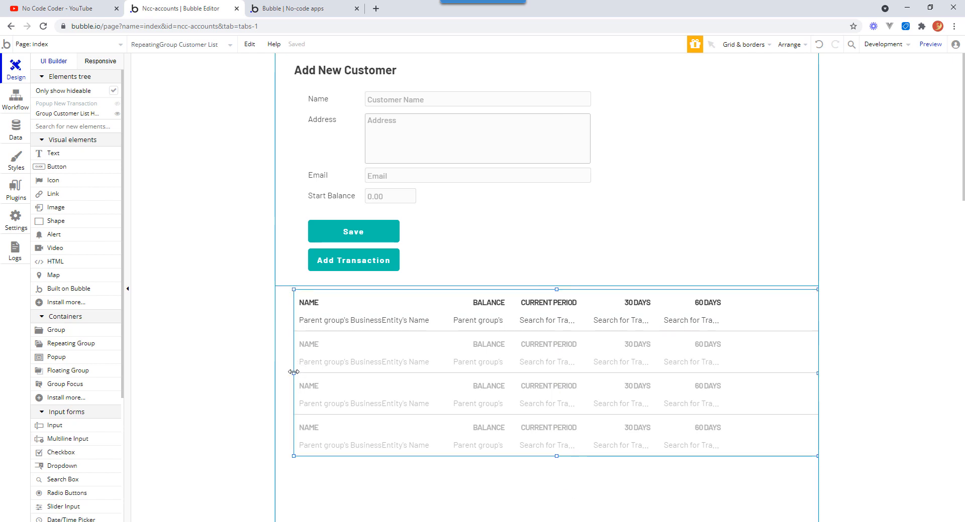
drag(293, 373, 276, 372)
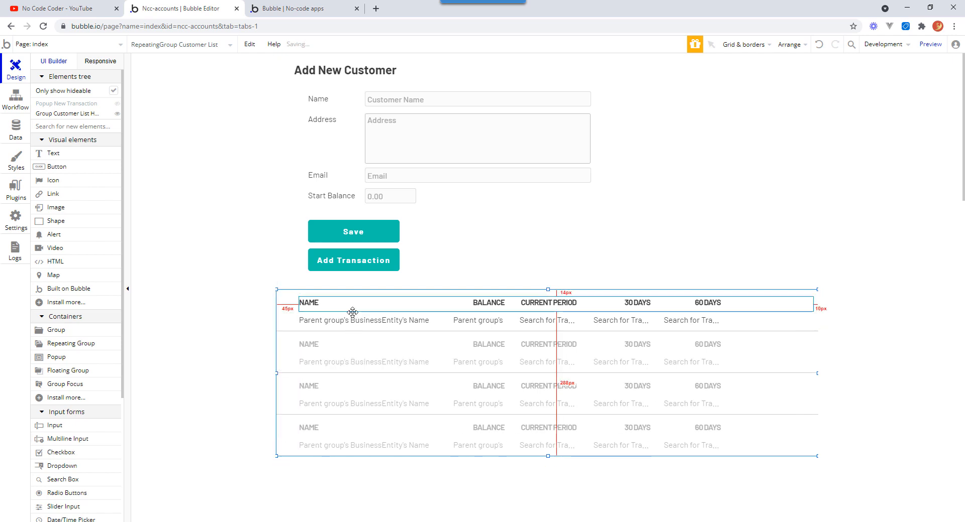
Shift the five header labels left toward the widened list's edge.
click(324, 308)
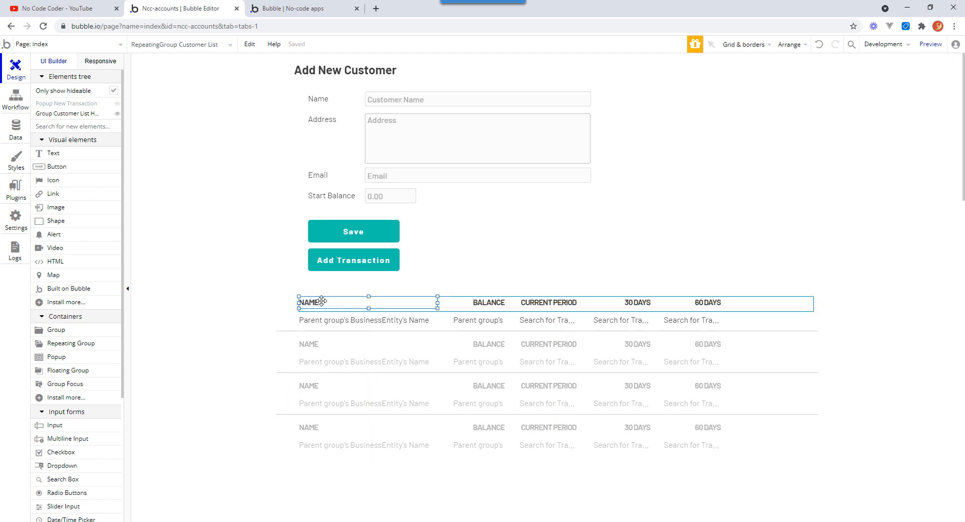
shift+click(480, 304)
shift+click(533, 306)
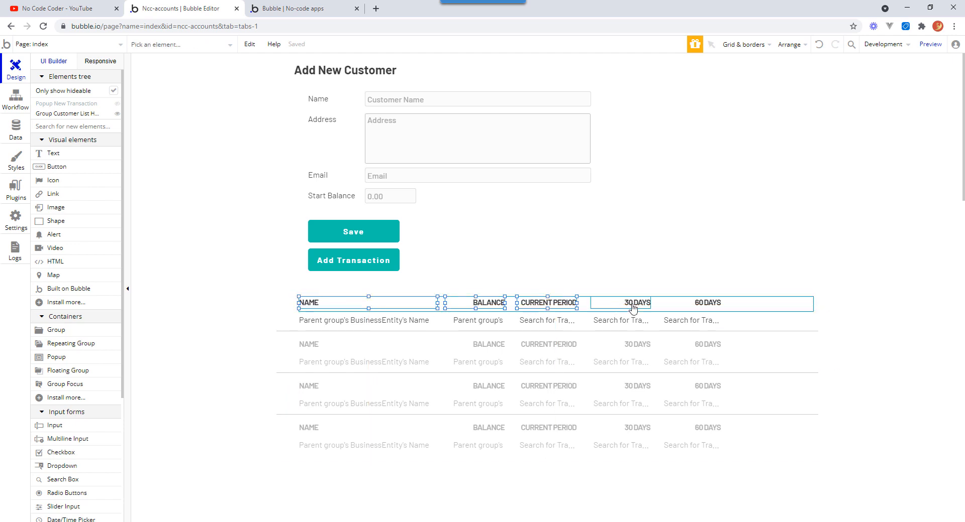
shift+click(634, 303)
shift+click(706, 304)
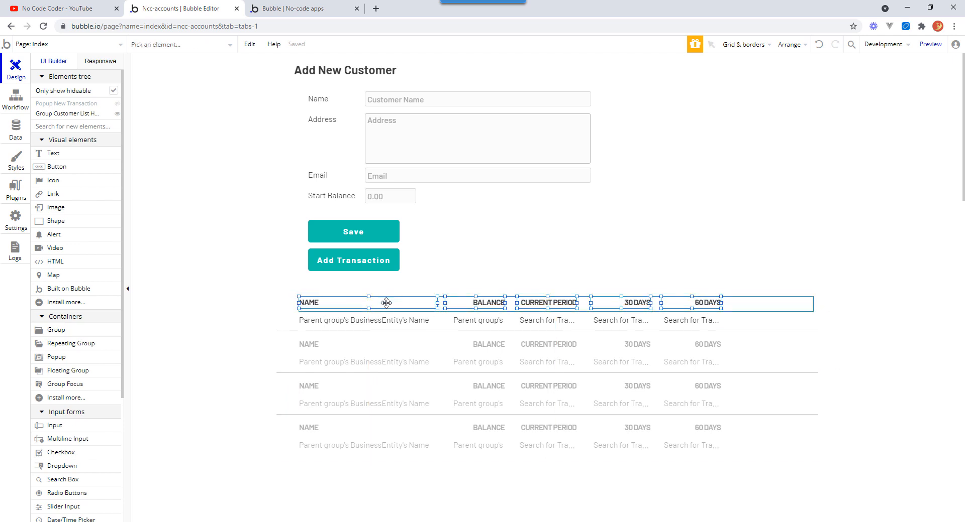
drag(385, 302, 365, 306)
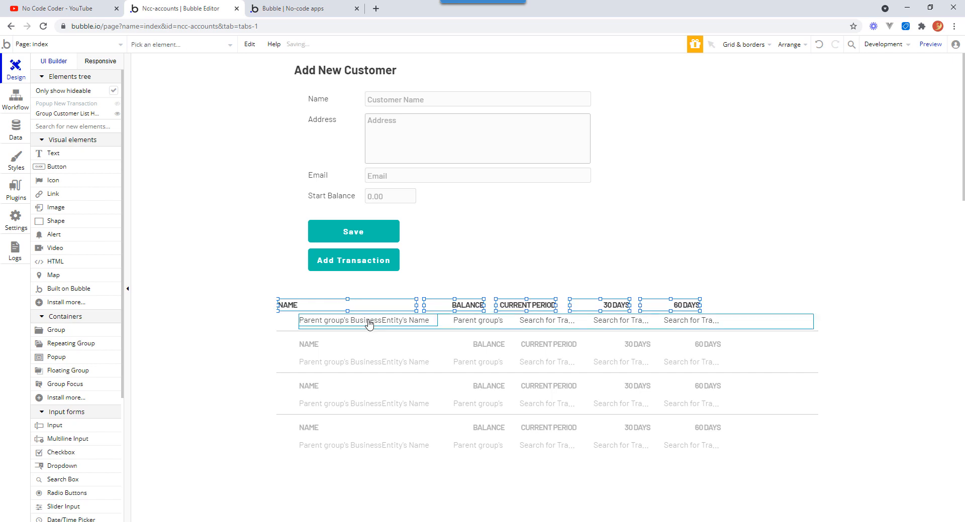
Shift the five row cells left, then undo both shifts.
click(370, 319)
shift+click(467, 322)
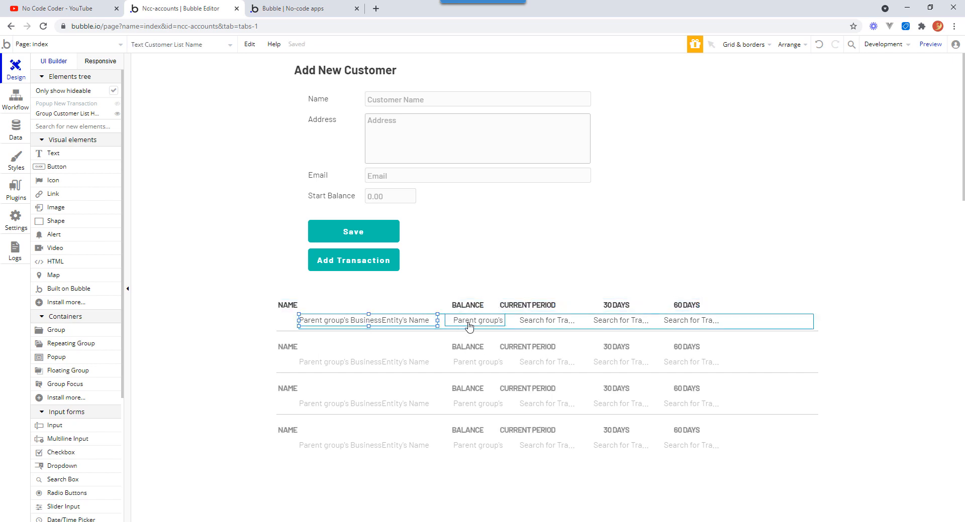
shift+click(551, 321)
shift+click(620, 321)
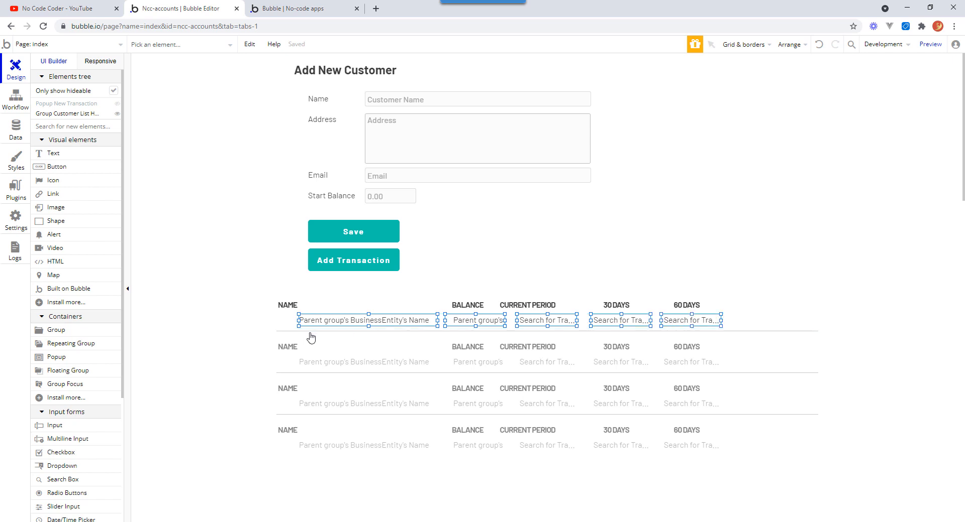
click(354, 322)
drag(355, 322, 336, 321)
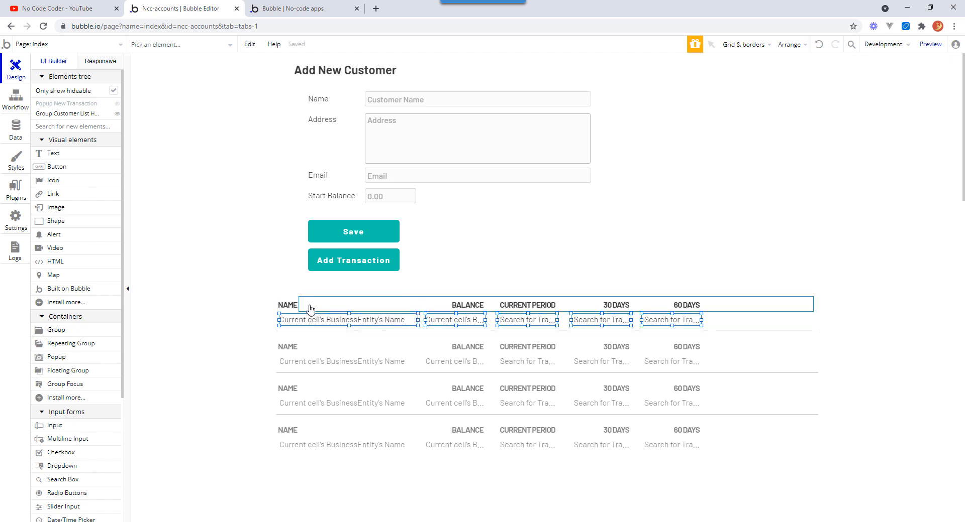
click(819, 46)
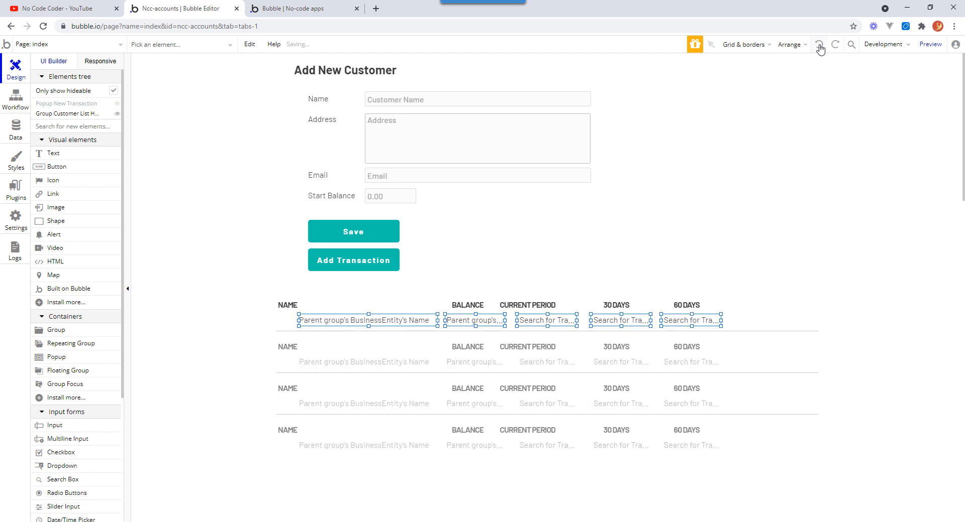
click(820, 46)
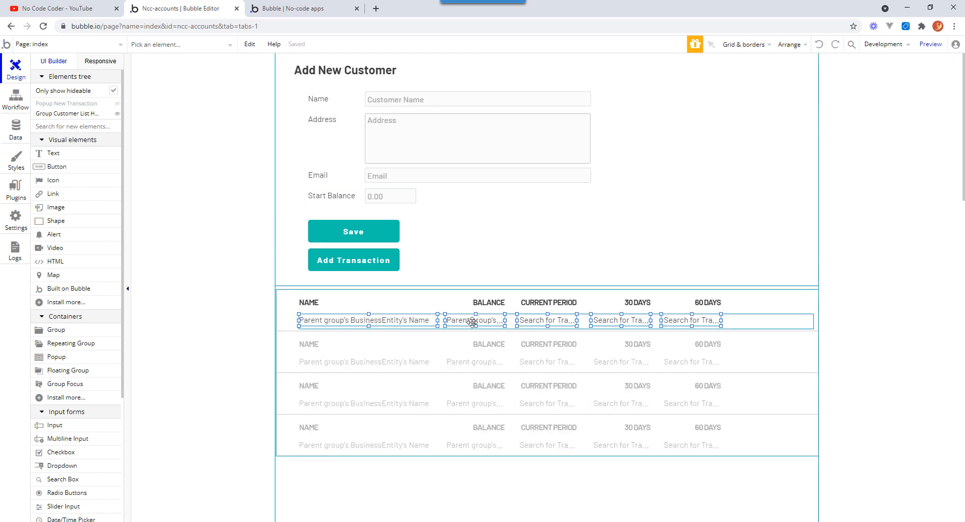
Move the header group and the row data group left to align with the list's left edge.
click(463, 307)
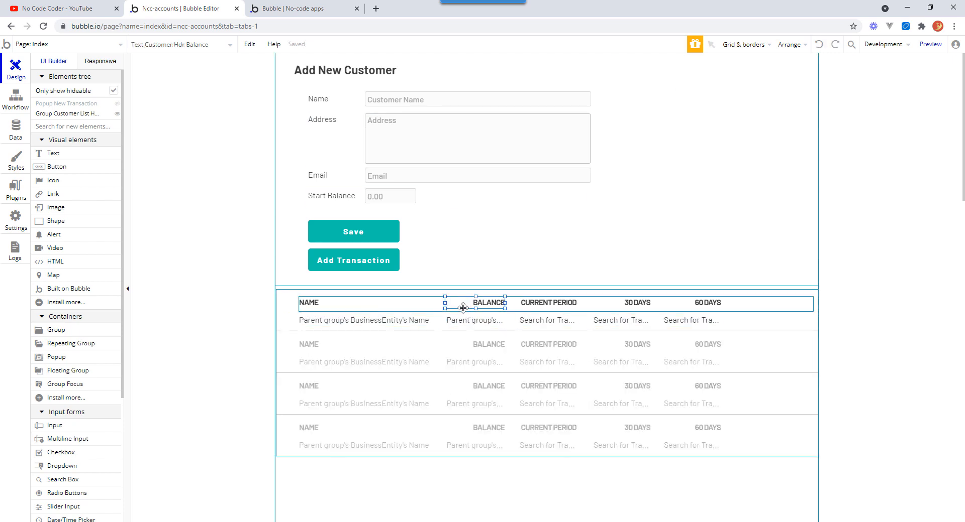
click(781, 302)
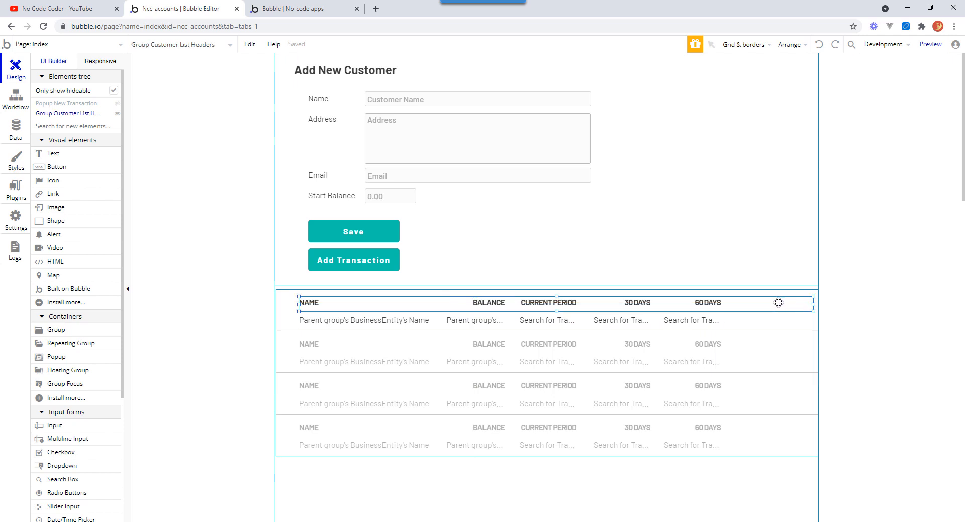
drag(778, 302, 768, 323)
click(785, 324)
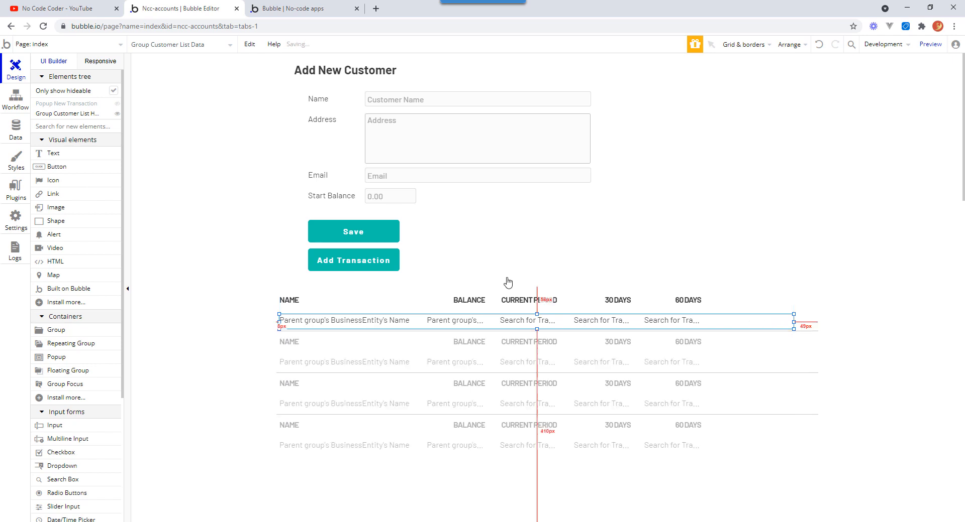
click(731, 304)
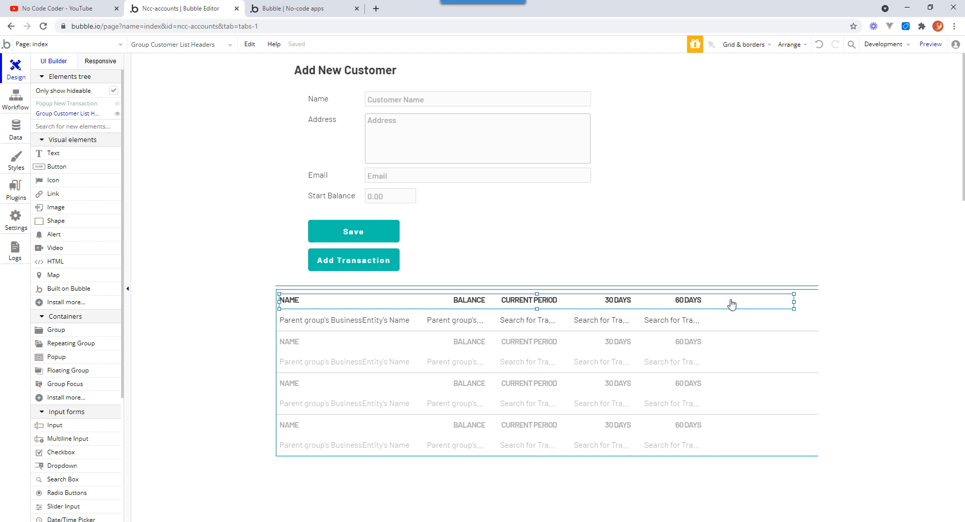
drag(732, 305, 742, 325)
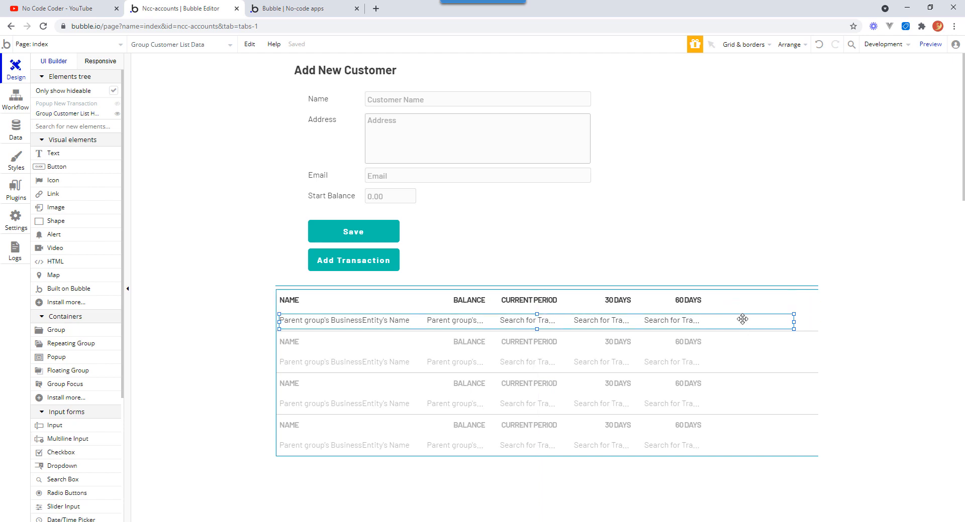
drag(742, 319, 742, 317)
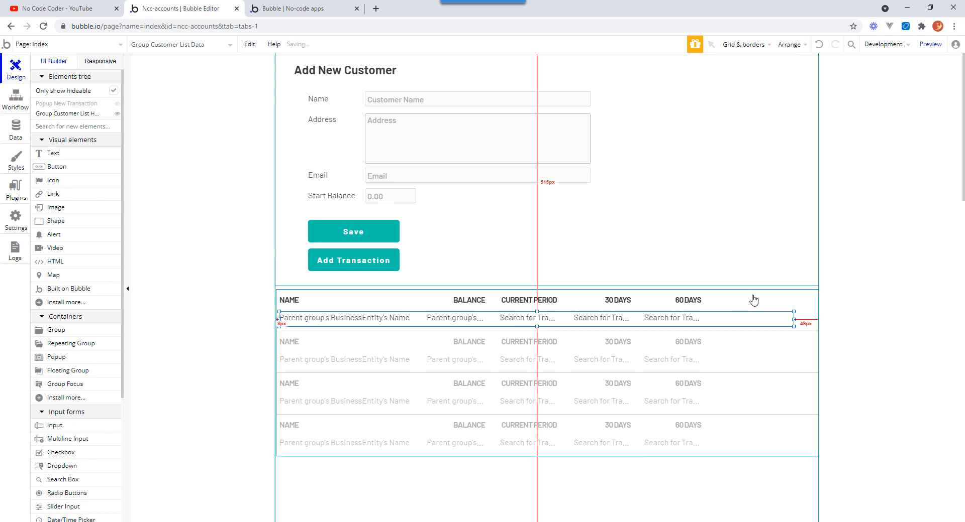
Duplicate the 60 DAYS header and its row cell into a new column at the right end.
click(697, 301)
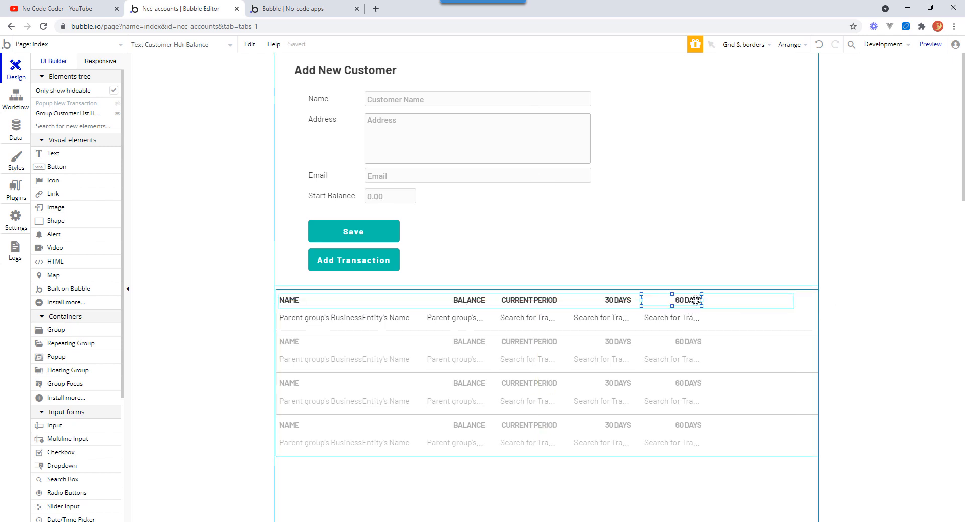
drag(692, 300, 820, 307)
click(789, 305)
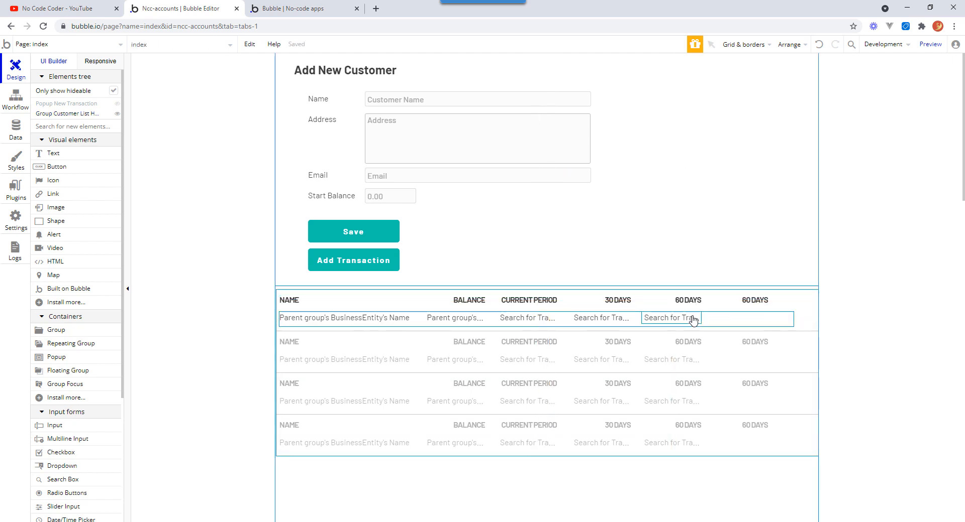
drag(693, 320, 770, 319)
drag(765, 320, 758, 327)
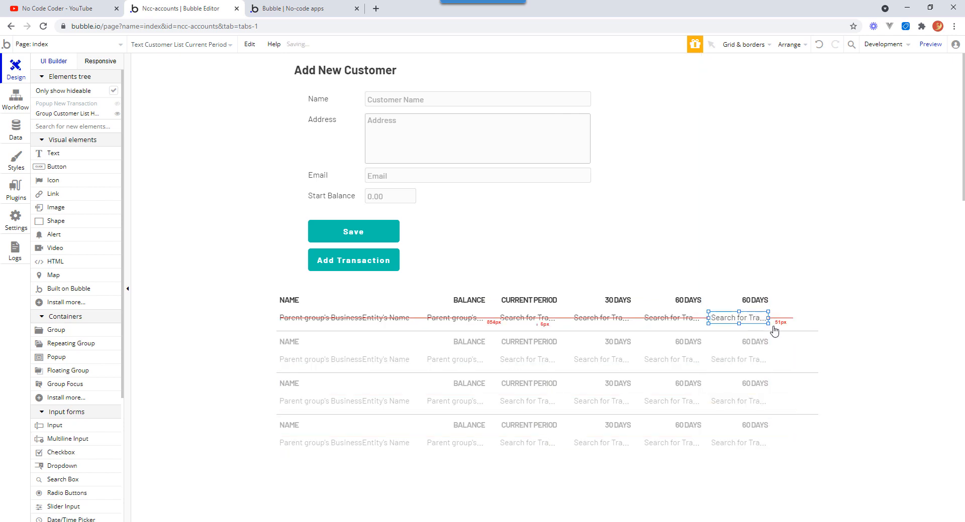
Change the new column header's text to 90 DAYS.
double_click(753, 301)
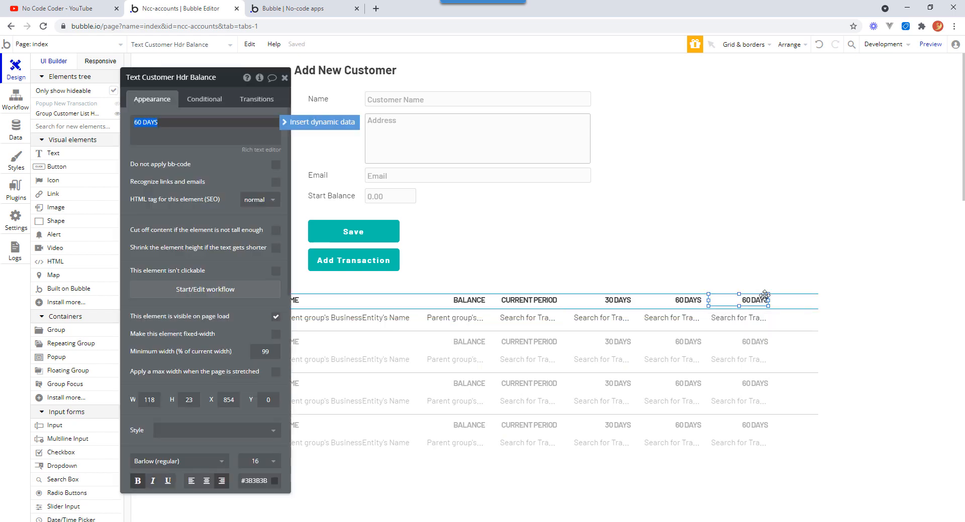
triple_click(146, 123)
drag(141, 120, 123, 121)
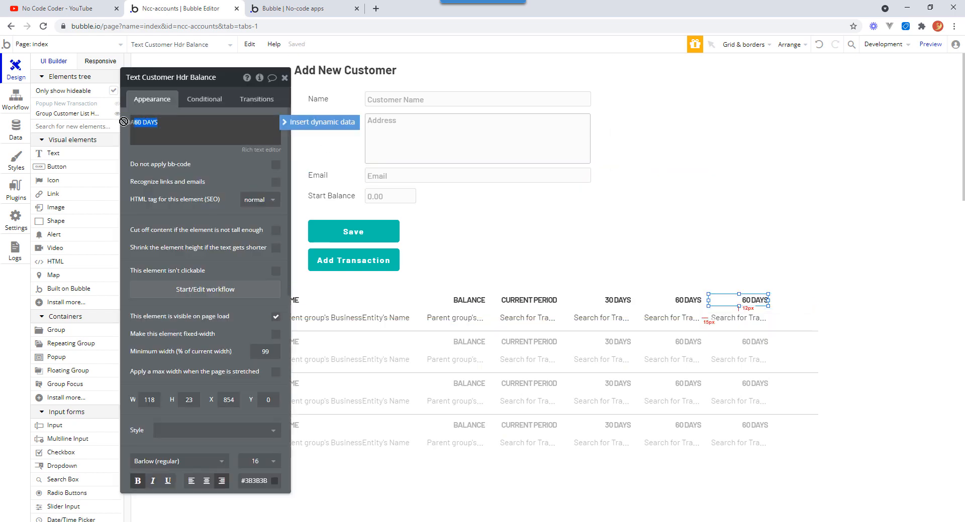
double_click(138, 123)
text(90)
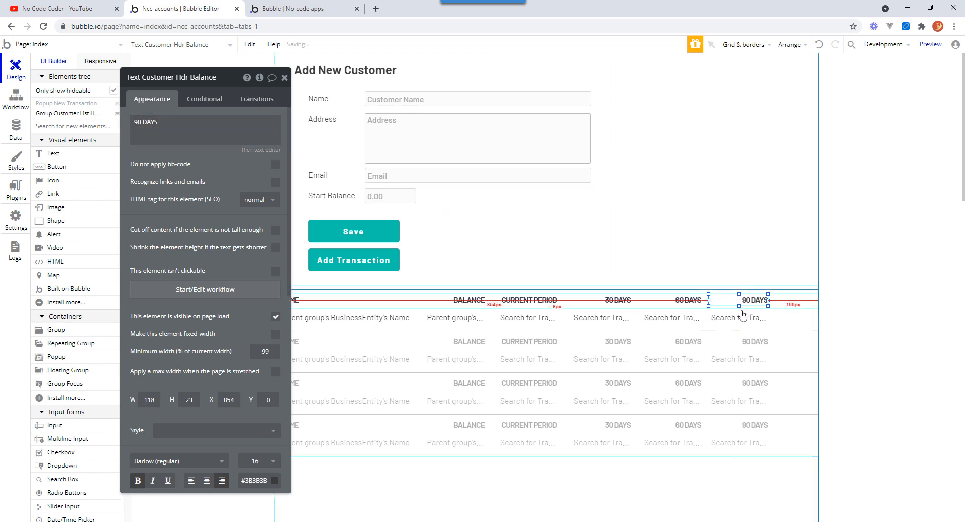
In the new column cell's Transactions search, set the Date > offset to -120 days.
click(745, 323)
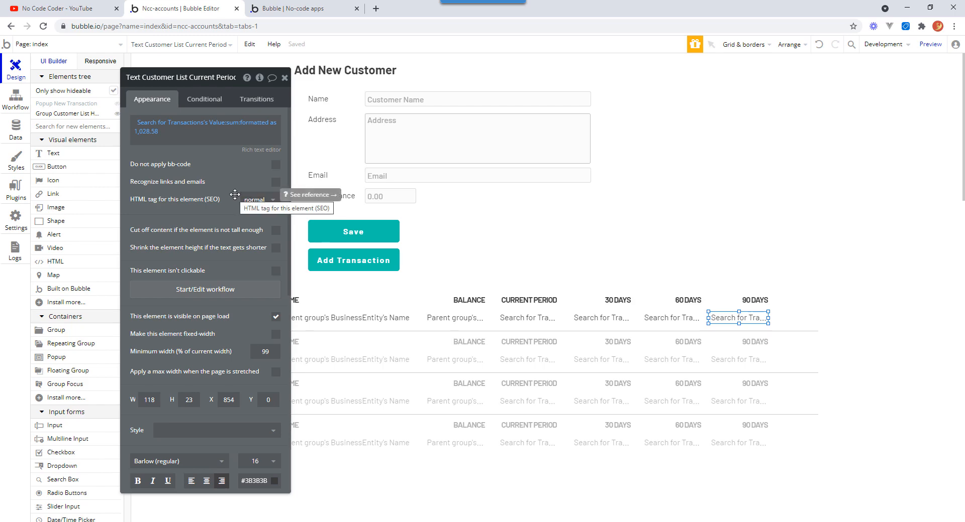
click(194, 126)
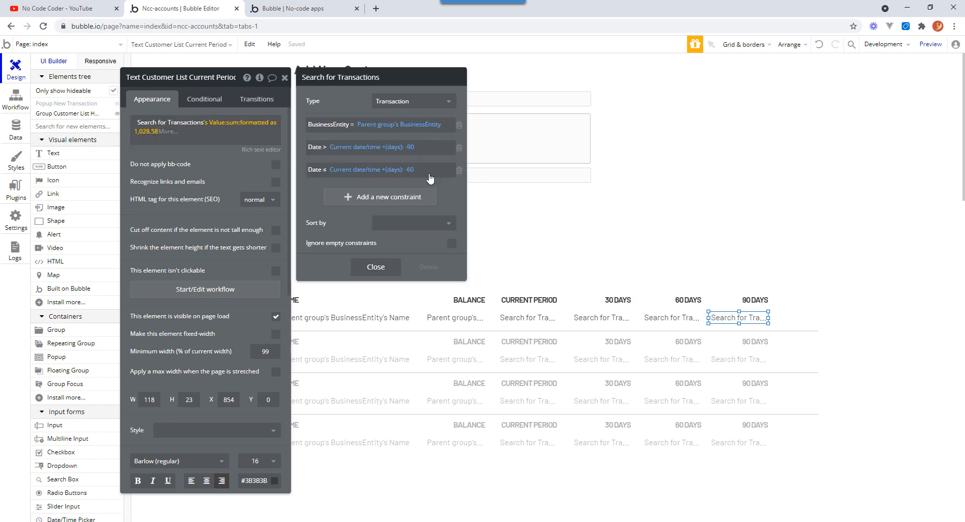
click(411, 148)
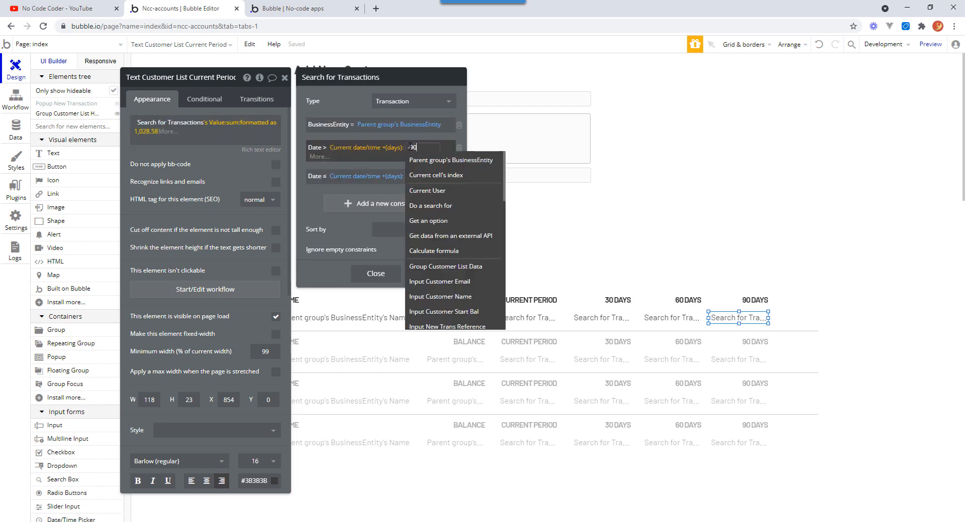
double_click(419, 147)
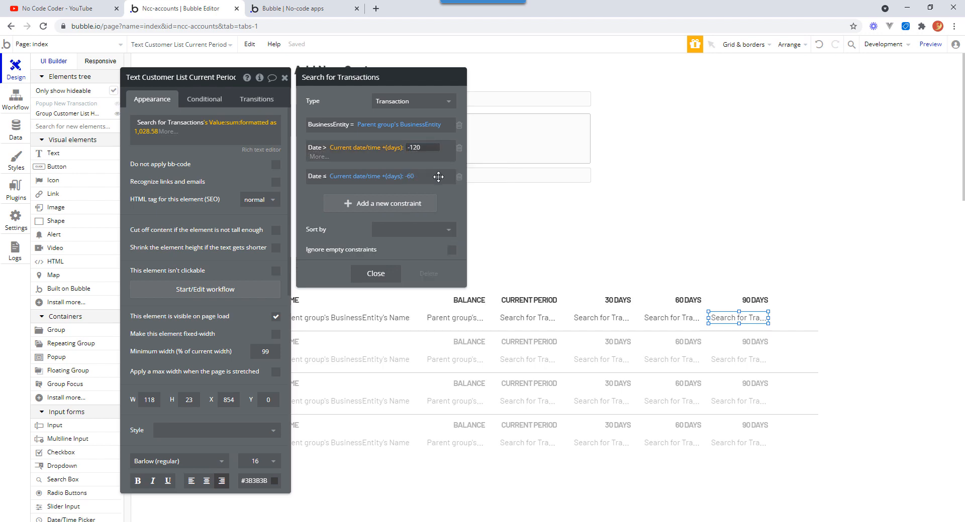
In the 90 DAYS cell's Transactions search, set the Date ≤ offset to -90 days and close the search.
click(411, 171)
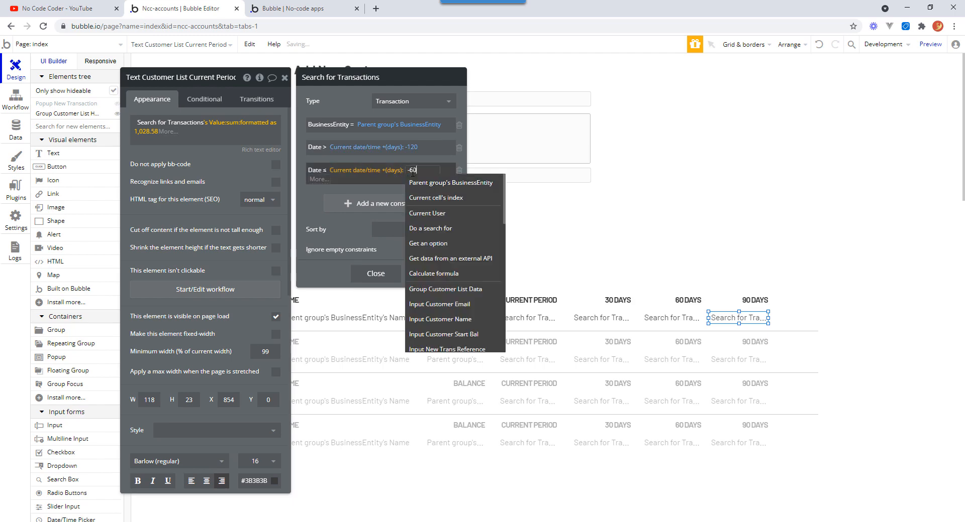
double_click(412, 170)
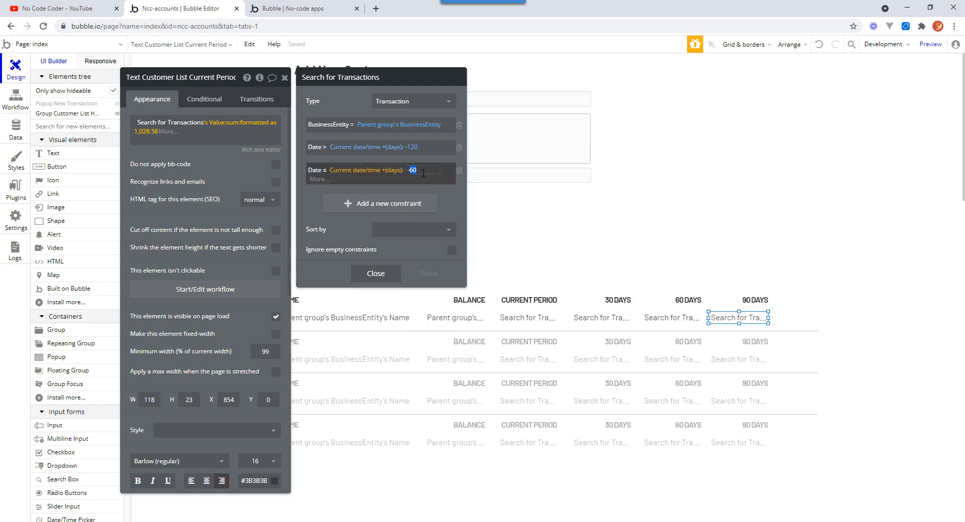
text(-90)
click(444, 199)
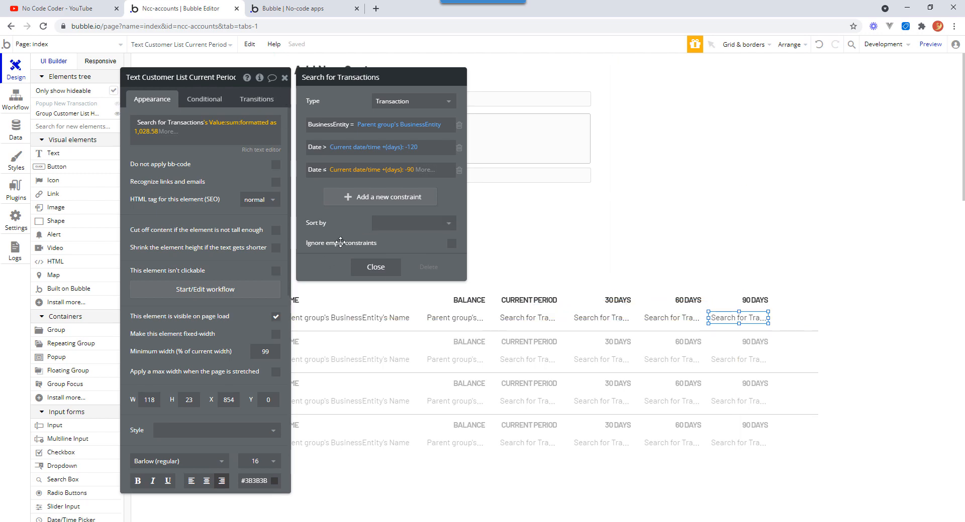
click(346, 220)
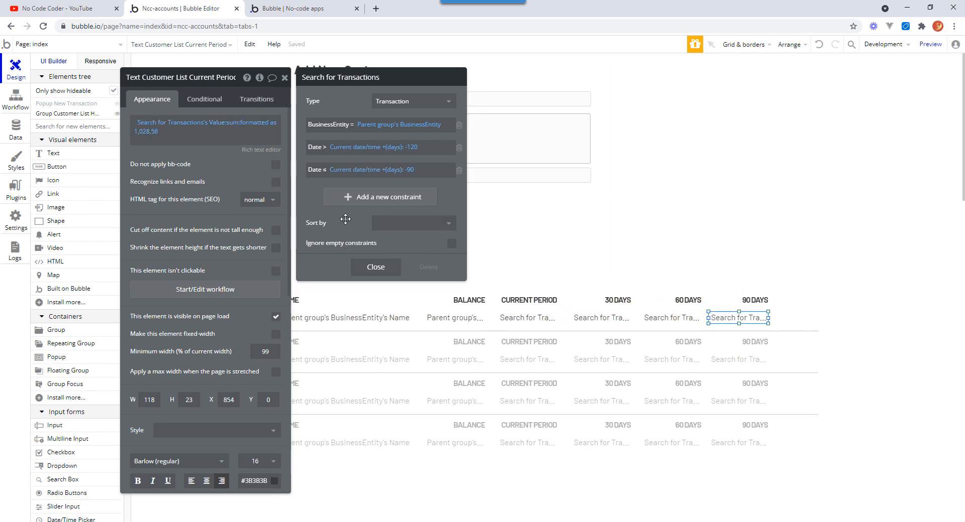
click(378, 268)
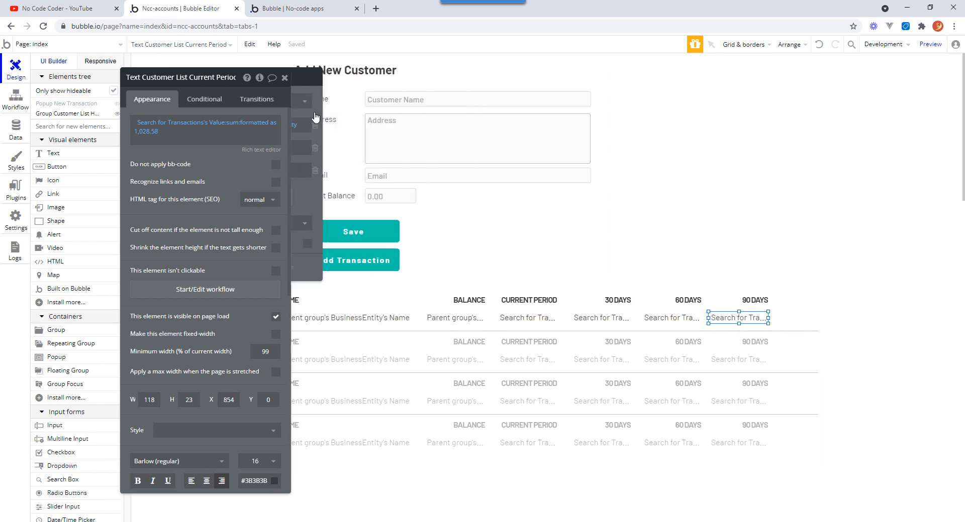
Narrow the NAME header and the customer name cell in the list row.
key(Escape)
click(416, 317)
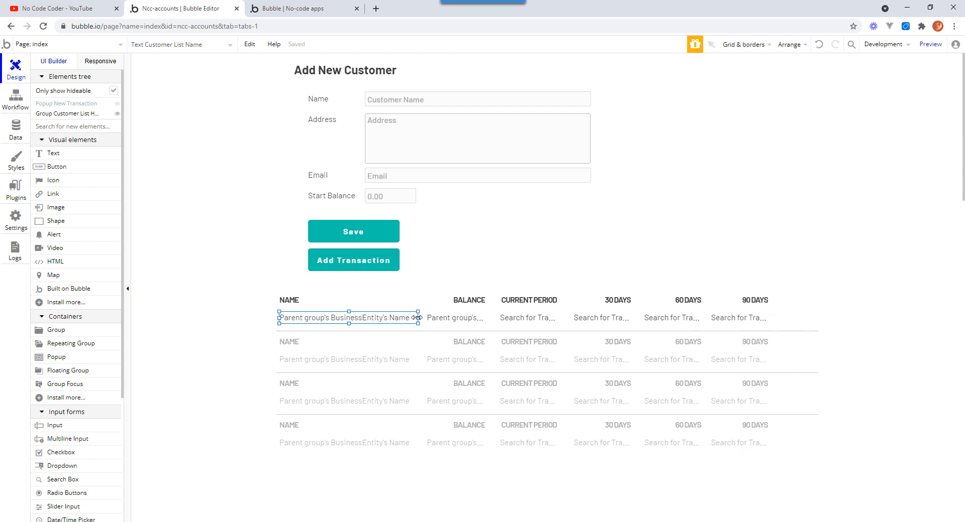
drag(416, 318, 399, 317)
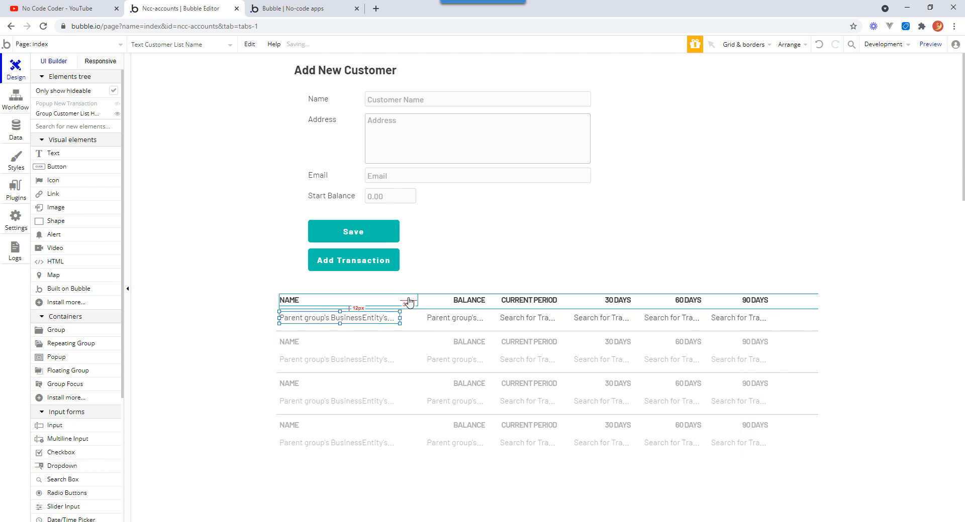
click(402, 300)
mouse_move(416, 301)
mouse_down()
mouse_move(390, 308)
mouse_move(400, 299)
mouse_up()
click(391, 316)
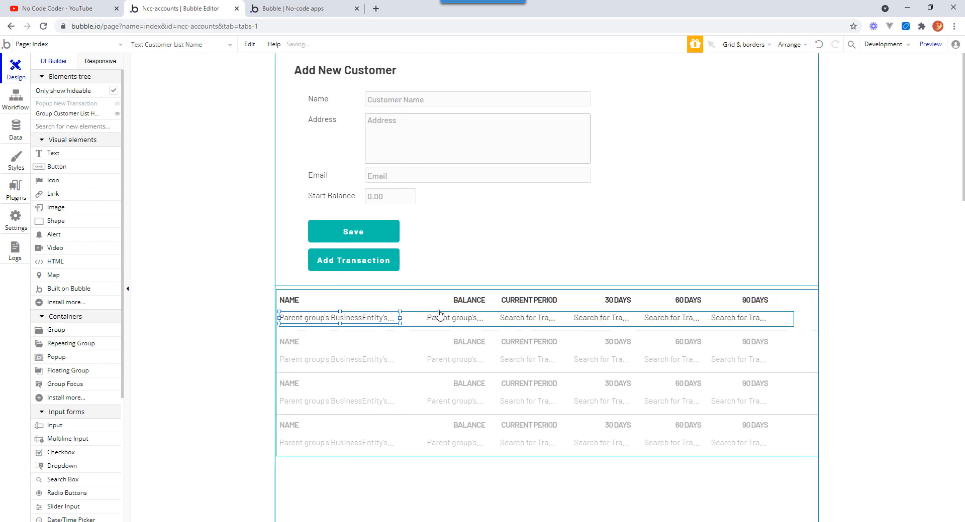
click(384, 304)
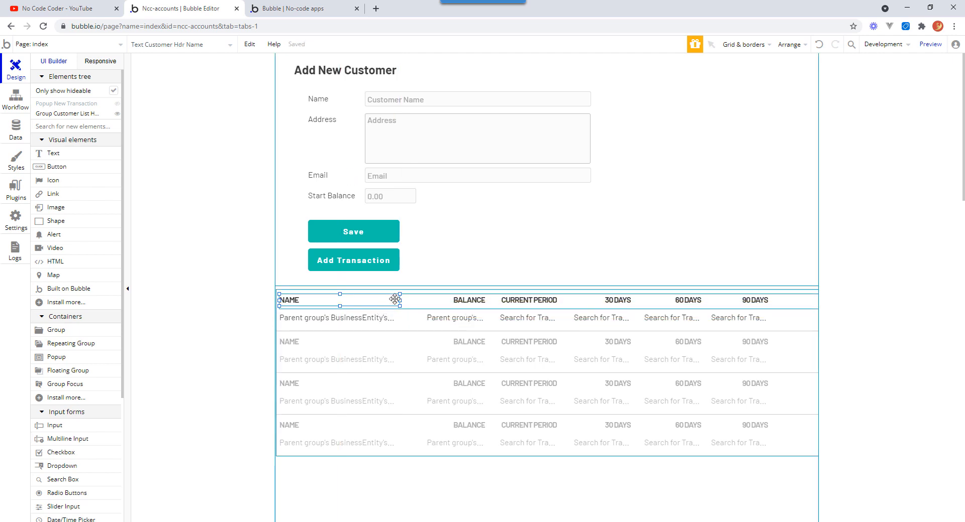
click(394, 318)
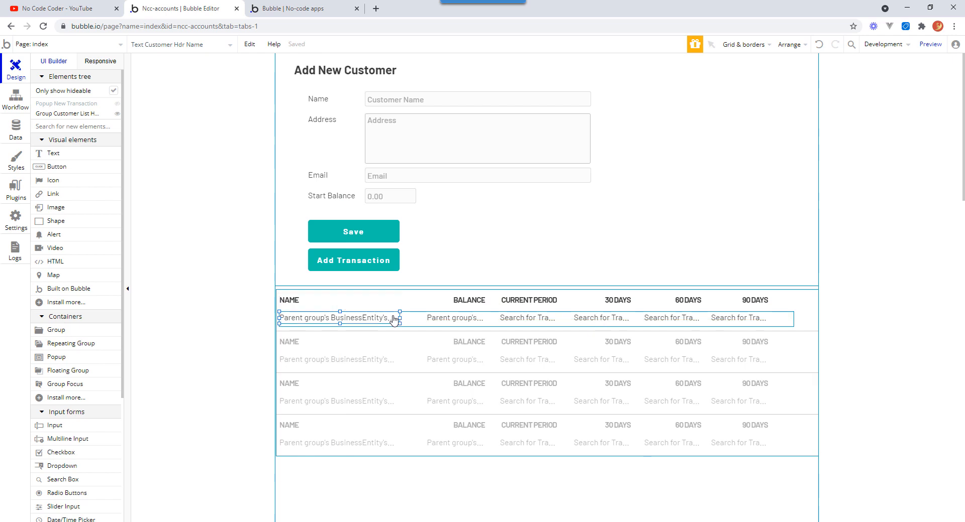
Select the BALANCE, CURRENT PERIOD, 30, 60 and 90 DAYS headers and move them left together.
click(466, 305)
shift+click(525, 307)
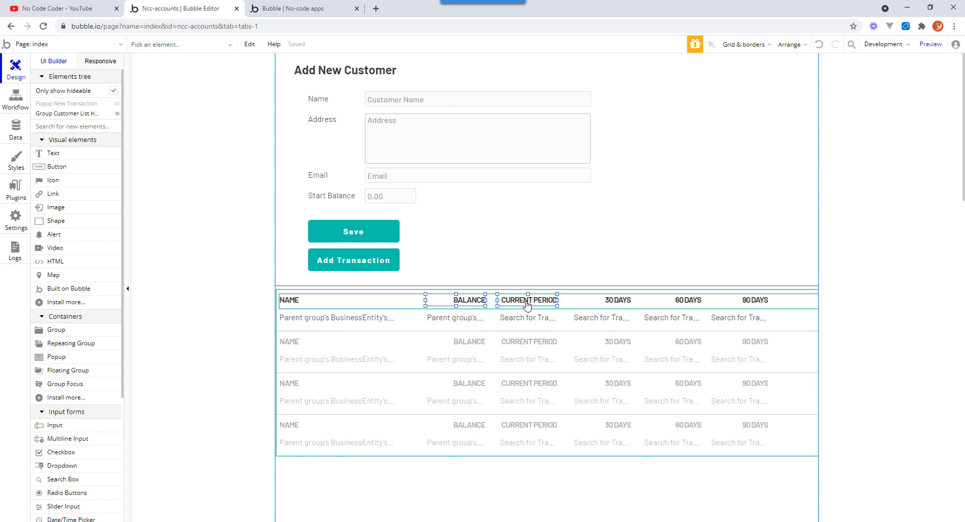
shift+click(598, 302)
shift+click(686, 301)
shift+click(751, 302)
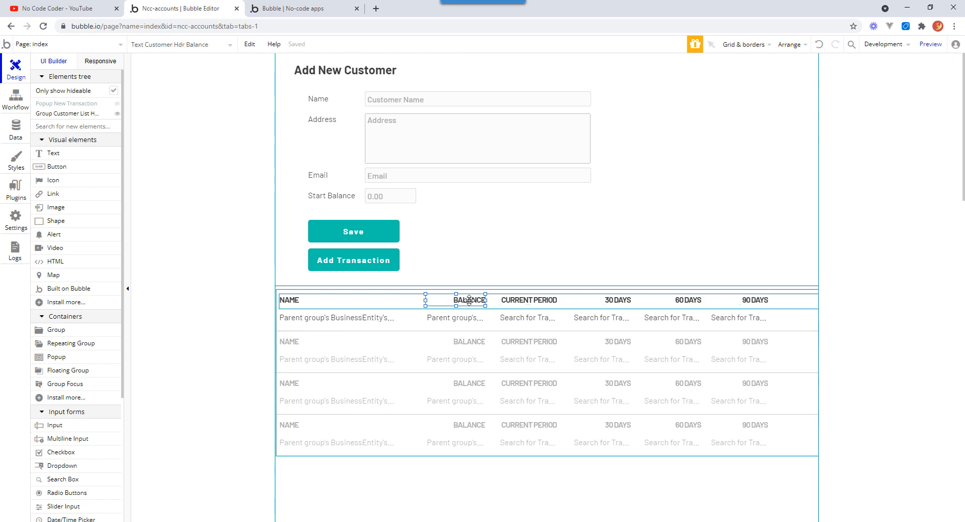
drag(470, 300, 450, 300)
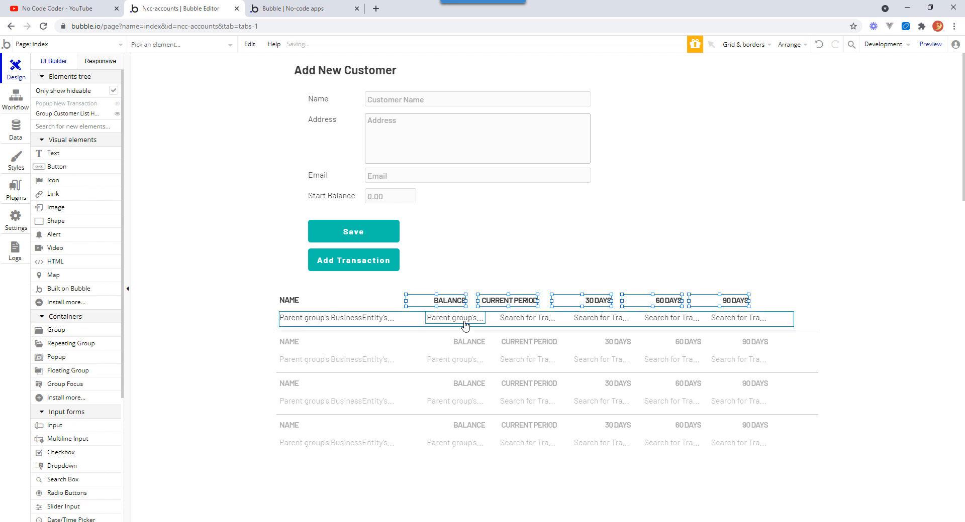
Select the five value cells in the row and move them left under the headers.
click(460, 319)
shift+click(523, 318)
shift+click(616, 321)
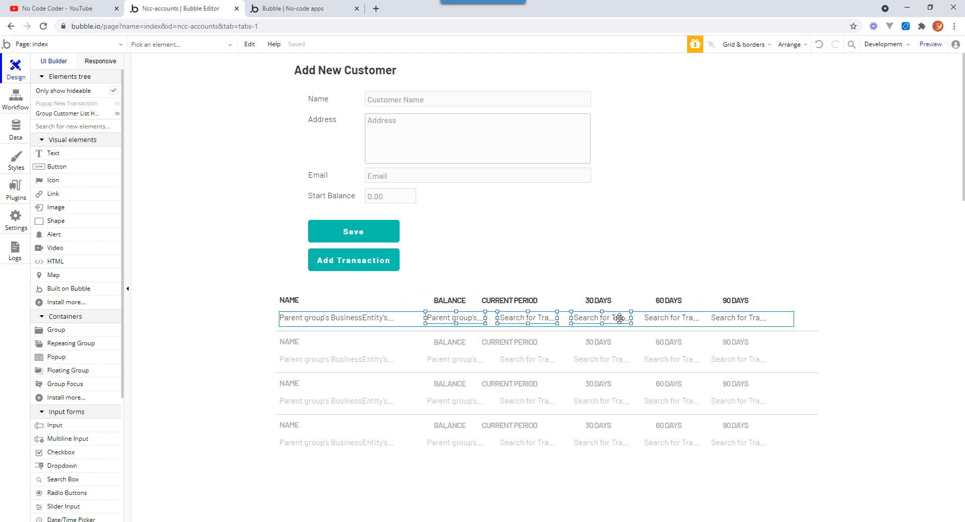
shift+click(671, 318)
shift+click(728, 324)
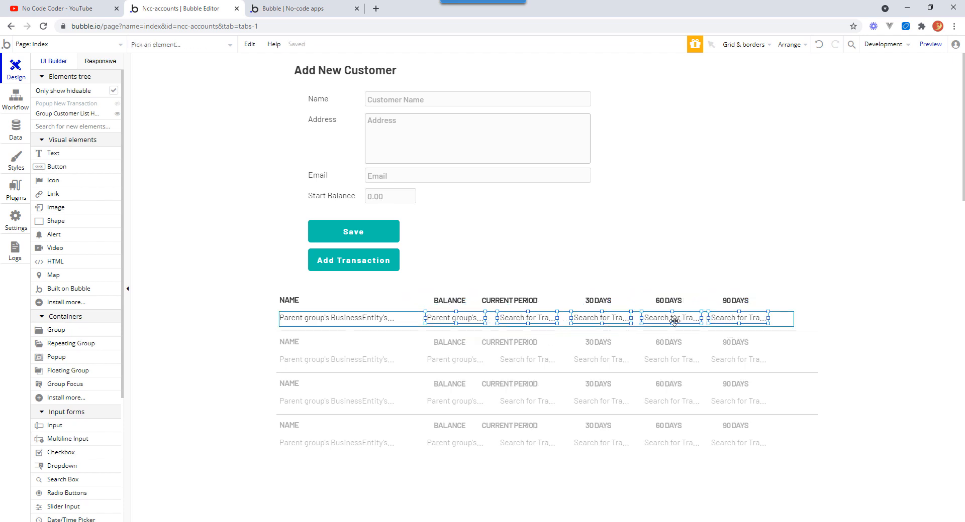
click(672, 319)
drag(671, 319, 655, 321)
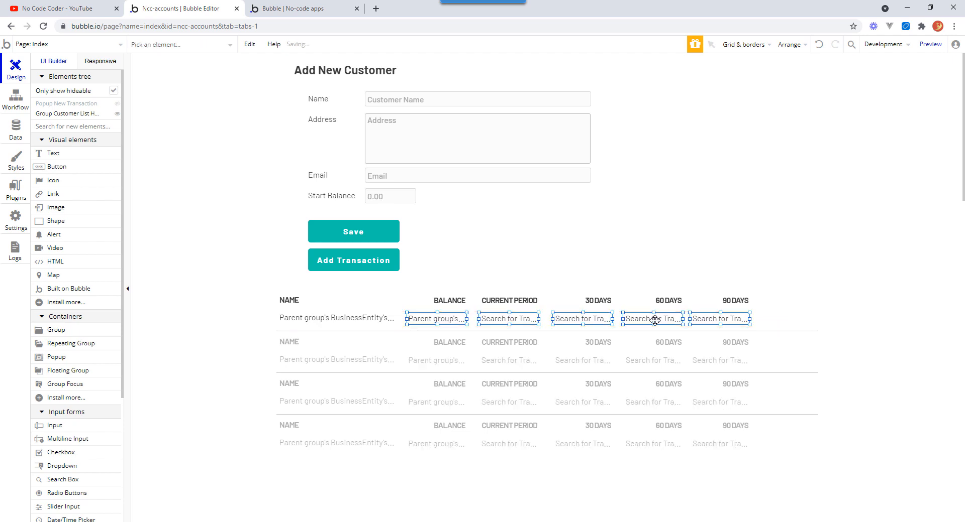
Nudge the five row value cells left to align with the BALANCE header's position.
click(864, 308)
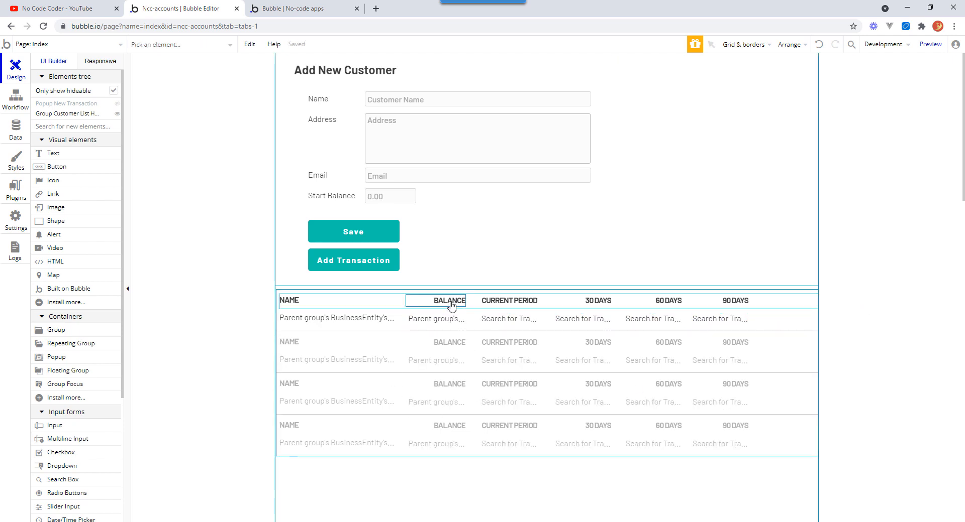
click(456, 319)
click(453, 304)
click(454, 321)
double_click(450, 302)
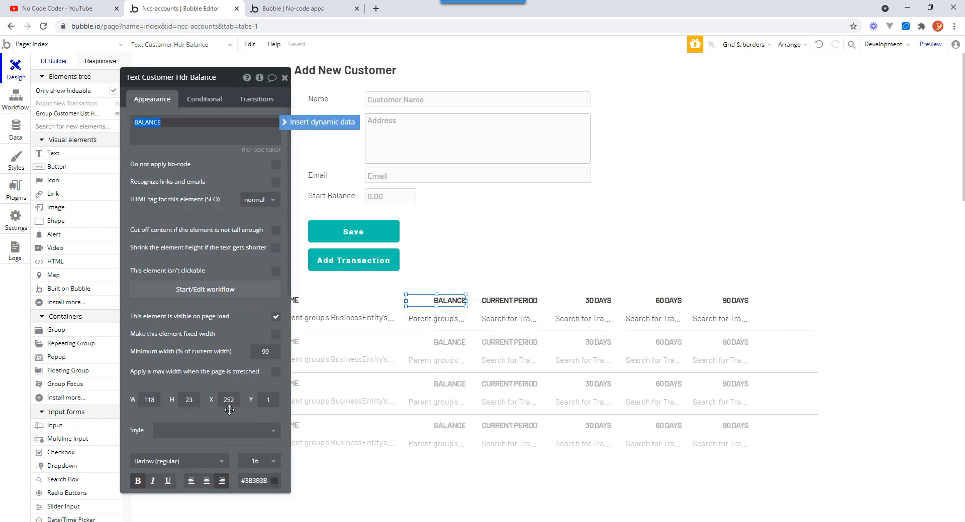
click(437, 322)
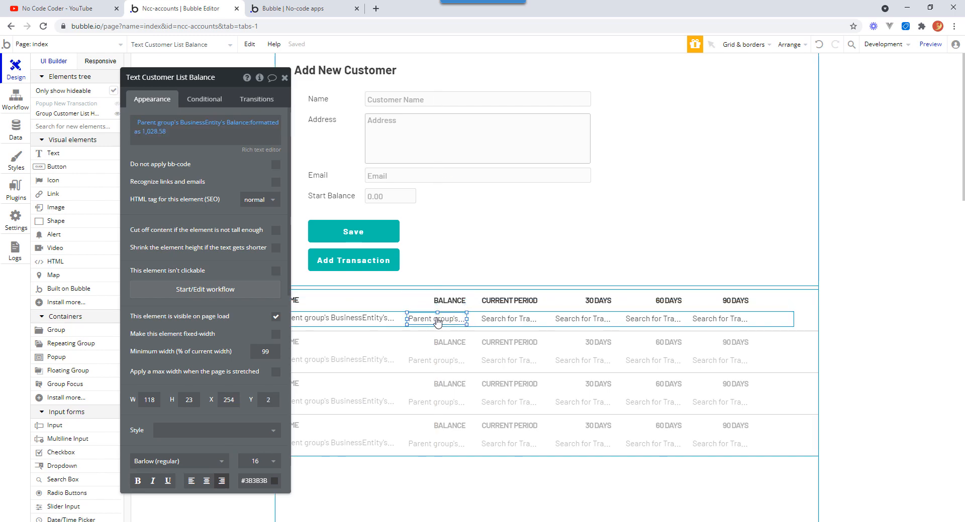
shift+click(506, 322)
shift+click(583, 321)
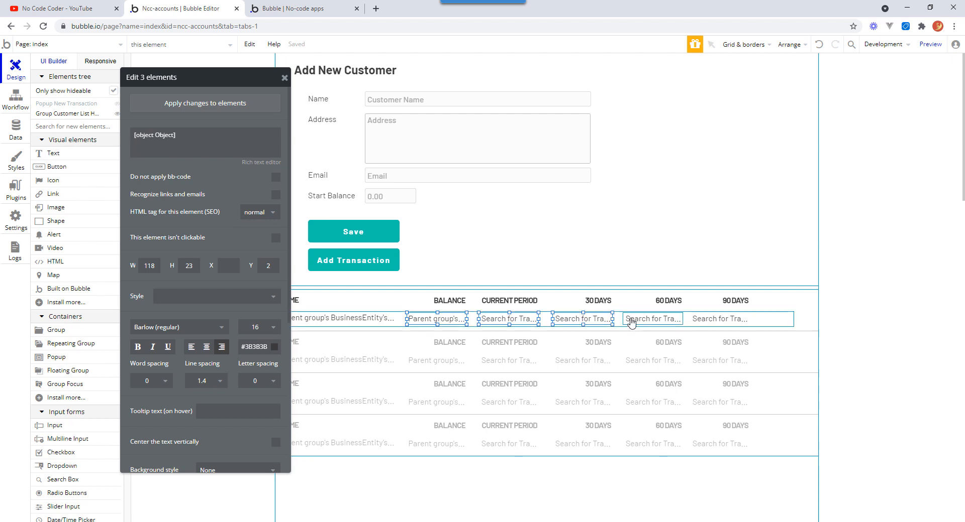
shift+click(702, 322)
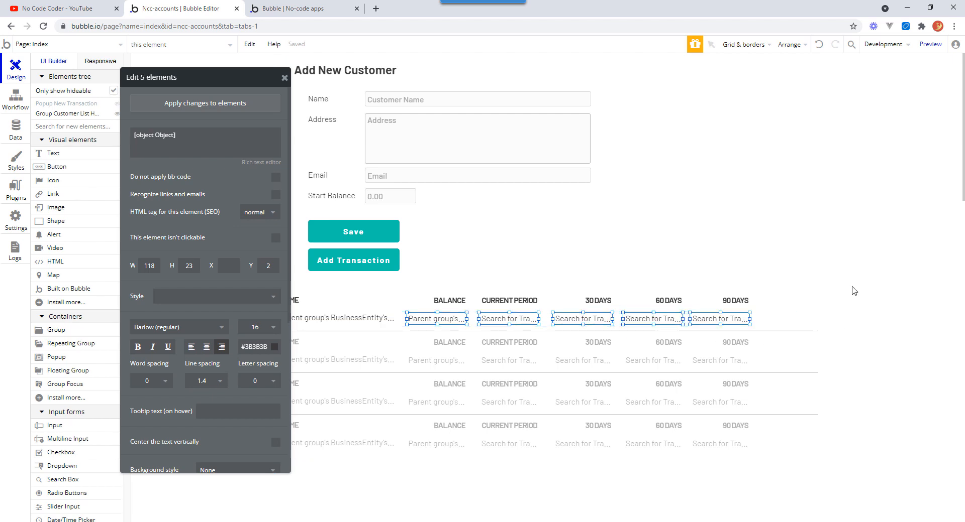
key(Left)
key(Left)
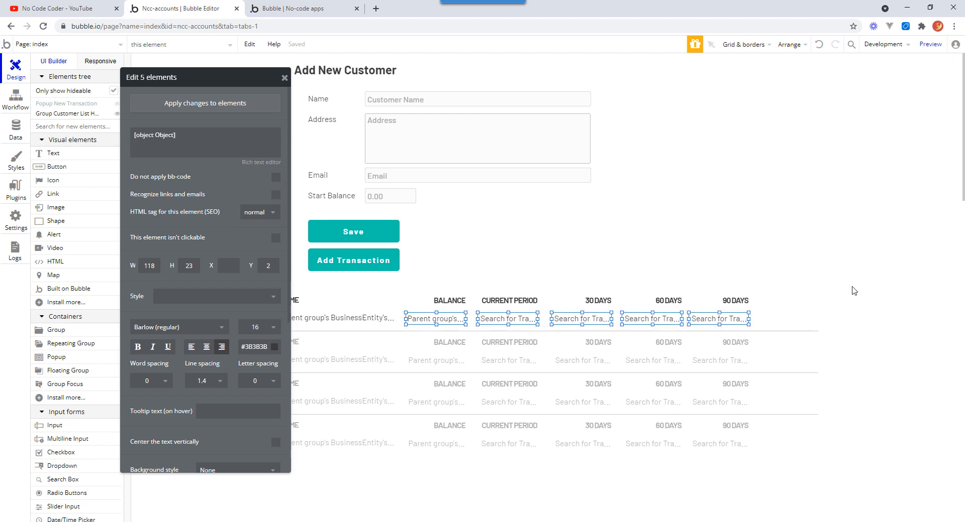
click(829, 314)
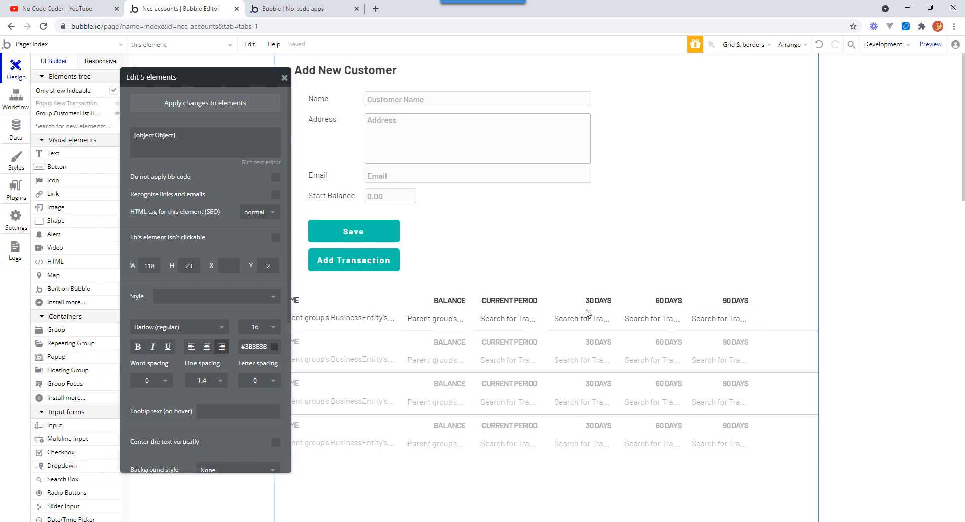
Paste a copy of the 90 DAYS header as a new column header at the right end.
click(460, 318)
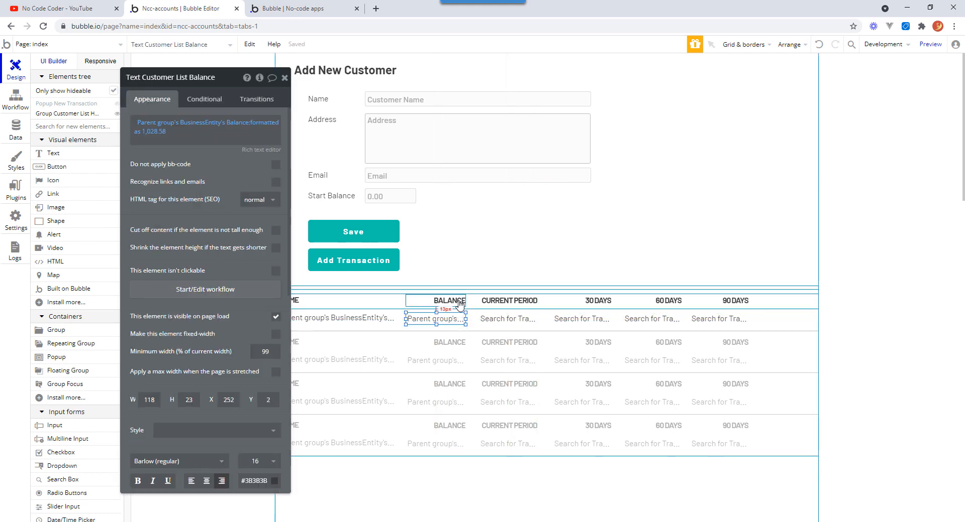
shift+click(737, 305)
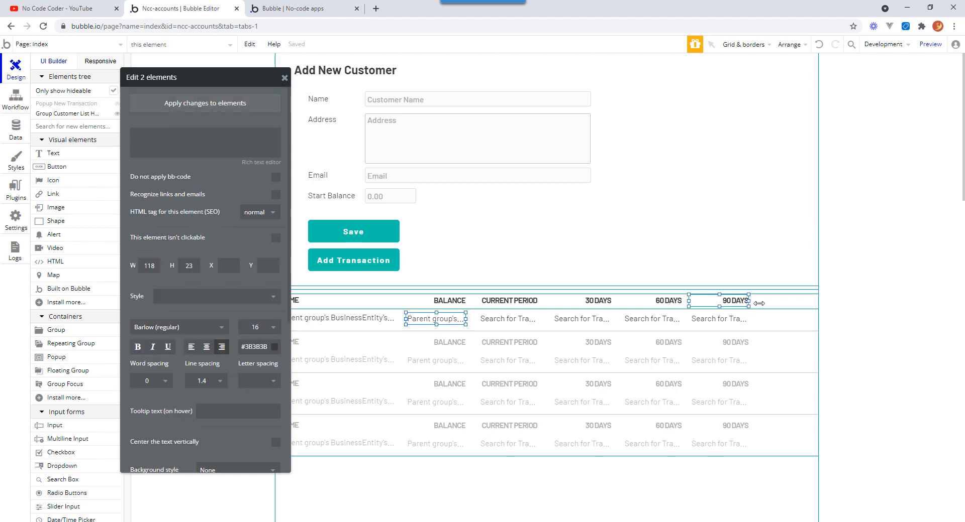
key(ctrl+v)
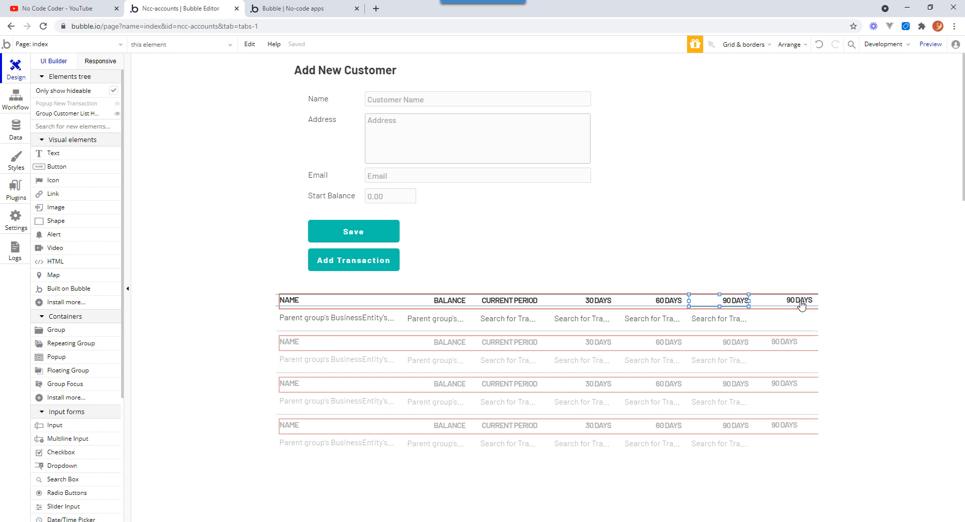
click(800, 304)
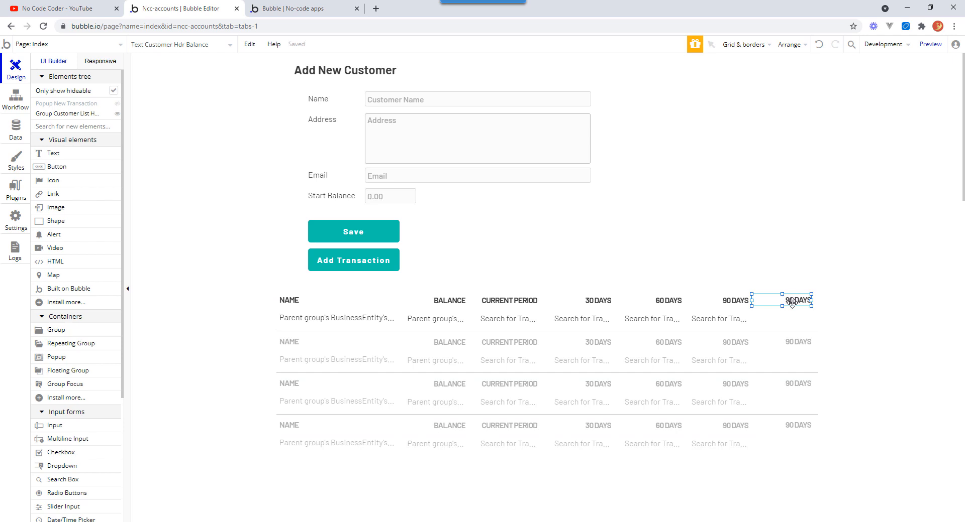
drag(791, 302, 795, 302)
Change the new column header's text to 120 DAYS+.
double_click(795, 302)
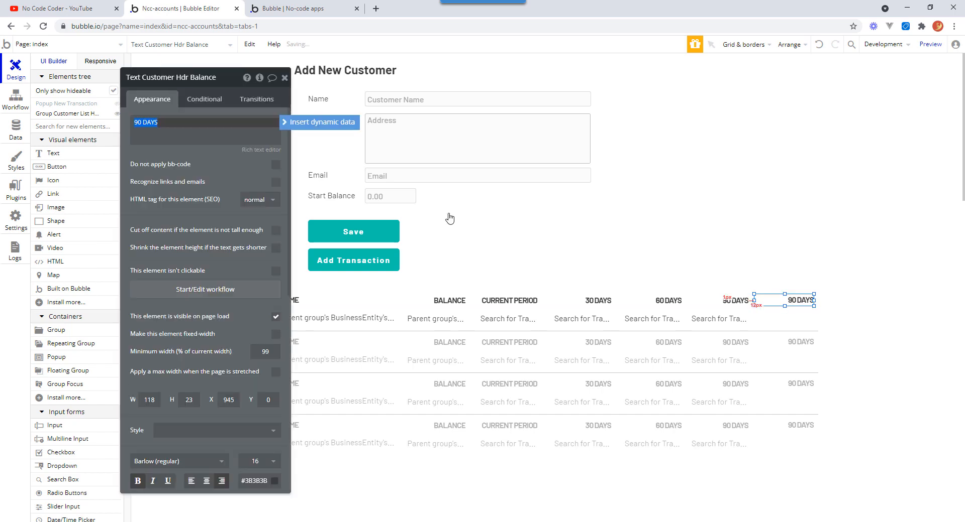
triple_click(170, 122)
click(170, 121)
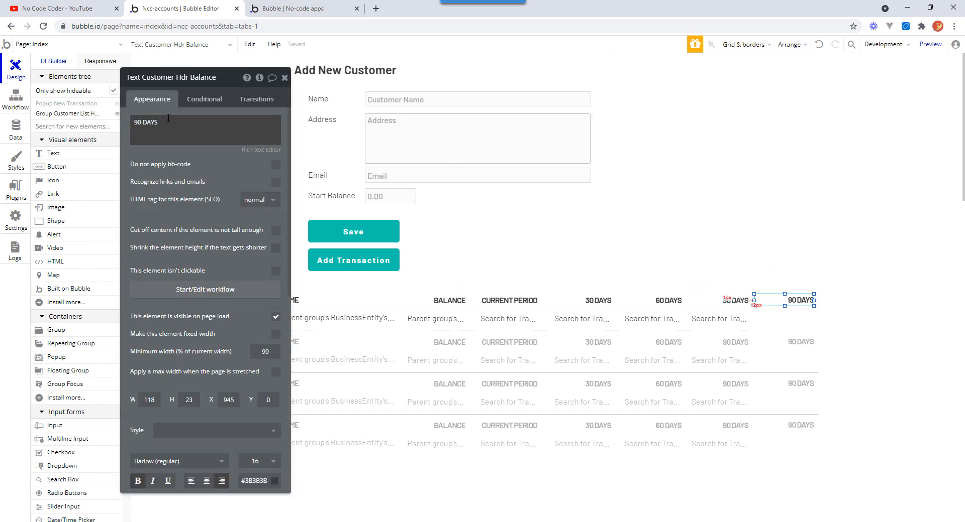
drag(170, 121, 142, 121)
text(1)
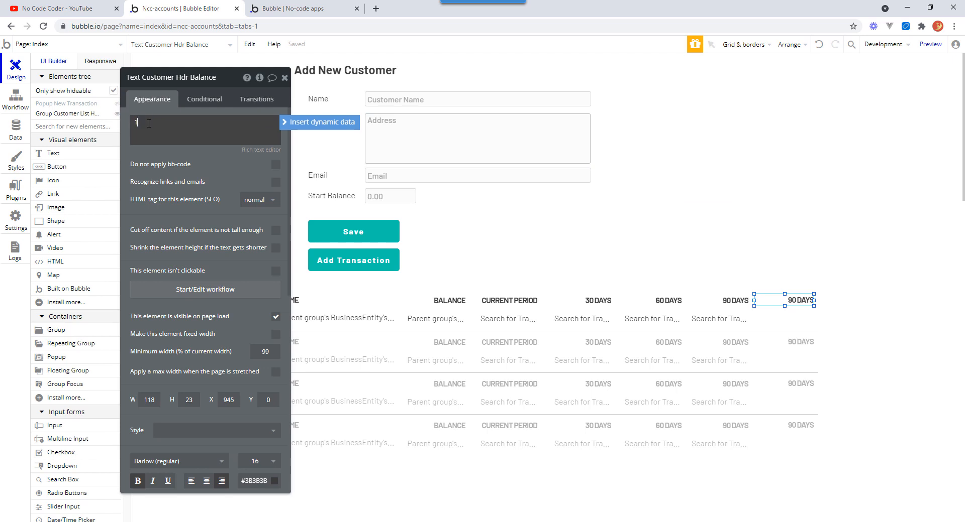
text(20 DAYS+)
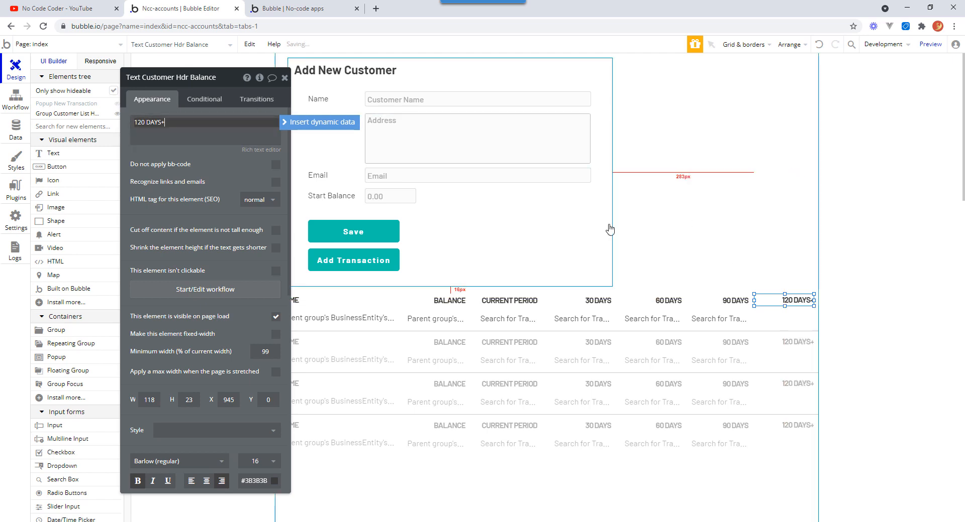
Widen the row data group so its right edge reaches the new column.
shift+click(741, 325)
click(786, 324)
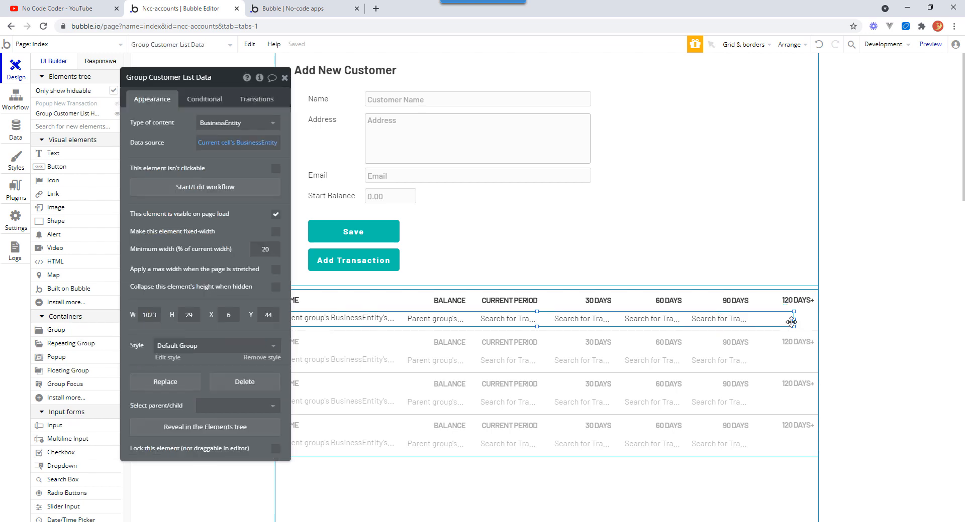
drag(793, 320, 814, 320)
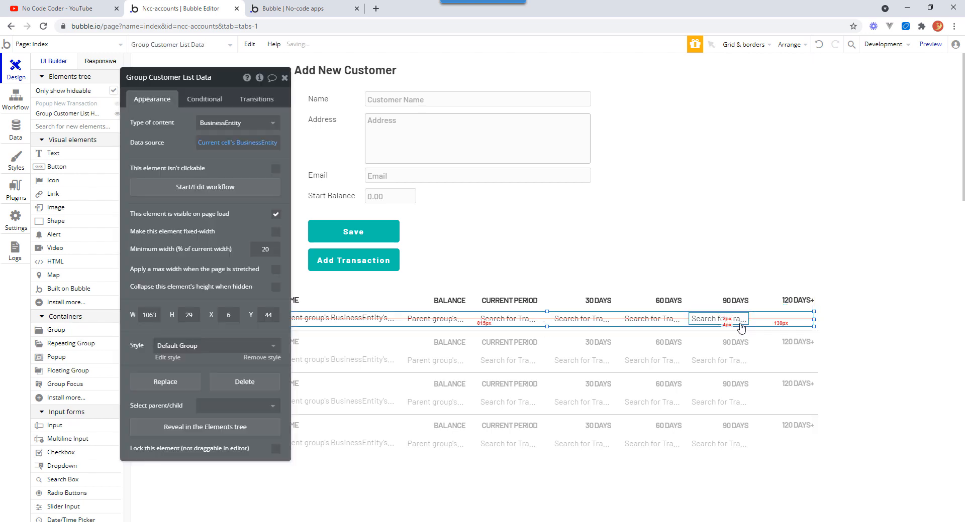
Duplicate the 90 DAYS row cell into the 120 DAYS+ column.
click(740, 318)
drag(735, 320, 803, 317)
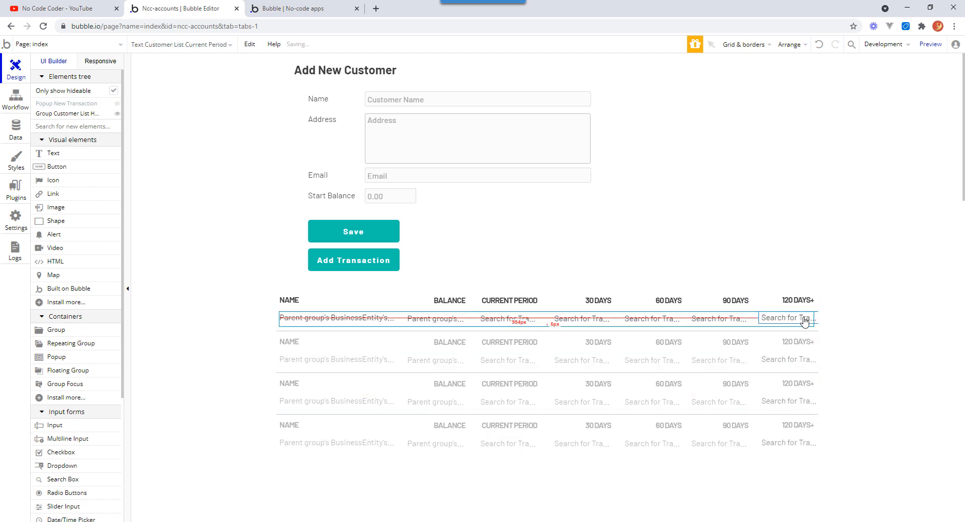
double_click(801, 317)
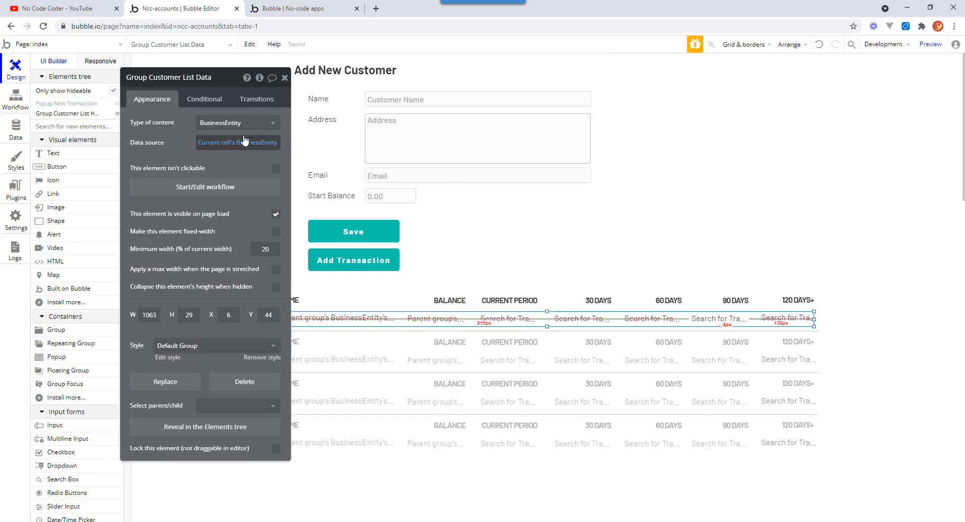
Close the group's property editor and extend the row data group's right edge to the repeating group's border.
drag(219, 76, 725, 71)
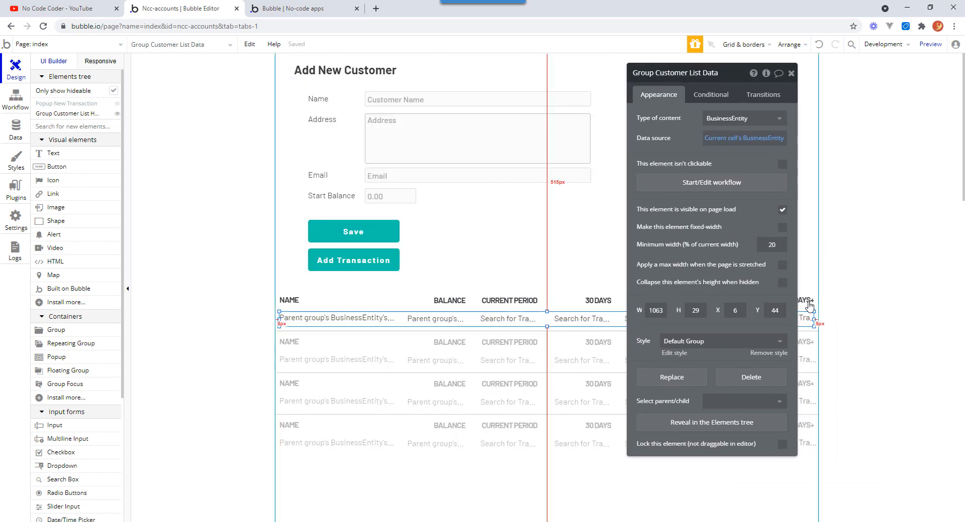
click(791, 74)
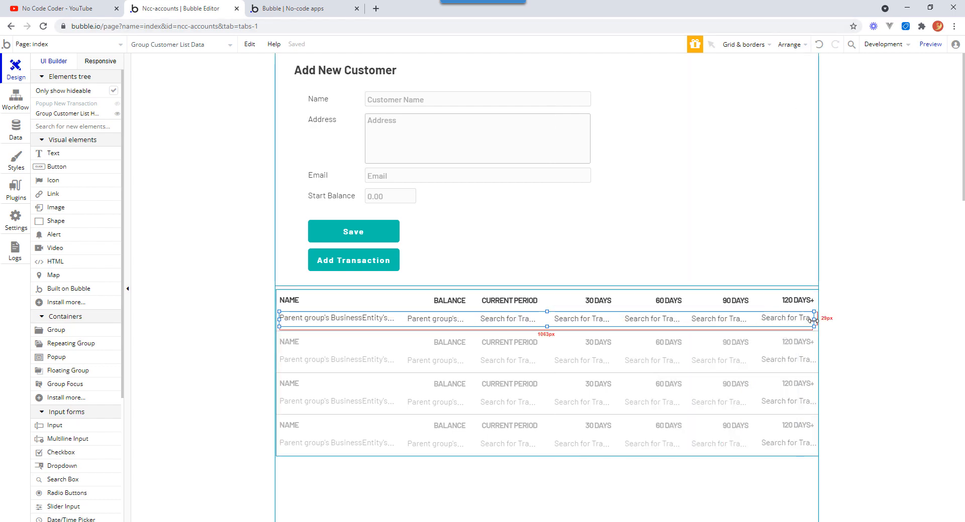
drag(812, 320, 818, 320)
click(796, 321)
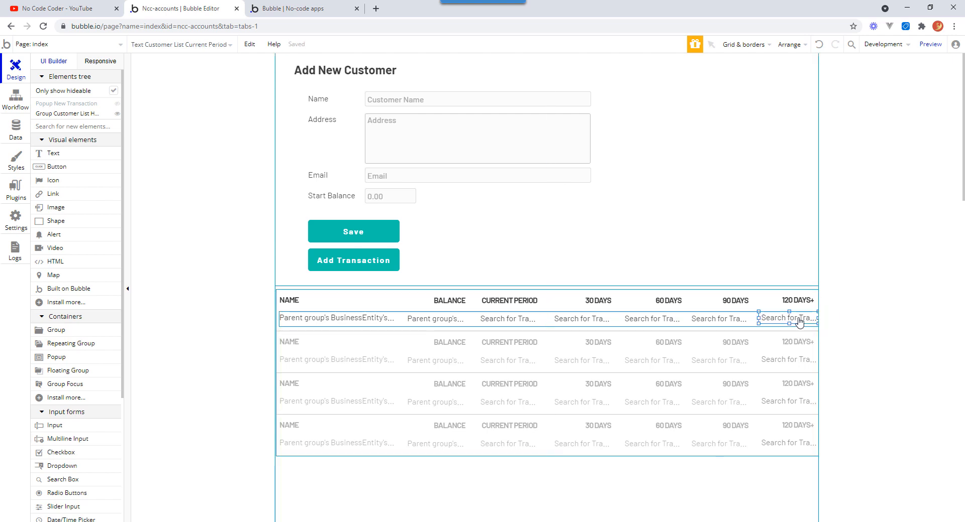
click(799, 320)
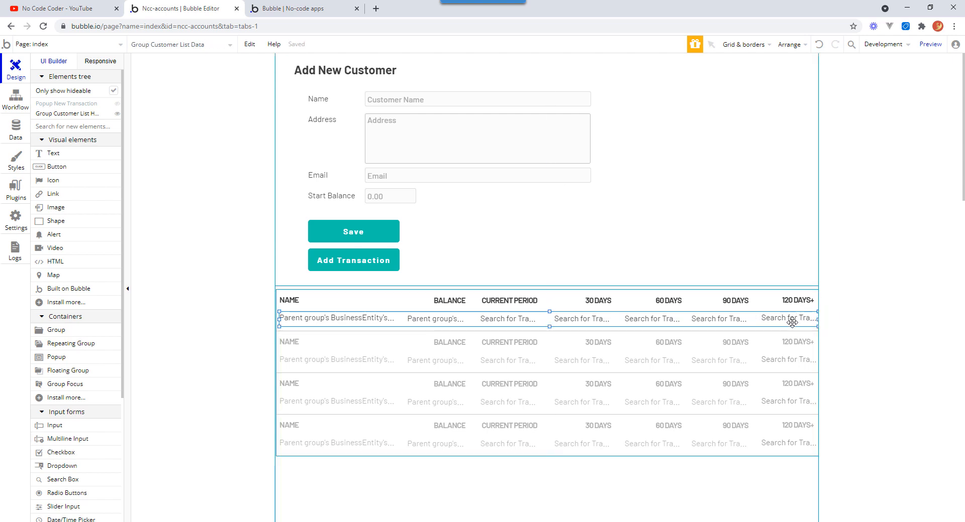
Move the duplicated cell back into the first row under the 120 DAYS+ header.
drag(792, 322, 756, 322)
drag(785, 322, 816, 321)
click(750, 316)
click(771, 296)
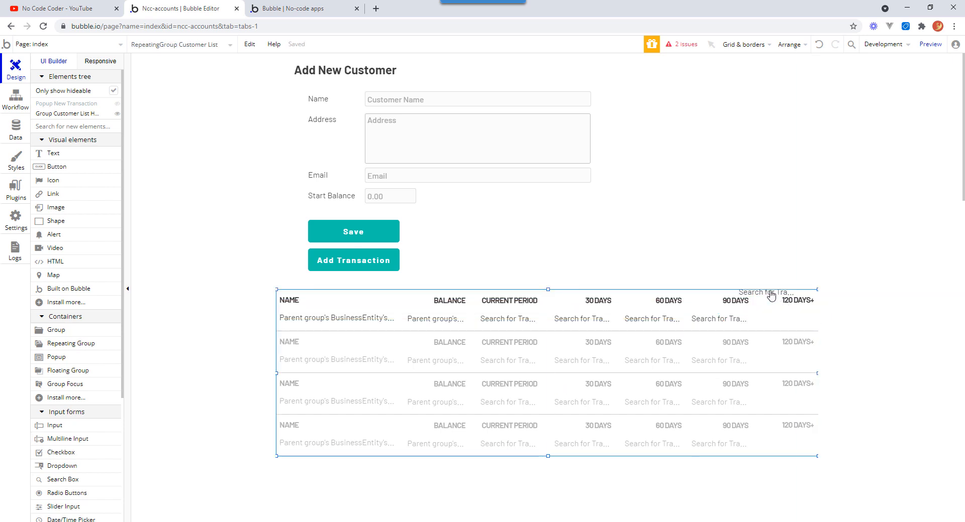
drag(771, 297, 803, 312)
click(785, 289)
click(836, 325)
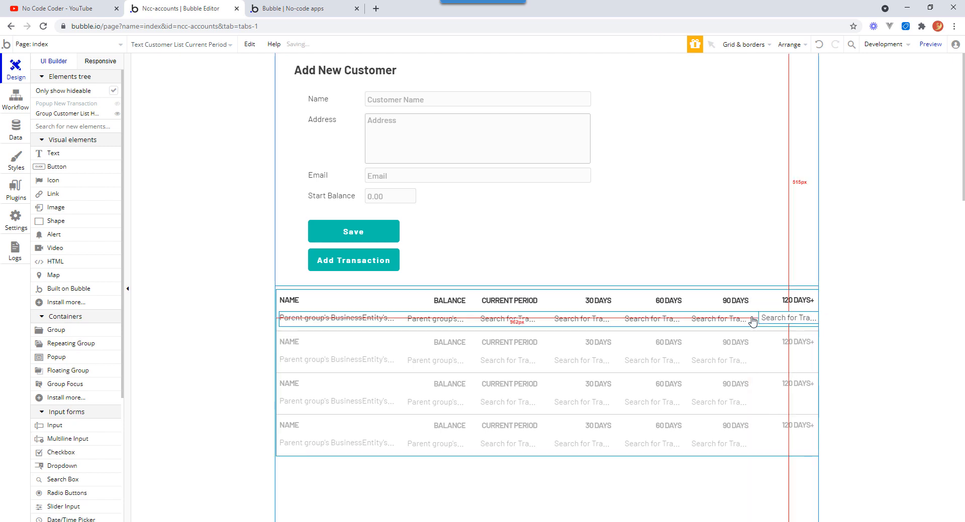
Set the 120 DAYS+ cell's Y position to 2 so it lines up with the 90 DAYS cell.
click(753, 322)
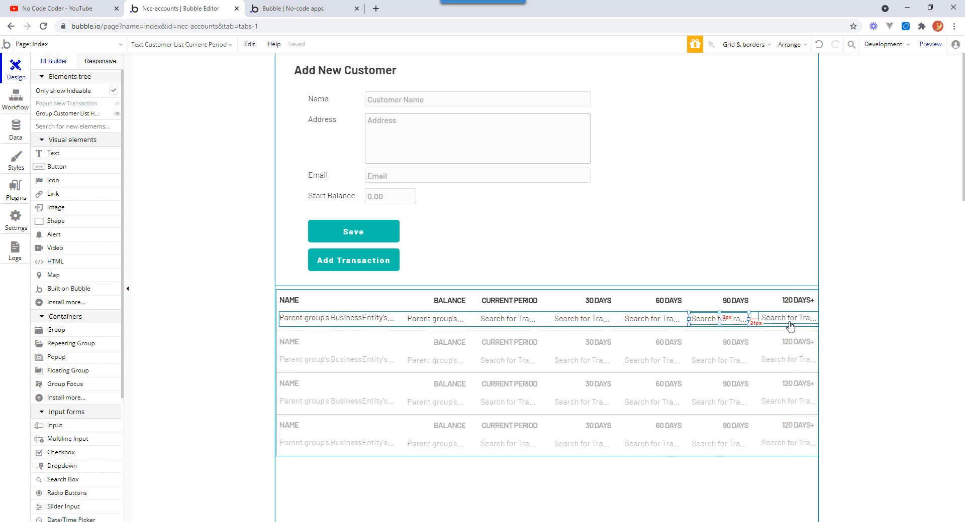
double_click(739, 320)
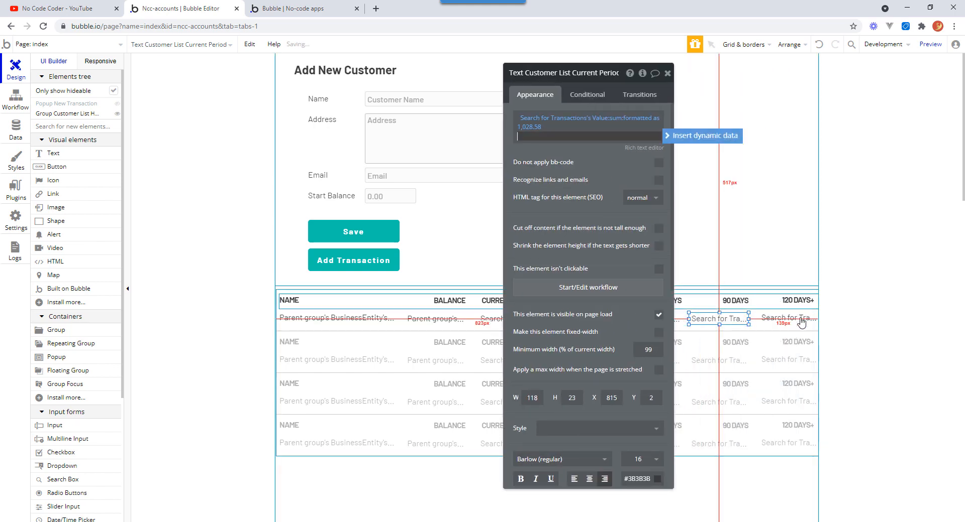
click(788, 317)
double_click(651, 395)
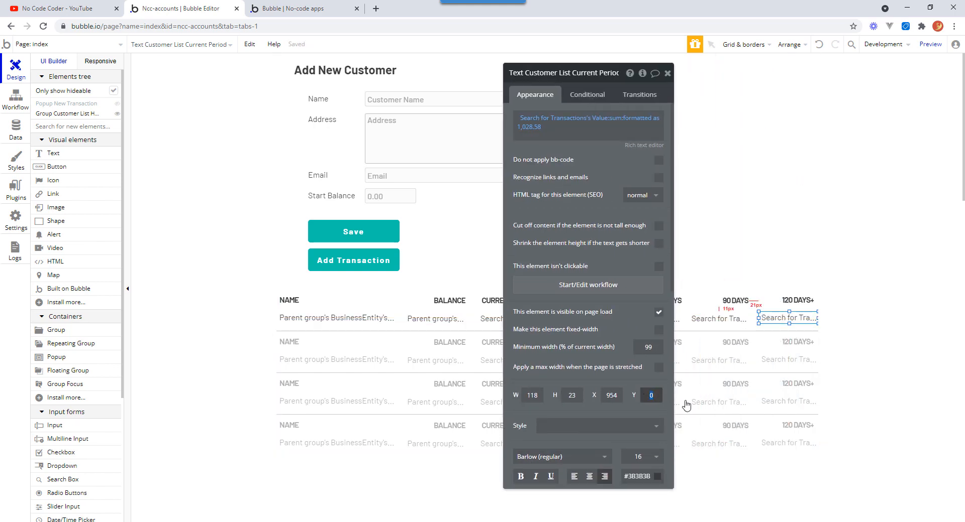
text(2)
click(885, 346)
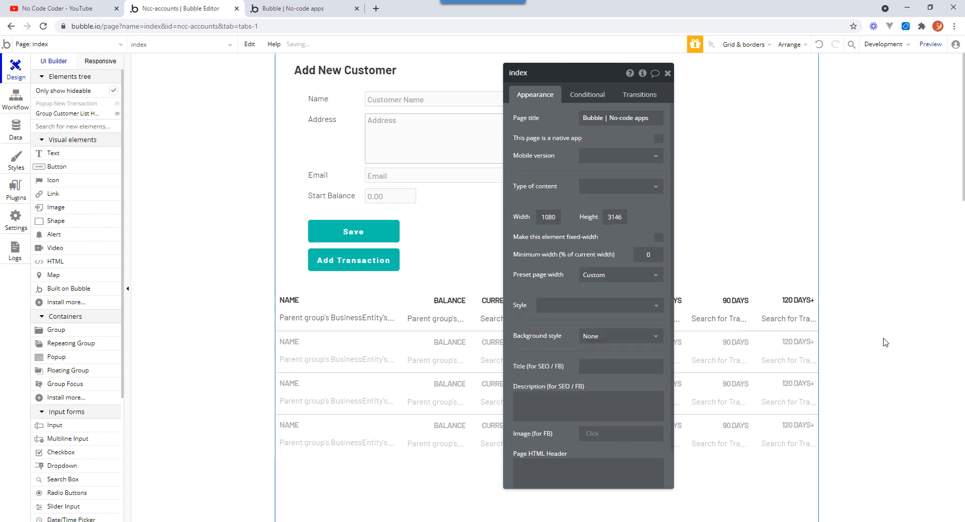
In the 120 DAYS+ cell's transaction search, remove the Date > constraint and set the Date ≤ offset to -120 days.
click(796, 324)
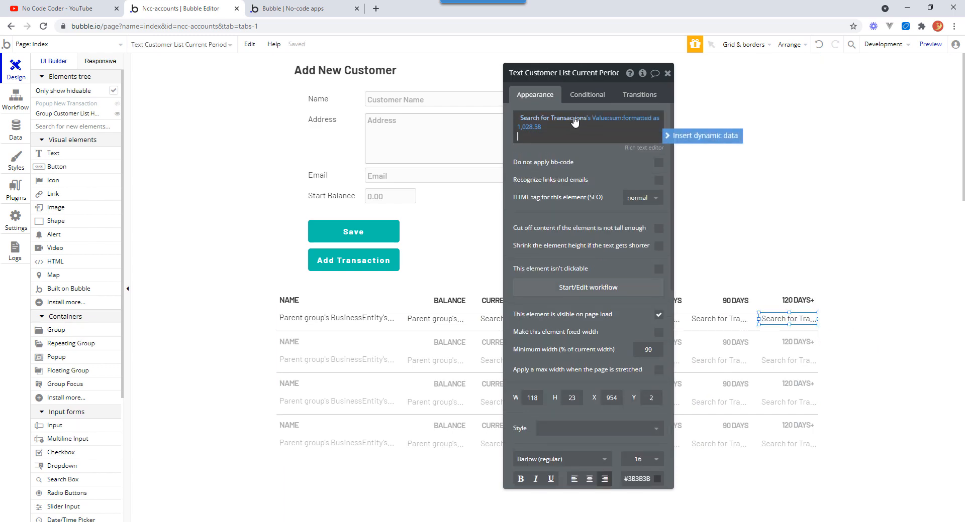
click(514, 130)
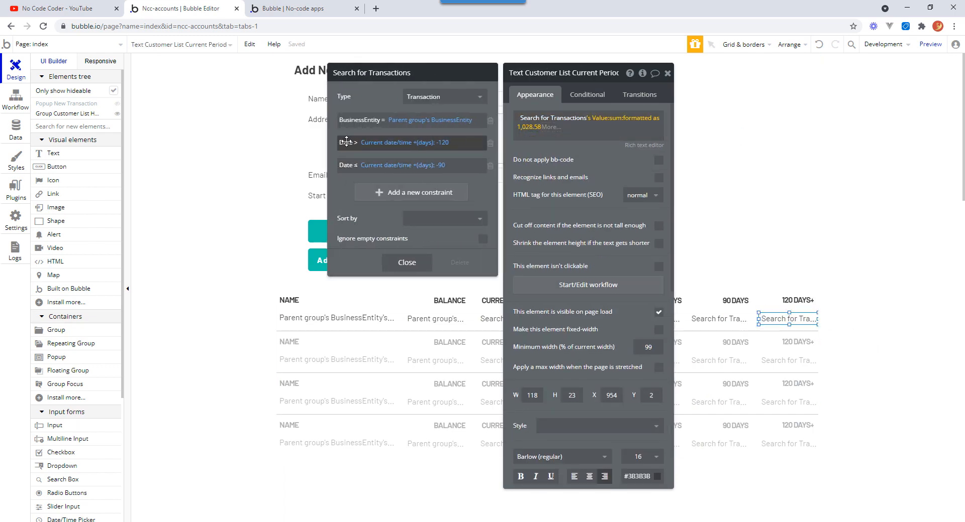
click(490, 143)
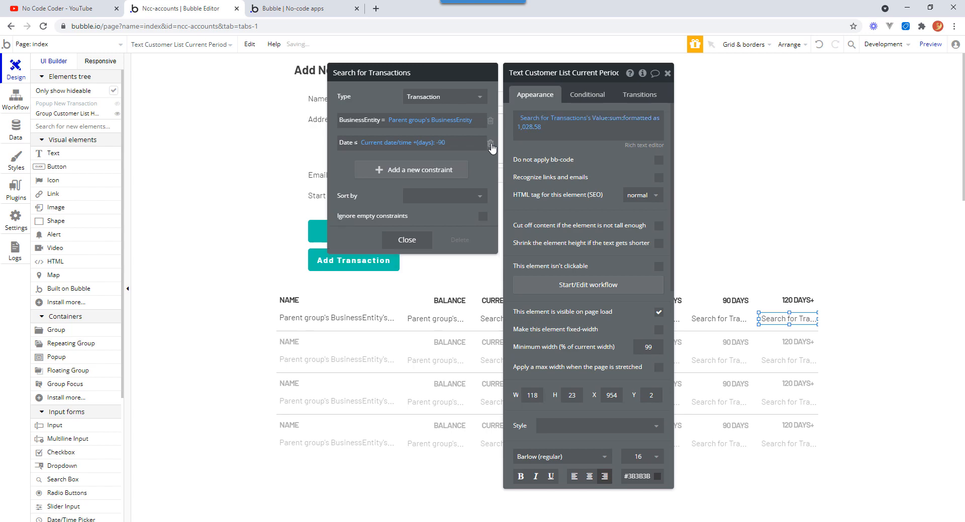
click(442, 142)
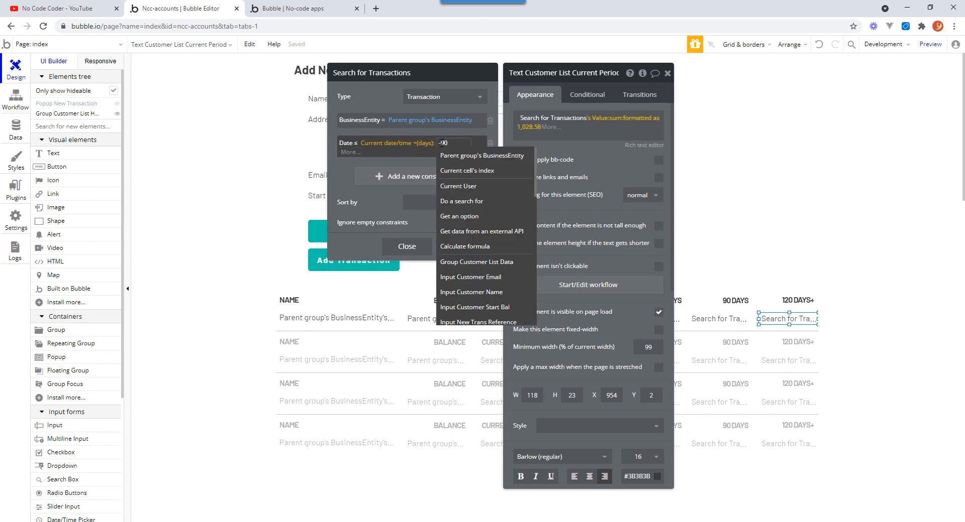
double_click(442, 143)
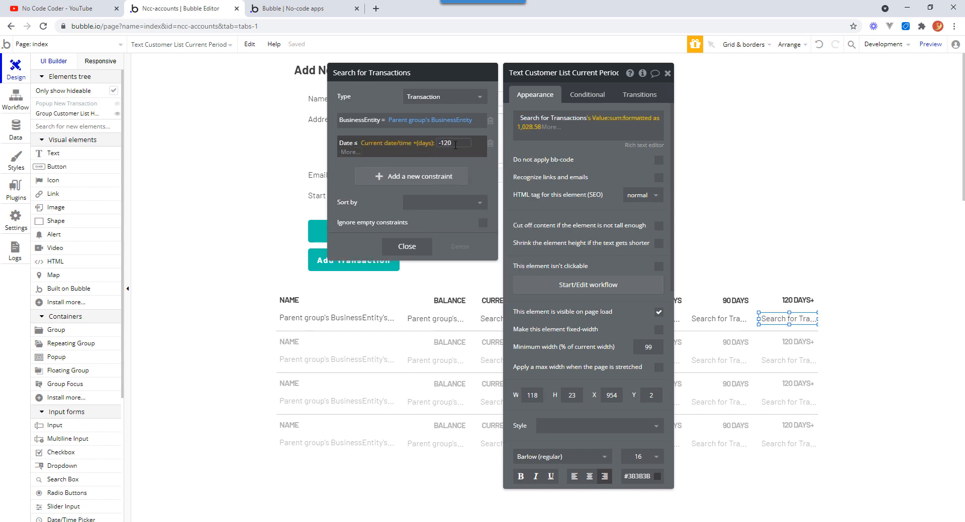
click(456, 153)
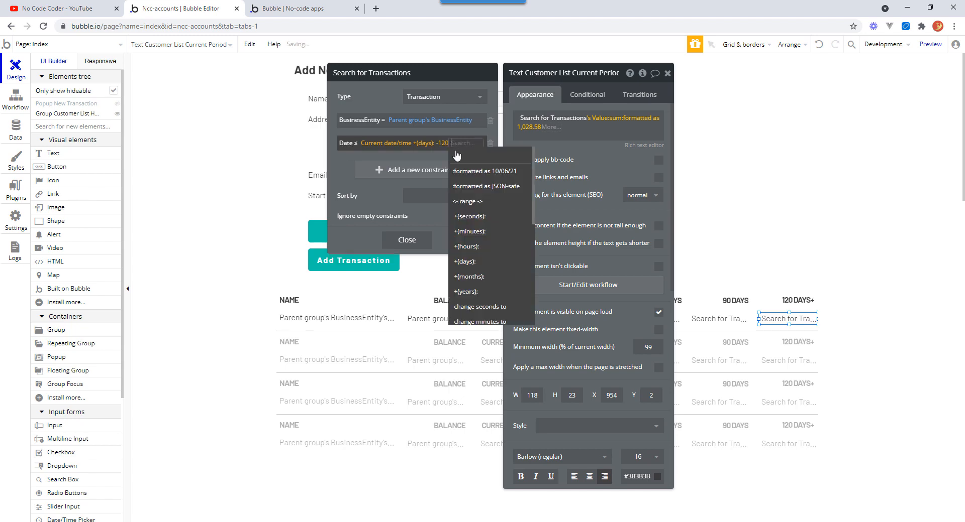
click(342, 171)
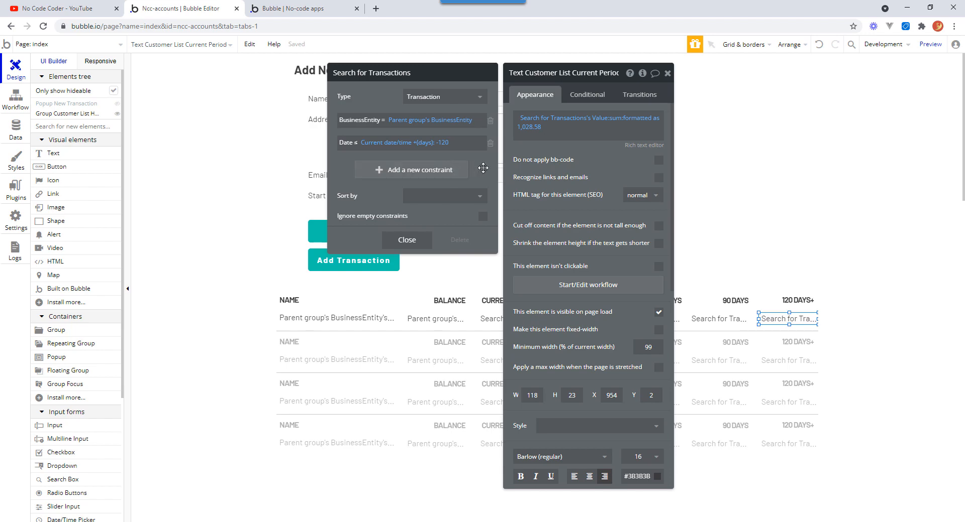
click(420, 242)
click(667, 73)
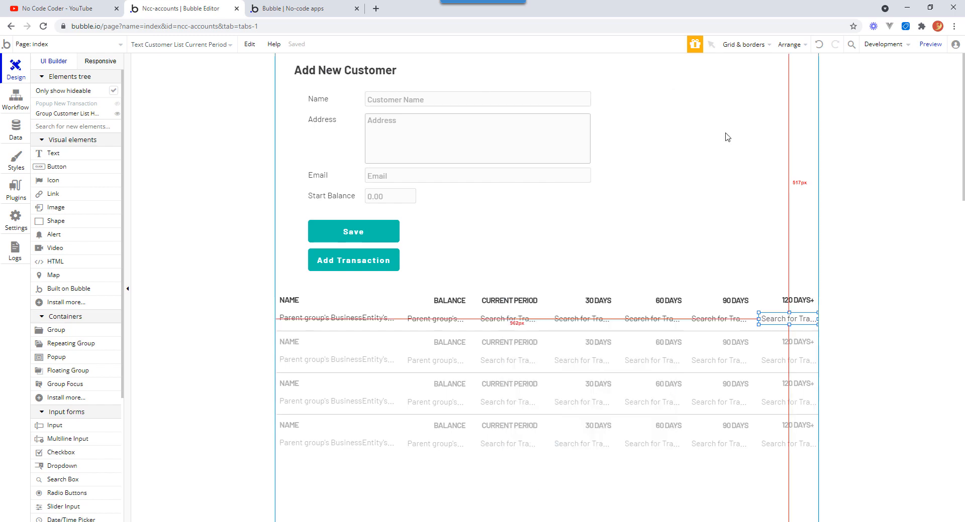
Switch to the running app's tab, reload it and open the Add New Transaction popup.
click(319, 10)
click(350, 49)
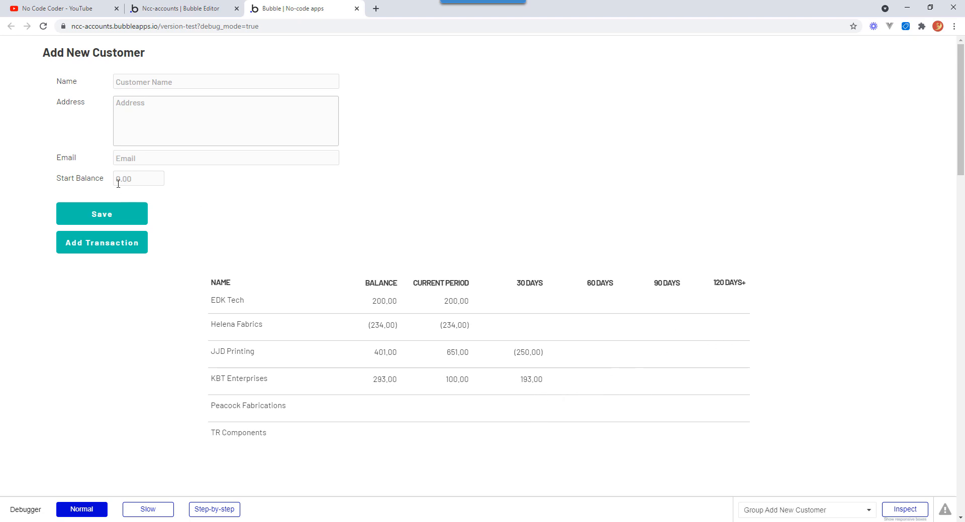
click(114, 245)
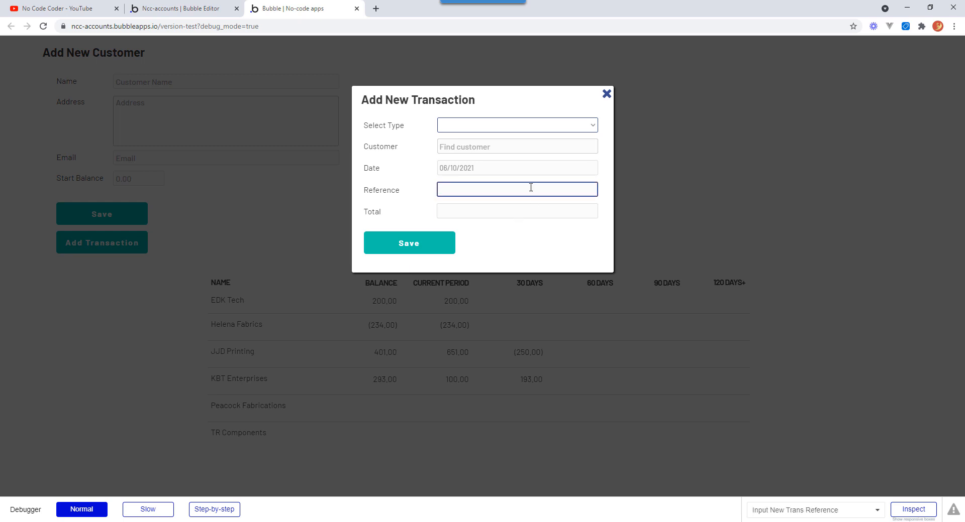
Choose Invoice as type, pick customer TR Components and set the date to 02/08/2021.
click(555, 129)
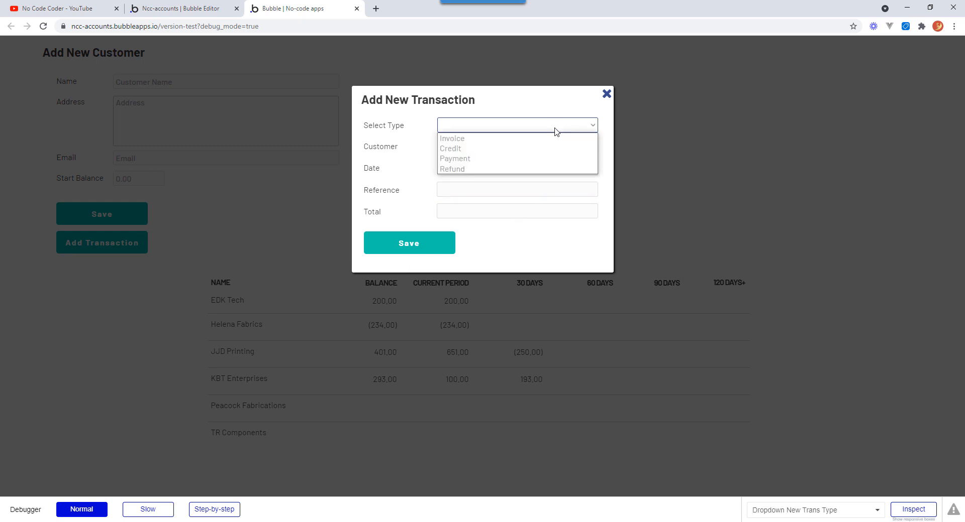
click(507, 139)
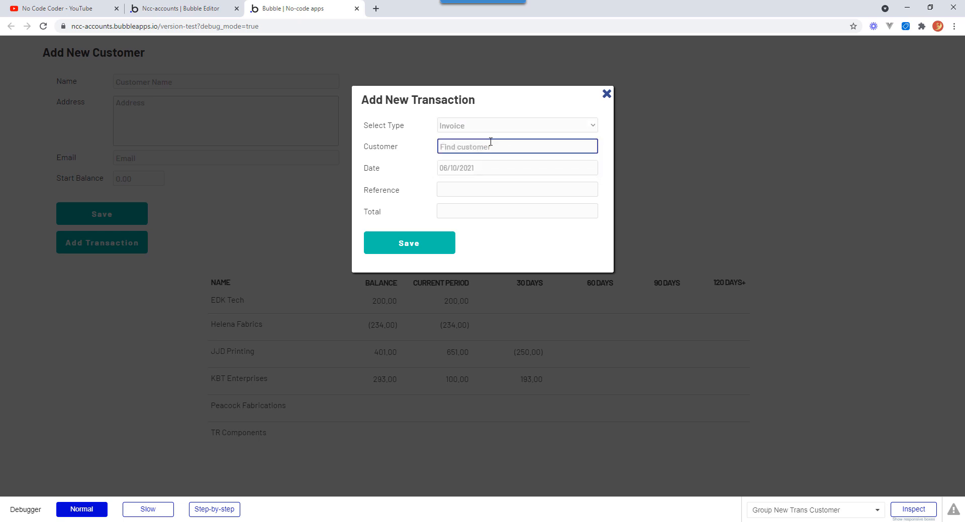
text(tr)
click(536, 167)
click(476, 173)
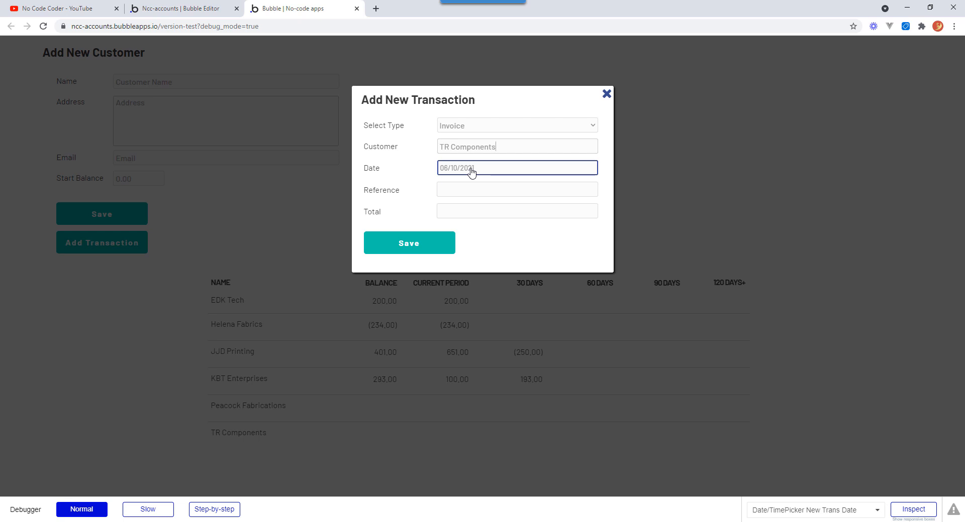
click(471, 172)
click(455, 188)
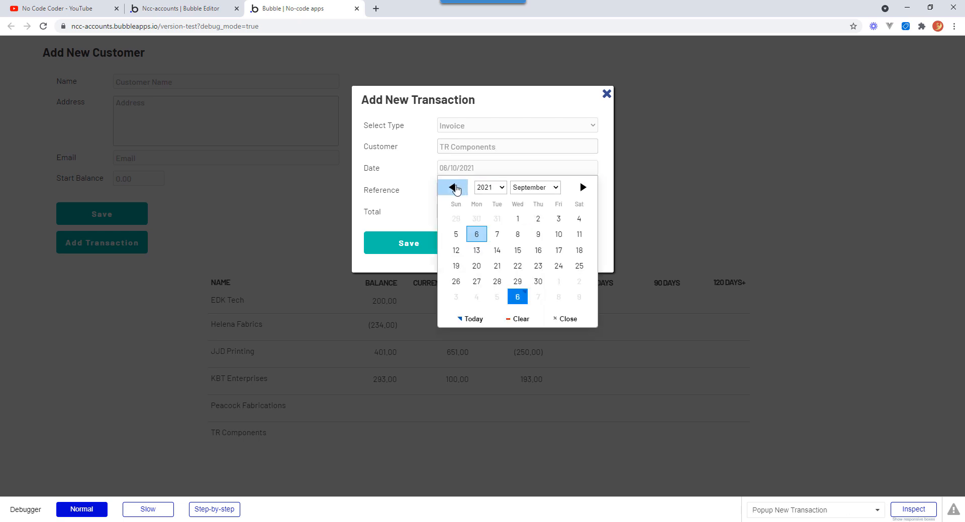
click(455, 188)
click(476, 219)
click(459, 208)
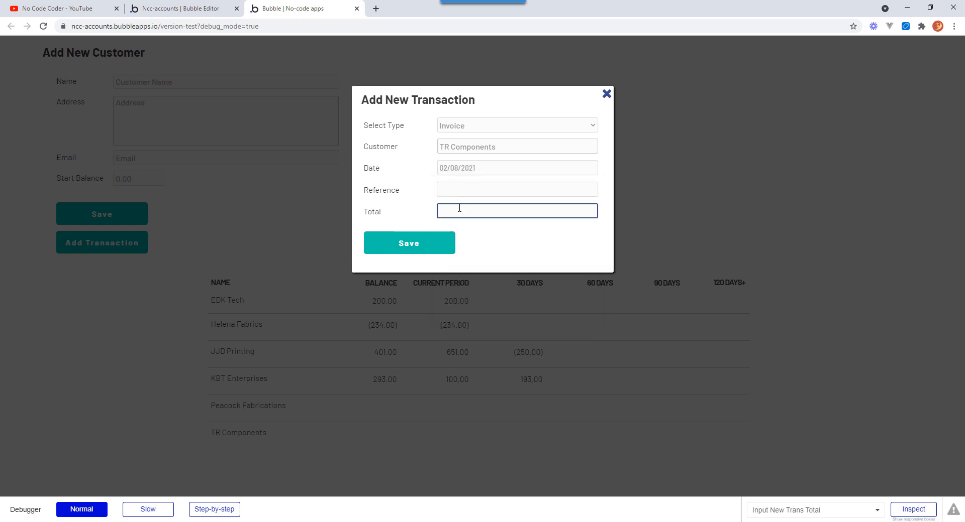
Enter reference INV 3919 and total 492, then save the transaction.
click(458, 189)
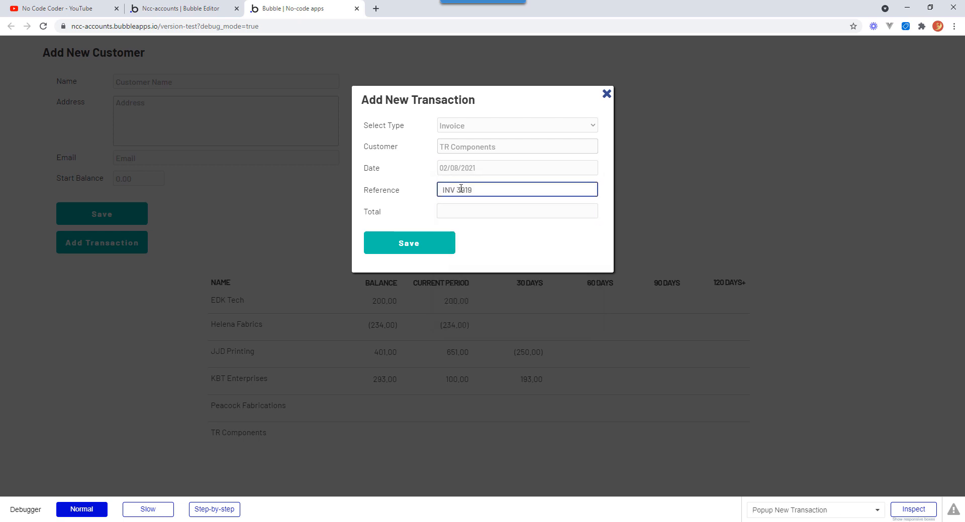
key(Tab)
text(0)
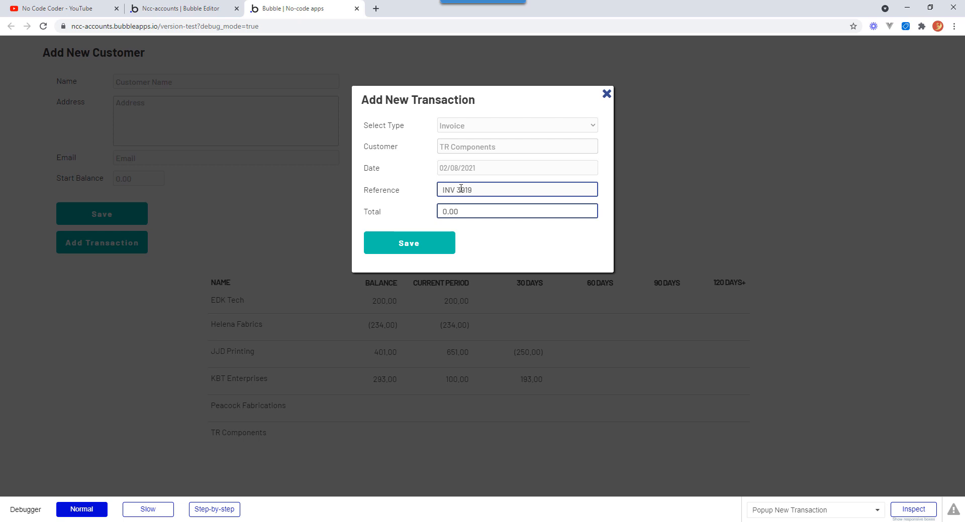
text(92)
click(420, 248)
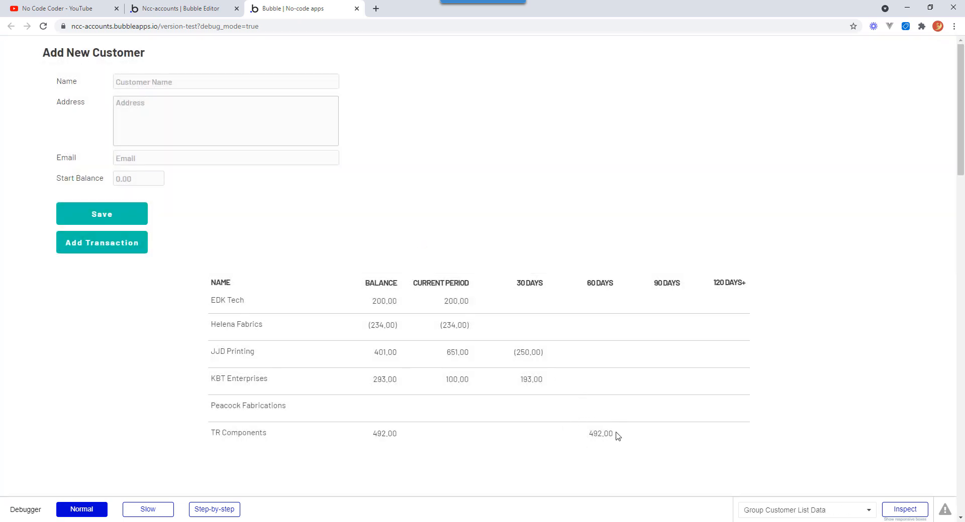
Open the Add New Transaction popup again, choose Invoice and pick customer Peacock Fabrications.
click(123, 246)
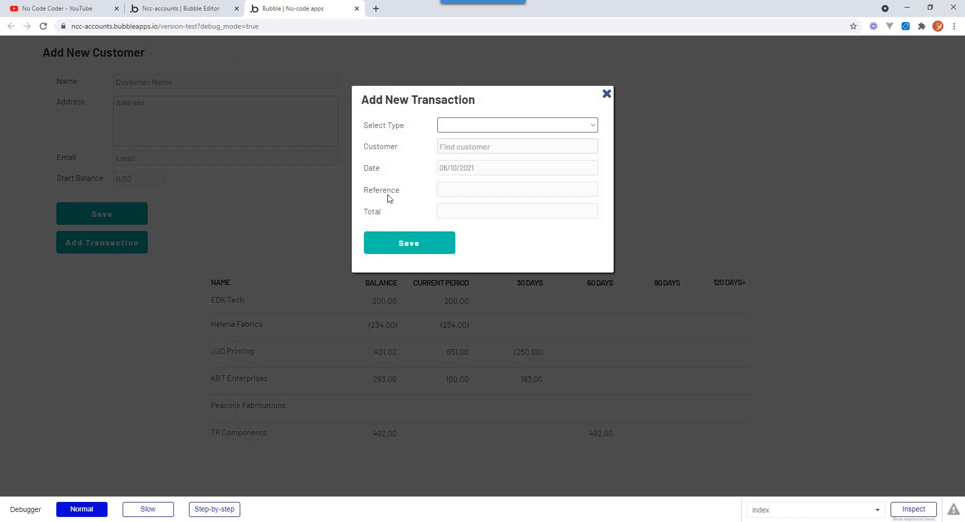
click(480, 131)
click(459, 144)
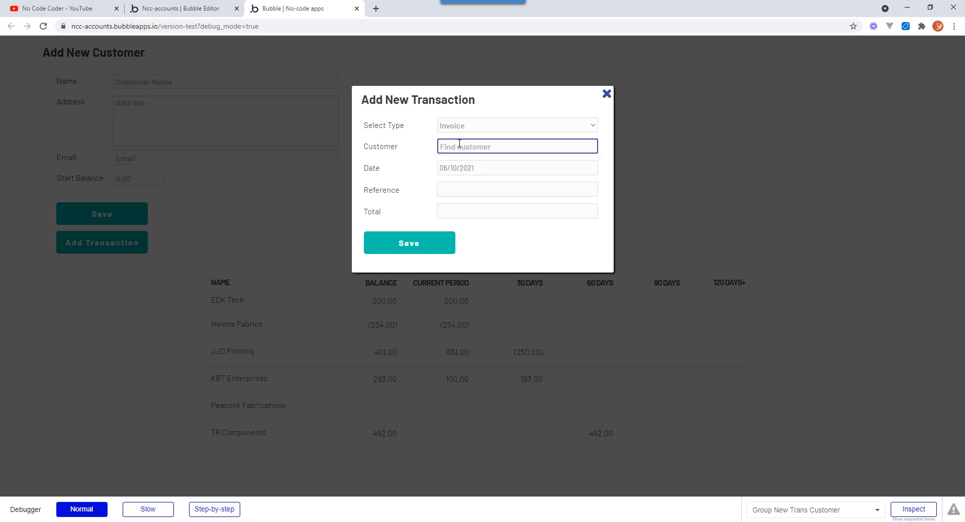
text(pea)
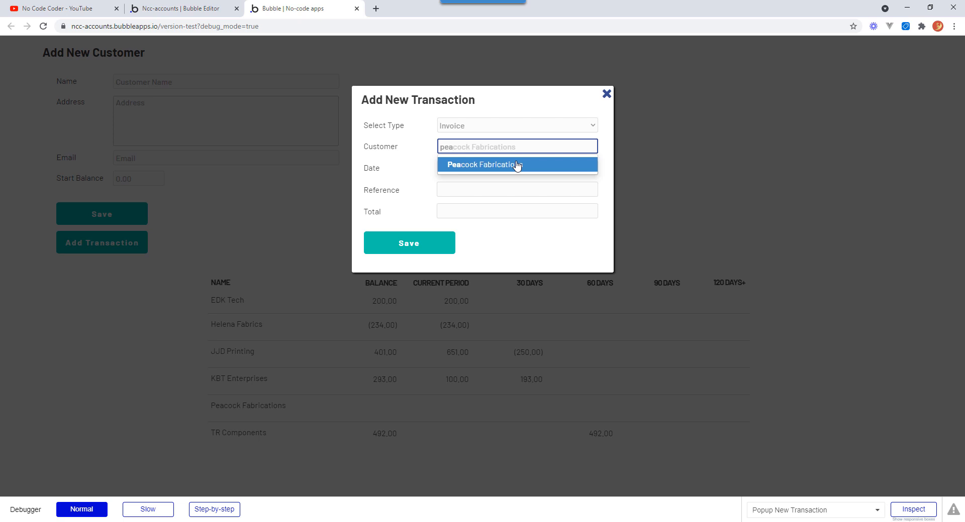
click(516, 166)
Set the transaction date to 05/07/2021 using the date picker.
click(457, 170)
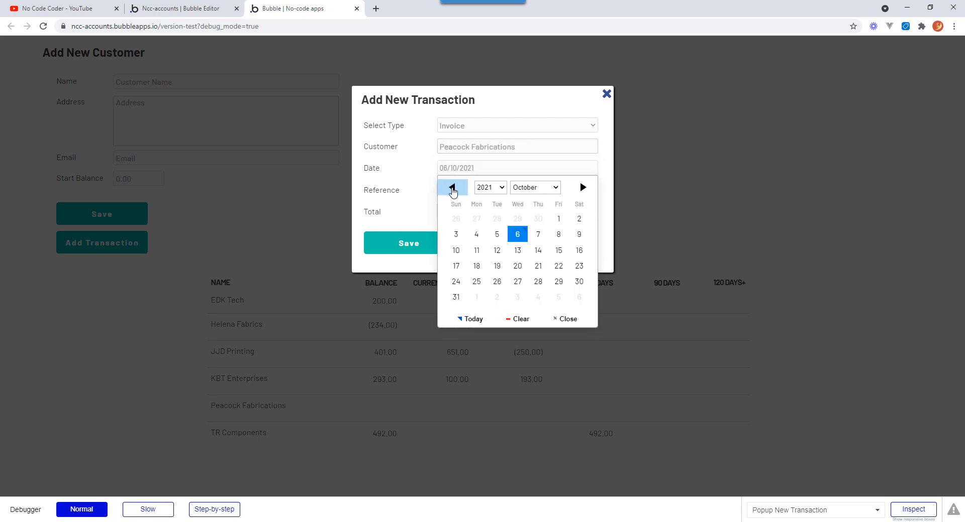
click(452, 188)
click(452, 188)
click(452, 188)
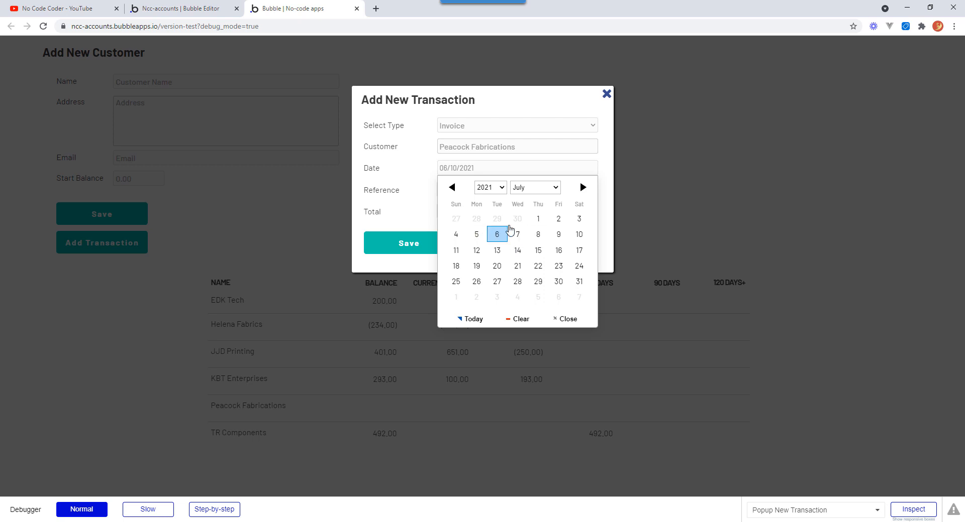
click(470, 239)
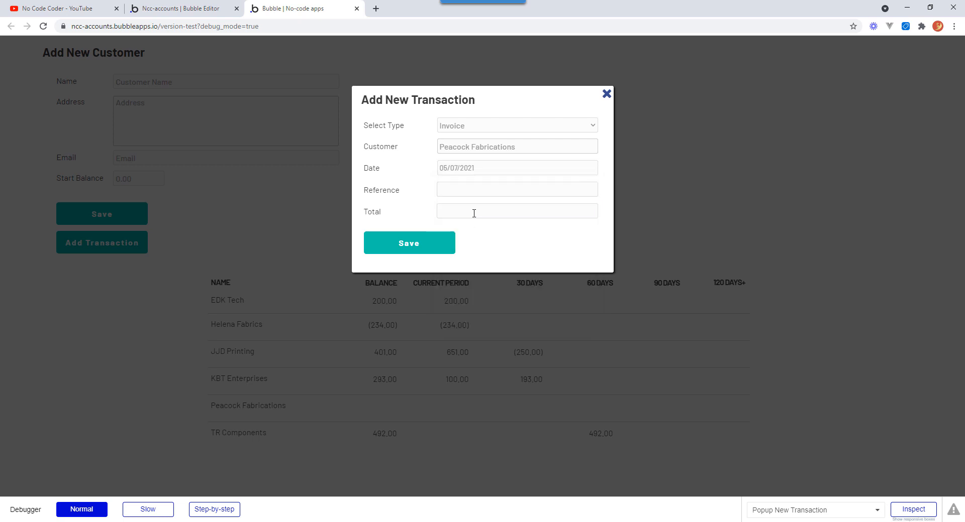
Set the date to 04/07/2021, enter reference INV 2191 and total 378, and save the transaction.
click(455, 178)
click(461, 236)
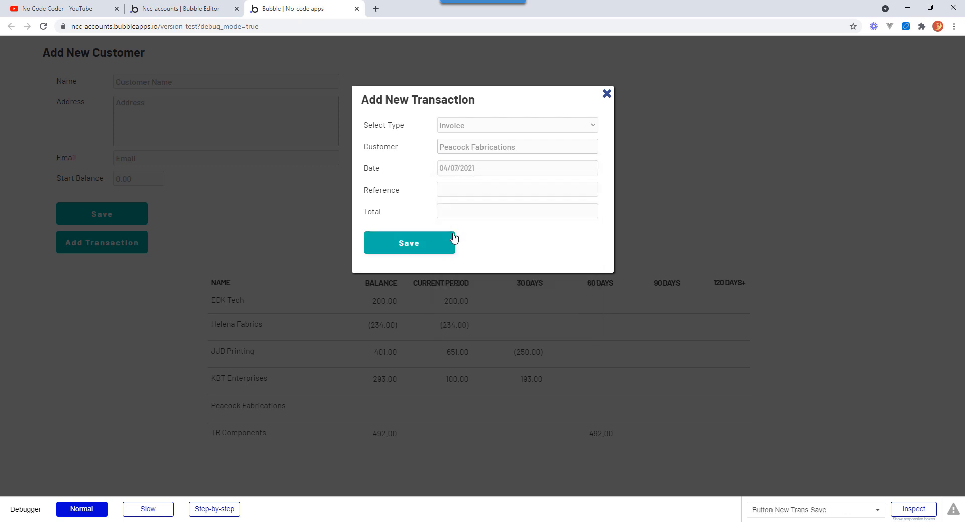
click(447, 189)
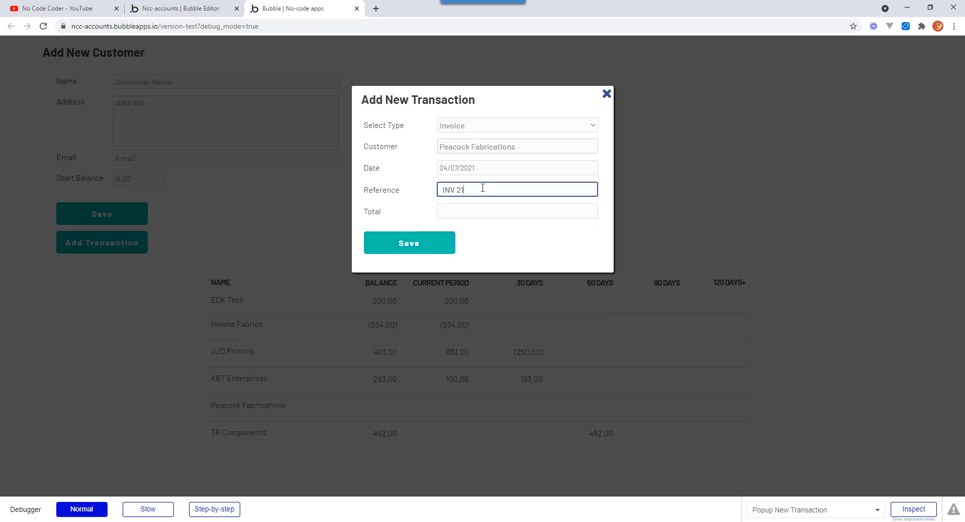
text(INV 2191)
key(Tab)
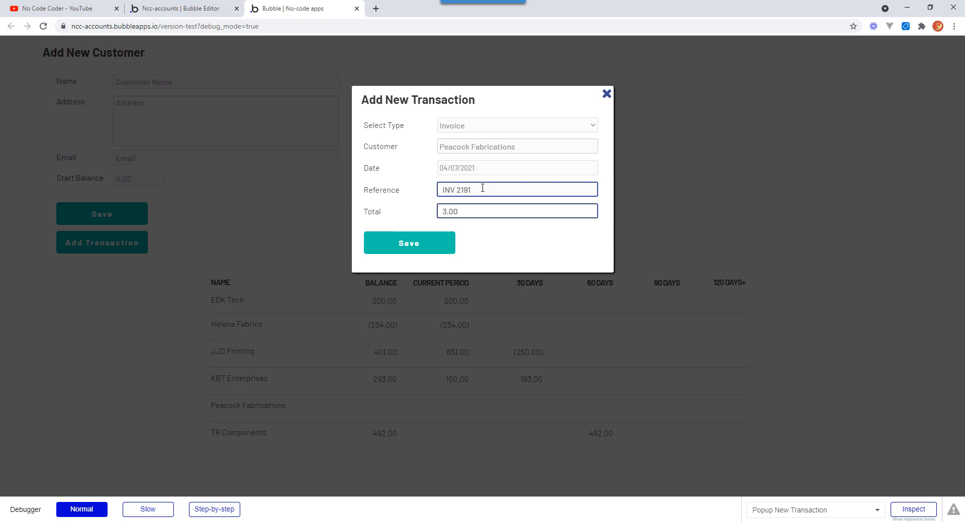
text(378)
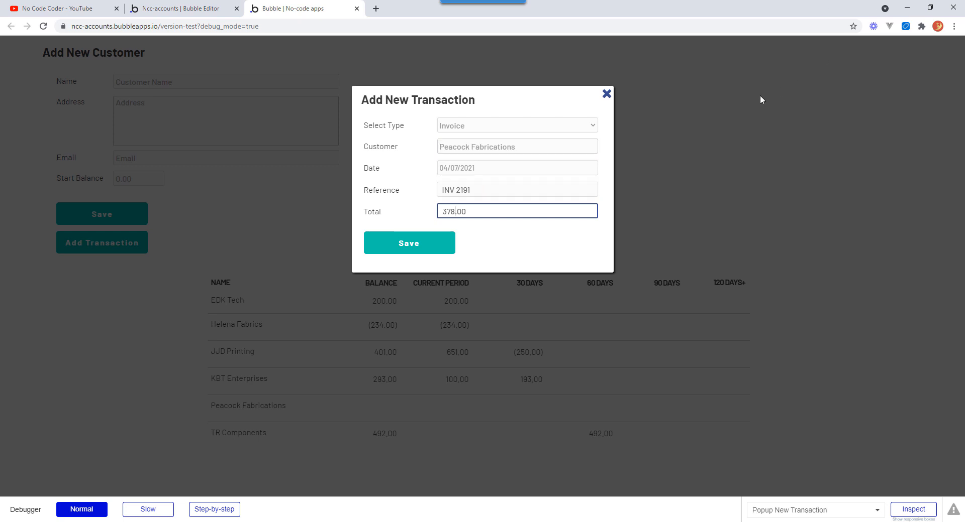
click(422, 247)
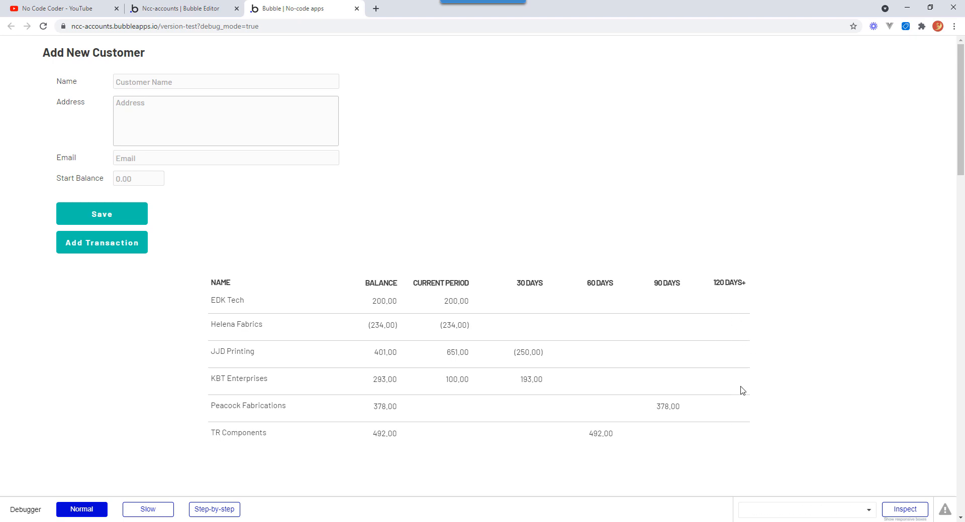
Open the Add New Transaction popup again, choose Invoice and pick customer Helena Fabrics.
click(119, 248)
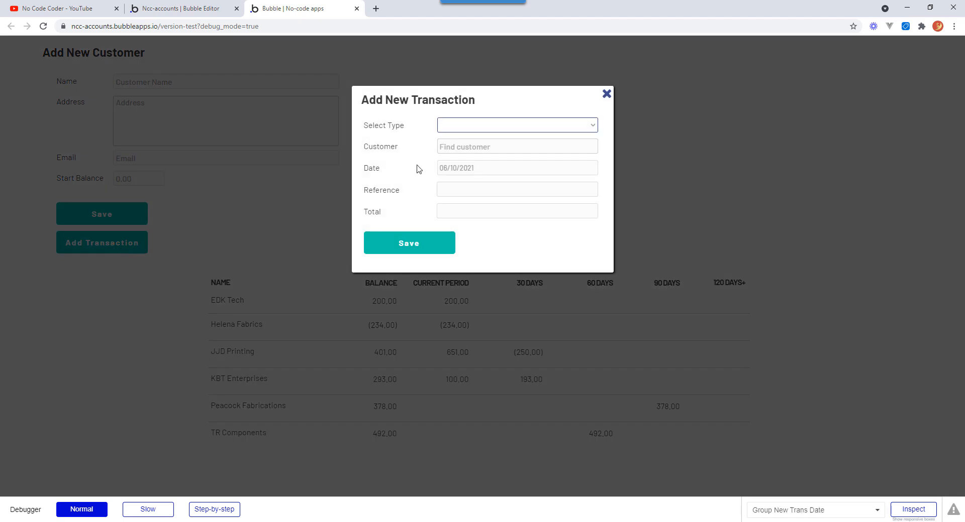
click(473, 125)
click(461, 139)
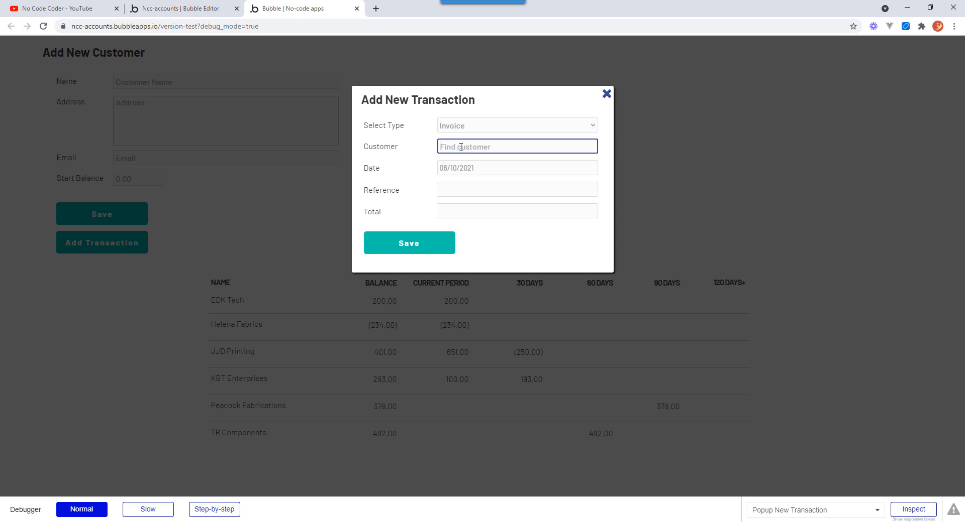
text(hel)
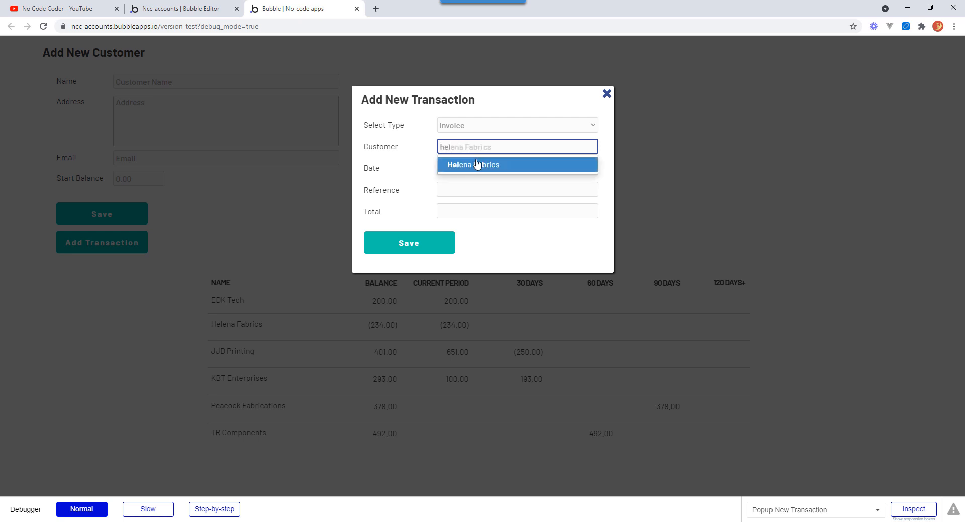
click(478, 164)
Set the transaction date to 20/04/2021 using the date picker.
click(461, 169)
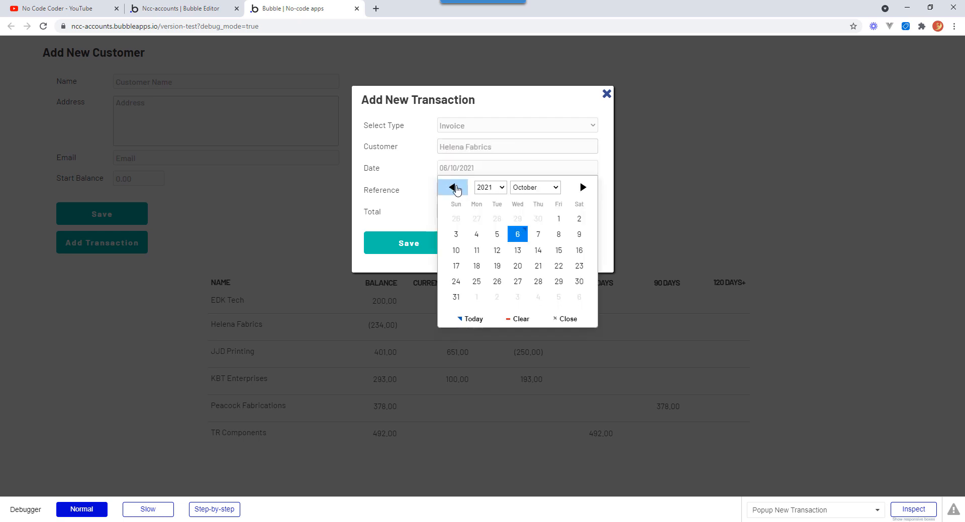
click(454, 187)
click(454, 188)
click(454, 187)
click(454, 187)
click(454, 187)
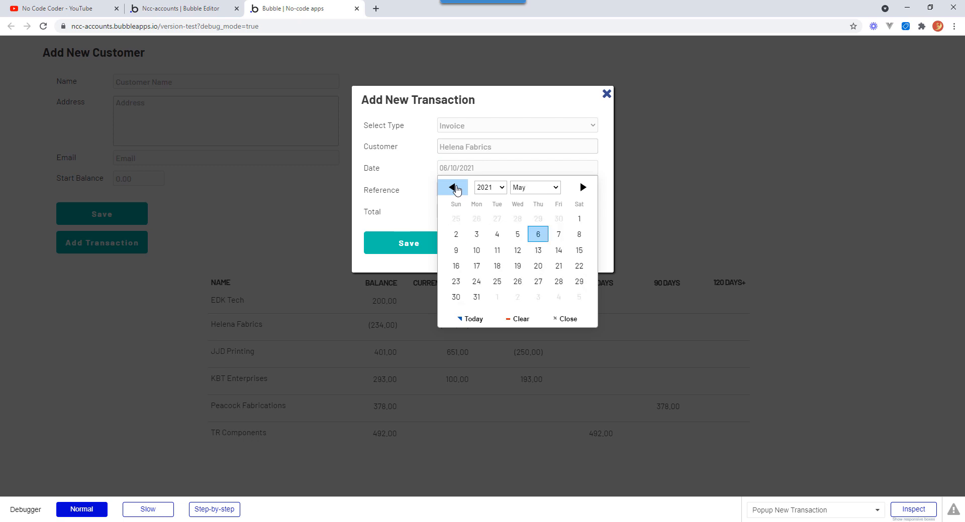
click(454, 187)
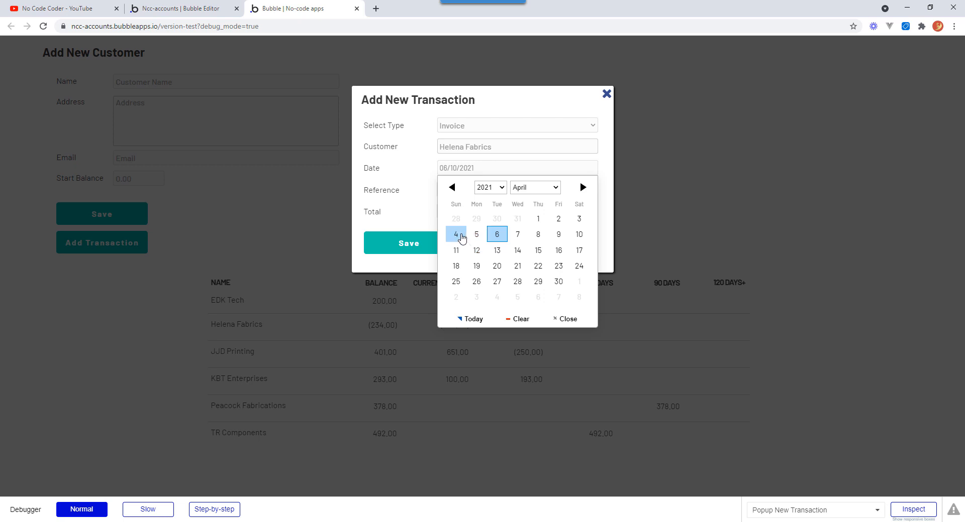
click(497, 267)
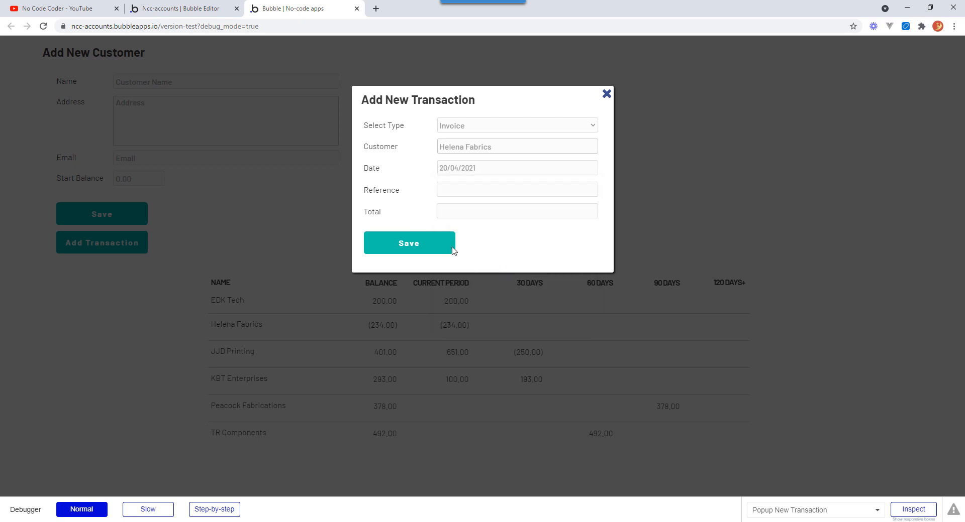
Enter reference INV 1728 and total 225, then save the transaction.
click(438, 190)
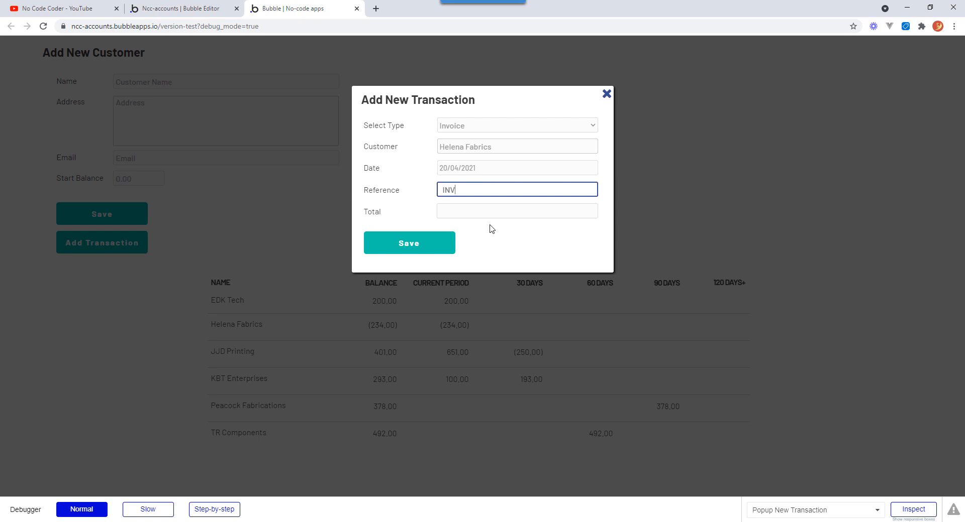
text(00)
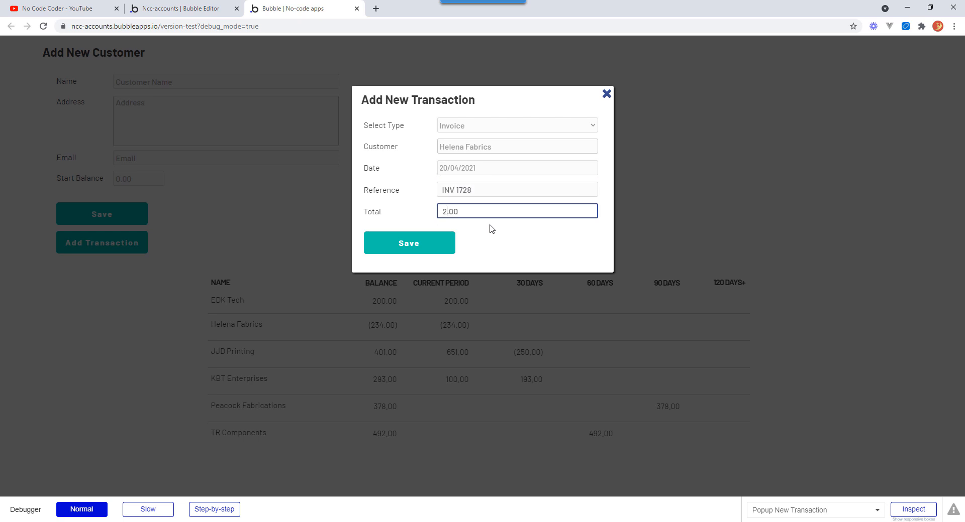
key(Tab)
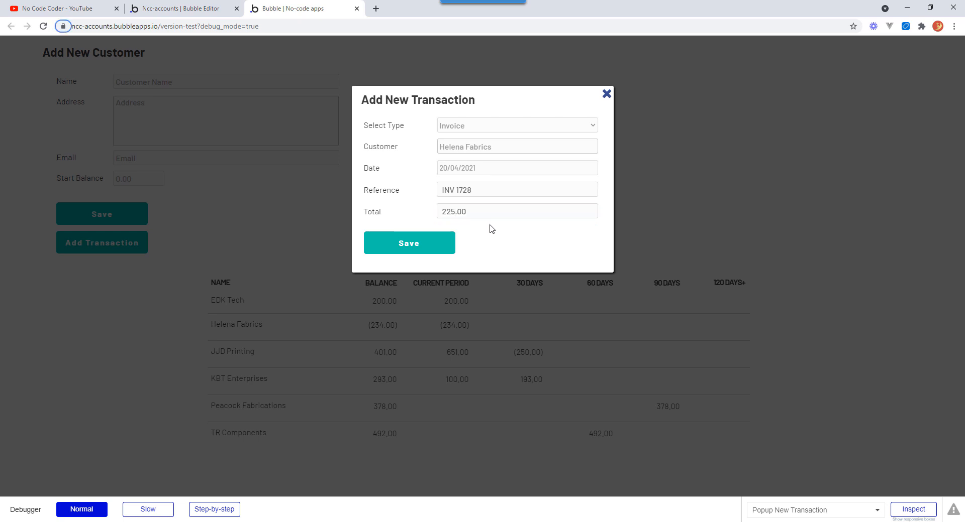
click(430, 246)
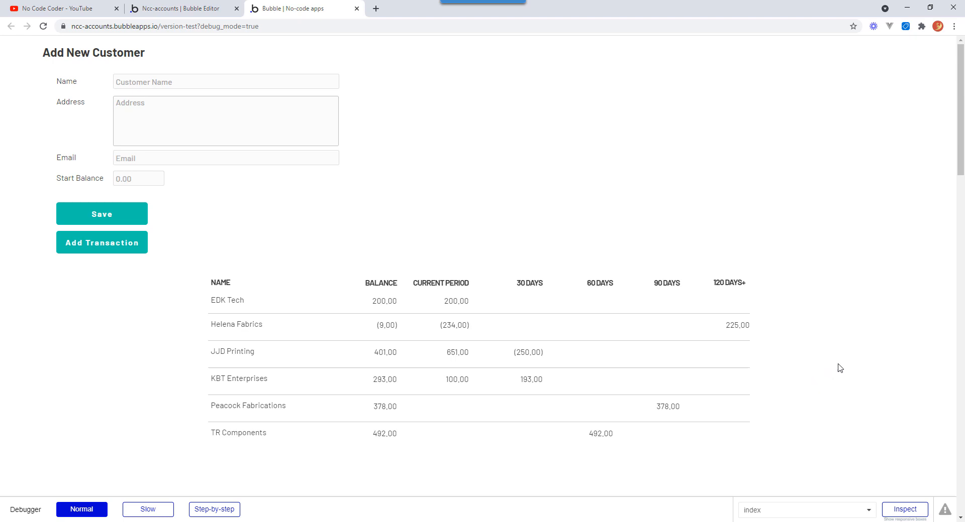
Switch to the Bubble Editor and shrink the customer list group so it ends just below its rows.
drag(962, 118, 961, 148)
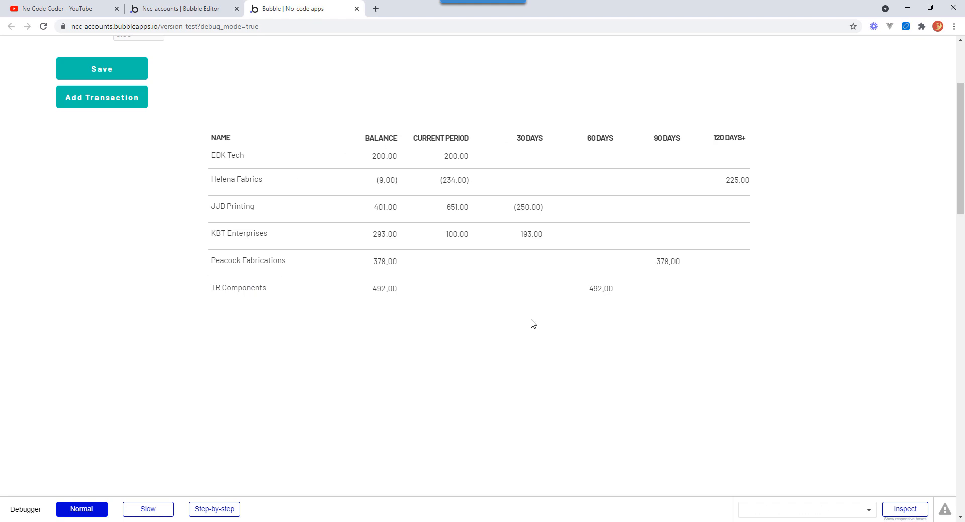
drag(957, 166, 490, 23)
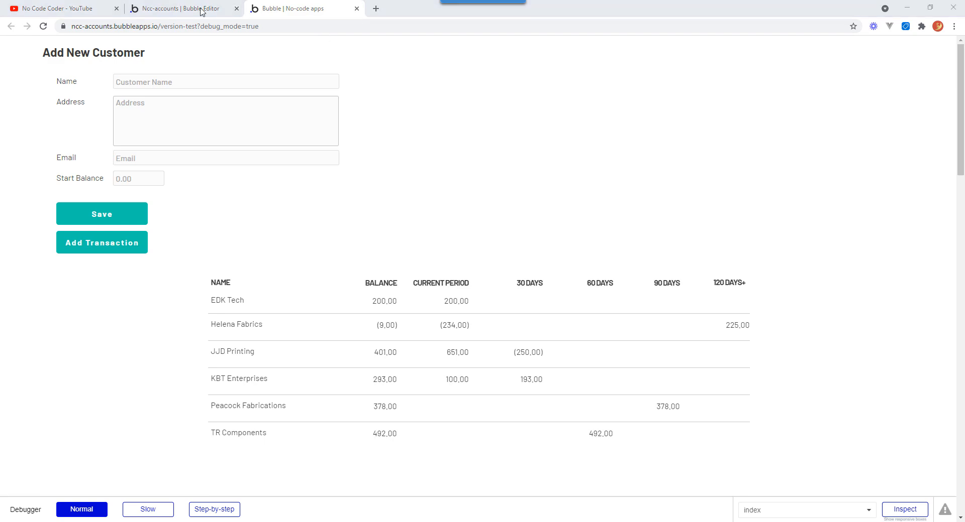
click(179, 10)
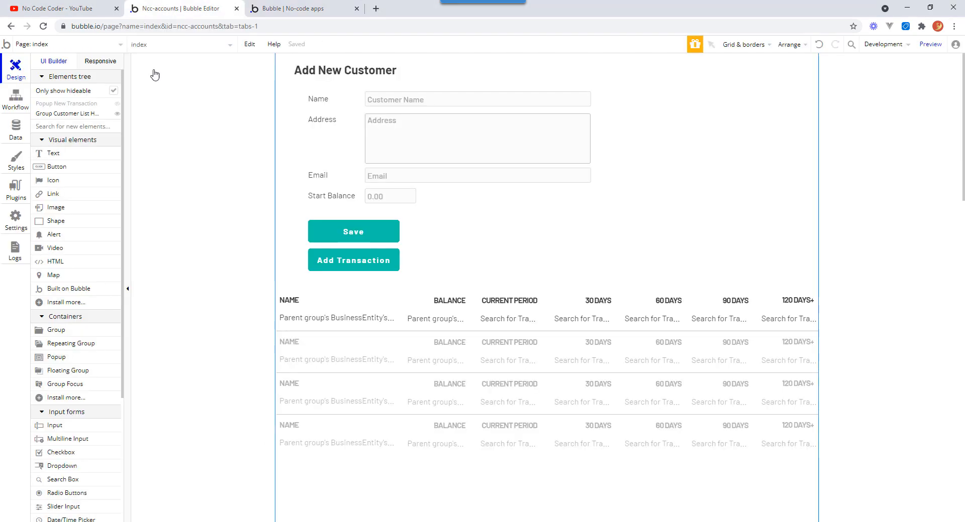
scroll(679, 167, down, 5)
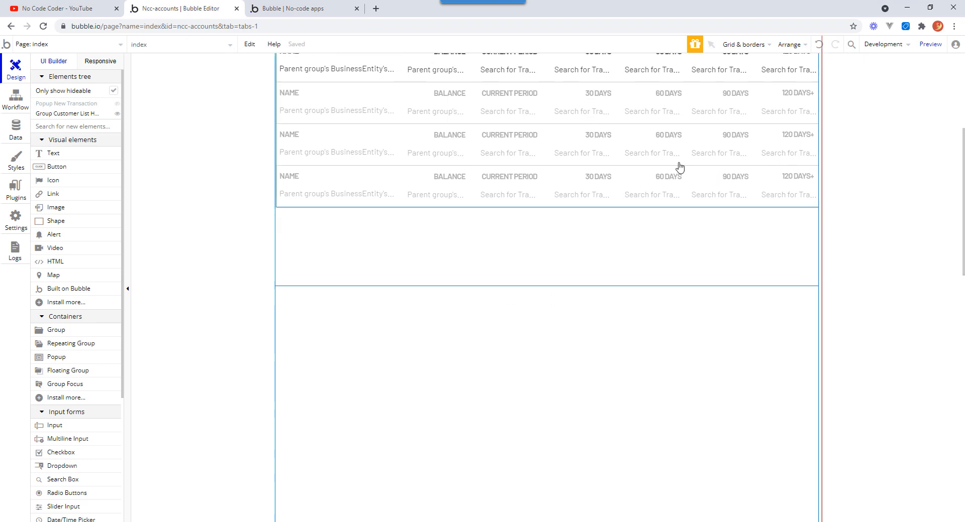
click(536, 270)
drag(547, 286, 547, 216)
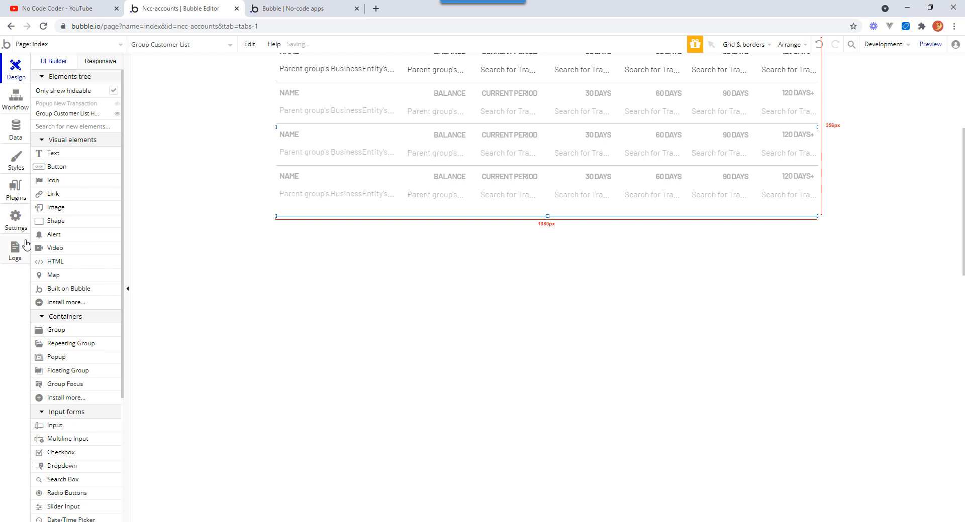
Draw a new group below the customer list and a repeating group inside it about 345 px tall.
click(58, 332)
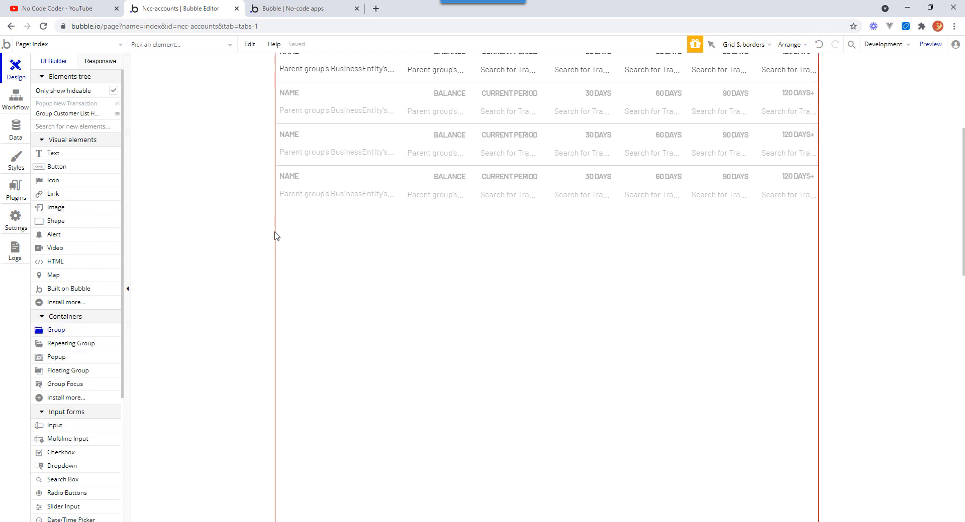
drag(276, 235, 815, 467)
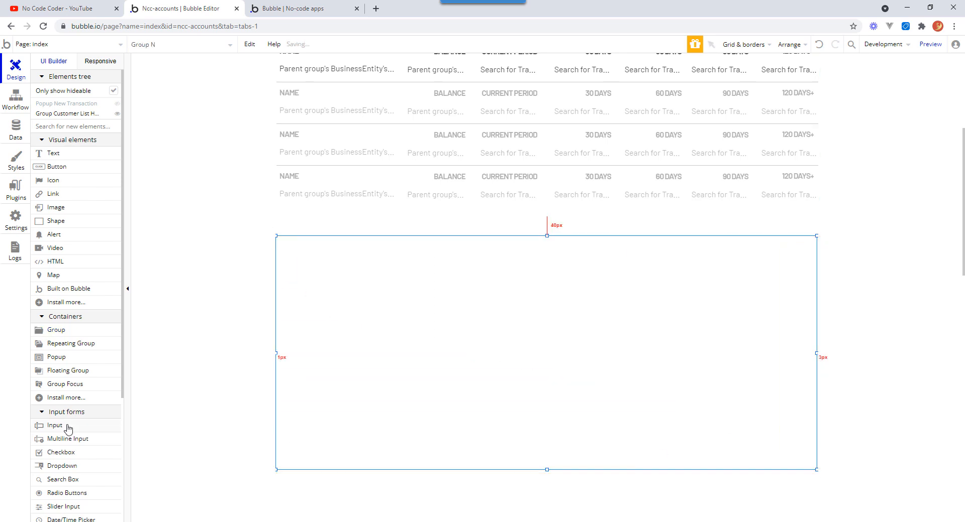
click(72, 347)
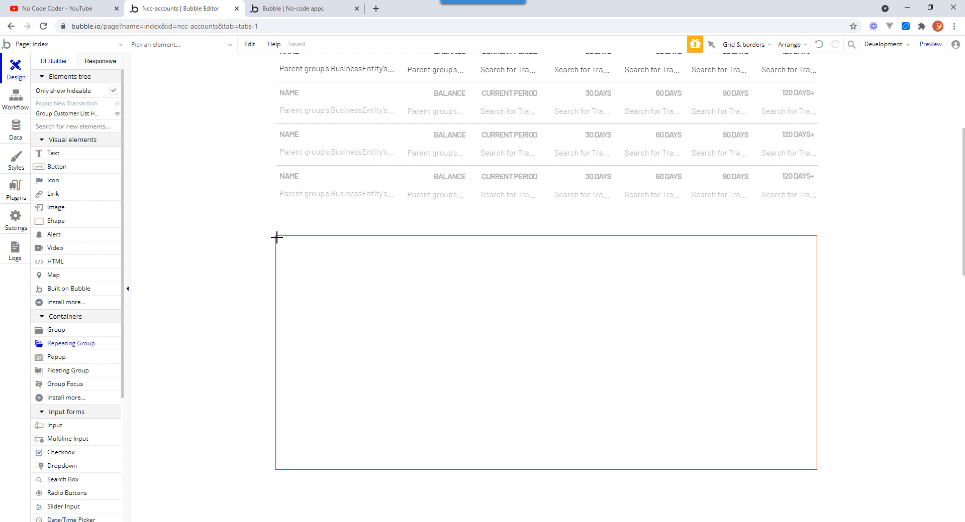
drag(277, 237, 813, 468)
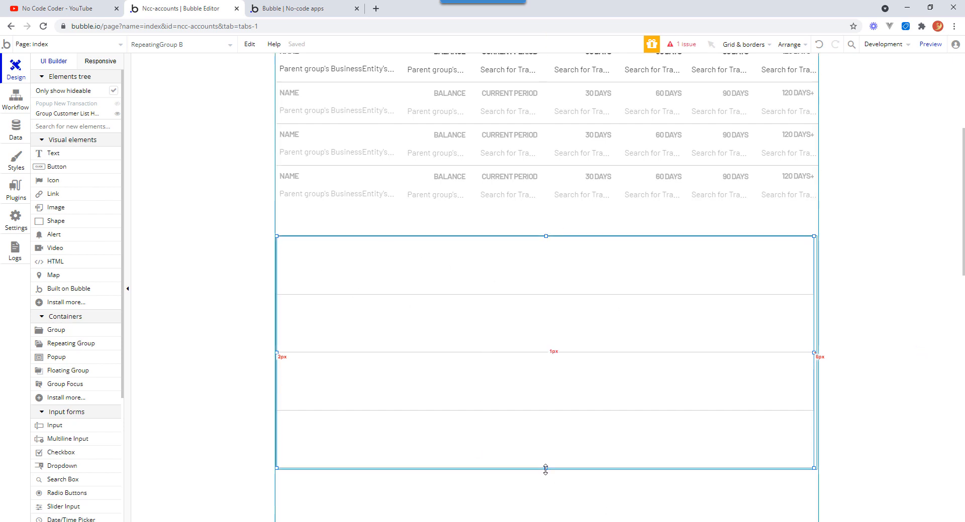
drag(545, 470, 546, 410)
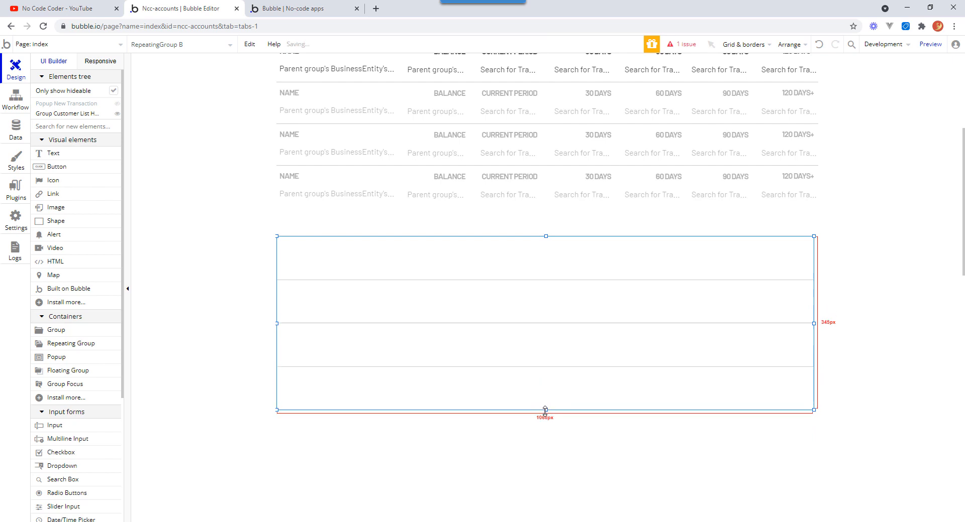
Set the repeating group's type of content to Transaction and its layout style to Ext. vertical scrolling.
double_click(611, 349)
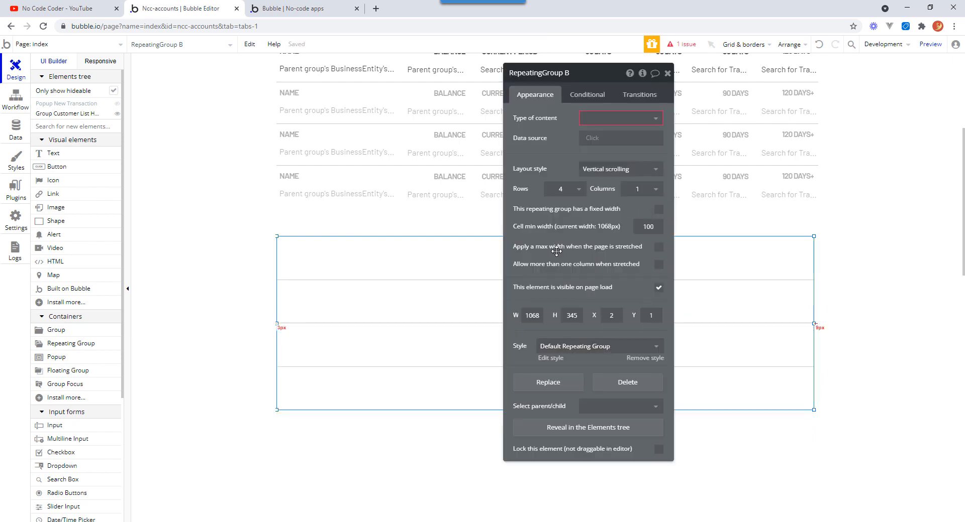
click(656, 121)
click(614, 168)
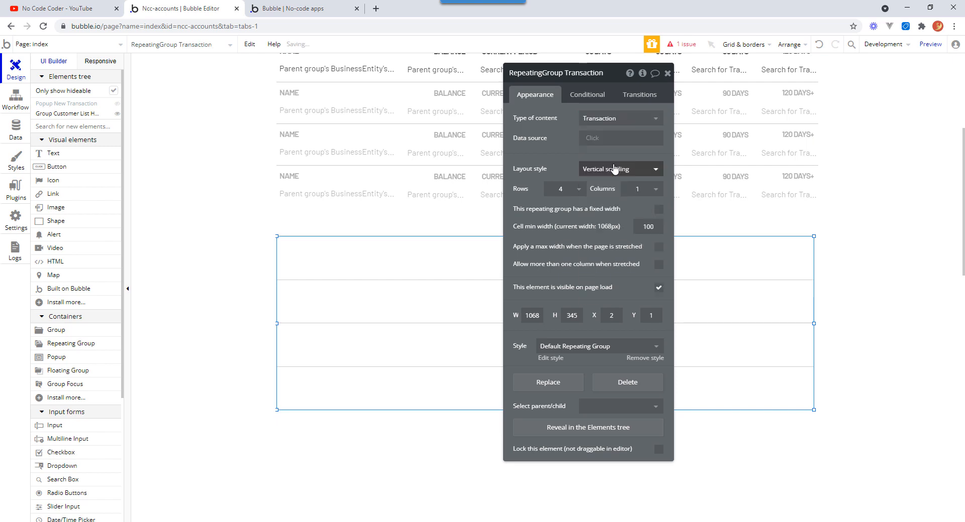
click(595, 143)
click(555, 150)
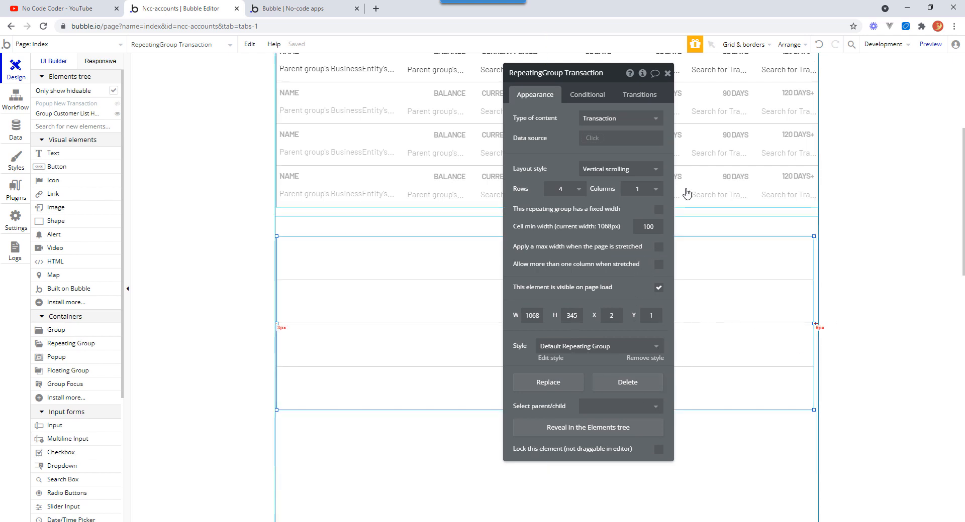
click(655, 170)
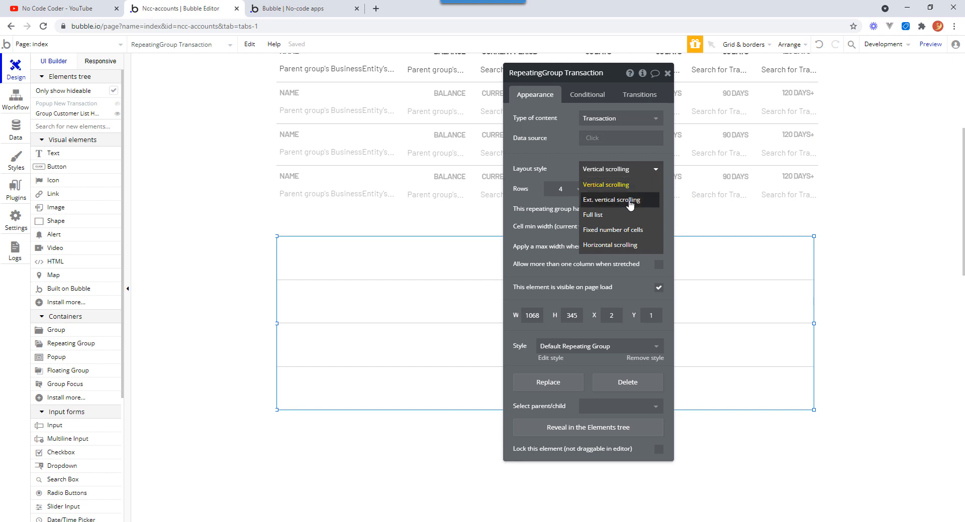
click(630, 201)
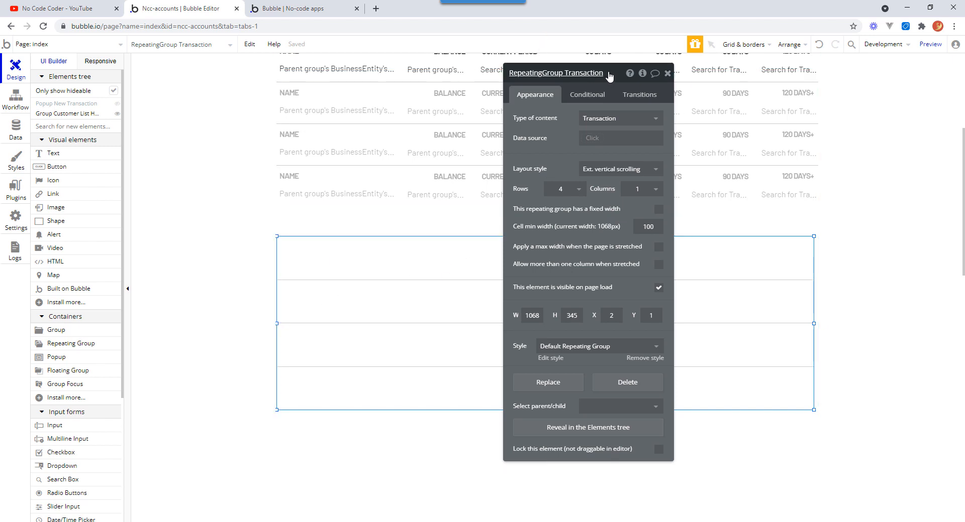
drag(610, 76, 887, 104)
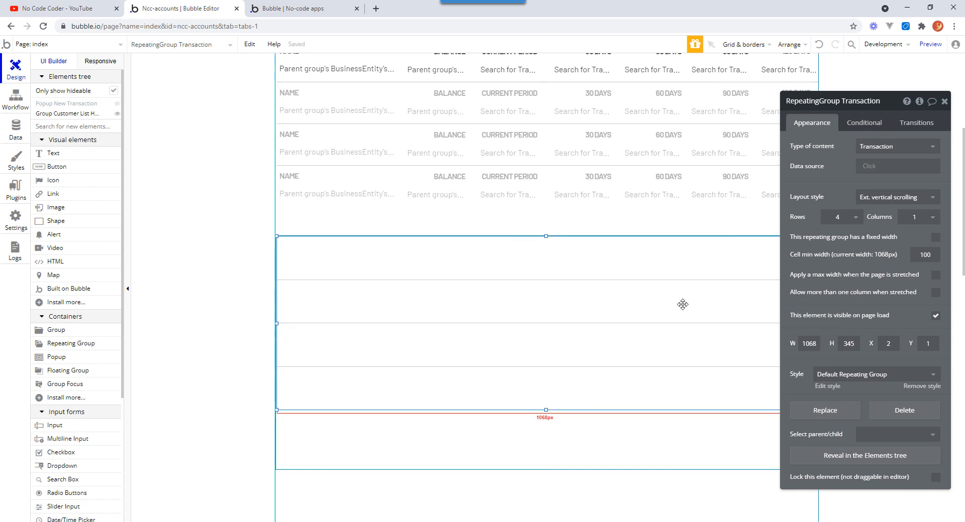
Add a text element in the first repeating-group cell showing the current cell's Transaction's Type's Display.
click(50, 158)
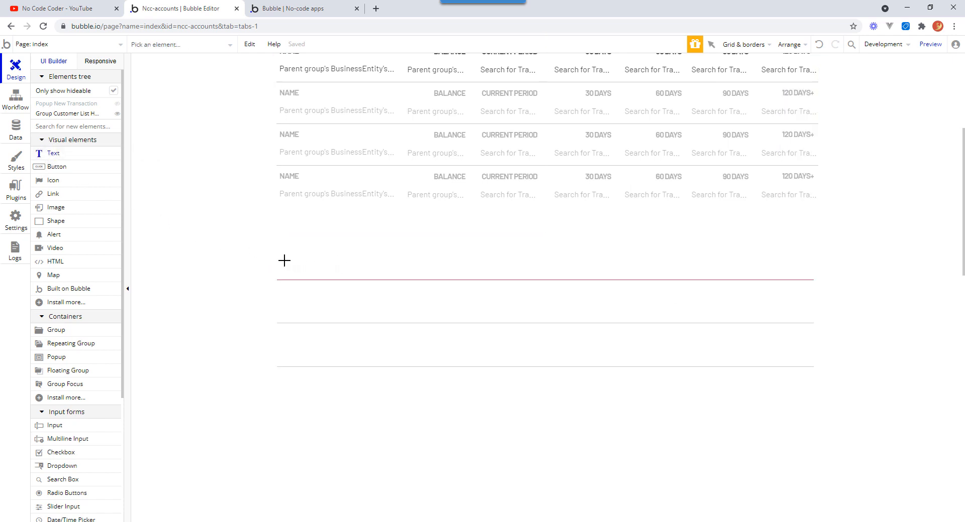
drag(281, 265, 361, 271)
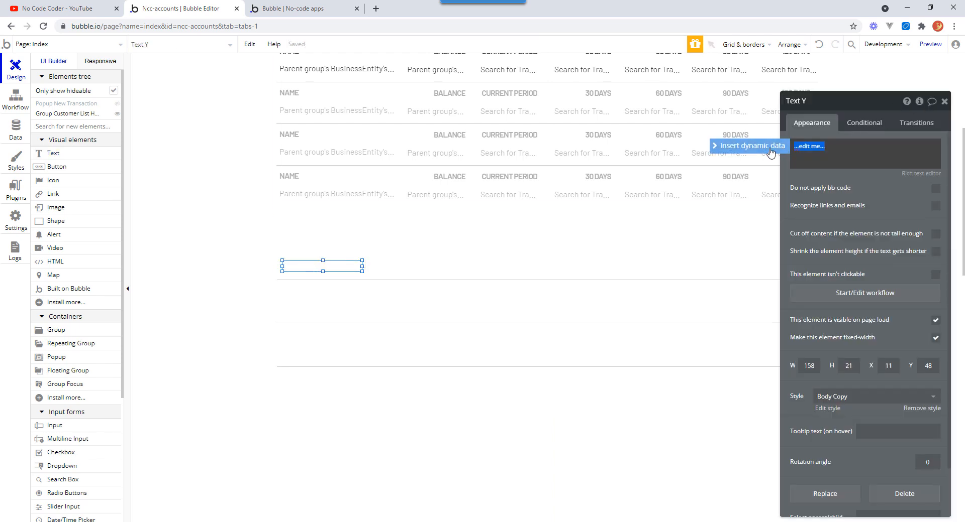
click(782, 150)
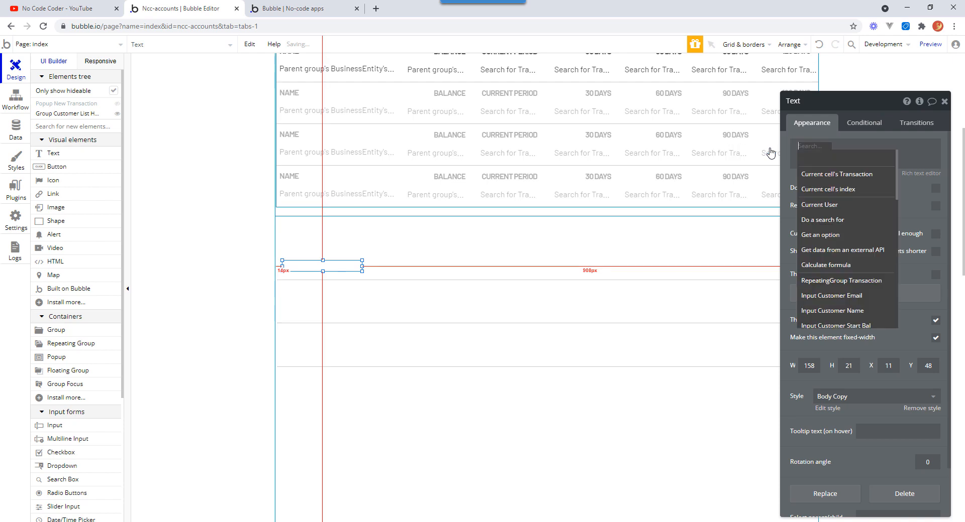
click(863, 175)
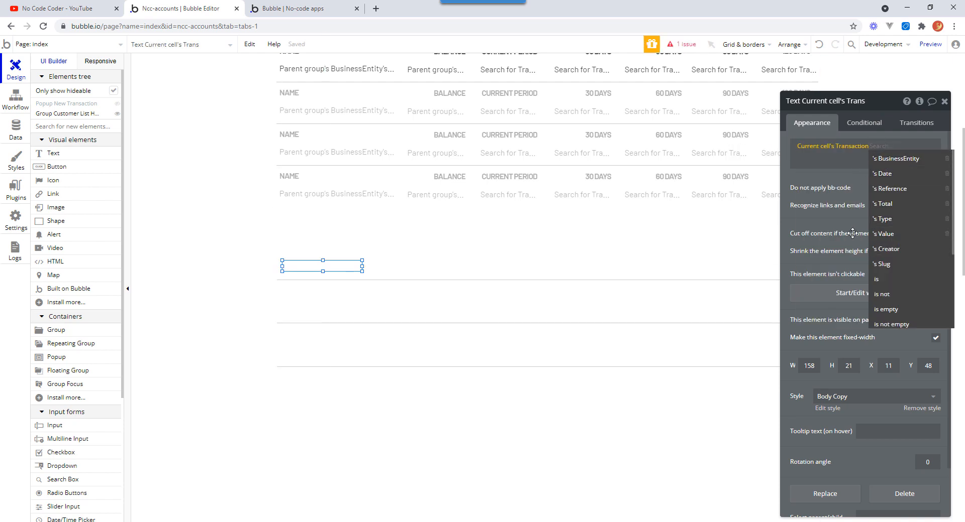
click(885, 219)
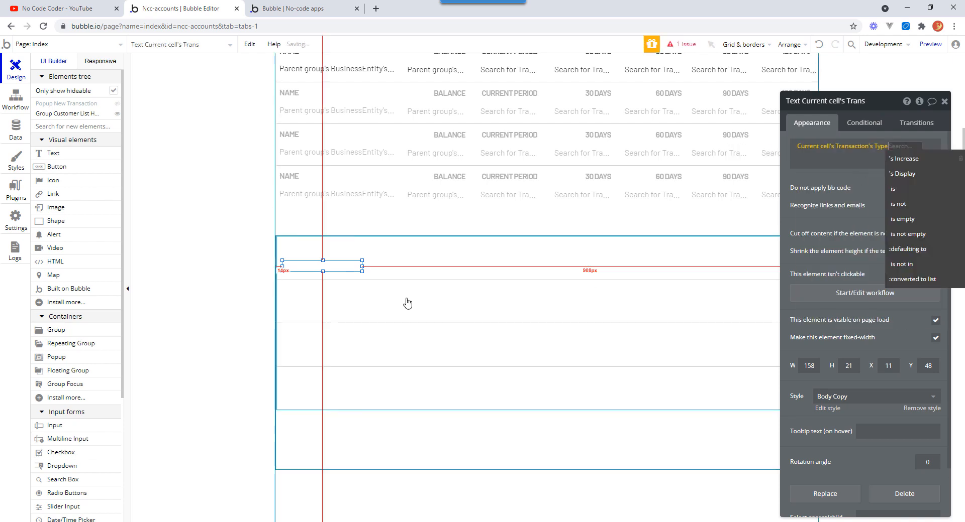
click(907, 174)
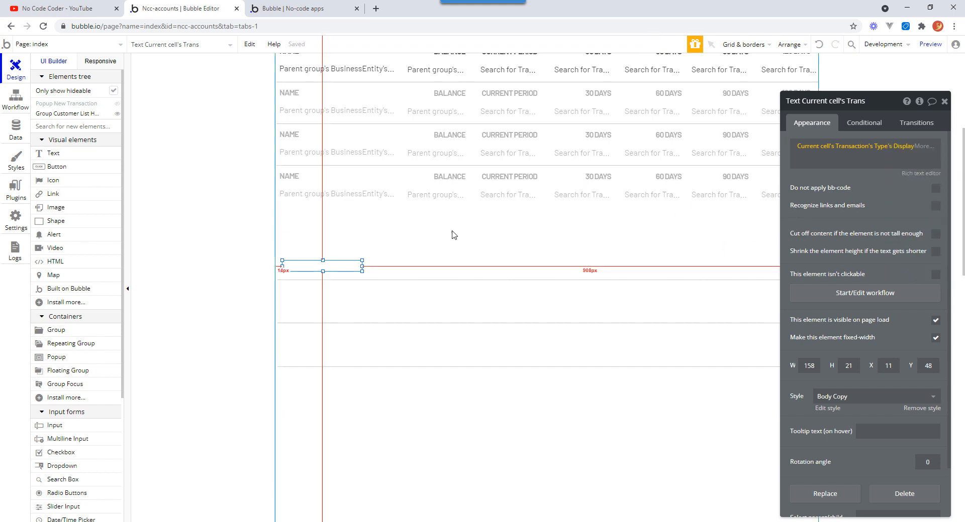
Move the type text up to the top-left corner of the cell.
click(415, 250)
click(333, 270)
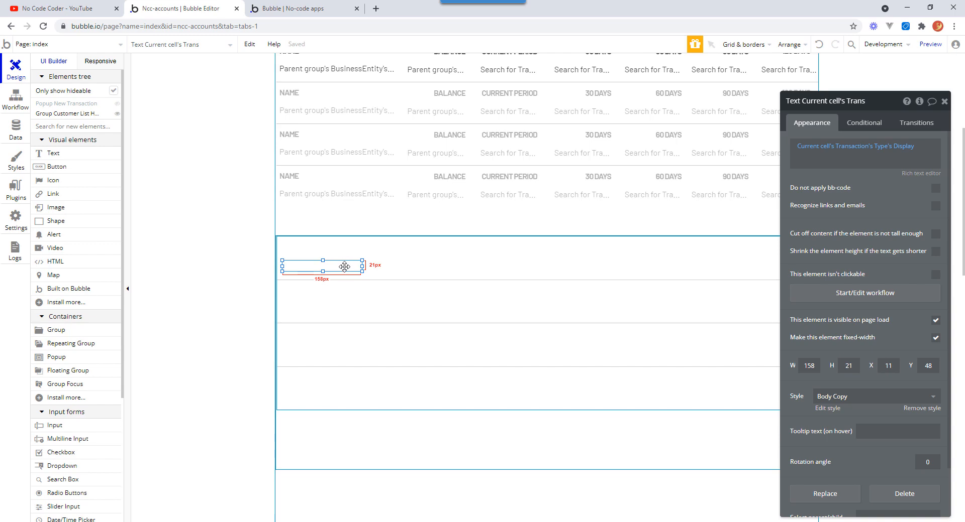
drag(344, 266, 342, 248)
Shorten the outer group and reduce the repeating group's height to 174 px.
click(556, 445)
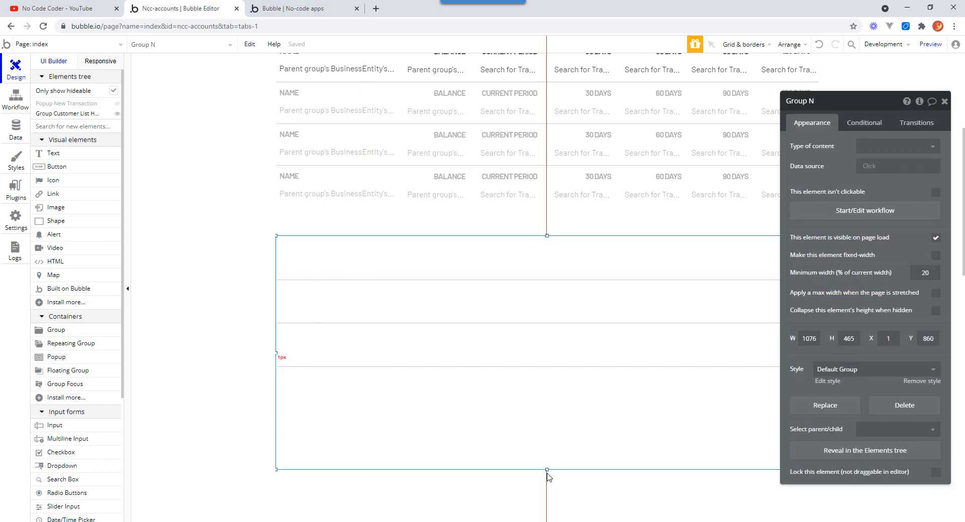
drag(547, 471, 562, 404)
click(300, 257)
click(298, 255)
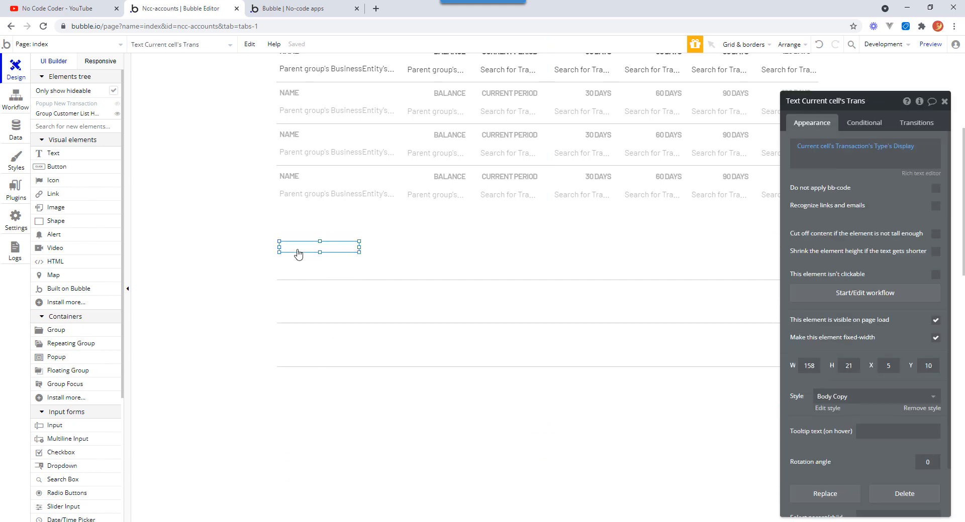
click(431, 279)
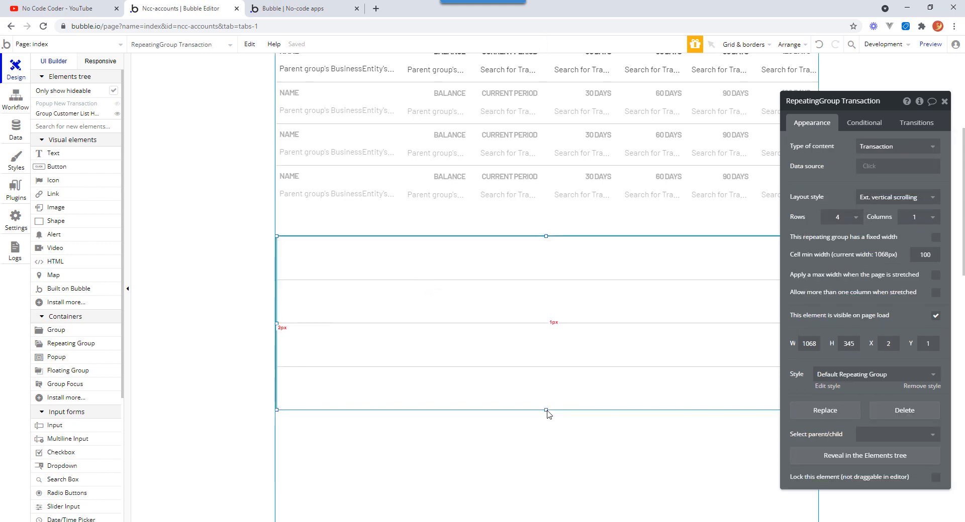
drag(546, 411, 558, 324)
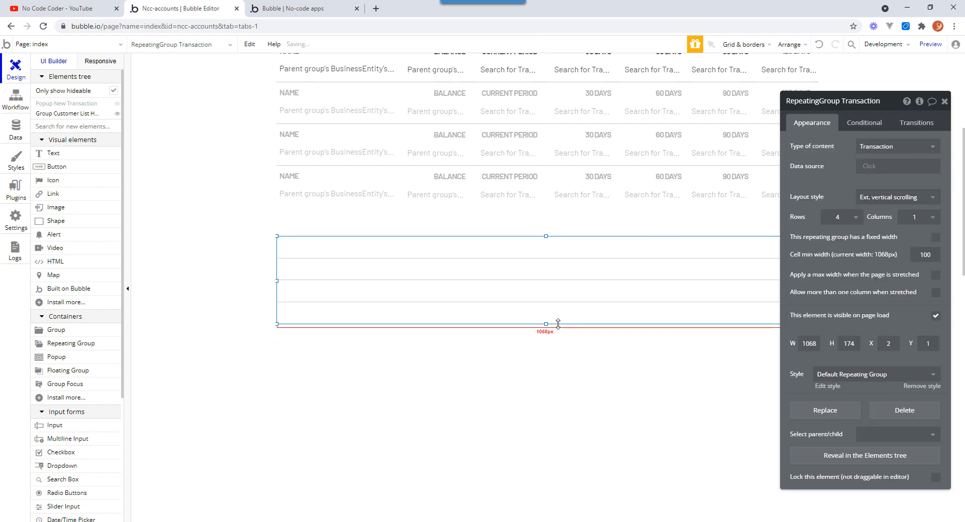
Stretch the type text to 26 px tall at the top of the cell.
click(296, 247)
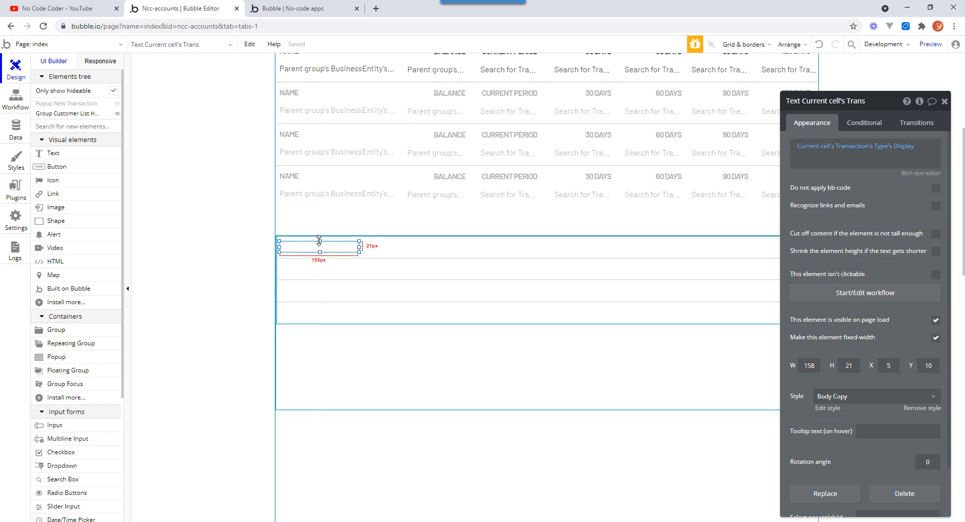
drag(319, 241, 319, 240)
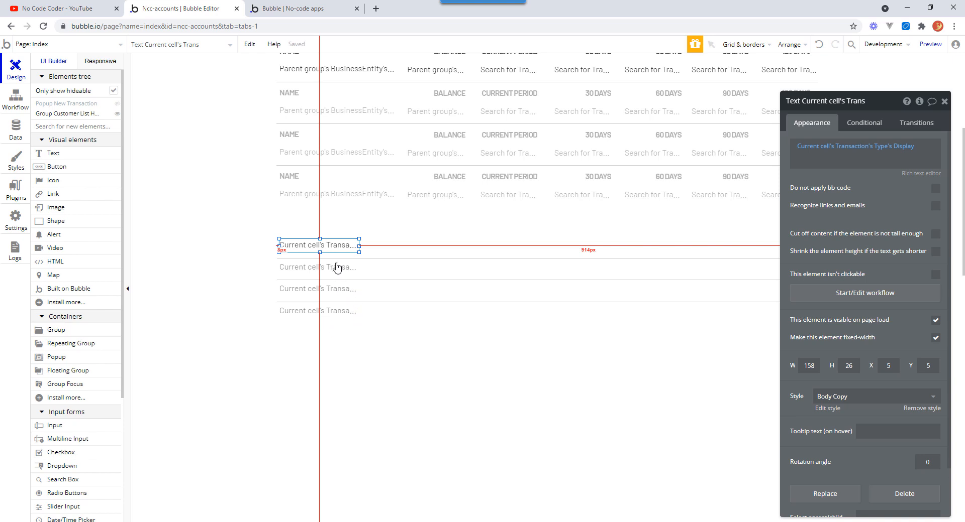
key(Escape)
Duplicate the type text into a second column and change its dynamic data to the current cell's Transaction's Date.
drag(335, 245, 426, 245)
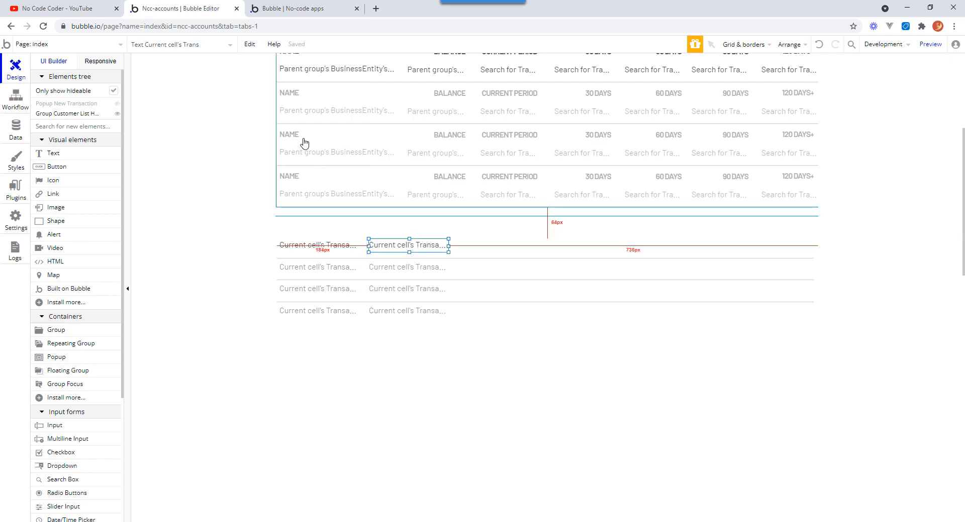
double_click(430, 244)
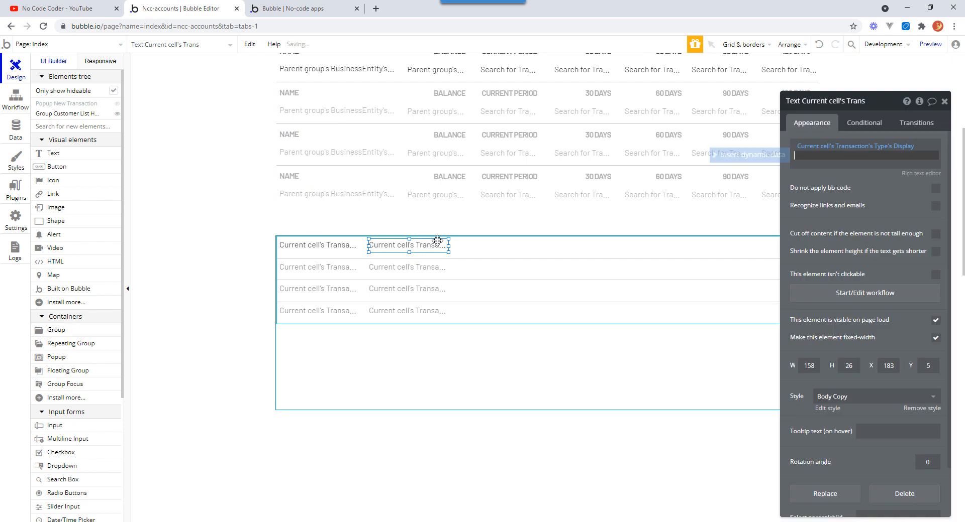
click(883, 146)
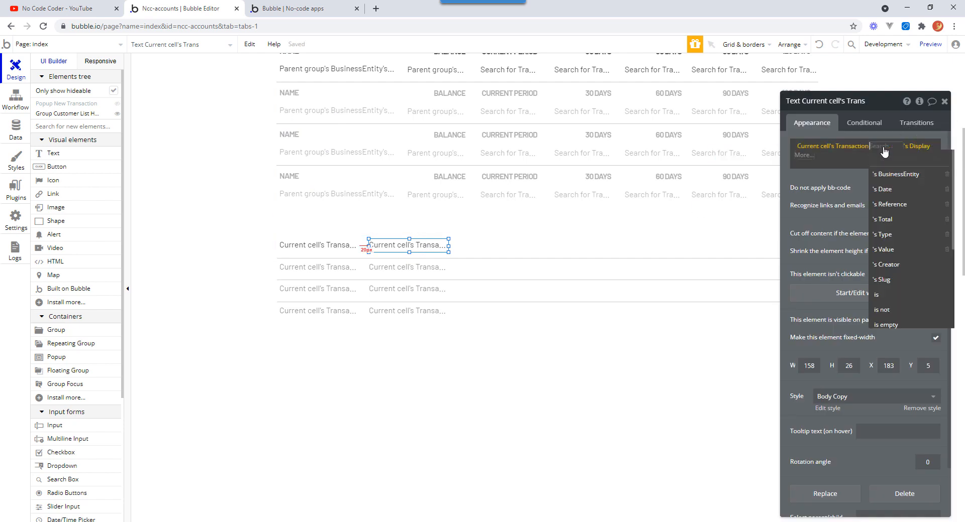
click(892, 189)
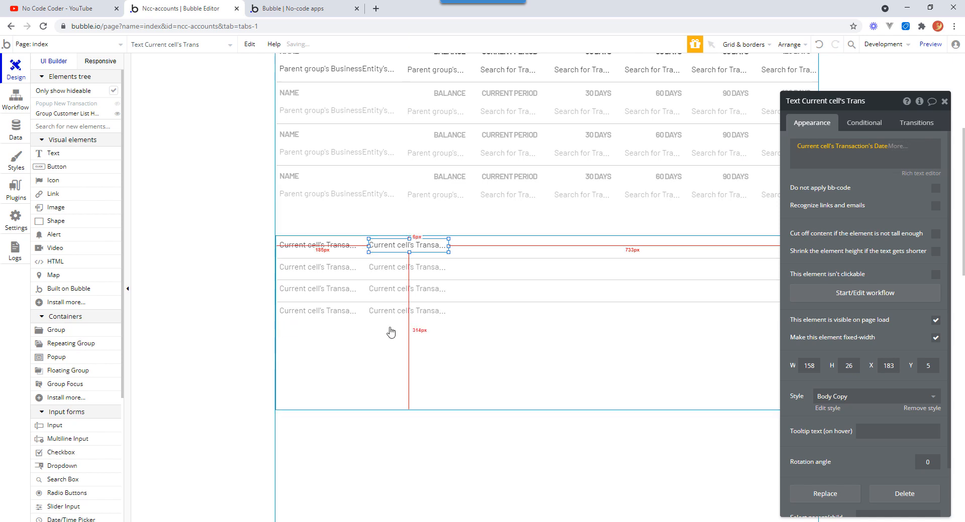
Format the date with the Custom format dd mmm yyyy.
click(895, 147)
click(915, 179)
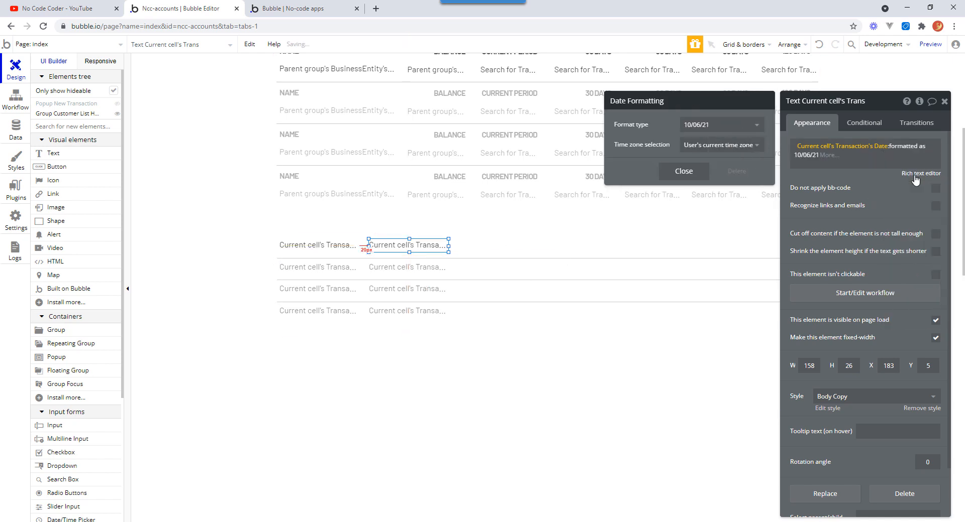
click(755, 128)
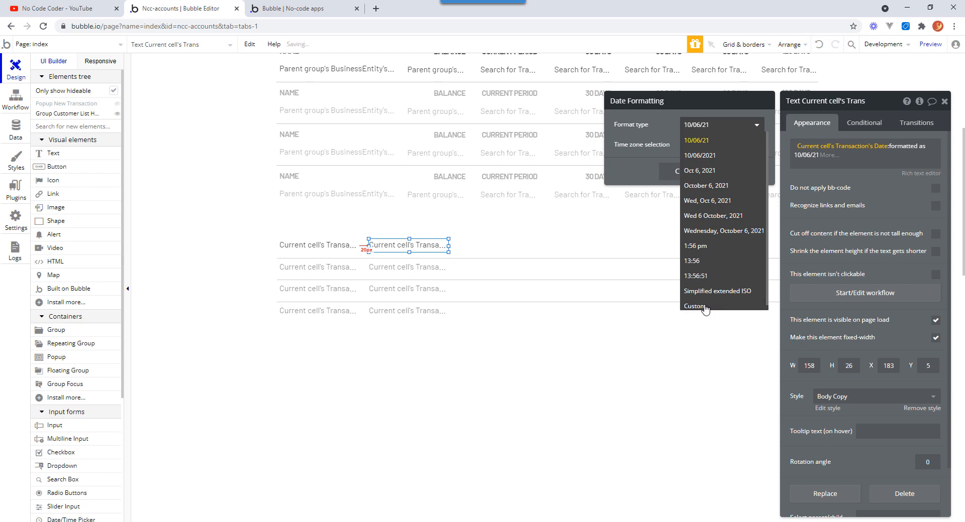
click(705, 307)
drag(684, 143, 785, 138)
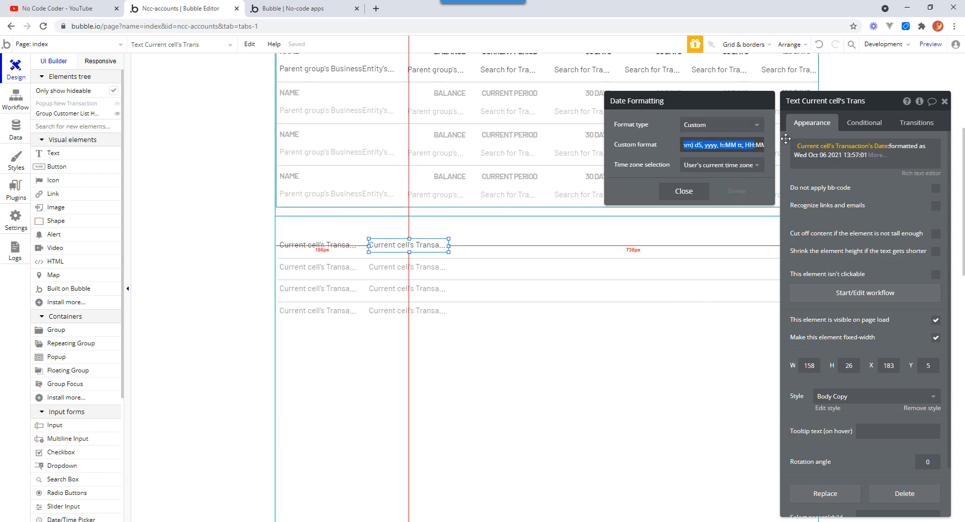
text(dd mmm)
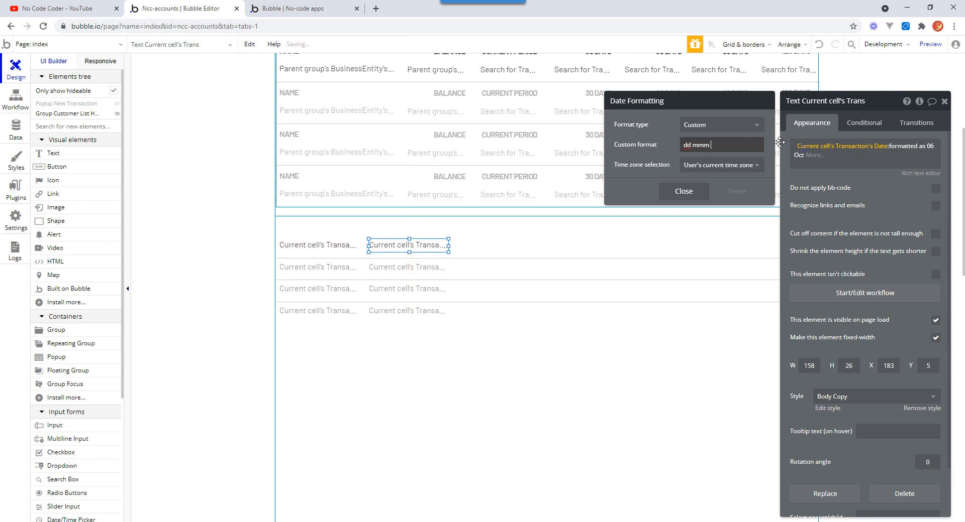
text( yyyy)
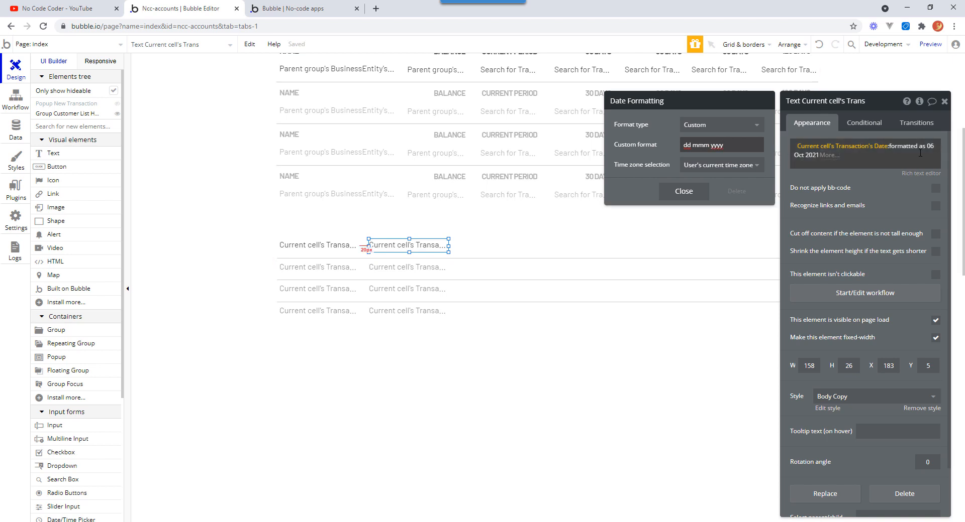
click(691, 196)
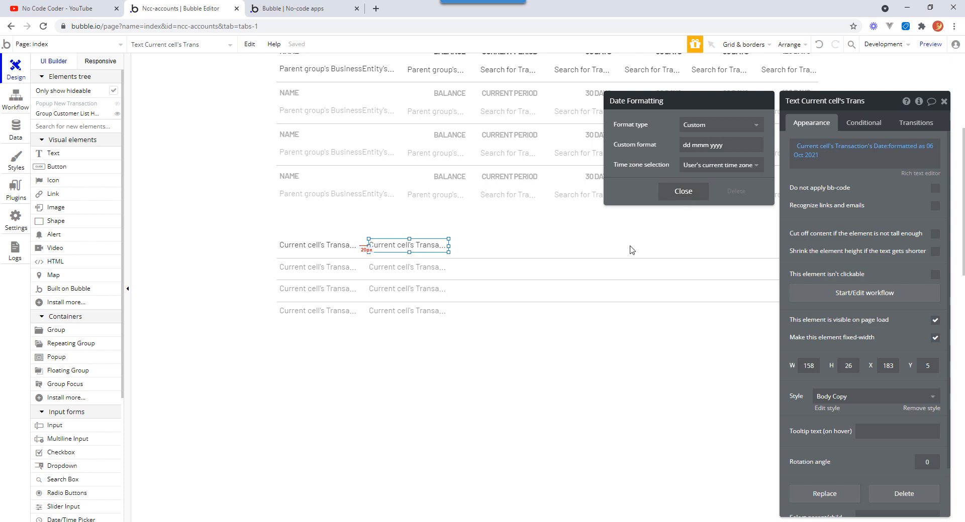
click(692, 196)
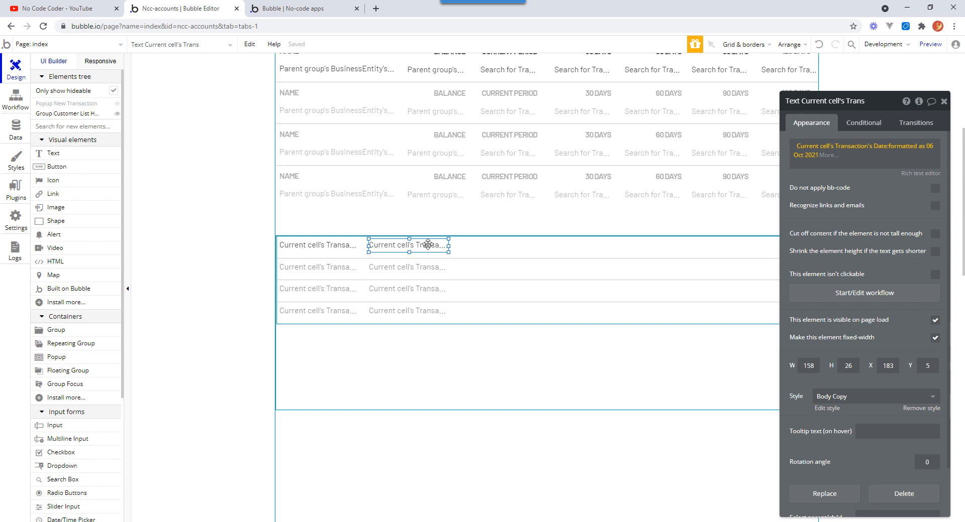
Duplicate the date text into a third column and change it to show the current cell's Transaction's Reference.
drag(428, 245, 611, 246)
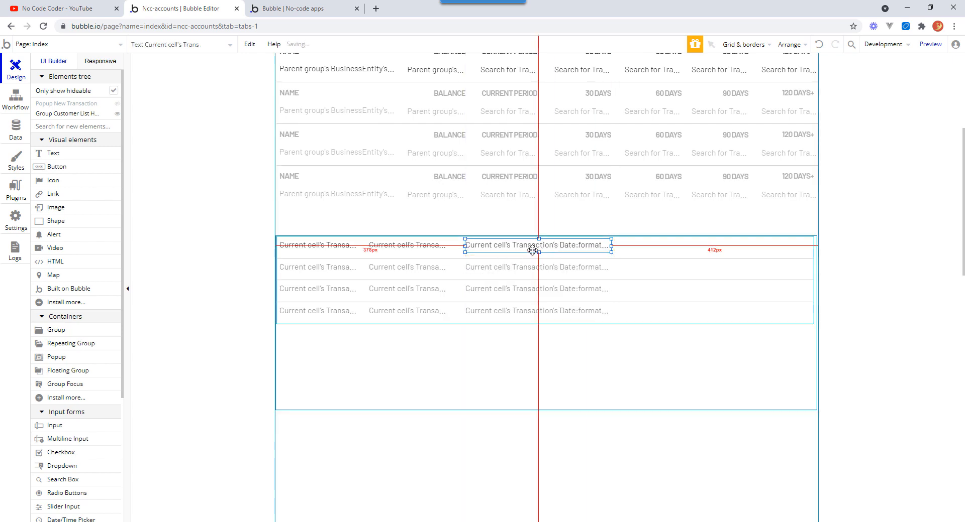
double_click(529, 249)
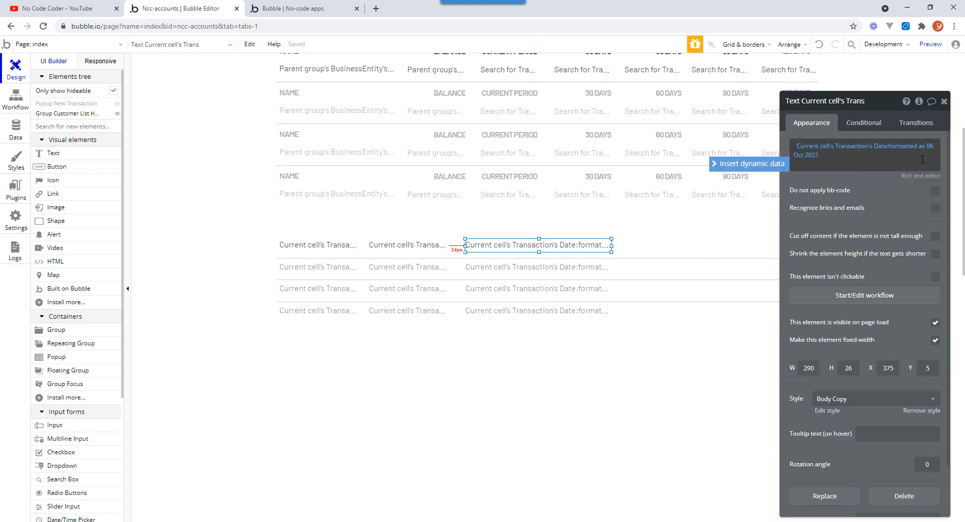
click(891, 147)
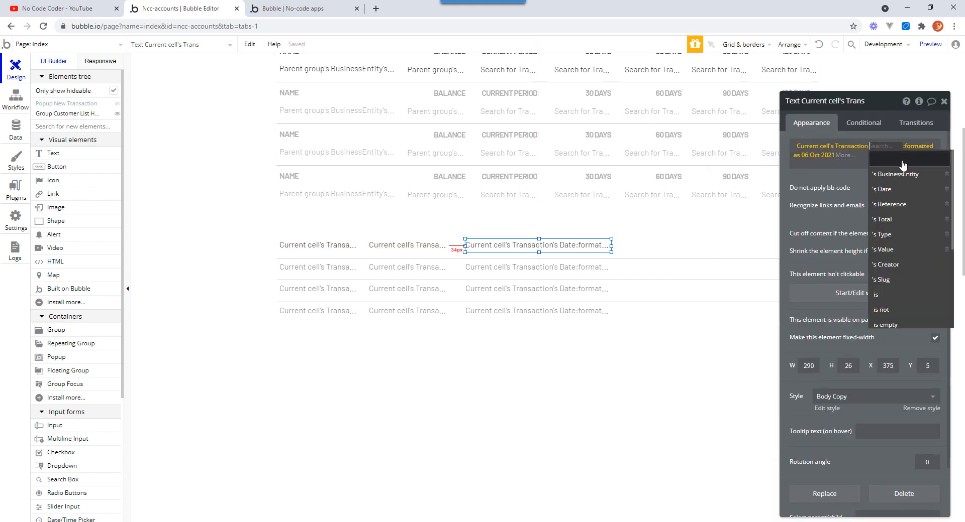
click(903, 212)
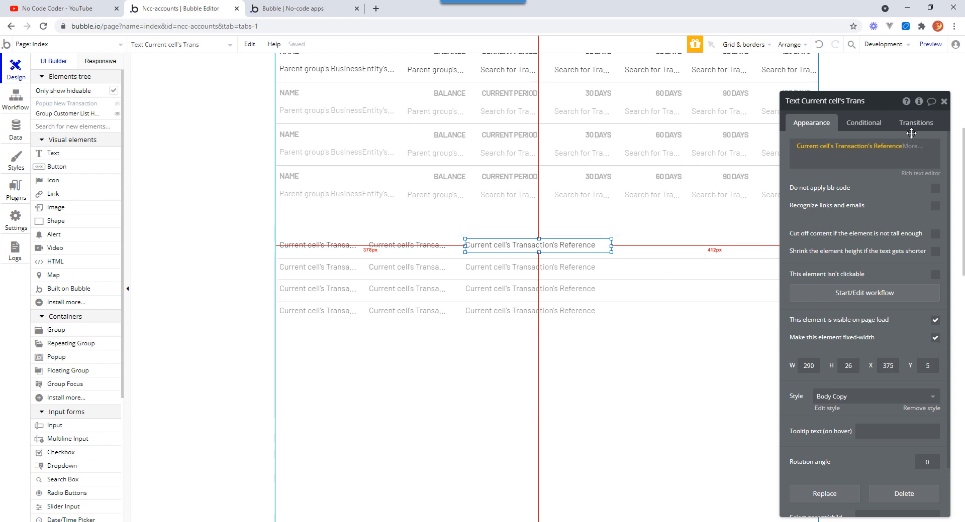
Duplicate a text into a fourth column and change it to show the current cell's Transaction's Total.
drag(886, 108, 231, 97)
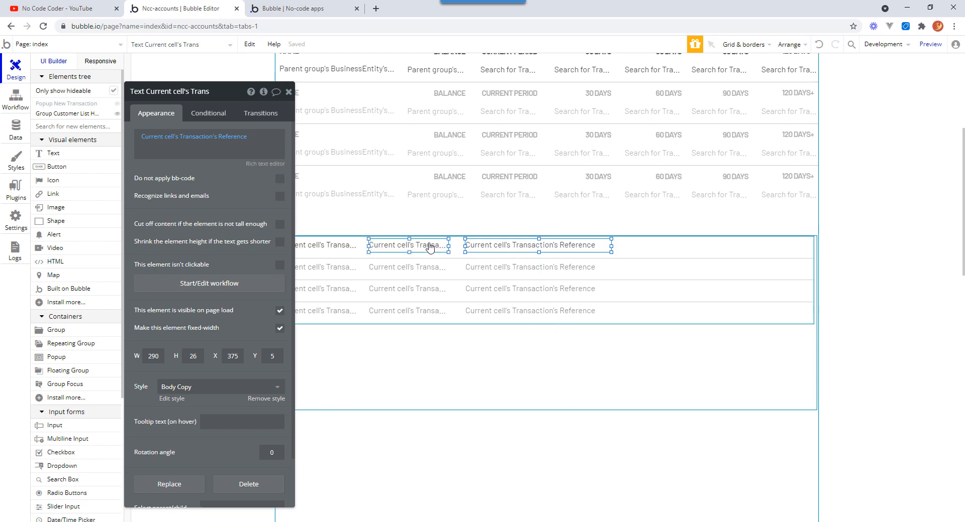
drag(429, 247, 678, 247)
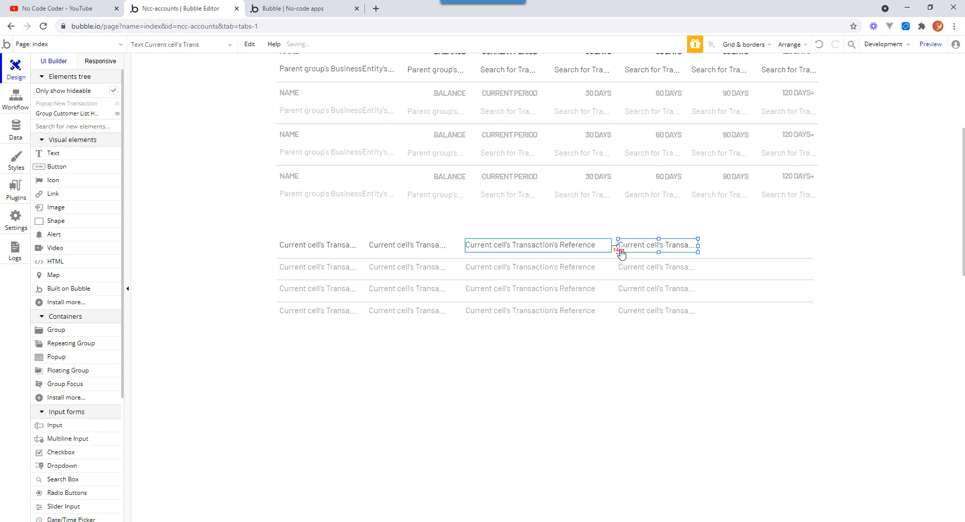
click(650, 246)
double_click(650, 245)
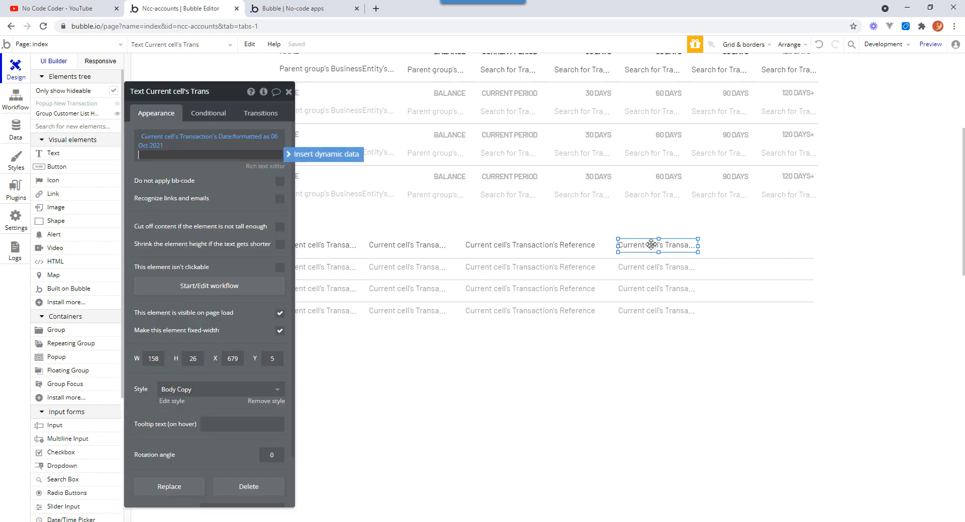
click(221, 147)
click(232, 143)
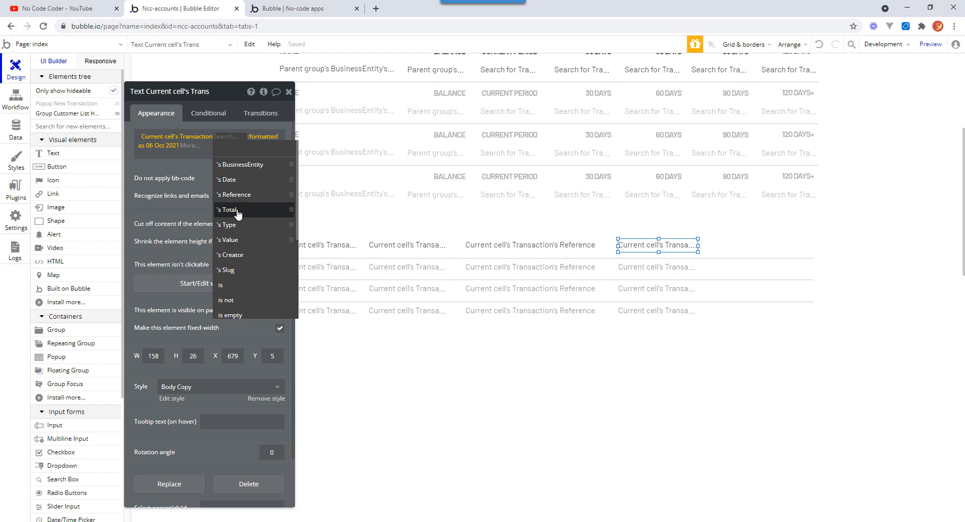
click(238, 213)
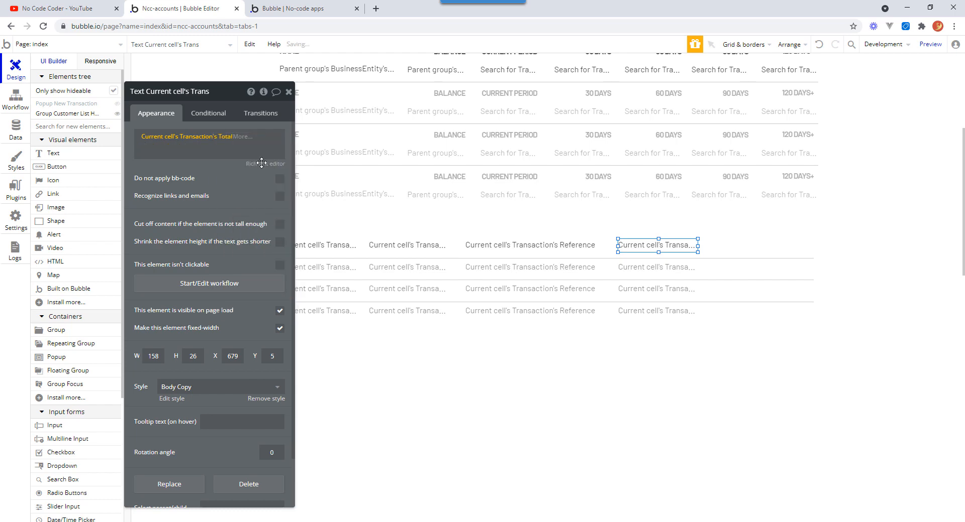
Format the total as a number with 2 decimal places, a comma thousand separator and parentheses for negative numbers.
click(238, 143)
click(247, 159)
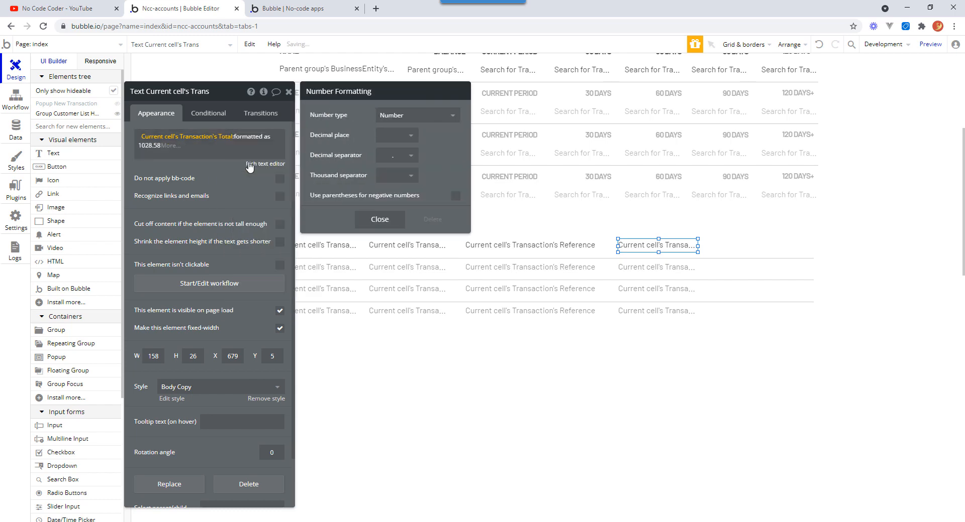
click(404, 134)
click(402, 193)
click(411, 175)
click(390, 206)
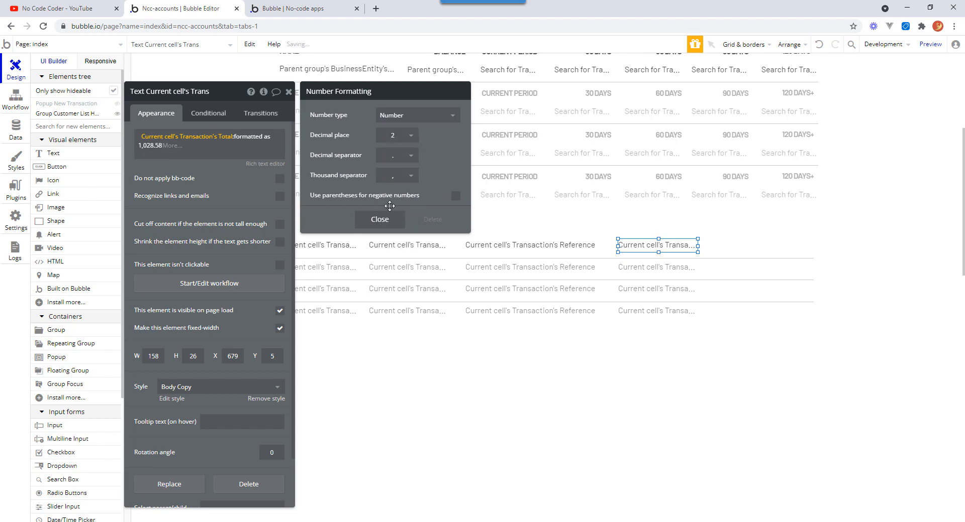
click(456, 196)
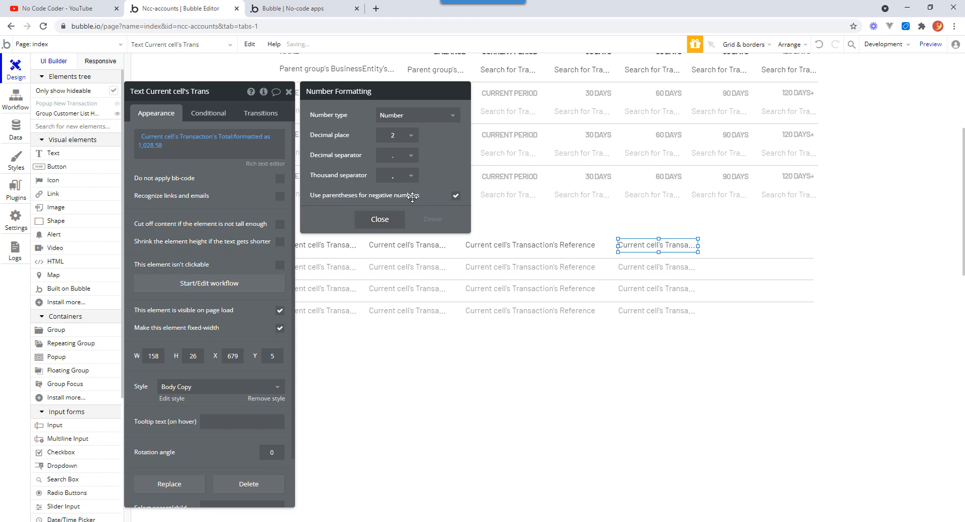
click(386, 221)
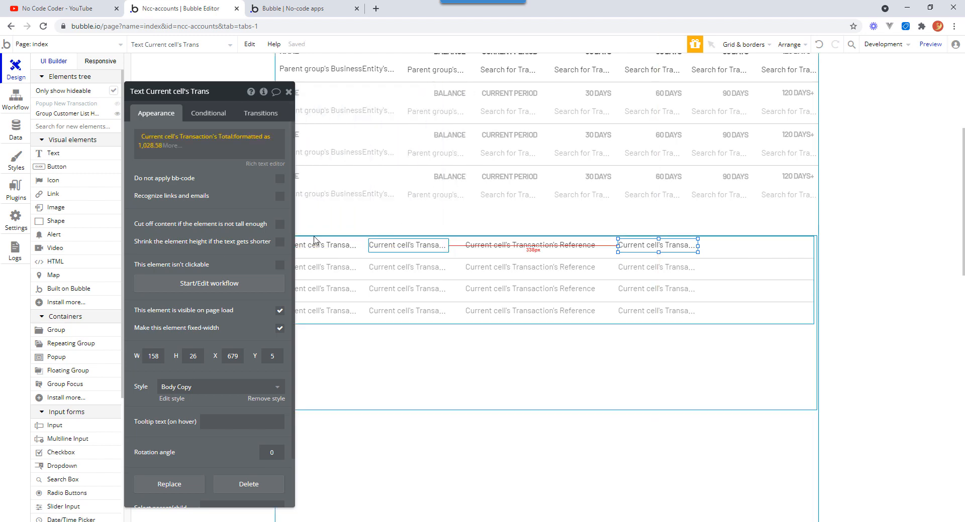
Remove the total text's style and right-align the text.
click(267, 400)
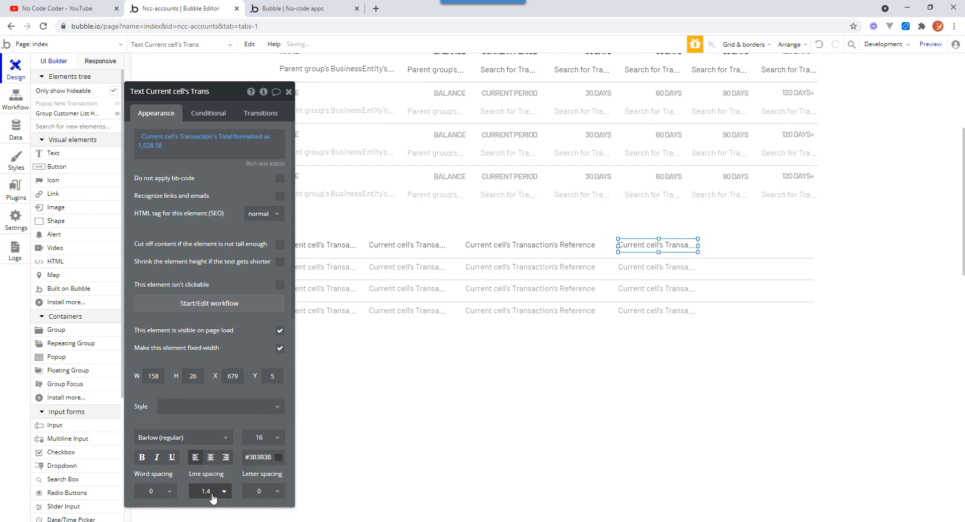
click(227, 462)
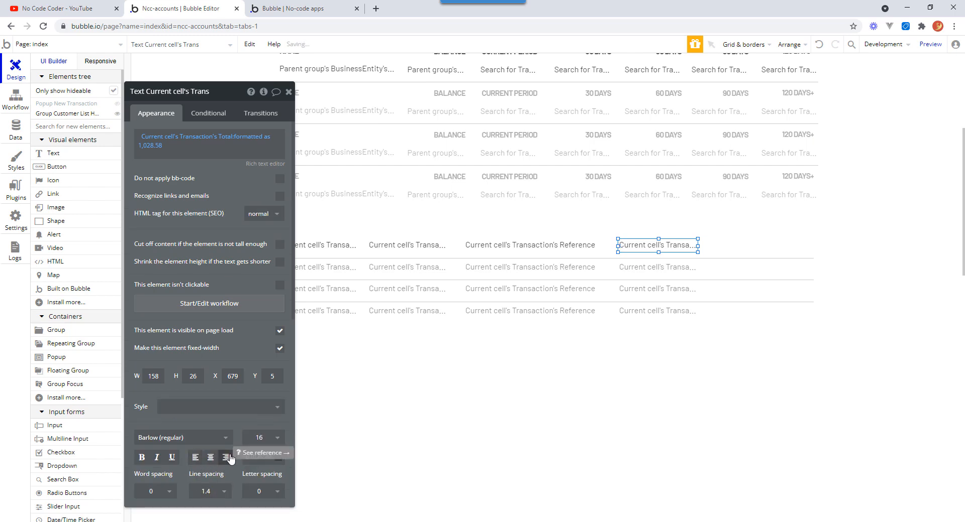
drag(294, 273, 311, 208)
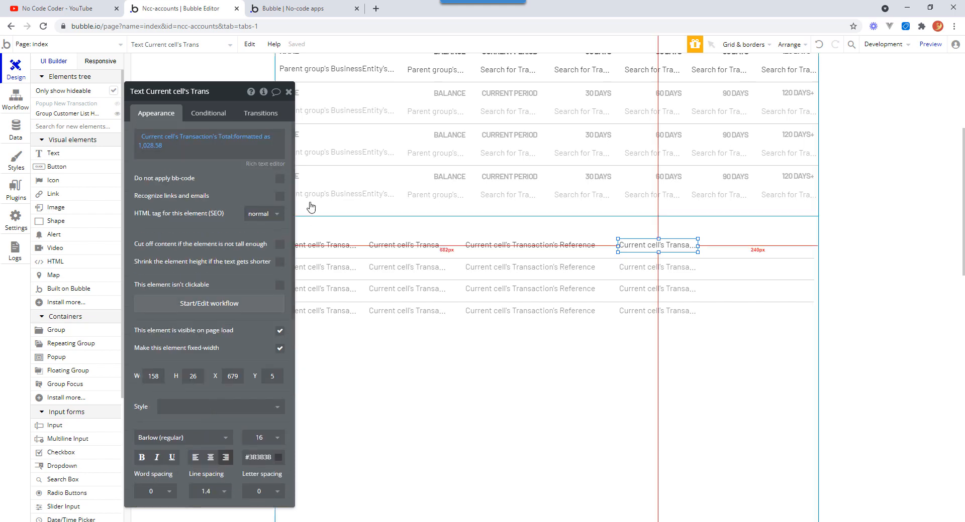
click(289, 92)
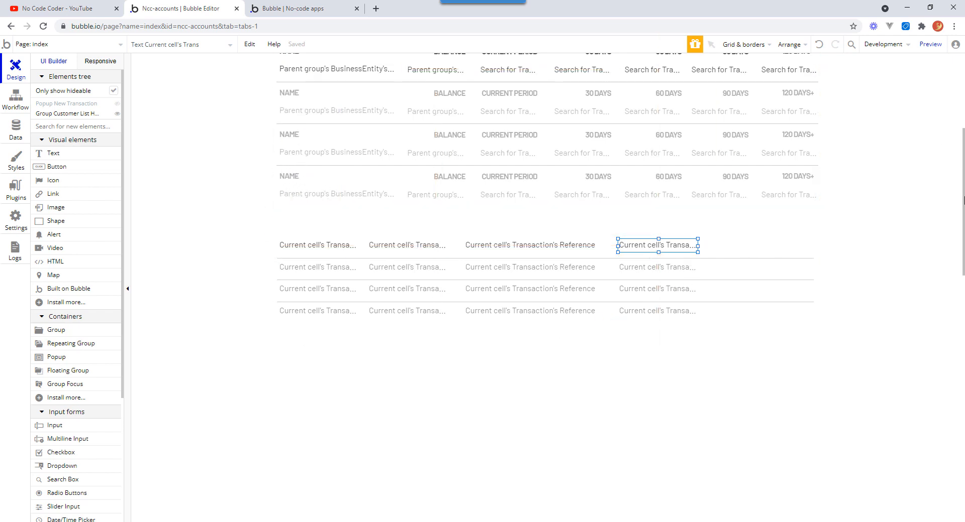
Set the transactions repeating group's data source to a search for Transactions with a BusinessEntity constraint.
scroll(964, 201, up, 3)
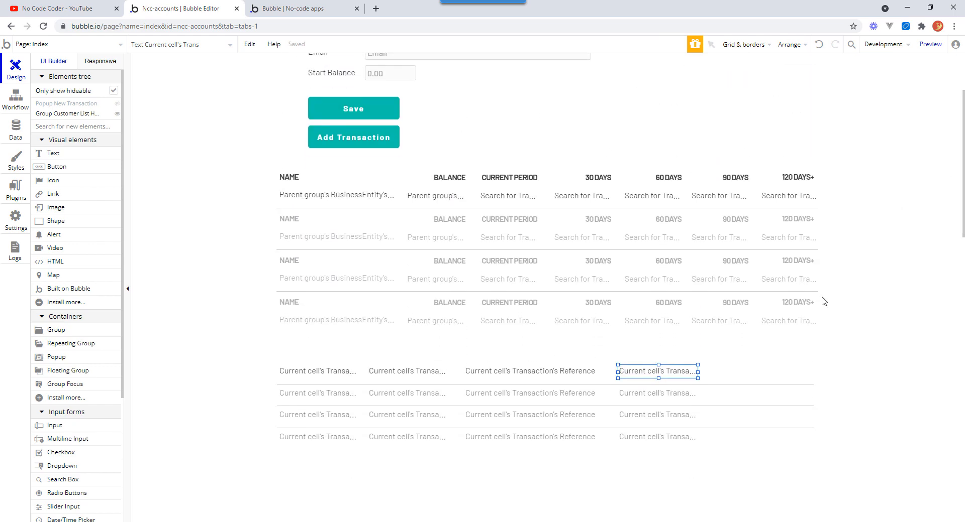
double_click(729, 375)
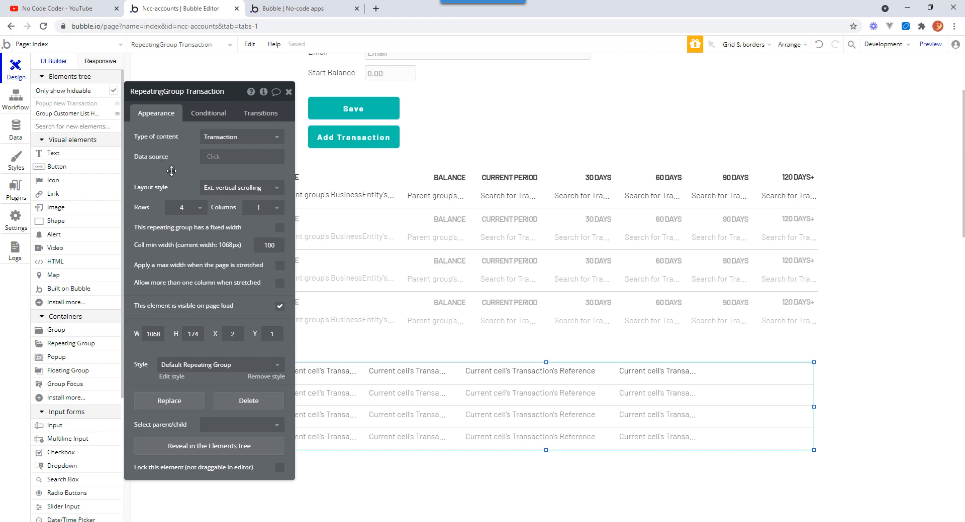
click(210, 157)
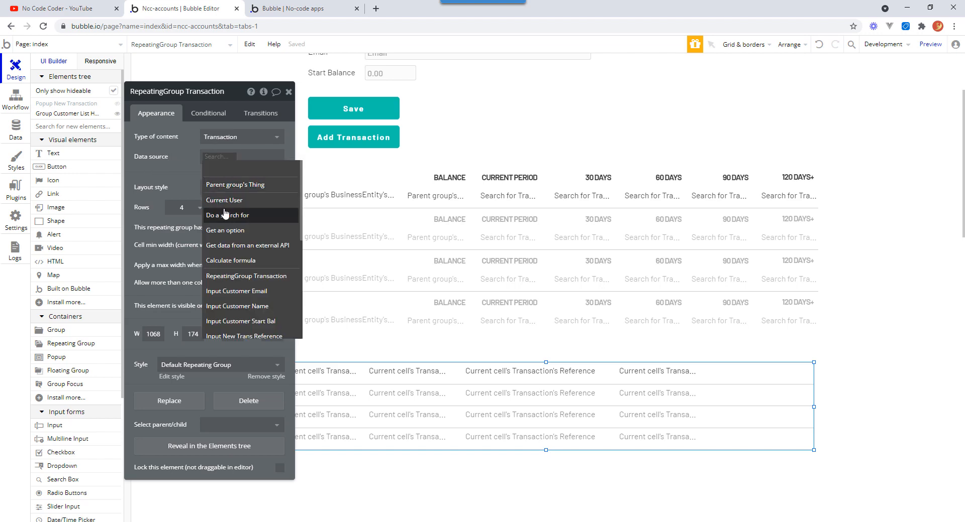
click(225, 216)
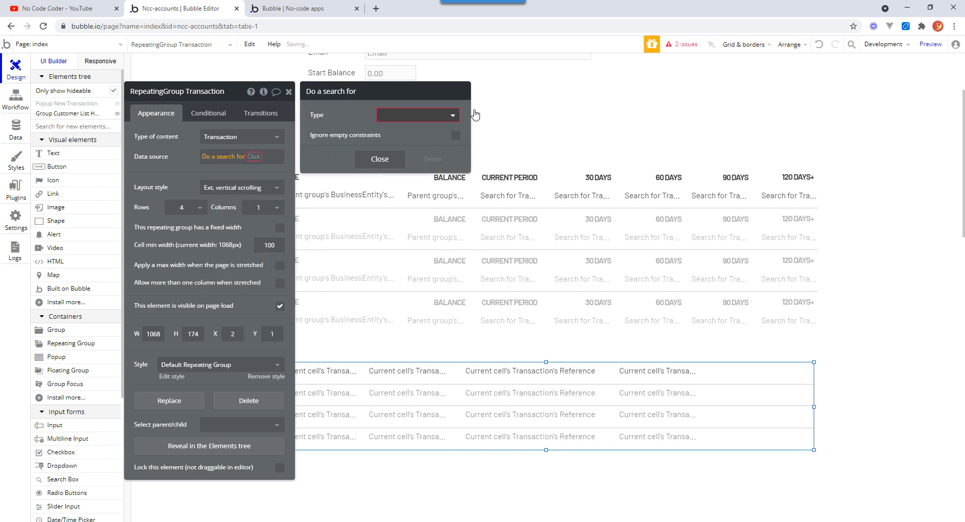
click(459, 113)
click(446, 160)
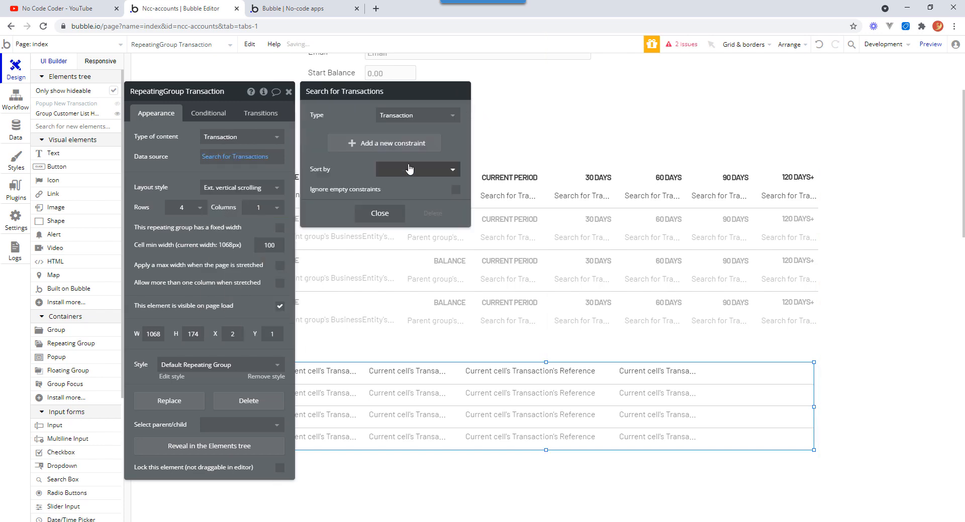
click(350, 144)
click(324, 143)
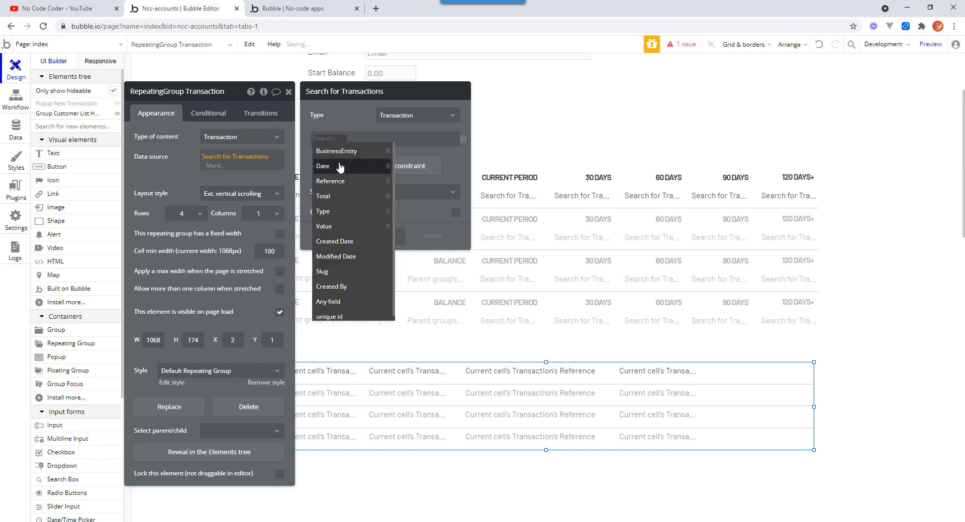
click(343, 152)
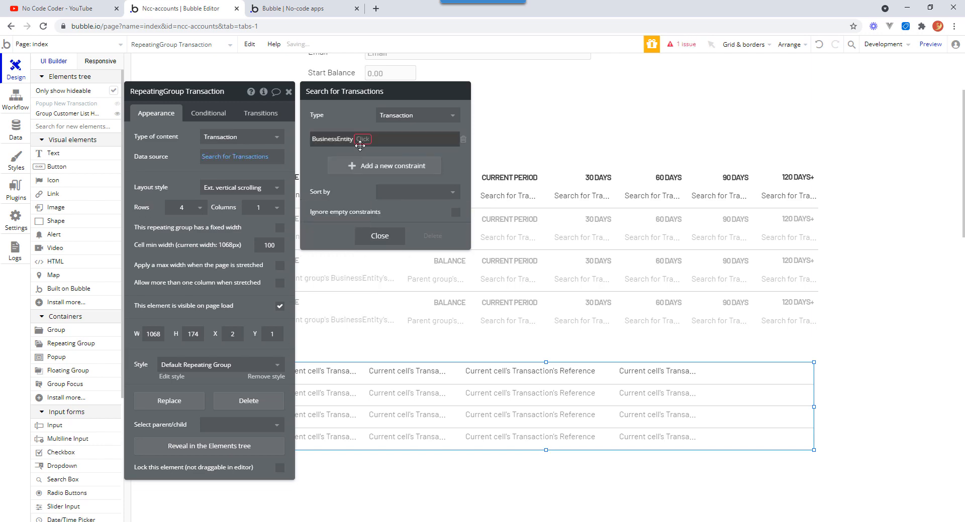
click(362, 139)
click(371, 153)
click(370, 141)
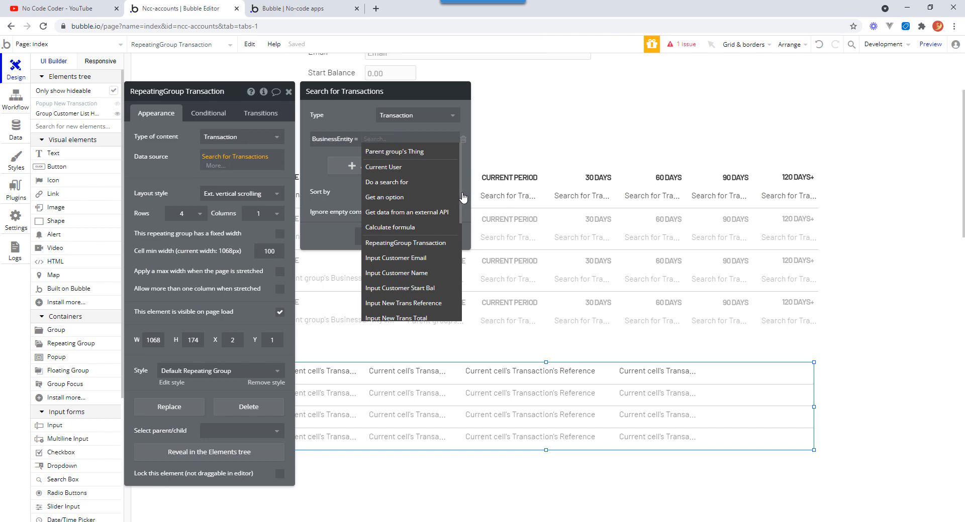
drag(461, 193, 951, 187)
click(884, 240)
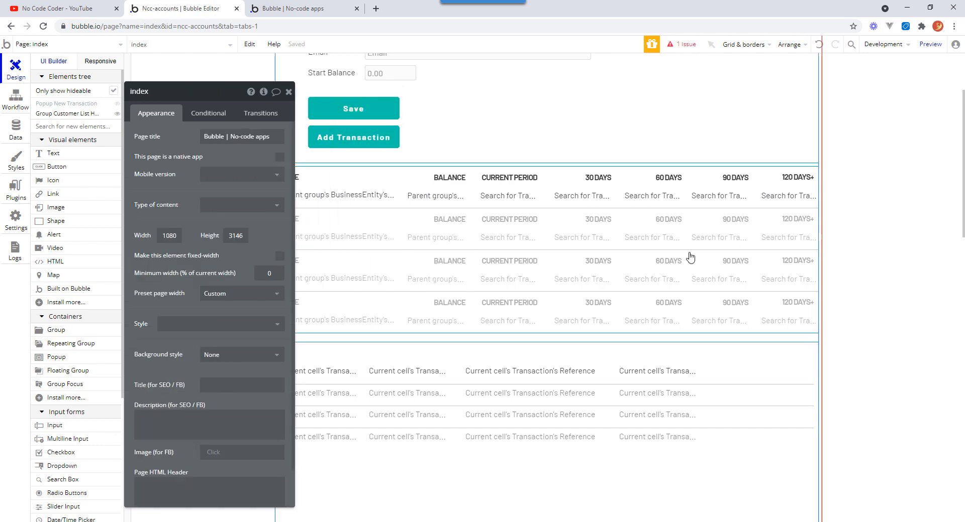
Add a custom state named _selected_be of type BusinessEntity to the Group Customer List.
click(685, 170)
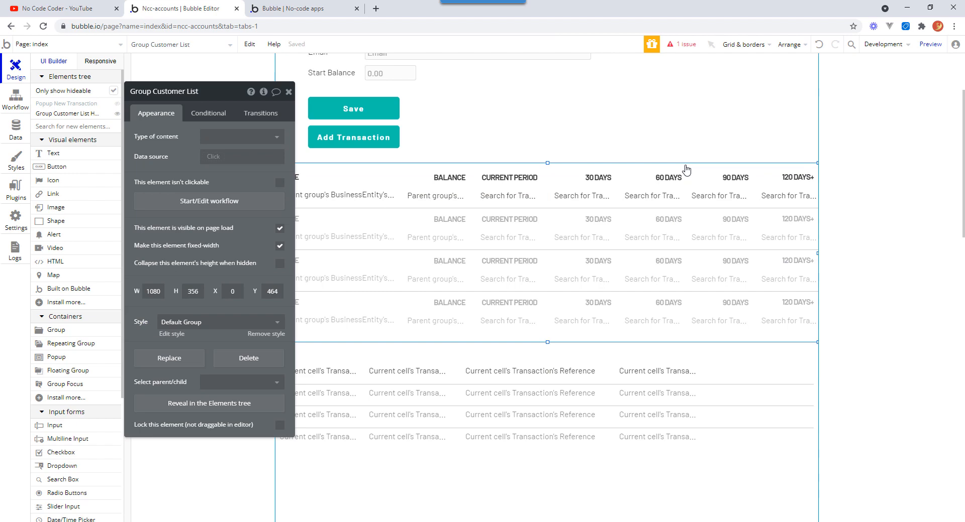
click(264, 93)
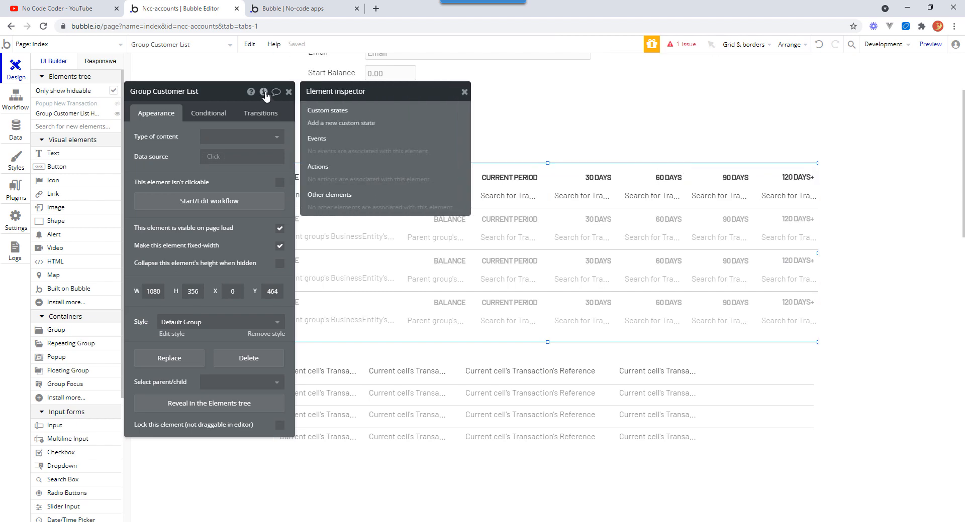
click(341, 123)
text(Lancashire)
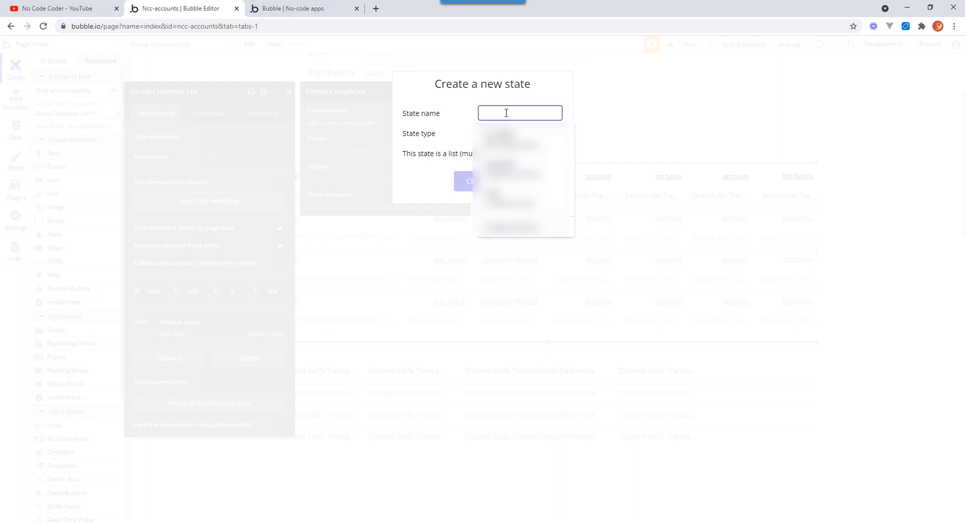
text(_selected_be)
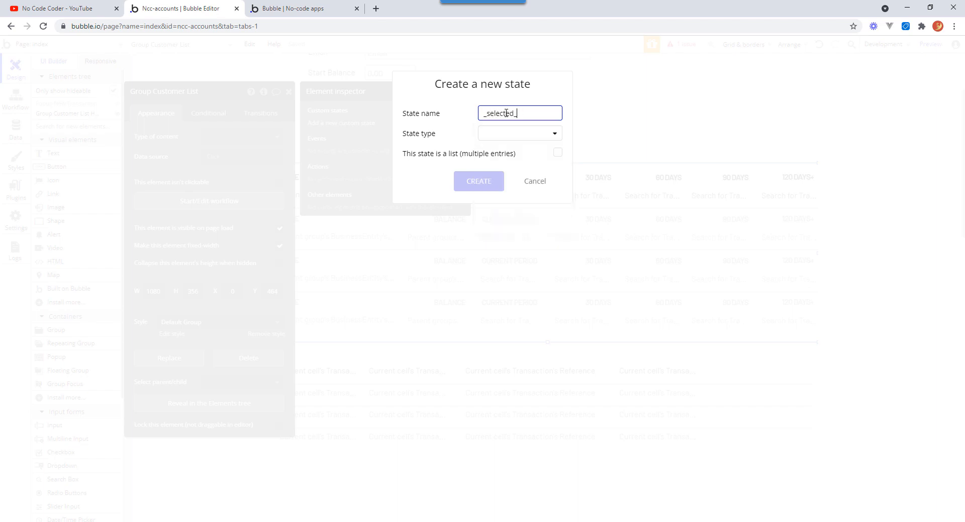
click(556, 136)
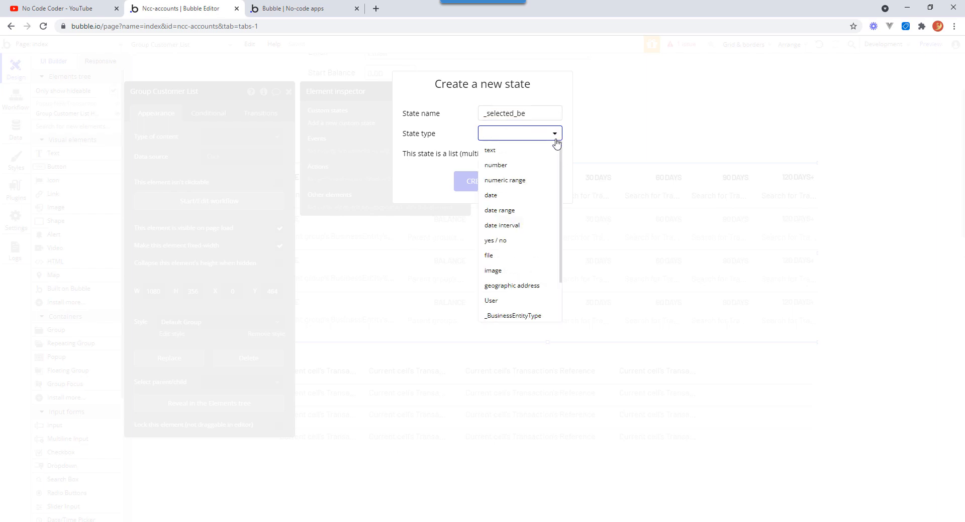
scroll(560, 211, down, 2)
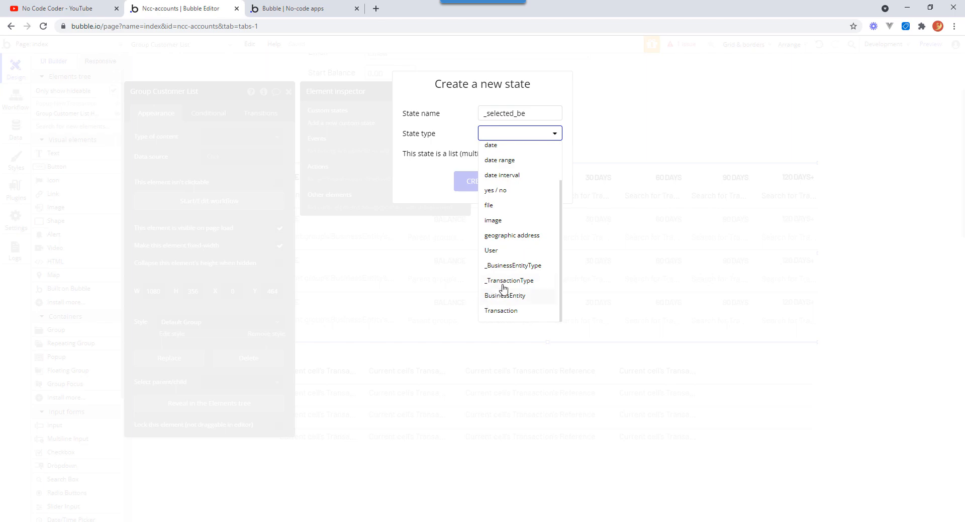
click(516, 297)
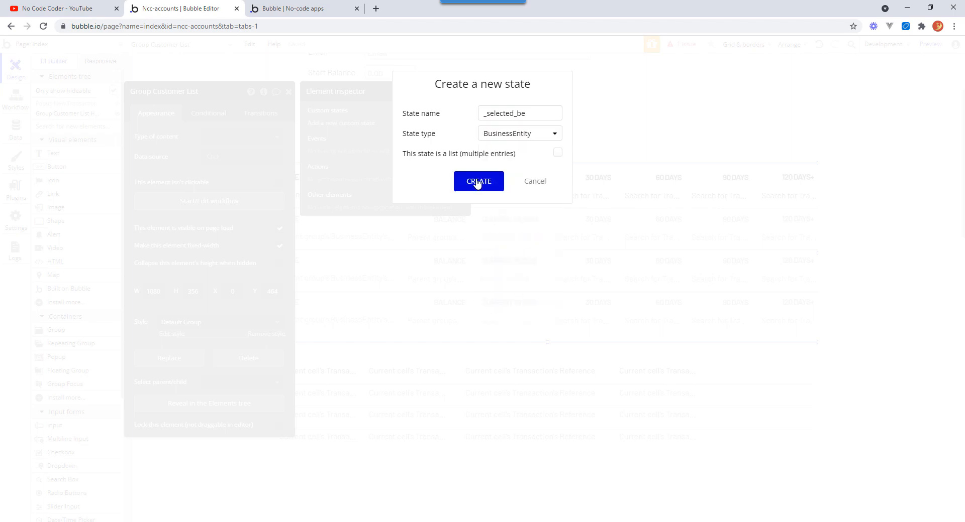
click(477, 182)
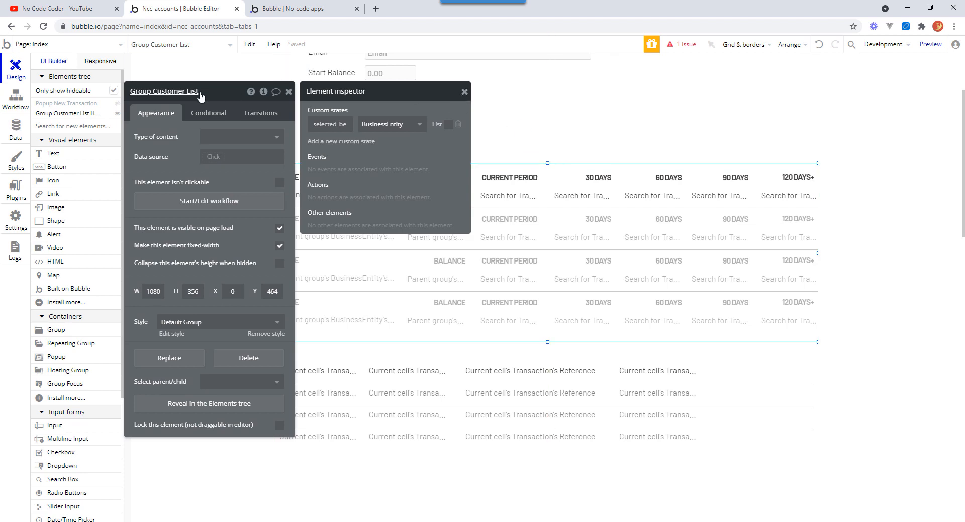
Set the search's BusinessEntity constraint to Group Customer List's _selected_be.
click(771, 401)
double_click(768, 401)
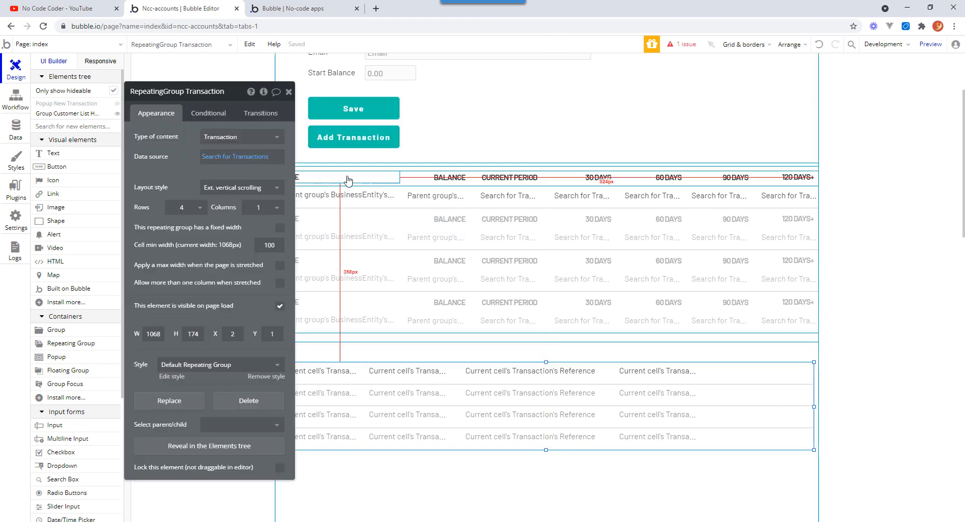
click(250, 159)
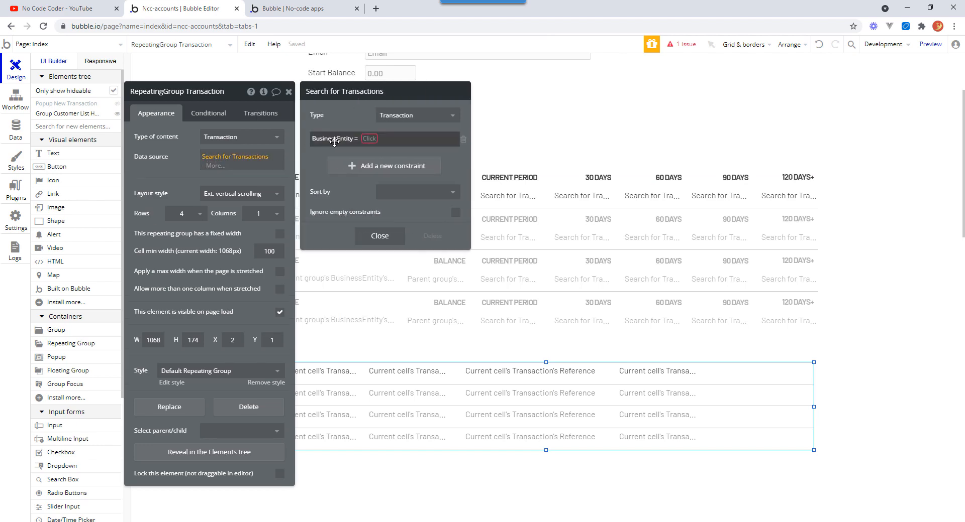
click(369, 139)
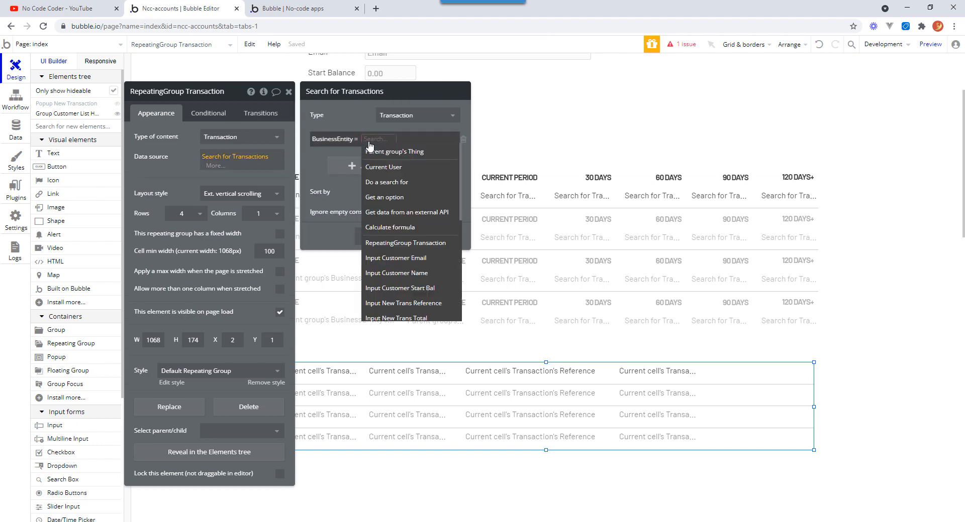
text(gro)
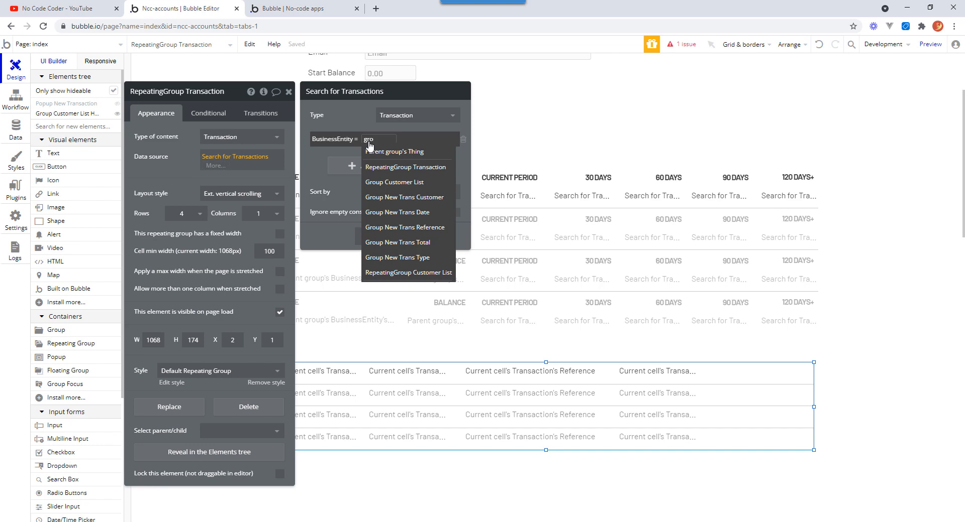
click(397, 182)
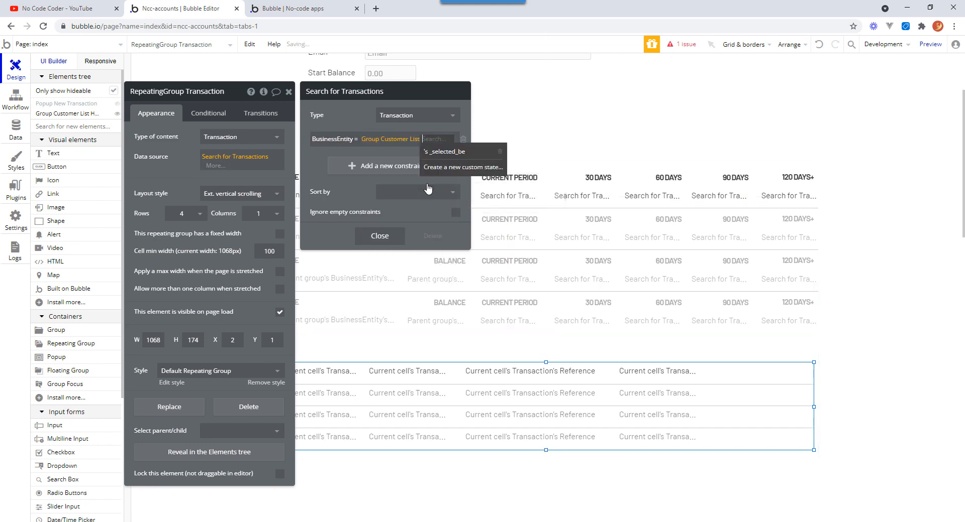
click(459, 152)
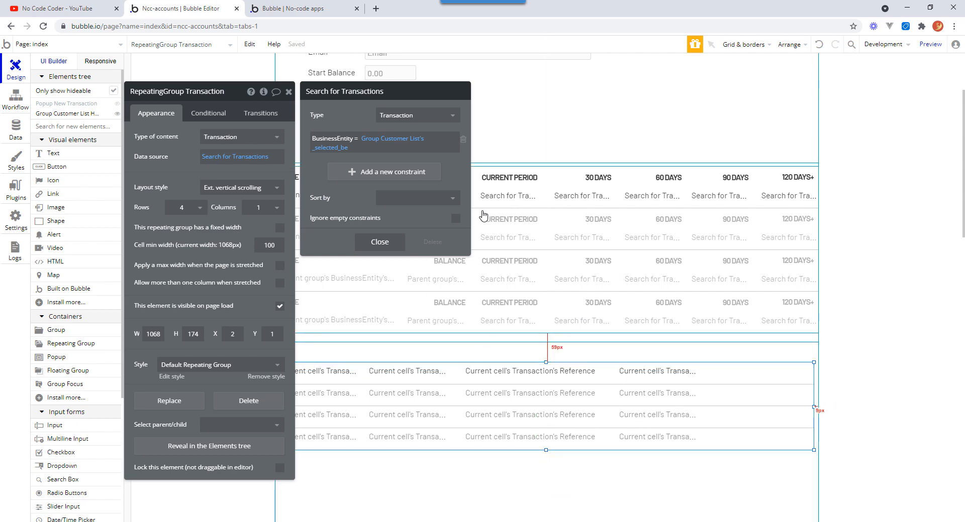
Sort the transactions search by Date with descending set to yes.
click(452, 202)
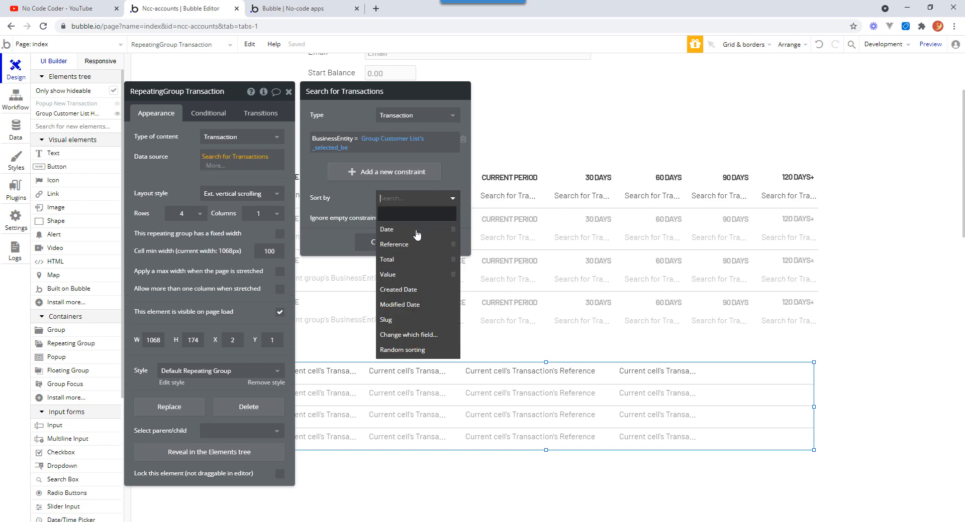
click(405, 232)
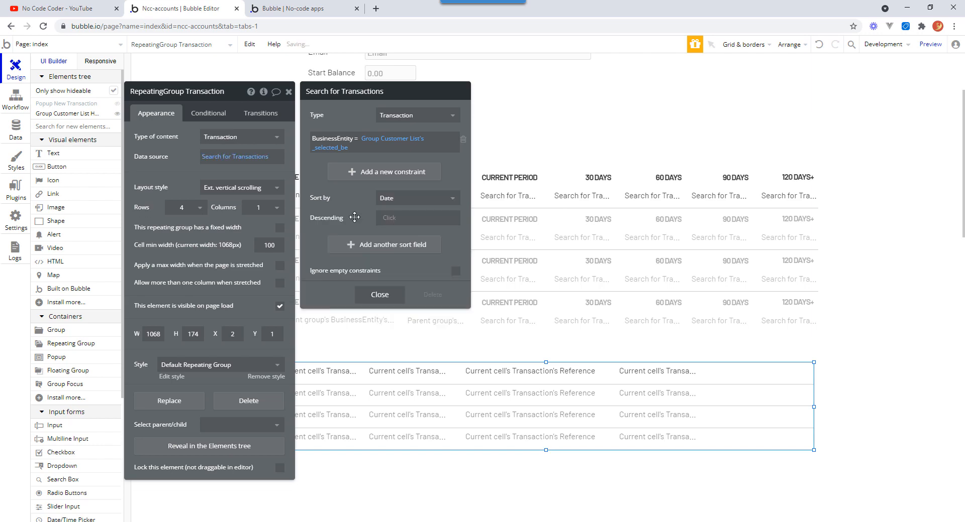
click(404, 221)
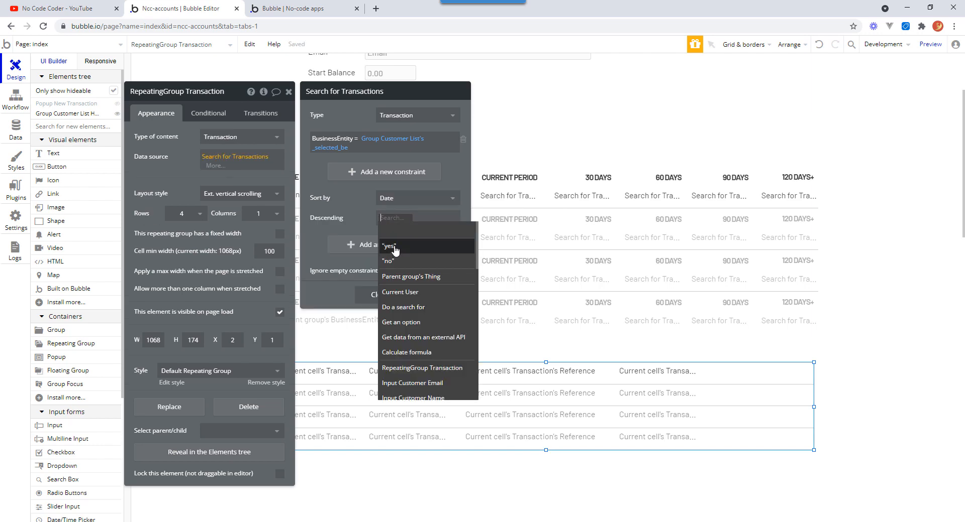
click(394, 245)
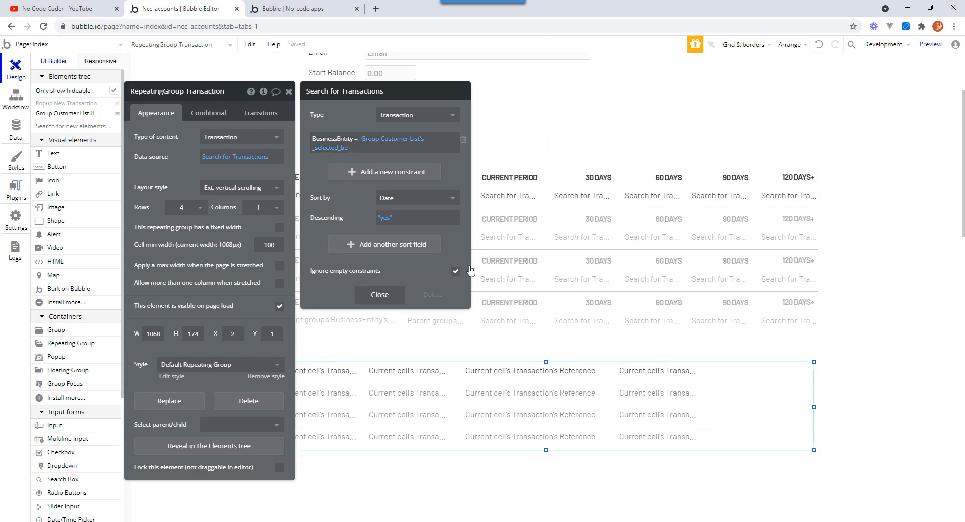
Close the search editor and nudge the customer list's column header labels sideways to respace the header row.
click(380, 296)
key(Escape)
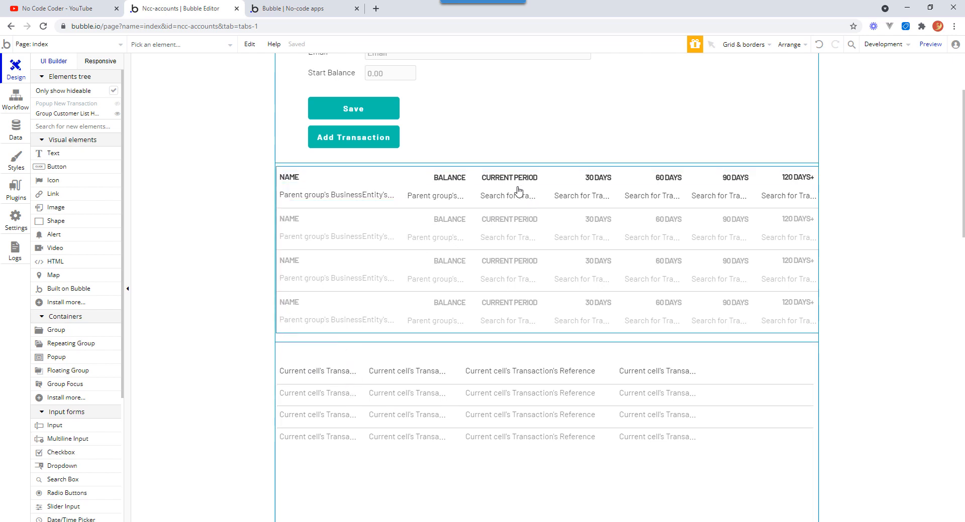
click(556, 199)
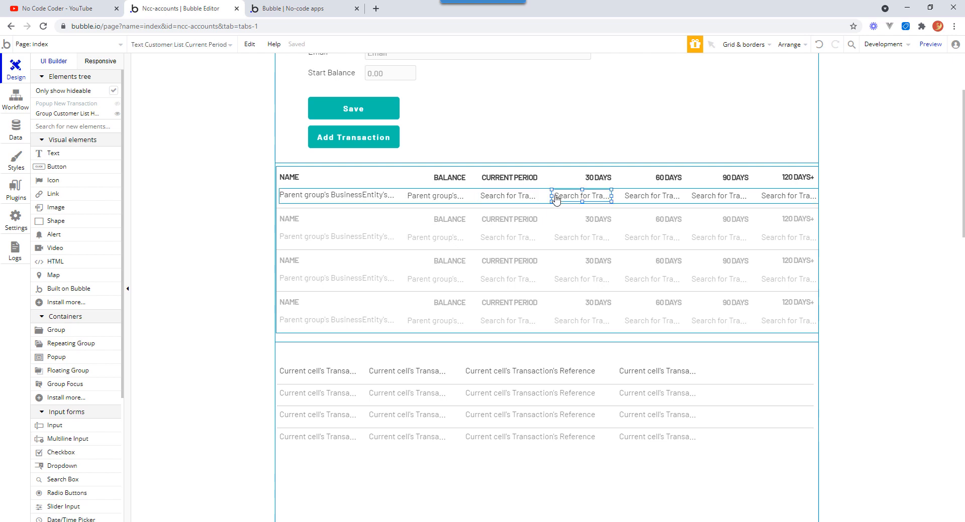
click(729, 178)
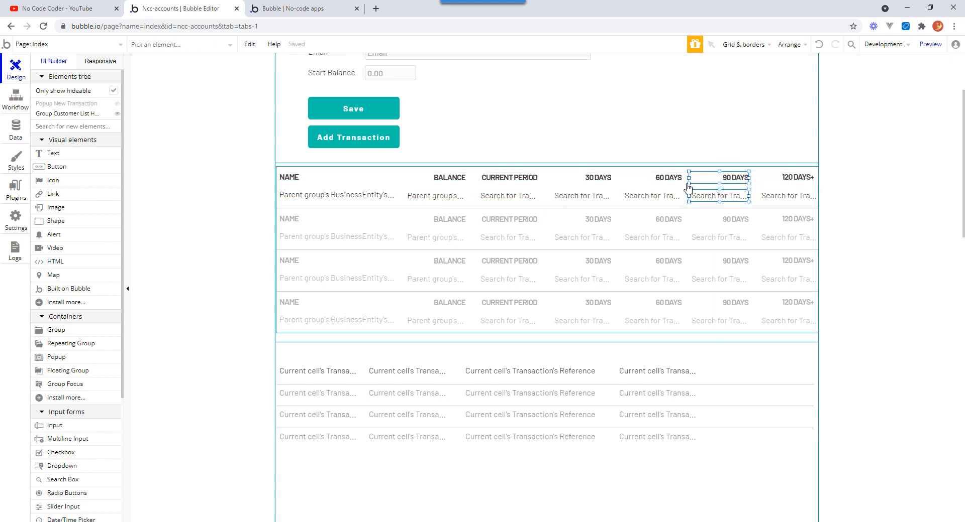
click(668, 178)
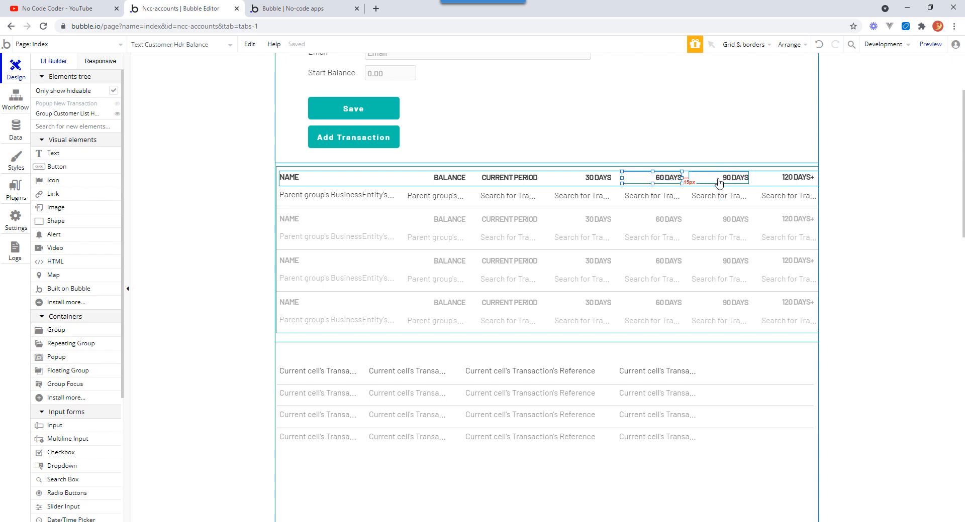
drag(719, 182, 724, 182)
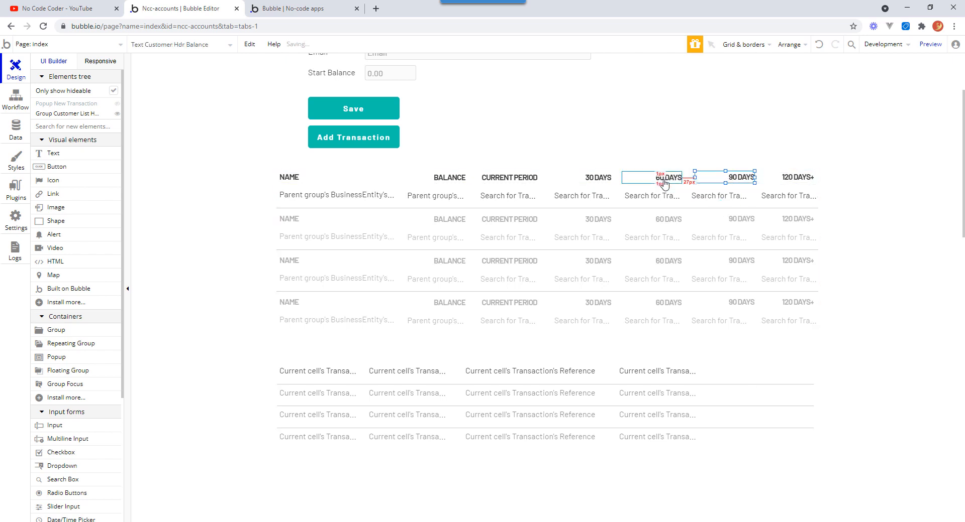
drag(663, 182, 670, 180)
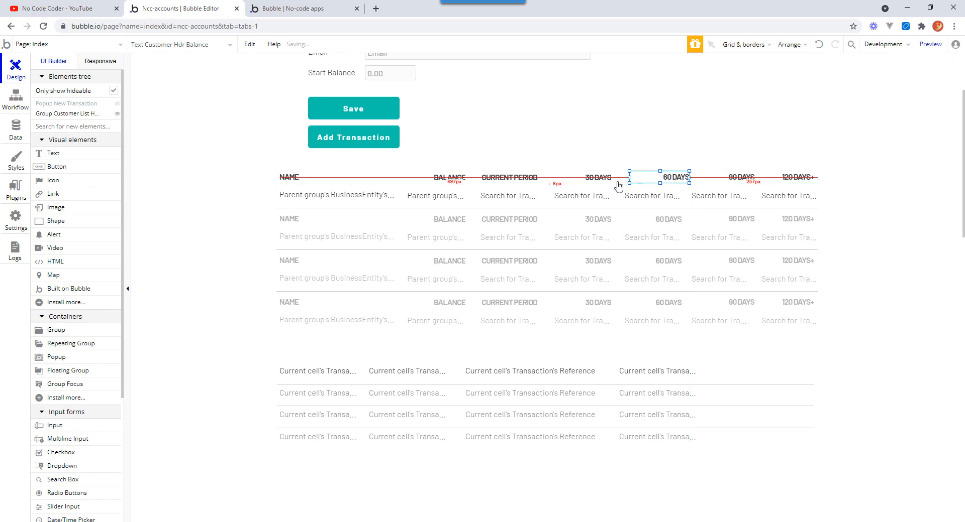
drag(606, 180, 619, 176)
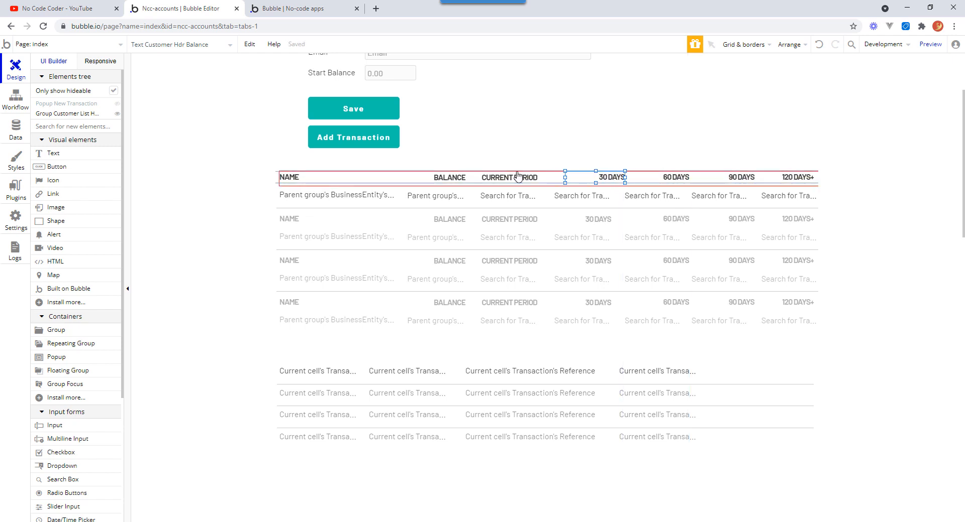
drag(489, 178, 468, 179)
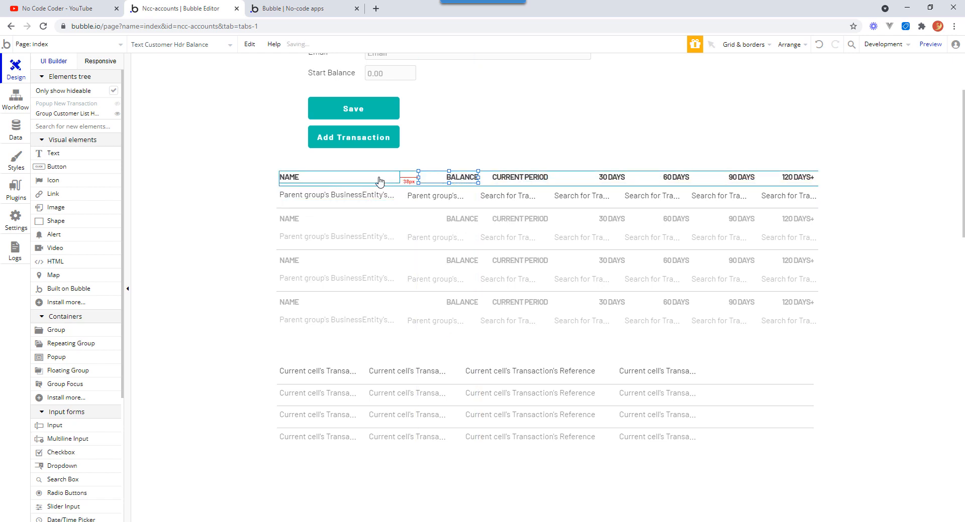
mouse_move(379, 179)
mouse_down()
mouse_move(406, 177)
mouse_move(395, 179)
mouse_up()
Set the customer name text's width to 224 and X position to 38 to match the NAME header.
click(373, 200)
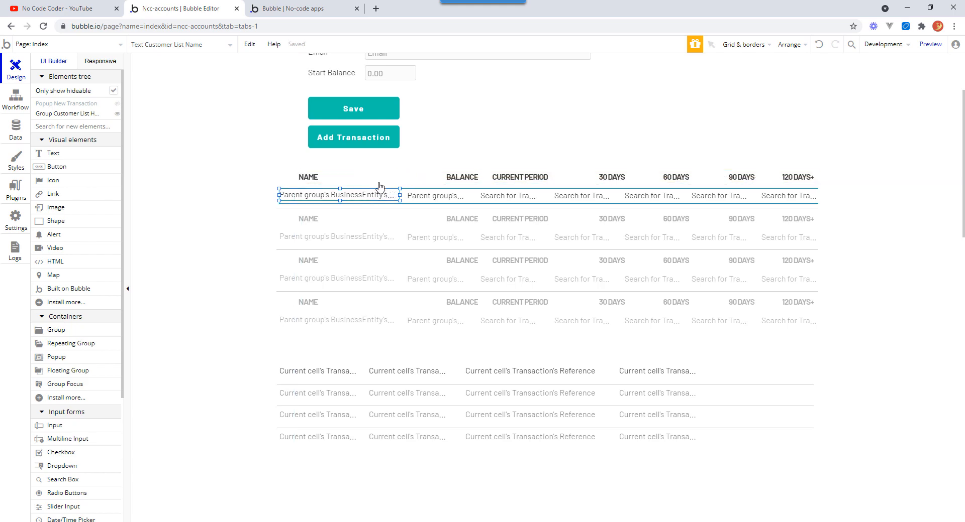
click(379, 178)
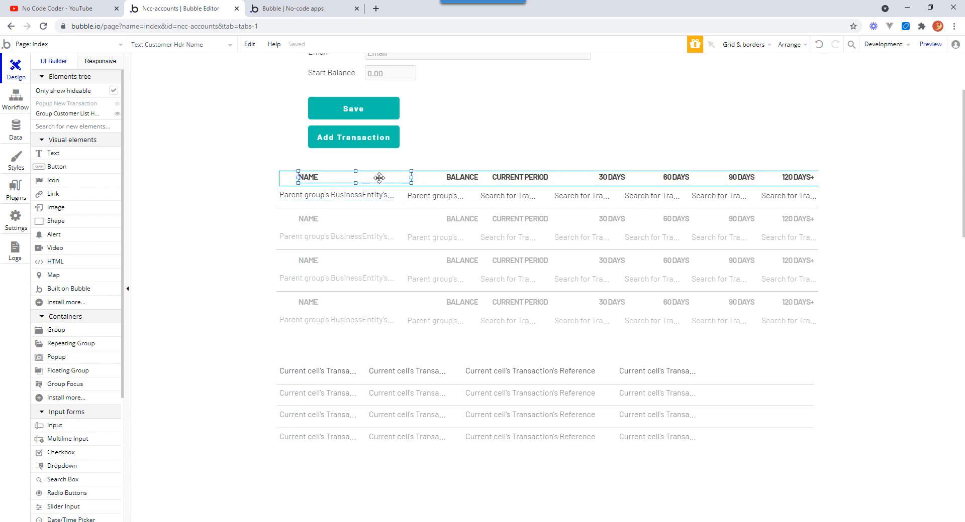
double_click(379, 177)
click(372, 191)
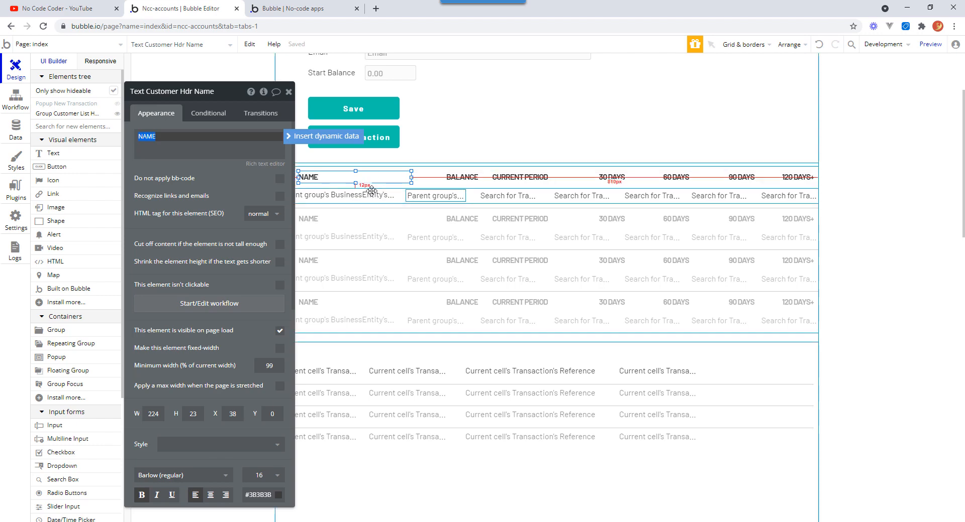
double_click(371, 191)
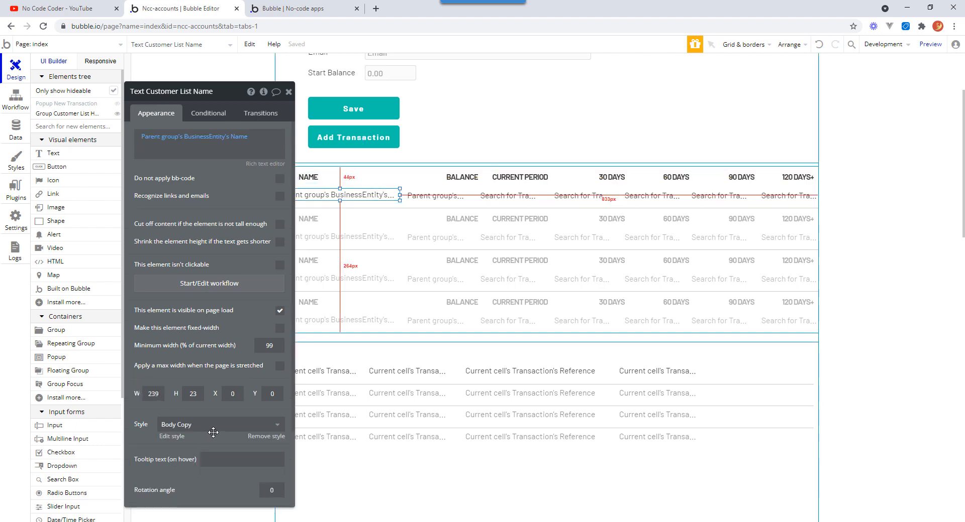
text(22)
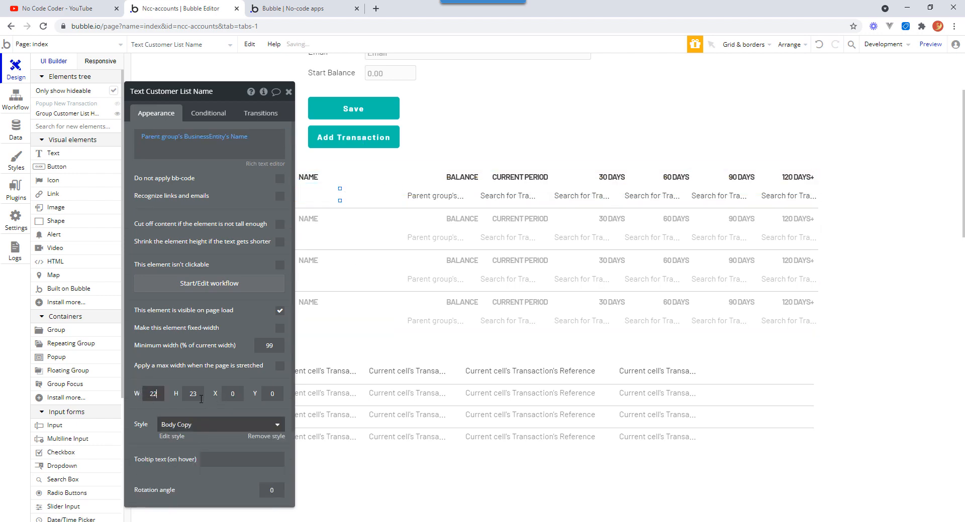
text(4)
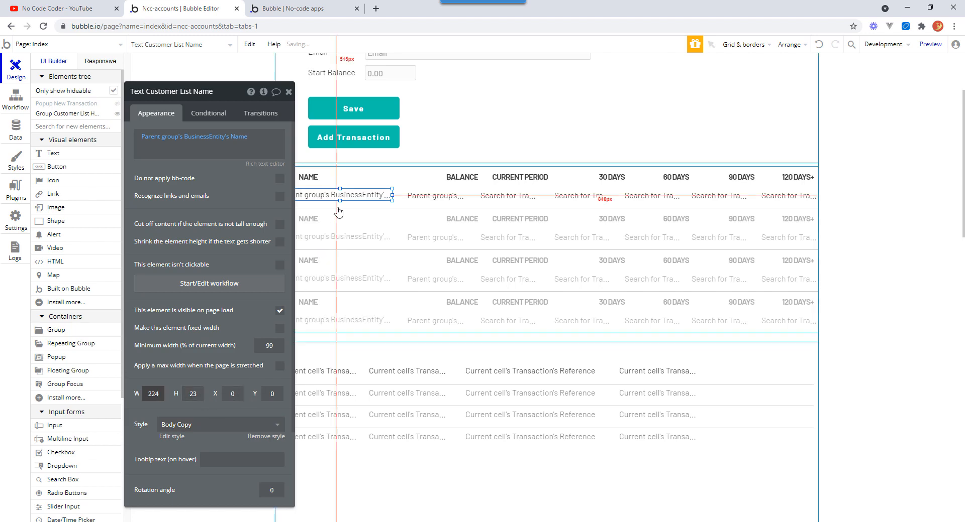
click(337, 179)
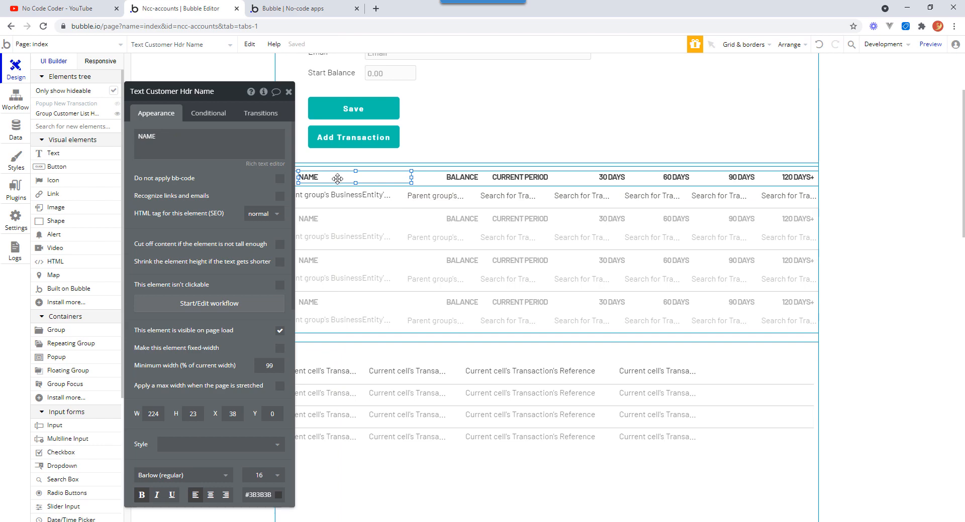
click(334, 195)
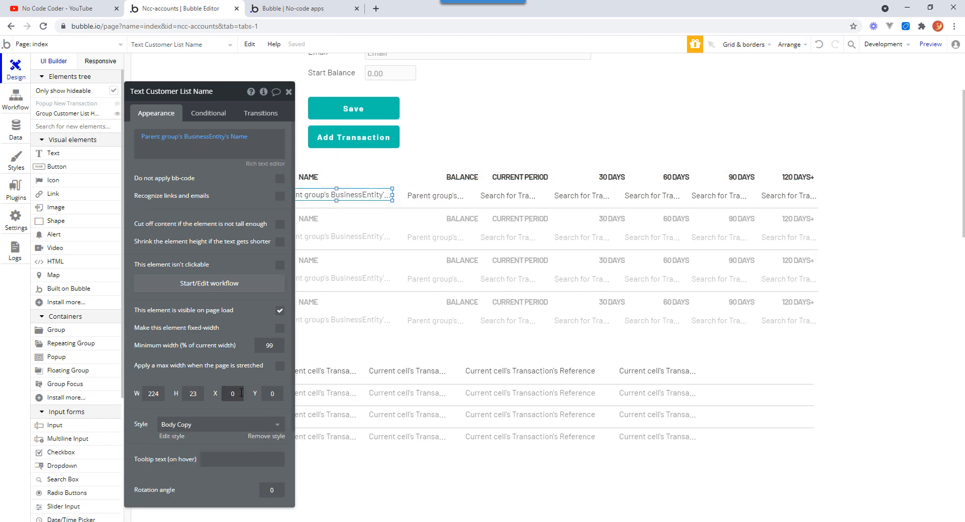
text(38)
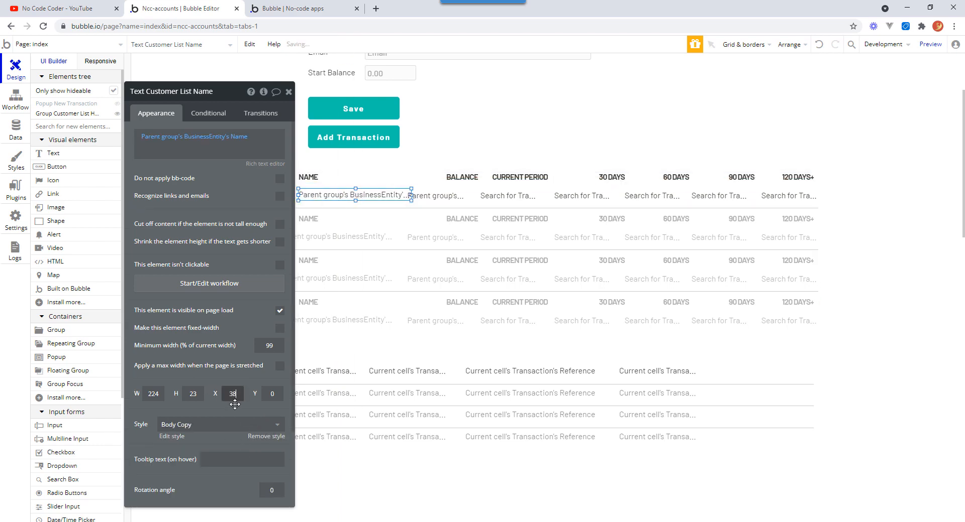
Set the balance text's X position to 277 to align it under the BALANCE header.
click(456, 178)
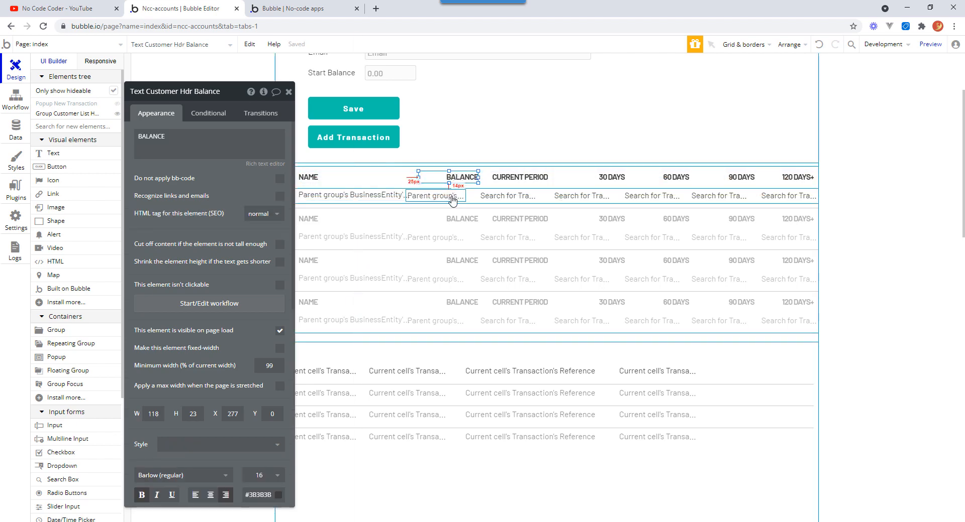
click(449, 196)
double_click(230, 418)
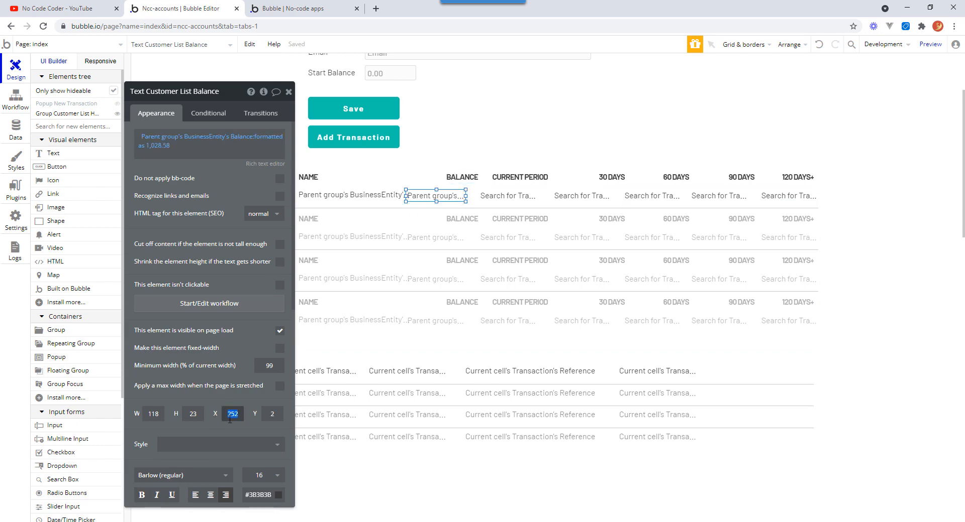
text(277)
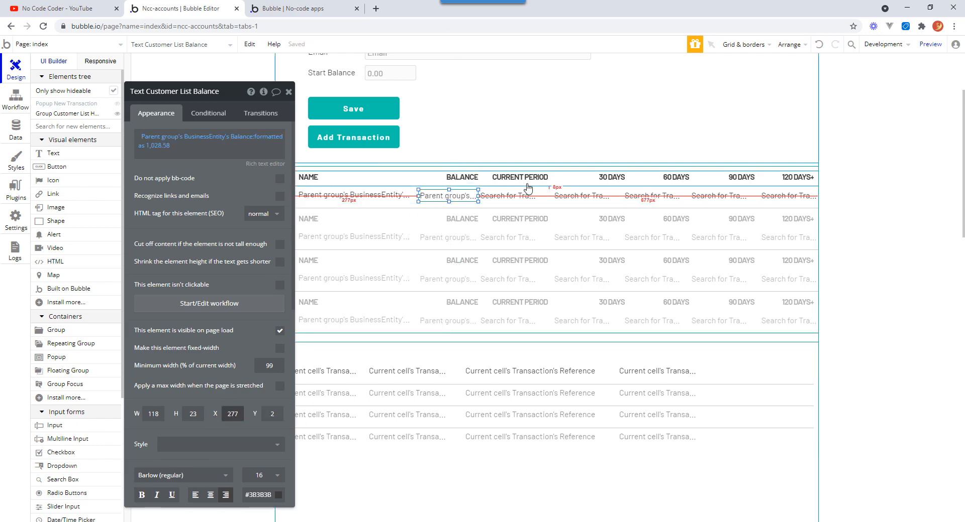
Set the current period amount text's X position to 416 to align it under its header.
click(530, 187)
click(508, 197)
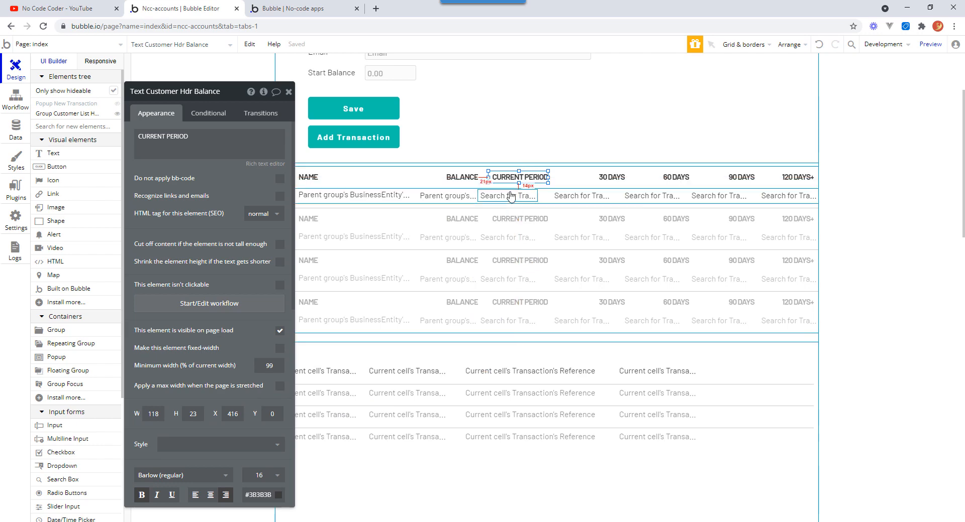
double_click(232, 414)
text(4)
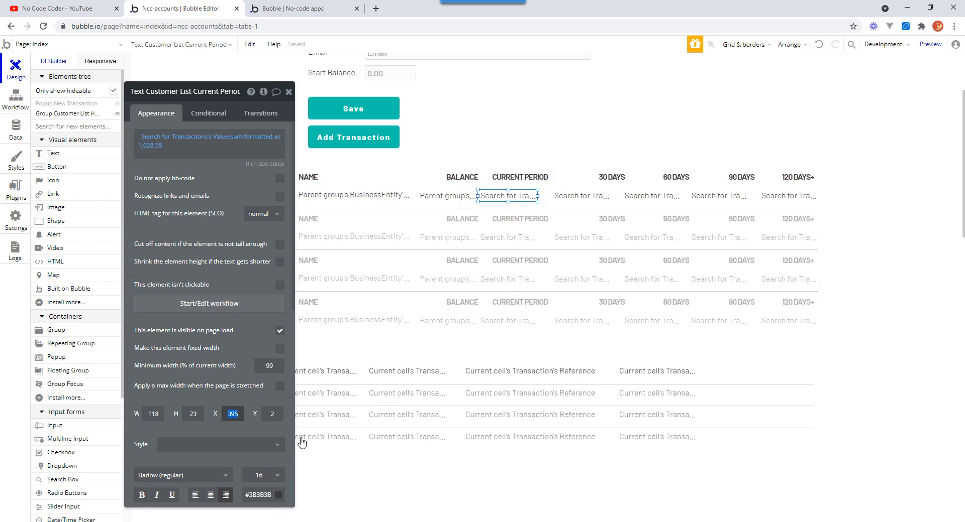
text(16)
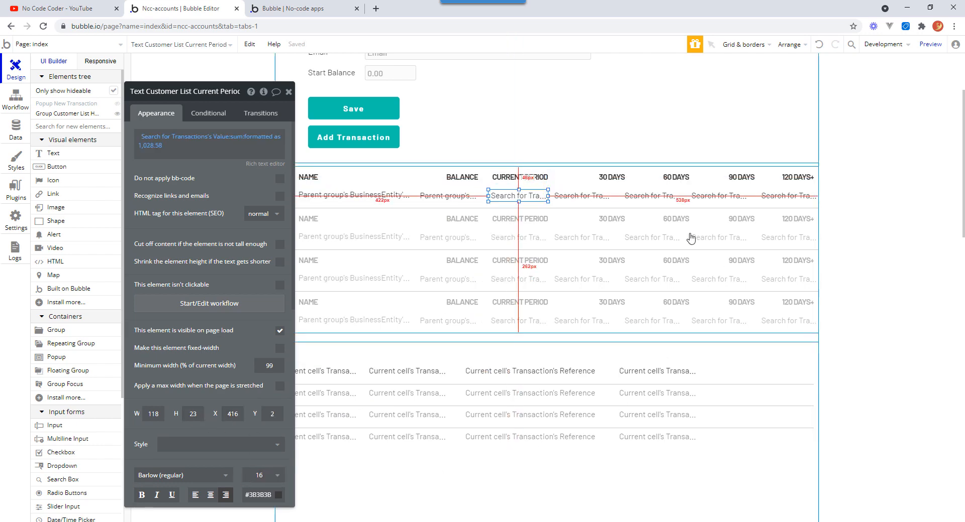
Set the 30 days amount text's X position to 569 to align it under the 30 DAYS header.
click(623, 181)
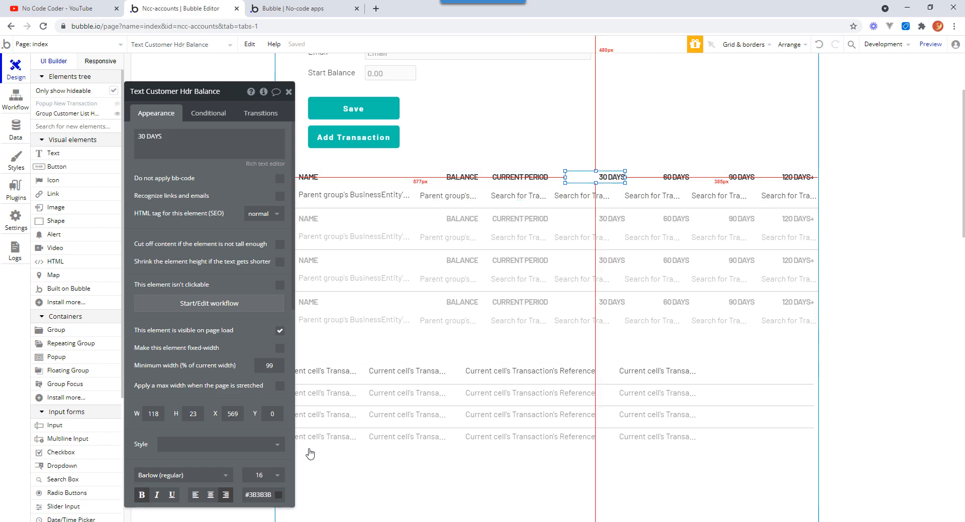
click(609, 196)
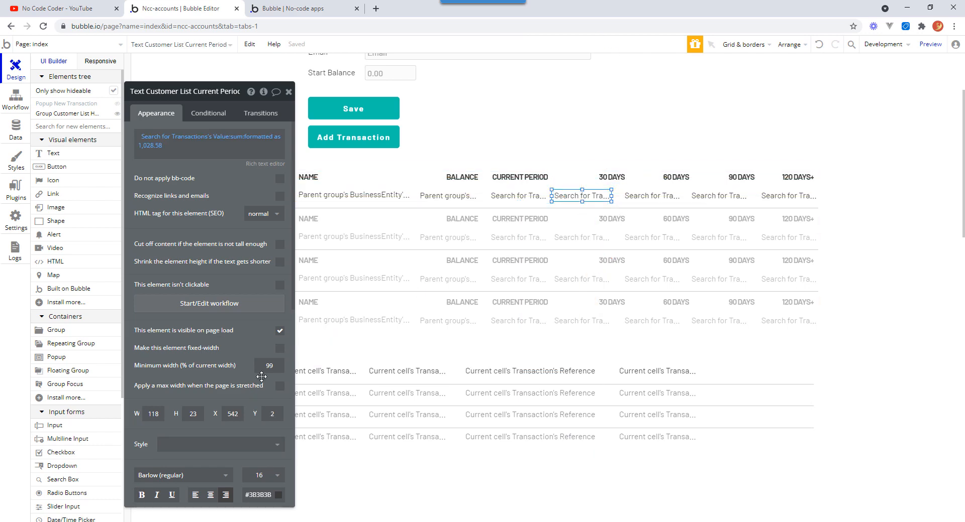
click(233, 414)
text(569)
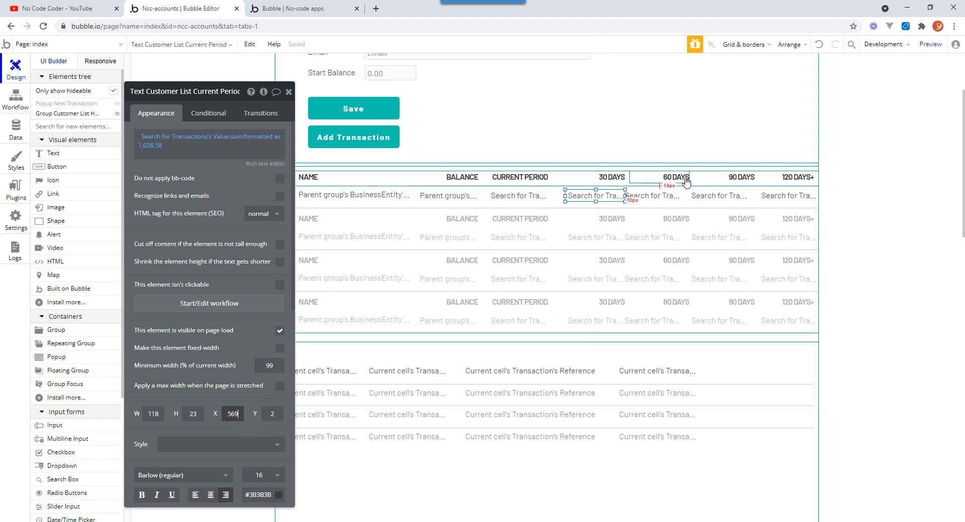
Set the 60 days amount text's X position to 697 to align it under the 60 DAYS header.
click(686, 182)
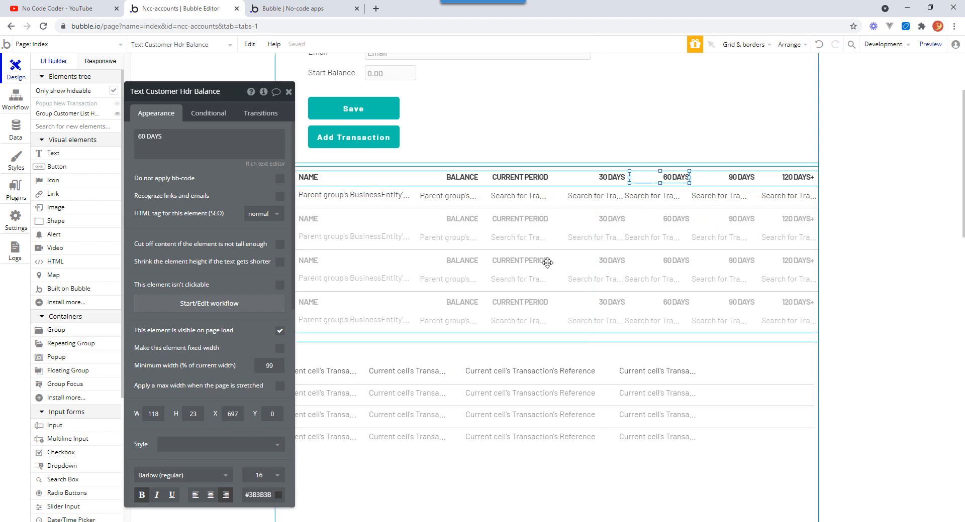
click(659, 199)
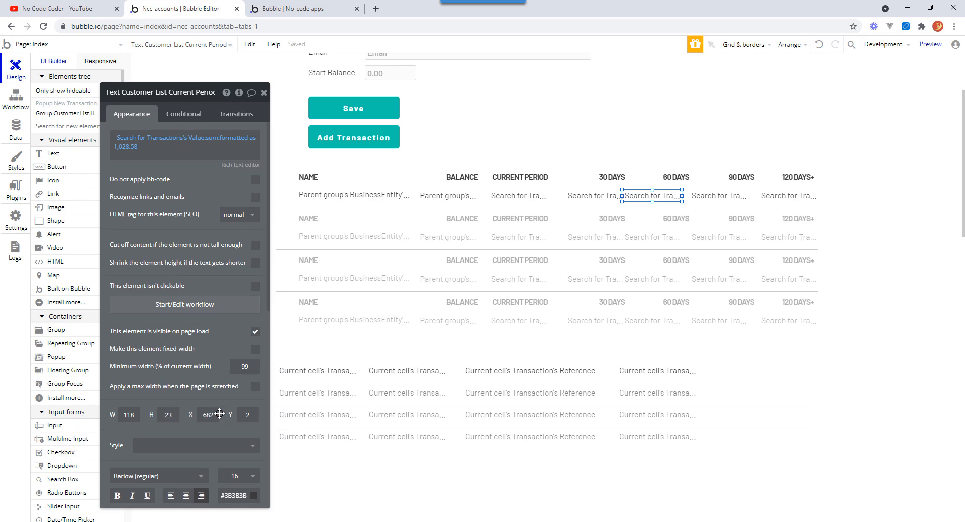
double_click(219, 413)
text(6)
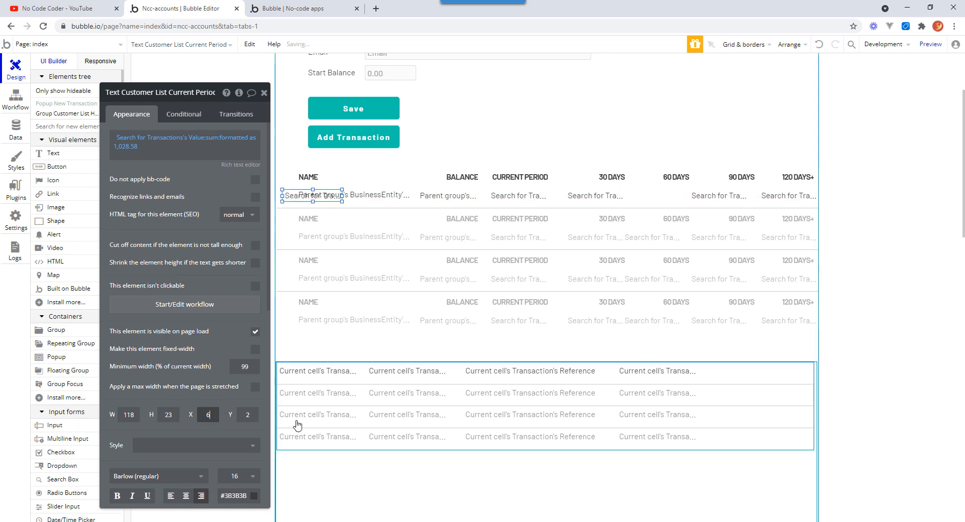
text(97)
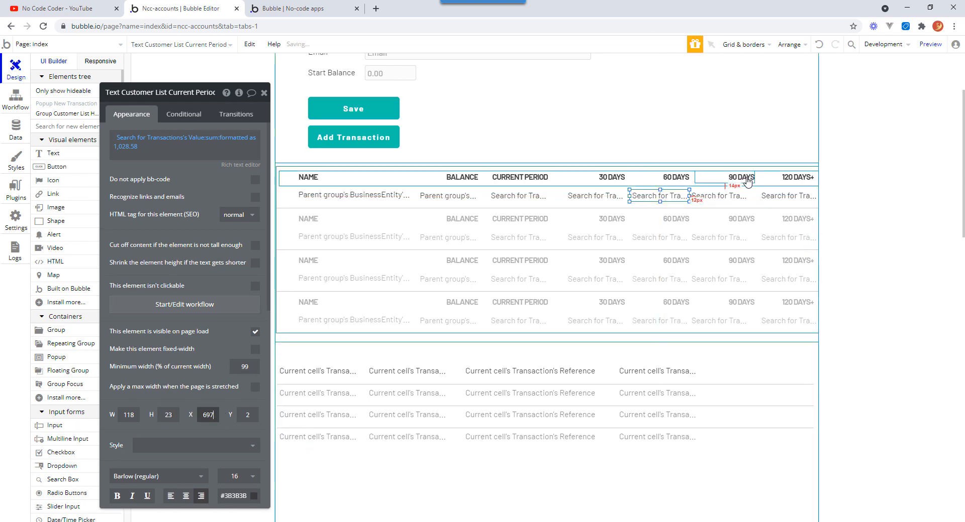
Set the 90 days amount text's X position to 827 to align it under the 90 DAYS header.
click(747, 180)
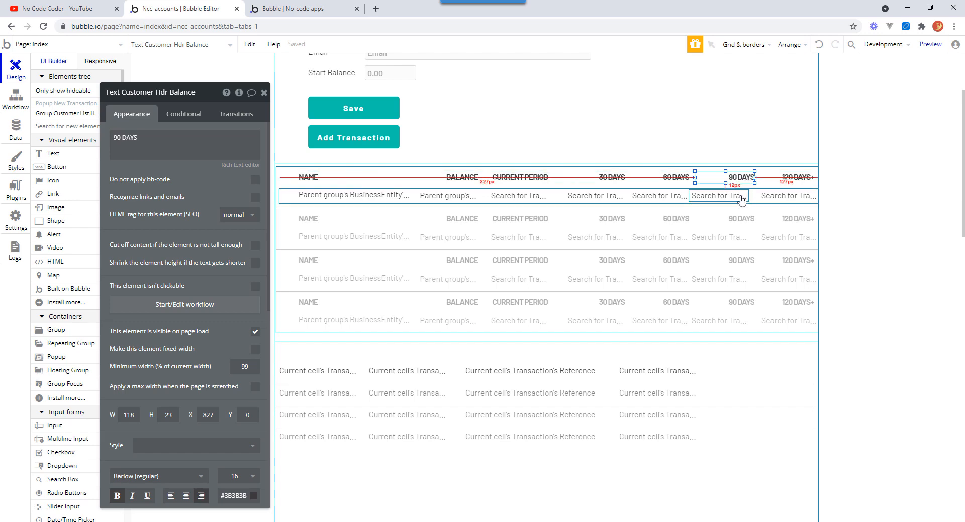
click(741, 198)
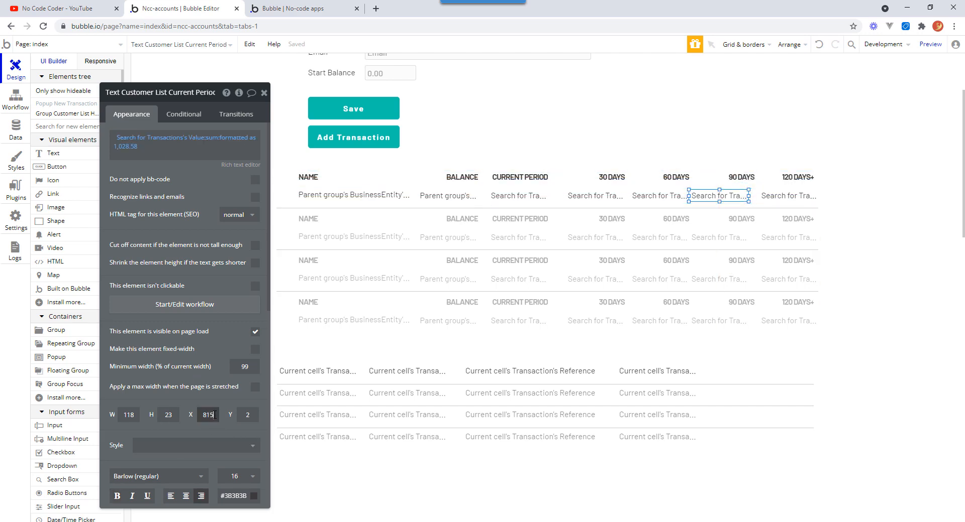
drag(214, 415, 183, 418)
text(827)
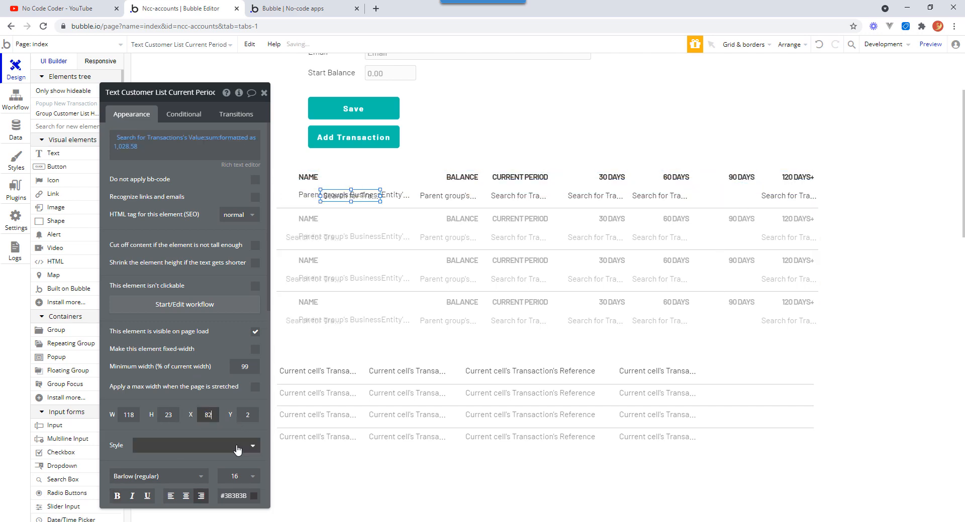
Compare the 120 DAYS+ header's position and width with the 120 days amount text beneath it.
click(785, 181)
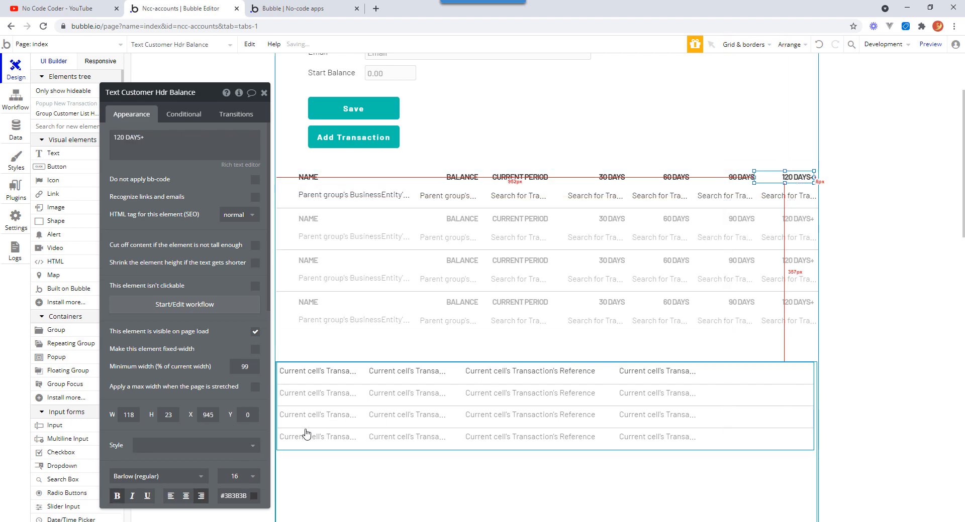
click(804, 197)
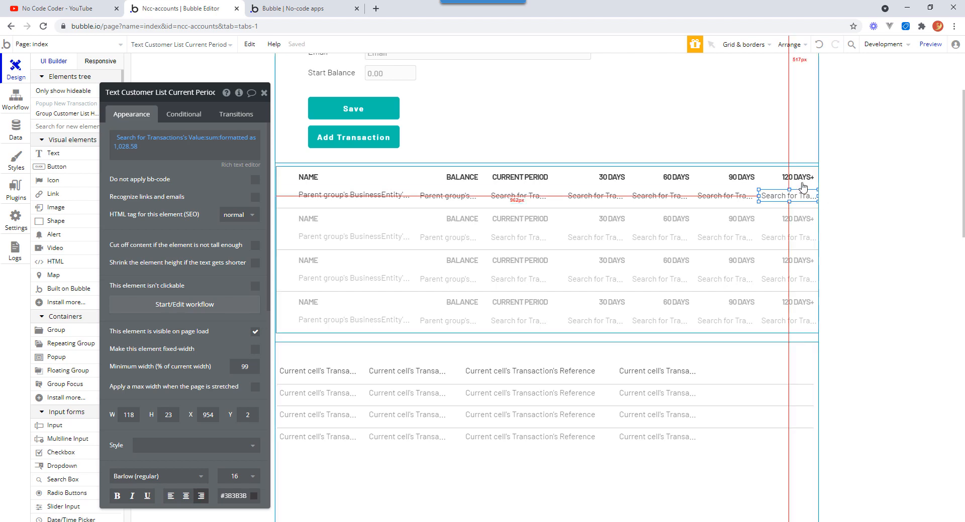
click(802, 180)
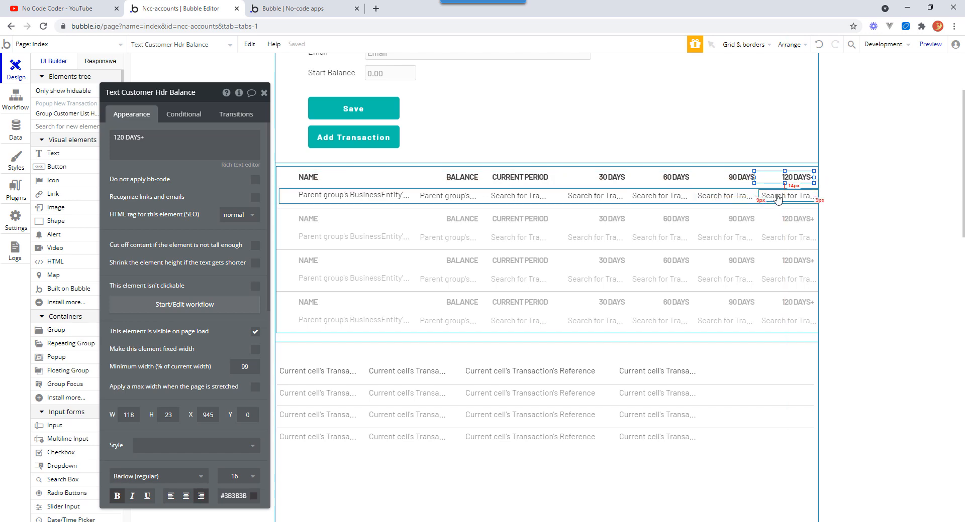
click(777, 197)
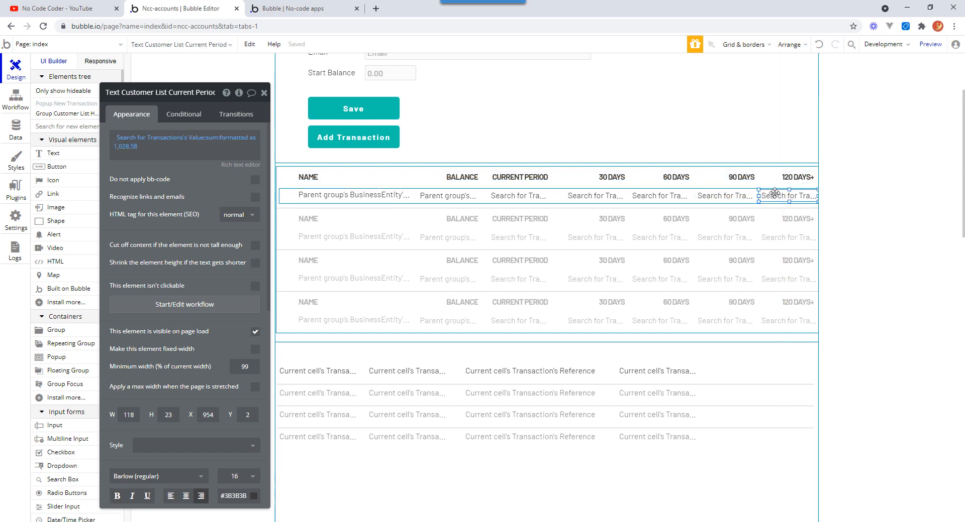
click(779, 179)
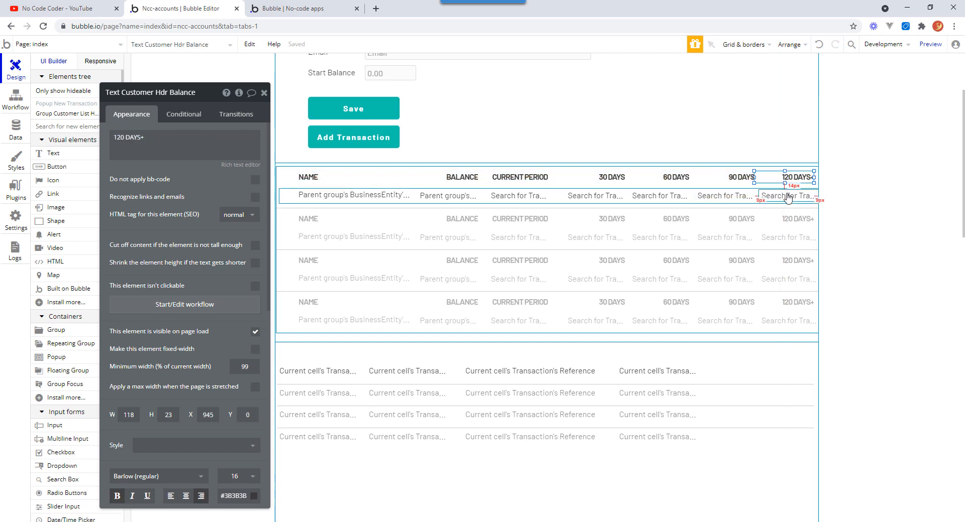
click(787, 198)
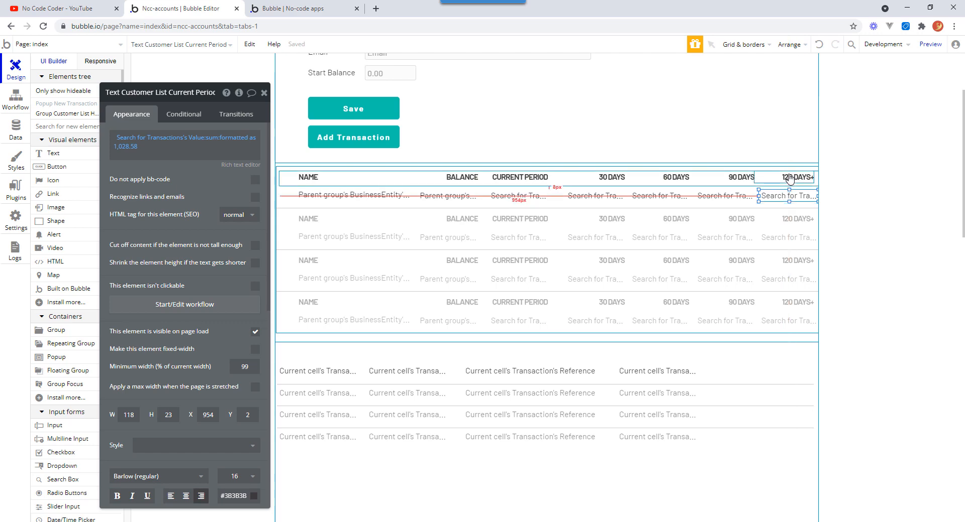
click(791, 179)
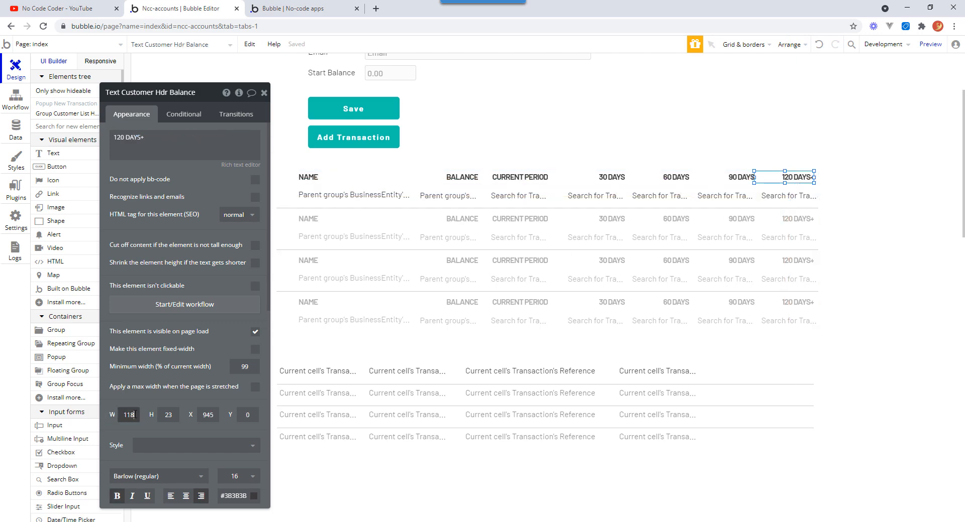
key(ctrl)
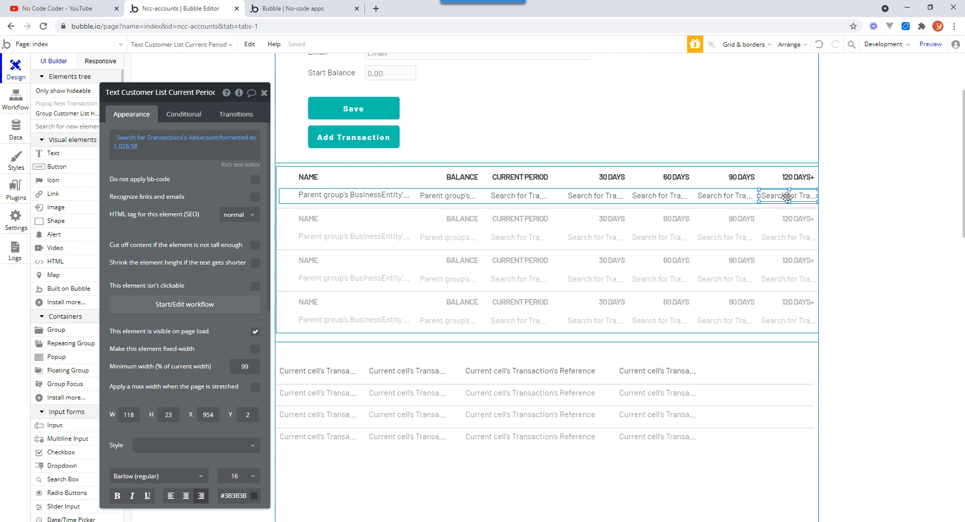
click(787, 181)
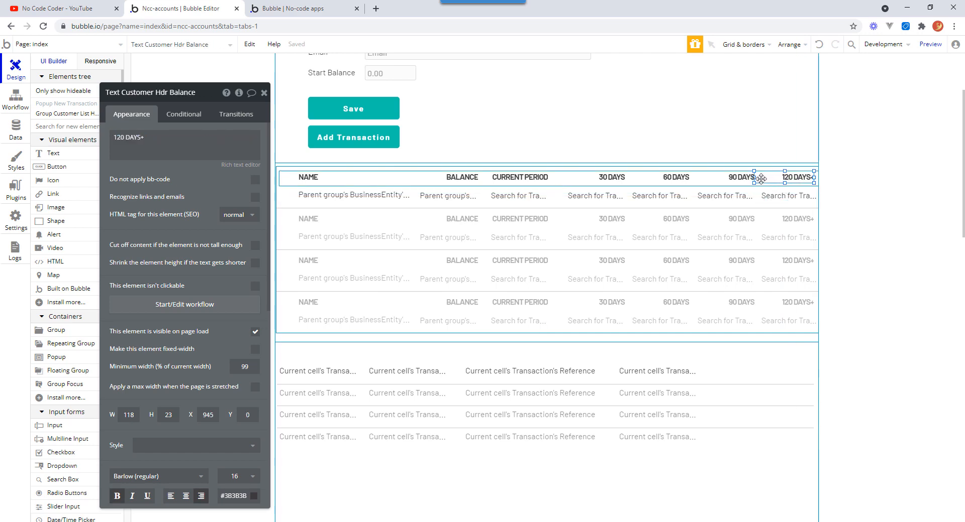
Set the 120 DAYS+ header's width to 118 and its X position to 954 to align it with its amount text.
drag(755, 177, 762, 178)
click(779, 195)
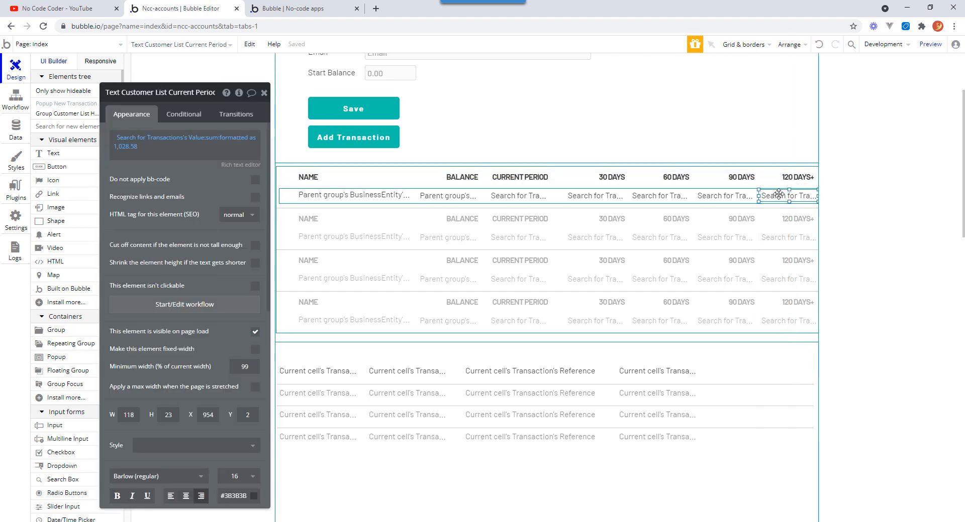
click(783, 178)
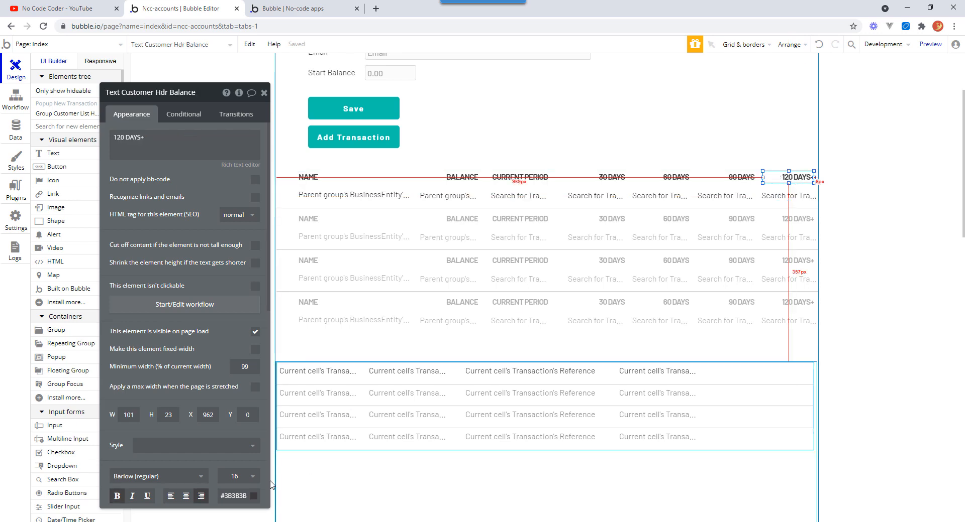
double_click(129, 415)
text(11)
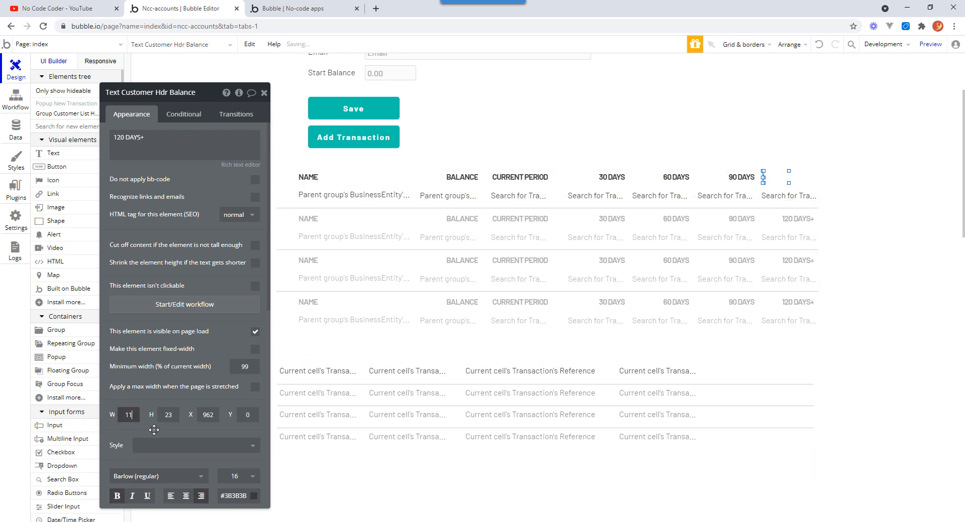
text(8)
double_click(205, 415)
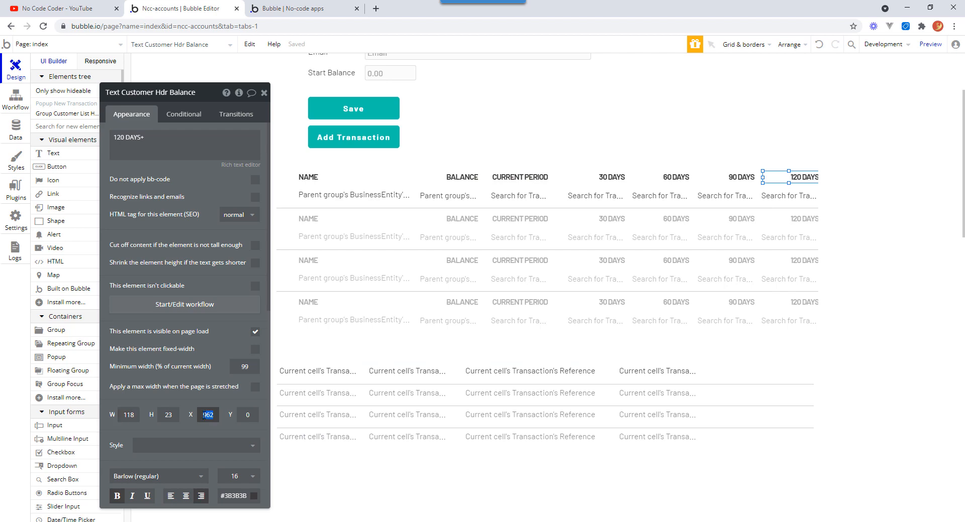
text(9)
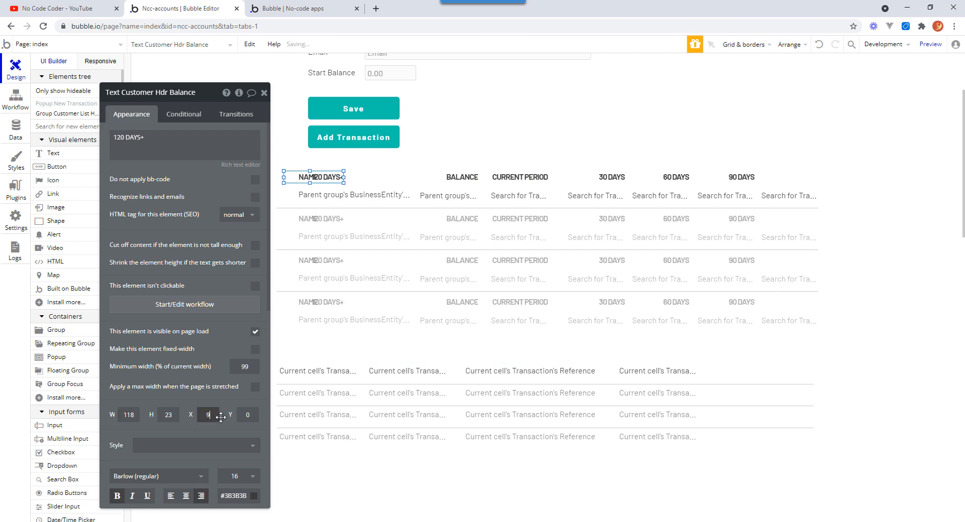
text(62)
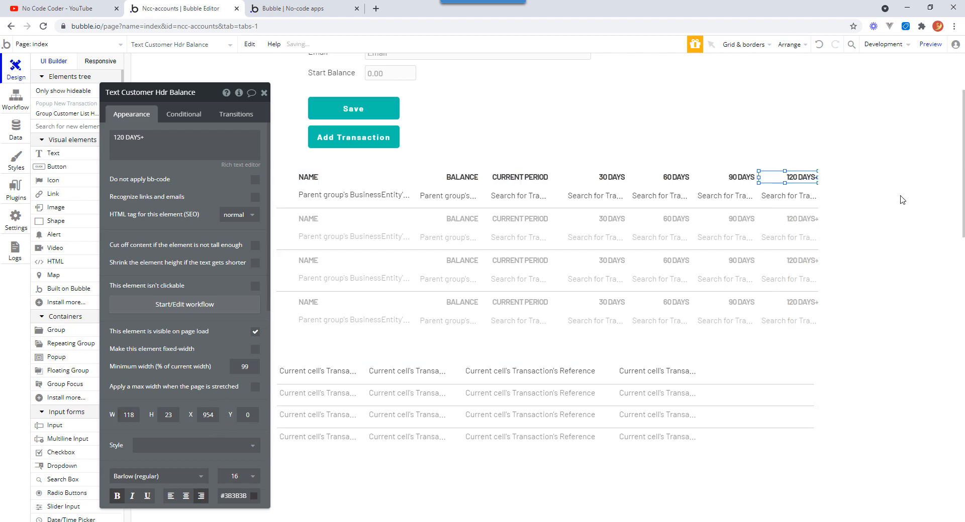
click(897, 232)
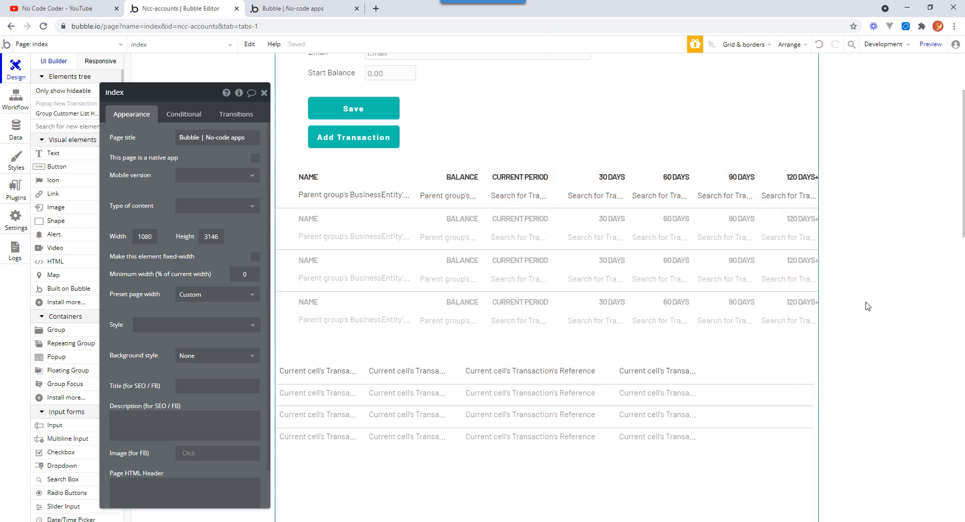
Add an icon element at the start of the first customer list row, before the name.
click(263, 92)
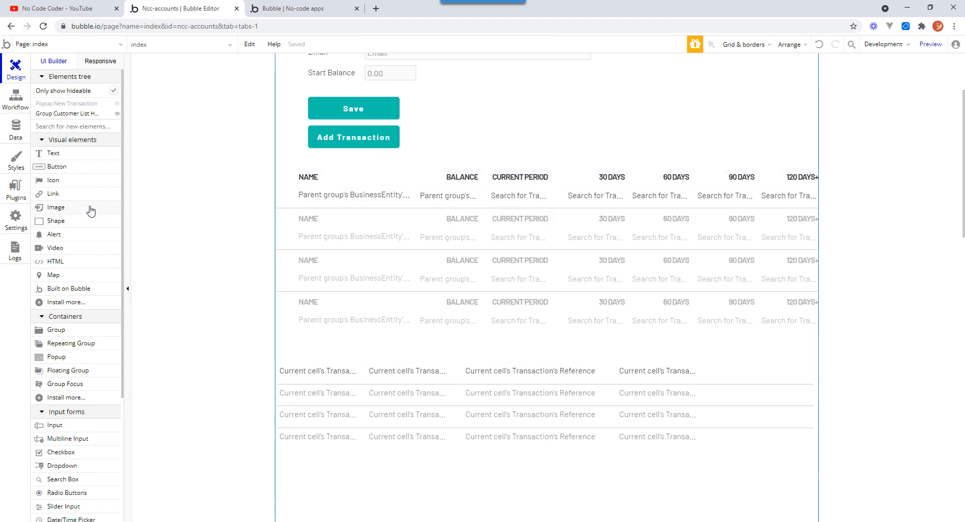
click(59, 182)
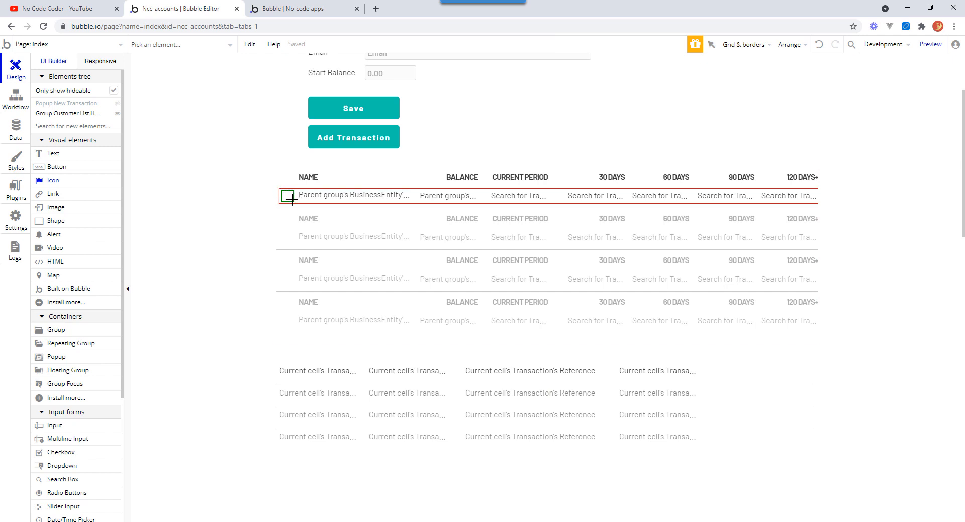
drag(291, 199, 292, 200)
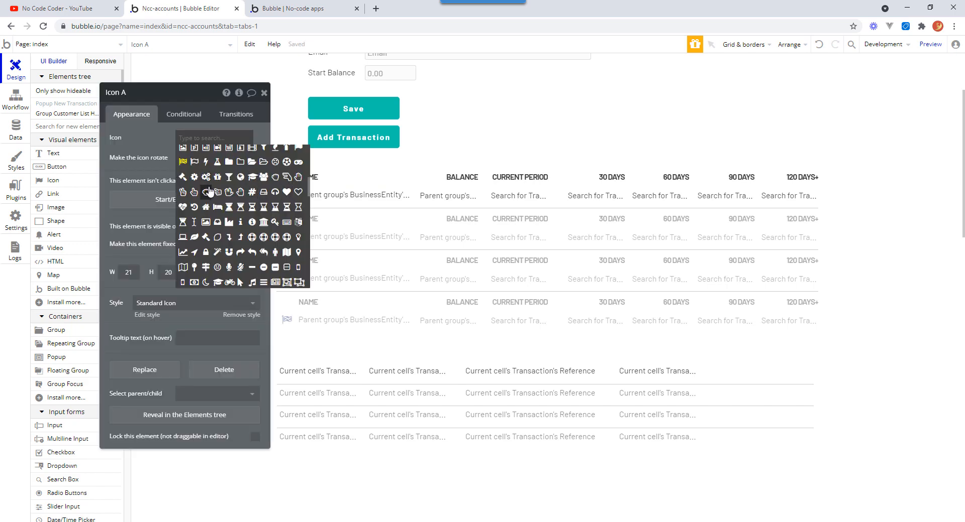
Set the new icon to the magnifying-glass search icon.
click(206, 139)
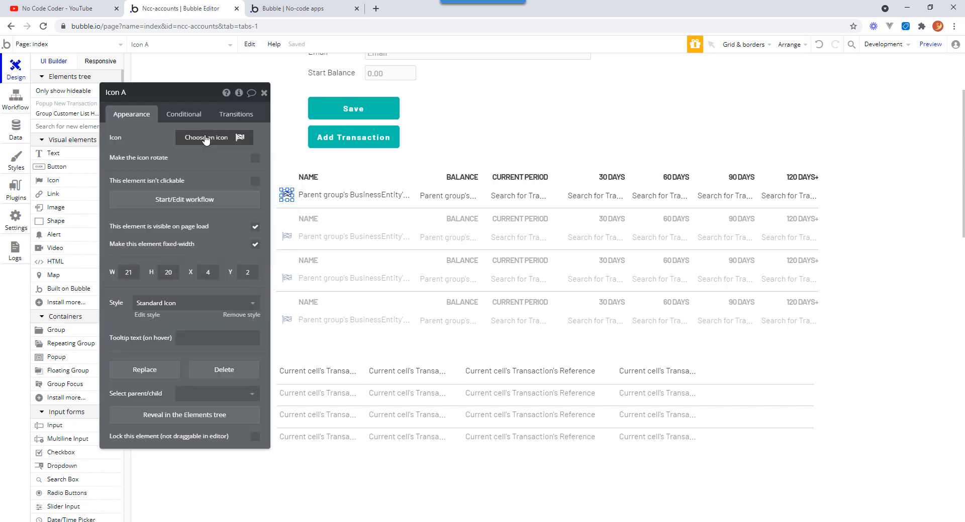
click(206, 139)
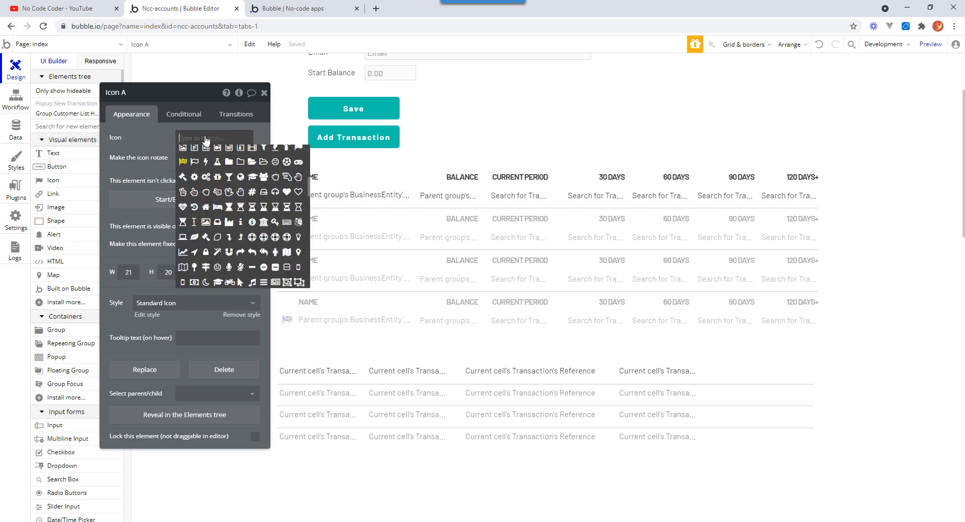
text(mag)
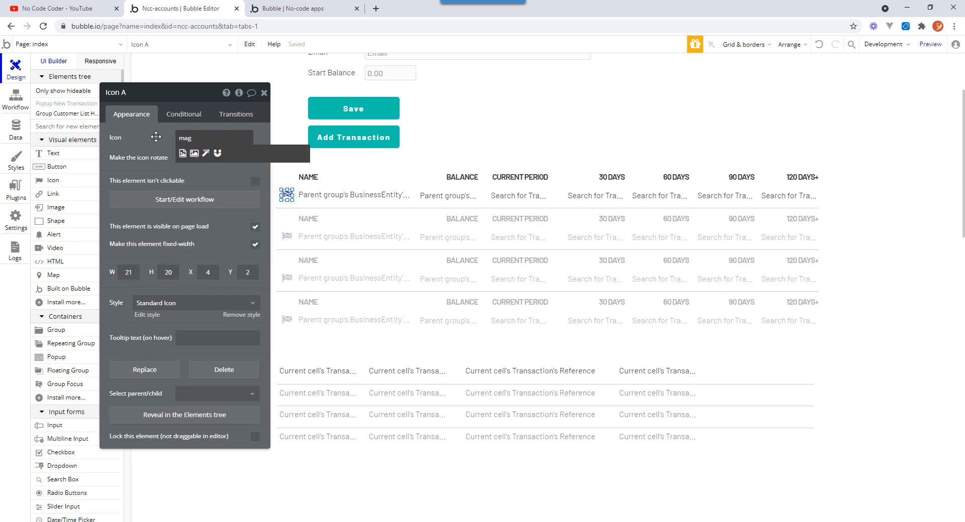
key(BackSpace)
key(BackSpace)
key(BackSpace)
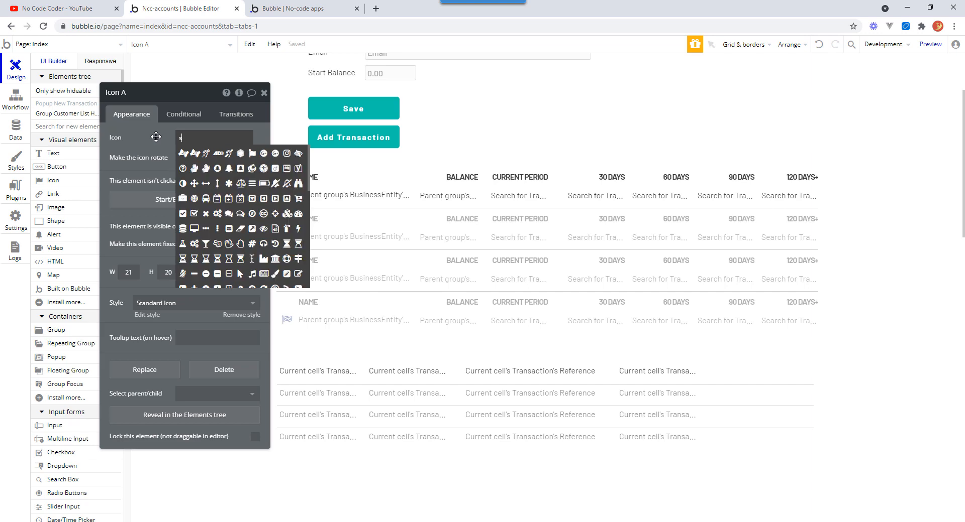
text(spy)
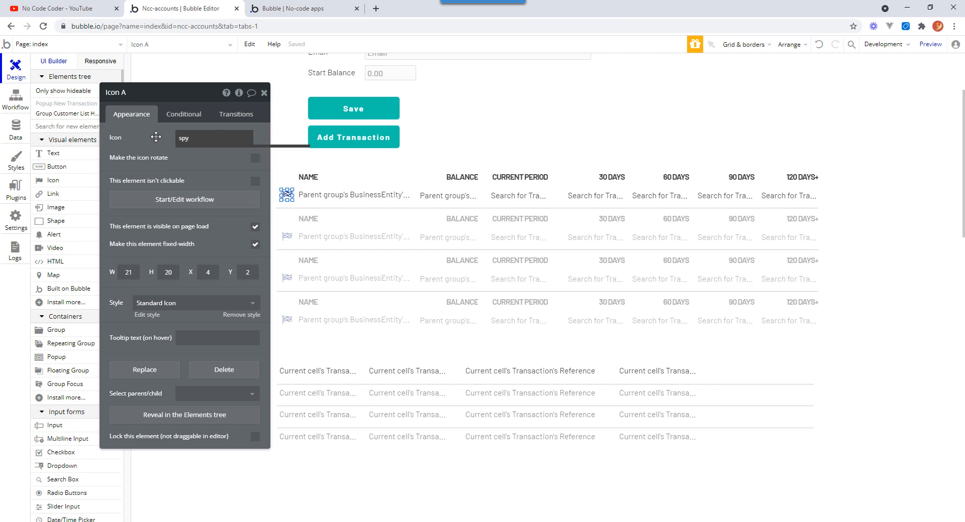
key(BackSpace)
key(BackSpace)
key(BackSpace)
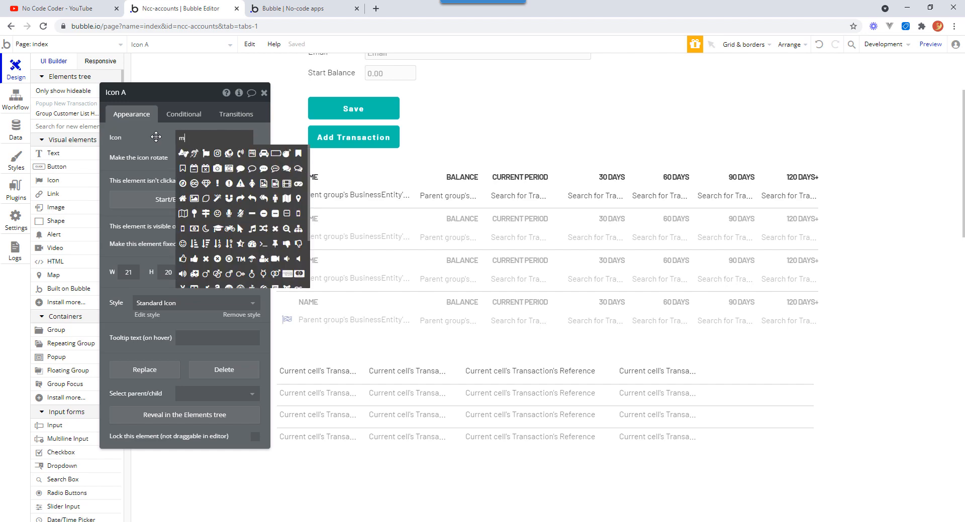
text(loo)
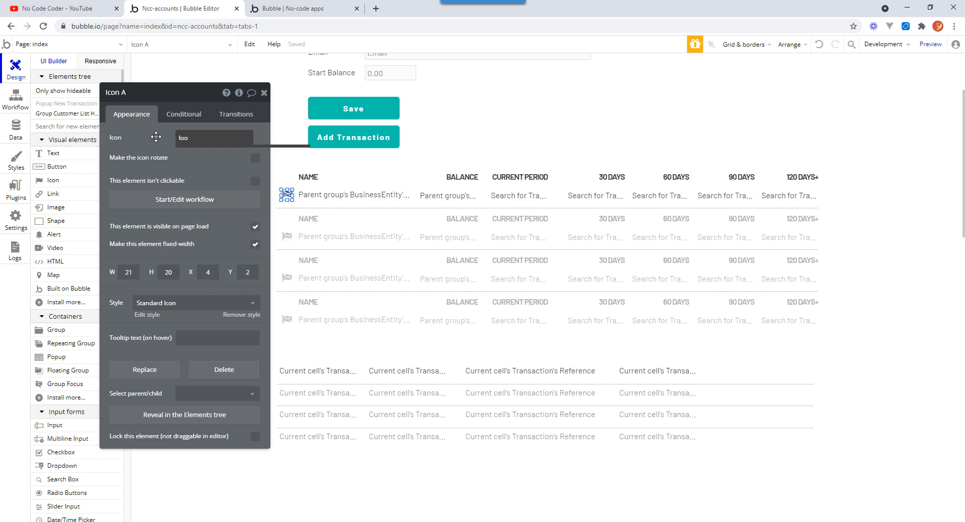
key(BackSpace)
key(BackSpace)
key(BackSpace)
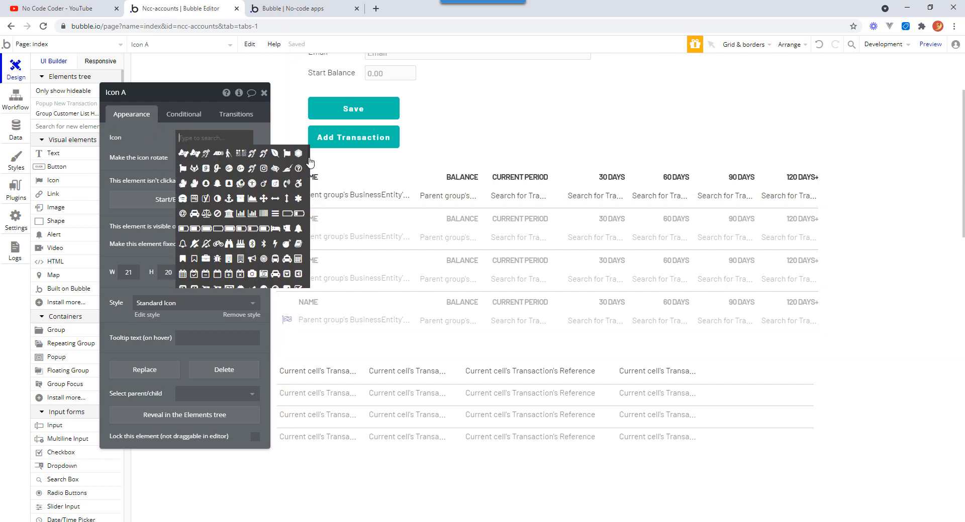
scroll(309, 166, down, 3)
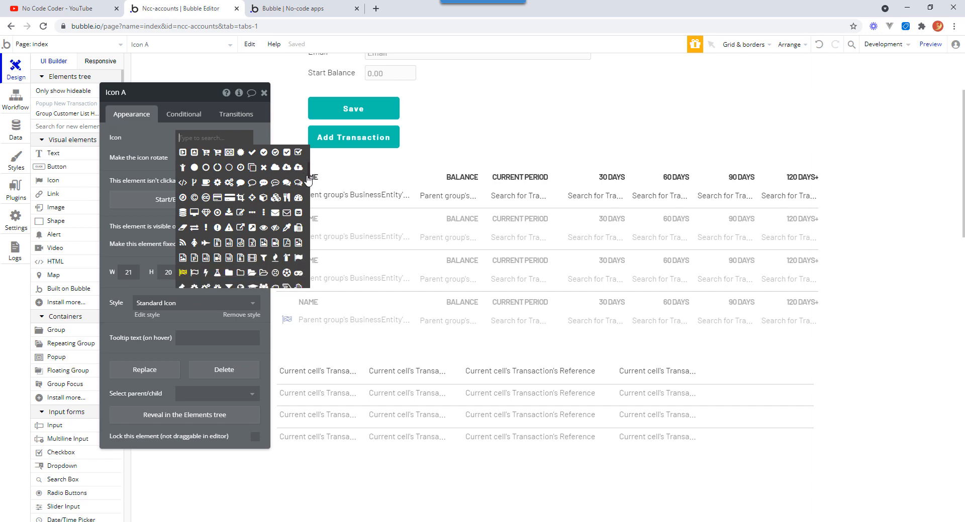
scroll(308, 181, down, 2)
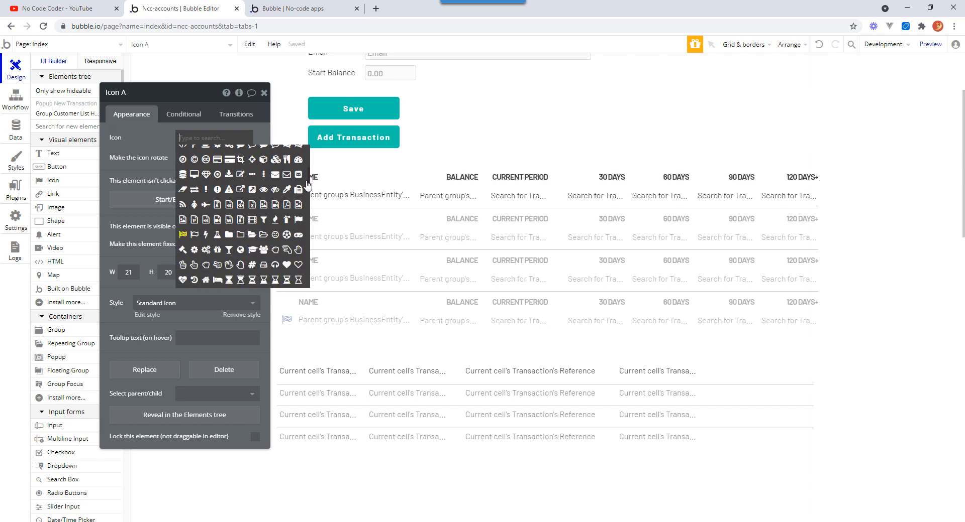
scroll(308, 195, down, 3)
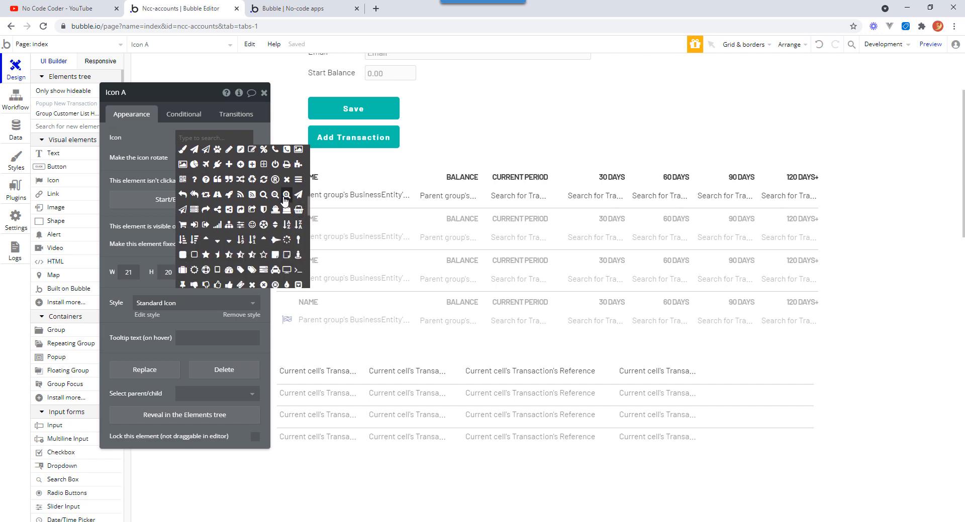
click(263, 202)
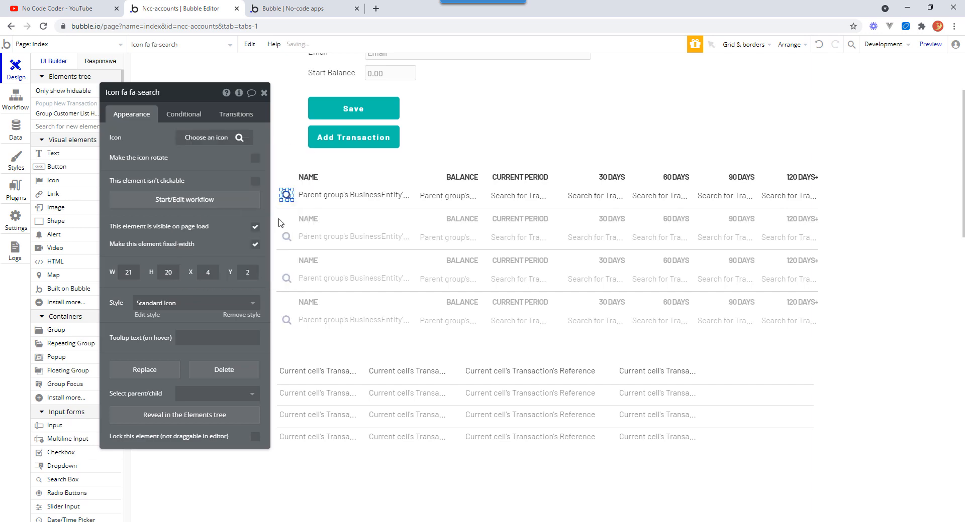
Start a workflow for the search icon in the customer row and add a Set state action.
click(890, 280)
drag(282, 198, 285, 196)
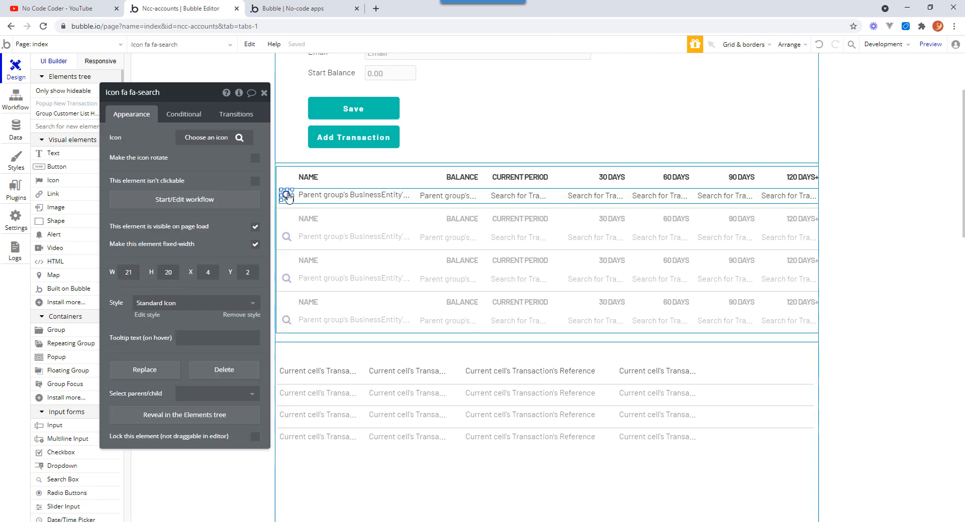
click(199, 200)
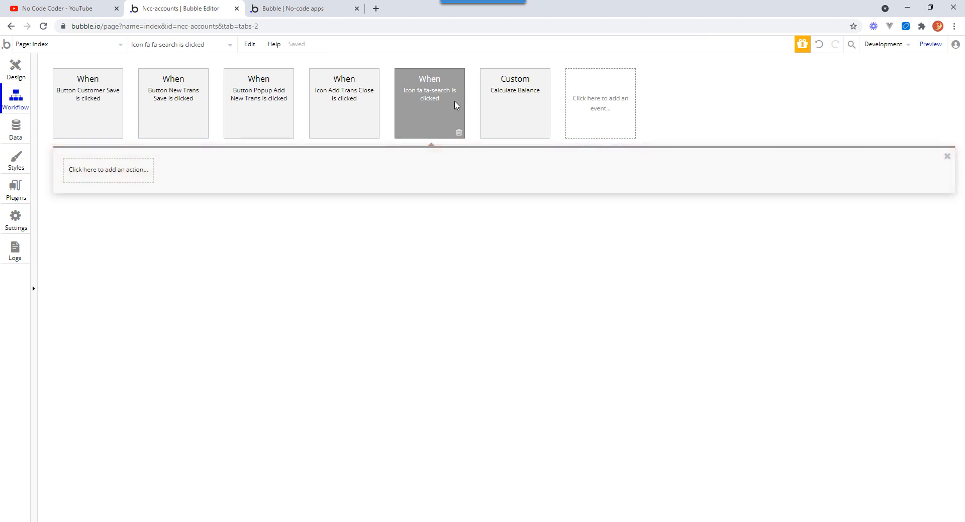
click(110, 171)
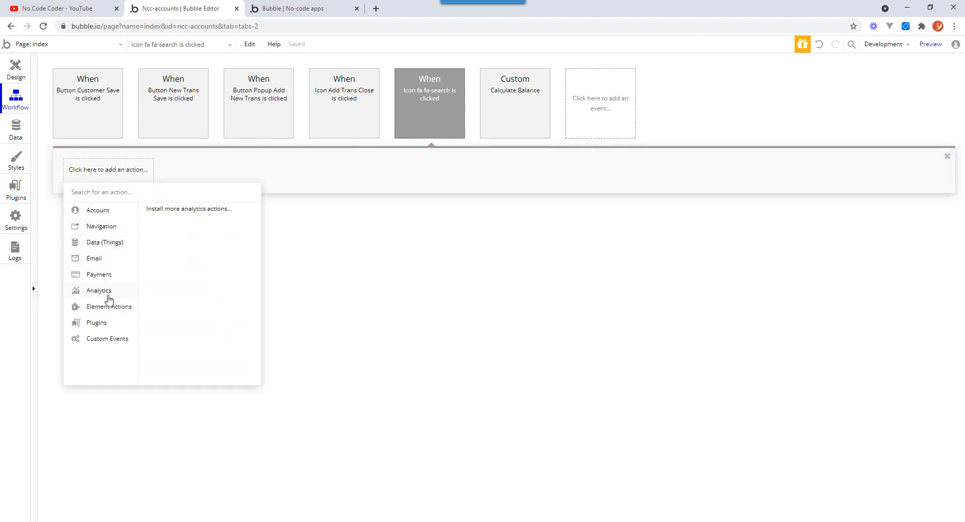
mouse_move(112, 311)
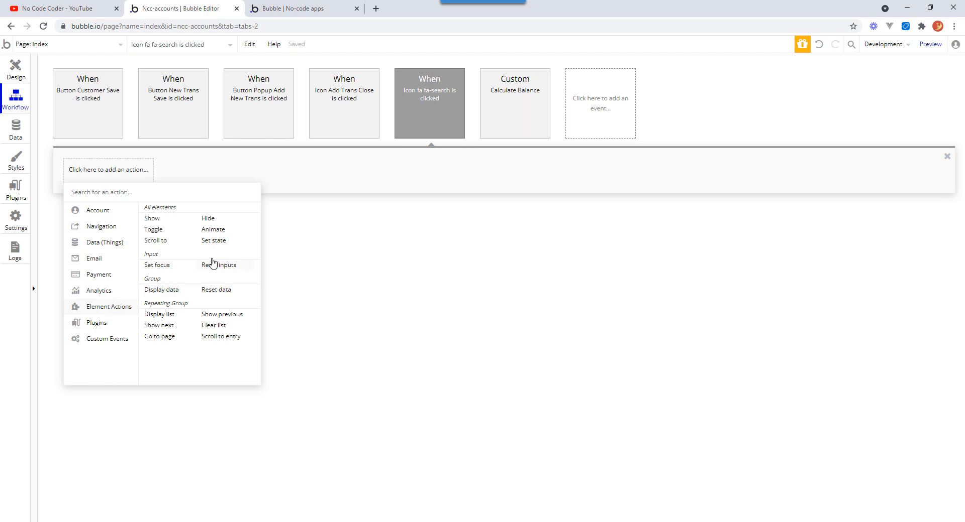
click(214, 242)
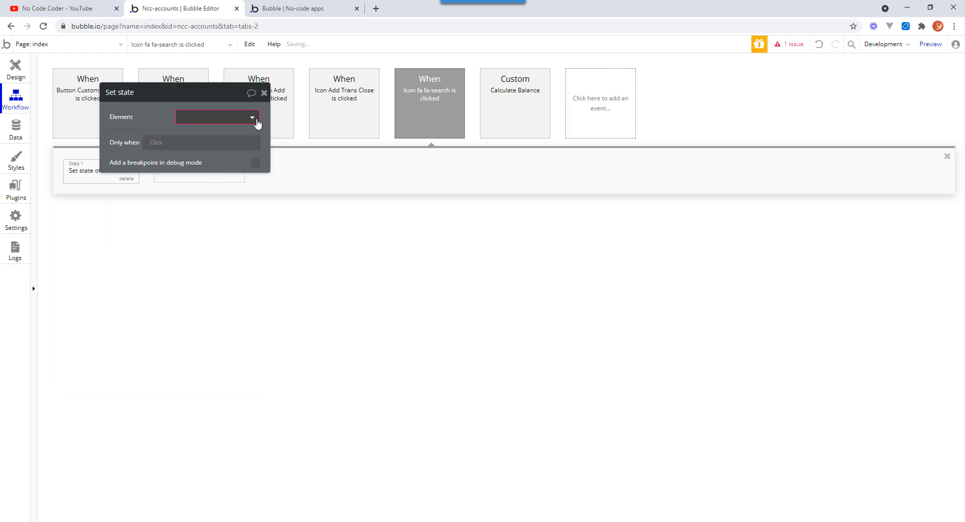
Set Group Customer List's _selected_be custom state to Parent group's BusinessEntity.
click(254, 118)
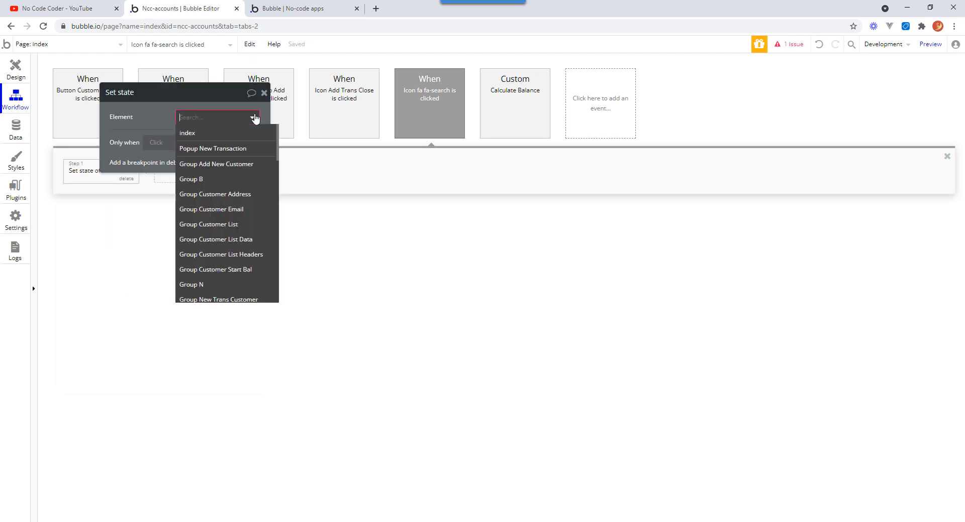
click(243, 224)
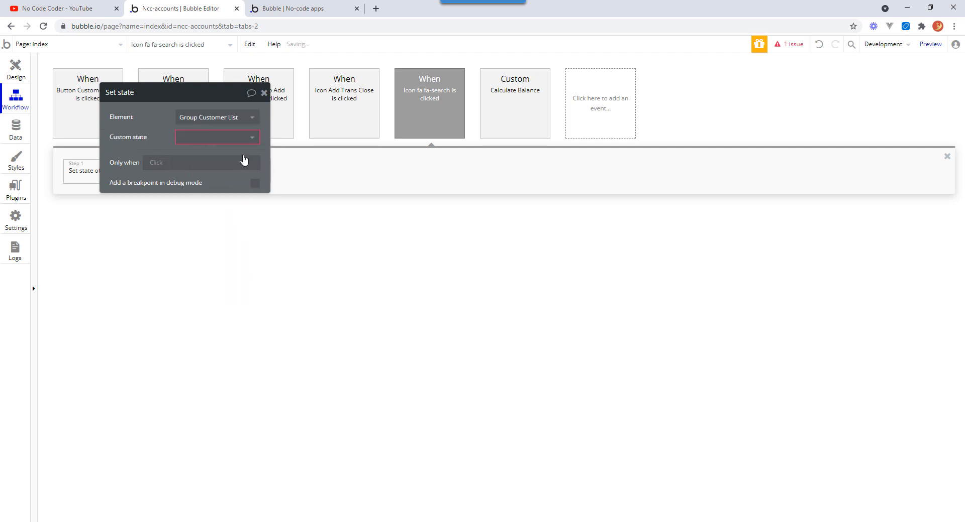
click(246, 140)
click(213, 156)
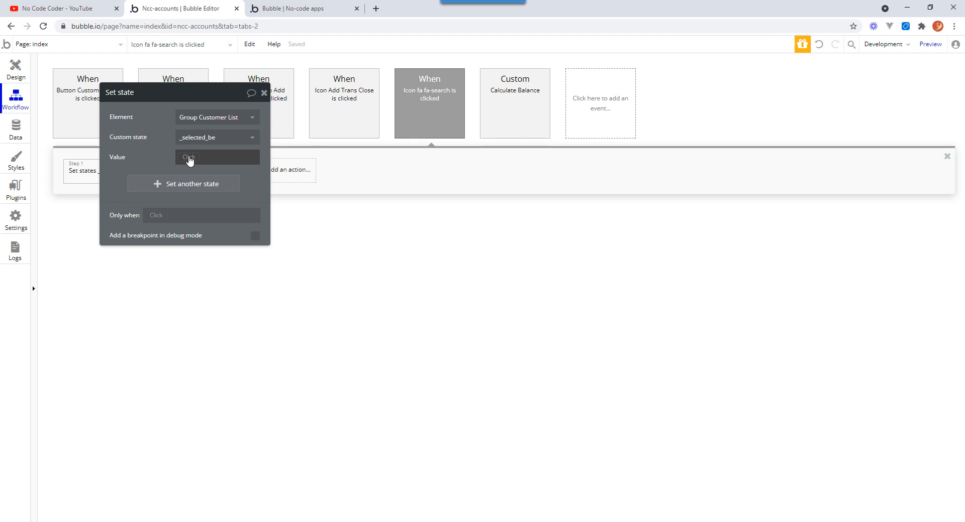
click(189, 158)
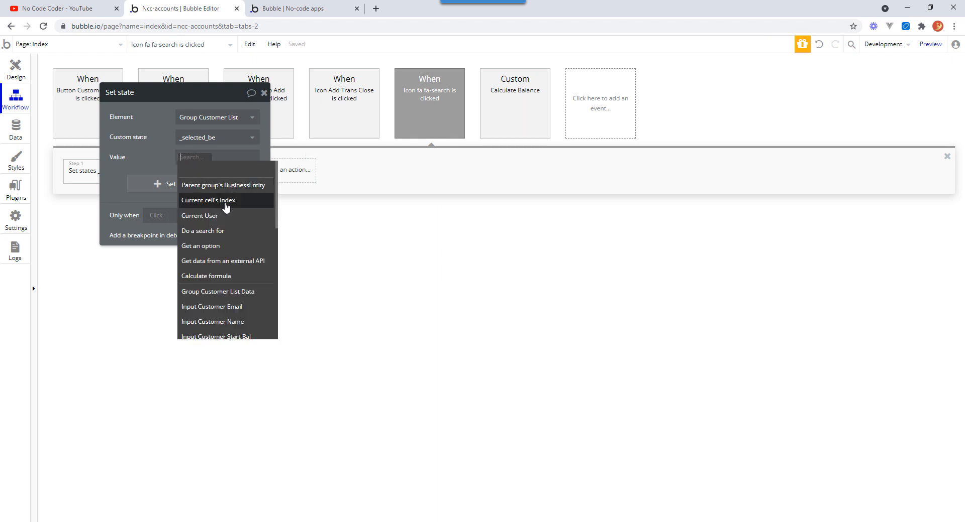
click(235, 186)
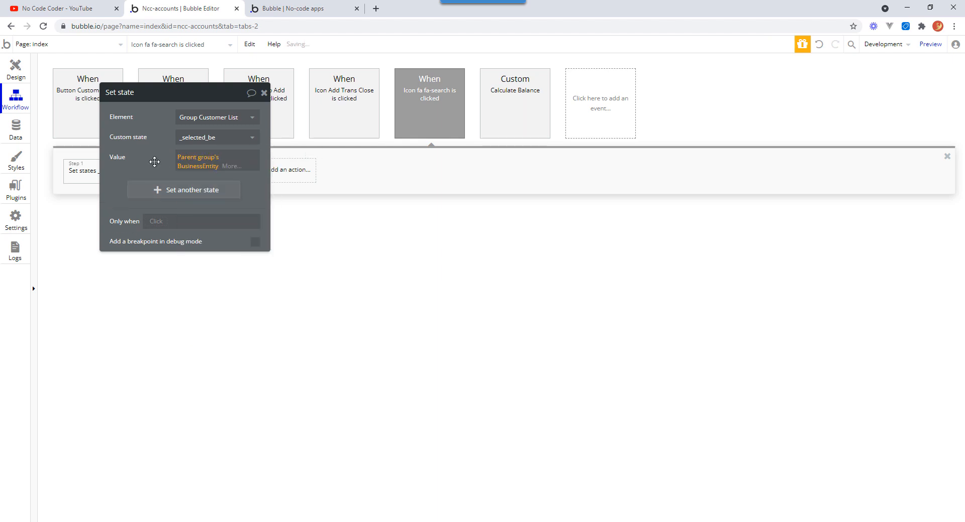
click(153, 162)
click(264, 93)
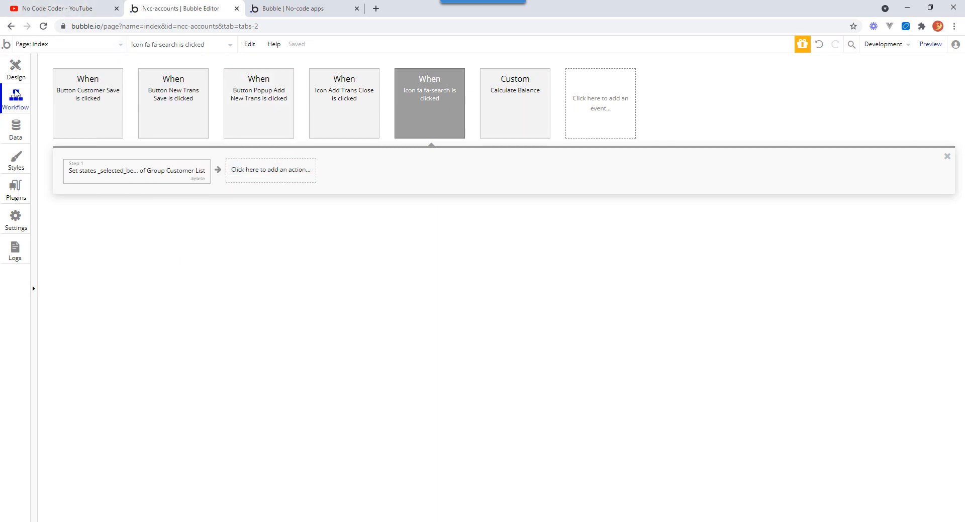
Inspect the transactions repeating group's data source search and its BusinessEntity constraint.
click(15, 73)
click(690, 397)
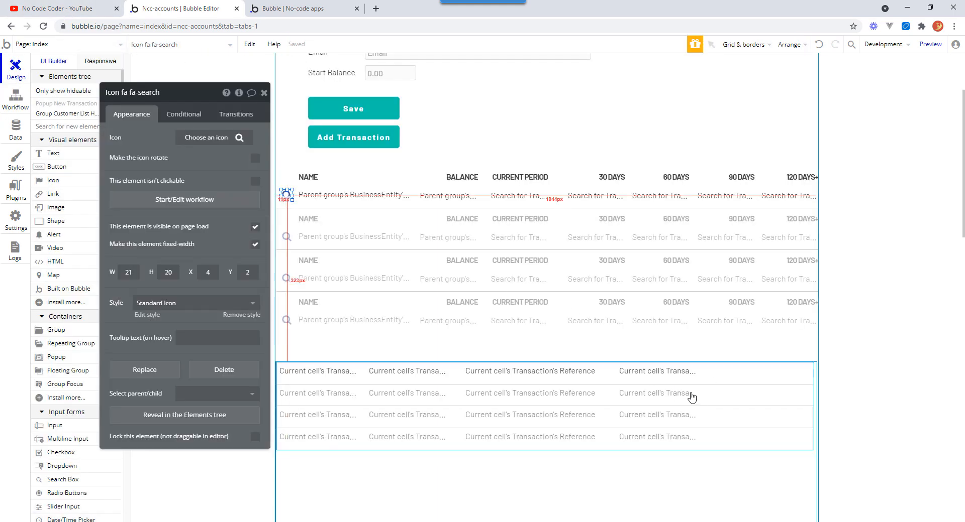
click(216, 158)
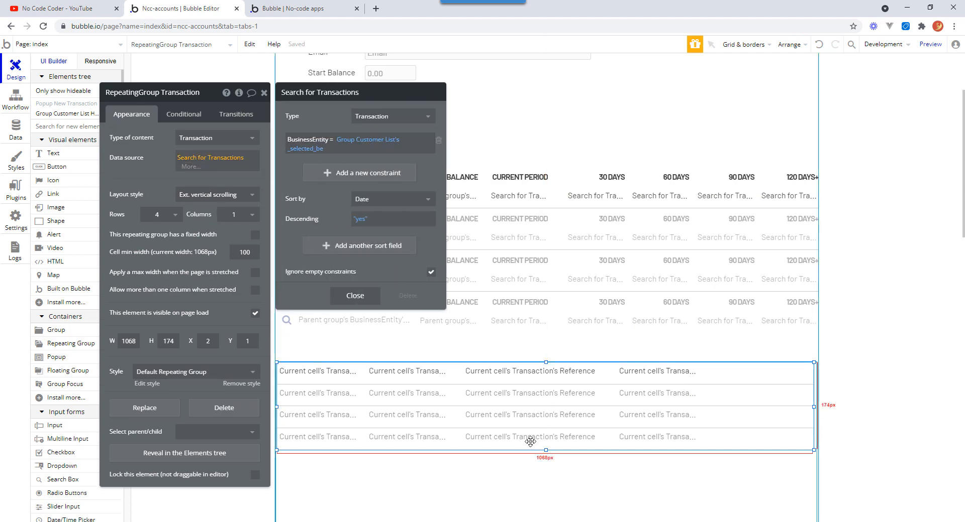
click(263, 93)
click(527, 101)
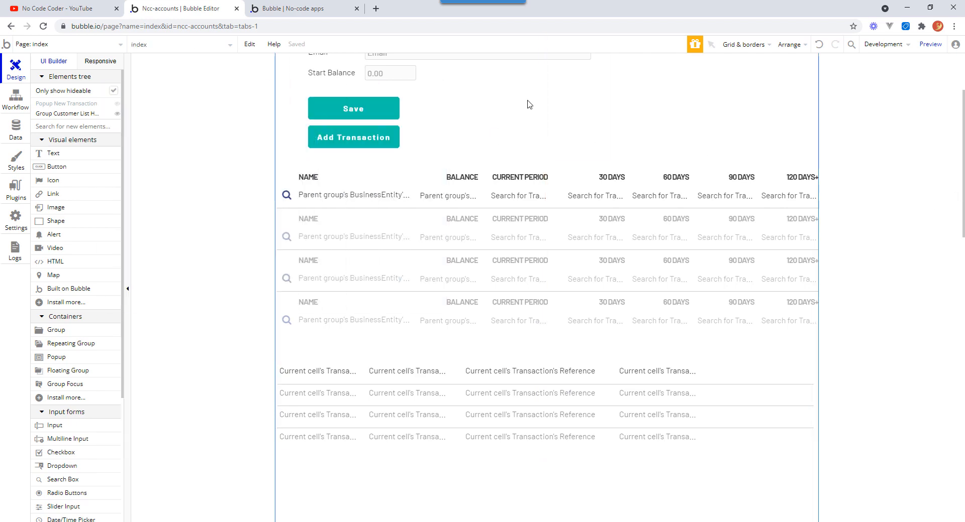
Reload the app preview and click each customer's search icon to test the transactions list filtering.
click(309, 11)
click(402, 46)
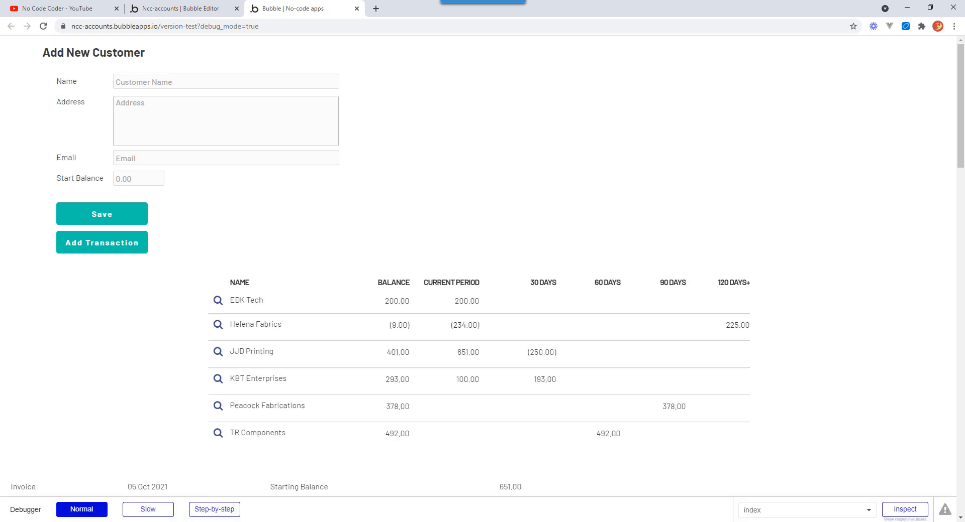
drag(961, 126, 960, 195)
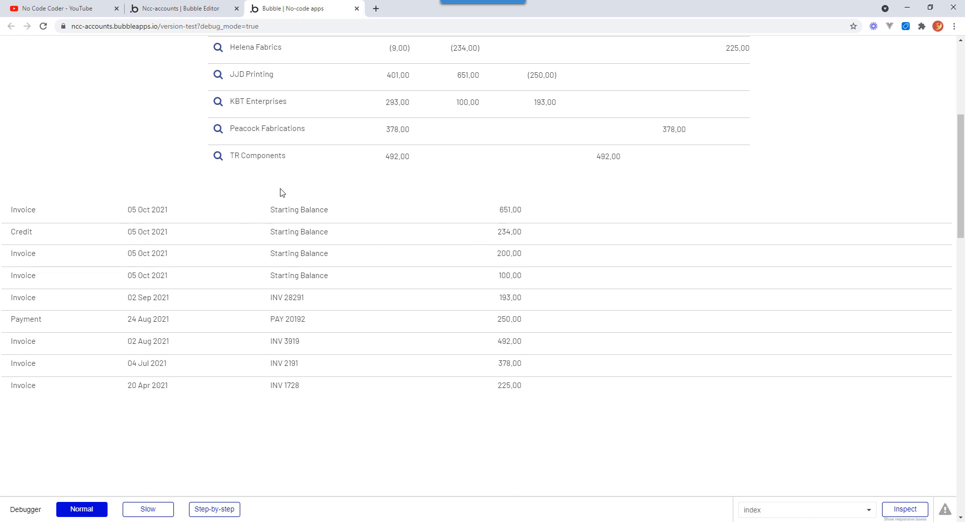
click(217, 159)
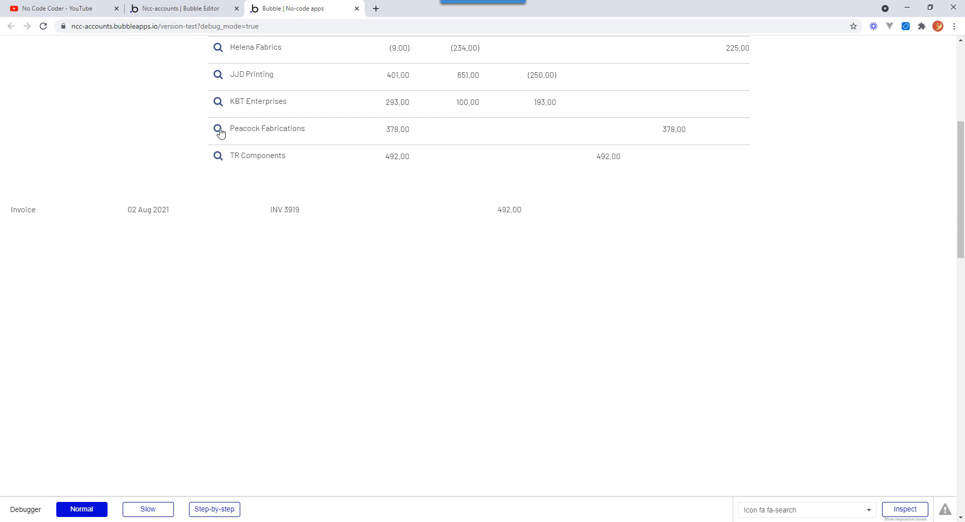
click(219, 131)
click(217, 102)
click(221, 76)
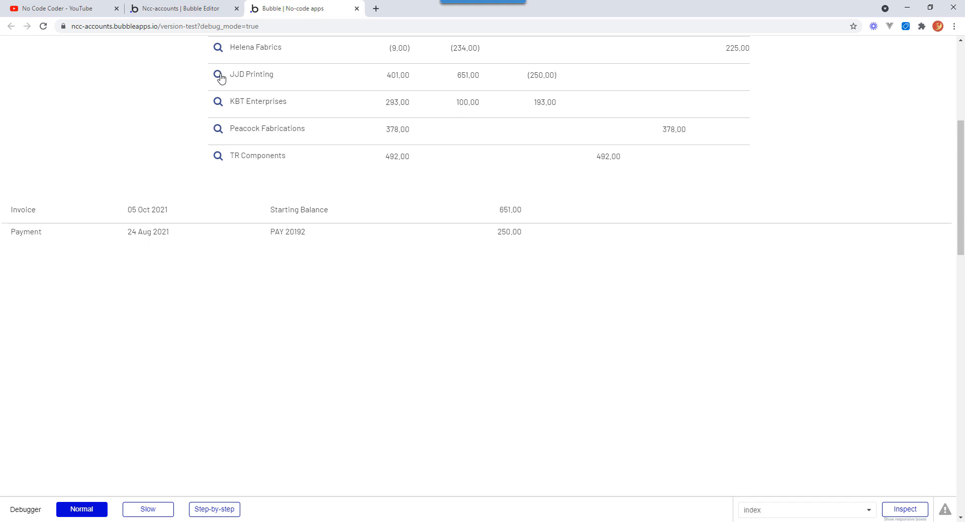
click(219, 48)
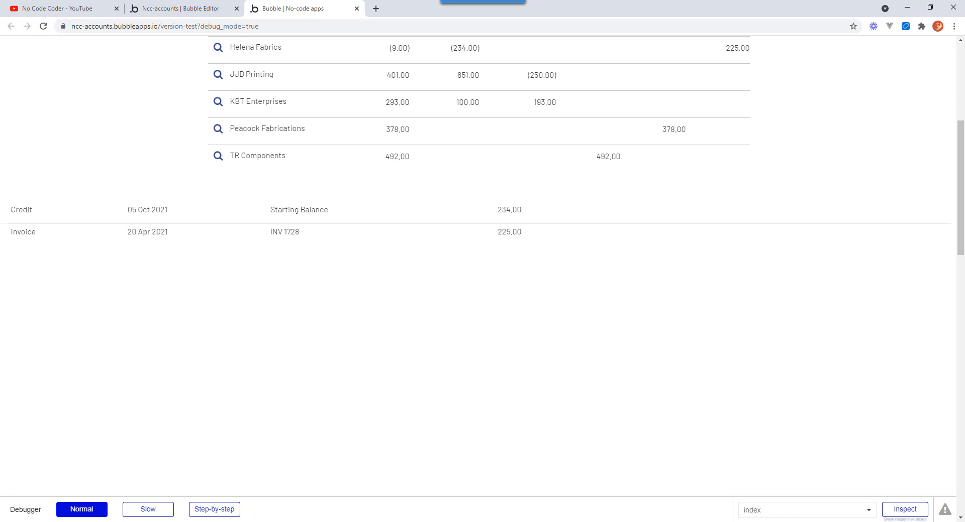
scroll(960, 157, up, 3)
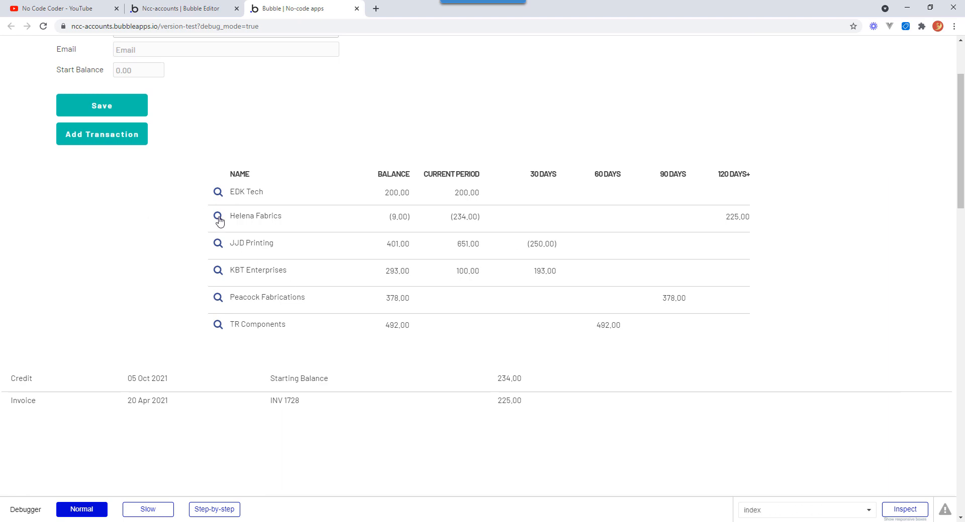
click(217, 192)
click(218, 216)
click(217, 245)
click(218, 271)
click(218, 299)
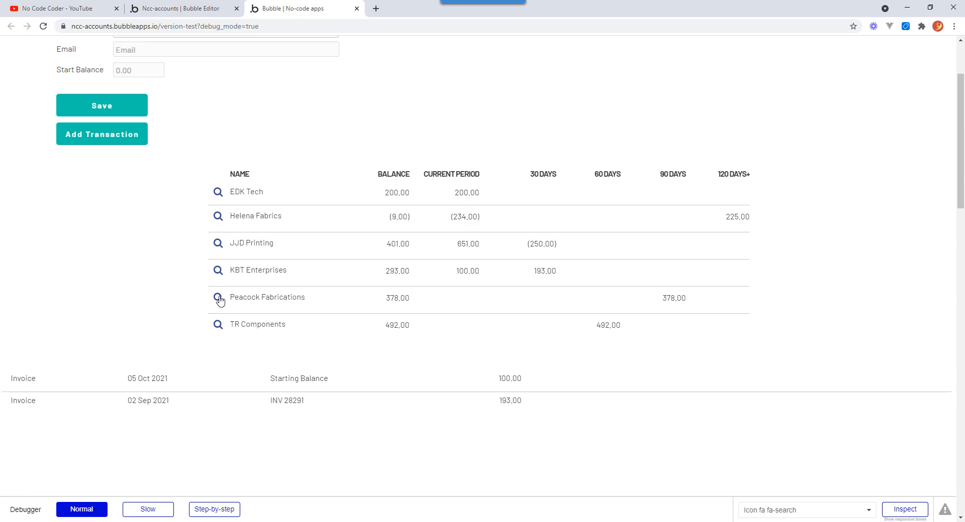
click(218, 326)
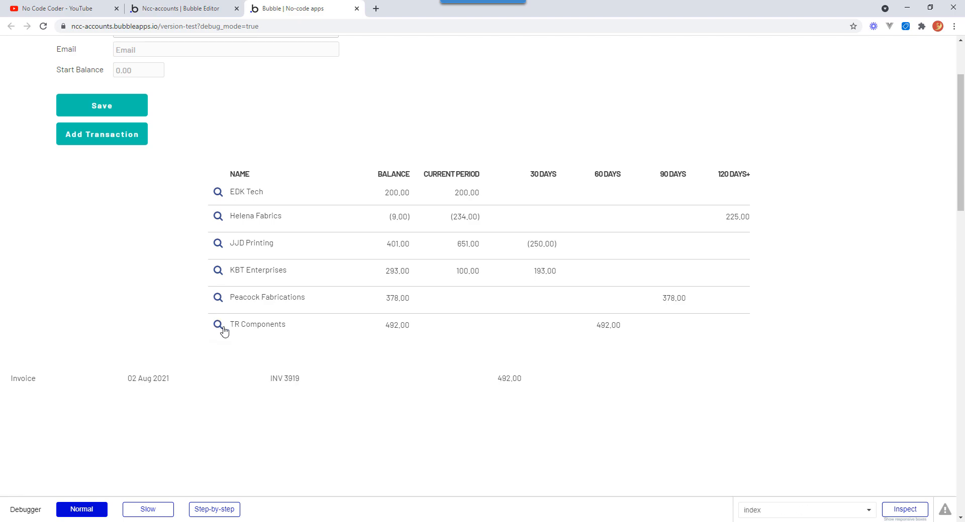
Make Group N, the group holding the transactions list, fixed-width.
click(190, 12)
click(619, 420)
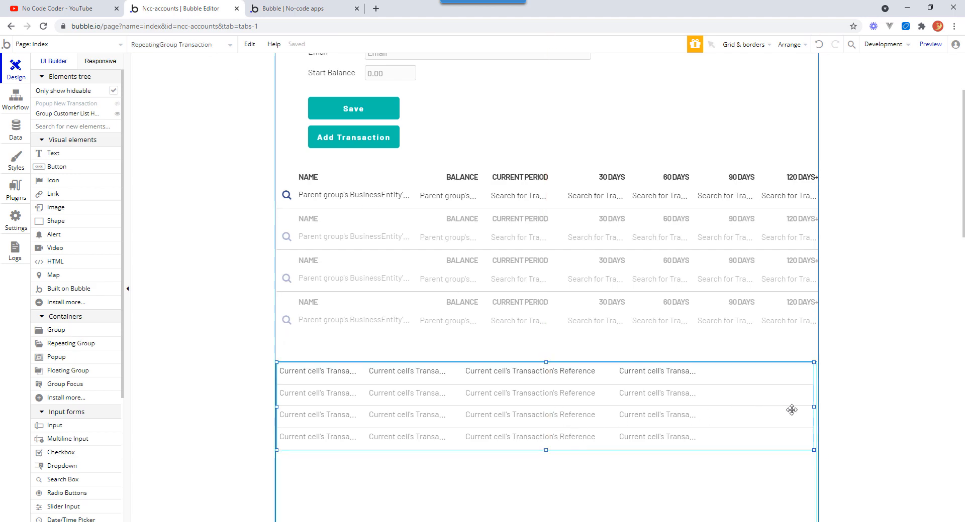
click(790, 464)
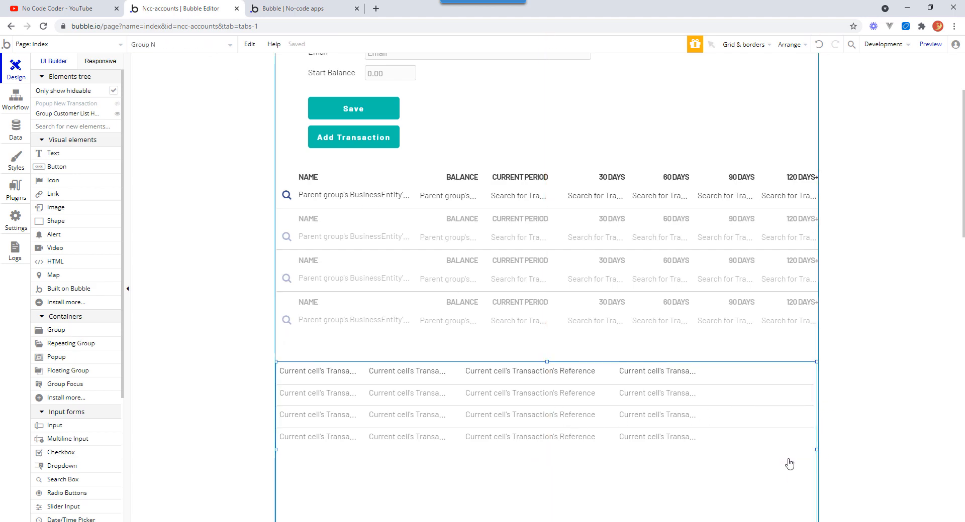
double_click(790, 463)
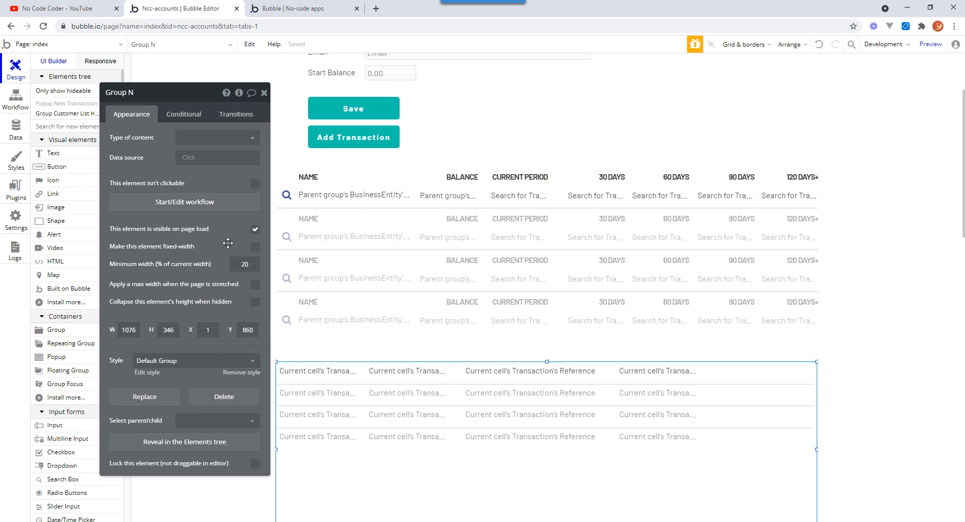
click(255, 247)
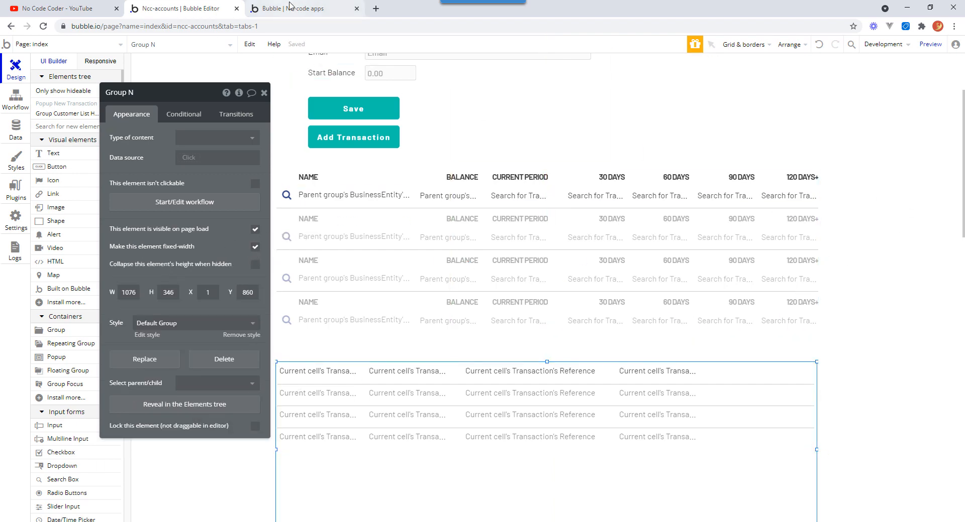
Reload the preview and test every customer's search icon against the resized transactions list.
click(347, 10)
click(388, 45)
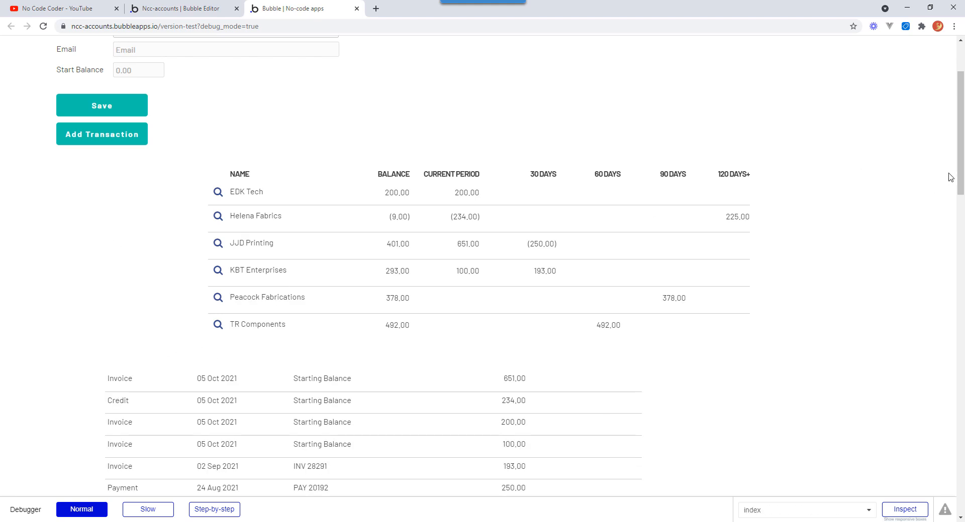
scroll(700, 271, down, 2)
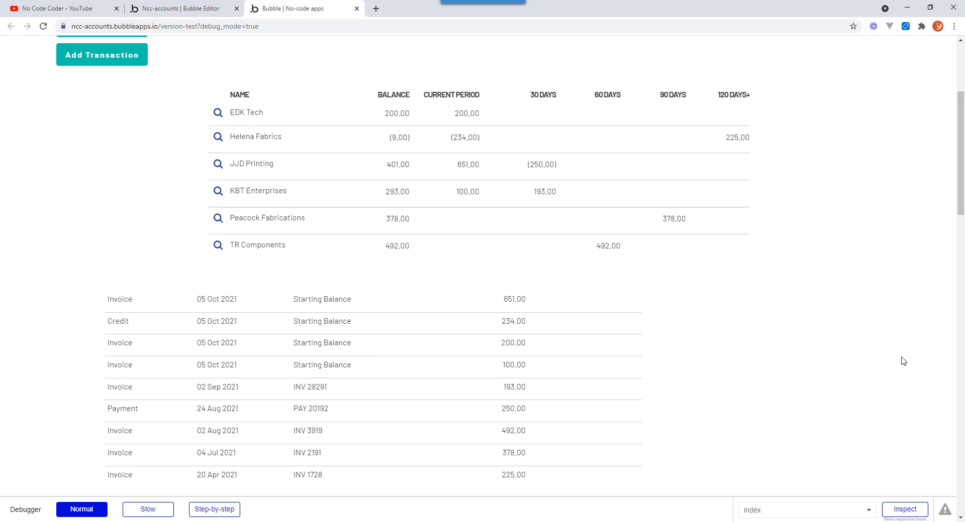
click(218, 140)
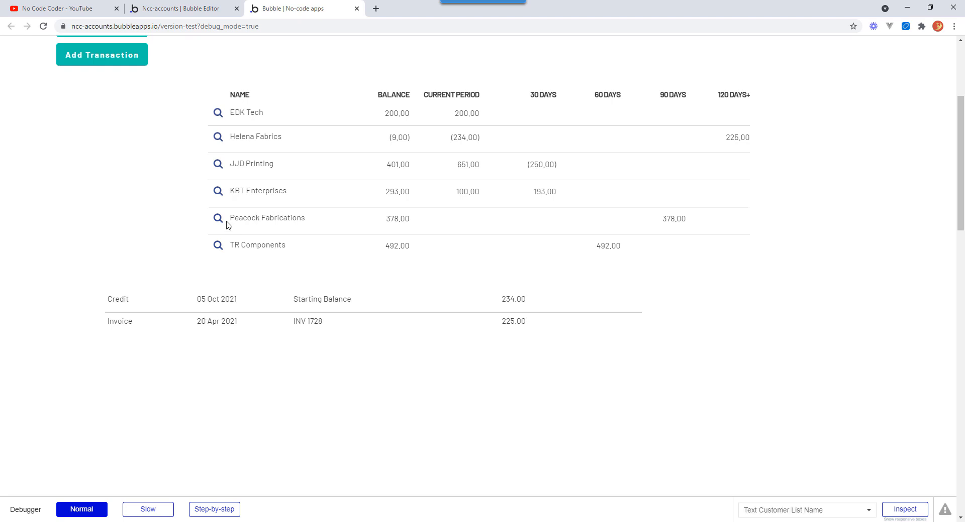
click(218, 113)
click(219, 139)
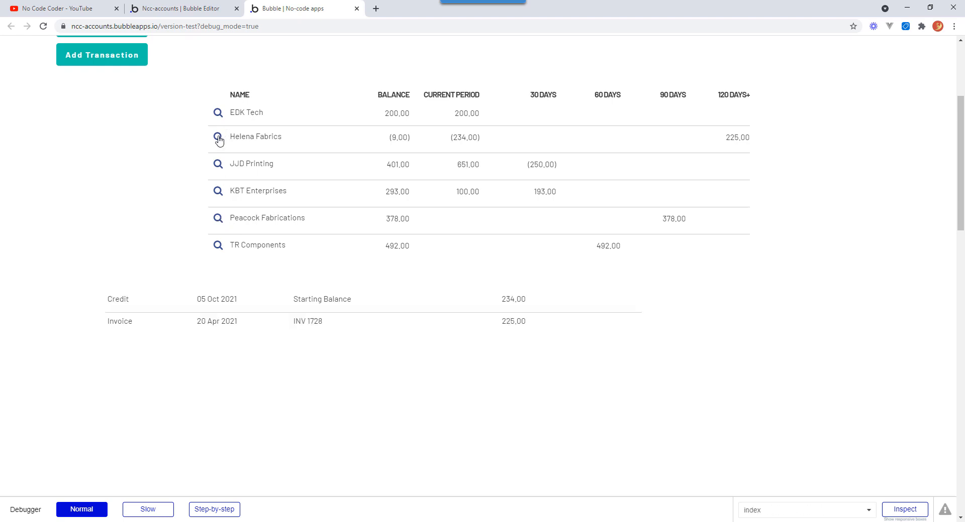
click(218, 165)
click(219, 193)
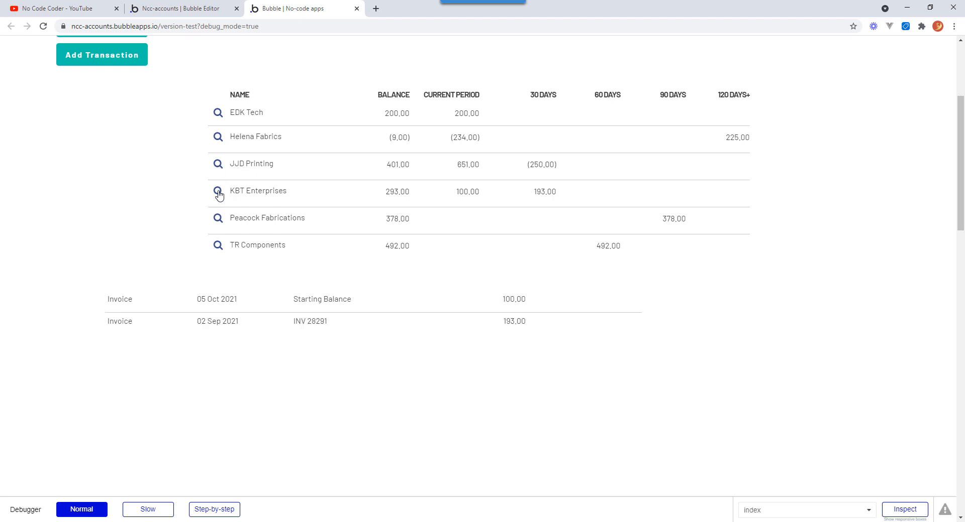
click(218, 219)
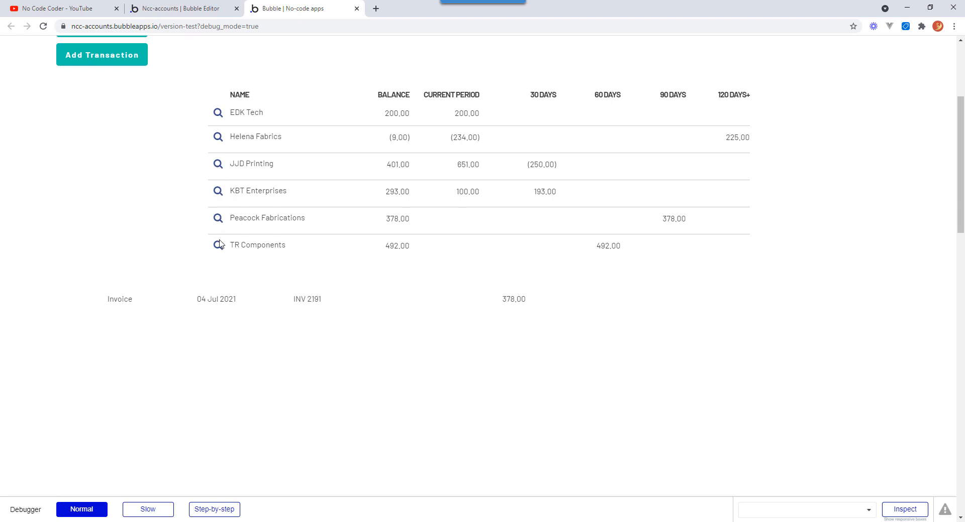
click(219, 246)
click(219, 194)
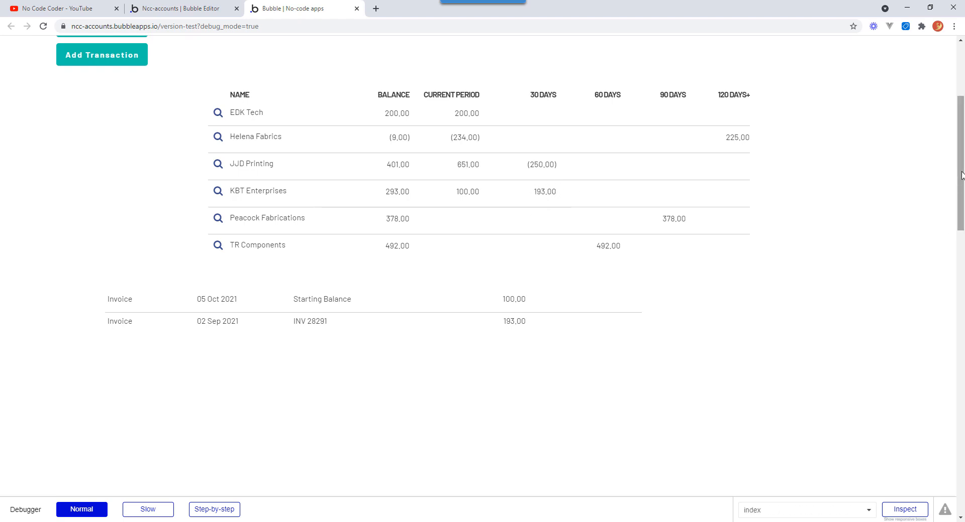
Return to the editor and review the search icon's workflow that sets Group Customer List's _selected_be state.
drag(961, 175, 960, 130)
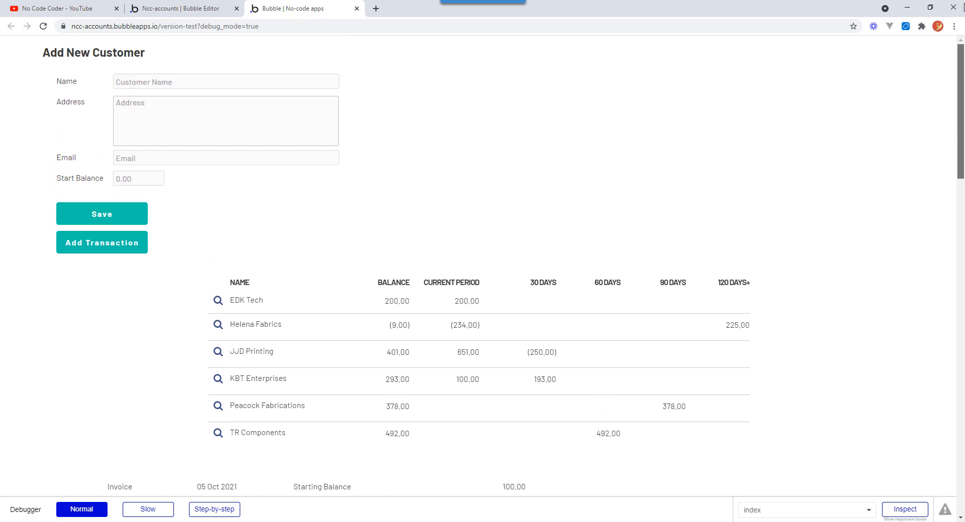
click(207, 10)
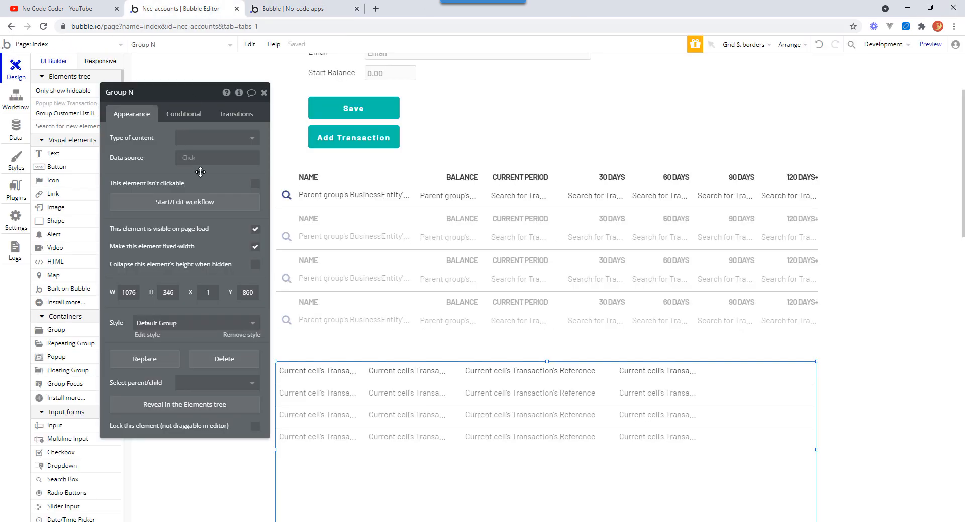
click(286, 197)
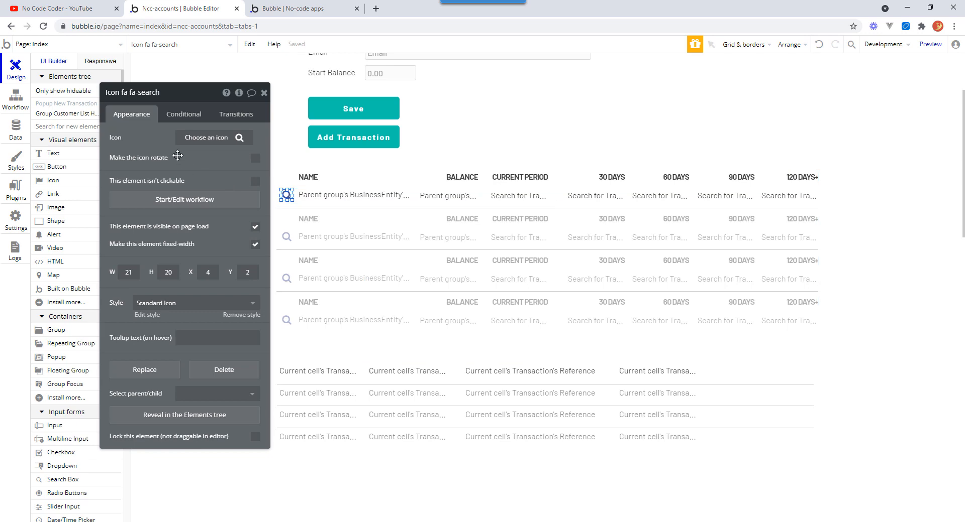
click(179, 202)
click(179, 175)
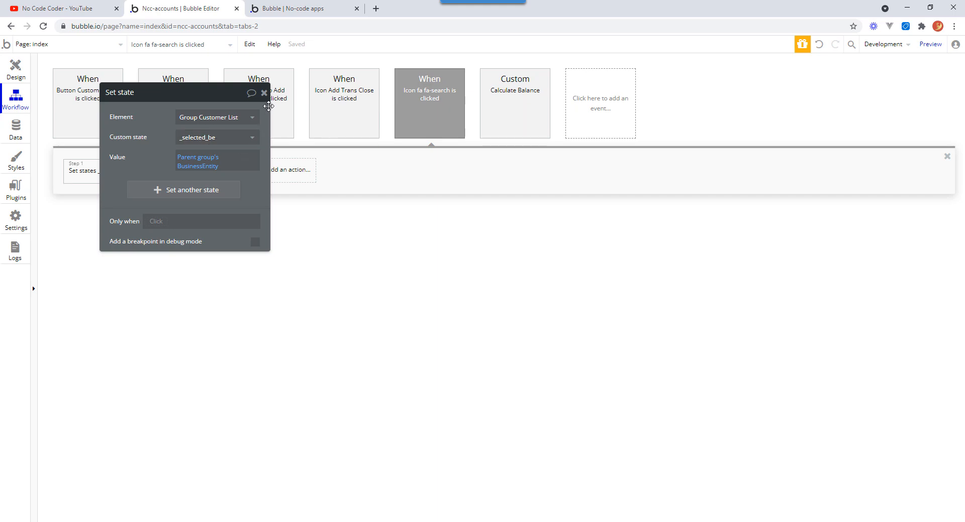
click(264, 93)
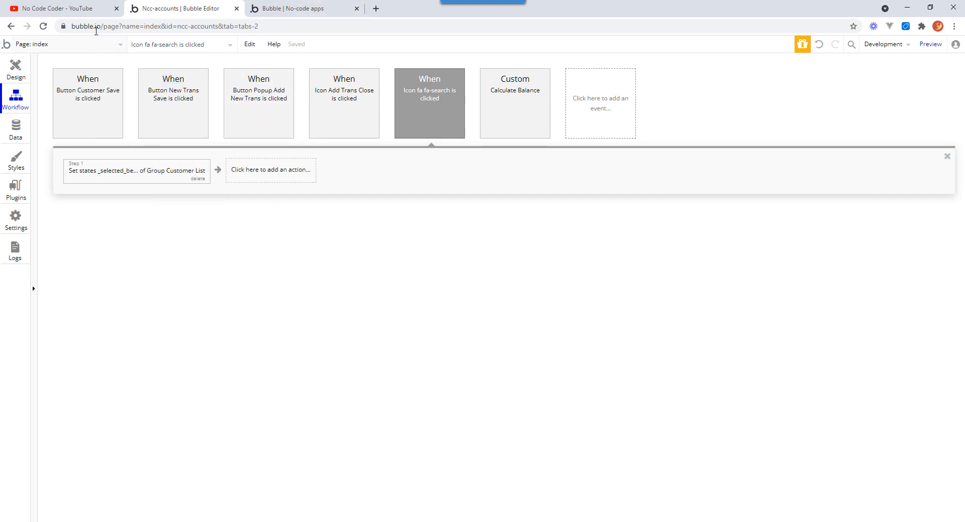
Inspect the transactions repeating group's Search for Transactions data source and its constraint.
click(18, 73)
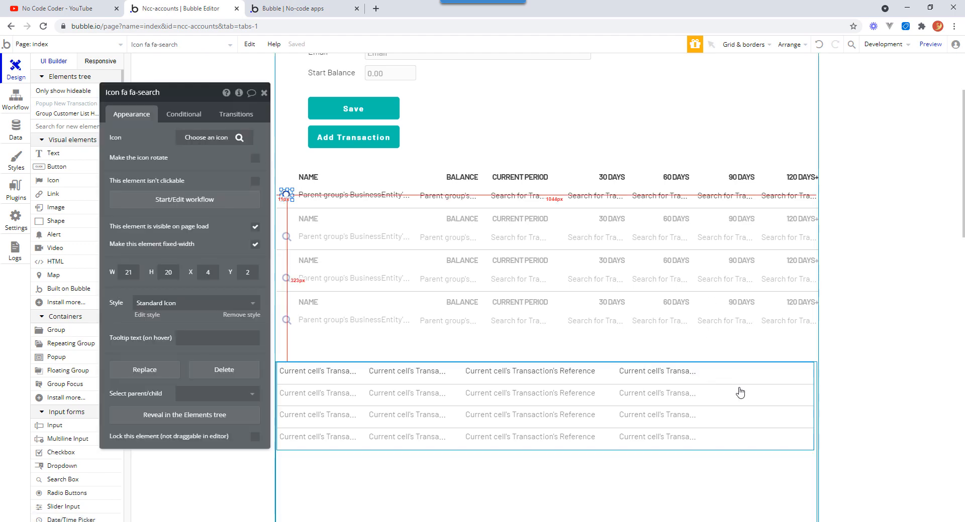
click(740, 393)
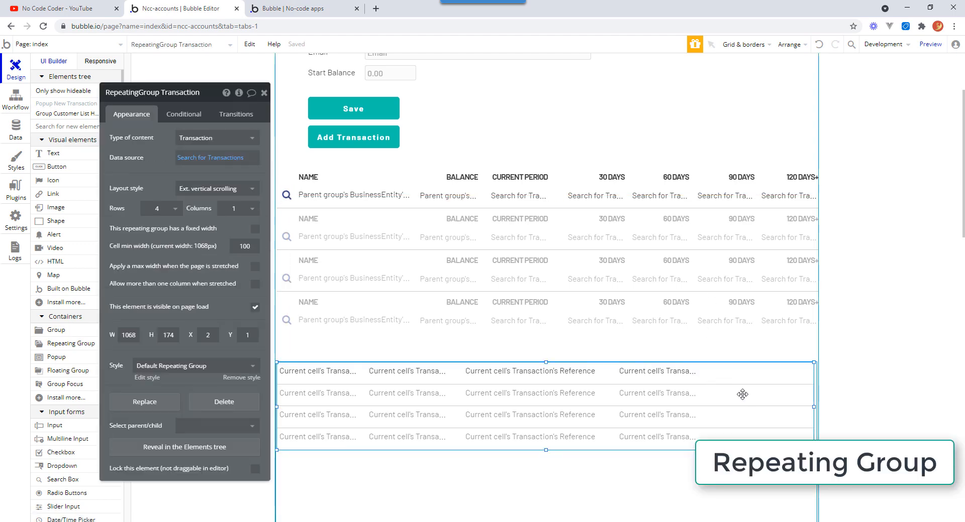
click(214, 158)
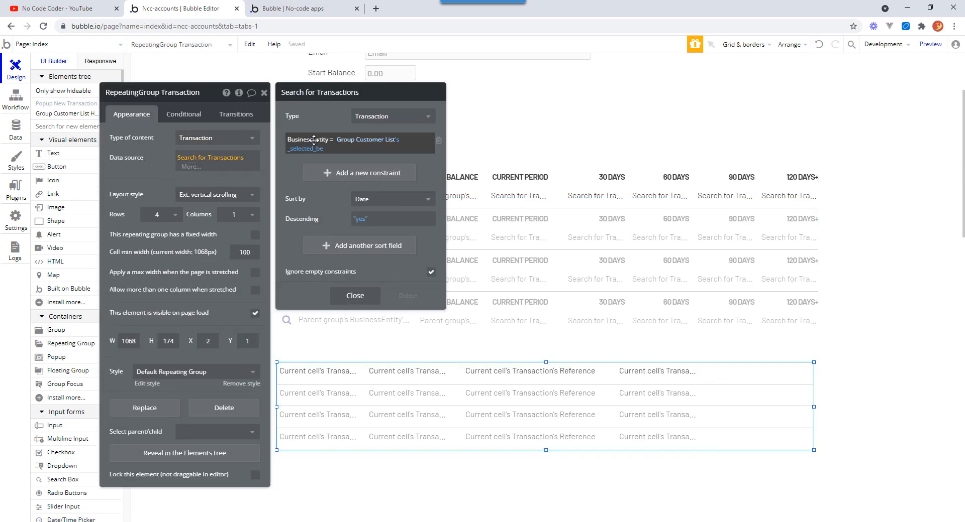
mouse_move(370, 141)
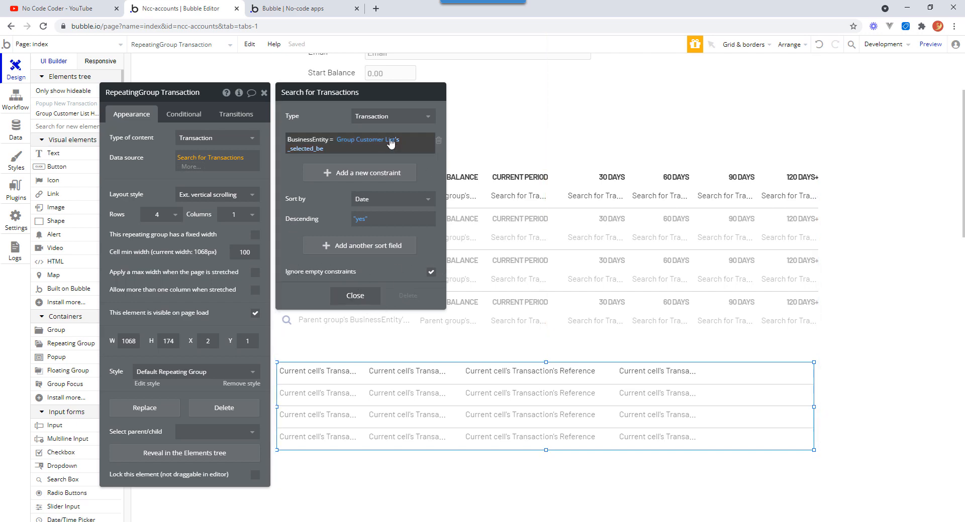
click(362, 298)
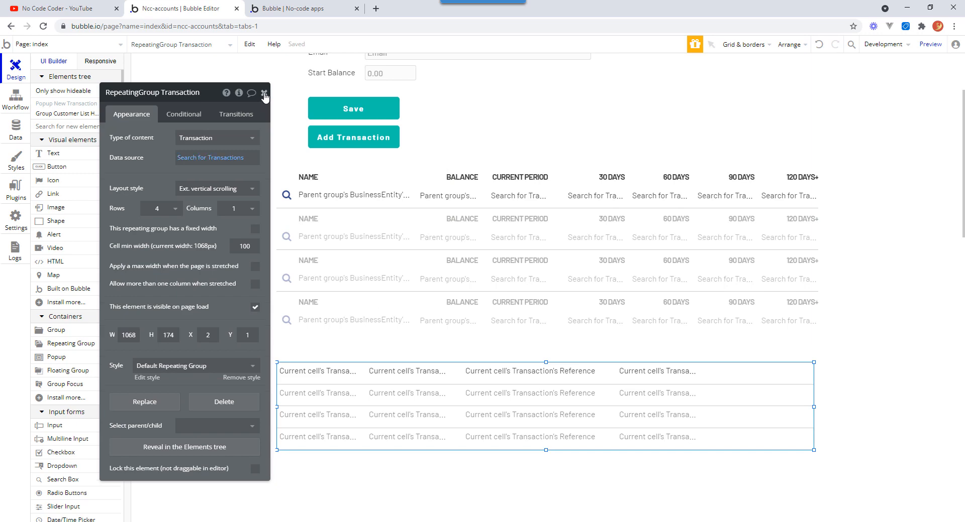
click(264, 94)
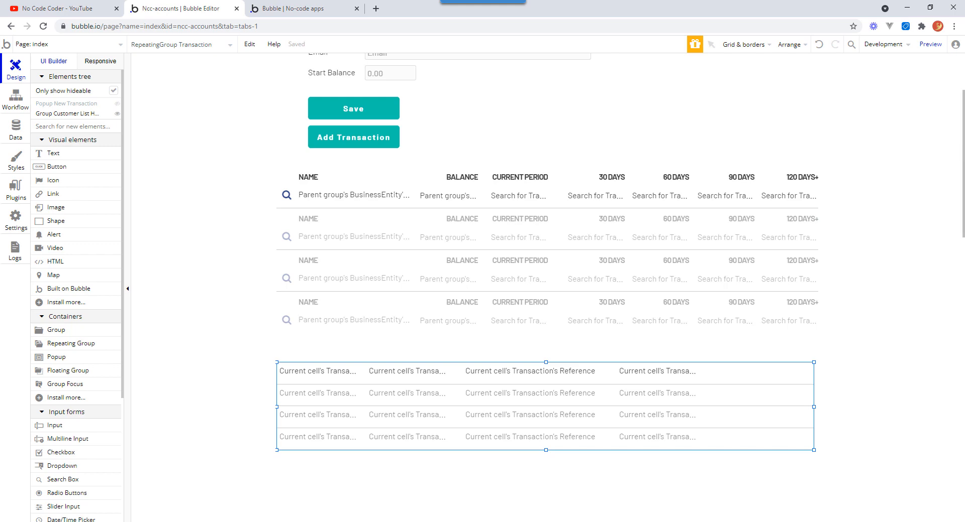
Inspect the date constraints in the 30 days column's Search for Transactions expression in the customer list.
scroll(961, 165, down, 1)
drag(964, 165, 963, 101)
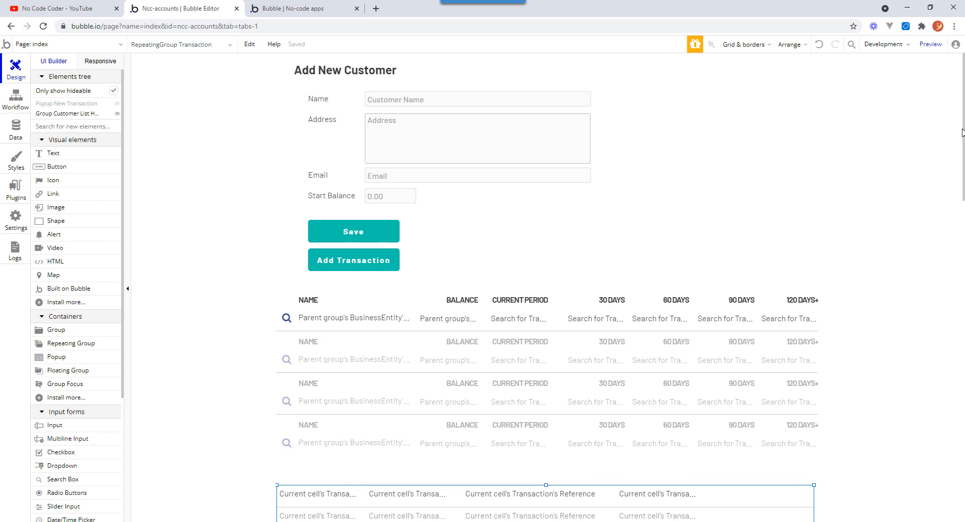
drag(962, 130, 964, 174)
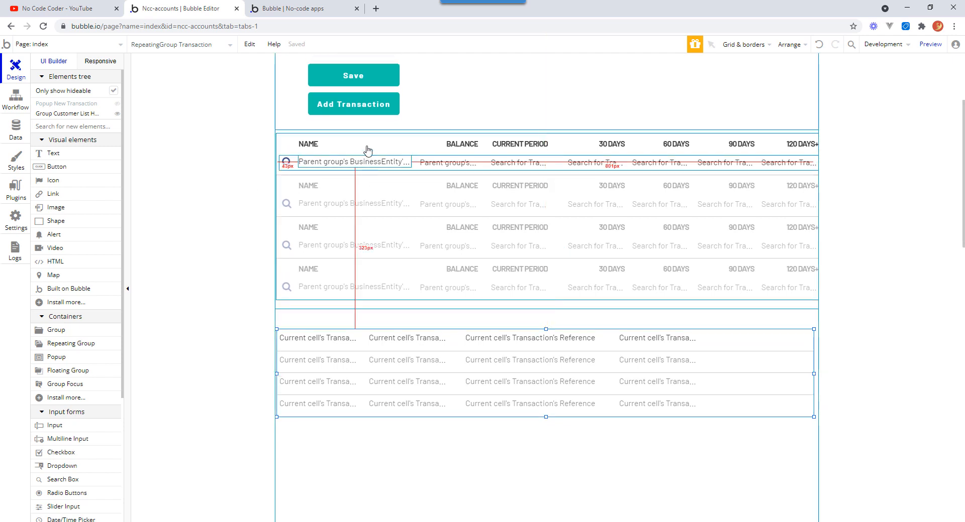
click(600, 165)
double_click(599, 162)
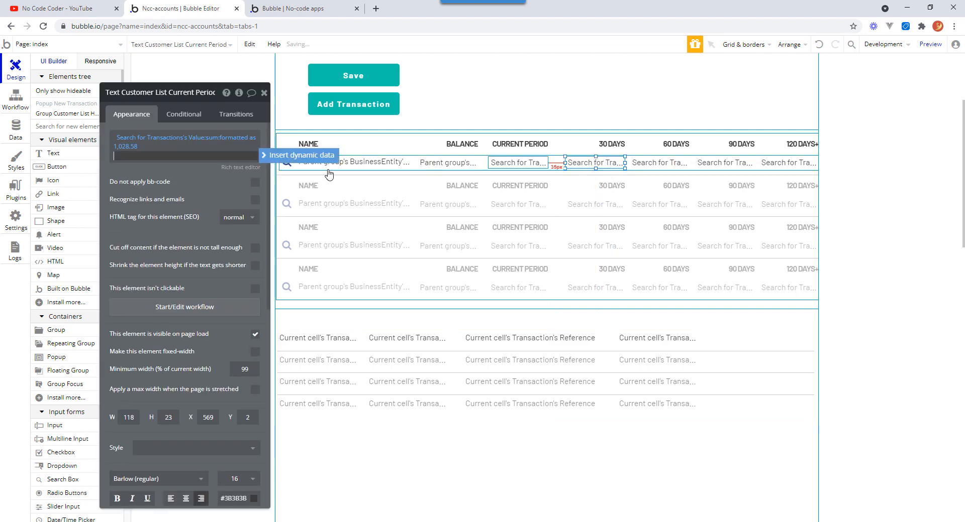
click(178, 140)
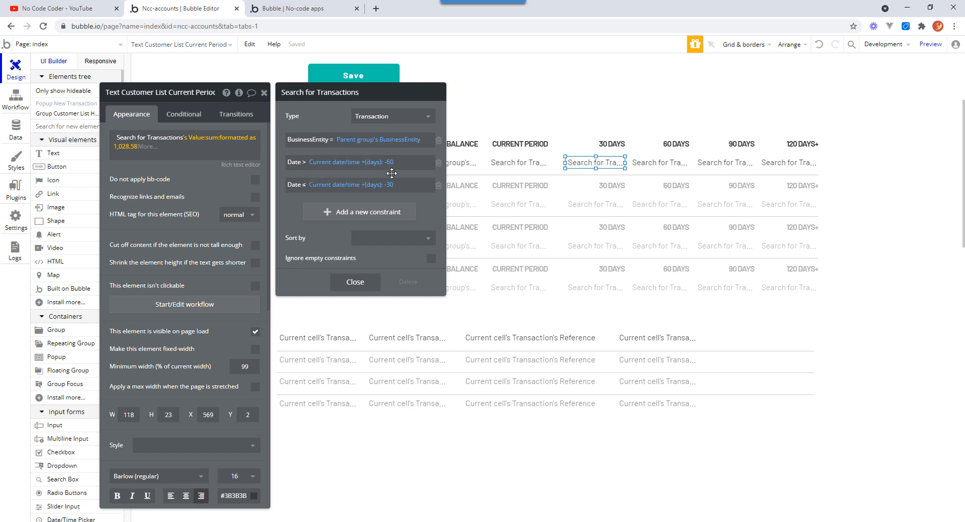
click(264, 96)
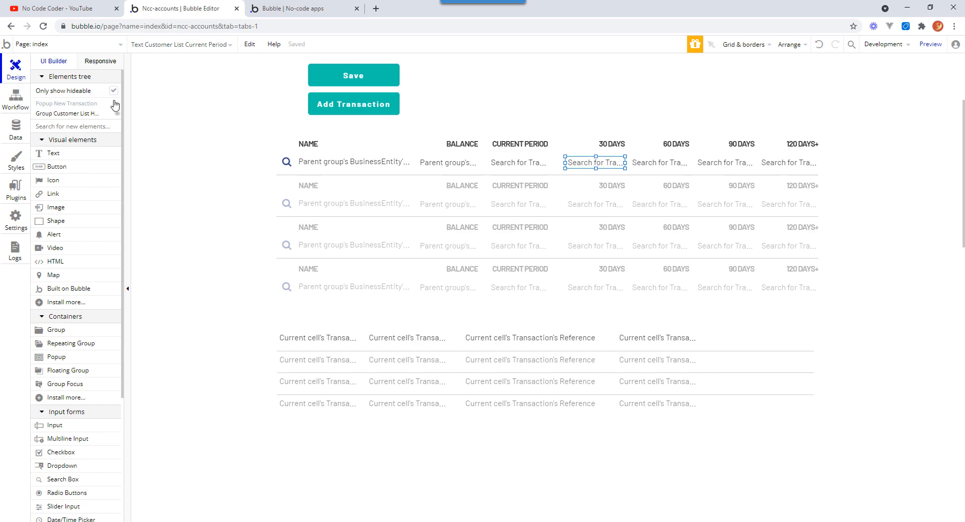
Review the New Transaction popup's Save workflow and its Create a new Transaction field mappings.
click(143, 109)
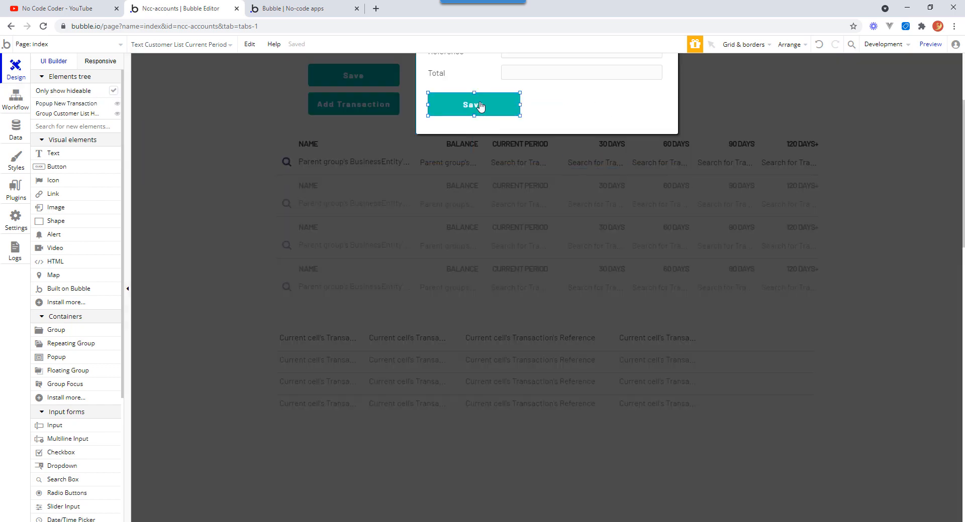
double_click(475, 104)
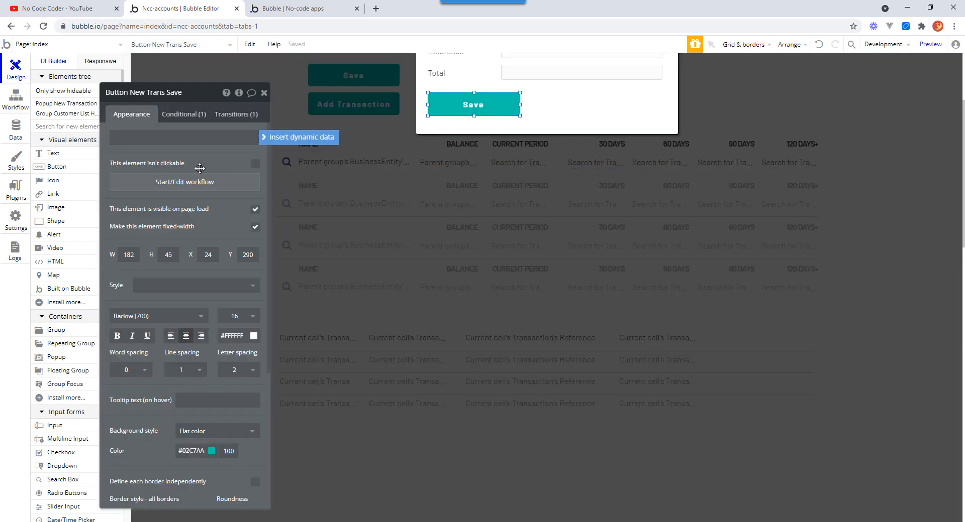
click(189, 184)
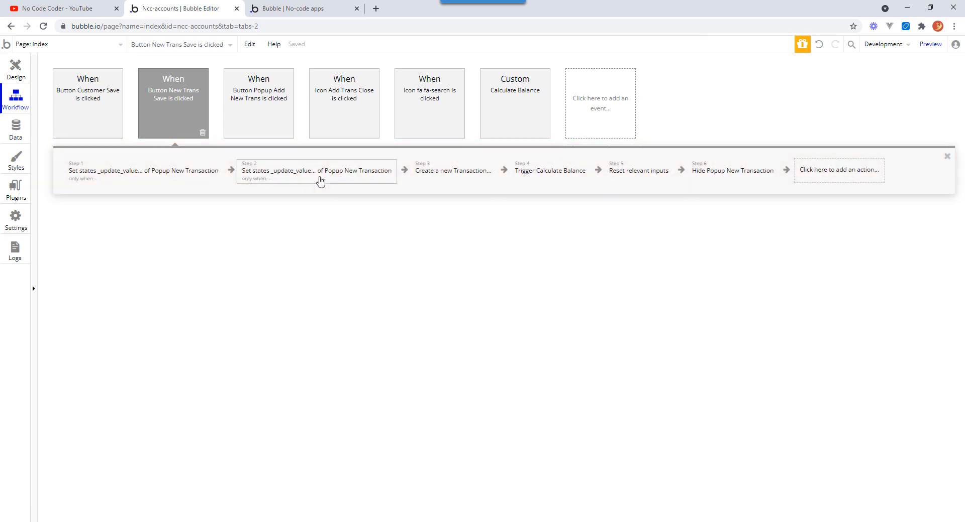
click(464, 176)
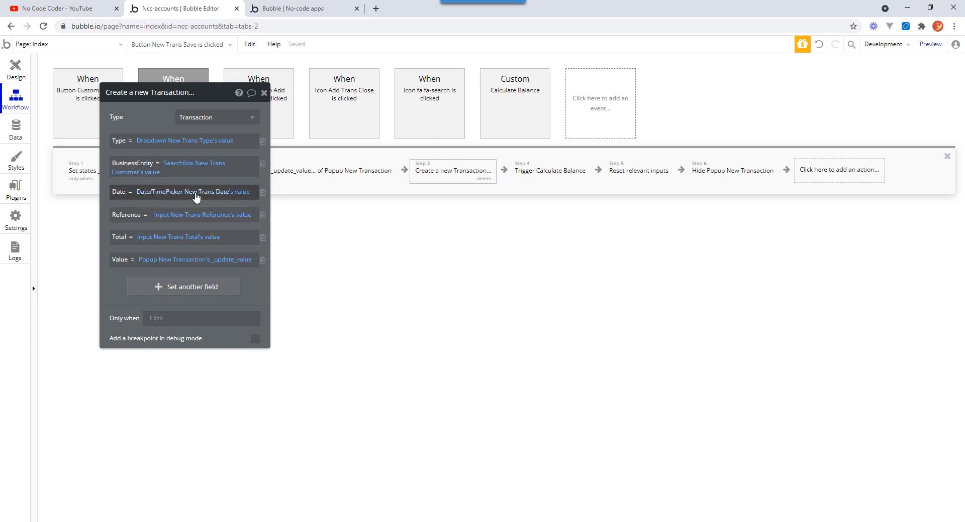
click(265, 92)
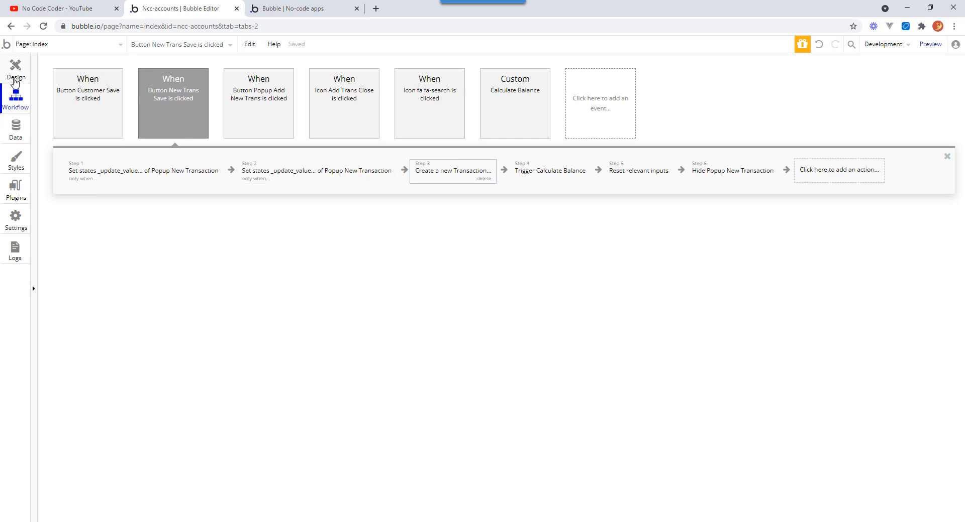
click(16, 69)
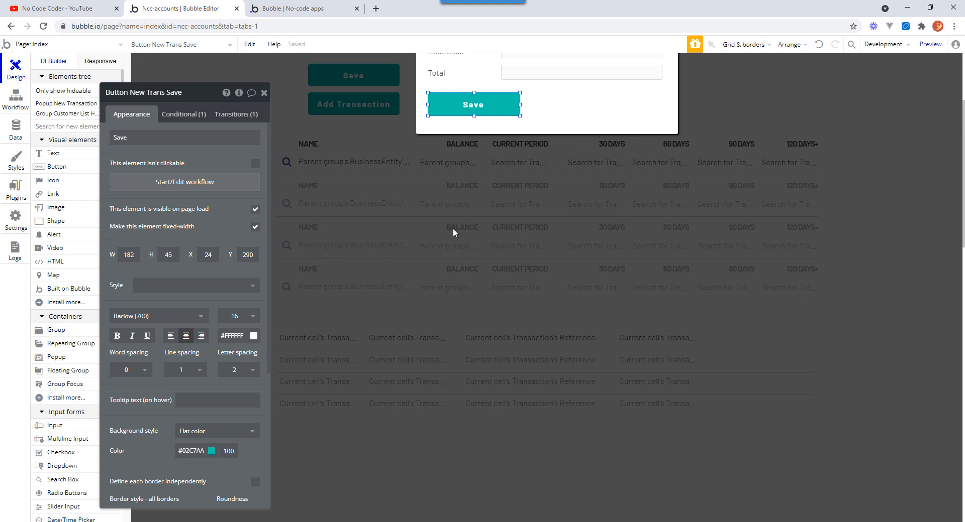
Re-examine the 30 days text's search constraints inside the customer list repeating group.
click(524, 195)
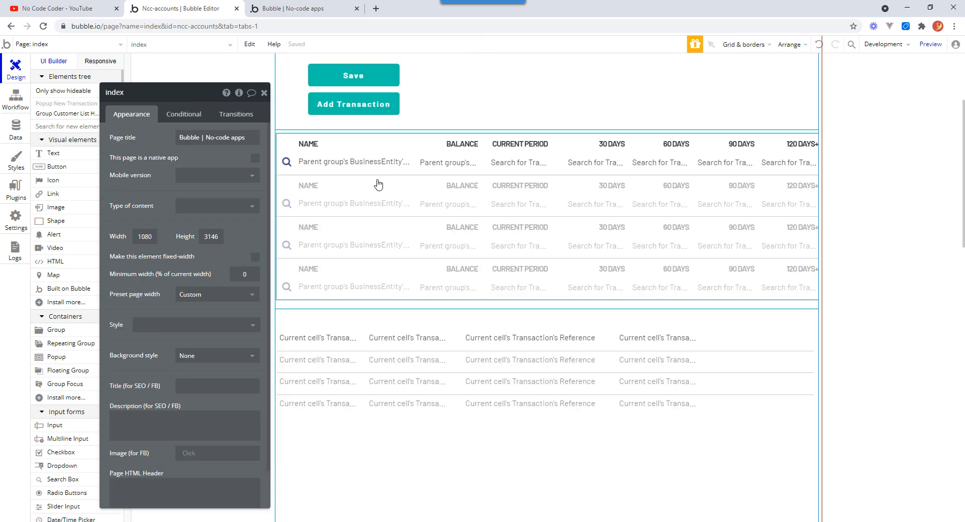
click(512, 208)
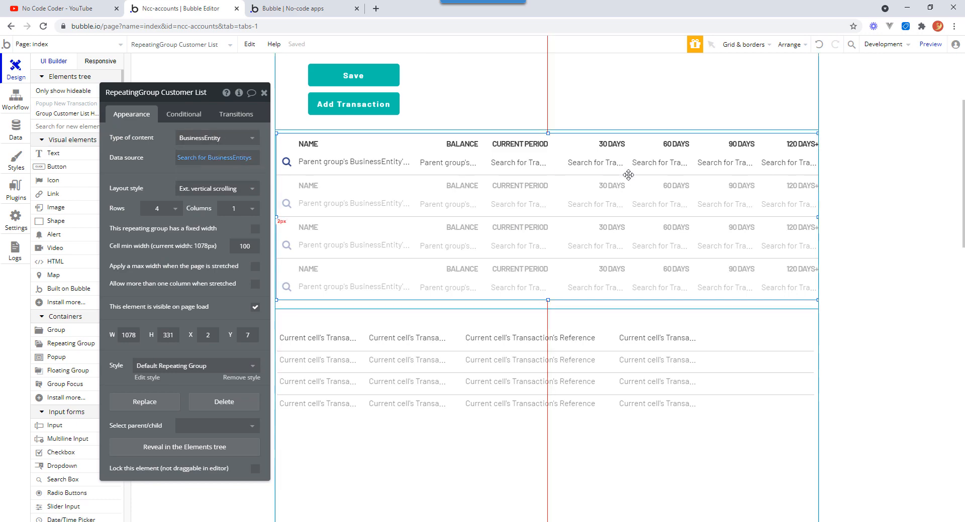
click(601, 166)
click(172, 142)
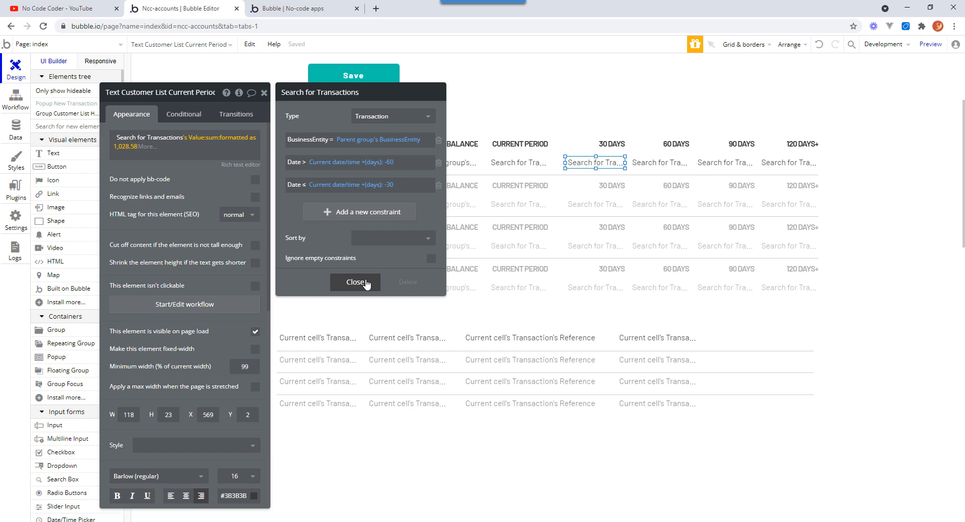
click(356, 283)
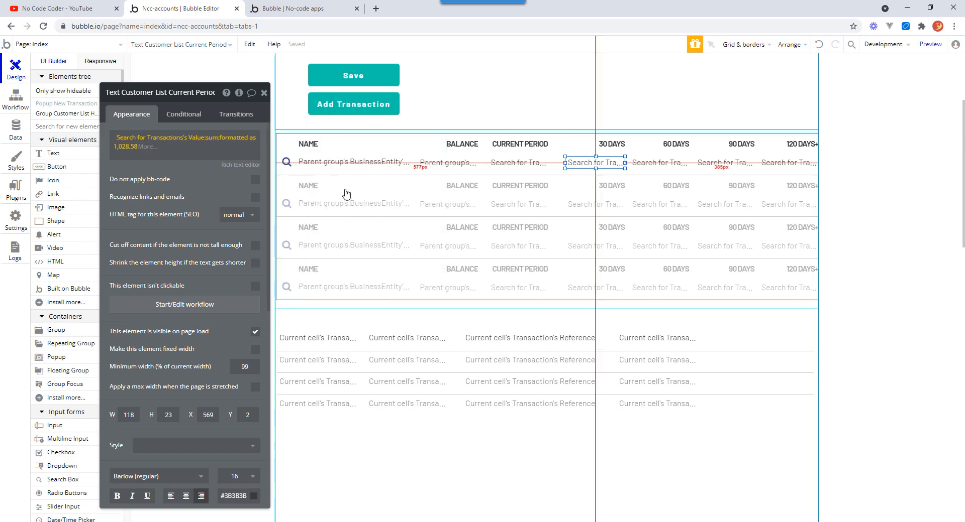
click(263, 94)
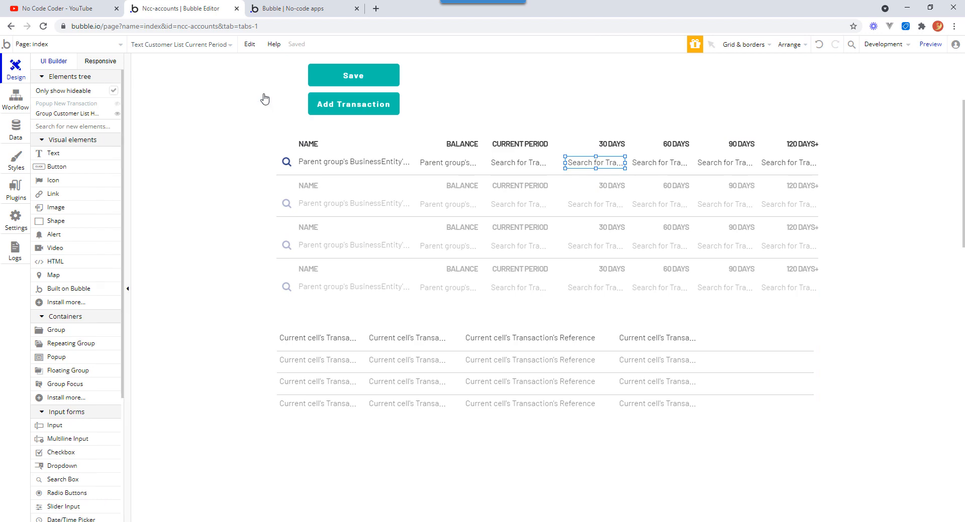
Add a new workflow triggered when the page is loaded.
click(14, 100)
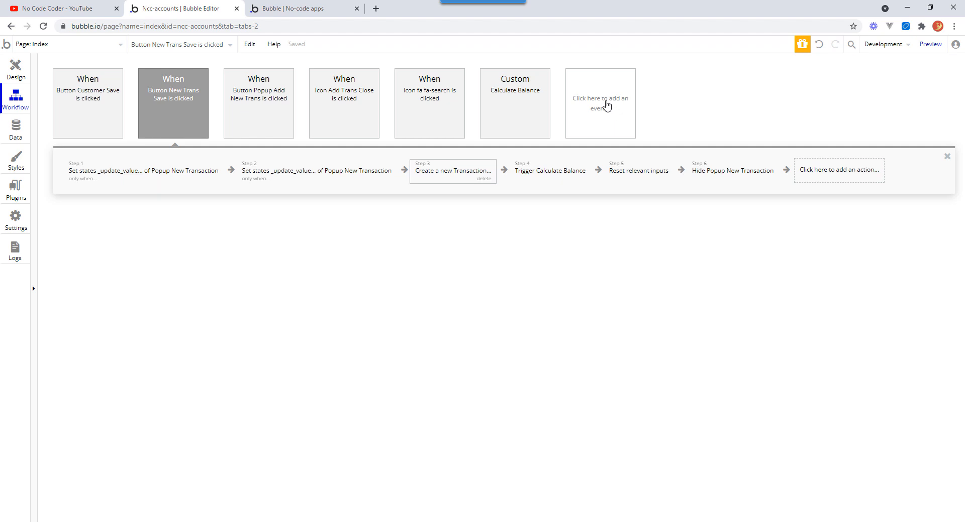
click(603, 106)
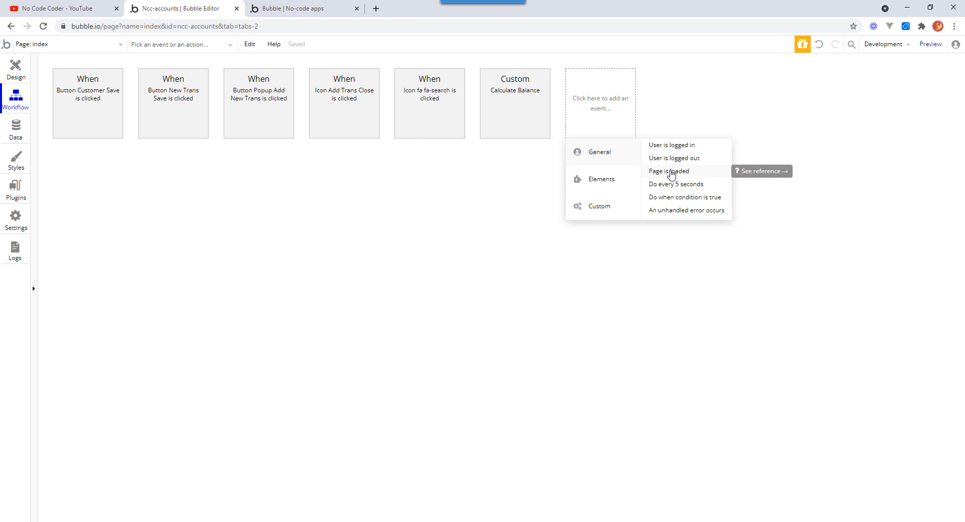
click(671, 173)
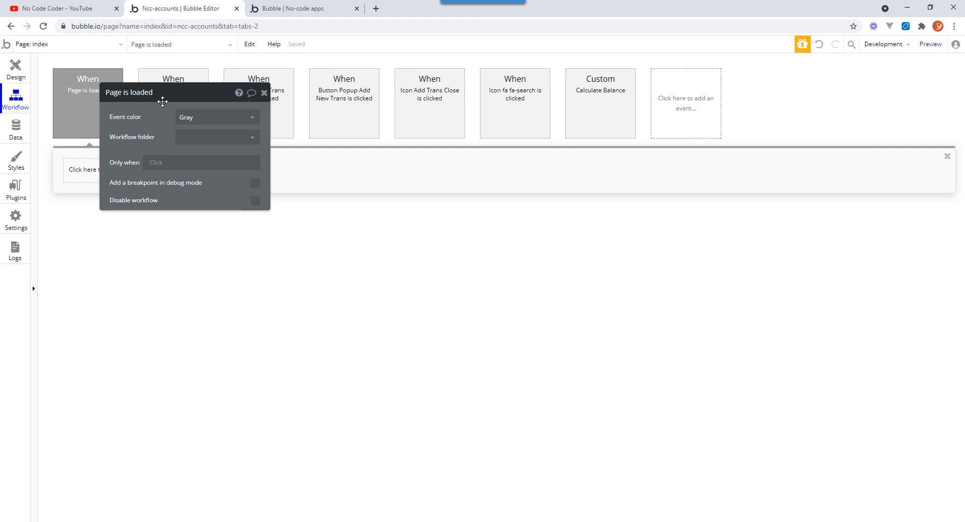
drag(168, 93, 474, 212)
Add a Set state action to the page-load workflow targeting the index page element.
click(114, 172)
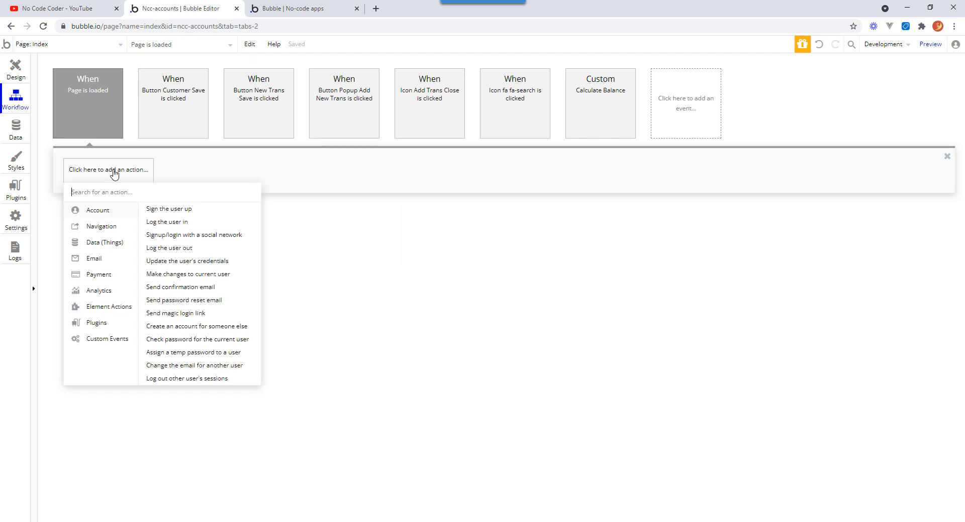
mouse_move(119, 306)
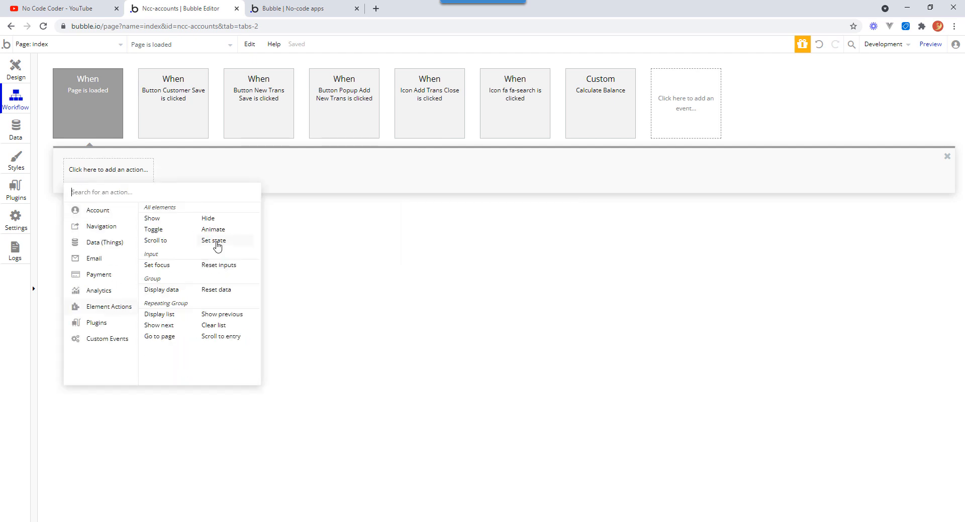
click(217, 243)
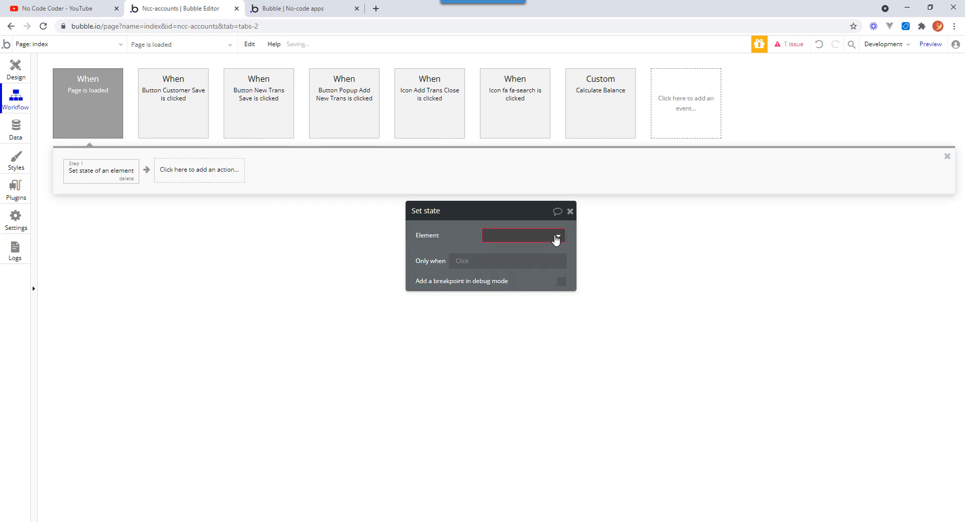
click(558, 237)
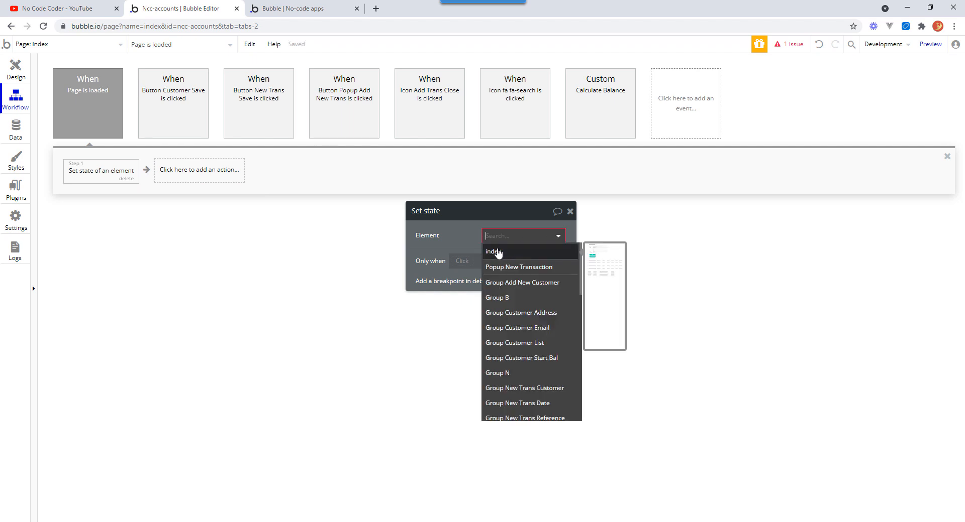
click(498, 253)
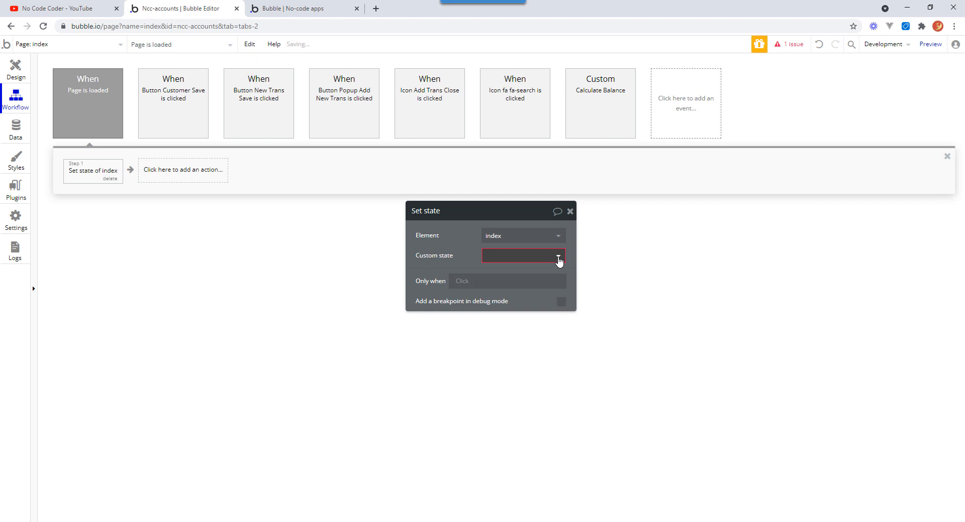
Create a new custom state on index named _today_date with type date.
click(557, 258)
click(538, 277)
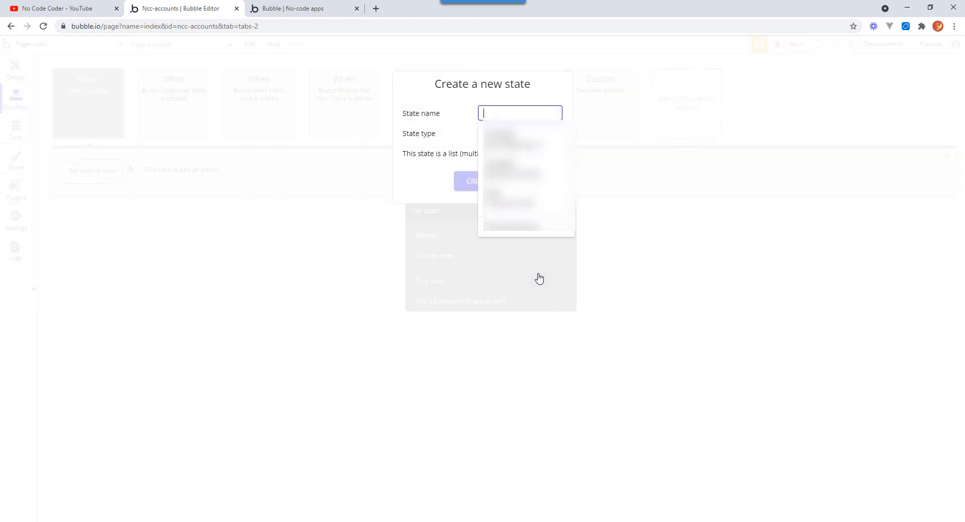
text(tod)
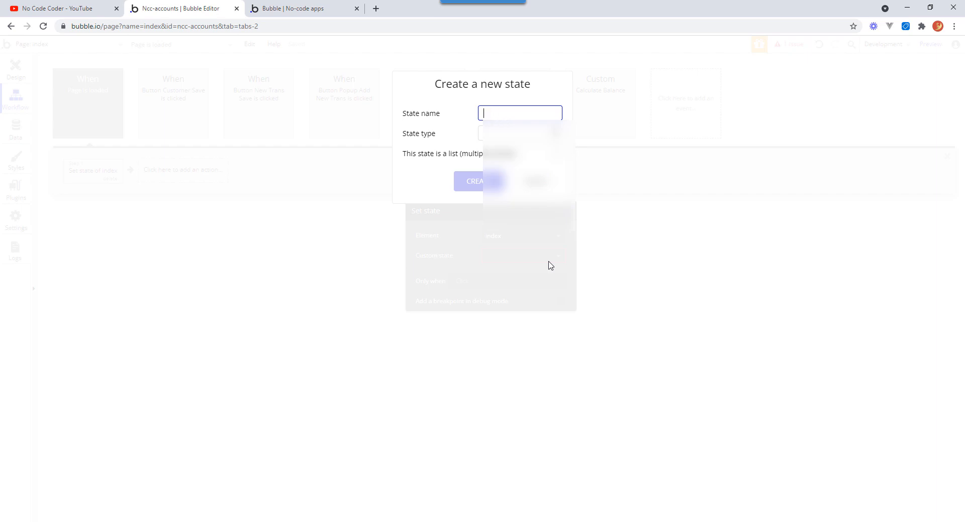
text(_today_date)
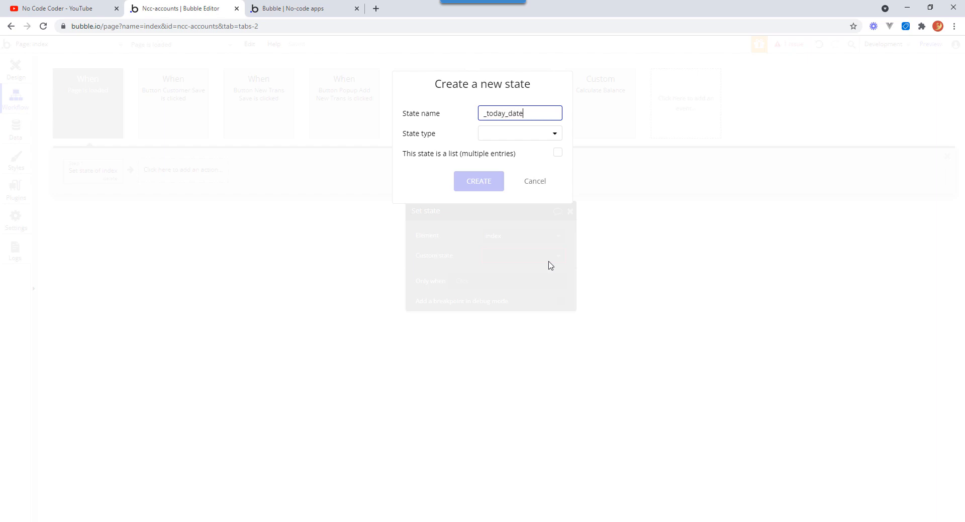
key(Tab)
click(546, 133)
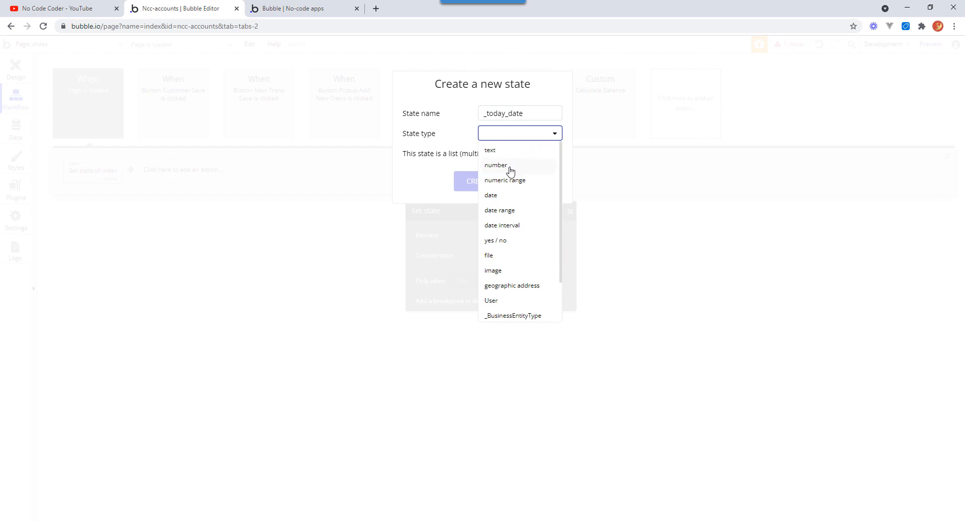
click(493, 195)
click(490, 183)
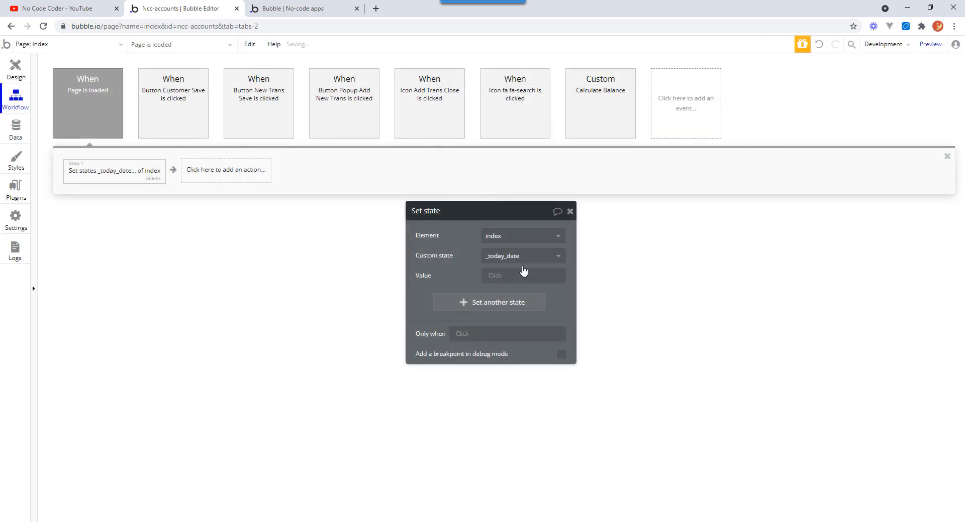
Set the state's value to Current date/time with change hours to 0.
click(496, 281)
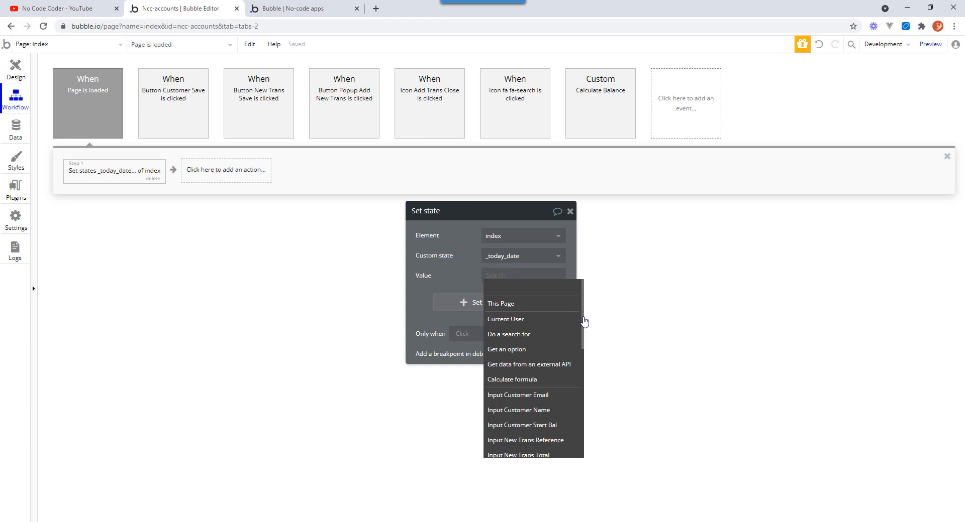
scroll(584, 324, down, 1)
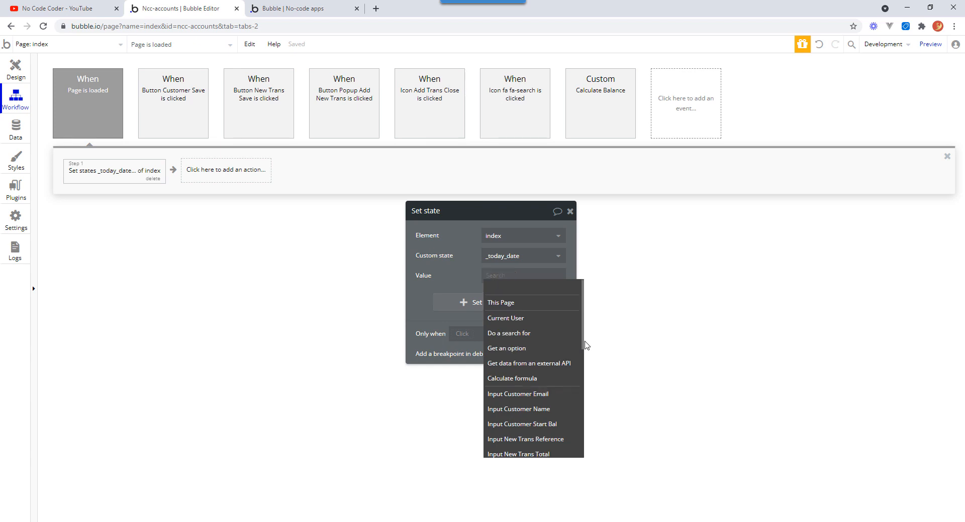
drag(584, 346, 583, 455)
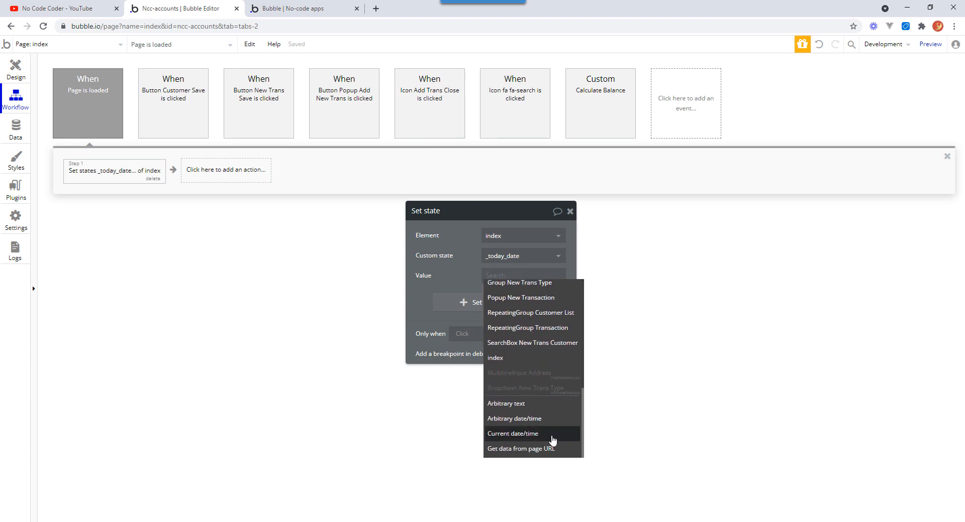
click(538, 437)
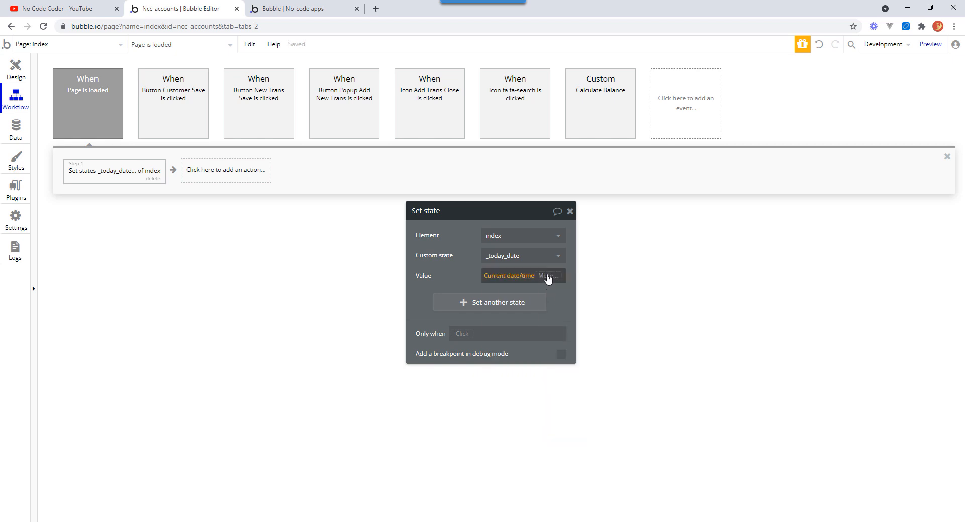
click(547, 276)
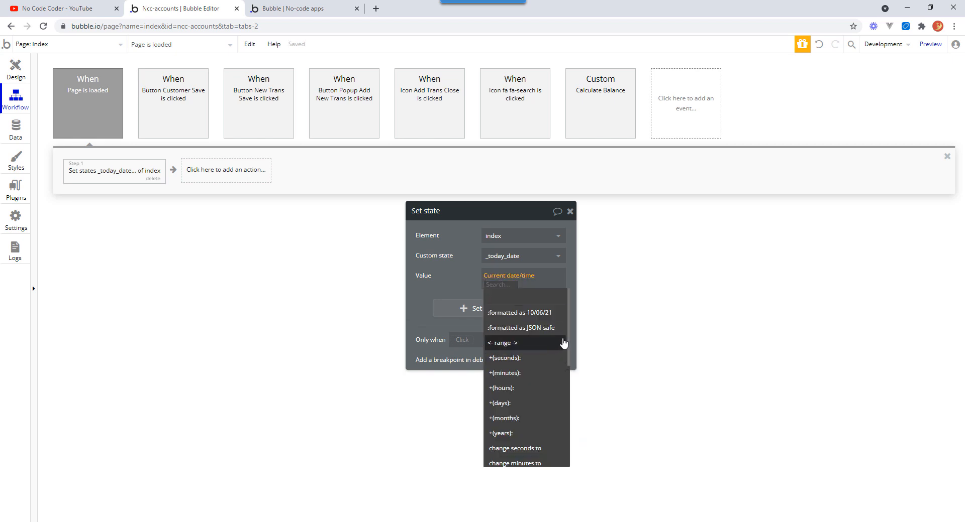
scroll(571, 351, down, 1)
drag(571, 350, 571, 397)
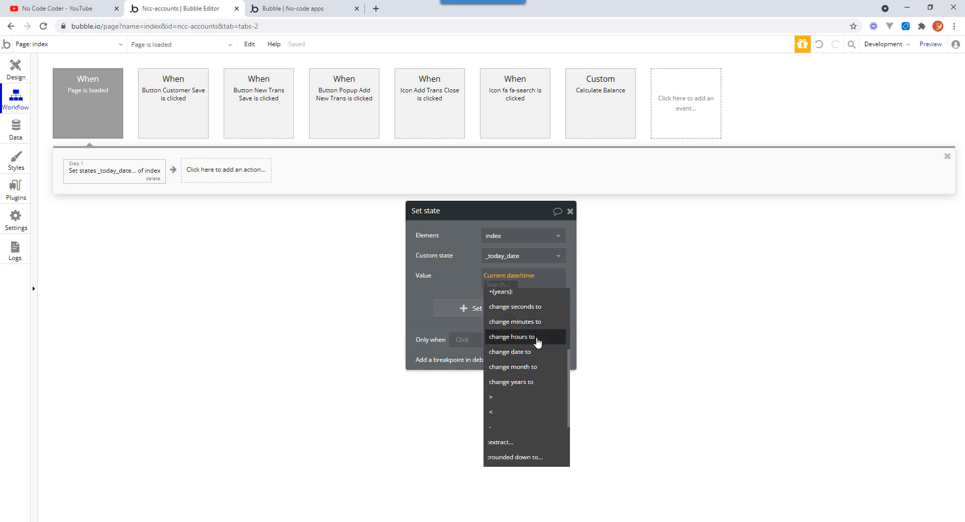
click(538, 342)
text(0)
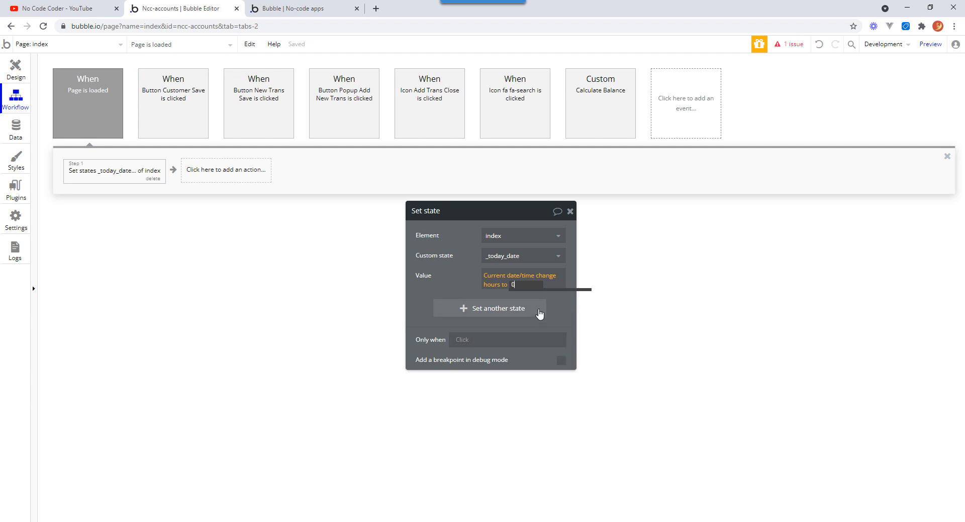
Extend the value expression with +(minutes): 0 and +(seconds): 0.
click(531, 288)
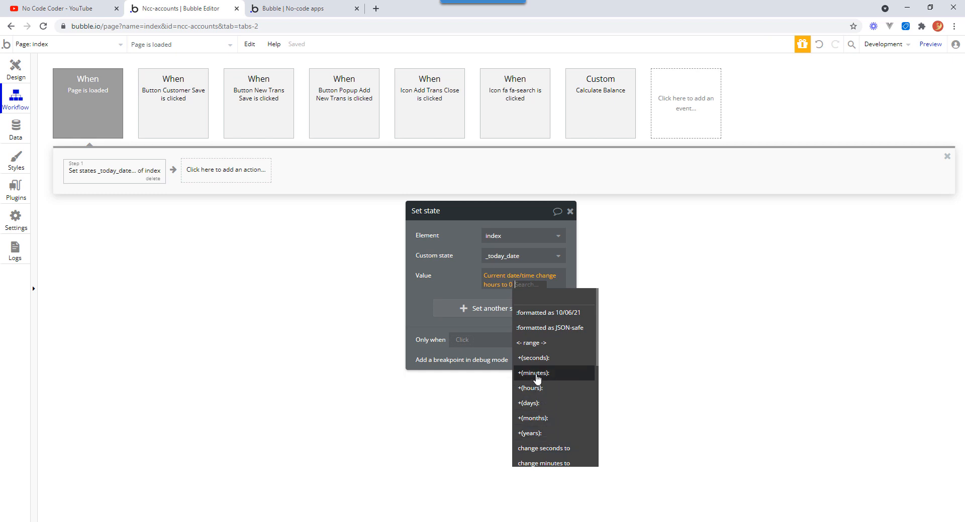
click(535, 373)
key(Return)
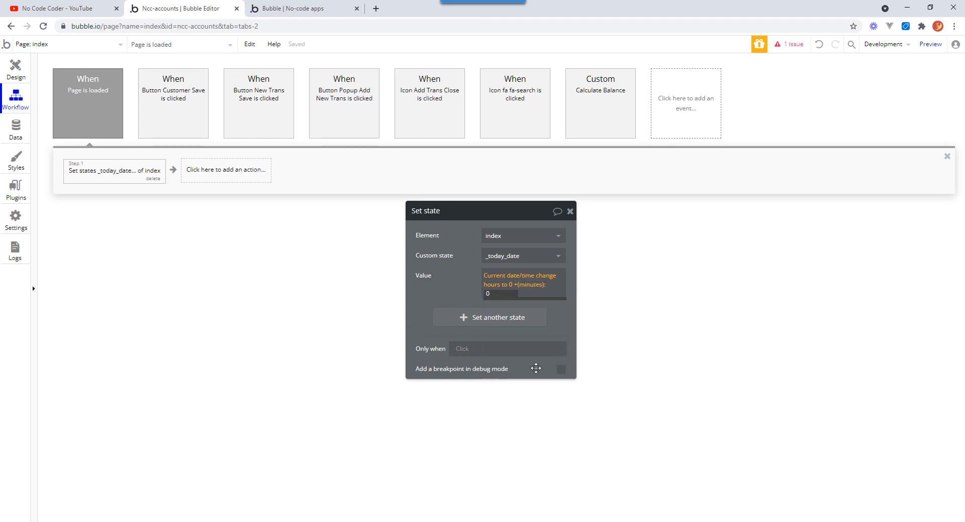
click(501, 295)
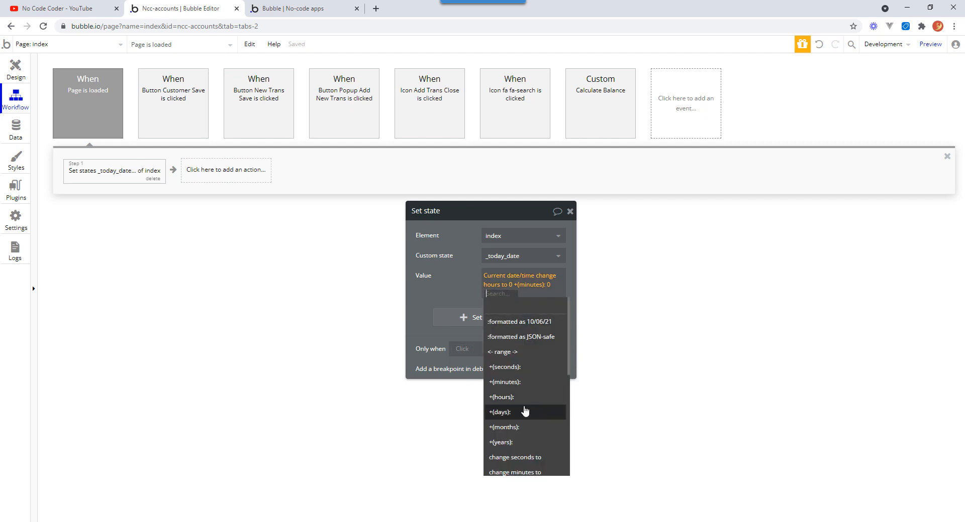
click(505, 367)
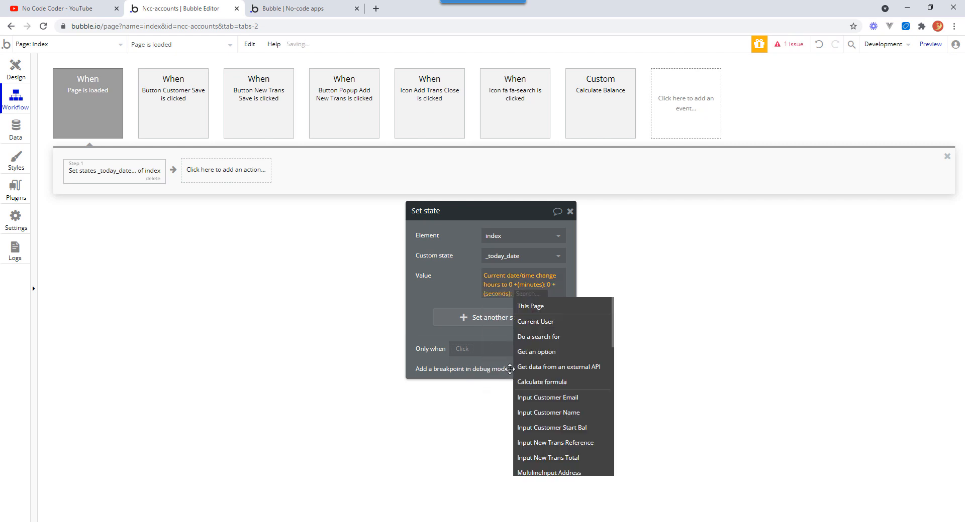
text(0)
key(Return)
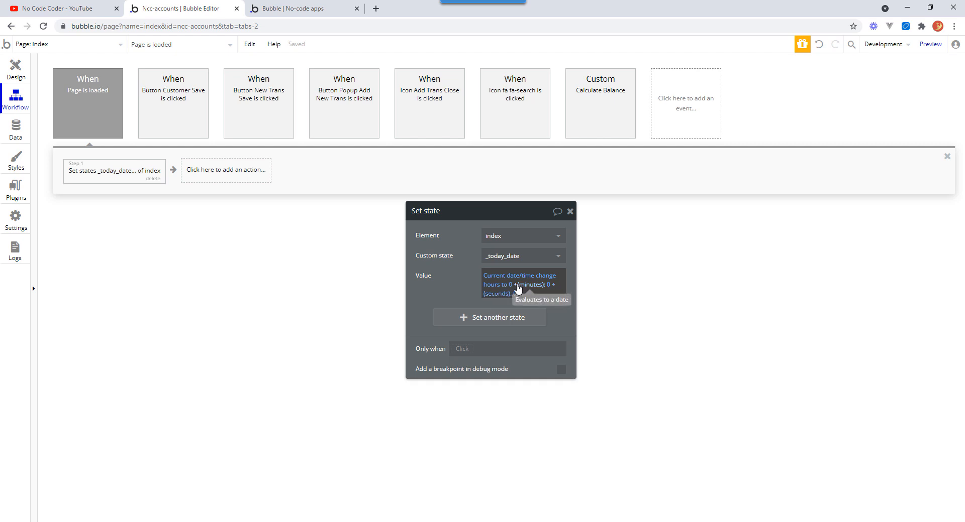
Replace the minute and second operators with change minutes to 0 and change seconds to 0, then close the action.
click(518, 285)
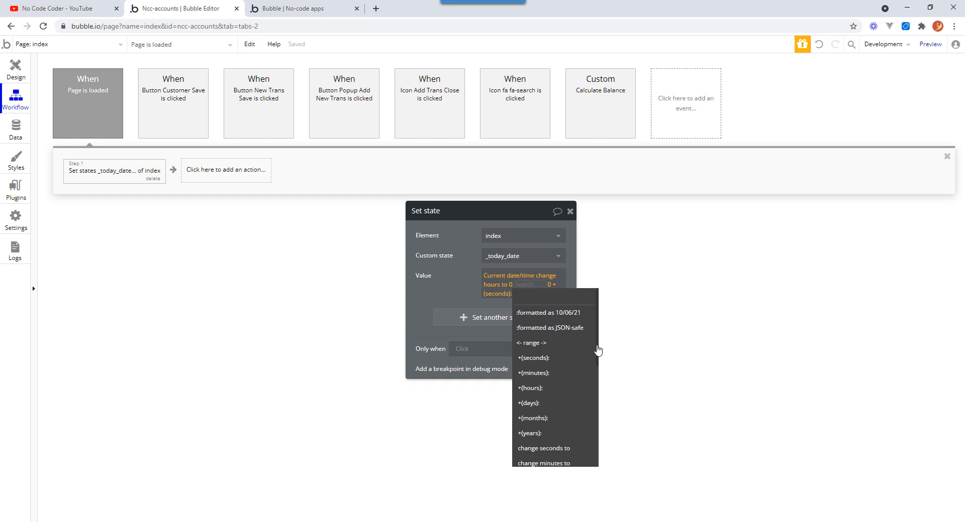
drag(597, 351, 597, 385)
click(567, 373)
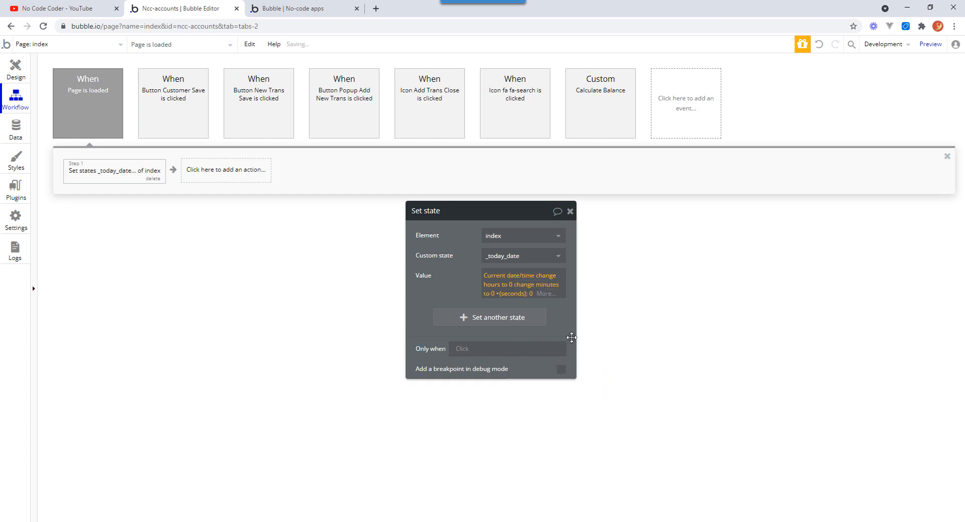
click(506, 295)
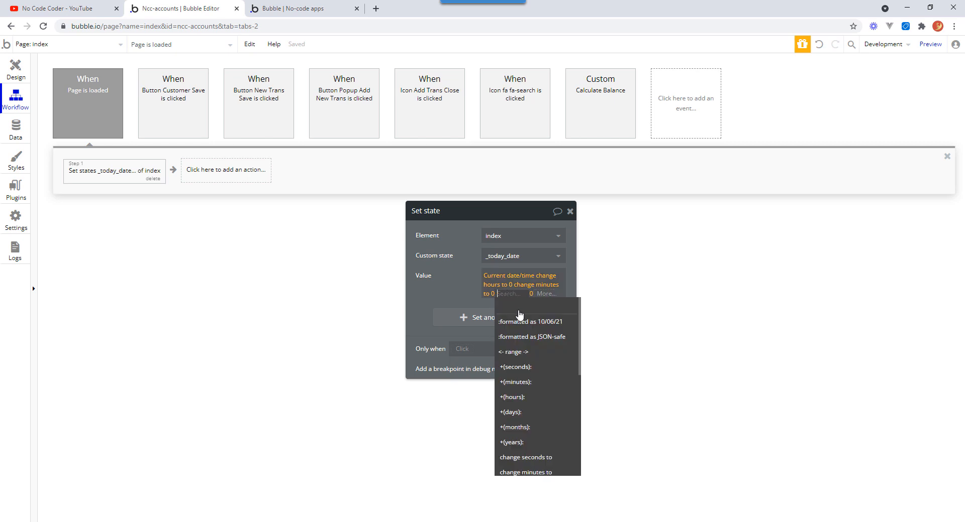
drag(580, 346, 579, 384)
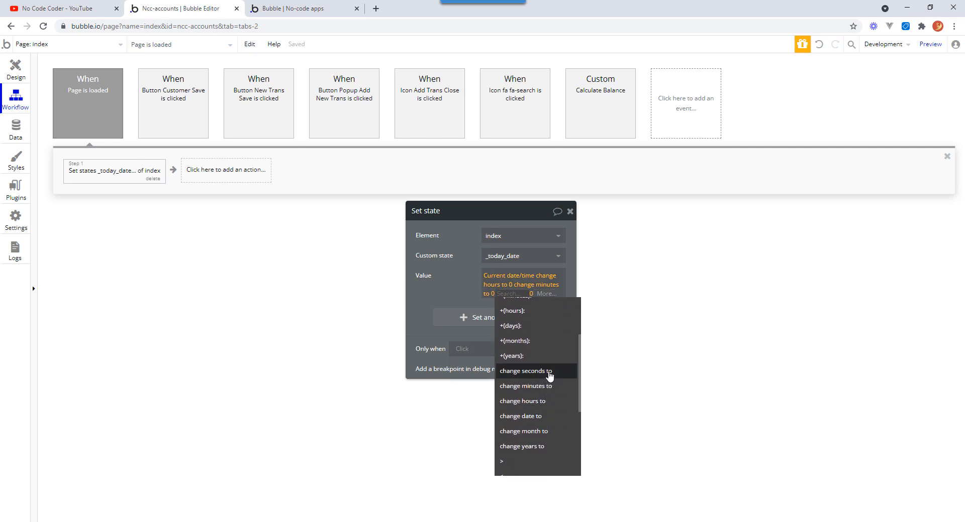
click(546, 372)
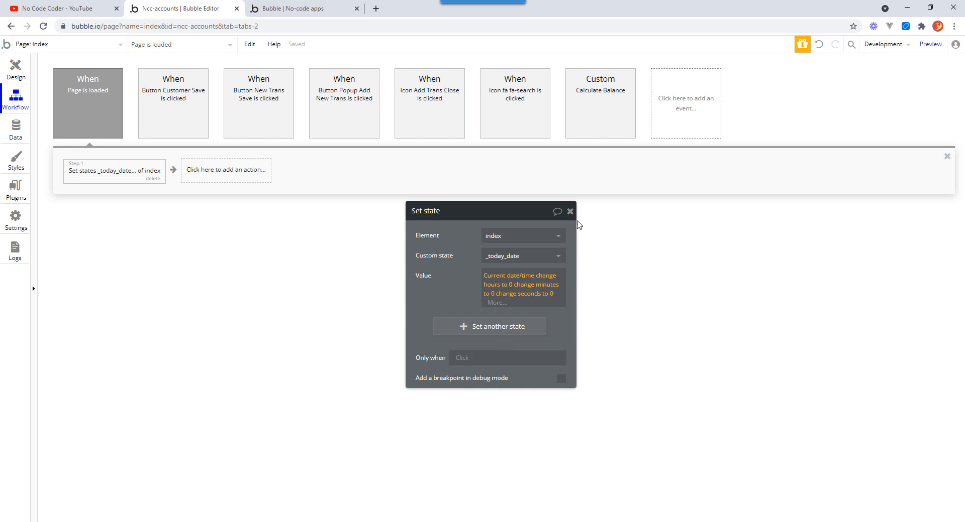
click(570, 212)
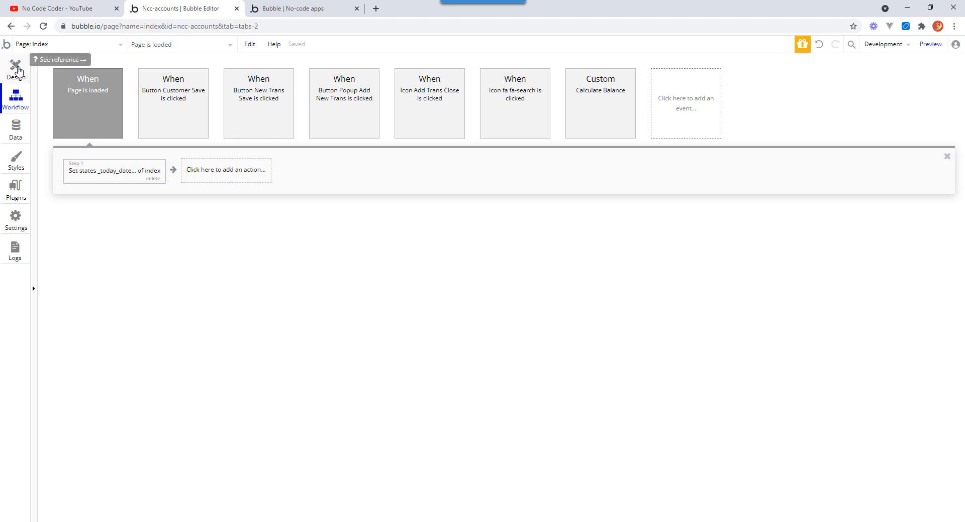
In the Button Customer Save workflow's Create a new Transaction action, set the Date field to index's _today_date.
mouse_move(265, 101)
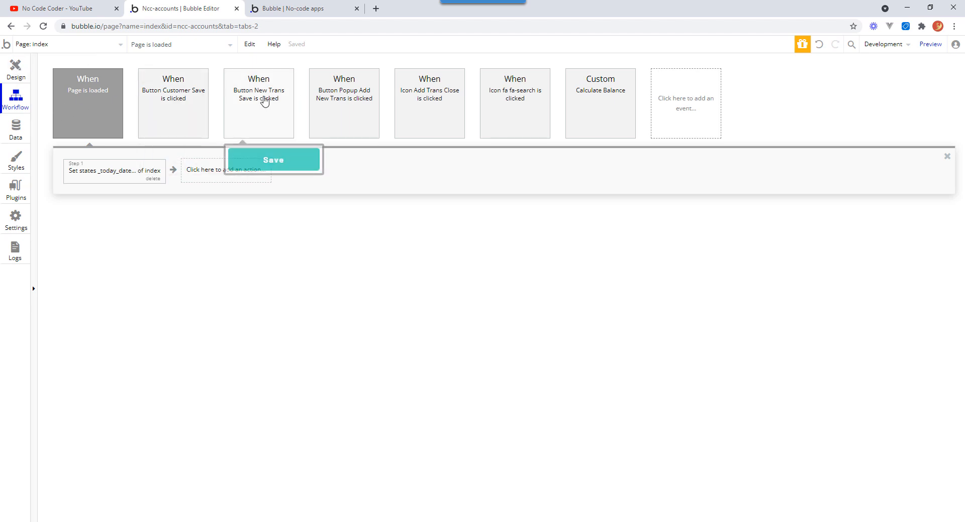
click(176, 99)
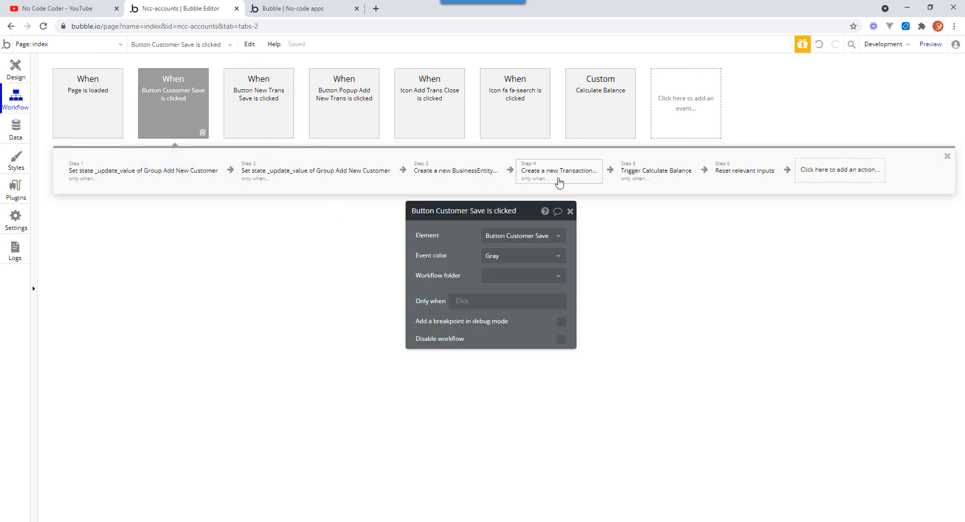
click(558, 176)
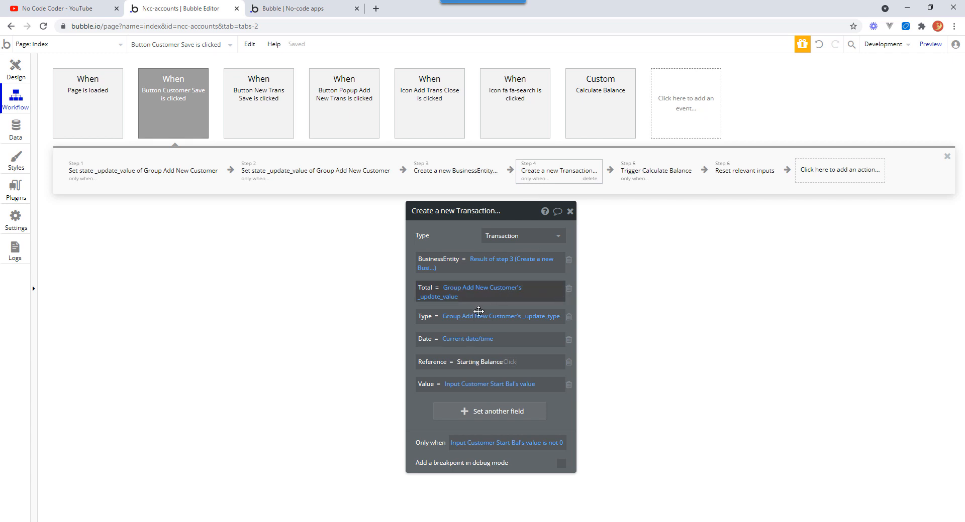
right_click(477, 342)
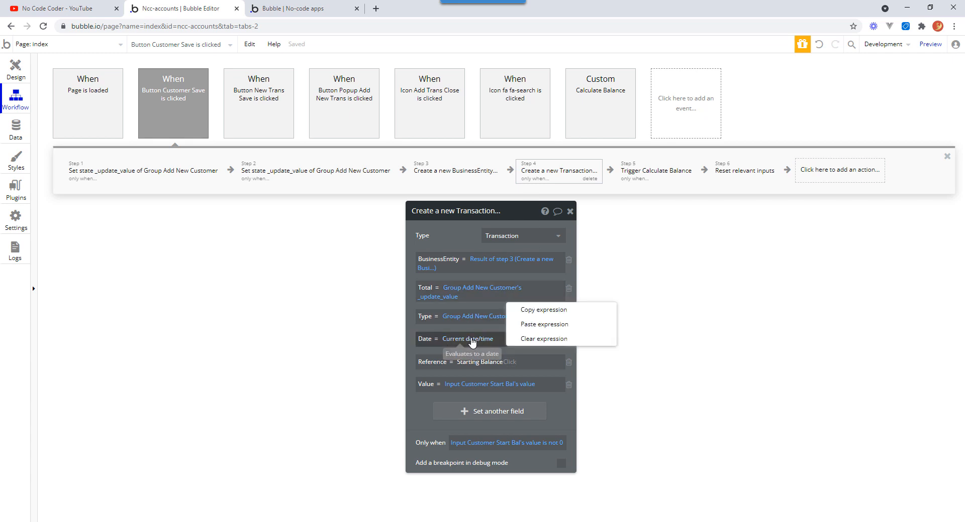
click(527, 340)
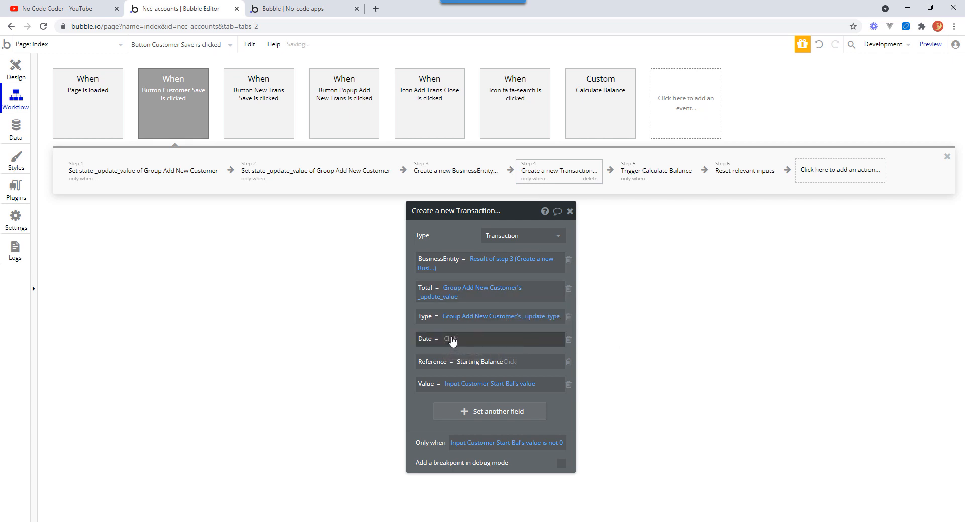
click(451, 340)
scroll(481, 360, down, 3)
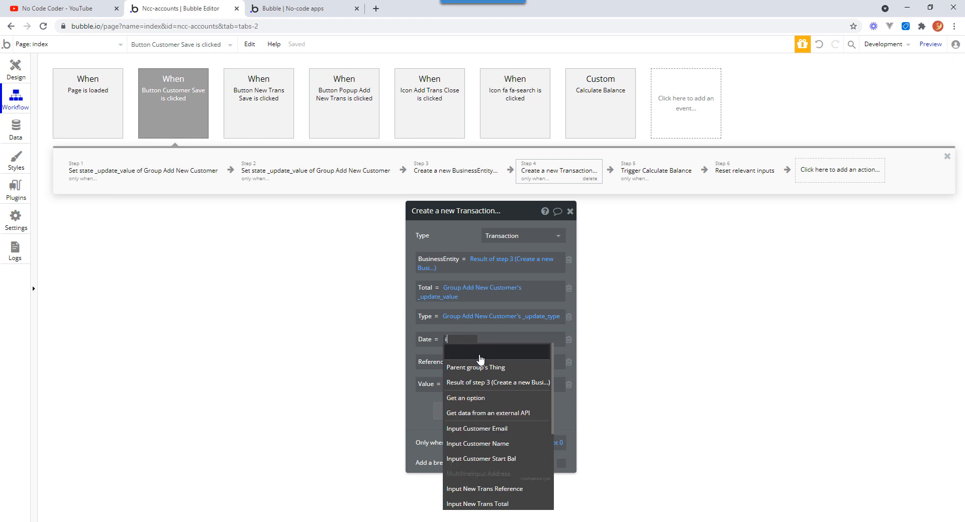
text(ind)
click(461, 372)
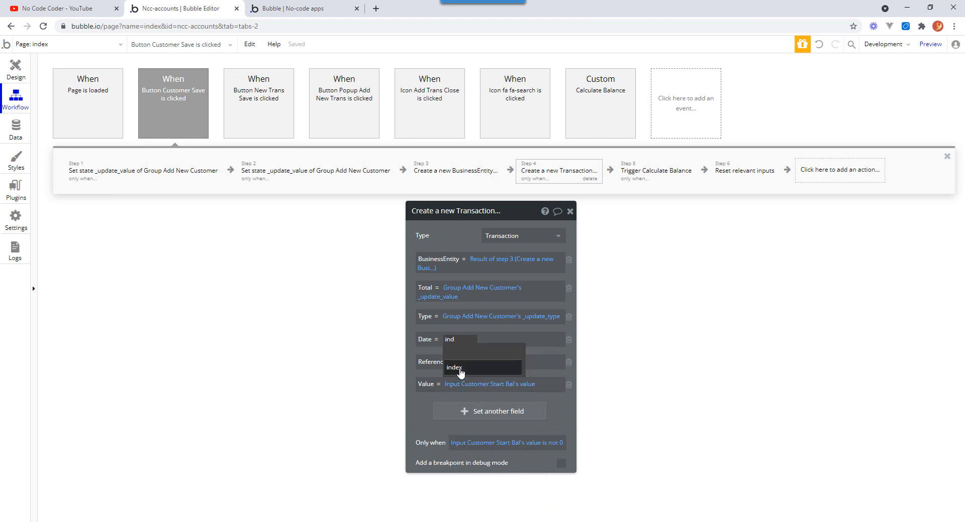
click(492, 353)
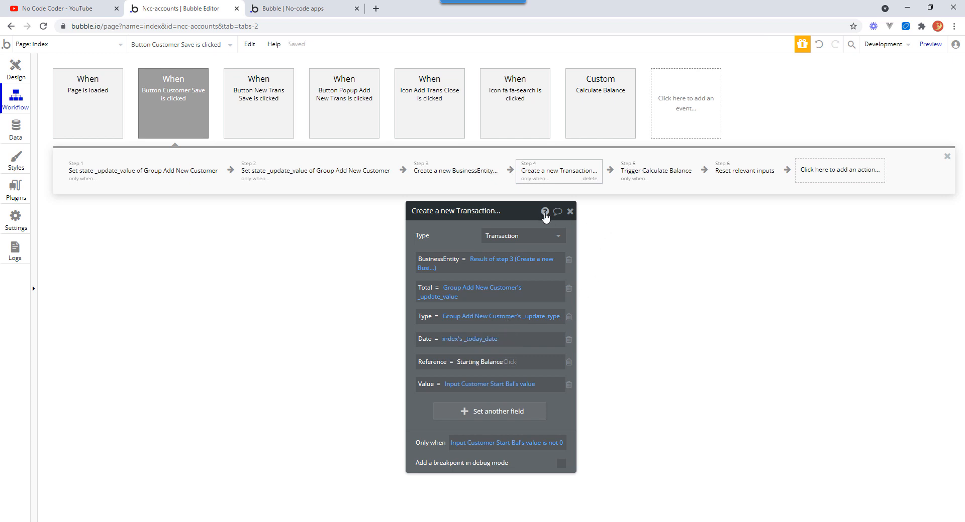
click(571, 212)
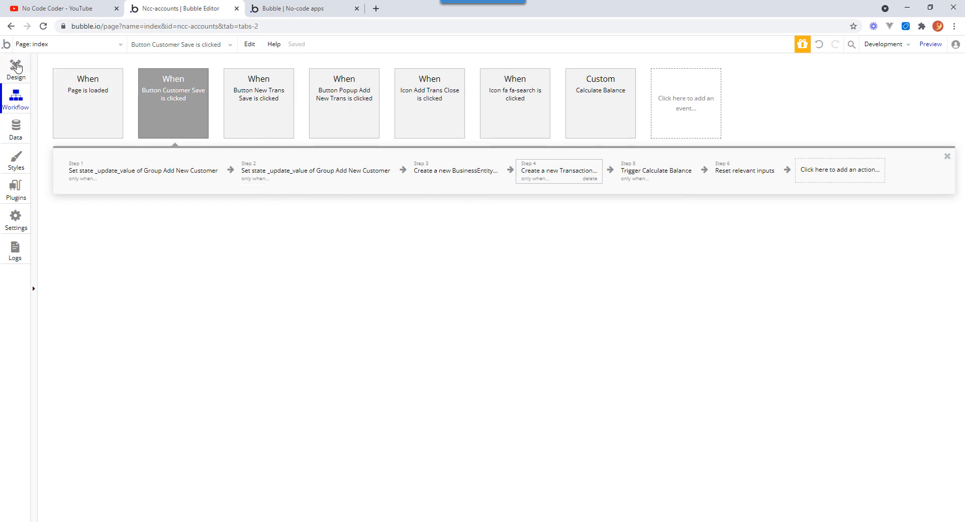
Set the initial content of the New Trans Date picker in the Add New Transaction popup to index's _today_date.
click(16, 69)
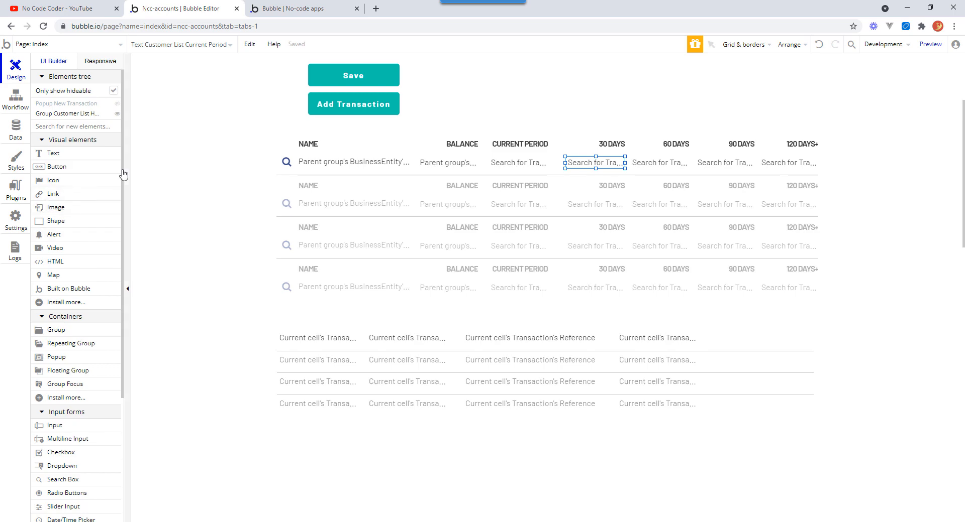
click(117, 105)
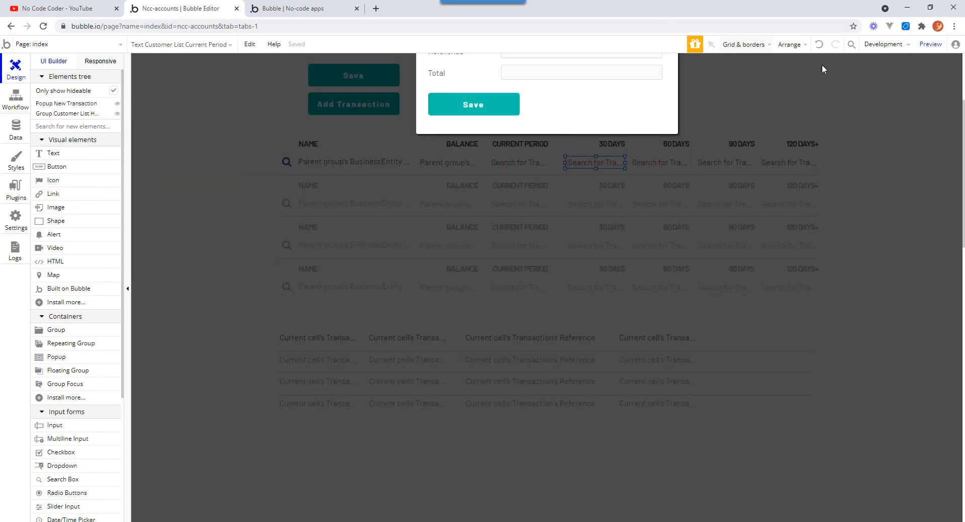
click(929, 103)
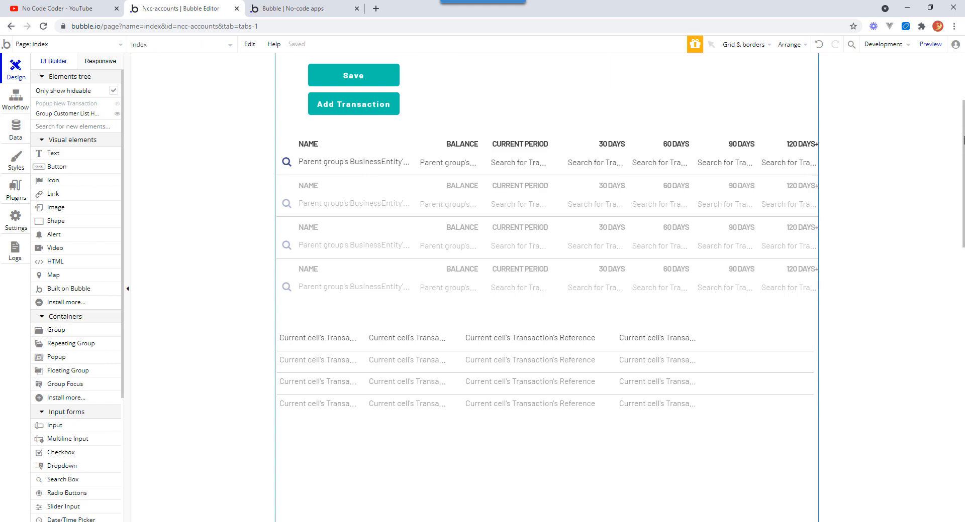
scroll(964, 139, up, 3)
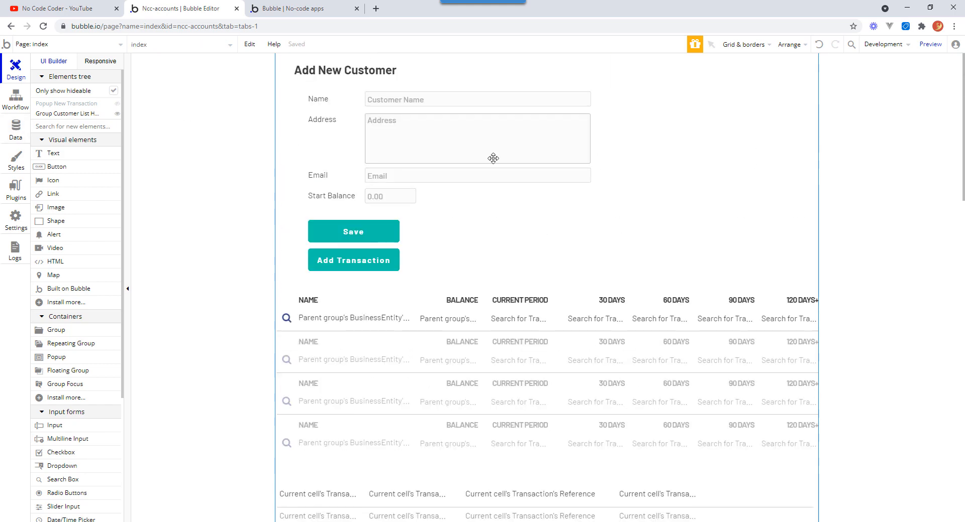
click(117, 104)
click(543, 191)
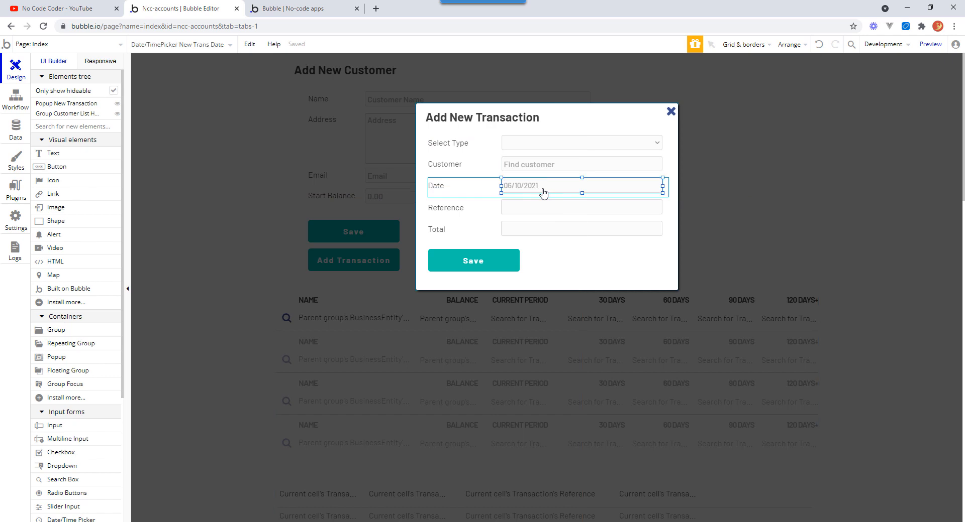
double_click(543, 190)
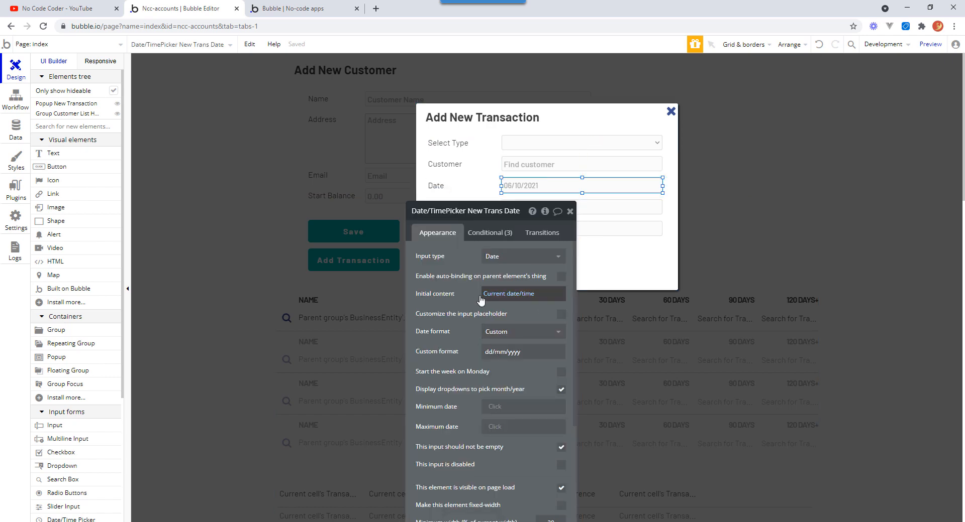
right_click(518, 301)
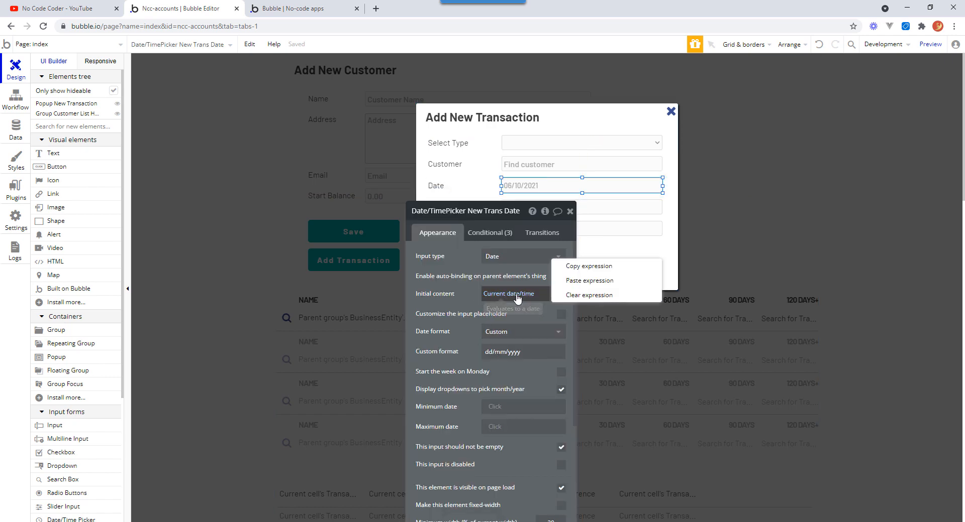
click(577, 298)
click(495, 294)
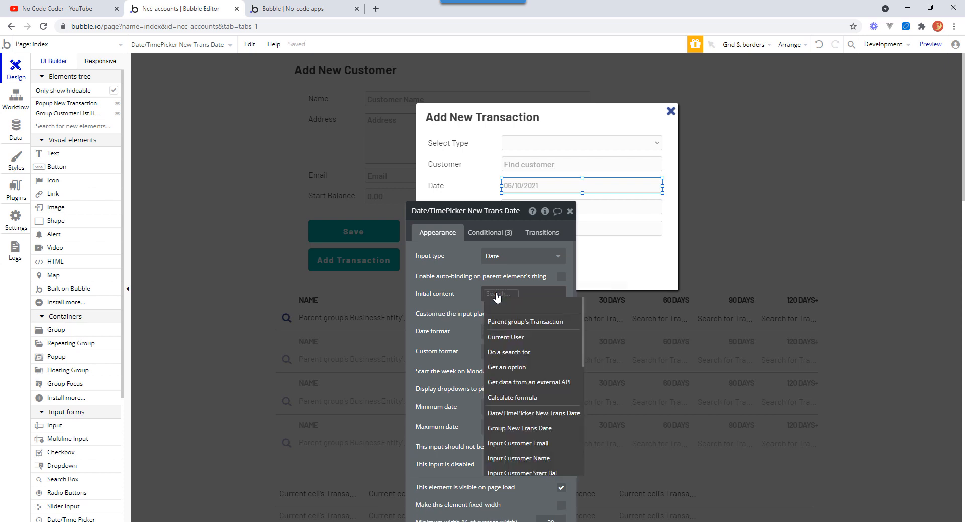
scroll(498, 352, down, 2)
text(in)
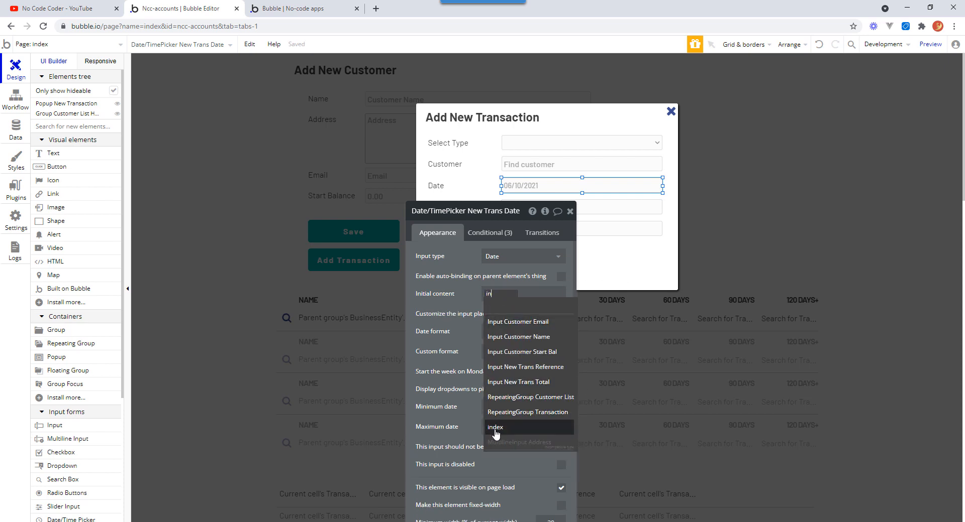
click(495, 428)
click(514, 312)
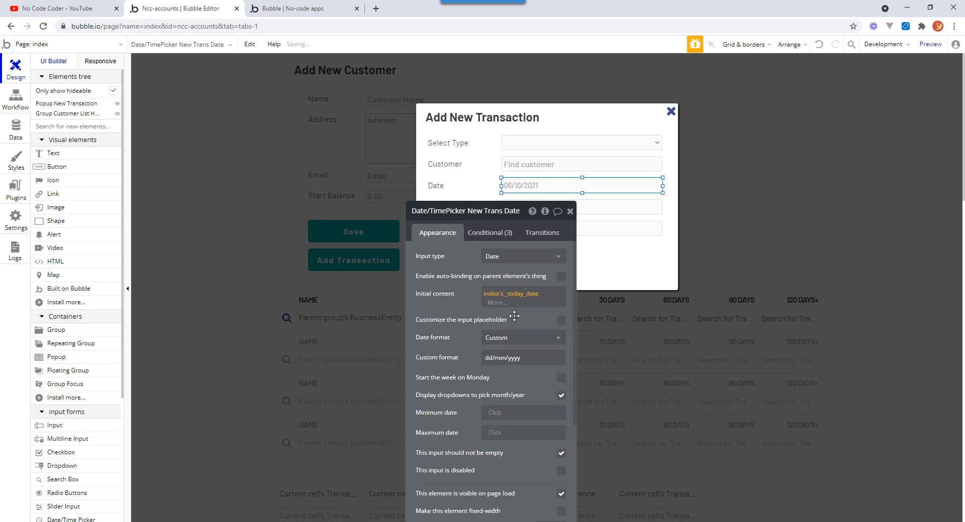
click(570, 212)
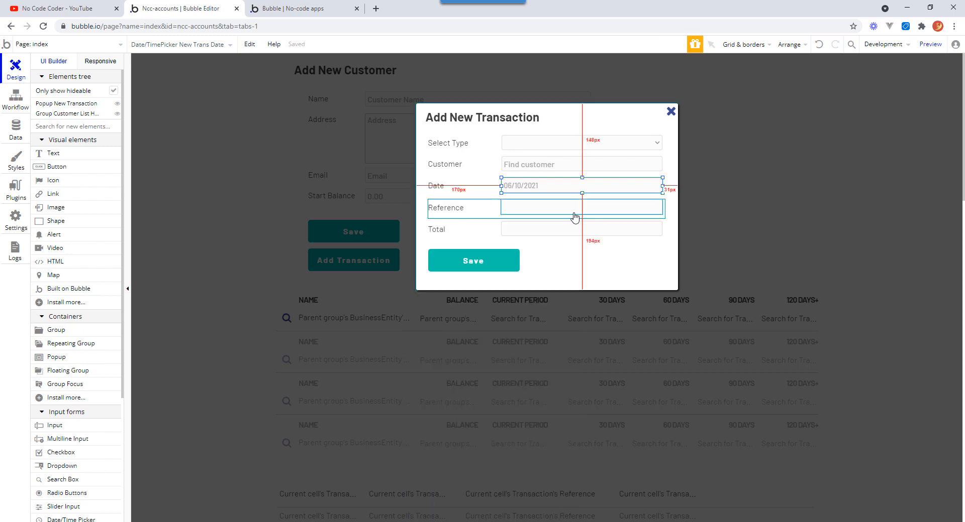
click(671, 111)
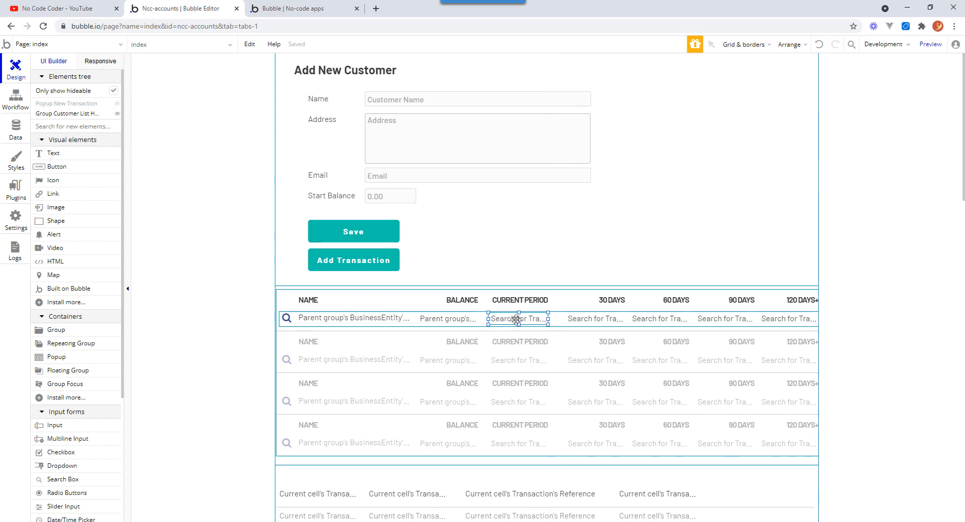
Change the Current Period text's search constraint Date > to index's _today_date +(days): -30.
double_click(517, 324)
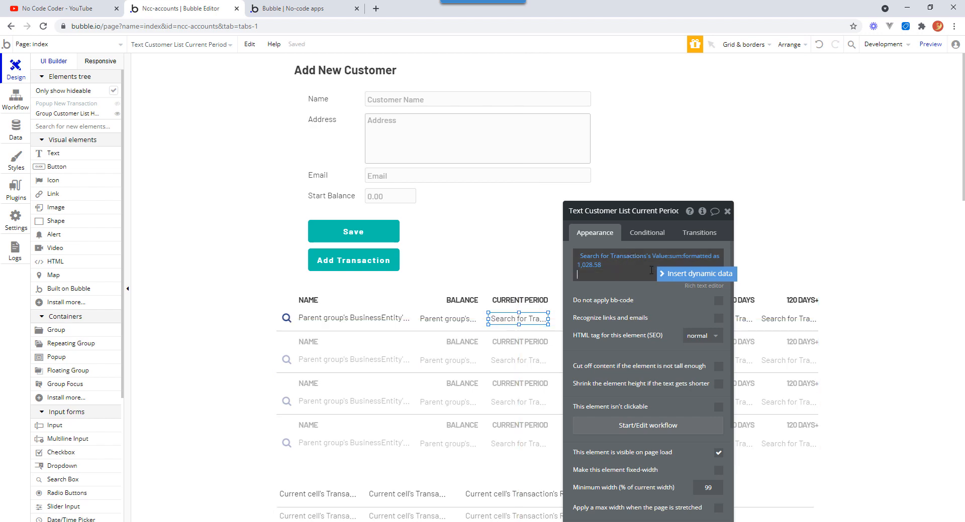
click(632, 262)
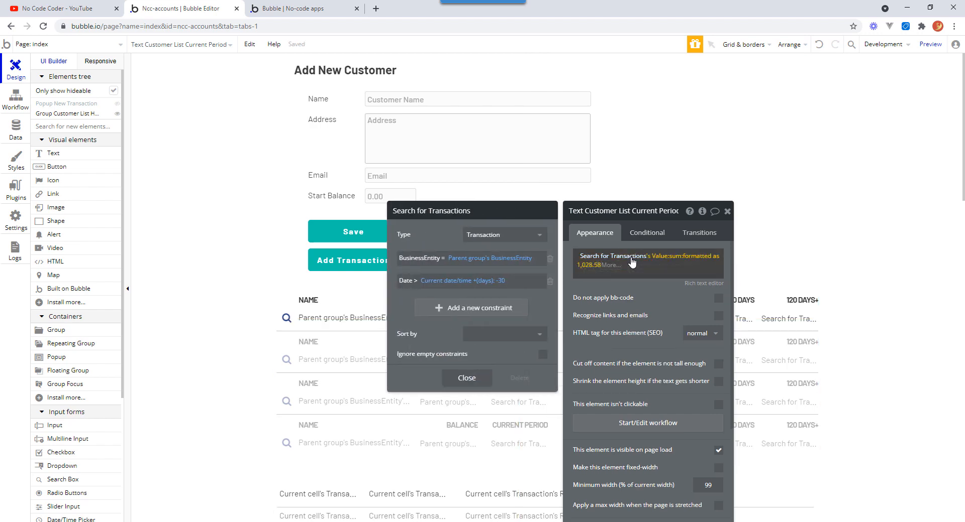
click(456, 283)
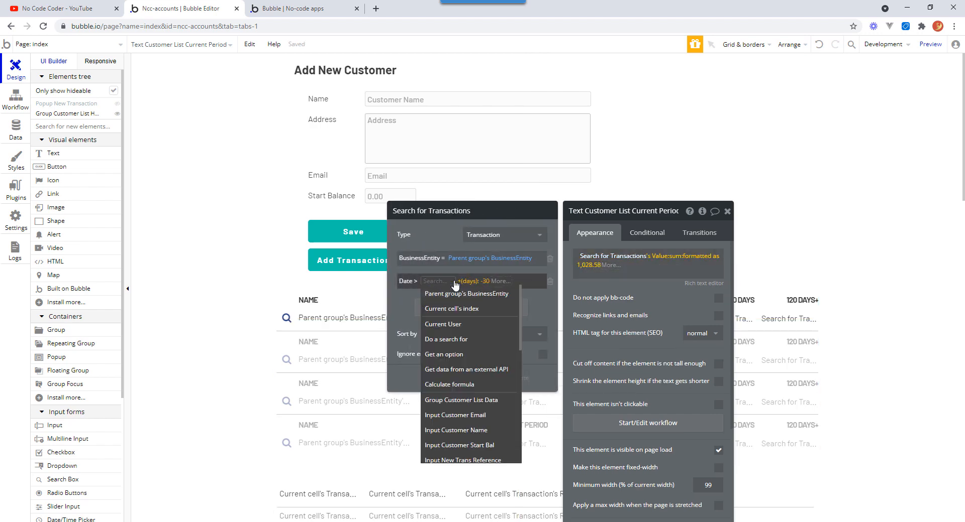
text(ind)
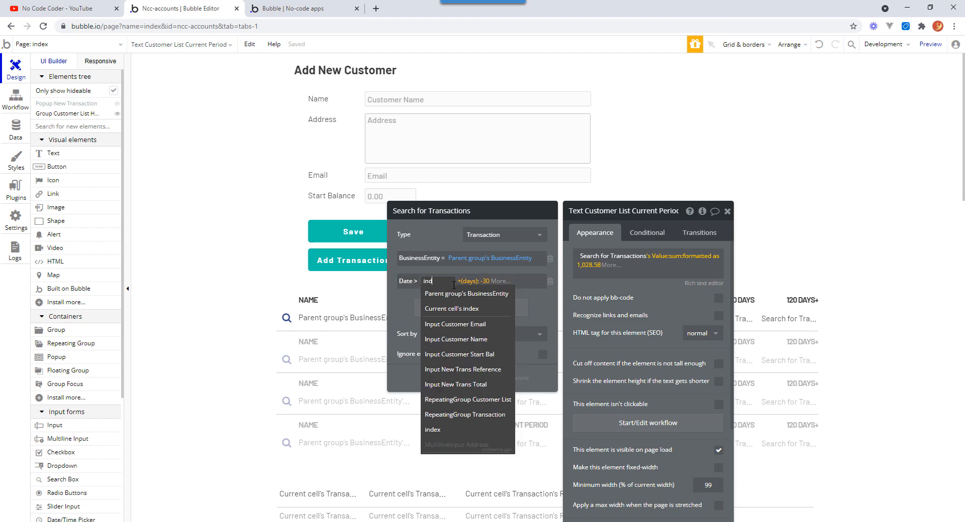
text(ex)
click(438, 311)
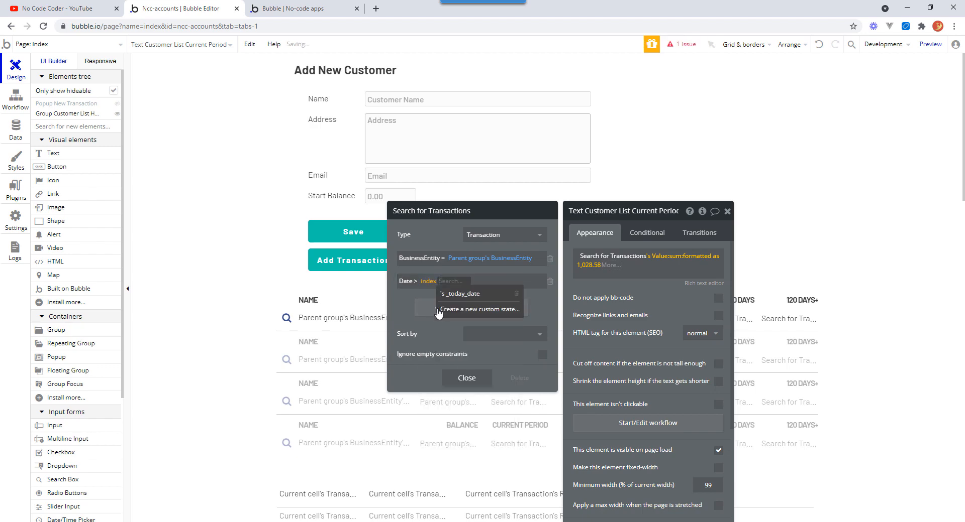
click(468, 294)
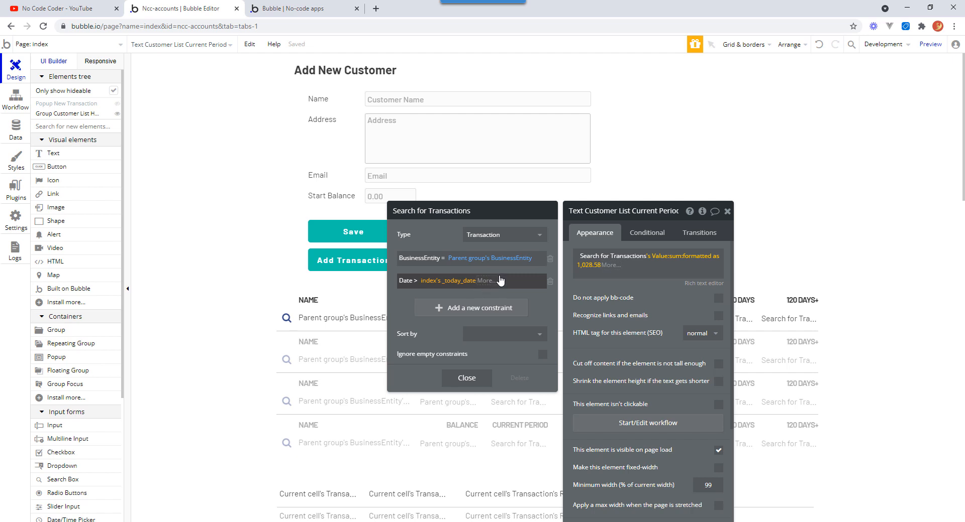
click(487, 282)
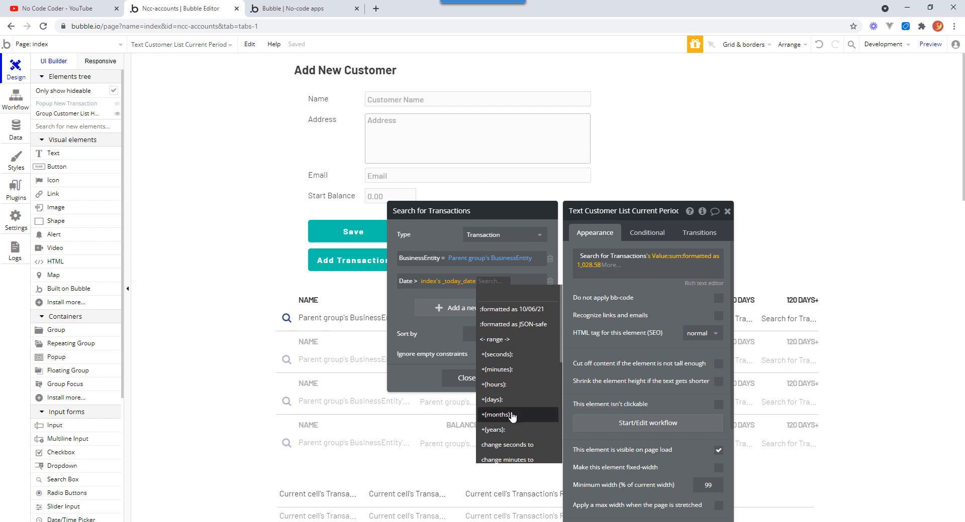
click(502, 401)
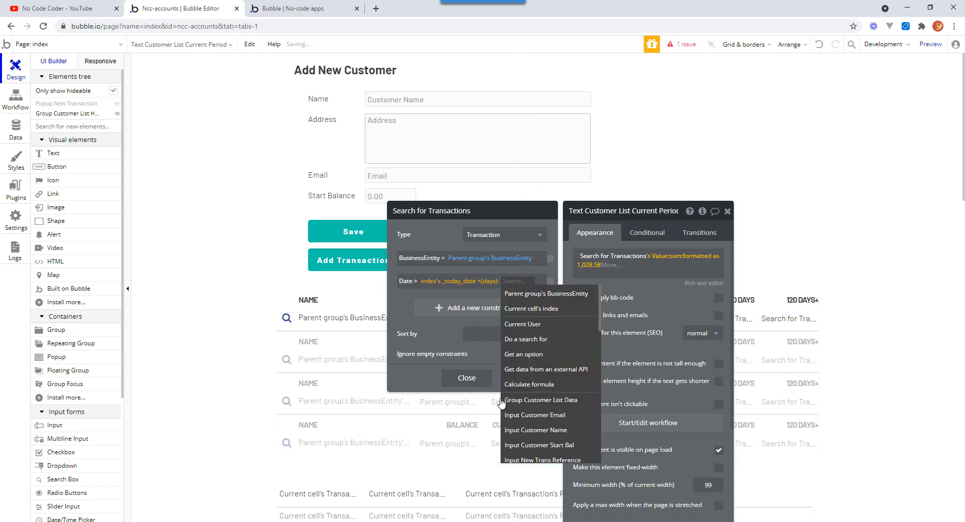
text(-30)
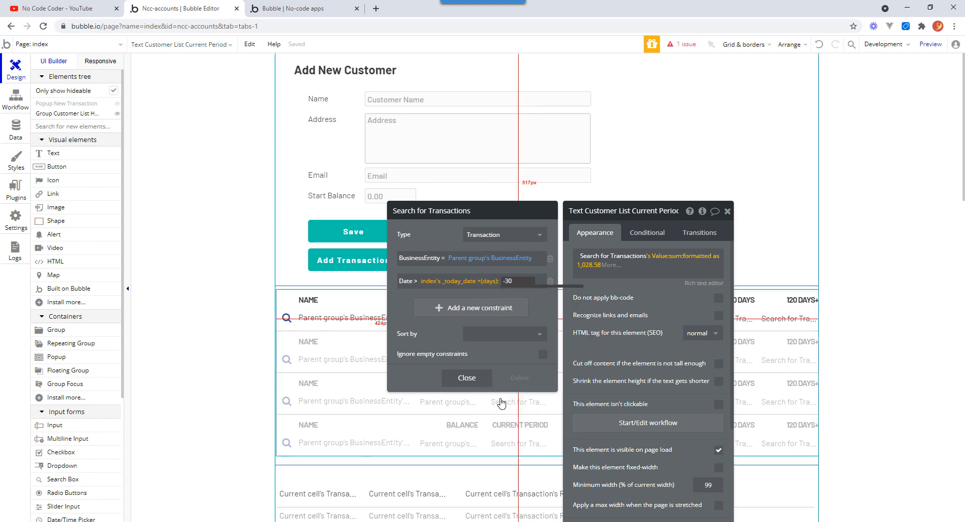
key(Return)
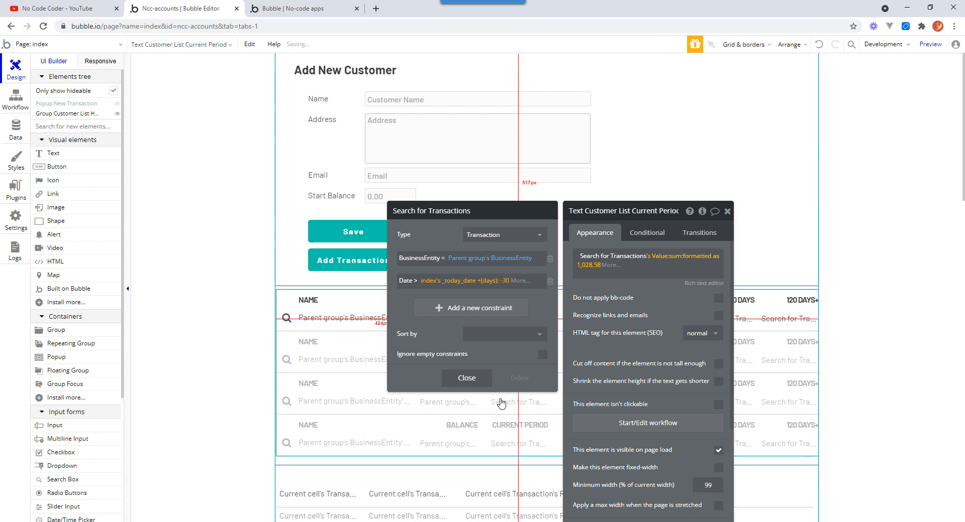
click(475, 378)
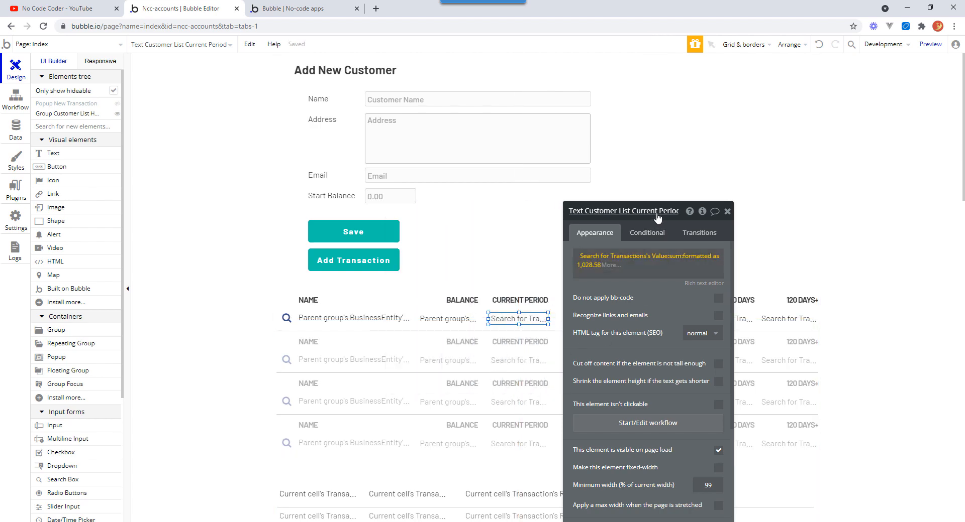
In the 30 Days text's Transactions search, change the Date > constraint to index's _today_date +(days): -60.
drag(658, 210, 842, 54)
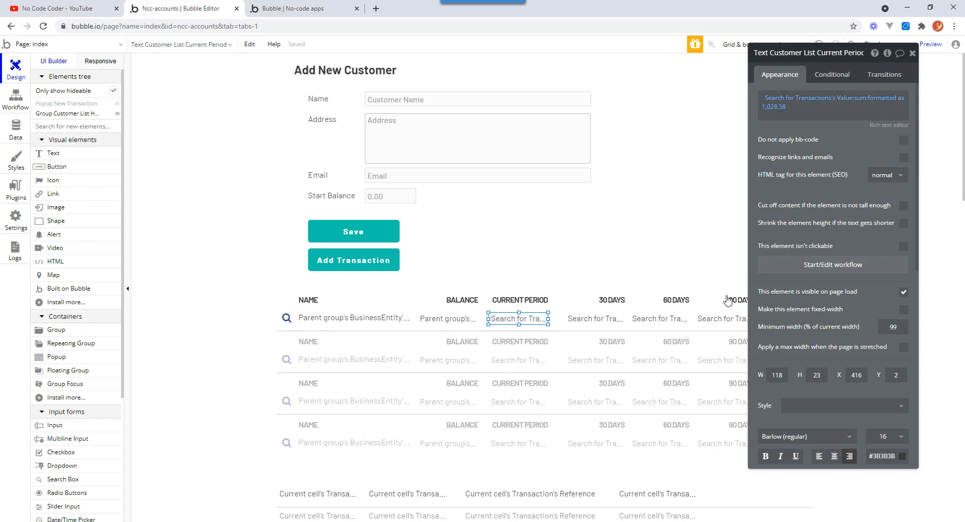
click(609, 321)
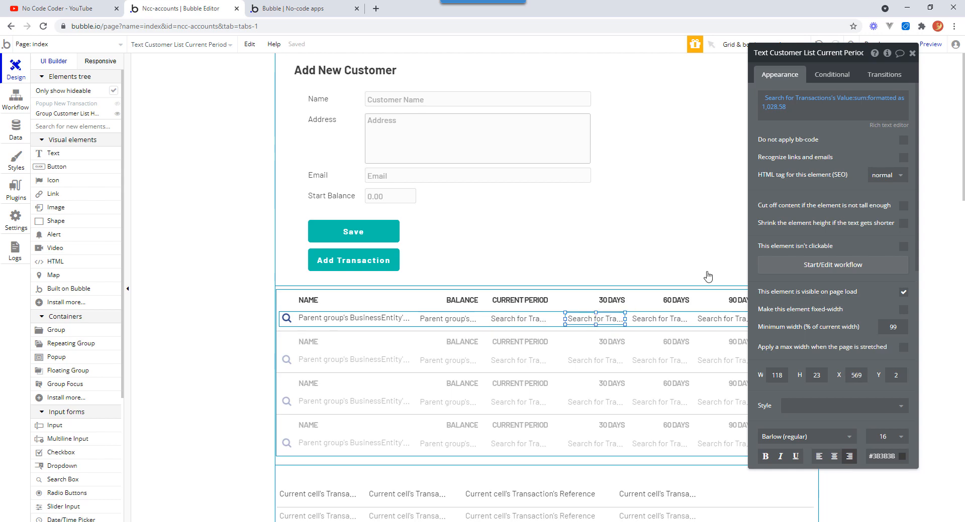
click(824, 98)
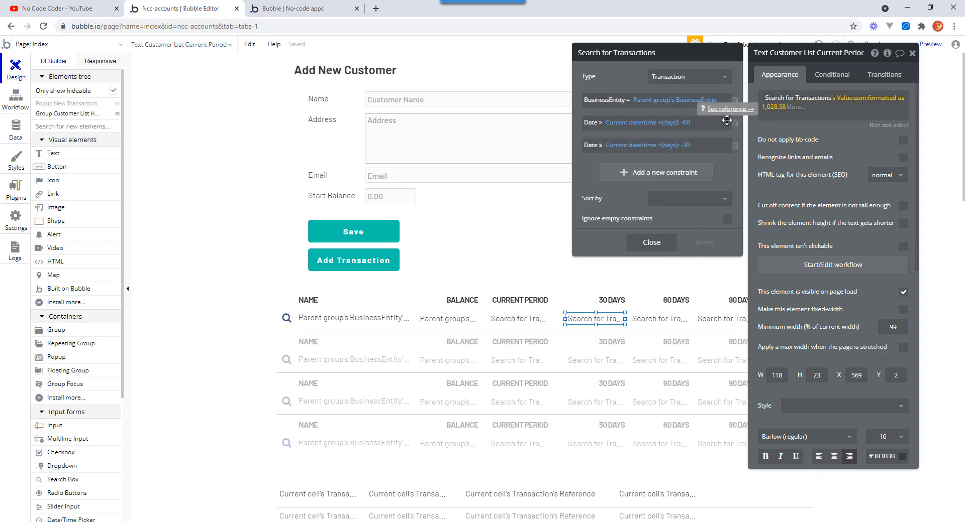
click(637, 128)
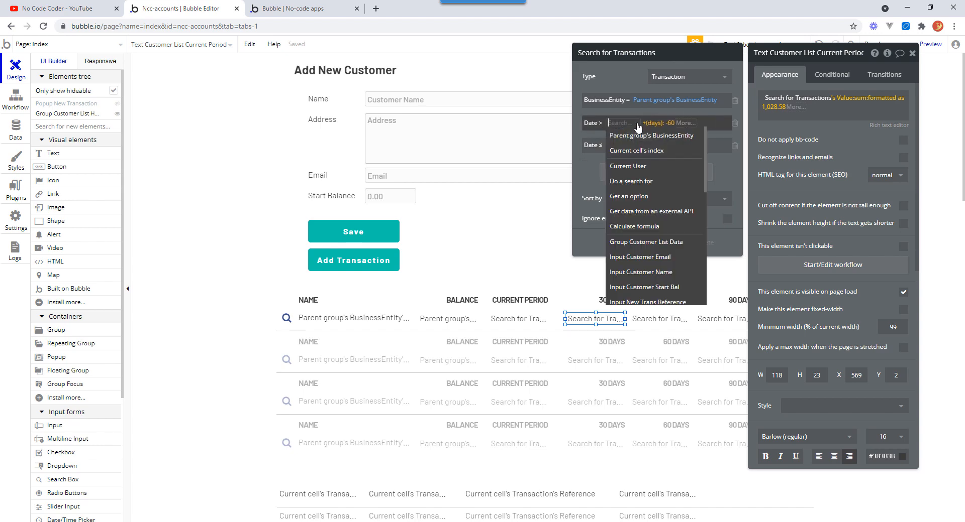
text(in)
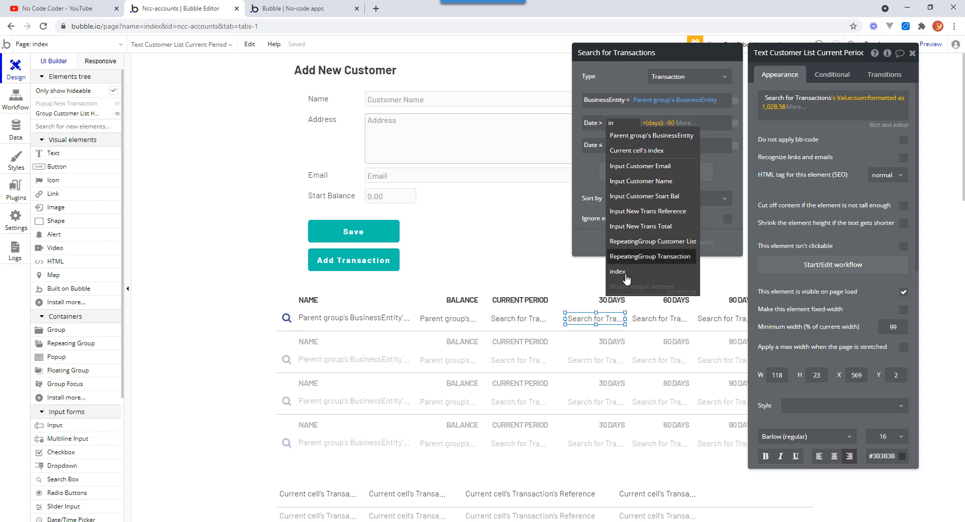
click(625, 276)
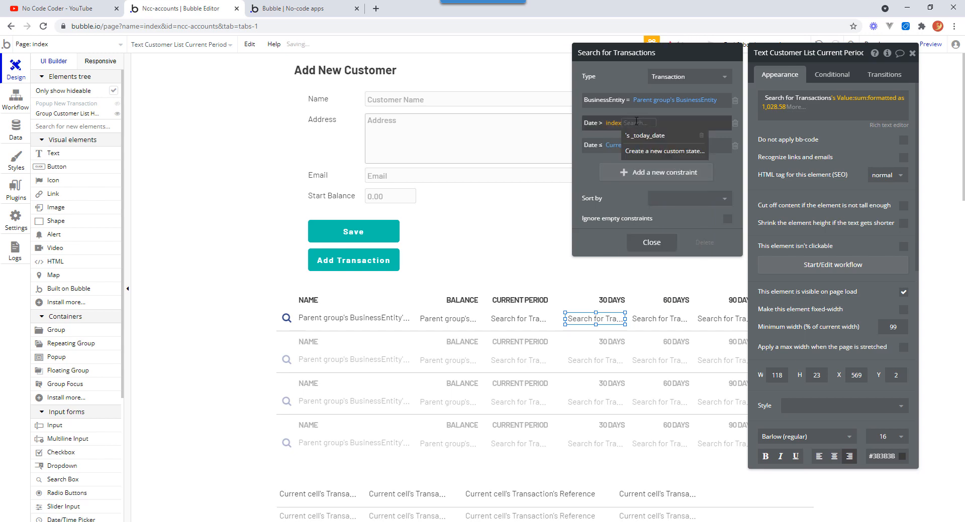
click(640, 136)
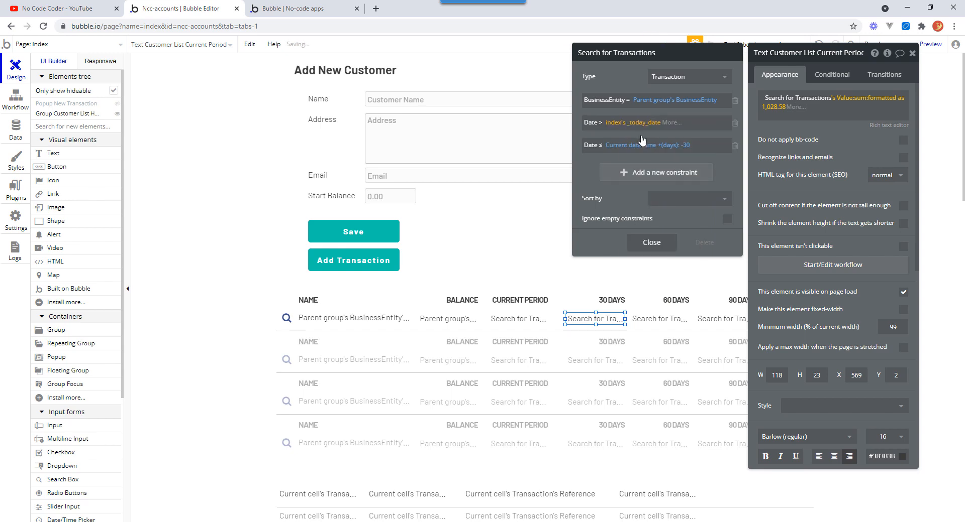
click(671, 128)
click(693, 240)
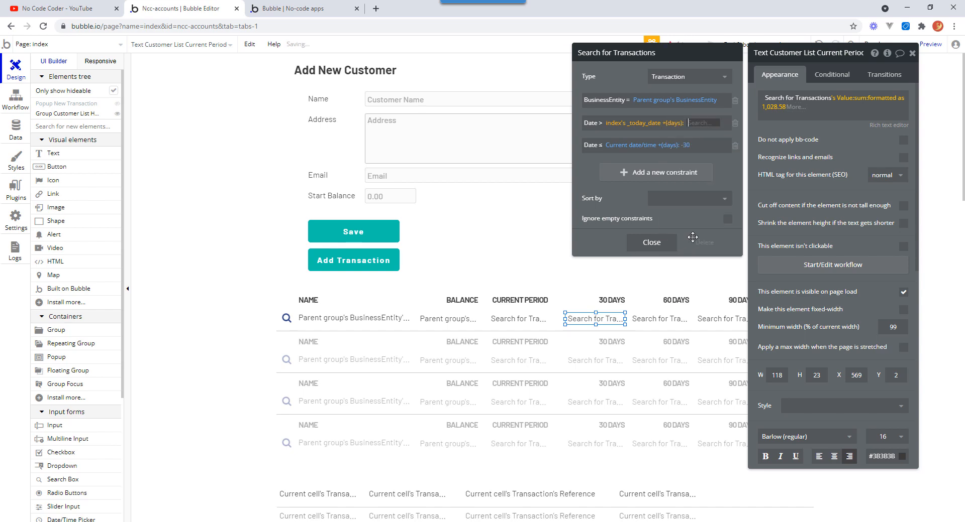
text(-60)
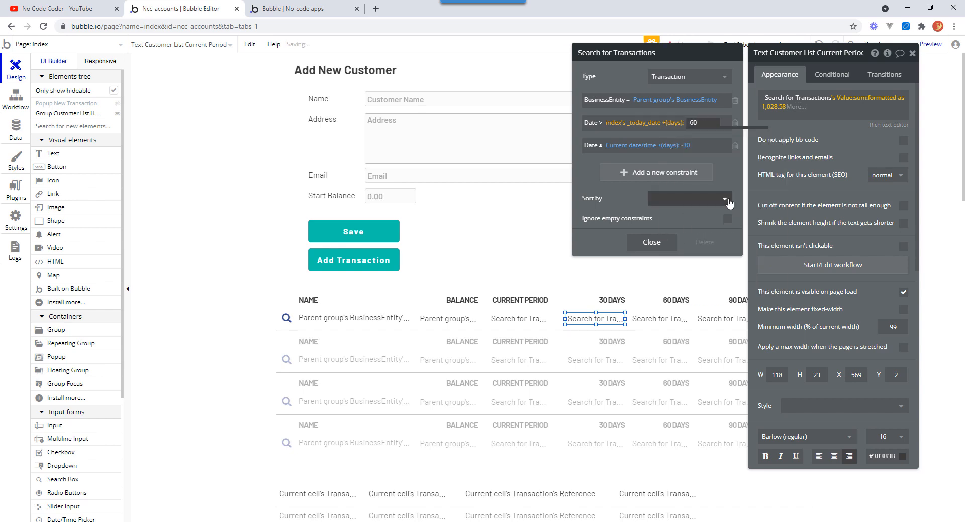
key(Return)
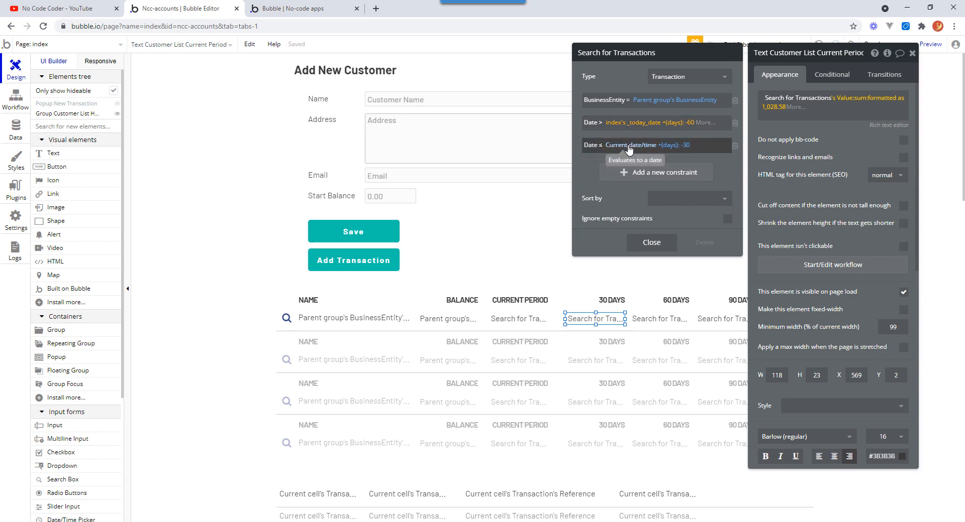
Change the same search's Date ≤ constraint to index's _today_date +(days): -30 and close the editors.
click(629, 146)
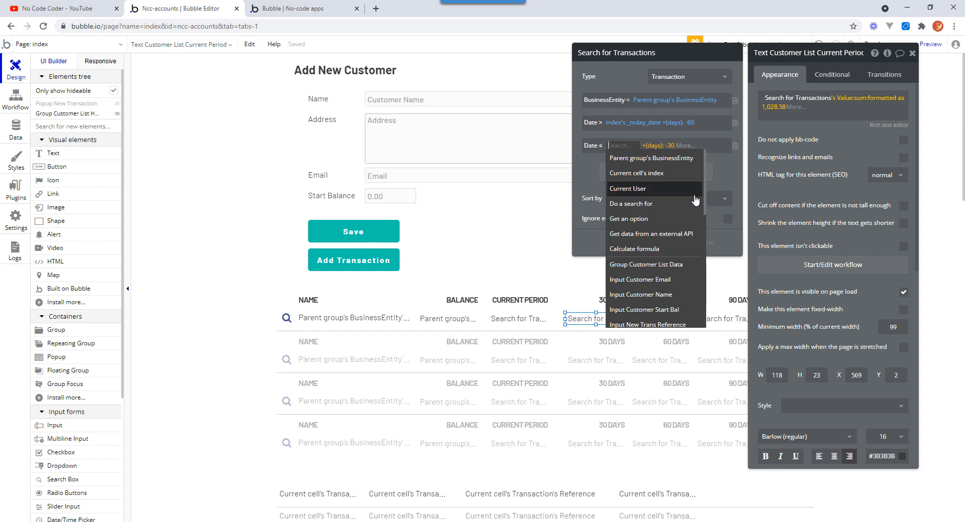
scroll(695, 200, down, 5)
text(index)
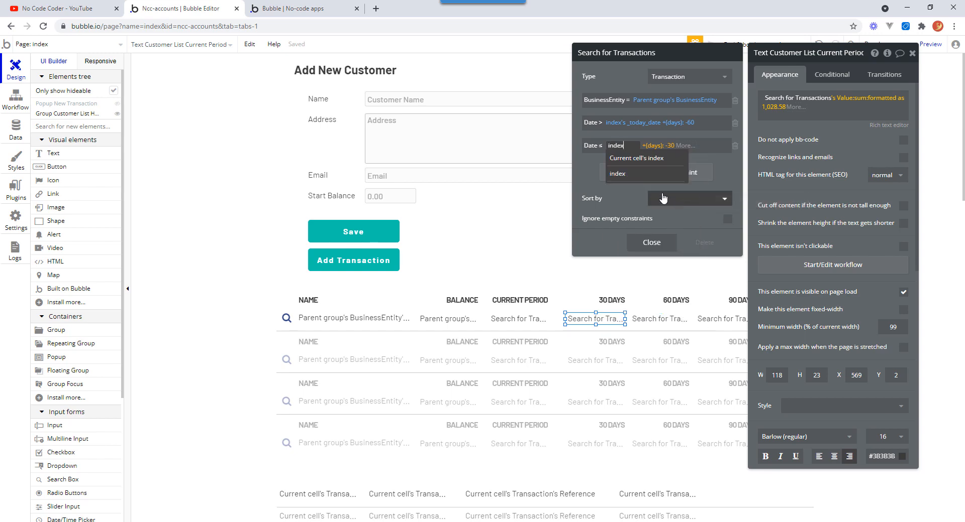
click(638, 174)
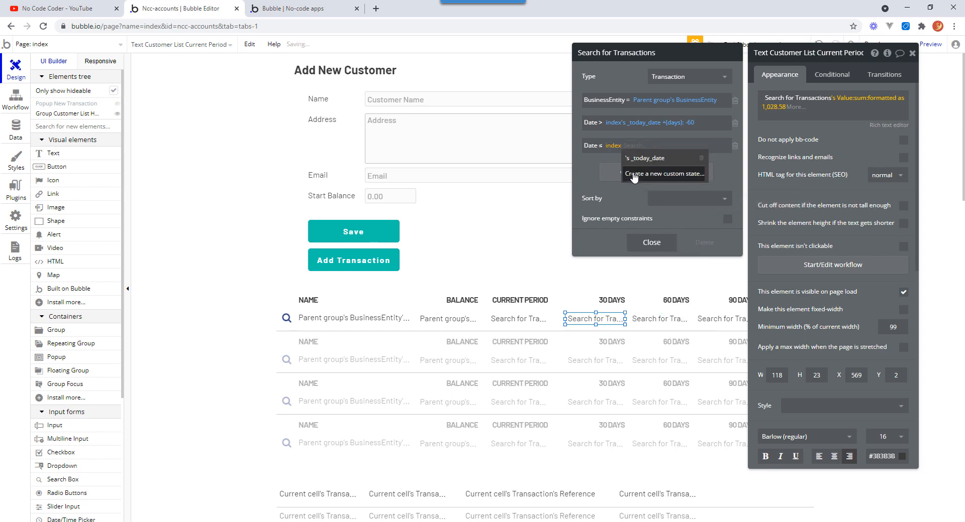
click(645, 158)
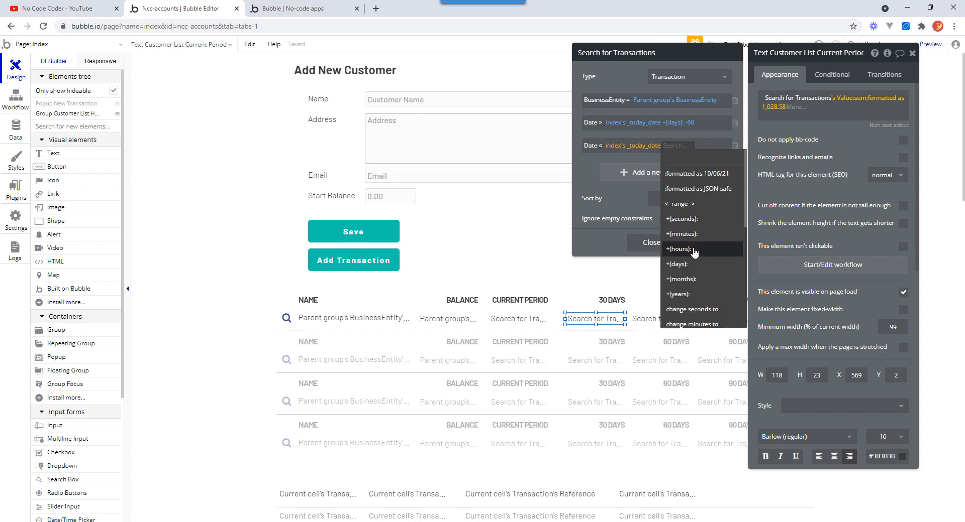
click(691, 264)
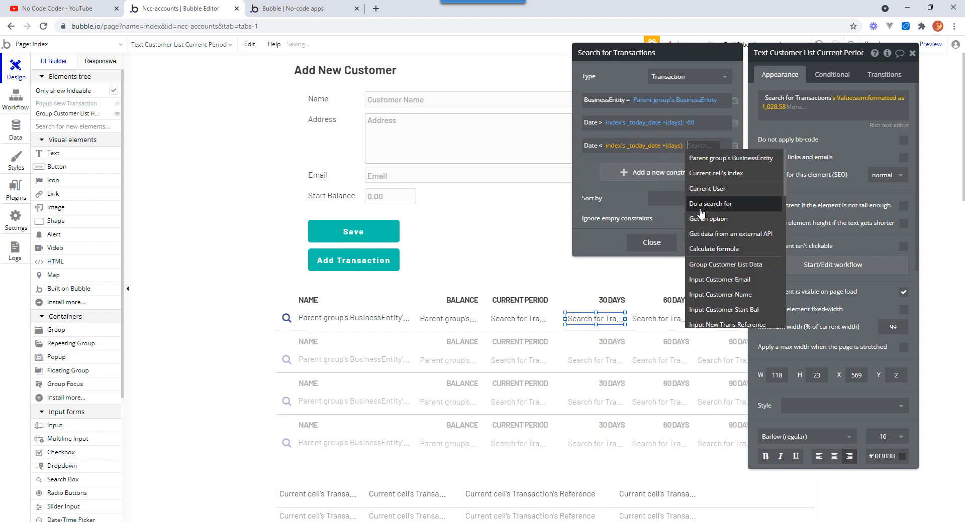
text(-30)
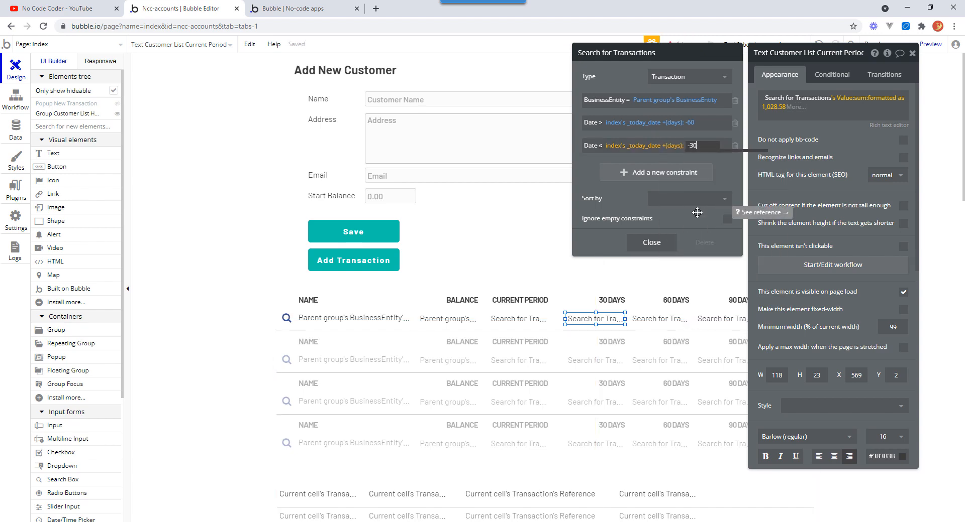
click(587, 172)
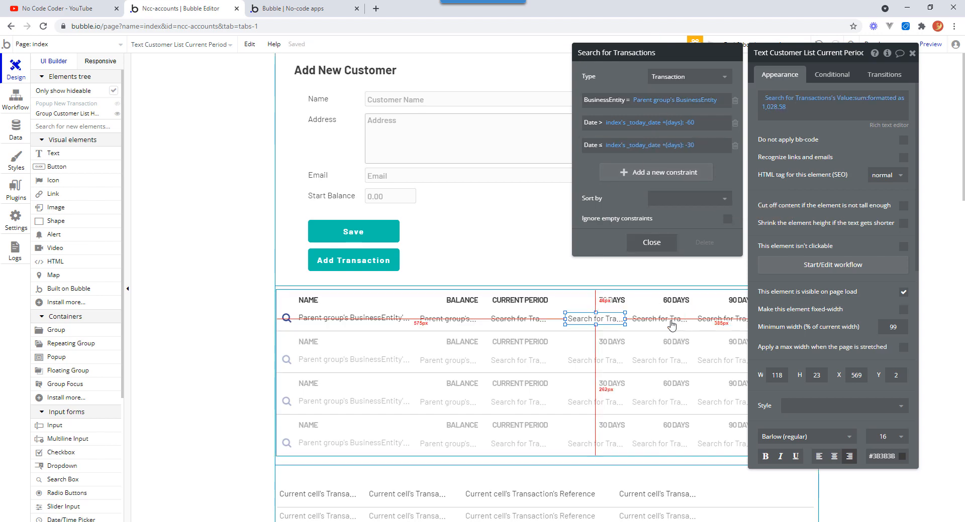
click(651, 242)
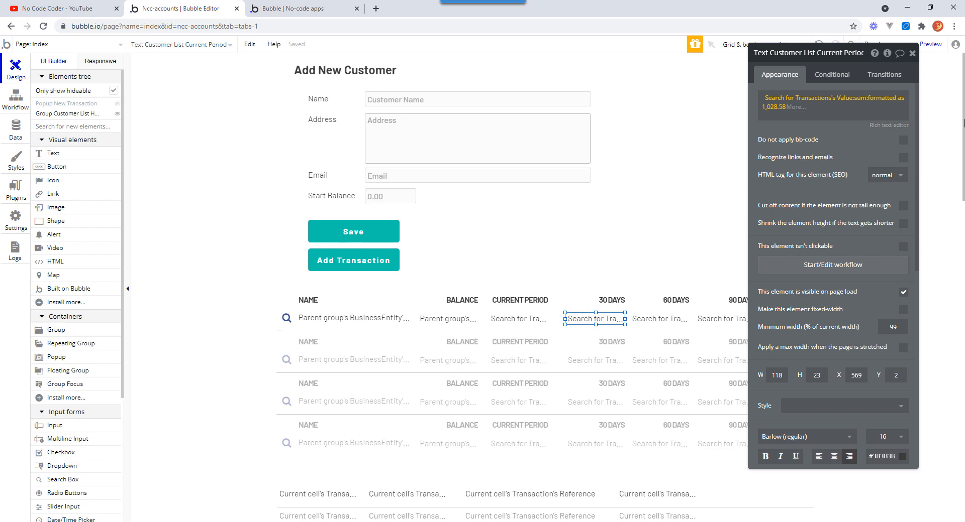
click(912, 53)
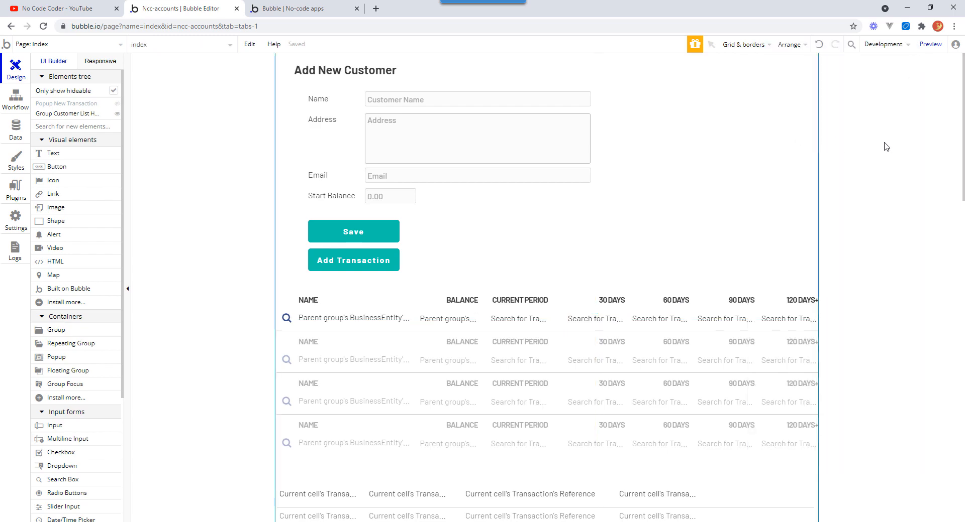